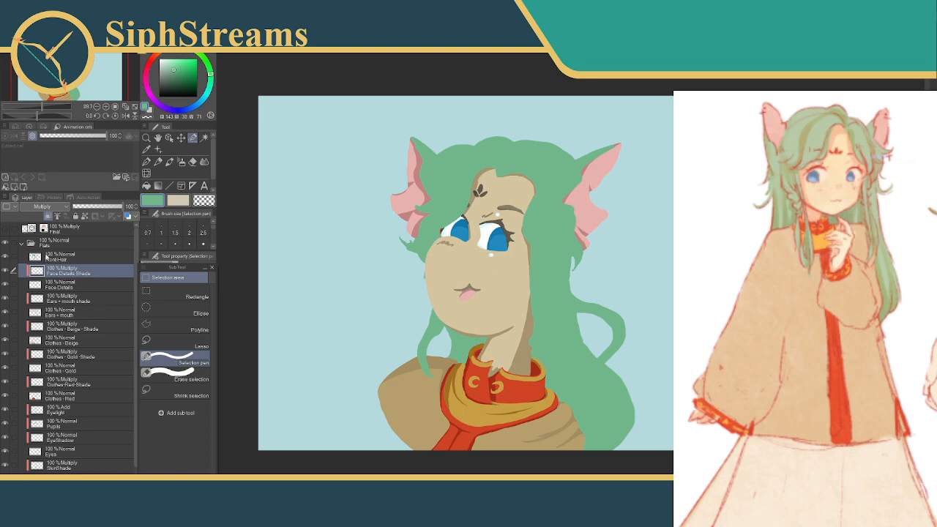
# Inspect the back hair shape by toggling the visibility of the Flats folder and the BackHair-Flat layer
pyautogui.click(59, 256)
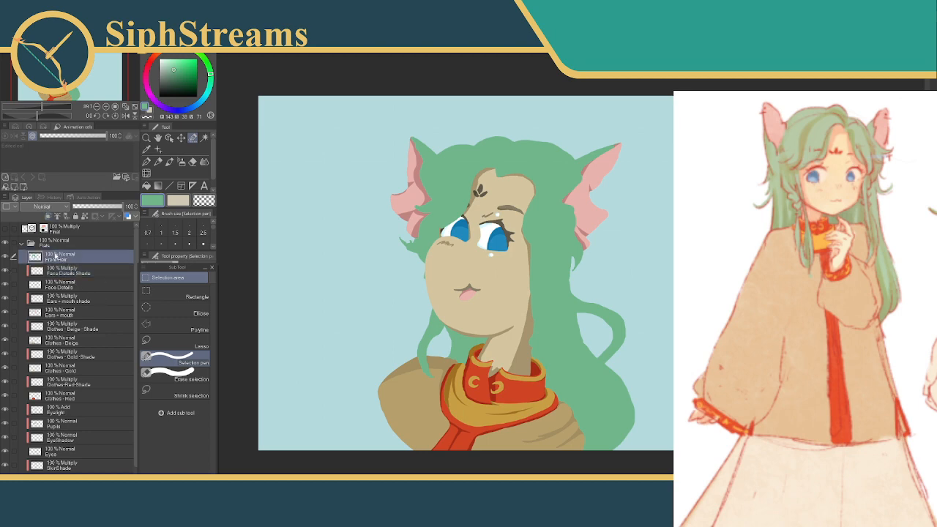
pyautogui.click(5, 243)
pyautogui.click(6, 244)
pyautogui.scroll(-1, 137, 319)
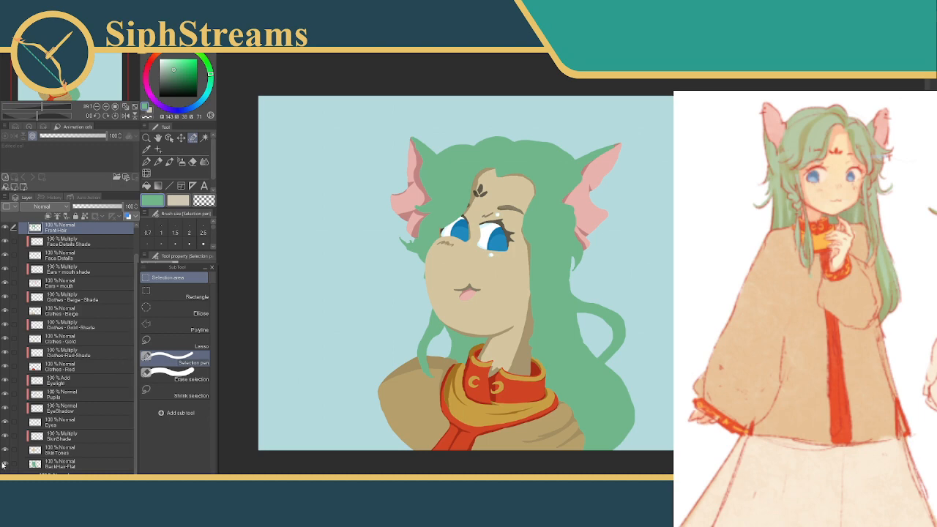
pyautogui.click(6, 465)
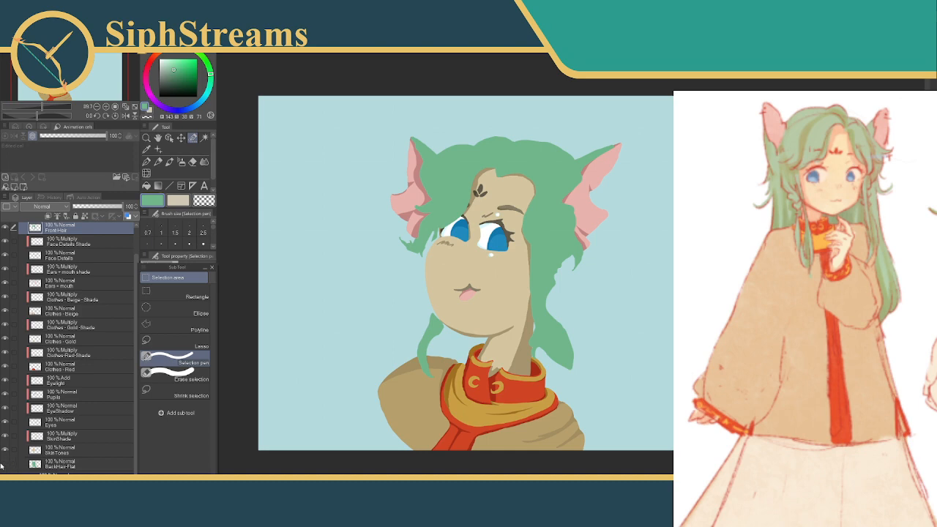
pyautogui.click(5, 465)
pyautogui.click(5, 465)
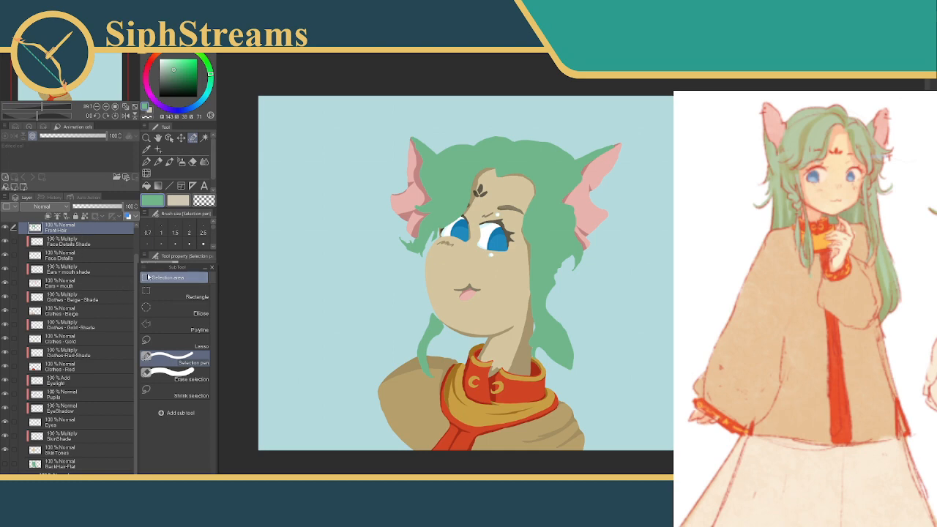
# Compare the Front Hair and BackHair-Flat layers by hiding and showing each in turn
pyautogui.scroll(1, 137, 276)
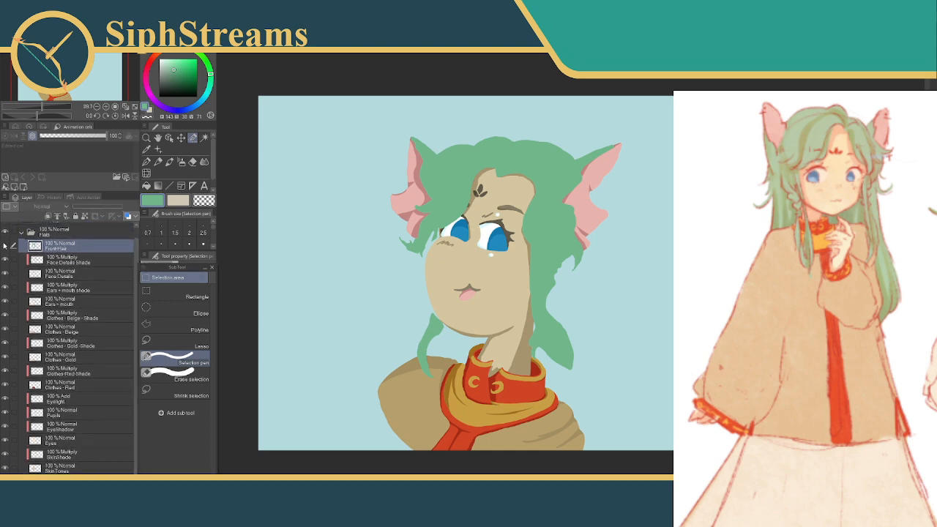
pyautogui.click(6, 247)
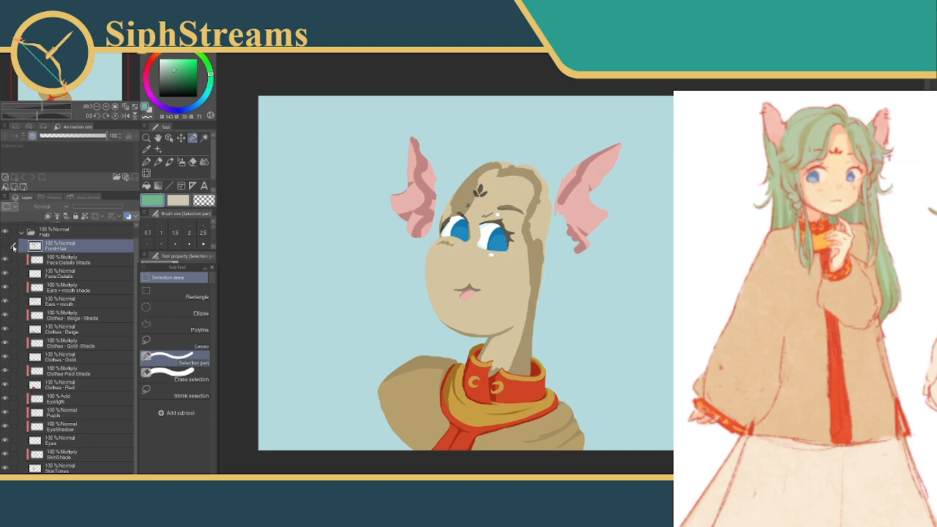
pyautogui.click(6, 247)
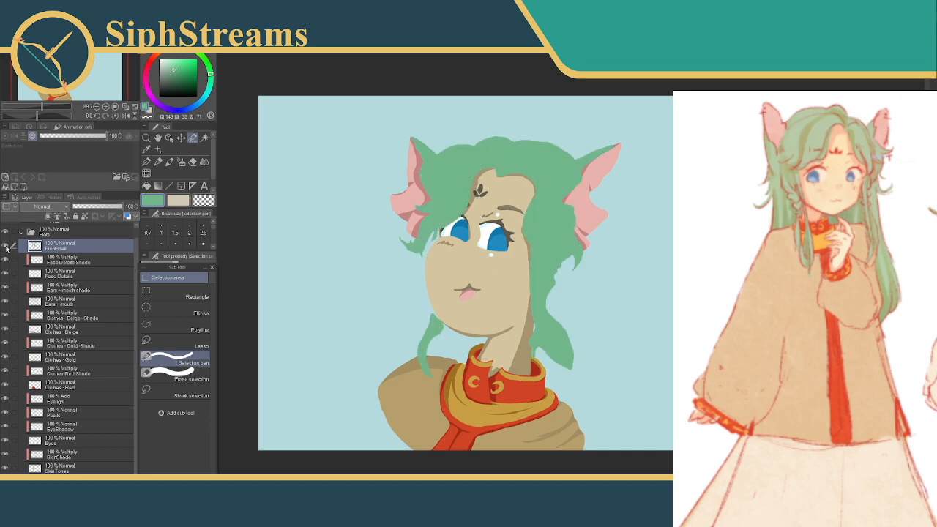
pyautogui.scroll(-1, 134, 272)
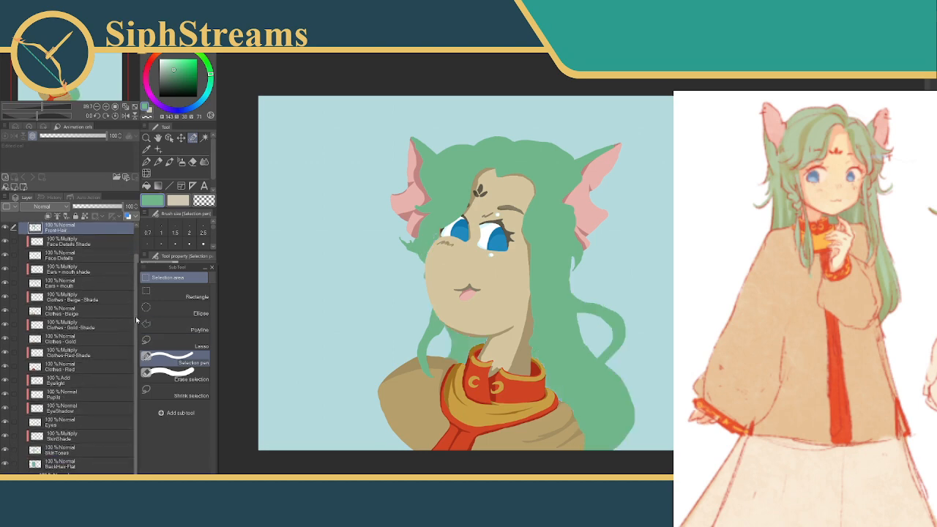
pyautogui.scroll(2, 87, 329)
pyautogui.click(6, 257)
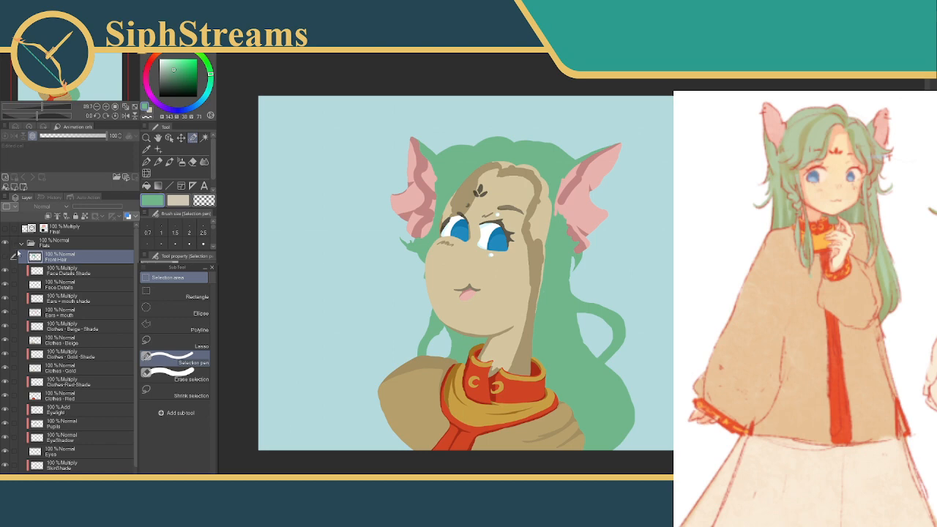
pyautogui.click(6, 257)
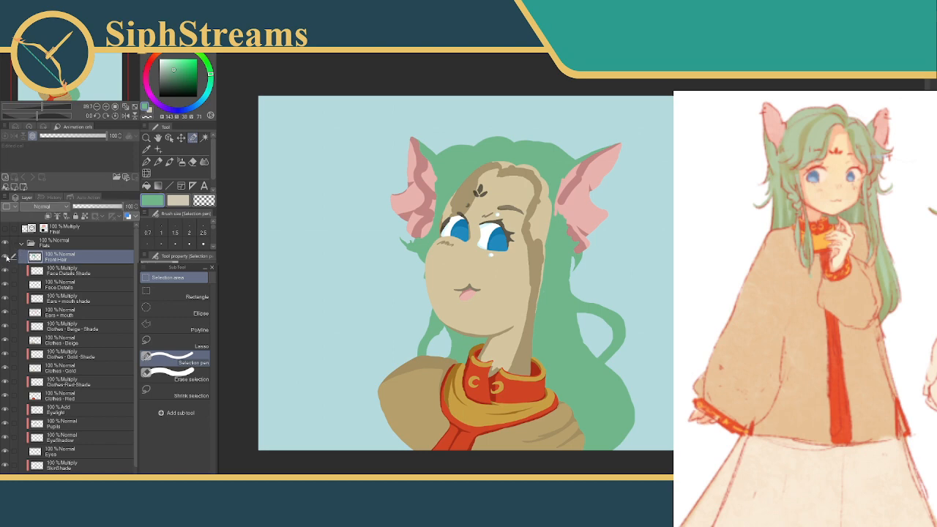
pyautogui.scroll(-1, 136, 254)
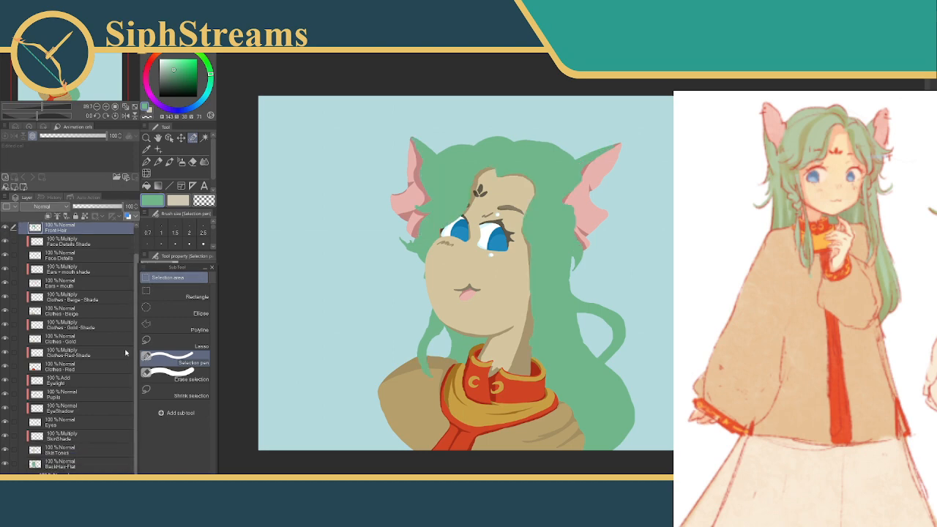
pyautogui.click(6, 464)
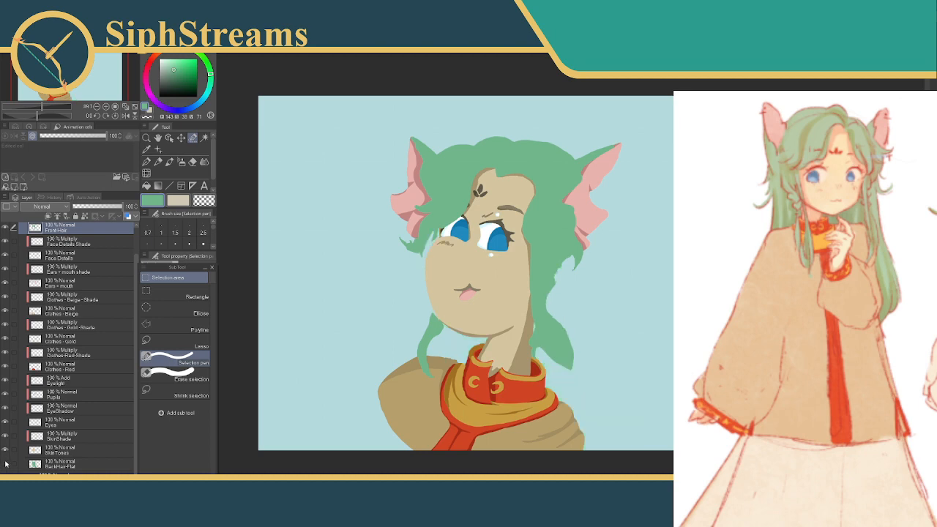
pyautogui.click(5, 464)
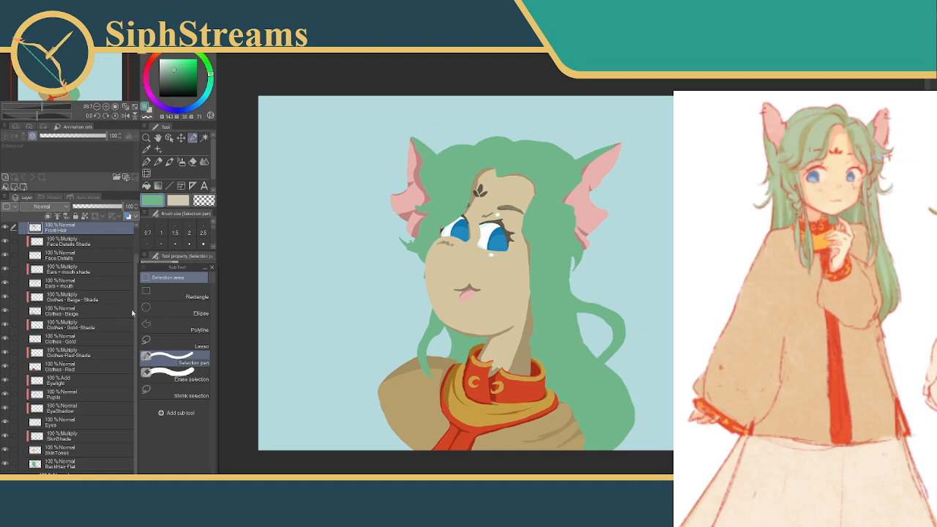
# Show the Final line art layer over the flats and hide the Front Hair layer
pyautogui.scroll(2, 135, 314)
pyautogui.click(6, 230)
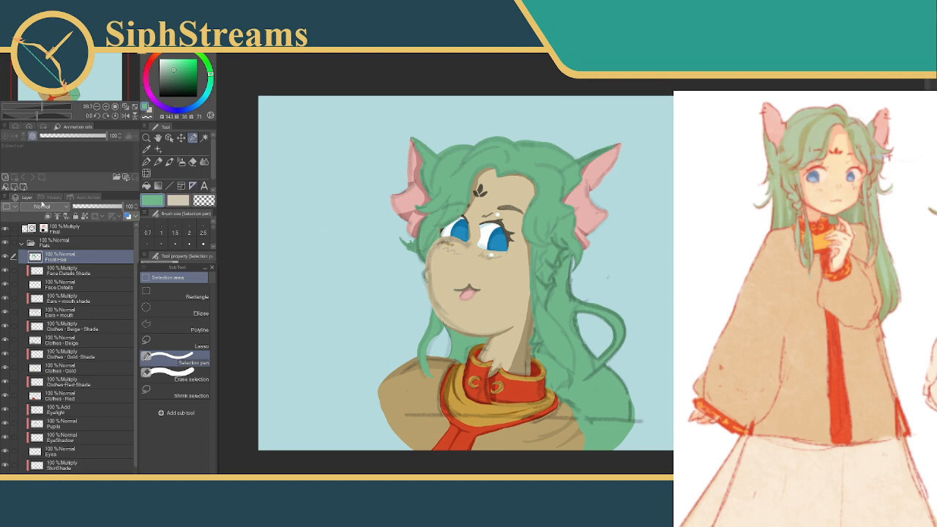
pyautogui.click(57, 231)
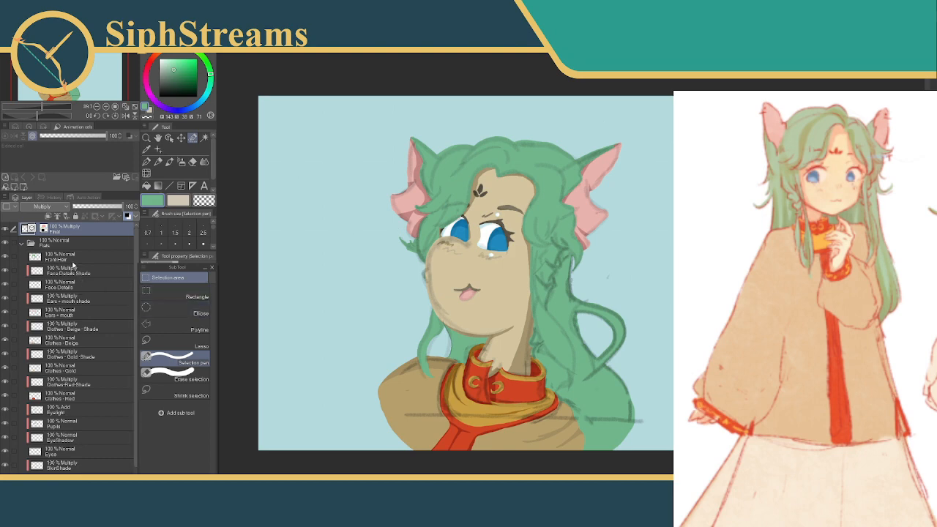
pyautogui.click(6, 258)
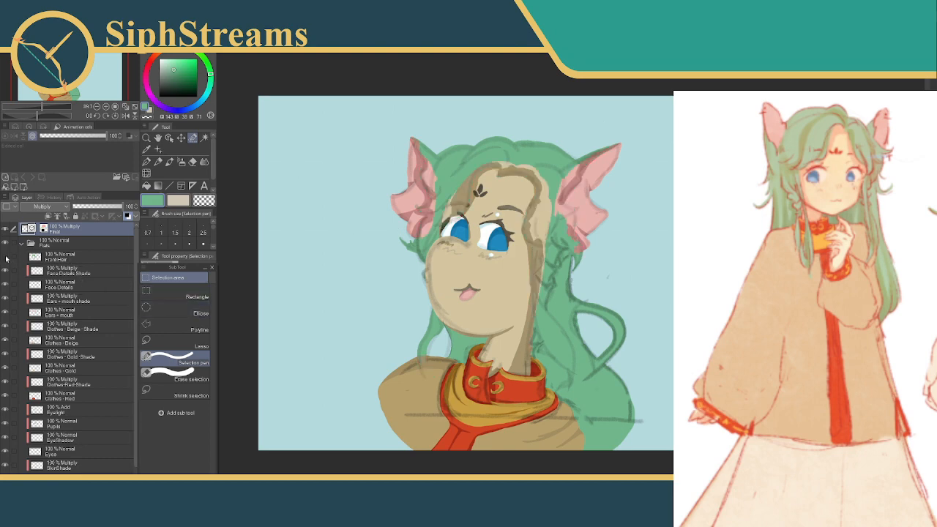
pyautogui.click(6, 258)
pyautogui.click(6, 257)
# Check the BackHair-Flat layer's visibility and make it the active layer
pyautogui.scroll(-2, 212, 230)
pyautogui.scroll(-6, 212, 232)
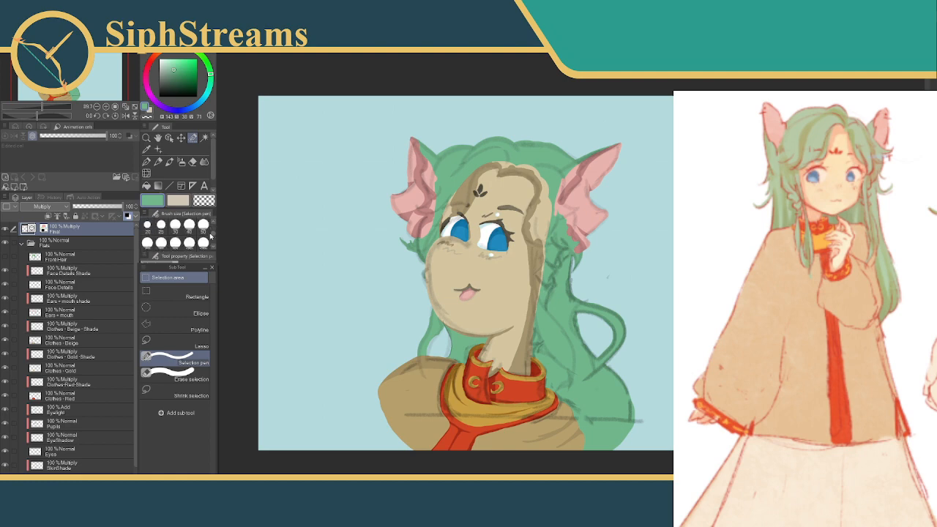
pyautogui.scroll(8, 209, 238)
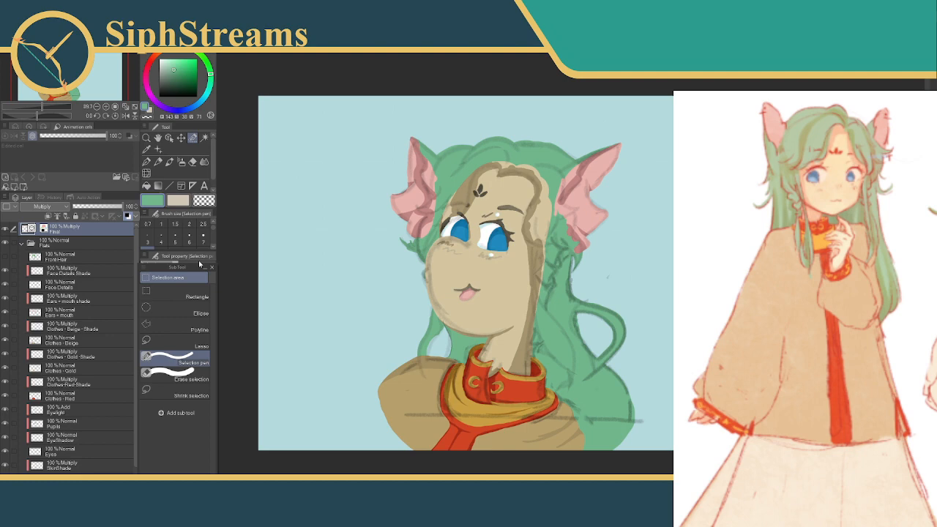
pyautogui.scroll(-2, 133, 322)
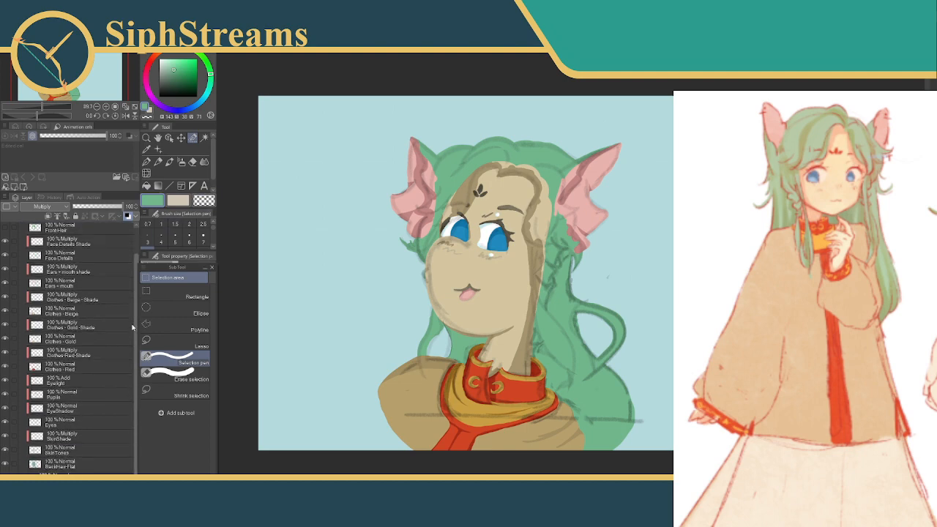
pyautogui.click(7, 466)
pyautogui.click(7, 466)
pyautogui.click(65, 462)
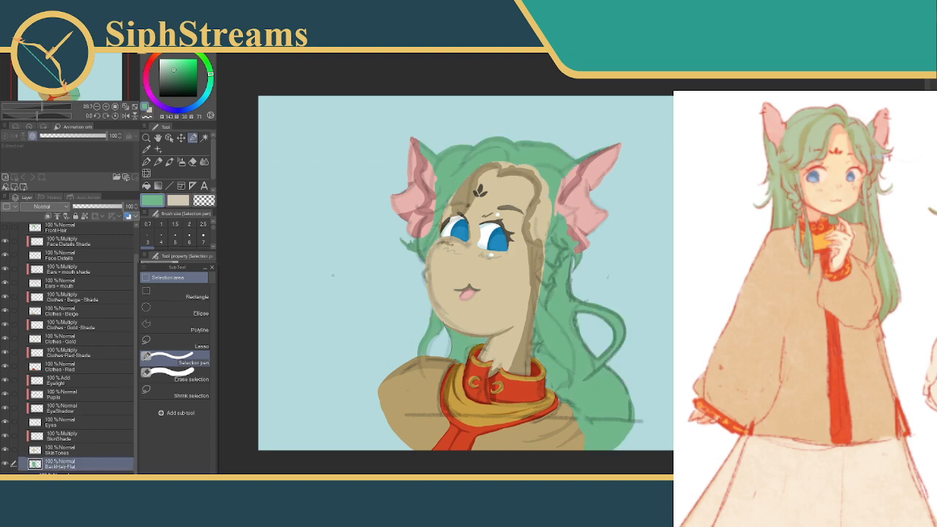
# Select the stray green hair tuft below the left ear with the Selection pen, delete it from BackHair-Flat and deselect
pyautogui.click(193, 161)
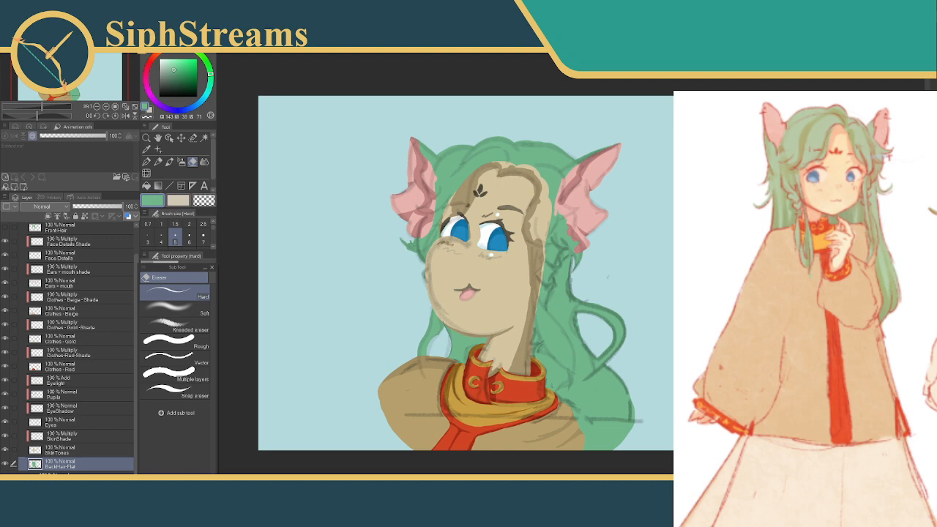
pyautogui.hotkey('ctrl', '+')
pyautogui.hotkey('ctrl', '+')
pyautogui.hotkey('ctrl', '+')
pyautogui.moveTo(337, 329); pyautogui.dragTo(536, 376)
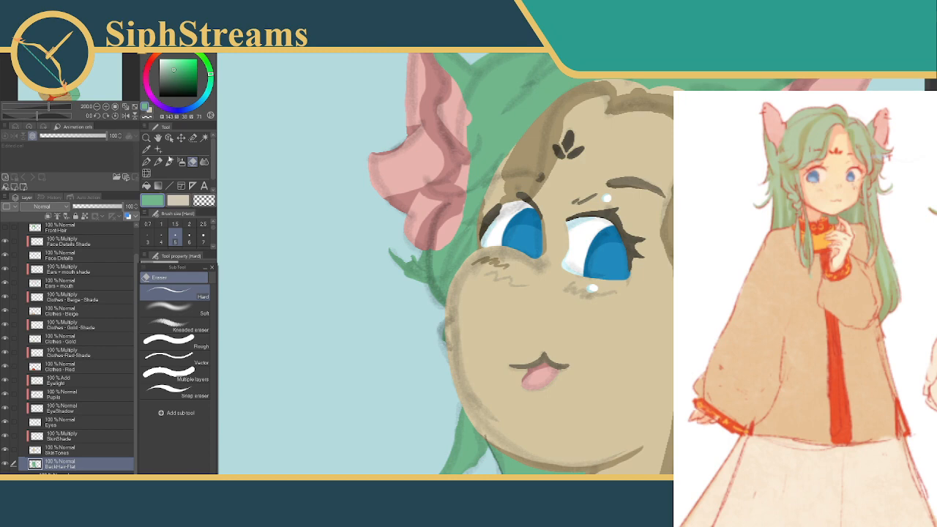
pyautogui.click(193, 137)
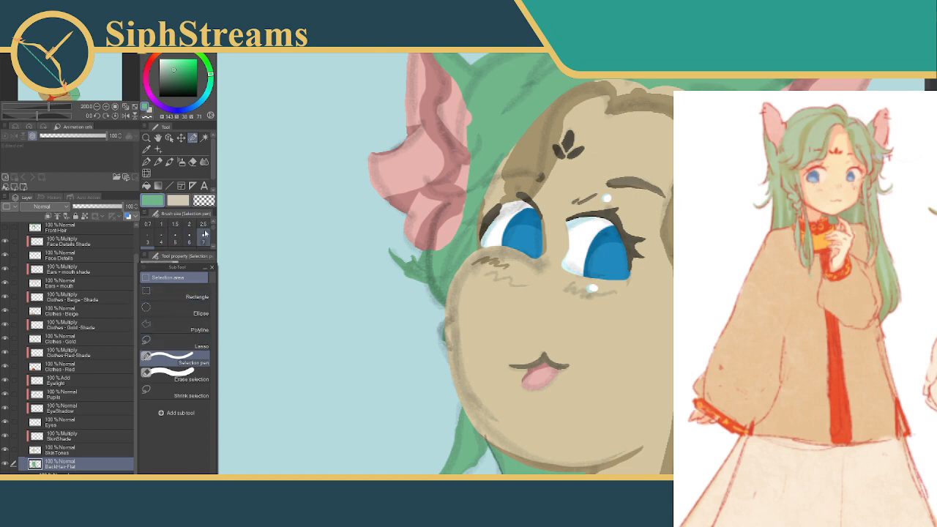
pyautogui.scroll(-1, 204, 234)
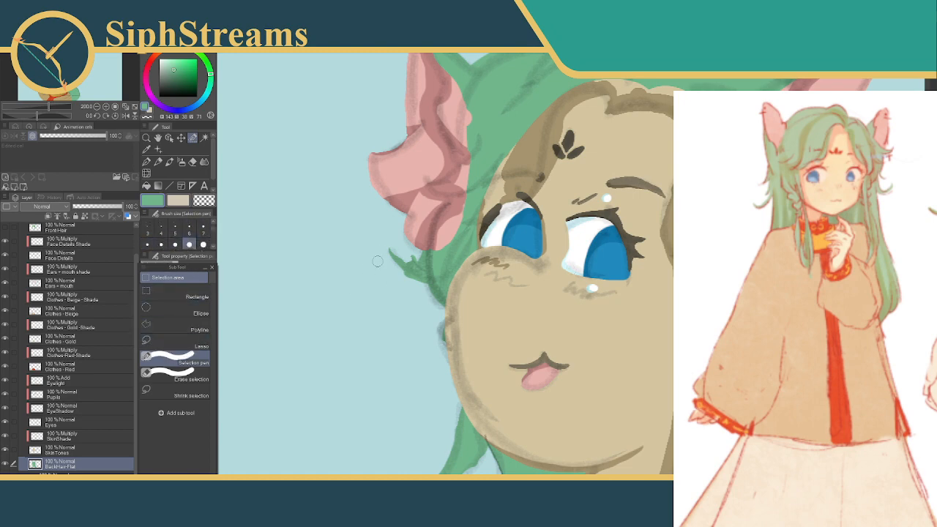
pyautogui.moveTo(390, 249)
pyautogui.mouseDown()
pyautogui.moveTo(413, 254)
pyautogui.moveTo(406, 284)
pyautogui.moveTo(413, 264)
pyautogui.moveTo(419, 286)
pyautogui.mouseUp()
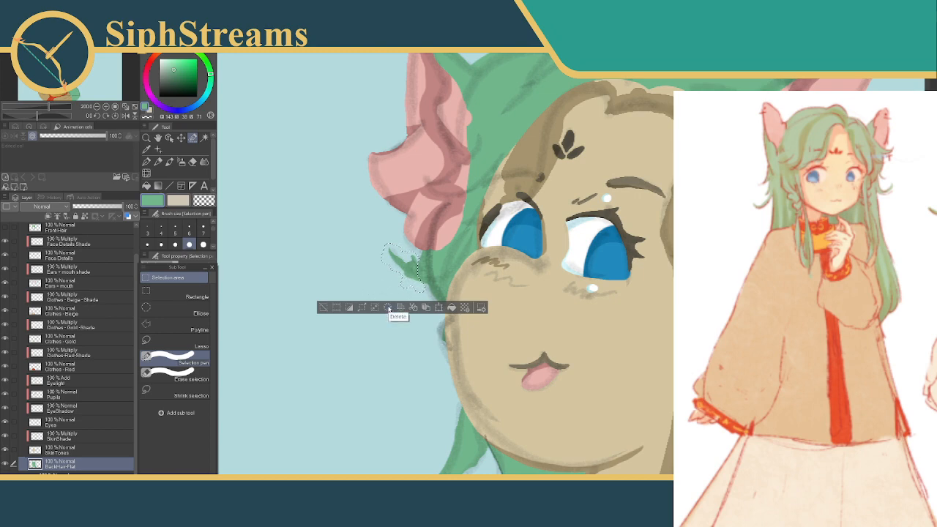
pyautogui.click(389, 308)
pyautogui.hotkey('ctrl', 'd')
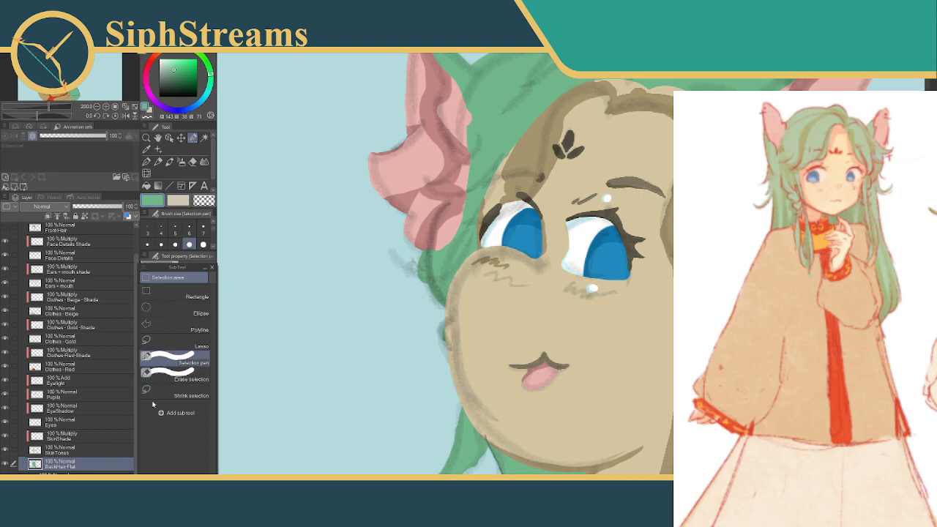
# Choose the Selection pen with a smaller brush size for outlining fine hair strands
pyautogui.click(178, 375)
pyautogui.click(179, 361)
pyautogui.click(147, 245)
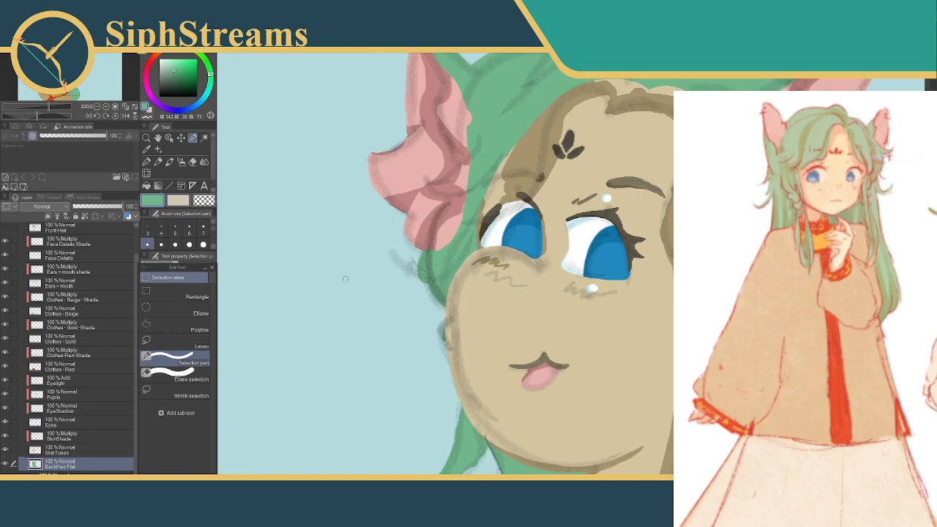
pyautogui.moveTo(407, 272); pyautogui.dragTo(375, 270)
pyautogui.moveTo(433, 278); pyautogui.dragTo(377, 273)
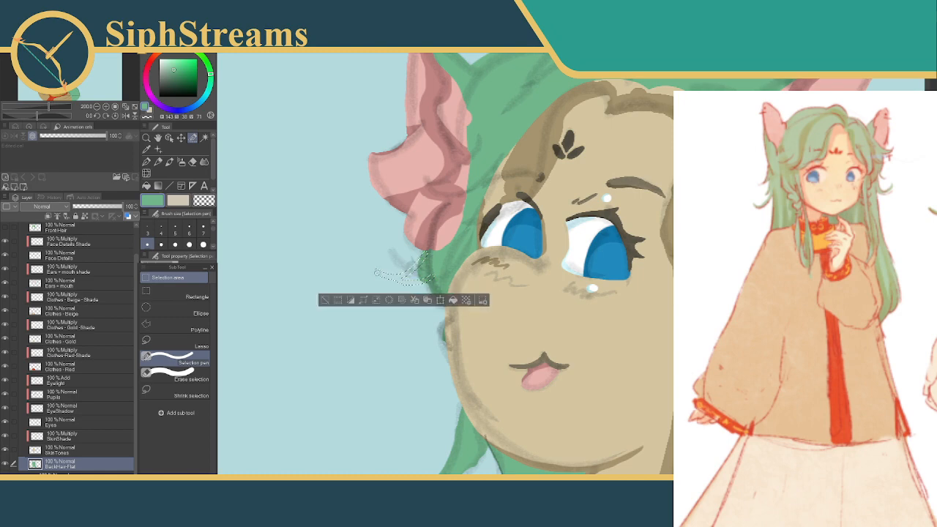
pyautogui.hotkey('ctrl', 'd')
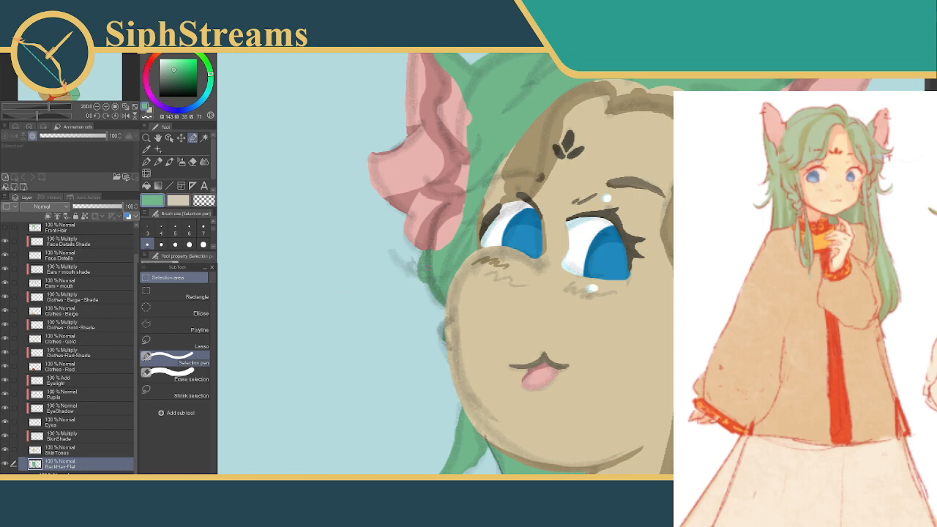
# Mark a curved hair tuft below the left ear, trim it with Erase selection, fill it green and deselect
pyautogui.moveTo(424, 257); pyautogui.dragTo(375, 272)
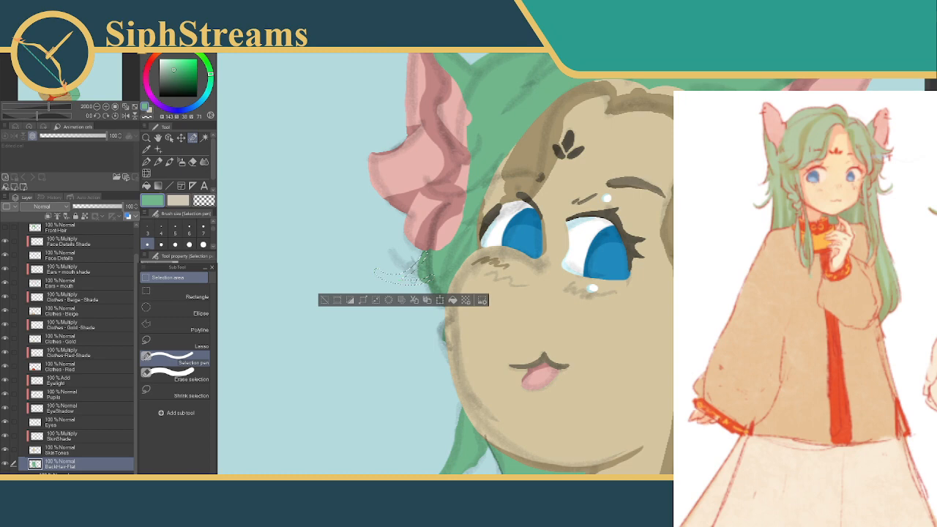
pyautogui.moveTo(423, 268); pyautogui.dragTo(406, 279)
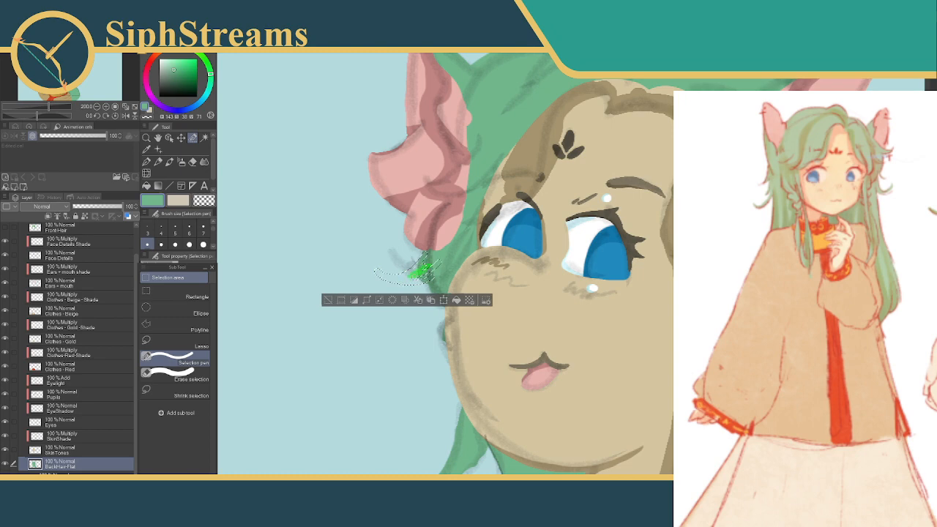
pyautogui.click(178, 377)
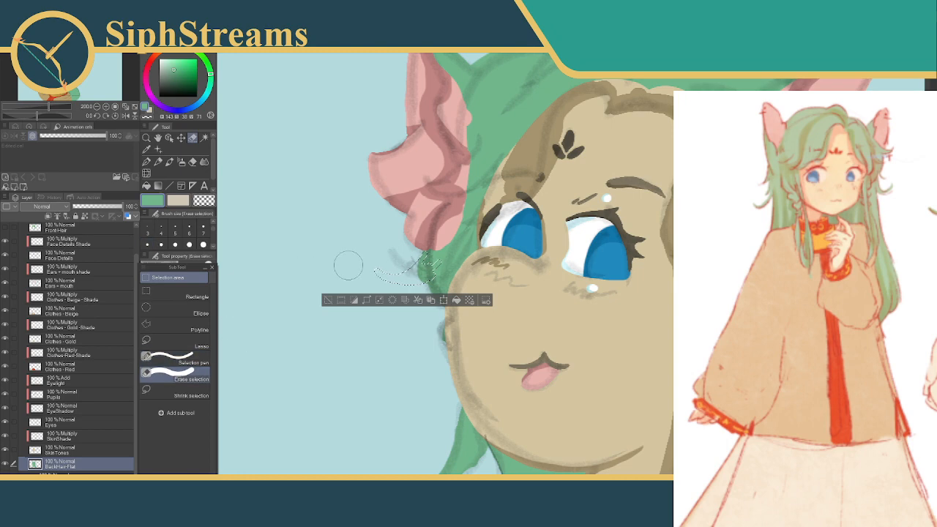
pyautogui.moveTo(360, 263); pyautogui.dragTo(361, 262)
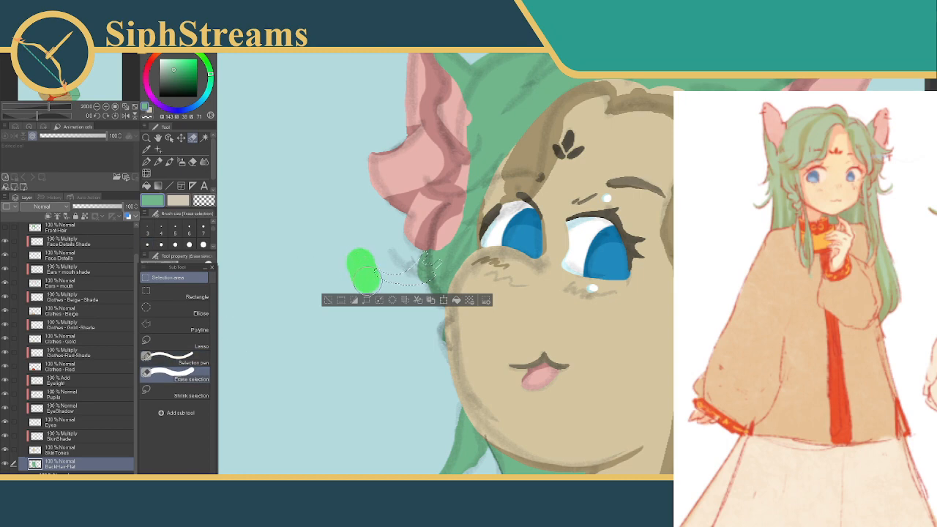
pyautogui.moveTo(397, 302); pyautogui.dragTo(391, 313)
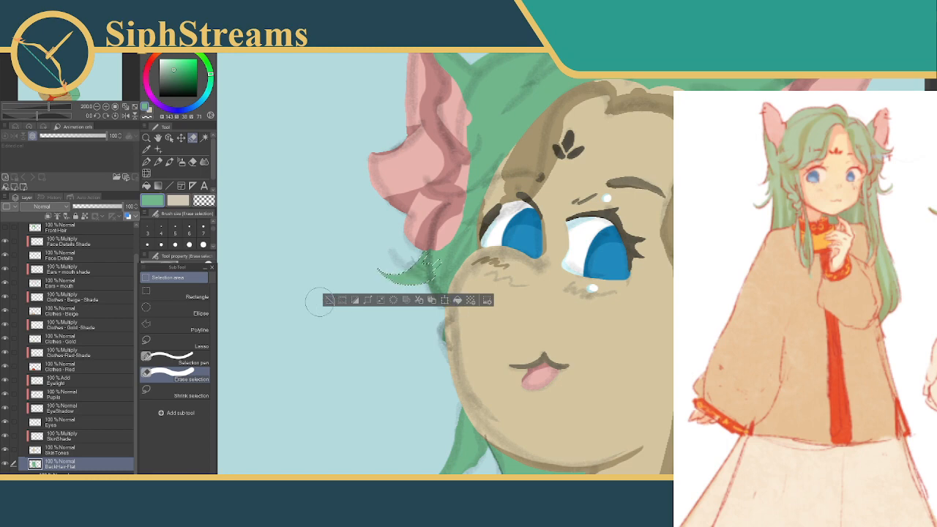
pyautogui.click(328, 301)
pyautogui.moveTo(366, 310); pyautogui.dragTo(362, 291)
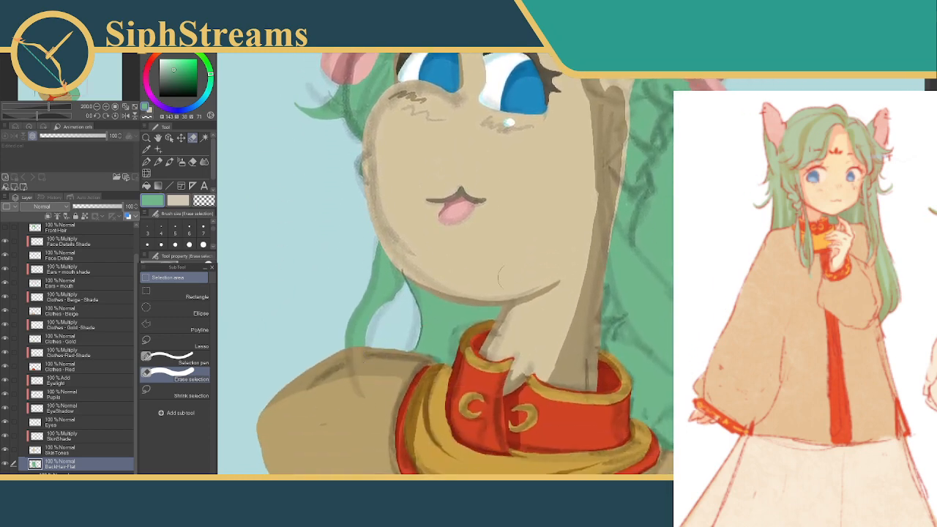
# Mark a small curved hair tuft below the right ear with the Selection pen, trim it with Erase selection, fill it green and deselect
pyautogui.moveTo(519, 201); pyautogui.dragTo(375, 350)
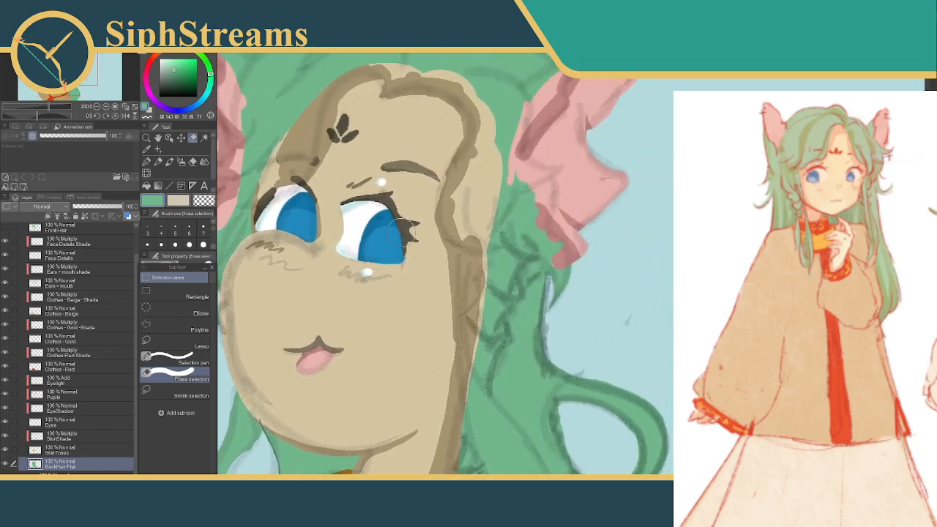
pyautogui.click(175, 229)
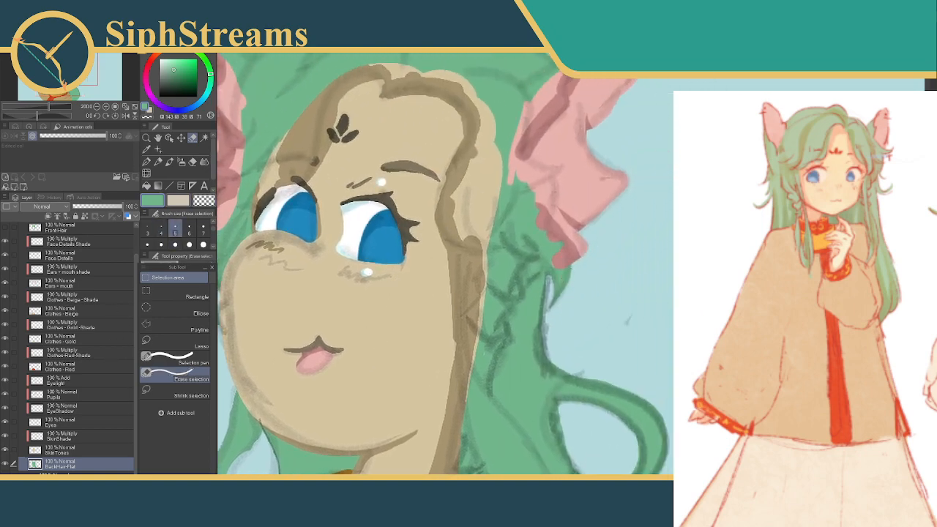
pyautogui.click(176, 359)
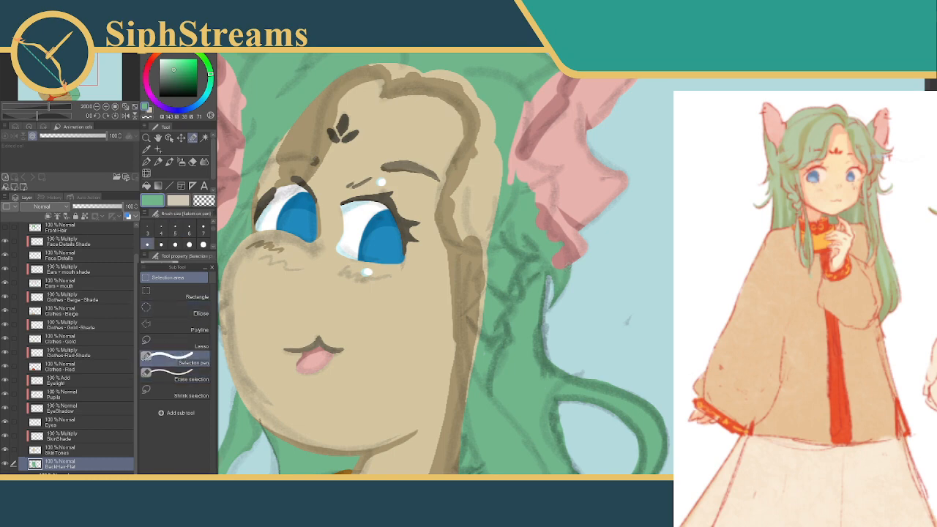
pyautogui.moveTo(568, 271)
pyautogui.mouseDown()
pyautogui.moveTo(575, 299)
pyautogui.moveTo(599, 293)
pyautogui.moveTo(548, 278)
pyautogui.moveTo(562, 304)
pyautogui.moveTo(599, 294)
pyautogui.mouseUp()
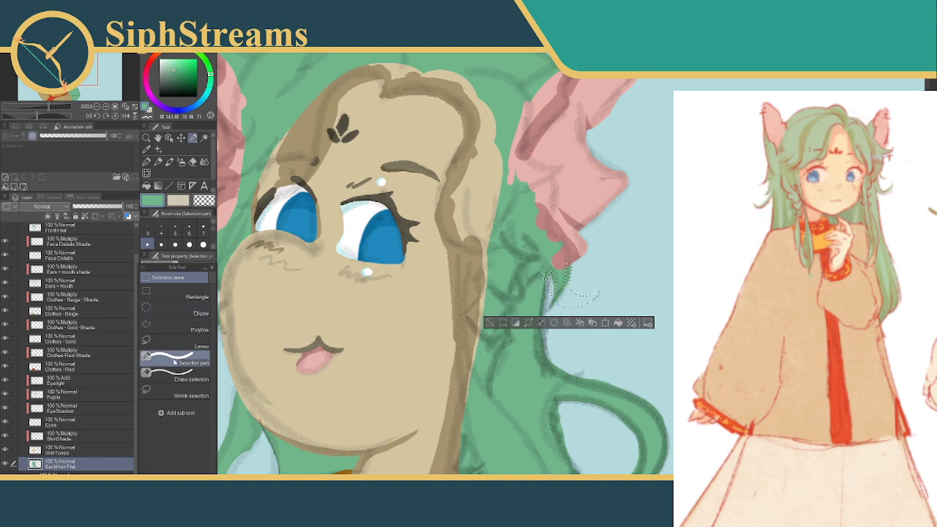
pyautogui.click(179, 377)
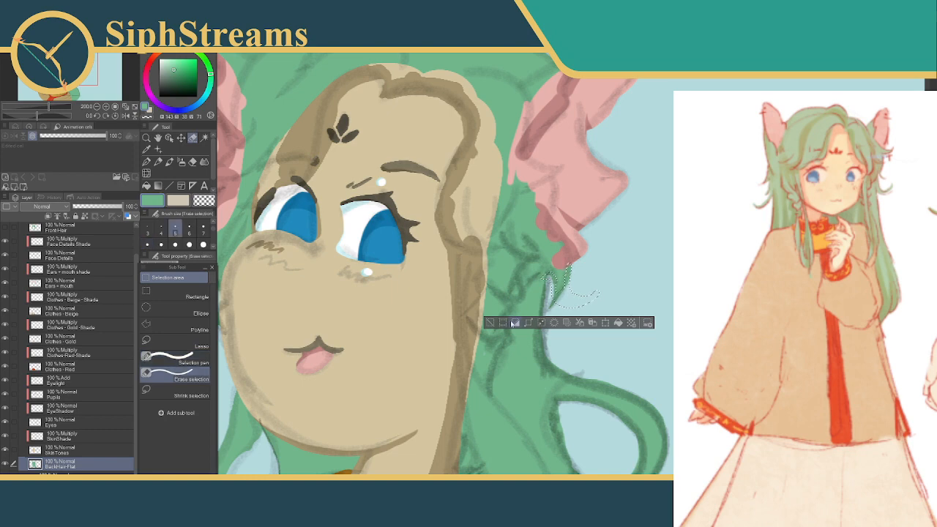
pyautogui.click(204, 230)
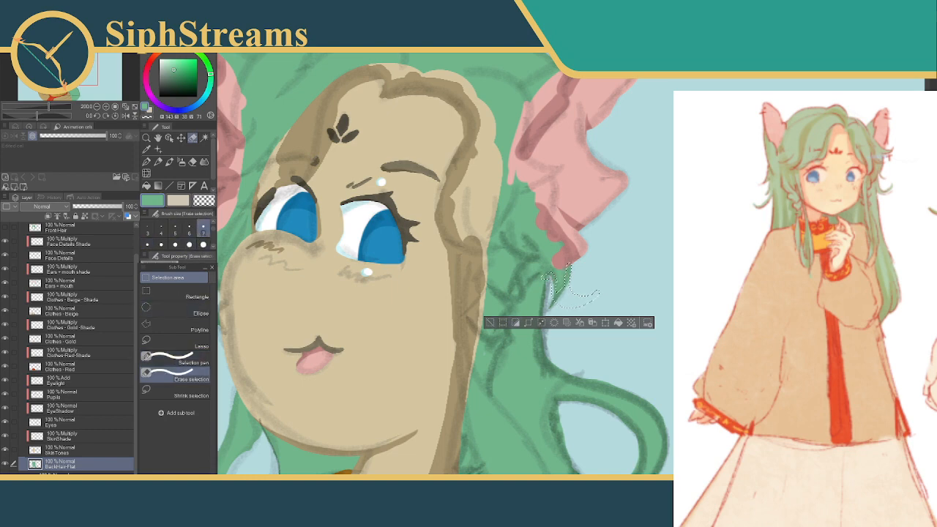
pyautogui.moveTo(598, 294); pyautogui.dragTo(599, 294)
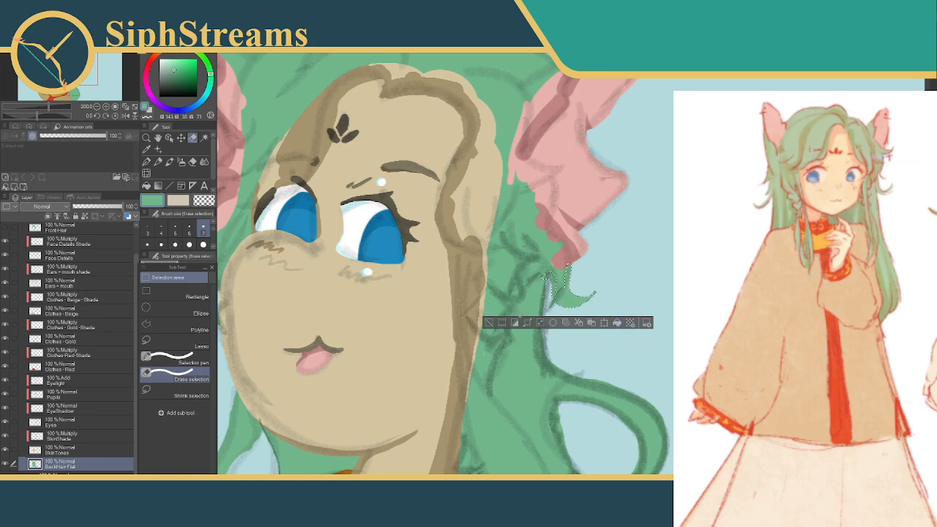
pyautogui.click(489, 323)
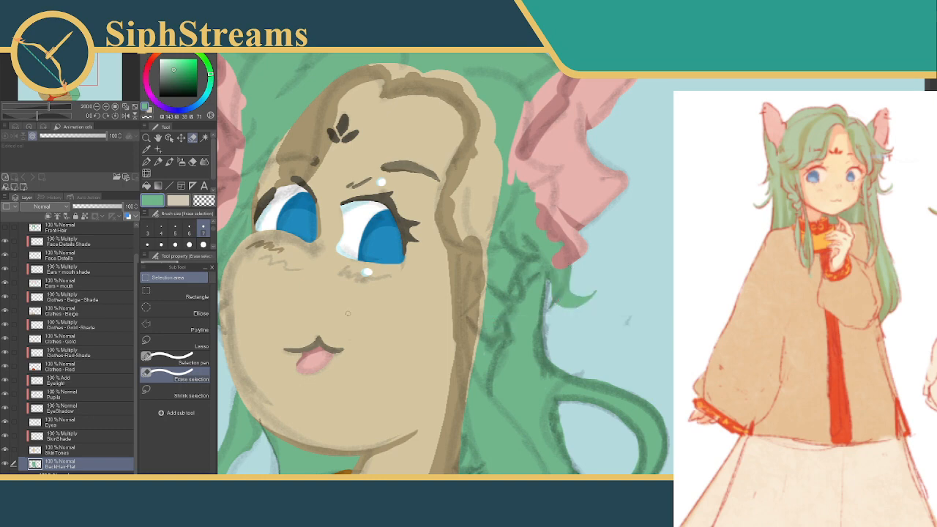
# Show the Front Hair layer and hide the Final line art layer above the Flats folder
pyautogui.moveTo(253, 322); pyautogui.dragTo(366, 317)
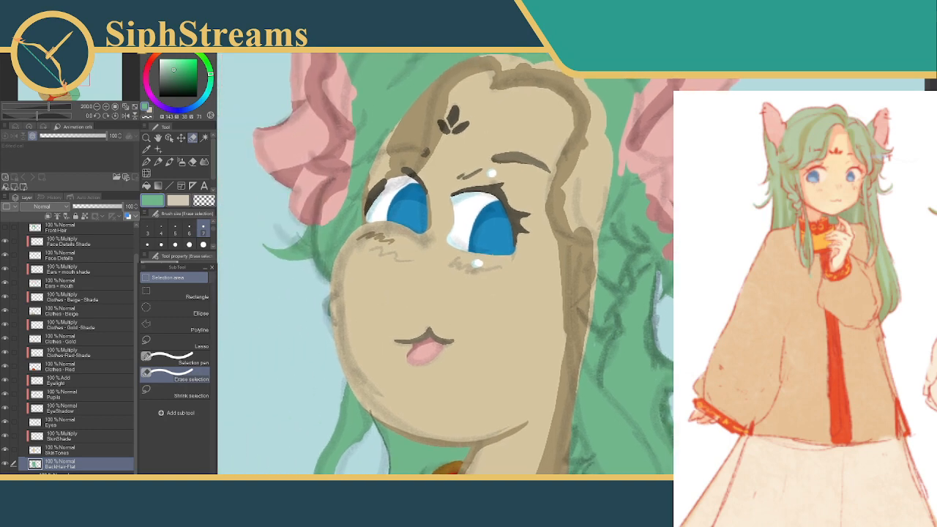
pyautogui.hotkey('ctrl', '-')
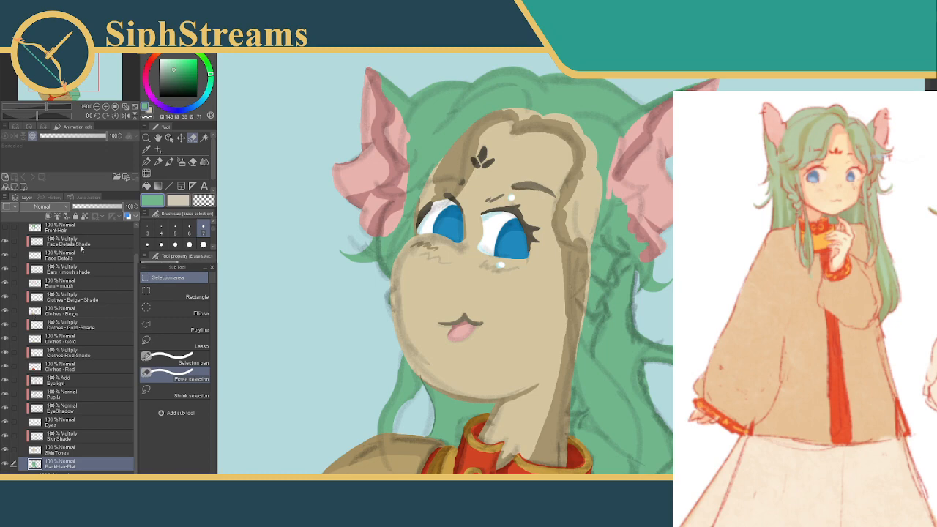
pyautogui.click(5, 230)
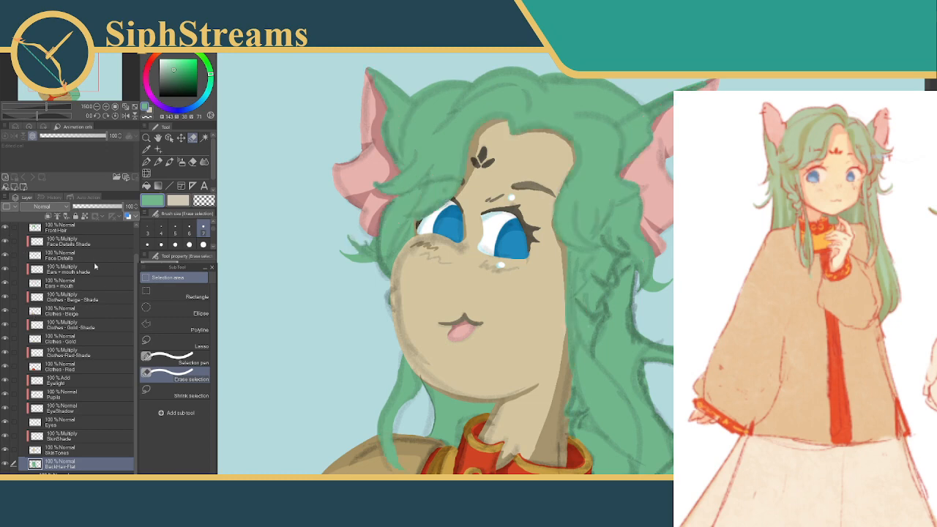
pyautogui.click(110, 325)
pyautogui.scroll(2, 110, 324)
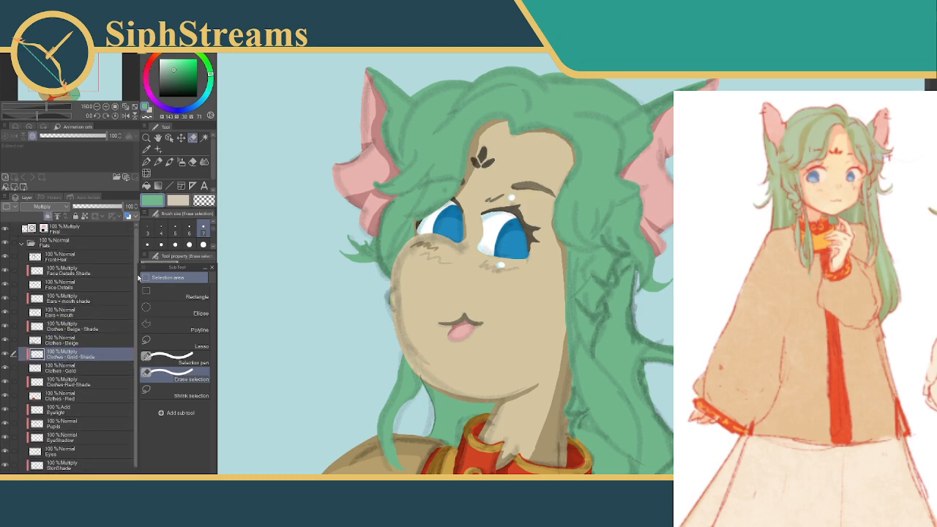
pyautogui.click(5, 229)
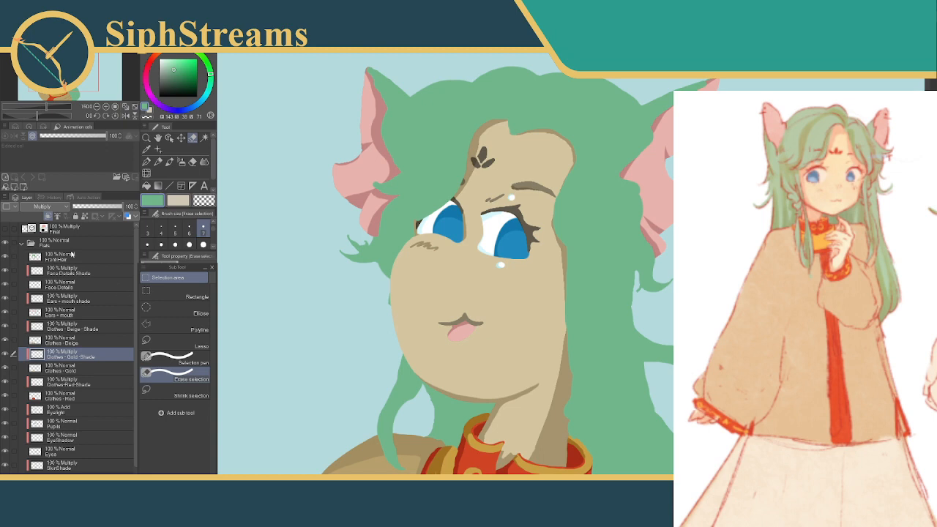
# Toggle Front Hair off and on to compare the hair shapes, and hide the BackHair-Flat layer
pyautogui.click(5, 256)
pyautogui.click(5, 255)
pyautogui.scroll(-2, 132, 313)
pyautogui.click(4, 465)
pyautogui.scroll(2, 131, 320)
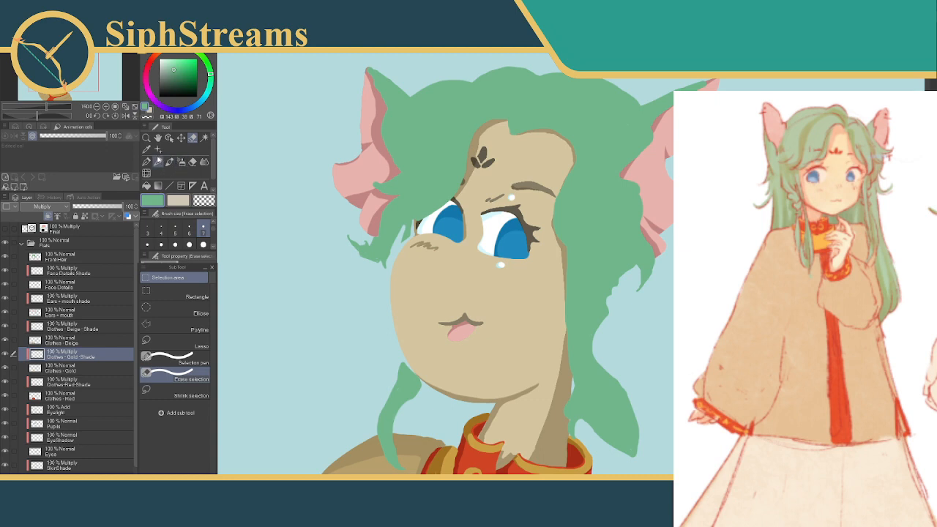
# On the Front Hair layer, select the stray tuft below the left ear with the Selection pen, delete it and deselect
pyautogui.click(152, 354)
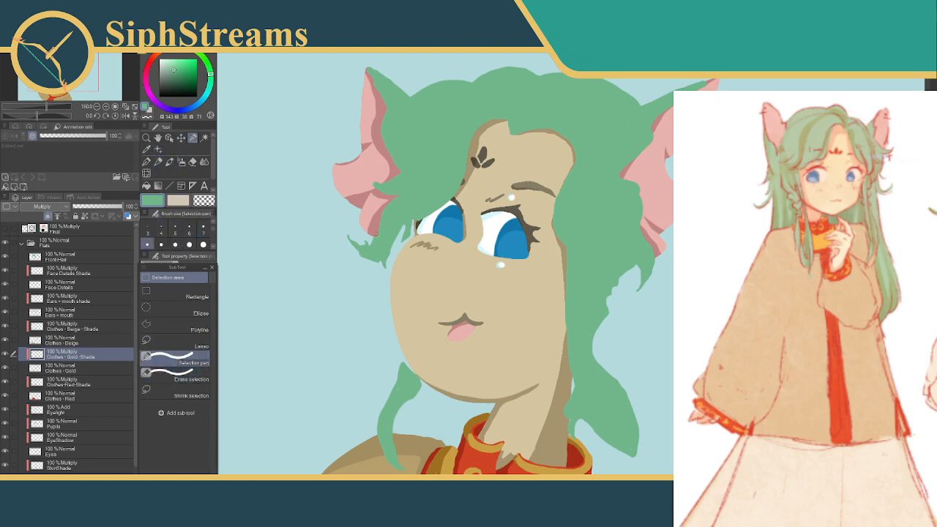
pyautogui.click(68, 255)
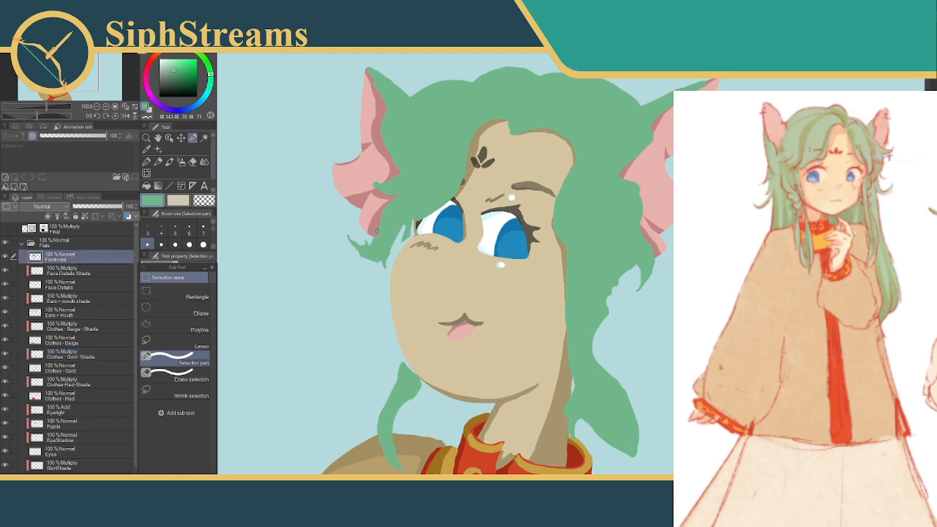
pyautogui.moveTo(378, 261); pyautogui.dragTo(380, 267)
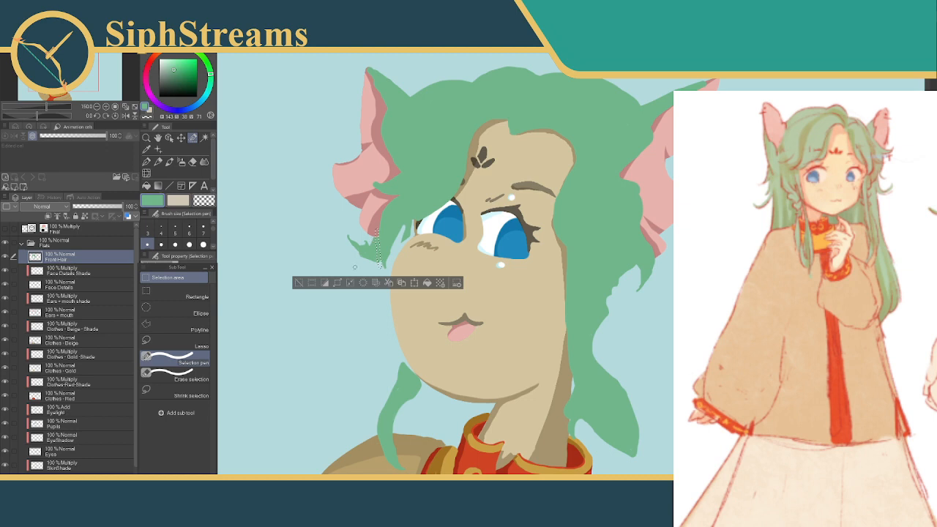
pyautogui.moveTo(341, 237)
pyautogui.mouseDown()
pyautogui.moveTo(355, 234)
pyautogui.moveTo(370, 253)
pyautogui.moveTo(374, 235)
pyautogui.moveTo(369, 254)
pyautogui.moveTo(378, 264)
pyautogui.mouseUp()
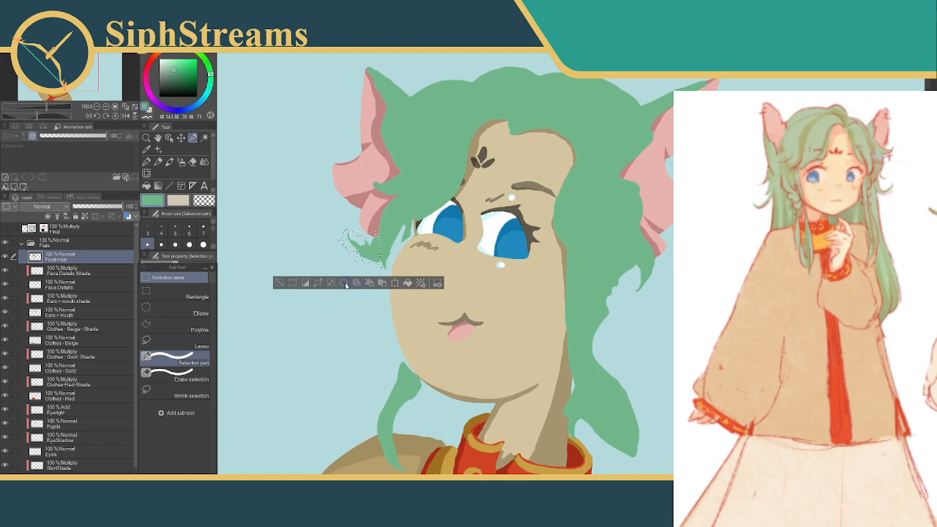
pyautogui.click(345, 284)
pyautogui.click(281, 284)
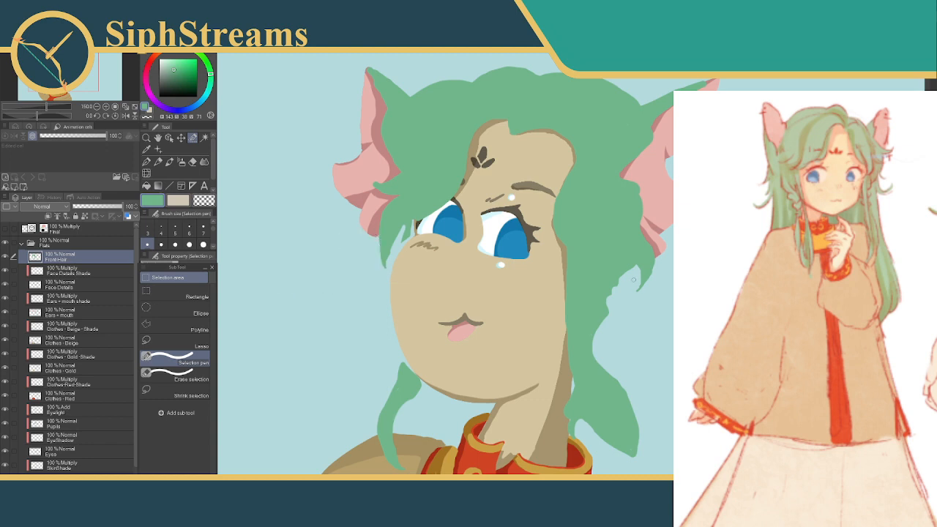
# Select the small stray hair tip below the right ear on Front Hair, delete it and deselect
pyautogui.moveTo(639, 278); pyautogui.dragTo(631, 296)
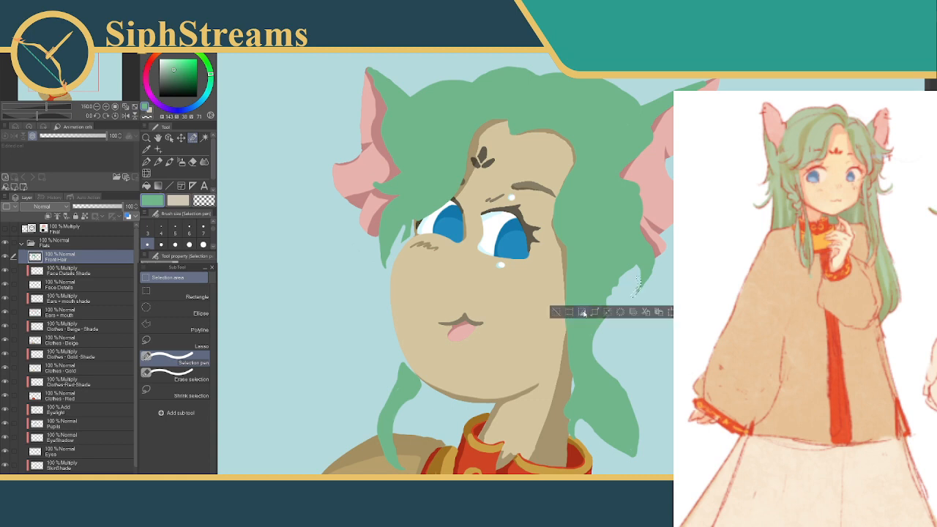
pyautogui.click(569, 313)
pyautogui.click(557, 311)
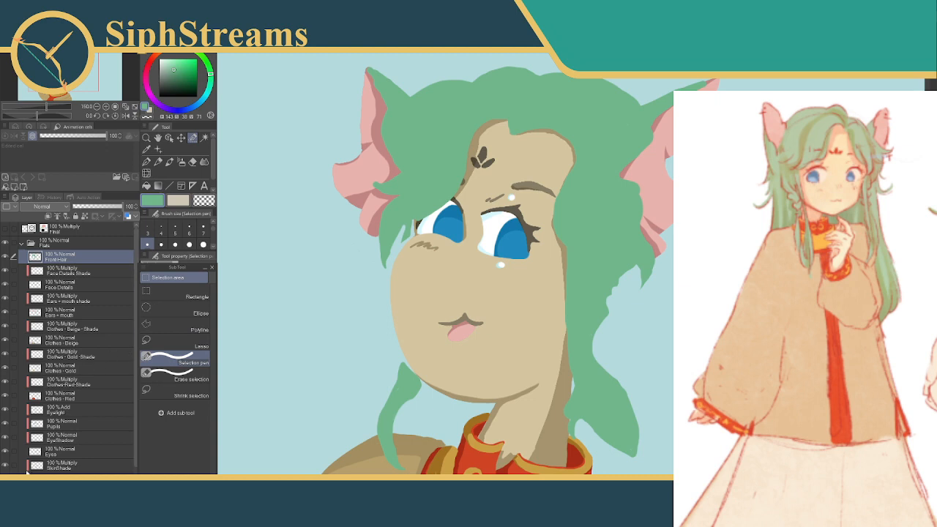
# Show the BackHair-Flat layer again and toggle Front Hair's visibility to compare the front and back hair shapes
pyautogui.click(5, 492)
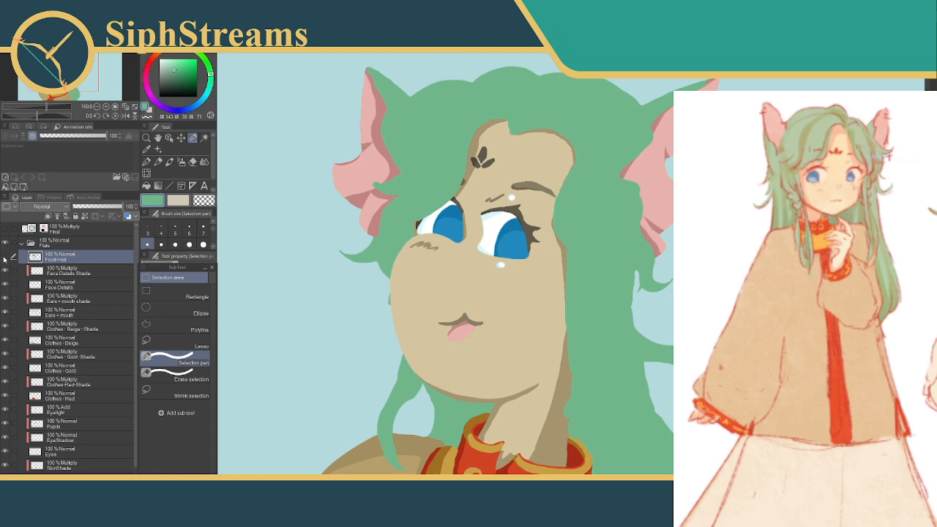
pyautogui.click(6, 257)
pyautogui.click(6, 256)
pyautogui.click(5, 257)
pyautogui.click(5, 257)
pyautogui.click(5, 257)
pyautogui.click(5, 257)
pyautogui.click(5, 257)
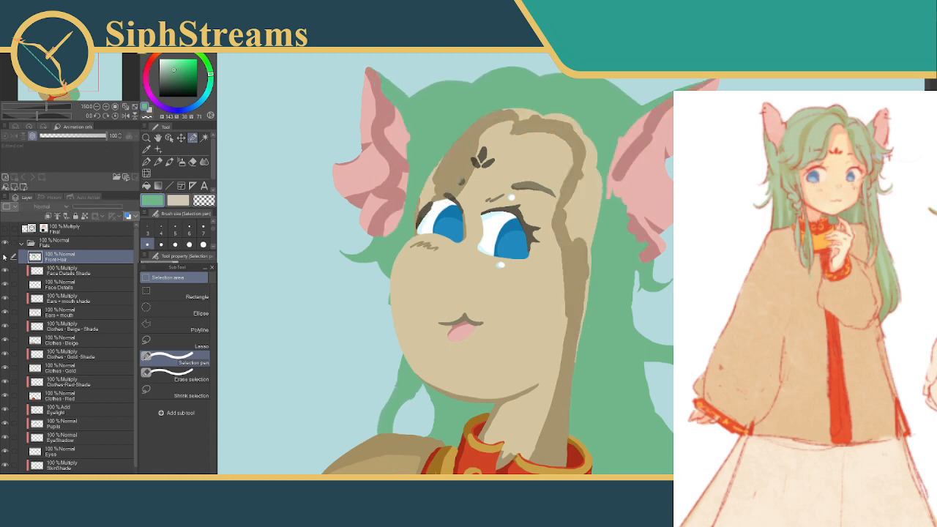
pyautogui.click(5, 257)
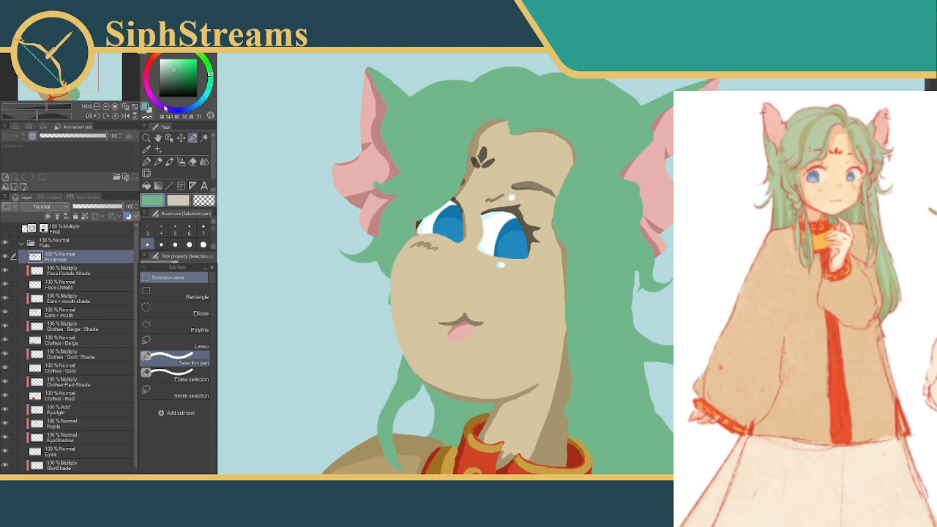
# Pick a saturated red and fill the Front Hair shape with it to contrast with the green back hair
pyautogui.click(149, 66)
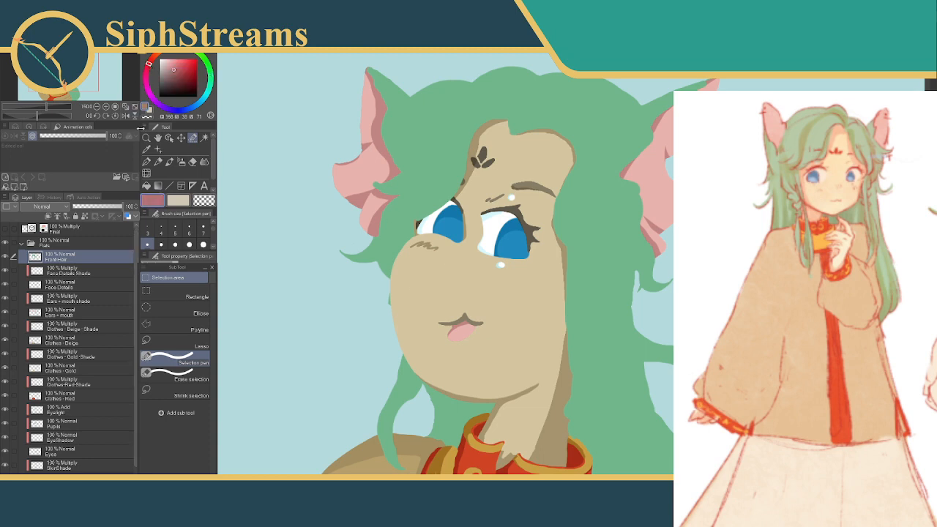
pyautogui.click(152, 58)
pyautogui.moveTo(178, 65); pyautogui.dragTo(188, 66)
pyautogui.click(149, 63)
pyautogui.click(190, 67)
pyautogui.click(146, 187)
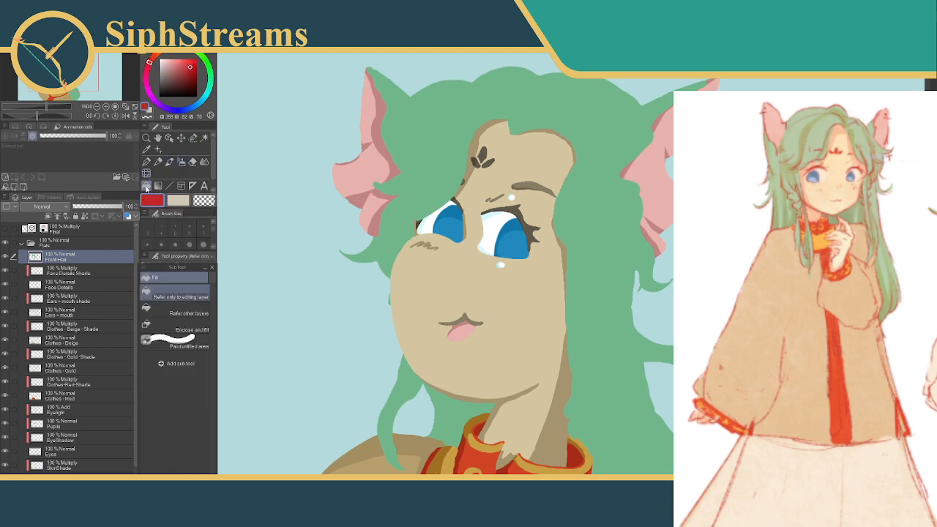
pyautogui.click(442, 138)
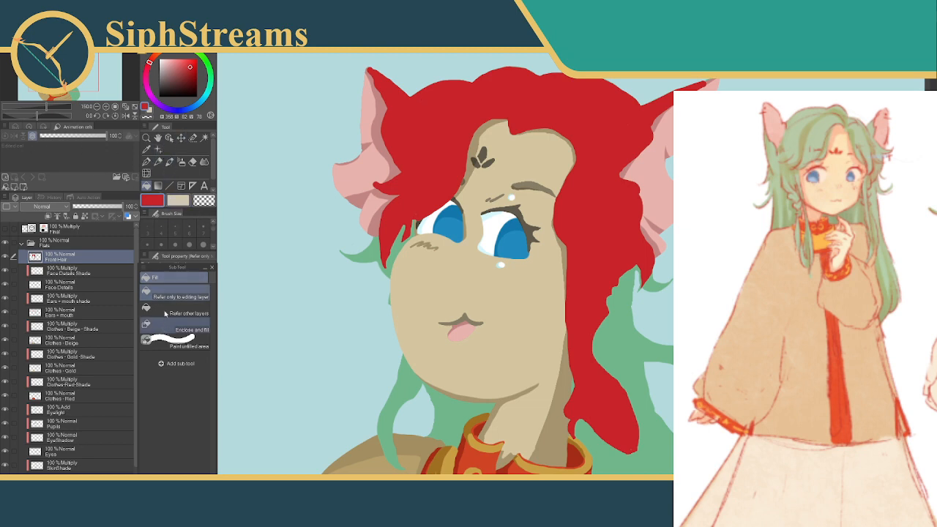
# With the Selection pen active, check the hair strands below the left ear against the line art by briefly showing the Final layer
pyautogui.click(192, 138)
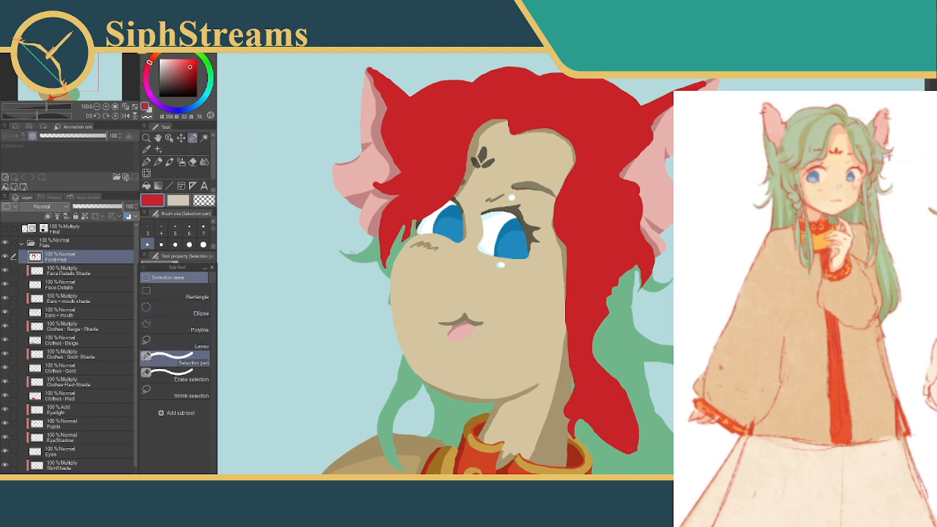
pyautogui.moveTo(555, 279)
pyautogui.mouseDown()
pyautogui.moveTo(542, 210)
pyautogui.moveTo(538, 239)
pyautogui.moveTo(566, 265)
pyautogui.mouseUp()
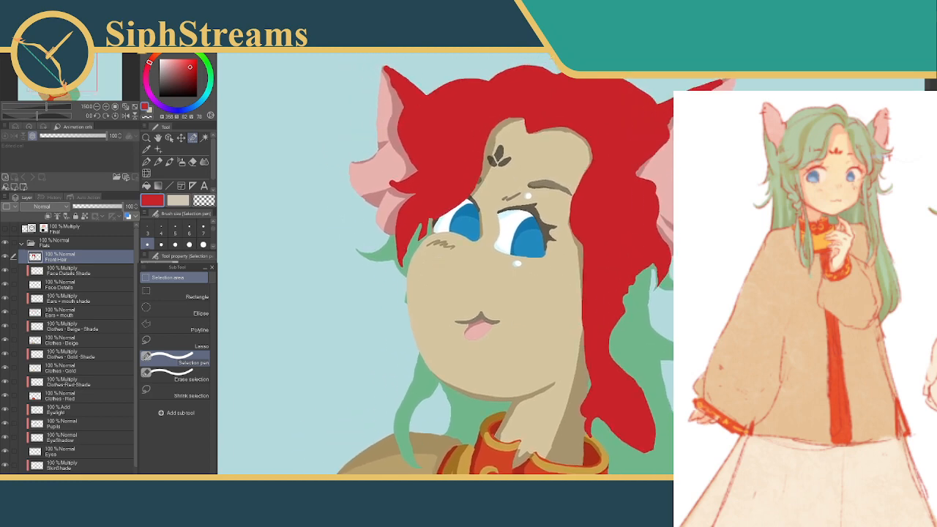
pyautogui.scroll(4, 570, 271)
pyautogui.moveTo(342, 271); pyautogui.dragTo(484, 326)
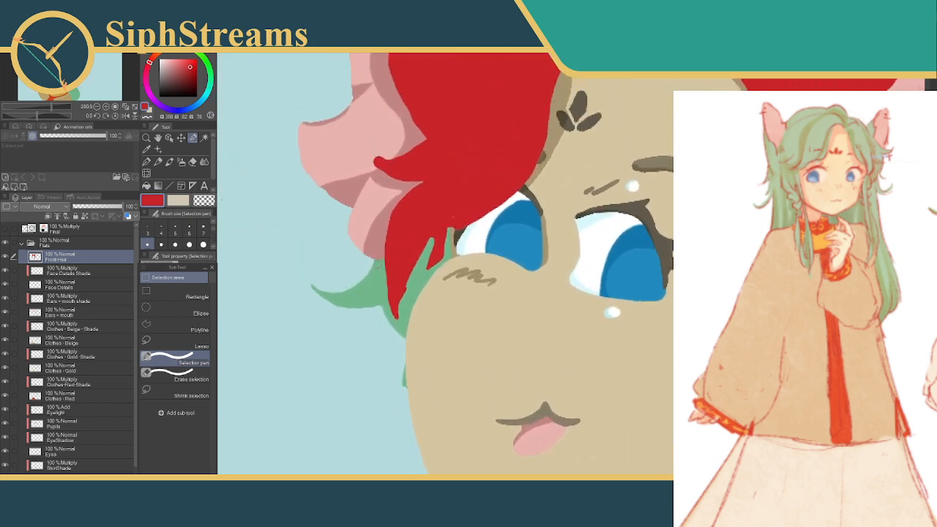
pyautogui.moveTo(378, 264); pyautogui.dragTo(390, 263)
pyautogui.click(304, 283)
pyautogui.click(5, 228)
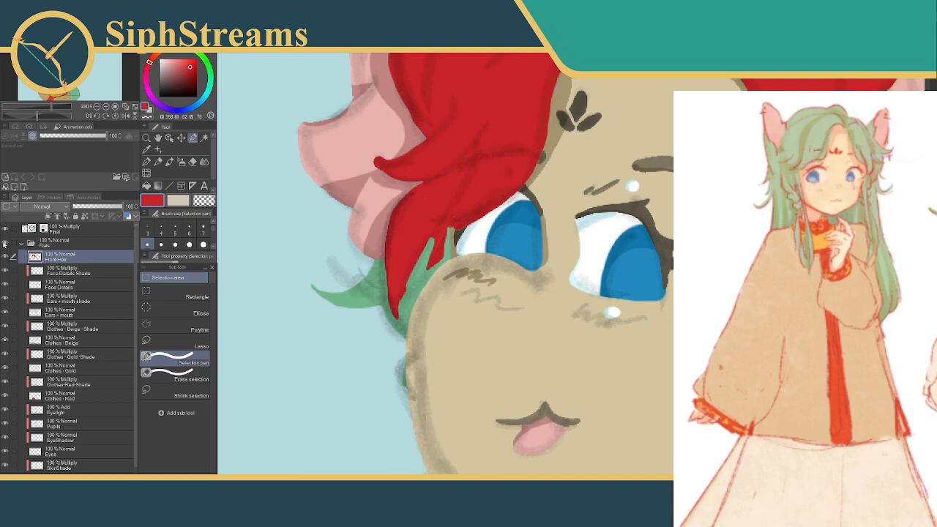
pyautogui.click(5, 230)
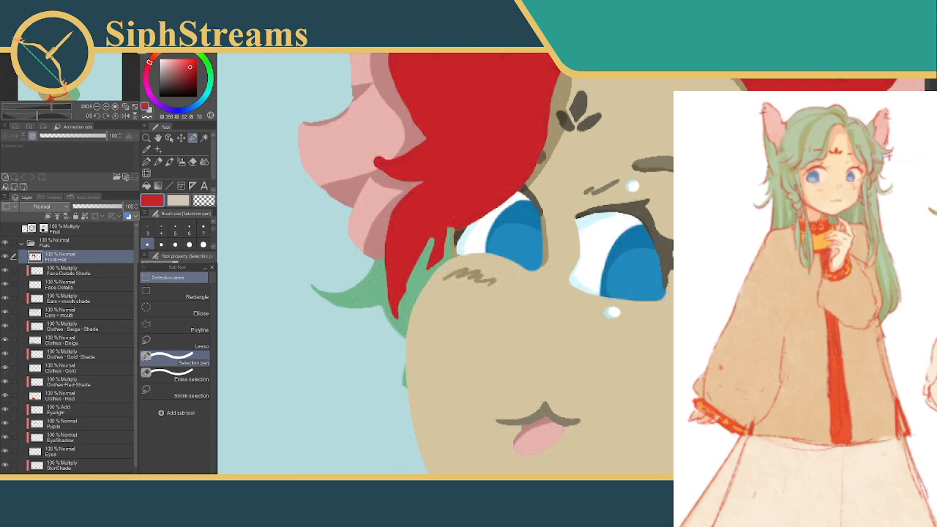
# Select the gaps between the hair strands below the left ear on Front Hair, fill them with red and deselect
pyautogui.click(387, 261)
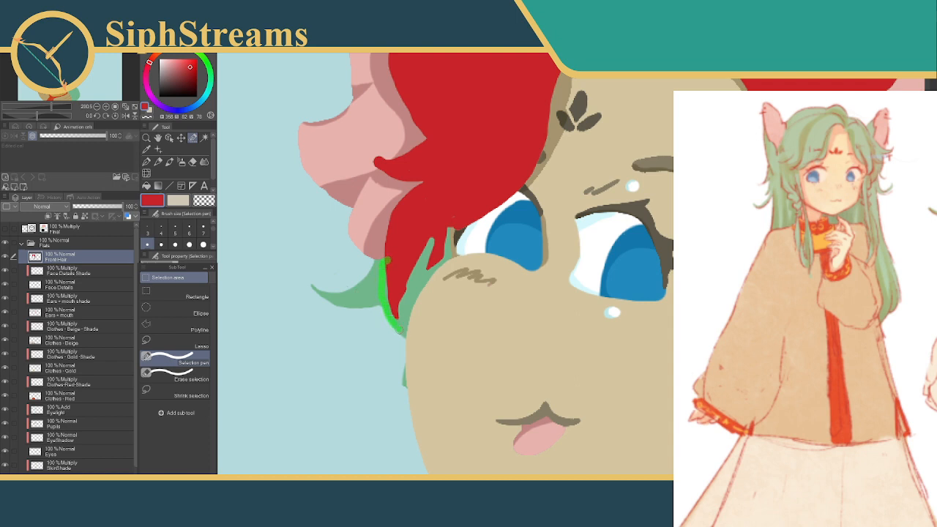
pyautogui.moveTo(403, 325)
pyautogui.mouseDown()
pyautogui.moveTo(411, 291)
pyautogui.moveTo(387, 296)
pyautogui.moveTo(407, 293)
pyautogui.moveTo(446, 228)
pyautogui.moveTo(421, 288)
pyautogui.mouseUp()
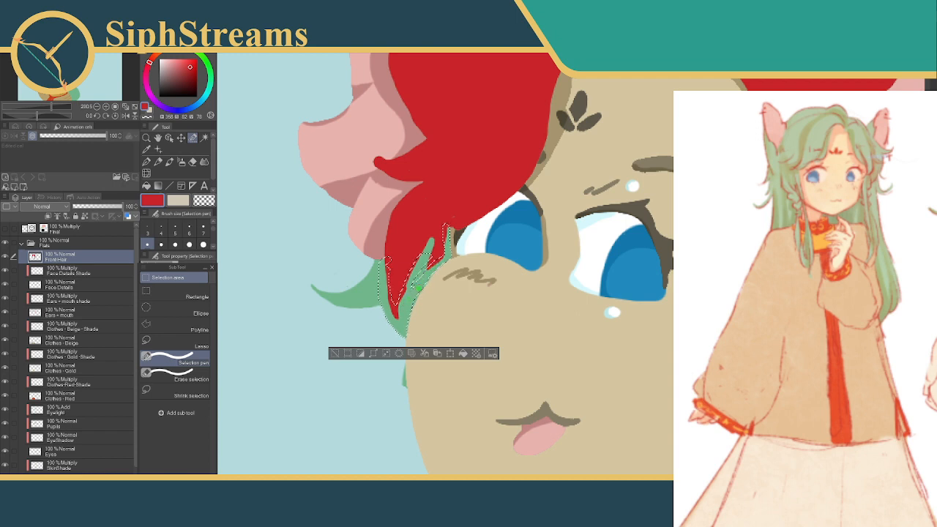
pyautogui.click(336, 352)
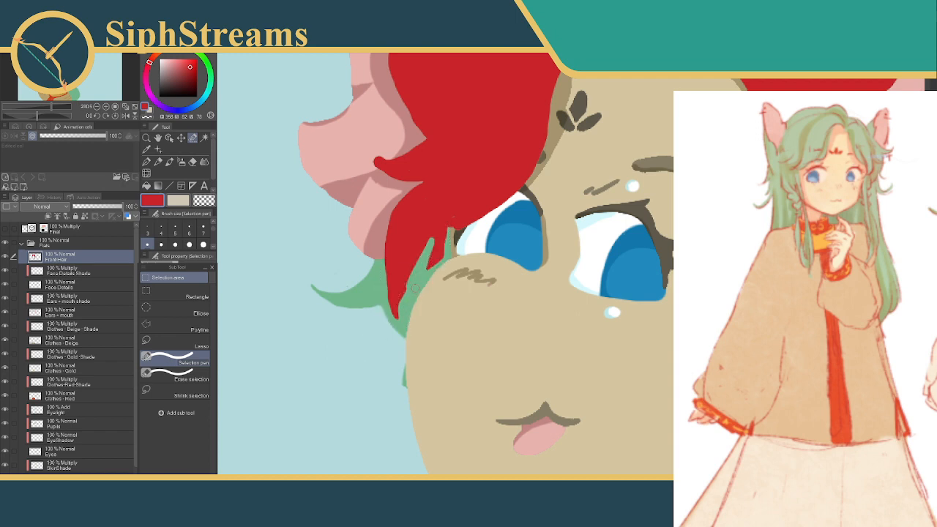
pyautogui.hotkey('ctrl', 'z')
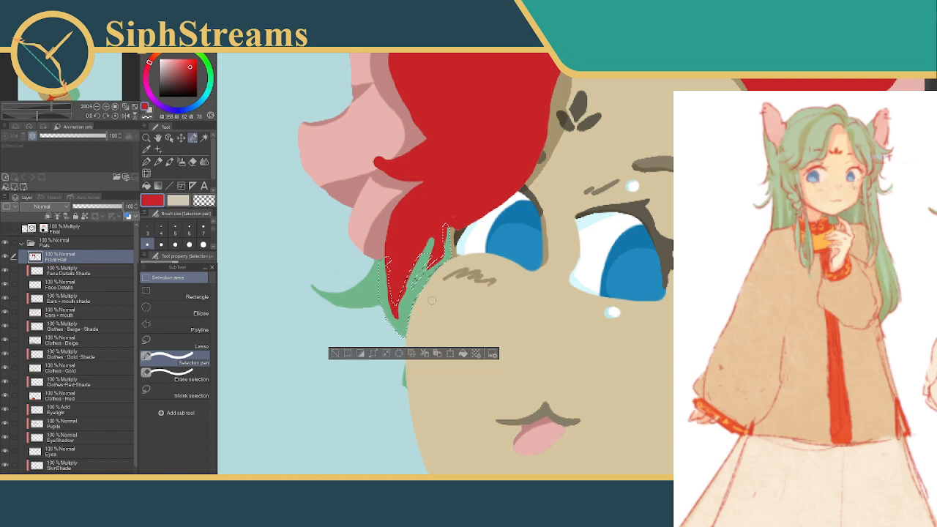
pyautogui.moveTo(418, 281)
pyautogui.mouseDown()
pyautogui.moveTo(408, 303)
pyautogui.moveTo(388, 260)
pyautogui.moveTo(409, 300)
pyautogui.moveTo(439, 253)
pyautogui.mouseUp()
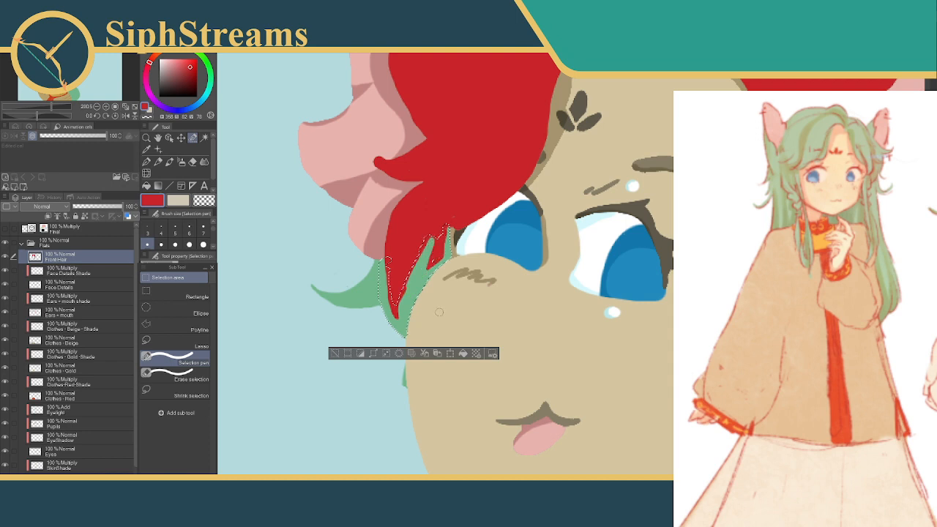
pyautogui.click(463, 353)
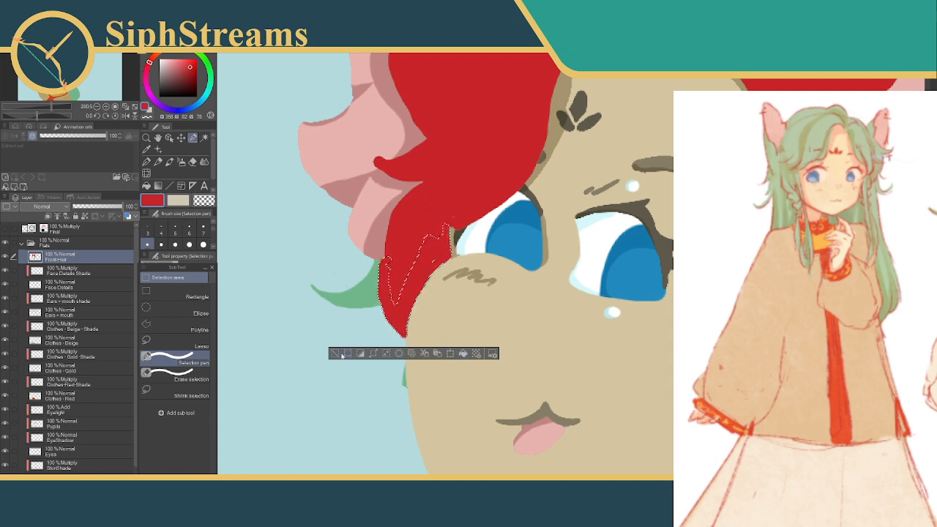
pyautogui.click(335, 354)
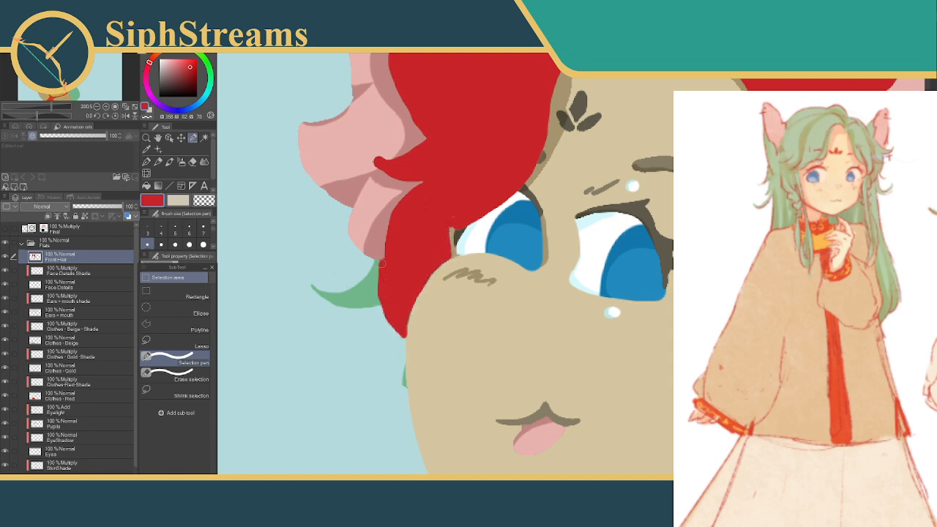
# Widen the outer edge of the lock below the left ear in red and patch the small hair edge above the eye
pyautogui.moveTo(381, 262)
pyautogui.mouseDown()
pyautogui.moveTo(392, 264)
pyautogui.moveTo(379, 287)
pyautogui.moveTo(386, 300)
pyautogui.mouseUp()
pyautogui.moveTo(382, 262); pyautogui.dragTo(390, 318)
pyautogui.click(434, 334)
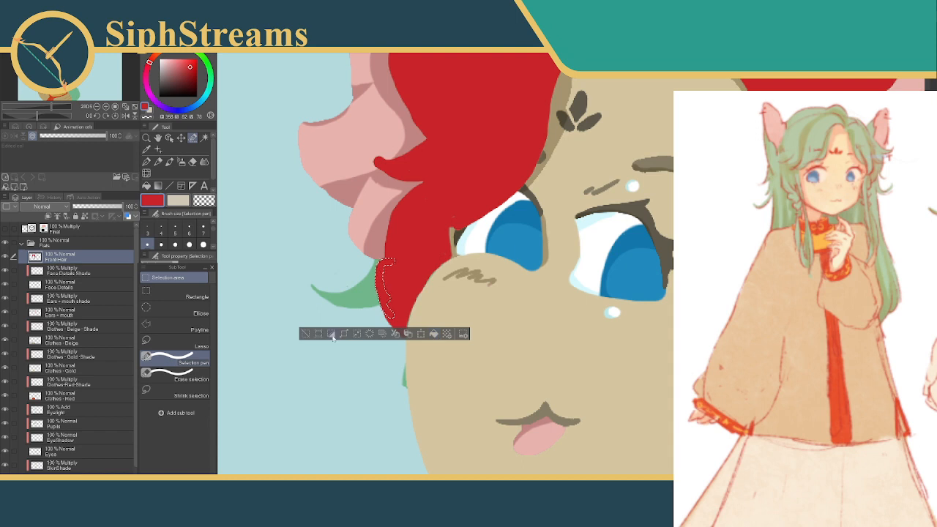
pyautogui.click(307, 334)
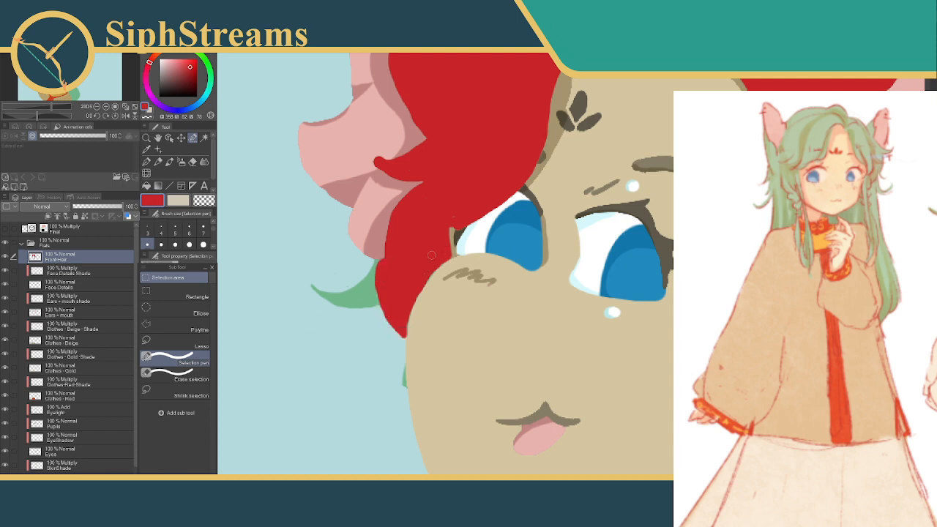
pyautogui.moveTo(445, 210); pyautogui.dragTo(427, 273)
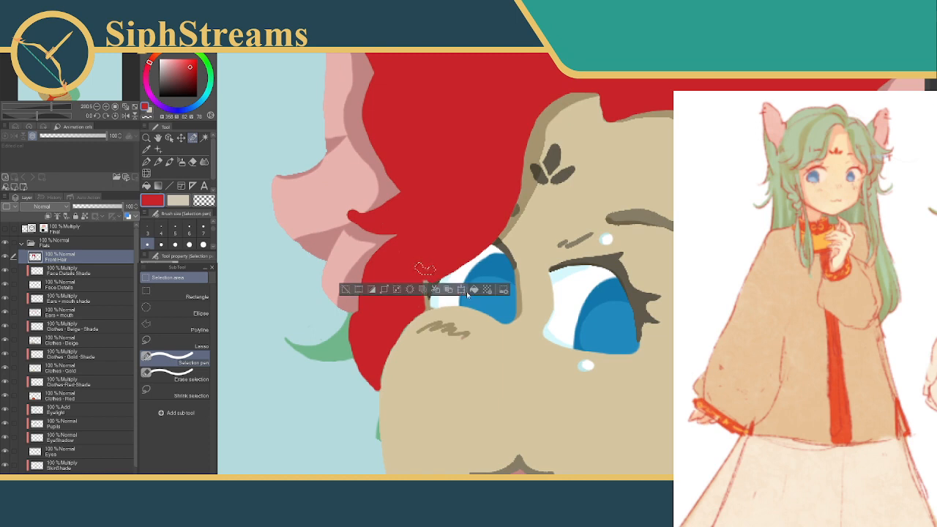
pyautogui.click(348, 291)
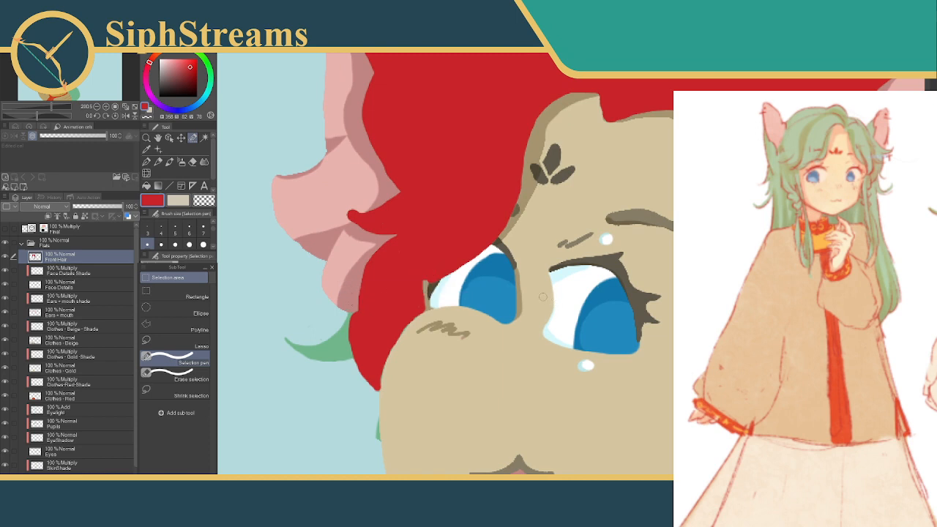
# Show the Final layer and check the long front lock beside the right cheek against its shading and line art
pyautogui.moveTo(534, 312)
pyautogui.mouseDown()
pyautogui.moveTo(411, 230)
pyautogui.moveTo(356, 158)
pyautogui.mouseUp()
pyautogui.moveTo(567, 228)
pyautogui.mouseDown()
pyautogui.moveTo(496, 217)
pyautogui.moveTo(526, 191)
pyautogui.mouseUp()
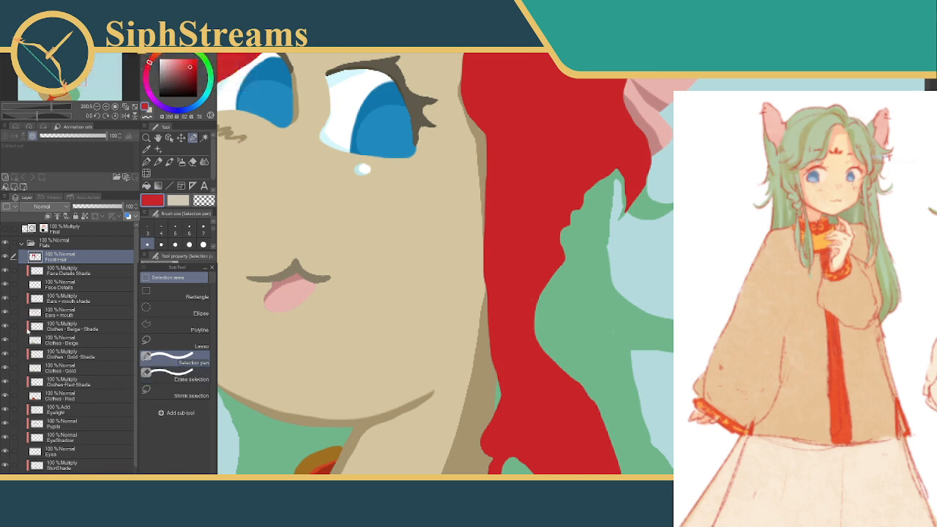
pyautogui.moveTo(559, 190); pyautogui.dragTo(502, 189)
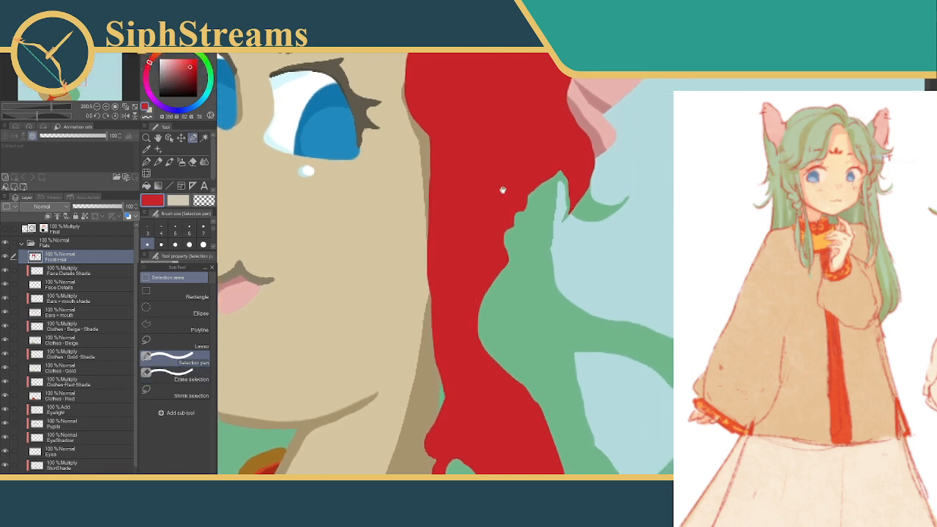
pyautogui.click(6, 229)
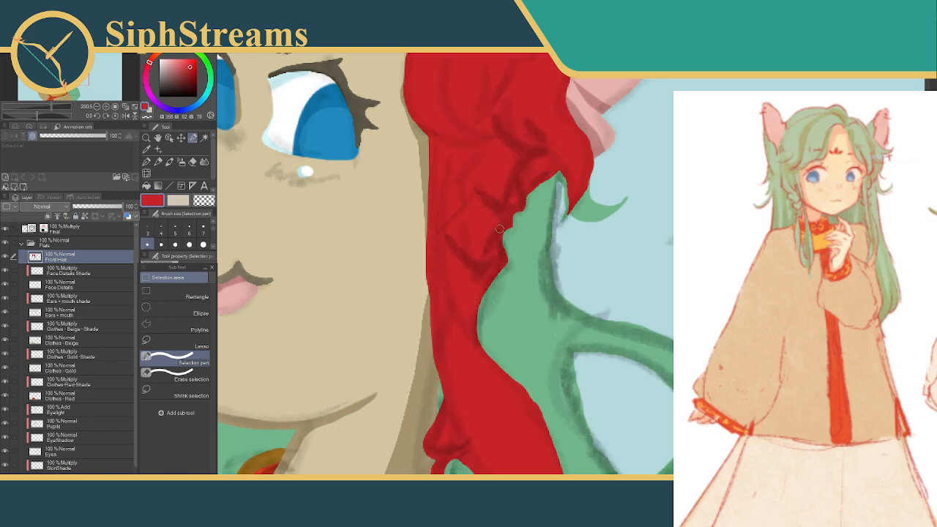
pyautogui.moveTo(471, 312); pyautogui.dragTo(454, 164)
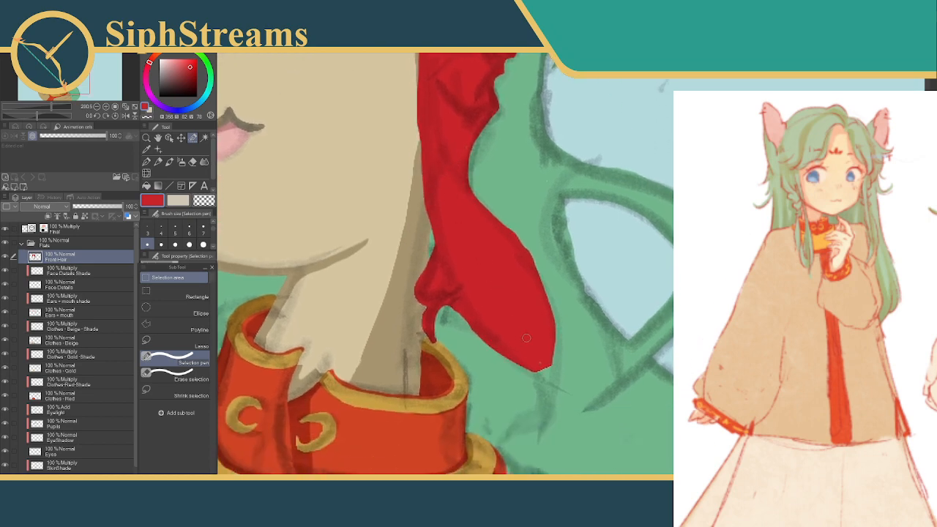
pyautogui.moveTo(534, 344); pyautogui.dragTo(503, 284)
# With the Selection pen, select the outer edge of the lock beside the collar and a pointed tip extending below it
pyautogui.moveTo(472, 166)
pyautogui.mouseDown()
pyautogui.moveTo(498, 194)
pyautogui.moveTo(502, 227)
pyautogui.mouseUp()
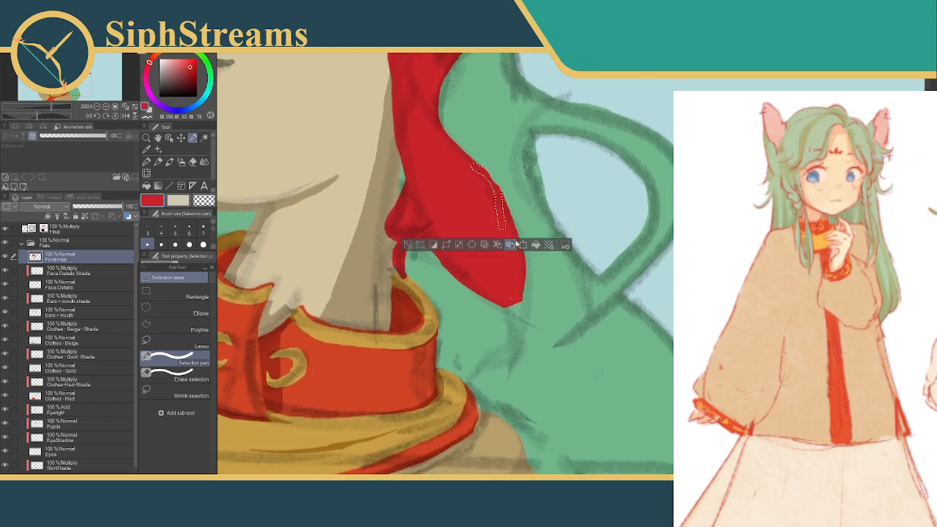
pyautogui.click(500, 268)
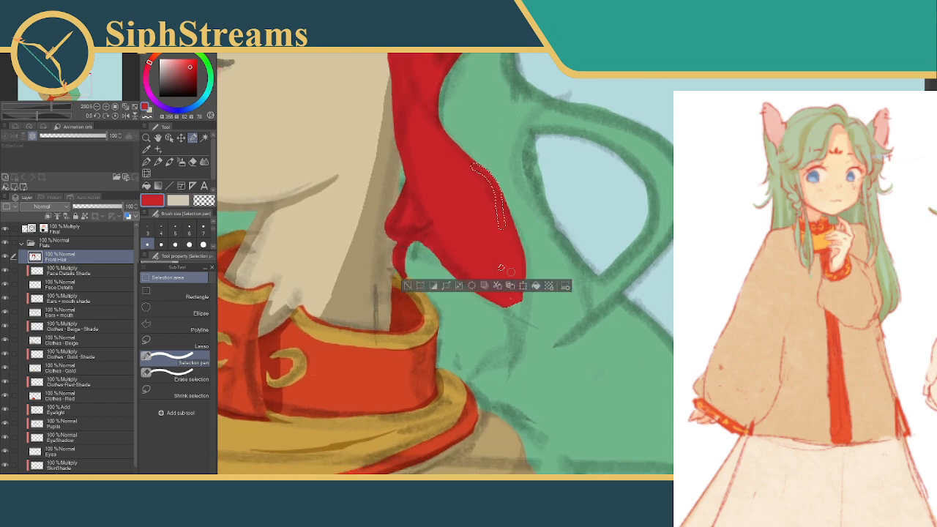
pyautogui.moveTo(510, 259); pyautogui.dragTo(517, 271)
pyautogui.moveTo(506, 226)
pyautogui.mouseDown()
pyautogui.moveTo(523, 276)
pyautogui.moveTo(514, 344)
pyautogui.mouseUp()
pyautogui.moveTo(480, 294)
pyautogui.mouseDown()
pyautogui.moveTo(514, 324)
pyautogui.moveTo(506, 375)
pyautogui.mouseUp()
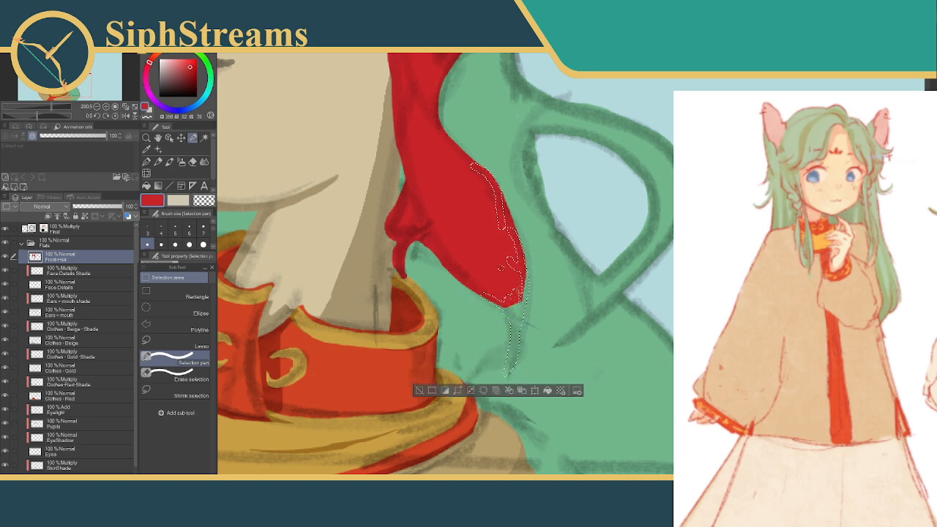
pyautogui.moveTo(499, 200); pyautogui.dragTo(507, 214)
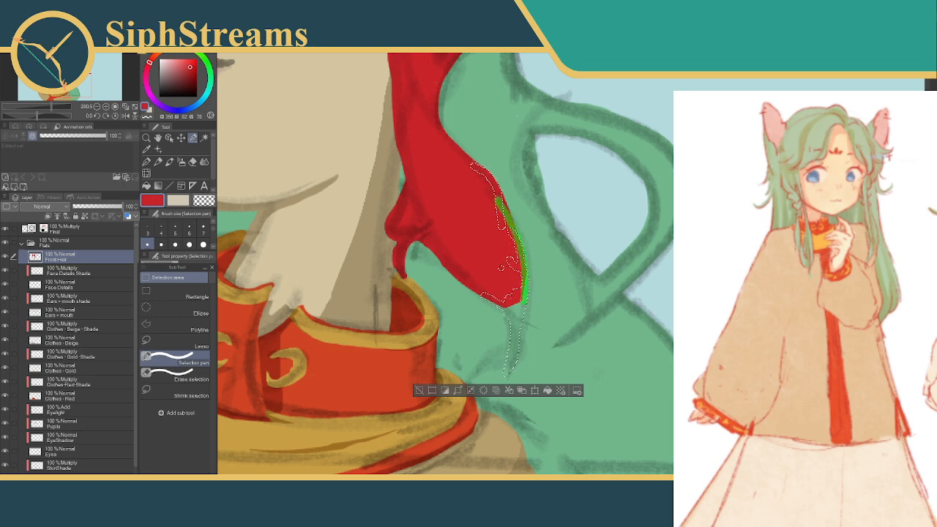
pyautogui.moveTo(513, 353); pyautogui.dragTo(513, 356)
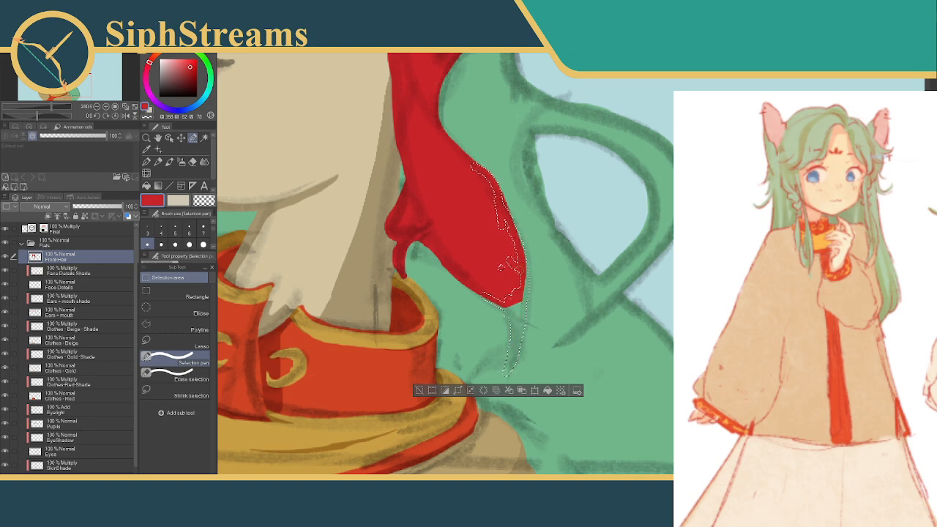
pyautogui.moveTo(527, 299); pyautogui.dragTo(528, 300)
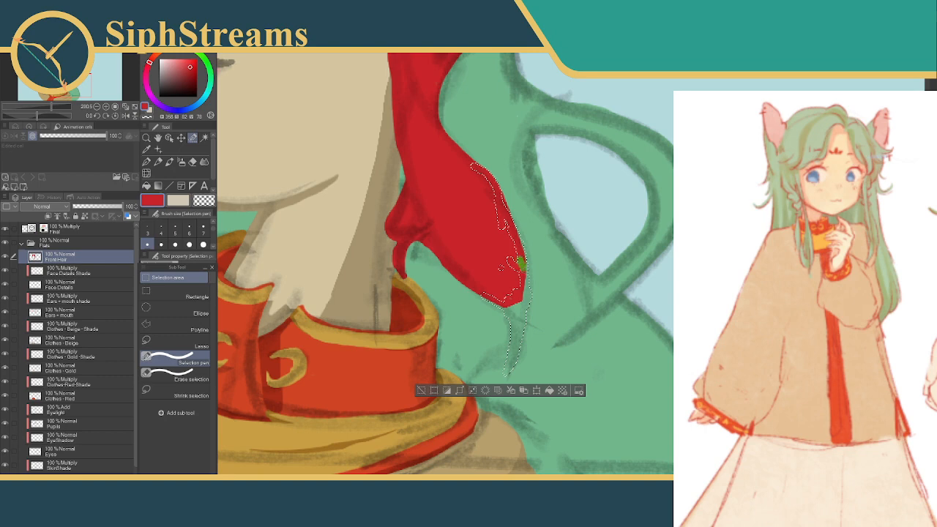
pyautogui.moveTo(512, 341); pyautogui.dragTo(512, 343)
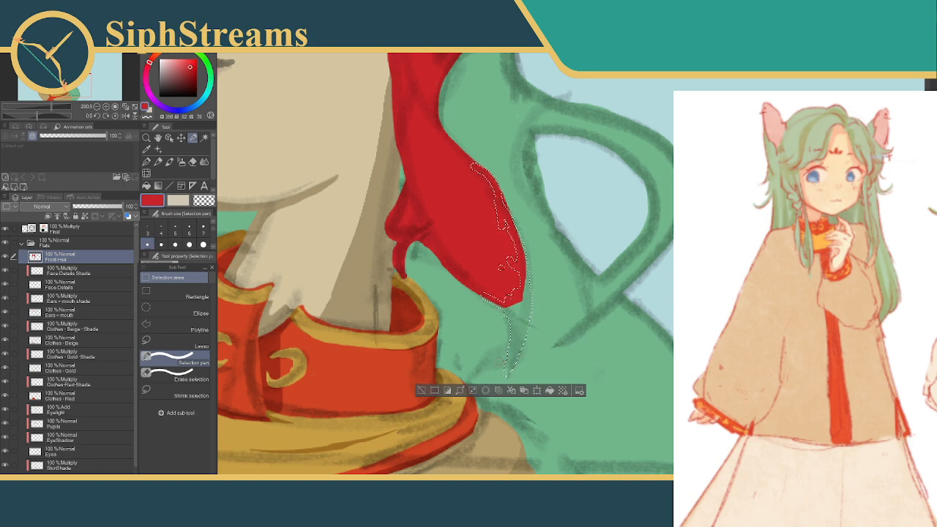
# Trim the inner edge of the tip selection with Erase selection, fill the area with red and deselect
pyautogui.click(176, 375)
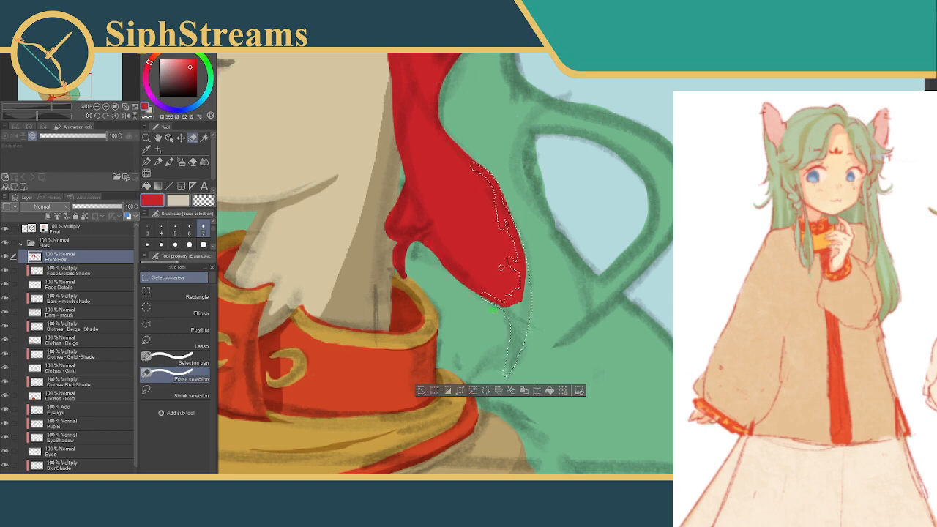
pyautogui.moveTo(509, 328); pyautogui.dragTo(510, 338)
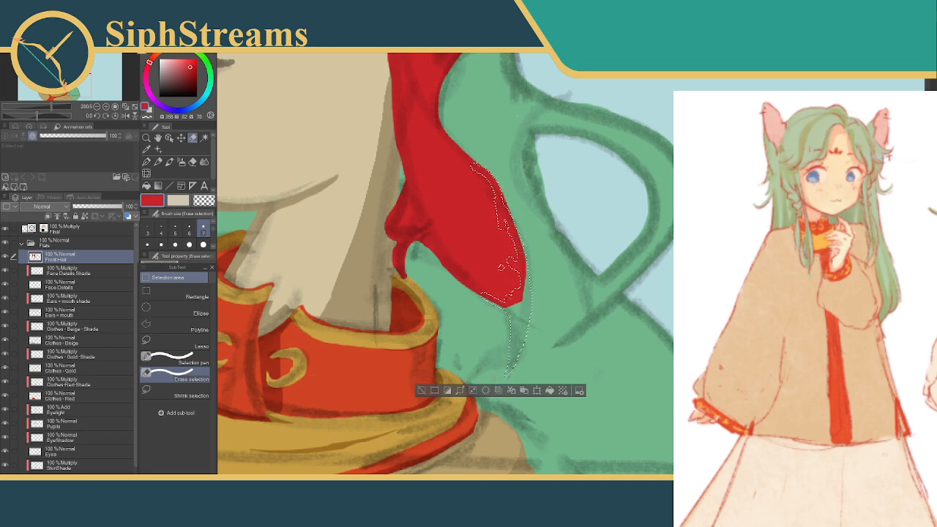
pyautogui.moveTo(493, 212)
pyautogui.mouseDown()
pyautogui.moveTo(506, 233)
pyautogui.moveTo(499, 217)
pyautogui.mouseUp()
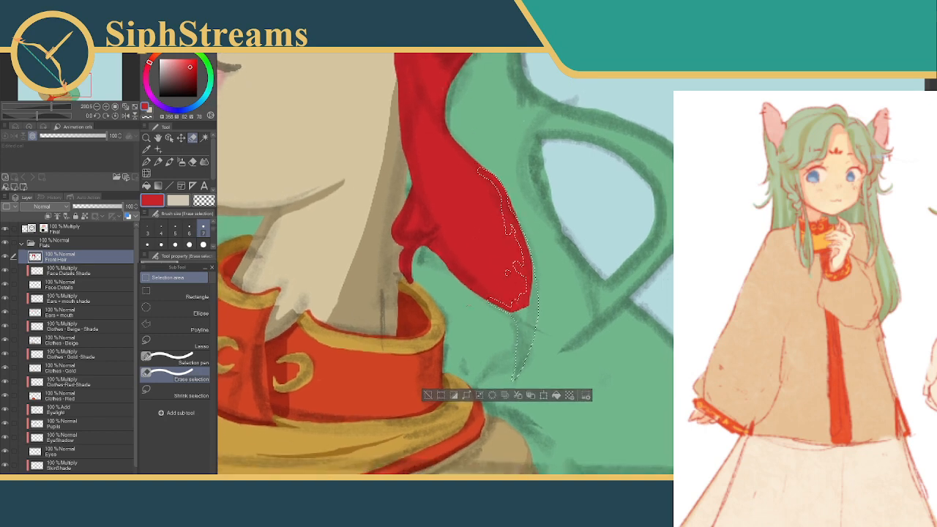
pyautogui.click(557, 396)
pyautogui.hotkey('ctrl', 'd')
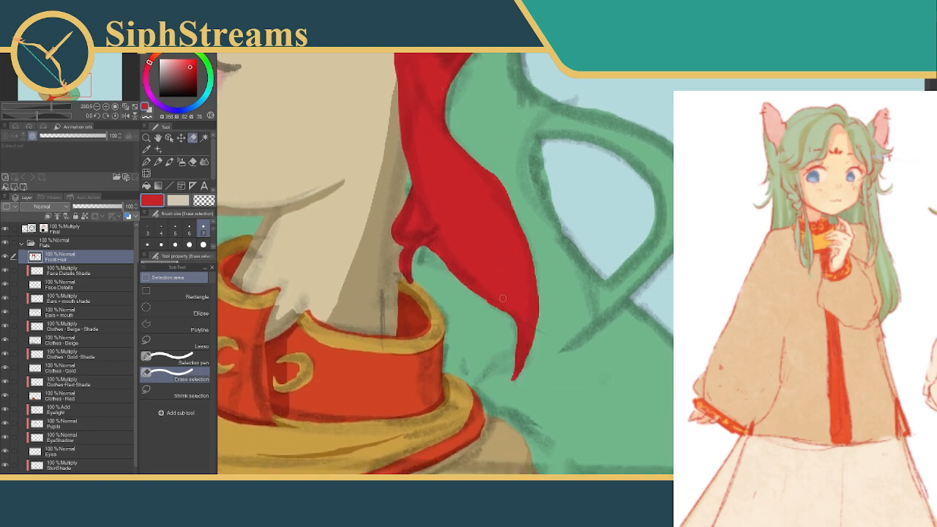
# Select the inner edge of the front hair tip below the right ear, fill it with red and deselect
pyautogui.moveTo(499, 242)
pyautogui.mouseDown()
pyautogui.moveTo(521, 232)
pyautogui.moveTo(576, 425)
pyautogui.mouseUp()
pyautogui.moveTo(588, 183)
pyautogui.mouseDown()
pyautogui.moveTo(530, 259)
pyautogui.moveTo(519, 257)
pyautogui.mouseUp()
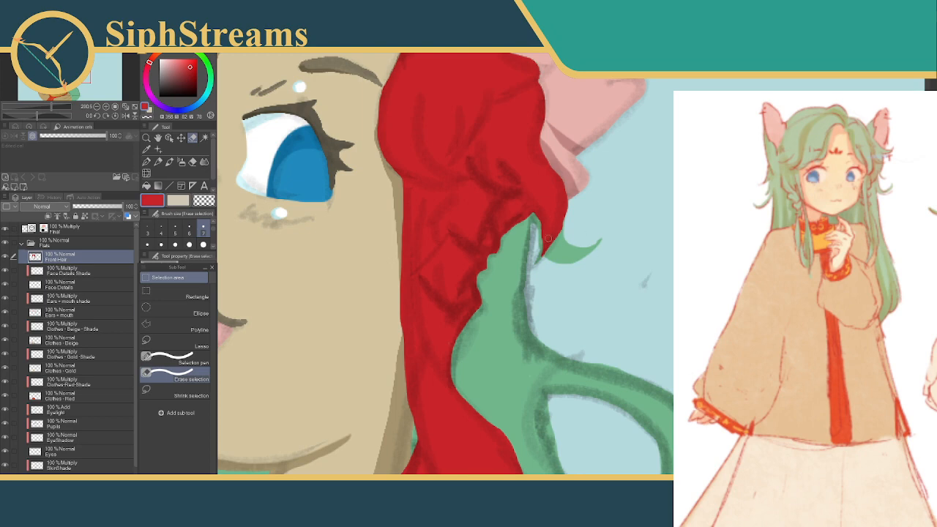
pyautogui.moveTo(535, 210)
pyautogui.mouseDown()
pyautogui.moveTo(541, 256)
pyautogui.moveTo(555, 218)
pyautogui.mouseUp()
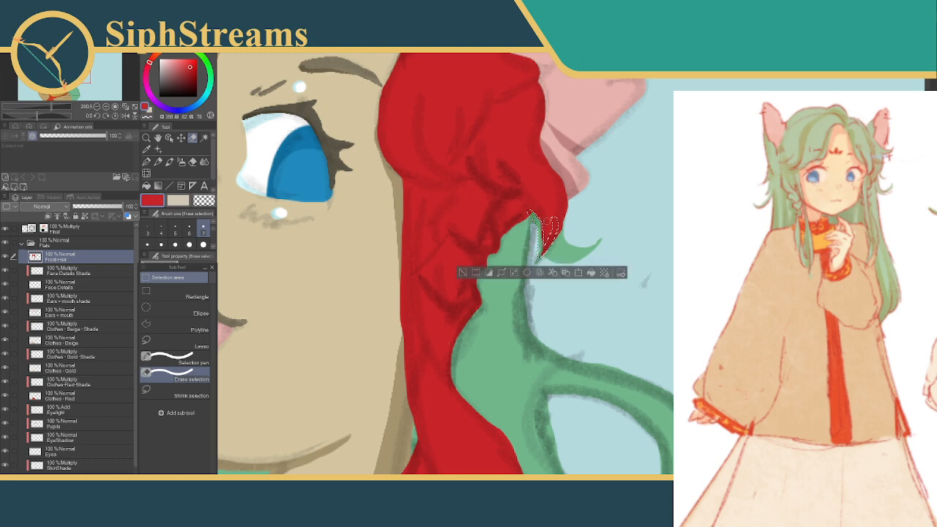
pyautogui.click(496, 276)
# Extend the hair tip below the right ear into a fine red point using the Selection pen at size 3, and deselect
pyautogui.click(161, 231)
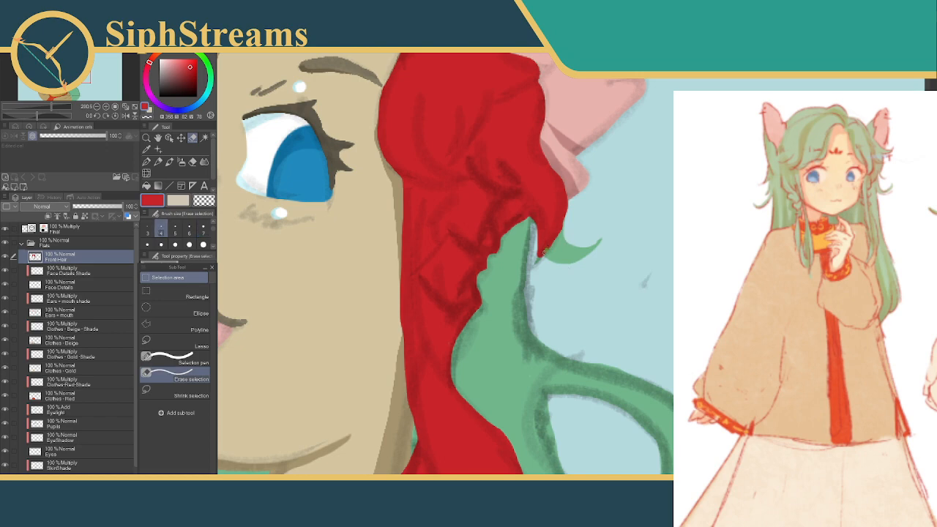
pyautogui.moveTo(537, 256); pyautogui.dragTo(544, 249)
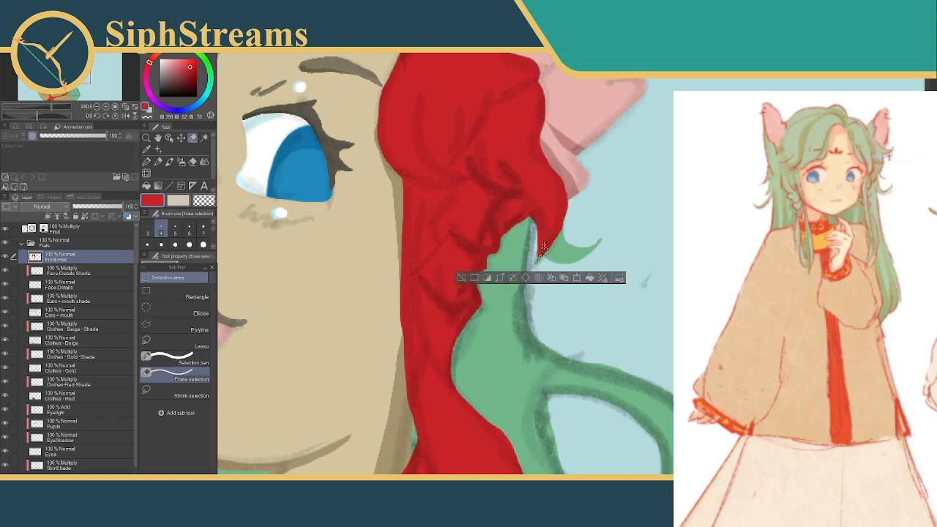
pyautogui.click(462, 277)
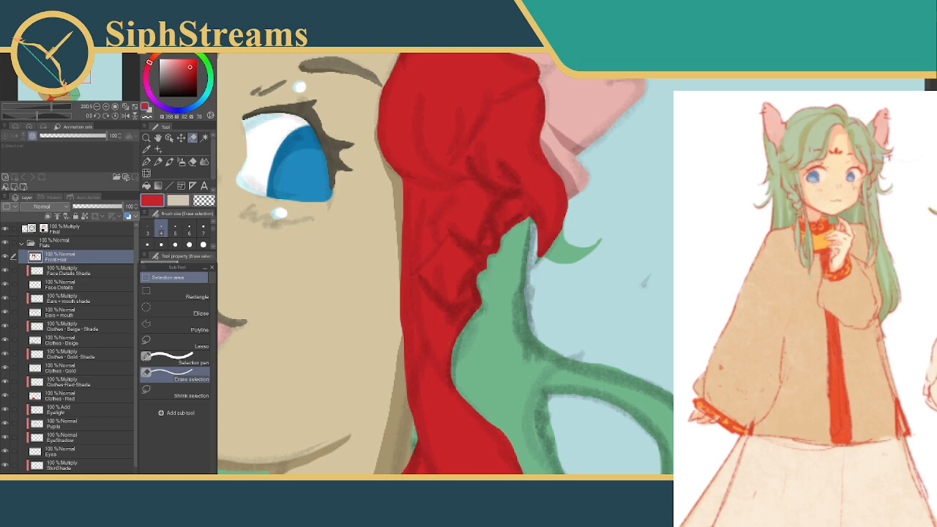
pyautogui.click(165, 349)
pyautogui.click(166, 356)
pyautogui.click(175, 231)
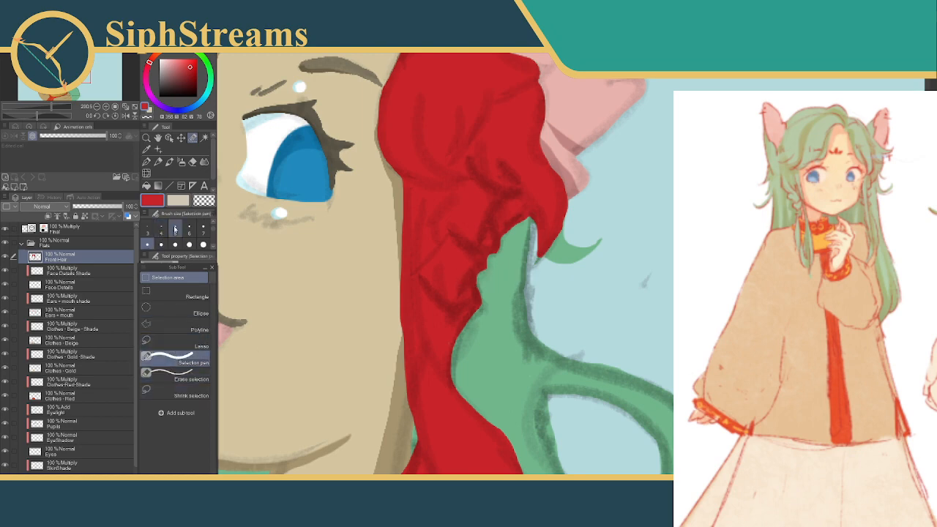
pyautogui.click(147, 229)
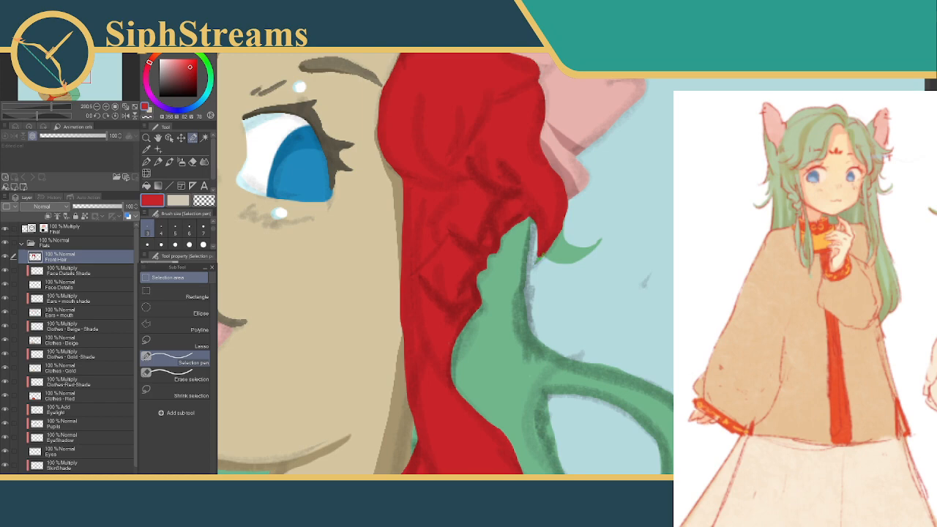
pyautogui.moveTo(538, 259); pyautogui.dragTo(539, 254)
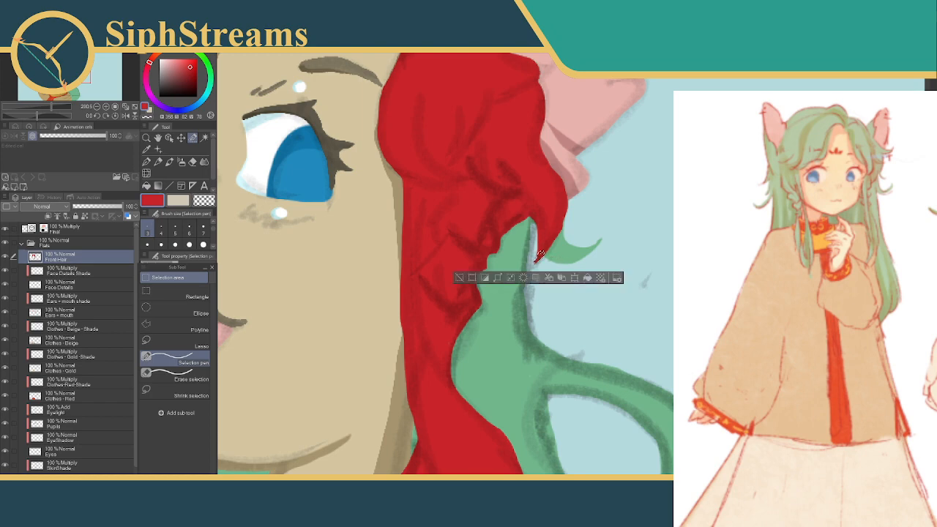
pyautogui.click(458, 279)
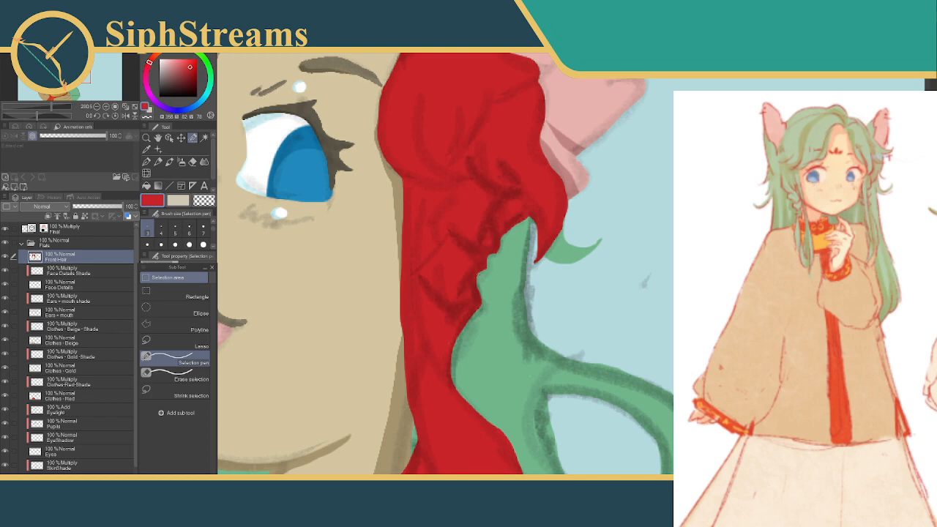
pyautogui.moveTo(485, 247); pyautogui.dragTo(644, 402)
pyautogui.moveTo(597, 223); pyautogui.dragTo(645, 323)
pyautogui.moveTo(581, 305); pyautogui.dragTo(585, 87)
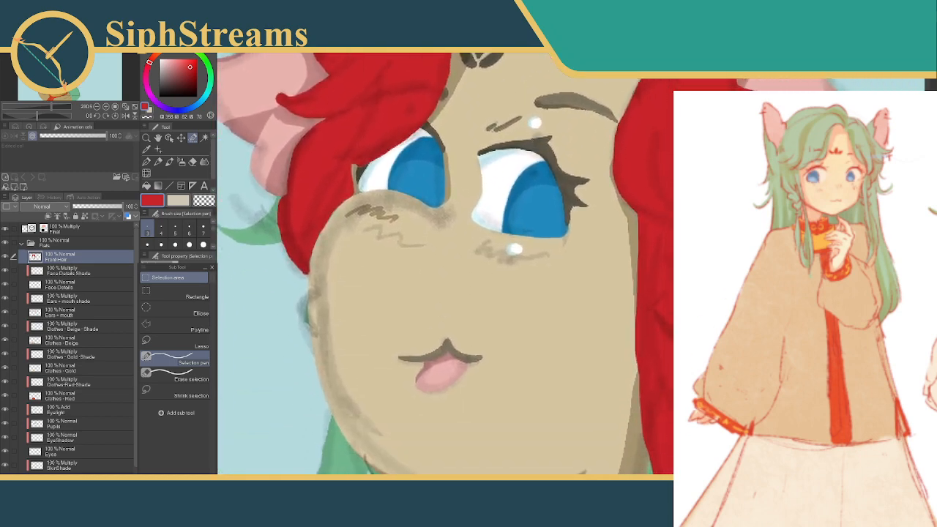
pyautogui.scroll(-6, 571, 268)
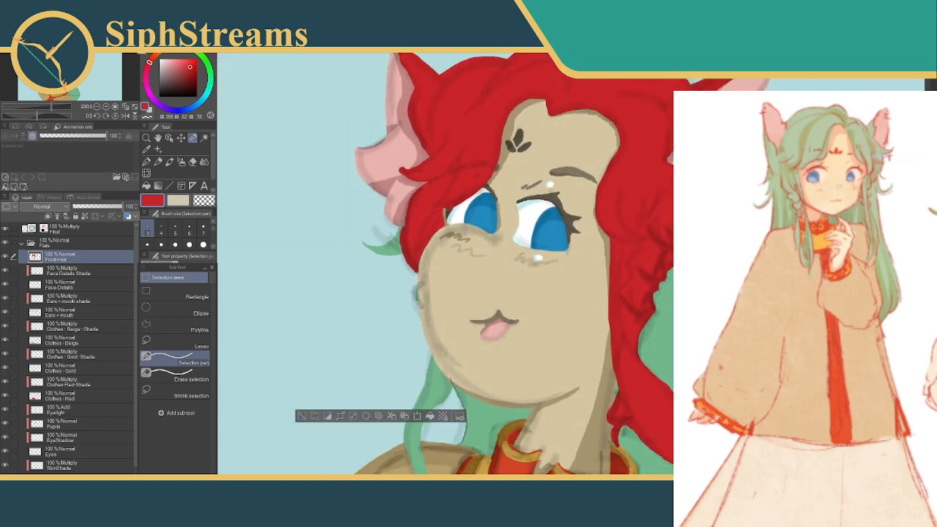
pyautogui.moveTo(629, 319); pyautogui.dragTo(590, 271)
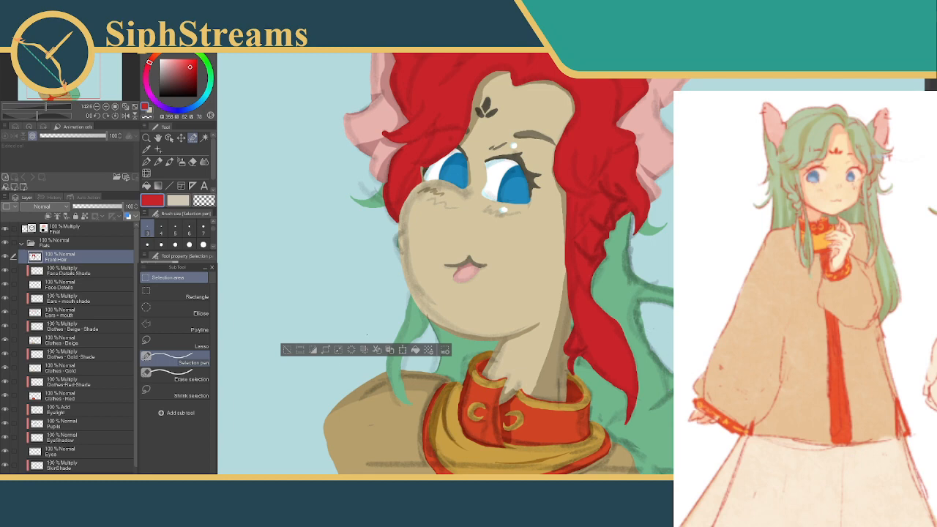
pyautogui.click(287, 350)
pyautogui.moveTo(299, 229); pyautogui.dragTo(320, 300)
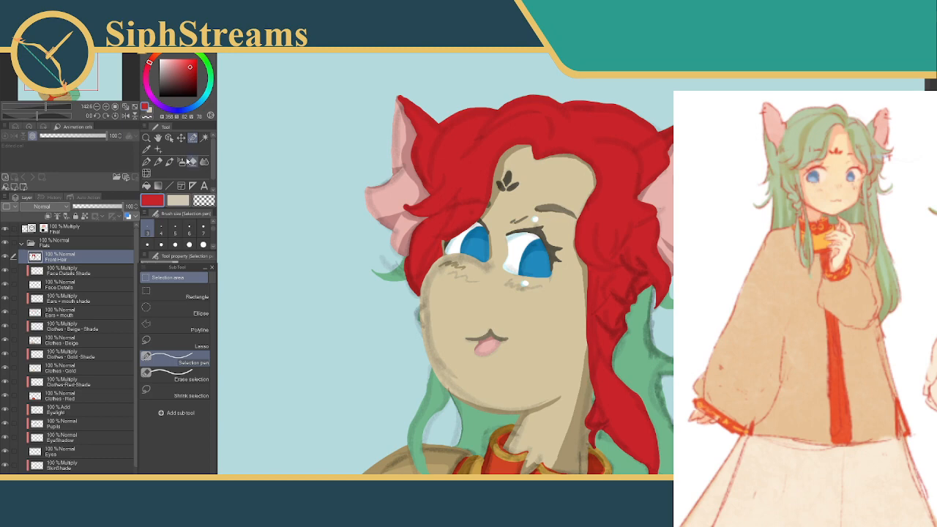
pyautogui.click(147, 161)
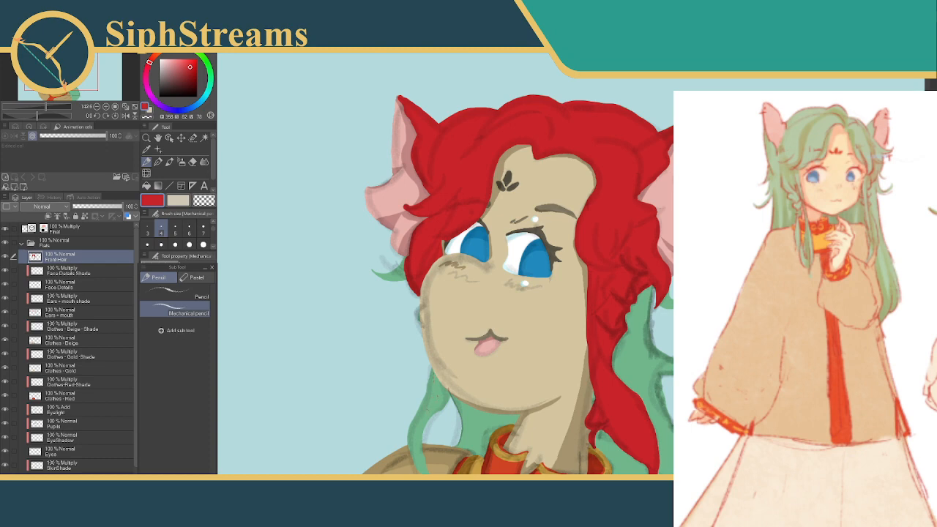
pyautogui.hotkey('ctrl', 'z')
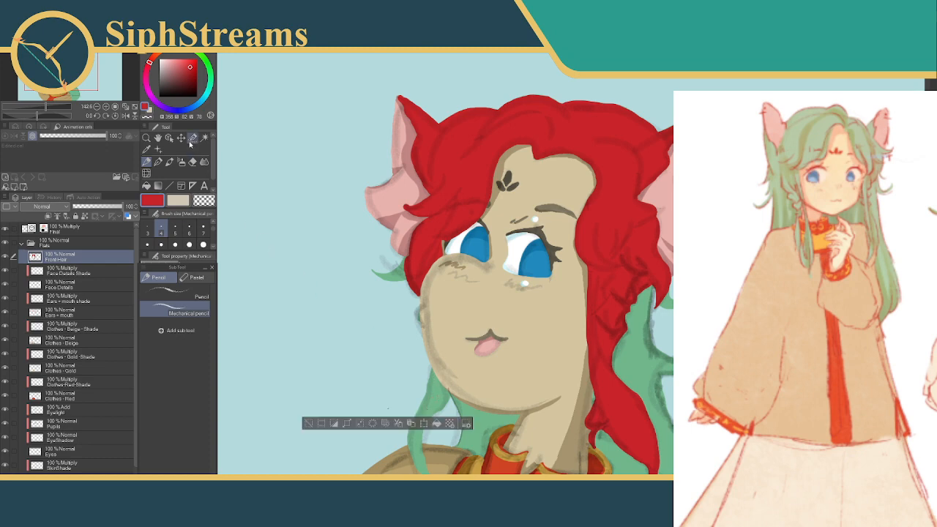
# Sample the green of the back hair, deselect, and fill the red shape on Front Hair with that green
pyautogui.click(146, 149)
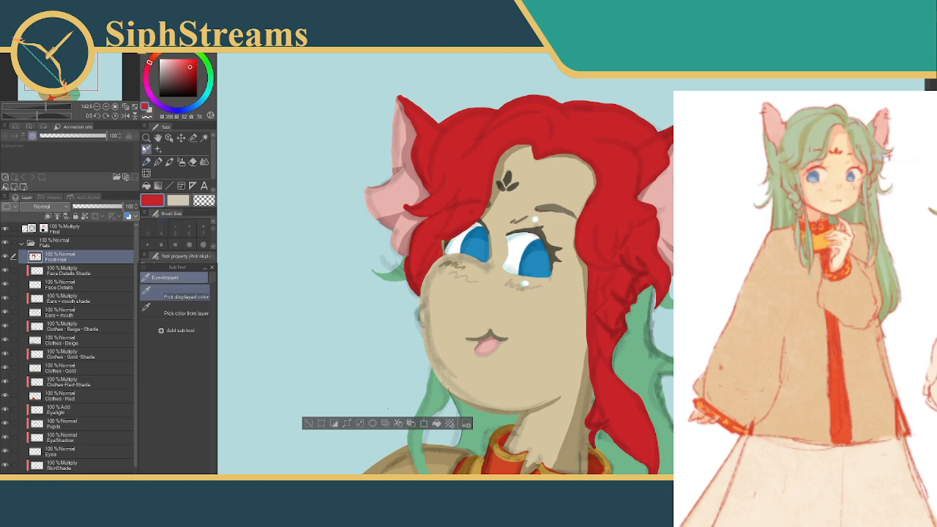
pyautogui.moveTo(424, 371); pyautogui.dragTo(443, 331)
pyautogui.click(453, 356)
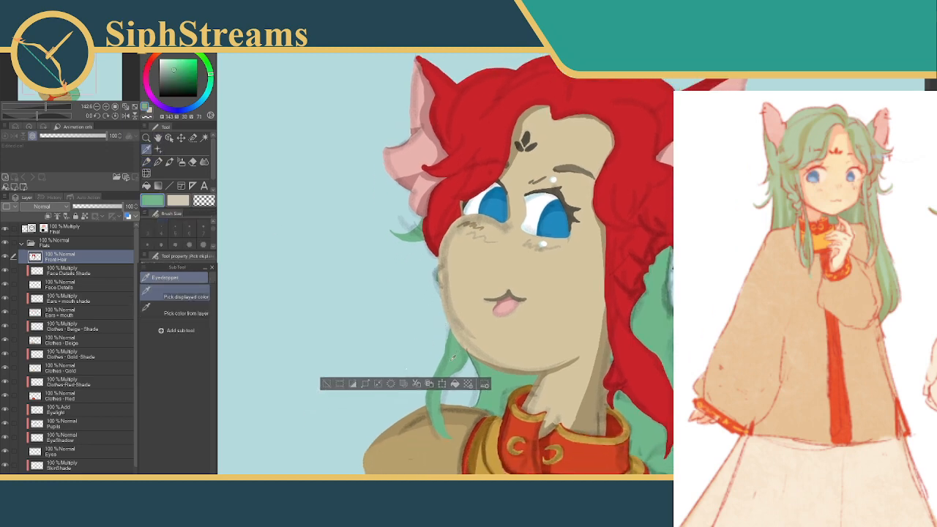
pyautogui.click(189, 162)
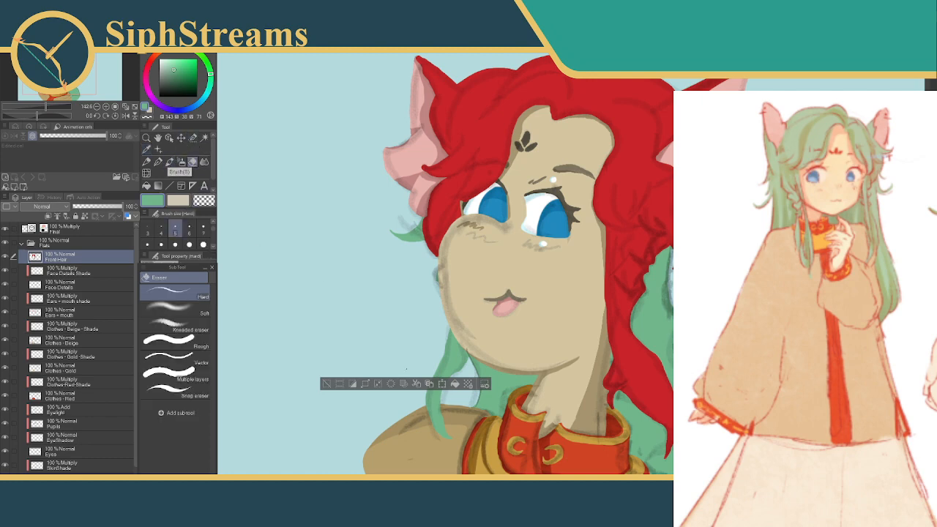
pyautogui.click(147, 185)
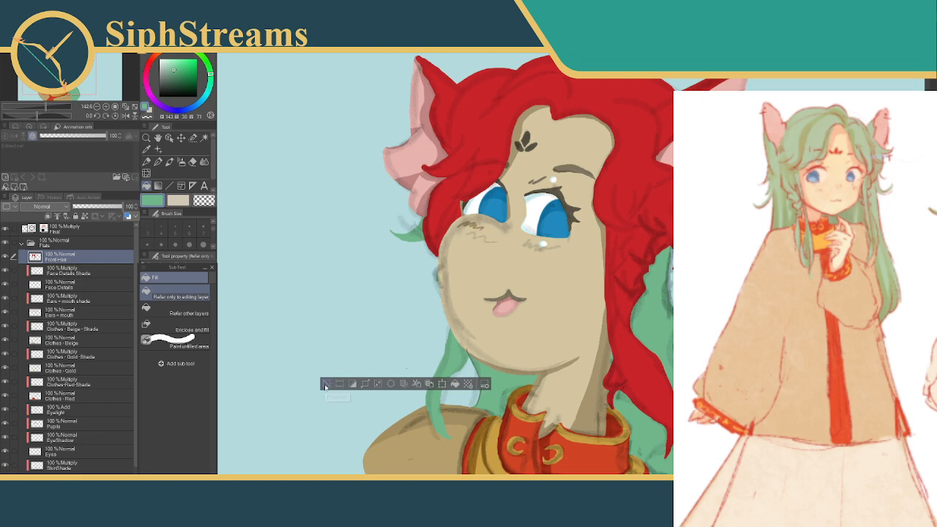
pyautogui.click(325, 385)
pyautogui.click(498, 133)
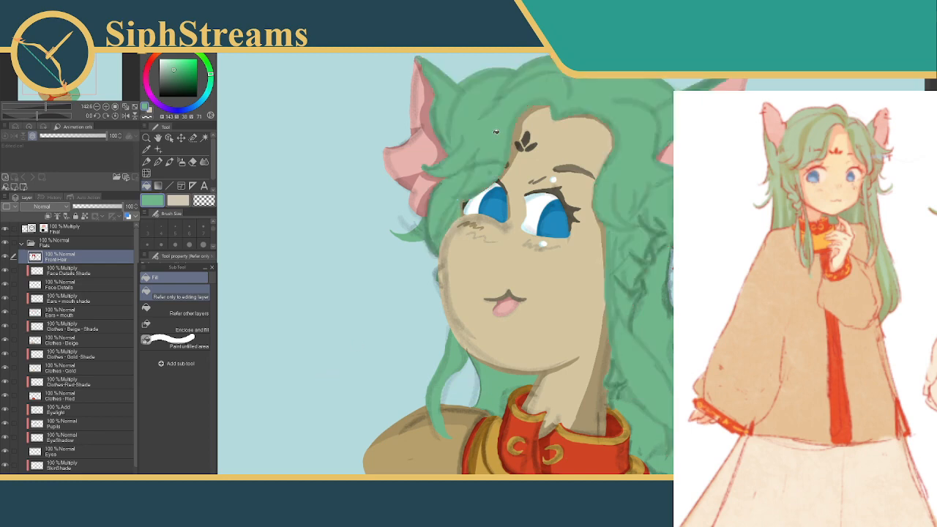
# Hide the Final line art layer to show the flat colours on their own
pyautogui.moveTo(466, 219)
pyautogui.mouseDown()
pyautogui.moveTo(432, 188)
pyautogui.moveTo(443, 234)
pyautogui.mouseUp()
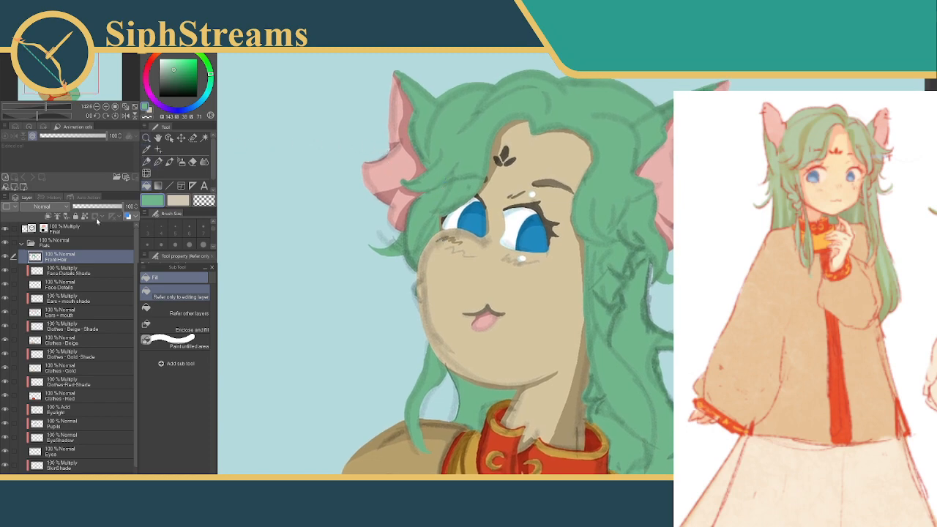
pyautogui.click(6, 229)
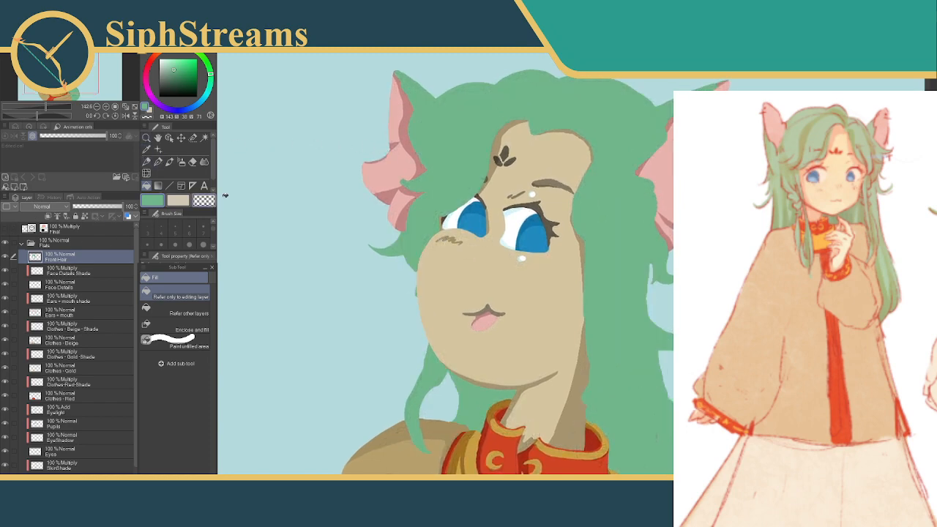
pyautogui.moveTo(334, 150)
pyautogui.mouseDown()
pyautogui.moveTo(342, 123)
pyautogui.moveTo(357, 129)
pyautogui.moveTo(349, 136)
pyautogui.mouseUp()
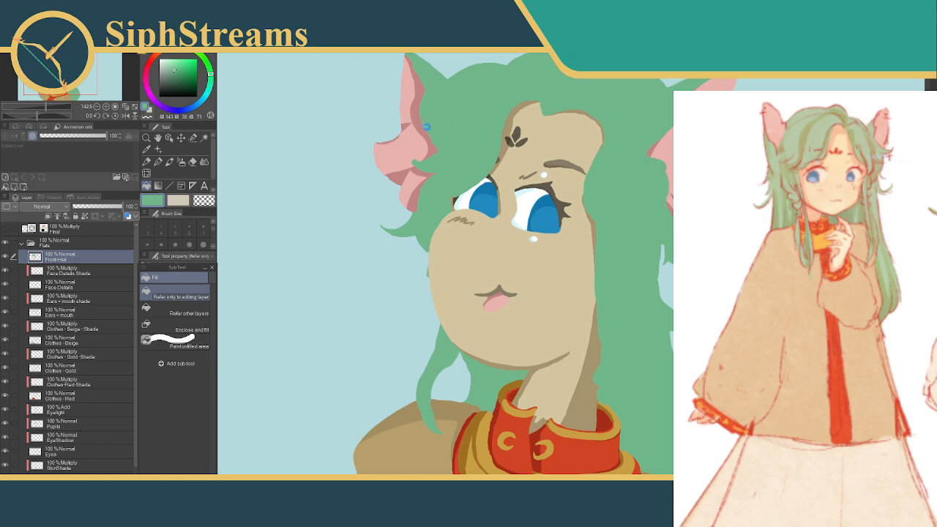
pyautogui.moveTo(412, 118); pyautogui.dragTo(442, 153)
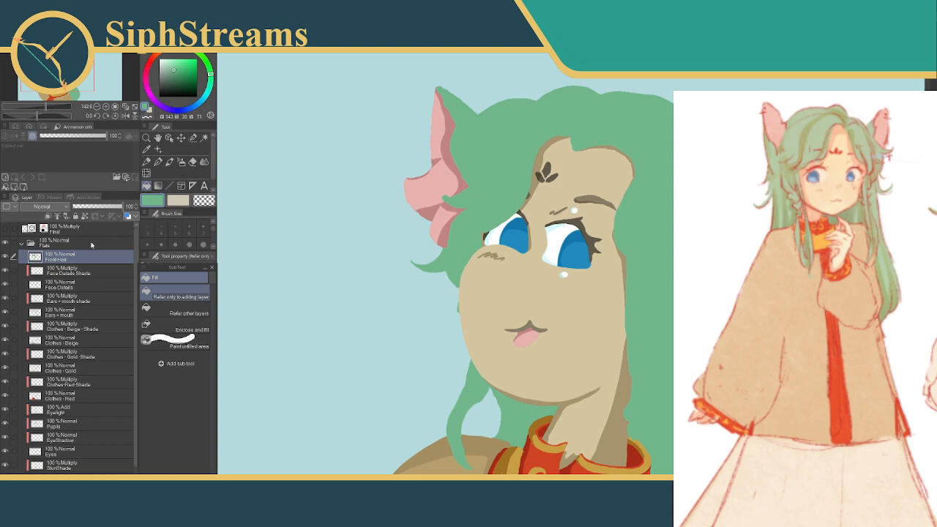
# Make Ears + mouth shade the active layer and set the Selection pen to size 12
pyautogui.click(43, 324)
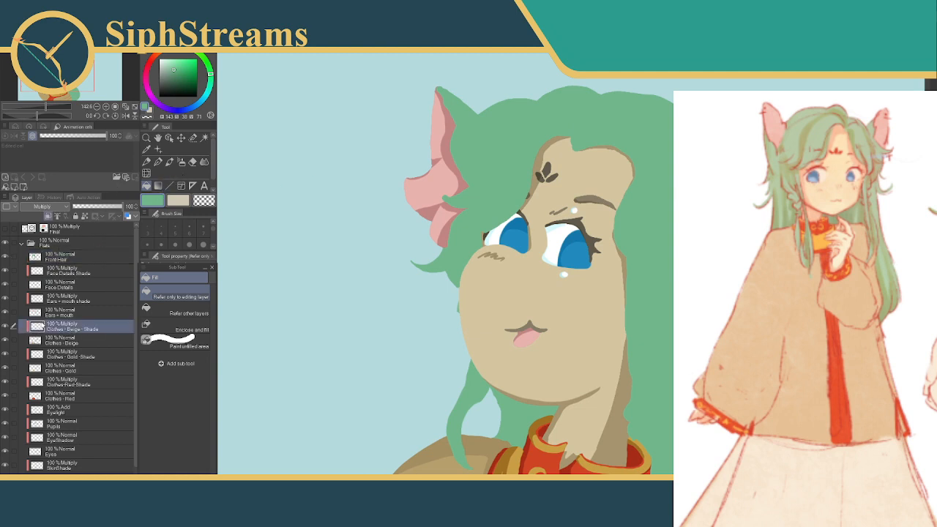
pyautogui.moveTo(267, 230); pyautogui.dragTo(289, 195)
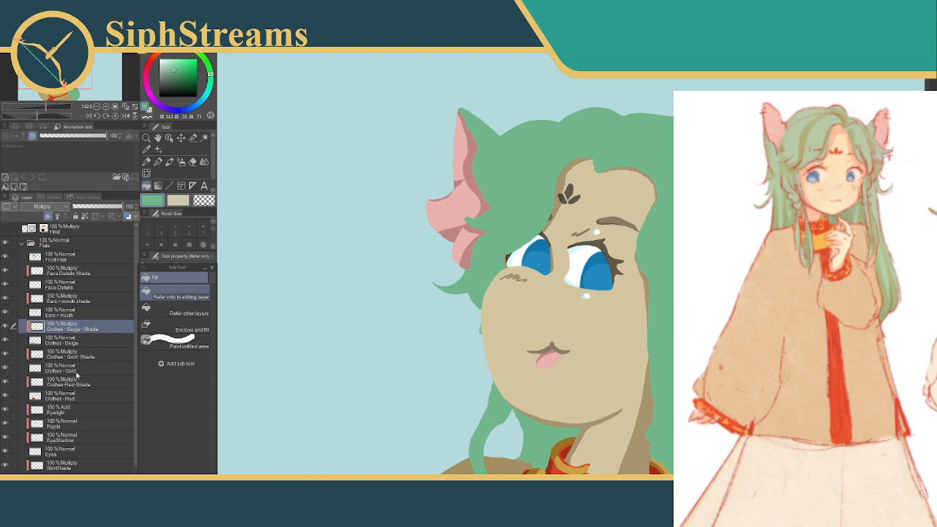
pyautogui.click(77, 302)
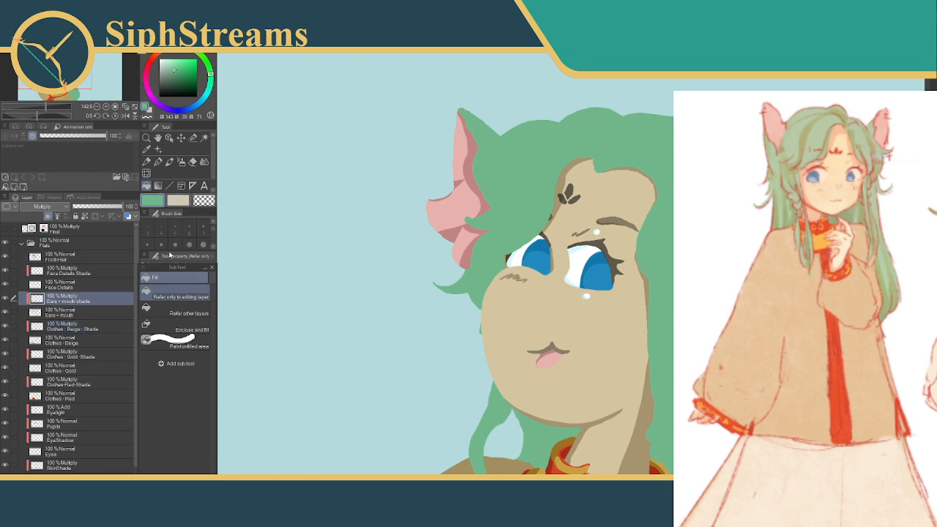
pyautogui.click(193, 137)
pyautogui.click(161, 244)
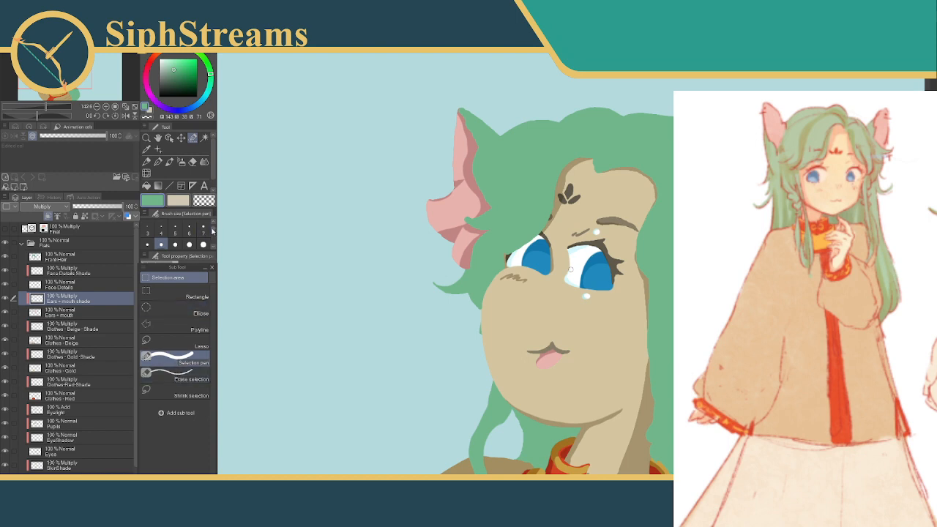
pyautogui.scroll(-1, 190, 238)
pyautogui.click(175, 223)
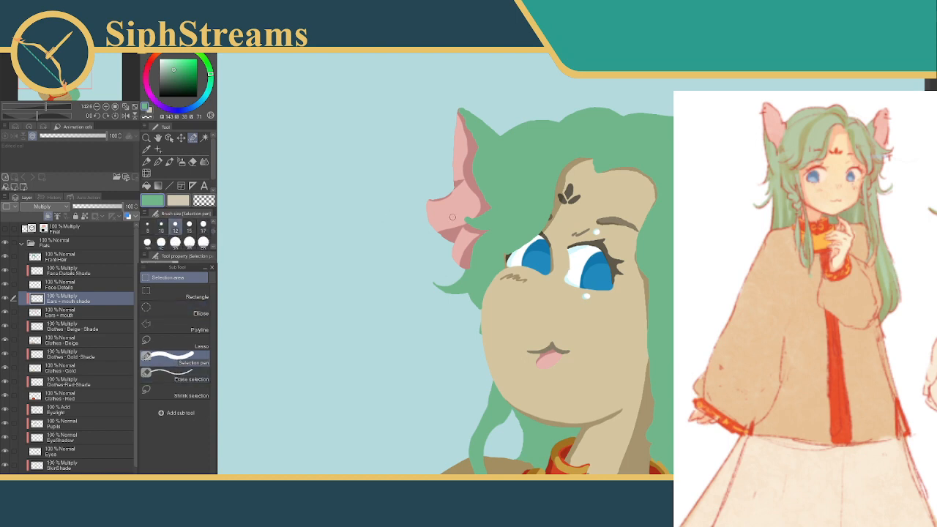
# Try selecting short strips along the left ear's outer edge and lower folds with the Selection pen, clearing each one
pyautogui.moveTo(462, 220); pyautogui.dragTo(421, 243)
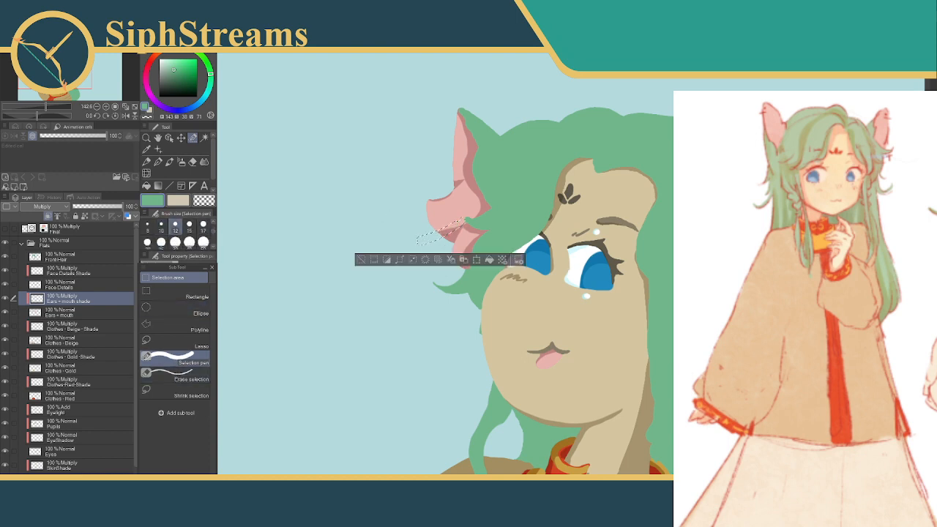
pyautogui.click(361, 260)
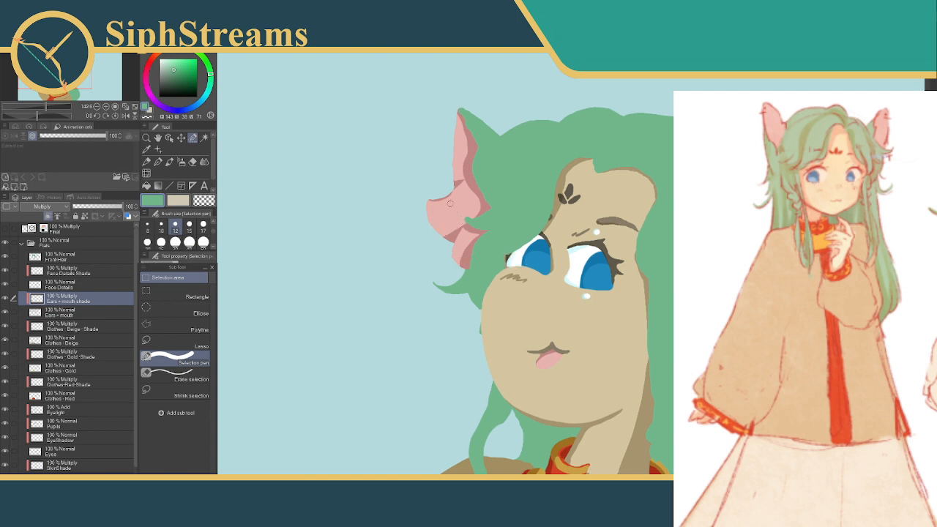
pyautogui.moveTo(455, 176); pyautogui.dragTo(444, 179)
pyautogui.click(373, 194)
pyautogui.moveTo(466, 242); pyautogui.dragTo(456, 290)
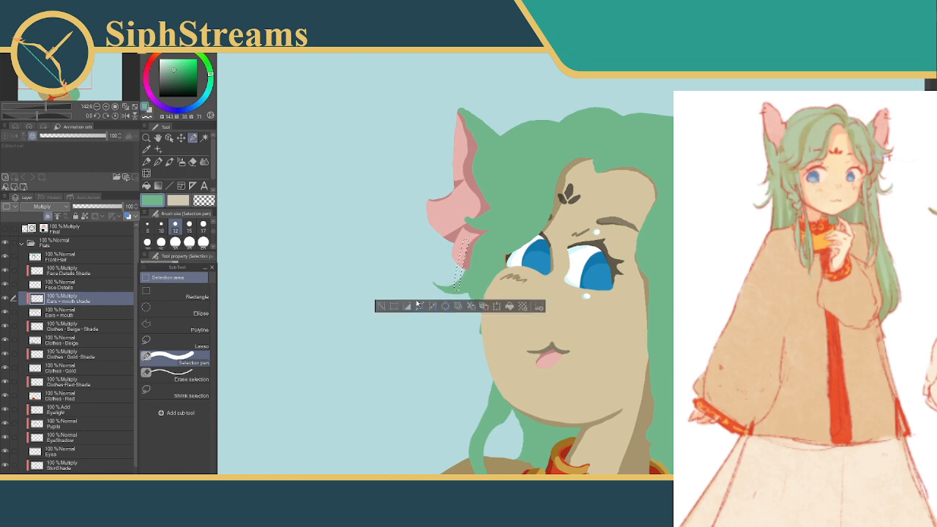
pyautogui.click(380, 306)
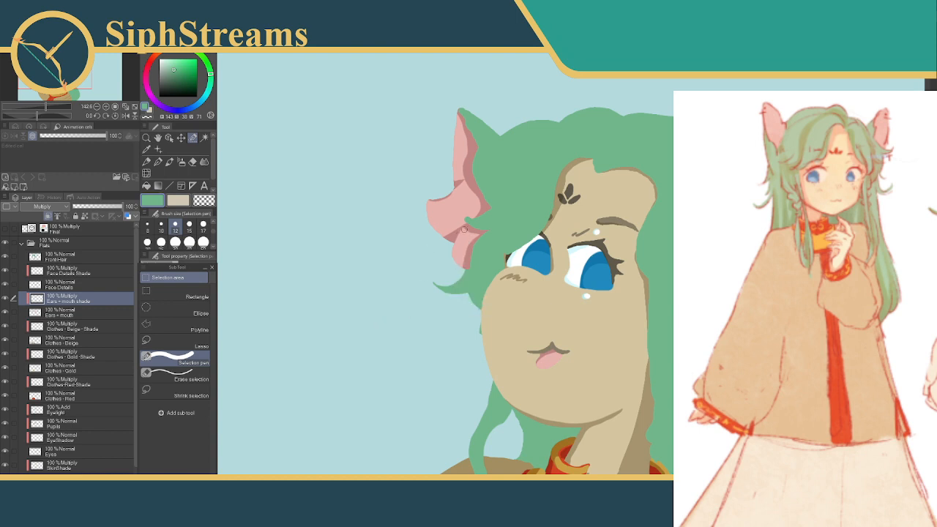
pyautogui.moveTo(472, 235); pyautogui.dragTo(445, 223)
pyautogui.click(390, 253)
pyautogui.click(387, 248)
# Try selecting the shaded fold between the left ear's lower lobes with the Selection pen, and deselect
pyautogui.moveTo(513, 246); pyautogui.dragTo(488, 207)
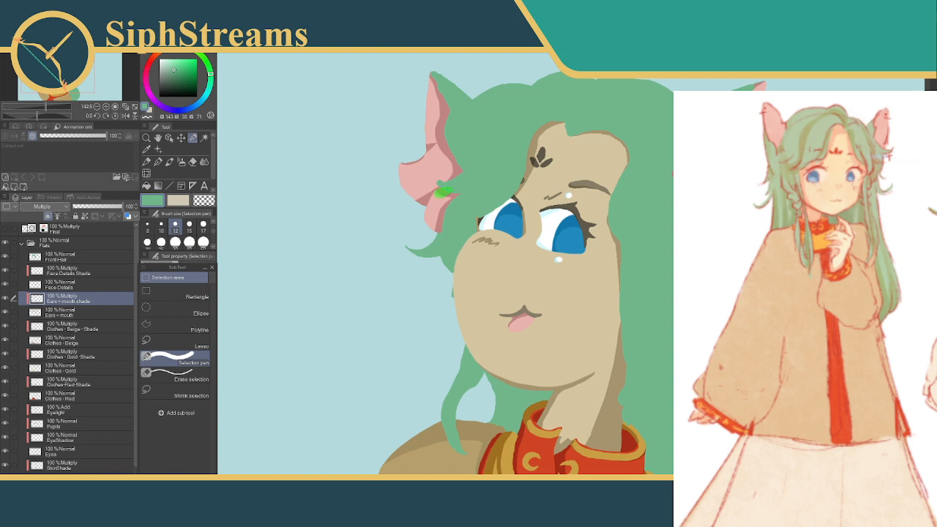
pyautogui.moveTo(450, 193); pyautogui.dragTo(448, 194)
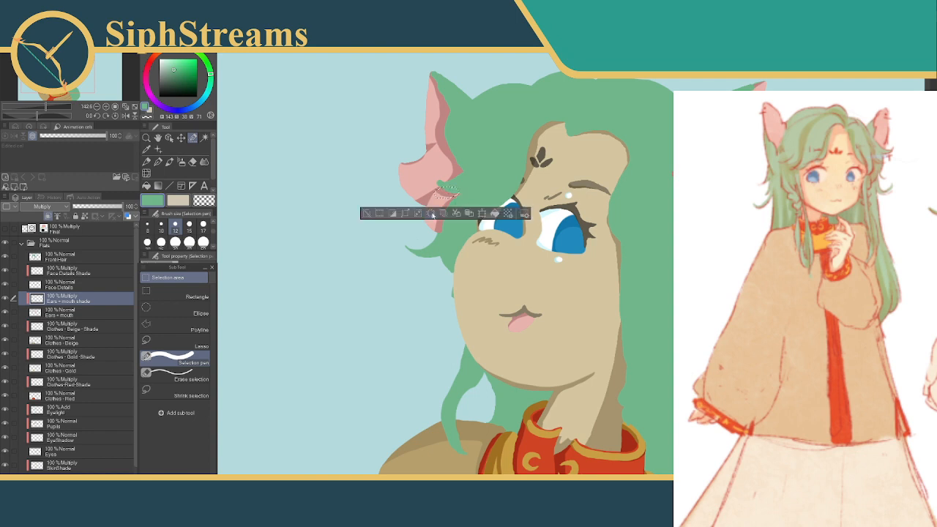
pyautogui.click(367, 214)
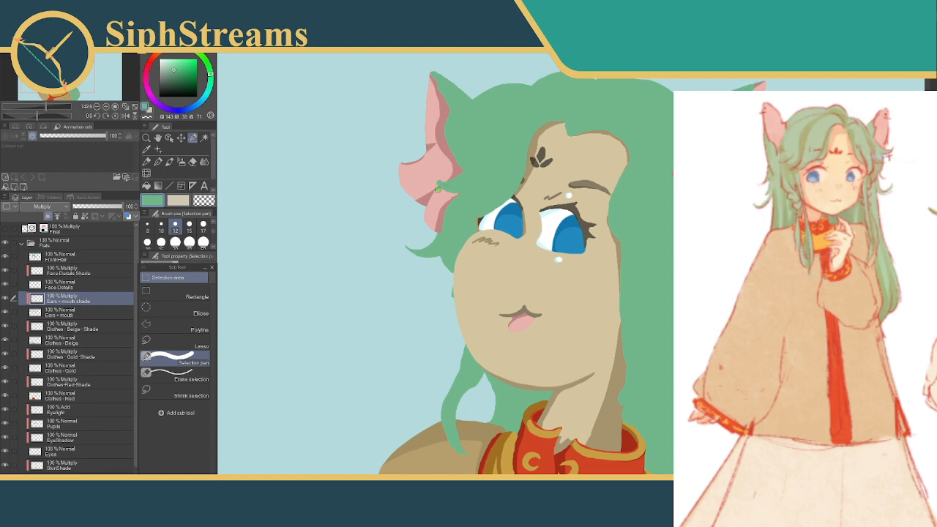
pyautogui.click(438, 190)
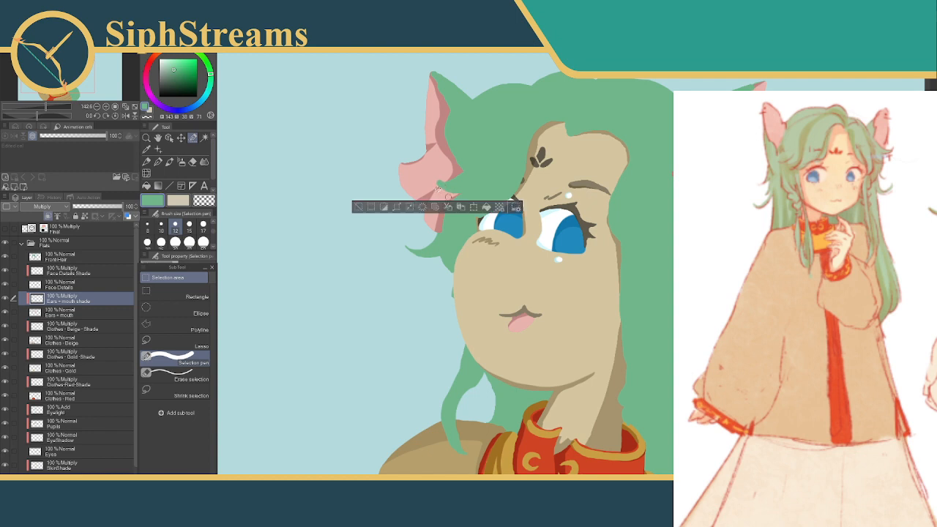
pyautogui.click(383, 209)
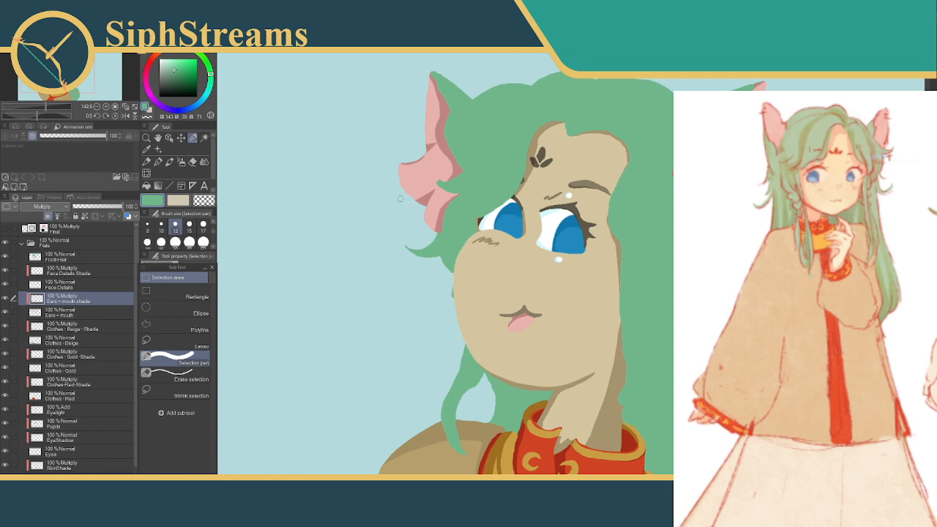
pyautogui.moveTo(448, 198); pyautogui.dragTo(428, 201)
pyautogui.click(357, 223)
# Select a small patch at the left ear's outer tip and set Erase selection to size 6
pyautogui.moveTo(407, 170); pyautogui.dragTo(402, 173)
pyautogui.click(175, 377)
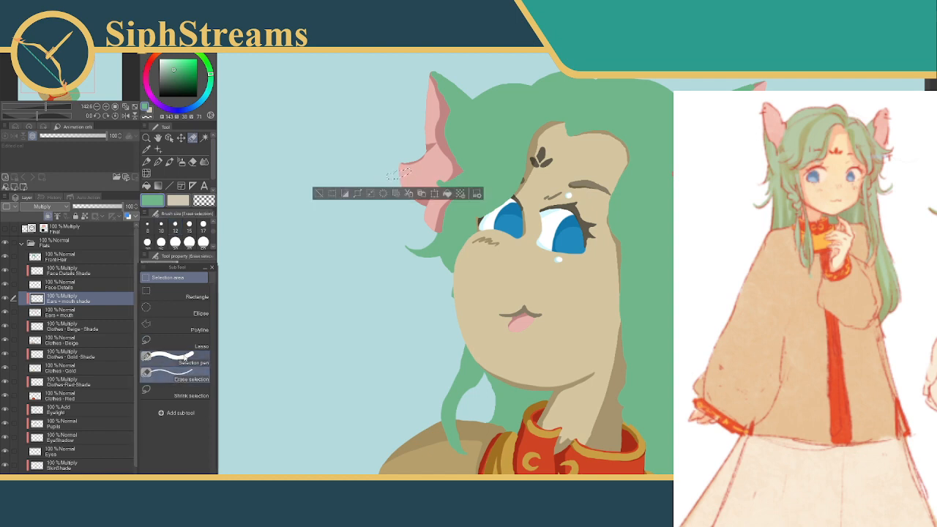
pyautogui.moveTo(213, 230); pyautogui.dragTo(213, 226)
pyautogui.click(189, 224)
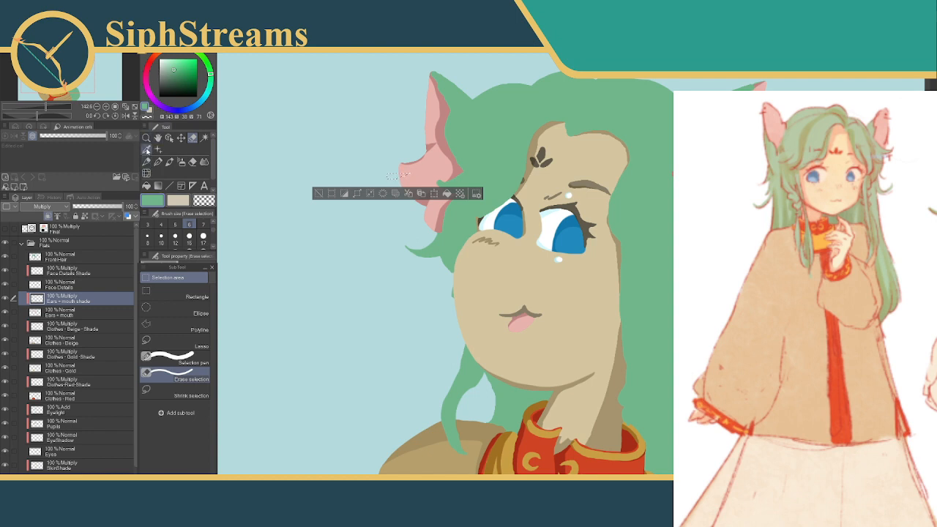
# Sample the pink of the left ear and lighten it to a very pale pink
pyautogui.click(146, 150)
pyautogui.click(441, 166)
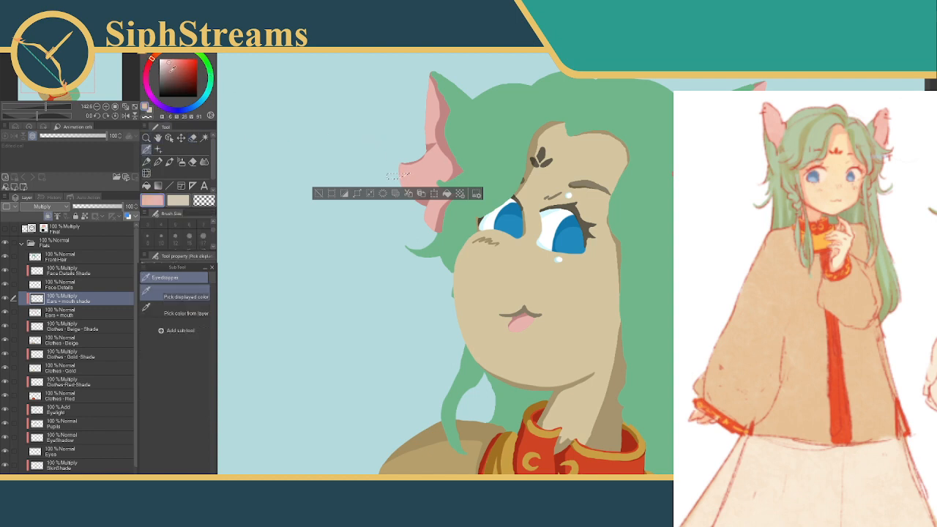
pyautogui.moveTo(169, 62); pyautogui.dragTo(164, 58)
pyautogui.click(329, 194)
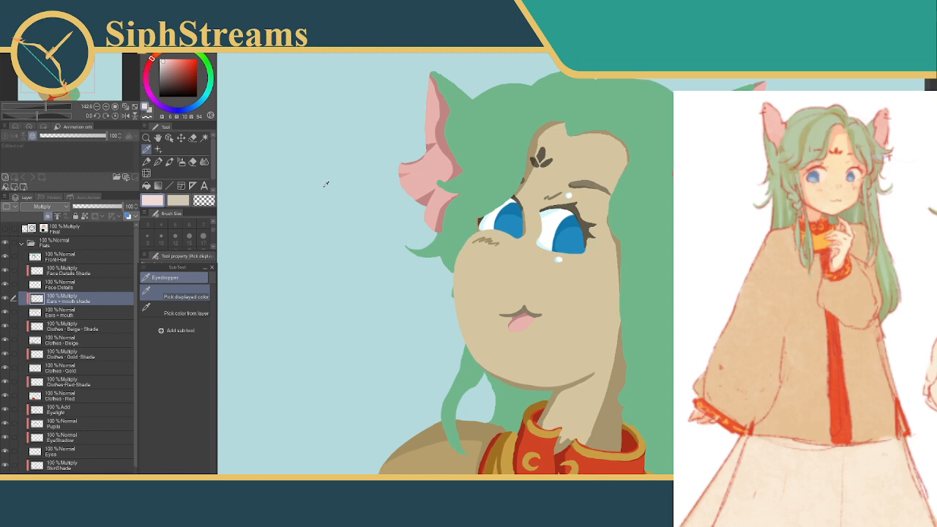
# Restore the selection at the left ear's outer tip, try trimming it with Erase selection, and deselect
pyautogui.hotkey('ctrl', 'z')
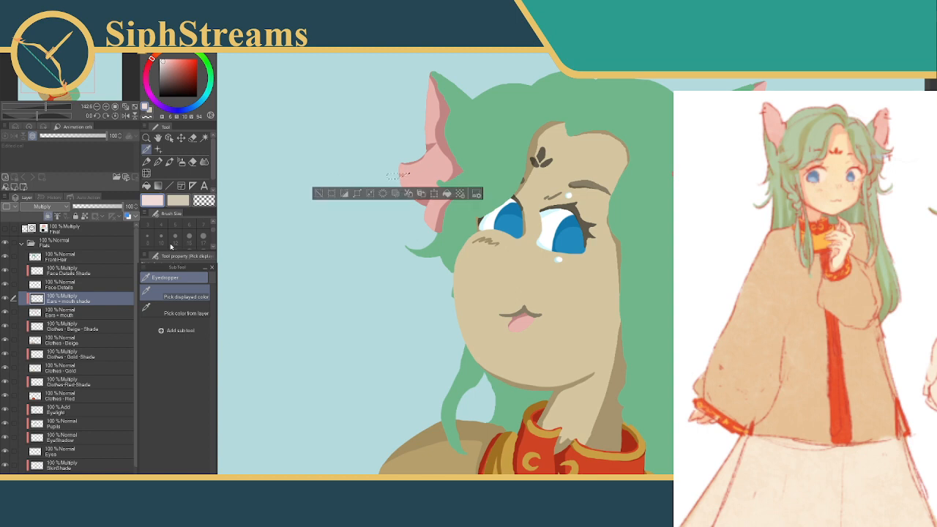
pyautogui.click(192, 137)
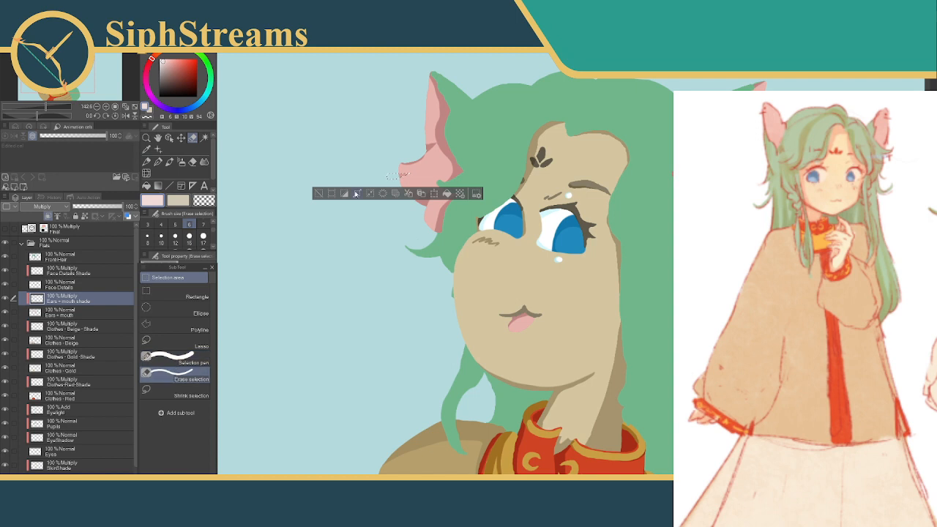
pyautogui.moveTo(410, 173); pyautogui.dragTo(400, 176)
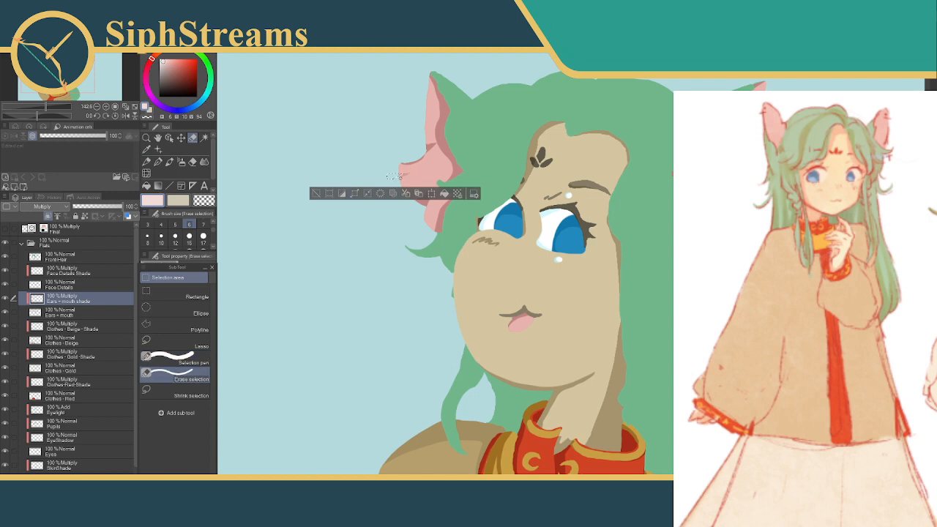
pyautogui.hotkey('ctrl', 'z')
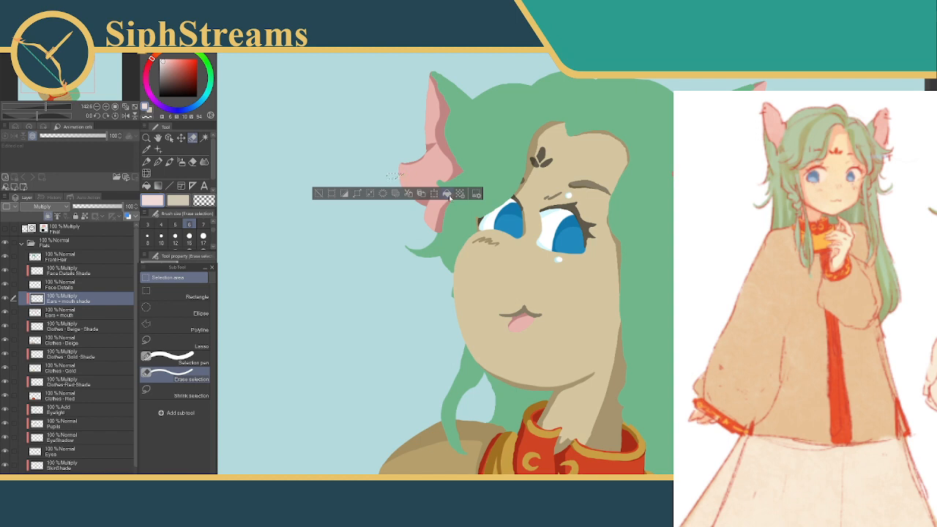
pyautogui.click(319, 194)
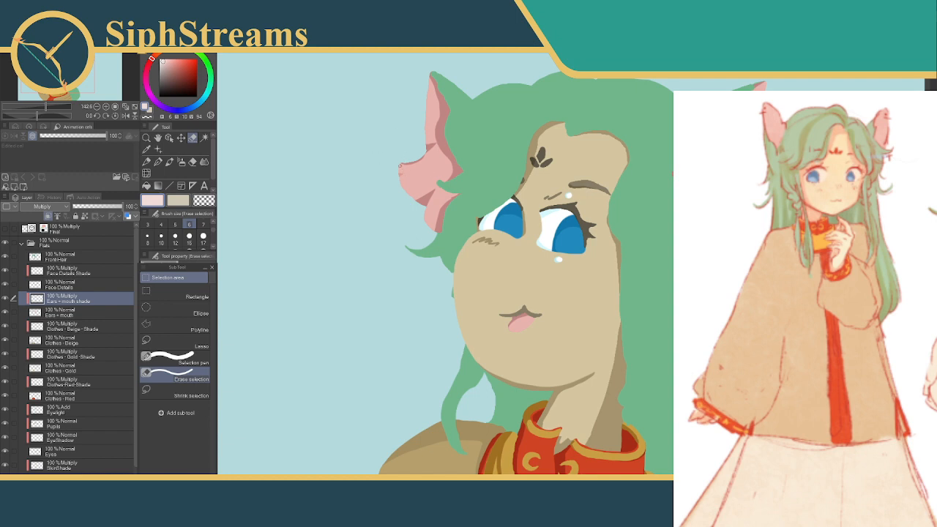
pyautogui.moveTo(434, 190); pyautogui.dragTo(425, 155)
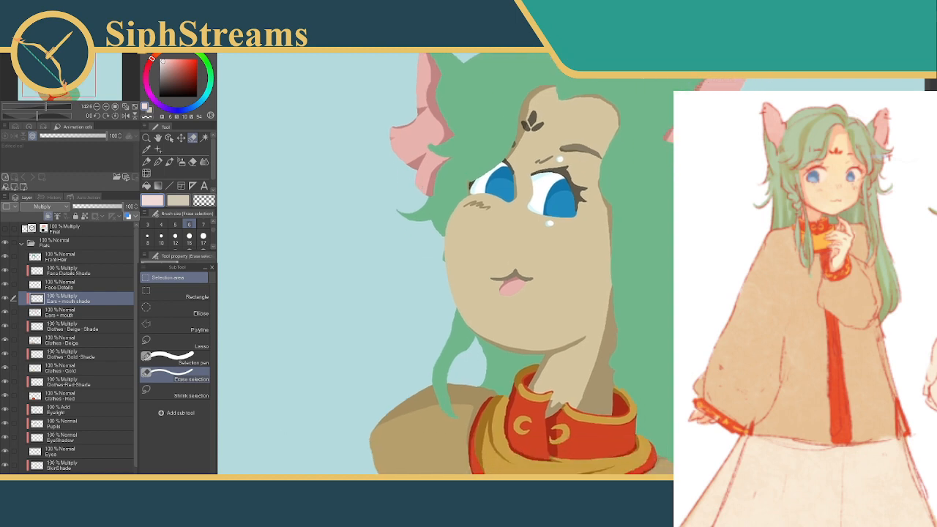
pyautogui.scroll(-10, 571, 269)
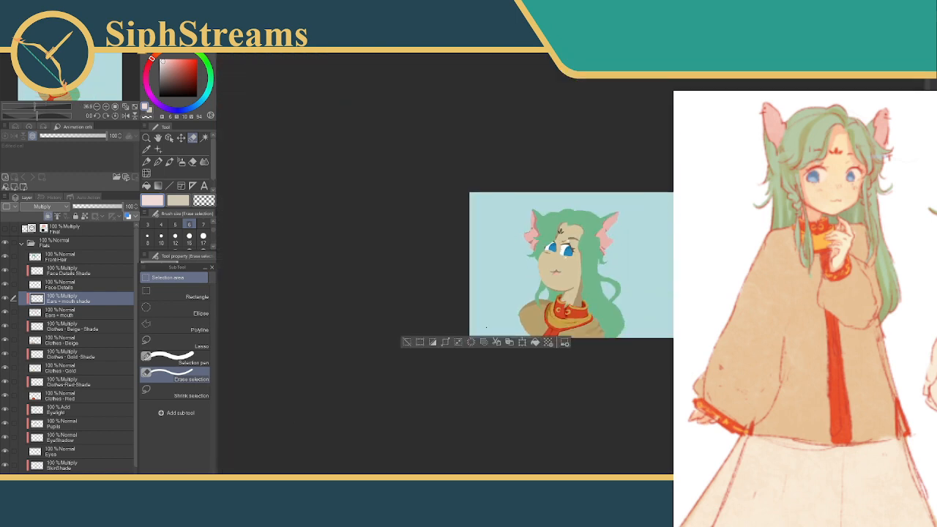
pyautogui.scroll(8, 571, 269)
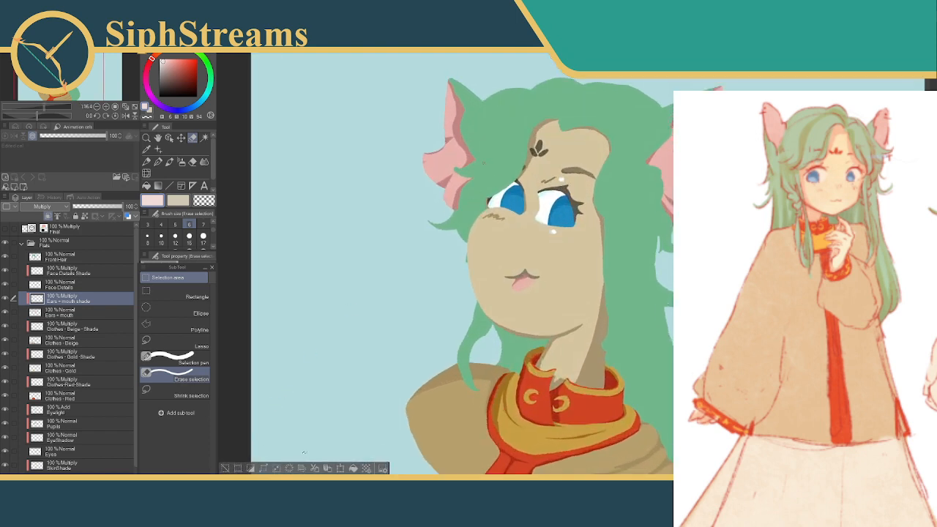
pyautogui.moveTo(497, 166); pyautogui.dragTo(493, 185)
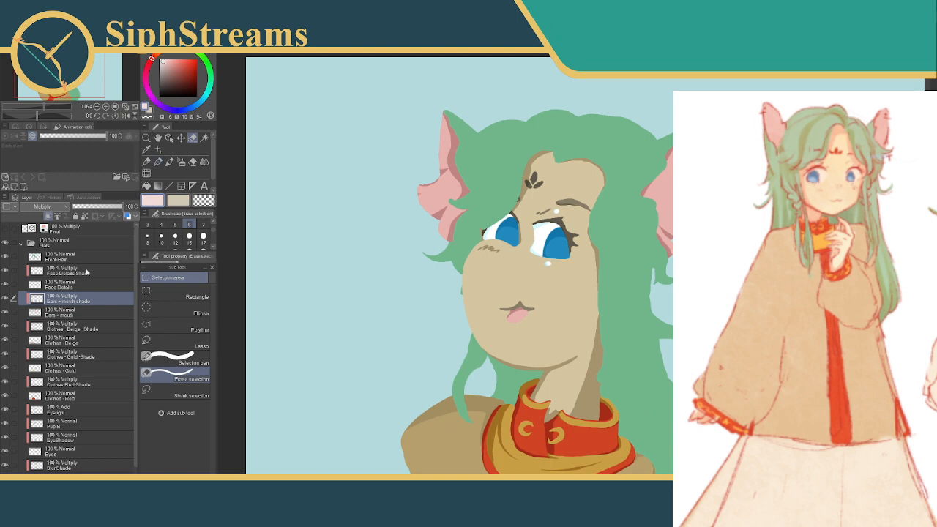
# Make the Front Hair layer active and set the drawing colour to a pale, desaturated green
pyautogui.scroll(-2, 135, 249)
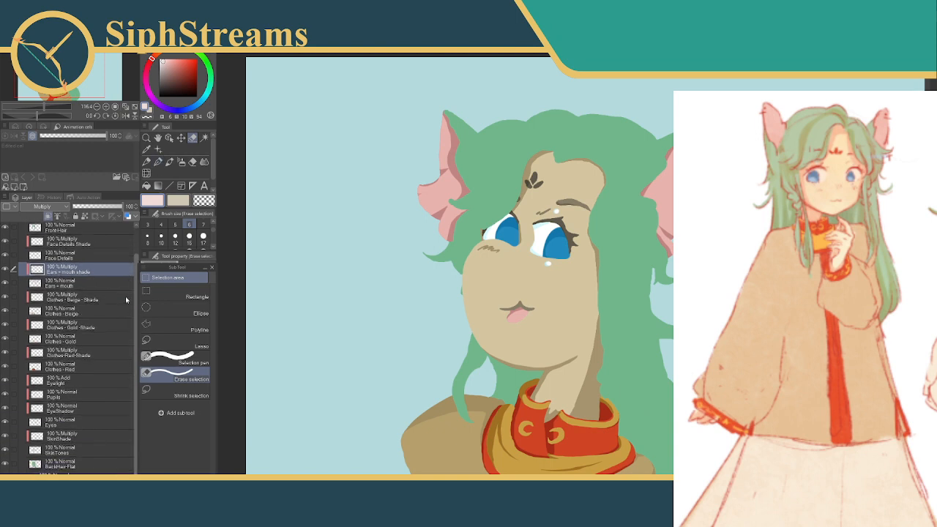
pyautogui.click(53, 467)
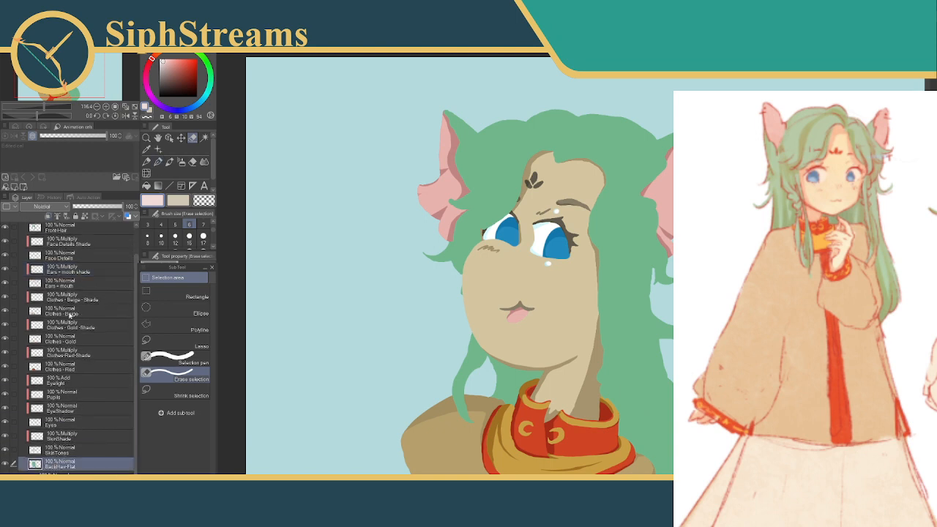
pyautogui.scroll(2, 137, 293)
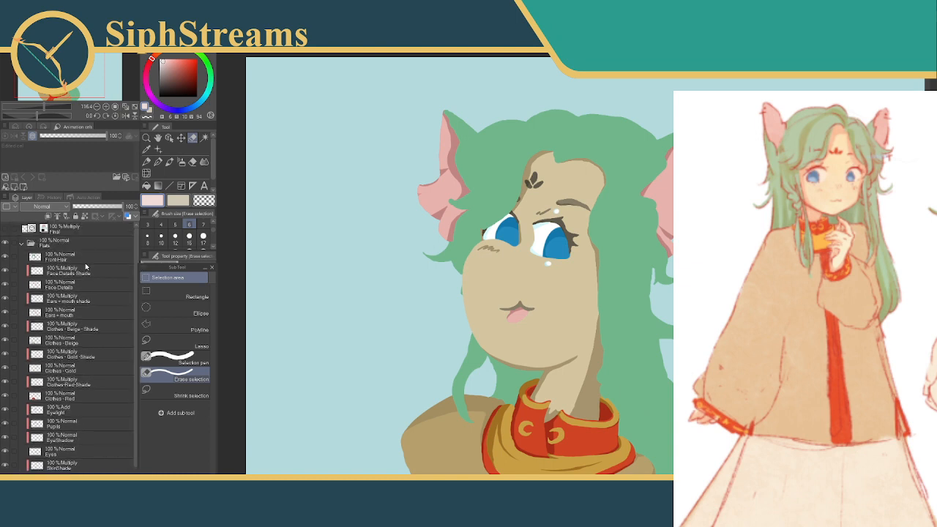
pyautogui.click(83, 260)
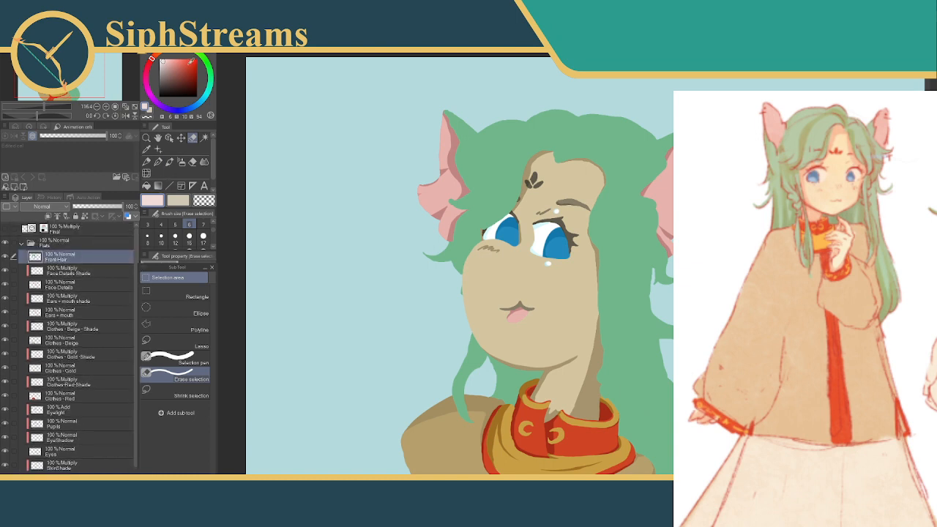
pyautogui.click(208, 65)
pyautogui.moveTo(167, 63); pyautogui.dragTo(175, 69)
pyautogui.click(146, 138)
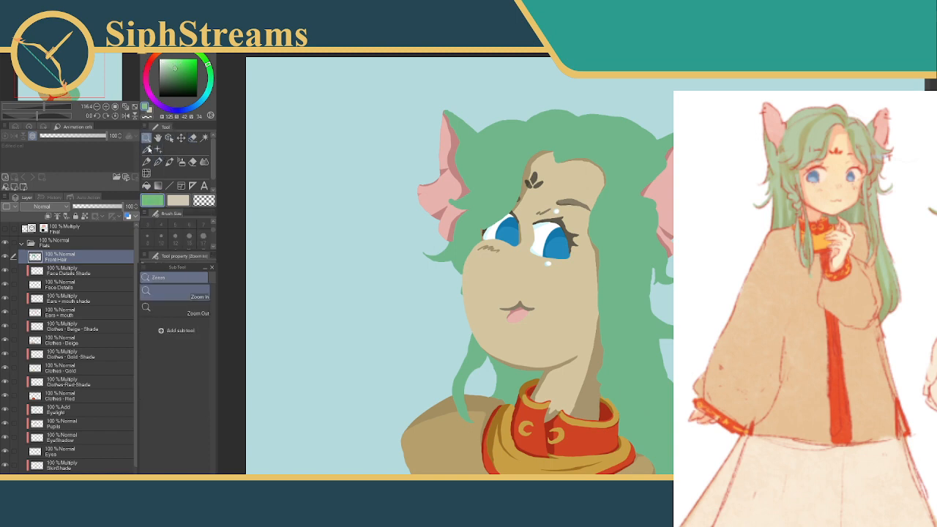
pyautogui.click(146, 148)
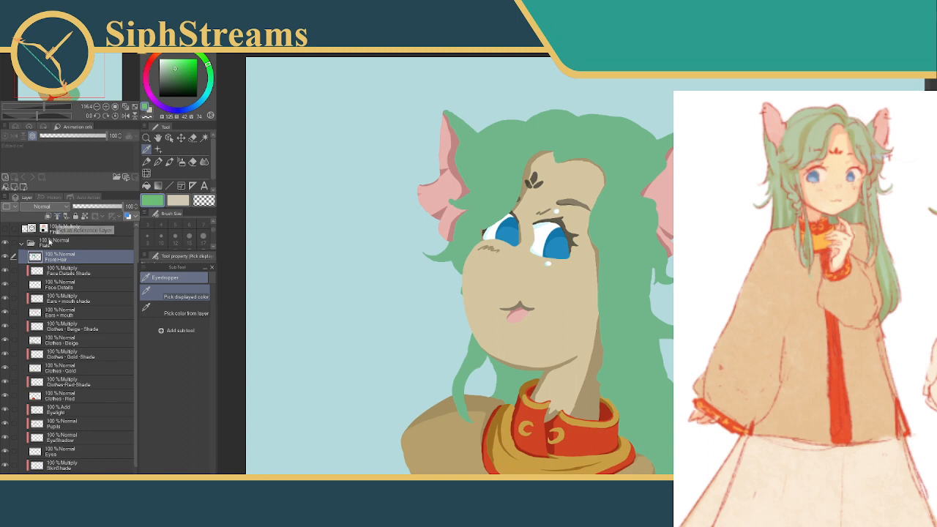
pyautogui.moveTo(117, 209)
pyautogui.mouseDown()
pyautogui.moveTo(87, 208)
pyautogui.moveTo(121, 209)
pyautogui.mouseUp()
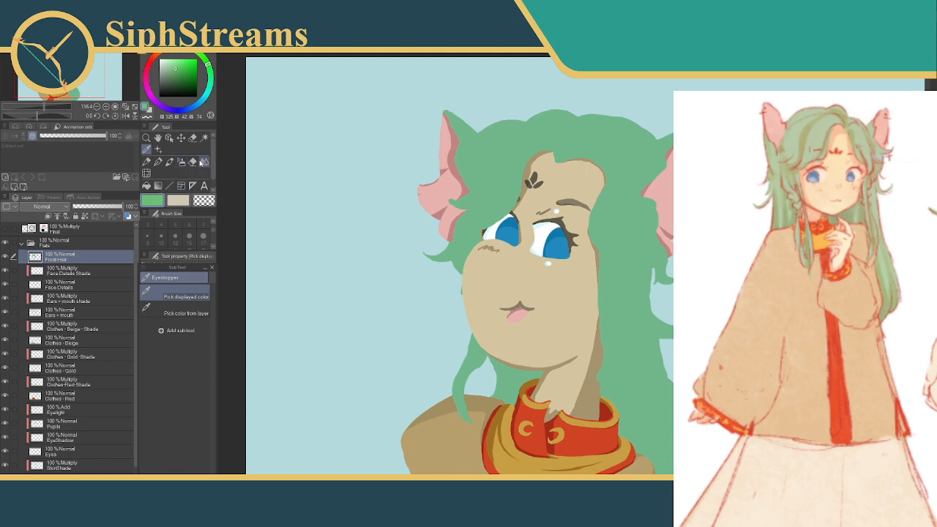
pyautogui.click(166, 67)
# Fill the front hair with the pale green, referring only to the editing layer
pyautogui.click(193, 138)
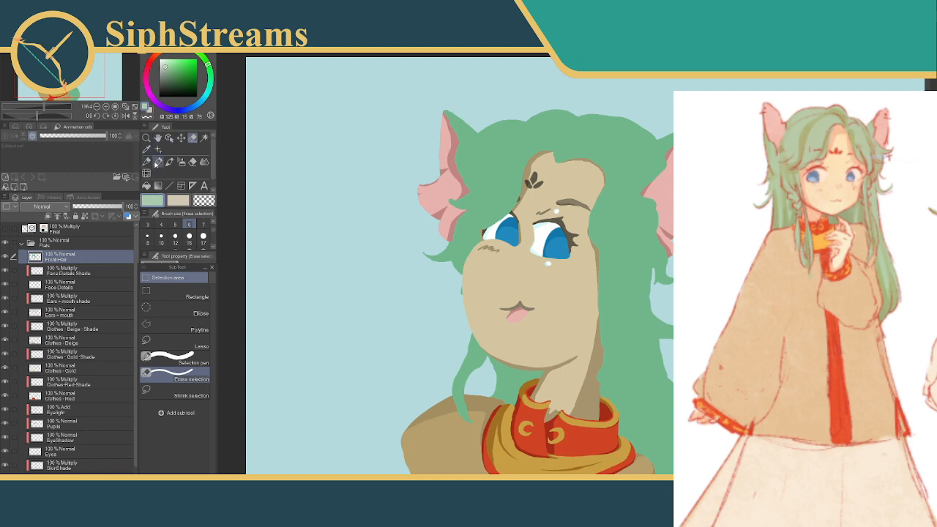
pyautogui.click(146, 185)
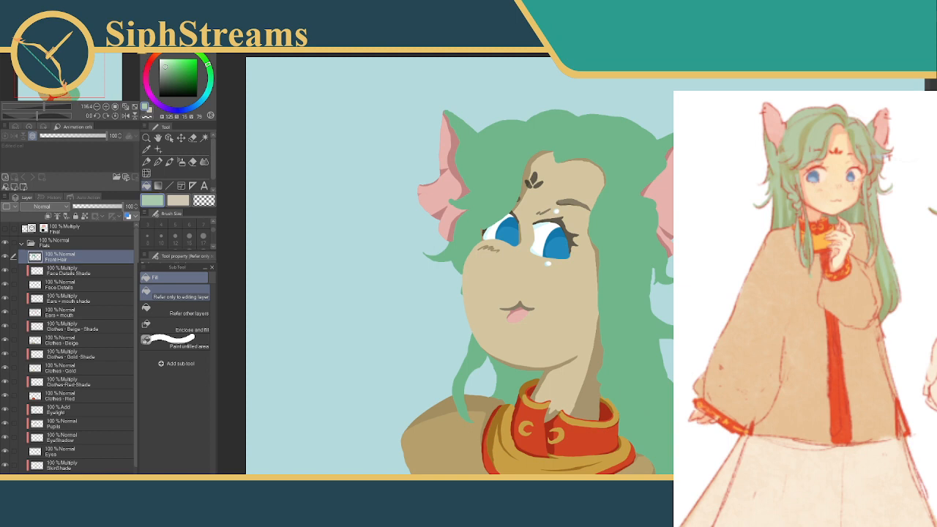
pyautogui.click(510, 150)
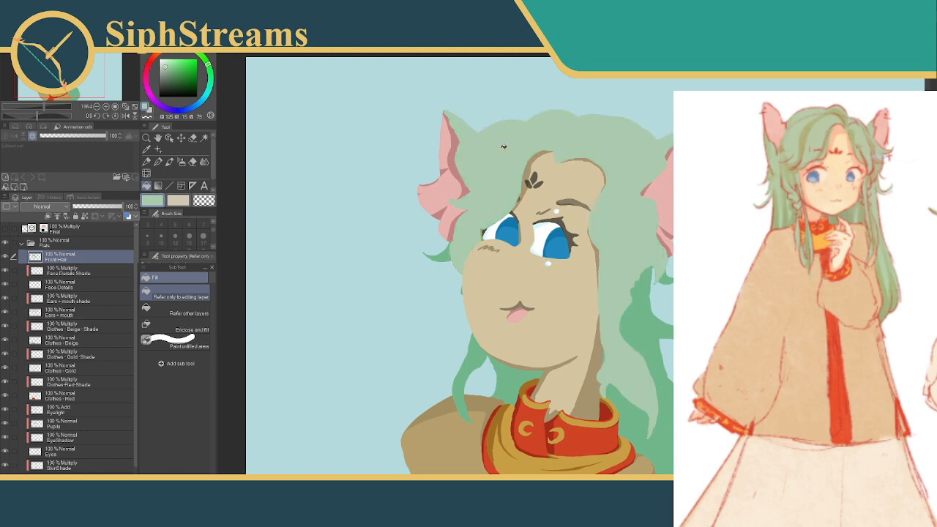
# Add a layer named BackHair - Shade directly above BackHair-Flat and clip it to the layer below
pyautogui.moveTo(433, 200); pyautogui.dragTo(431, 164)
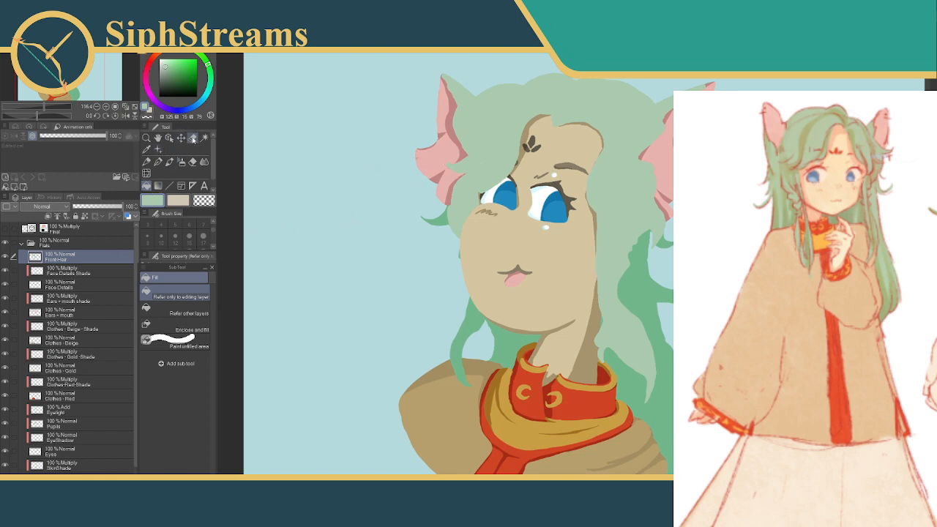
pyautogui.press('m')
pyautogui.click(95, 493)
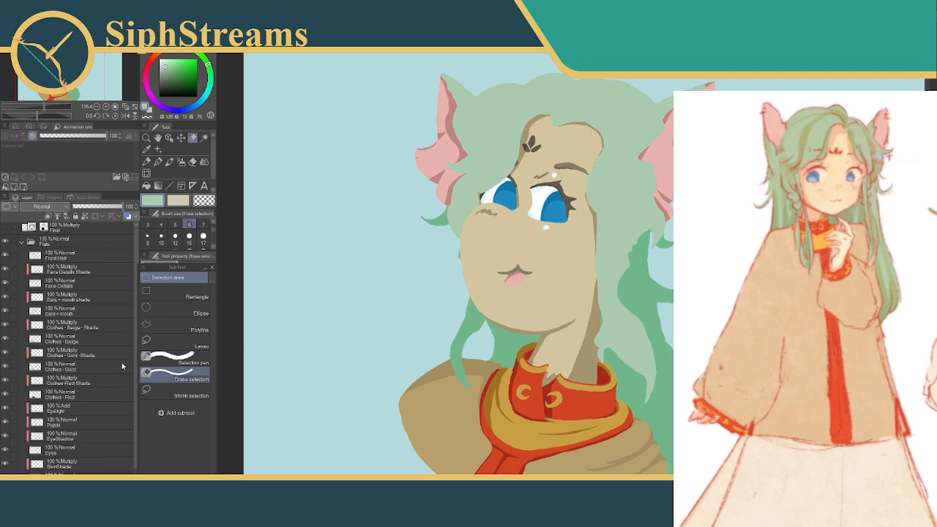
pyautogui.moveTo(135, 363); pyautogui.dragTo(135, 393)
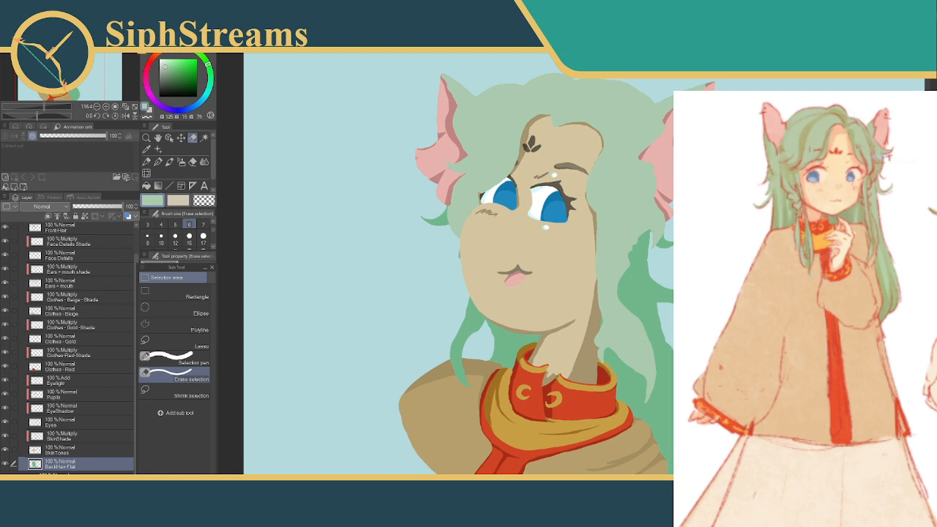
pyautogui.hotkey('ctrl', 'shift', 'n')
pyautogui.doubleClick(55, 466)
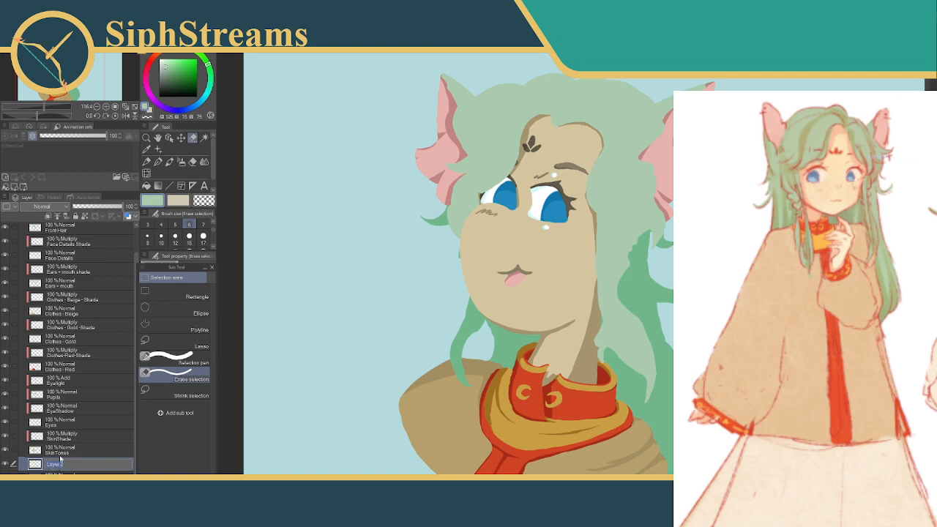
pyautogui.write('BackHair - Shade')
pyautogui.press('Return')
pyautogui.click(48, 219)
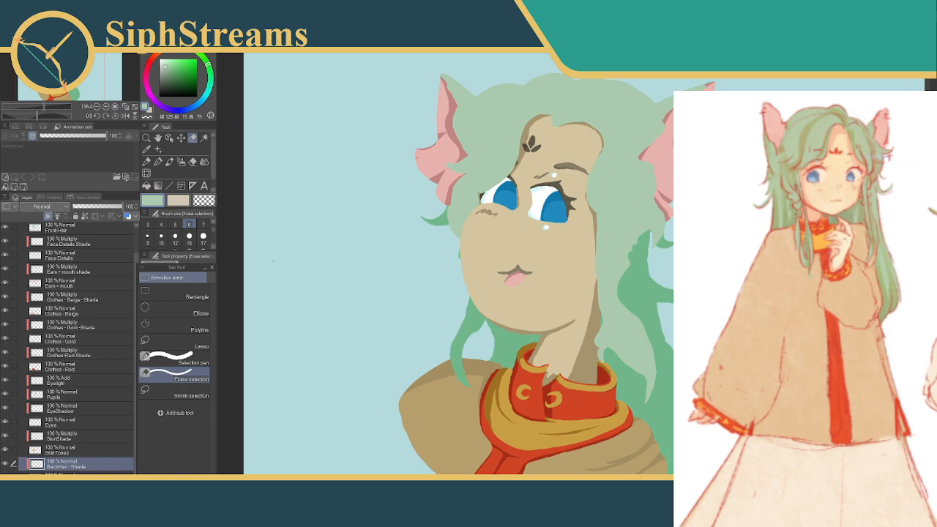
# Set the blending mode of the BackHair - Shade layer to Multiply
pyautogui.click(37, 207)
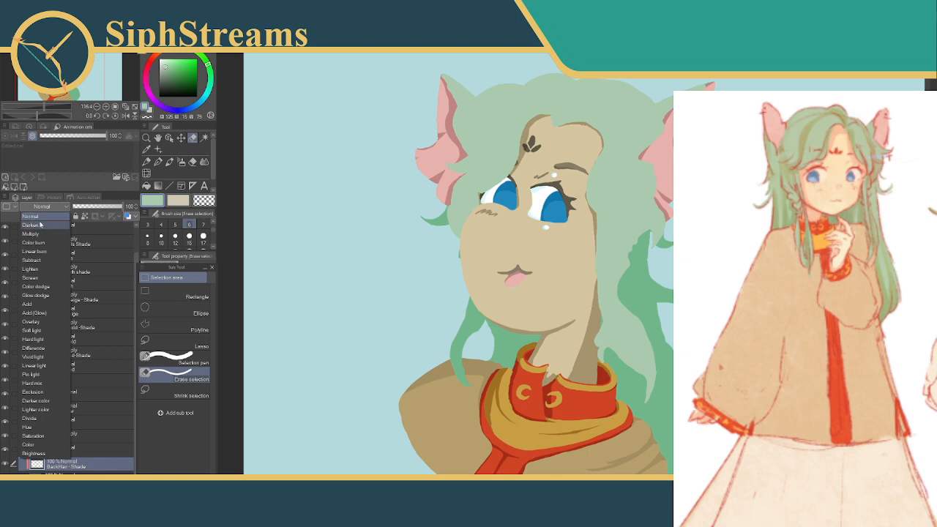
pyautogui.click(35, 233)
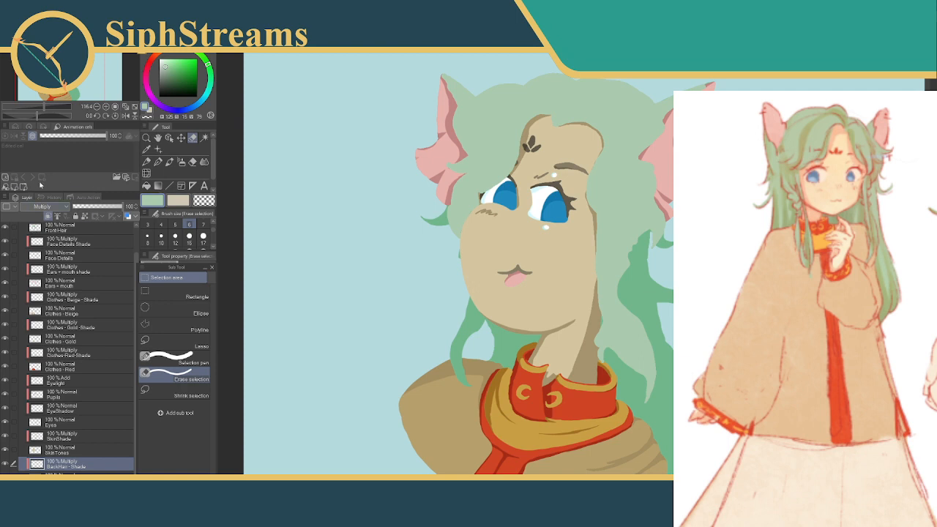
pyautogui.click(47, 207)
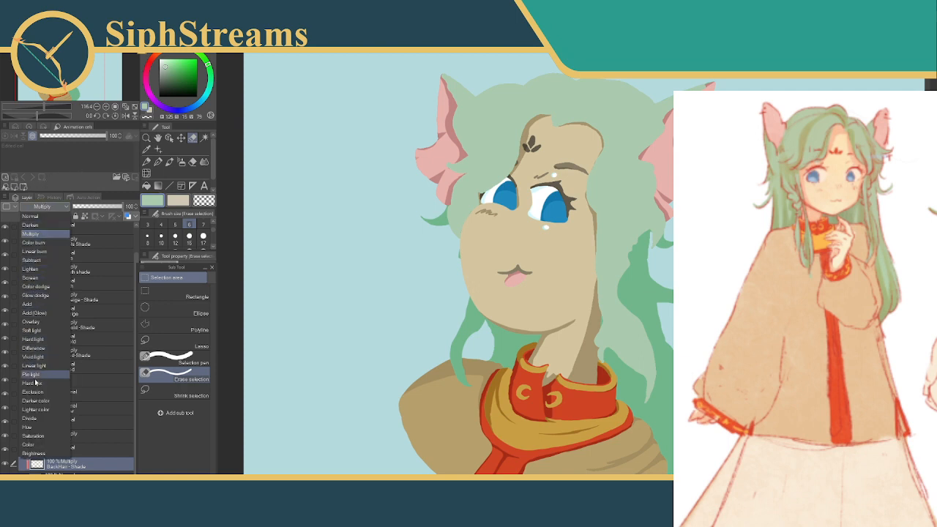
pyautogui.click(41, 238)
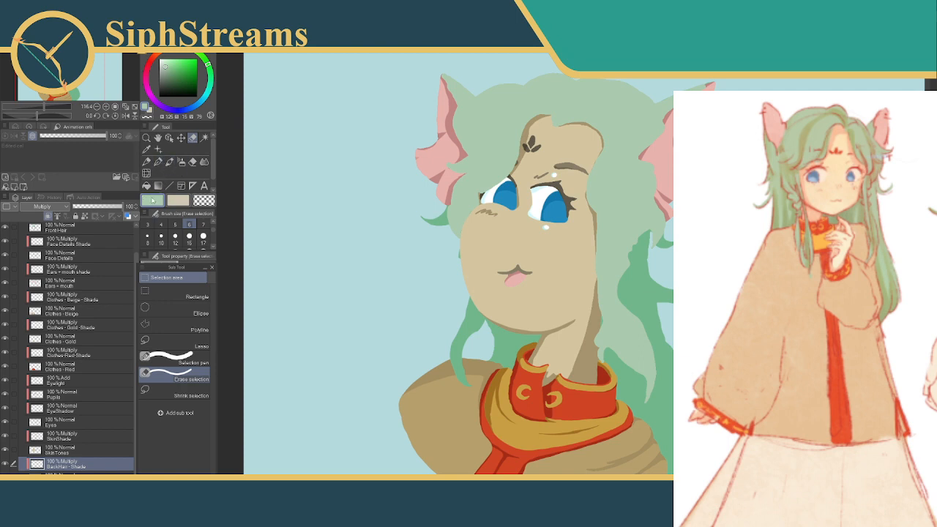
# Sample the green of the back hair and set the Selection pen to size 20
pyautogui.click(146, 149)
pyautogui.click(474, 315)
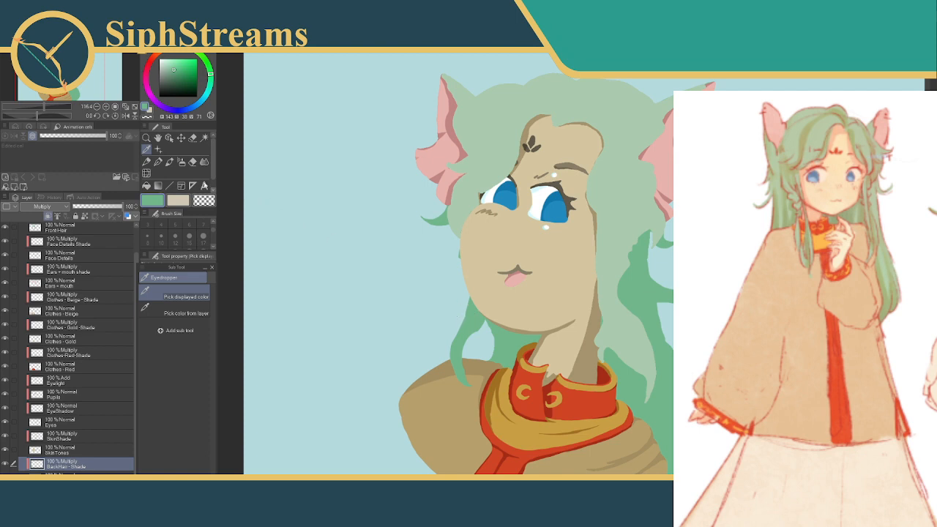
pyautogui.click(193, 138)
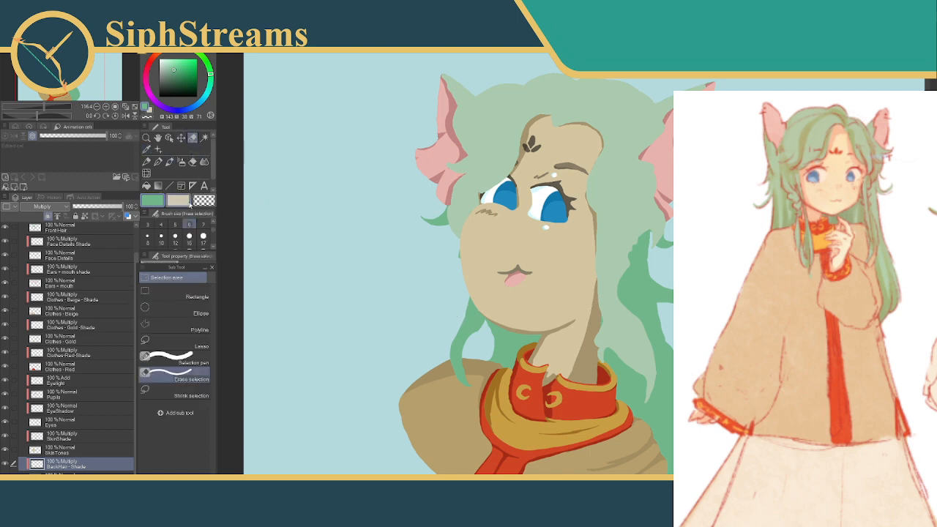
pyautogui.click(169, 359)
pyautogui.scroll(-3, 192, 233)
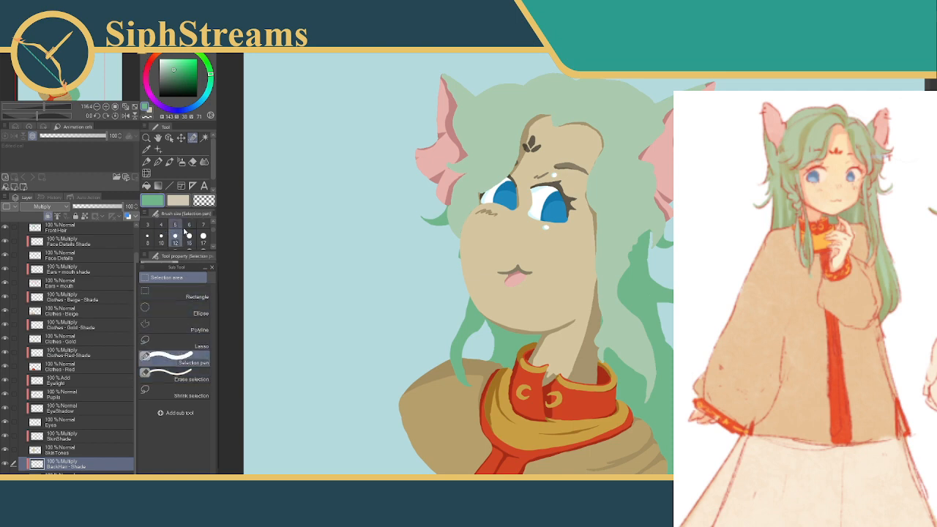
pyautogui.click(147, 230)
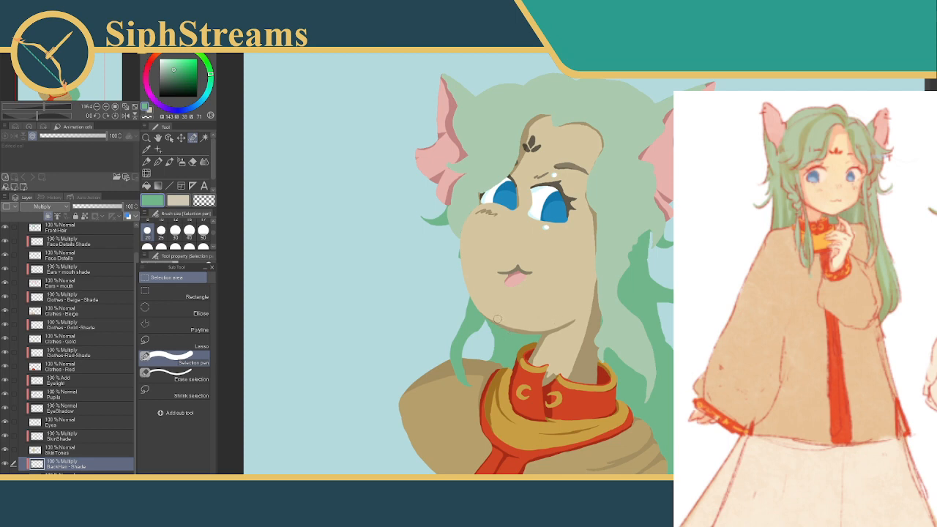
# Shade the back hair beneath the chin and beside the neck, filling the selected area with a lighter, less saturated green
pyautogui.moveTo(495, 318); pyautogui.dragTo(485, 306)
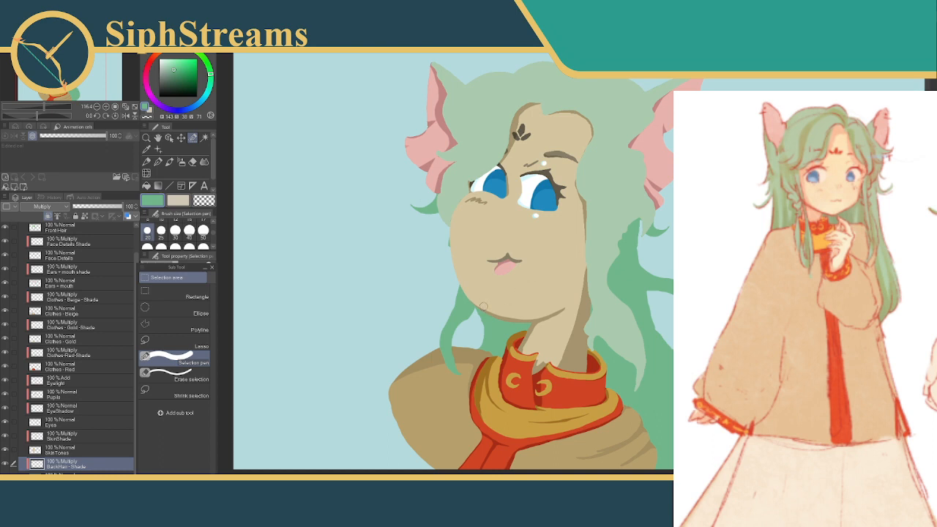
pyautogui.moveTo(479, 305); pyautogui.dragTo(486, 313)
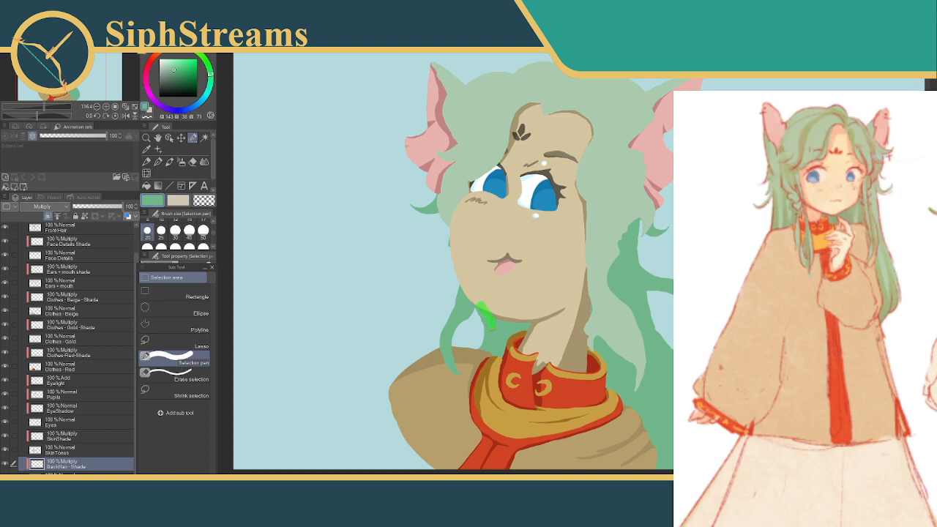
pyautogui.moveTo(488, 345); pyautogui.dragTo(475, 360)
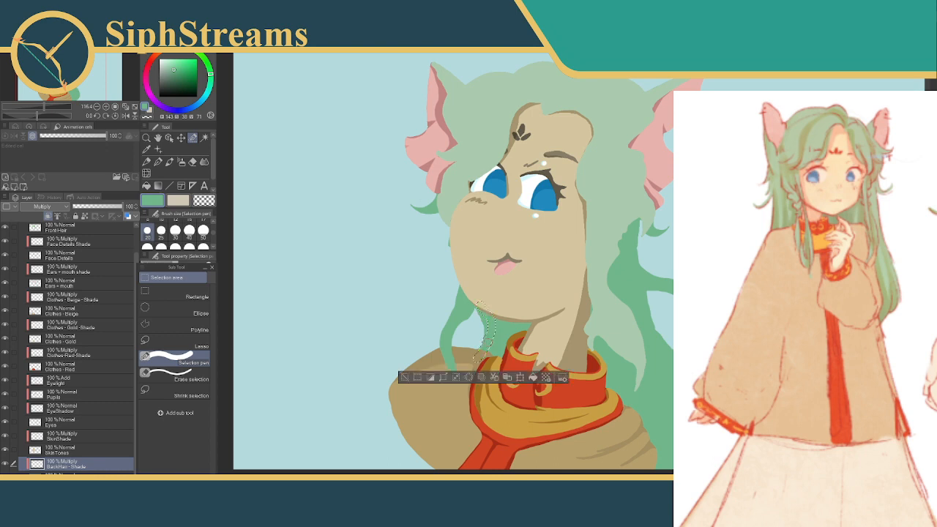
pyautogui.moveTo(496, 308)
pyautogui.mouseDown()
pyautogui.moveTo(489, 355)
pyautogui.moveTo(503, 317)
pyautogui.moveTo(512, 313)
pyautogui.moveTo(518, 343)
pyautogui.moveTo(538, 307)
pyautogui.mouseUp()
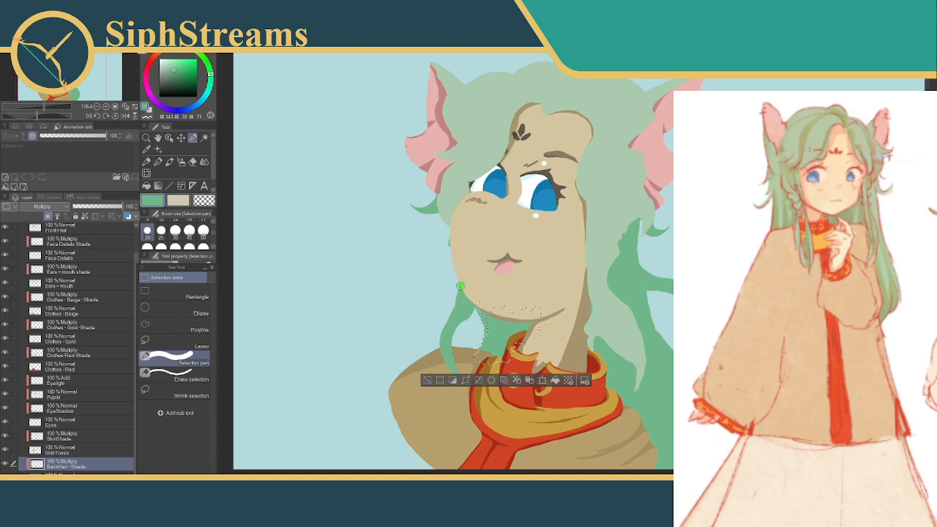
pyautogui.moveTo(466, 296); pyautogui.dragTo(474, 322)
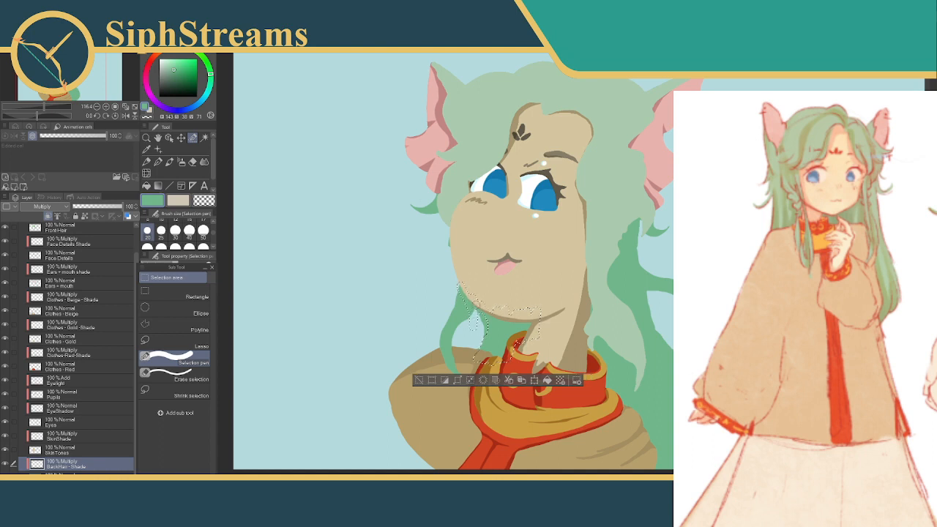
pyautogui.click(521, 381)
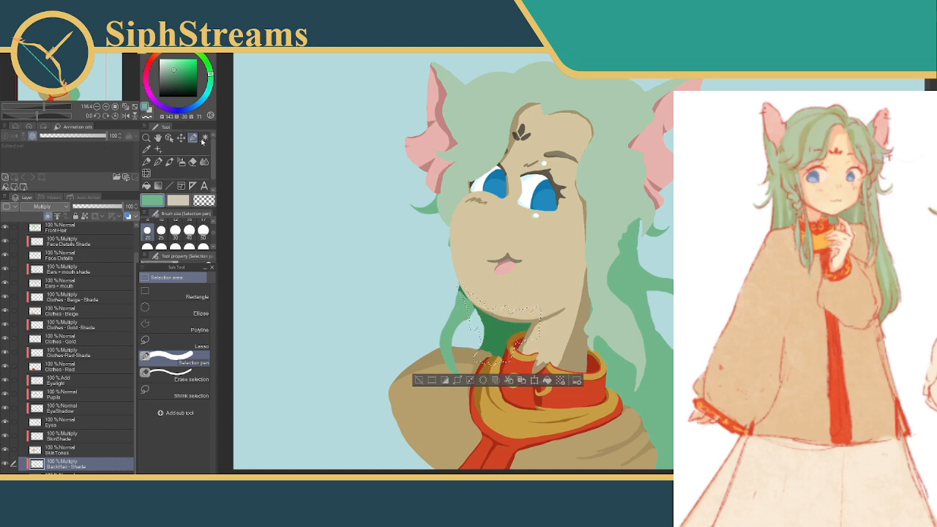
pyautogui.moveTo(174, 68); pyautogui.dragTo(169, 66)
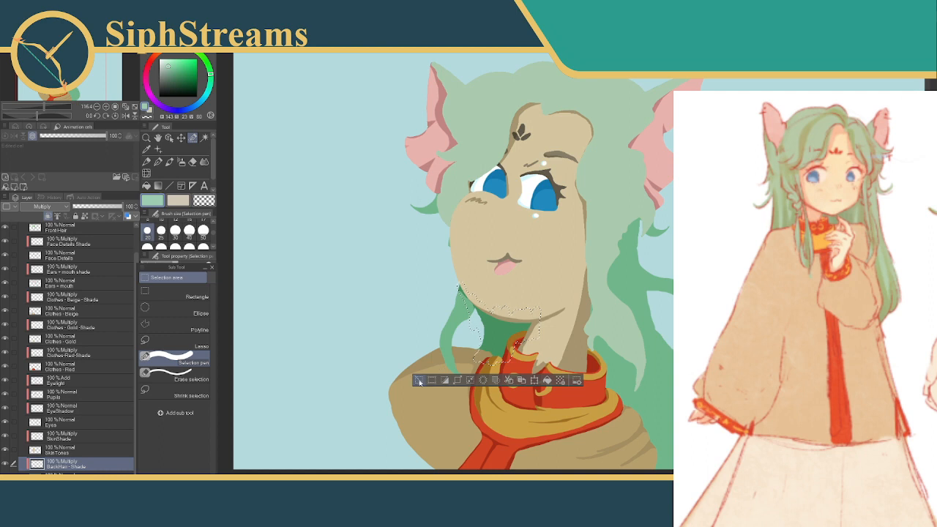
pyautogui.click(419, 381)
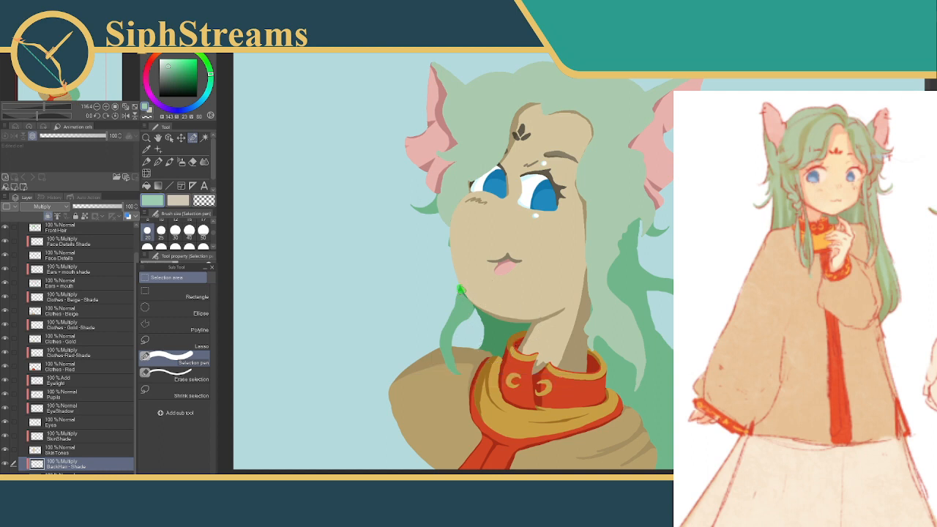
# Touch up the back hair shade where the loose strand meets the edge of the jaw
pyautogui.moveTo(473, 308); pyautogui.dragTo(476, 307)
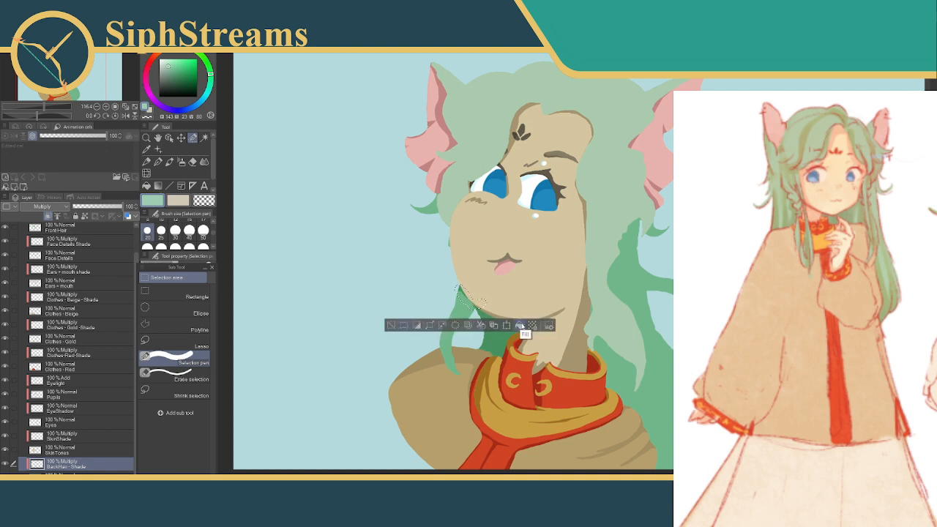
pyautogui.click(394, 325)
pyautogui.moveTo(455, 290); pyautogui.dragTo(484, 310)
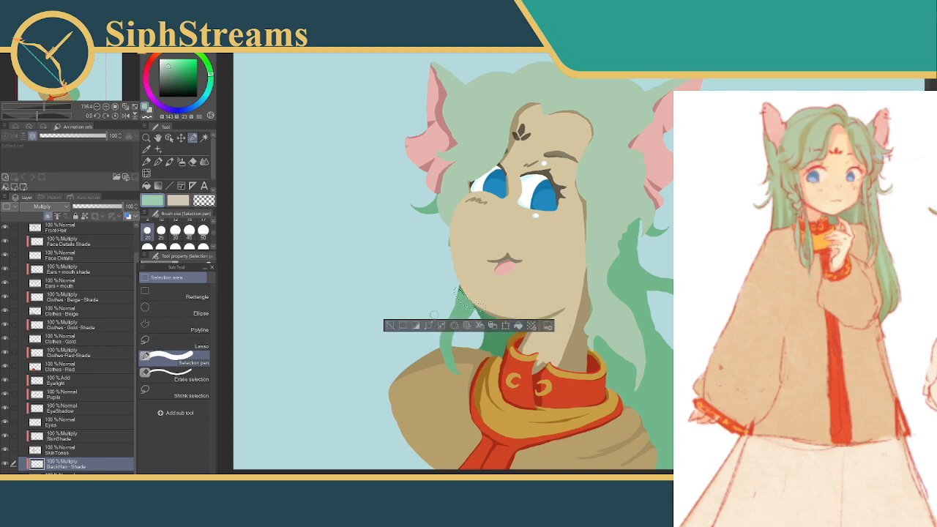
pyautogui.click(389, 327)
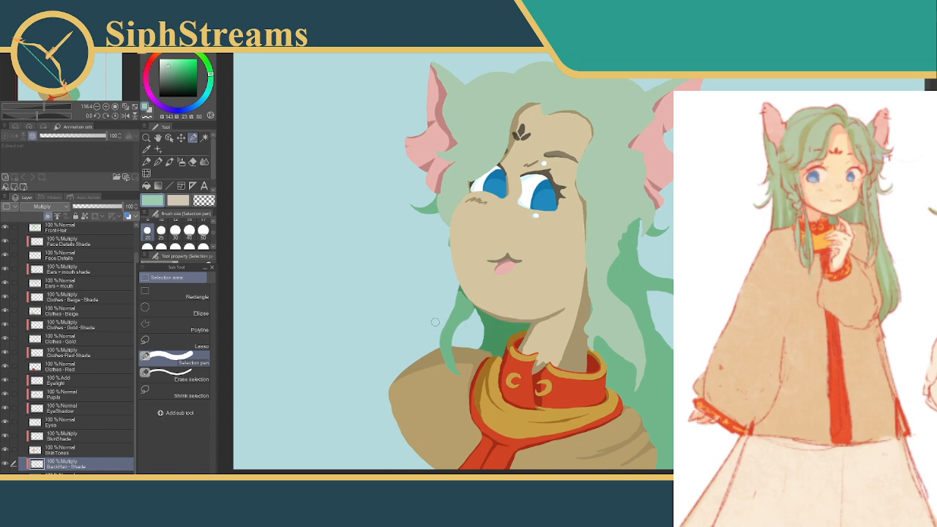
# Toggle the front hair layer off and on to check the back hair shading beneath it
pyautogui.click(4, 229)
pyautogui.click(5, 228)
pyautogui.click(63, 231)
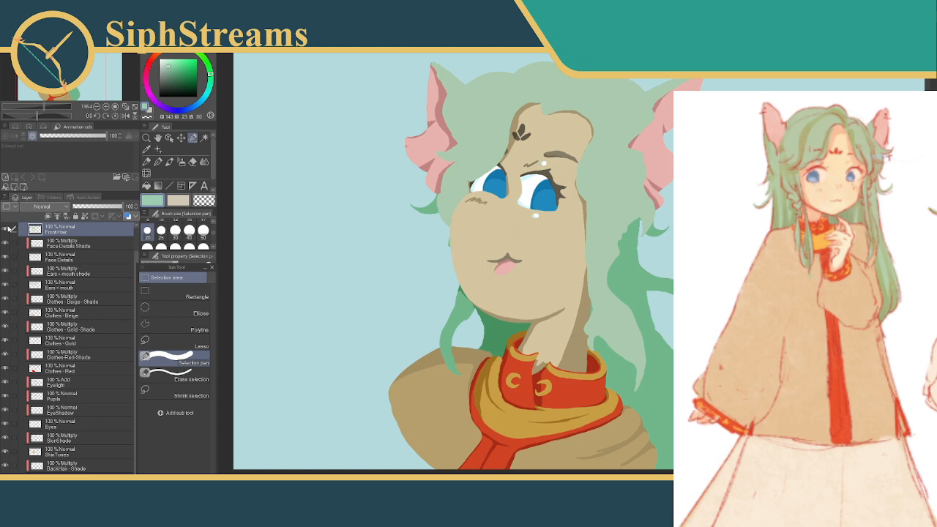
pyautogui.click(5, 229)
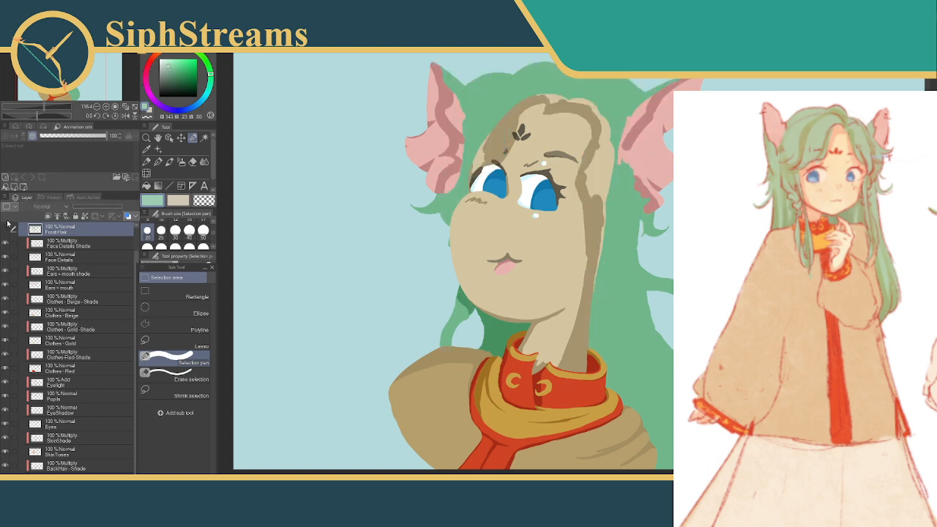
pyautogui.click(6, 228)
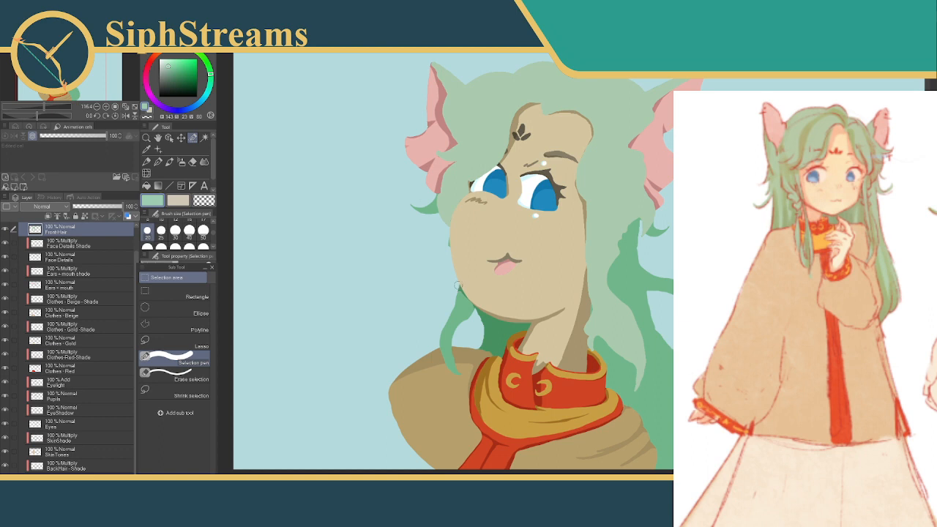
# On the BackHair - Shade layer, trim the shade along the edge of the gap beneath the jaw
pyautogui.moveTo(460, 282); pyautogui.dragTo(466, 290)
pyautogui.click(381, 315)
pyautogui.scroll(6, 407, 315)
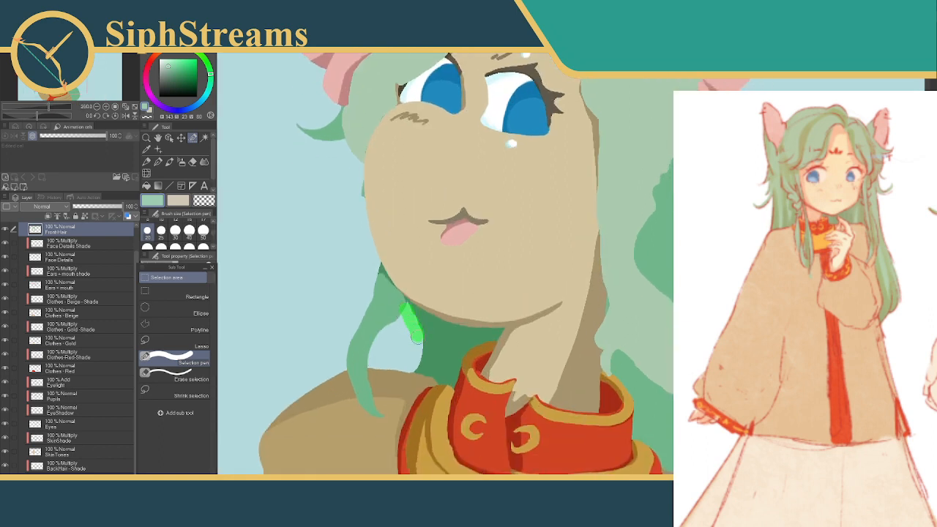
pyautogui.moveTo(410, 368); pyautogui.dragTo(410, 369)
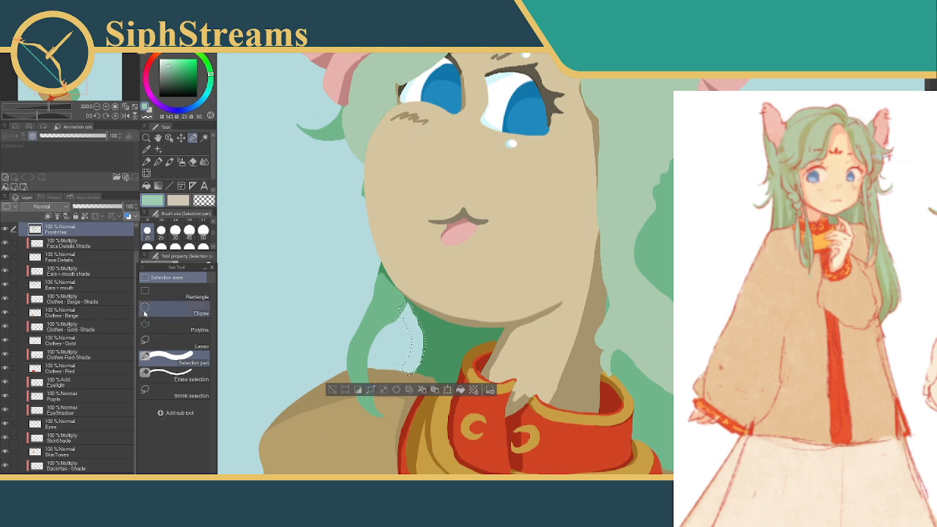
pyautogui.scroll(-1, 132, 331)
pyautogui.click(81, 446)
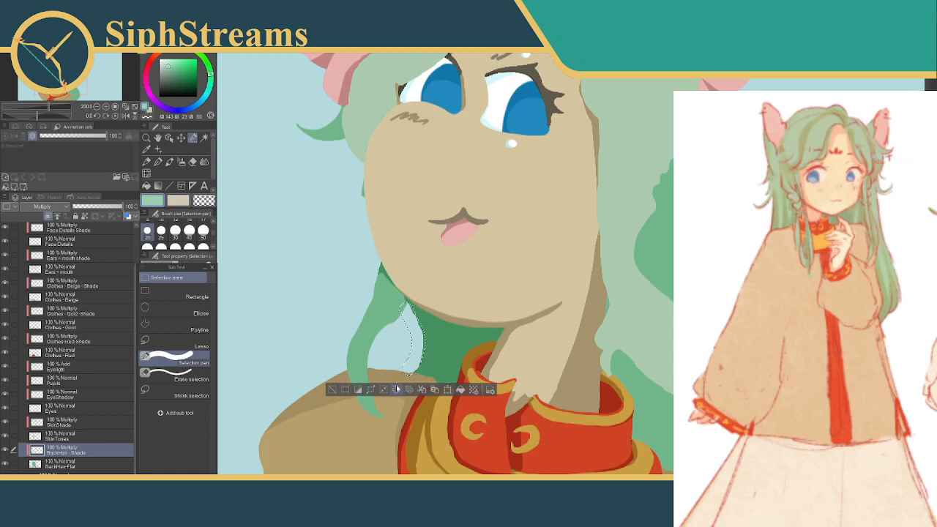
pyautogui.click(333, 389)
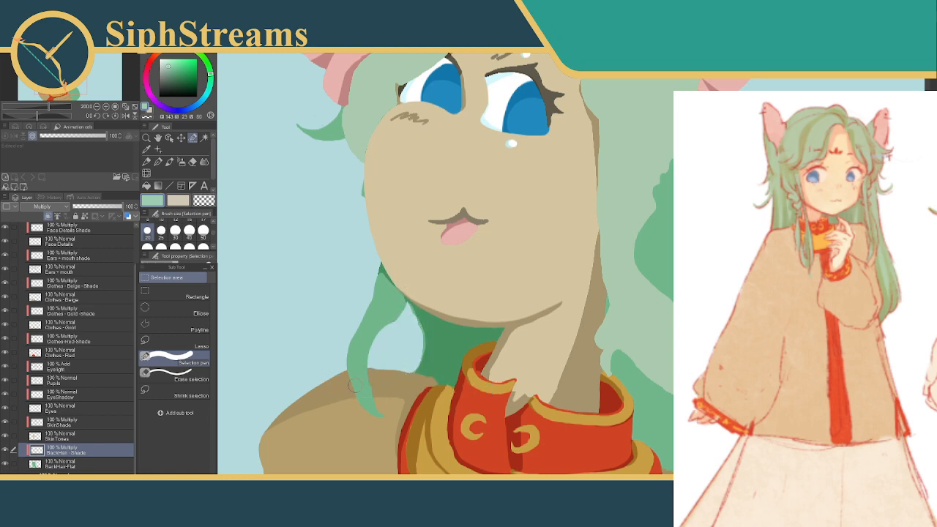
# Shade the small back hair tuft below the ear on the strand side, where it meets the front hair
pyautogui.hotkey('ctrl', '-')
pyautogui.hotkey('ctrl', '-')
pyautogui.hotkey('ctrl', '-')
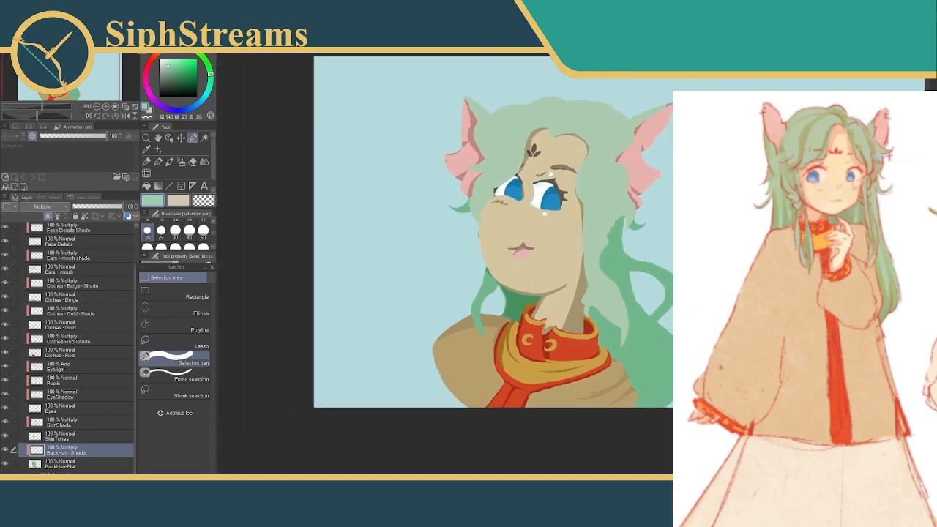
pyautogui.hotkey('ctrl', '+')
pyautogui.hotkey('ctrl', '+')
pyautogui.moveTo(409, 294); pyautogui.dragTo(380, 337)
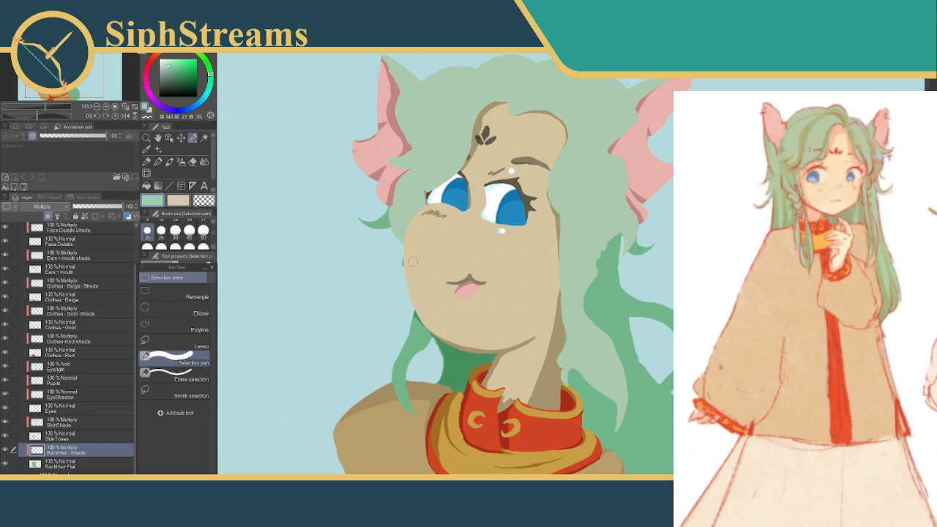
pyautogui.moveTo(411, 248); pyautogui.dragTo(425, 293)
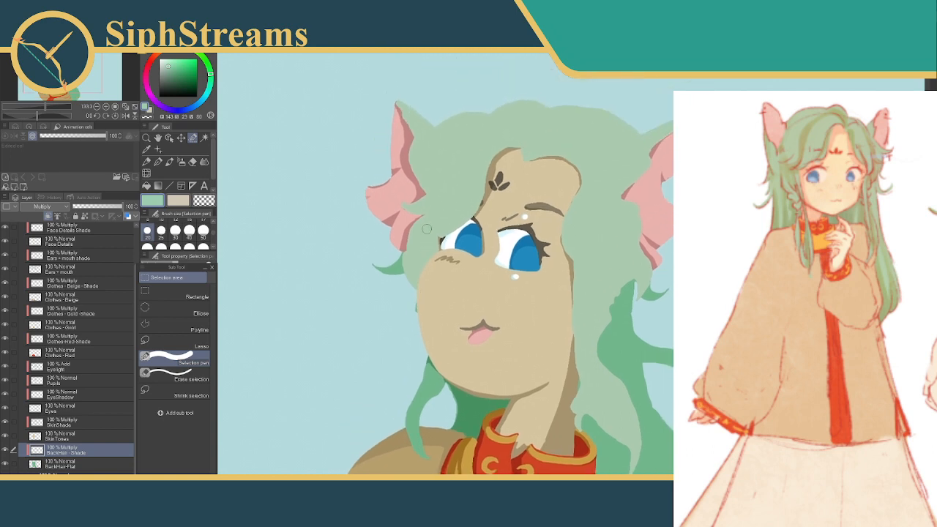
pyautogui.moveTo(405, 251); pyautogui.dragTo(411, 284)
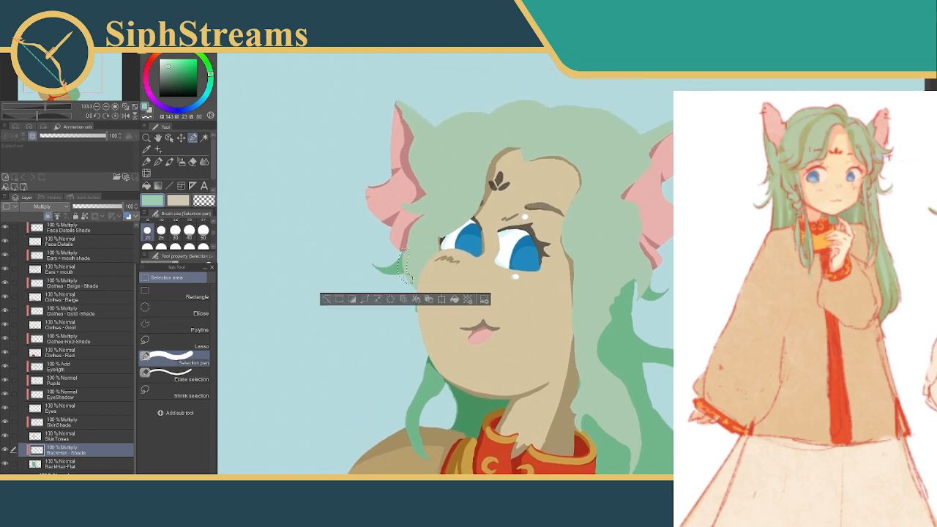
pyautogui.click(327, 300)
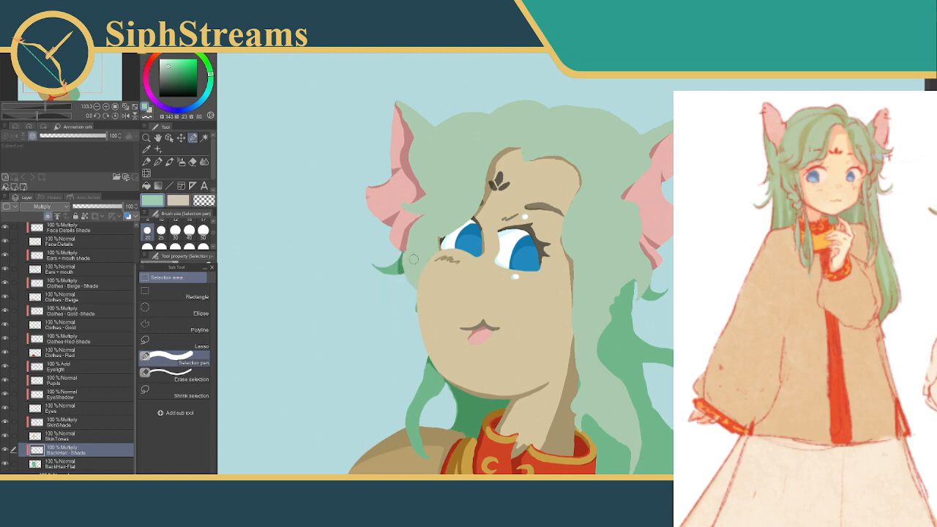
# Select the thin sliver of back hair along the cheek and fill it with the shade colour
pyautogui.moveTo(420, 298); pyautogui.dragTo(416, 326)
pyautogui.click(462, 345)
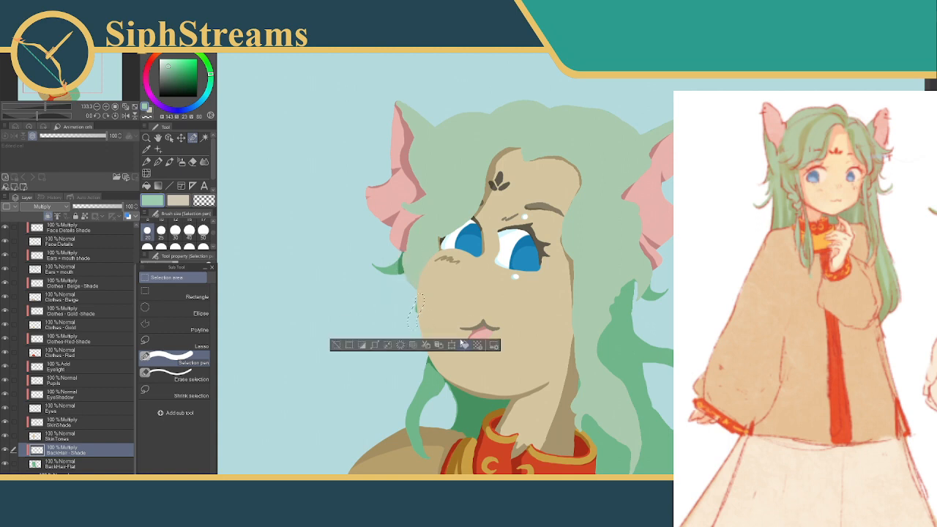
pyautogui.click(334, 346)
# Shade the small back hair tuft below the opposite ear, where it emerges from the front hair
pyautogui.moveTo(567, 283); pyautogui.dragTo(480, 149)
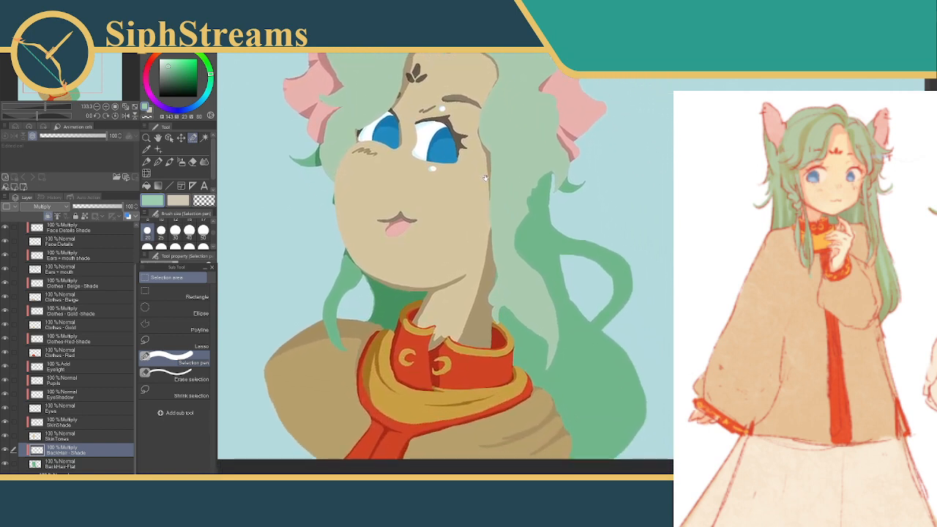
pyautogui.moveTo(521, 246); pyautogui.dragTo(509, 304)
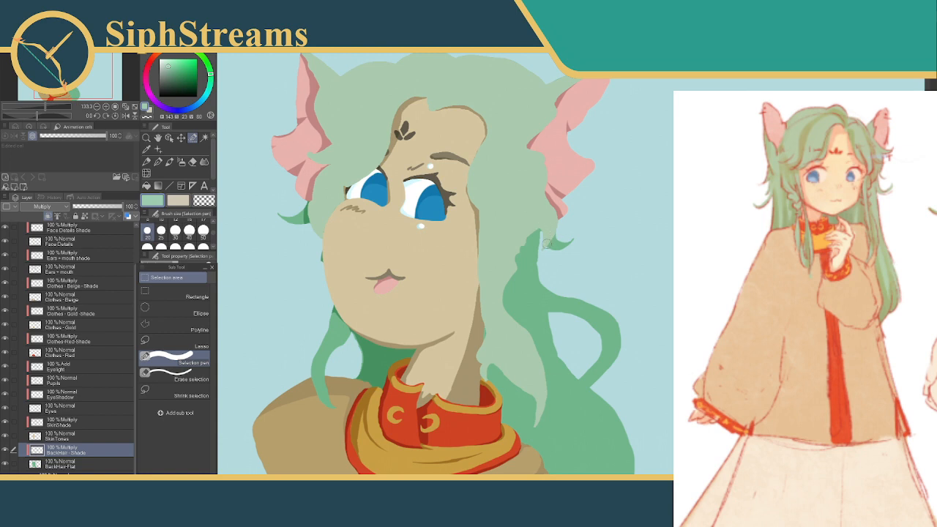
pyautogui.moveTo(564, 250)
pyautogui.mouseDown()
pyautogui.moveTo(557, 213)
pyautogui.moveTo(563, 236)
pyautogui.mouseUp()
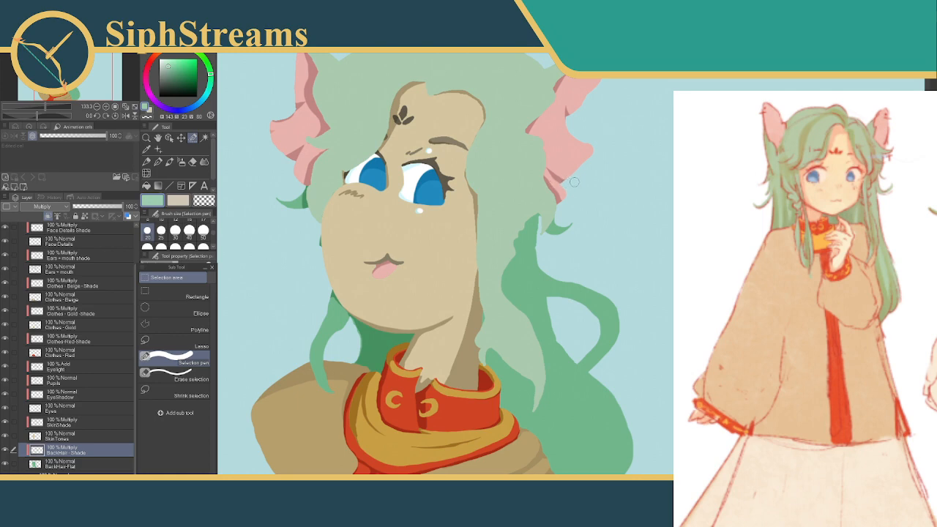
# Set the Selection pen to size 50 and shade the back hair along the neck, collar and shoulder
pyautogui.moveTo(478, 295); pyautogui.dragTo(453, 236)
pyautogui.click(203, 230)
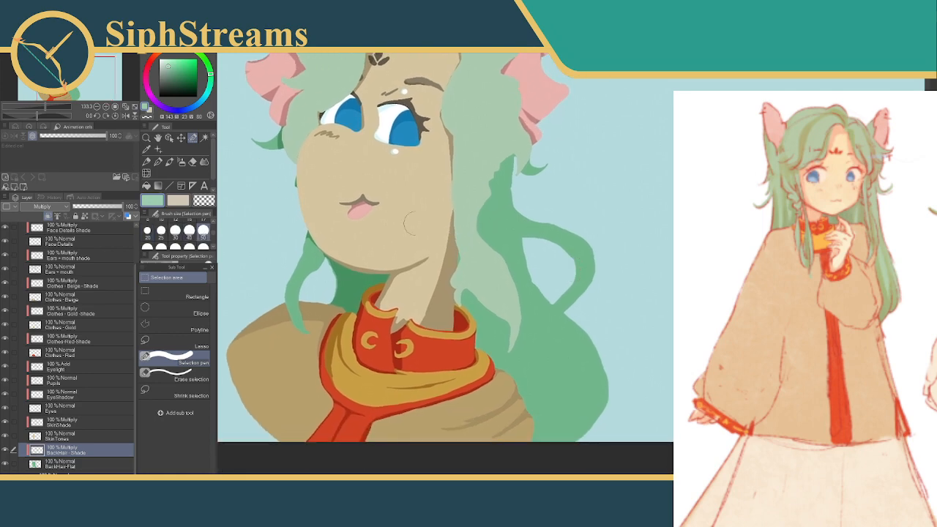
pyautogui.moveTo(464, 199)
pyautogui.mouseDown()
pyautogui.moveTo(458, 291)
pyautogui.moveTo(511, 388)
pyautogui.moveTo(527, 455)
pyautogui.mouseUp()
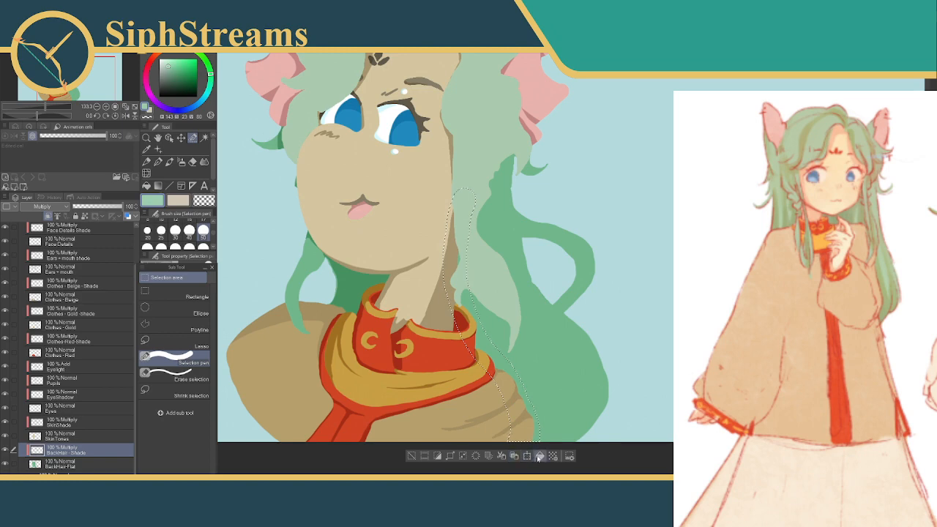
pyautogui.click(539, 456)
pyautogui.click(411, 455)
# Shade the back hair beneath the long front strand, continuing from below the ear down past the shoulder
pyautogui.moveTo(554, 265); pyautogui.dragTo(557, 284)
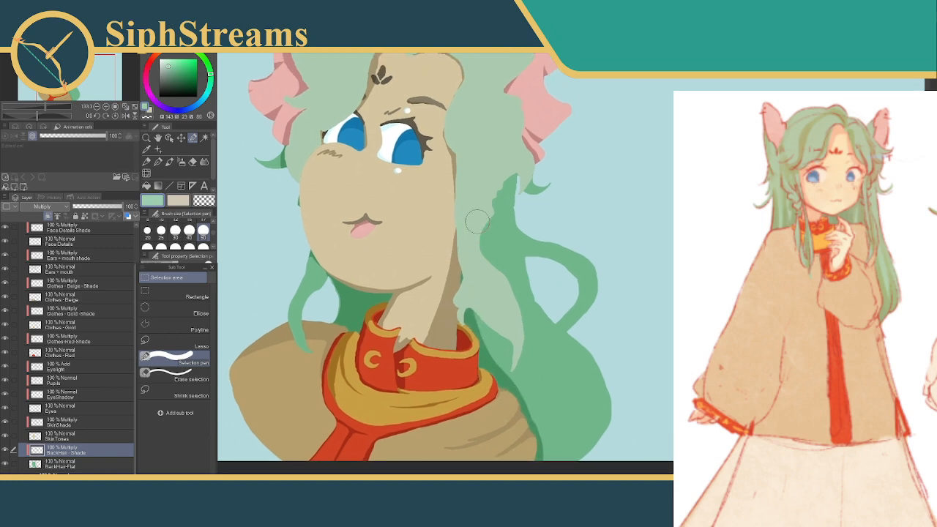
pyautogui.moveTo(479, 174)
pyautogui.mouseDown()
pyautogui.moveTo(504, 290)
pyautogui.moveTo(519, 316)
pyautogui.moveTo(527, 375)
pyautogui.moveTo(514, 437)
pyautogui.mouseUp()
pyautogui.moveTo(491, 213)
pyautogui.mouseDown()
pyautogui.moveTo(474, 245)
pyautogui.moveTo(491, 375)
pyautogui.mouseUp()
pyautogui.moveTo(493, 294); pyautogui.dragTo(506, 405)
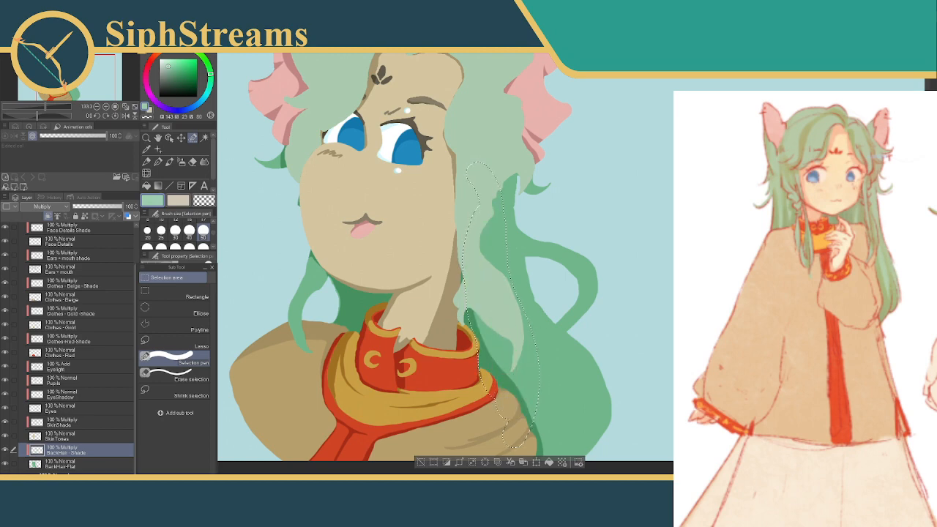
pyautogui.moveTo(513, 436); pyautogui.dragTo(534, 441)
pyautogui.hotkey('ctrl', 'z')
pyautogui.click(421, 463)
pyautogui.moveTo(551, 357)
pyautogui.mouseDown()
pyautogui.moveTo(528, 285)
pyautogui.moveTo(500, 290)
pyautogui.mouseUp()
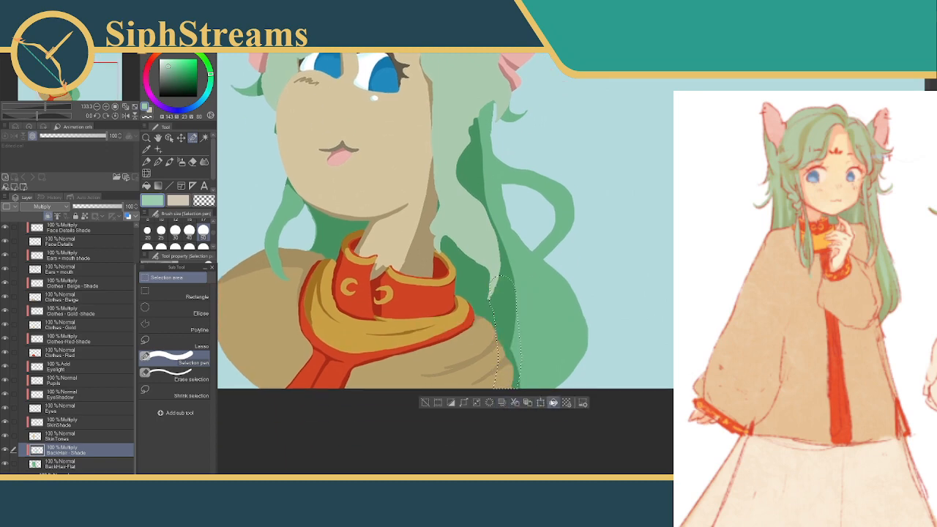
pyautogui.click(515, 403)
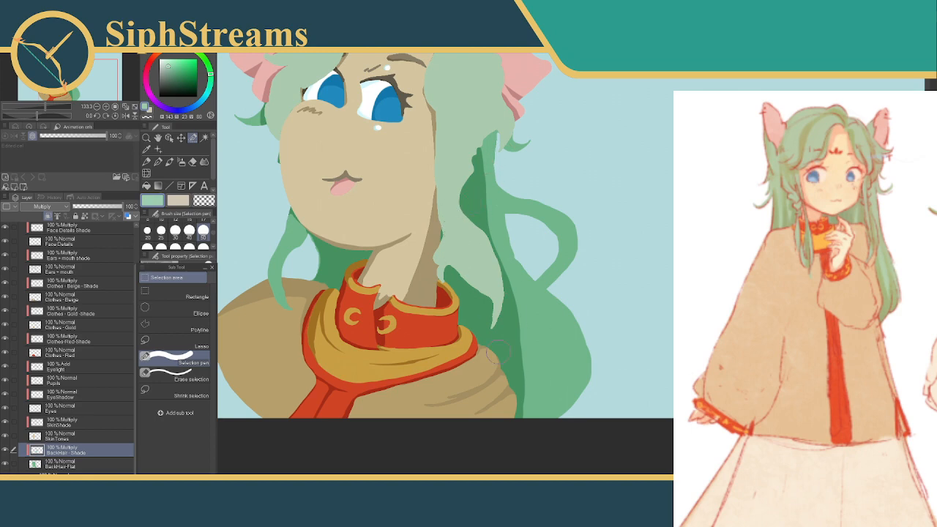
# Clear the excess shade along the lower edge of the back hair beside the shoulder
pyautogui.click(510, 412)
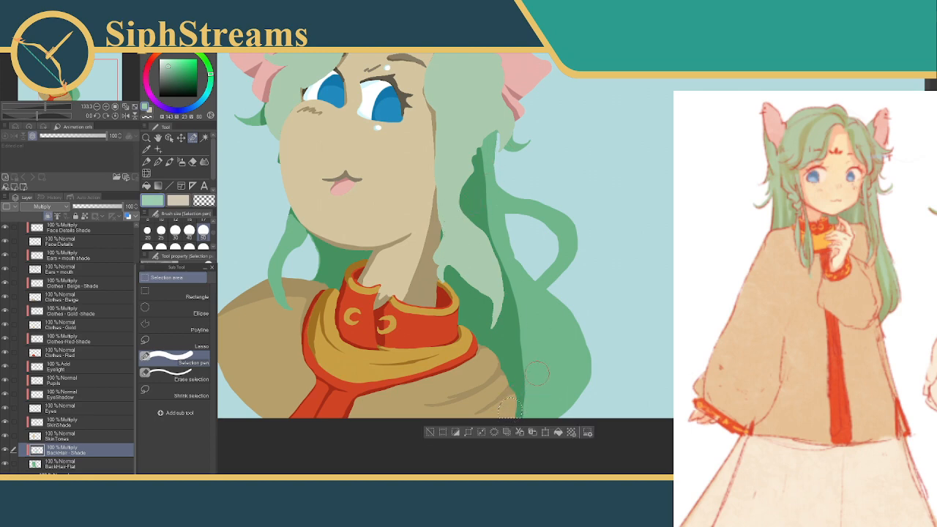
pyautogui.moveTo(510, 411); pyautogui.dragTo(510, 414)
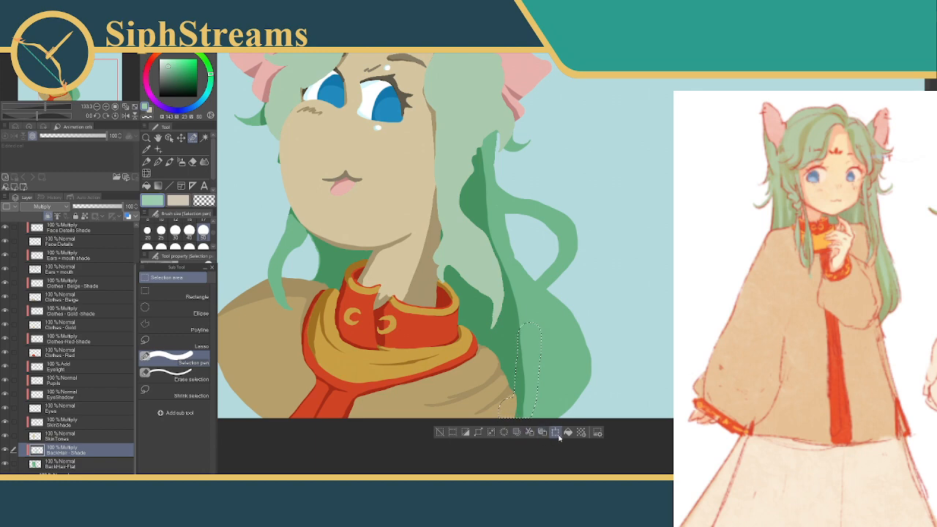
pyautogui.click(504, 433)
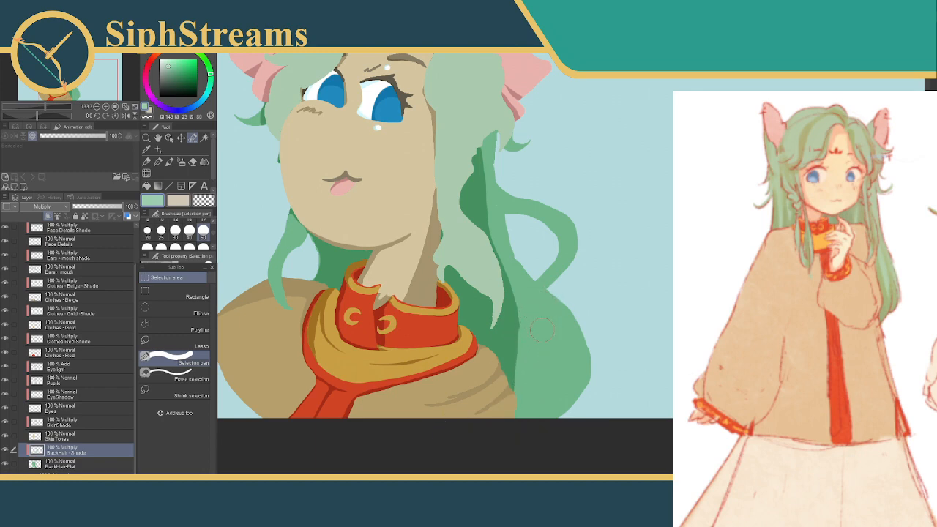
# Shade the back hair from the tip of the long front strand down along the shoulder's outer edge
pyautogui.click(496, 324)
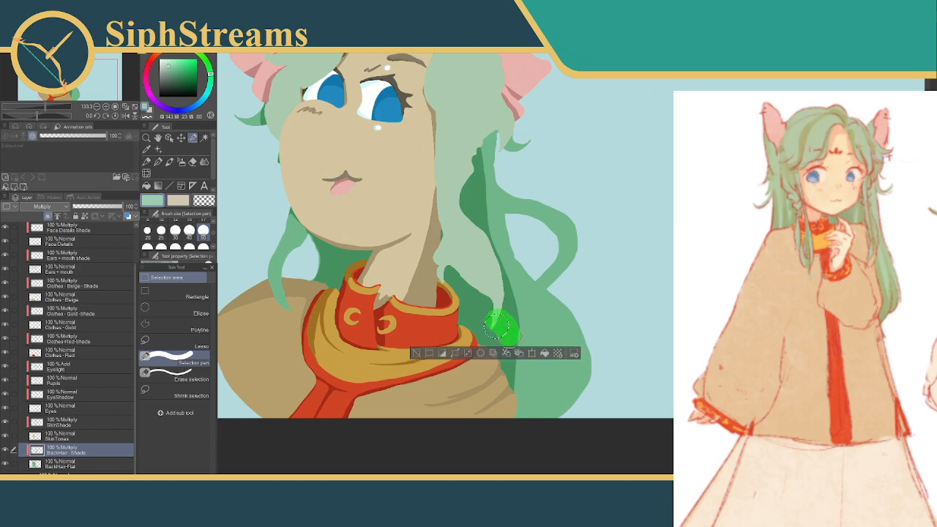
pyautogui.moveTo(496, 323); pyautogui.dragTo(498, 412)
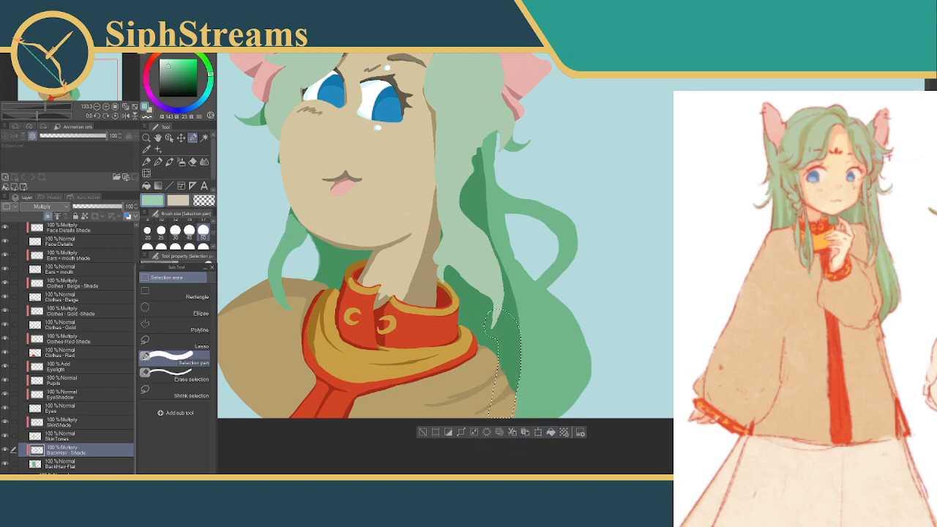
pyautogui.click(423, 432)
# Shade the upper back hair below the ear, along the edge where it emerges from under the front hair
pyautogui.moveTo(517, 355)
pyautogui.mouseDown()
pyautogui.moveTo(533, 346)
pyautogui.moveTo(531, 375)
pyautogui.mouseUp()
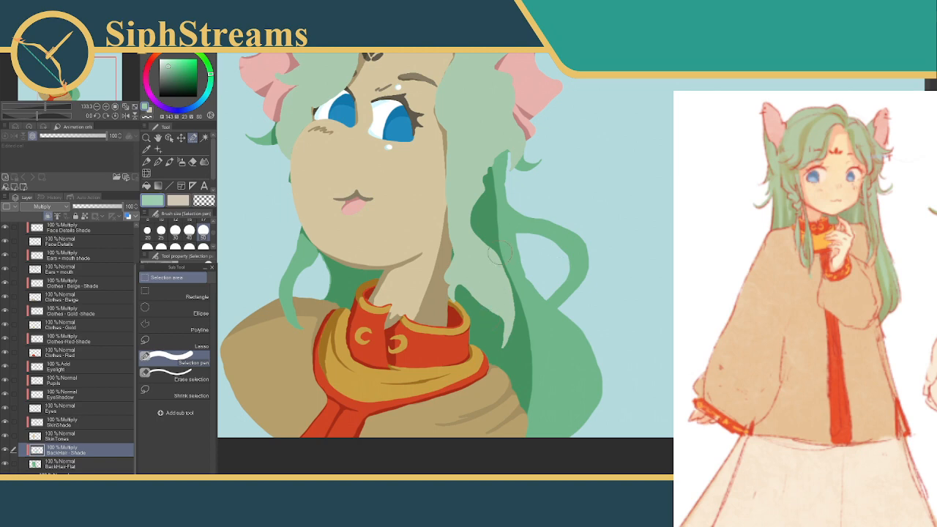
pyautogui.moveTo(556, 282); pyautogui.dragTo(598, 306)
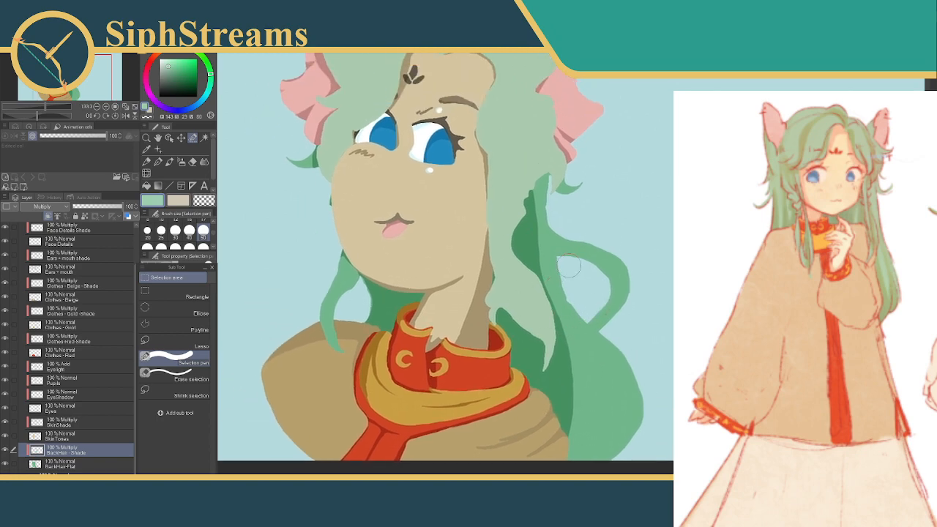
pyautogui.moveTo(588, 203)
pyautogui.mouseDown()
pyautogui.moveTo(597, 175)
pyautogui.moveTo(604, 253)
pyautogui.moveTo(592, 337)
pyautogui.moveTo(600, 250)
pyautogui.mouseUp()
pyautogui.moveTo(559, 211); pyautogui.dragTo(542, 296)
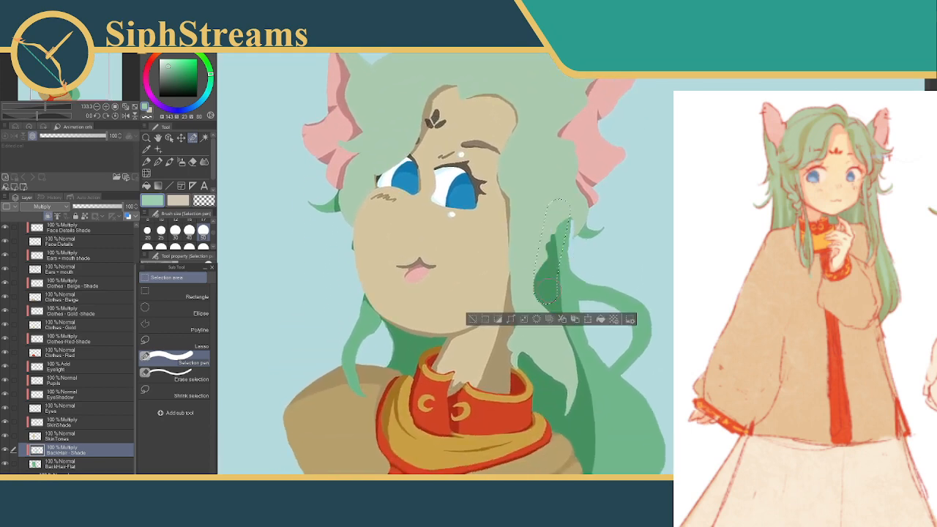
pyautogui.click(473, 320)
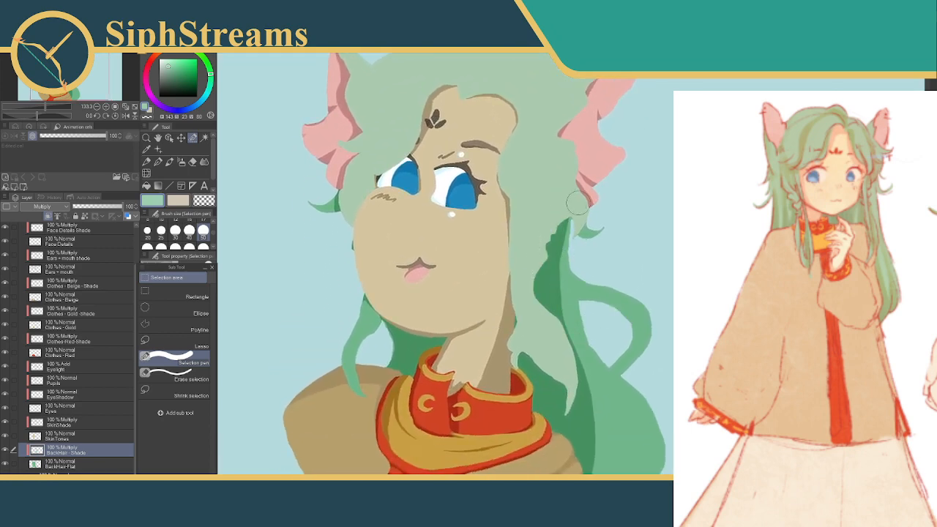
pyautogui.moveTo(578, 207); pyautogui.dragTo(535, 257)
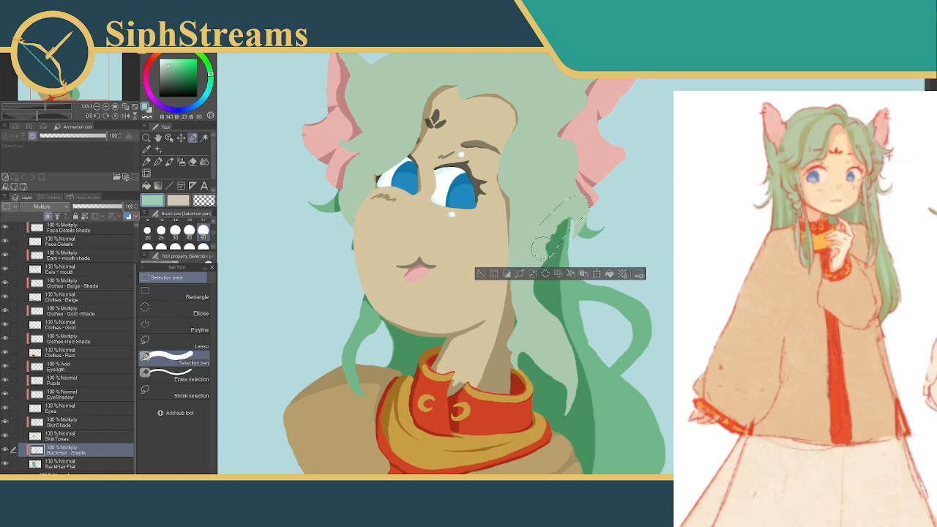
pyautogui.click(480, 274)
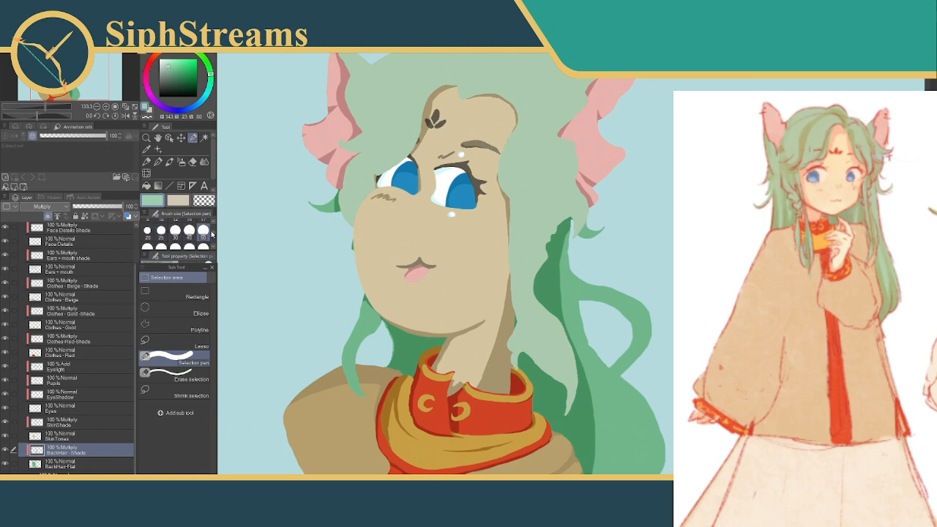
# Set the Selection pen to size 10 and shade the narrow gap between the upper back hair and the small tuft below the ear
pyautogui.scroll(3, 196, 234)
pyautogui.click(162, 239)
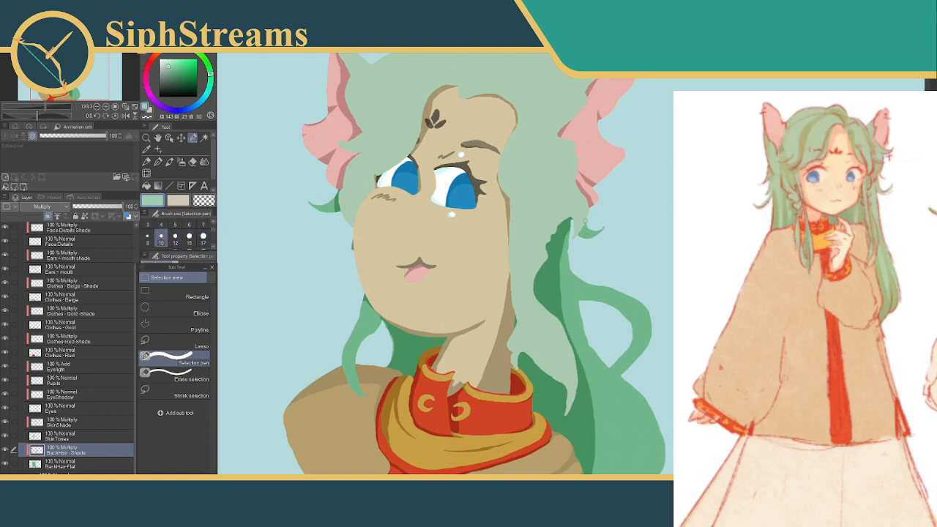
pyautogui.moveTo(586, 216); pyautogui.dragTo(576, 234)
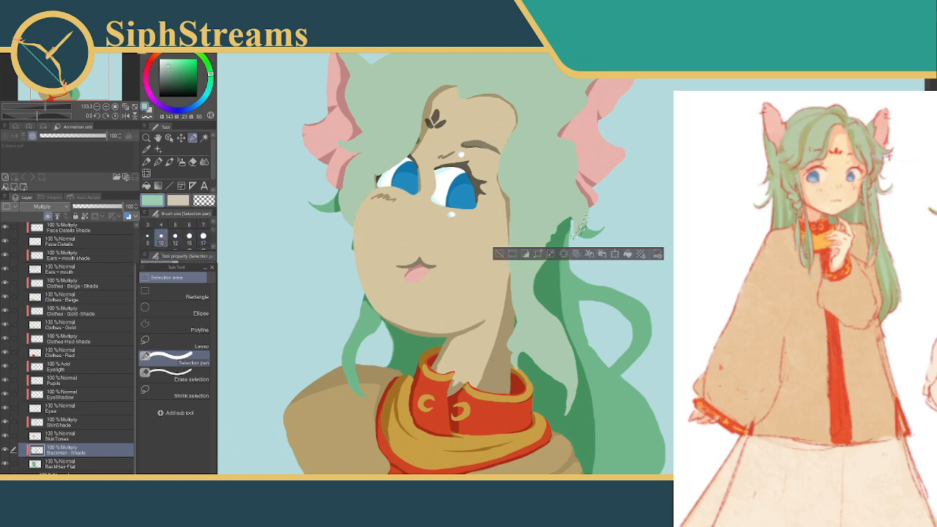
pyautogui.click(500, 254)
pyautogui.moveTo(591, 265); pyautogui.dragTo(597, 251)
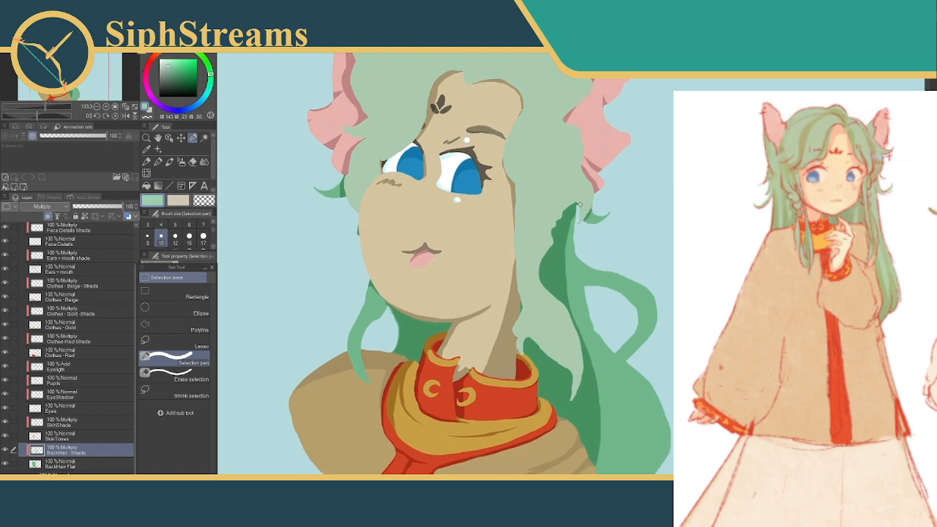
pyautogui.moveTo(593, 206); pyautogui.dragTo(586, 217)
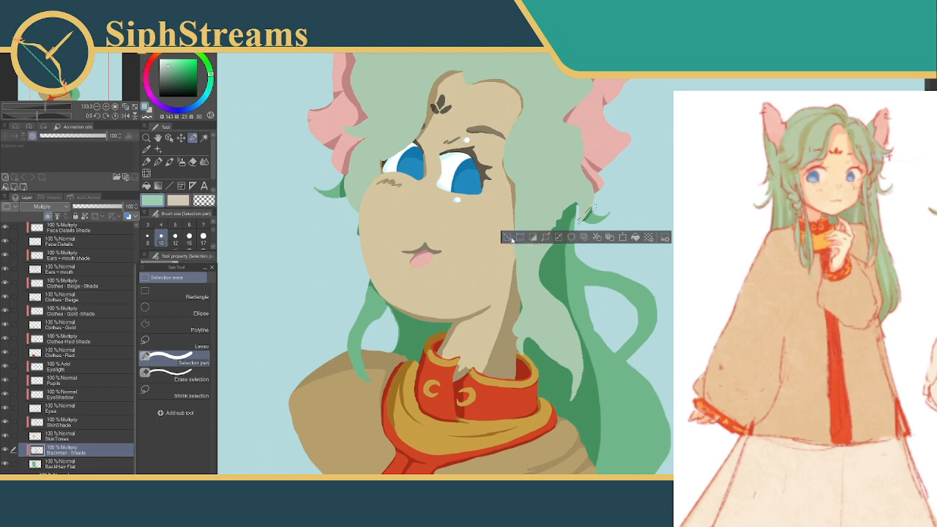
pyautogui.click(511, 238)
pyautogui.moveTo(580, 222); pyautogui.dragTo(575, 227)
pyautogui.click(522, 244)
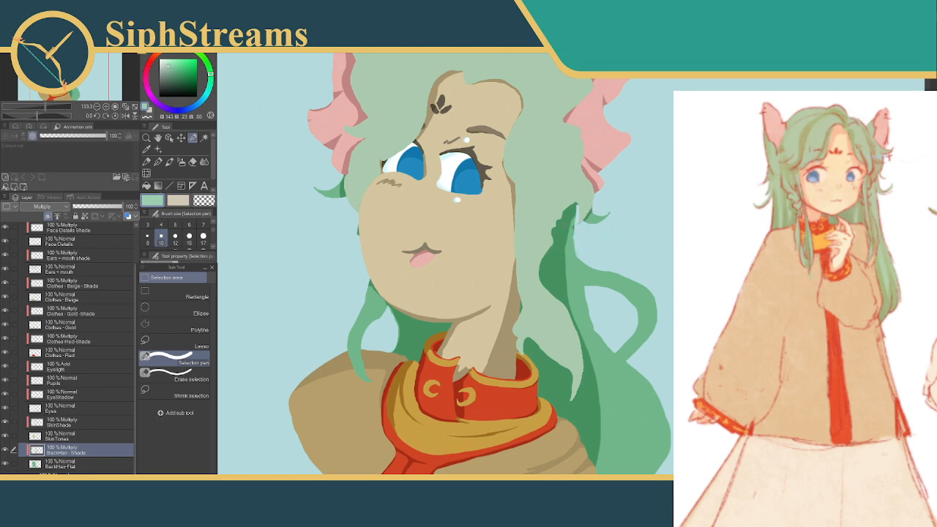
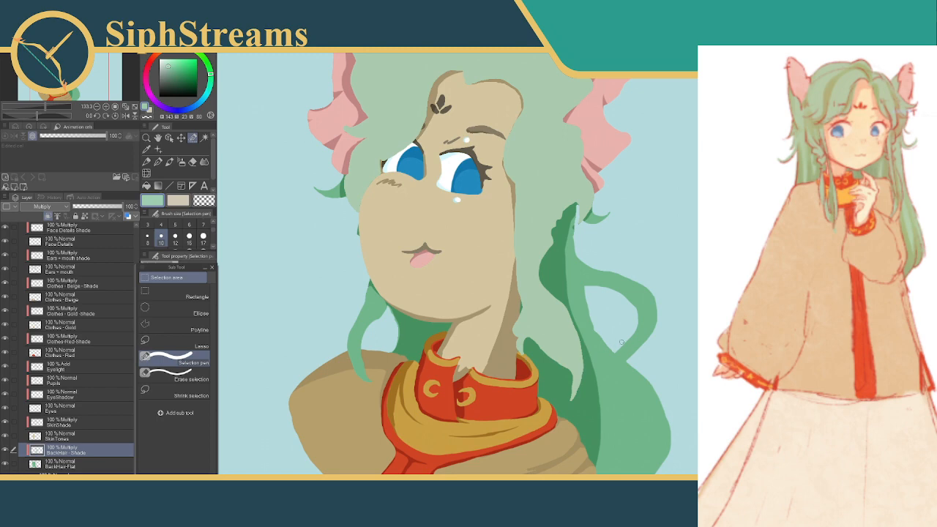
# Shade a thin crease where the lower end of the looping back strand meets the back hair beside the shoulder
pyautogui.moveTo(619, 345); pyautogui.dragTo(569, 382)
pyautogui.click(643, 398)
pyautogui.click(514, 397)
pyautogui.moveTo(617, 350); pyautogui.dragTo(584, 371)
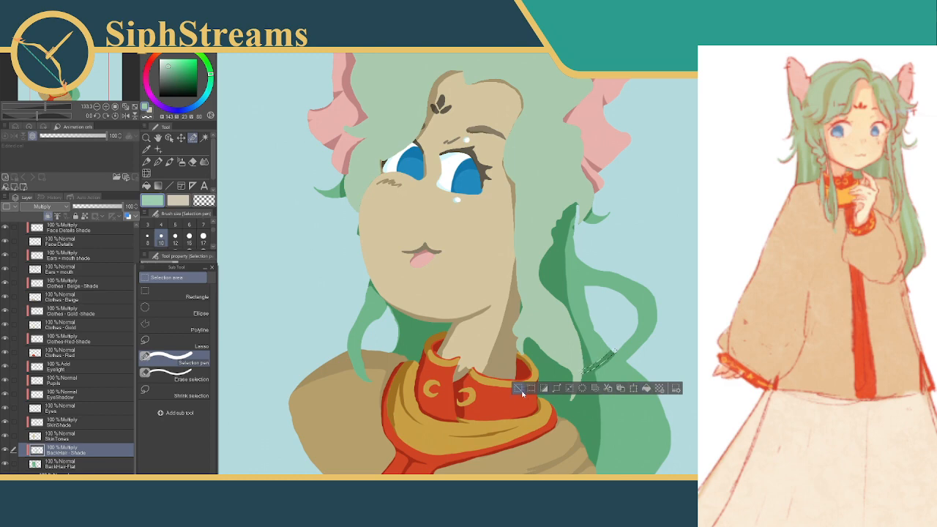
pyautogui.click(522, 391)
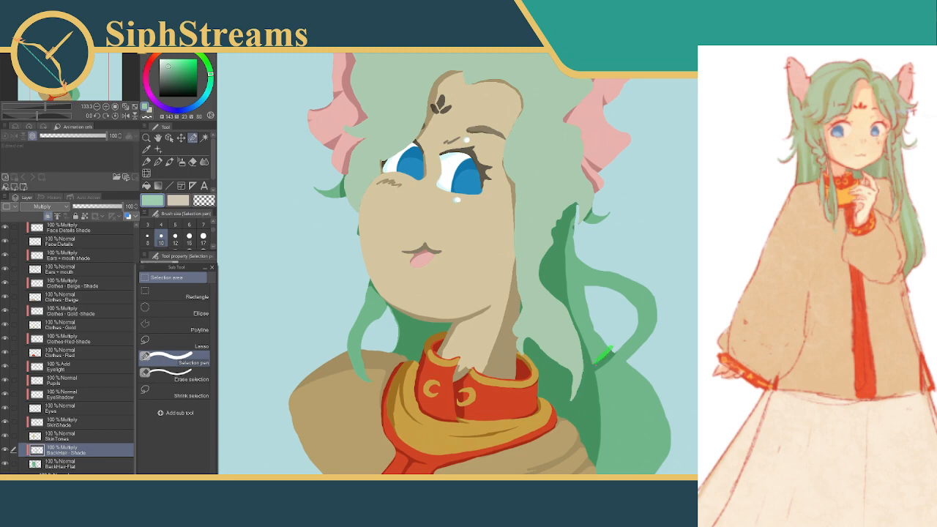
# Trim the crease shade below the looping strand to a thinner line by clearing its excess edges
pyautogui.moveTo(612, 348); pyautogui.dragTo(596, 364)
pyautogui.click(586, 384)
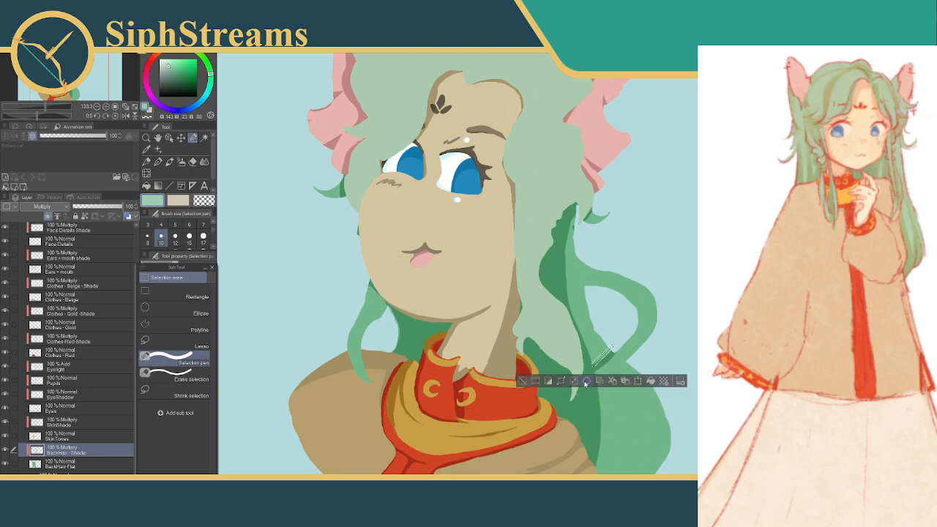
pyautogui.click(524, 384)
pyautogui.moveTo(597, 365); pyautogui.dragTo(616, 347)
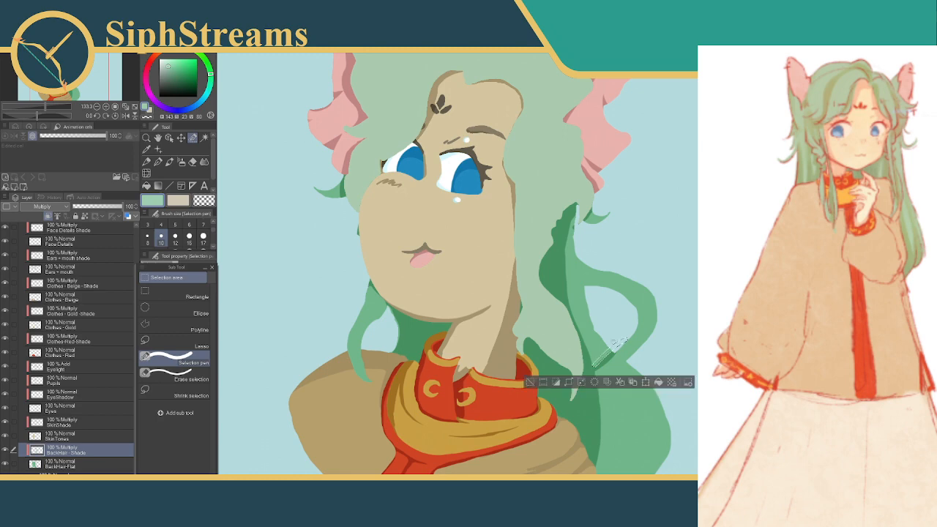
pyautogui.click(585, 383)
pyautogui.click(530, 385)
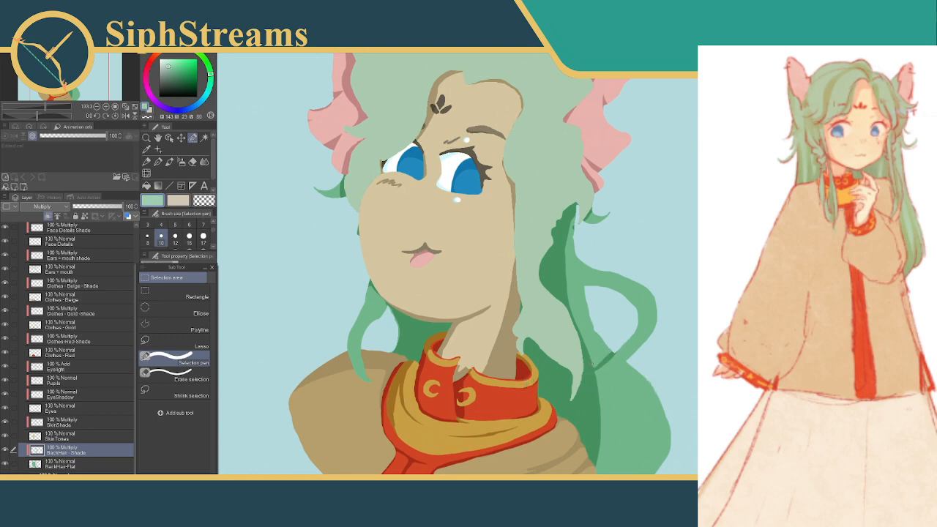
# Extend the crease shade toward the long front strand, undo the accidental canvas crop, and clear the selection
pyautogui.moveTo(592, 367); pyautogui.dragTo(592, 380)
pyautogui.click(641, 400)
pyautogui.click(512, 400)
pyautogui.moveTo(612, 347); pyautogui.dragTo(591, 371)
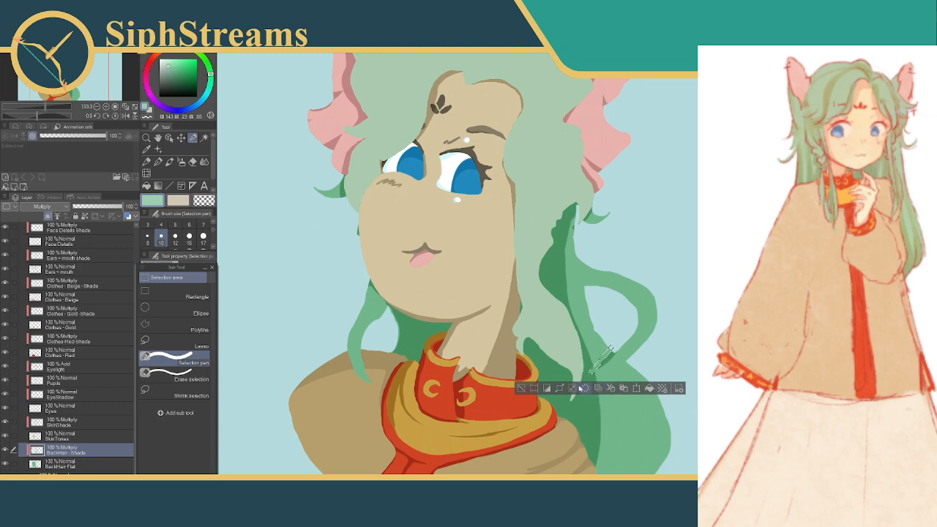
pyautogui.click(533, 388)
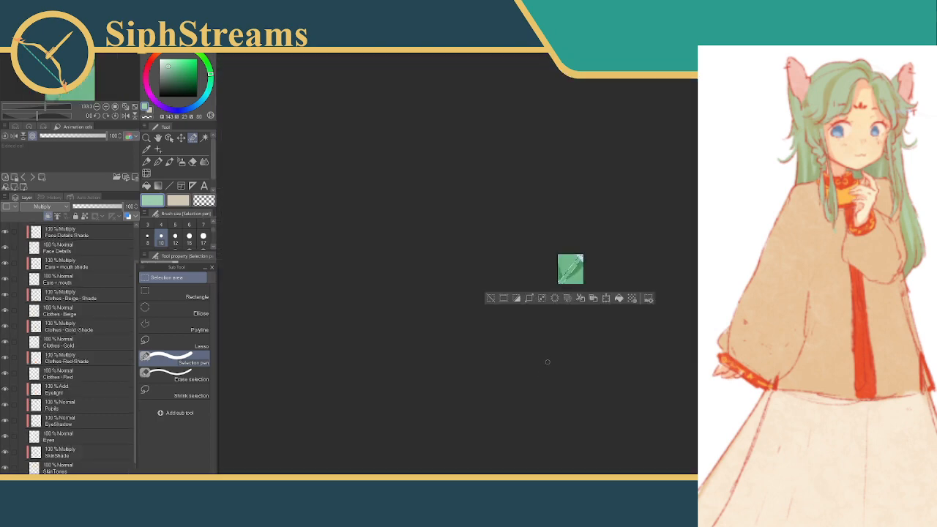
pyautogui.hotkey('ctrl', 'z')
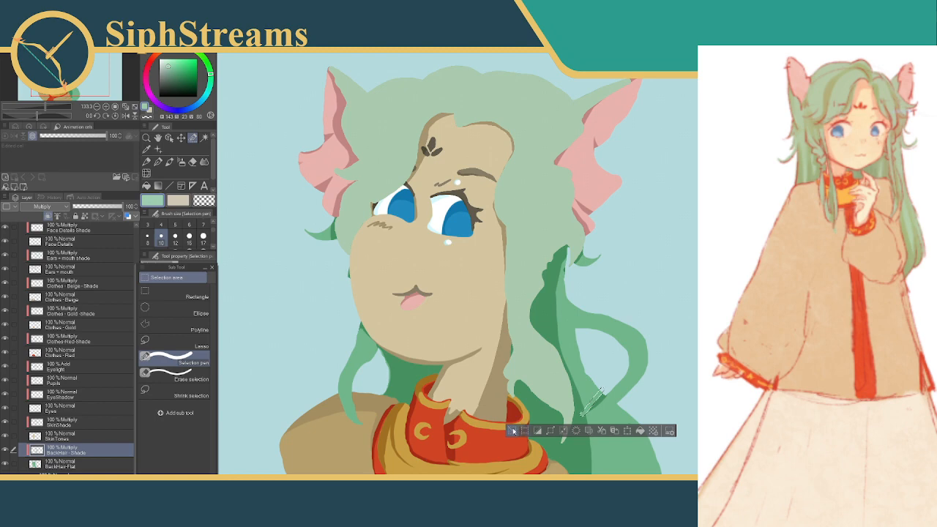
pyautogui.hotkey('ctrl', 'd')
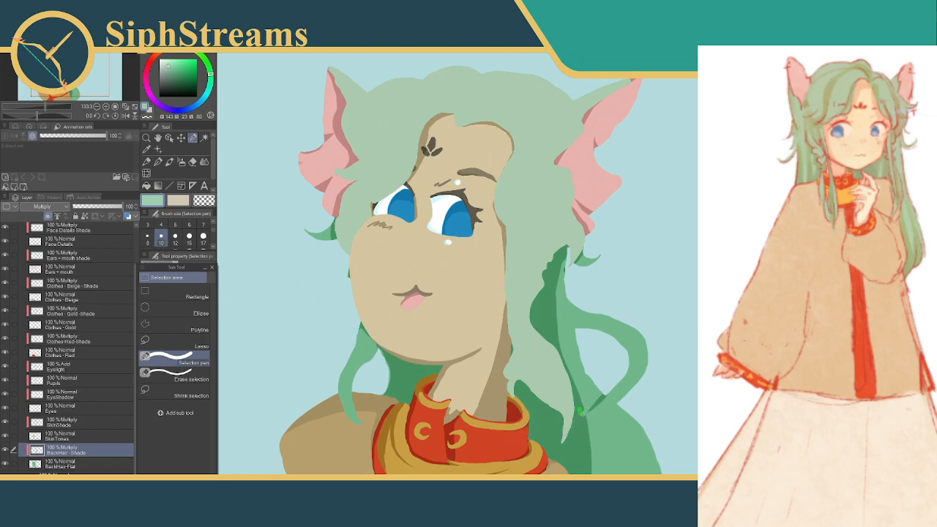
# Shade the short gap between the crease below the loop and the existing shade beside the front strand's tip
pyautogui.moveTo(580, 407); pyautogui.dragTo(582, 427)
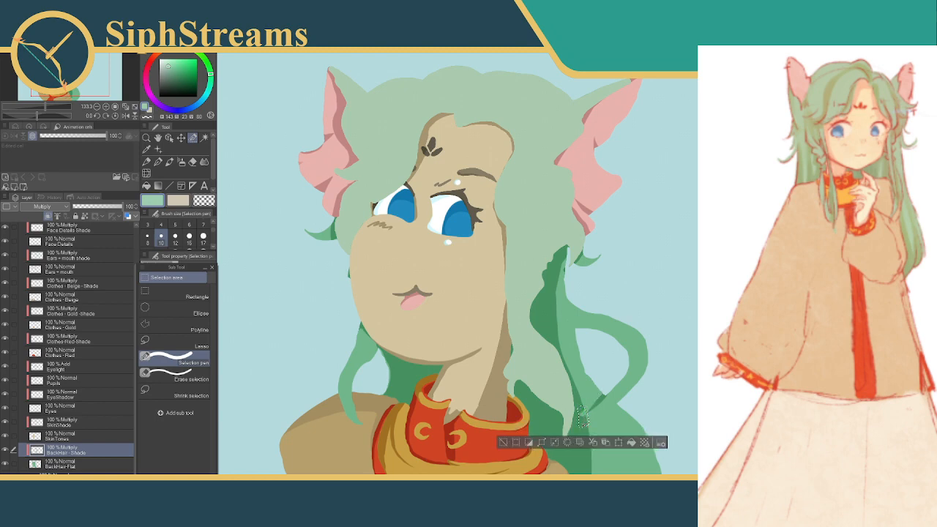
pyautogui.hotkey('ctrl', 'z')
pyautogui.moveTo(582, 407); pyautogui.dragTo(584, 425)
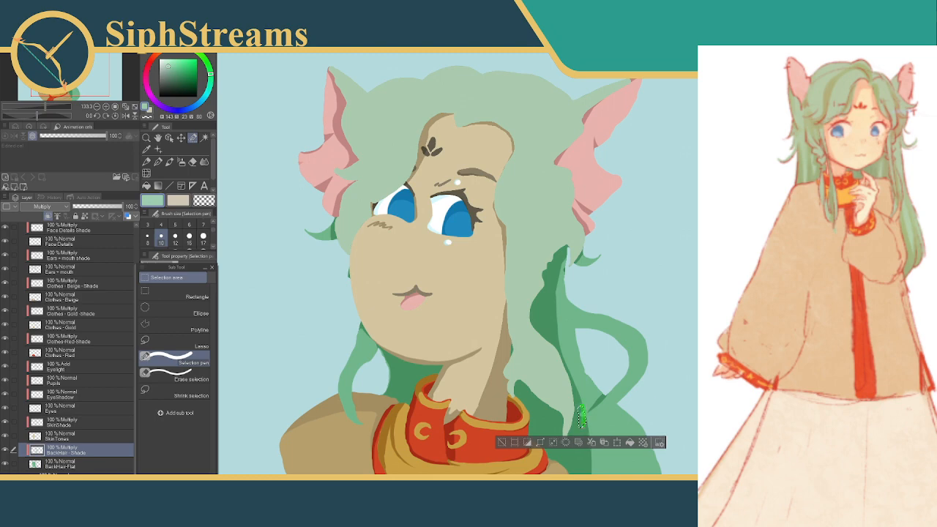
pyautogui.click(628, 446)
pyautogui.click(503, 445)
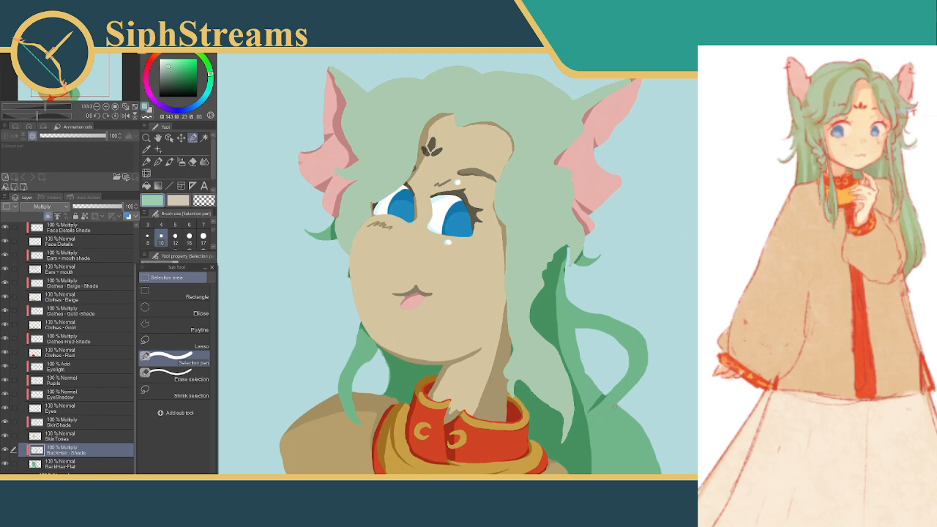
# Undo the last crease edits and rework the lower edge of the crease shade beneath the looping strand
pyautogui.moveTo(619, 405); pyautogui.dragTo(590, 416)
pyautogui.hotkey('ctrl', 'z')
pyautogui.hotkey('ctrl', 'z')
pyautogui.hotkey('ctrl', 'z')
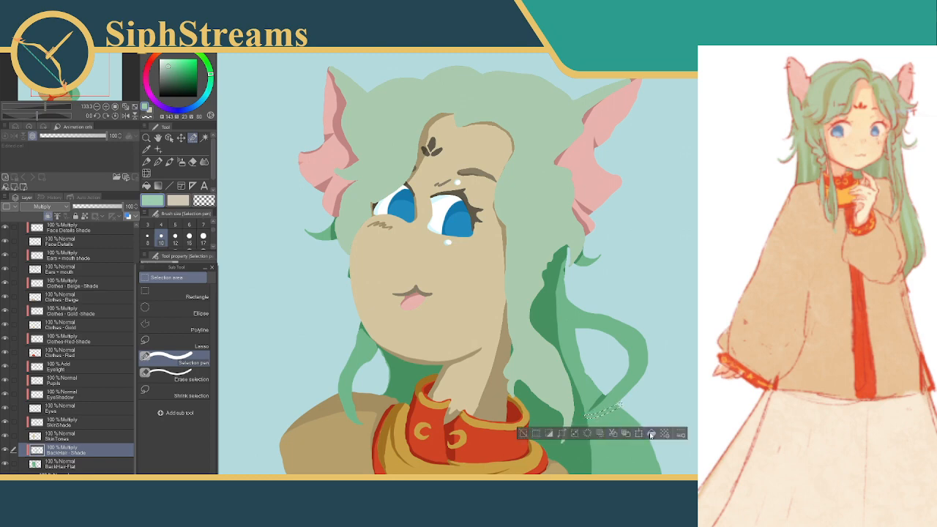
pyautogui.hotkey('ctrl', 'z')
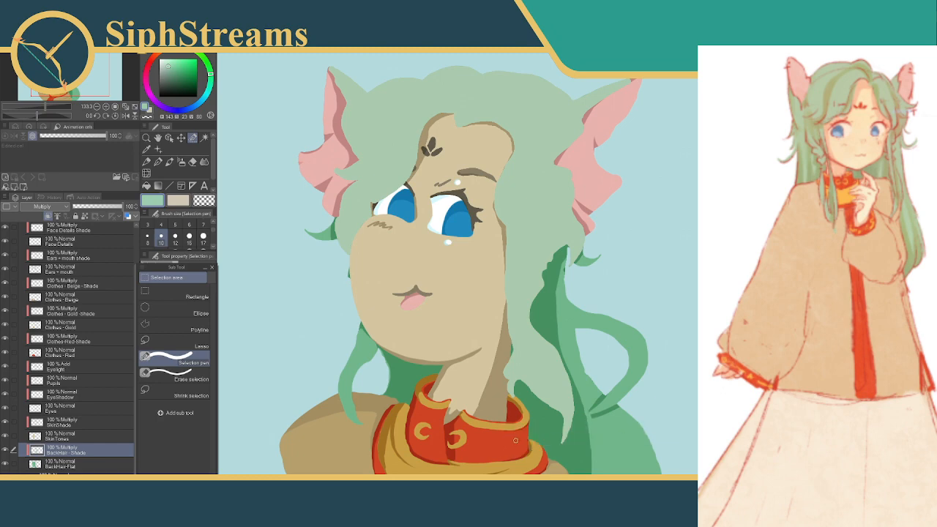
pyautogui.moveTo(590, 415); pyautogui.dragTo(645, 404)
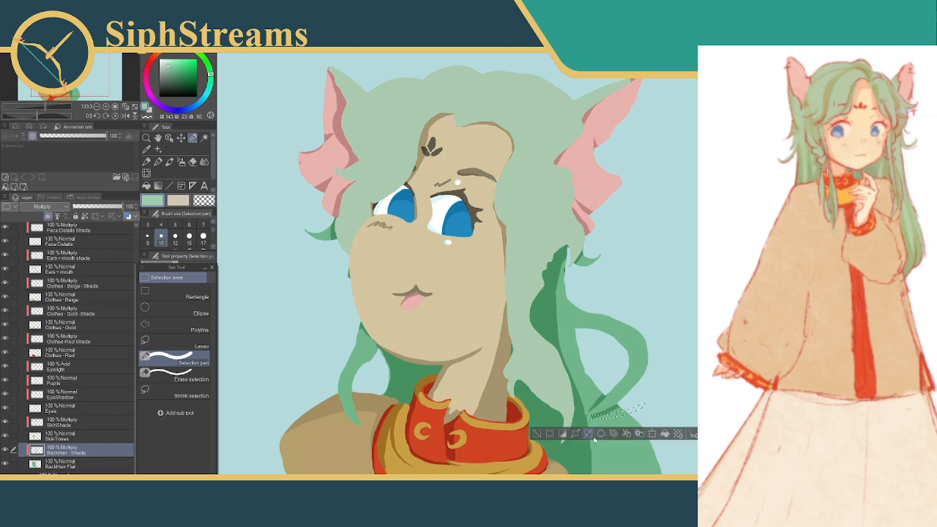
pyautogui.click(539, 435)
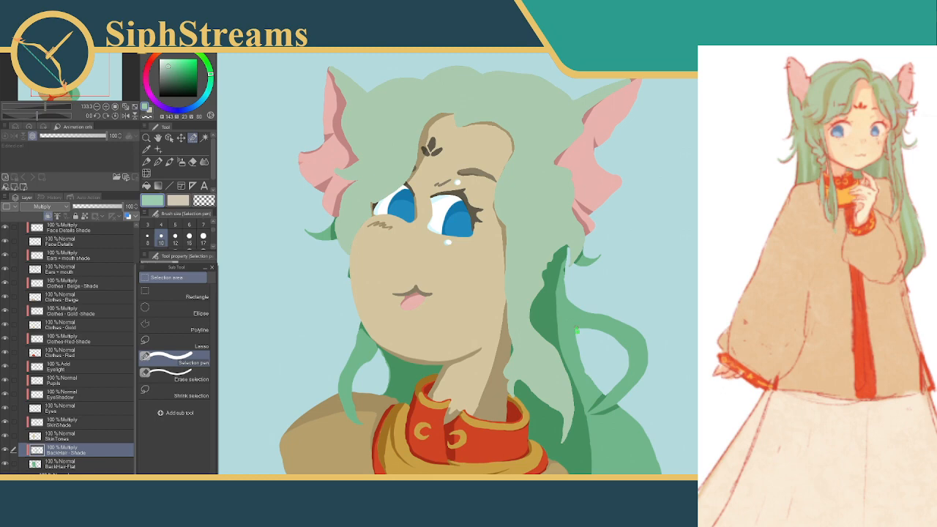
# Shade the inner edge of the looping strand from its upper root around the curve
pyautogui.moveTo(577, 330); pyautogui.dragTo(601, 336)
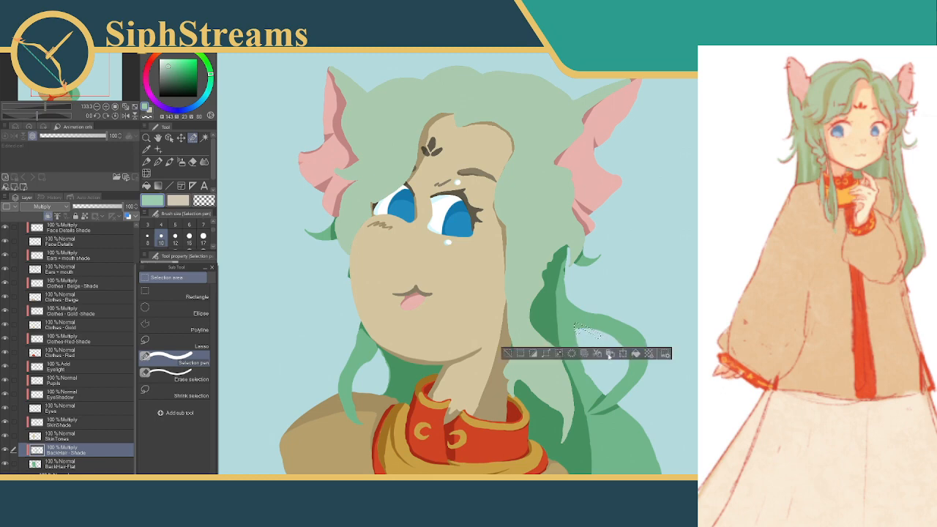
pyautogui.click(509, 354)
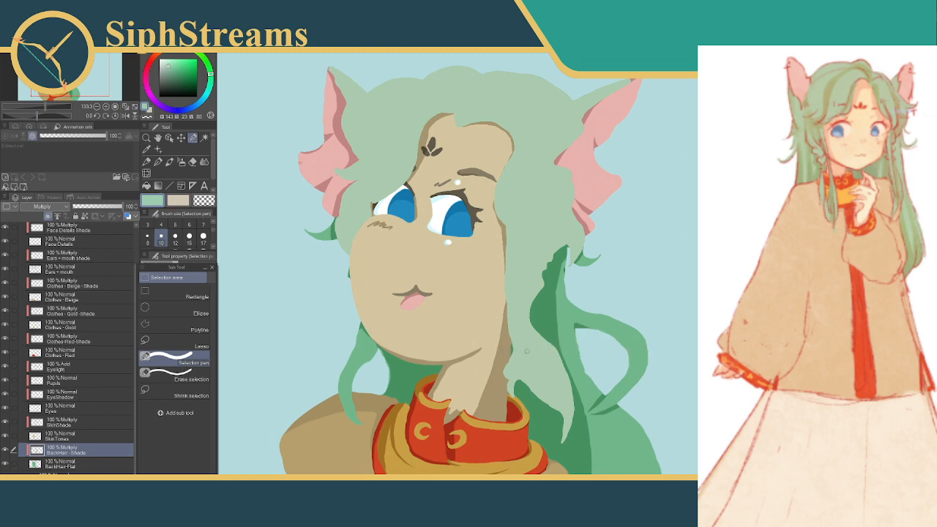
pyautogui.moveTo(574, 324)
pyautogui.mouseDown()
pyautogui.moveTo(615, 335)
pyautogui.moveTo(627, 353)
pyautogui.moveTo(623, 371)
pyautogui.mouseUp()
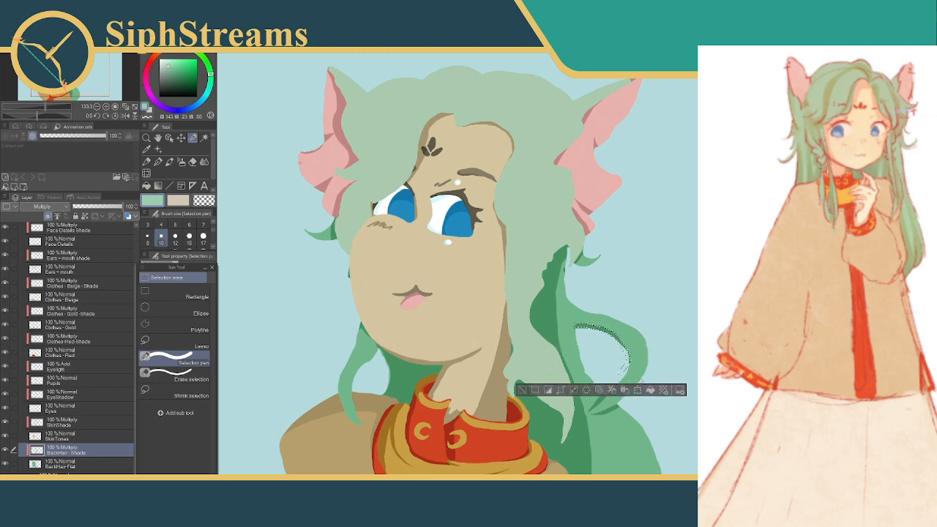
pyautogui.click(516, 389)
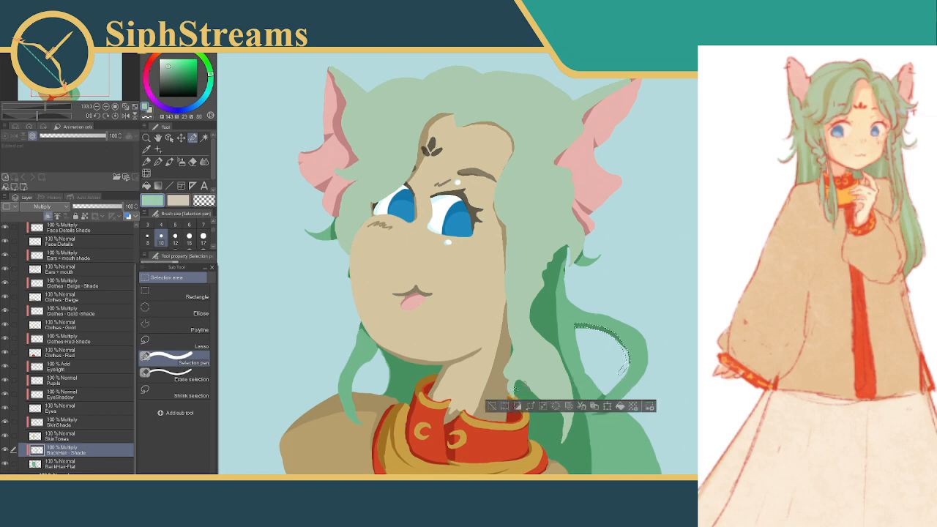
pyautogui.hotkey('ctrl', 'z')
pyautogui.click(521, 391)
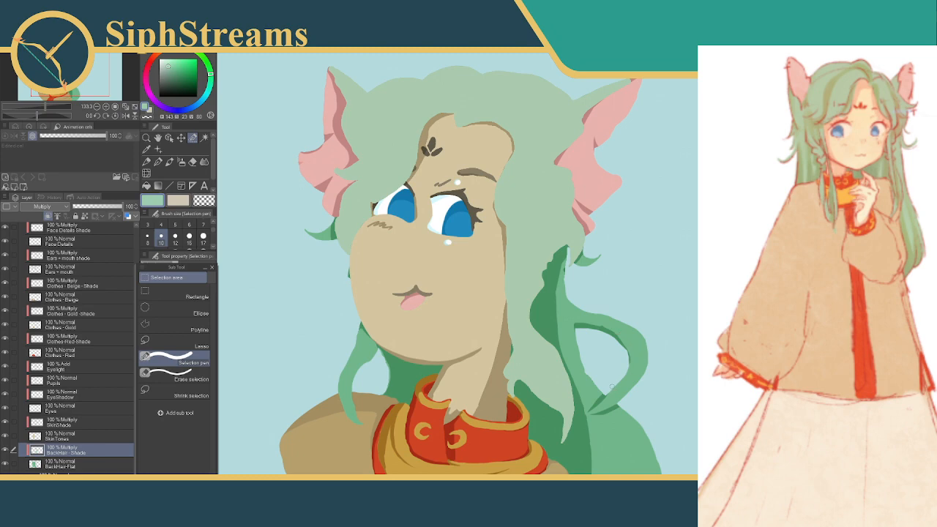
# Clear the crease shade at the loop's lower junction and the excess shade beside the front strand's tip
pyautogui.moveTo(590, 413)
pyautogui.mouseDown()
pyautogui.moveTo(592, 422)
pyautogui.moveTo(624, 399)
pyautogui.mouseUp()
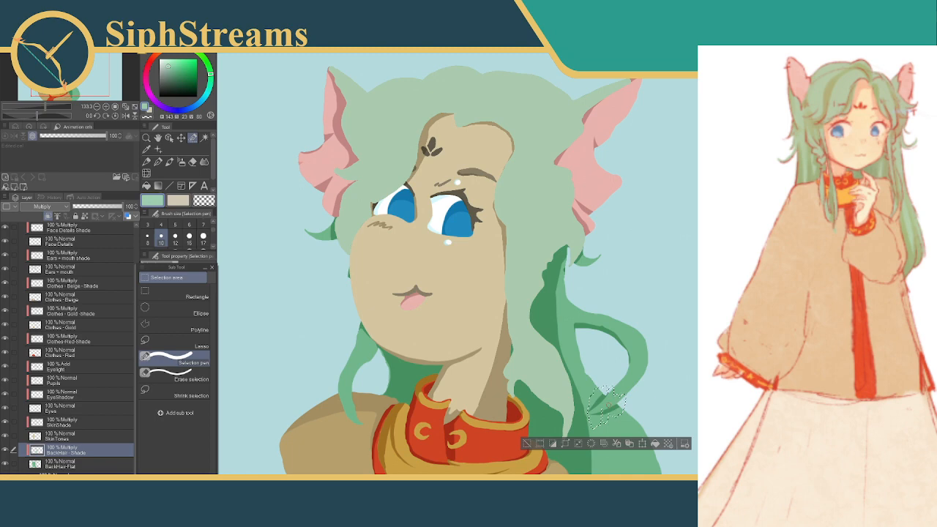
pyautogui.click(528, 443)
pyautogui.moveTo(580, 398); pyautogui.dragTo(582, 427)
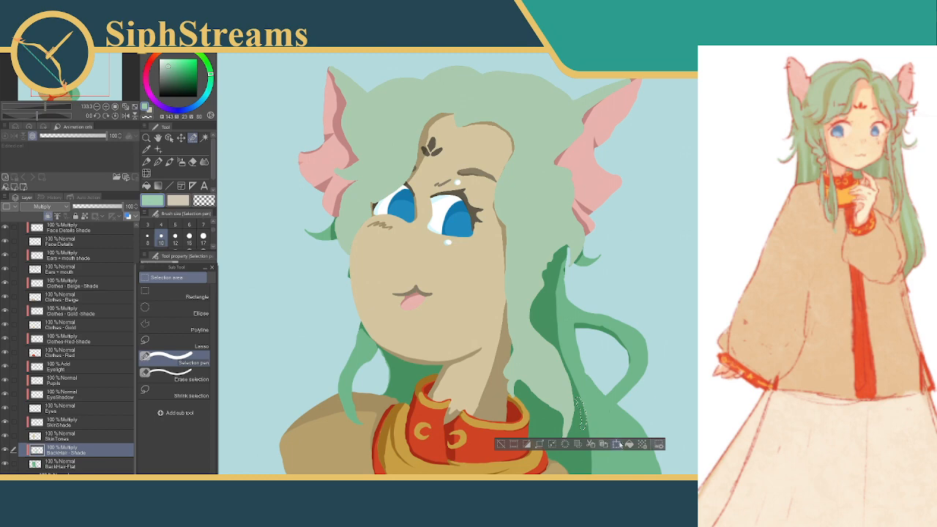
pyautogui.click(527, 444)
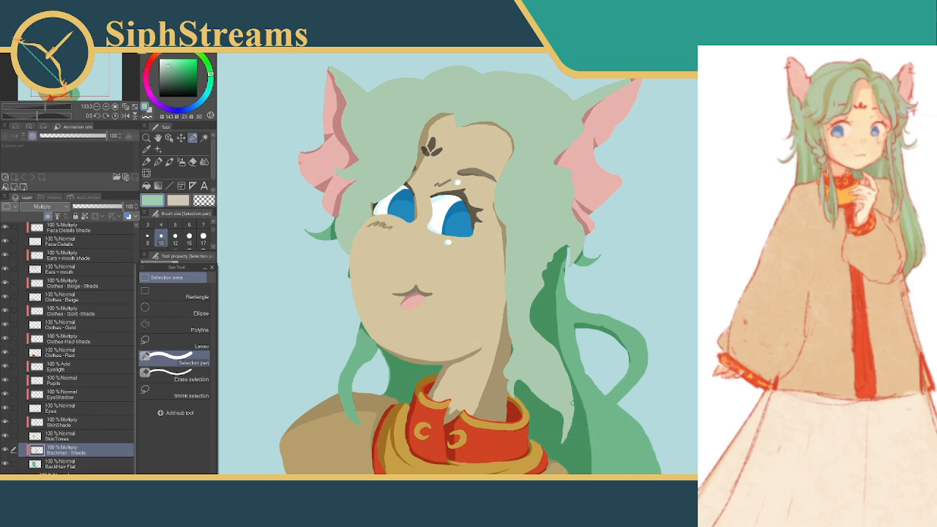
# Clear all the shade along the inner edge of the looping strand
pyautogui.moveTo(573, 320); pyautogui.dragTo(626, 332)
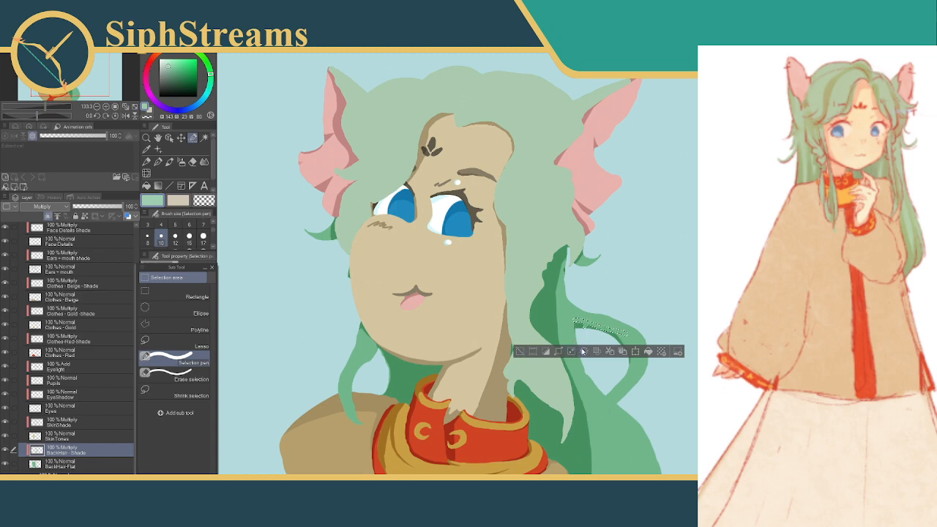
pyautogui.moveTo(576, 320)
pyautogui.mouseDown()
pyautogui.moveTo(618, 333)
pyautogui.moveTo(623, 364)
pyautogui.mouseUp()
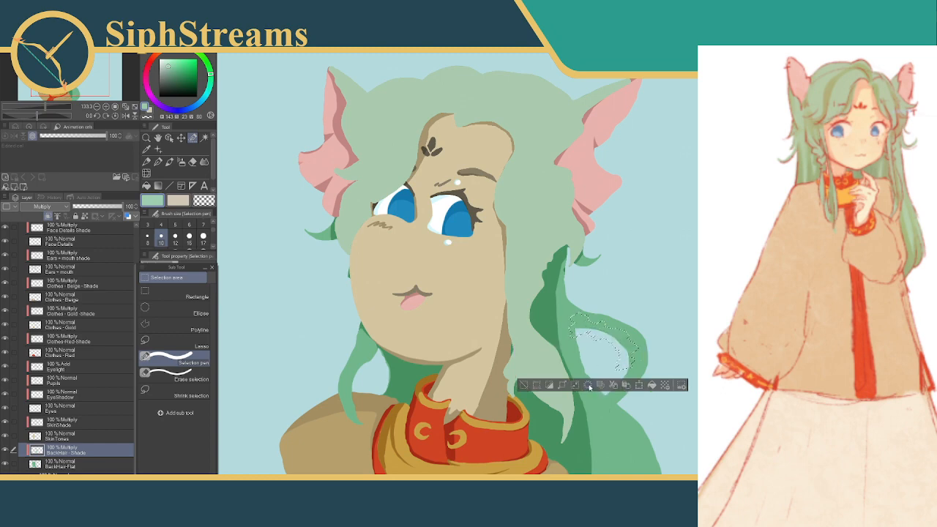
pyautogui.click(523, 385)
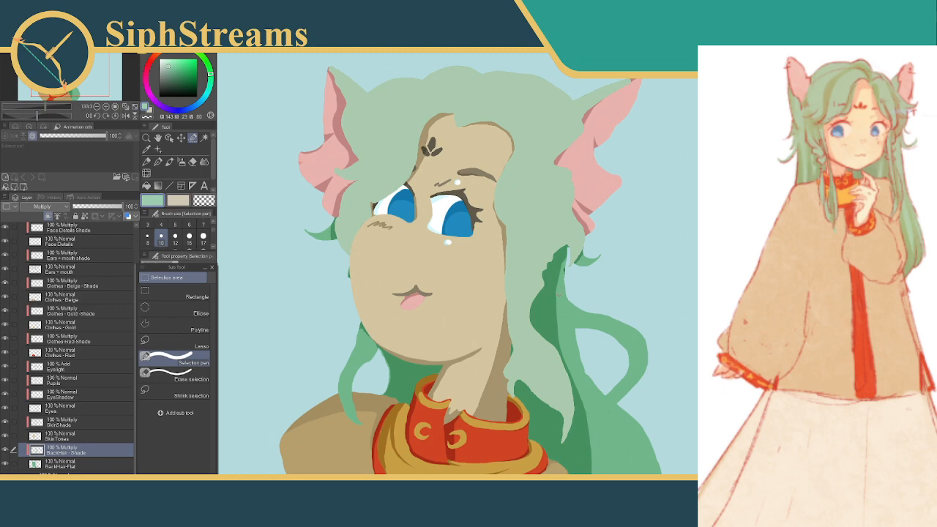
# Shade the looping strand along its outer edge, from the upper root around the curve to the lower junction
pyautogui.moveTo(568, 293); pyautogui.dragTo(568, 297)
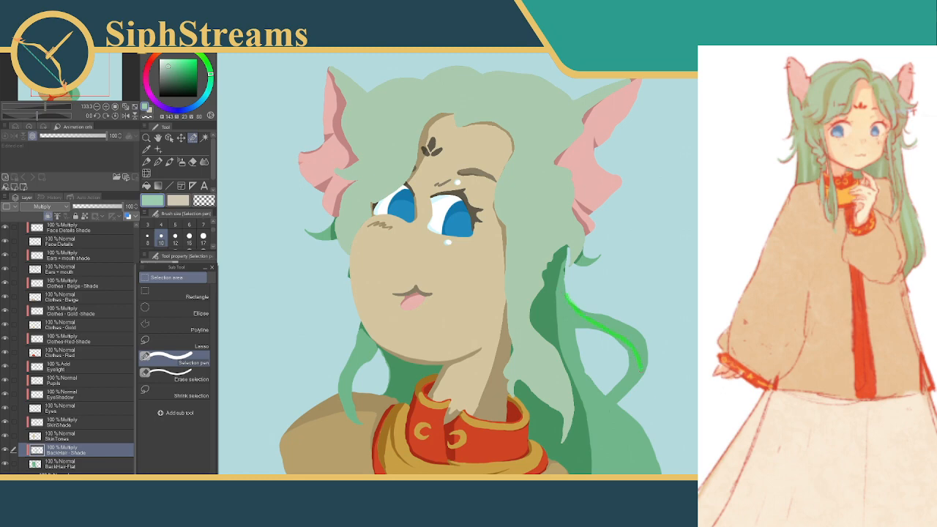
pyautogui.moveTo(639, 382); pyautogui.dragTo(650, 358)
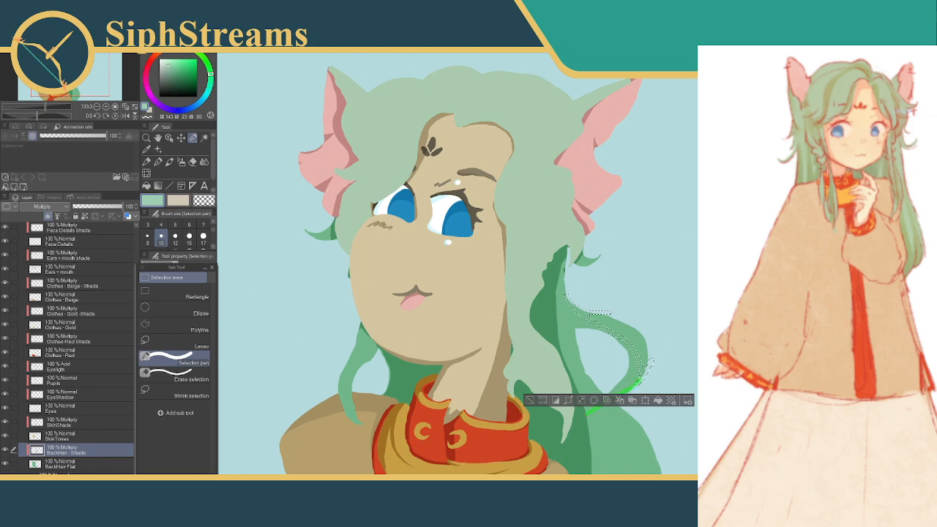
pyautogui.moveTo(587, 414); pyautogui.dragTo(582, 418)
pyautogui.click(530, 433)
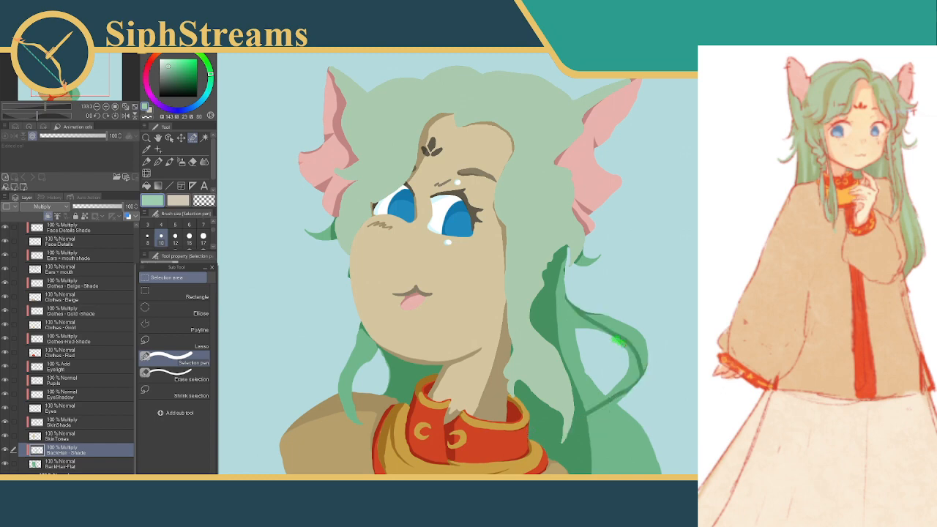
# Fill in shade on the inner side of the looping strand's lower curve, down toward the junction
pyautogui.moveTo(616, 339)
pyautogui.mouseDown()
pyautogui.moveTo(626, 368)
pyautogui.moveTo(610, 393)
pyautogui.mouseUp()
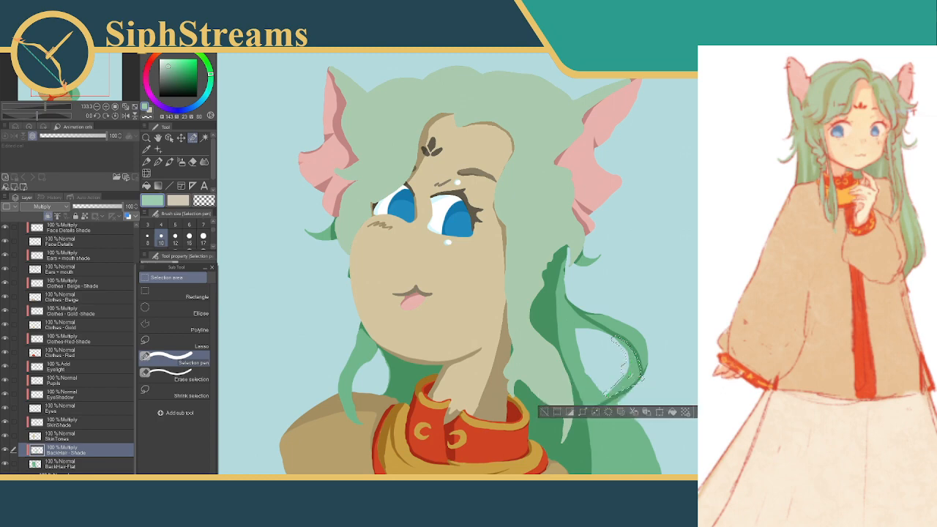
pyautogui.click(673, 413)
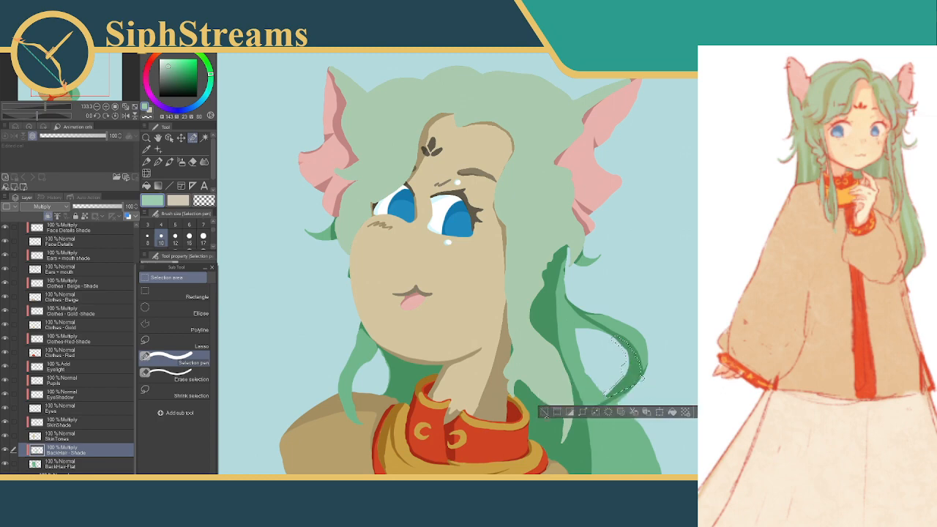
pyautogui.click(545, 411)
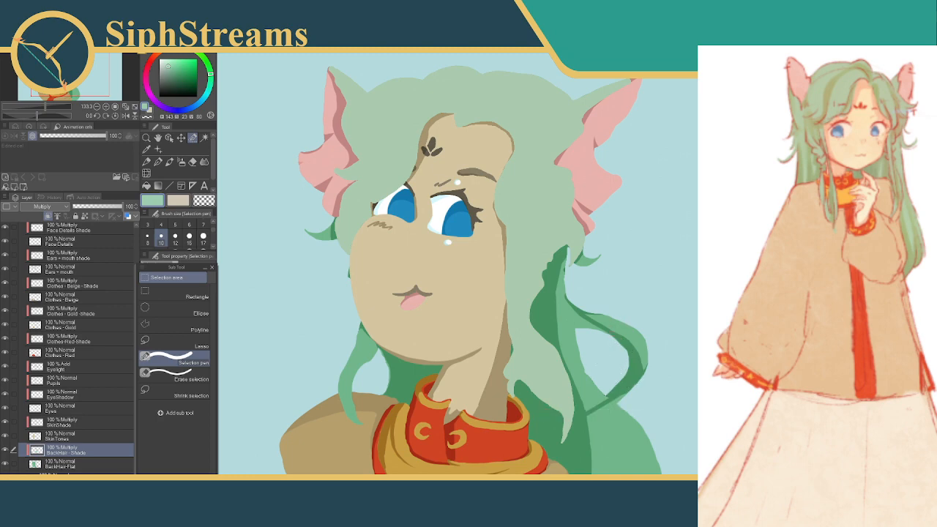
# Shade the upper part of the looping strand from its root along the inner edge
pyautogui.moveTo(569, 295)
pyautogui.mouseDown()
pyautogui.moveTo(576, 336)
pyautogui.moveTo(590, 335)
pyautogui.moveTo(576, 318)
pyautogui.moveTo(613, 339)
pyautogui.mouseUp()
pyautogui.click(639, 359)
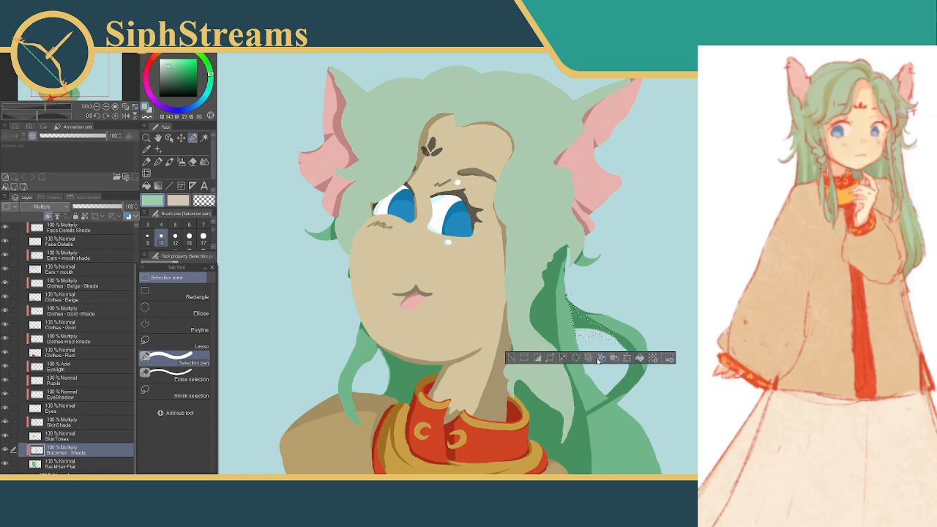
pyautogui.click(511, 359)
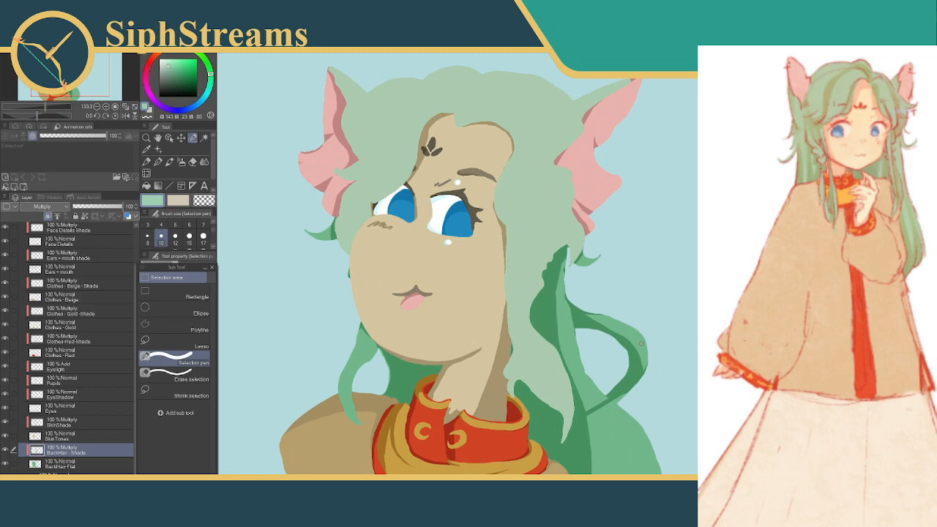
# Refine the shade at the looping strand's lower end, where its curve meets the back hair
pyautogui.click(638, 387)
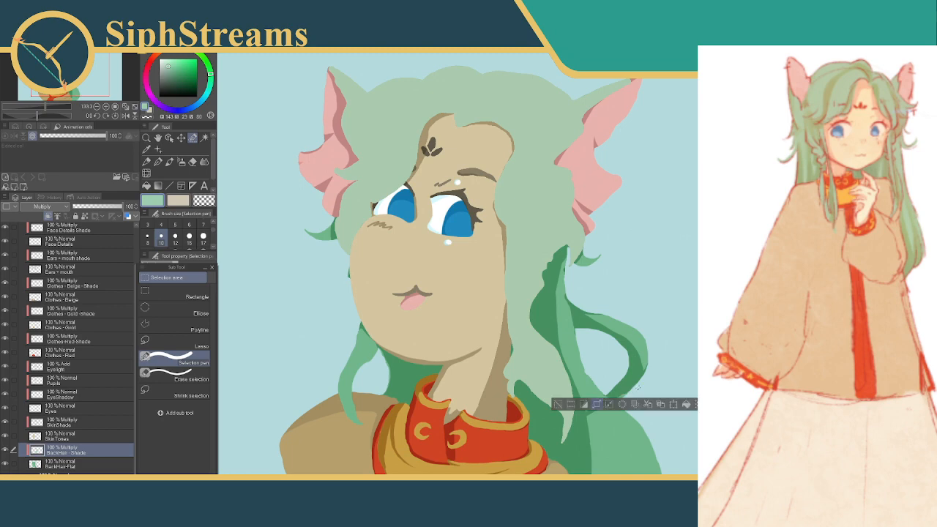
pyautogui.click(559, 404)
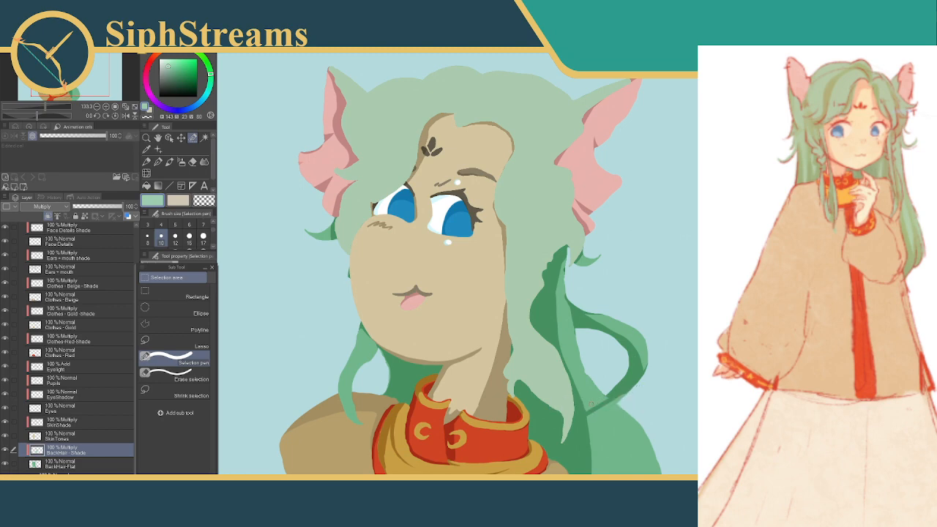
pyautogui.moveTo(611, 396); pyautogui.dragTo(587, 415)
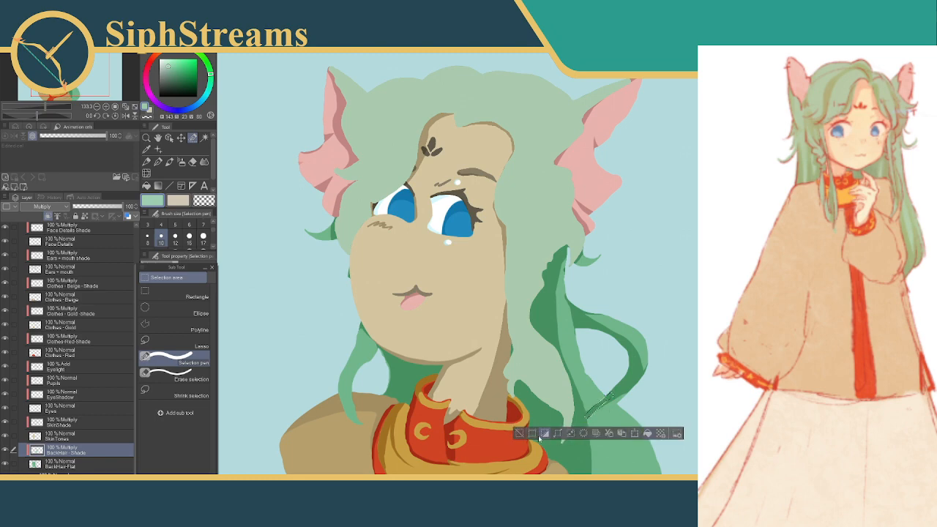
pyautogui.click(647, 433)
pyautogui.moveTo(628, 395)
pyautogui.mouseDown()
pyautogui.moveTo(589, 411)
pyautogui.moveTo(649, 398)
pyautogui.mouseUp()
pyautogui.click(538, 428)
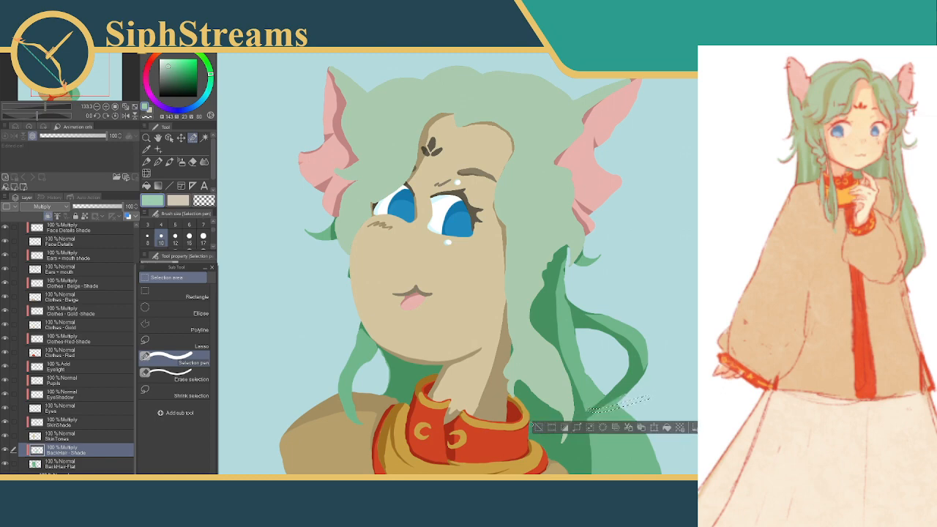
pyautogui.click(539, 428)
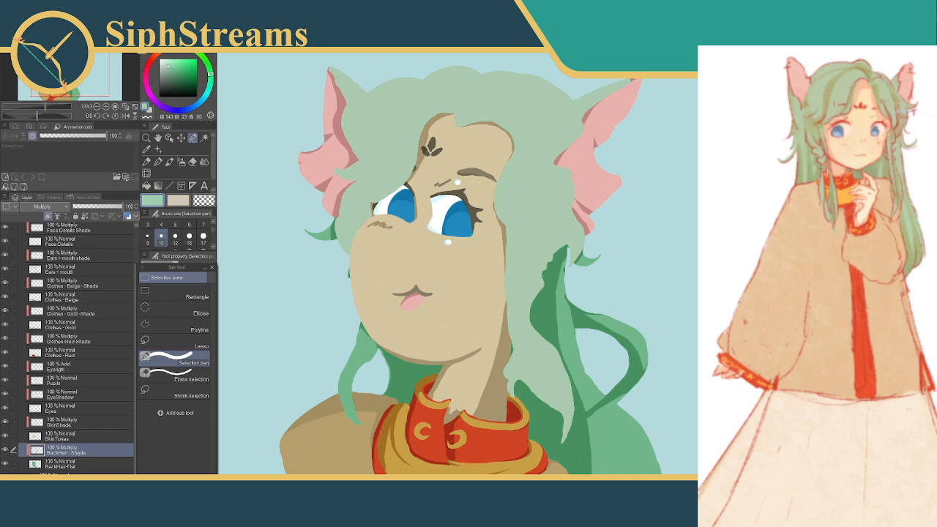
# Touch up the shade near the looping strand's root, beside the front lock
pyautogui.moveTo(603, 317); pyautogui.dragTo(585, 245)
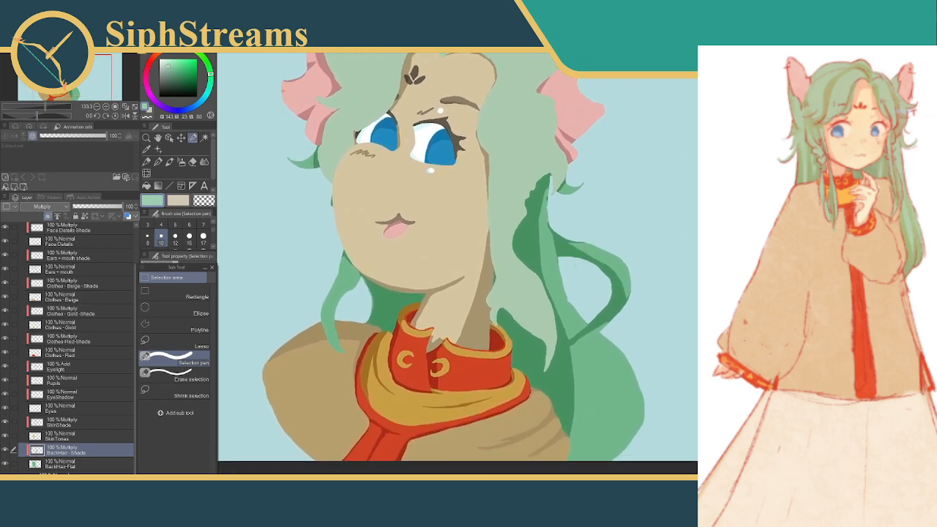
pyautogui.moveTo(612, 309); pyautogui.dragTo(697, 358)
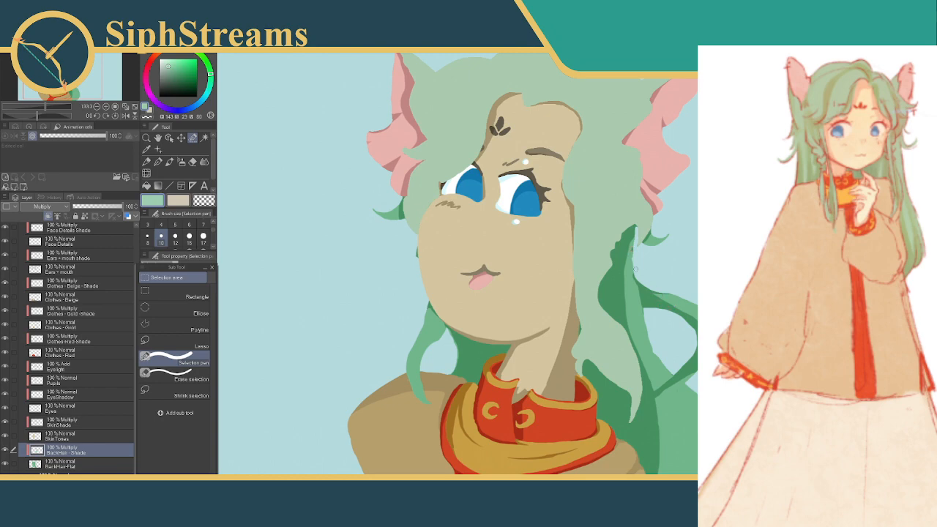
pyautogui.moveTo(634, 275); pyautogui.dragTo(634, 293)
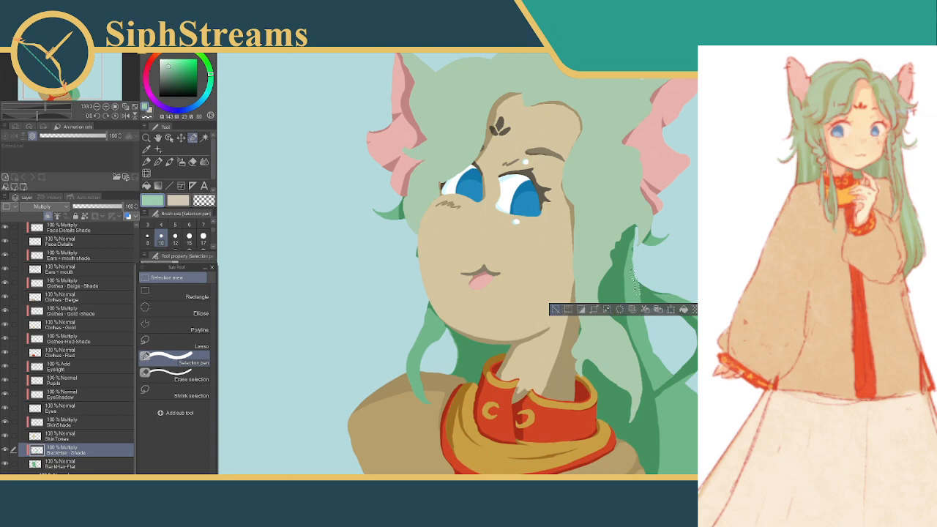
pyautogui.click(555, 309)
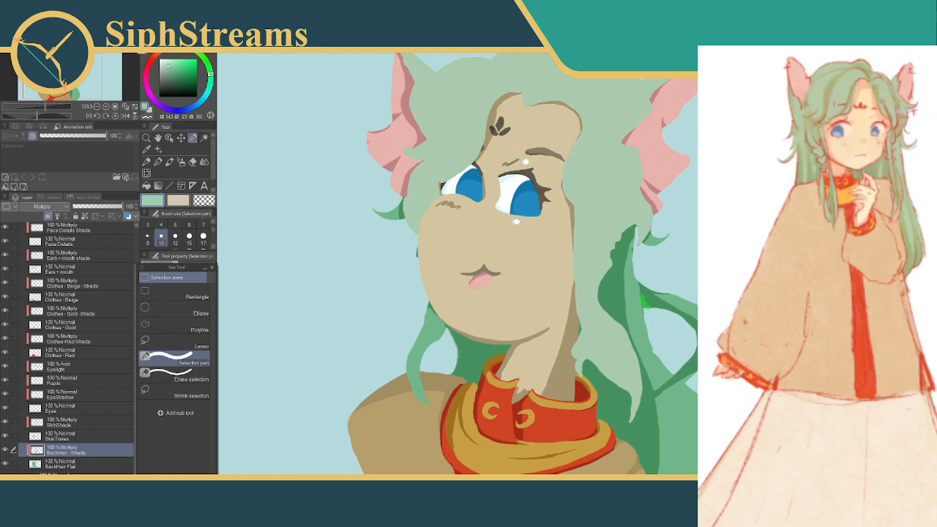
# Shade the back strand behind the front lock from its root downward, using a larger selection brush for the inner area
pyautogui.moveTo(643, 301)
pyautogui.mouseDown()
pyautogui.moveTo(619, 308)
pyautogui.moveTo(623, 270)
pyautogui.moveTo(652, 285)
pyautogui.mouseUp()
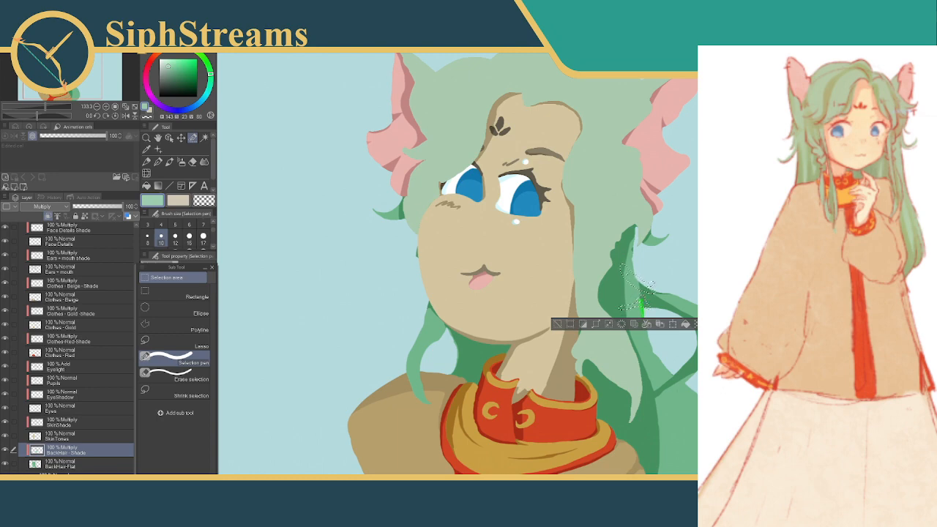
pyautogui.moveTo(648, 350); pyautogui.dragTo(644, 372)
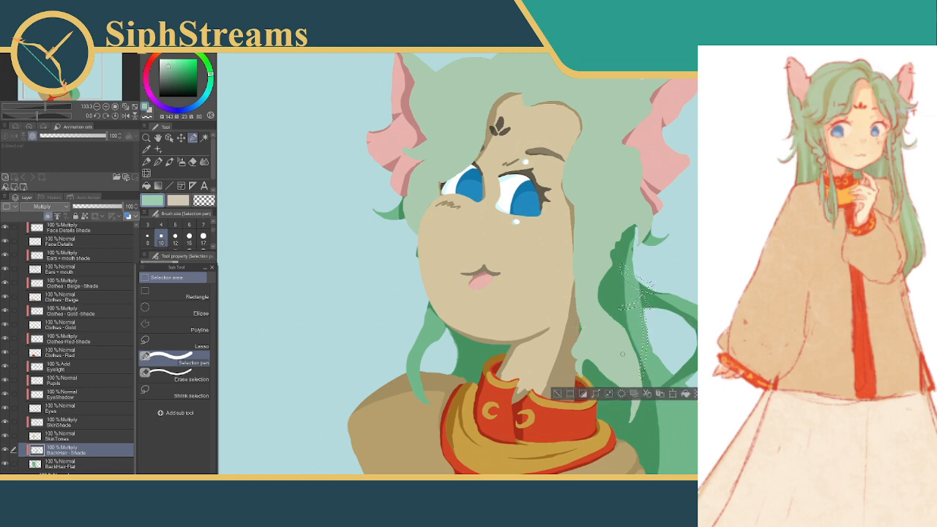
pyautogui.moveTo(213, 230); pyautogui.dragTo(213, 235)
pyautogui.click(175, 242)
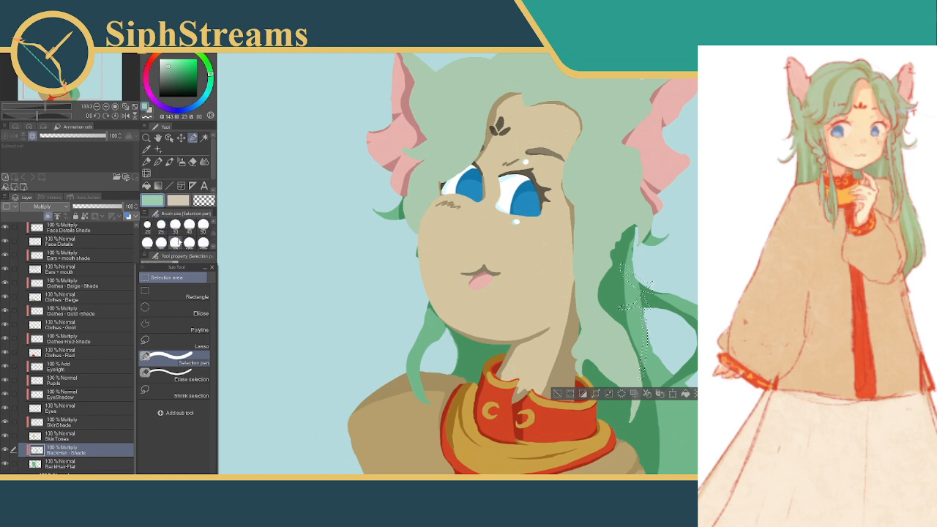
pyautogui.moveTo(626, 284); pyautogui.dragTo(621, 295)
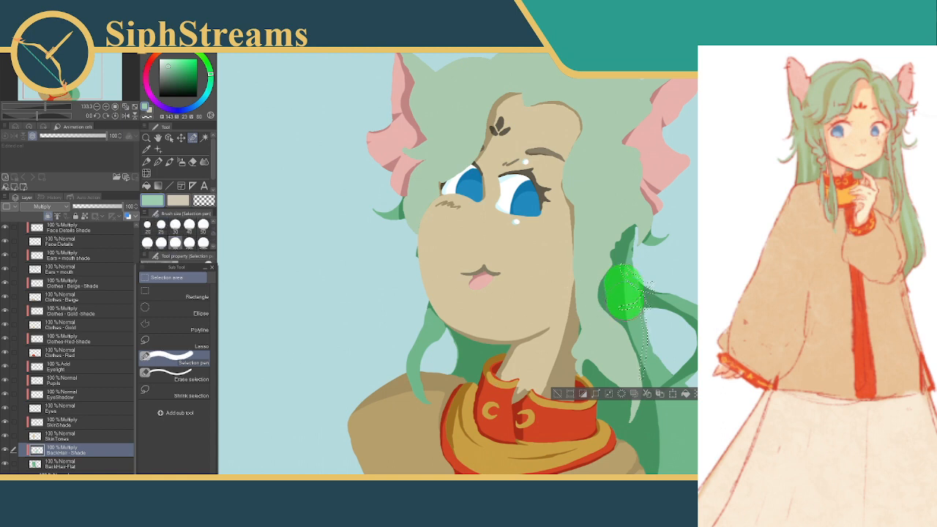
pyautogui.moveTo(626, 343); pyautogui.dragTo(624, 351)
pyautogui.moveTo(617, 275); pyautogui.dragTo(620, 231)
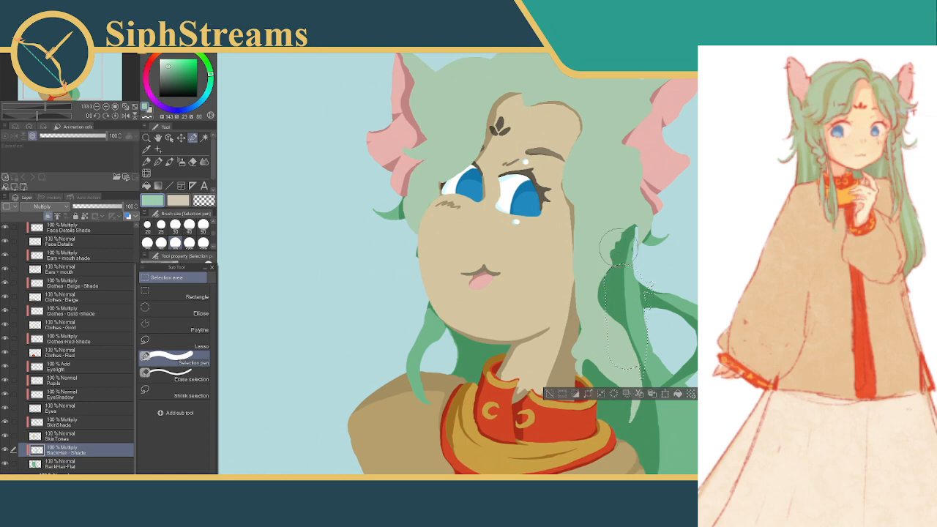
pyautogui.click(676, 393)
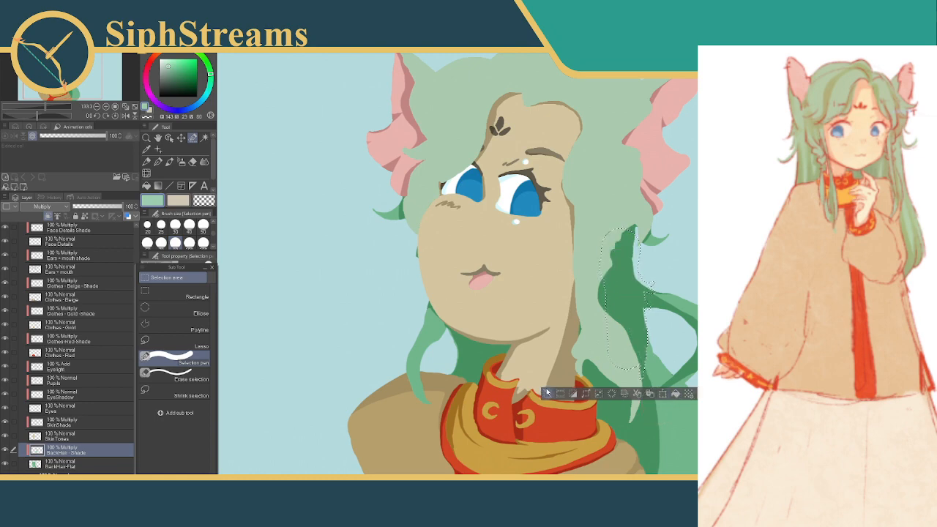
pyautogui.click(547, 394)
# Extend the solid shade down the lower part of the strand behind the front lock
pyautogui.moveTo(633, 333); pyautogui.dragTo(621, 402)
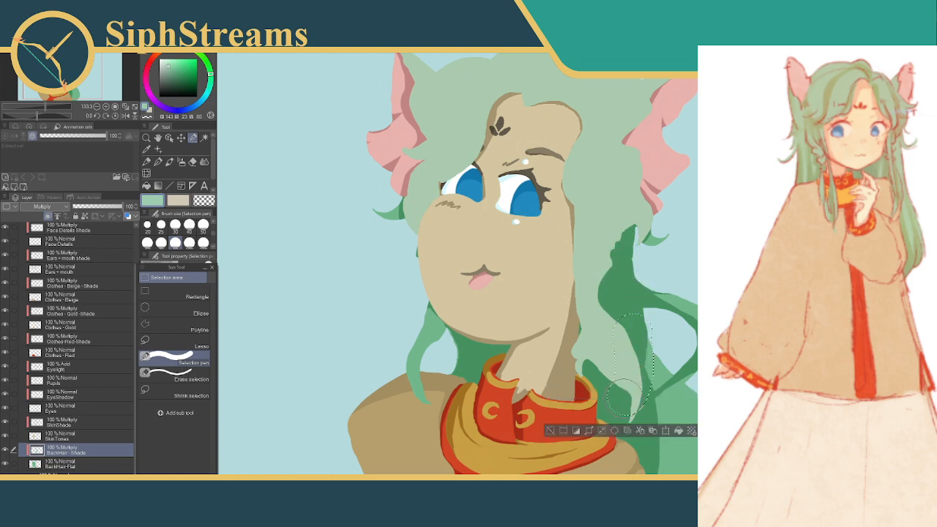
pyautogui.click(680, 432)
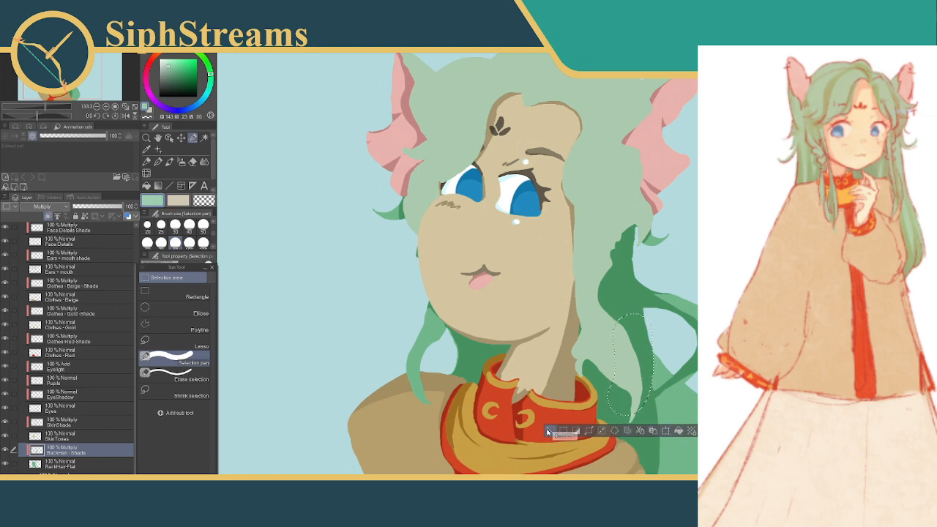
pyautogui.click(551, 431)
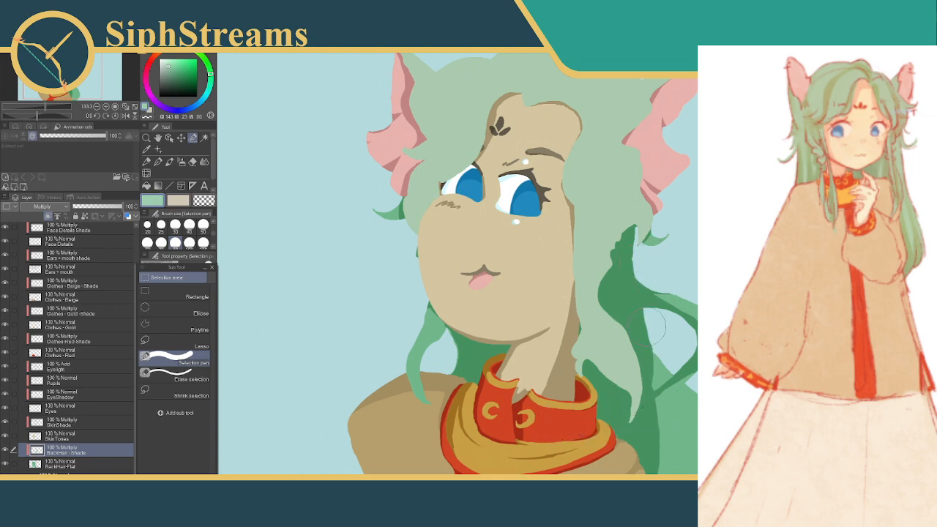
# Undo the last shade fills on the strand behind the front lock and clear the selection
pyautogui.moveTo(648, 373)
pyautogui.mouseDown()
pyautogui.moveTo(653, 306)
pyautogui.moveTo(667, 310)
pyautogui.moveTo(665, 357)
pyautogui.mouseUp()
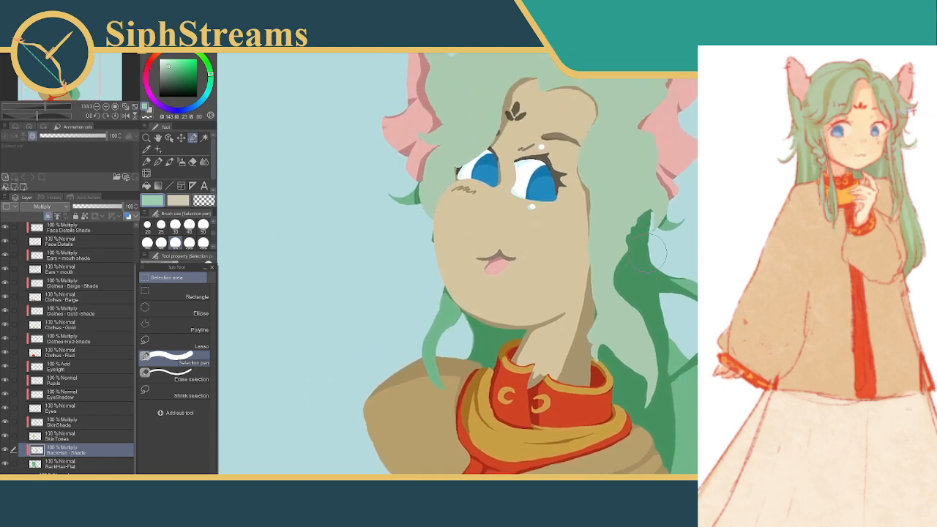
pyautogui.moveTo(649, 319); pyautogui.dragTo(643, 381)
pyautogui.moveTo(644, 334)
pyautogui.mouseDown()
pyautogui.moveTo(641, 270)
pyautogui.moveTo(644, 336)
pyautogui.mouseUp()
pyautogui.press('Delete')
pyautogui.moveTo(674, 293); pyautogui.dragTo(674, 345)
pyautogui.moveTo(695, 256); pyautogui.dragTo(677, 285)
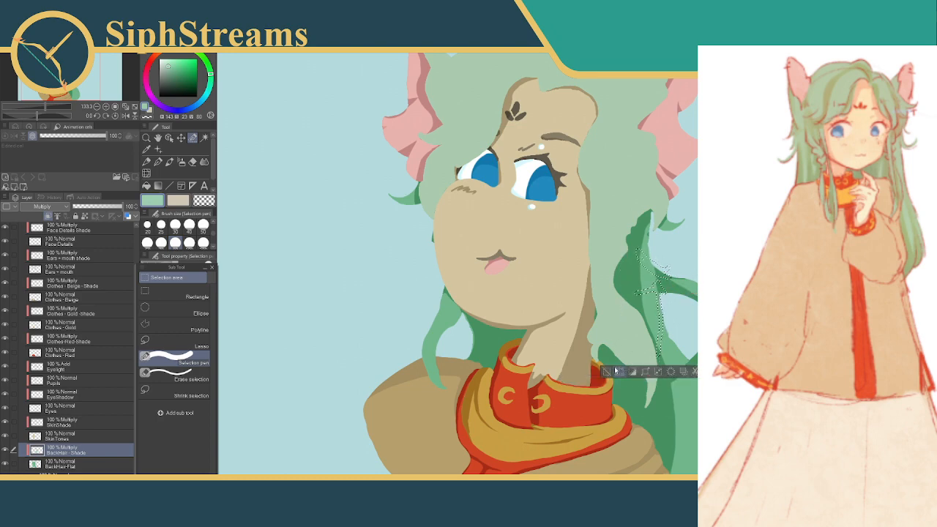
pyautogui.hotkey('ctrl', 'd')
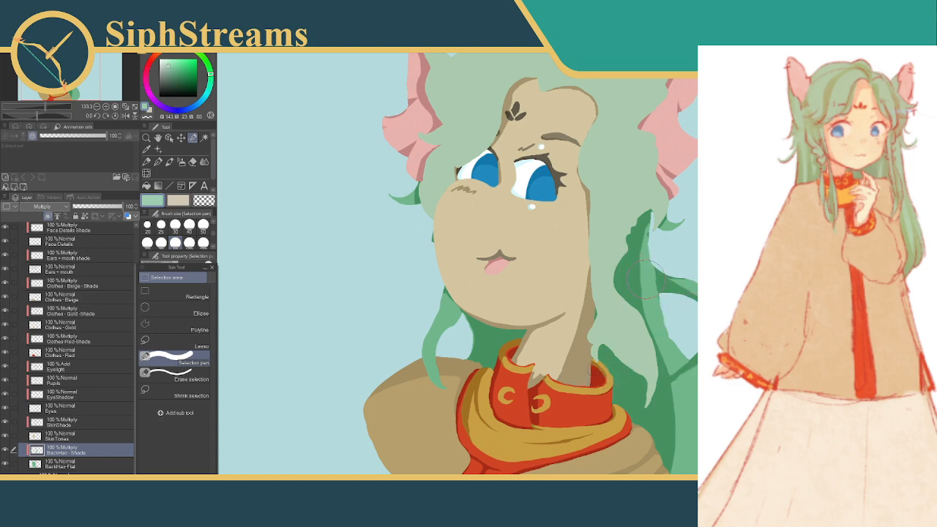
# Set the selection brush size to 20 and rework the shade edge where the looping strand leaves its root
pyautogui.click(148, 227)
pyautogui.moveTo(651, 297); pyautogui.dragTo(667, 300)
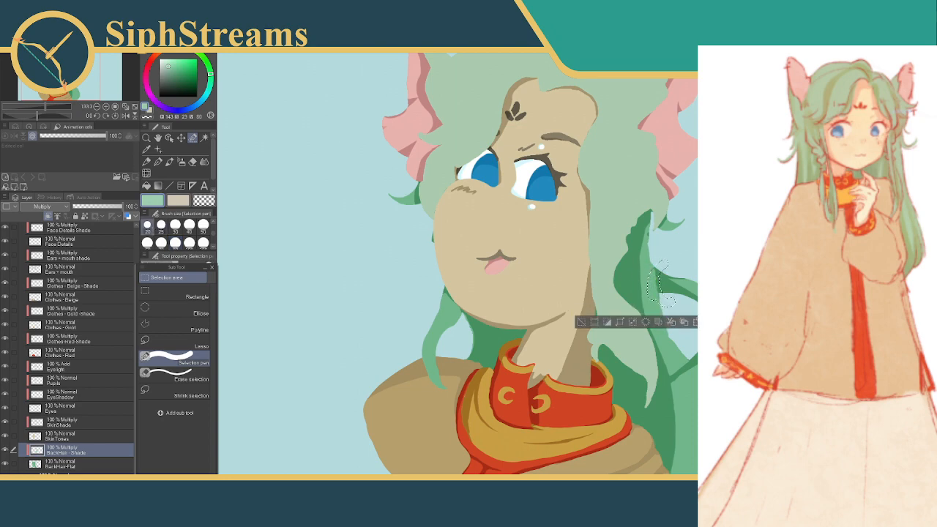
pyautogui.click(581, 323)
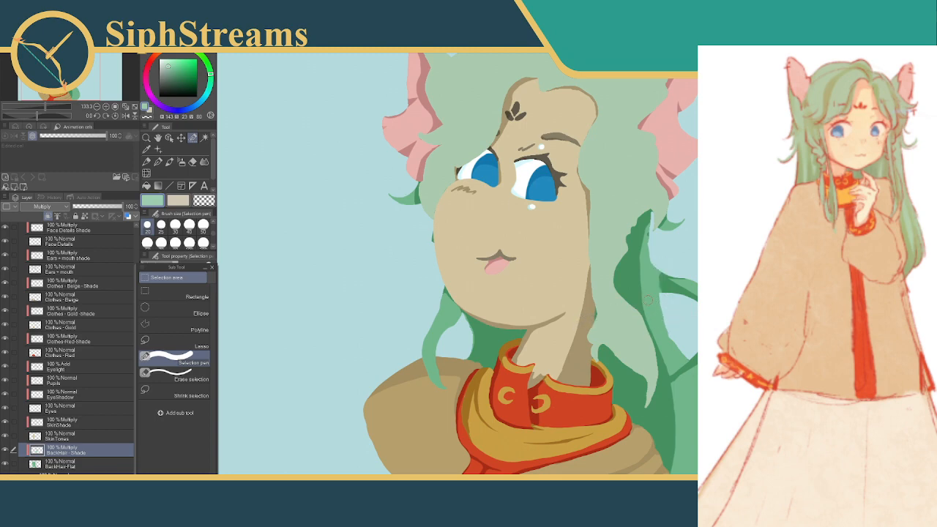
pyautogui.moveTo(663, 293)
pyautogui.mouseDown()
pyautogui.moveTo(652, 268)
pyautogui.moveTo(668, 302)
pyautogui.mouseUp()
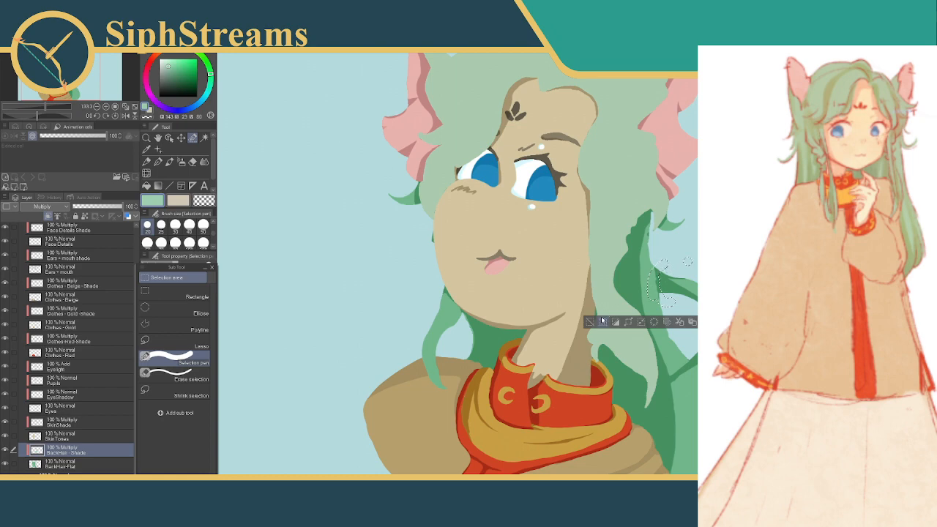
pyautogui.click(585, 323)
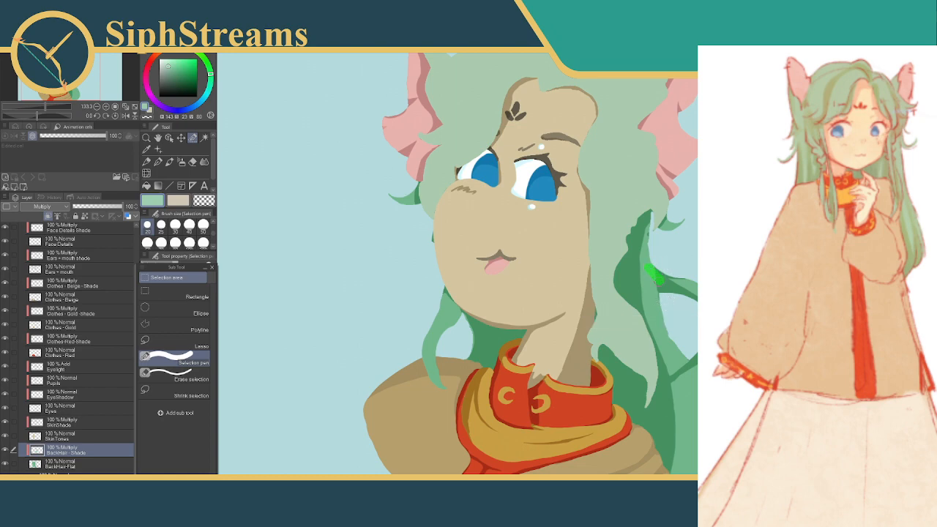
# Touch up the shade at the looping strand's root and along the start of its upper arm
pyautogui.moveTo(654, 275); pyautogui.dragTo(647, 296)
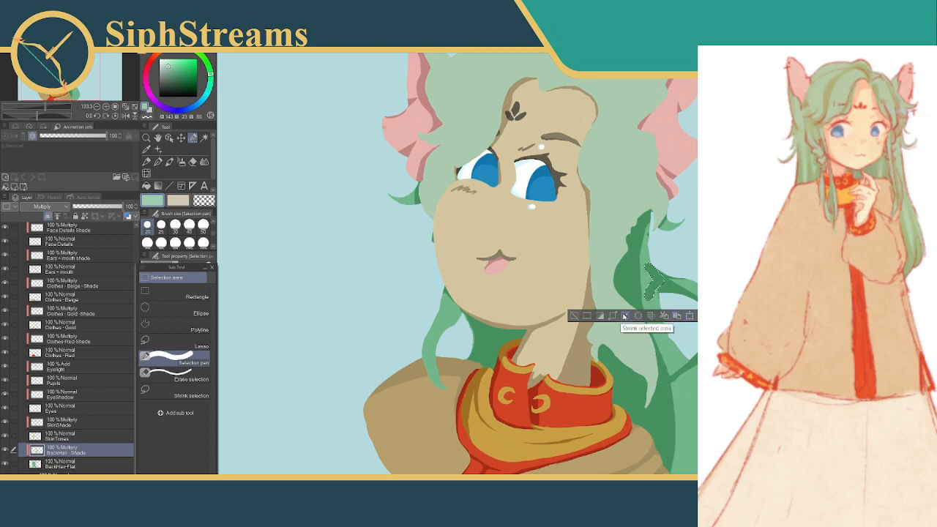
pyautogui.click(575, 316)
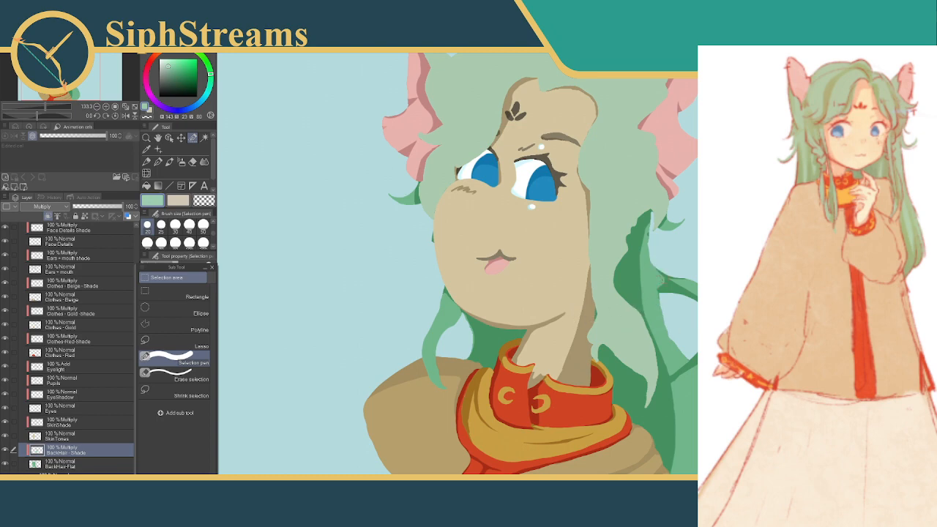
pyautogui.click(674, 276)
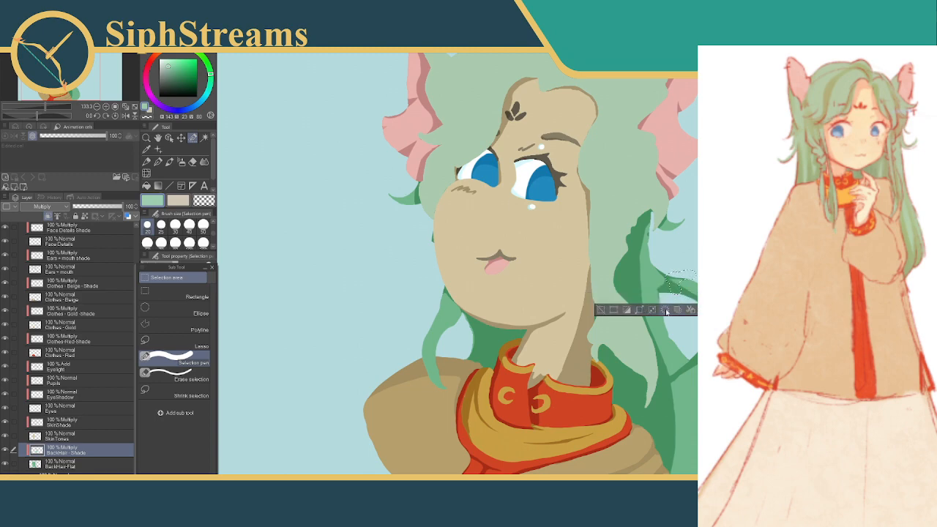
pyautogui.click(600, 310)
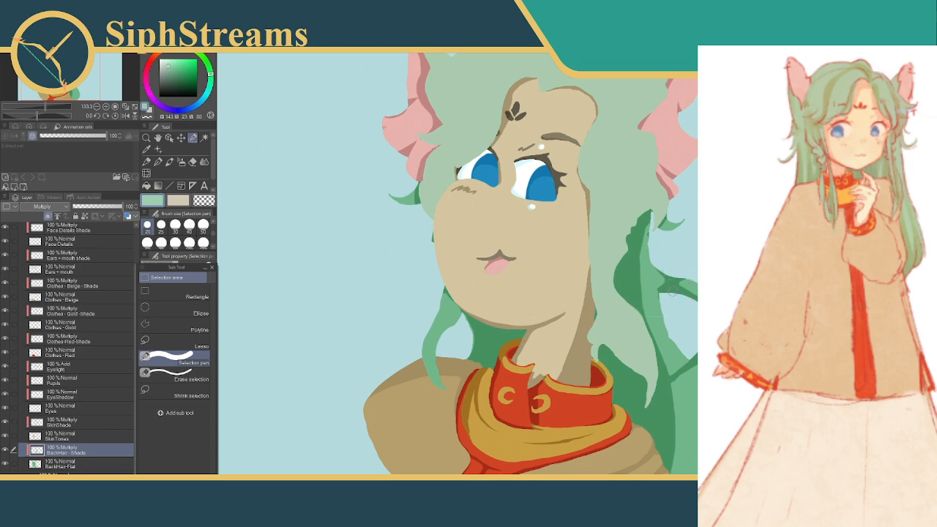
# Refine the diagonal shade edge across the base of the looping strand
pyautogui.click(657, 260)
pyautogui.moveTo(657, 261); pyautogui.dragTo(667, 301)
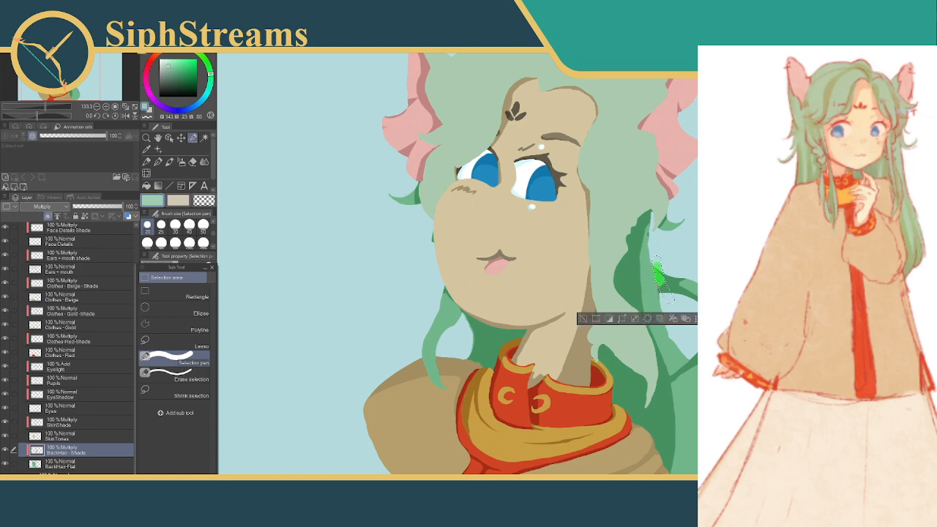
pyautogui.moveTo(658, 267); pyautogui.dragTo(668, 302)
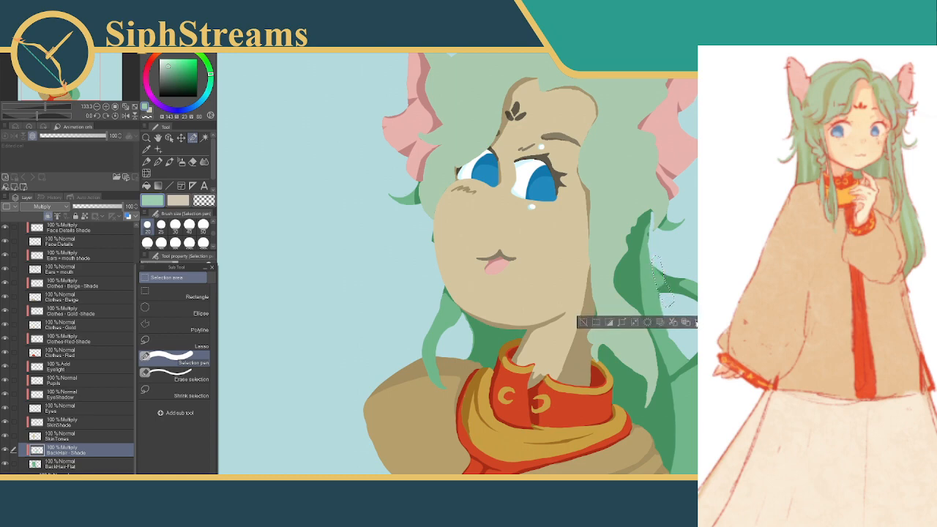
pyautogui.click(583, 322)
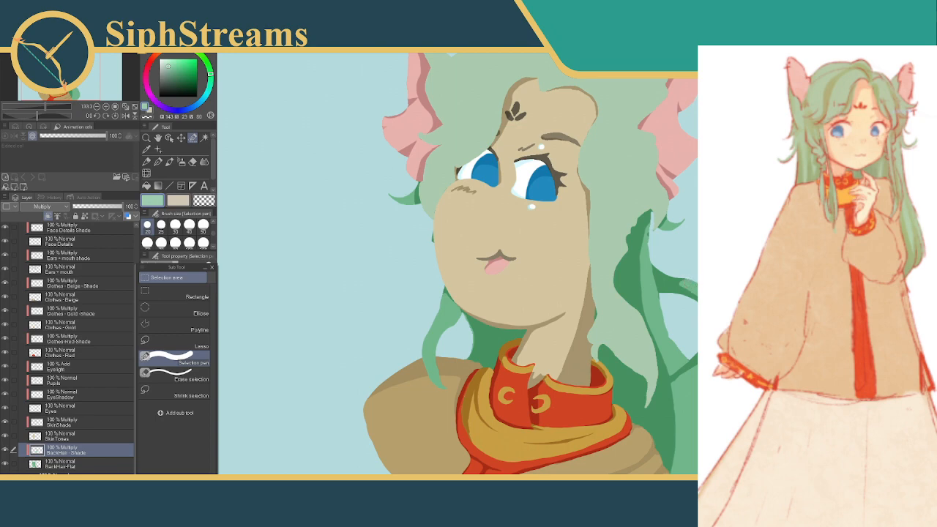
# Select the shade on the looping back hair strand's outer bend and paste it onto a separate layer
pyautogui.moveTo(721, 293); pyautogui.dragTo(716, 344)
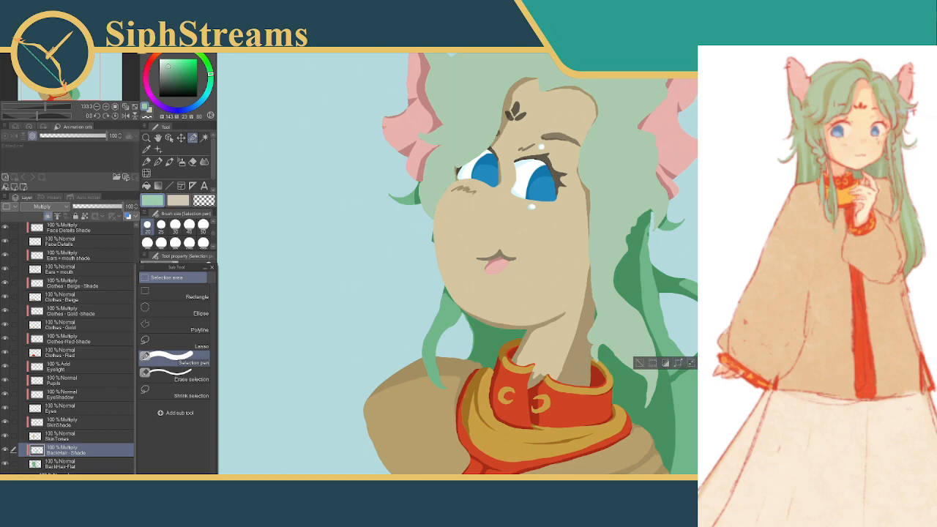
pyautogui.hotkey('ctrl', 'd')
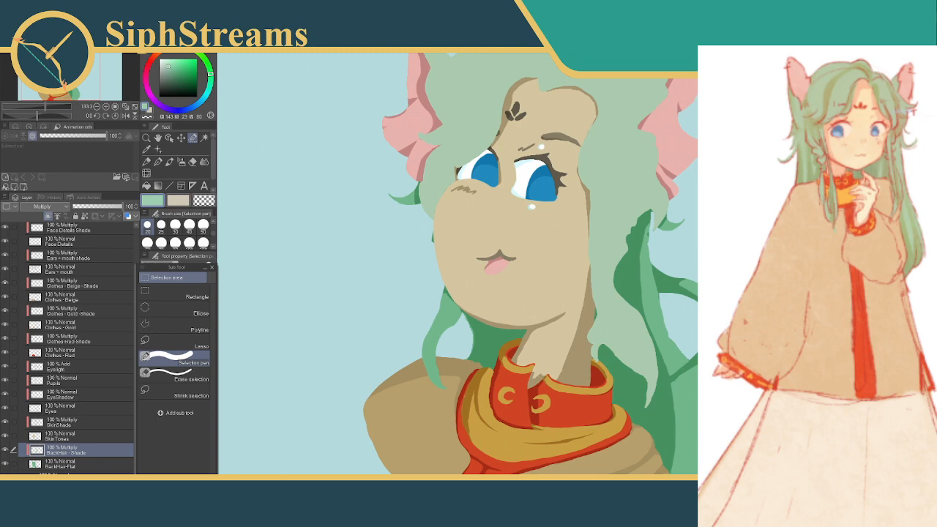
pyautogui.moveTo(725, 304); pyautogui.dragTo(721, 354)
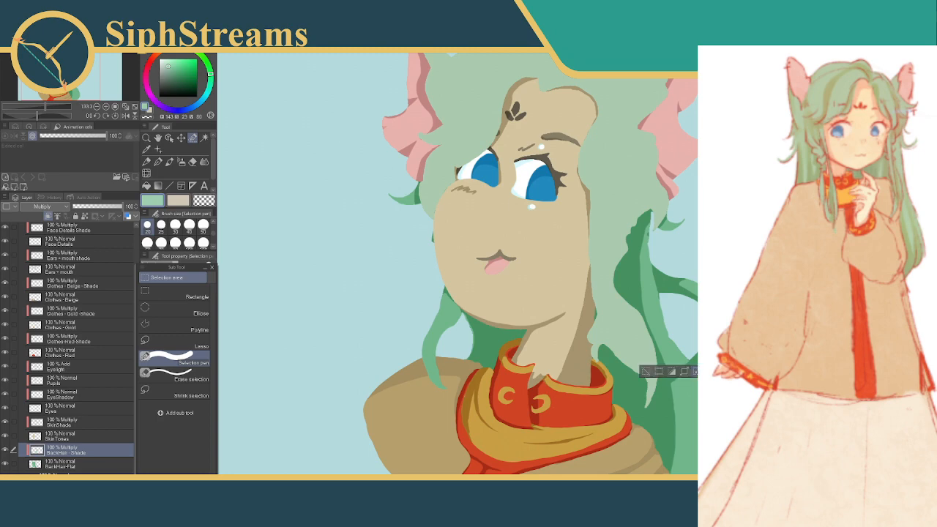
pyautogui.hotkey('ctrl', 'v')
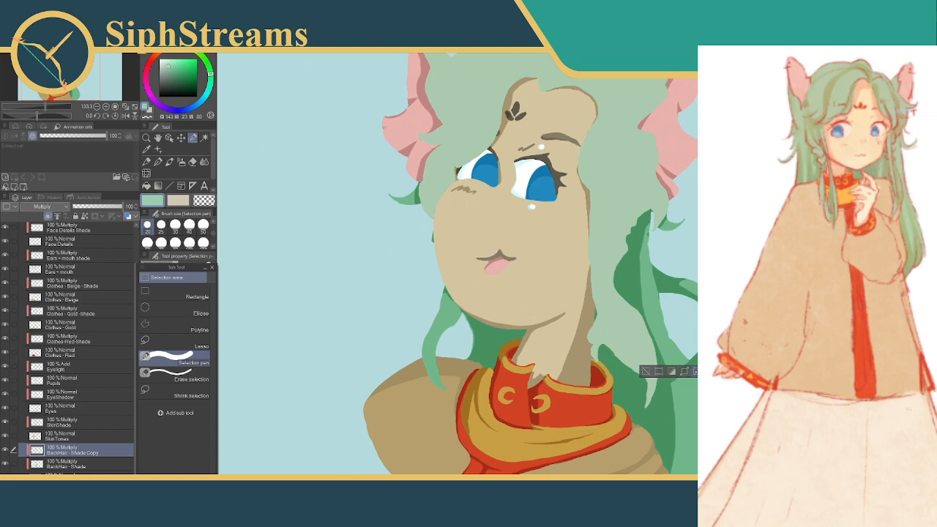
pyautogui.hotkey('ctrl', 'd')
pyautogui.hotkey('ctrl', 'z')
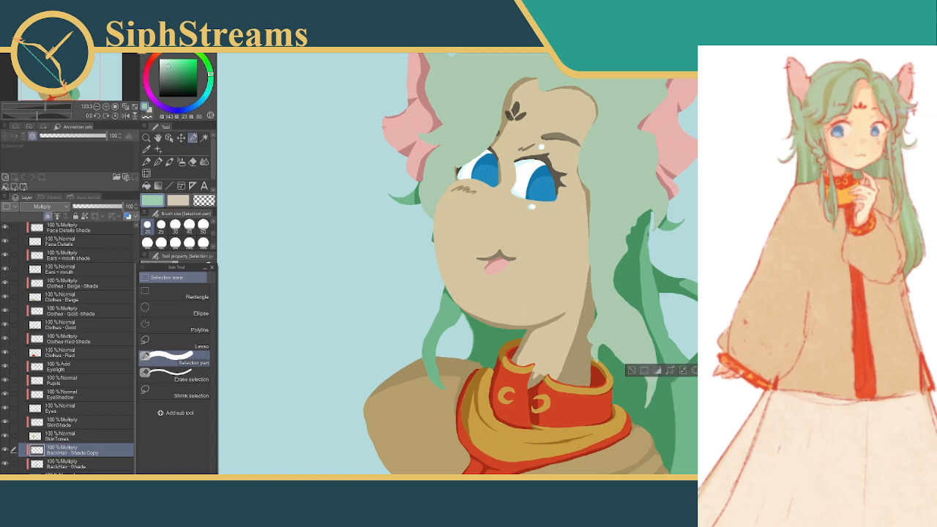
# Try clearing the selection on the BackHair - Shade Copy layer and undo the attempts
pyautogui.click(633, 370)
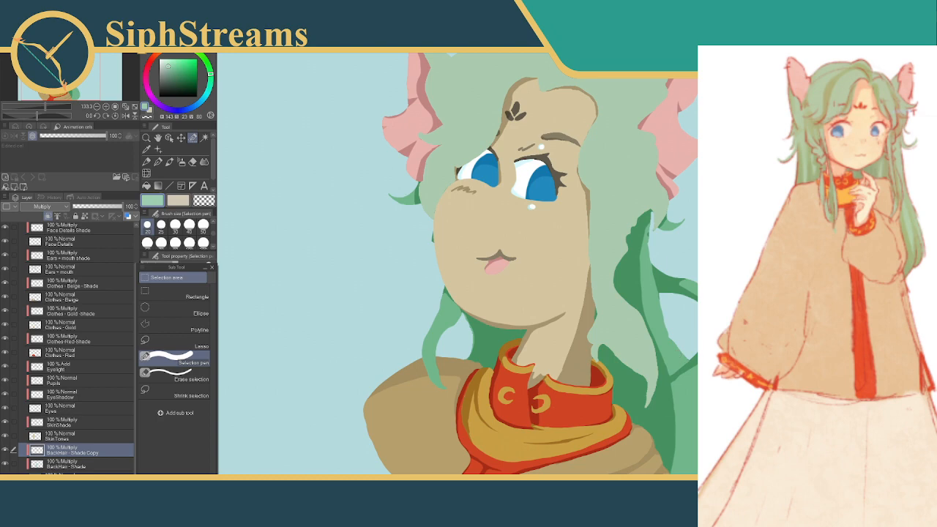
pyautogui.hotkey('ctrl', 'z')
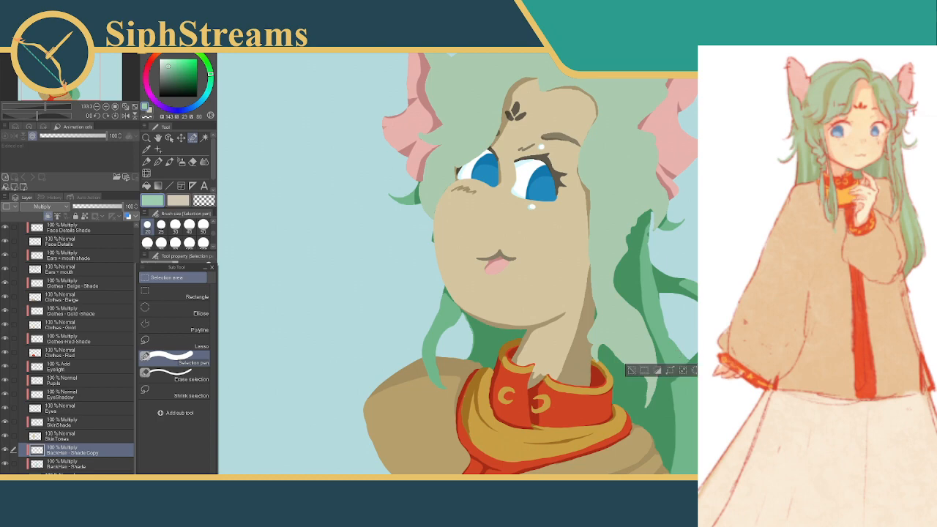
pyautogui.click(633, 370)
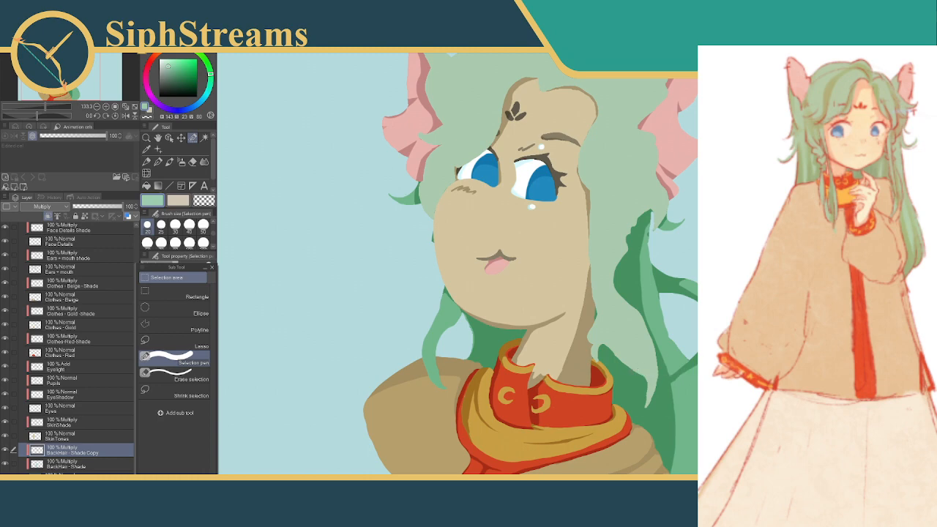
pyautogui.hotkey('ctrl', 'z')
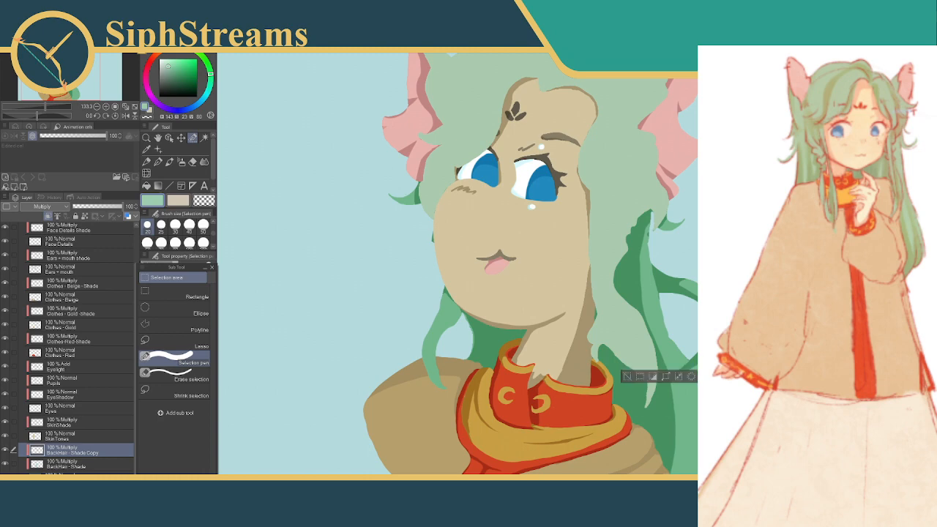
pyautogui.click(629, 377)
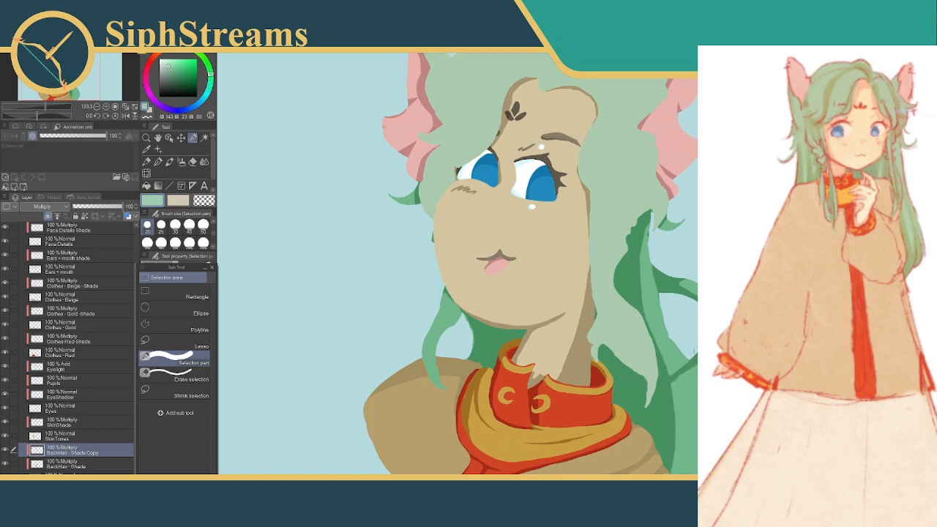
pyautogui.hotkey('ctrl', 'z')
pyautogui.click(628, 374)
pyautogui.click(591, 391)
pyautogui.hotkey('ctrl', 'z')
pyautogui.hotkey('ctrl', 'z')
pyautogui.hotkey('ctrl', 'z')
pyautogui.hotkey('ctrl', 'z')
pyautogui.hotkey('ctrl', 'z')
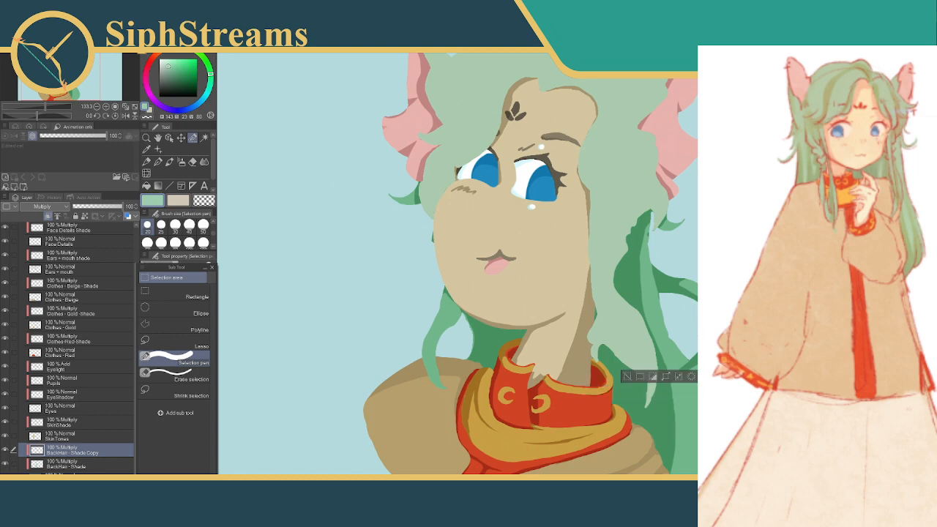
pyautogui.hotkey('ctrl', 'z')
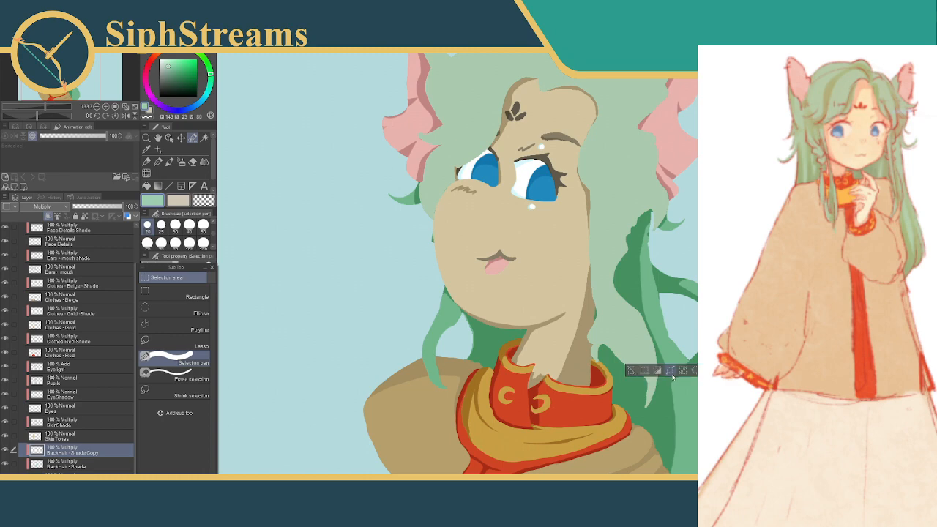
pyautogui.hotkey('ctrl', 'z')
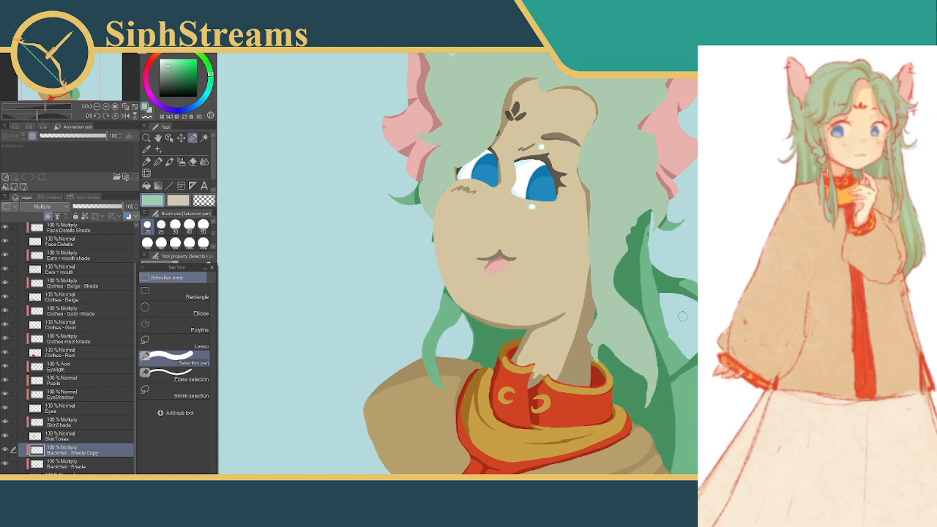
# Touch up the looping strand's lower arm with small selections on the BackHair - Shade Copy layer
pyautogui.moveTo(696, 317); pyautogui.dragTo(689, 345)
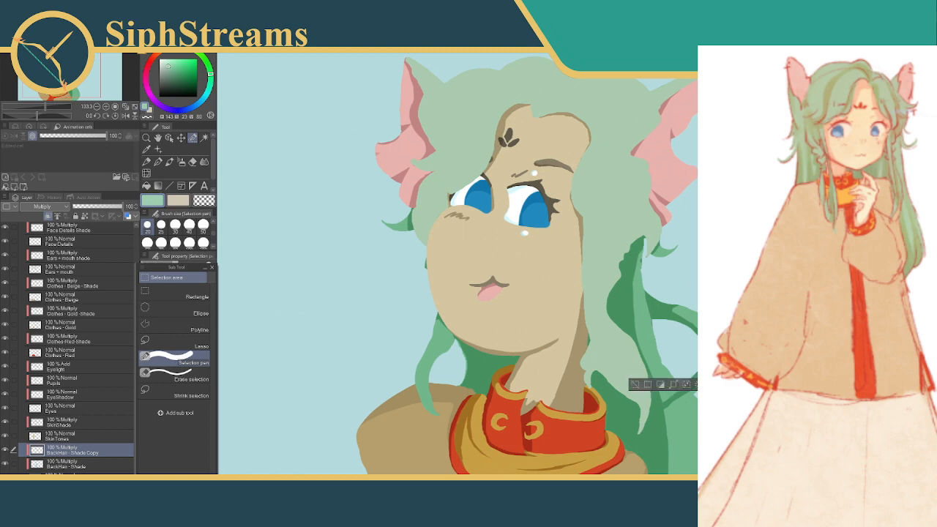
pyautogui.moveTo(696, 382); pyautogui.dragTo(697, 379)
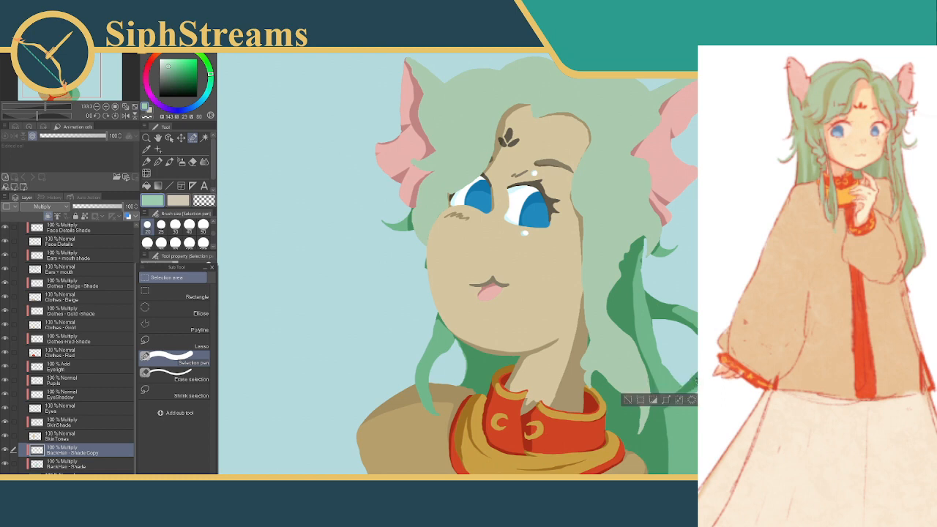
pyautogui.click(628, 401)
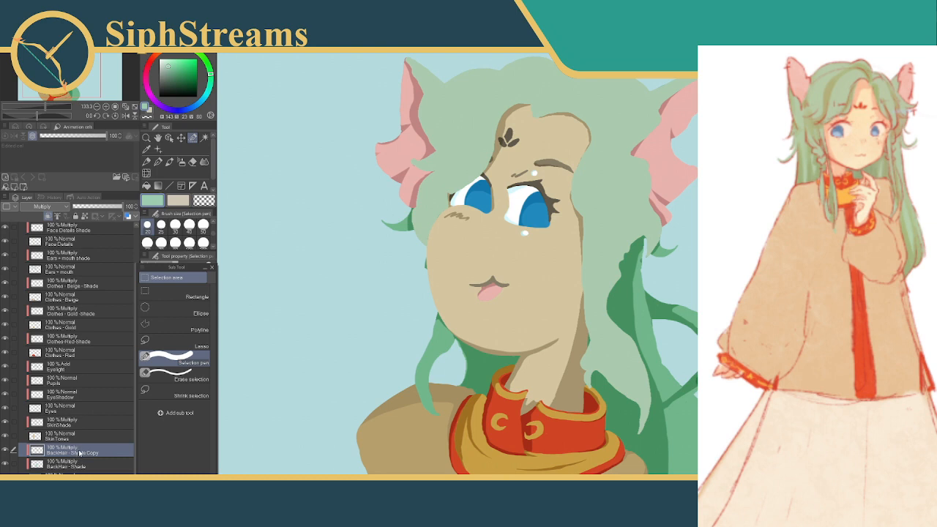
# Toggle the visibility of the BackHair - Shade Copy layer to compare its effect, and delete that layer
pyautogui.click(4, 450)
pyautogui.click(5, 451)
pyautogui.click(4, 450)
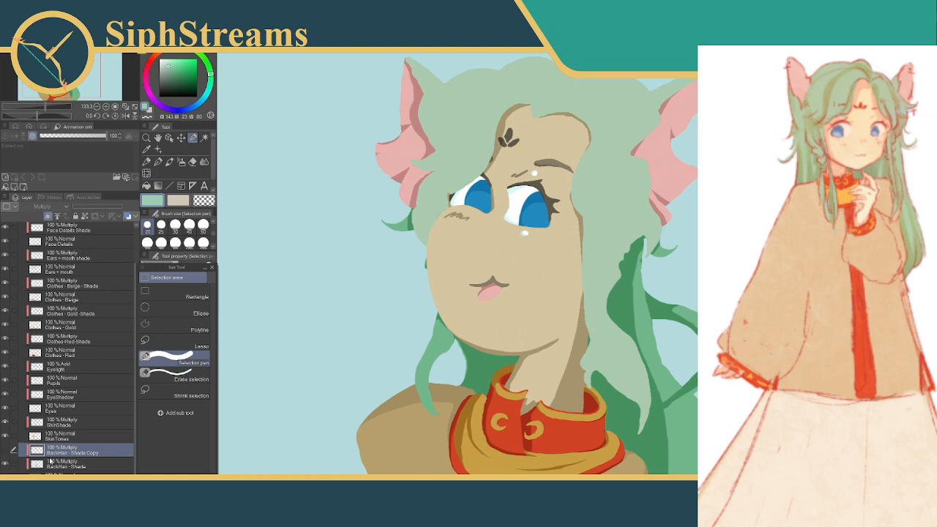
pyautogui.click(4, 451)
pyautogui.click(4, 451)
pyautogui.click(5, 451)
pyautogui.click(6, 450)
pyautogui.rightClick(58, 451)
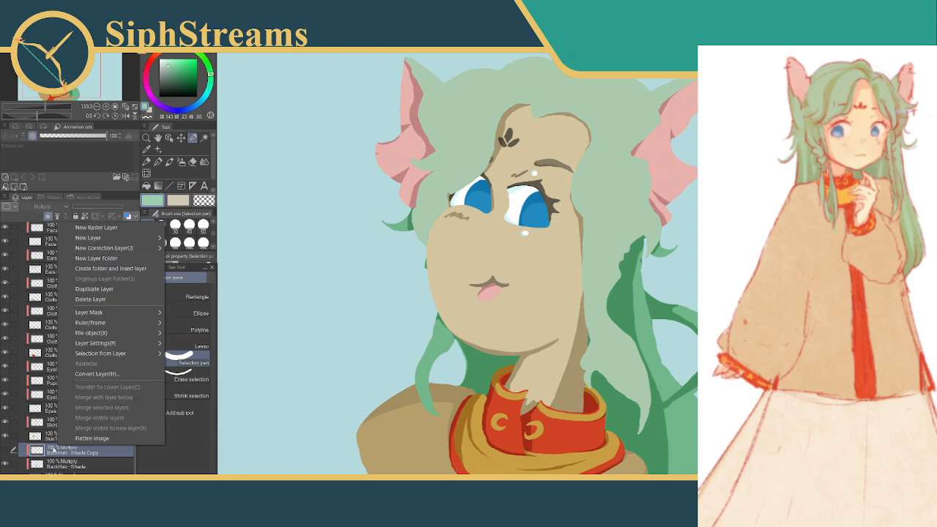
pyautogui.click(90, 299)
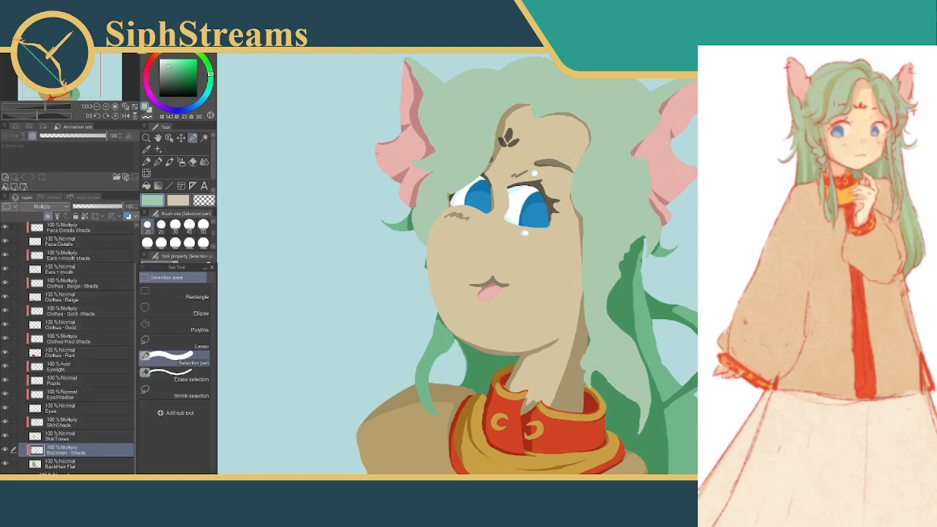
# Refine the shade on the underside of the looping strand's upper arm and across its lower arm on BackHair - Shade
pyautogui.moveTo(676, 323)
pyautogui.mouseDown()
pyautogui.moveTo(696, 334)
pyautogui.moveTo(685, 326)
pyautogui.mouseUp()
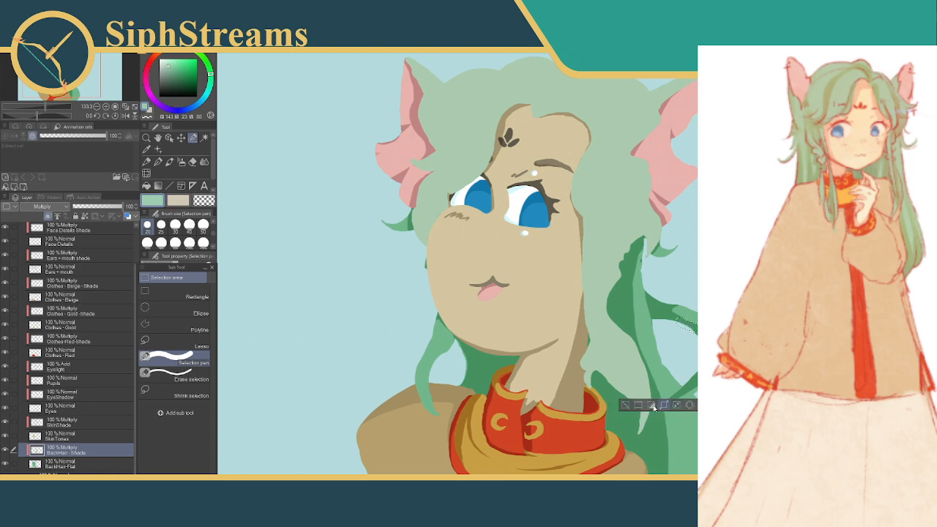
pyautogui.click(625, 404)
pyautogui.moveTo(712, 377); pyautogui.dragTo(680, 394)
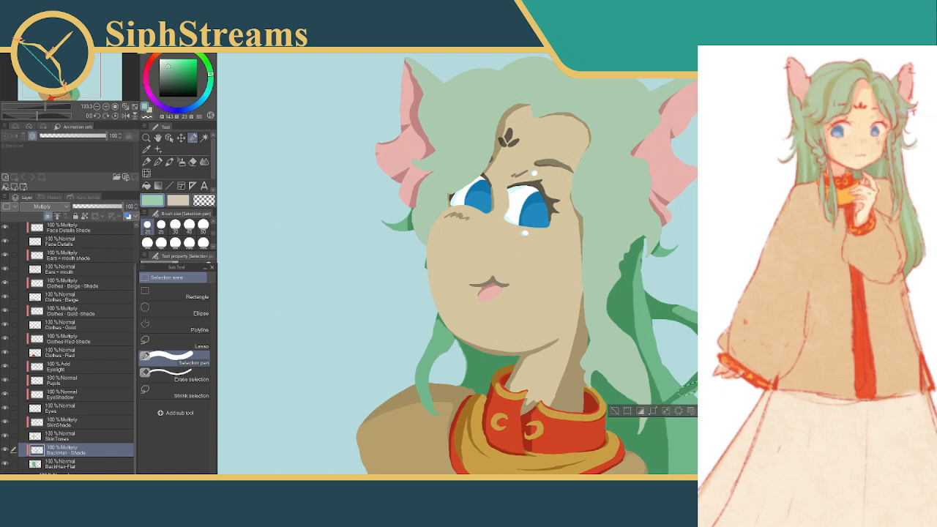
pyautogui.click(618, 412)
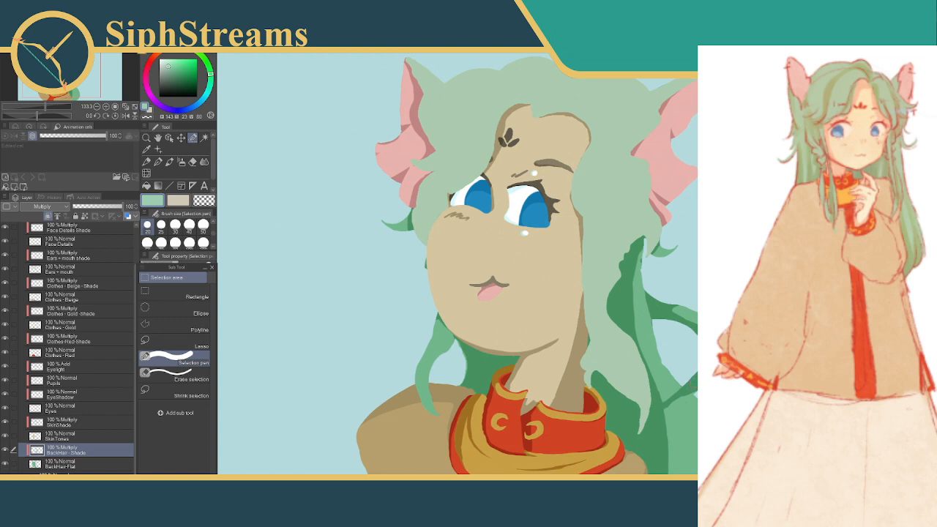
# Rework the shade around the looping strand's outer bend and down the lower arm toward its tip
pyautogui.moveTo(714, 334)
pyautogui.mouseDown()
pyautogui.moveTo(701, 344)
pyautogui.moveTo(722, 327)
pyautogui.mouseUp()
pyautogui.moveTo(705, 369)
pyautogui.mouseDown()
pyautogui.moveTo(665, 403)
pyautogui.moveTo(669, 410)
pyautogui.moveTo(695, 390)
pyautogui.moveTo(679, 406)
pyautogui.mouseUp()
pyautogui.click(678, 432)
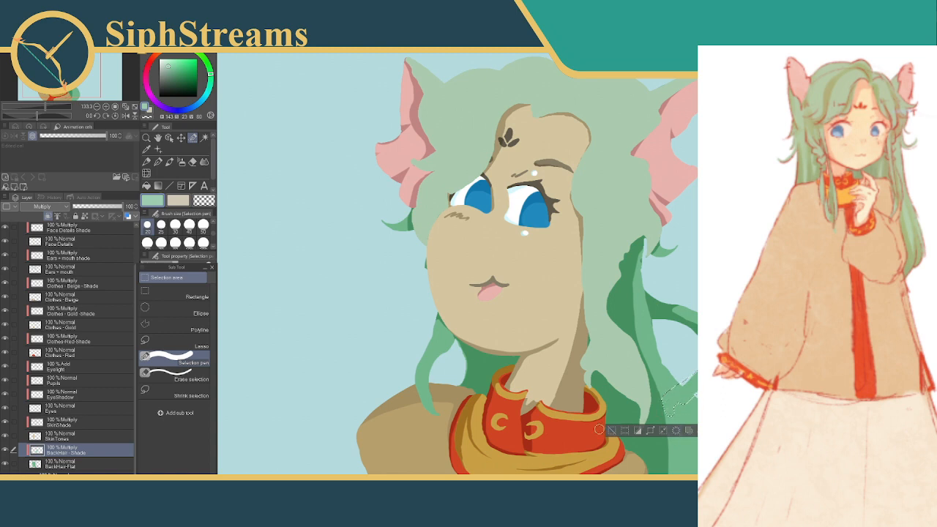
pyautogui.click(612, 430)
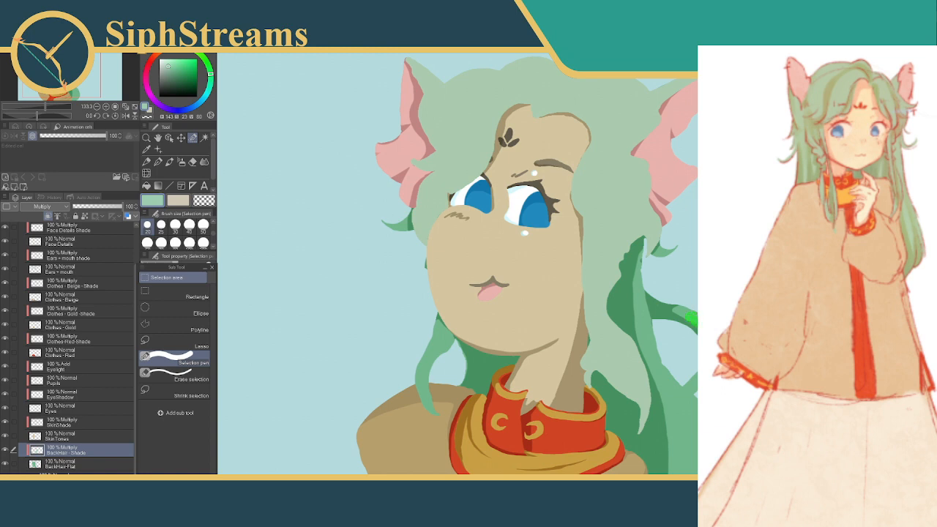
# Reshape the shade edge along the looping strand's upper arm with painted selections
pyautogui.moveTo(692, 317); pyautogui.dragTo(695, 323)
pyautogui.click(687, 392)
pyautogui.click(622, 389)
pyautogui.moveTo(668, 306); pyautogui.dragTo(695, 339)
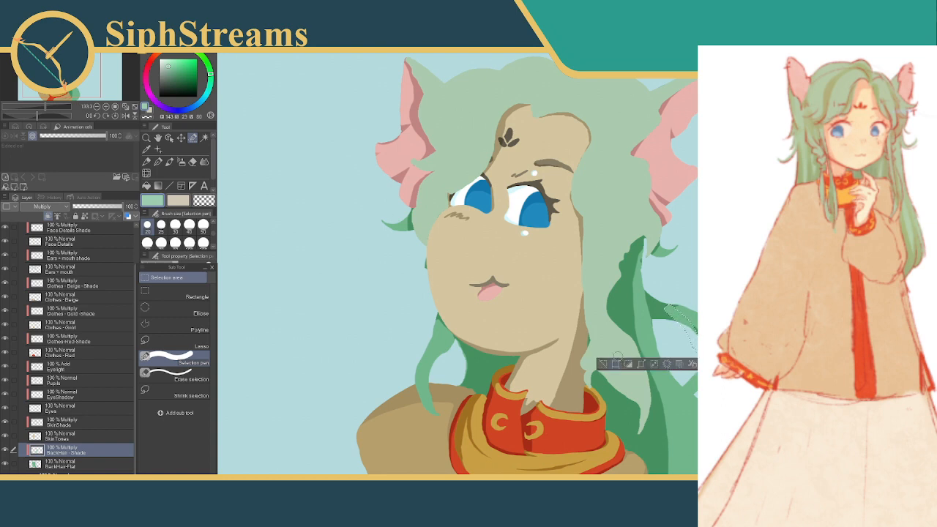
pyautogui.click(730, 364)
pyautogui.click(603, 364)
# Touch up small spots of shade at the start of the upper arm and on the outer bend, clearing the selection
pyautogui.click(671, 308)
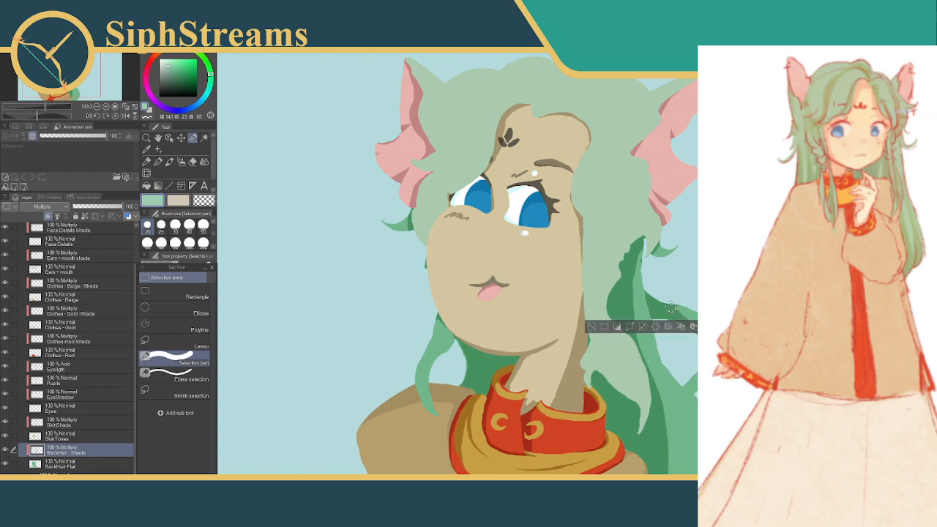
pyautogui.click(593, 327)
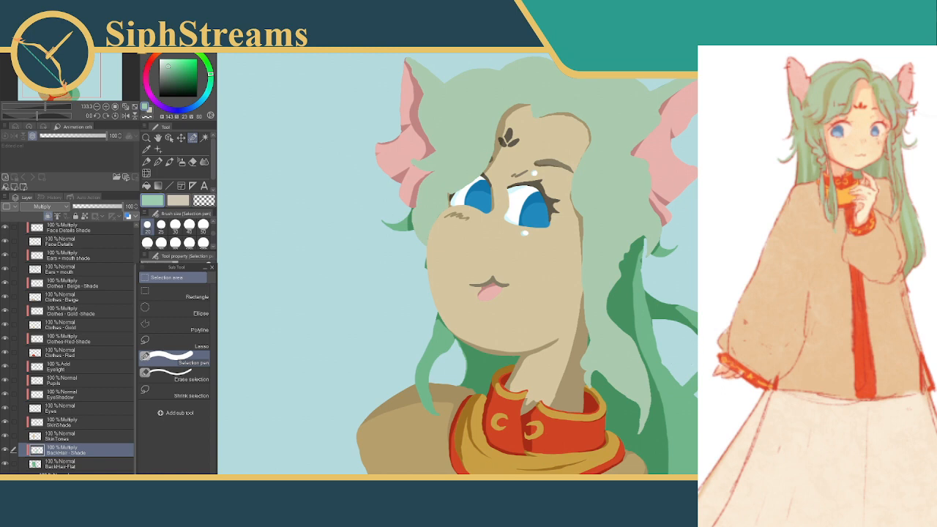
pyautogui.click(714, 344)
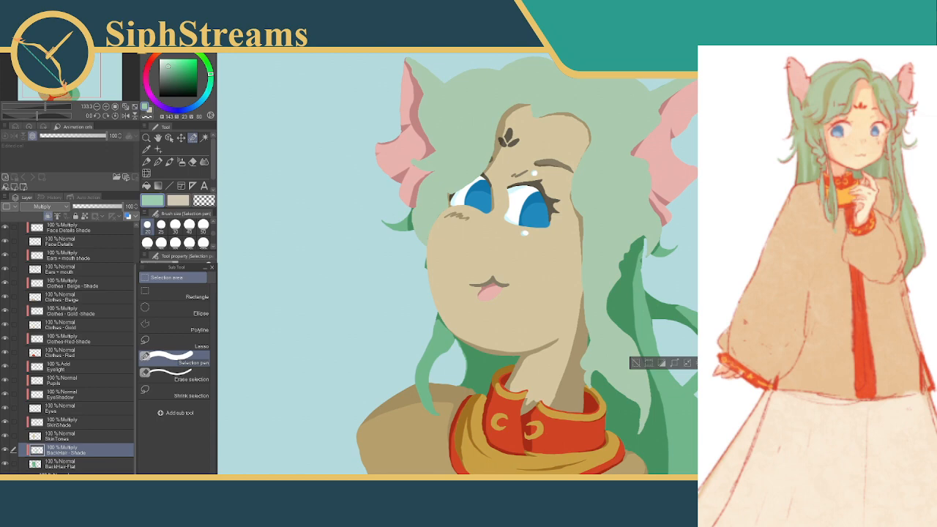
pyautogui.hotkey('ctrl', 'd')
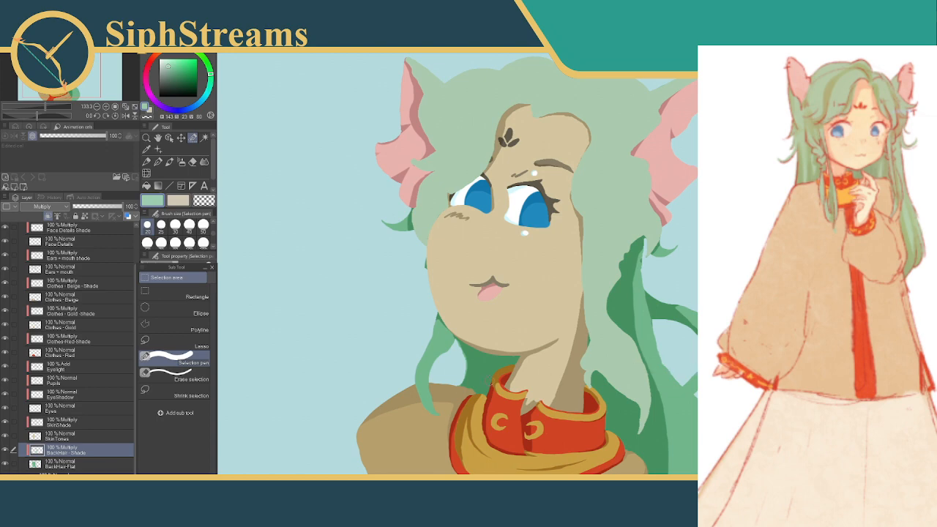
# Switch to the BackHair-Flat layer and try filling a patch along the strand's inner edge with pale green, undoing the fill
pyautogui.click(56, 465)
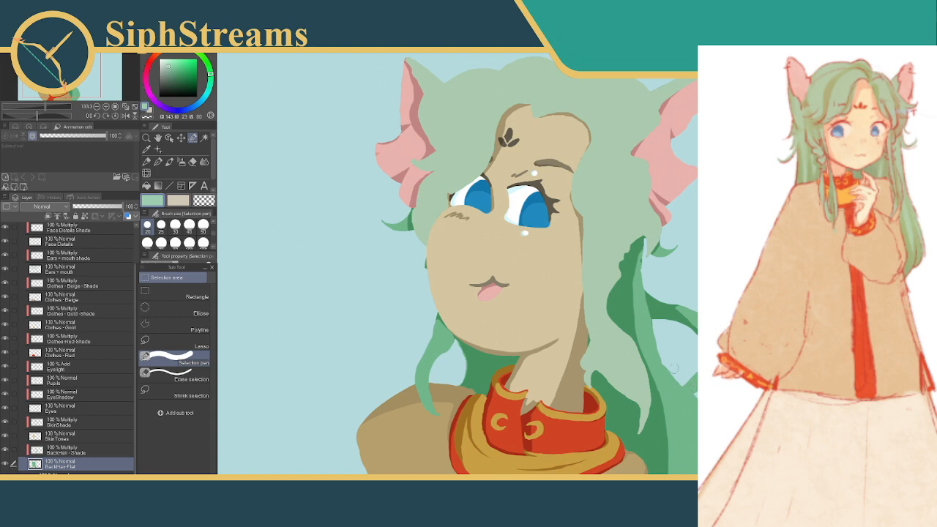
pyautogui.moveTo(647, 325); pyautogui.dragTo(665, 376)
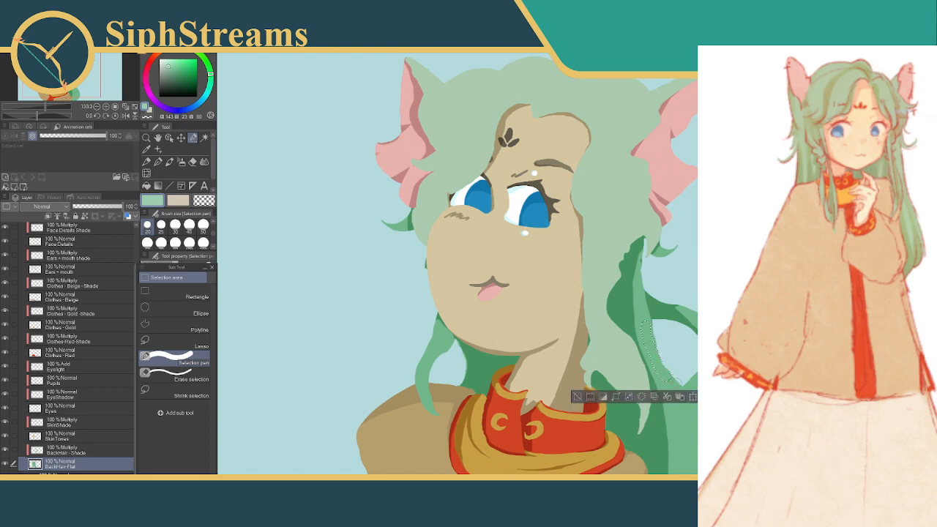
pyautogui.click(706, 396)
pyautogui.hotkey('ctrl', 'z')
pyautogui.click(578, 396)
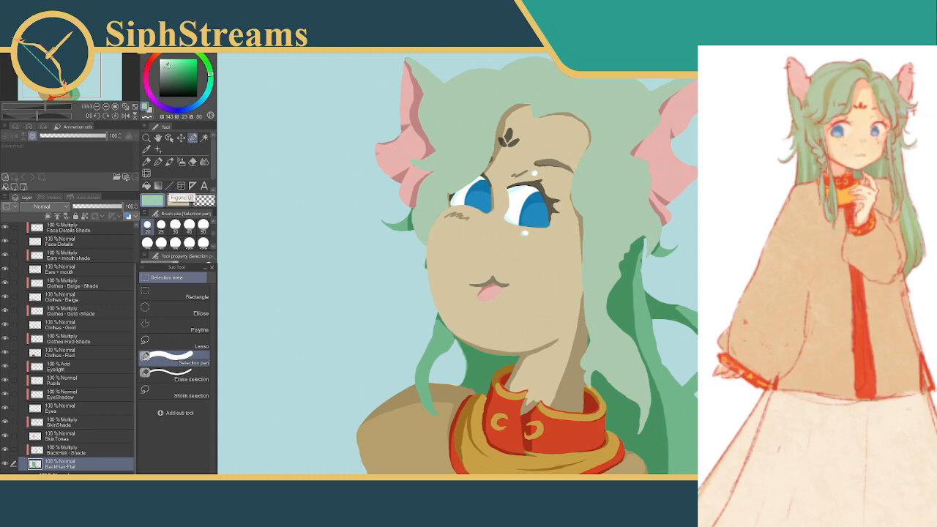
# Sample the mid green of the back hair and fill a painted selection along the hair edge inside the loop
pyautogui.click(147, 149)
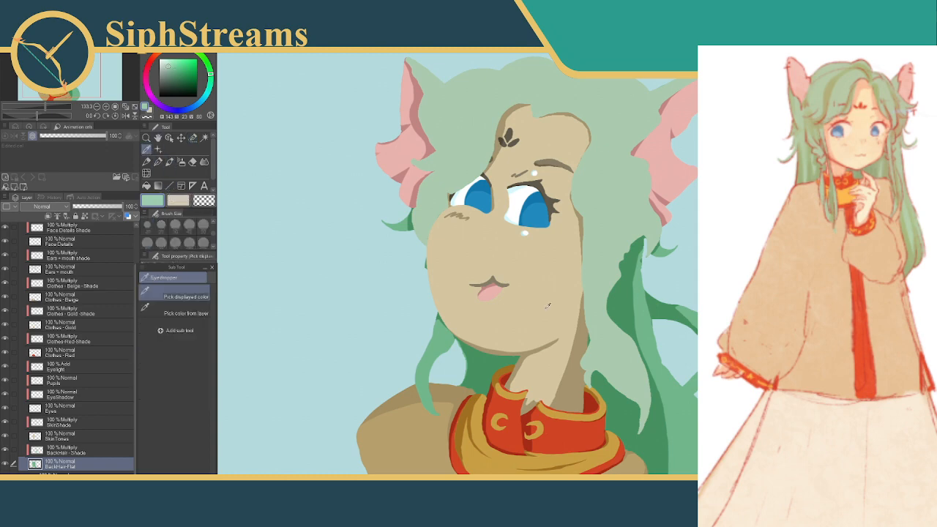
pyautogui.click(192, 139)
pyautogui.moveTo(650, 338); pyautogui.dragTo(665, 371)
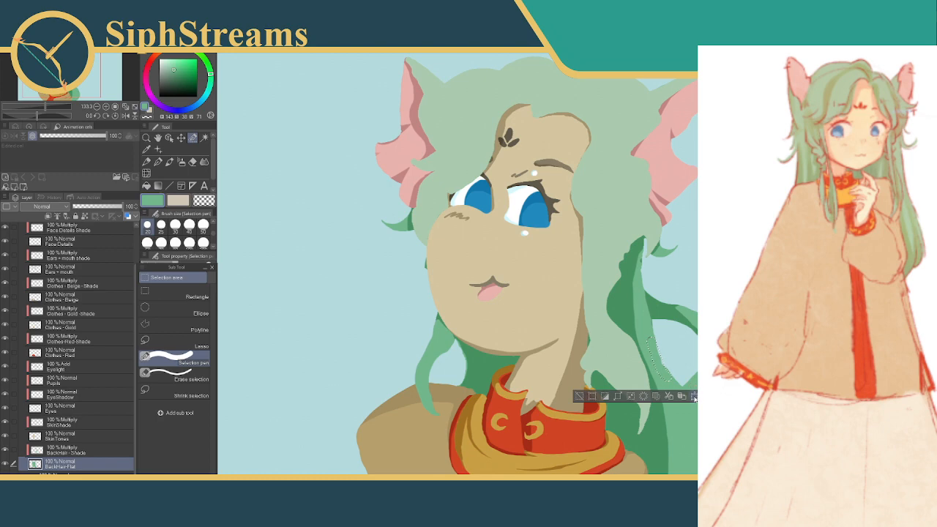
pyautogui.click(578, 396)
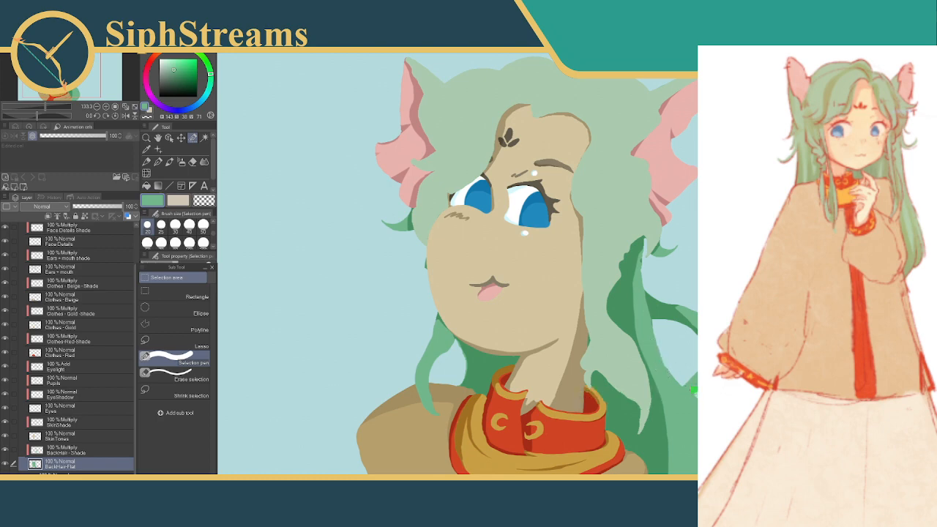
# Touch up the hair edge inside the loop with small painted and trimmed selections on BackHair-Flat, then clear the selection
pyautogui.moveTo(693, 392); pyautogui.dragTo(694, 388)
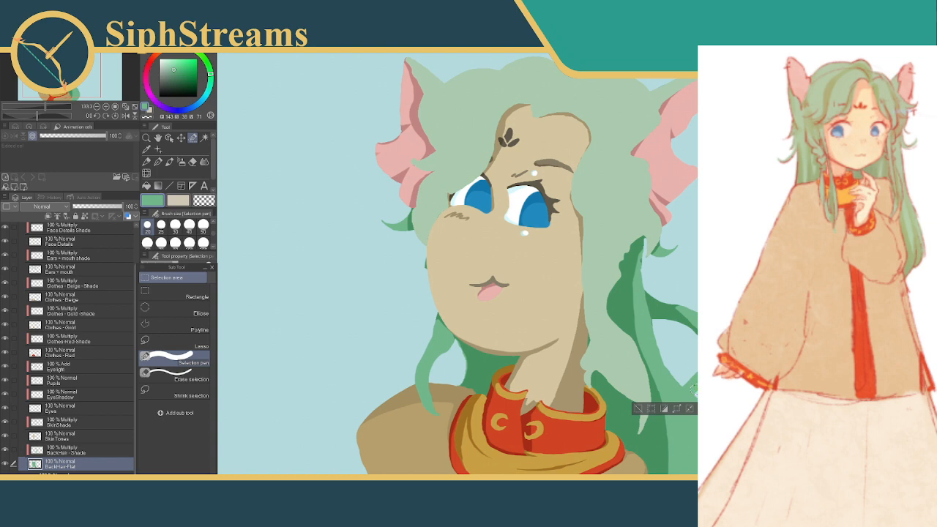
pyautogui.click(173, 379)
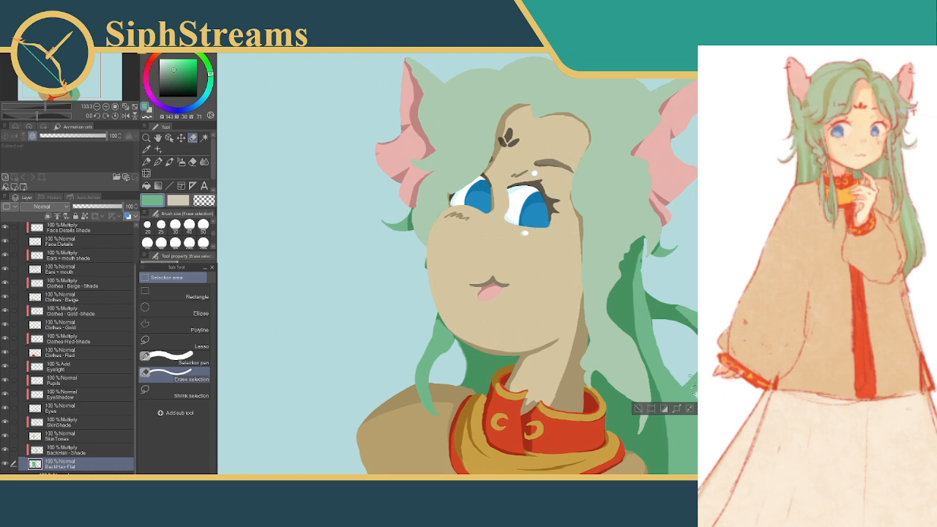
pyautogui.click(176, 361)
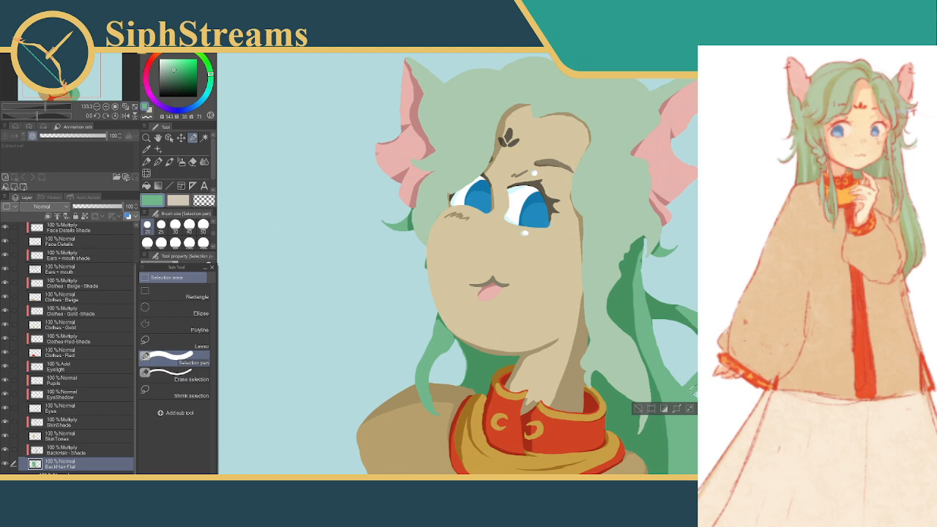
pyautogui.moveTo(693, 392); pyautogui.dragTo(689, 395)
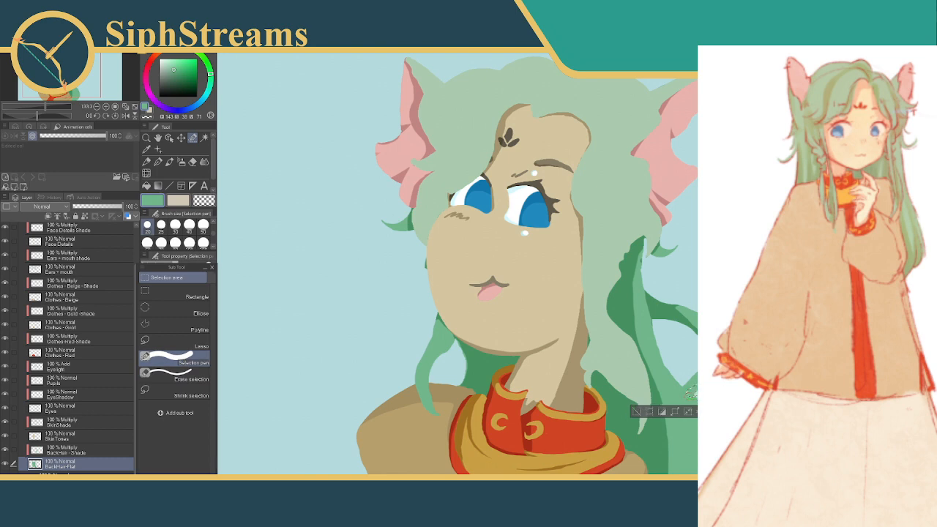
pyautogui.click(184, 377)
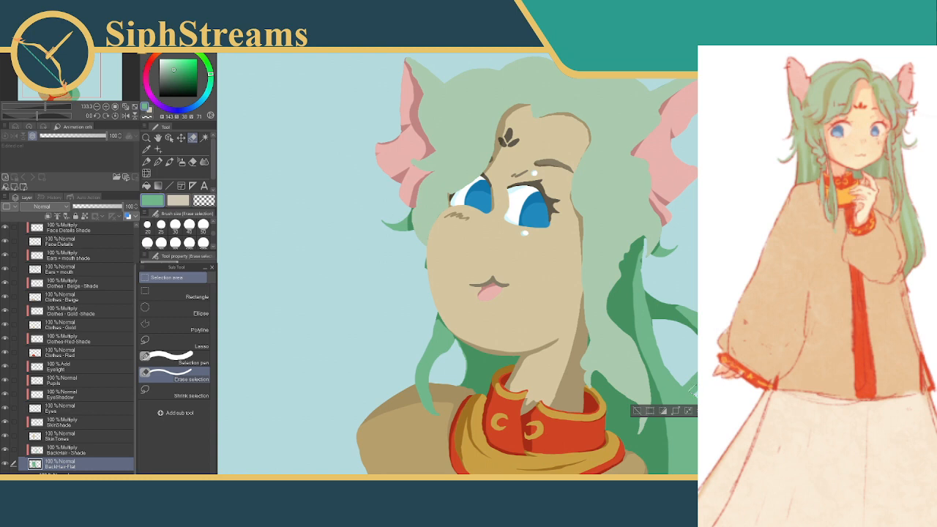
pyautogui.click(637, 411)
pyautogui.hotkey('ctrl', 'z')
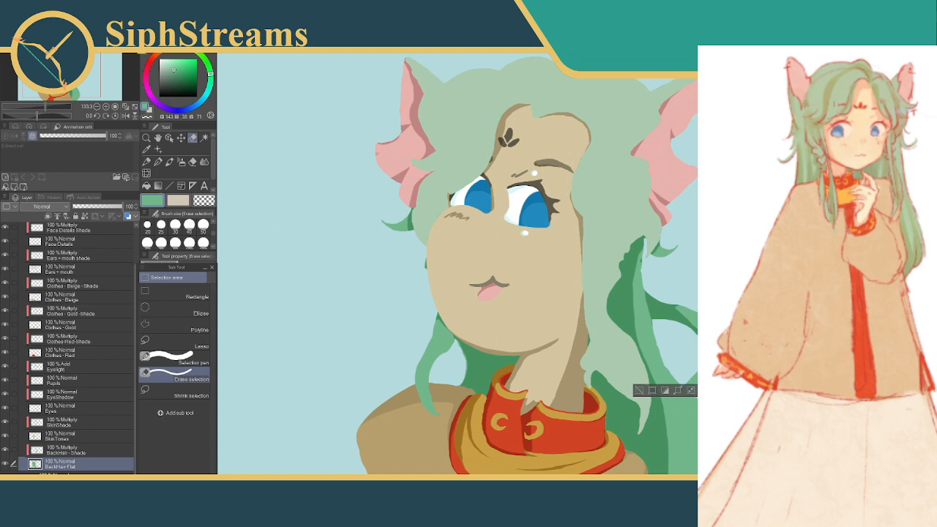
pyautogui.click(639, 392)
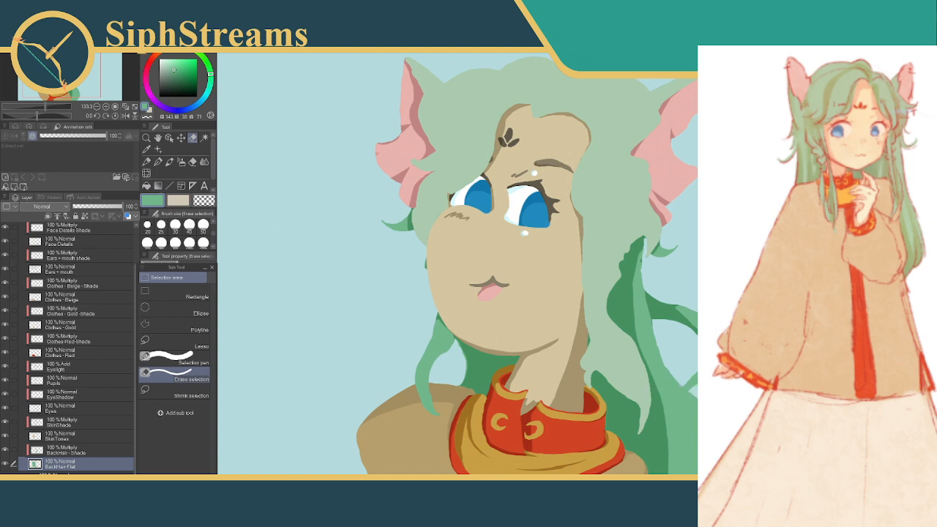
# Lighten the green and retouch the start of the looping strand's upper arm with painted selections, then deselect on BackHair - Shade
pyautogui.click(172, 359)
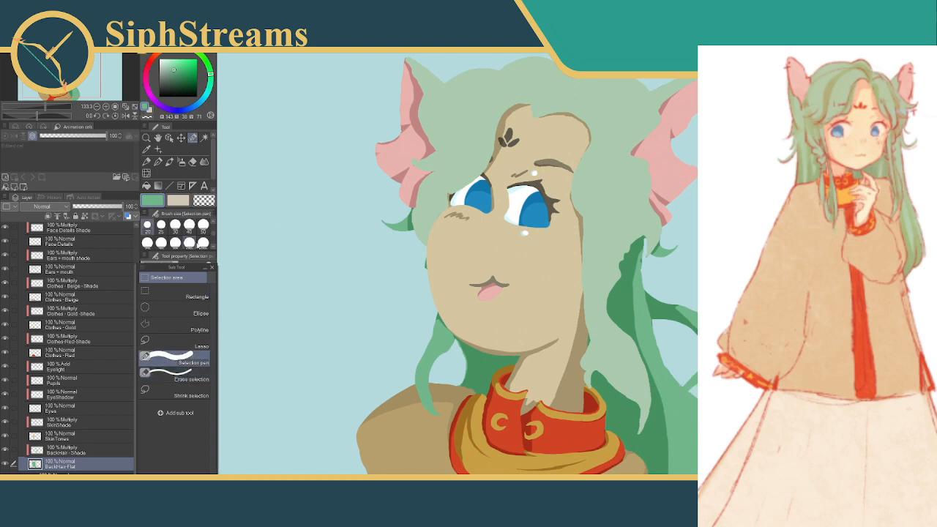
pyautogui.click(170, 63)
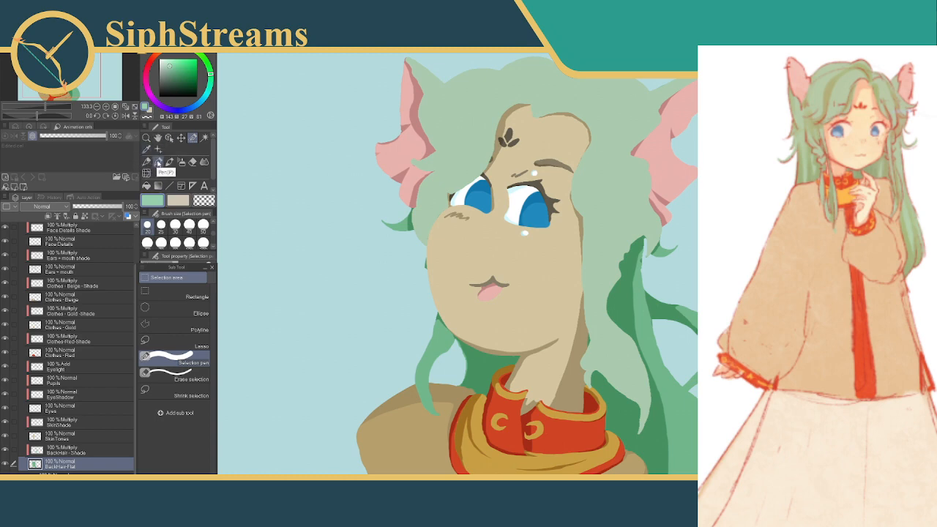
pyautogui.click(159, 162)
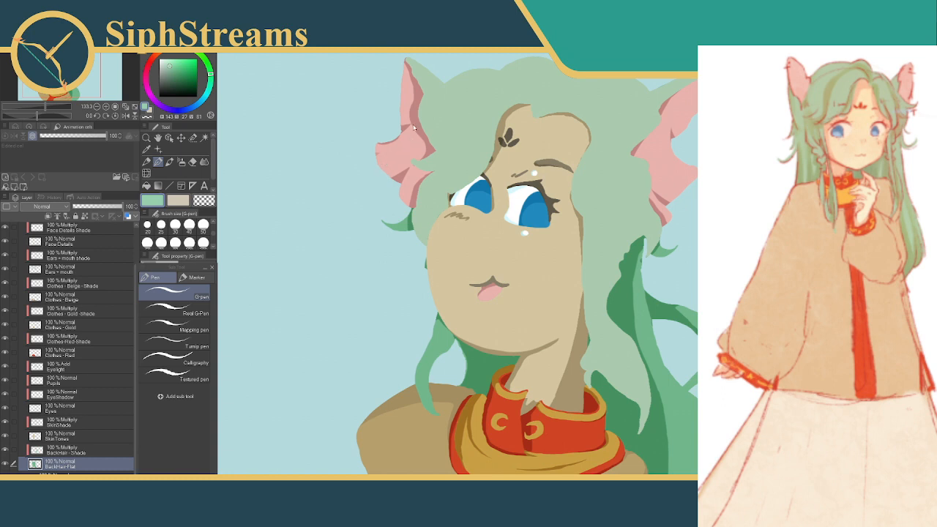
pyautogui.moveTo(437, 205); pyautogui.dragTo(429, 168)
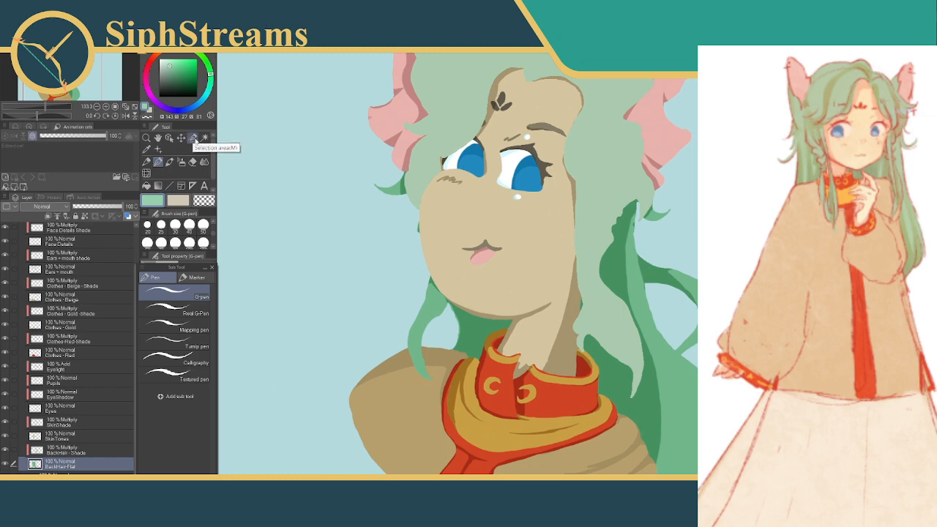
pyautogui.click(193, 138)
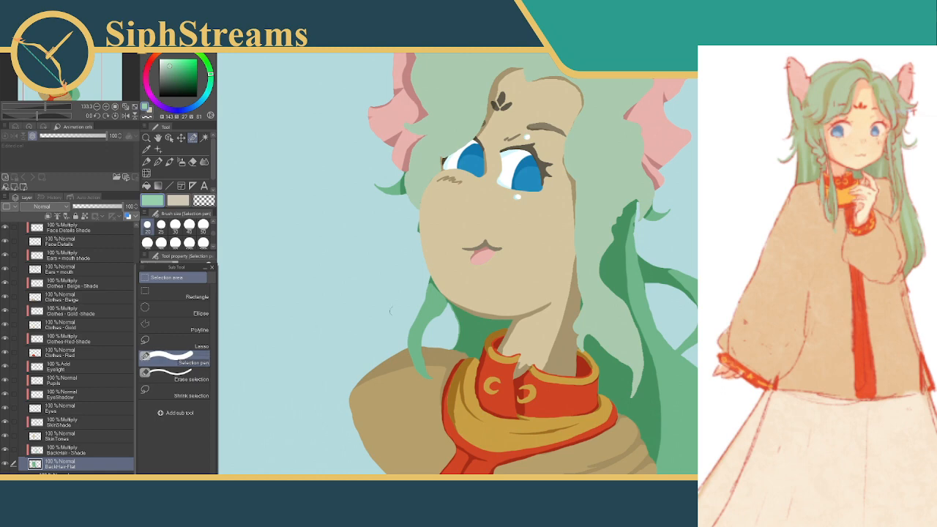
pyautogui.moveTo(648, 262); pyautogui.dragTo(654, 281)
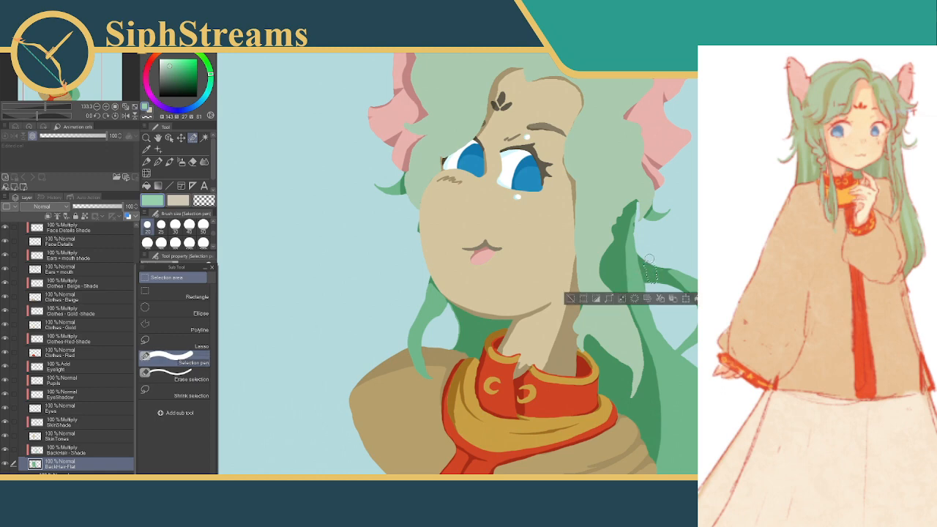
pyautogui.moveTo(654, 263)
pyautogui.mouseDown()
pyautogui.moveTo(655, 251)
pyautogui.moveTo(736, 227)
pyautogui.moveTo(666, 241)
pyautogui.moveTo(694, 244)
pyautogui.mouseUp()
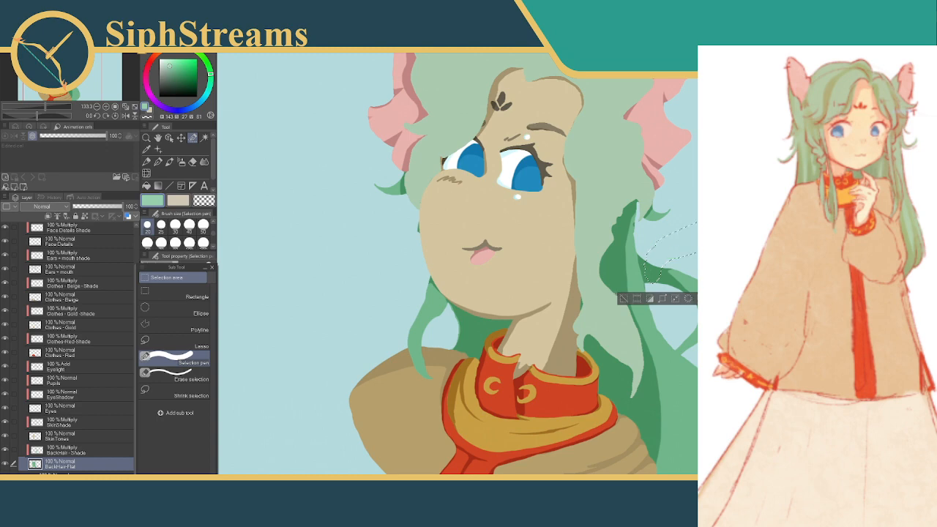
pyautogui.click(625, 299)
pyautogui.moveTo(654, 268); pyautogui.dragTo(654, 266)
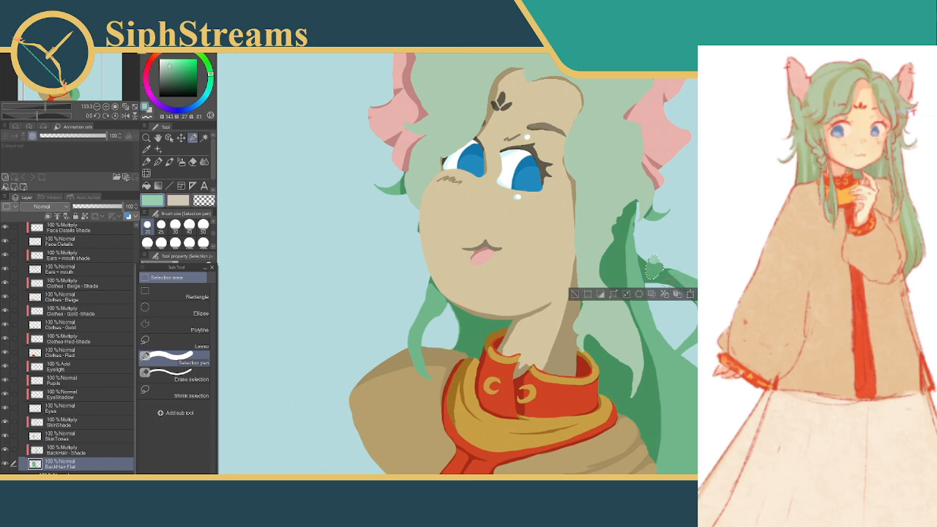
pyautogui.click(96, 451)
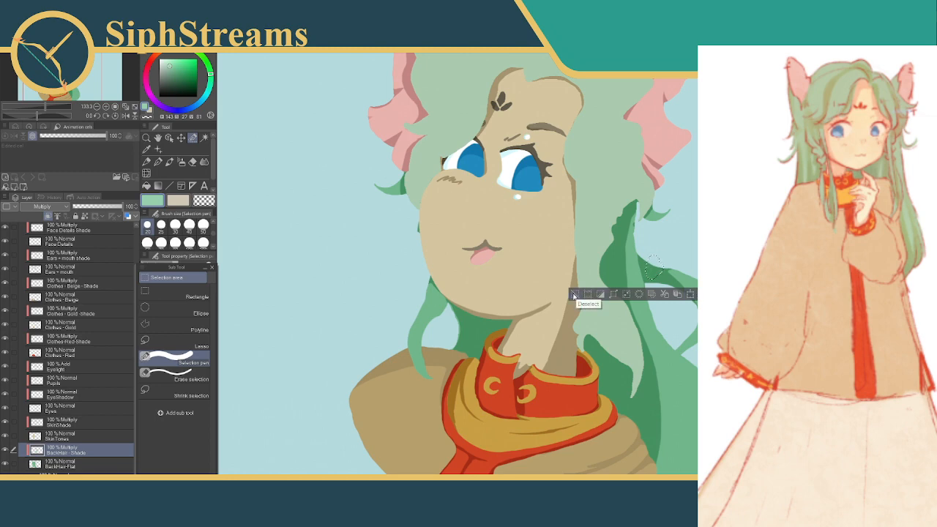
pyautogui.click(575, 294)
# Turn on the Final line art layer above the flats and check the linework around the eyes
pyautogui.moveTo(579, 254); pyautogui.dragTo(611, 296)
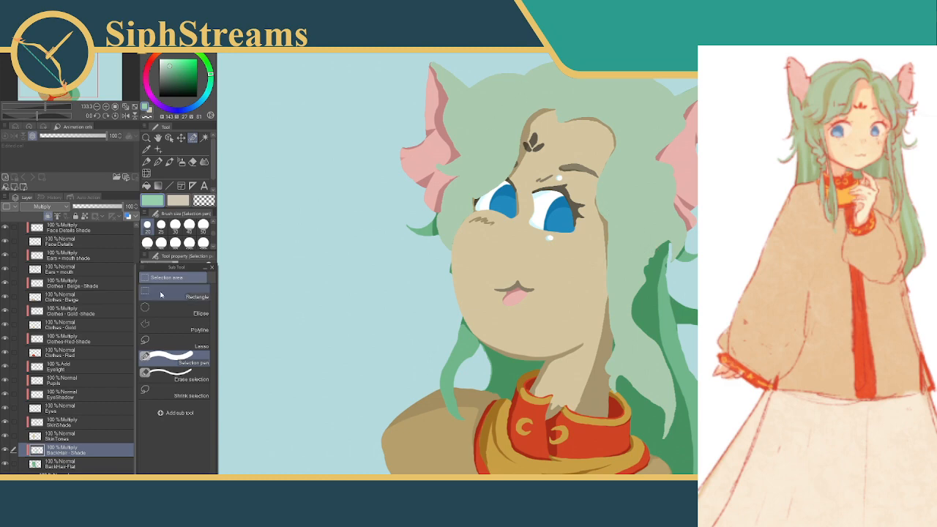
pyautogui.moveTo(136, 299); pyautogui.dragTo(134, 256)
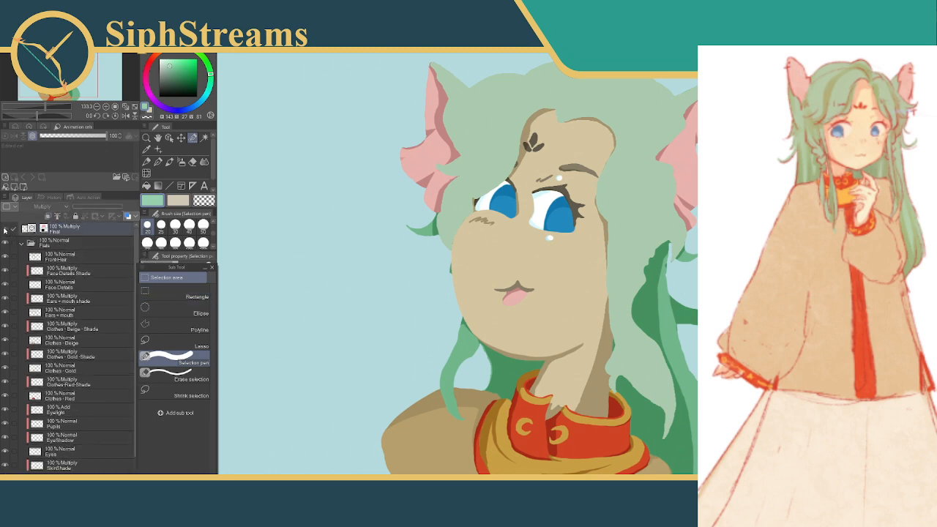
pyautogui.click(6, 230)
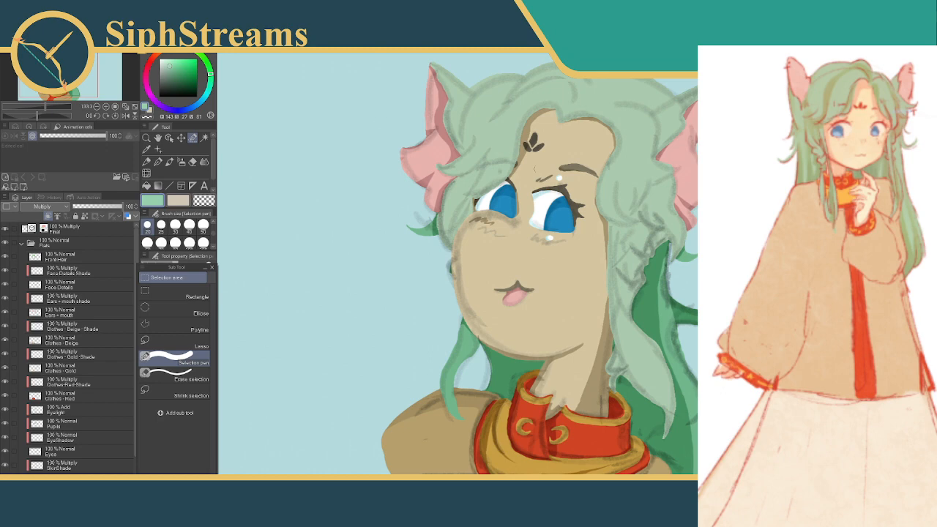
pyautogui.moveTo(614, 292); pyautogui.dragTo(632, 352)
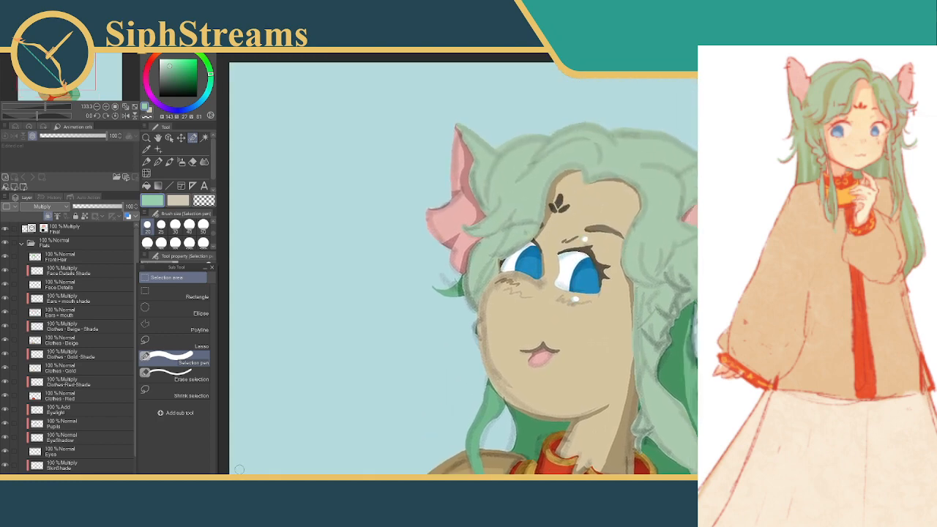
pyautogui.scroll(5, 570, 270)
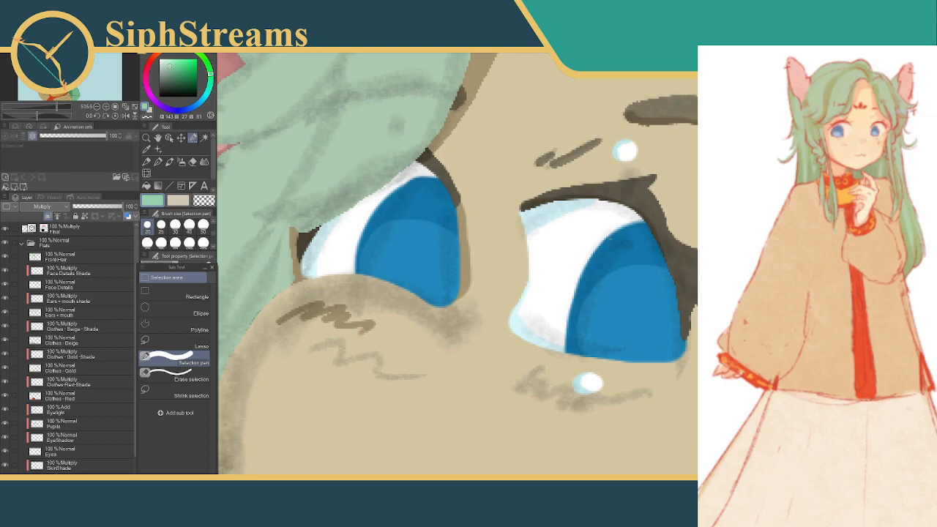
pyautogui.scroll(-5, 569, 274)
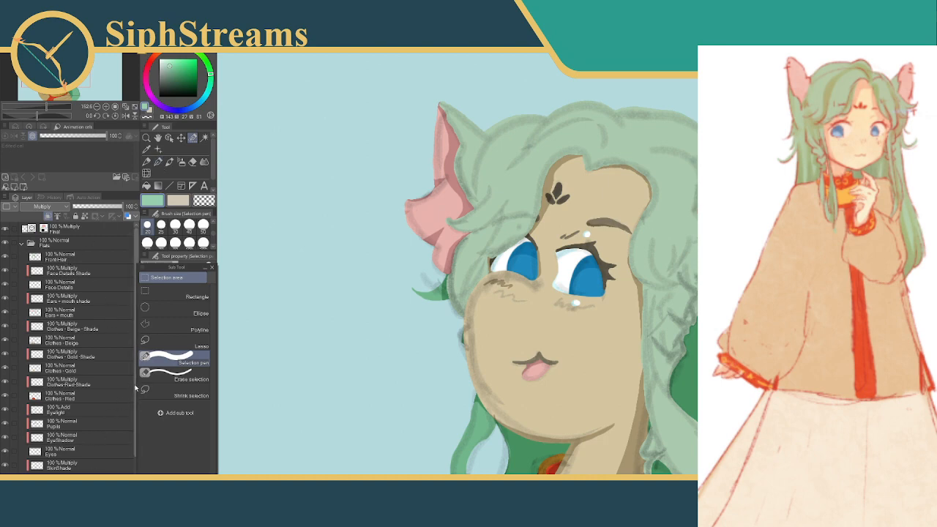
# Sample the back hair's mid green and fill the front hair with it on the Front-Hair layer
pyautogui.click(67, 259)
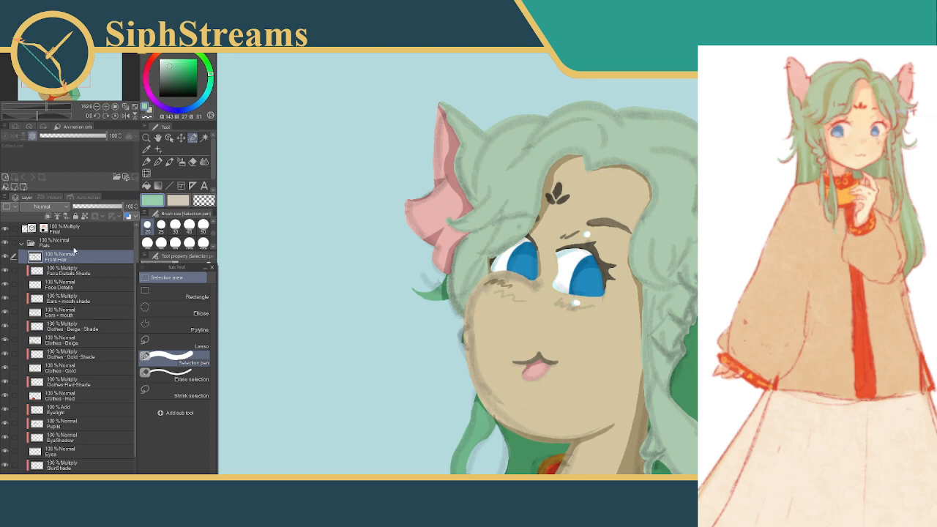
pyautogui.click(147, 150)
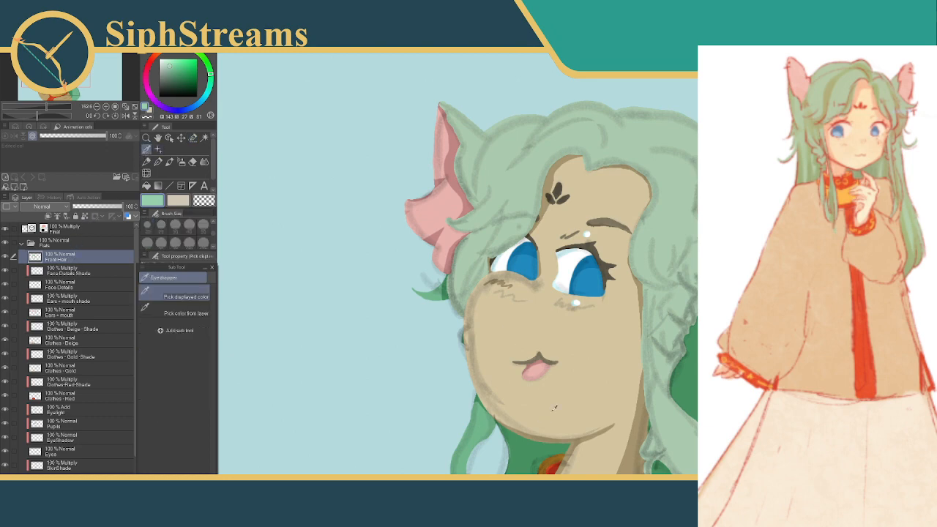
pyautogui.click(478, 428)
pyautogui.click(146, 185)
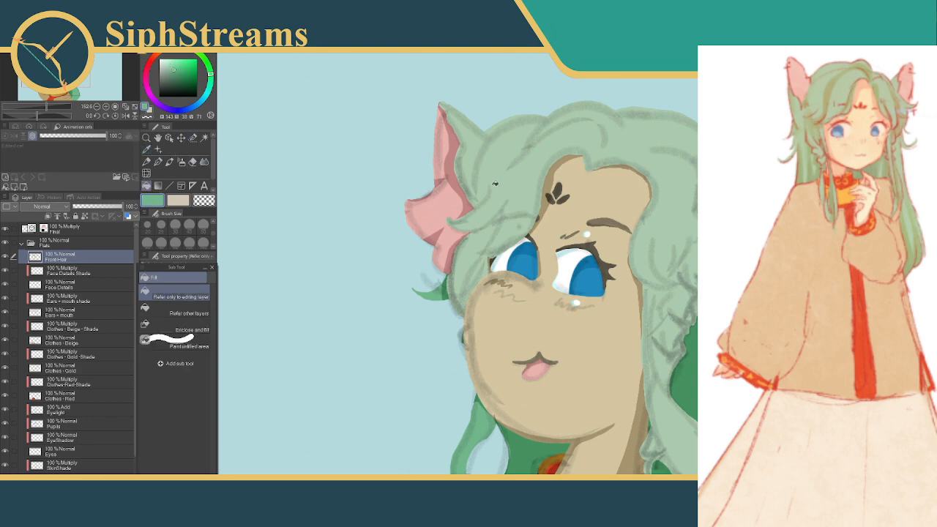
pyautogui.click(513, 181)
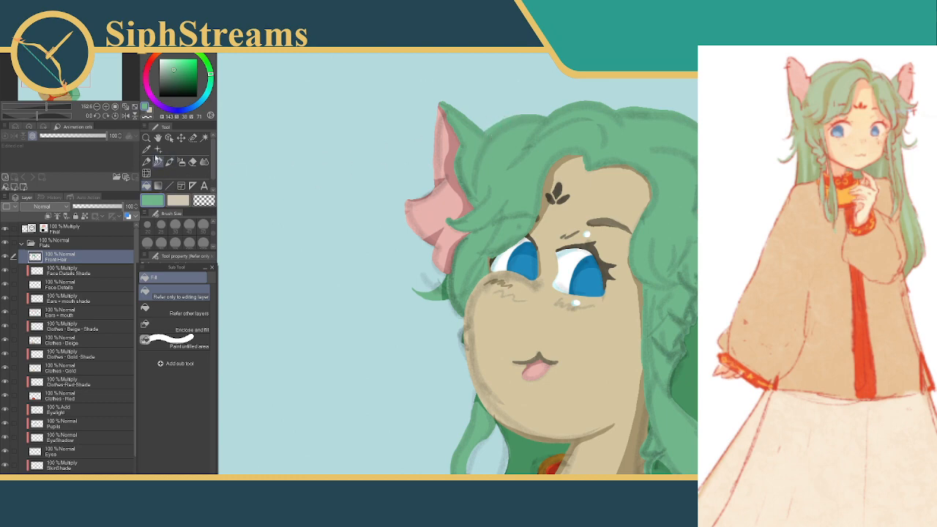
# Toggle the Front-Hair layer's visibility to compare the front hair with the back hair beneath, leaving the layer shown
pyautogui.click(193, 138)
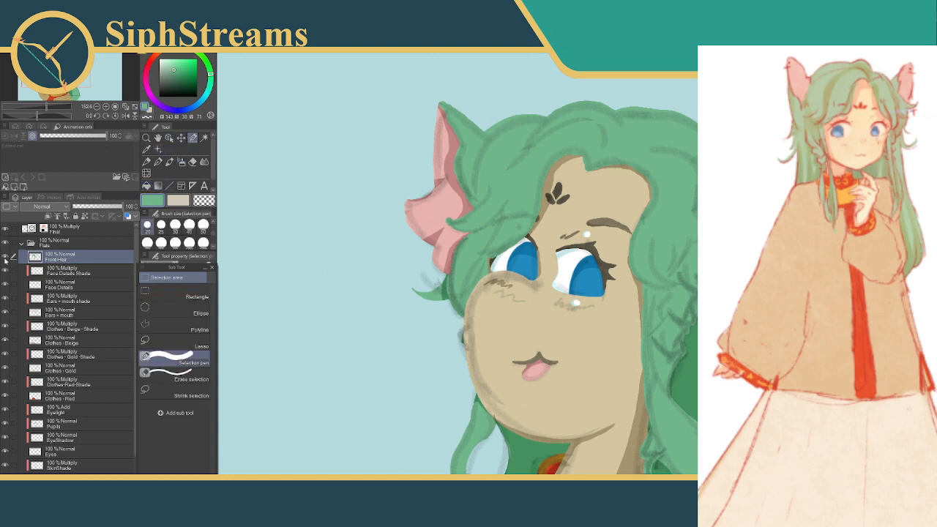
pyautogui.click(6, 257)
pyautogui.click(5, 257)
pyautogui.click(5, 257)
pyautogui.click(6, 256)
pyautogui.click(5, 256)
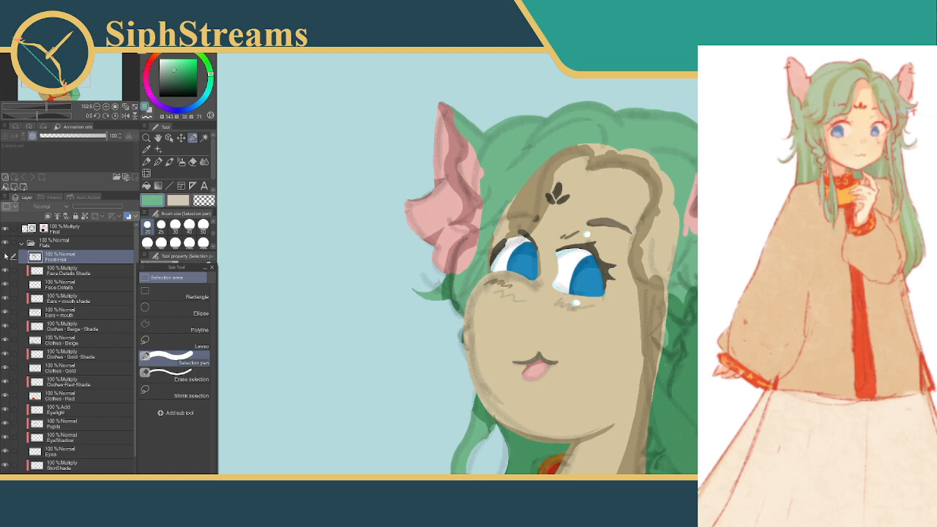
pyautogui.click(5, 257)
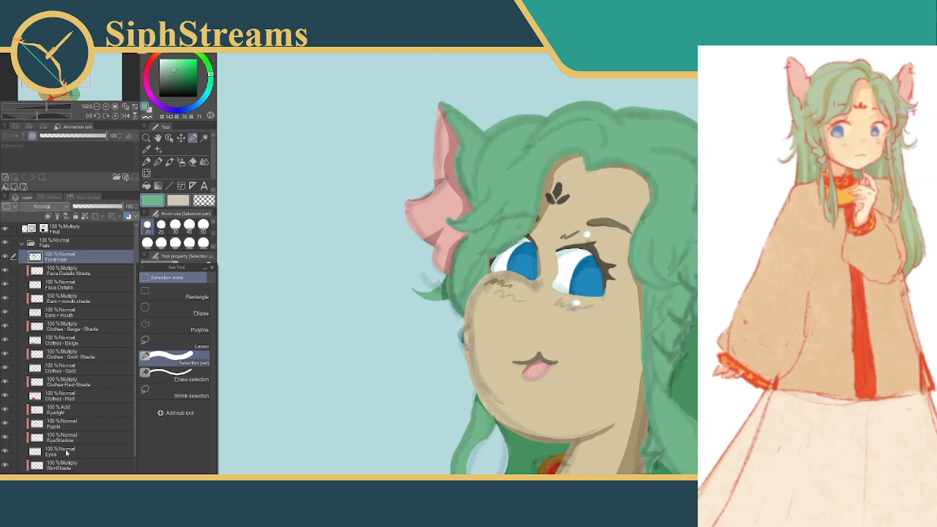
# Add a layer above Front-Hair, name it Front-Hair Shade, and clip it to the layer below
pyautogui.hotkey('ctrl', 'shift', 'n')
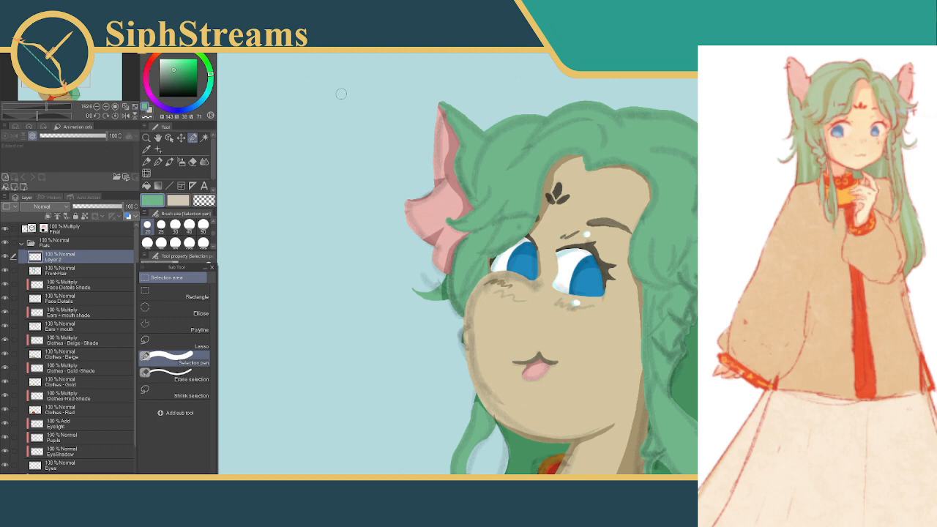
pyautogui.doubleClick(65, 259)
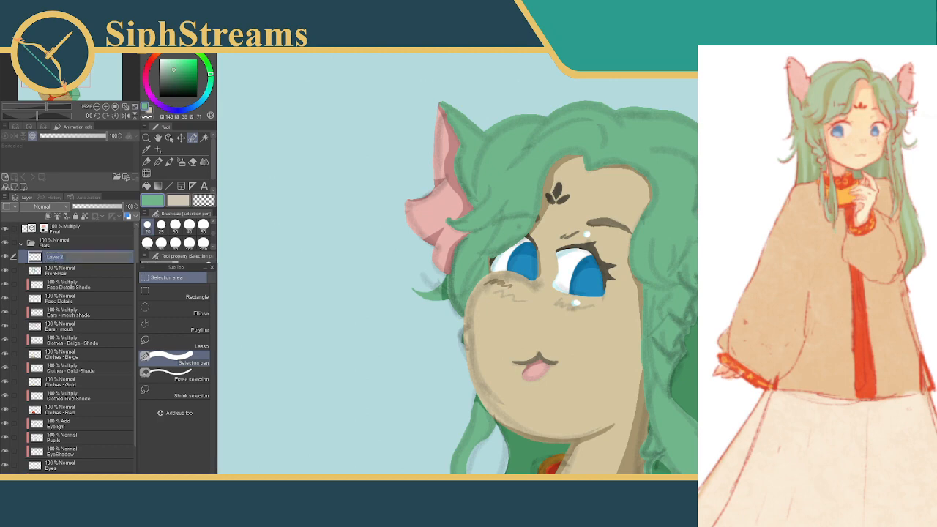
pyautogui.write('ont-Hair Shade')
pyautogui.press('Return')
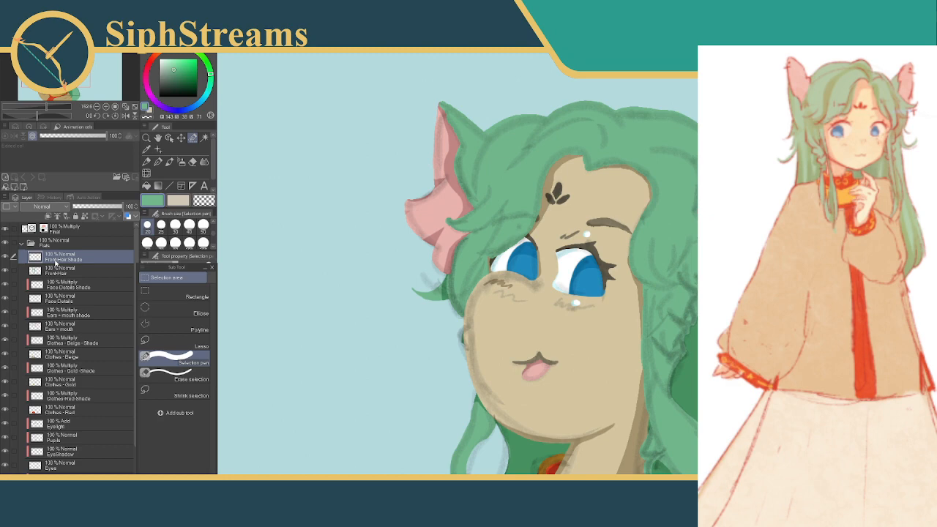
pyautogui.click(48, 218)
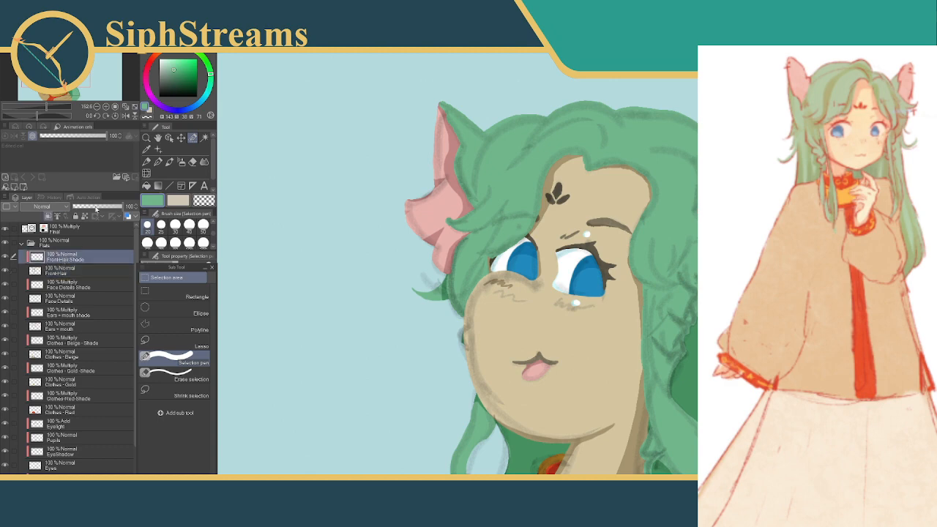
# Try muted blue shadow strokes with the mechanical pencil on the hair beside the ear, on the Front-Hair Shade layer
pyautogui.click(146, 161)
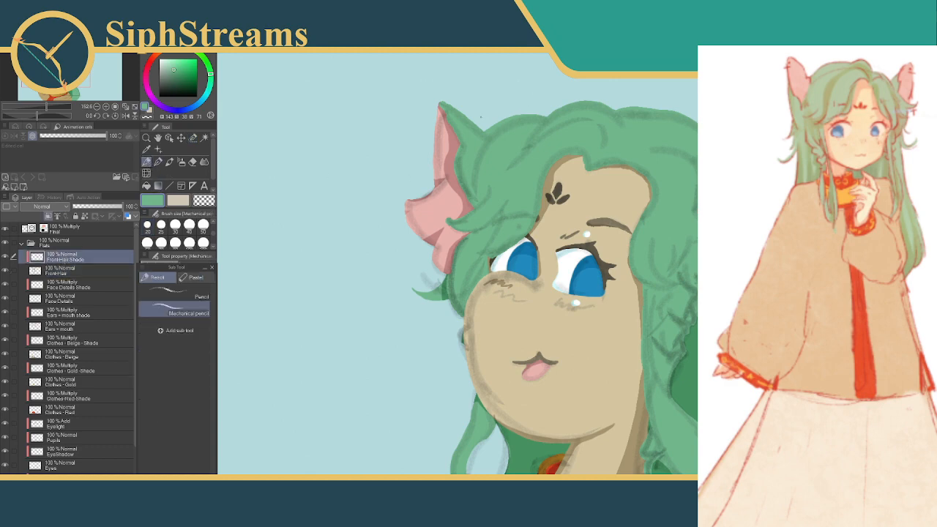
pyautogui.click(183, 110)
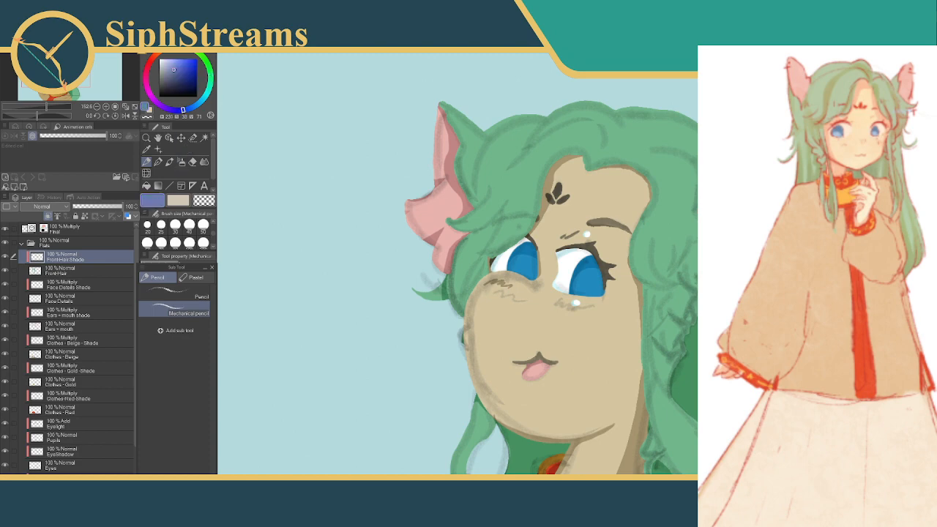
pyautogui.moveTo(460, 141); pyautogui.dragTo(481, 129)
pyautogui.moveTo(457, 173)
pyautogui.mouseDown()
pyautogui.moveTo(490, 135)
pyautogui.moveTo(535, 114)
pyautogui.mouseUp()
pyautogui.moveTo(485, 154); pyautogui.dragTo(527, 116)
pyautogui.press('Delete')
# Choose a more saturated blue and fill a diagonal test band across the front hair using the Selection pen
pyautogui.click(190, 68)
pyautogui.click(192, 138)
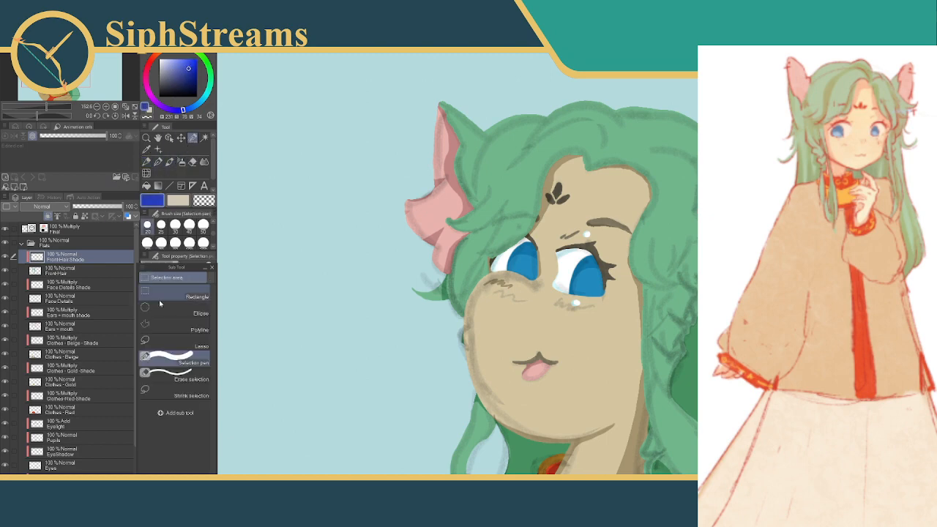
pyautogui.moveTo(604, 95); pyautogui.dragTo(445, 183)
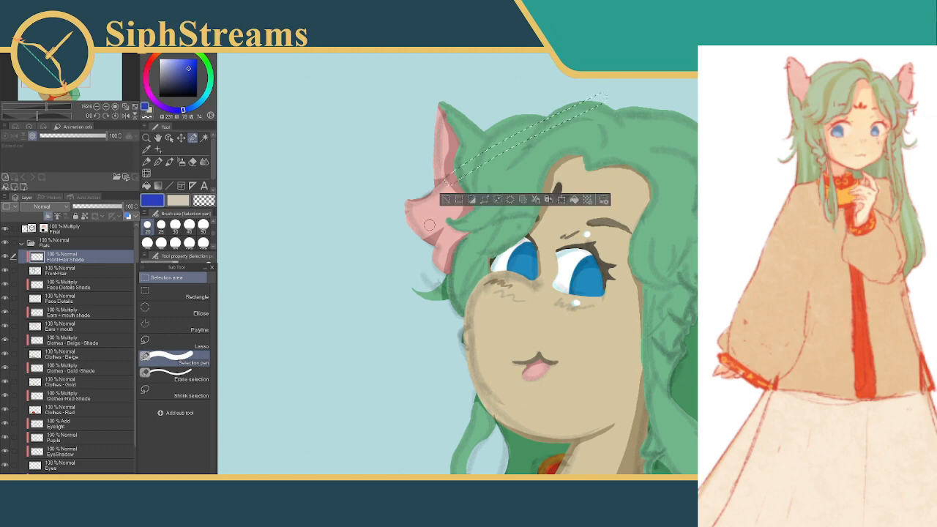
pyautogui.click(575, 201)
pyautogui.click(447, 200)
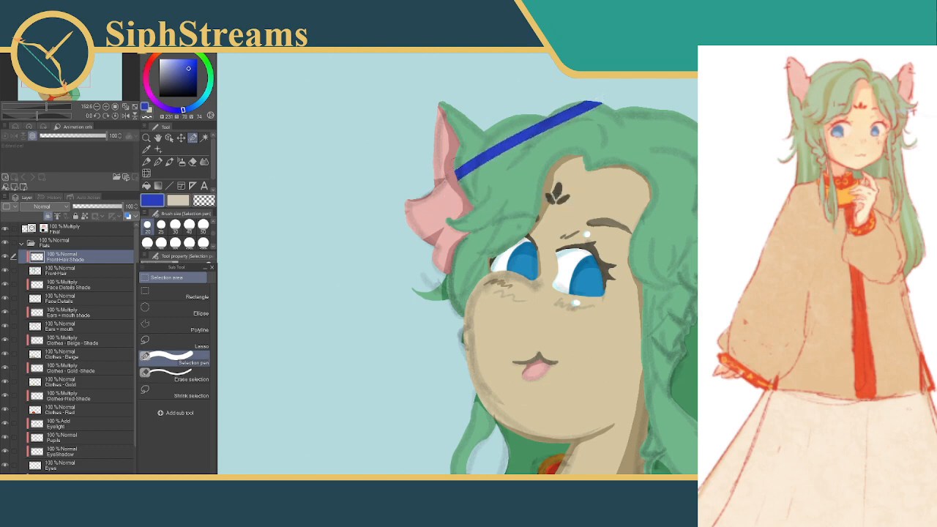
# Set the Front-Hair Shade layer's blending mode to Multiply and clear the blue test band from it
pyautogui.click(58, 211)
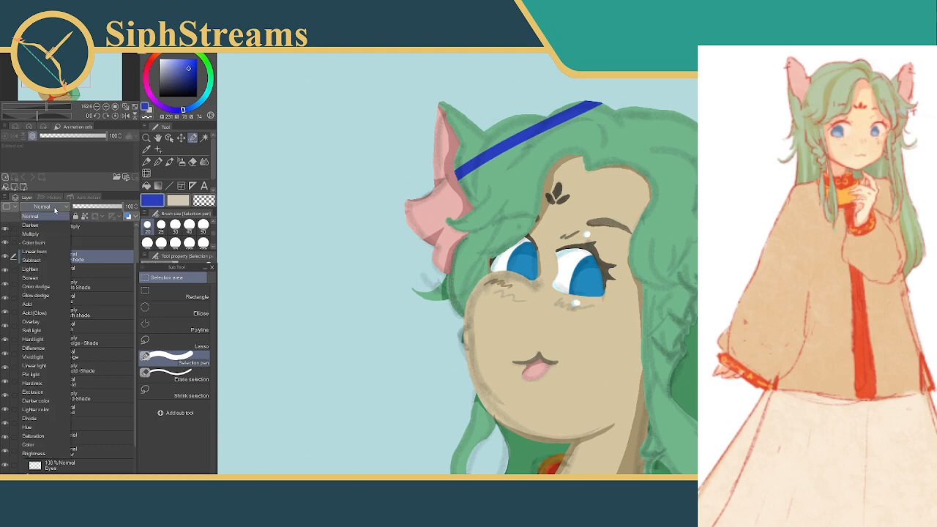
pyautogui.click(43, 235)
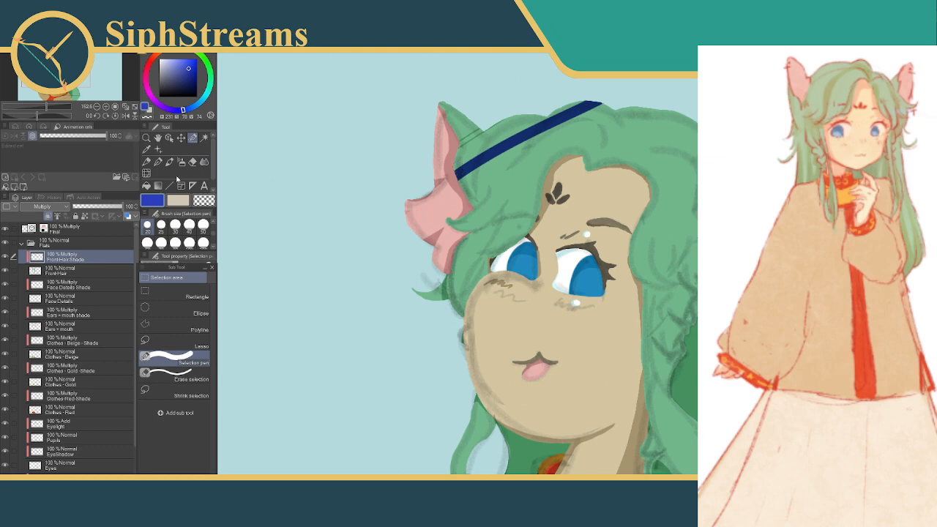
pyautogui.click(193, 137)
pyautogui.moveTo(428, 180)
pyautogui.mouseDown()
pyautogui.moveTo(483, 108)
pyautogui.moveTo(400, 165)
pyautogui.mouseUp()
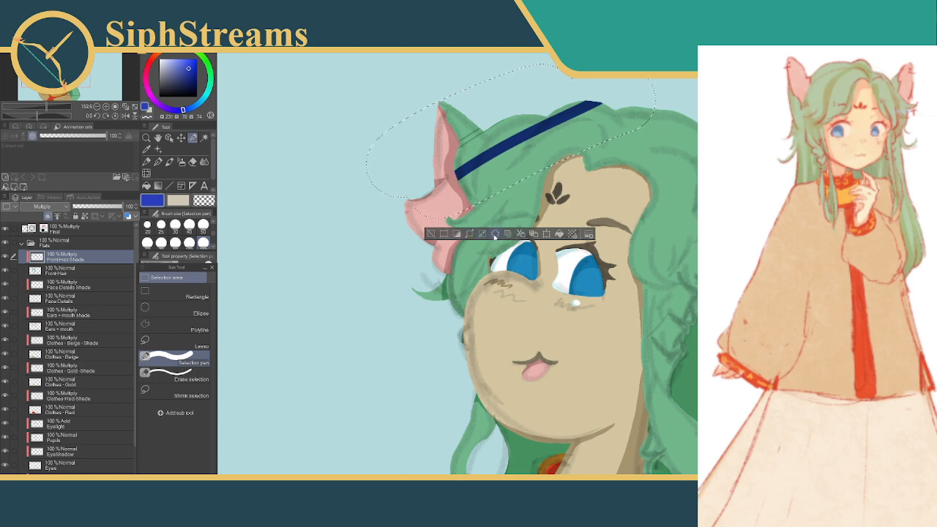
pyautogui.click(496, 234)
pyautogui.click(432, 234)
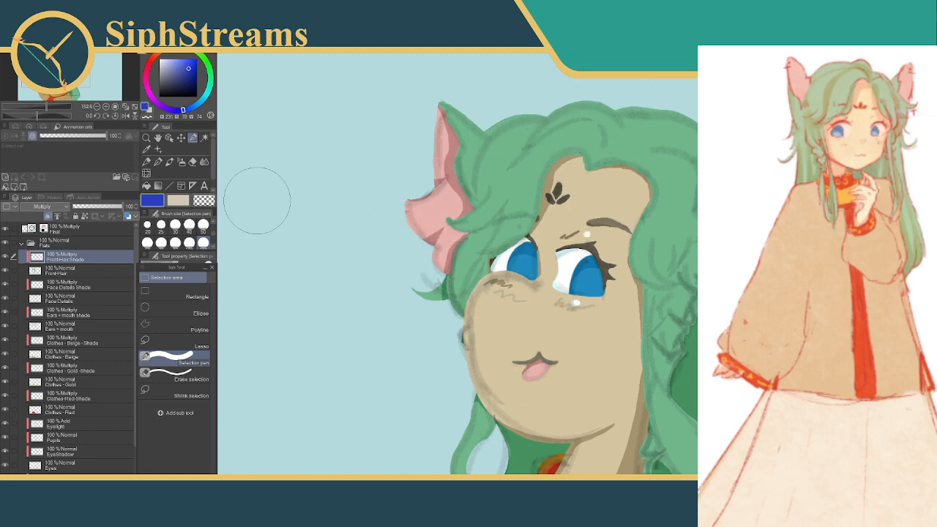
# Sample the front hair's green and fill a brushed selection beside the ear with it as a test shadow
pyautogui.click(147, 148)
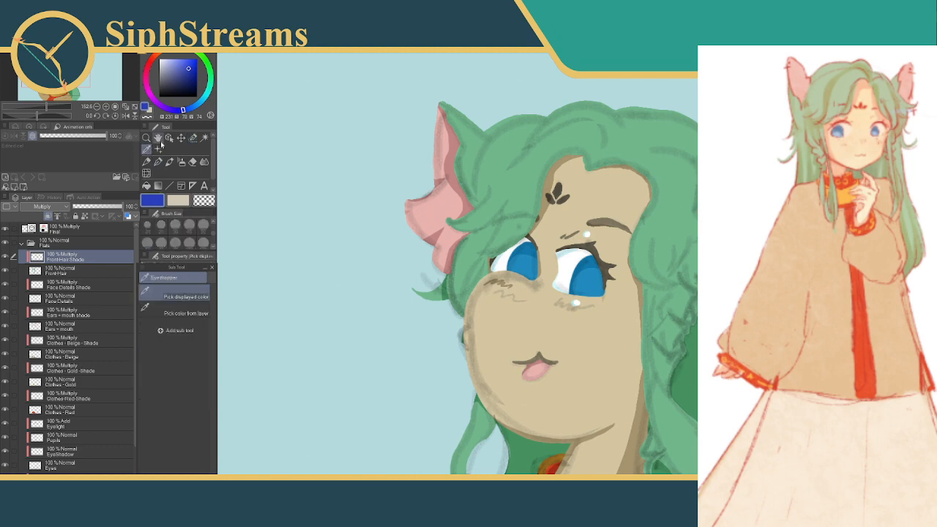
pyautogui.click(505, 148)
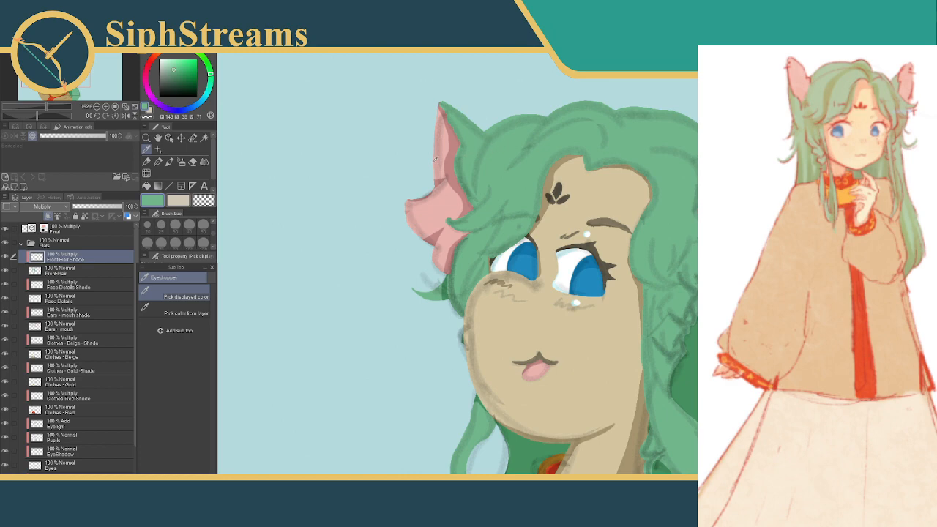
pyautogui.click(193, 138)
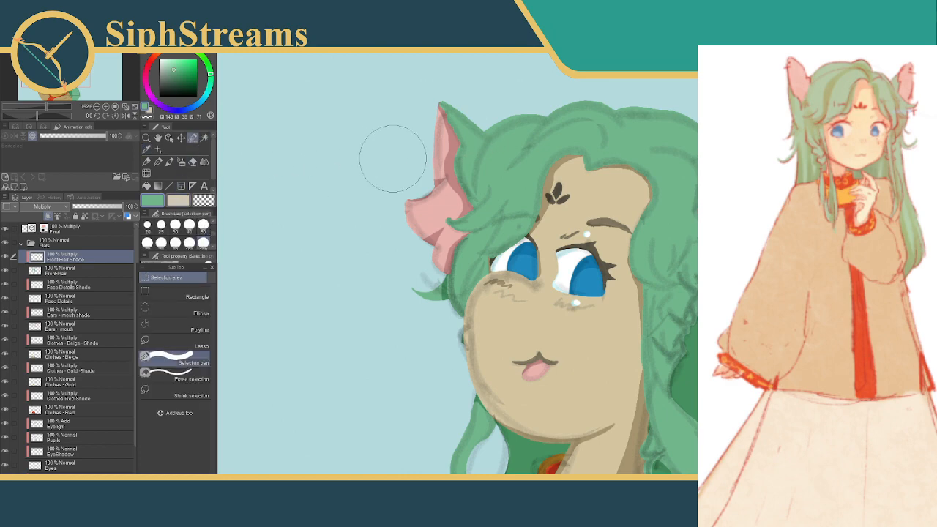
pyautogui.click(539, 94)
pyautogui.moveTo(539, 94); pyautogui.dragTo(436, 192)
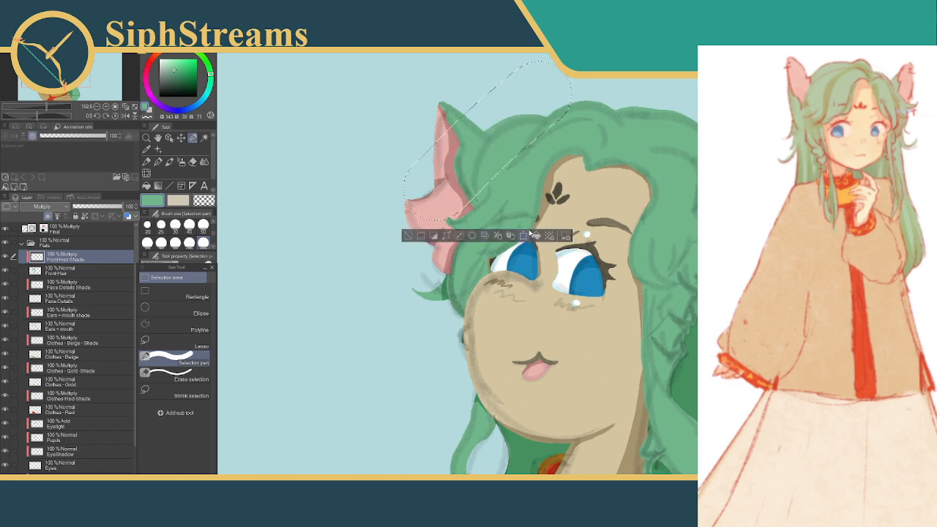
pyautogui.hotkey('alt', 'BackSpace')
pyautogui.click(407, 235)
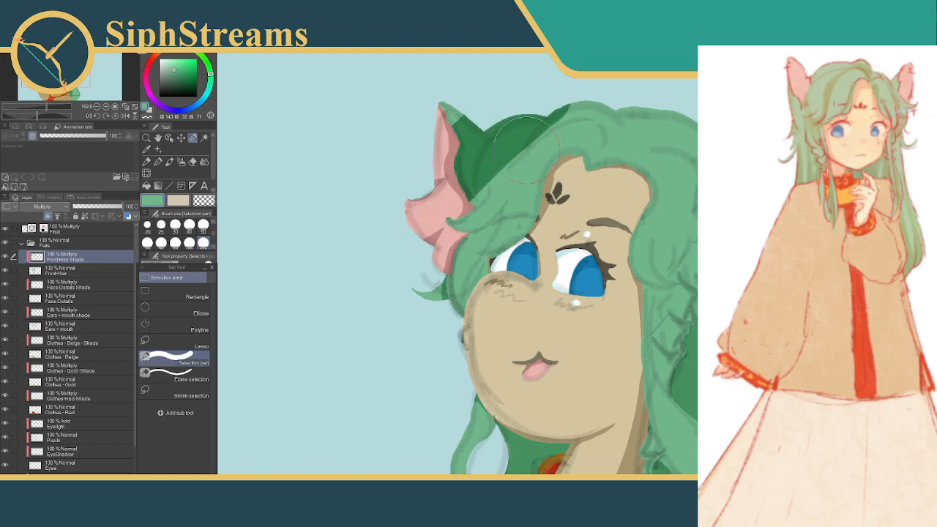
# Replace the test shadow with a larger selection beside the ear filled in a lighter green, then deselect
pyautogui.moveTo(500, 117); pyautogui.dragTo(505, 113)
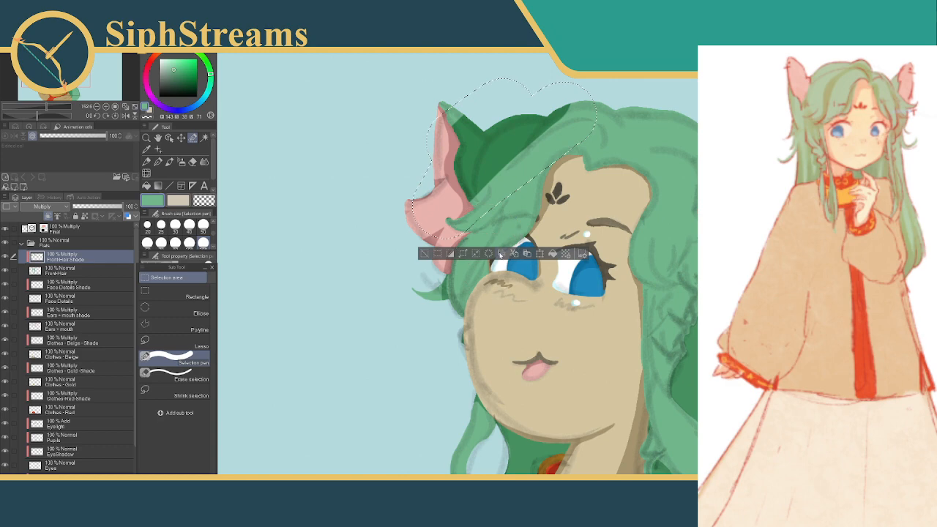
pyautogui.click(489, 253)
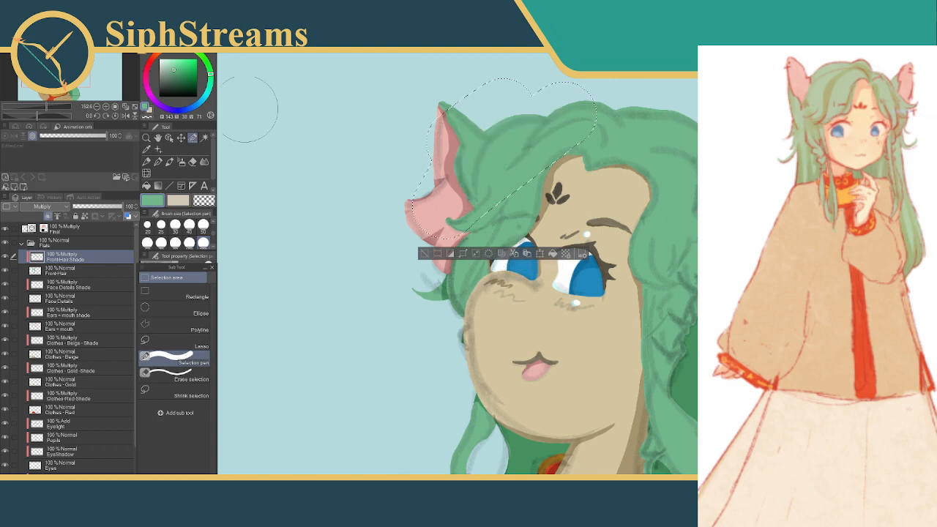
pyautogui.click(173, 71)
pyautogui.moveTo(173, 68); pyautogui.dragTo(167, 65)
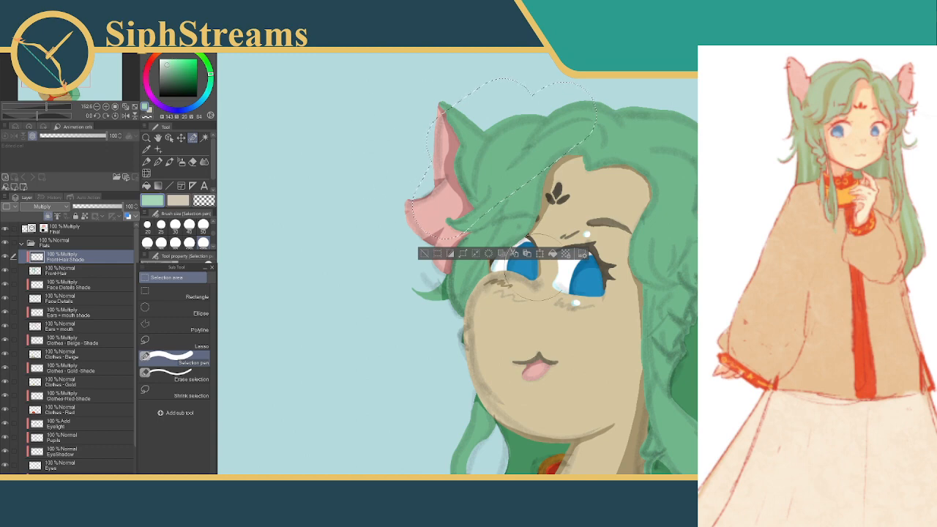
pyautogui.moveTo(172, 61); pyautogui.dragTo(169, 64)
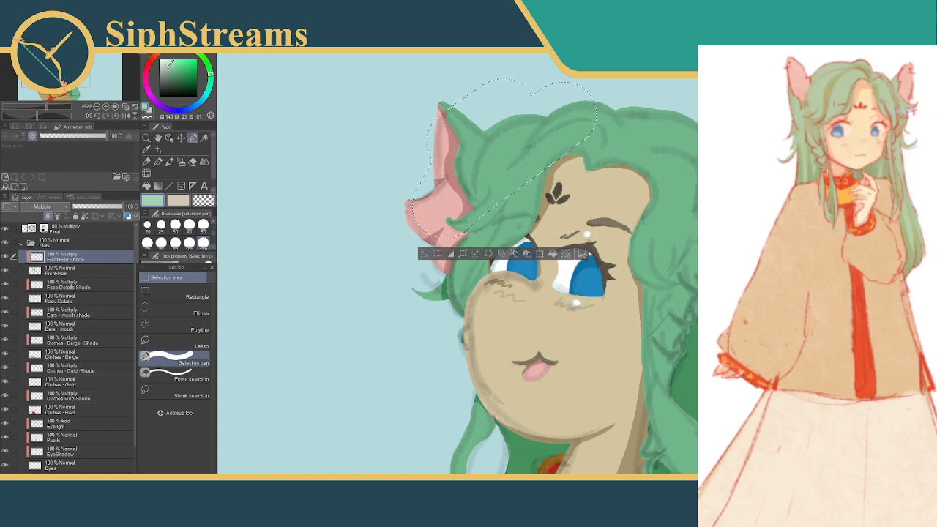
pyautogui.click(542, 254)
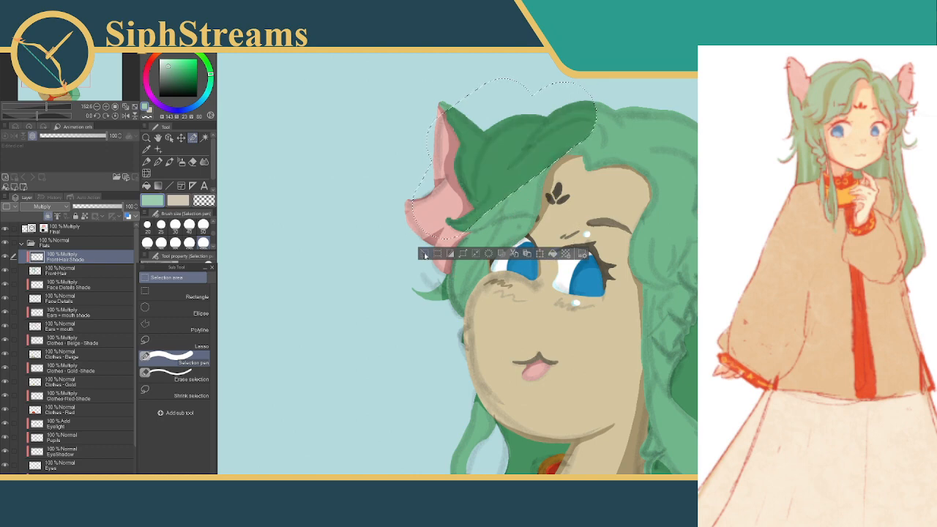
pyautogui.hotkey('ctrl', 'd')
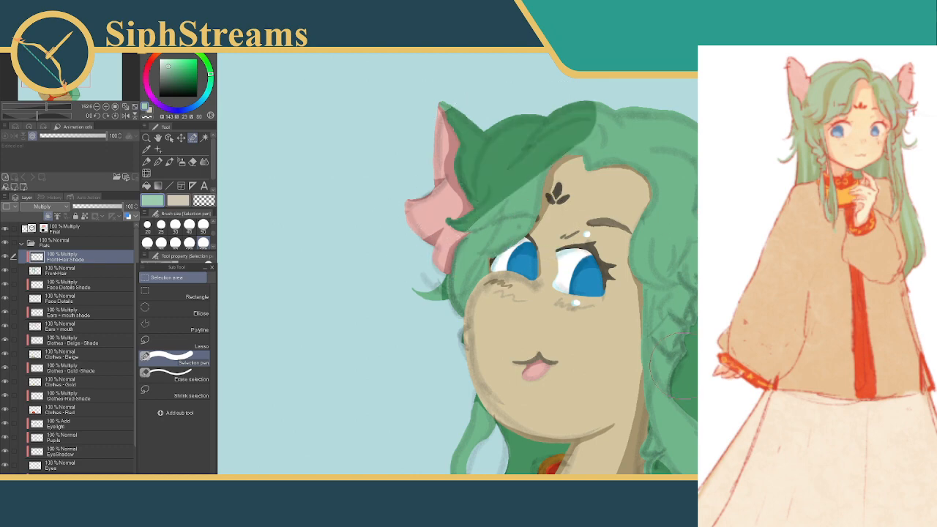
# Undo the last shadow fill and refill the same selection with a slightly paler green
pyautogui.hotkey('ctrl', 'z')
pyautogui.hotkey('ctrl', 'z')
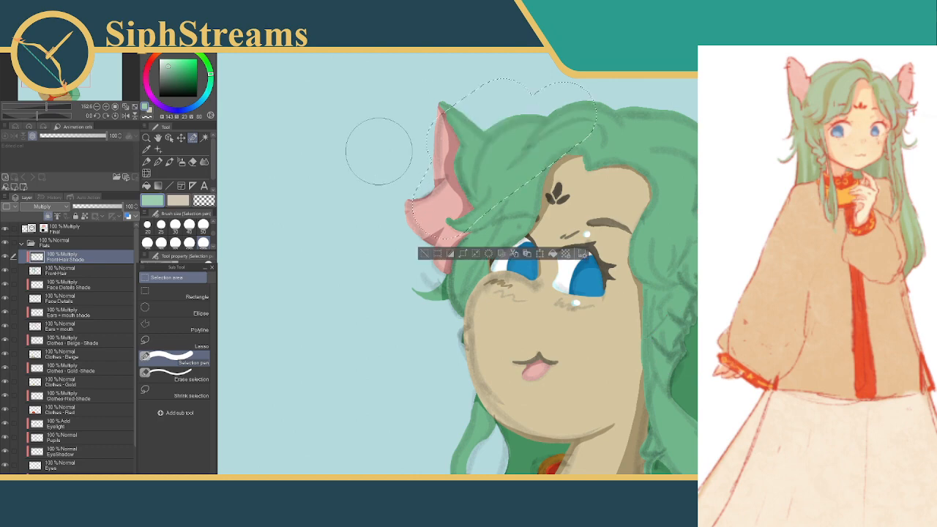
pyautogui.moveTo(168, 67); pyautogui.dragTo(167, 69)
pyautogui.click(553, 254)
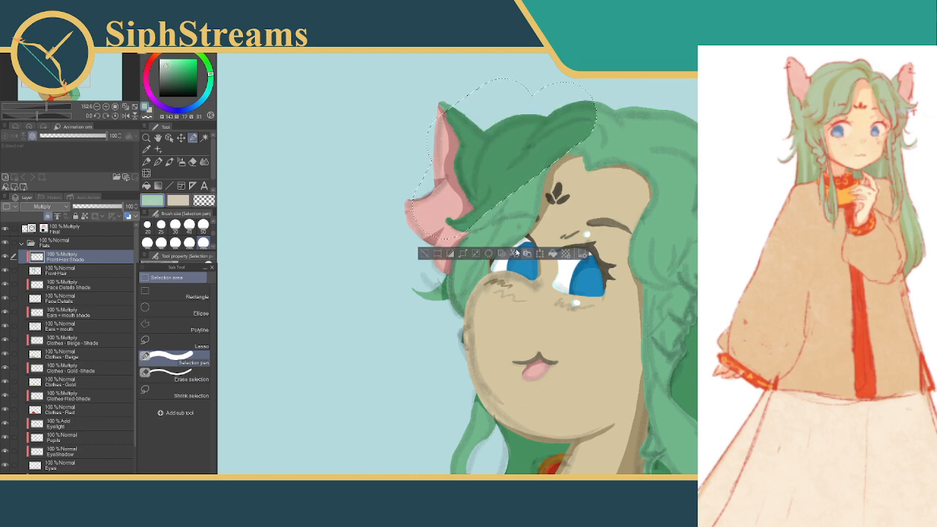
pyautogui.click(425, 254)
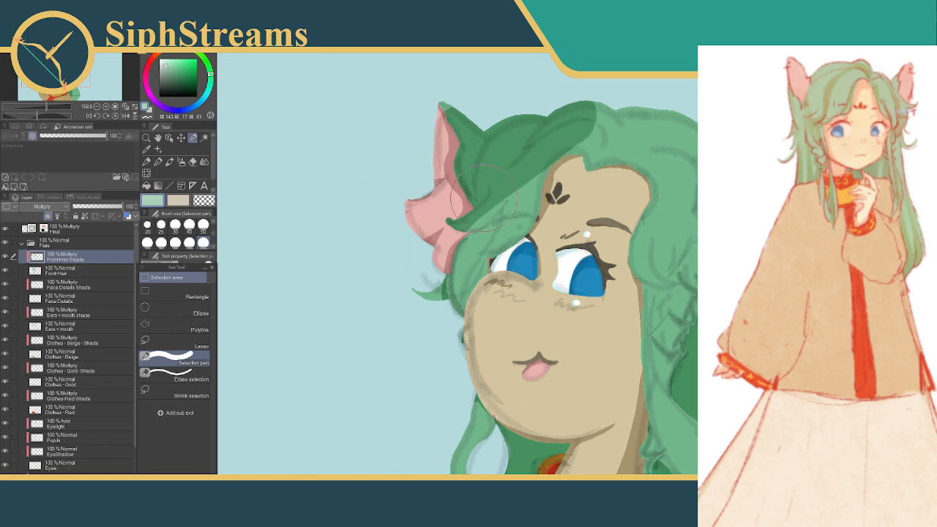
# Select around the test shadow on the front hair, clear it from the shade layer and deselect
pyautogui.moveTo(618, 92)
pyautogui.mouseDown()
pyautogui.moveTo(468, 131)
pyautogui.moveTo(418, 242)
pyautogui.mouseUp()
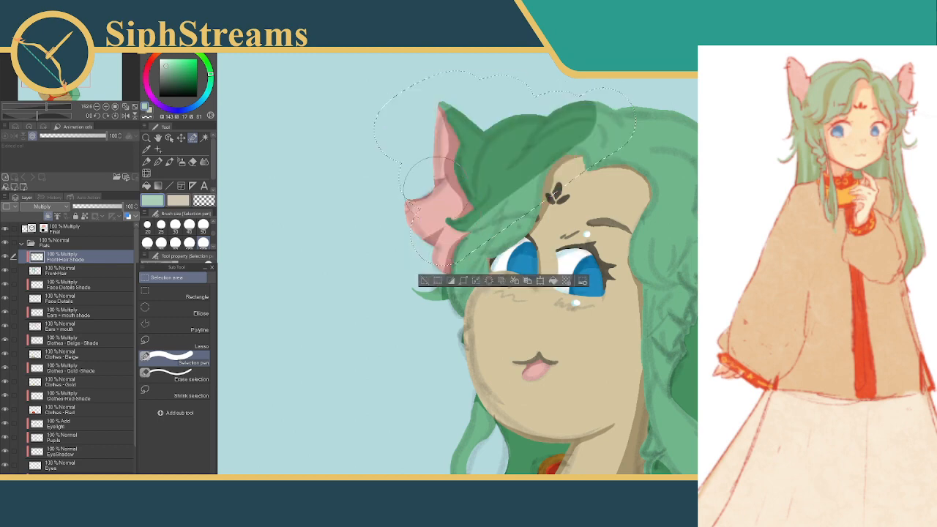
pyautogui.click(498, 281)
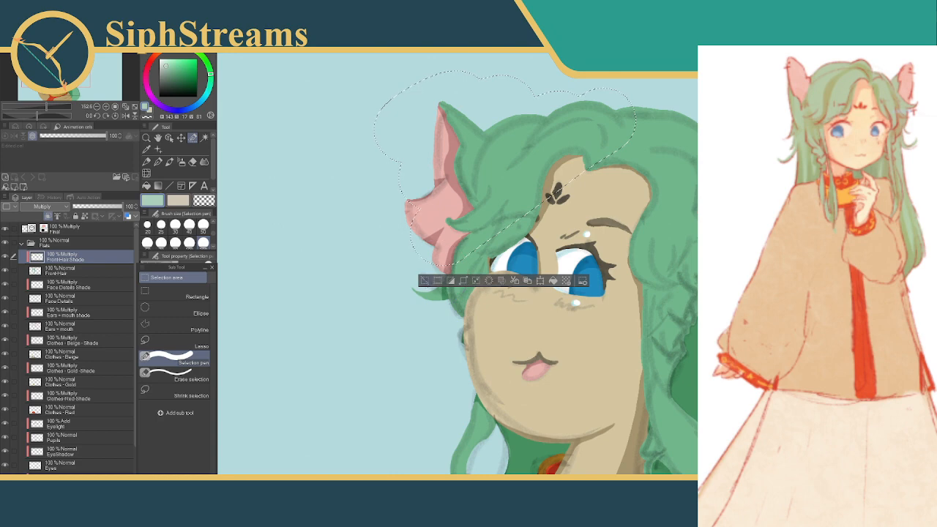
pyautogui.click(424, 283)
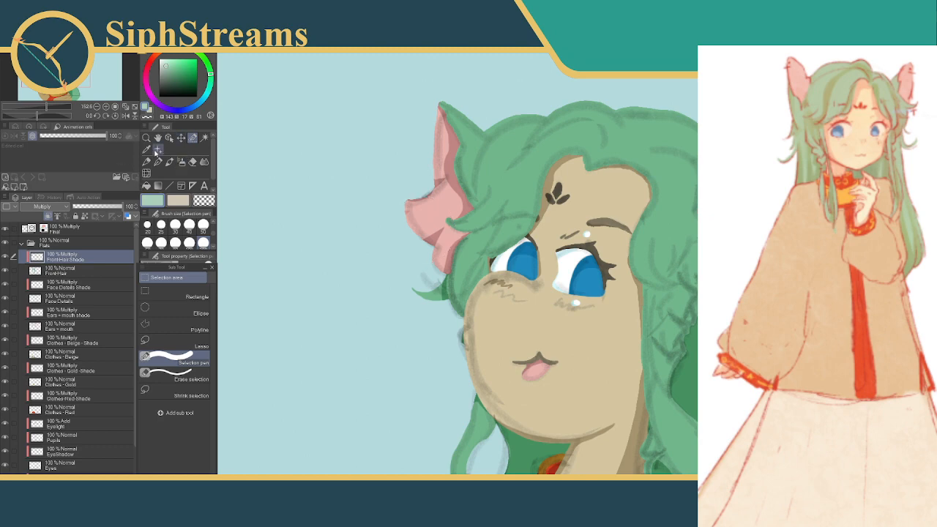
# Set the Selection pen to size 12 and paint a narrow curved selection along the hair strand beside the ear
pyautogui.moveTo(213, 236); pyautogui.dragTo(213, 231)
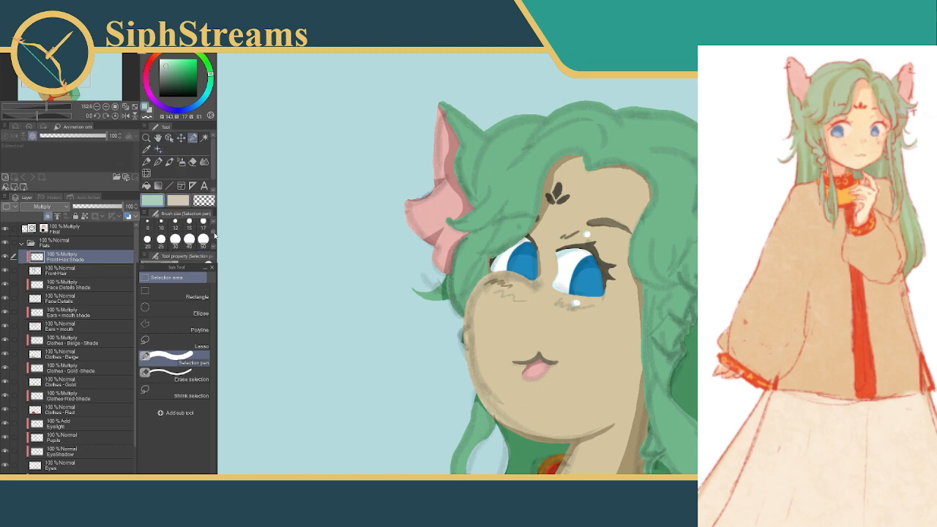
pyautogui.click(175, 224)
pyautogui.moveTo(667, 152); pyautogui.dragTo(535, 134)
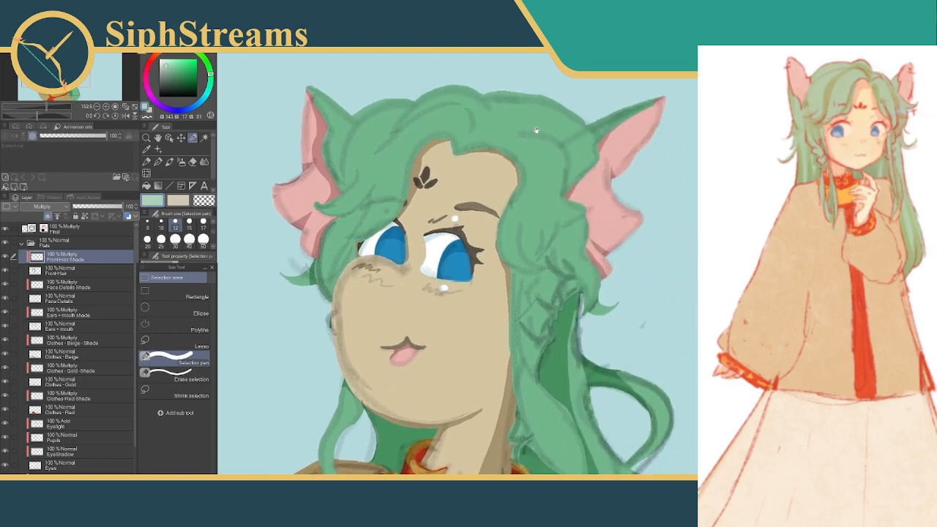
pyautogui.moveTo(354, 132); pyautogui.dragTo(485, 145)
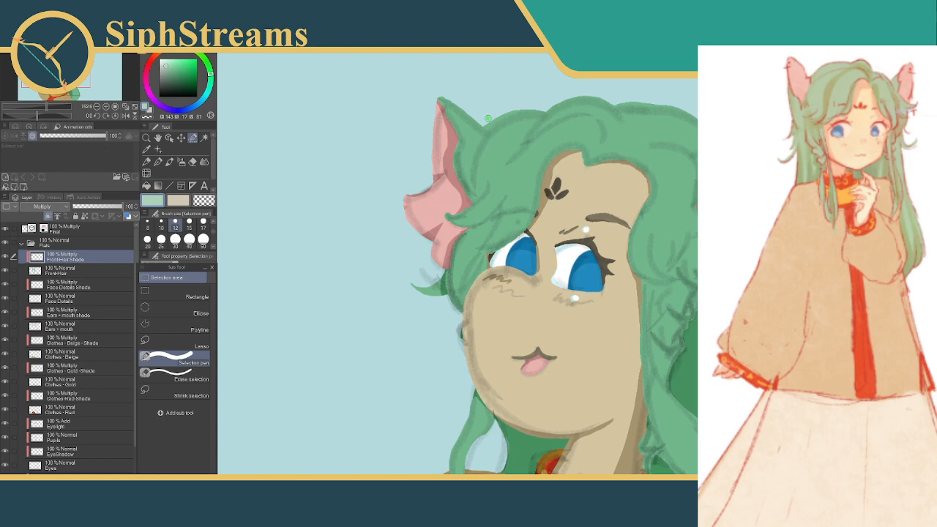
pyautogui.moveTo(486, 118); pyautogui.dragTo(484, 117)
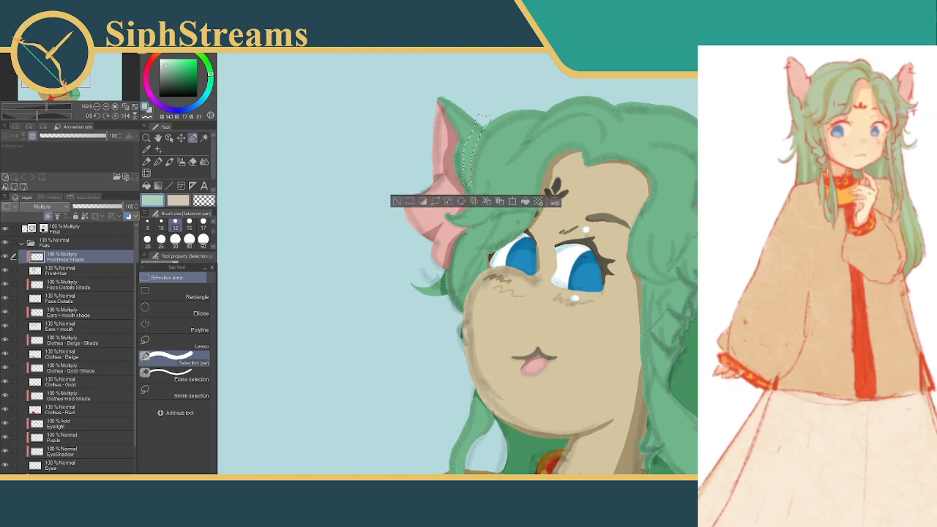
pyautogui.moveTo(469, 182); pyautogui.dragTo(469, 180)
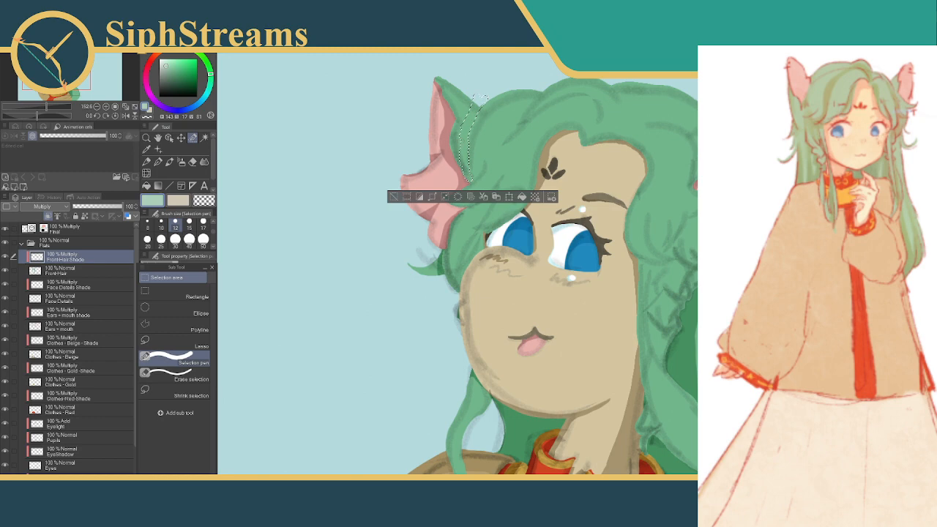
pyautogui.moveTo(474, 101)
pyautogui.mouseDown()
pyautogui.moveTo(461, 139)
pyautogui.moveTo(467, 176)
pyautogui.mouseUp()
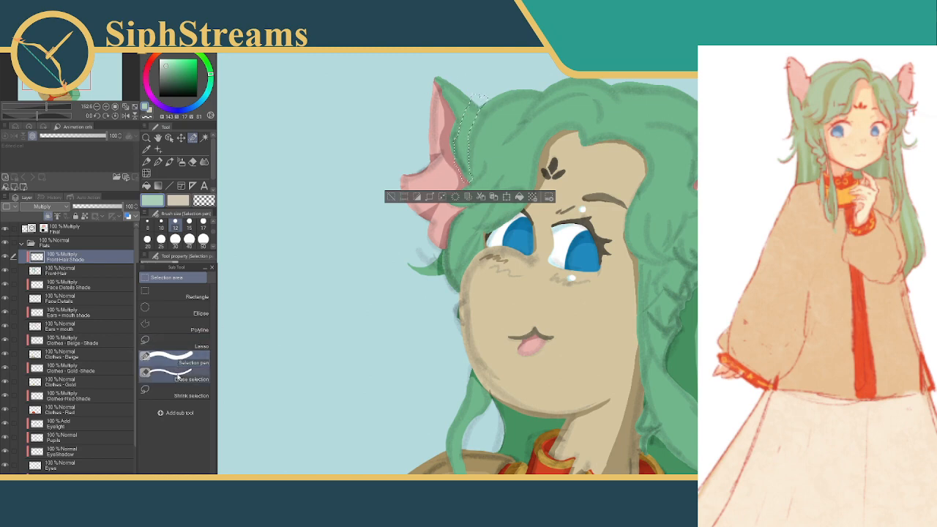
# Trim the outer edge of the strand selection using Erase selection at size 30
pyautogui.click(183, 375)
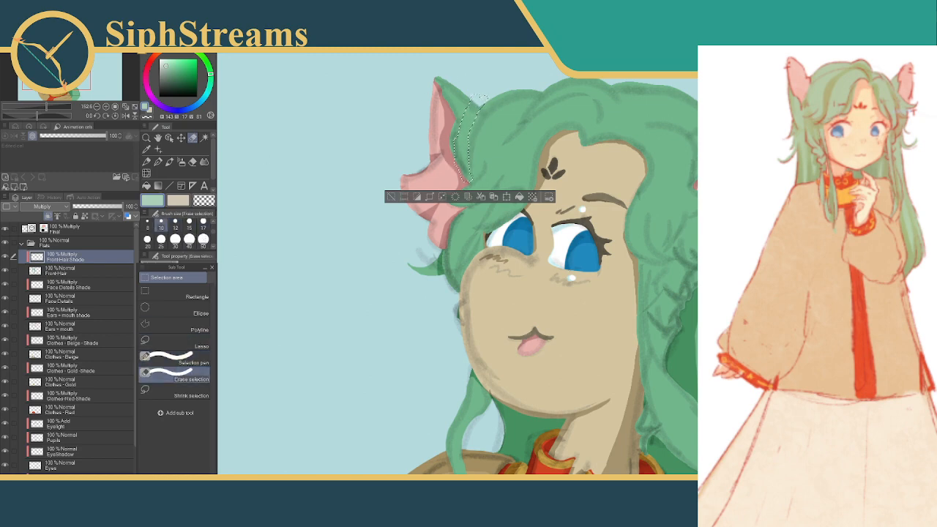
pyautogui.click(175, 239)
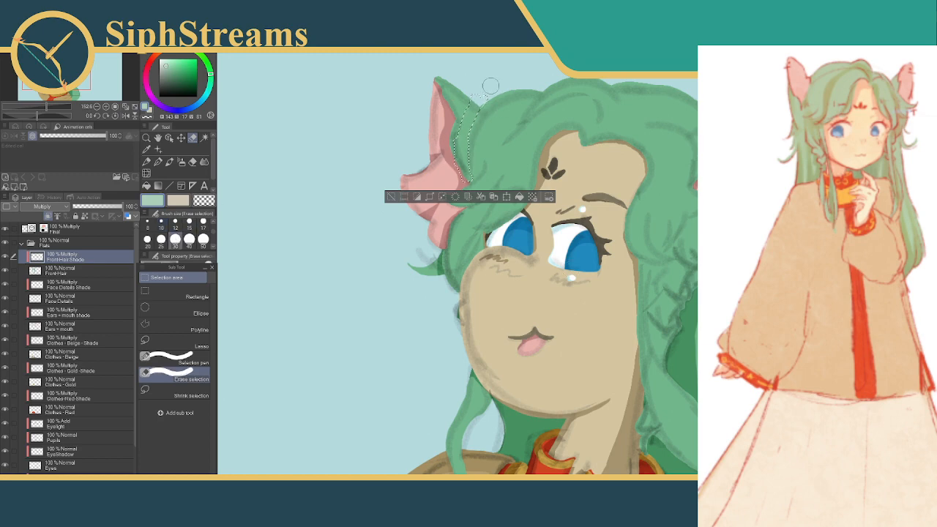
pyautogui.moveTo(481, 89); pyautogui.dragTo(490, 88)
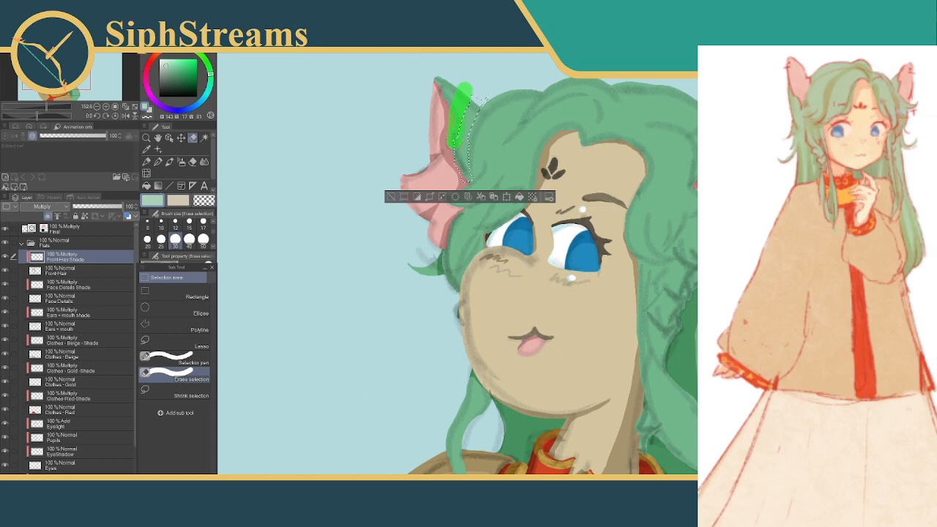
pyautogui.moveTo(462, 178); pyautogui.dragTo(463, 185)
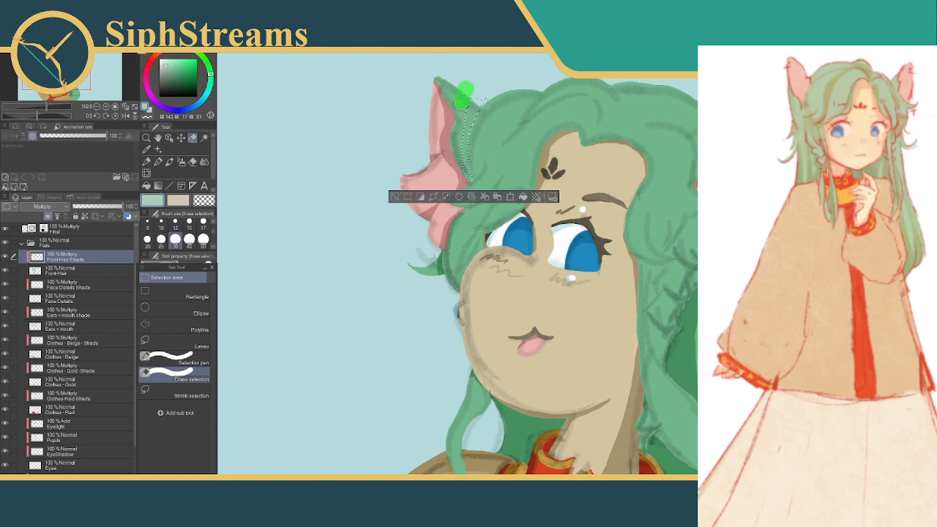
pyautogui.moveTo(457, 170)
pyautogui.mouseDown()
pyautogui.moveTo(461, 192)
pyautogui.moveTo(452, 148)
pyautogui.moveTo(459, 179)
pyautogui.mouseUp()
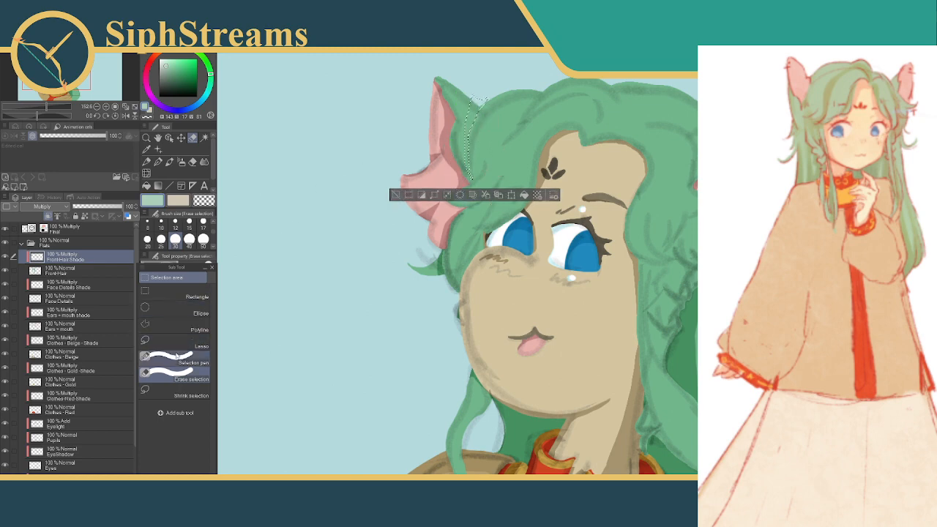
# Extend the upper end of the strand selection, fill it with the shadow green, set the Selection pen to size 8 and deselect
pyautogui.click(167, 359)
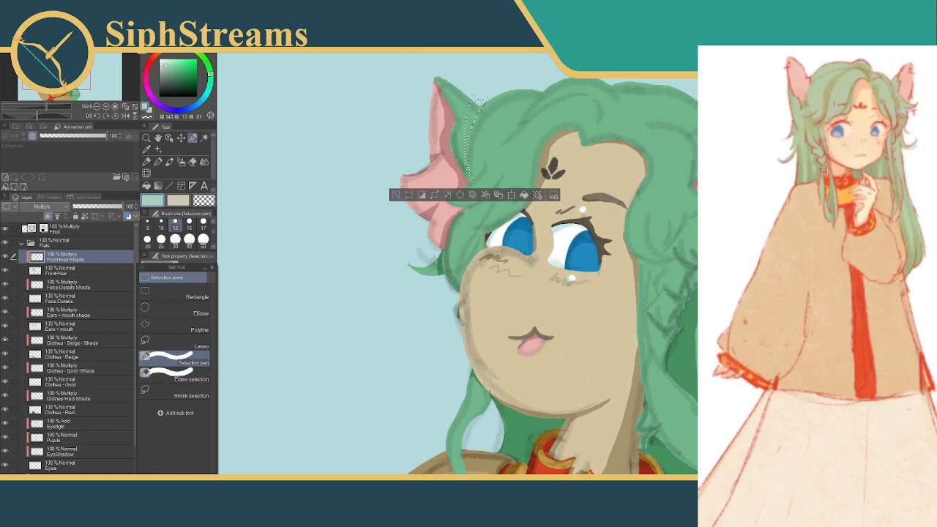
pyautogui.moveTo(481, 105); pyautogui.dragTo(474, 113)
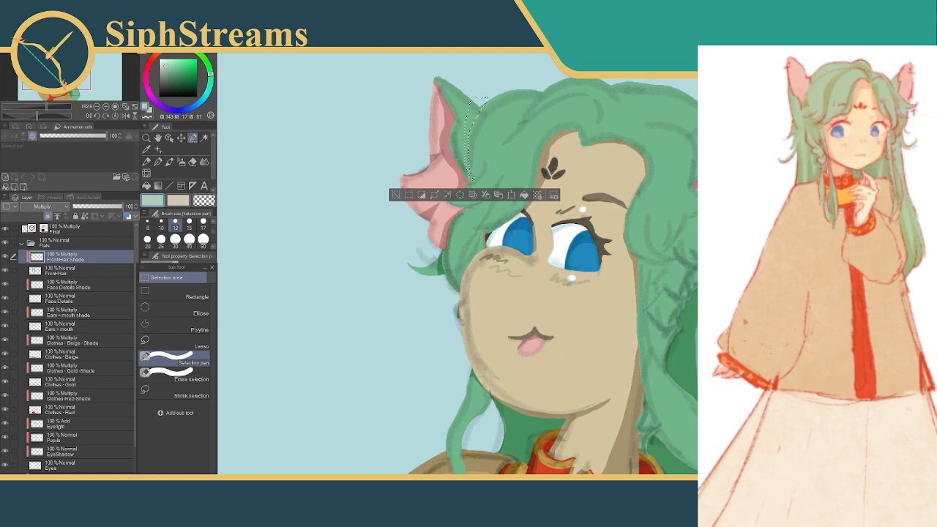
pyautogui.click(148, 225)
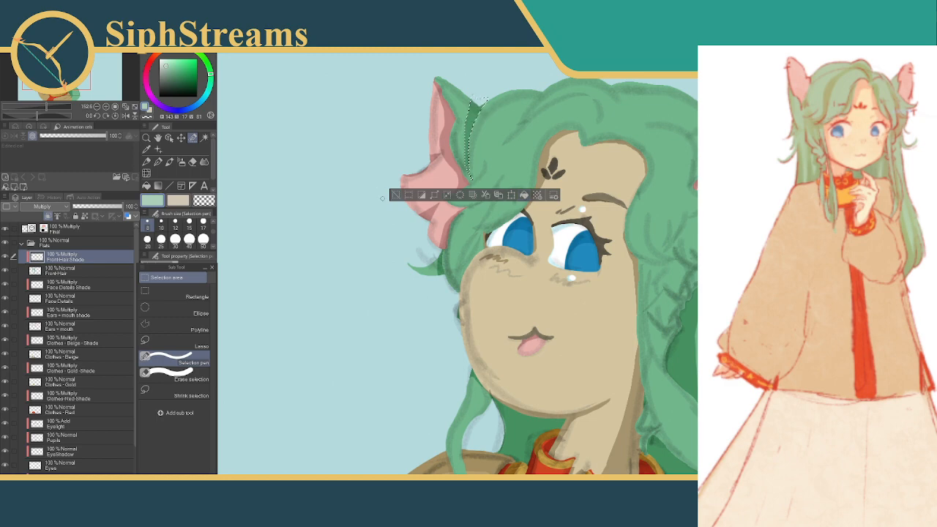
pyautogui.click(395, 196)
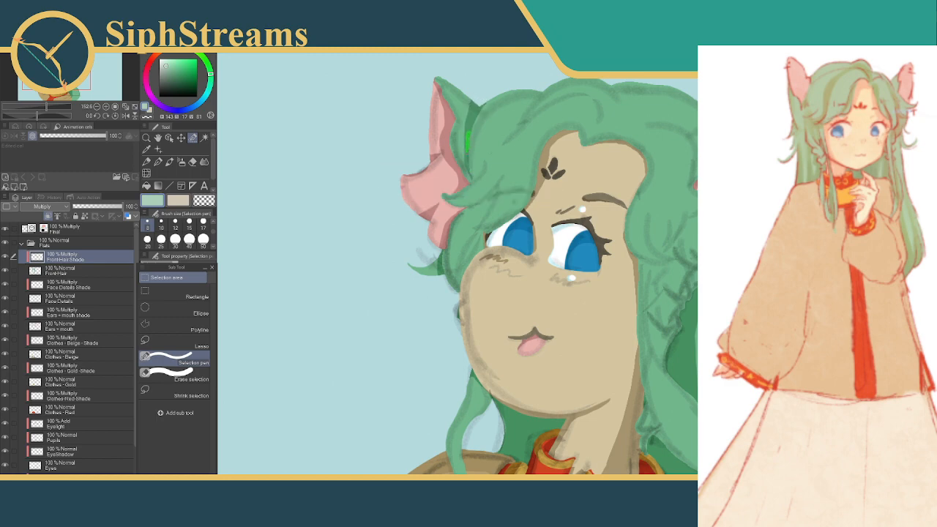
# Refine the outer edge of the strand shadow with small Selection pen areas, down to its lower tail beside the ear
pyautogui.moveTo(468, 151); pyautogui.dragTo(468, 154)
pyautogui.click(389, 172)
pyautogui.scroll(-4, 573, 269)
pyautogui.scroll(8, 573, 270)
pyautogui.scroll(-3, 458, 264)
pyautogui.scroll(6, 458, 264)
pyautogui.moveTo(460, 196); pyautogui.dragTo(472, 261)
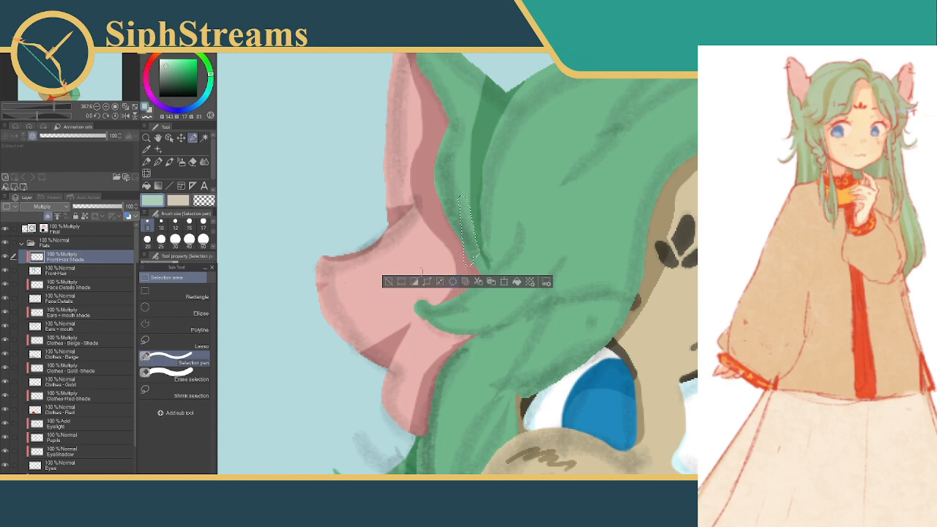
pyautogui.hotkey('ctrl', 'd')
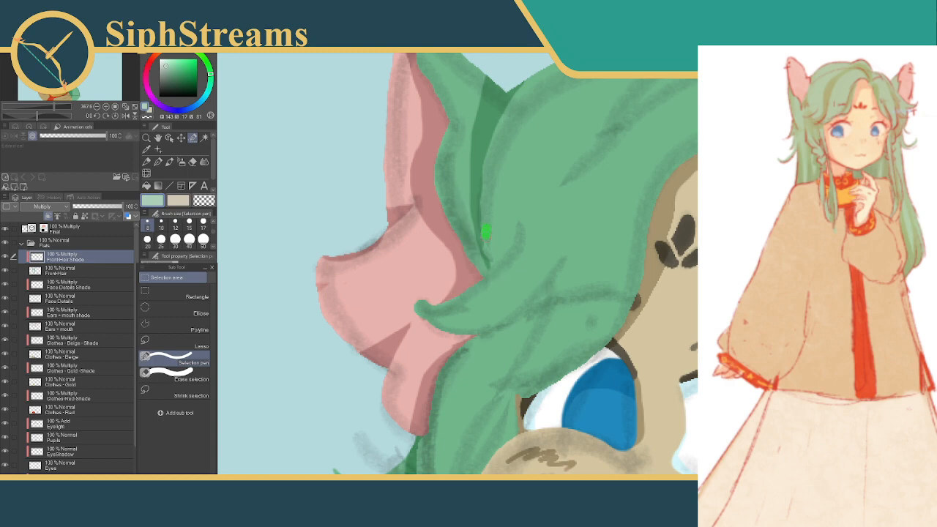
# Taper the inner edge of the strand shadow's lower tail using short Selection pen strokes, deselecting after each correction
pyautogui.moveTo(489, 250); pyautogui.dragTo(490, 252)
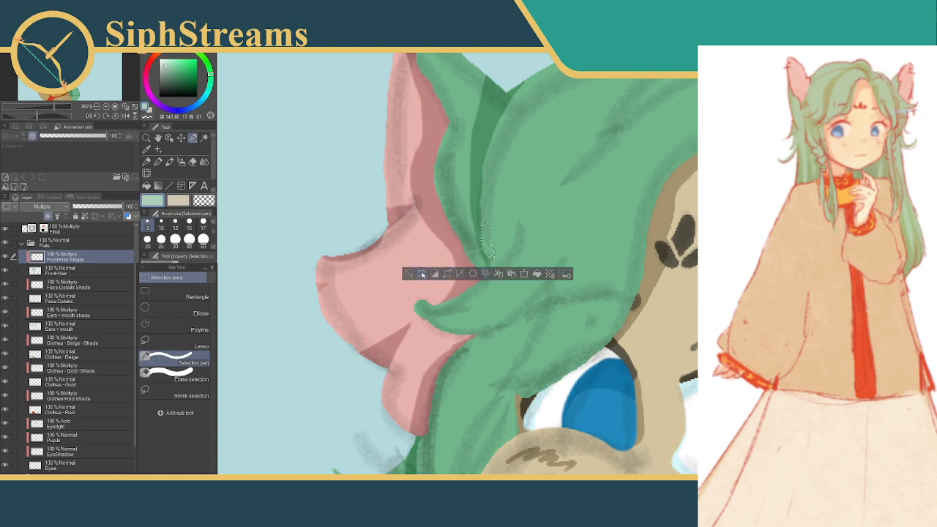
pyautogui.hotkey('ctrl', 'd')
pyautogui.moveTo(485, 206); pyautogui.dragTo(488, 253)
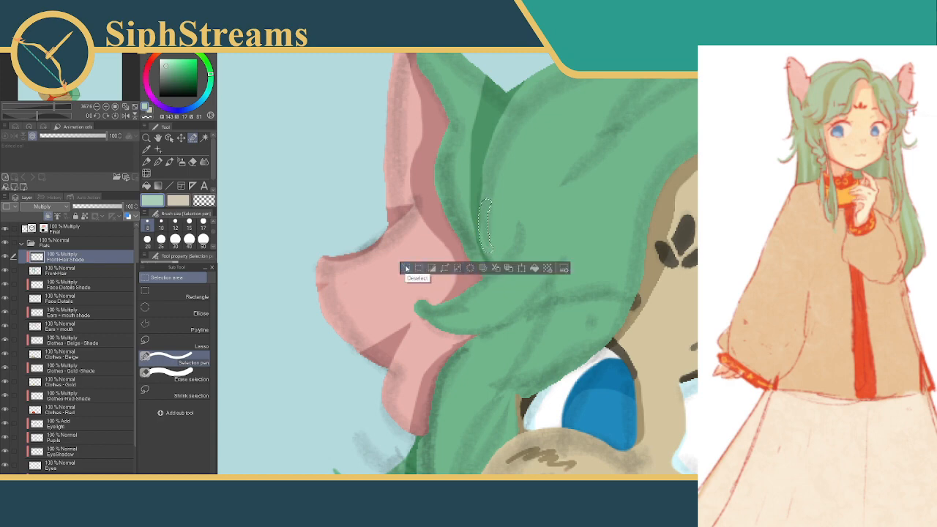
pyautogui.click(407, 269)
pyautogui.moveTo(511, 185); pyautogui.dragTo(507, 216)
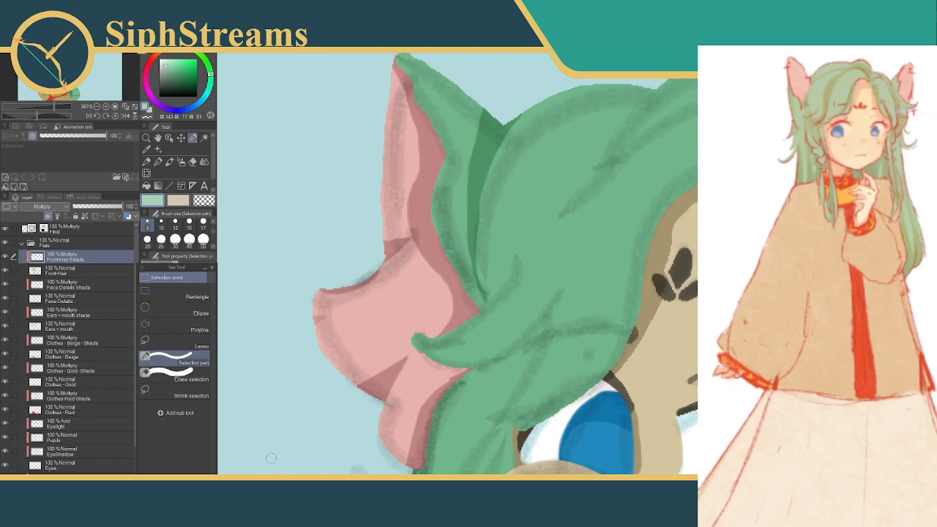
pyautogui.scroll(-3, 571, 271)
pyautogui.scroll(-5, 383, 309)
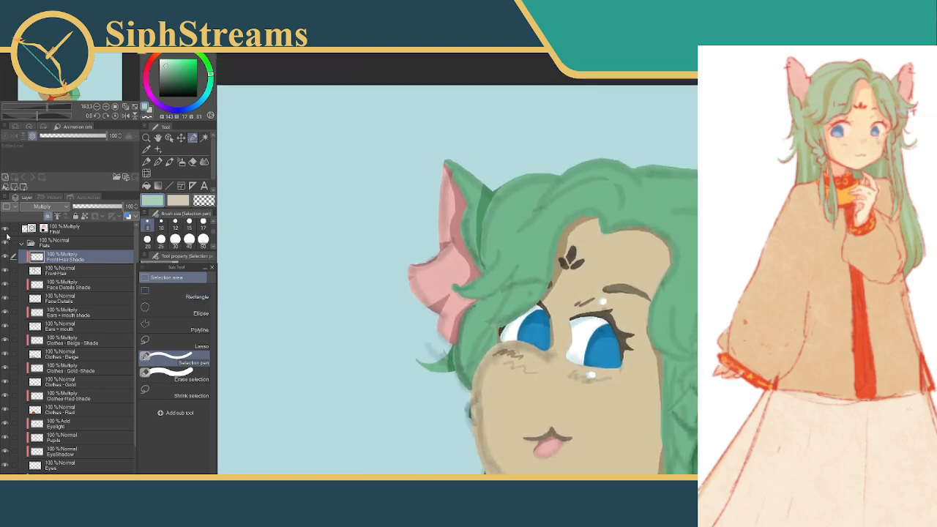
# Hide the Final layer and clean up the ear-side edge of the strand shadow, undoing the first correction
pyautogui.click(6, 230)
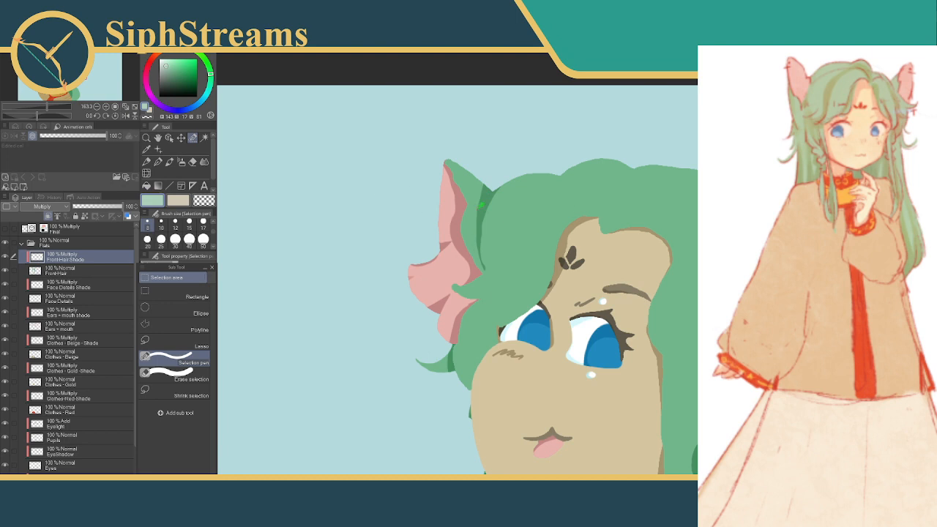
pyautogui.moveTo(476, 216); pyautogui.dragTo(475, 223)
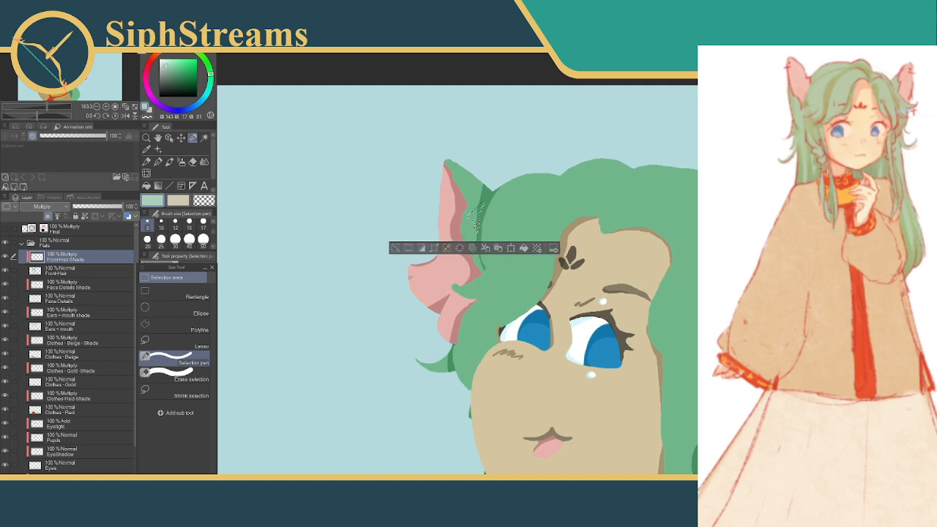
pyautogui.click(396, 247)
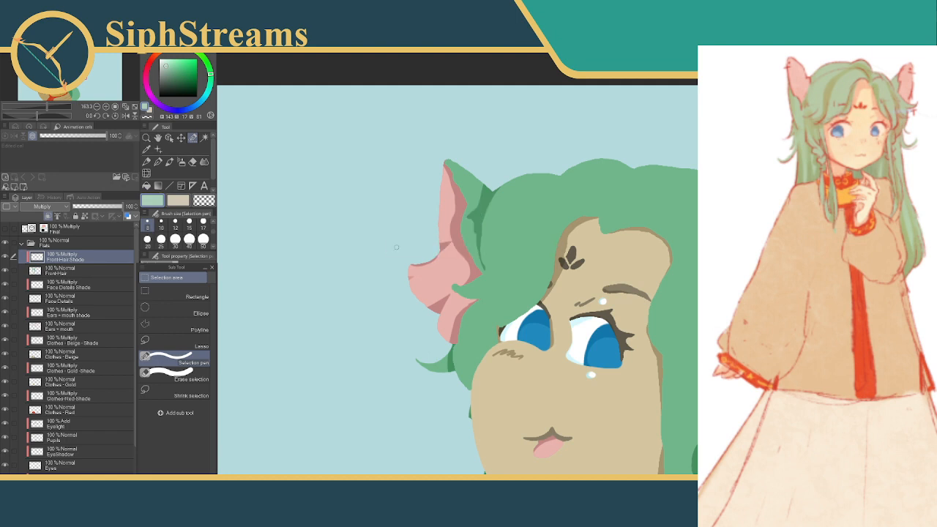
pyautogui.hotkey('ctrl', 'z')
pyautogui.click(427, 251)
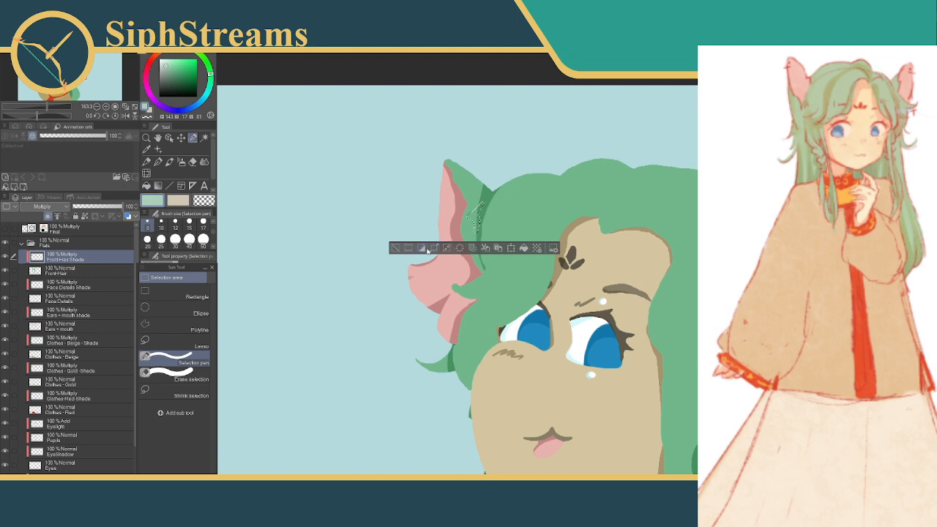
pyautogui.hotkey('ctrl', 'd')
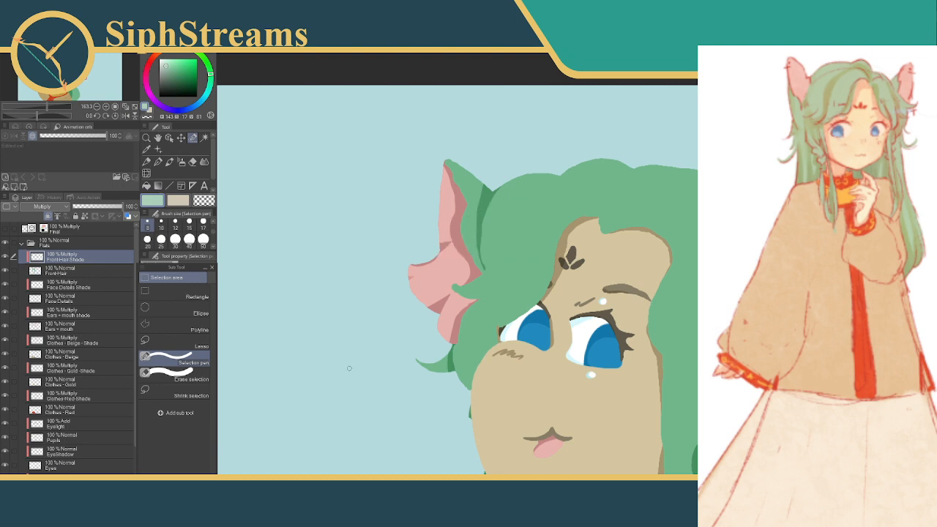
# Smooth the inner curve of the strand shadow with two Selection pen areas at size 30, then deselect
pyautogui.click(175, 239)
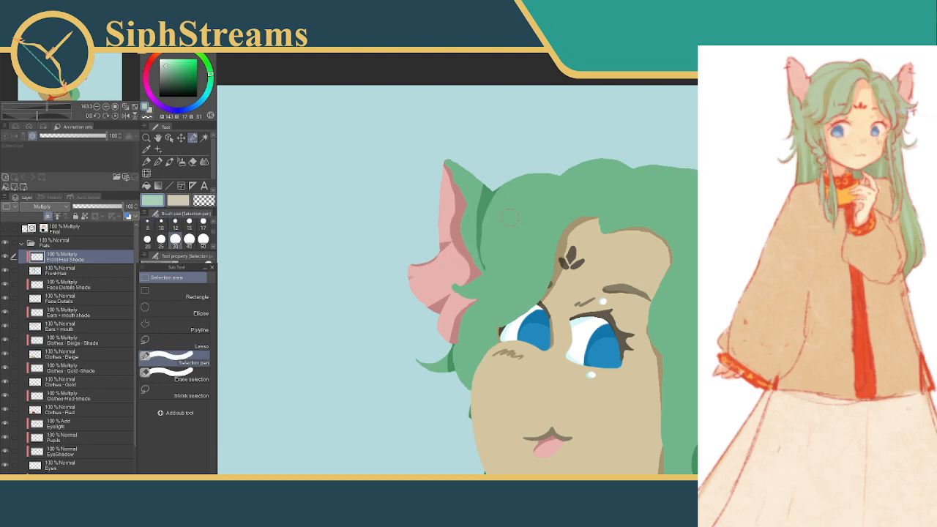
pyautogui.moveTo(499, 220)
pyautogui.mouseDown()
pyautogui.moveTo(486, 256)
pyautogui.moveTo(503, 274)
pyautogui.moveTo(510, 256)
pyautogui.moveTo(484, 265)
pyautogui.moveTo(503, 277)
pyautogui.mouseUp()
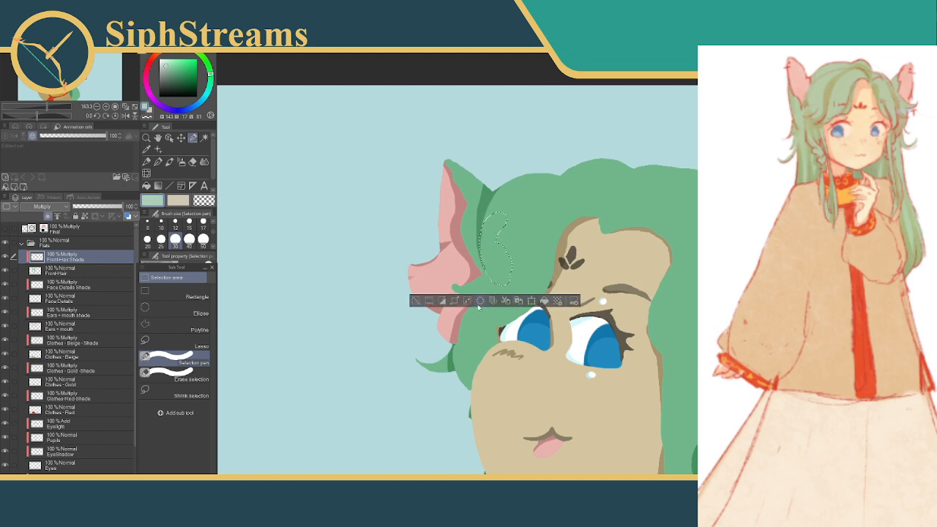
pyautogui.click(481, 300)
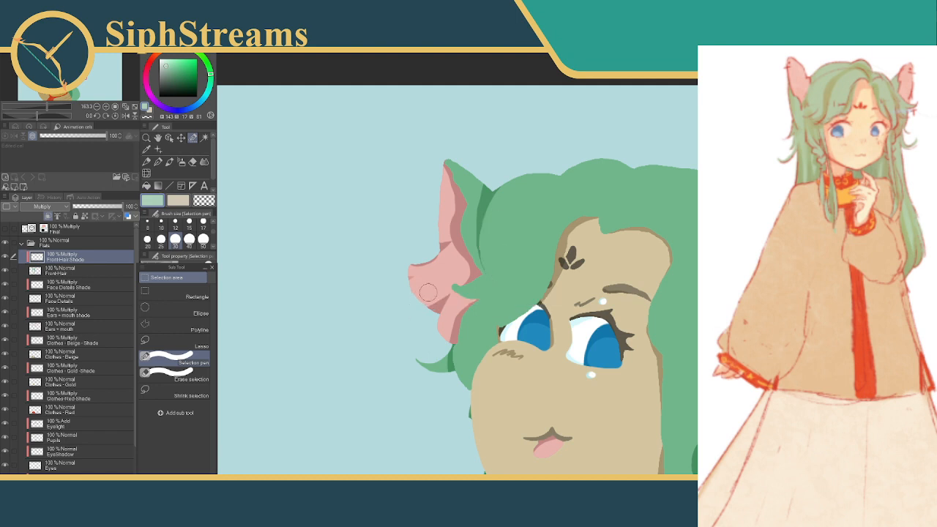
pyautogui.click(495, 222)
pyautogui.moveTo(492, 224); pyautogui.dragTo(496, 270)
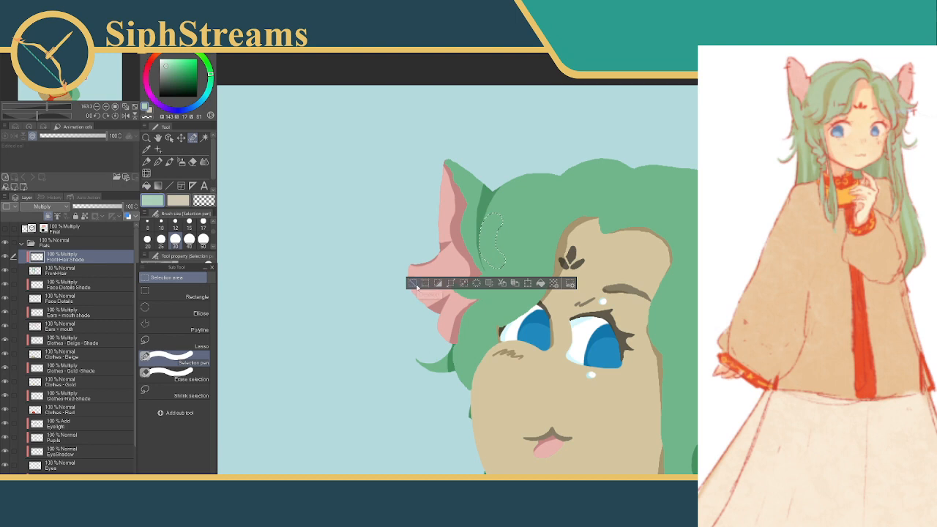
pyautogui.click(412, 284)
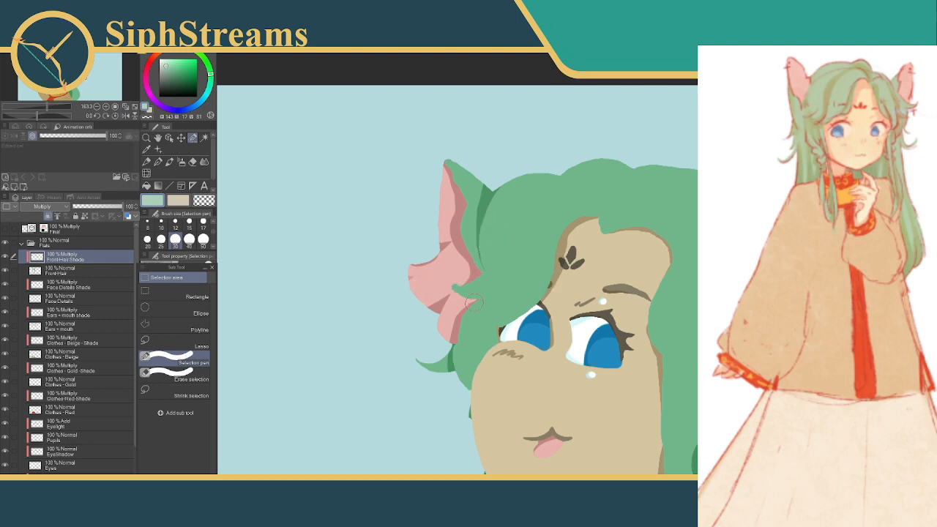
# Check the strand shadow against the whole head and compare the hair with the Front Hair Shade layer hidden and shown
pyautogui.scroll(-2, 474, 305)
pyautogui.scroll(-1, 297, 459)
pyautogui.scroll(-2, 509, 299)
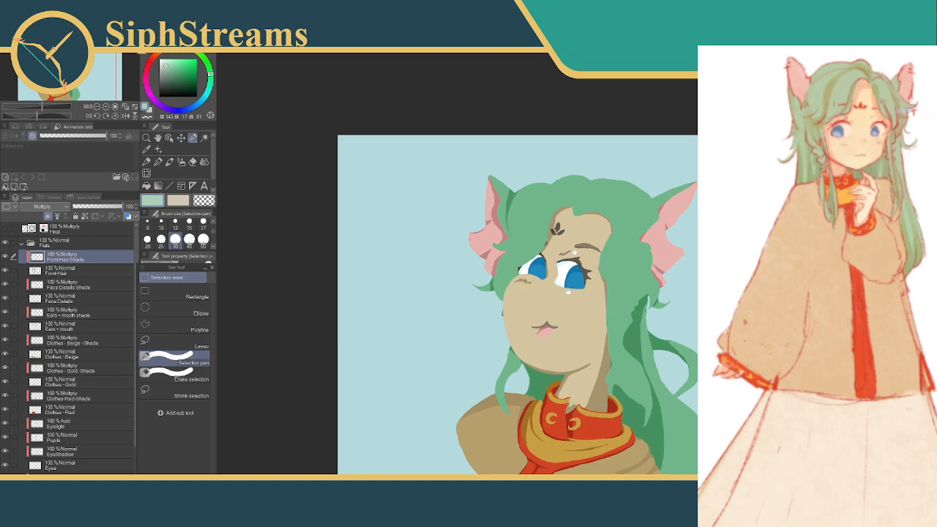
pyautogui.scroll(1, 548, 262)
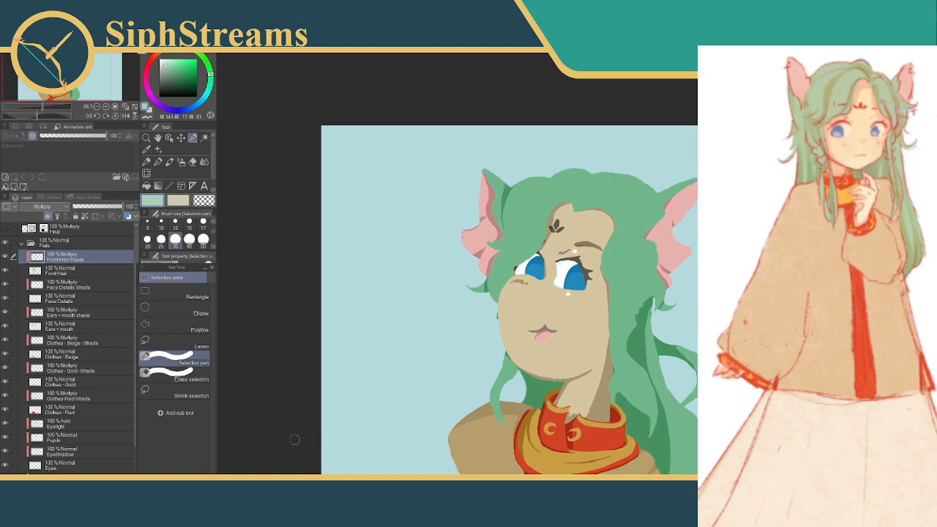
pyautogui.scroll(-2, 299, 439)
pyautogui.scroll(3, 299, 439)
pyautogui.scroll(5, 431, 161)
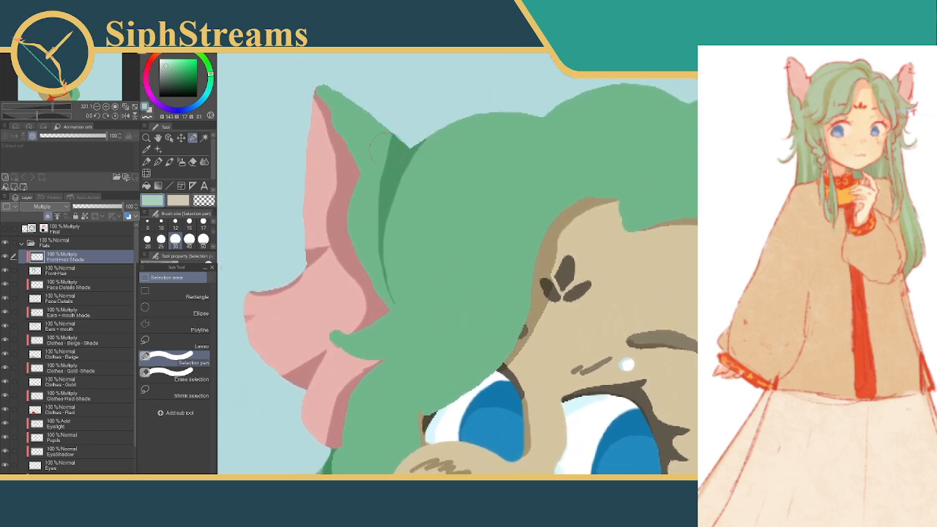
pyautogui.moveTo(418, 208)
pyautogui.mouseDown()
pyautogui.moveTo(430, 213)
pyautogui.moveTo(431, 204)
pyautogui.mouseUp()
pyautogui.click(6, 256)
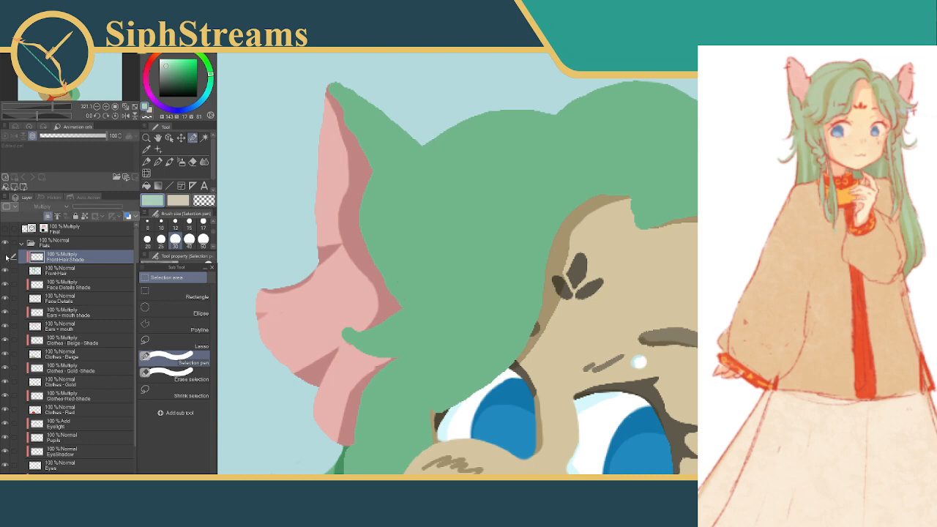
pyautogui.click(6, 256)
# With the Selection pen at size 12, outline a wedge-shaped shadow on the front hair above the other ear, with the Final layer visible
pyautogui.click(173, 226)
pyautogui.moveTo(596, 211)
pyautogui.mouseDown()
pyautogui.moveTo(421, 194)
pyautogui.moveTo(361, 240)
pyautogui.mouseUp()
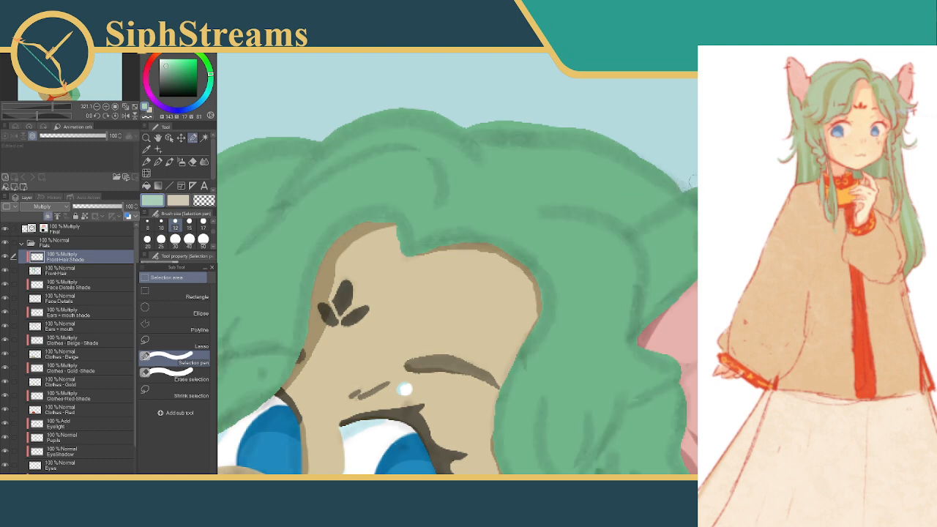
pyautogui.moveTo(688, 183)
pyautogui.mouseDown()
pyautogui.moveTo(631, 215)
pyautogui.moveTo(601, 196)
pyautogui.moveTo(621, 208)
pyautogui.moveTo(695, 168)
pyautogui.mouseUp()
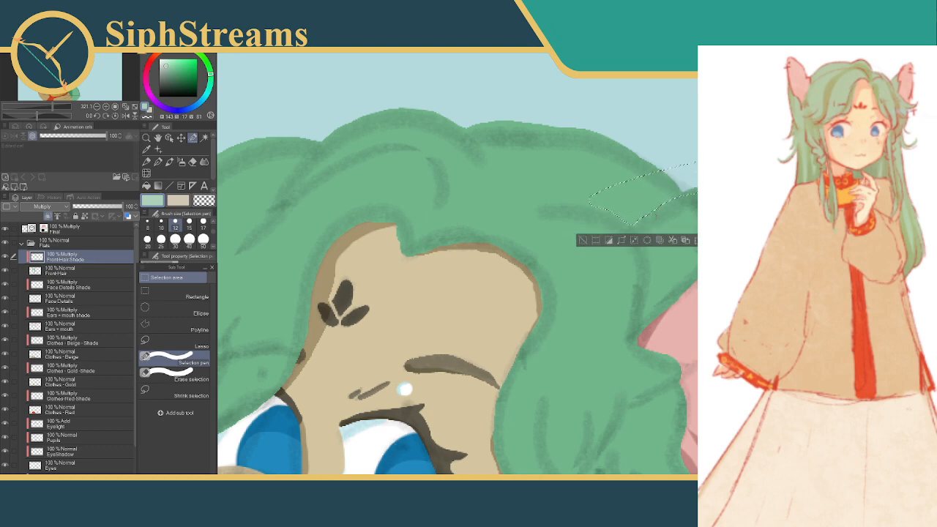
pyautogui.moveTo(693, 189); pyautogui.dragTo(688, 201)
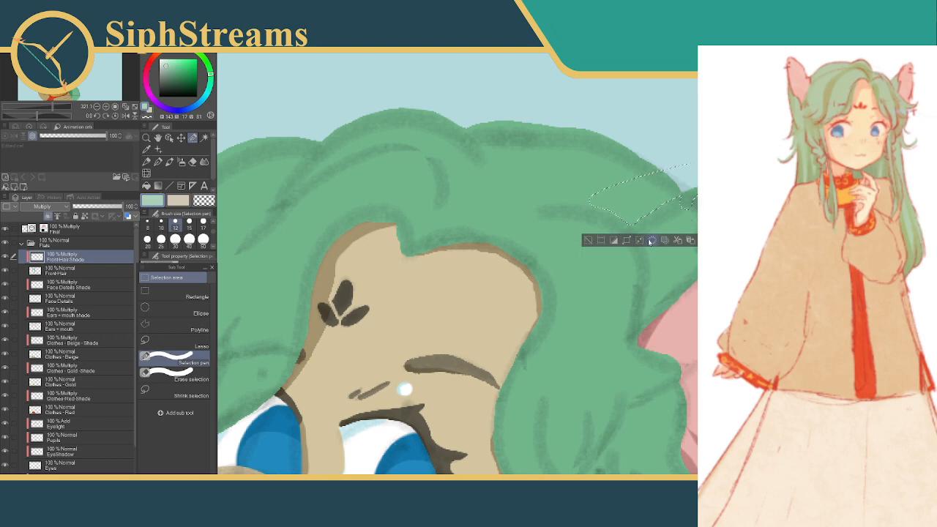
# Trim the wedge selection's lower edge with Erase selection at size 30, fill it with the shadow green and deselect
pyautogui.click(175, 378)
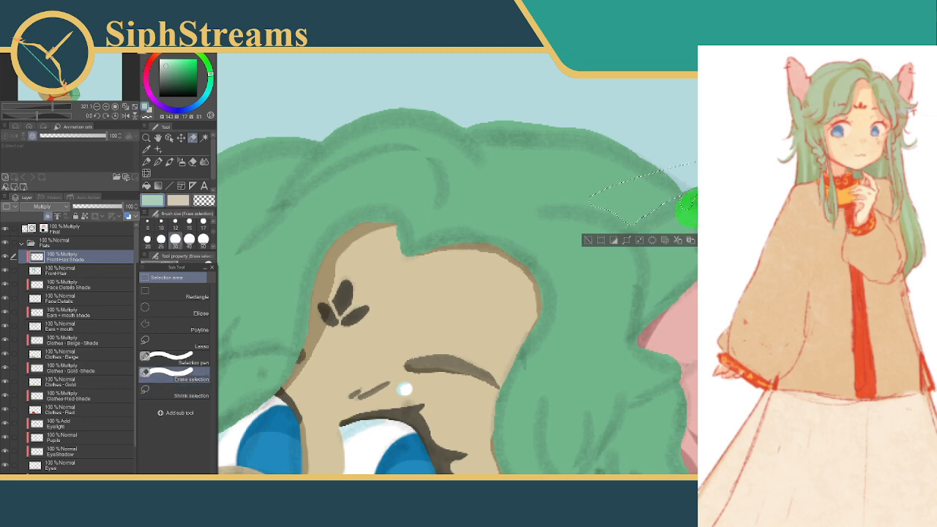
pyautogui.moveTo(690, 211); pyautogui.dragTo(694, 196)
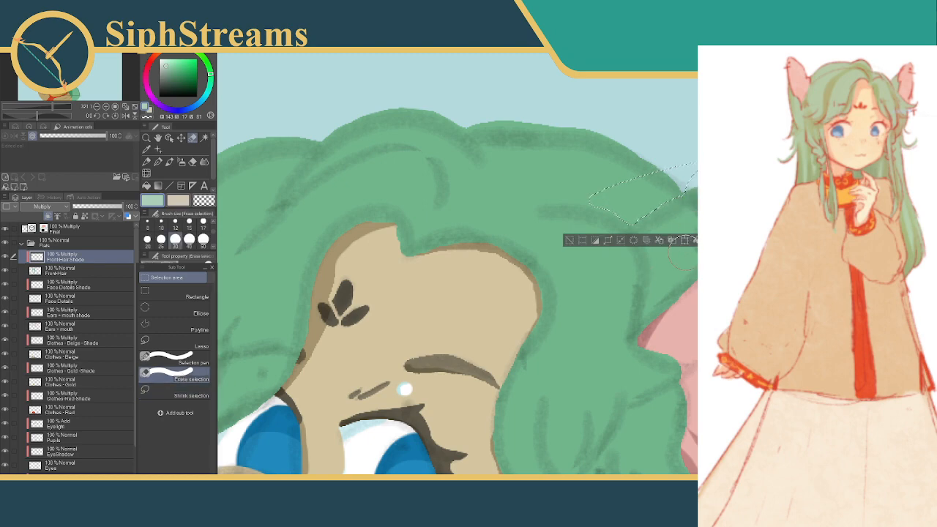
pyautogui.click(694, 240)
pyautogui.click(570, 240)
# Reshape the wedge shadow's inner tip into a sharp point using small selections at brush size 10, then deselect
pyautogui.moveTo(567, 288); pyautogui.dragTo(574, 270)
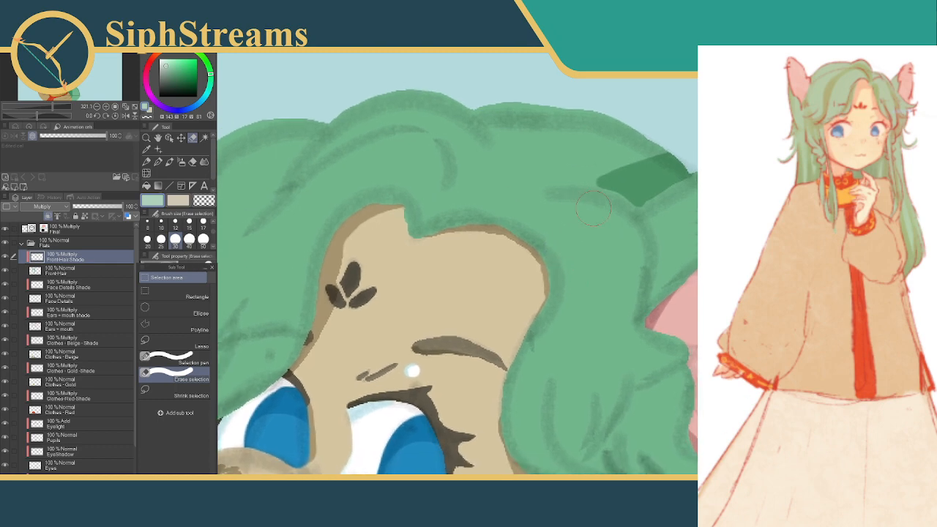
pyautogui.press('[')
pyautogui.press('[')
pyautogui.press('[')
pyautogui.press('[')
pyautogui.press('[')
pyautogui.press('[')
pyautogui.moveTo(612, 181); pyautogui.dragTo(591, 186)
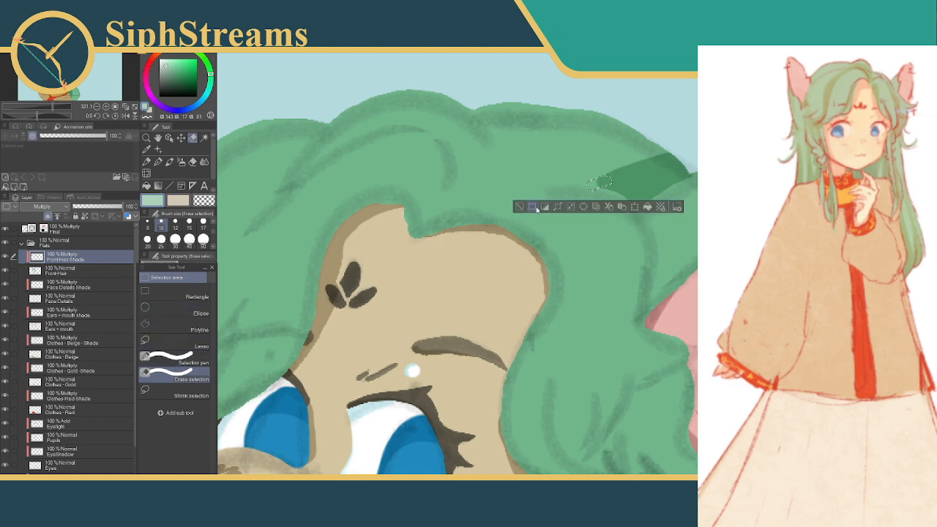
pyautogui.moveTo(576, 186); pyautogui.dragTo(602, 194)
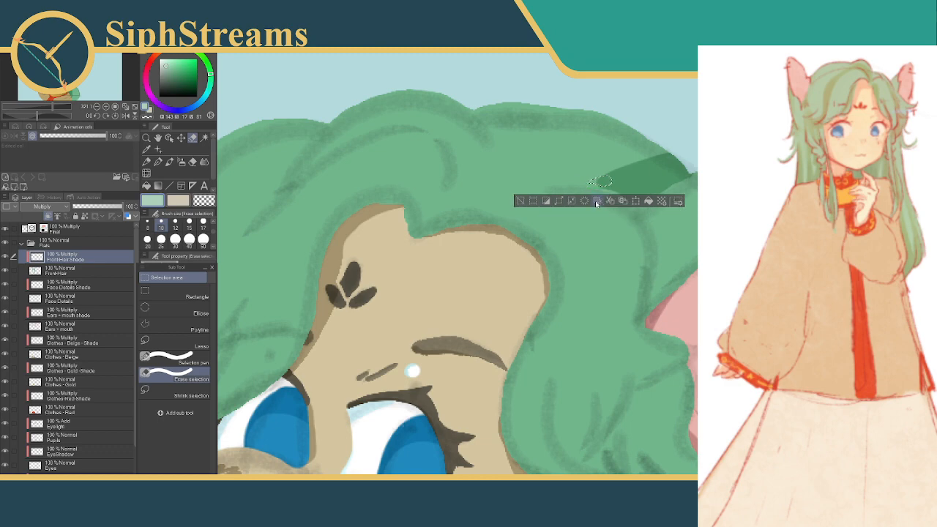
pyautogui.click(521, 202)
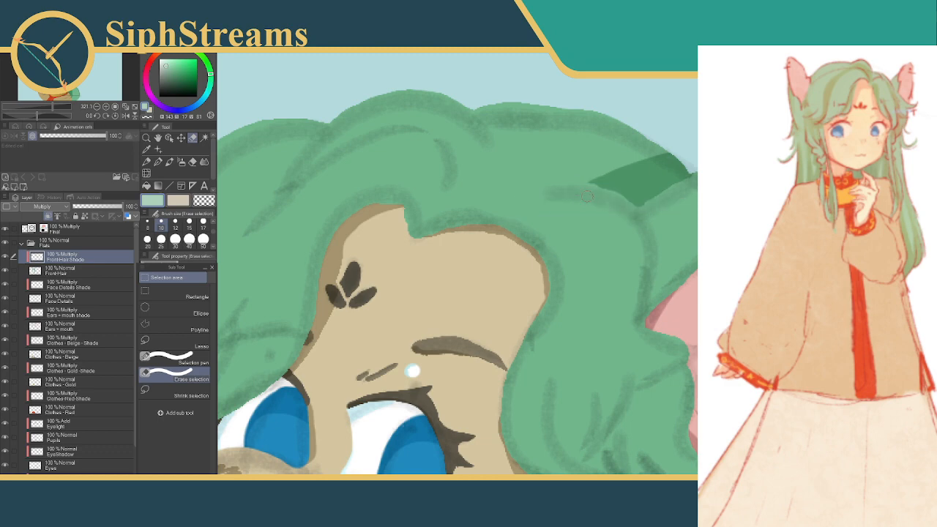
pyautogui.moveTo(593, 190); pyautogui.dragTo(615, 200)
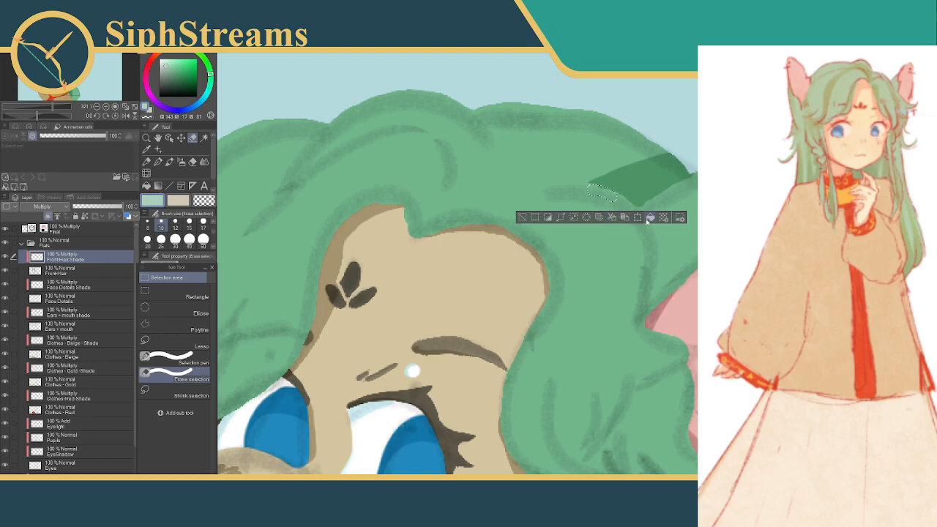
pyautogui.click(522, 218)
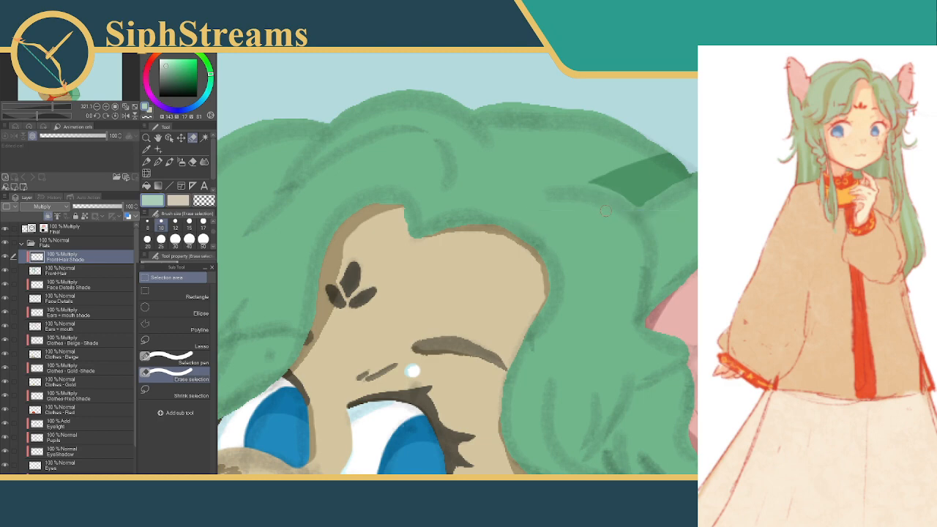
# Clean up the wedge shadow's lower corner on the front hair using a small Erase selection at size 10, then deselect
pyautogui.moveTo(649, 205); pyautogui.dragTo(643, 214)
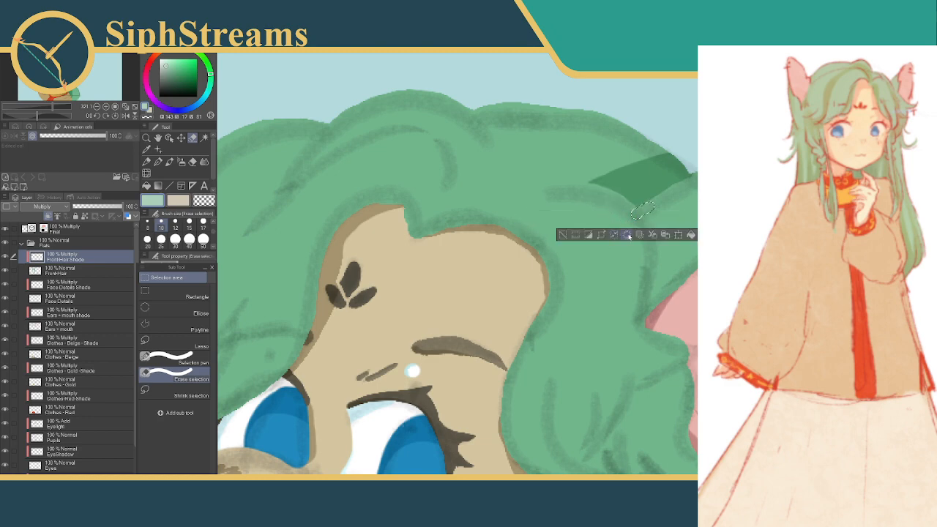
pyautogui.click(560, 233)
pyautogui.moveTo(413, 371); pyautogui.dragTo(426, 401)
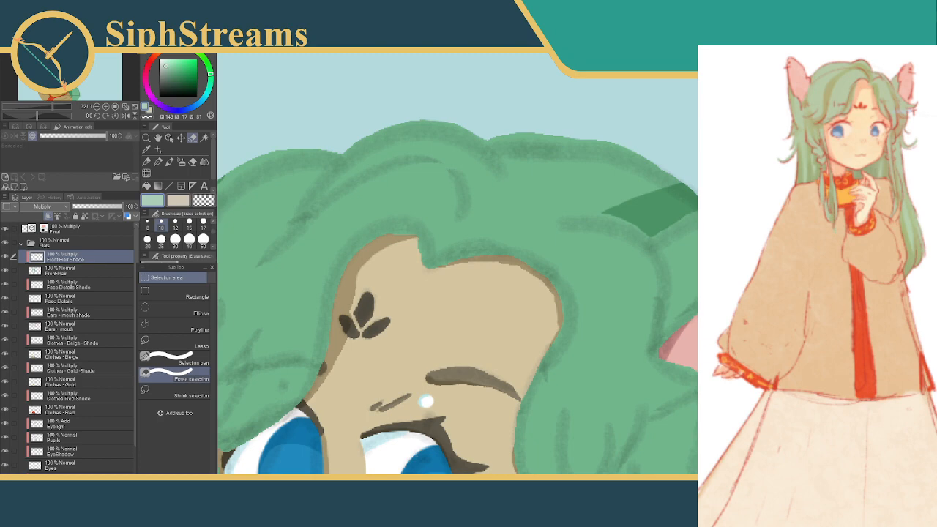
# Compare the shadows on both sides of the front hair with the Final layer hidden and shown
pyautogui.moveTo(585, 212); pyautogui.dragTo(688, 178)
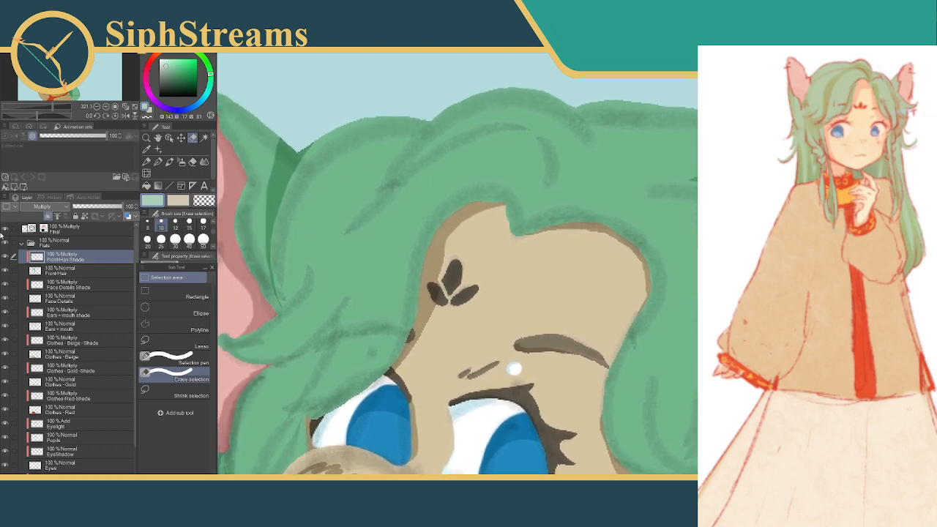
pyautogui.click(5, 230)
pyautogui.moveTo(562, 204); pyautogui.dragTo(468, 183)
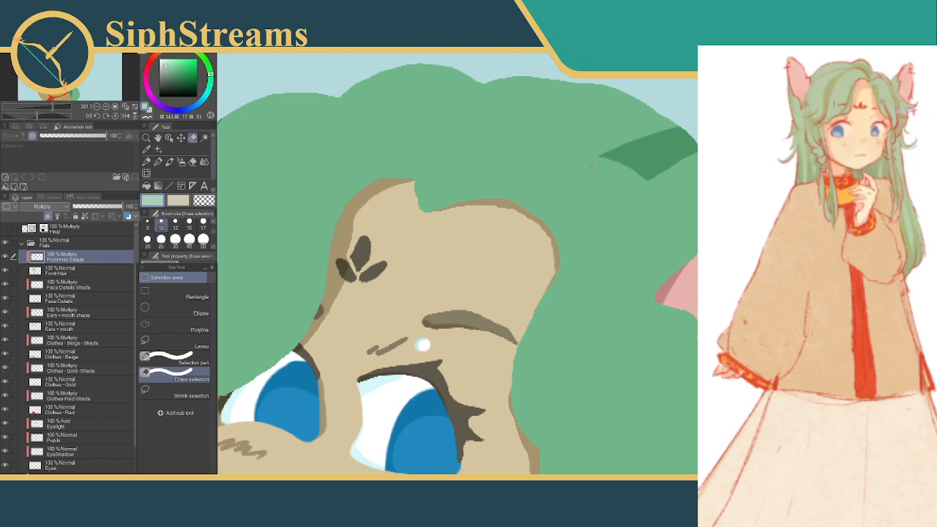
pyautogui.click(5, 229)
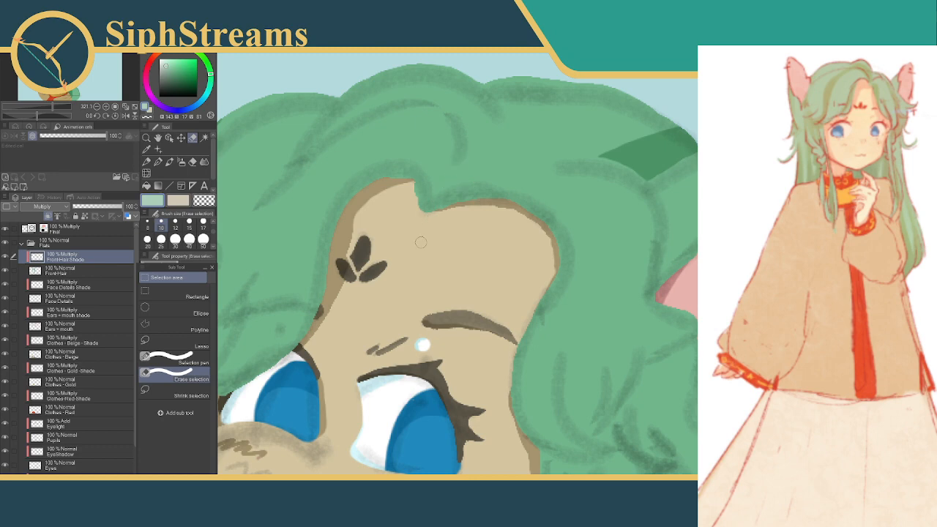
# Select the upper part of the thin hair strand under the chin at brush size 40, fill it with the shadow green and deselect
pyautogui.scroll(-10, 425, 213)
pyautogui.moveTo(407, 385); pyautogui.dragTo(572, 277)
pyautogui.moveTo(424, 150)
pyautogui.mouseDown()
pyautogui.moveTo(447, 163)
pyautogui.moveTo(463, 211)
pyautogui.mouseUp()
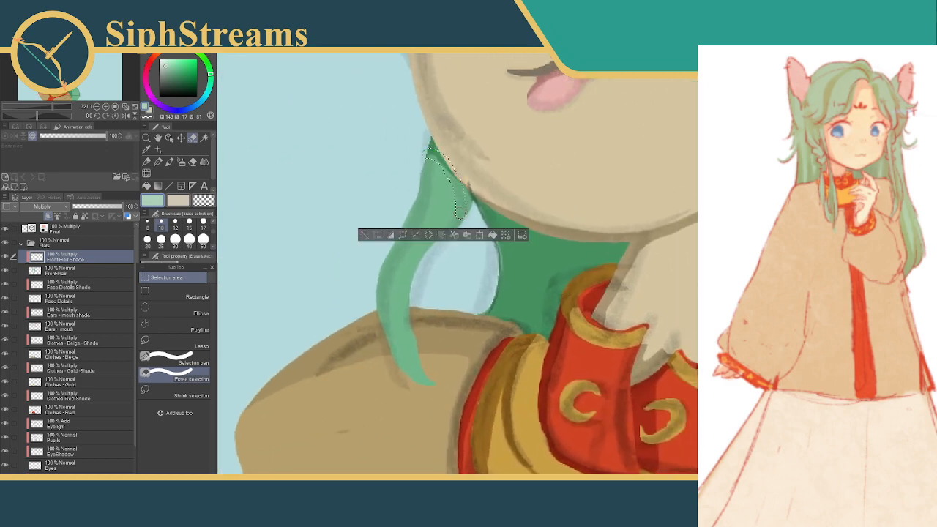
pyautogui.click(364, 234)
pyautogui.click(189, 240)
pyautogui.moveTo(443, 135)
pyautogui.mouseDown()
pyautogui.moveTo(448, 197)
pyautogui.moveTo(516, 209)
pyautogui.mouseUp()
pyautogui.click(525, 253)
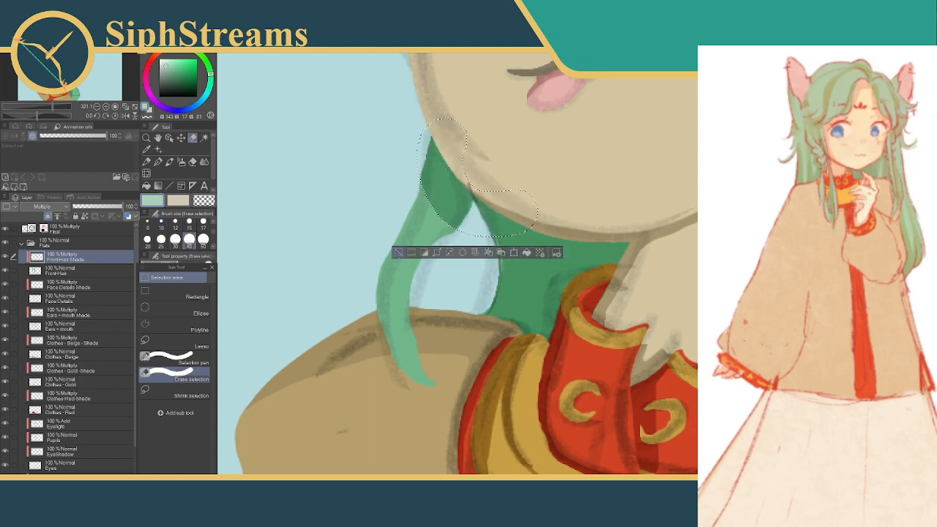
pyautogui.hotkey('ctrl', 'd')
# Extend the strand's shadow up to the jaw edge and along its inner side with a second filled selection, then deselect
pyautogui.moveTo(563, 232)
pyautogui.mouseDown()
pyautogui.moveTo(548, 341)
pyautogui.moveTo(532, 329)
pyautogui.mouseUp()
pyautogui.click(396, 255)
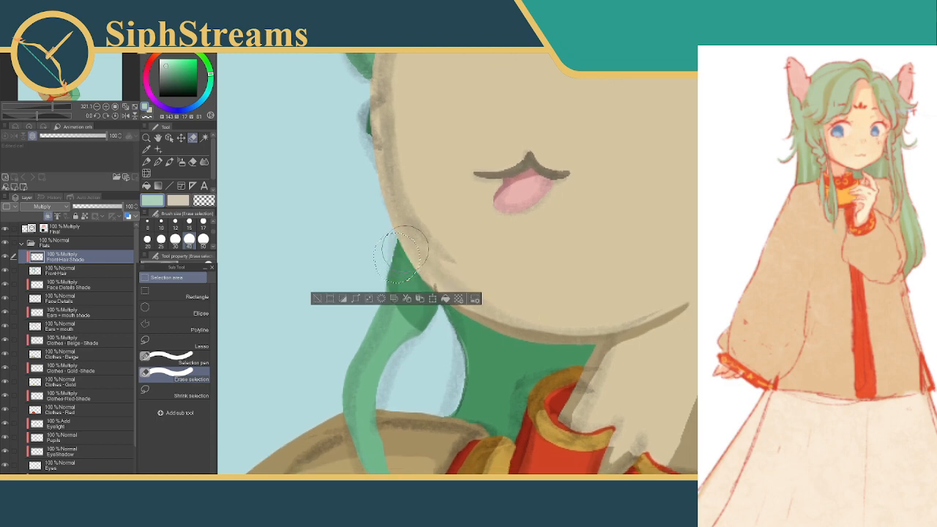
pyautogui.moveTo(404, 254); pyautogui.dragTo(409, 285)
pyautogui.moveTo(380, 224)
pyautogui.mouseDown()
pyautogui.moveTo(359, 270)
pyautogui.moveTo(443, 359)
pyautogui.mouseUp()
pyautogui.click(182, 360)
pyautogui.click(469, 401)
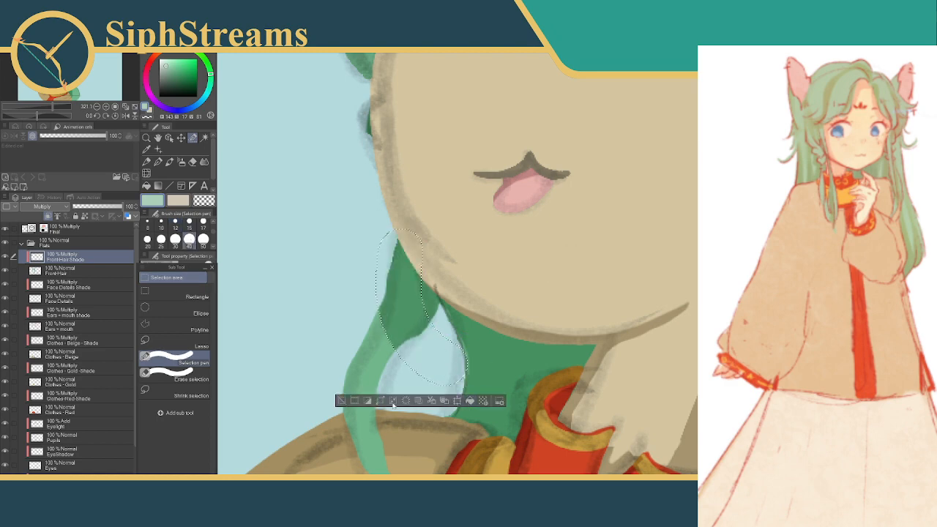
pyautogui.click(341, 401)
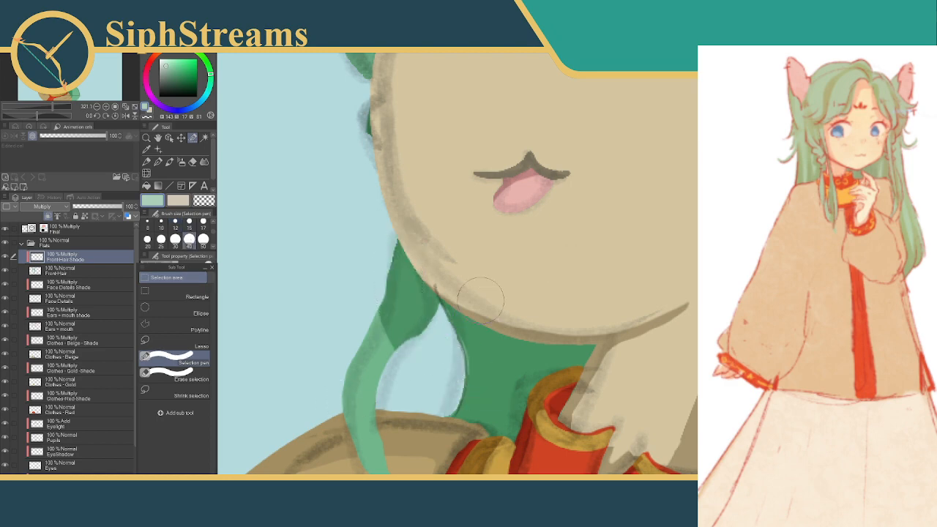
# Try trimming the outer side of the strand shadow with the Selection pen, then undo the last changes
pyautogui.moveTo(363, 277); pyautogui.dragTo(377, 363)
pyautogui.click(363, 391)
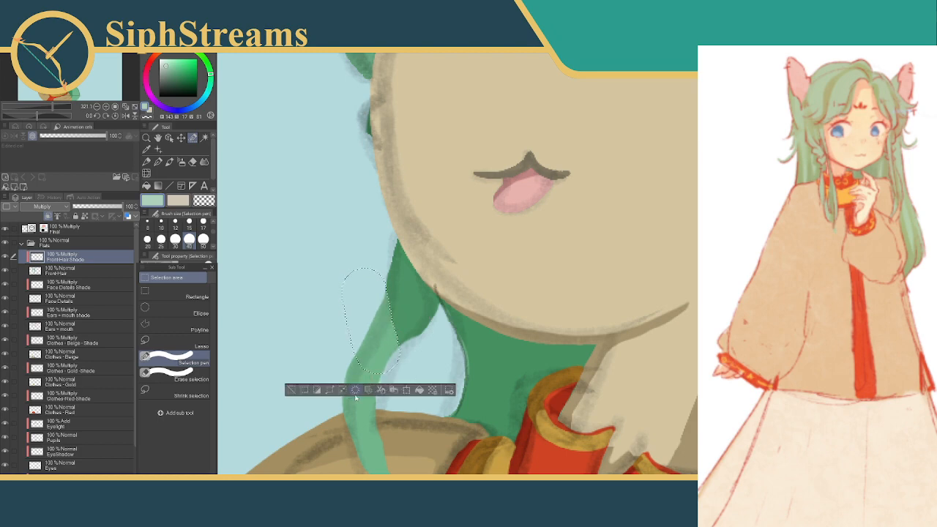
pyautogui.click(291, 389)
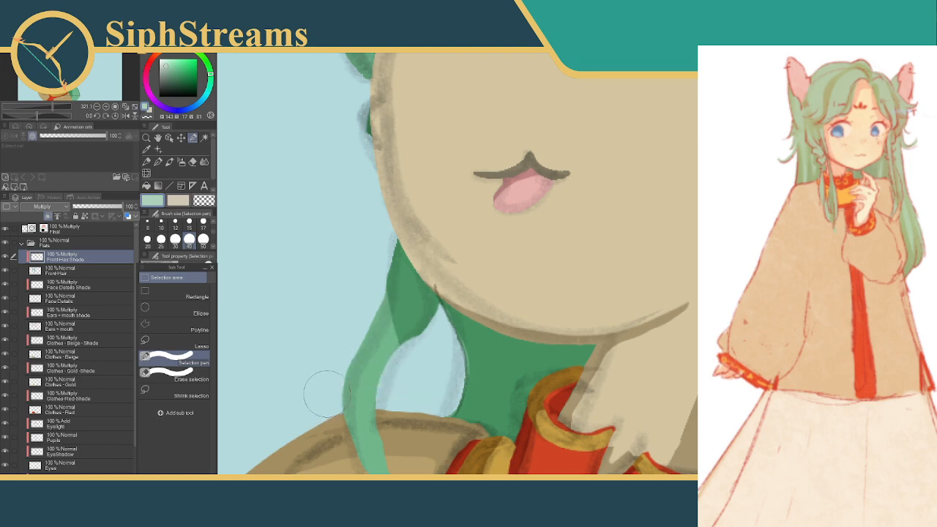
pyautogui.hotkey('ctrl', 'z')
pyautogui.hotkey('ctrl', 'z')
pyautogui.hotkey('ctrl', 'z')
pyautogui.hotkey('ctrl', 'z')
pyautogui.hotkey('ctrl', 'z')
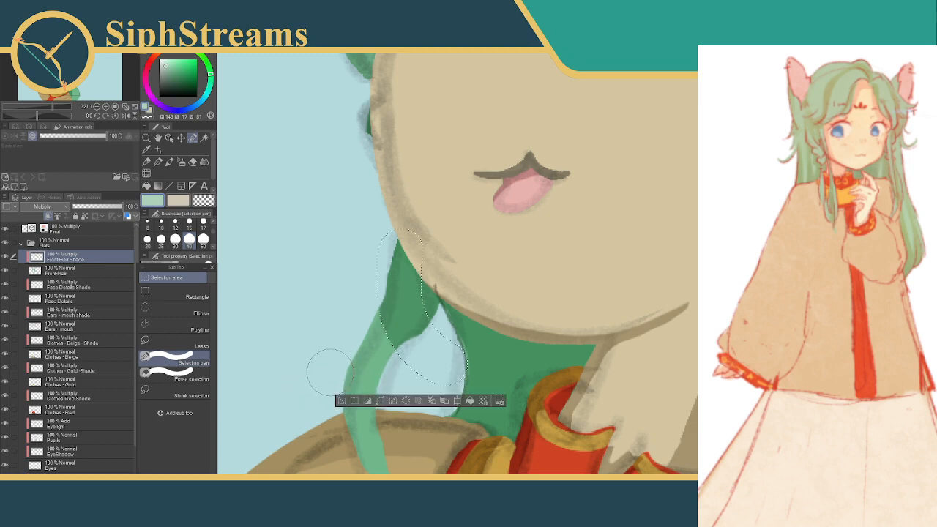
# Refine the strand shadow's outer edge and its upper end beside the cheek with size 40 selections, then deselect
pyautogui.click(329, 372)
pyautogui.moveTo(330, 372); pyautogui.dragTo(308, 423)
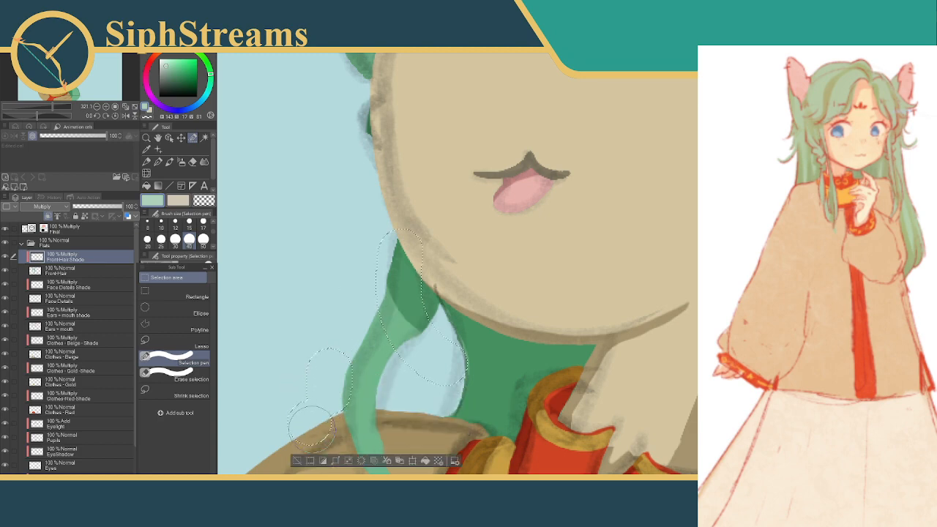
pyautogui.click(297, 461)
pyautogui.moveTo(460, 315)
pyautogui.mouseDown()
pyautogui.moveTo(406, 337)
pyautogui.moveTo(413, 387)
pyautogui.moveTo(408, 261)
pyautogui.mouseUp()
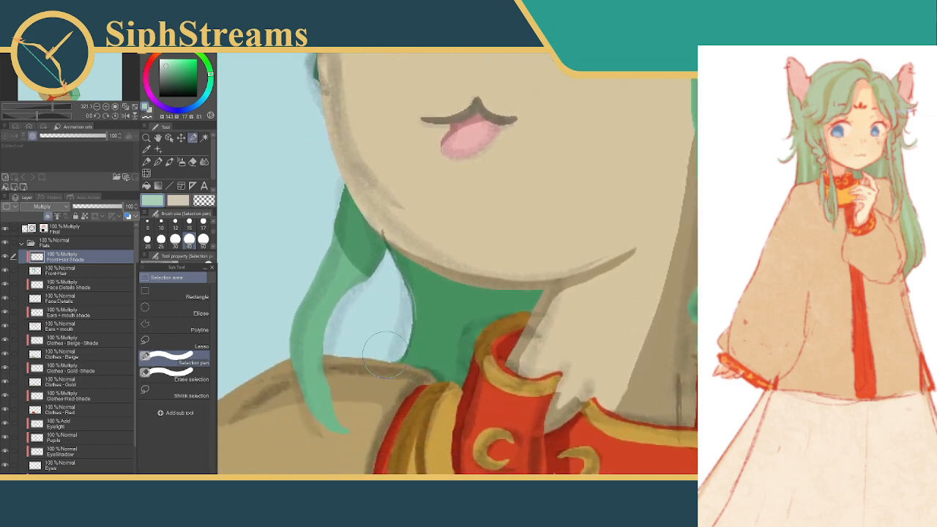
pyautogui.moveTo(512, 288)
pyautogui.mouseDown()
pyautogui.moveTo(491, 275)
pyautogui.moveTo(456, 323)
pyautogui.moveTo(508, 333)
pyautogui.mouseUp()
pyautogui.moveTo(326, 209); pyautogui.dragTo(316, 248)
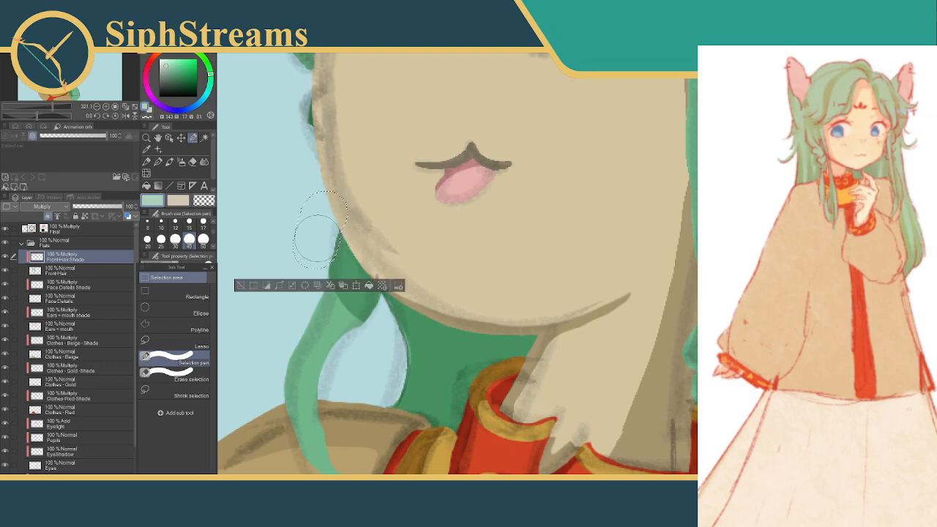
pyautogui.hotkey('ctrl', 'd')
# Shade the base of the flicked hair lock below the ear on the BackHair - Shade layer using size 40 selections, then deselect
pyautogui.moveTo(544, 227)
pyautogui.mouseDown()
pyautogui.moveTo(473, 247)
pyautogui.moveTo(390, 149)
pyautogui.mouseUp()
pyautogui.moveTo(539, 162)
pyautogui.mouseDown()
pyautogui.moveTo(501, 175)
pyautogui.moveTo(514, 166)
pyautogui.moveTo(604, 268)
pyautogui.moveTo(587, 355)
pyautogui.mouseUp()
pyautogui.moveTo(562, 113)
pyautogui.mouseDown()
pyautogui.moveTo(569, 180)
pyautogui.moveTo(563, 127)
pyautogui.moveTo(564, 148)
pyautogui.mouseUp()
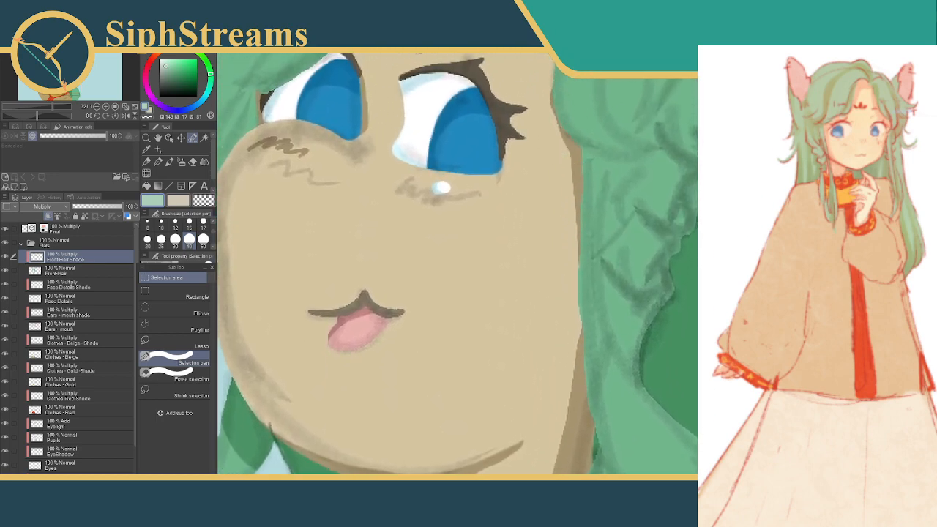
pyautogui.moveTo(322, 113)
pyautogui.mouseDown()
pyautogui.moveTo(569, 144)
pyautogui.moveTo(548, 176)
pyautogui.moveTo(536, 255)
pyautogui.mouseUp()
pyautogui.moveTo(498, 164)
pyautogui.mouseDown()
pyautogui.moveTo(526, 140)
pyautogui.moveTo(554, 198)
pyautogui.moveTo(544, 212)
pyautogui.mouseUp()
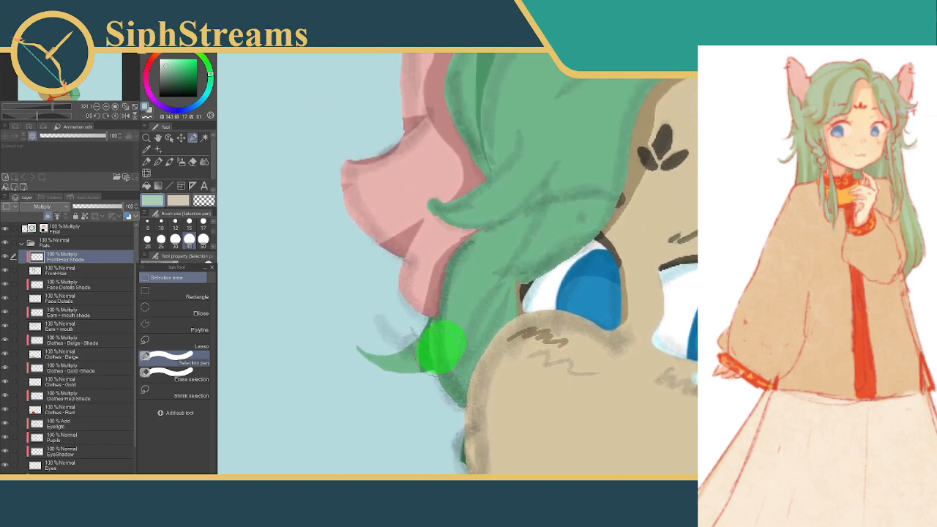
pyautogui.moveTo(443, 381); pyautogui.dragTo(476, 382)
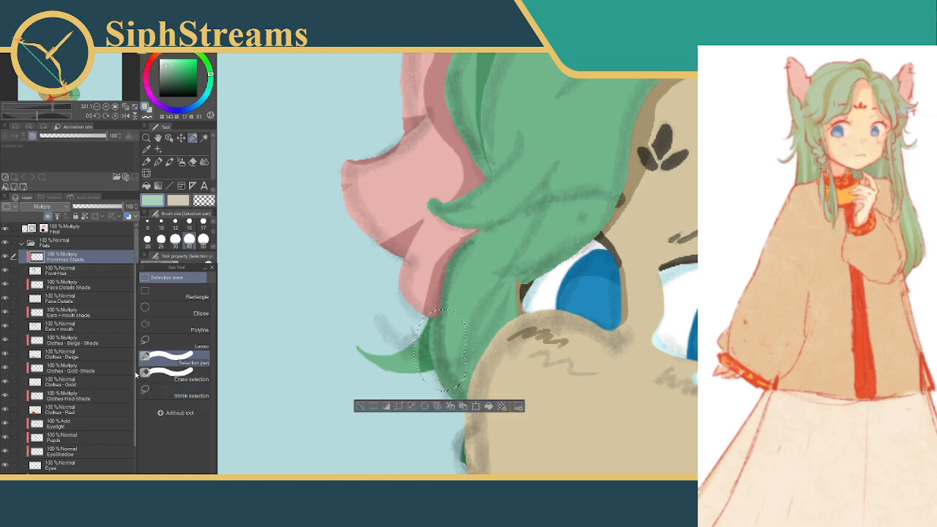
pyautogui.scroll(-3, 117, 396)
pyautogui.click(70, 450)
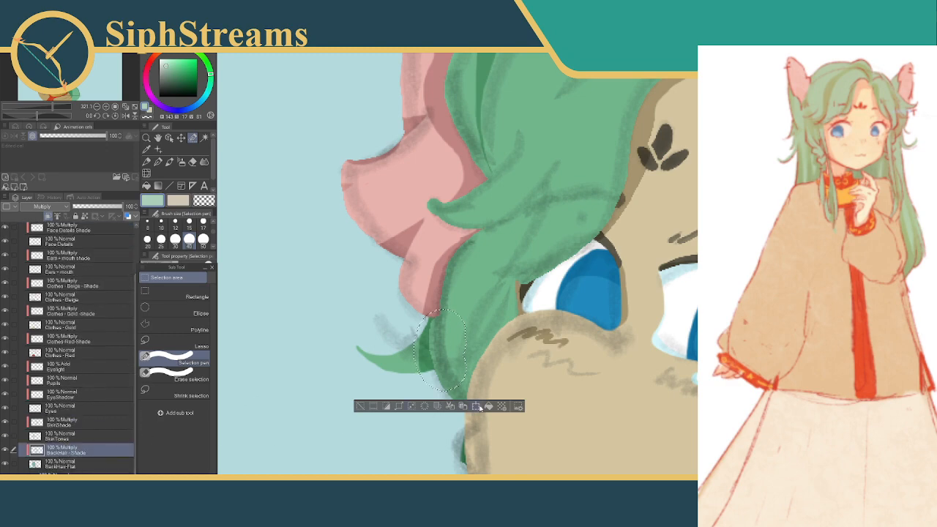
pyautogui.click(362, 408)
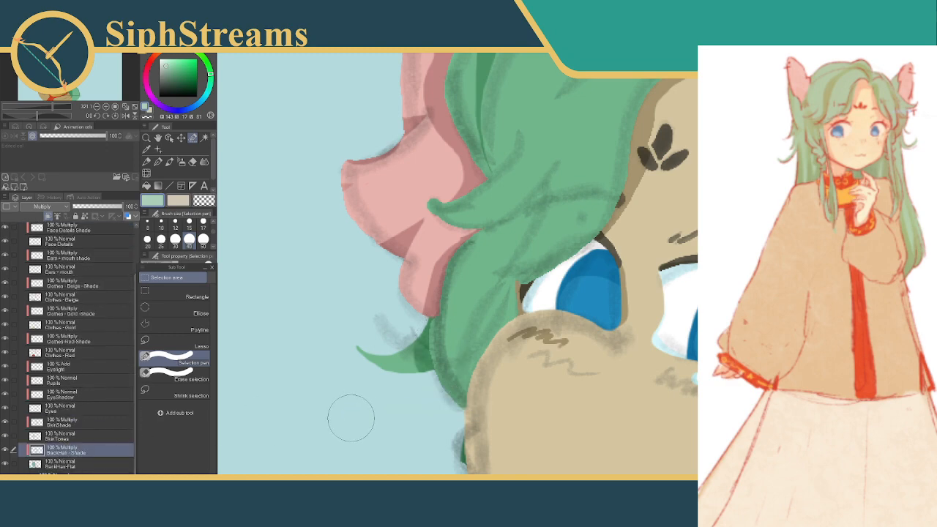
pyautogui.moveTo(440, 311); pyautogui.dragTo(475, 270)
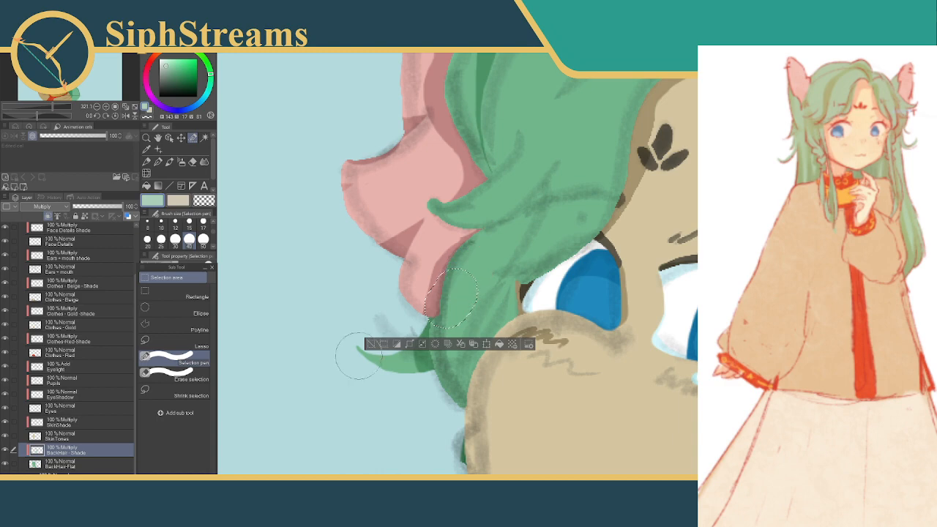
pyautogui.hotkey('ctrl', 'd')
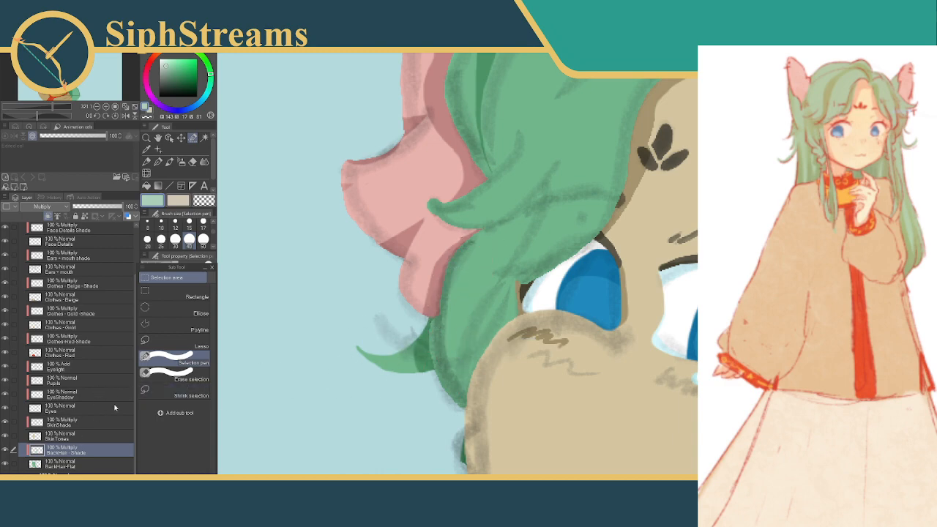
# On the Front Hair Shade layer, outline the side lock between the cheek and the ear with the Selection pen at size 40
pyautogui.scroll(3, 136, 390)
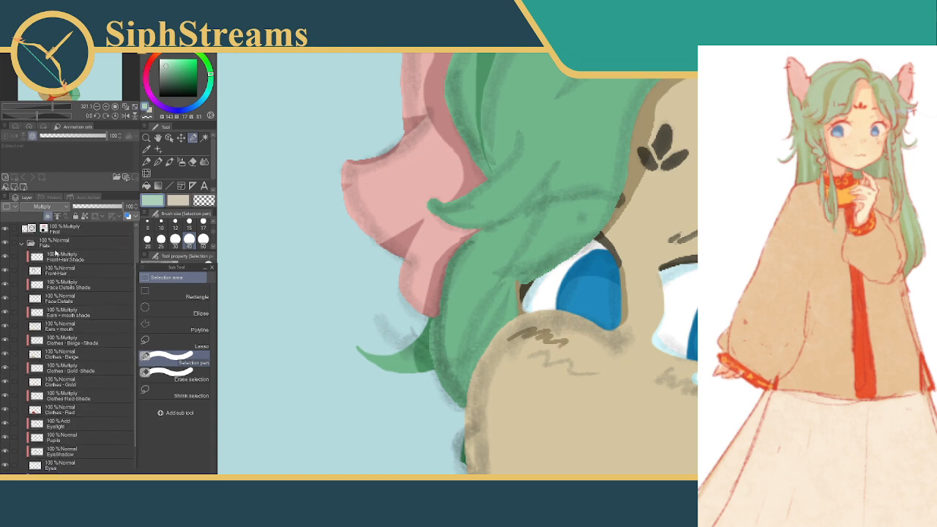
pyautogui.click(59, 256)
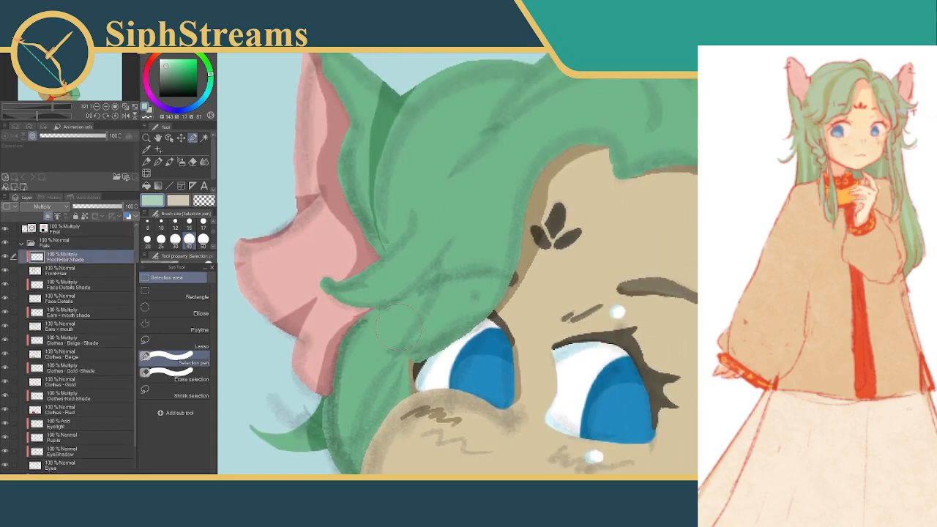
pyautogui.moveTo(431, 264)
pyautogui.mouseDown()
pyautogui.moveTo(430, 244)
pyautogui.moveTo(458, 203)
pyautogui.mouseUp()
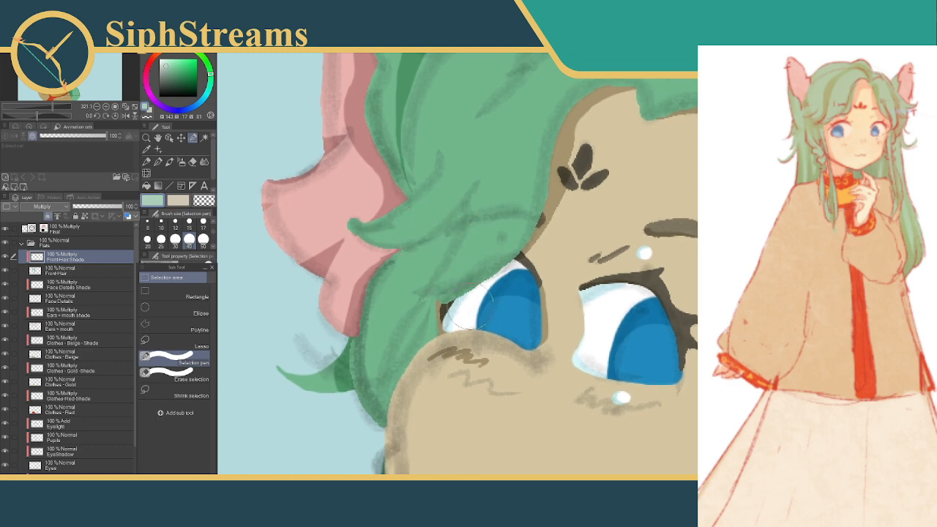
pyautogui.moveTo(523, 208)
pyautogui.mouseDown()
pyautogui.moveTo(462, 305)
pyautogui.moveTo(473, 292)
pyautogui.mouseUp()
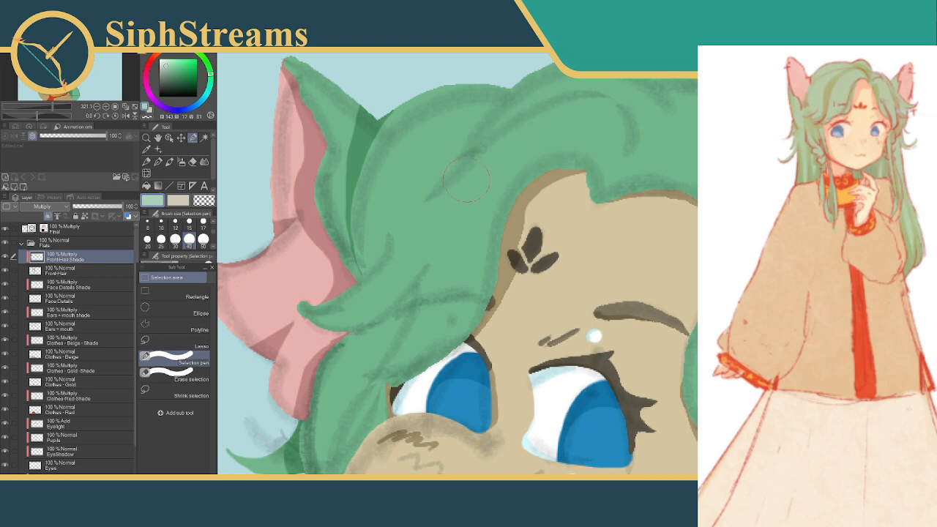
pyautogui.moveTo(462, 190)
pyautogui.mouseDown()
pyautogui.moveTo(488, 147)
pyautogui.moveTo(569, 110)
pyautogui.mouseUp()
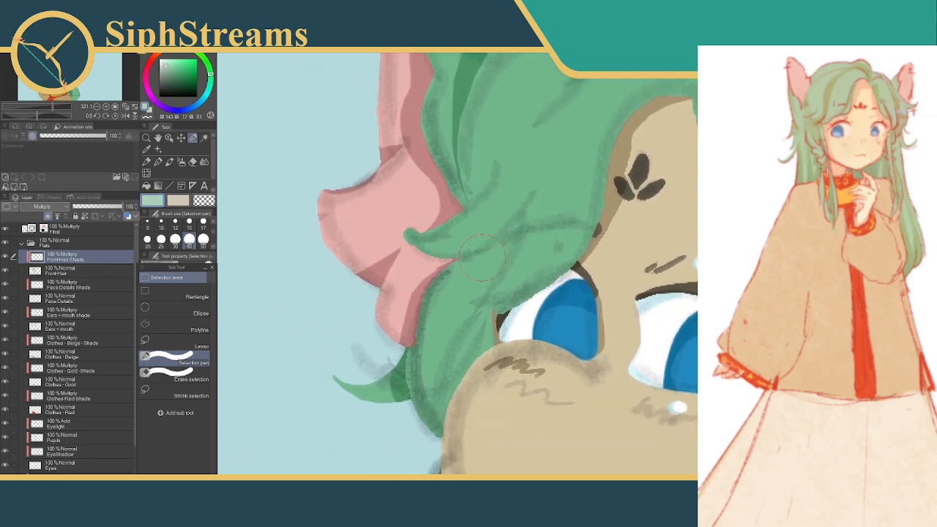
pyautogui.moveTo(628, 212); pyautogui.dragTo(465, 242)
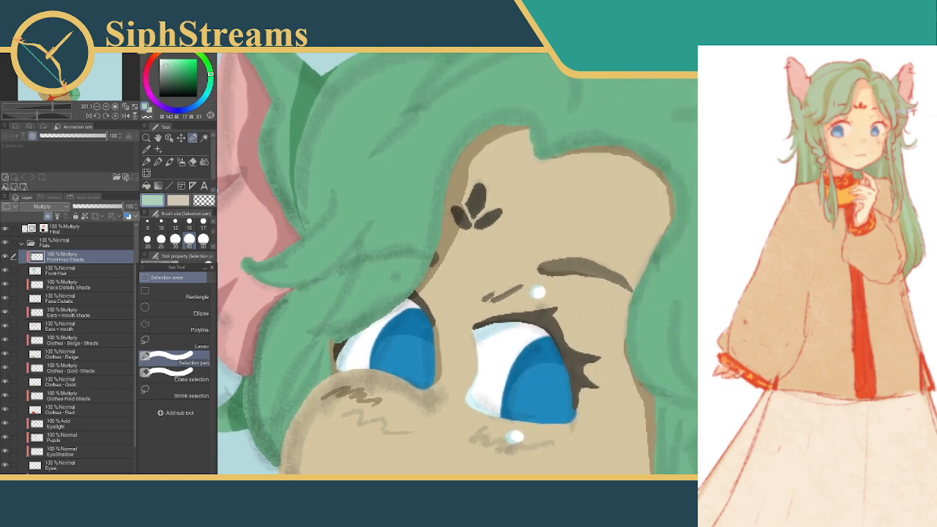
pyautogui.moveTo(545, 204); pyautogui.dragTo(732, 166)
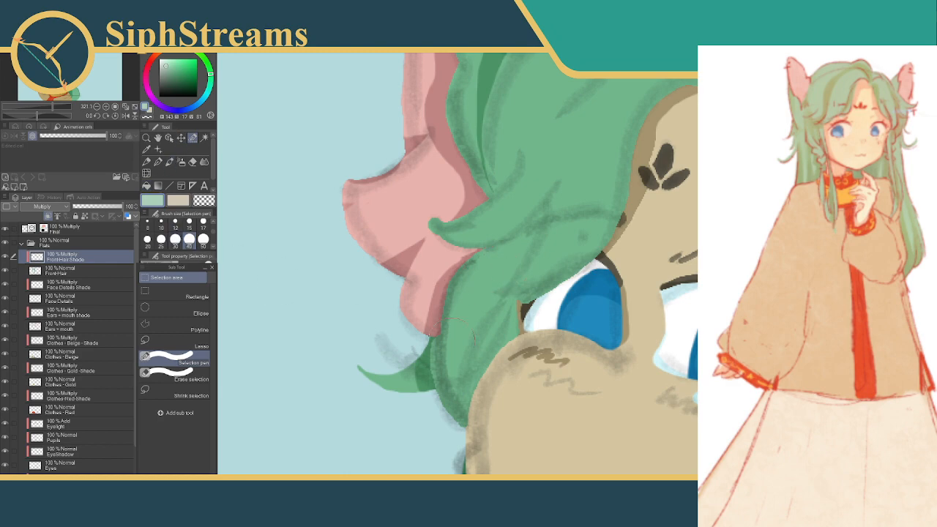
pyautogui.click(480, 427)
pyautogui.moveTo(480, 426)
pyautogui.mouseDown()
pyautogui.moveTo(482, 368)
pyautogui.moveTo(533, 331)
pyautogui.mouseUp()
pyautogui.moveTo(523, 322); pyautogui.dragTo(548, 276)
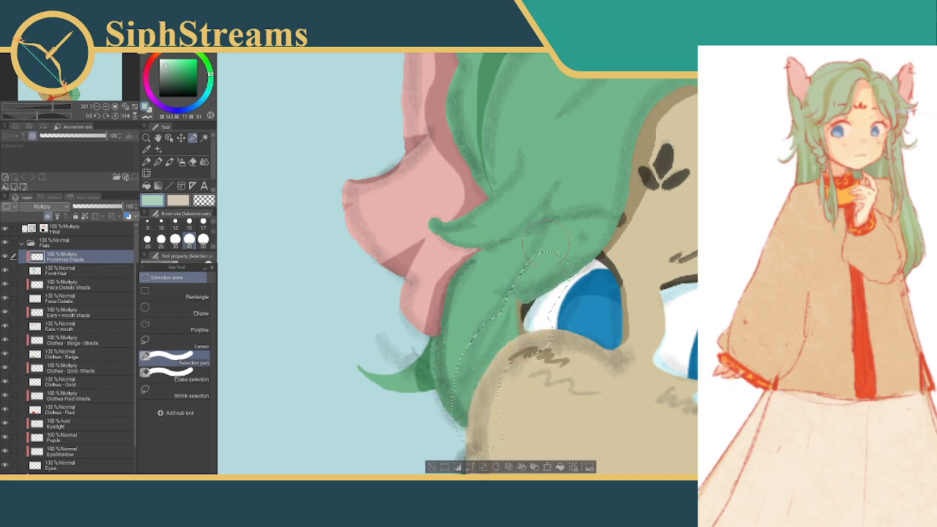
pyautogui.click(503, 270)
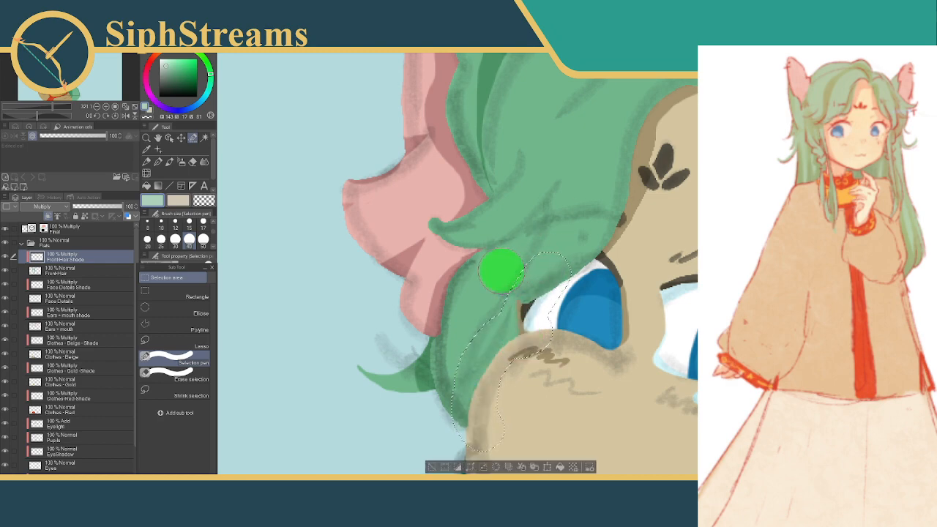
# Trim the selection's upper end beside the eye with Erase selection, fill the side lock with the shadow green and deselect
pyautogui.click(201, 374)
pyautogui.moveTo(479, 273)
pyautogui.mouseDown()
pyautogui.moveTo(503, 248)
pyautogui.moveTo(511, 251)
pyautogui.moveTo(491, 270)
pyautogui.moveTo(544, 276)
pyautogui.moveTo(572, 246)
pyautogui.mouseUp()
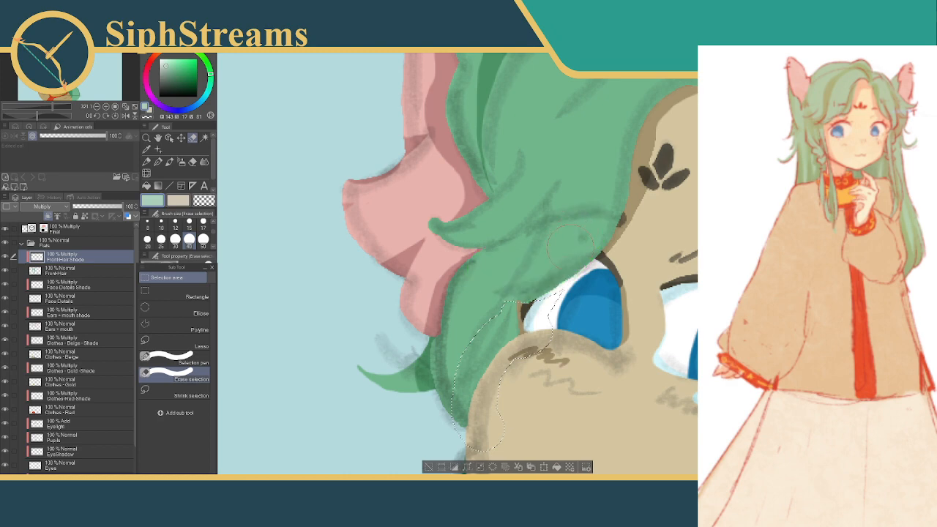
pyautogui.click(167, 357)
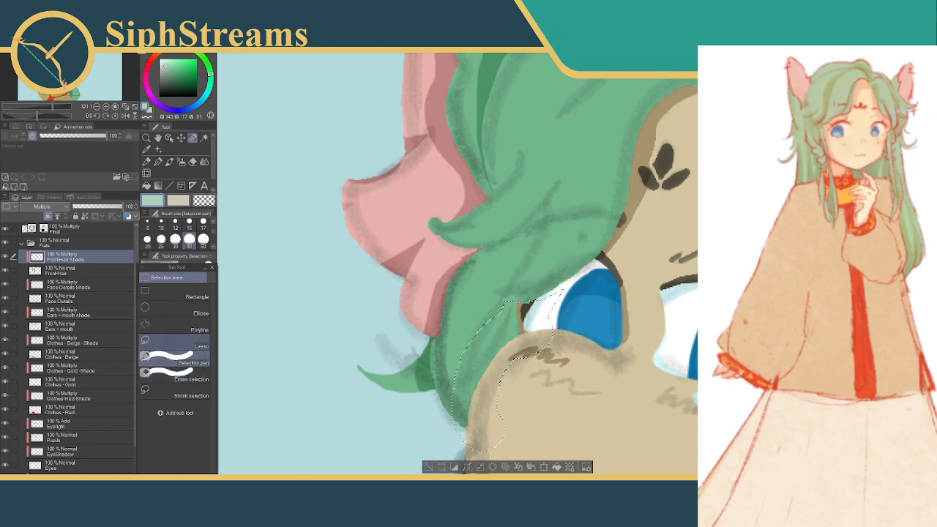
pyautogui.moveTo(507, 323); pyautogui.dragTo(513, 322)
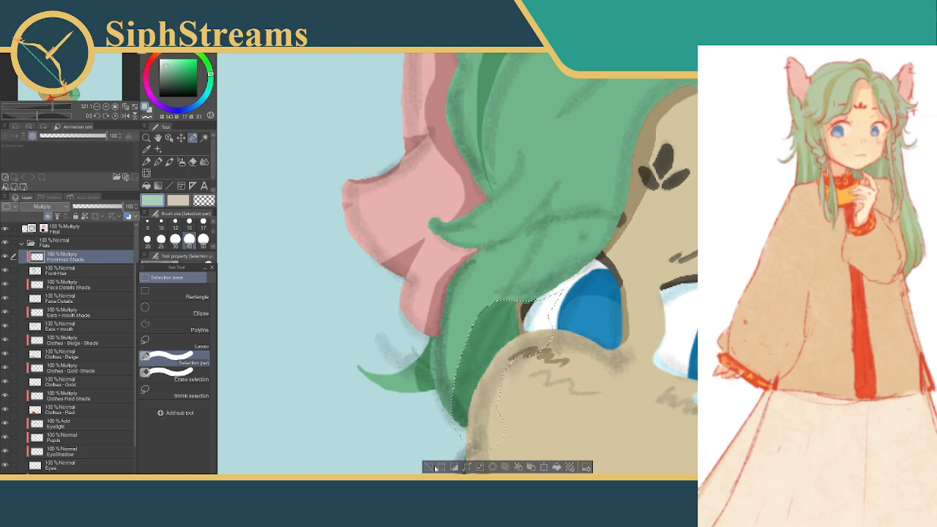
pyautogui.hotkey('ctrl', 'd')
pyautogui.moveTo(540, 256); pyautogui.dragTo(524, 299)
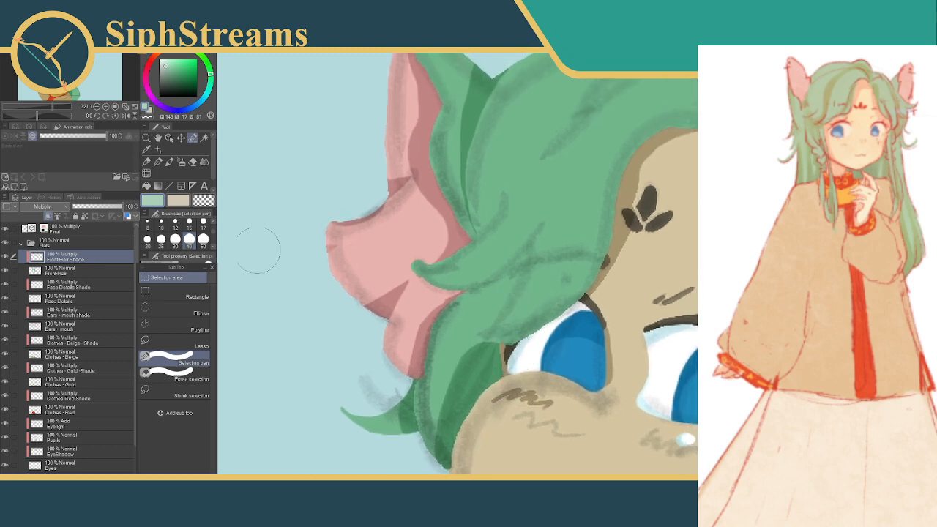
# Select the side lock from the fringe above the eye down past the cheek with the Selection pen at size 40, discarding the first stroke
pyautogui.moveTo(522, 254); pyautogui.dragTo(491, 294)
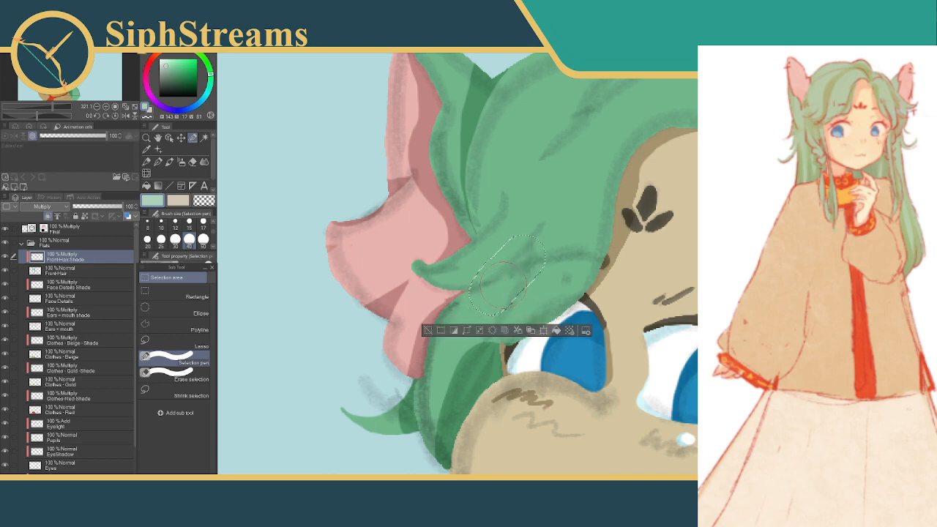
pyautogui.click(431, 331)
pyautogui.moveTo(536, 251)
pyautogui.mouseDown()
pyautogui.moveTo(452, 366)
pyautogui.moveTo(461, 448)
pyautogui.moveTo(495, 339)
pyautogui.mouseUp()
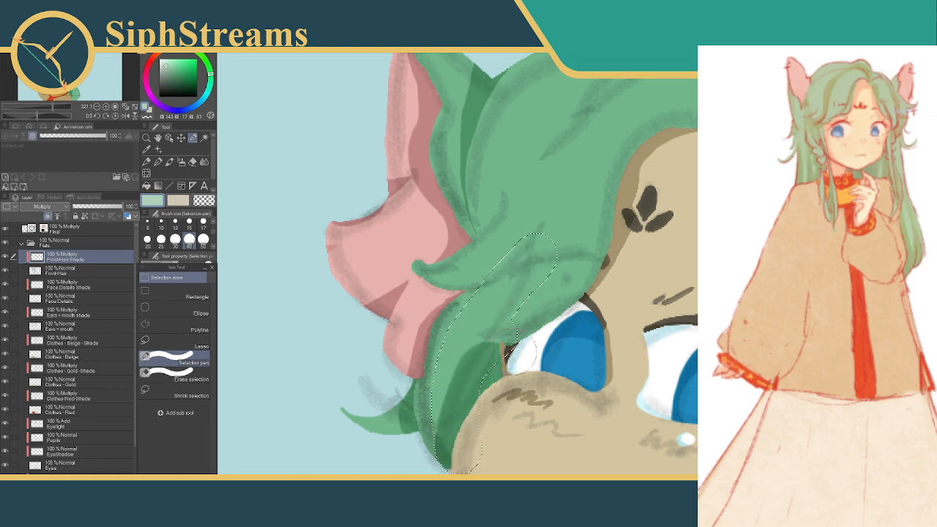
pyautogui.moveTo(458, 443)
pyautogui.mouseDown()
pyautogui.moveTo(445, 385)
pyautogui.moveTo(463, 345)
pyautogui.mouseUp()
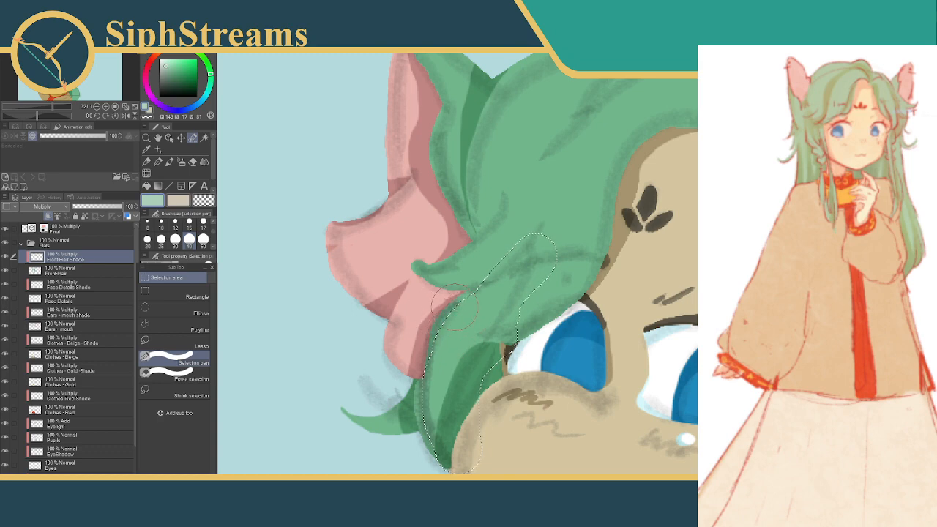
# Trim the selection's upper end within the fringe to a narrow point using Erase selection at size 40
pyautogui.click(186, 377)
pyautogui.moveTo(441, 267); pyautogui.dragTo(469, 265)
pyautogui.moveTo(522, 242); pyautogui.dragTo(541, 187)
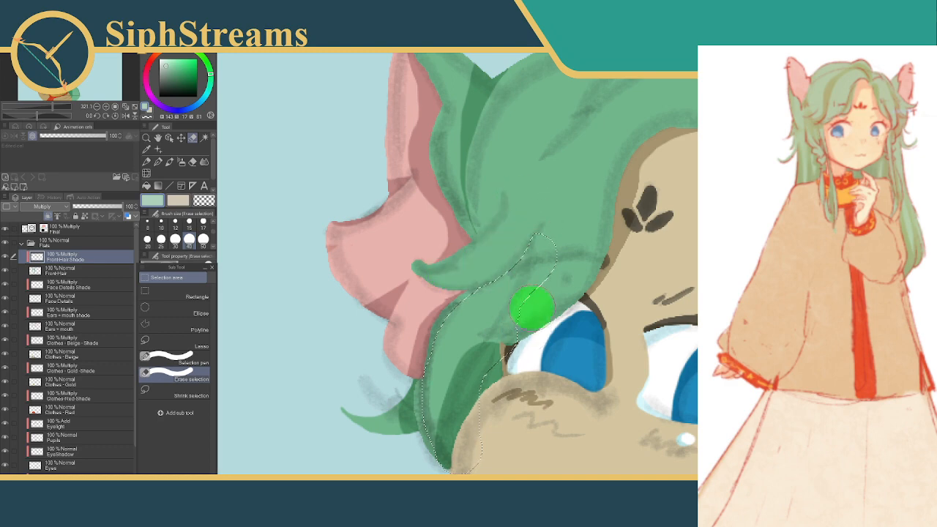
pyautogui.moveTo(542, 289); pyautogui.dragTo(537, 189)
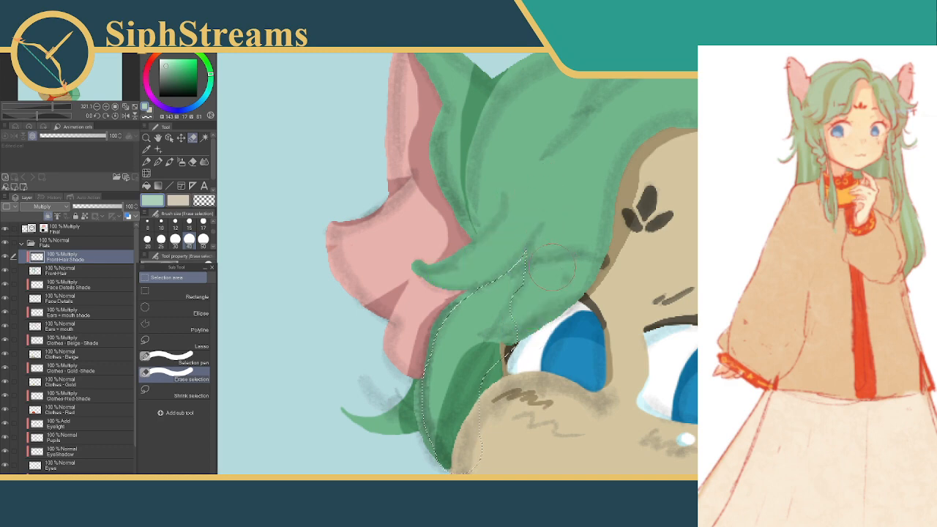
# Refine the selection's inner edge beside the eye corner with Erase selection at sizes 12 and 6, and reduce the size to 3
pyautogui.click(175, 223)
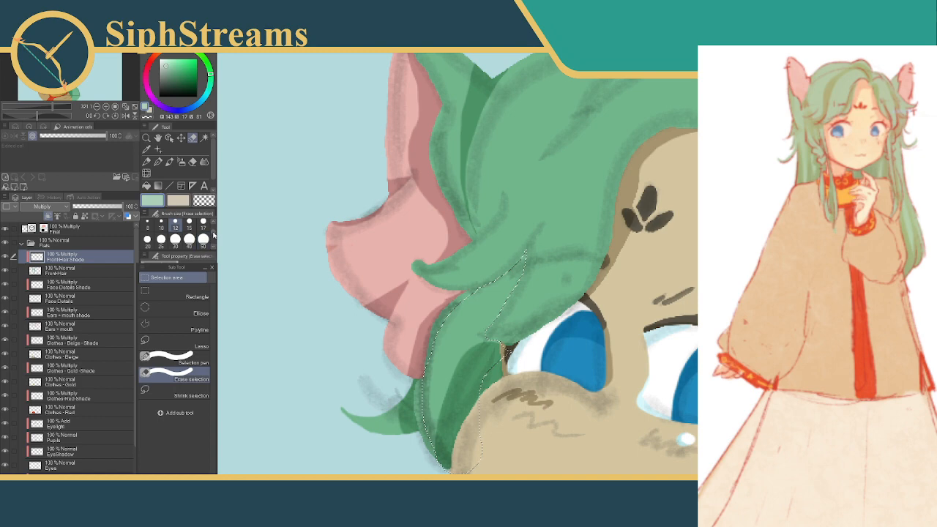
pyautogui.scroll(1, 198, 233)
pyautogui.click(189, 230)
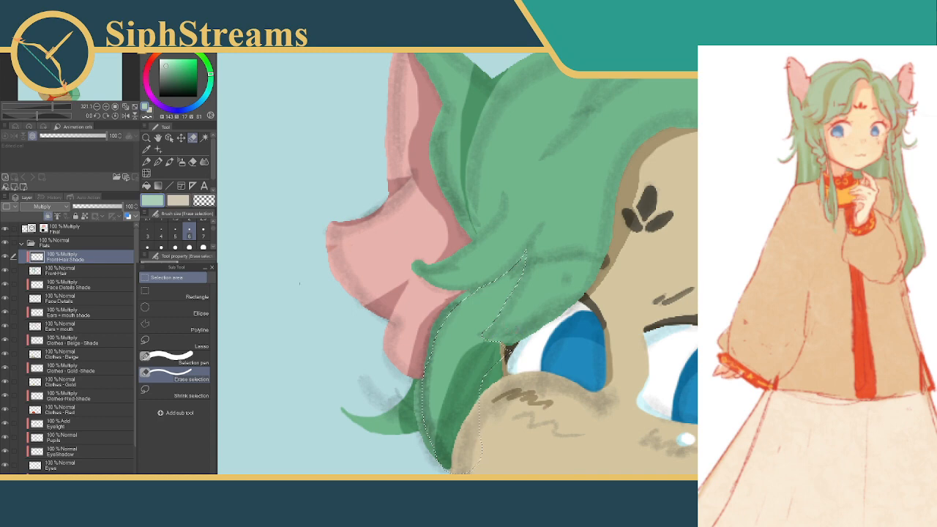
pyautogui.click(147, 230)
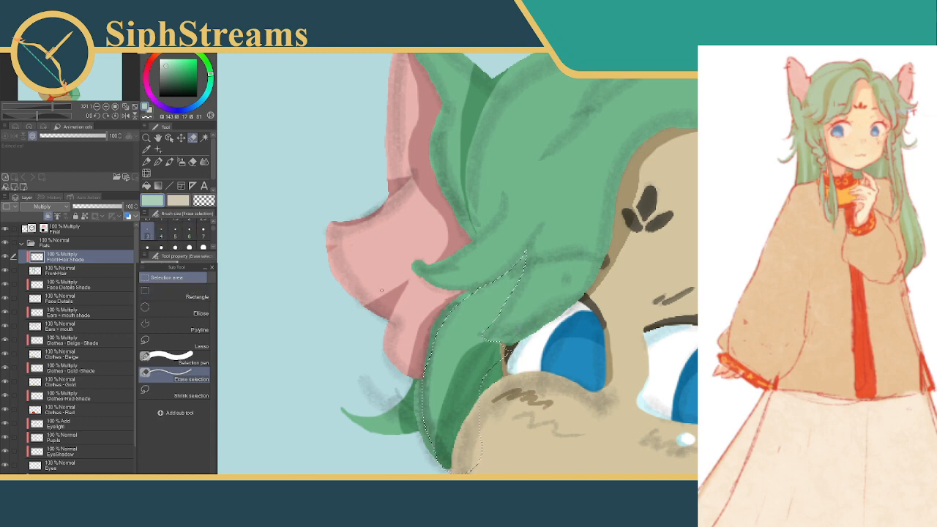
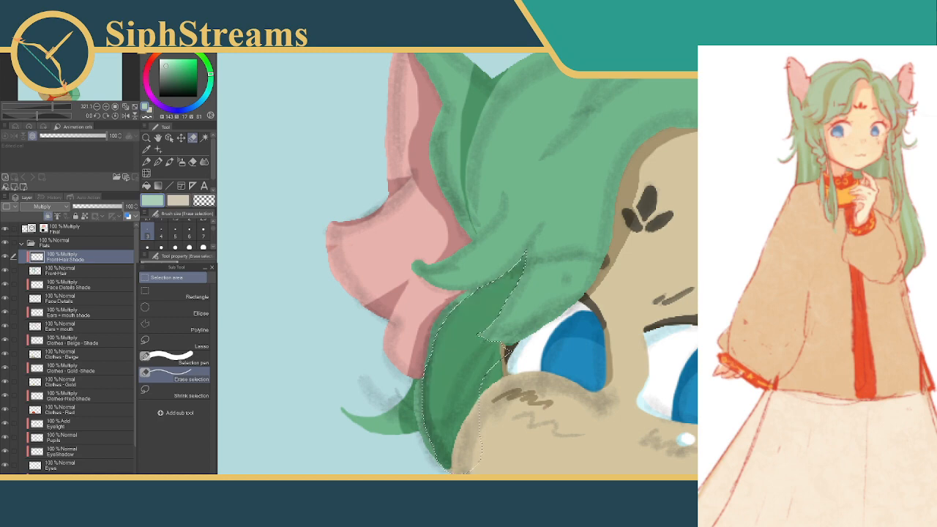
# Deselect the shaded side lock, mark a small spot below the ear with Erase selection at size 15 and deselect it
pyautogui.hotkey('ctrl', 'd')
pyautogui.moveTo(496, 298); pyautogui.dragTo(481, 299)
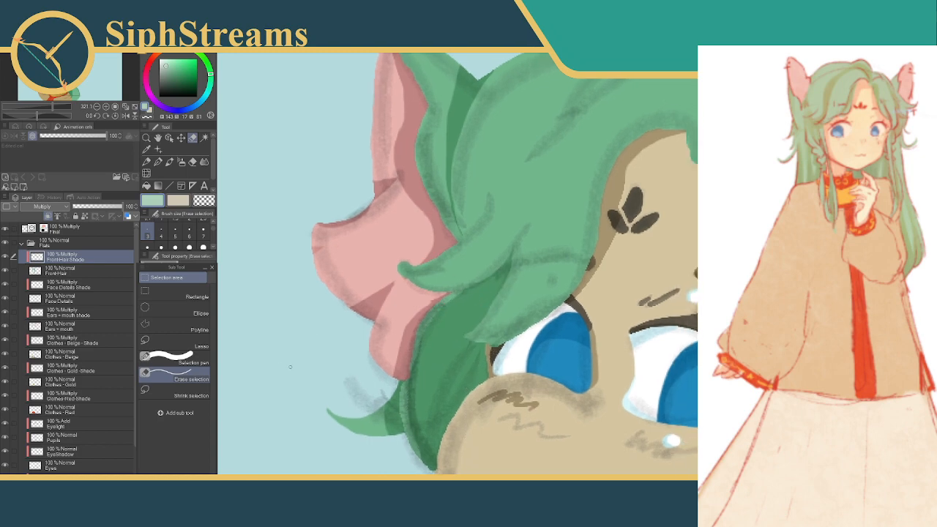
pyautogui.click(190, 245)
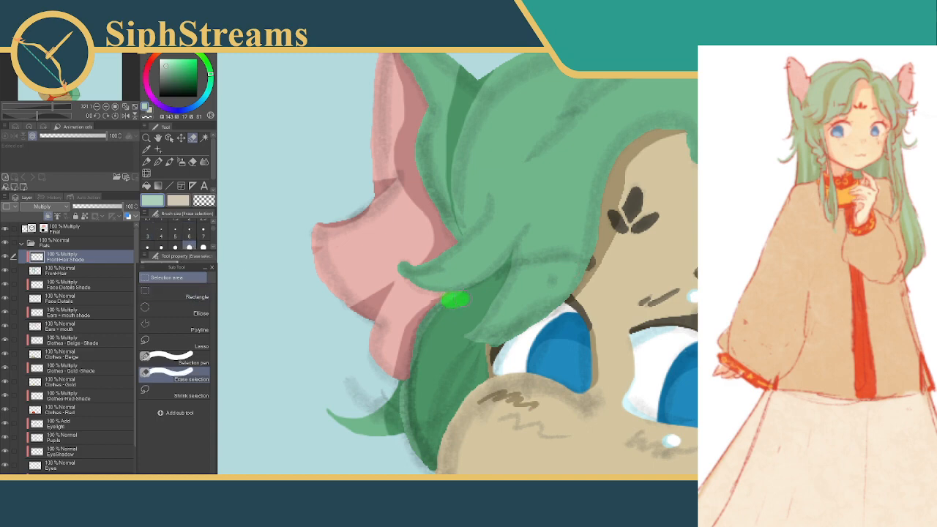
pyautogui.moveTo(450, 301)
pyautogui.mouseDown()
pyautogui.moveTo(462, 297)
pyautogui.moveTo(437, 311)
pyautogui.mouseUp()
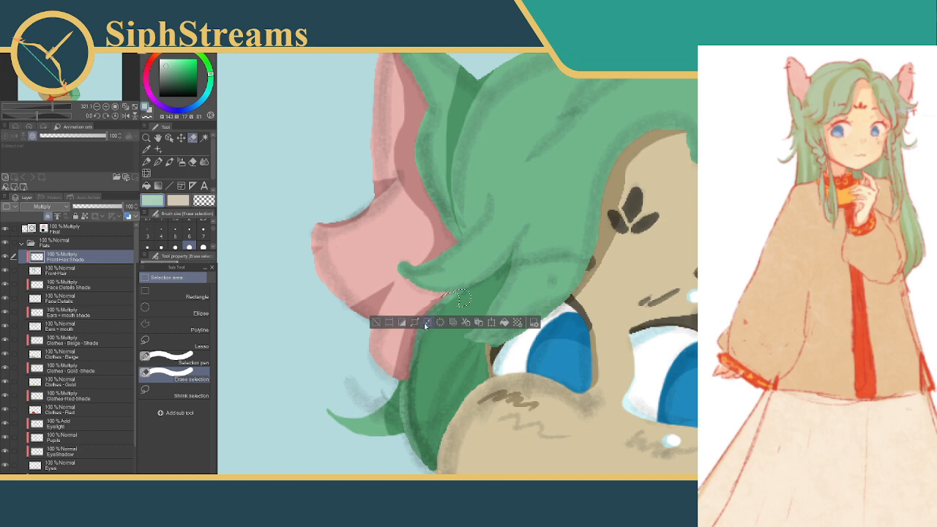
pyautogui.click(376, 323)
# Select a strip along the side lock's outer edge below the ear with the Selection pen at size 12, fill it with shadow green and deselect
pyautogui.click(172, 358)
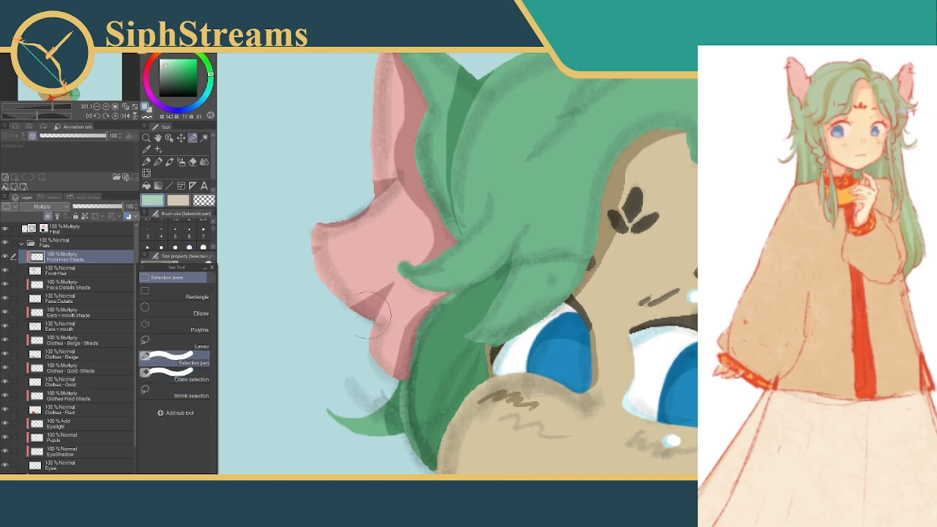
pyautogui.moveTo(213, 227); pyautogui.dragTo(213, 230)
pyautogui.click(175, 238)
pyautogui.moveTo(446, 299)
pyautogui.mouseDown()
pyautogui.moveTo(456, 298)
pyautogui.moveTo(443, 300)
pyautogui.moveTo(415, 356)
pyautogui.mouseUp()
pyautogui.moveTo(432, 321)
pyautogui.mouseDown()
pyautogui.moveTo(417, 337)
pyautogui.moveTo(415, 368)
pyautogui.mouseUp()
pyautogui.click(488, 386)
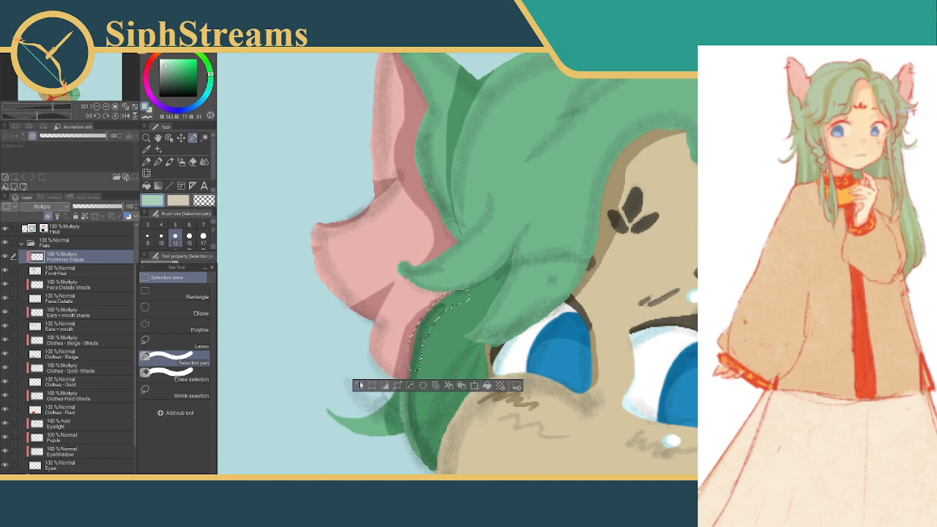
pyautogui.click(359, 386)
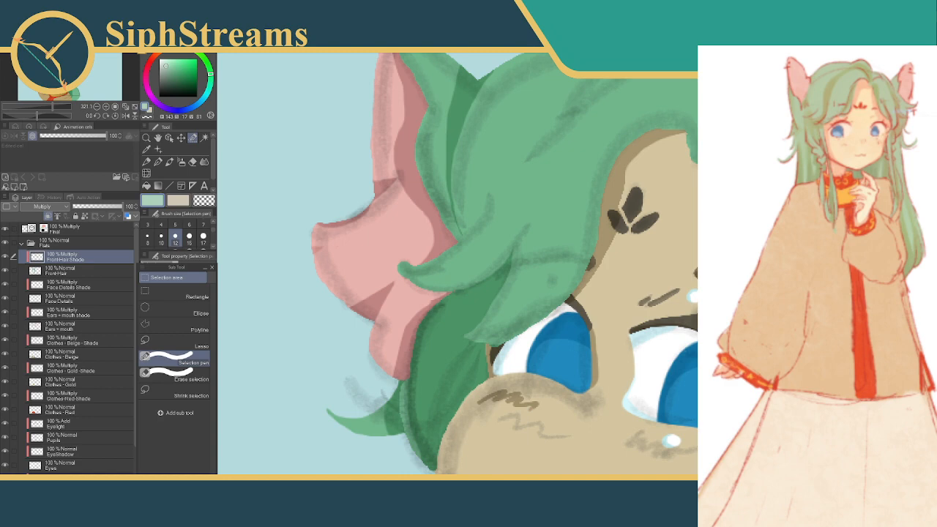
# Hide the Final Multiply layer to view the flat colours and shading on their own
pyautogui.scroll(-5, 571, 269)
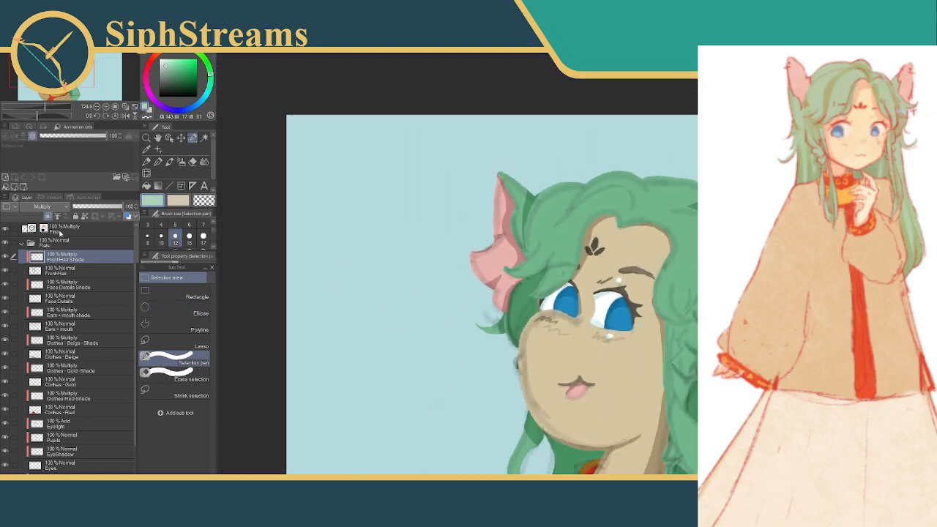
pyautogui.click(9, 230)
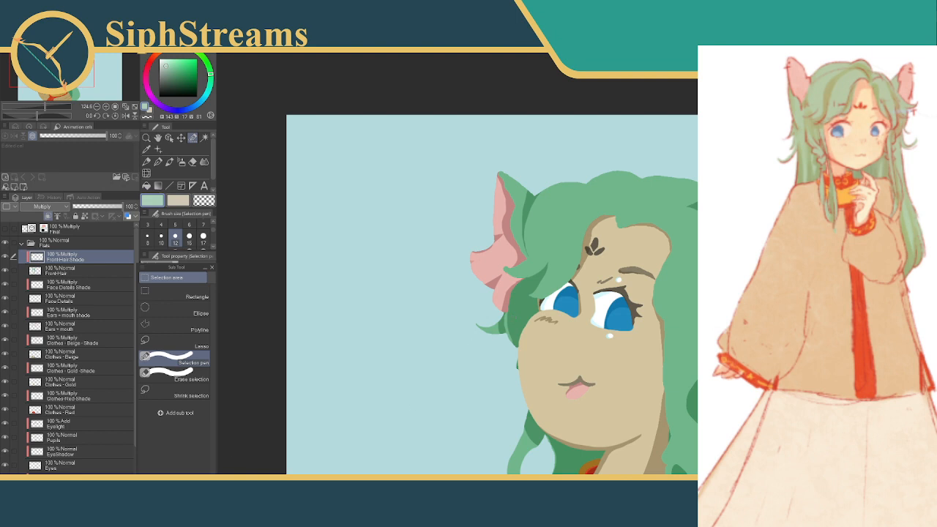
pyautogui.scroll(8, 459, 261)
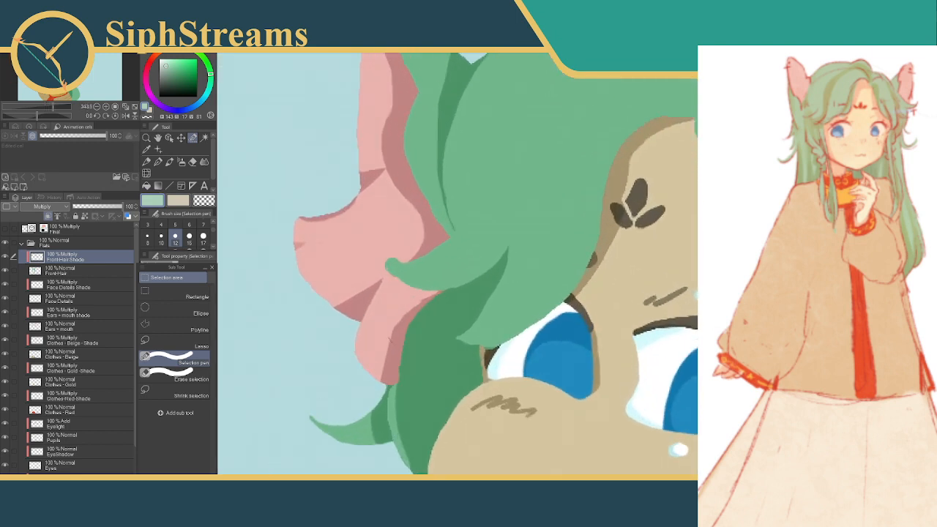
pyautogui.moveTo(459, 261); pyautogui.dragTo(464, 266)
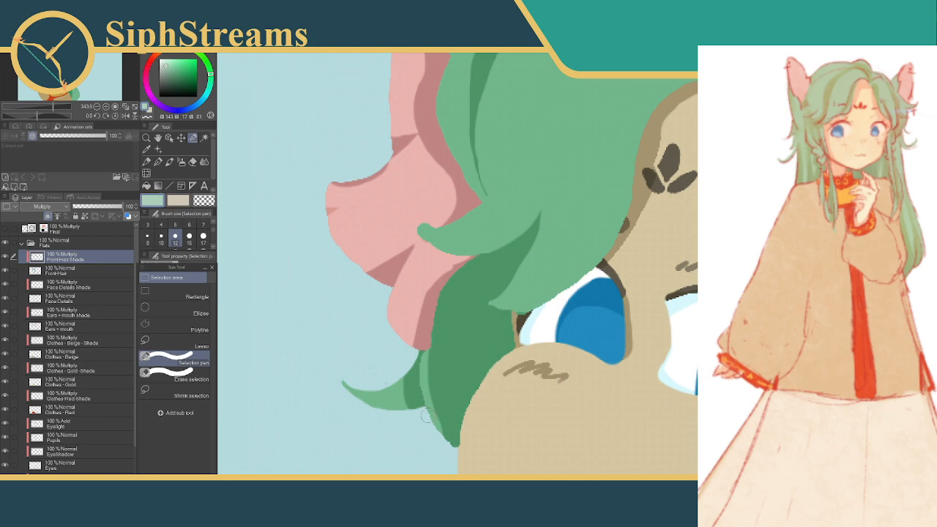
# Select a curved strip along the side lock's outer edge, from its lower tip to beside the ear, with the Selection pen at size 12
pyautogui.moveTo(437, 438)
pyautogui.mouseDown()
pyautogui.moveTo(440, 448)
pyautogui.moveTo(427, 380)
pyautogui.moveTo(463, 307)
pyautogui.mouseUp()
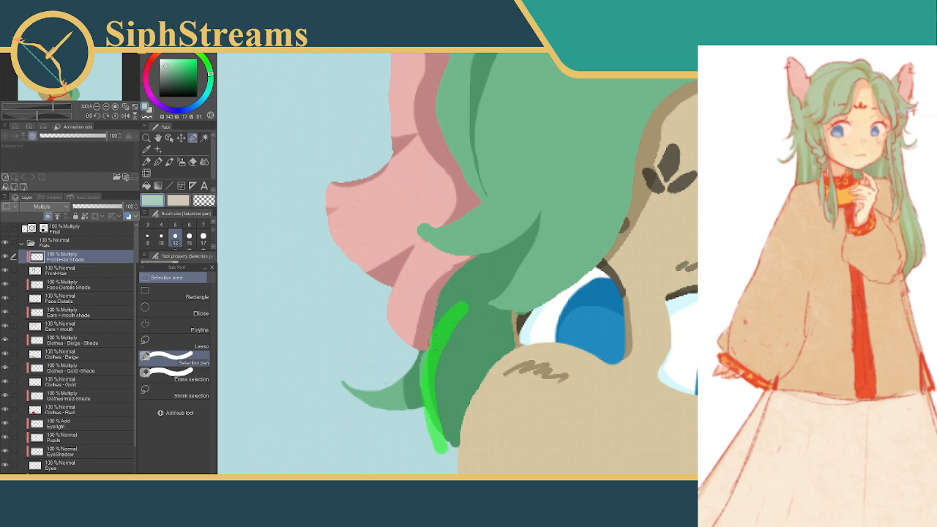
pyautogui.moveTo(431, 381); pyautogui.dragTo(431, 393)
pyautogui.moveTo(427, 354); pyautogui.dragTo(425, 407)
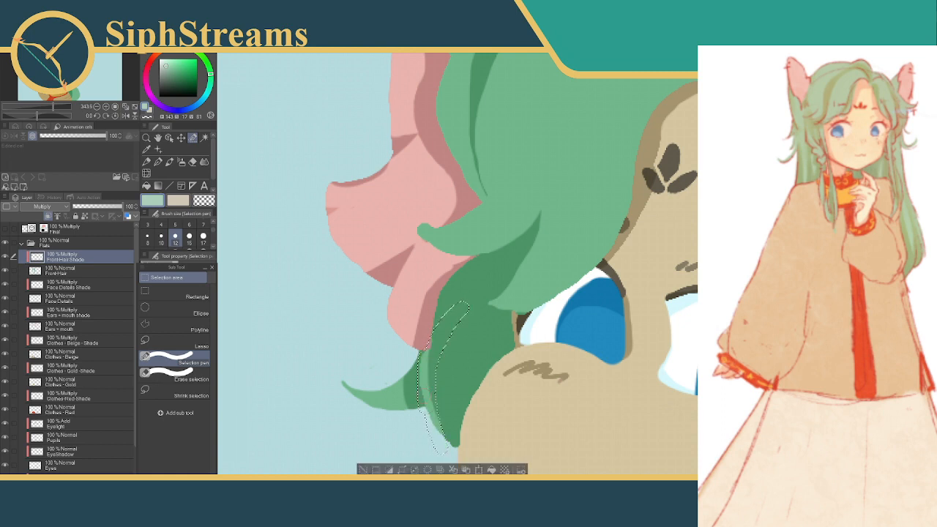
# Taper the strip's upper end using Erase selection at size 15, delete the shade inside the selection and deselect
pyautogui.click(183, 376)
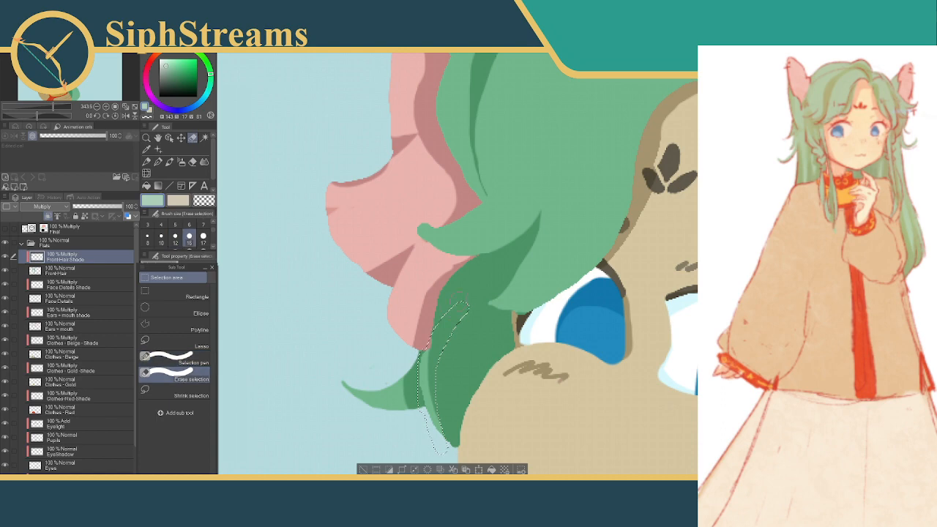
pyautogui.moveTo(473, 294); pyautogui.dragTo(471, 299)
pyautogui.moveTo(423, 336); pyautogui.dragTo(470, 296)
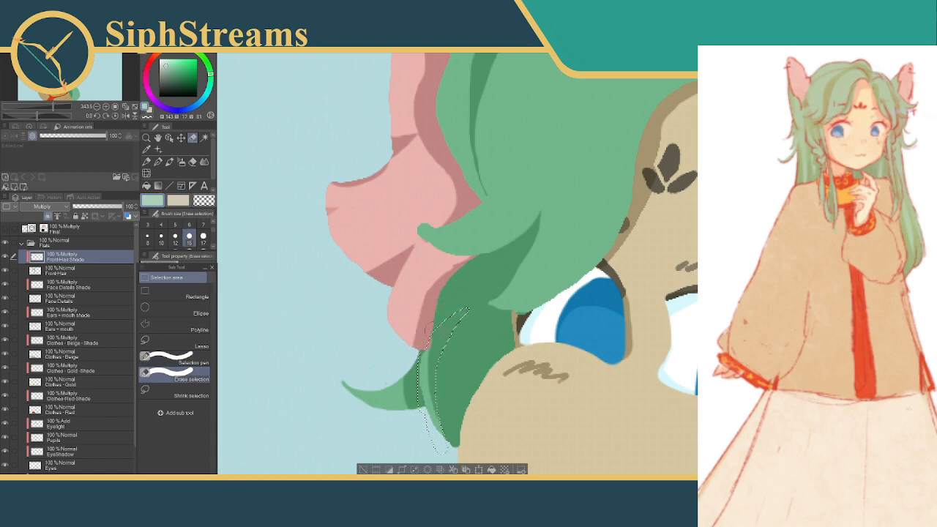
pyautogui.click(427, 470)
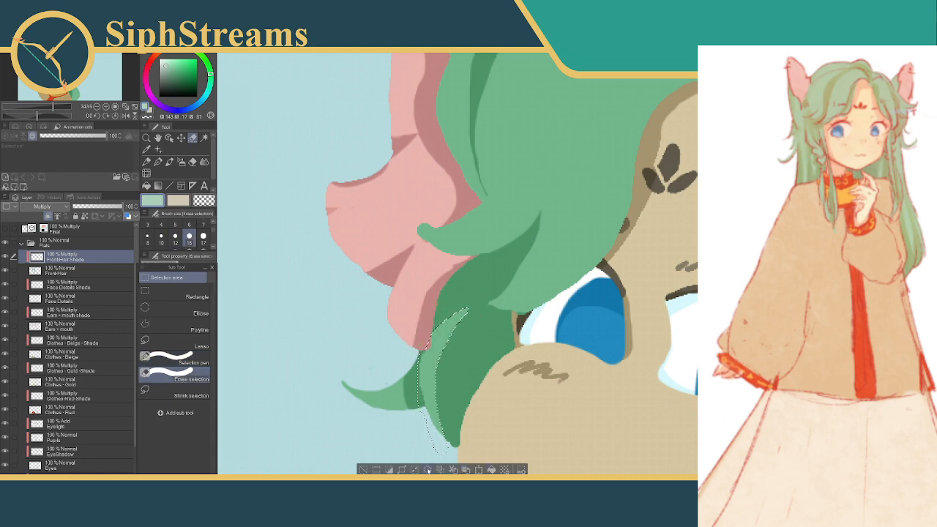
pyautogui.click(364, 469)
pyautogui.moveTo(474, 292); pyautogui.dragTo(493, 319)
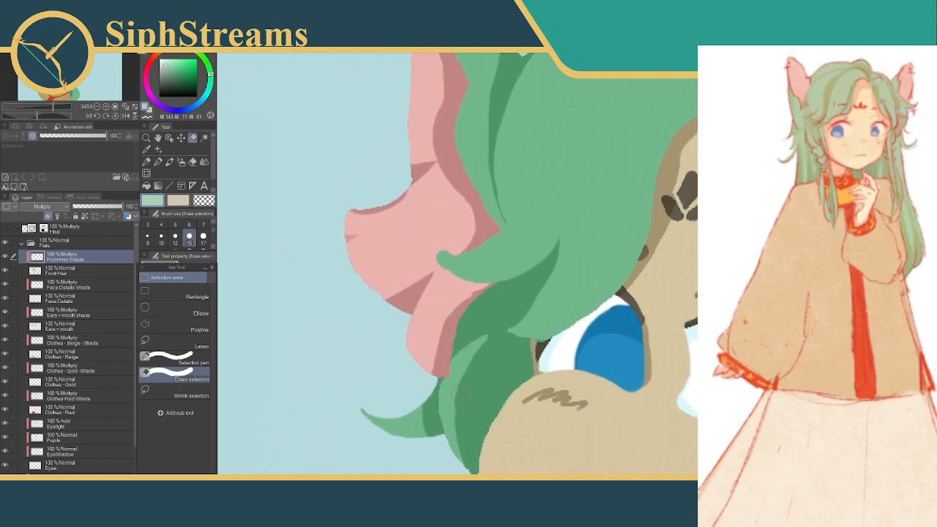
pyautogui.moveTo(478, 354); pyautogui.dragTo(477, 309)
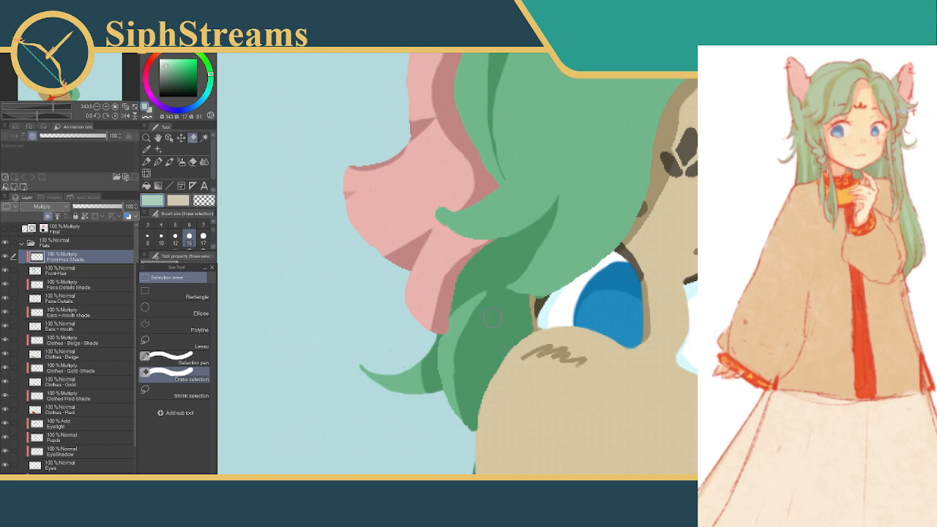
pyautogui.moveTo(449, 307)
pyautogui.mouseDown()
pyautogui.moveTo(446, 340)
pyautogui.moveTo(432, 345)
pyautogui.moveTo(431, 414)
pyautogui.mouseUp()
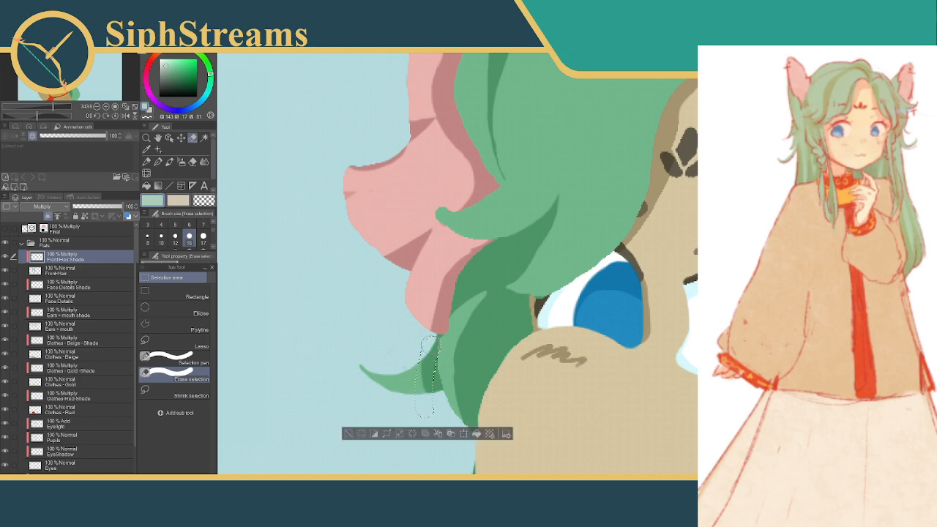
pyautogui.hotkey('ctrl', 'd')
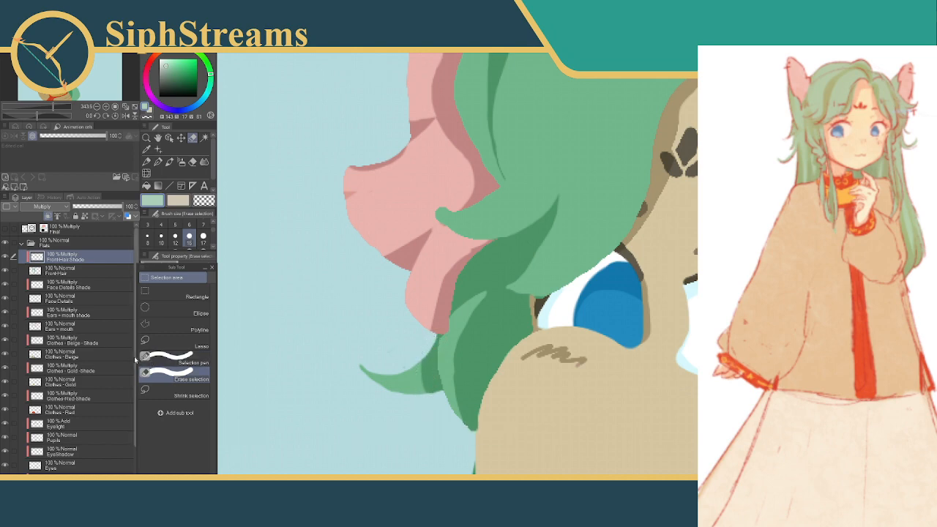
# On the BackHair - Shade layer, select the base of the curled tip below the ear, delete its shade and deselect
pyautogui.scroll(-2, 135, 359)
pyautogui.click(80, 449)
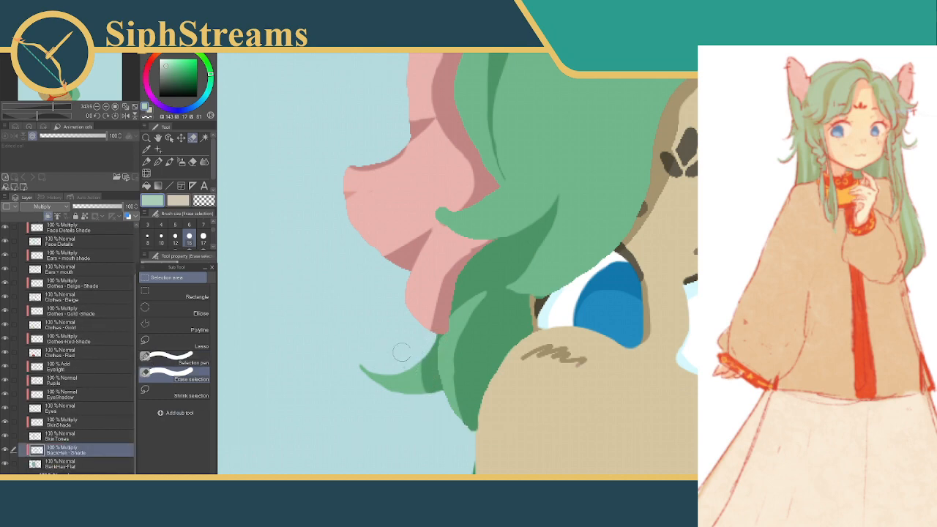
pyautogui.moveTo(434, 331)
pyautogui.mouseDown()
pyautogui.moveTo(428, 392)
pyautogui.moveTo(443, 388)
pyautogui.moveTo(439, 404)
pyautogui.mouseUp()
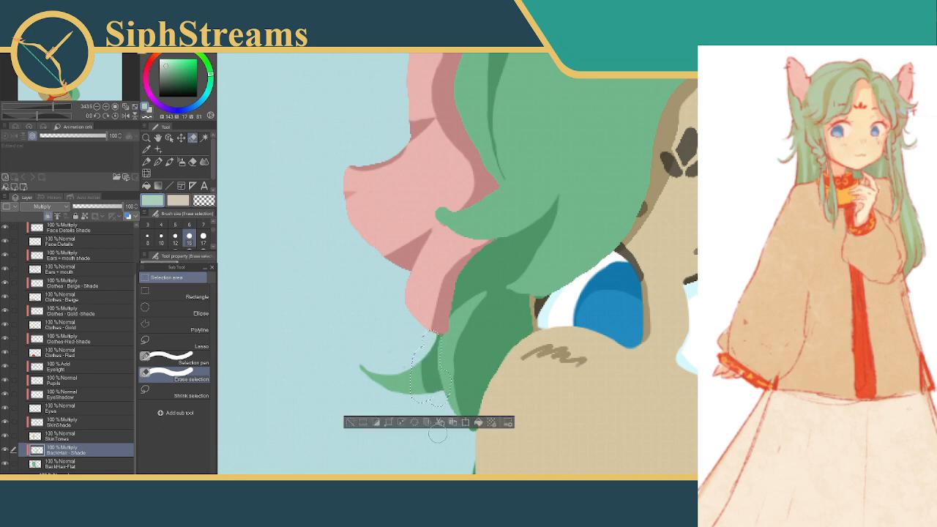
pyautogui.click(440, 423)
pyautogui.click(350, 423)
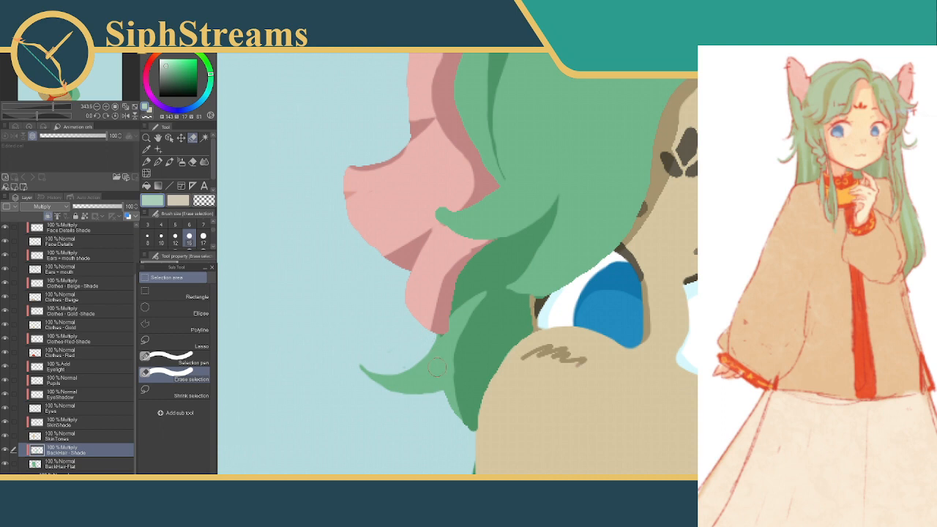
# Select the underside of the curled back-hair tip with Erase selection and the Selection pen at size 12, fill it with shadow green and deselect
pyautogui.moveTo(439, 369); pyautogui.dragTo(376, 404)
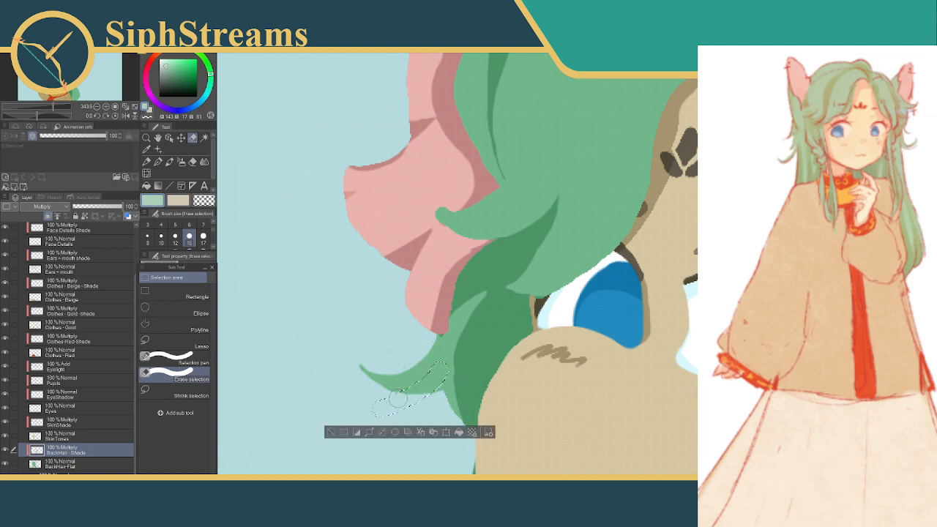
pyautogui.click(176, 358)
pyautogui.moveTo(430, 388); pyautogui.dragTo(442, 404)
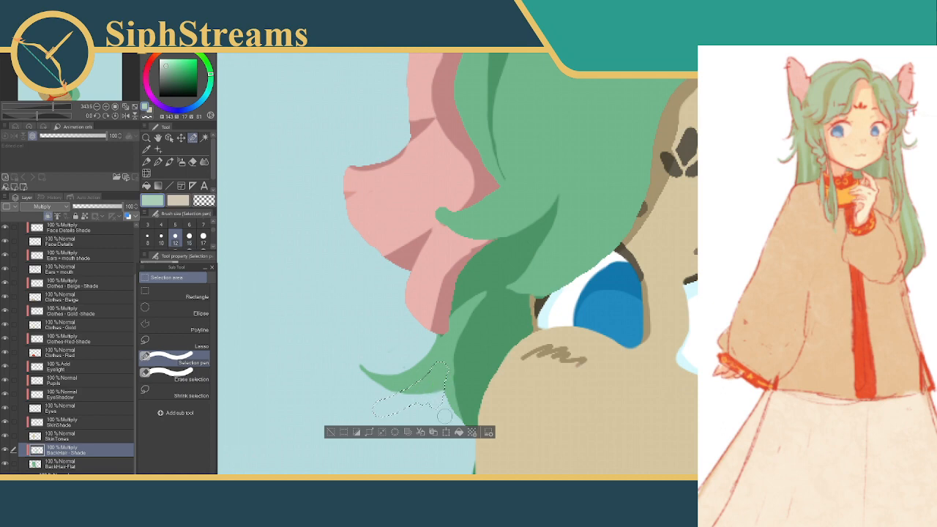
pyautogui.click(459, 433)
pyautogui.hotkey('ctrl', 'd')
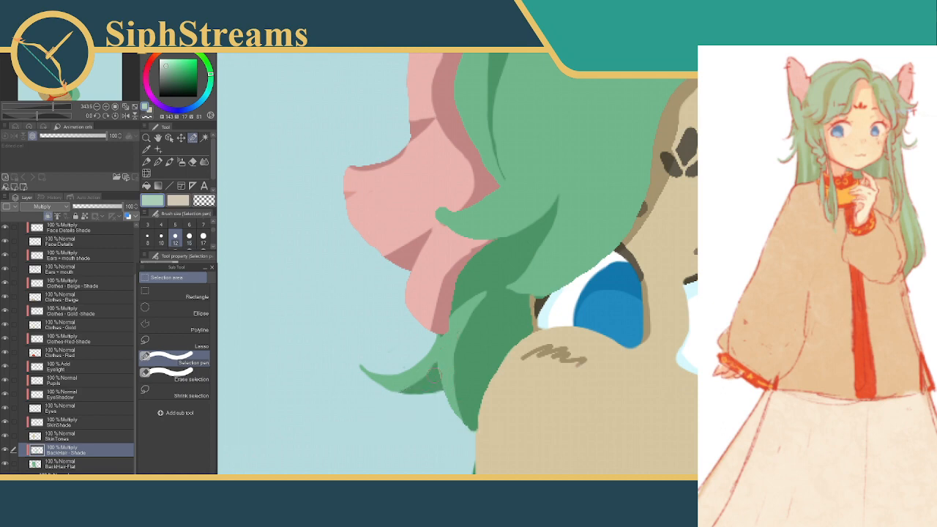
pyautogui.moveTo(439, 369); pyautogui.dragTo(375, 401)
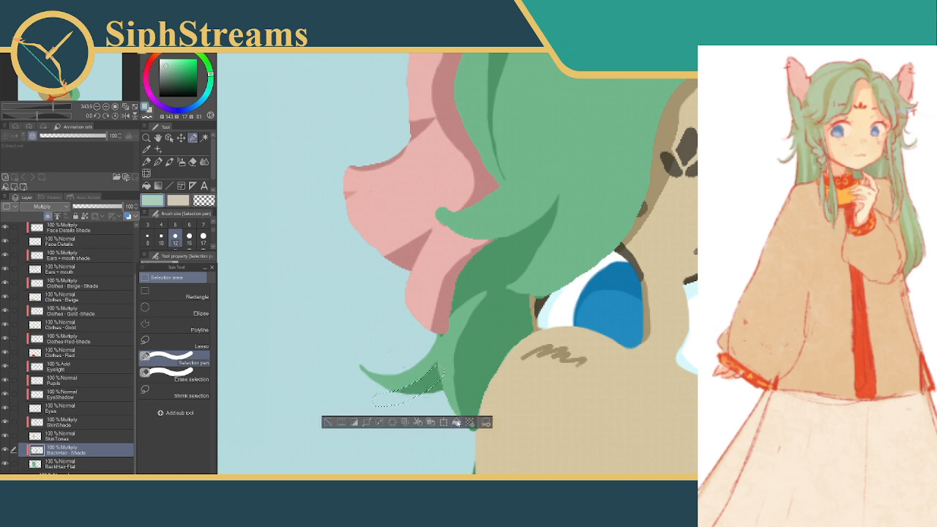
pyautogui.click(327, 423)
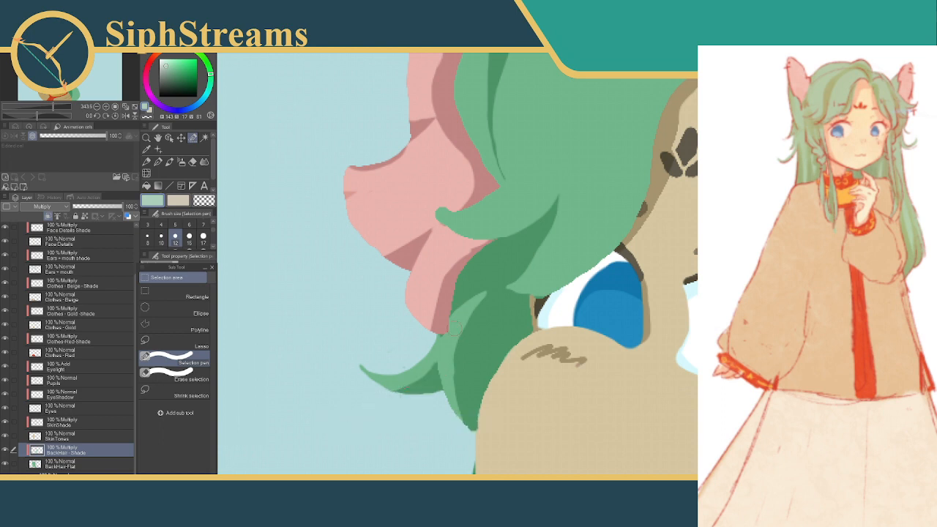
# Select a narrow strip along the fringe's shadow beside the eye, fill it with shadow green on the FrontHair Shade layer and deselect
pyautogui.scroll(-5, 572, 271)
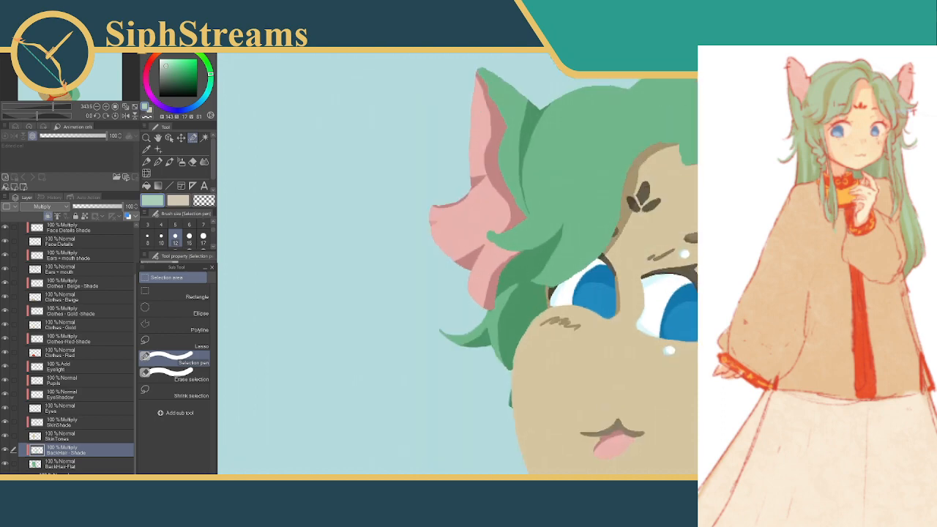
pyautogui.scroll(-2, 572, 272)
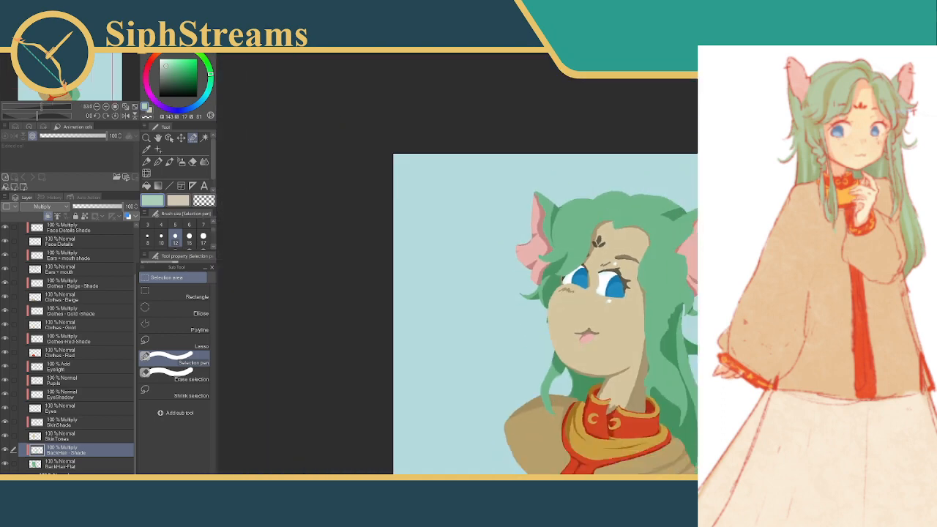
pyautogui.scroll(6, 572, 272)
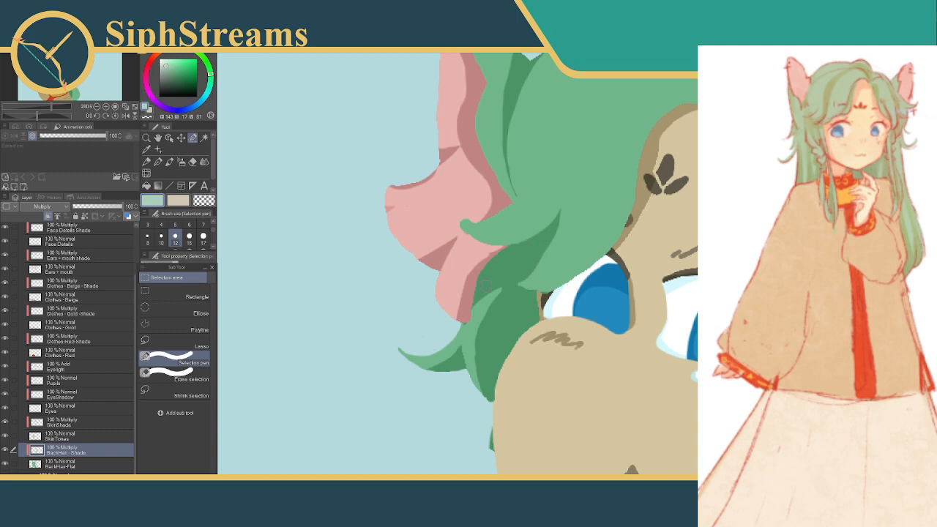
pyautogui.moveTo(524, 281); pyautogui.dragTo(535, 331)
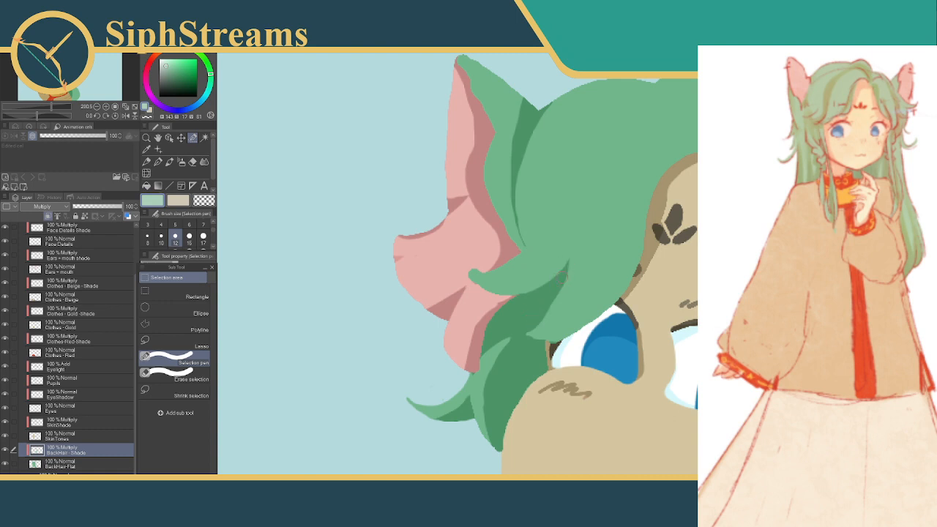
pyautogui.moveTo(533, 317); pyautogui.dragTo(560, 286)
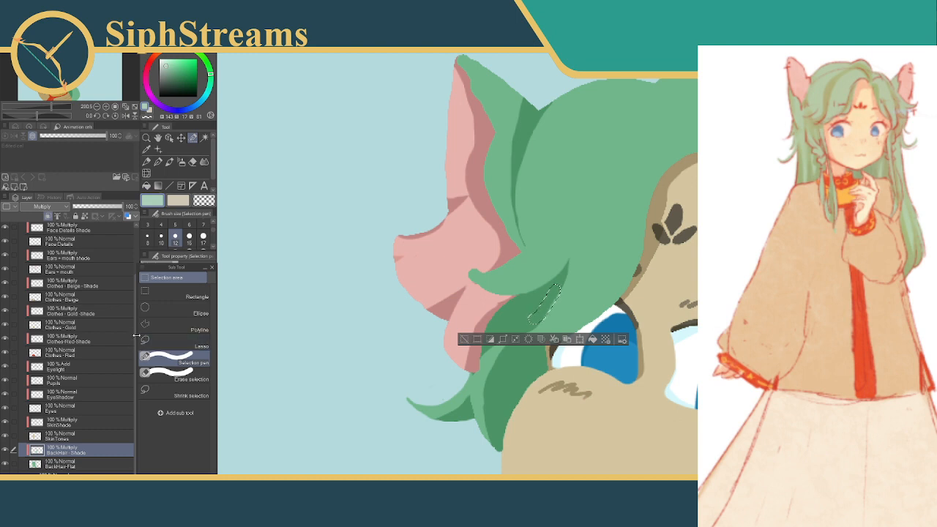
pyautogui.scroll(3, 137, 338)
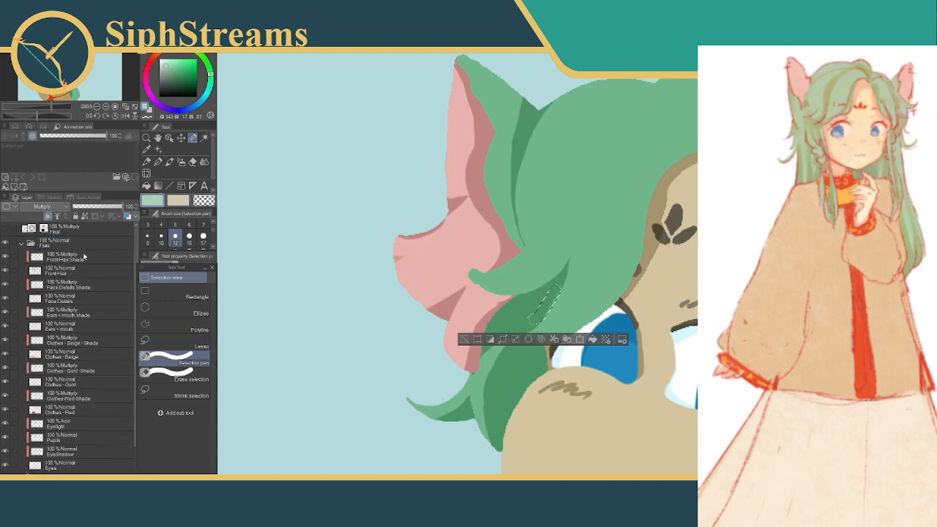
pyautogui.click(97, 257)
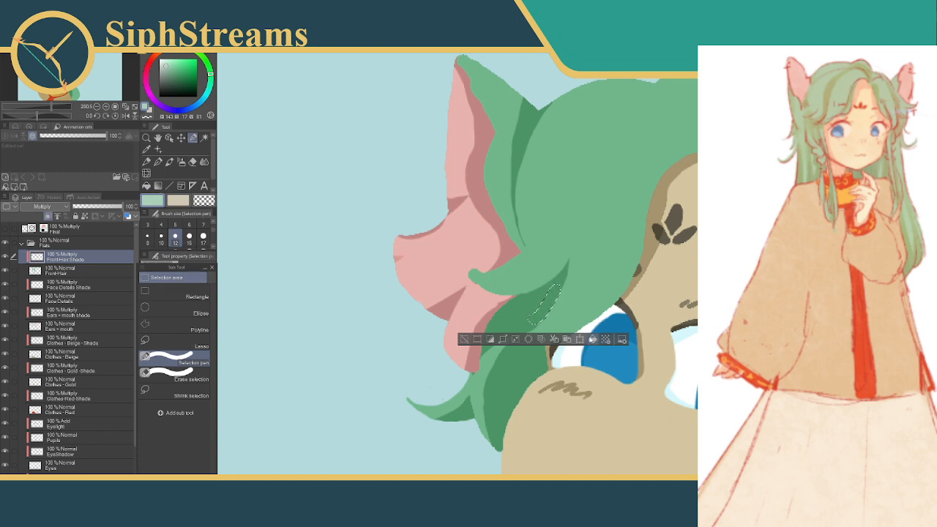
pyautogui.click(463, 340)
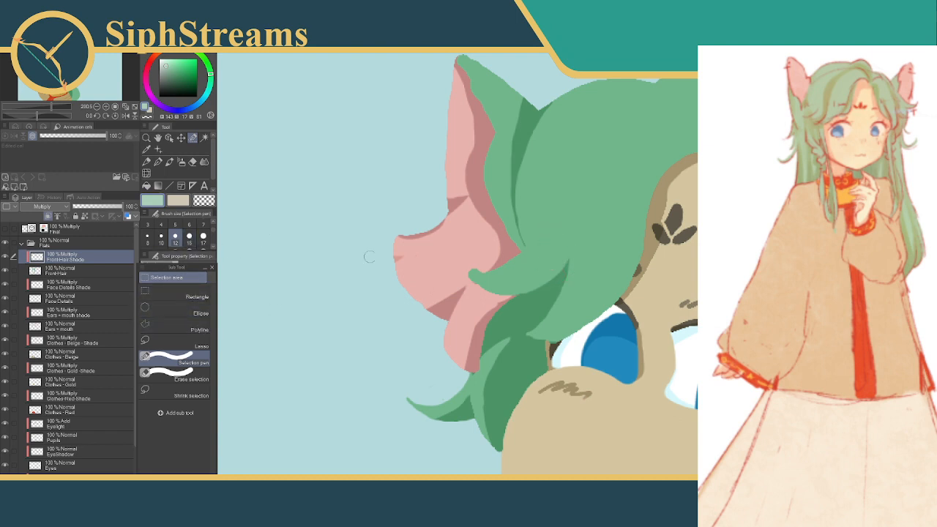
# On the FrontHair layer, select the tip and upper edge of the hair flick over the ear, delete the excess colour and deselect
pyautogui.moveTo(483, 267)
pyautogui.mouseDown()
pyautogui.moveTo(450, 257)
pyautogui.moveTo(492, 261)
pyautogui.mouseUp()
pyautogui.click(399, 290)
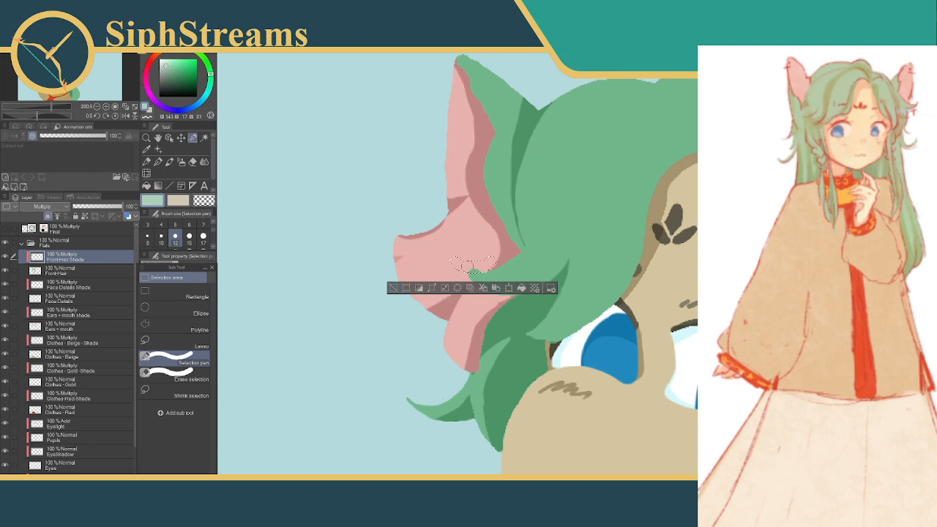
pyautogui.click(75, 270)
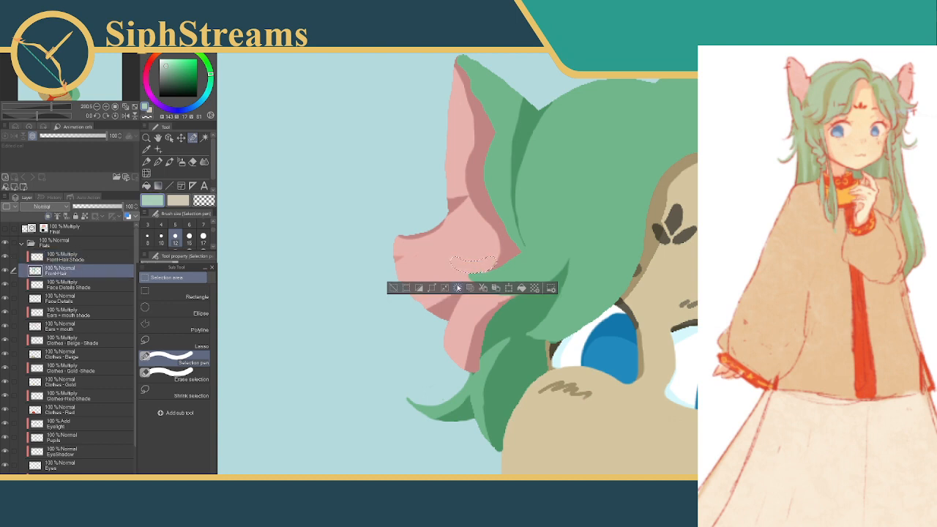
pyautogui.click(393, 287)
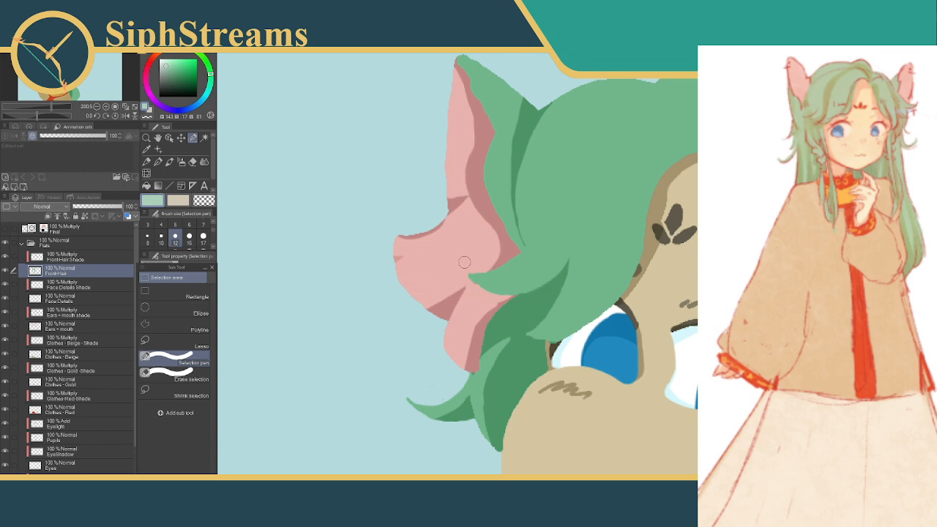
pyautogui.moveTo(487, 271); pyautogui.dragTo(520, 252)
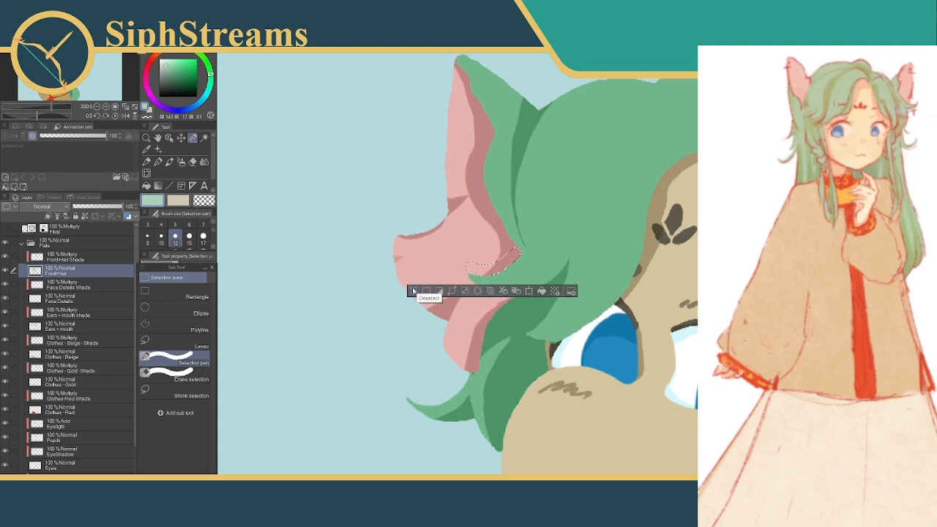
pyautogui.click(414, 290)
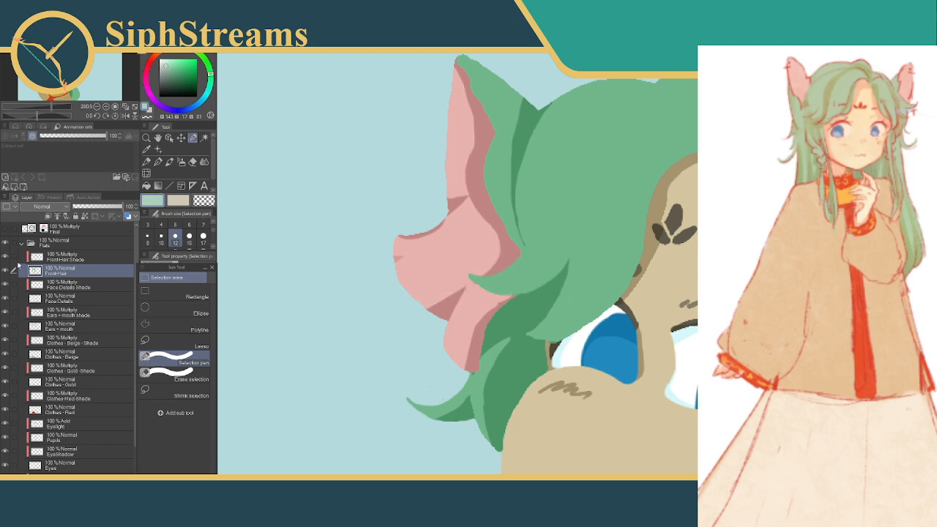
# On the FrontHair Shade layer, select a strip along the flick's upper edge, fill it with shadow green and deselect
pyautogui.click(66, 257)
pyautogui.moveTo(469, 269)
pyautogui.mouseDown()
pyautogui.moveTo(511, 271)
pyautogui.moveTo(523, 259)
pyautogui.moveTo(517, 253)
pyautogui.mouseUp()
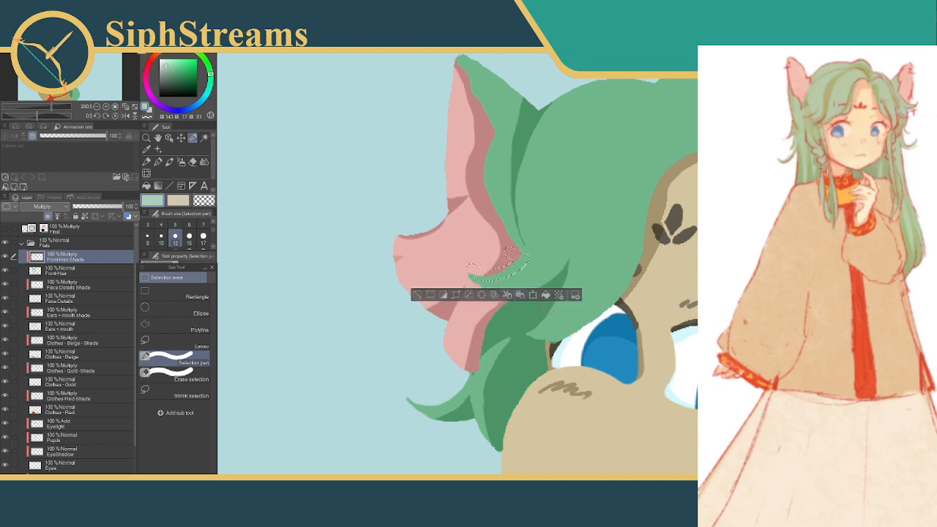
pyautogui.click(548, 295)
pyautogui.click(417, 295)
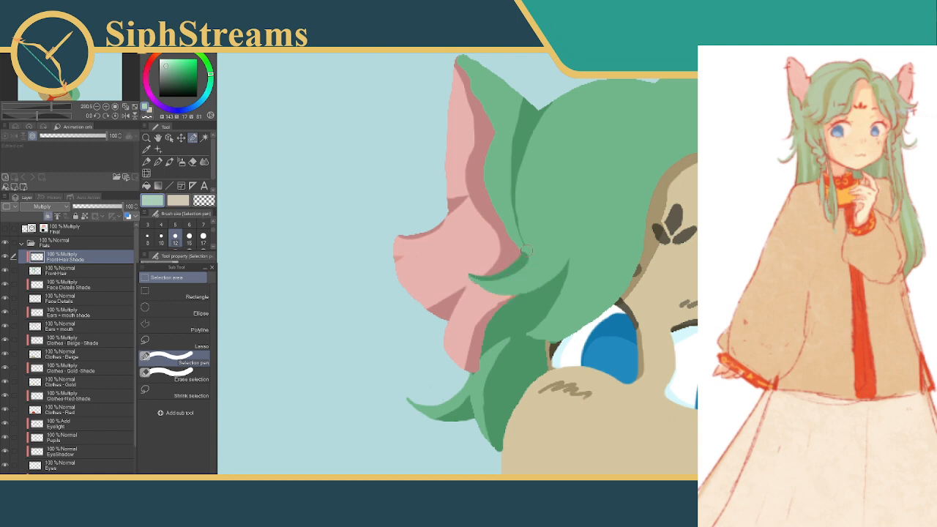
# Thin the flick's new shadow by selecting strips from its base along the underside to the tip, deleting the excess shade and deselecting
pyautogui.moveTo(528, 251); pyautogui.dragTo(522, 269)
pyautogui.click(510, 296)
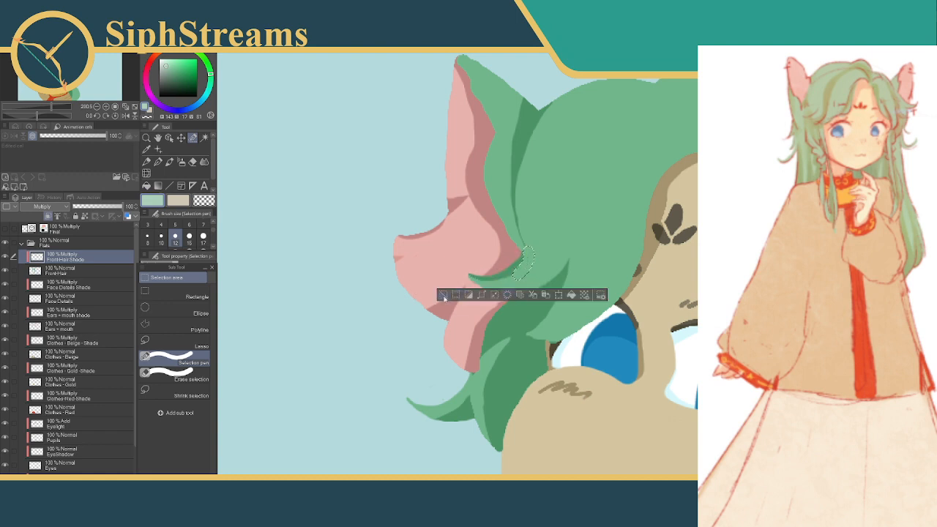
pyautogui.click(446, 295)
pyautogui.moveTo(522, 271); pyautogui.dragTo(499, 279)
pyautogui.click(497, 305)
pyautogui.click(432, 304)
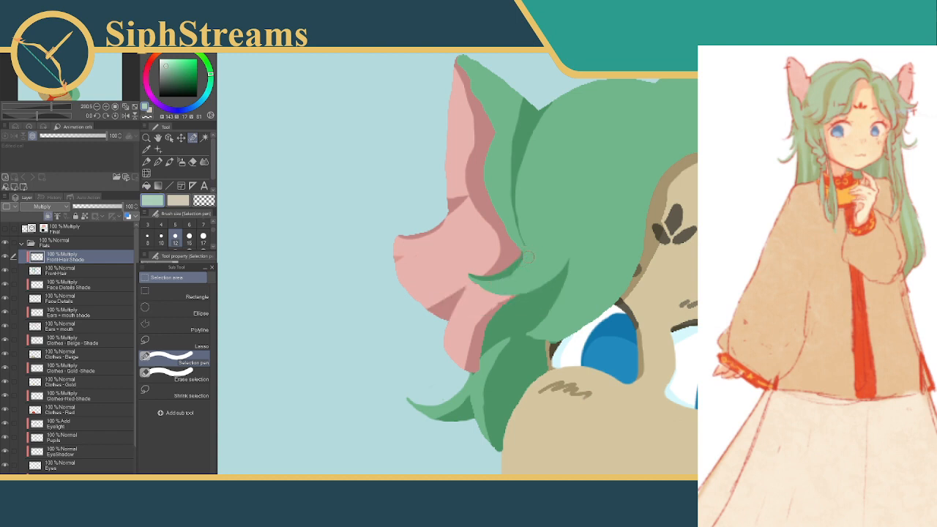
pyautogui.moveTo(522, 272); pyautogui.dragTo(493, 287)
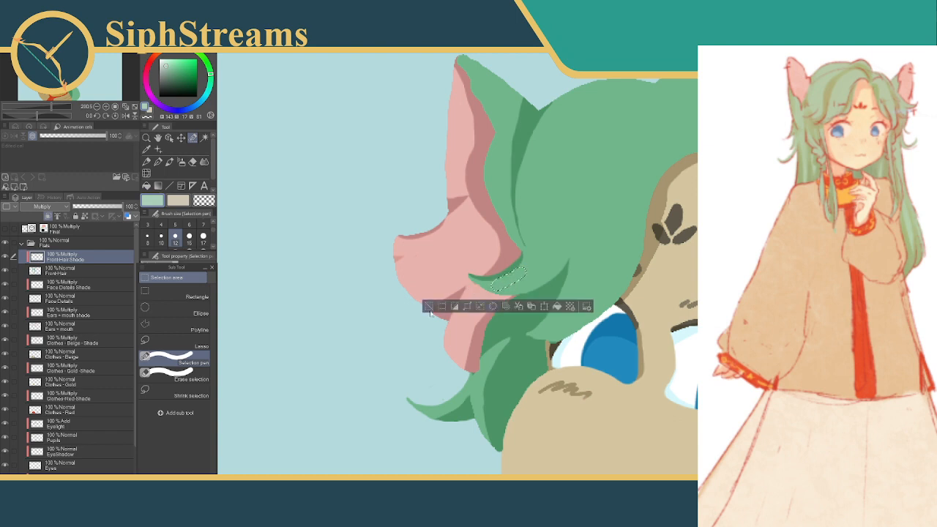
pyautogui.click(428, 306)
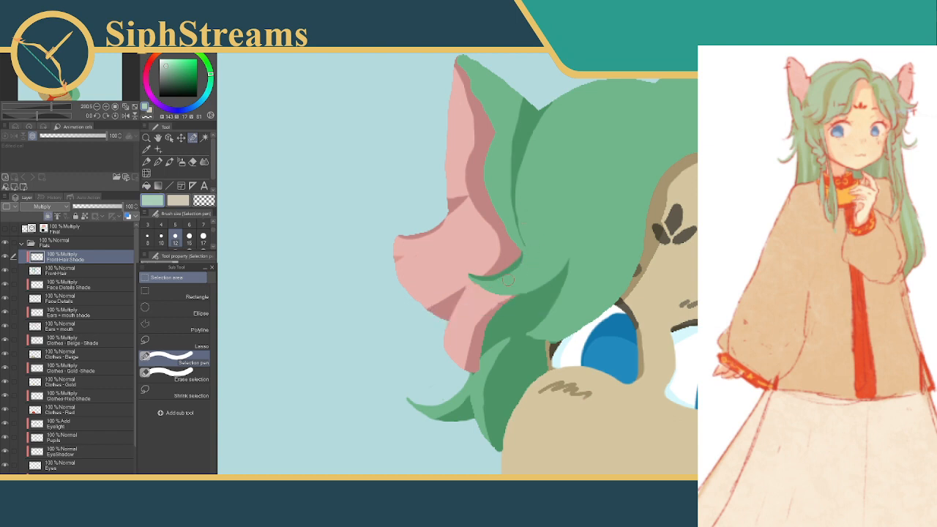
pyautogui.moveTo(502, 282); pyautogui.dragTo(461, 289)
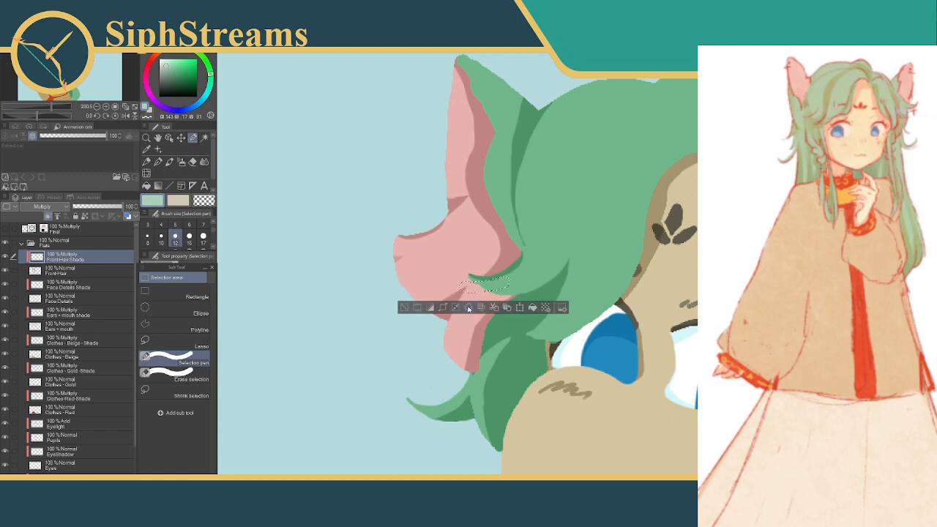
pyautogui.click(416, 308)
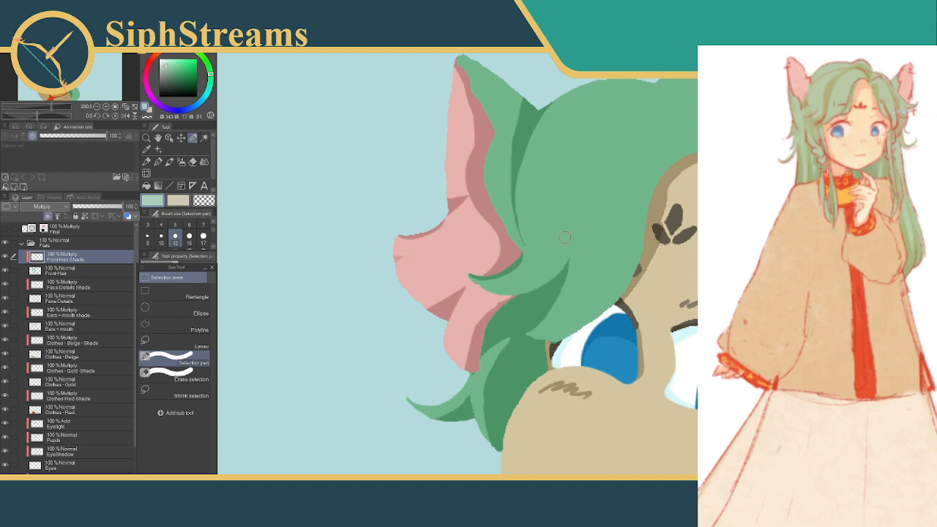
# Check the strands against the Final layer, hide it again and select a long curved strip on the front hair with the size 15 Selection pen
pyautogui.moveTo(544, 220); pyautogui.dragTo(493, 251)
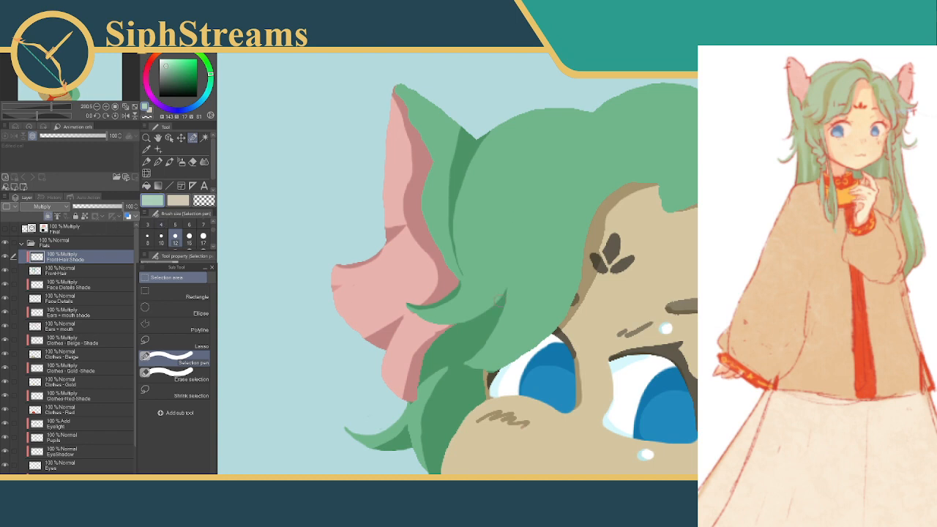
pyautogui.click(6, 230)
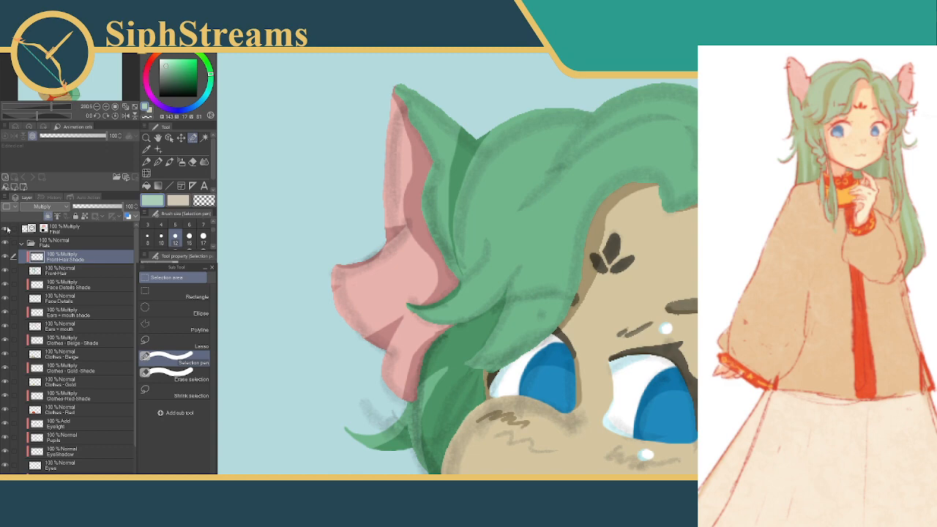
pyautogui.click(8, 228)
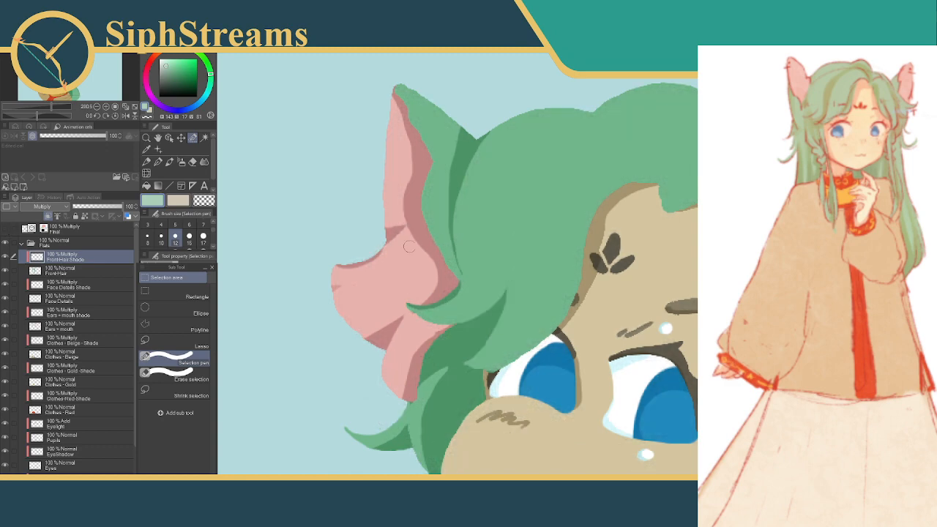
pyautogui.click(147, 235)
pyautogui.click(189, 239)
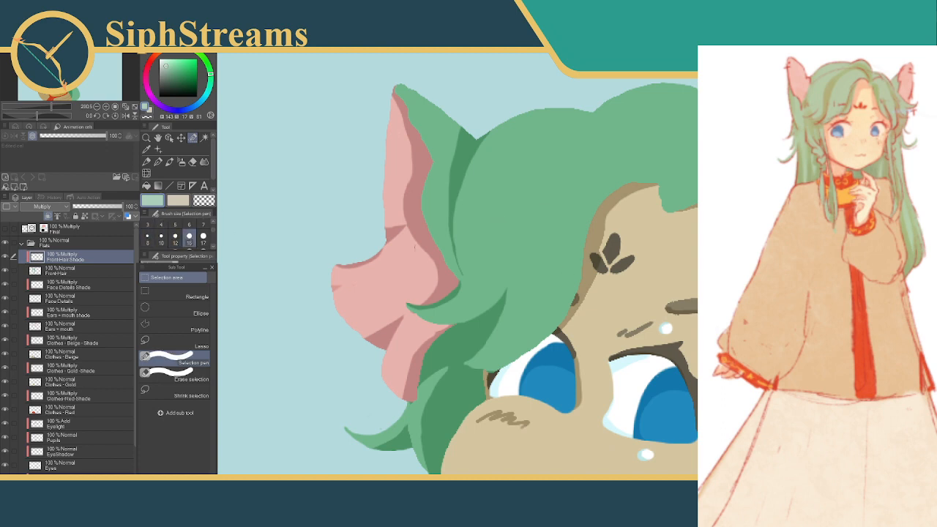
pyautogui.moveTo(544, 161)
pyautogui.mouseDown()
pyautogui.moveTo(513, 194)
pyautogui.moveTo(504, 249)
pyautogui.mouseUp()
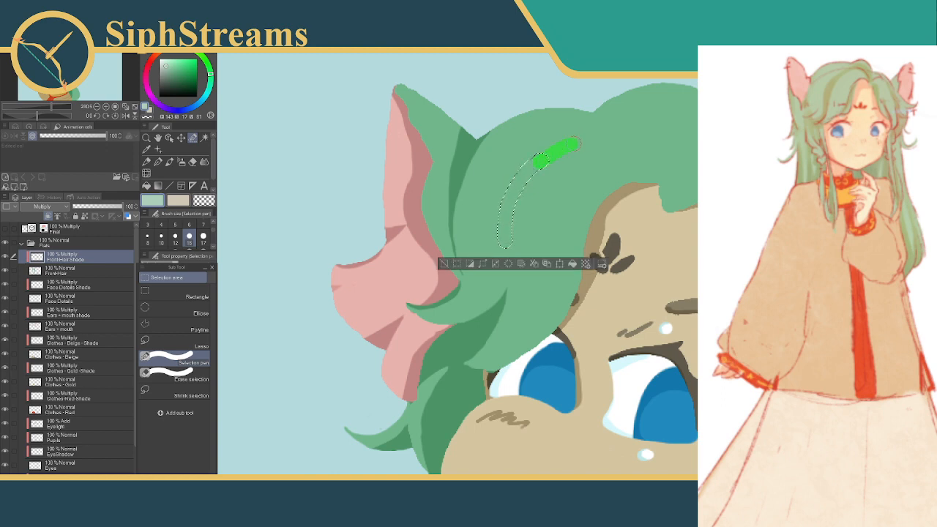
pyautogui.moveTo(577, 126); pyautogui.dragTo(578, 125)
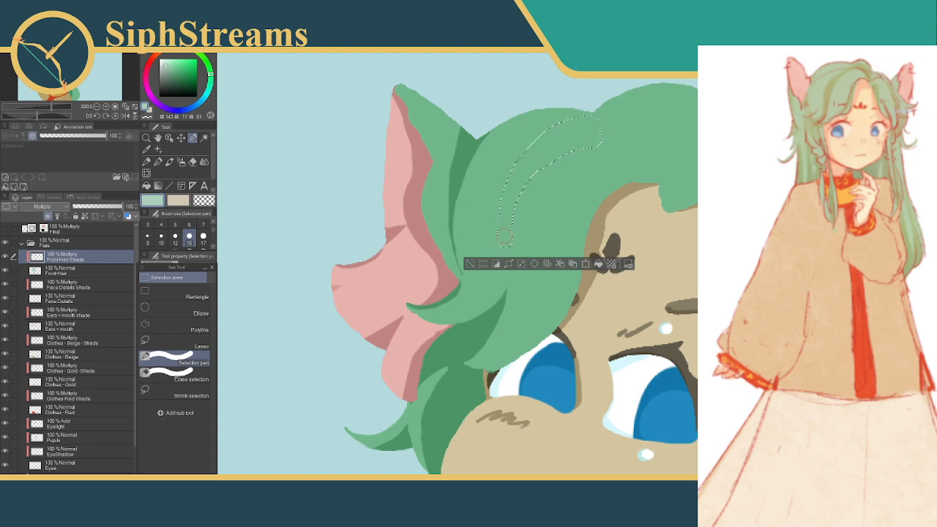
pyautogui.moveTo(510, 252); pyautogui.dragTo(508, 257)
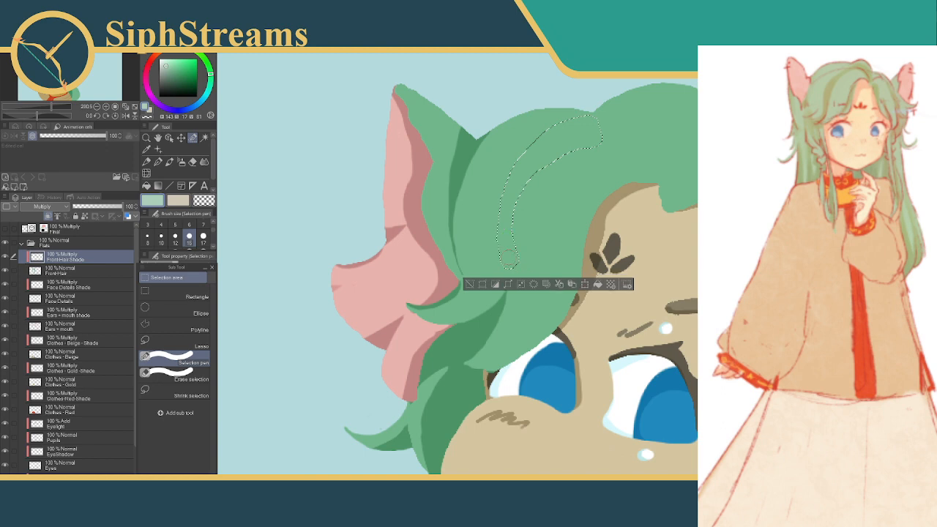
pyautogui.click(472, 286)
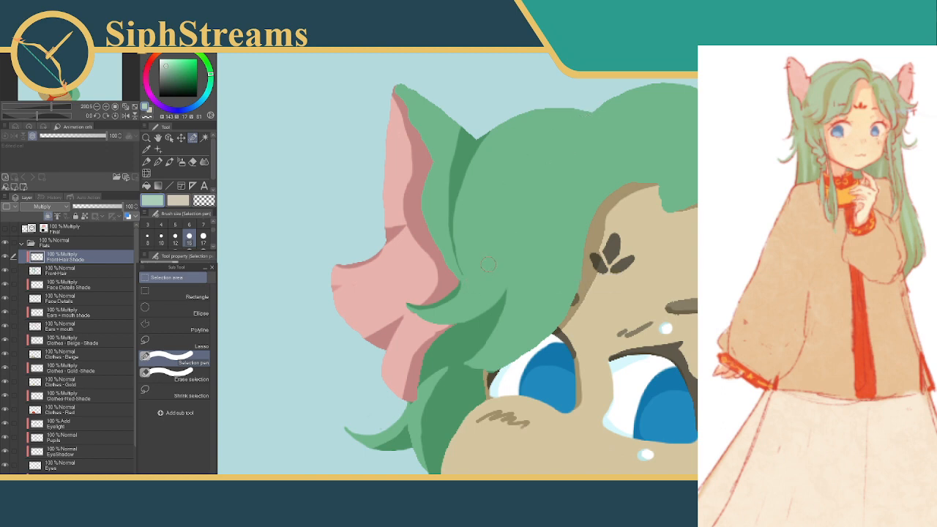
pyautogui.hotkey('ctrl', 'z')
pyautogui.hotkey('ctrl', 'z')
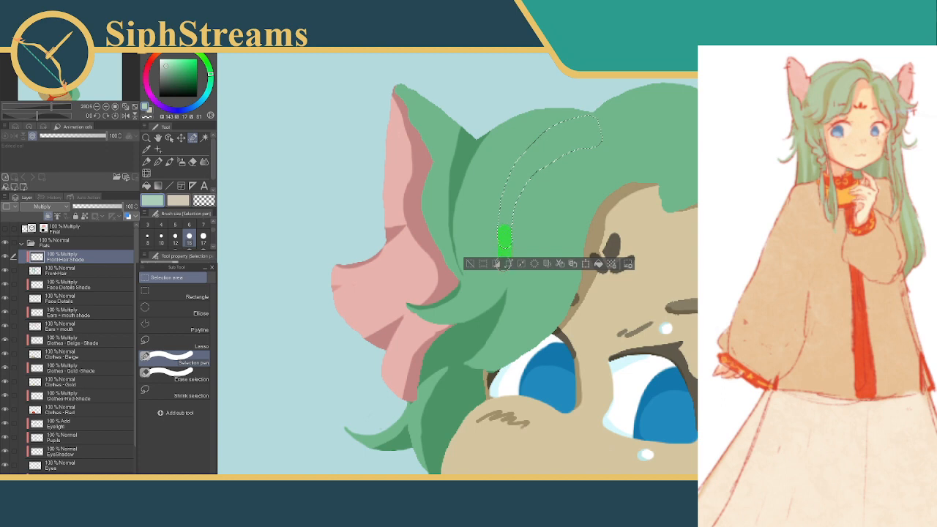
pyautogui.moveTo(506, 264); pyautogui.dragTo(505, 268)
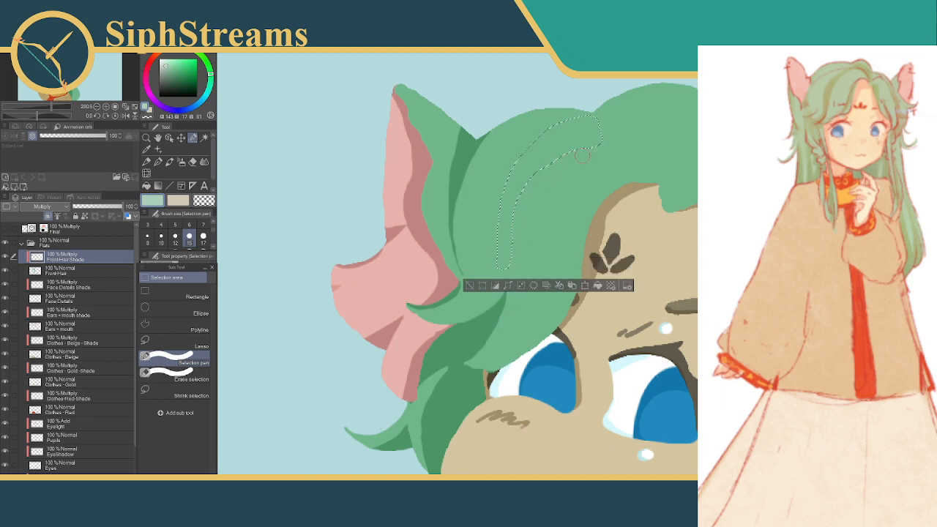
# Taper the curved strip's outer edge and lower end with Erase selection, fill it with shadow green and deselect
pyautogui.click(176, 377)
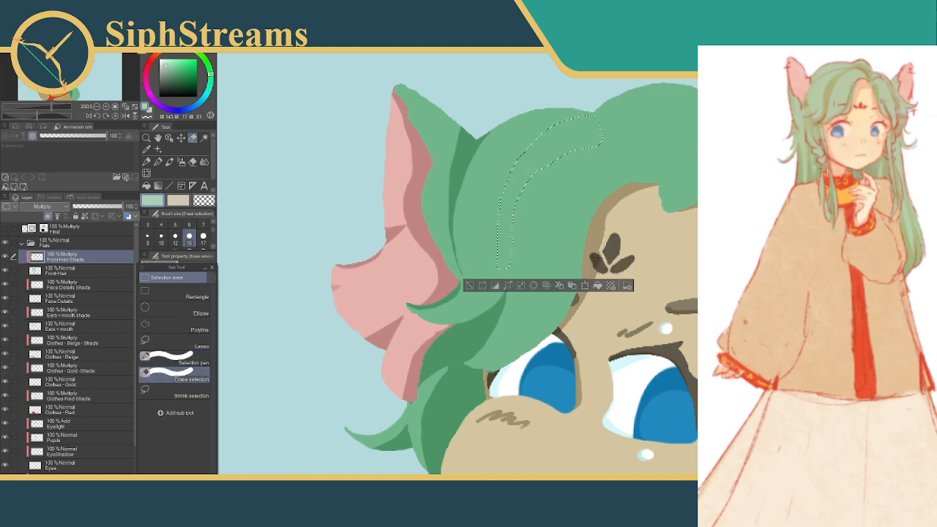
pyautogui.moveTo(489, 245); pyautogui.dragTo(503, 265)
pyautogui.hotkey('ctrl', 'z')
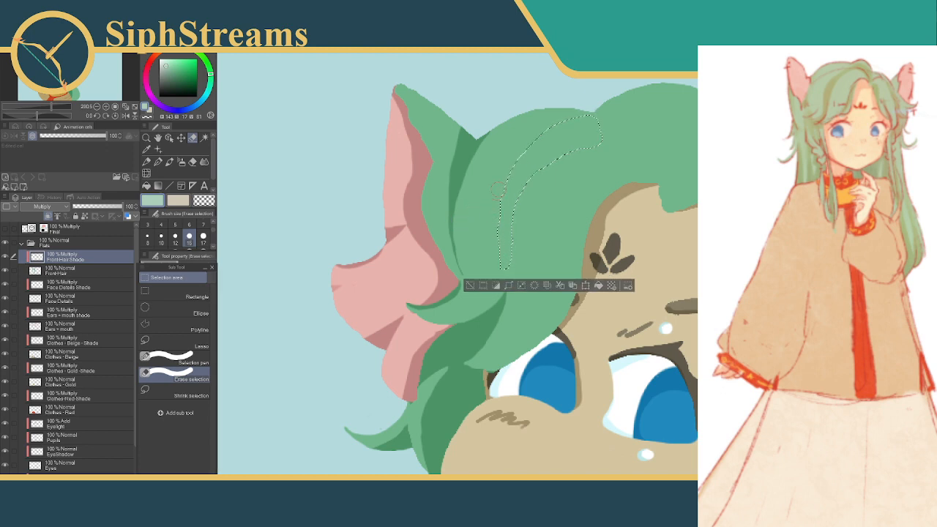
pyautogui.moveTo(495, 206); pyautogui.dragTo(502, 270)
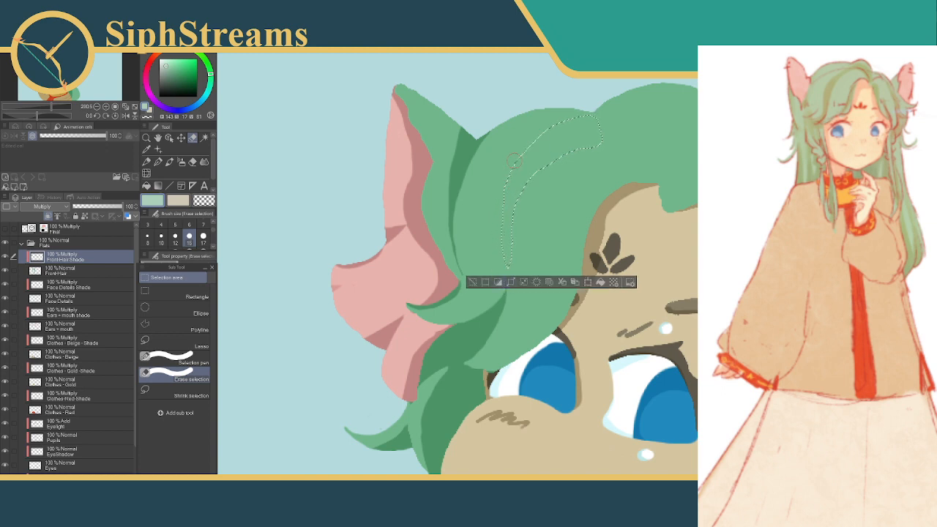
pyautogui.moveTo(500, 177)
pyautogui.mouseDown()
pyautogui.moveTo(495, 218)
pyautogui.moveTo(521, 243)
pyautogui.mouseUp()
pyautogui.click(604, 284)
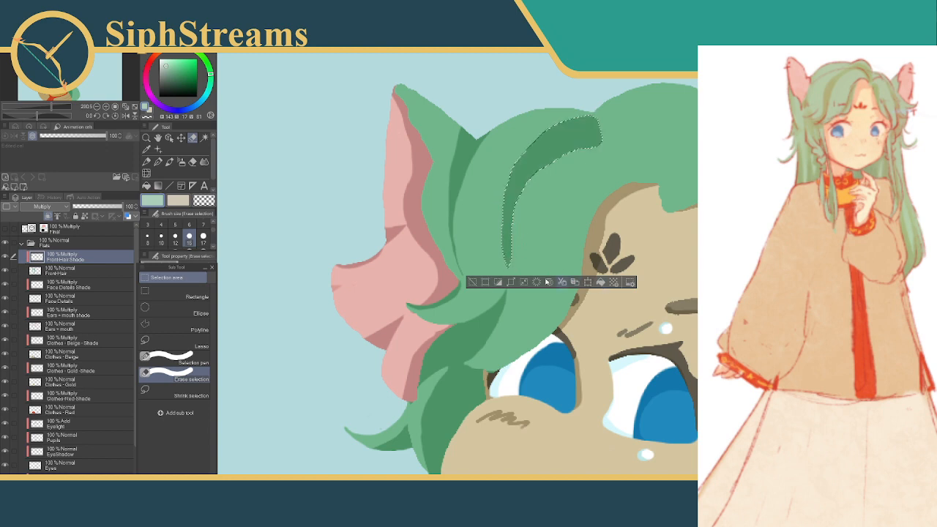
pyautogui.click(472, 283)
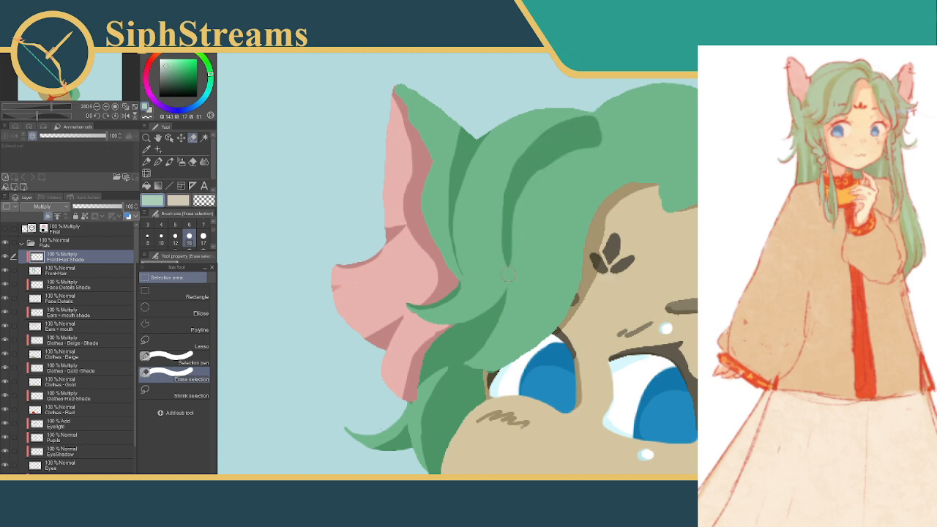
# Select along both sides of the curved shadow's lower tip, delete the excess shade to sharpen it and deselect
pyautogui.moveTo(515, 271); pyautogui.dragTo(532, 236)
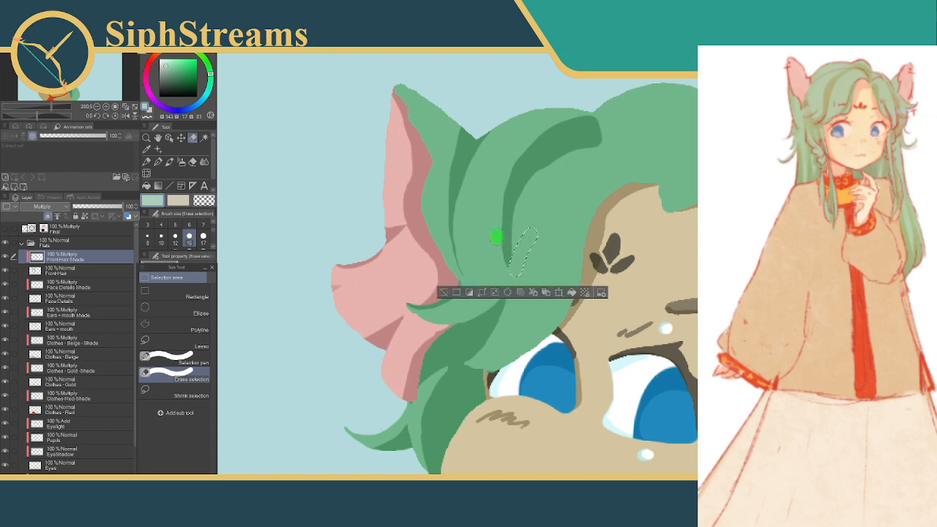
pyautogui.moveTo(509, 274); pyautogui.dragTo(510, 276)
pyautogui.moveTo(489, 209)
pyautogui.mouseDown()
pyautogui.moveTo(502, 266)
pyautogui.moveTo(534, 224)
pyautogui.moveTo(521, 264)
pyautogui.mouseUp()
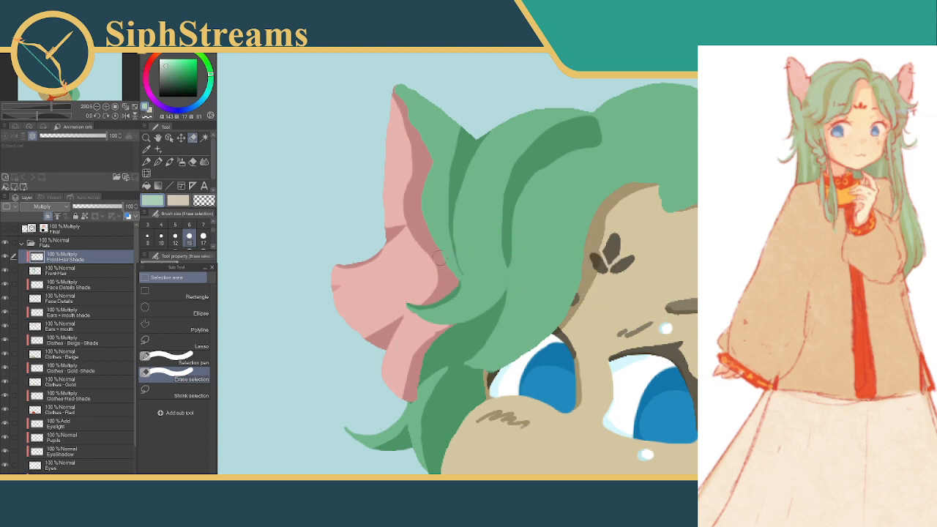
pyautogui.click(183, 359)
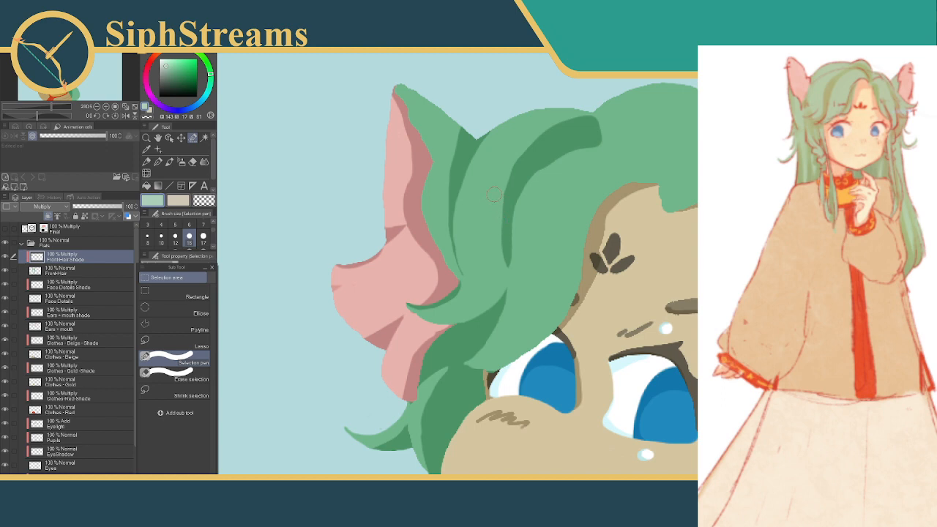
pyautogui.moveTo(490, 205); pyautogui.dragTo(500, 269)
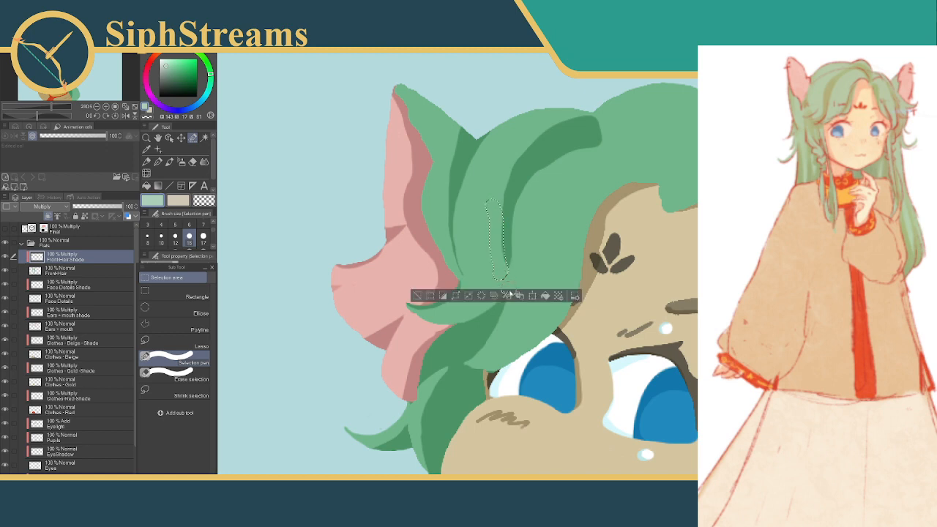
pyautogui.click(429, 298)
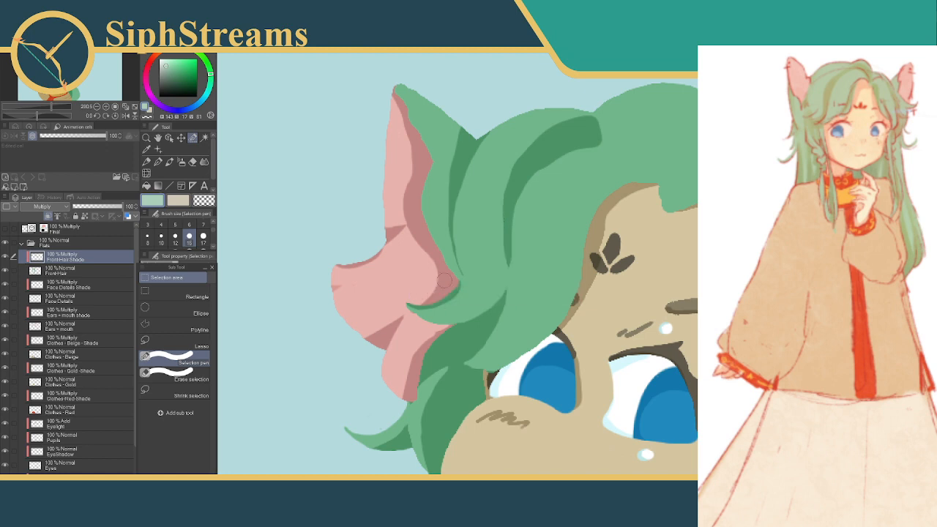
# Show the Final layer to compare the fringe shading with the linework
pyautogui.moveTo(562, 225); pyautogui.dragTo(501, 245)
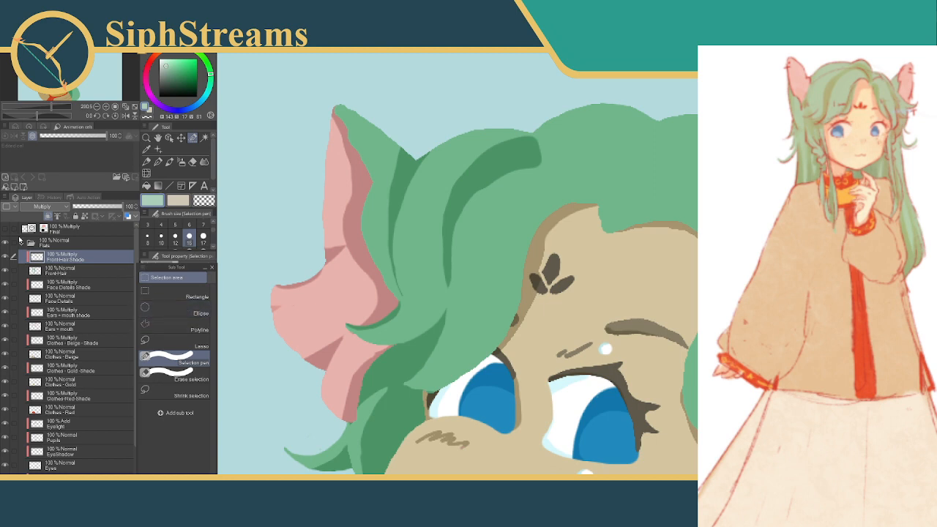
pyautogui.click(5, 230)
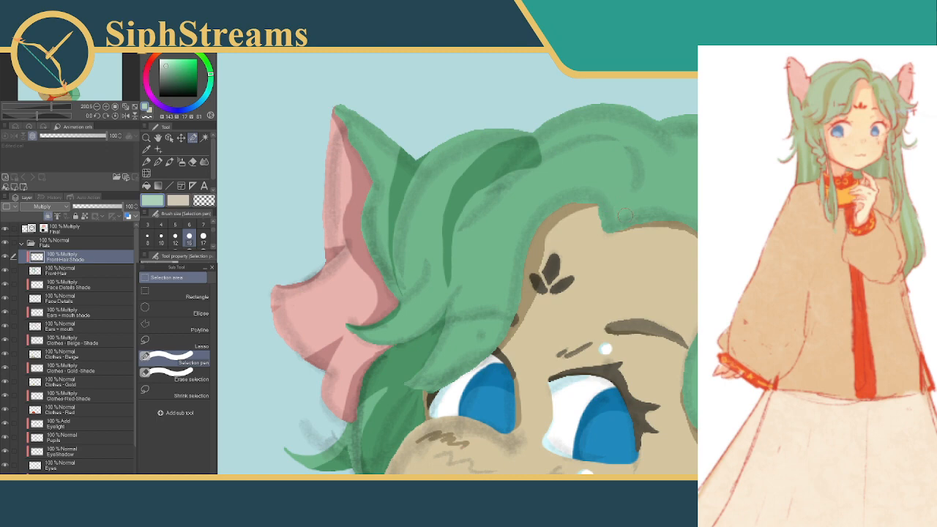
# Select the parting strand above the fringe notch and a thin strip beside the ear, fill both with shadow green and deselect
pyautogui.moveTo(638, 194)
pyautogui.mouseDown()
pyautogui.moveTo(609, 235)
pyautogui.moveTo(663, 184)
pyautogui.moveTo(689, 131)
pyautogui.mouseUp()
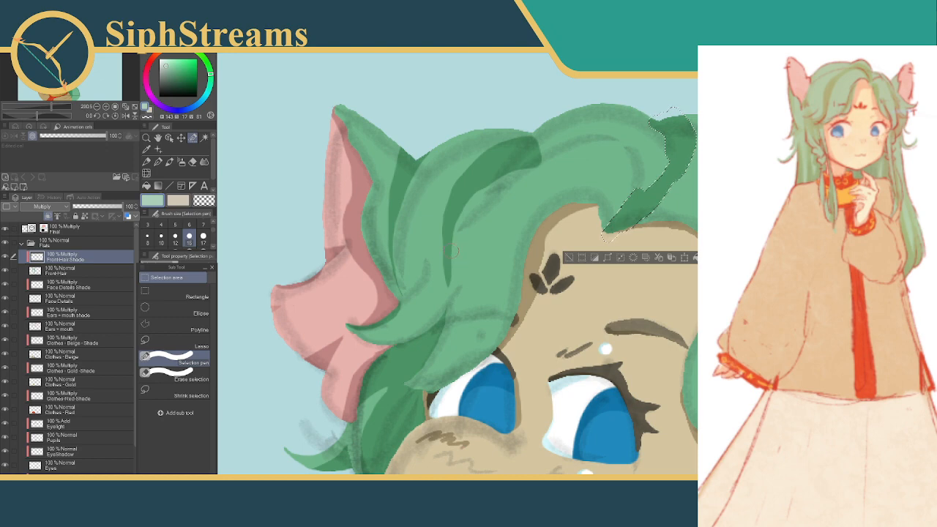
pyautogui.moveTo(495, 172)
pyautogui.mouseDown()
pyautogui.moveTo(463, 206)
pyautogui.moveTo(445, 248)
pyautogui.mouseUp()
pyautogui.click(162, 238)
pyautogui.moveTo(450, 241); pyautogui.dragTo(448, 267)
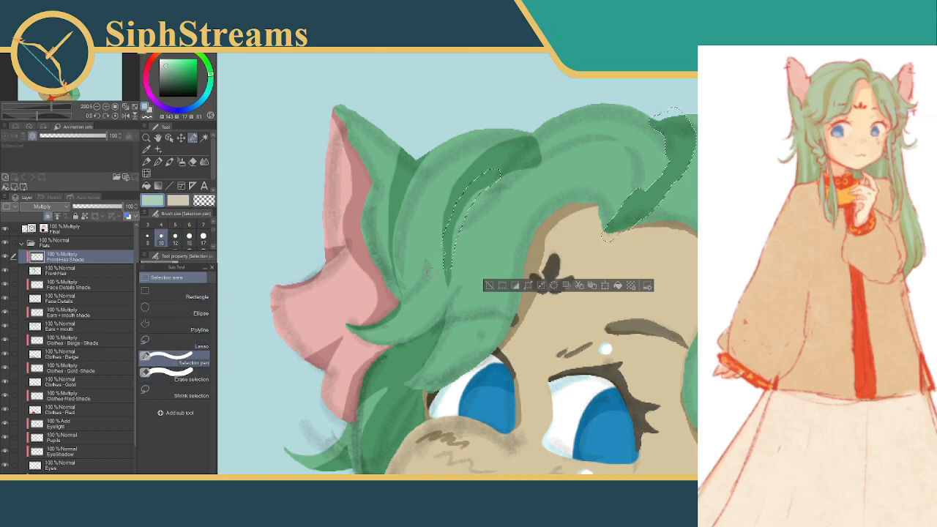
pyautogui.click(176, 371)
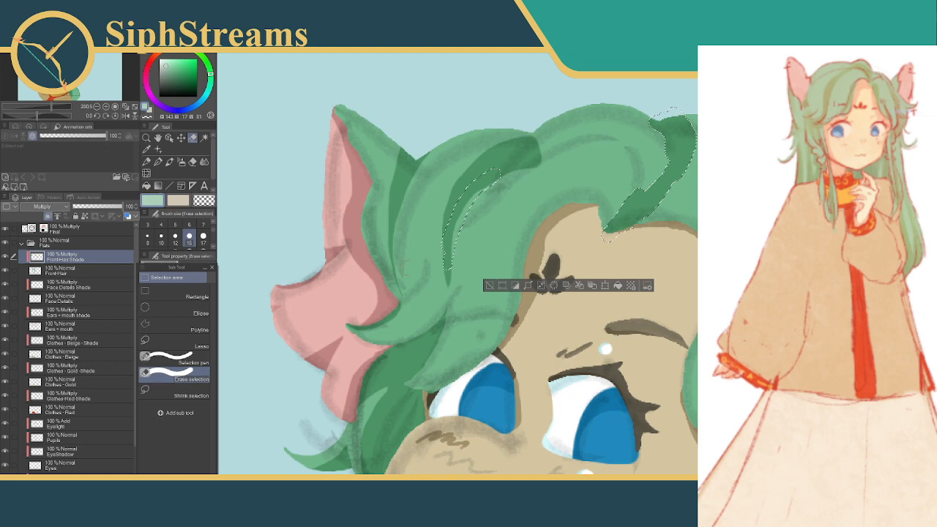
pyautogui.click(492, 286)
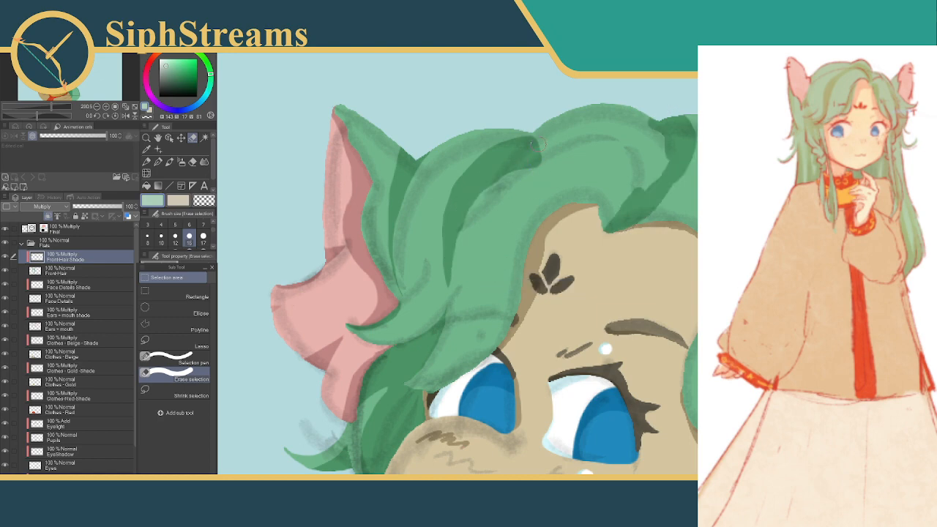
# Select an arched strip across the top of the fringe, widen it with the size 30 Selection pen, fill it with shadow green and deselect
pyautogui.moveTo(520, 159)
pyautogui.mouseDown()
pyautogui.moveTo(592, 156)
pyautogui.moveTo(631, 182)
pyautogui.mouseUp()
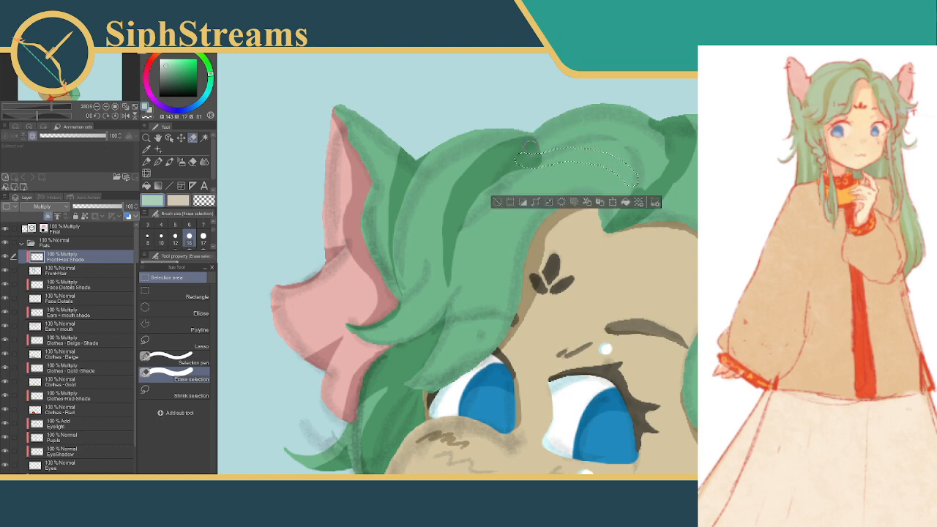
pyautogui.click(174, 359)
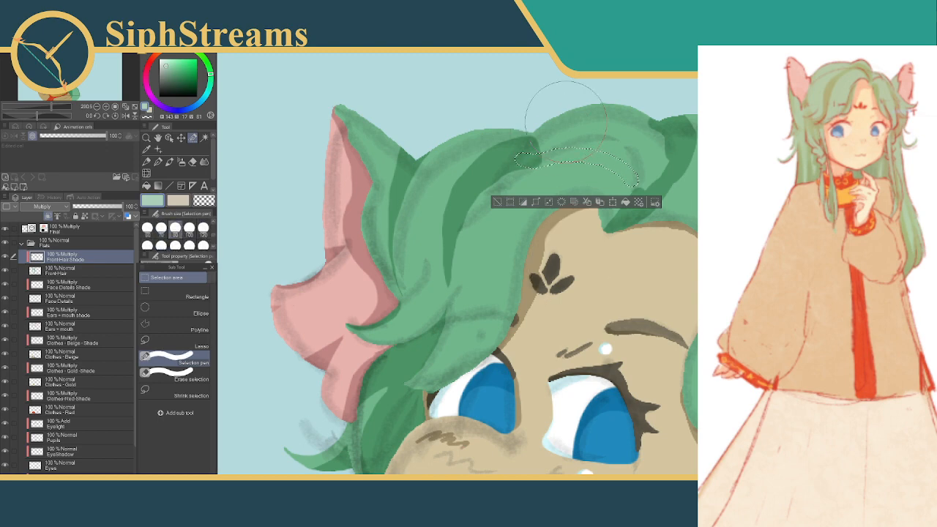
pyautogui.scroll(2, 174, 227)
pyautogui.moveTo(571, 158)
pyautogui.mouseDown()
pyautogui.moveTo(561, 142)
pyautogui.moveTo(622, 143)
pyautogui.moveTo(640, 169)
pyautogui.mouseUp()
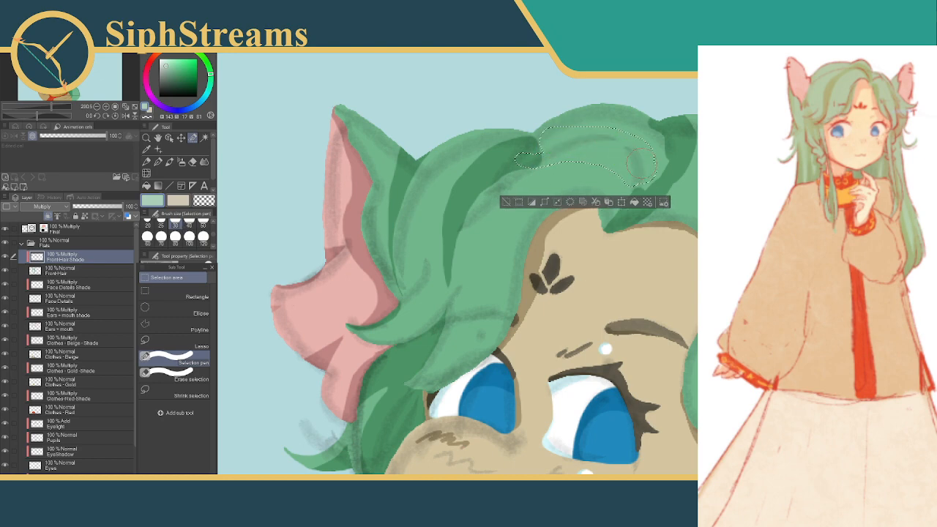
pyautogui.click(634, 202)
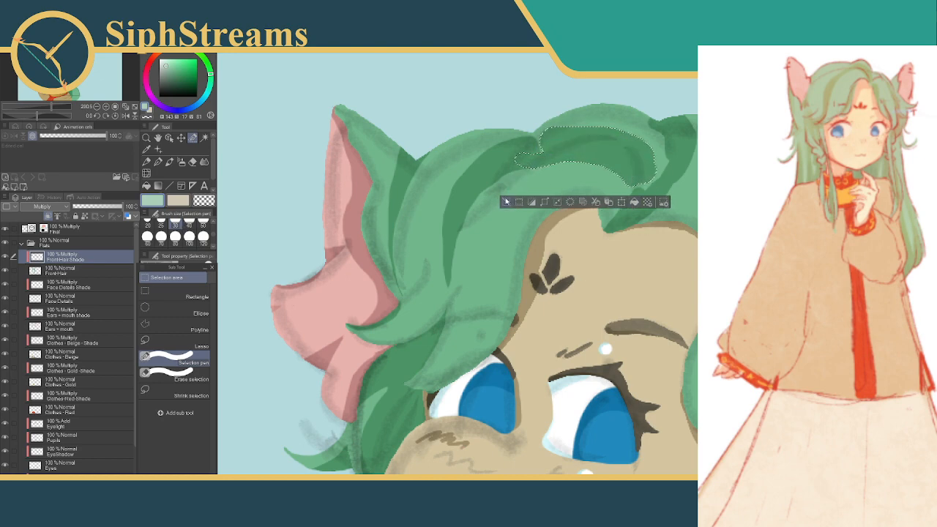
pyautogui.click(505, 202)
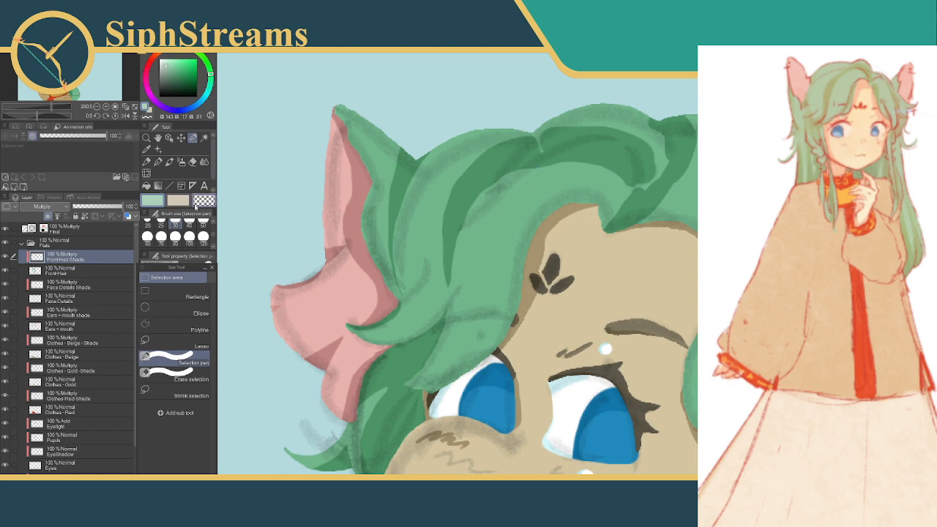
# Select the outer end of the arched shadow with the size 40 Selection pen, delete the excess shade and deselect
pyautogui.click(189, 222)
pyautogui.moveTo(634, 131)
pyautogui.mouseDown()
pyautogui.moveTo(661, 173)
pyautogui.moveTo(638, 182)
pyautogui.moveTo(633, 164)
pyautogui.mouseUp()
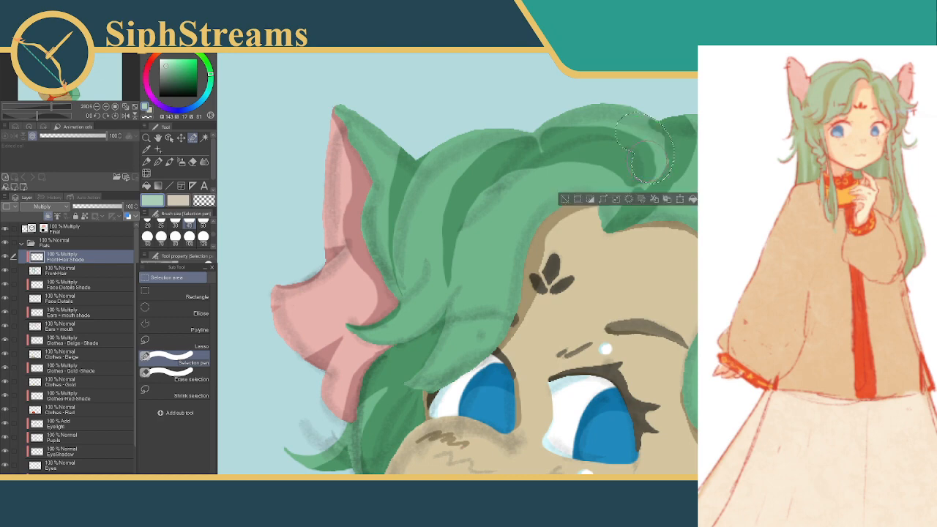
pyautogui.click(630, 200)
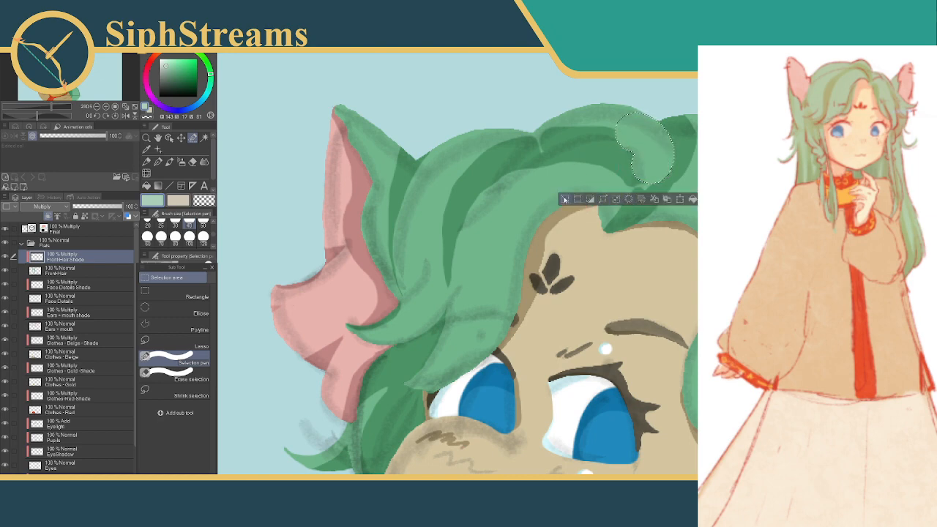
pyautogui.click(566, 200)
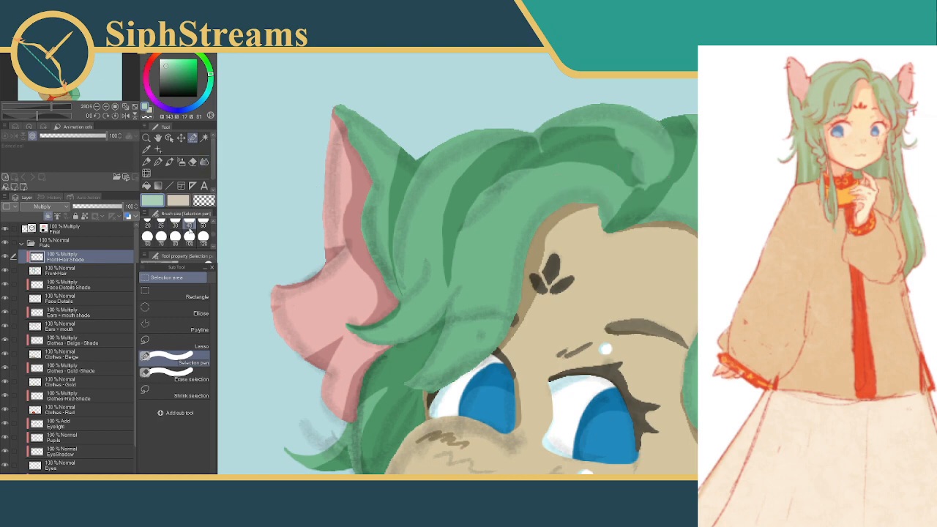
# Trim the arched shadow's outer edge and lower end by deleting areas selected with the size 25 Selection pen, then deselect
pyautogui.scroll(1, 212, 235)
pyautogui.click(161, 239)
pyautogui.moveTo(659, 163); pyautogui.dragTo(643, 183)
pyautogui.click(642, 208)
pyautogui.moveTo(646, 176)
pyautogui.mouseDown()
pyautogui.moveTo(641, 150)
pyautogui.moveTo(616, 129)
pyautogui.moveTo(591, 126)
pyautogui.moveTo(528, 147)
pyautogui.mouseUp()
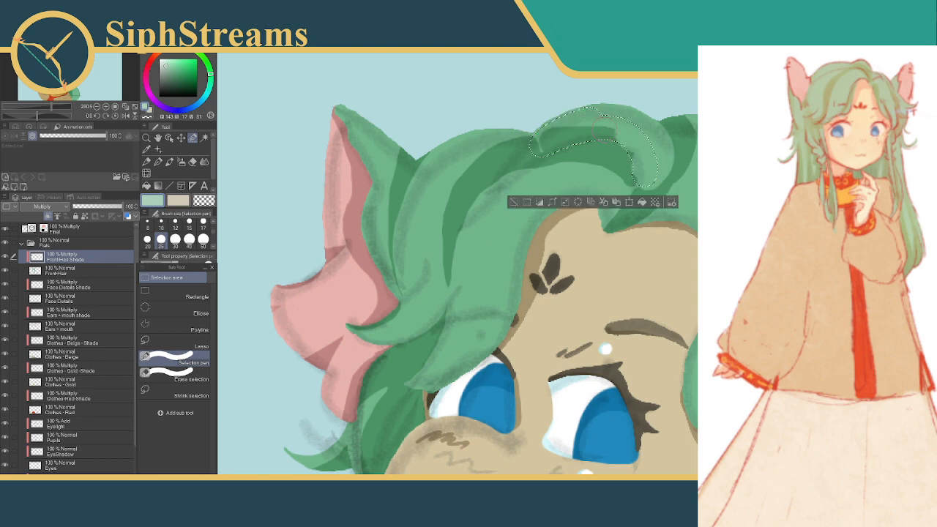
pyautogui.click(513, 203)
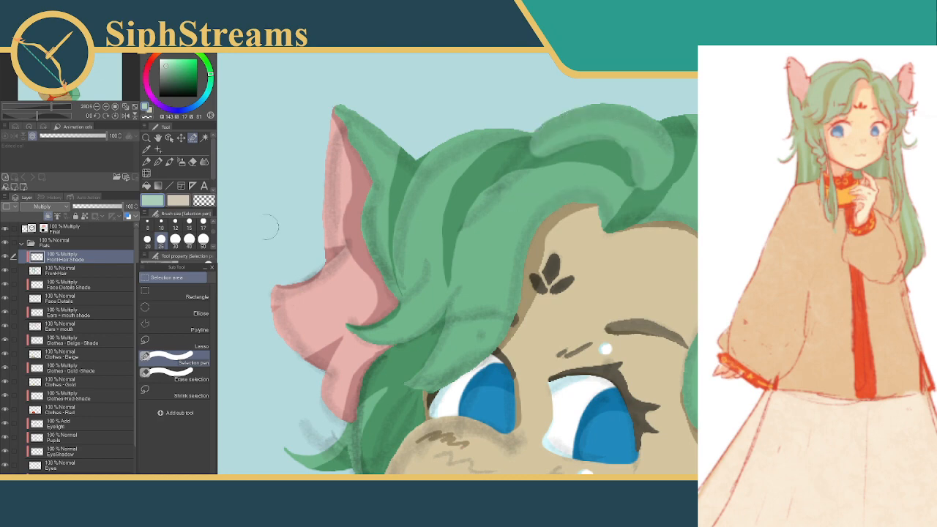
# Clear a narrow gap between the arched shadow and the neighbouring strand shadow using the size 10 Selection pen, and deselect
pyautogui.click(161, 224)
pyautogui.moveTo(541, 134); pyautogui.dragTo(495, 192)
pyautogui.moveTo(546, 150)
pyautogui.mouseDown()
pyautogui.moveTo(508, 178)
pyautogui.moveTo(539, 147)
pyautogui.mouseUp()
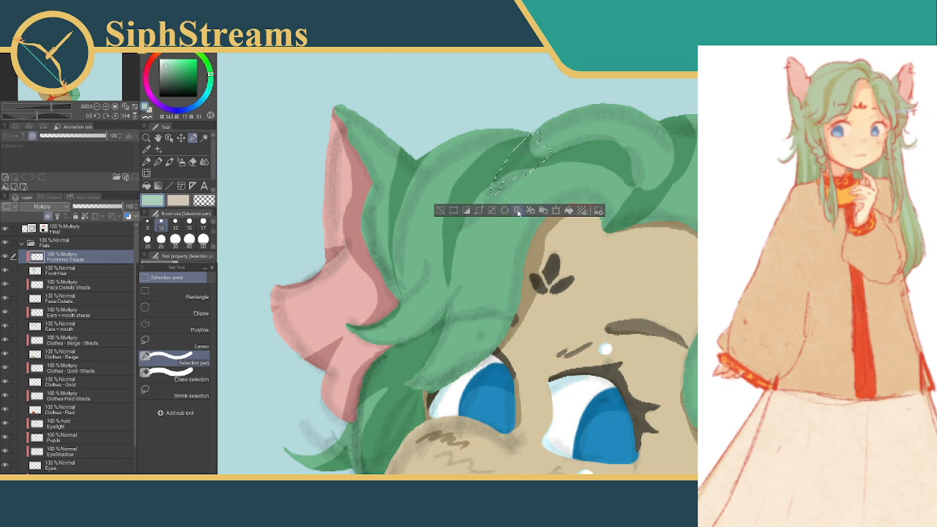
pyautogui.click(440, 211)
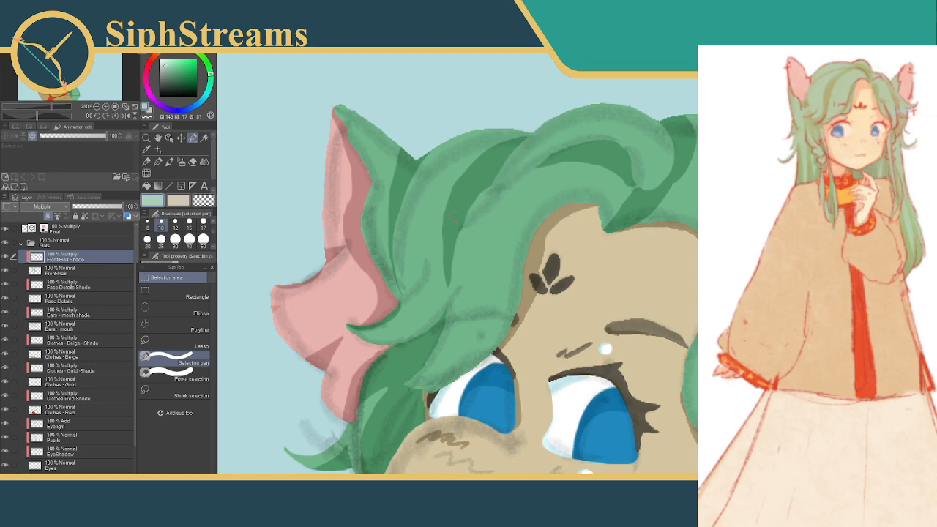
# Touch up a small spot on the strand shadow's edge with the size 4 Selection pen and deselect
pyautogui.scroll(-1, 214, 232)
pyautogui.scroll(1, 214, 231)
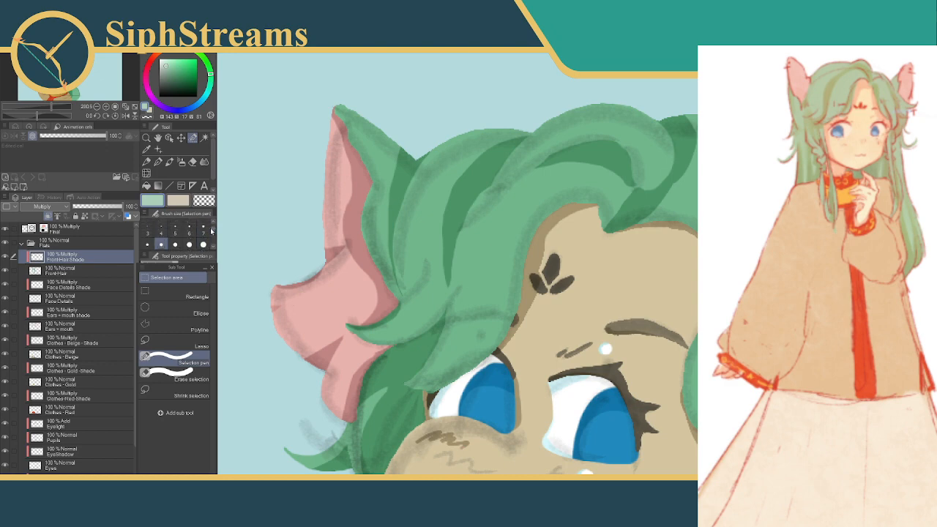
pyautogui.click(165, 231)
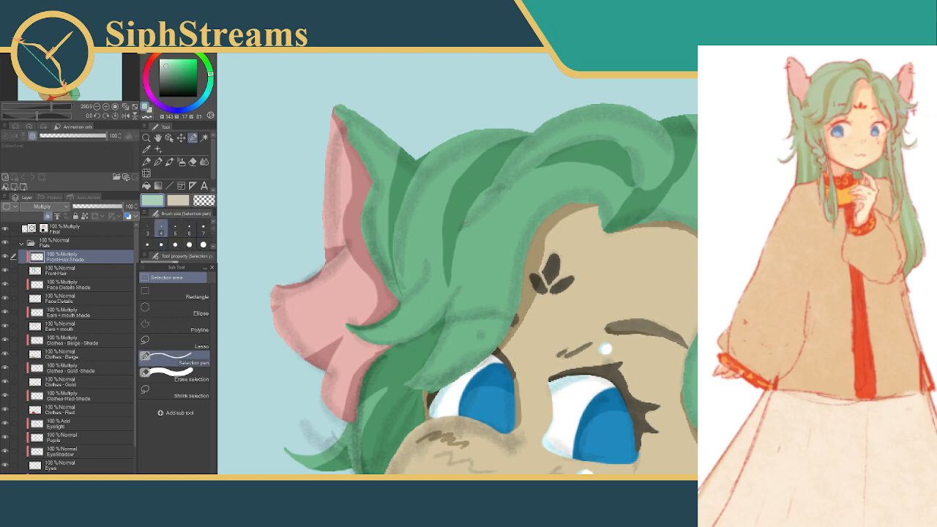
pyautogui.click(461, 226)
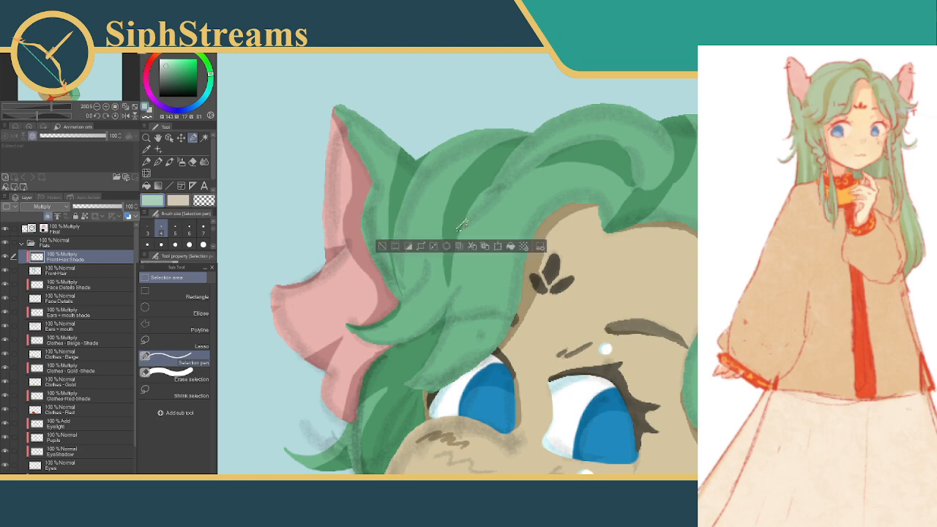
pyautogui.click(382, 246)
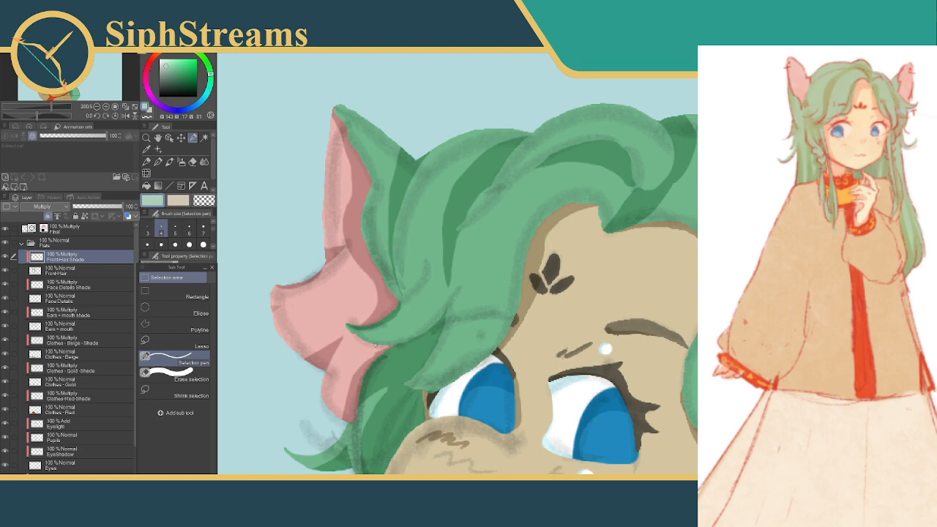
# Hide the Final layer to inspect the front-hair shading without the linework
pyautogui.scroll(-6, 458, 264)
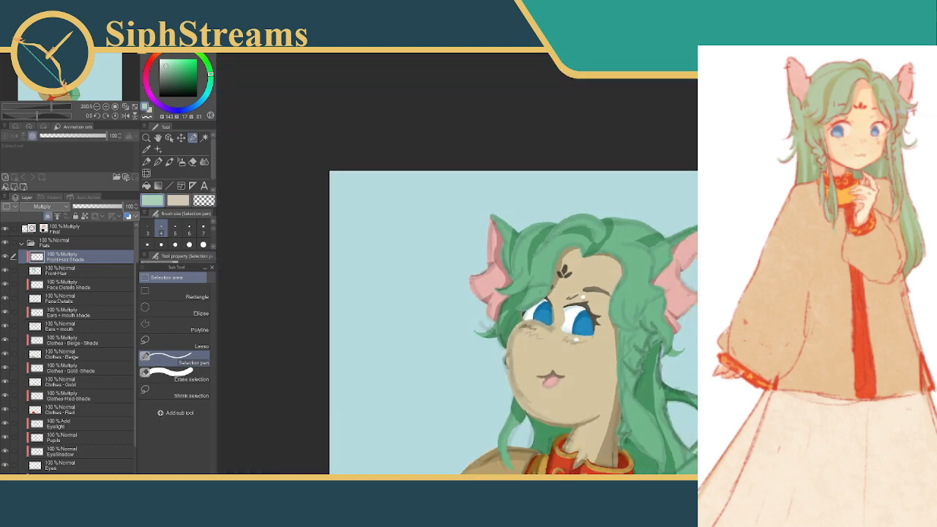
pyautogui.click(6, 229)
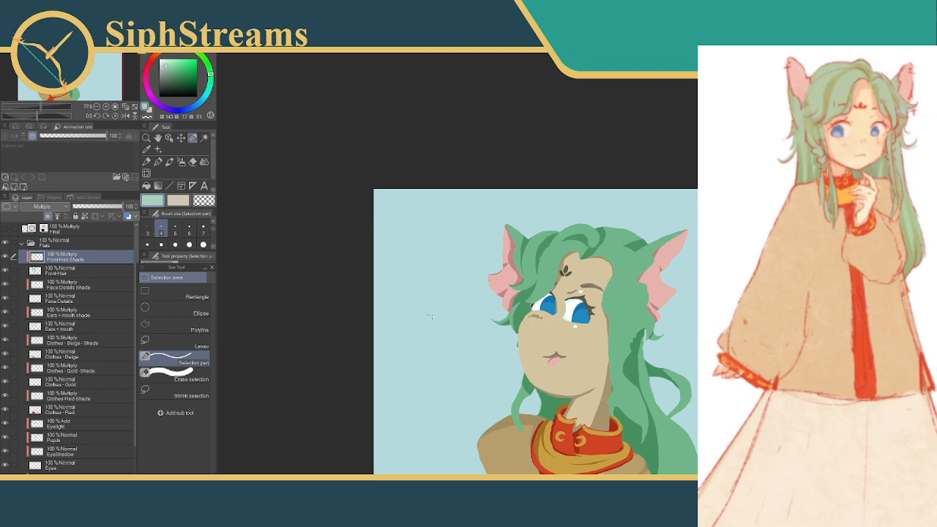
pyautogui.scroll(8, 571, 269)
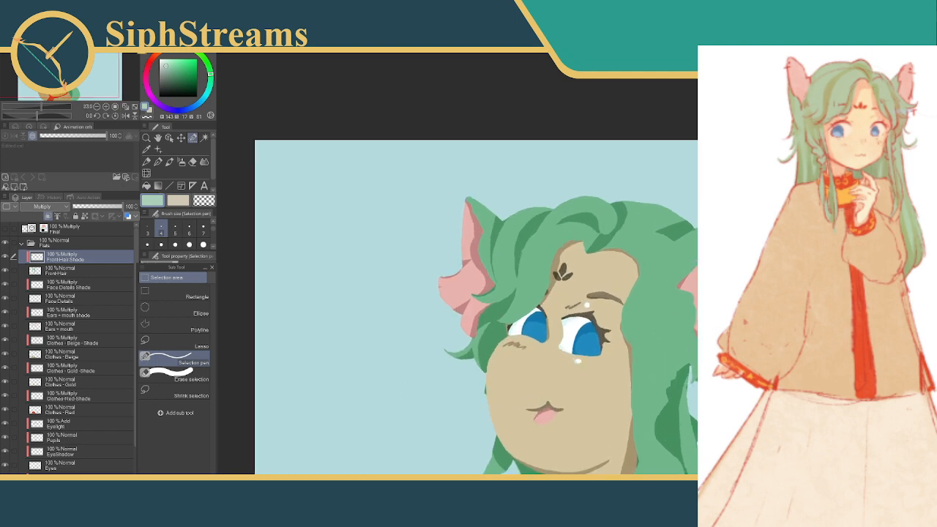
pyautogui.moveTo(493, 171); pyautogui.dragTo(522, 190)
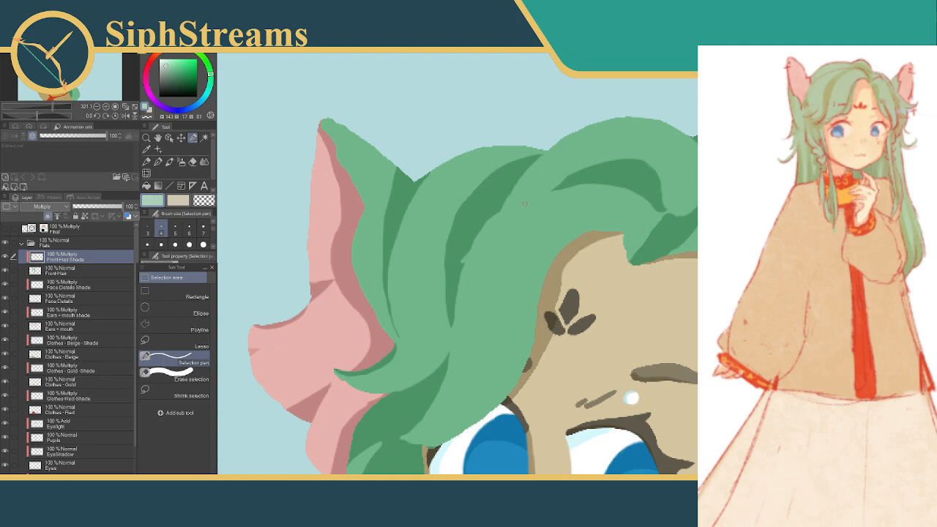
# Select along the upper end of the curved strand shadow with the size 12 Selection pen, delete the excess shade and deselect
pyautogui.click(176, 243)
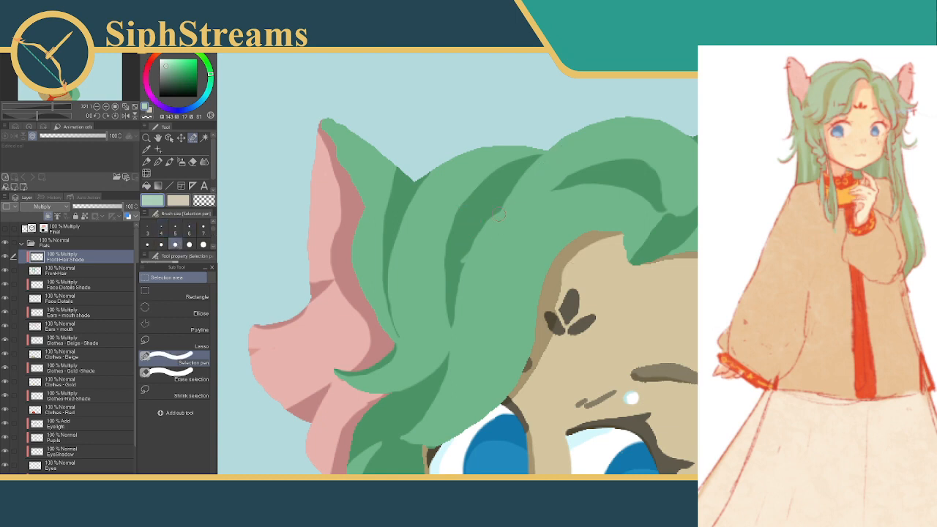
pyautogui.moveTo(481, 258); pyautogui.dragTo(546, 217)
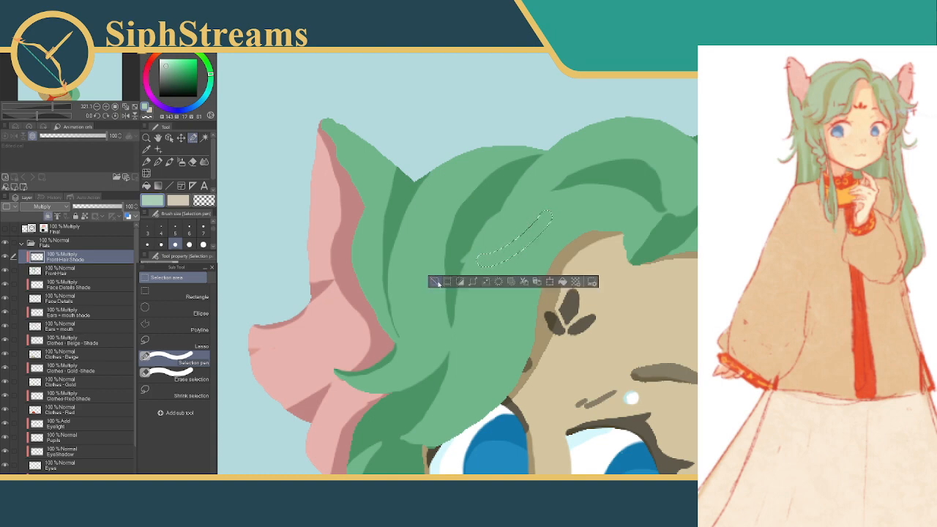
pyautogui.hotkey('ctrl', 'z')
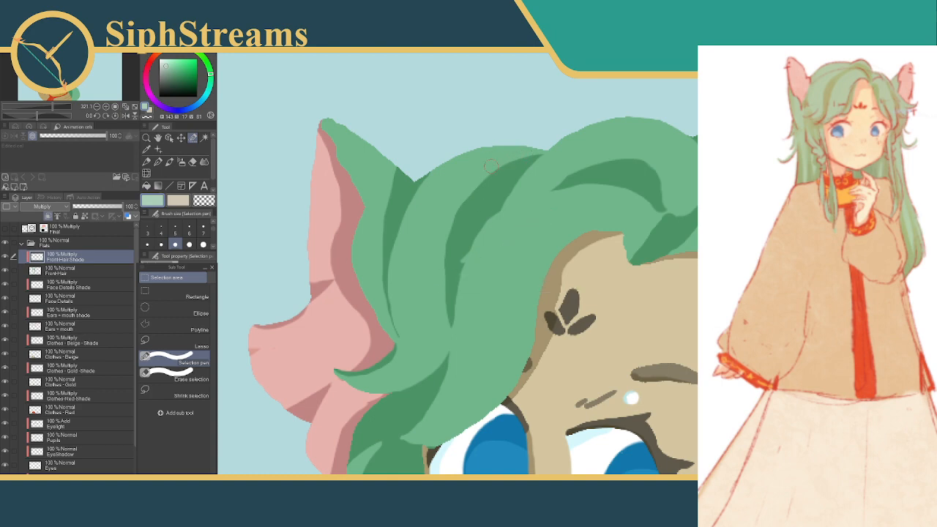
pyautogui.moveTo(533, 167)
pyautogui.mouseDown()
pyautogui.moveTo(483, 171)
pyautogui.moveTo(451, 192)
pyautogui.mouseUp()
pyautogui.moveTo(554, 155)
pyautogui.mouseDown()
pyautogui.moveTo(501, 159)
pyautogui.moveTo(453, 200)
pyautogui.mouseUp()
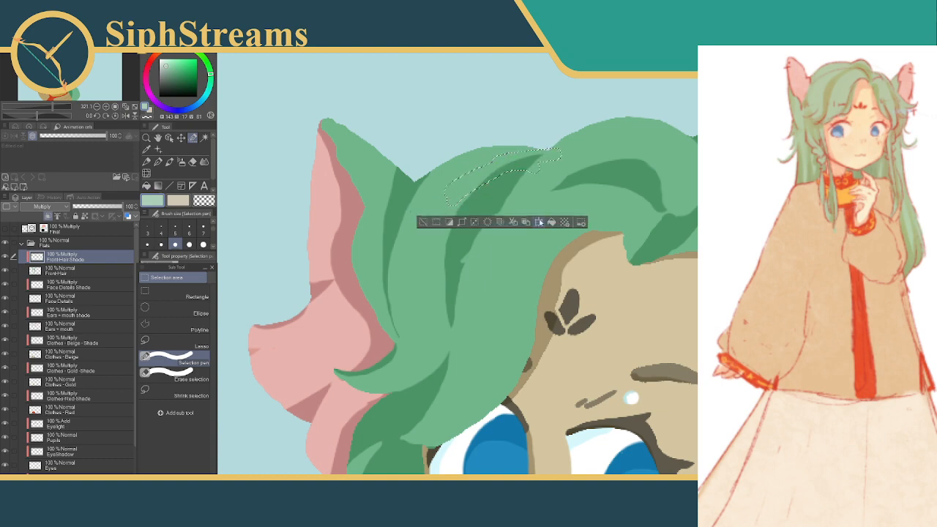
pyautogui.click(487, 222)
pyautogui.click(424, 221)
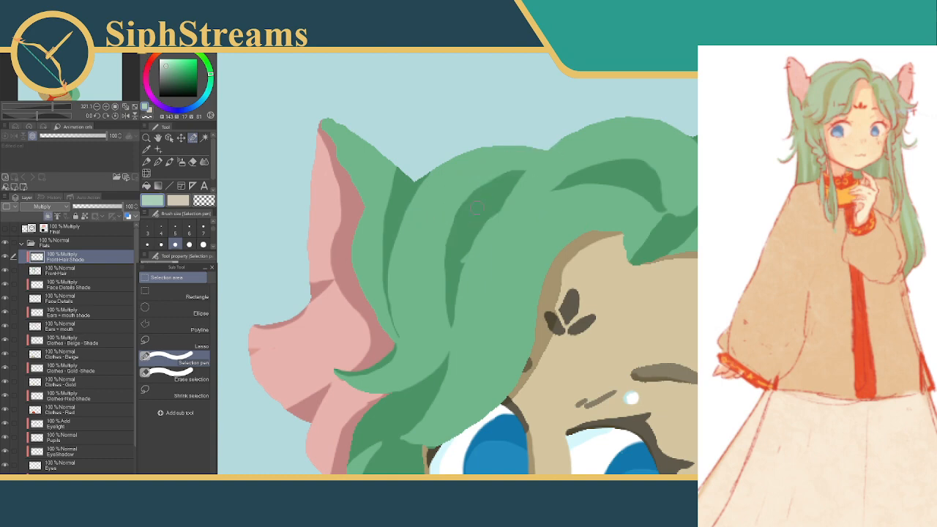
# Select along the curved strand shadow's outer edge down to its lower tip, delete that shade to slim it and deselect
pyautogui.moveTo(513, 167)
pyautogui.mouseDown()
pyautogui.moveTo(450, 232)
pyautogui.moveTo(456, 208)
pyautogui.moveTo(437, 265)
pyautogui.mouseUp()
pyautogui.moveTo(455, 228); pyautogui.dragTo(432, 287)
pyautogui.moveTo(452, 230); pyautogui.dragTo(432, 319)
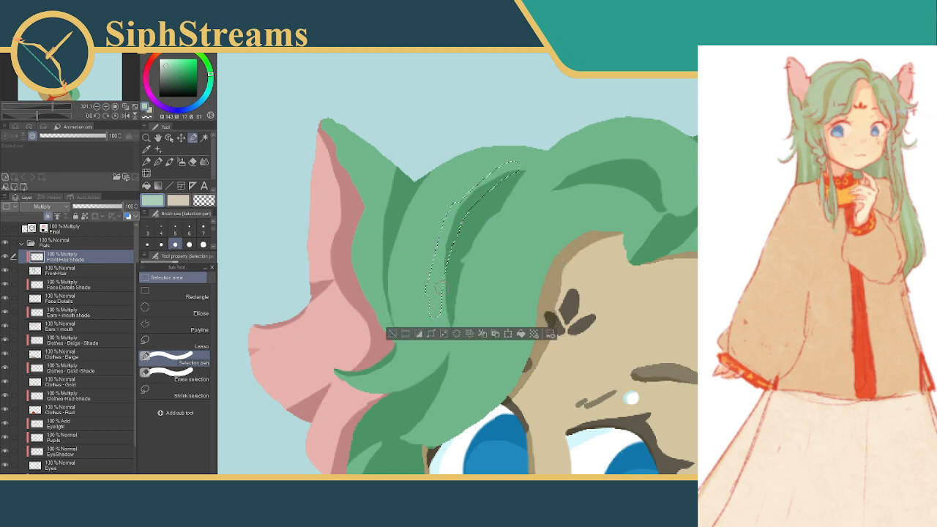
pyautogui.click(456, 334)
pyautogui.click(392, 334)
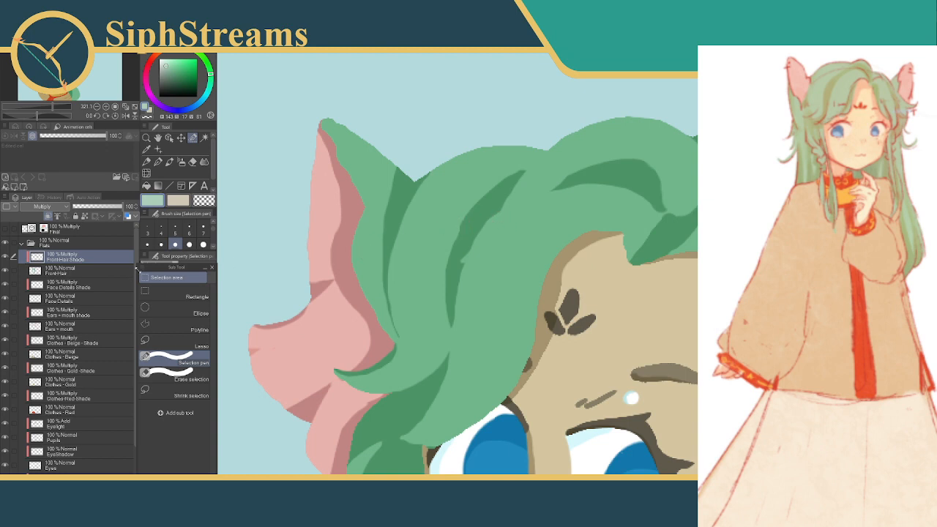
# Select a broad branching shadow beside the fringe's strand shadow with the Selection pen and slim its lower tip with Erase selection
pyautogui.click(177, 233)
pyautogui.click(161, 245)
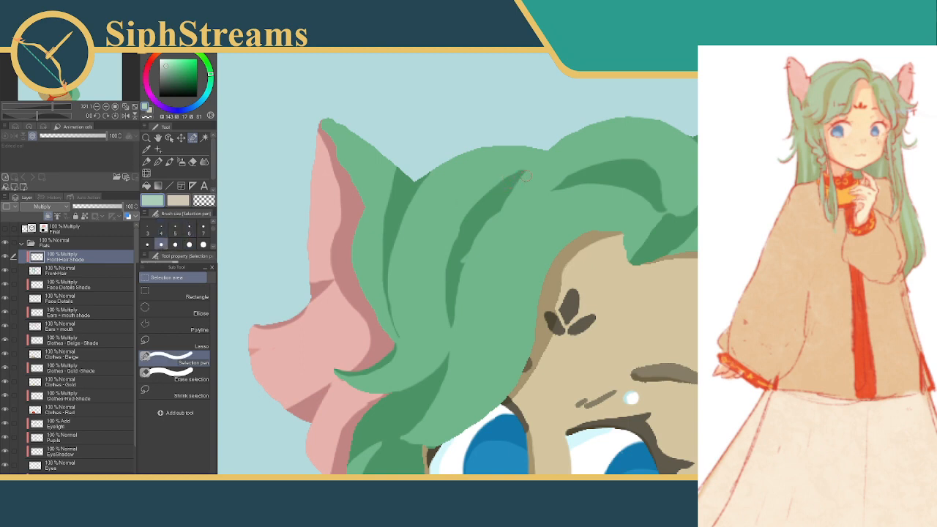
pyautogui.moveTo(422, 252)
pyautogui.mouseDown()
pyautogui.moveTo(431, 240)
pyautogui.moveTo(435, 291)
pyautogui.mouseUp()
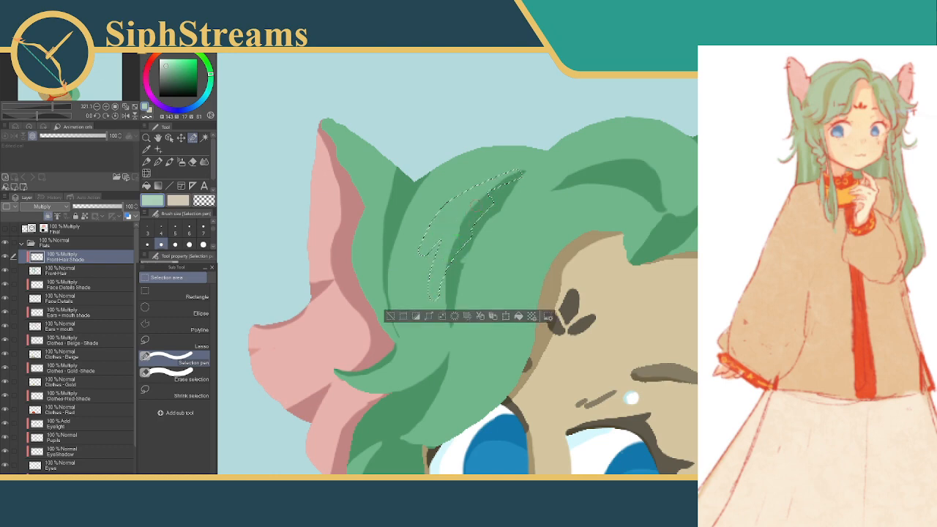
pyautogui.click(170, 374)
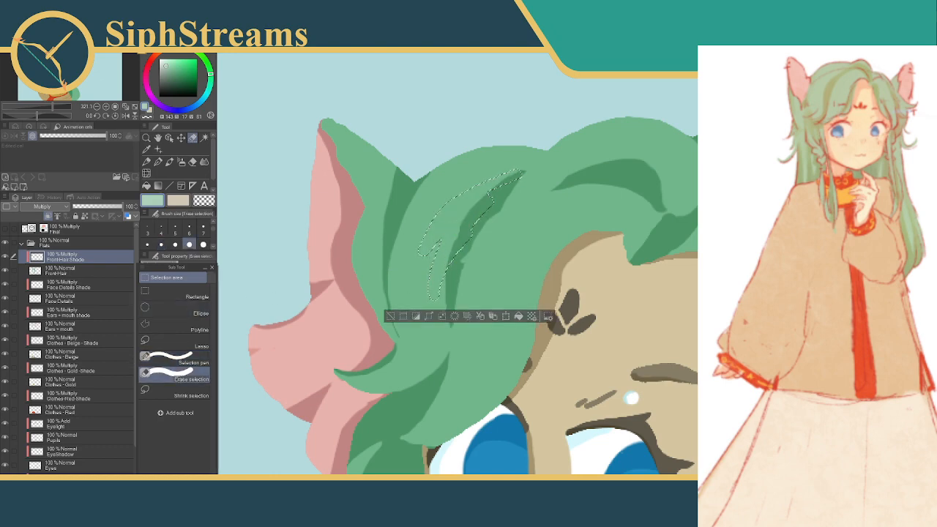
pyautogui.moveTo(439, 296); pyautogui.dragTo(441, 293)
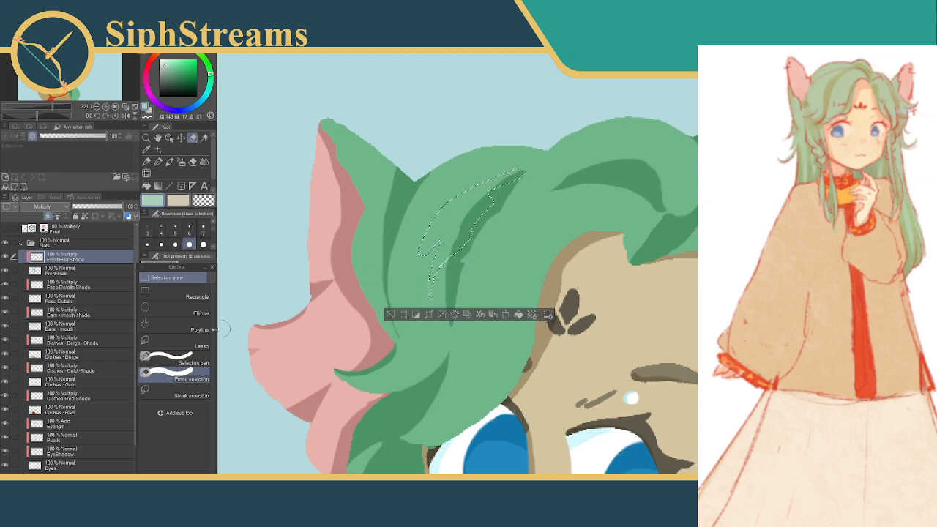
# Undo a size 5 Erase selection trim on the branching selection's outer edge, fill the selection with shade and deselect
pyautogui.click(175, 231)
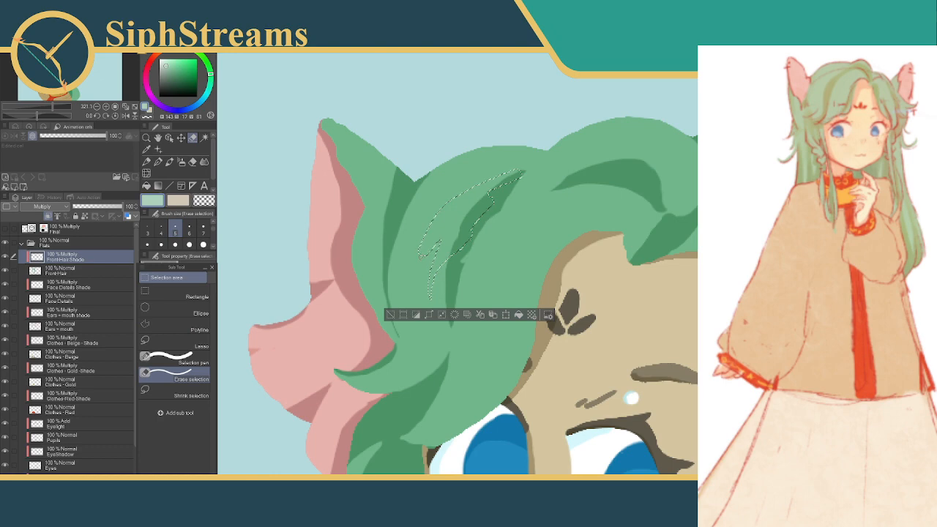
pyautogui.moveTo(433, 223)
pyautogui.mouseDown()
pyautogui.moveTo(426, 239)
pyautogui.moveTo(435, 218)
pyautogui.mouseUp()
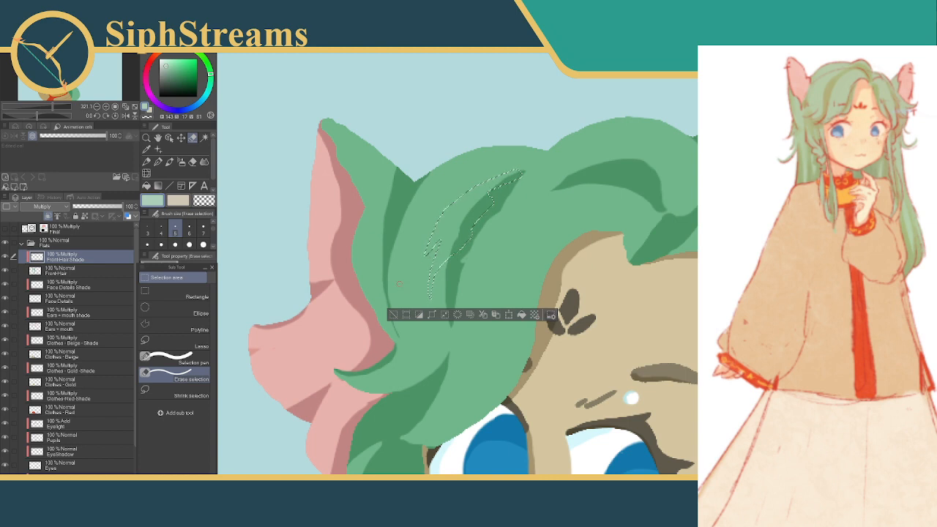
pyautogui.hotkey('ctrl', 'z')
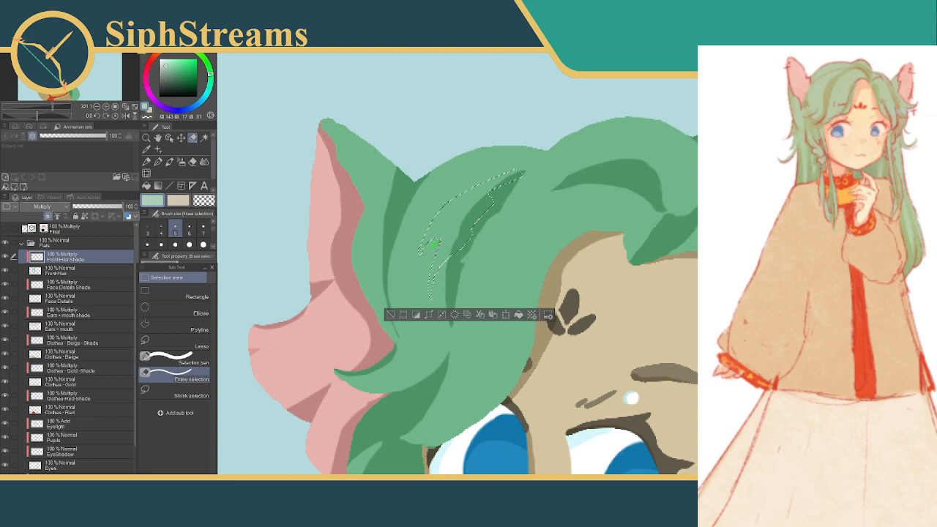
pyautogui.click(518, 315)
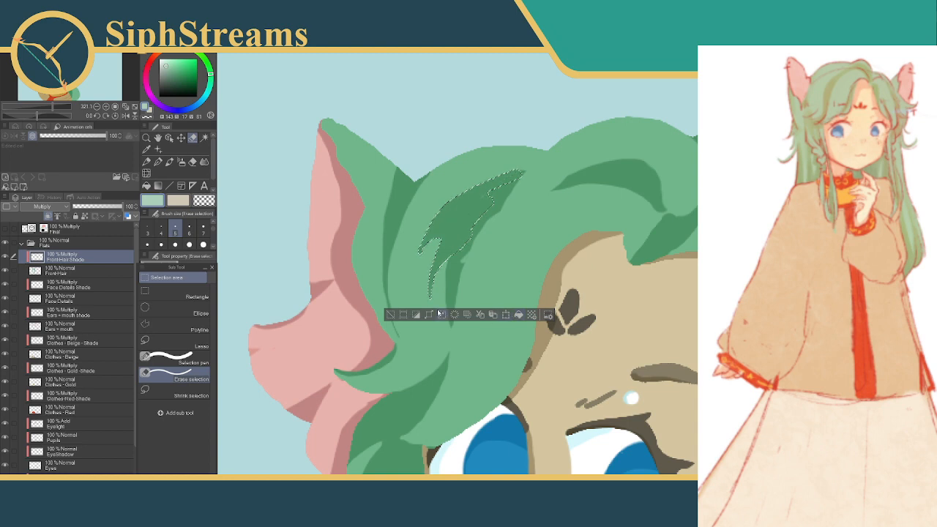
pyautogui.click(392, 315)
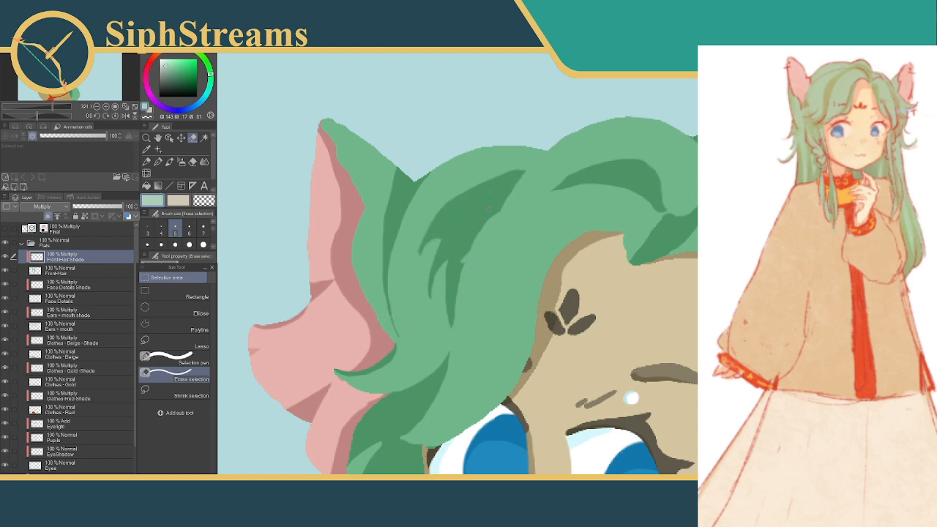
# Patch the seam inside the branching shadow and extend its short outer tip using two small selections, deselecting after each
pyautogui.moveTo(493, 189); pyautogui.dragTo(478, 210)
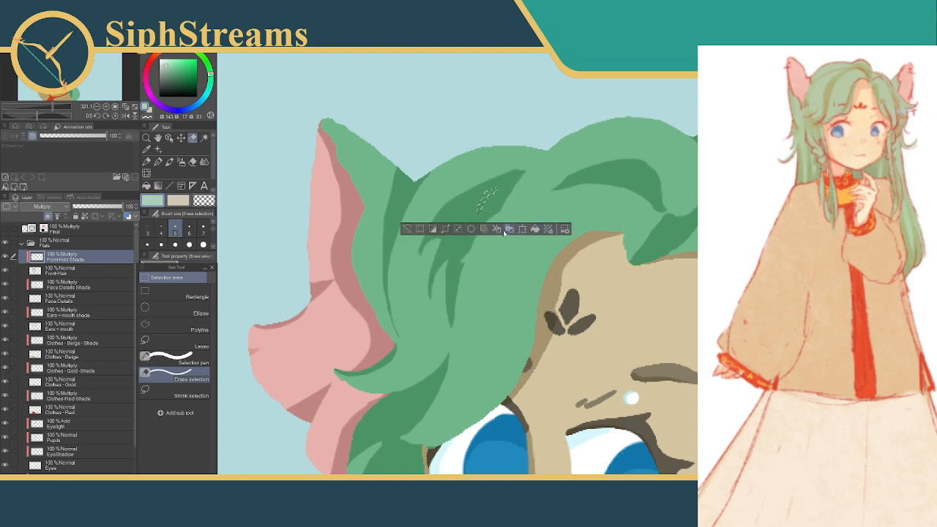
pyautogui.click(408, 229)
pyautogui.moveTo(429, 231); pyautogui.dragTo(415, 255)
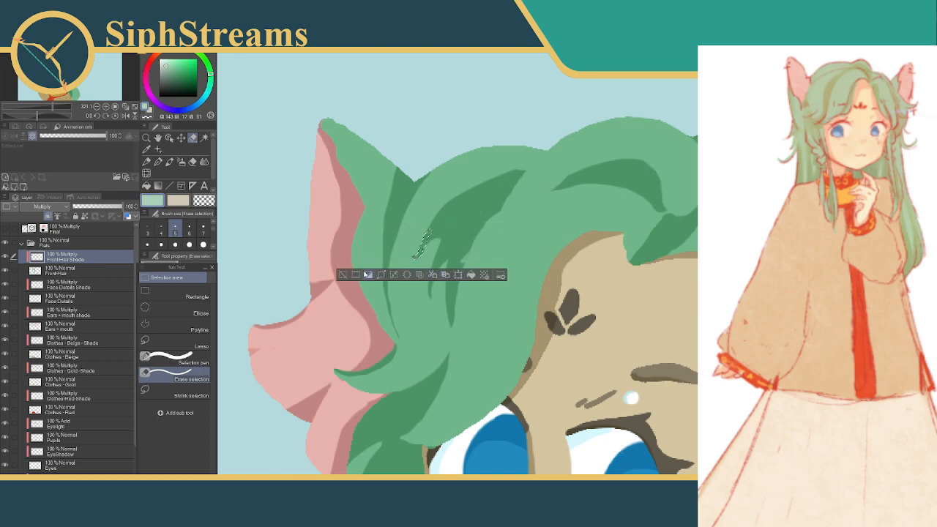
pyautogui.click(343, 274)
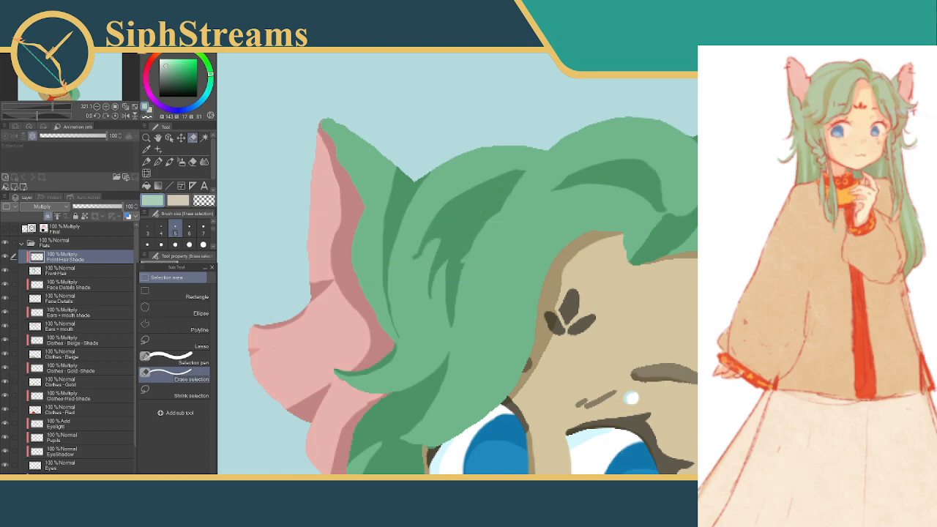
# Examine the front-hair shading without linework from the ear across the fringe to the opposite side of the head
pyautogui.scroll(-12, 561, 268)
pyautogui.scroll(4, 560, 268)
pyautogui.scroll(2, 571, 274)
pyautogui.scroll(6, 569, 272)
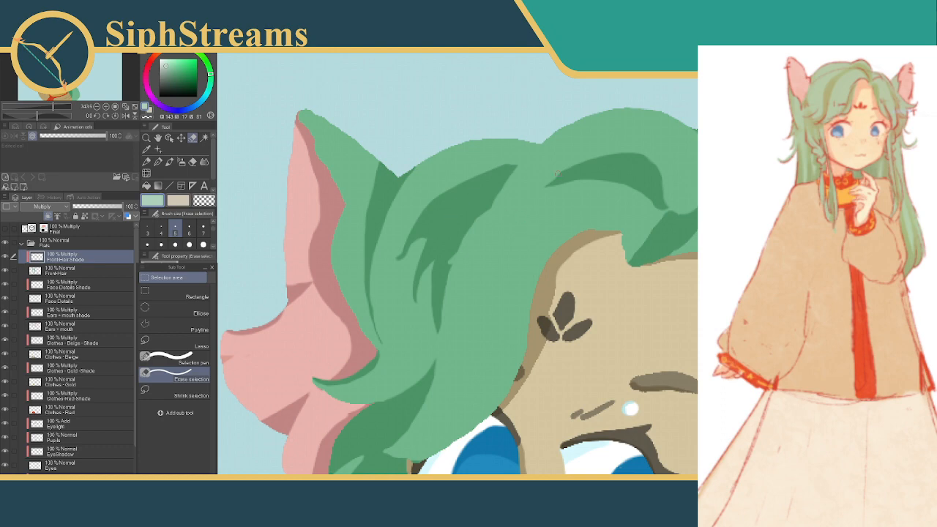
pyautogui.moveTo(502, 226); pyautogui.dragTo(578, 112)
pyautogui.moveTo(640, 307); pyautogui.dragTo(473, 142)
pyautogui.moveTo(598, 280); pyautogui.dragTo(527, 391)
pyautogui.moveTo(505, 161); pyautogui.dragTo(594, 405)
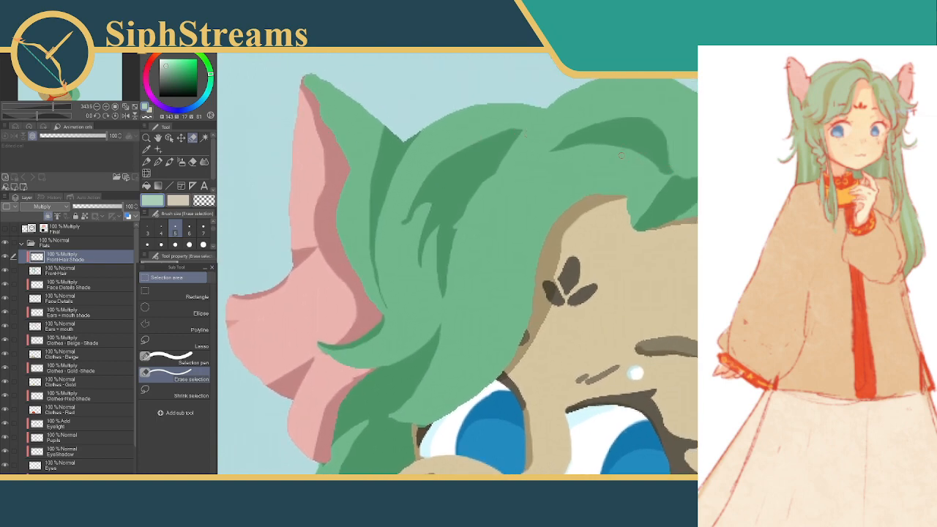
pyautogui.moveTo(664, 176); pyautogui.dragTo(472, 179)
pyautogui.moveTo(522, 416); pyautogui.dragTo(514, 361)
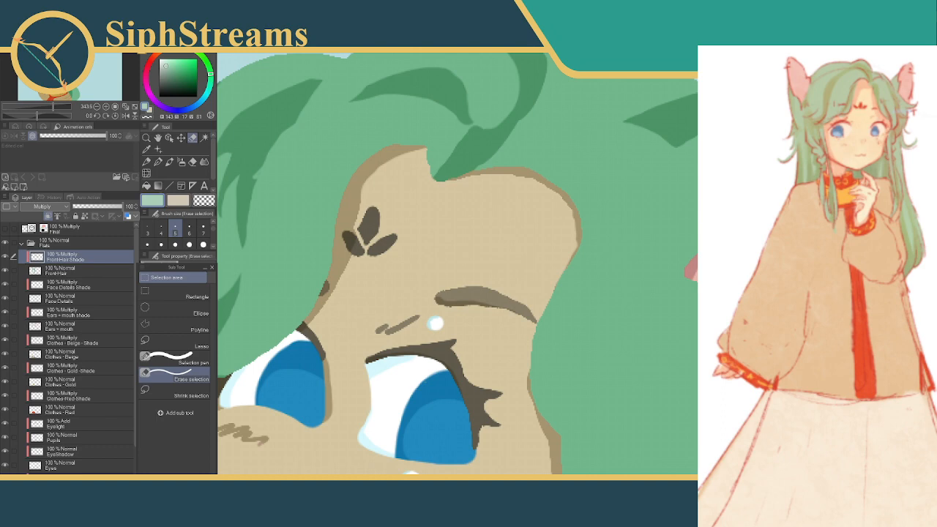
pyautogui.scroll(-3, 542, 285)
pyautogui.scroll(1, 531, 293)
pyautogui.moveTo(527, 293); pyautogui.dragTo(503, 353)
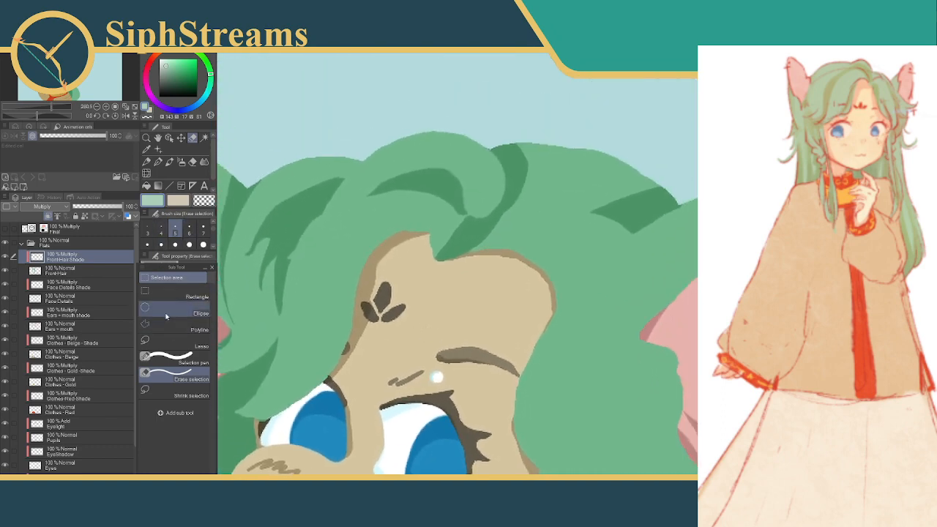
# Show the Final layer and shade a curved band along the fringe's inner edge from the parting to the eyebrow, then deselect
pyautogui.click(178, 357)
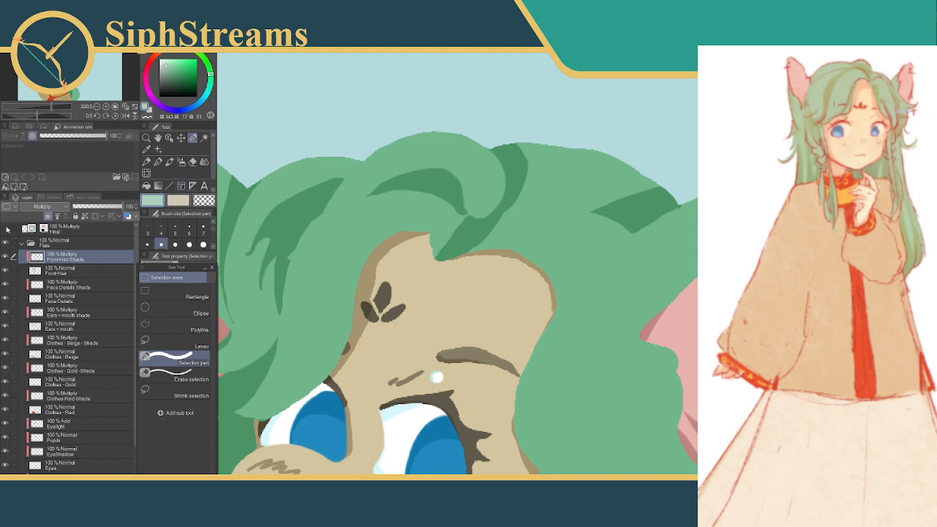
pyautogui.click(6, 228)
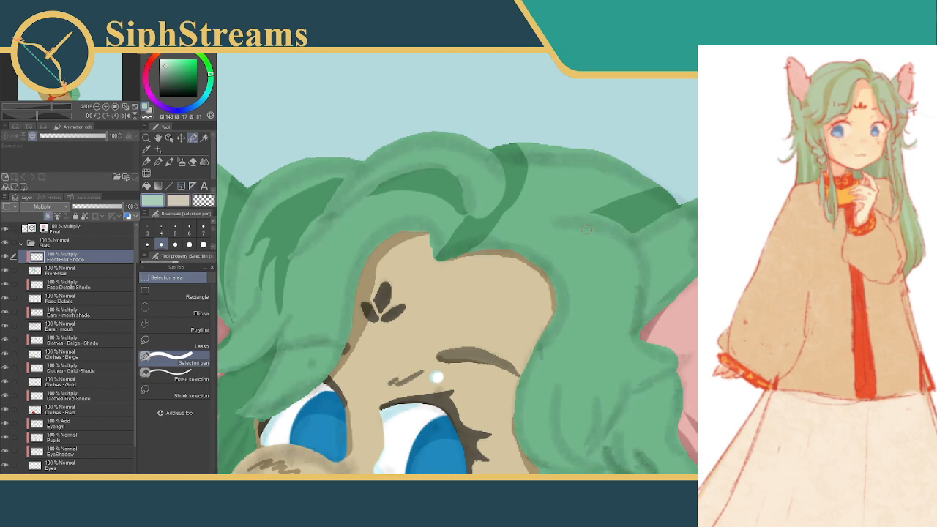
pyautogui.moveTo(451, 258)
pyautogui.mouseDown()
pyautogui.moveTo(543, 266)
pyautogui.moveTo(506, 258)
pyautogui.moveTo(515, 248)
pyautogui.moveTo(567, 285)
pyautogui.moveTo(560, 332)
pyautogui.moveTo(518, 371)
pyautogui.moveTo(530, 352)
pyautogui.moveTo(520, 377)
pyautogui.mouseUp()
pyautogui.moveTo(558, 312); pyautogui.dragTo(535, 343)
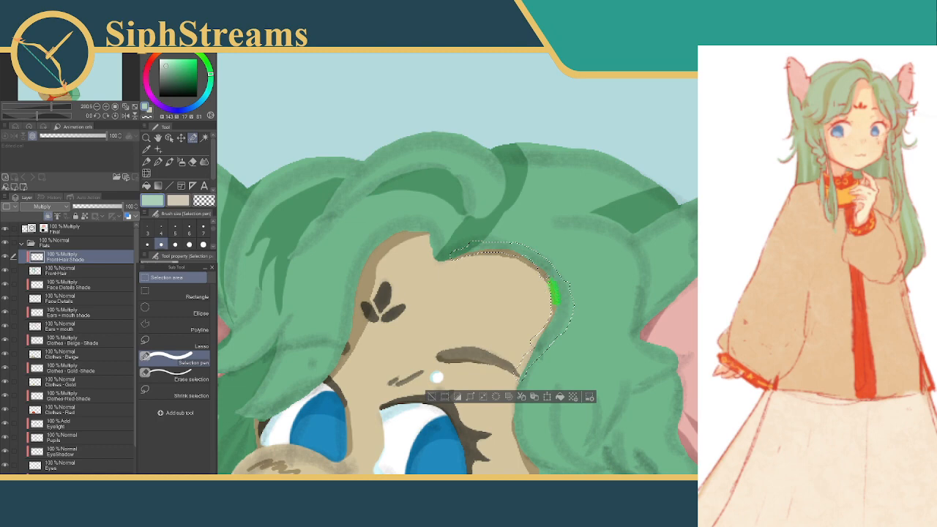
pyautogui.click(180, 379)
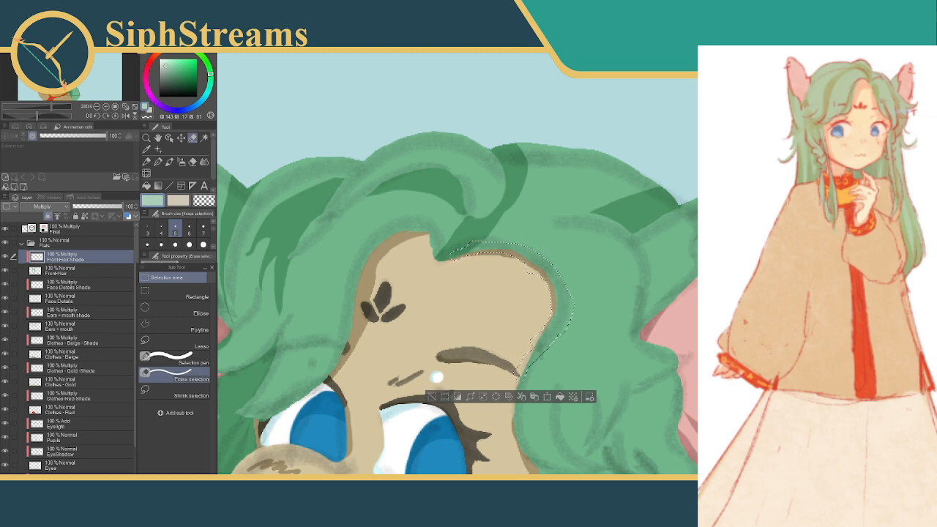
pyautogui.click(191, 359)
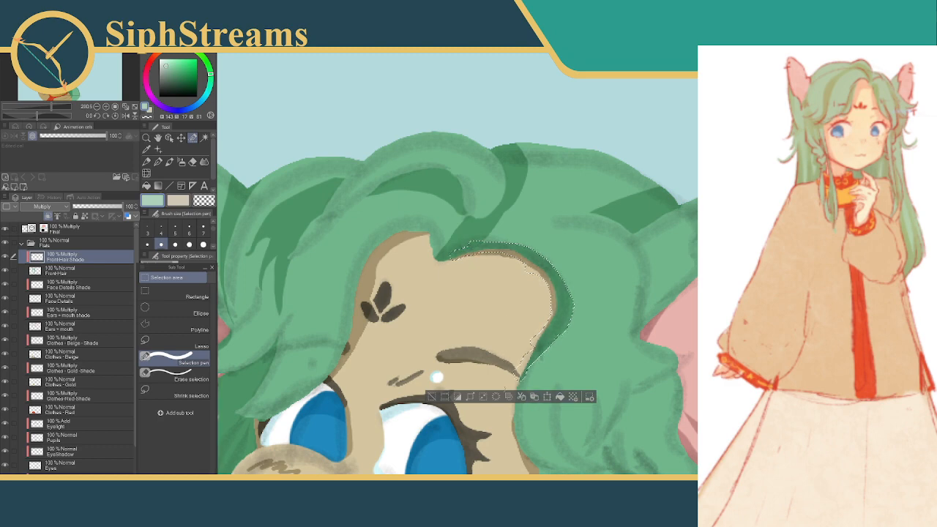
pyautogui.click(430, 397)
# Select a slim tapered extension at the tip of the shadow above the far ear at size 5, trim it and deselect
pyautogui.moveTo(522, 287); pyautogui.dragTo(468, 265)
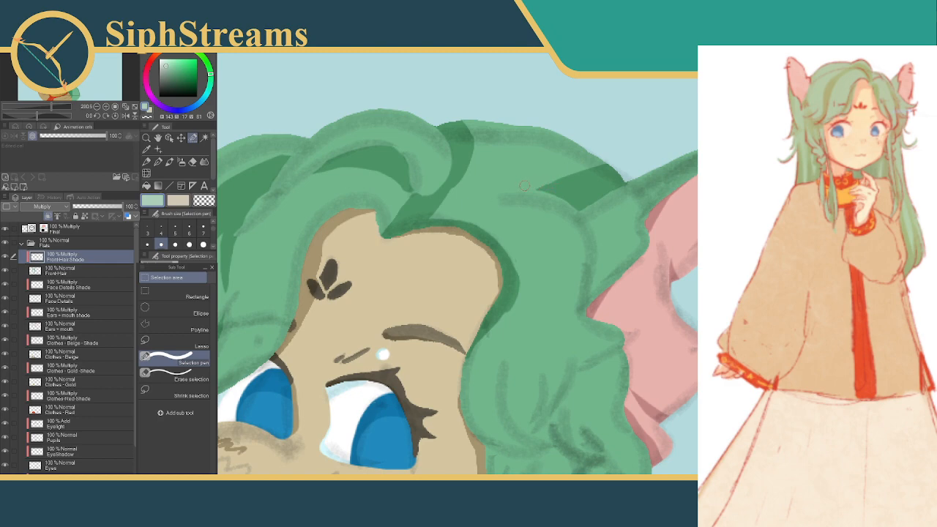
pyautogui.click(175, 236)
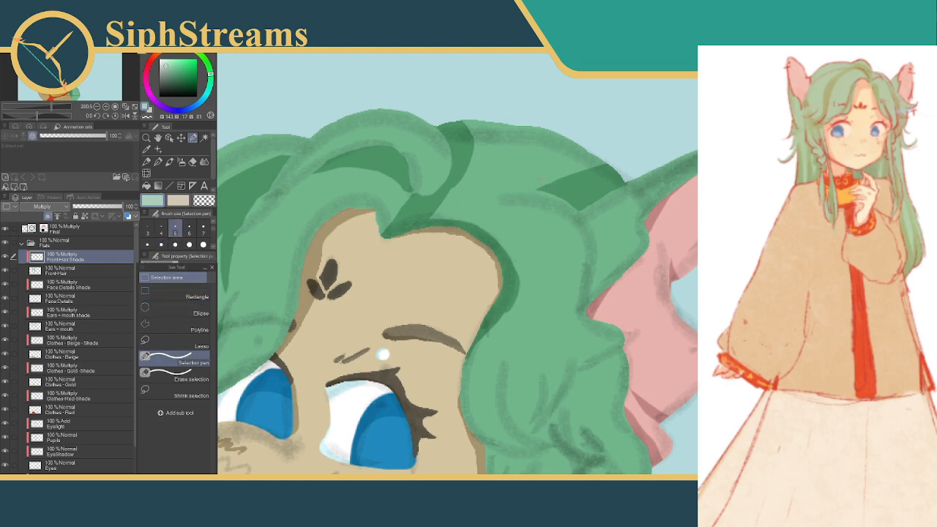
pyautogui.moveTo(508, 187)
pyautogui.mouseDown()
pyautogui.moveTo(564, 189)
pyautogui.moveTo(588, 179)
pyautogui.mouseUp()
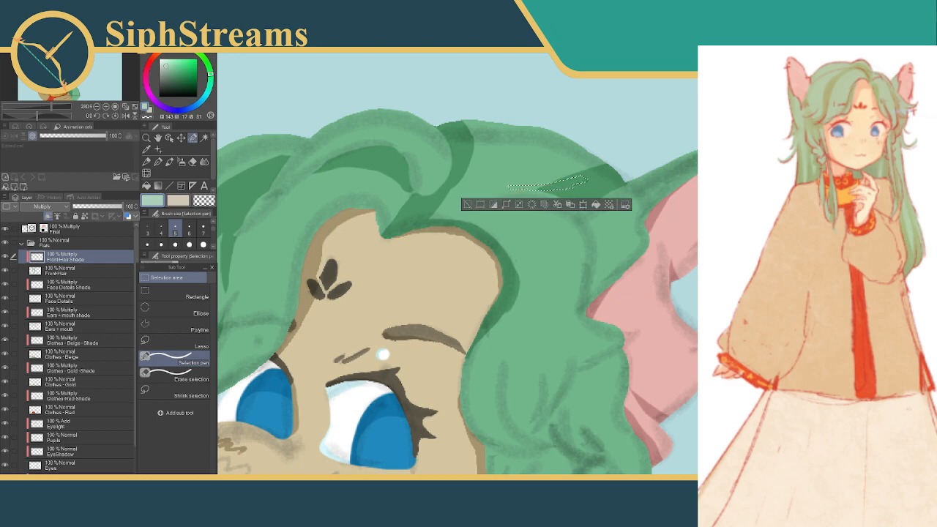
pyautogui.moveTo(542, 190); pyautogui.dragTo(498, 191)
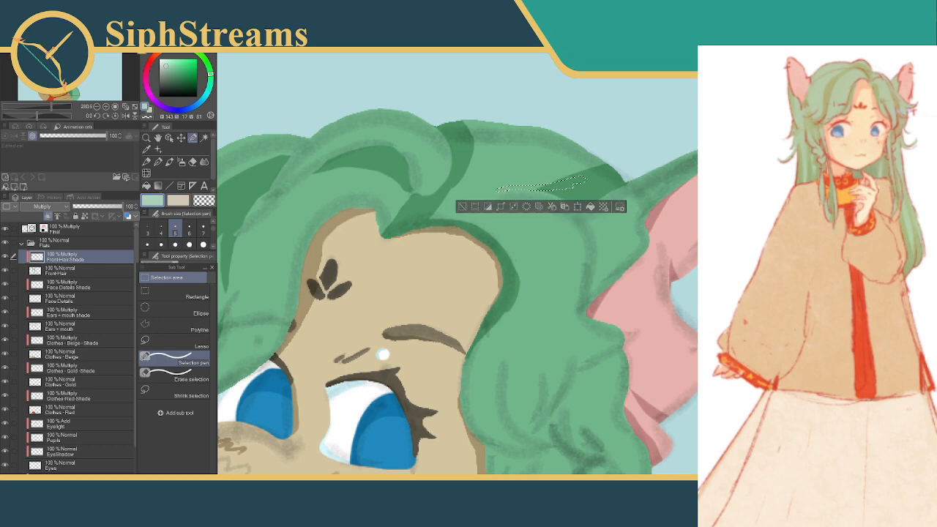
pyautogui.click(187, 374)
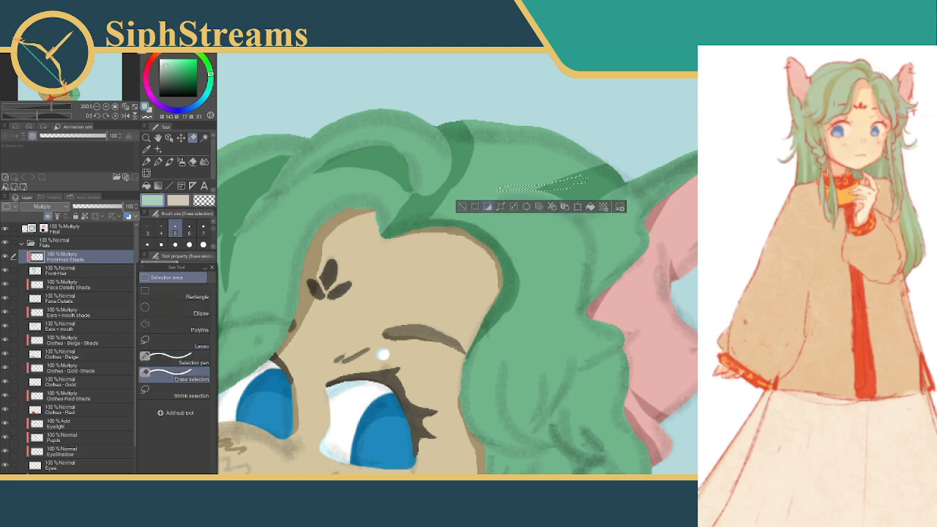
pyautogui.moveTo(510, 184); pyautogui.dragTo(497, 192)
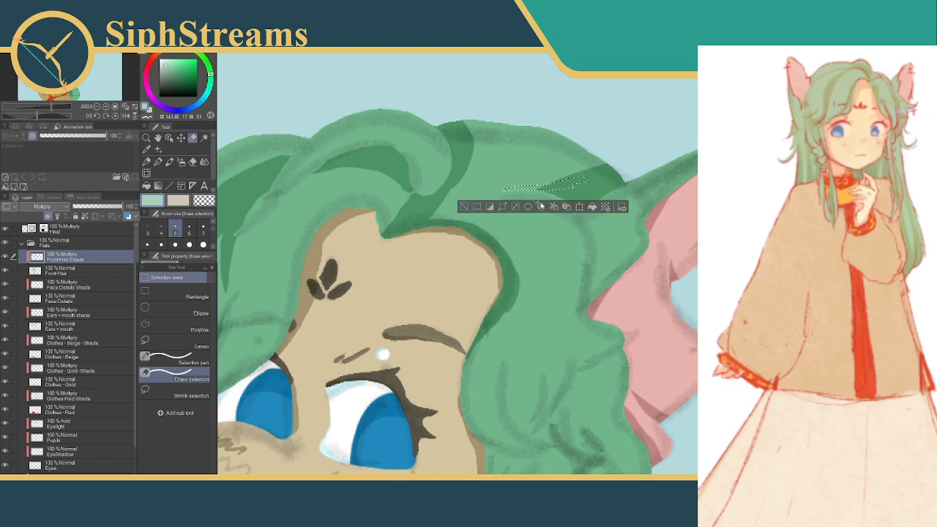
pyautogui.click(478, 207)
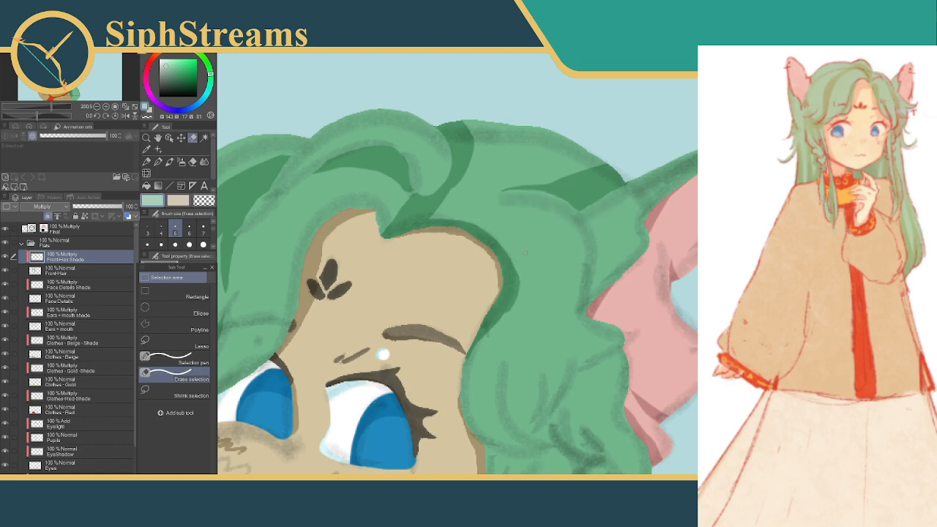
# Refine the outer edge of the fringe shadow beside the forehead with two small size 5 selections, deselecting after each
pyautogui.moveTo(514, 231); pyautogui.dragTo(570, 209)
pyautogui.moveTo(672, 471); pyautogui.dragTo(788, 412)
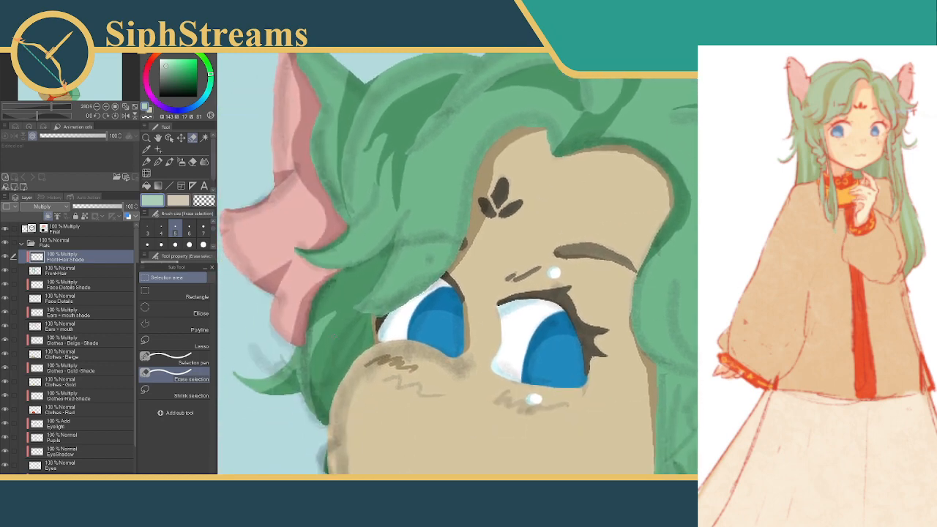
pyautogui.moveTo(511, 233); pyautogui.dragTo(455, 285)
pyautogui.moveTo(555, 203); pyautogui.dragTo(450, 172)
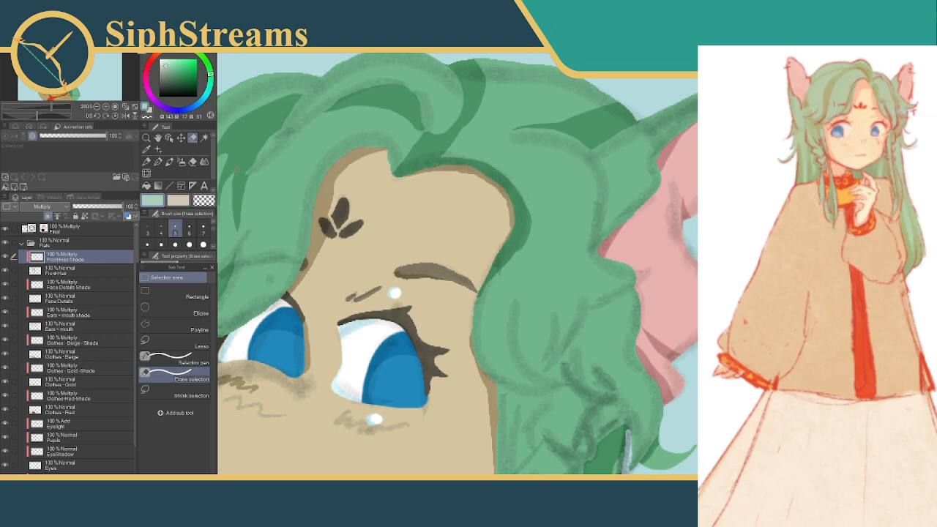
pyautogui.moveTo(524, 214); pyautogui.dragTo(501, 193)
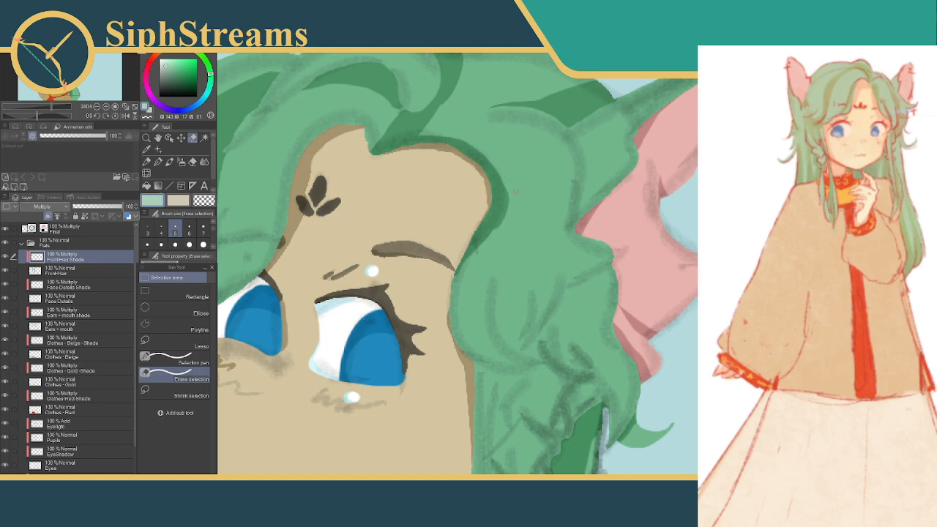
pyautogui.moveTo(510, 188); pyautogui.dragTo(498, 228)
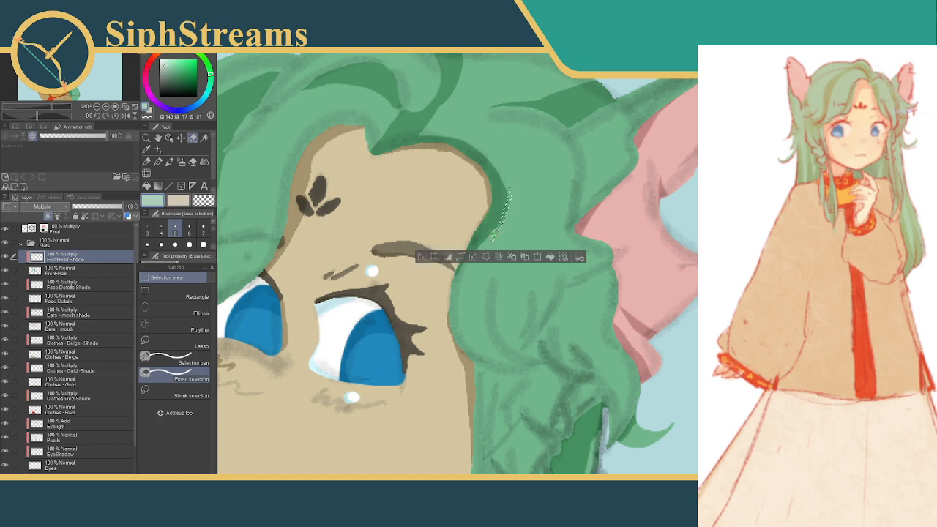
pyautogui.click(422, 256)
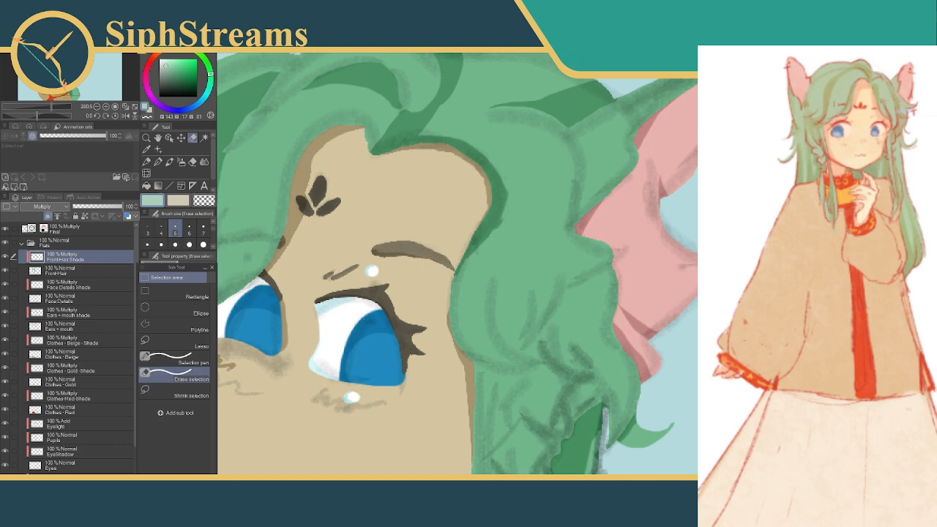
pyautogui.moveTo(505, 216); pyautogui.dragTo(496, 234)
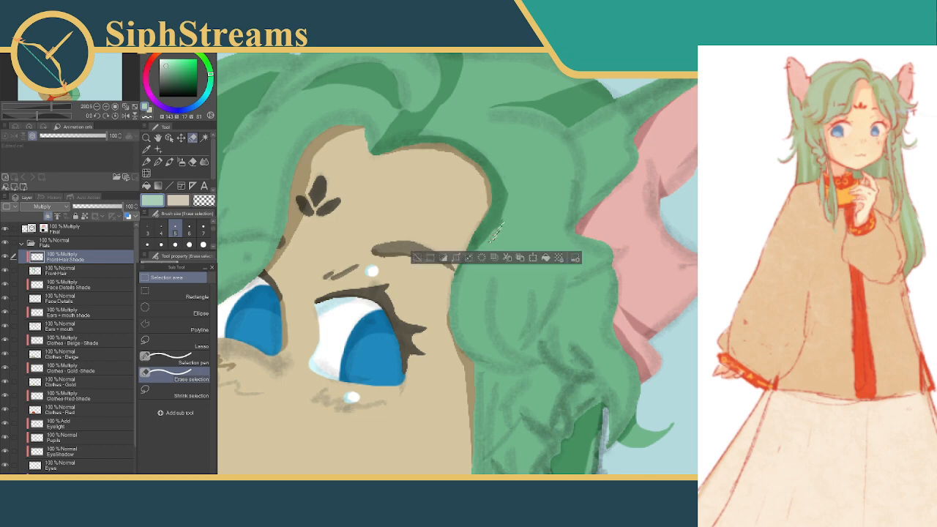
pyautogui.click(416, 257)
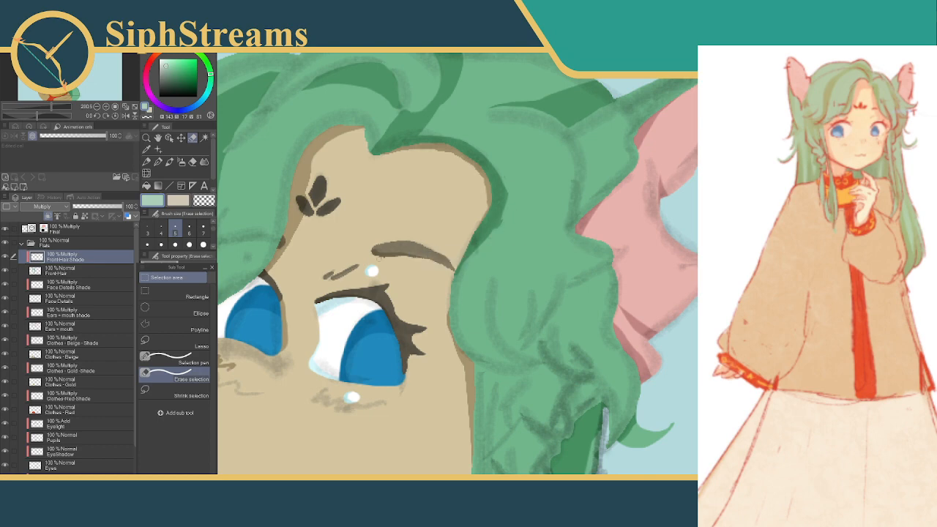
# Refine the fringe shadow's outer edge above the far eyebrow with two short Selection pen strokes, deselecting after each
pyautogui.click(176, 359)
pyautogui.moveTo(509, 207); pyautogui.dragTo(494, 235)
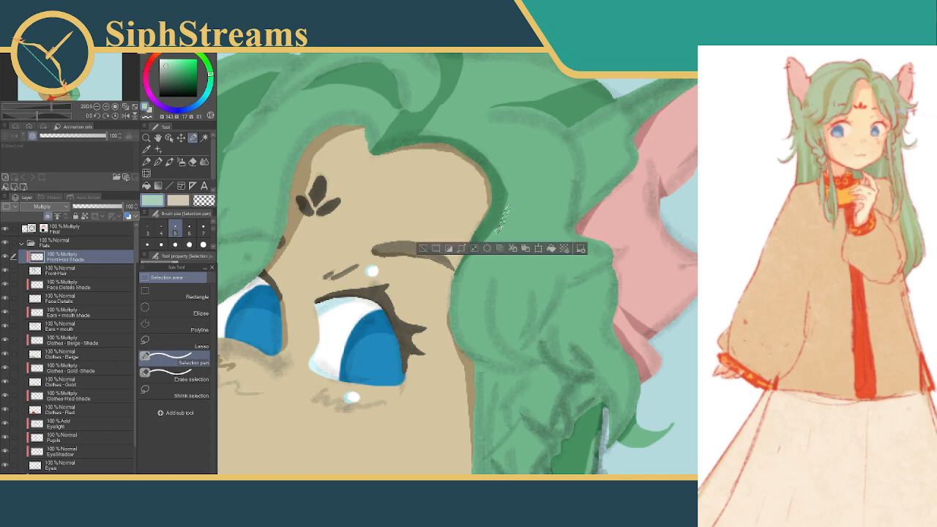
pyautogui.click(421, 252)
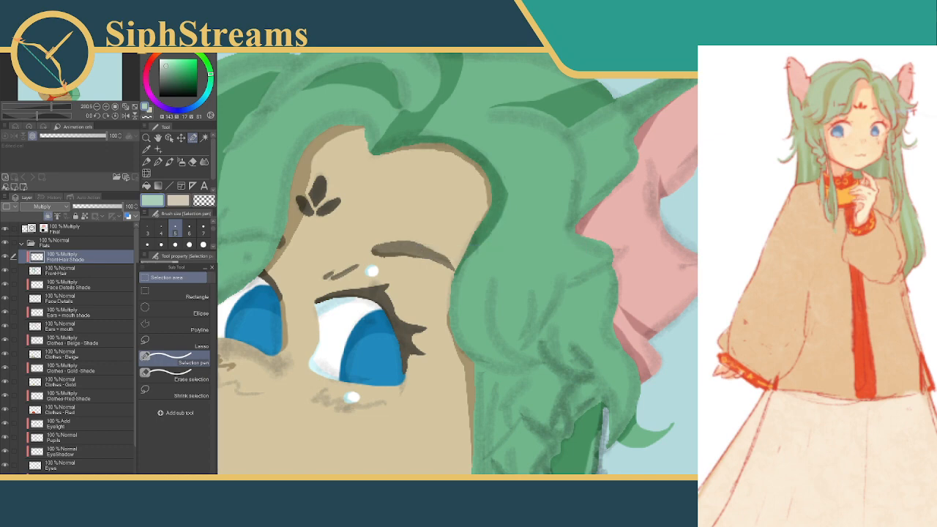
pyautogui.moveTo(505, 176); pyautogui.dragTo(512, 202)
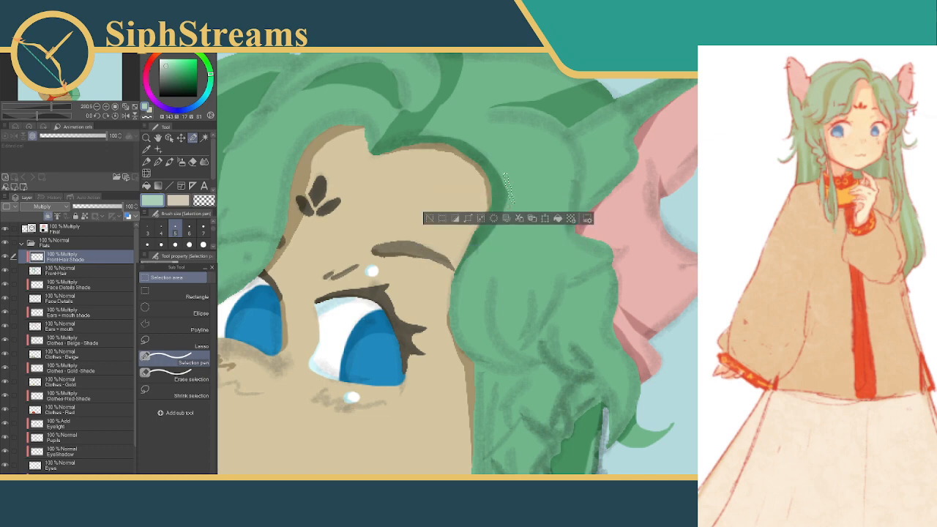
pyautogui.click(430, 219)
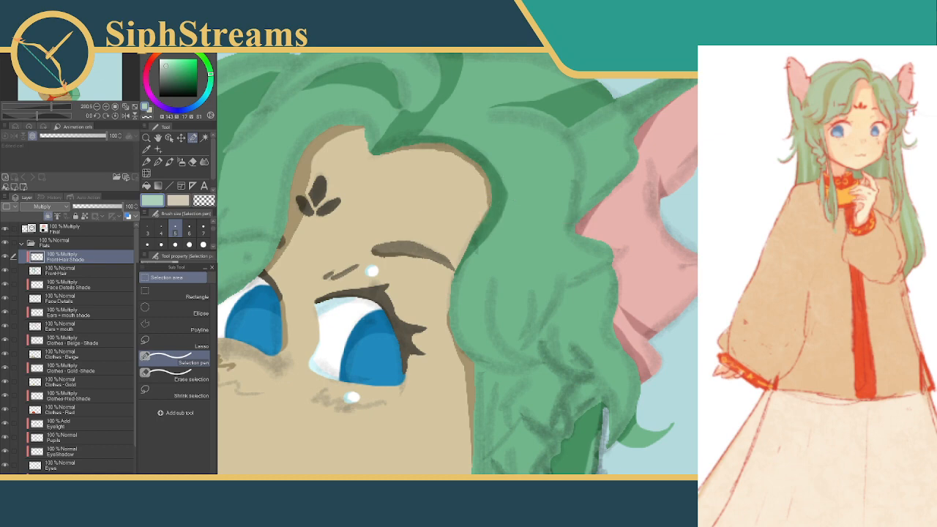
# Shade a thin tapered sliver in the hair crease near the far ear's base, trimming the selection before filling, then deselect
pyautogui.moveTo(571, 226); pyautogui.dragTo(499, 300)
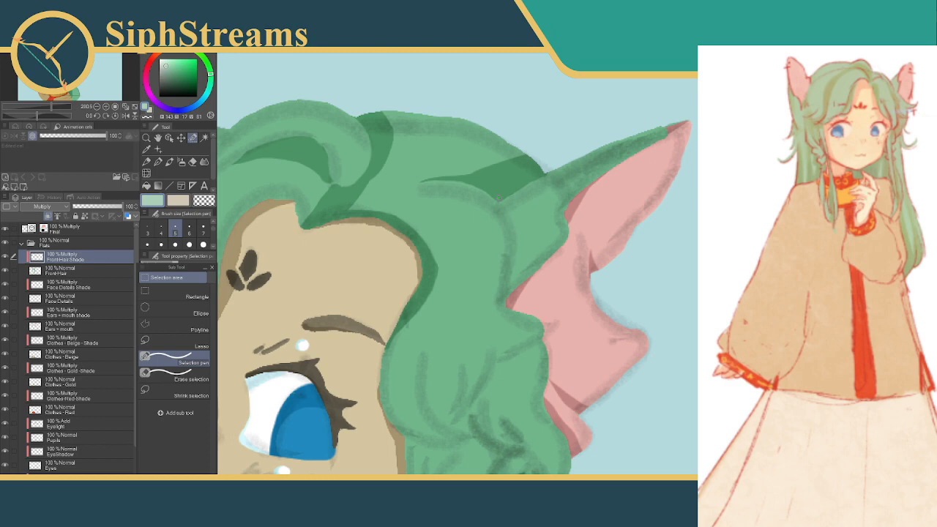
pyautogui.moveTo(513, 217); pyautogui.dragTo(514, 222)
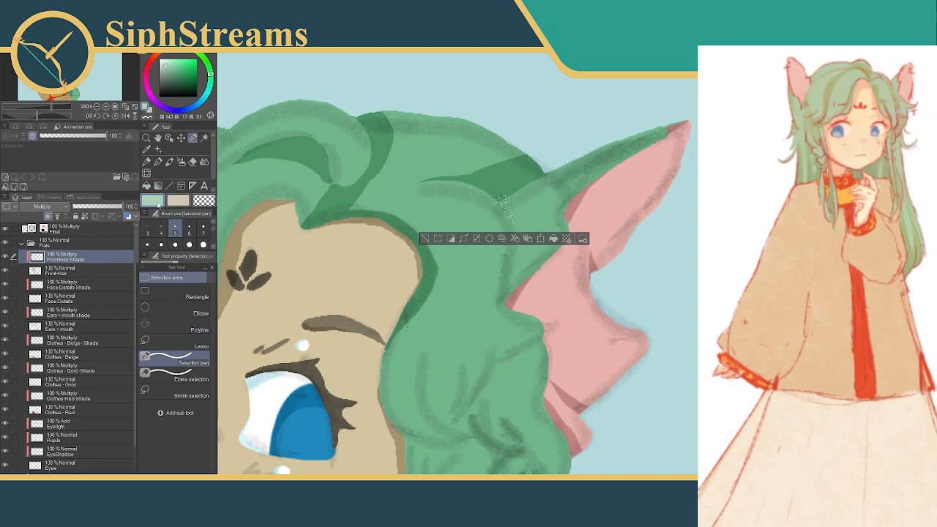
pyautogui.click(166, 375)
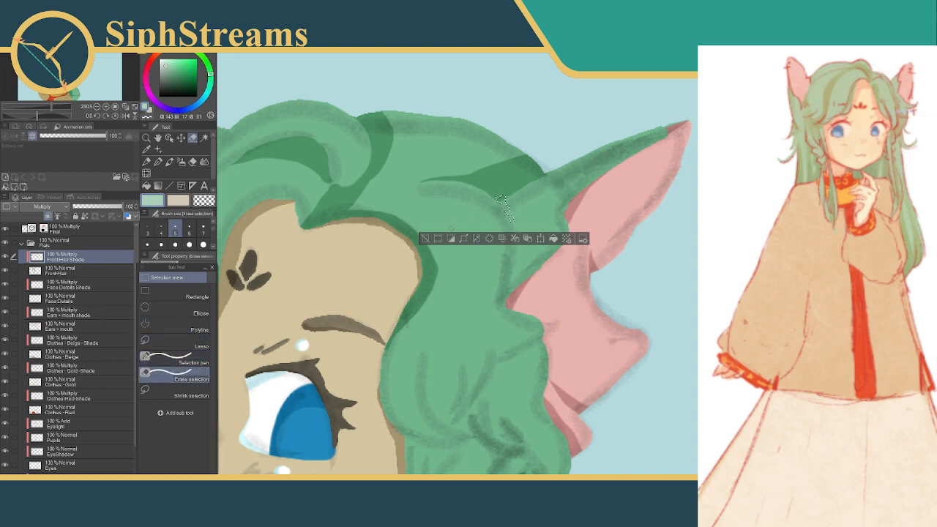
pyautogui.moveTo(513, 211); pyautogui.dragTo(515, 221)
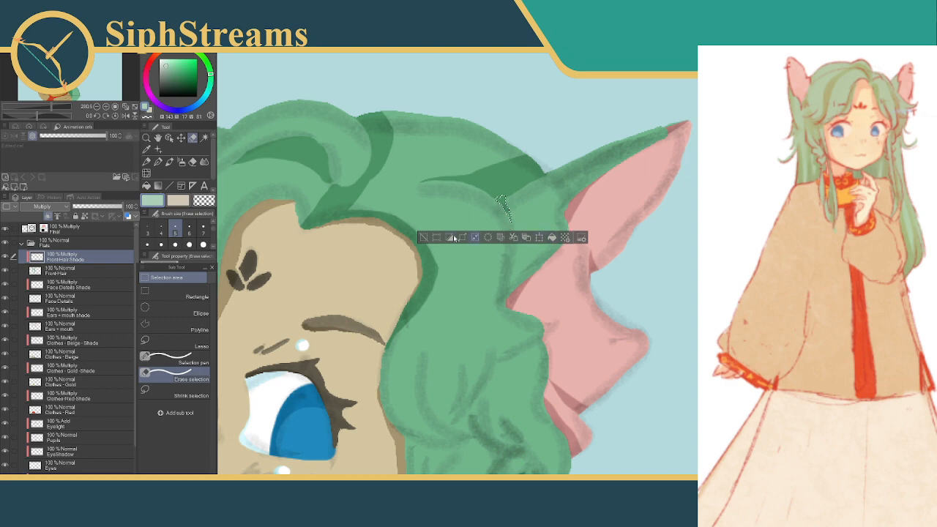
pyautogui.click(423, 237)
pyautogui.moveTo(506, 224); pyautogui.dragTo(496, 236)
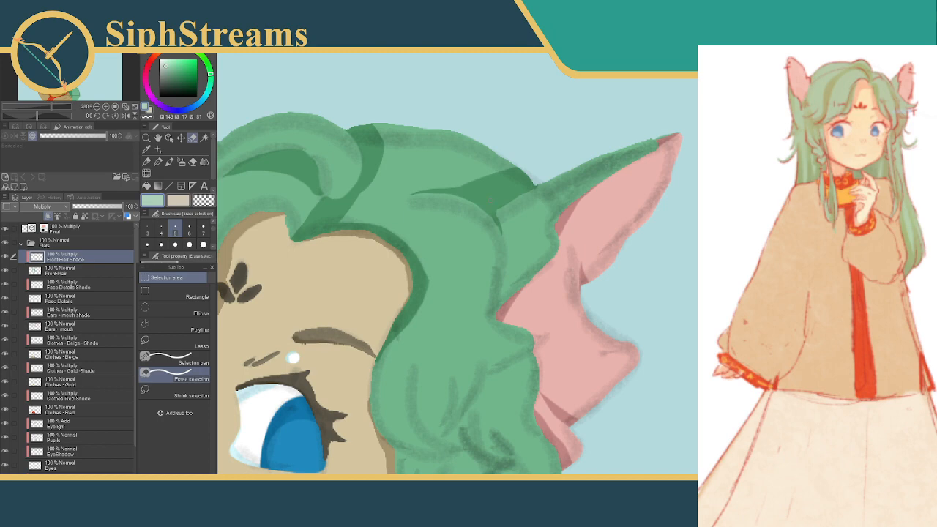
# Compare the whole character with the Final layer hidden and shown
pyautogui.scroll(-8, 568, 270)
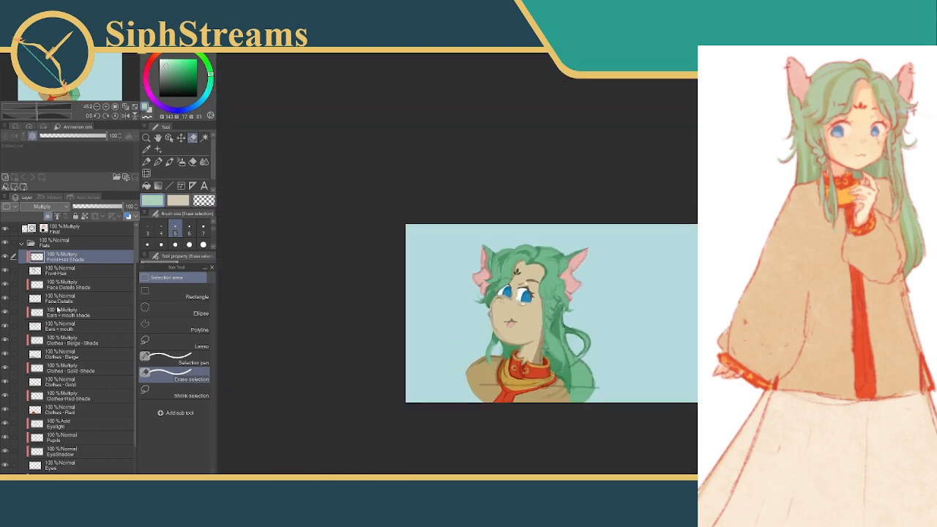
pyautogui.click(5, 228)
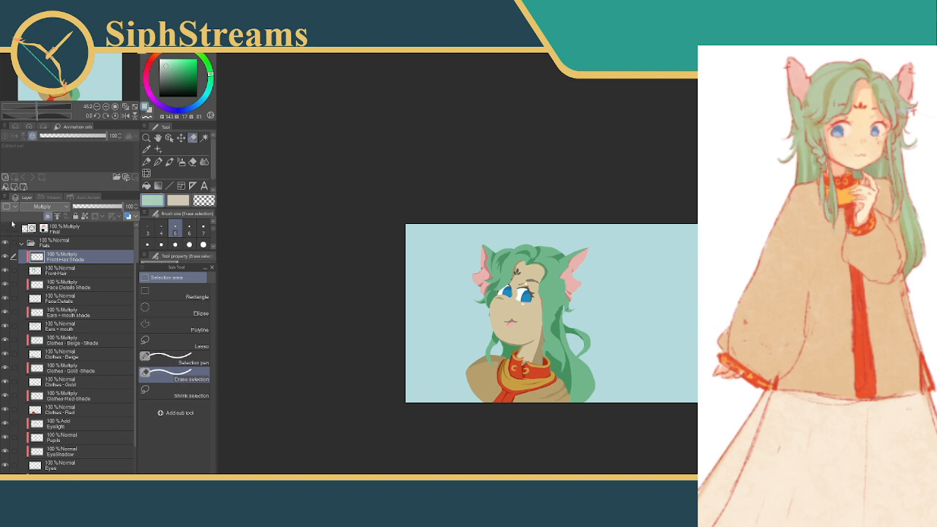
pyautogui.click(6, 228)
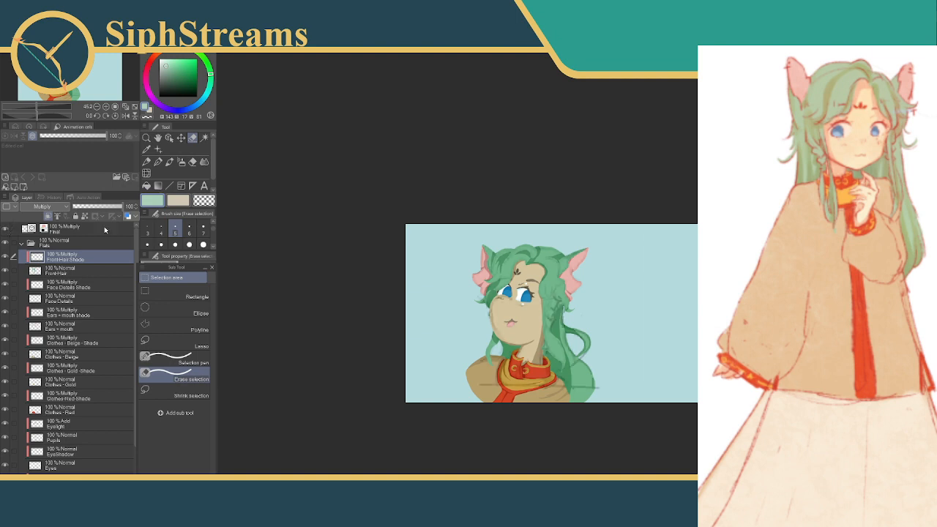
pyautogui.scroll(6, 571, 270)
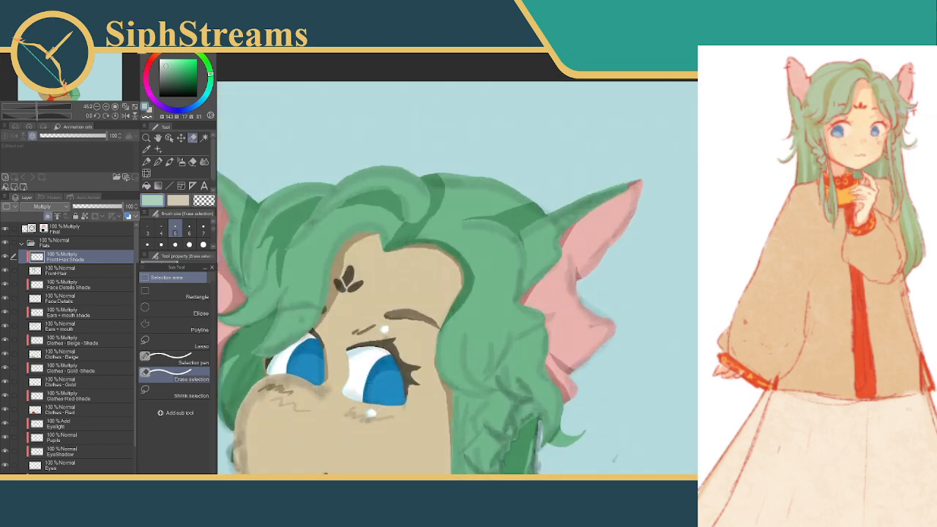
# Select a narrow strip along the hair's inner edge from the eyebrow down beside the eye, fill it with shadow and deselect
pyautogui.moveTo(385, 227); pyautogui.dragTo(452, 174)
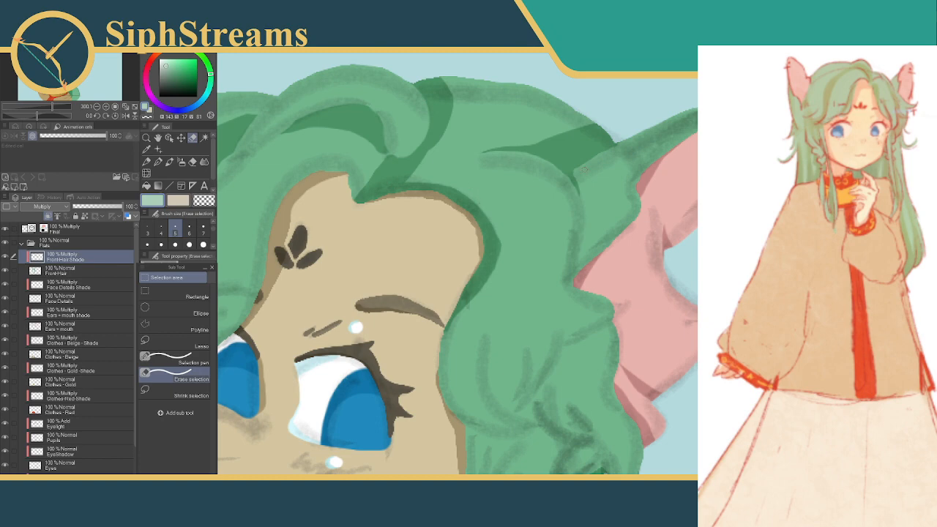
pyautogui.moveTo(511, 208); pyautogui.dragTo(532, 149)
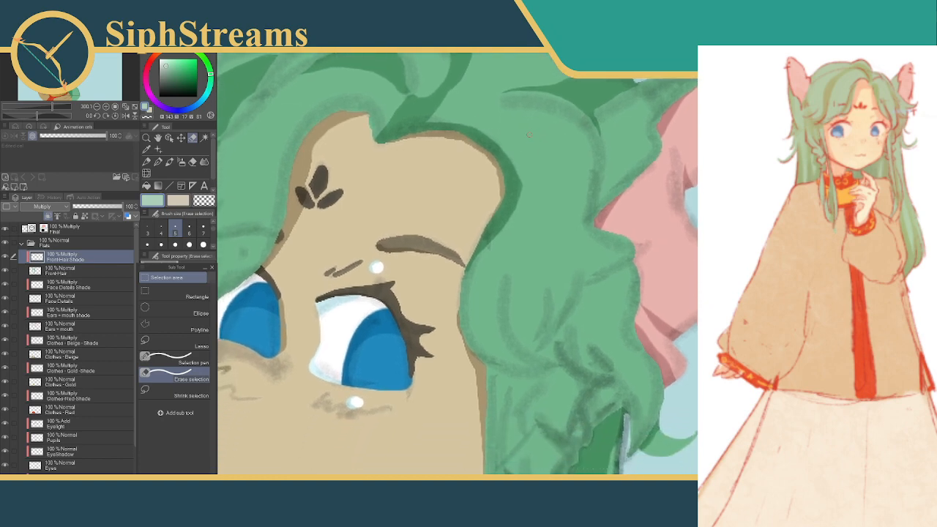
pyautogui.click(180, 243)
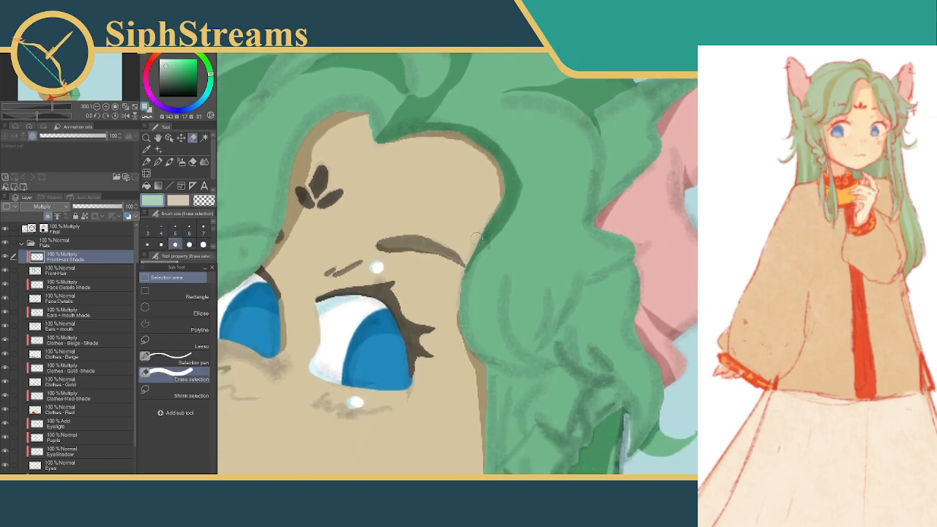
pyautogui.moveTo(492, 228)
pyautogui.mouseDown()
pyautogui.moveTo(464, 267)
pyautogui.moveTo(455, 343)
pyautogui.mouseUp()
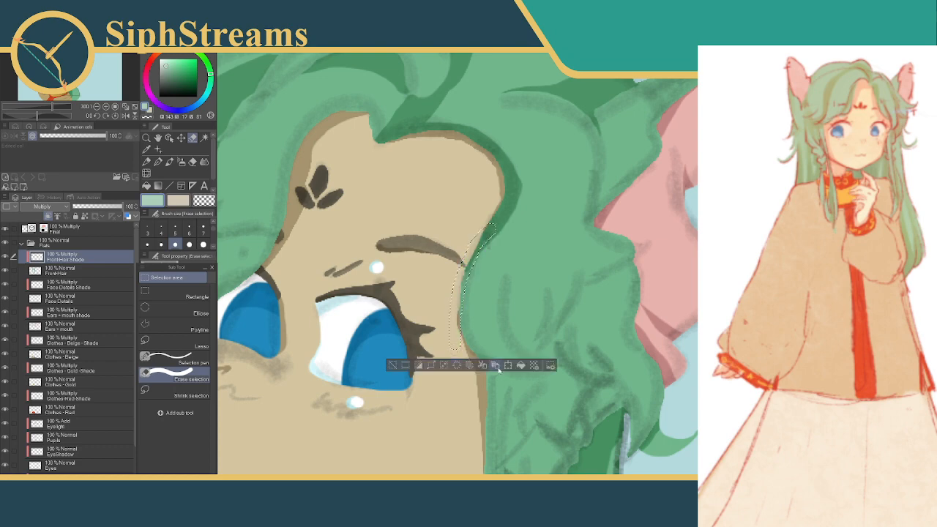
pyautogui.click(520, 366)
pyautogui.moveTo(528, 257); pyautogui.dragTo(496, 237)
pyautogui.click(361, 344)
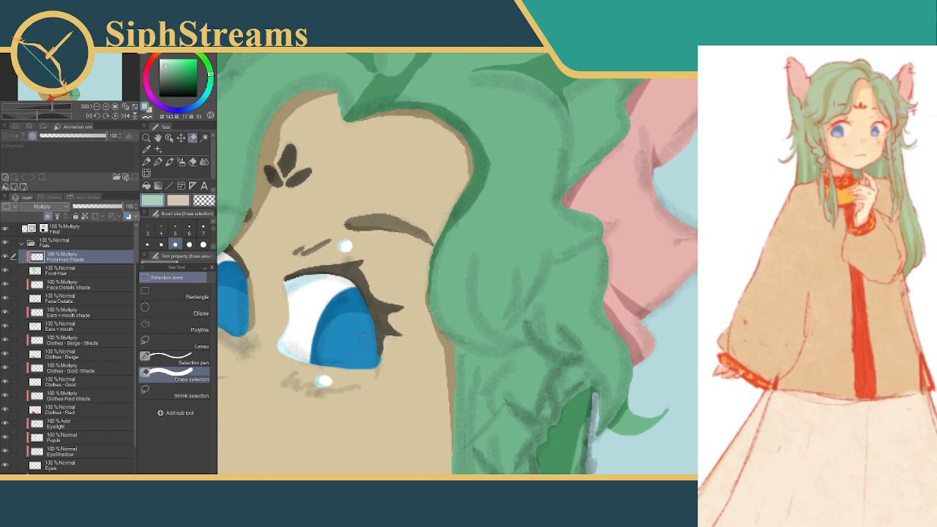
pyautogui.moveTo(492, 325); pyautogui.dragTo(477, 368)
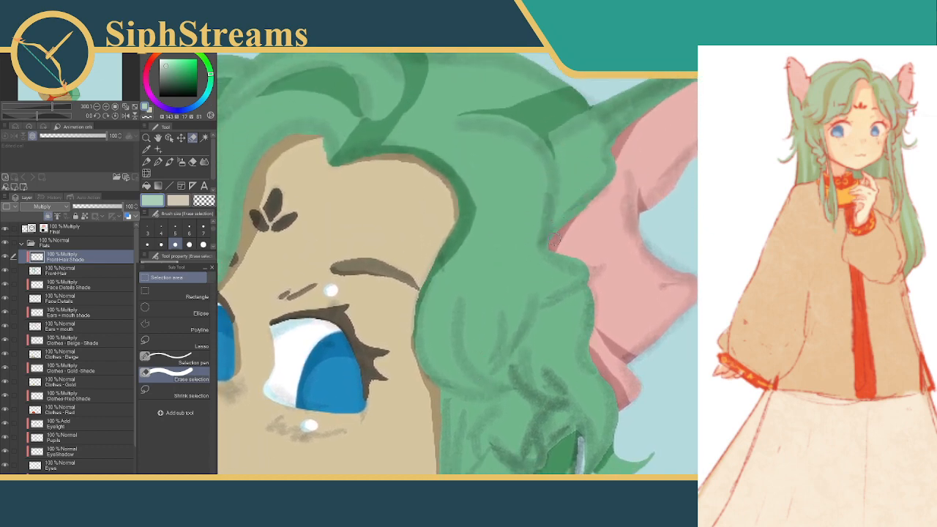
pyautogui.click(147, 226)
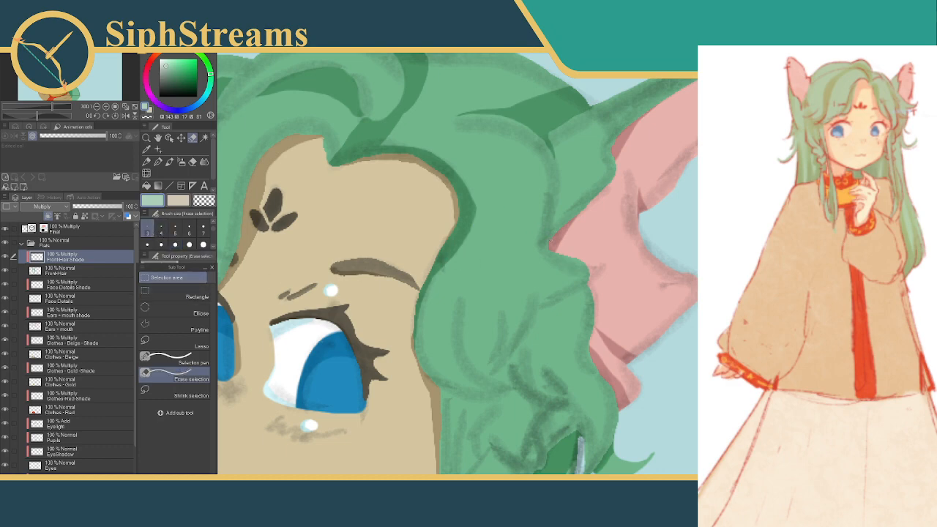
pyautogui.moveTo(550, 218); pyautogui.dragTo(549, 243)
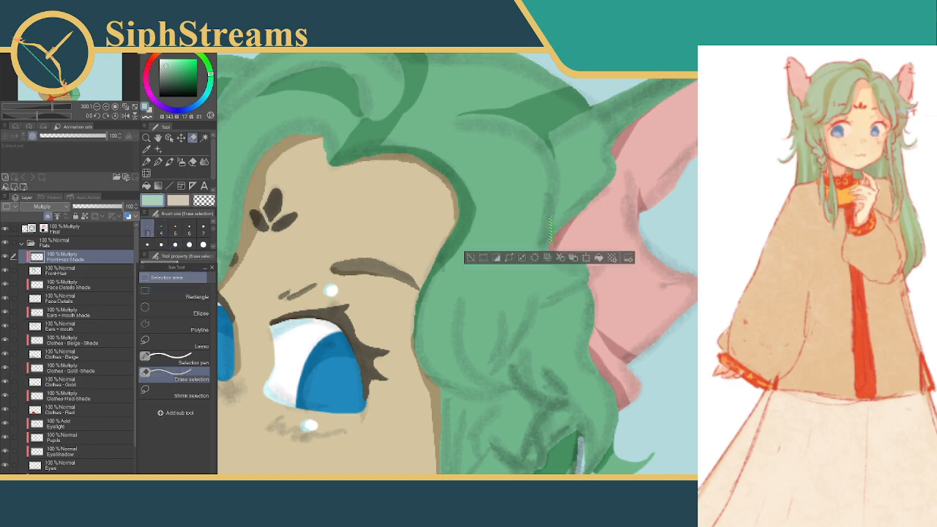
pyautogui.click(470, 258)
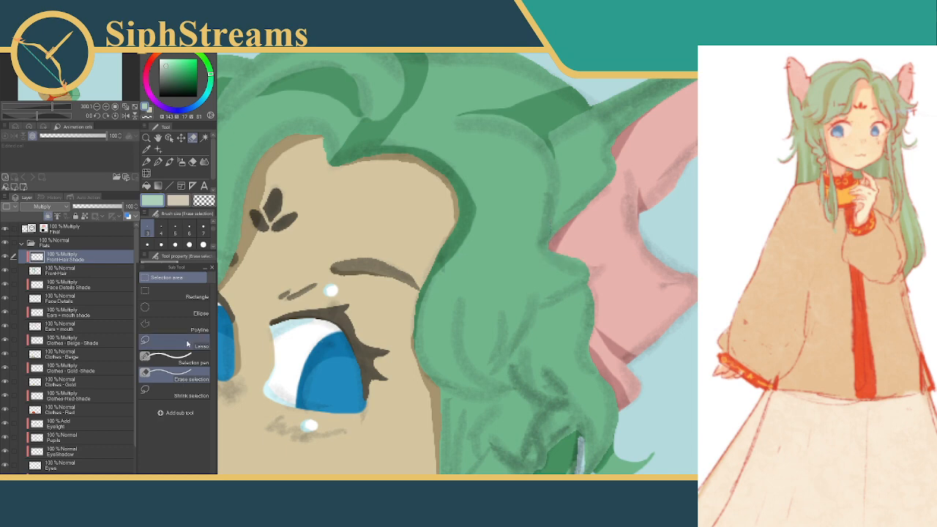
# Shade a thin sliver where the hair meets the far ear using the Selection pen at size 3, then deselect
pyautogui.click(168, 357)
pyautogui.click(147, 227)
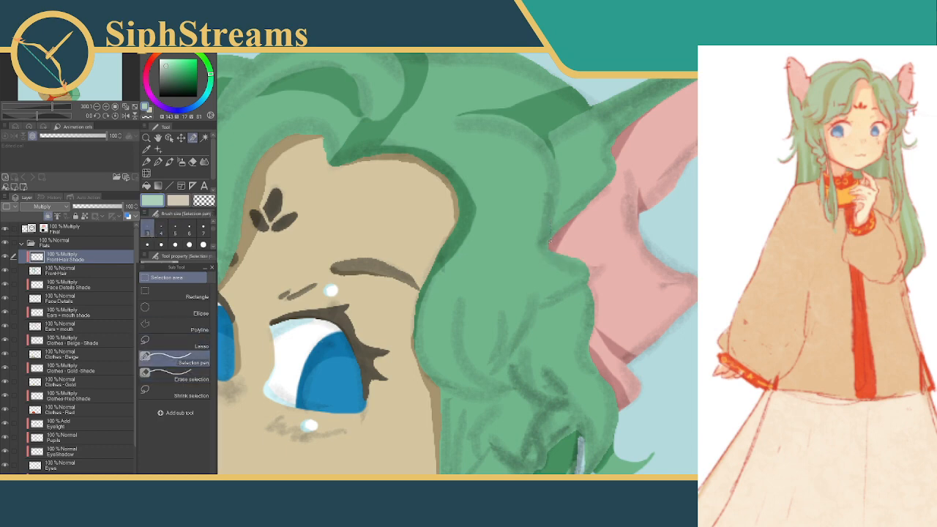
pyautogui.moveTo(549, 243); pyautogui.dragTo(557, 207)
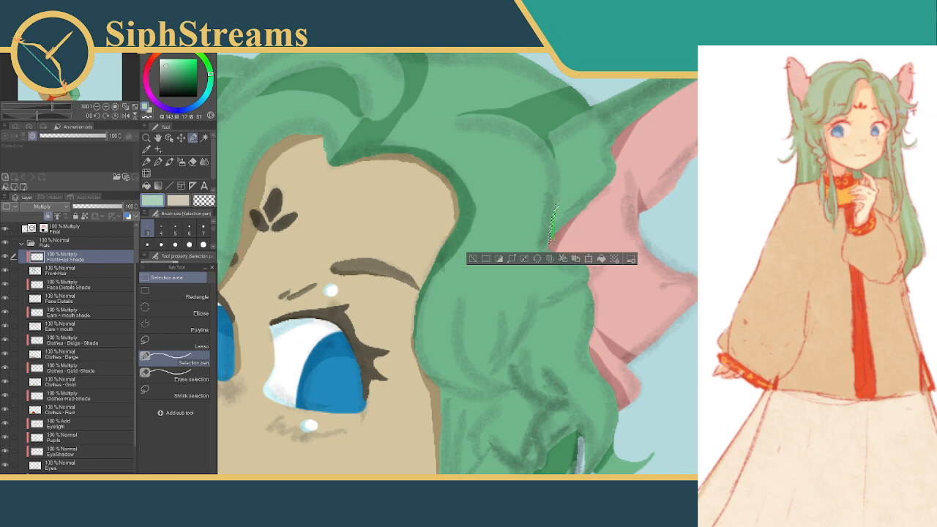
pyautogui.click(602, 262)
pyautogui.hotkey('ctrl', 'd')
pyautogui.moveTo(583, 238); pyautogui.dragTo(573, 186)
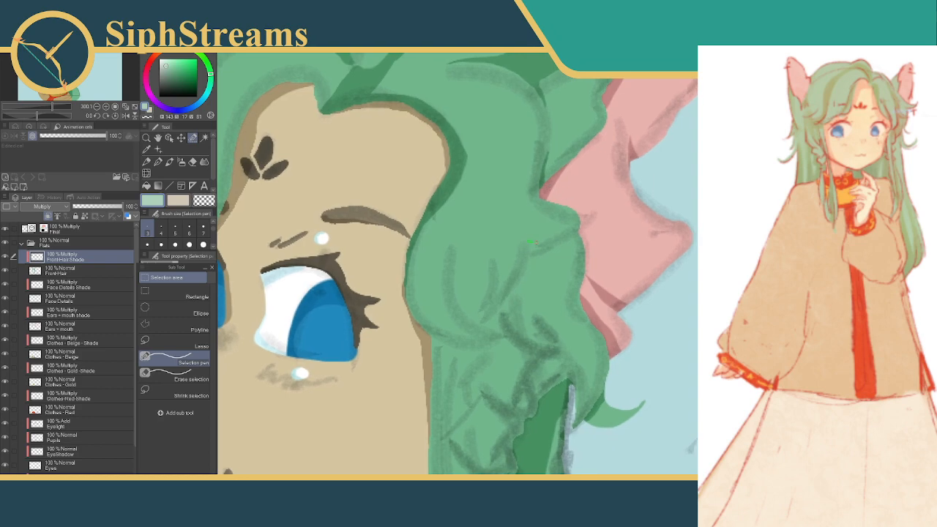
pyautogui.moveTo(531, 242); pyautogui.dragTo(575, 230)
pyautogui.click(470, 260)
pyautogui.moveTo(485, 282); pyautogui.dragTo(472, 304)
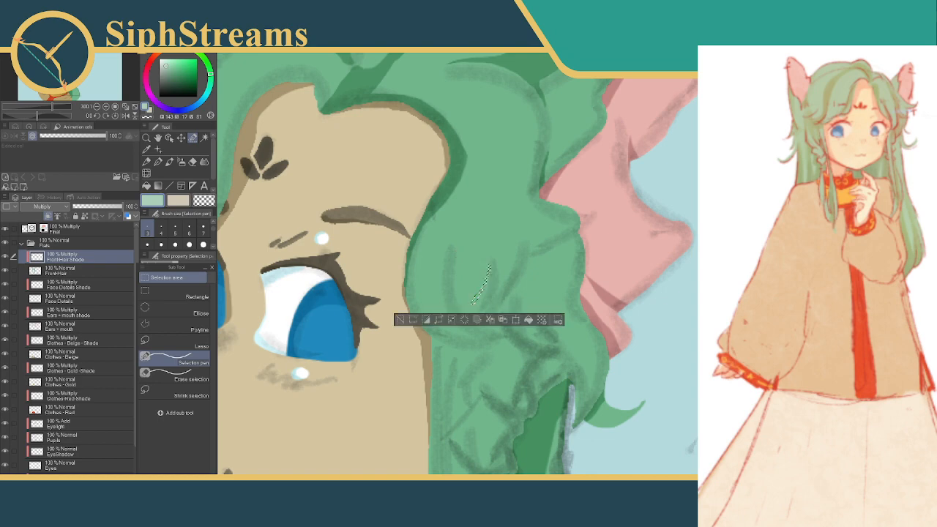
pyautogui.click(399, 321)
# Select a V-shaped fold in the hair beside the eye at size 5, trim it at size 3, fill it with shadow and deselect
pyautogui.click(175, 229)
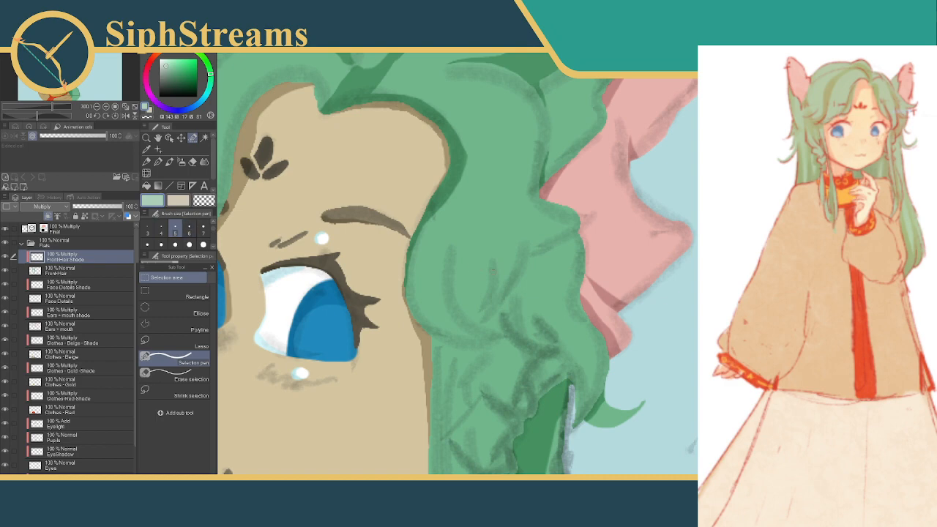
pyautogui.moveTo(490, 260)
pyautogui.mouseDown()
pyautogui.moveTo(472, 307)
pyautogui.moveTo(490, 276)
pyautogui.moveTo(480, 301)
pyautogui.mouseUp()
pyautogui.moveTo(453, 254)
pyautogui.mouseDown()
pyautogui.moveTo(453, 299)
pyautogui.moveTo(470, 317)
pyautogui.moveTo(476, 306)
pyautogui.moveTo(472, 319)
pyautogui.moveTo(483, 311)
pyautogui.mouseUp()
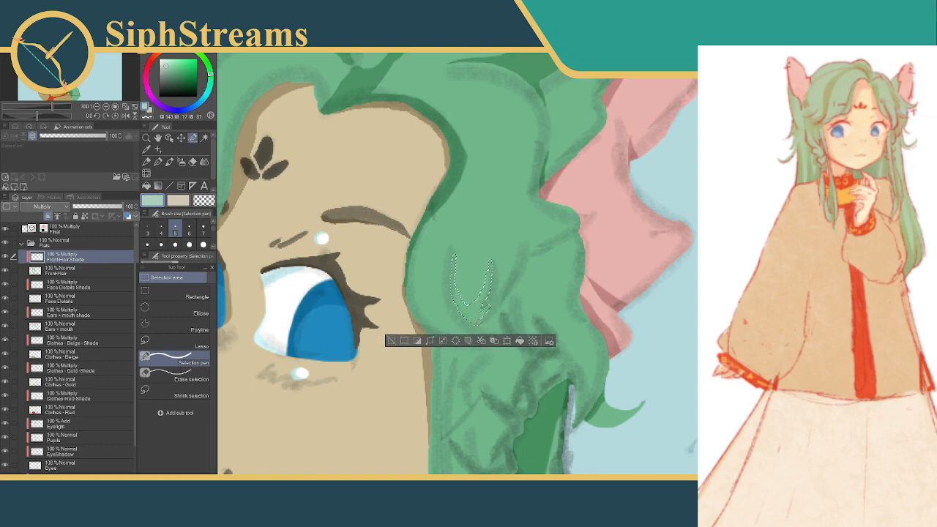
pyautogui.click(175, 376)
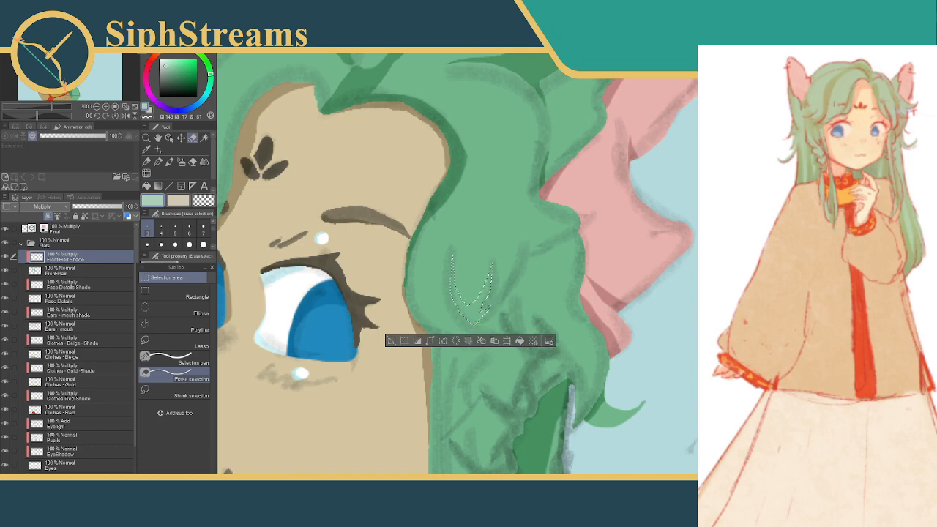
pyautogui.click(520, 341)
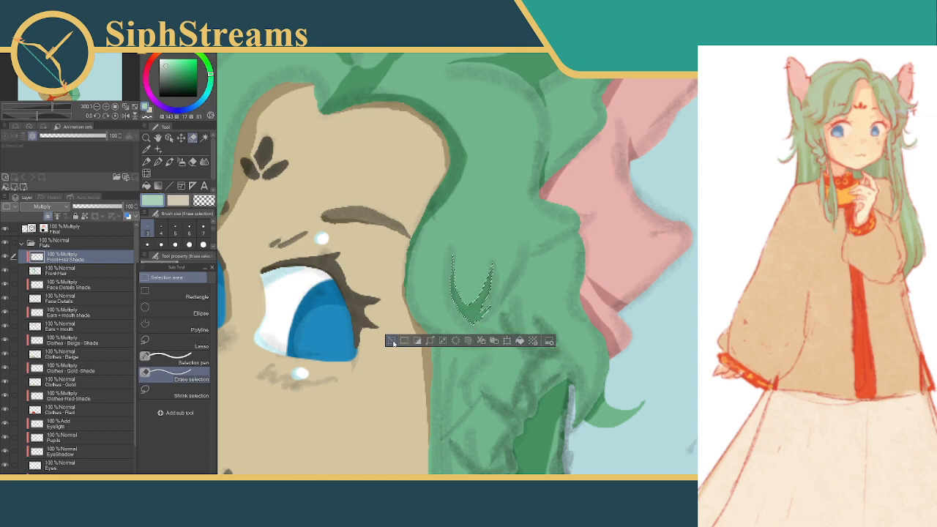
pyautogui.click(393, 341)
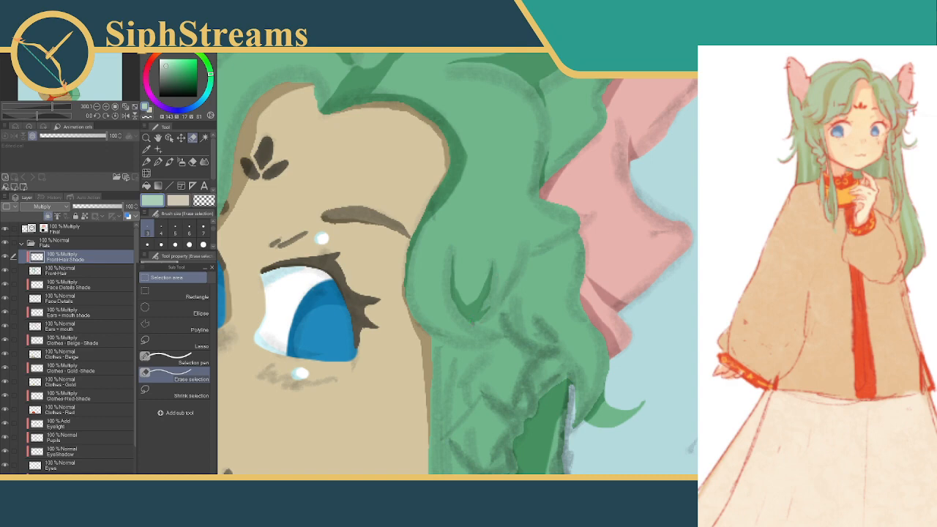
# Extend the V-shaped fold's lower tip with thin slivers of shadow using the Selection pen at size 5, deselecting after each
pyautogui.moveTo(471, 322); pyautogui.dragTo(496, 330)
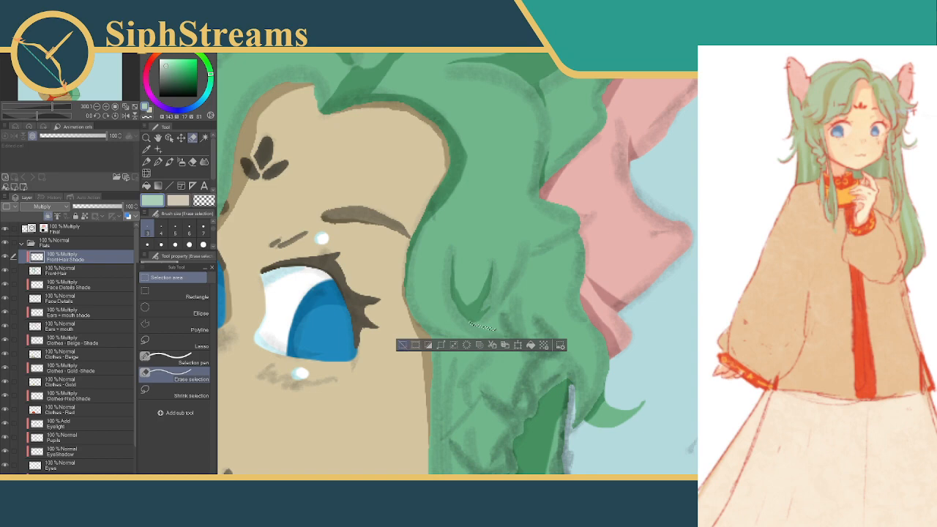
pyautogui.click(402, 345)
pyautogui.click(165, 360)
pyautogui.click(489, 320)
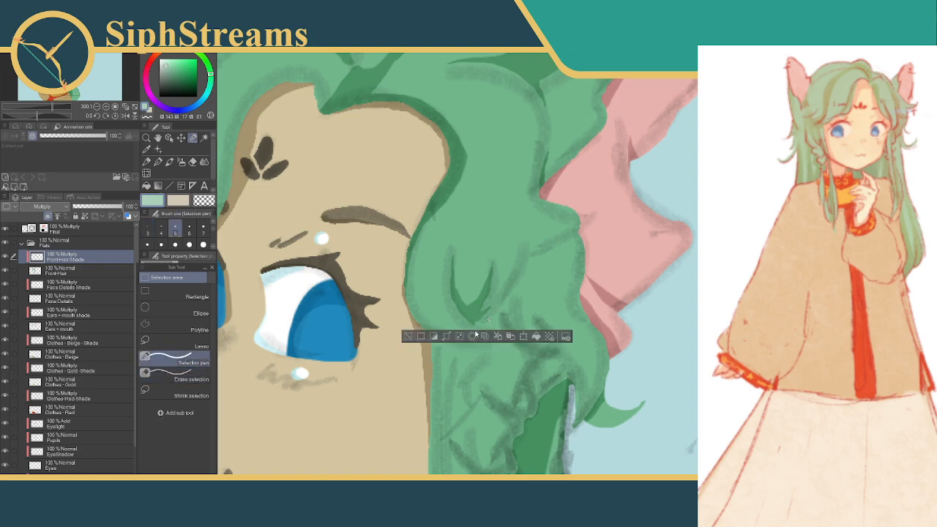
pyautogui.moveTo(488, 320); pyautogui.dragTo(479, 326)
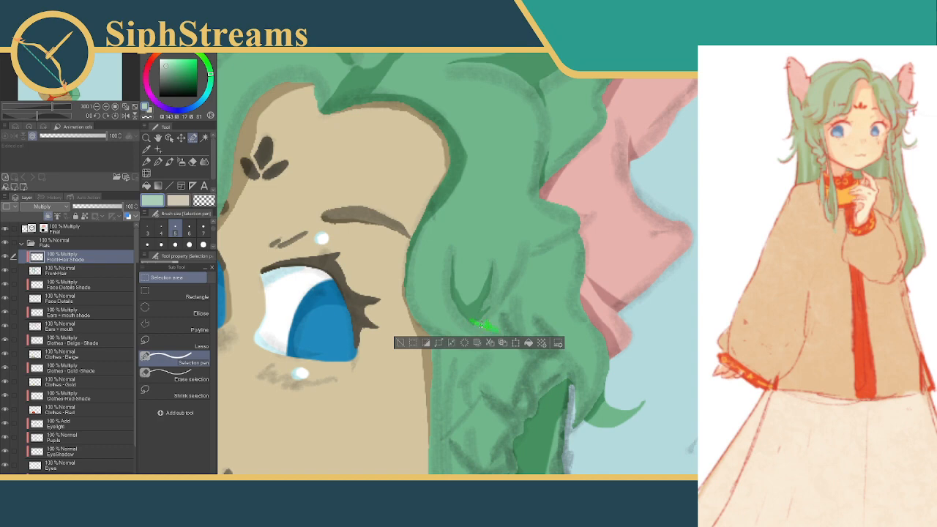
pyautogui.moveTo(492, 328); pyautogui.dragTo(497, 330)
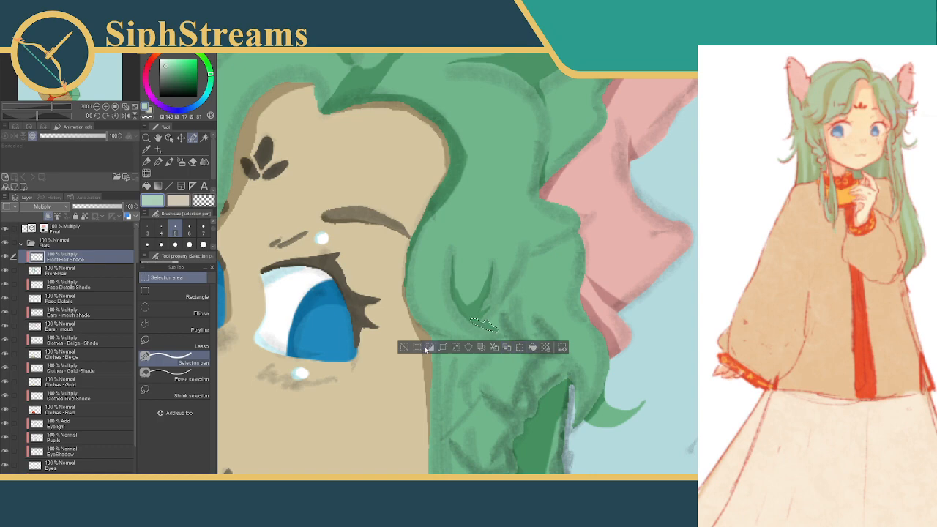
pyautogui.click(403, 345)
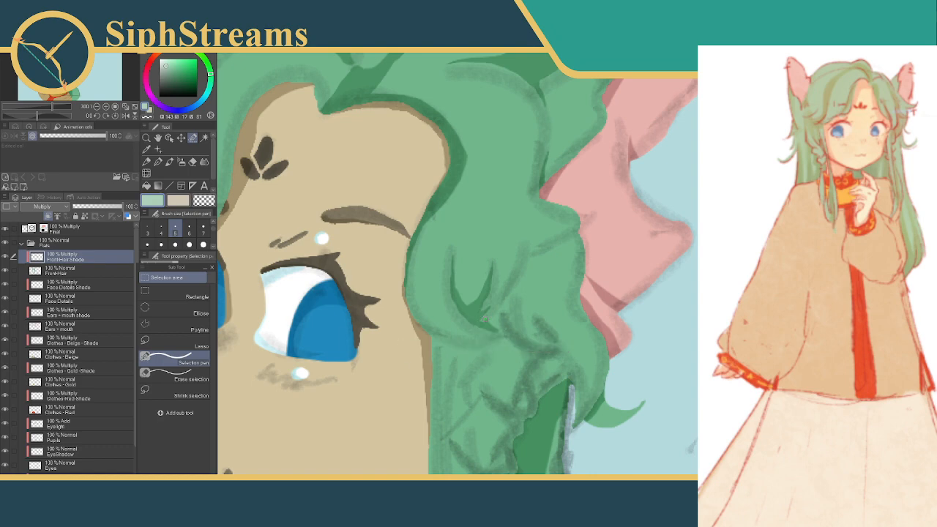
pyautogui.moveTo(484, 320); pyautogui.dragTo(495, 322)
pyautogui.click(476, 337)
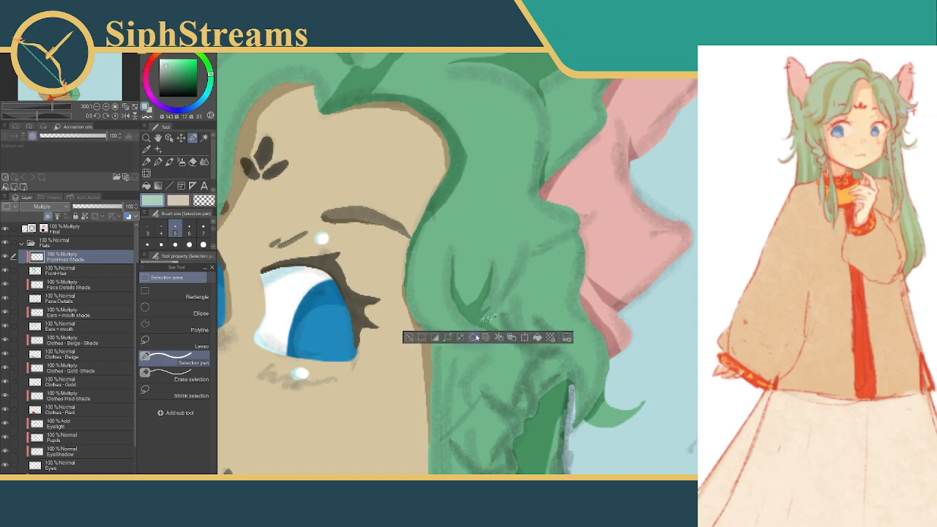
pyautogui.click(411, 339)
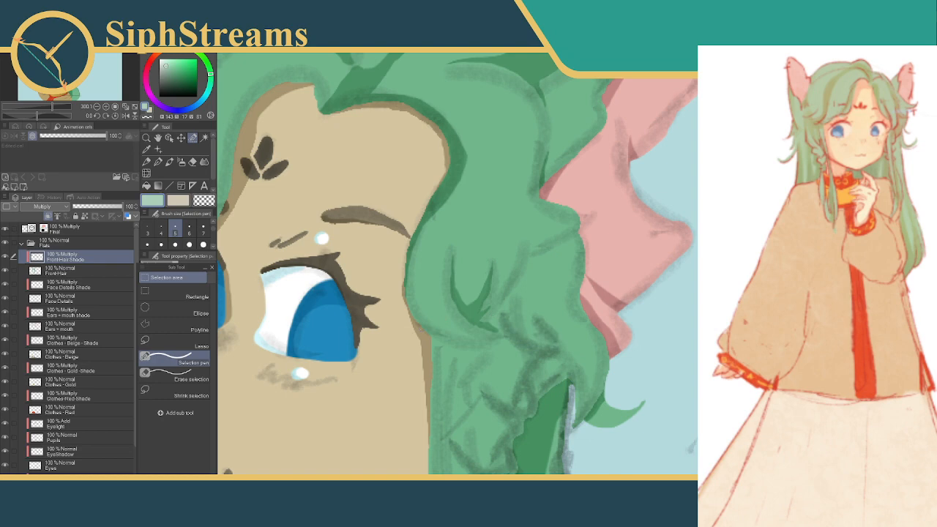
# Select a diagonal crease from the hair's outer edge by the ear down to the V-shaped fold's tip, fill it with shadow and deselect
pyautogui.scroll(-10, 568, 270)
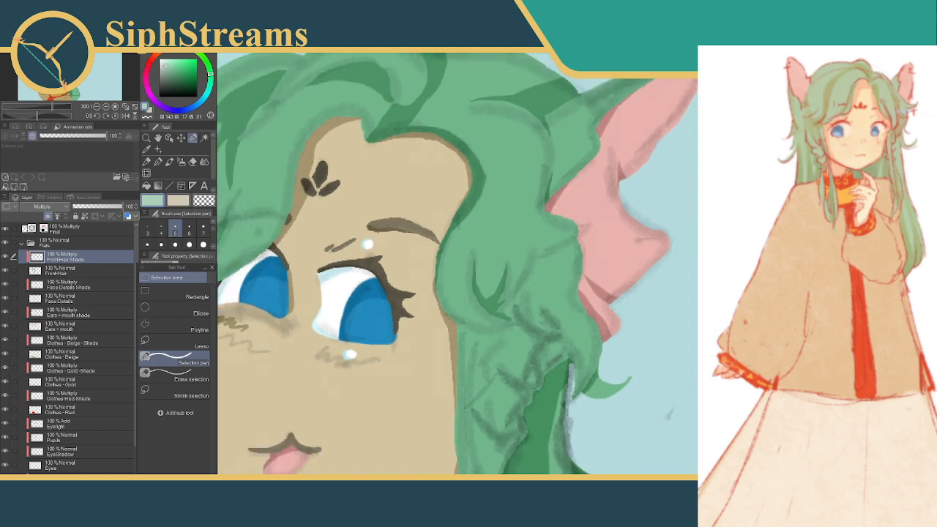
pyautogui.scroll(2, 568, 269)
pyautogui.scroll(7, 615, 264)
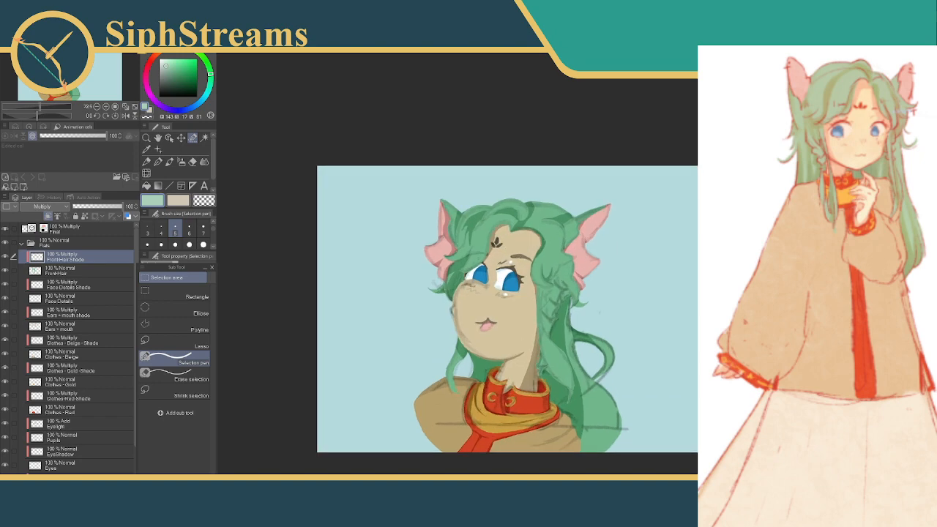
pyautogui.scroll(1, 568, 223)
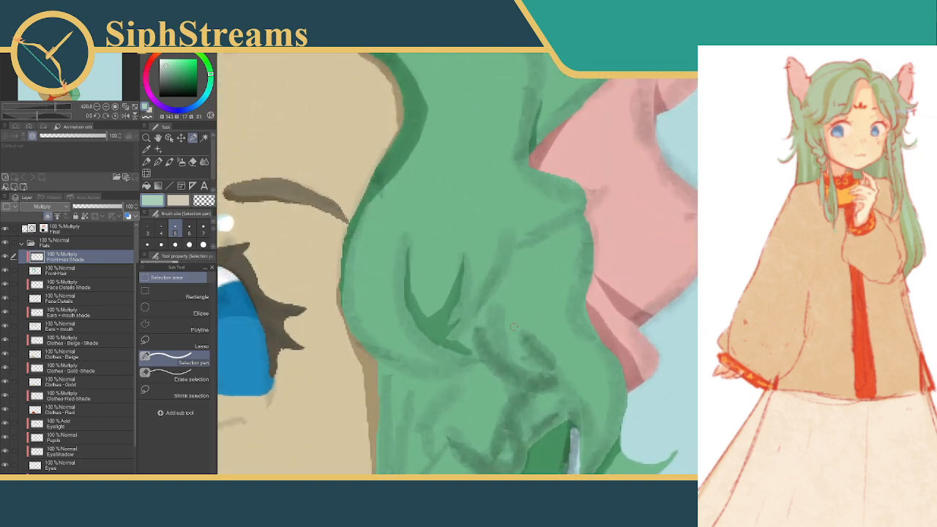
pyautogui.moveTo(502, 325); pyautogui.dragTo(510, 286)
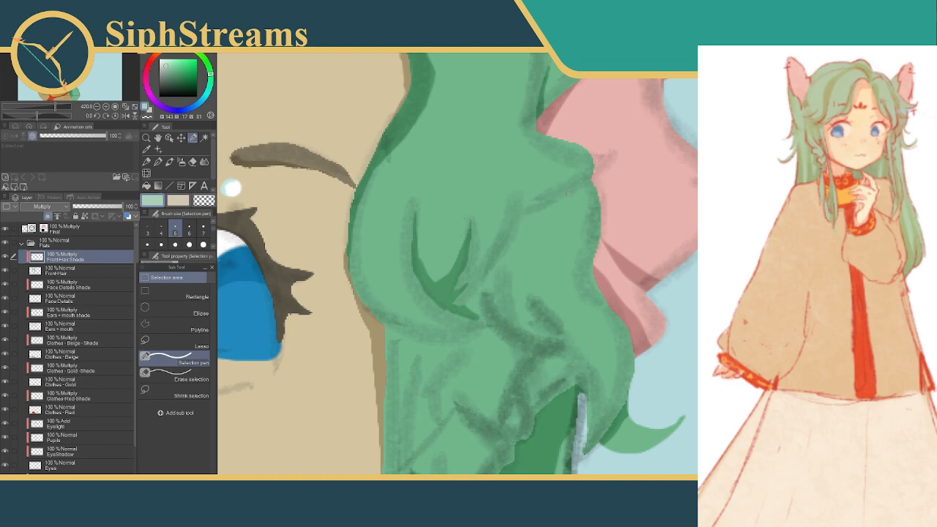
pyautogui.click(161, 244)
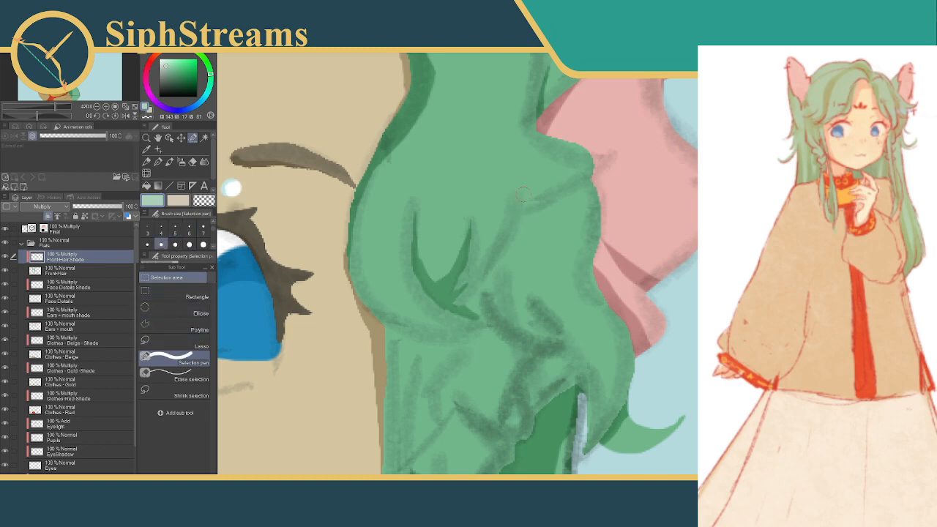
pyautogui.moveTo(600, 182)
pyautogui.mouseDown()
pyautogui.moveTo(524, 216)
pyautogui.moveTo(517, 249)
pyautogui.moveTo(475, 292)
pyautogui.mouseUp()
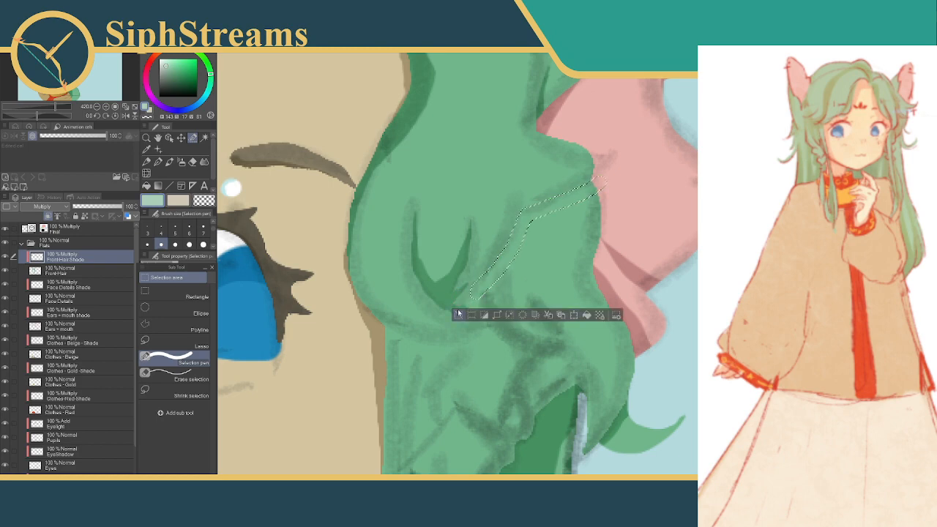
pyautogui.moveTo(502, 274); pyautogui.dragTo(493, 242)
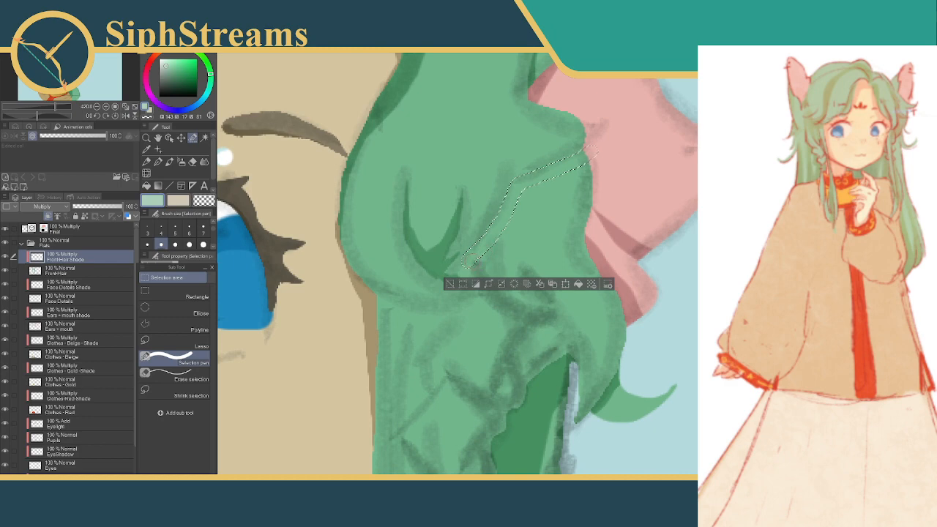
pyautogui.click(709, 417)
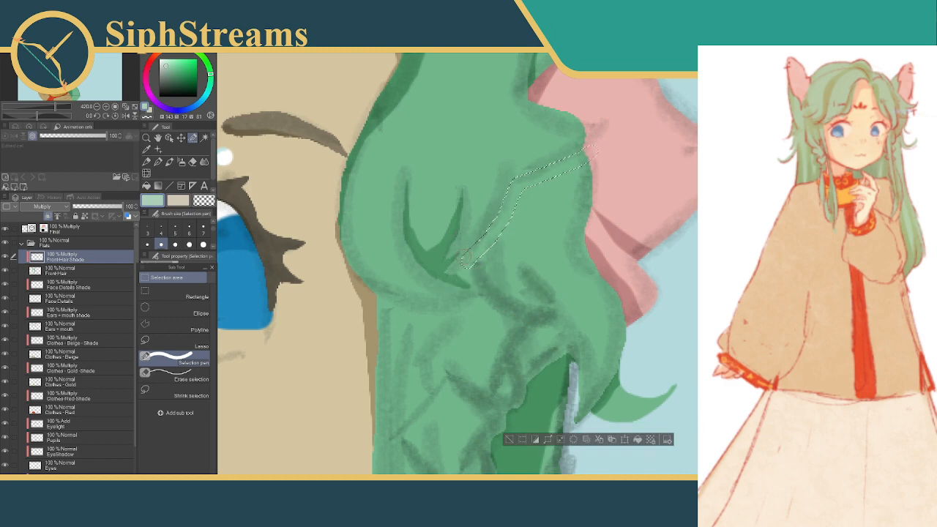
pyautogui.moveTo(468, 259); pyautogui.dragTo(441, 279)
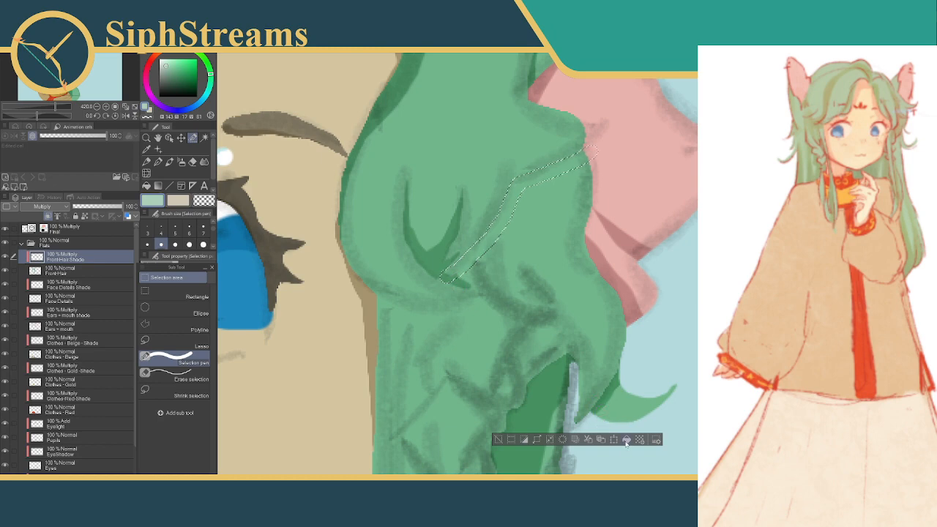
pyautogui.click(182, 373)
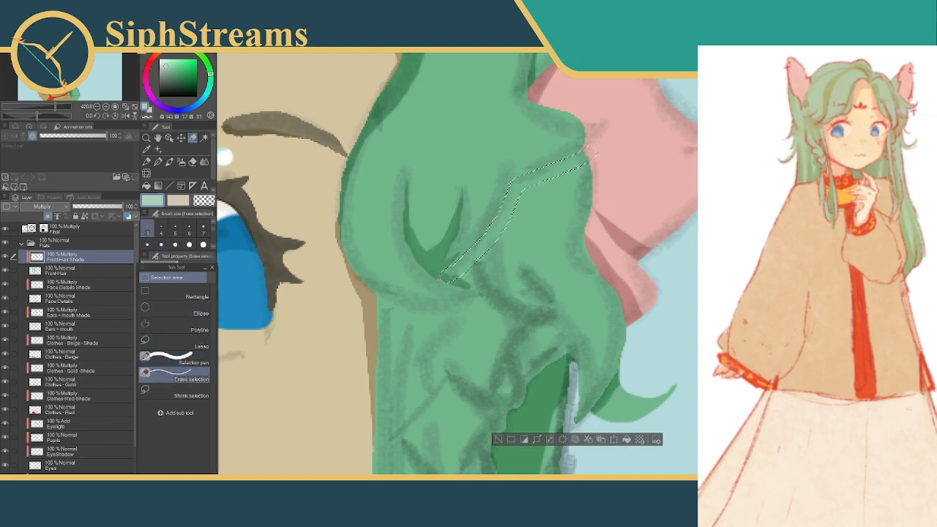
pyautogui.click(628, 439)
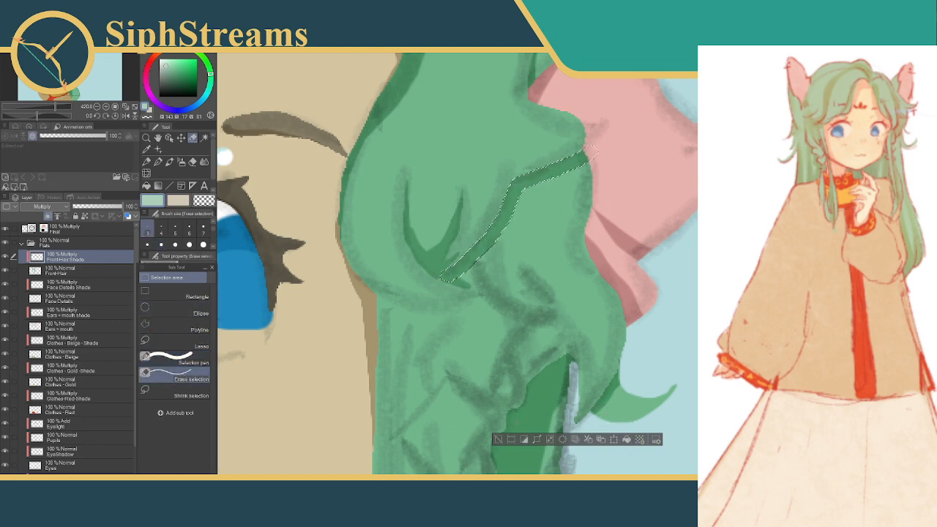
pyautogui.click(498, 440)
# Thin the shadow along the V-shaped fold's face-side prong and the diagonal crease's lower edge by clearing narrow selections, deselecting after each
pyautogui.moveTo(521, 202)
pyautogui.mouseDown()
pyautogui.moveTo(518, 278)
pyautogui.moveTo(519, 261)
pyautogui.mouseUp()
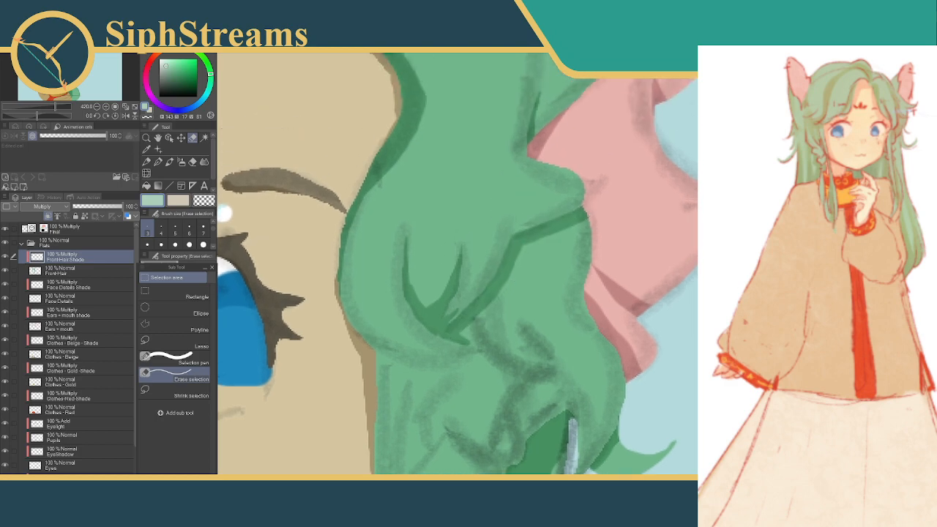
pyautogui.click(175, 243)
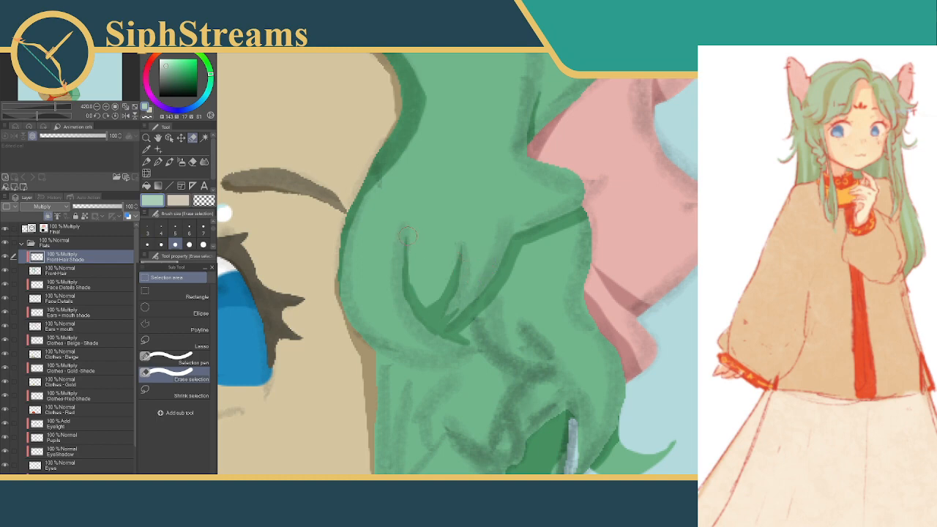
pyautogui.moveTo(406, 232); pyautogui.dragTo(427, 305)
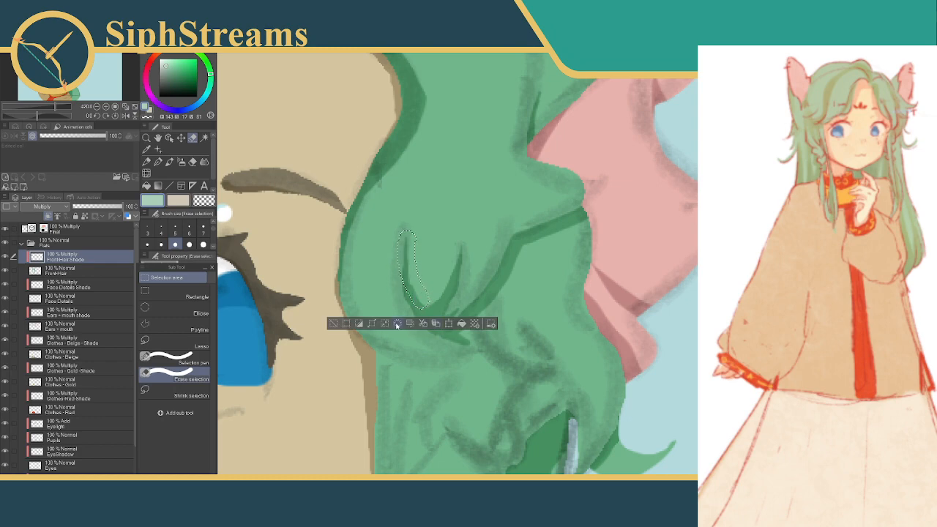
pyautogui.click(335, 324)
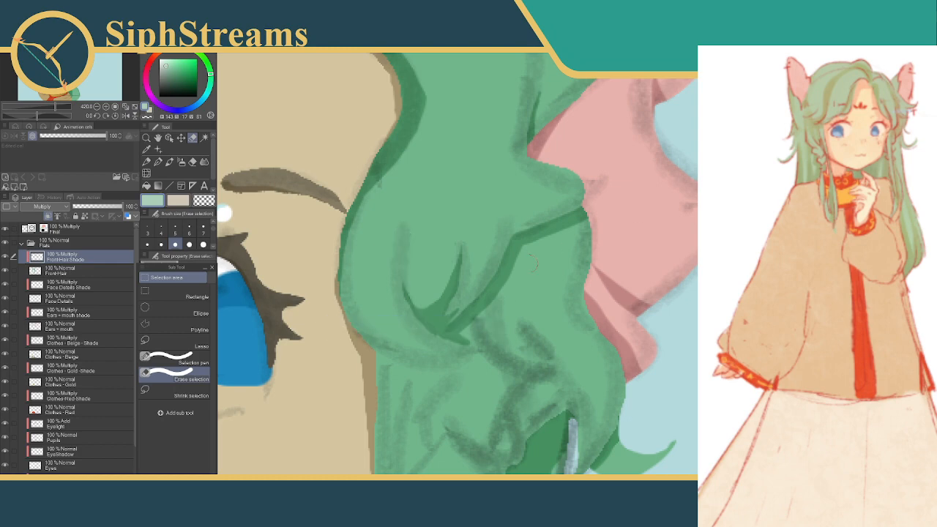
pyautogui.moveTo(530, 257); pyautogui.dragTo(452, 342)
pyautogui.click(478, 369)
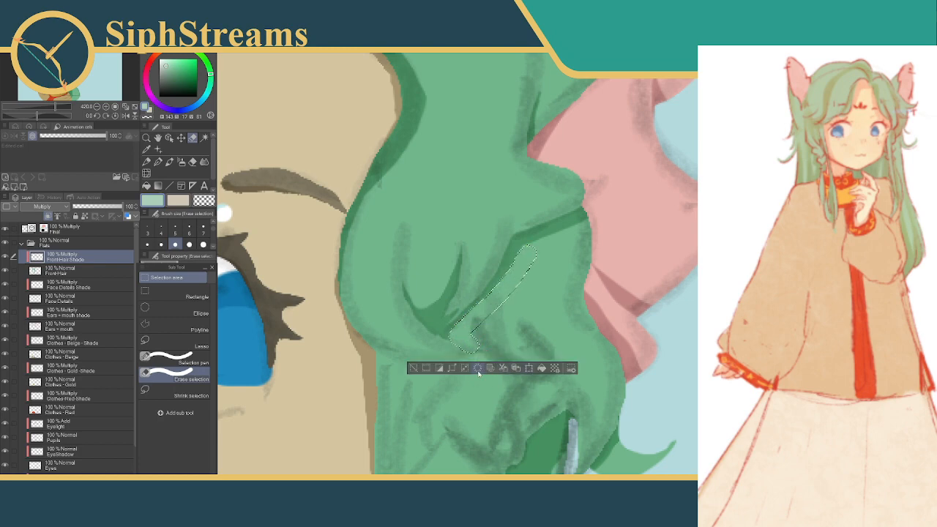
pyautogui.click(414, 369)
pyautogui.moveTo(519, 333); pyautogui.dragTo(533, 258)
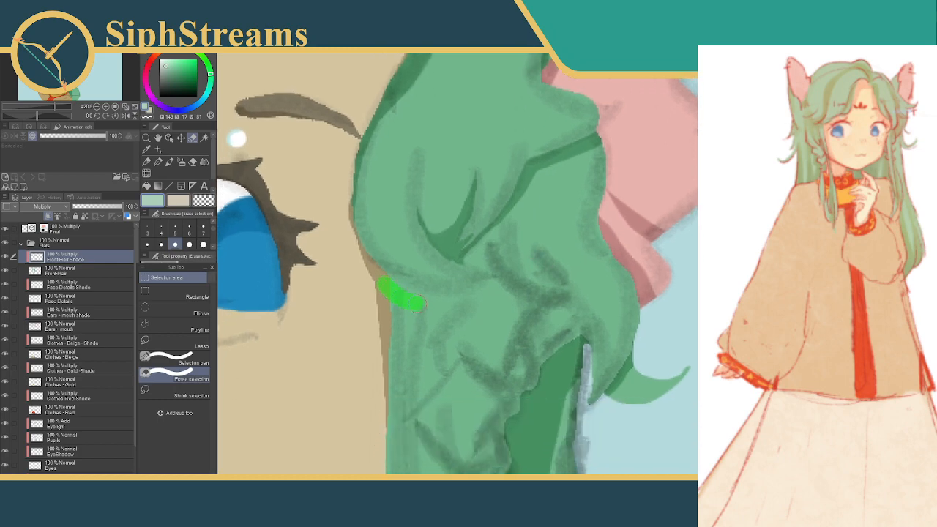
pyautogui.moveTo(380, 283); pyautogui.dragTo(383, 285)
pyautogui.moveTo(448, 302); pyautogui.dragTo(463, 288)
pyautogui.click(323, 328)
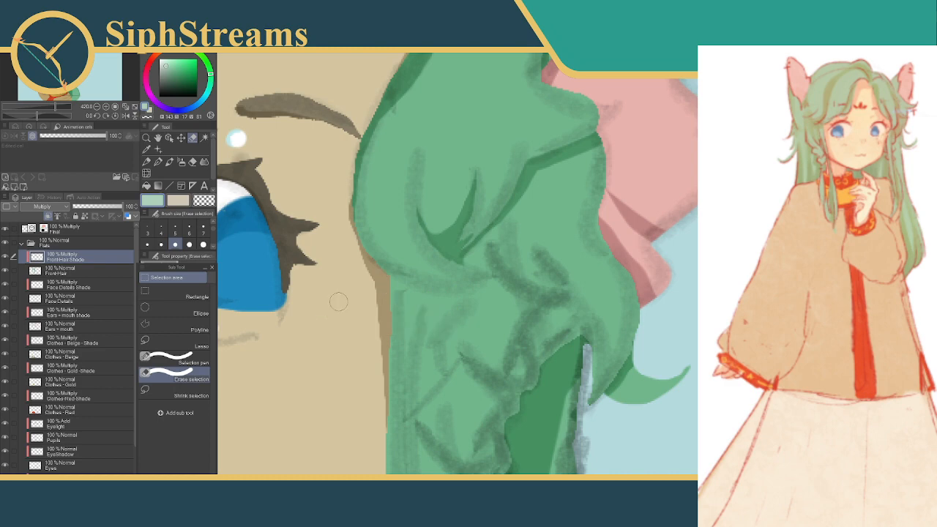
# Select a crescent beneath the curl beside the eye, trim its lower edge with Erase selection, fill it with shadow and deselect
pyautogui.click(176, 356)
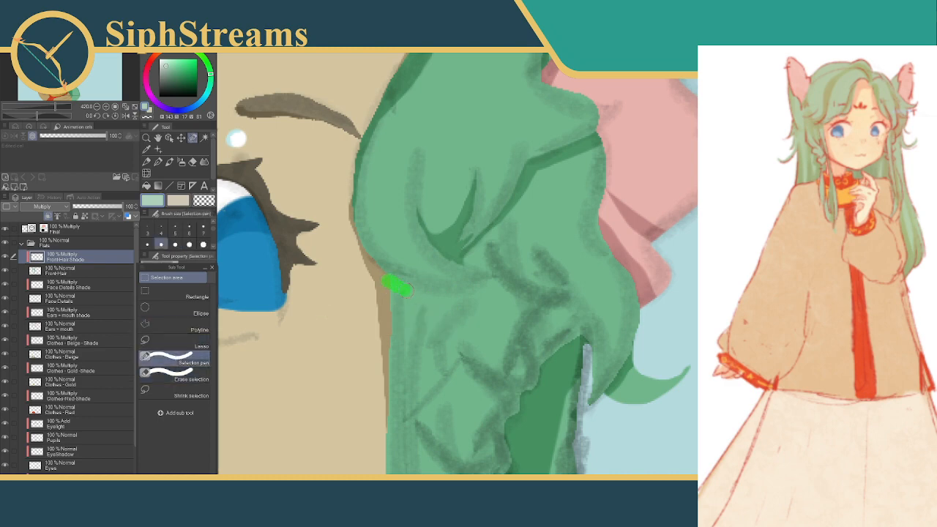
pyautogui.moveTo(439, 299); pyautogui.dragTo(473, 292)
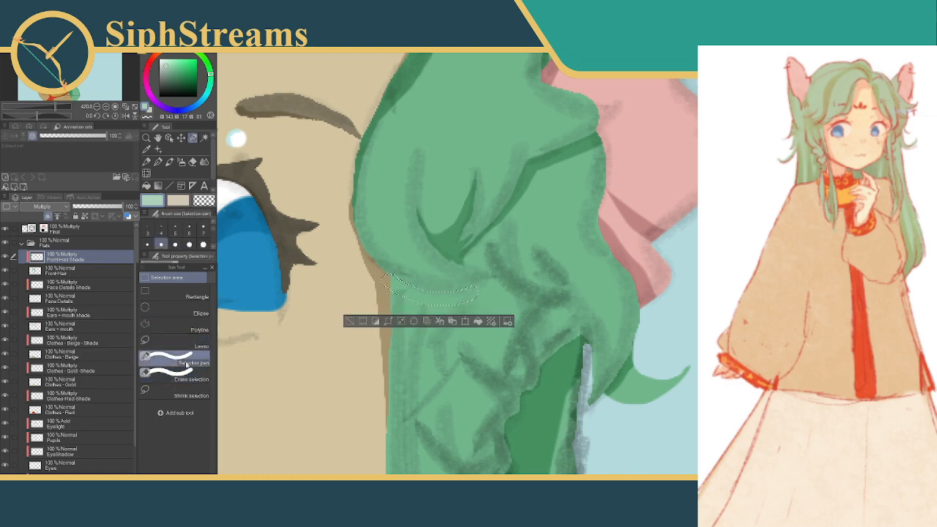
pyautogui.click(176, 373)
pyautogui.moveTo(388, 316)
pyautogui.mouseDown()
pyautogui.moveTo(467, 299)
pyautogui.moveTo(494, 281)
pyautogui.mouseUp()
pyautogui.moveTo(484, 287); pyautogui.dragTo(485, 284)
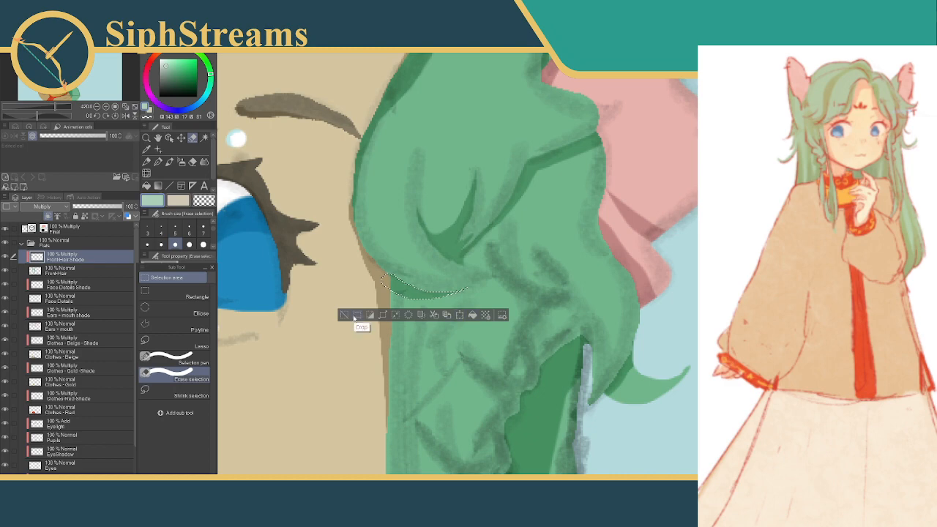
pyautogui.click(355, 315)
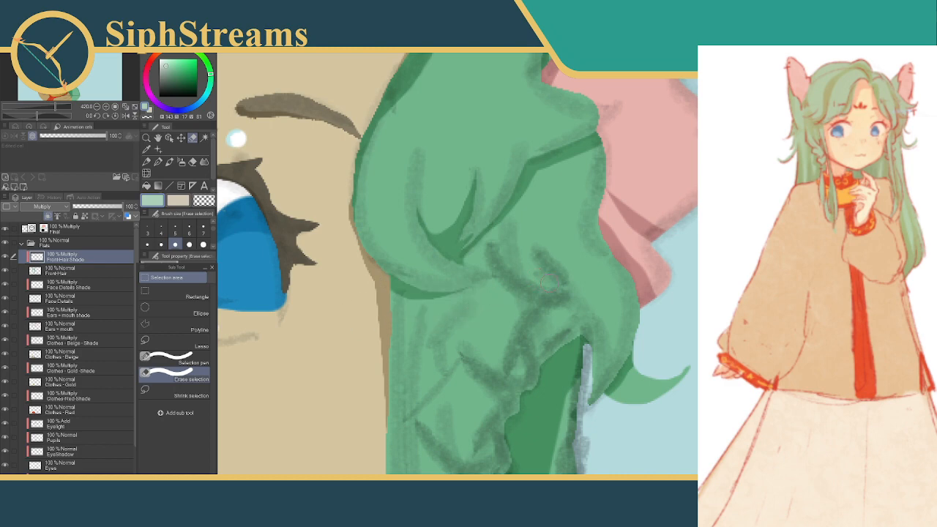
# Touch up the V-shaped fold's edge near its lower tip using tiny Selection pen selections at size 3
pyautogui.moveTo(563, 270)
pyautogui.mouseDown()
pyautogui.moveTo(571, 269)
pyautogui.moveTo(565, 276)
pyautogui.moveTo(605, 371)
pyautogui.moveTo(599, 383)
pyautogui.mouseUp()
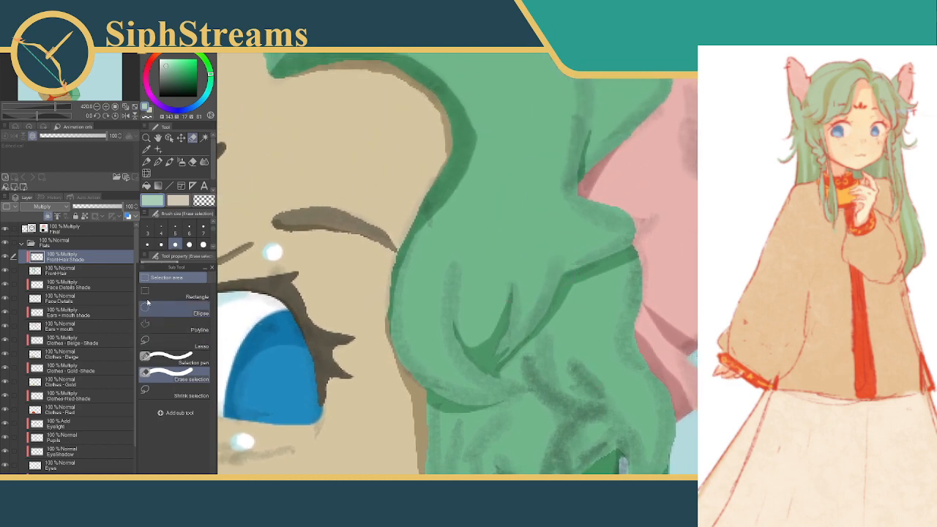
pyautogui.click(147, 229)
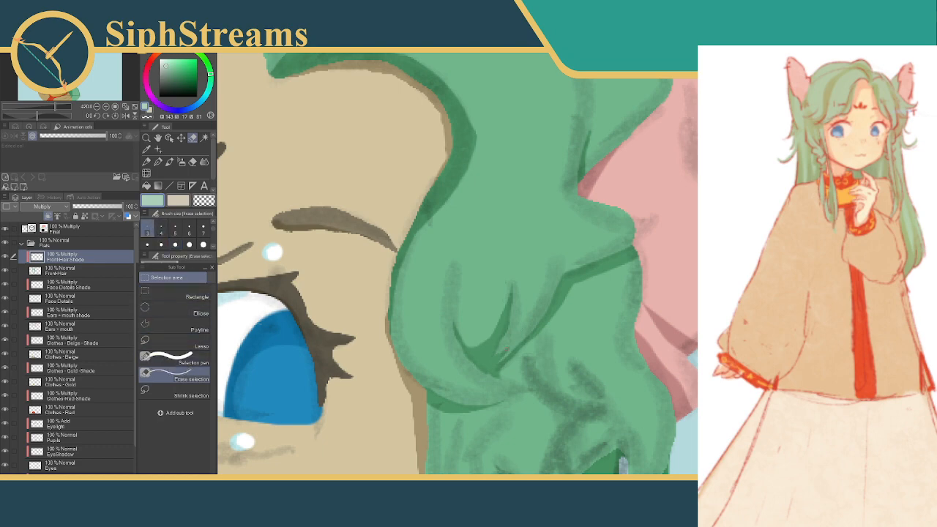
pyautogui.moveTo(506, 348); pyautogui.dragTo(514, 335)
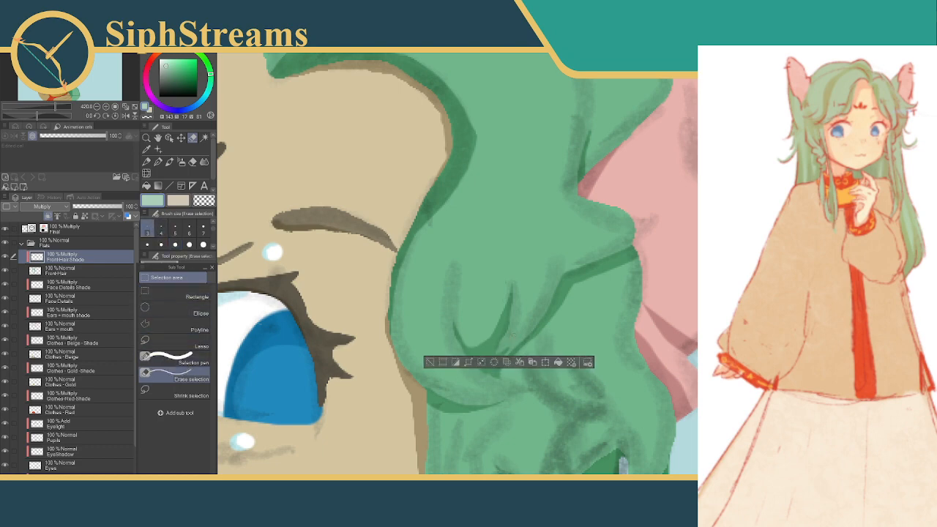
pyautogui.click(176, 359)
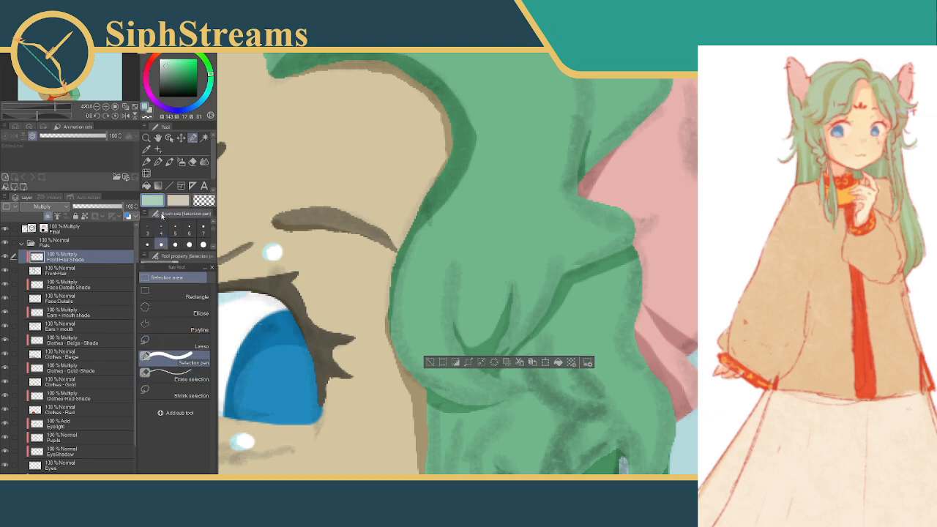
pyautogui.moveTo(508, 349); pyautogui.dragTo(511, 343)
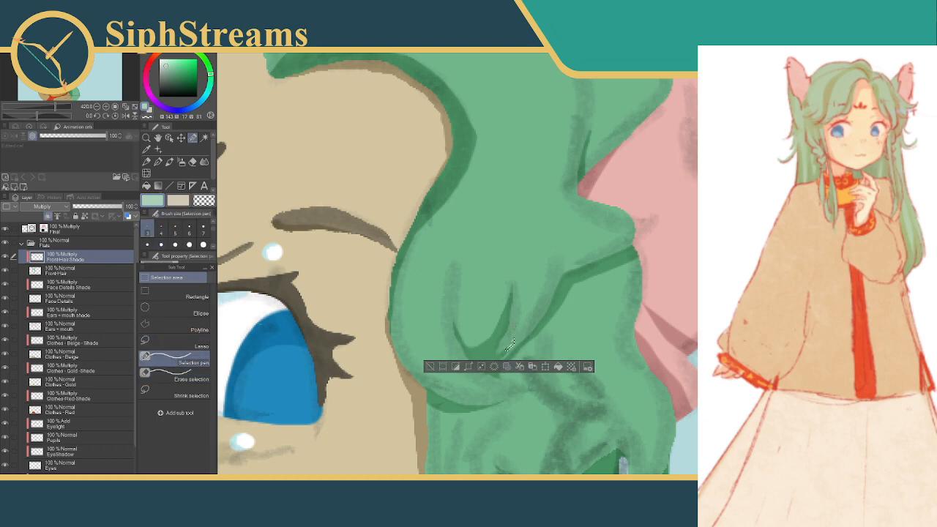
pyautogui.moveTo(430, 368); pyautogui.dragTo(427, 366)
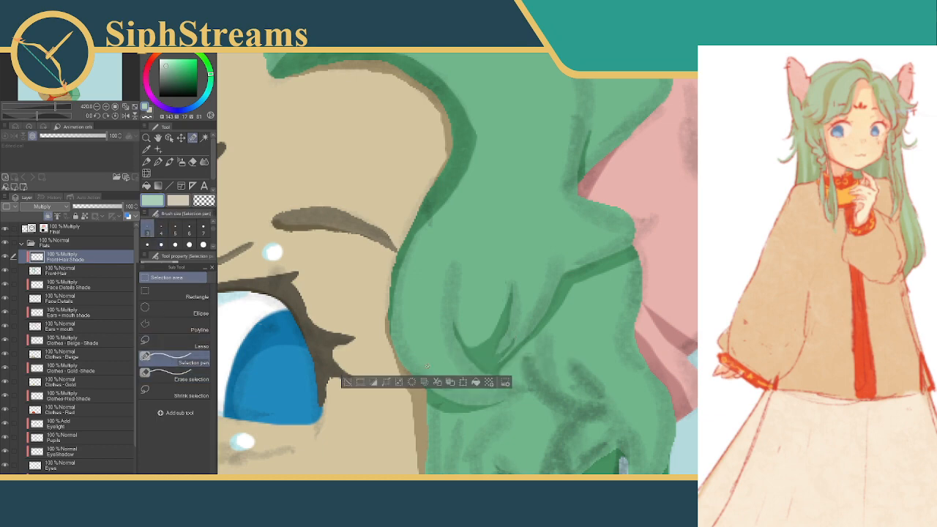
# Select the small corner at the bend of the diagonal crease, fill it with shadow to sharpen it and deselect
pyautogui.moveTo(565, 272); pyautogui.dragTo(566, 282)
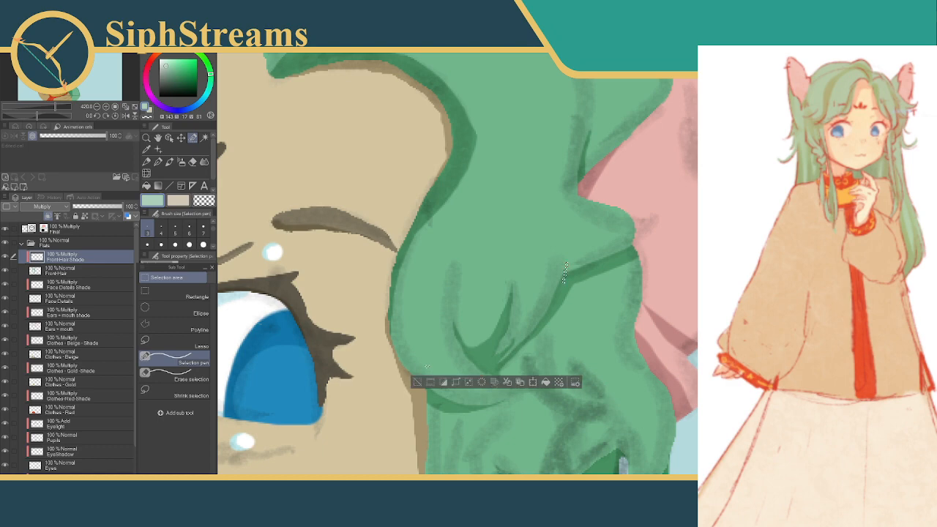
pyautogui.moveTo(566, 265); pyautogui.dragTo(575, 273)
pyautogui.click(549, 382)
pyautogui.hotkey('ctrl', 'd')
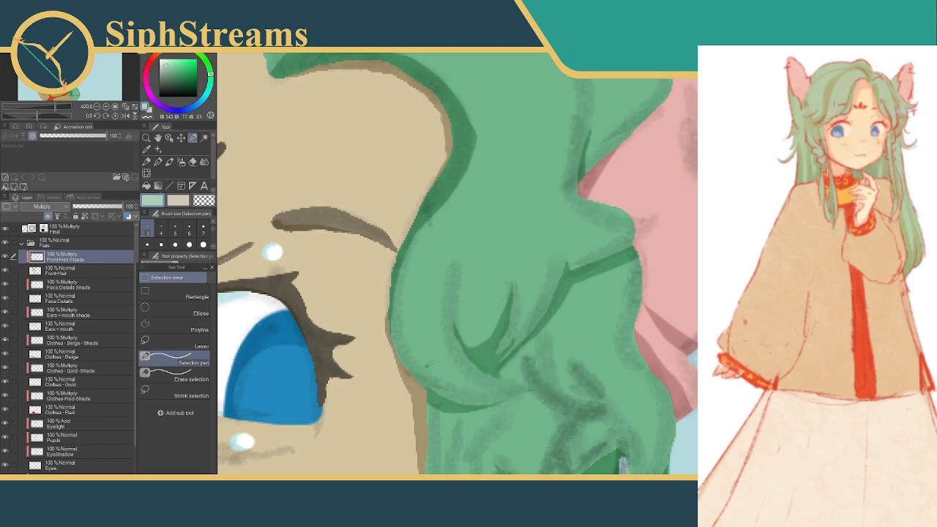
pyautogui.click(425, 364)
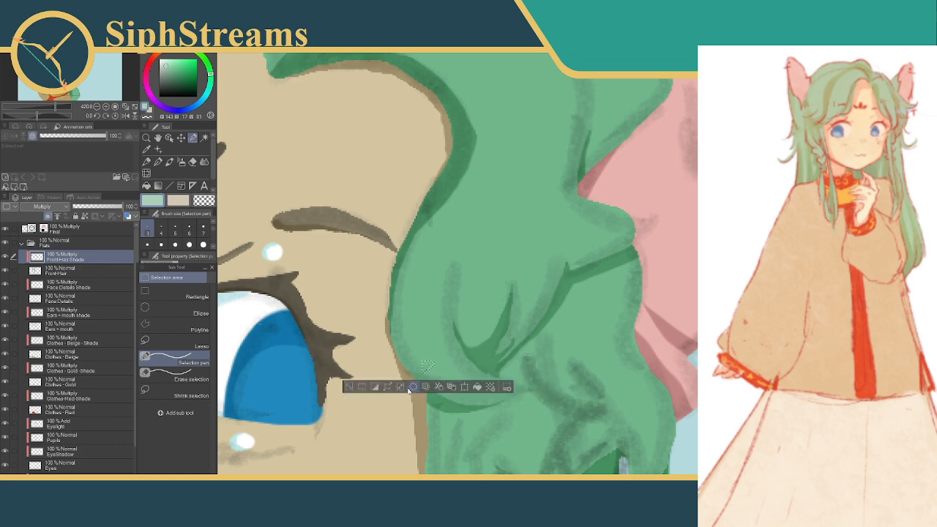
pyautogui.click(350, 387)
# Select a long strip along the front hair's face-side edge from beneath the curl down towards the collar with a larger Selection pen
pyautogui.moveTo(635, 306); pyautogui.dragTo(557, 374)
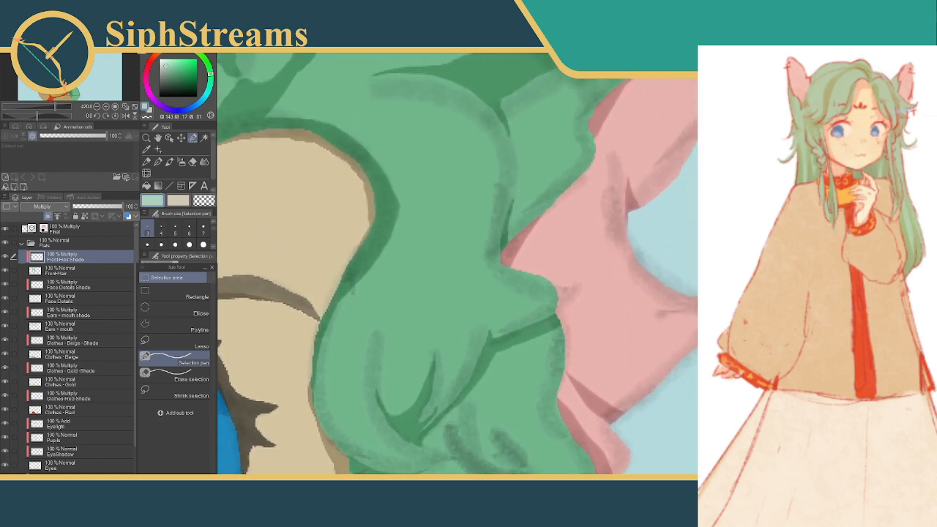
pyautogui.moveTo(538, 331); pyautogui.dragTo(576, 173)
pyautogui.moveTo(550, 257); pyautogui.dragTo(579, 161)
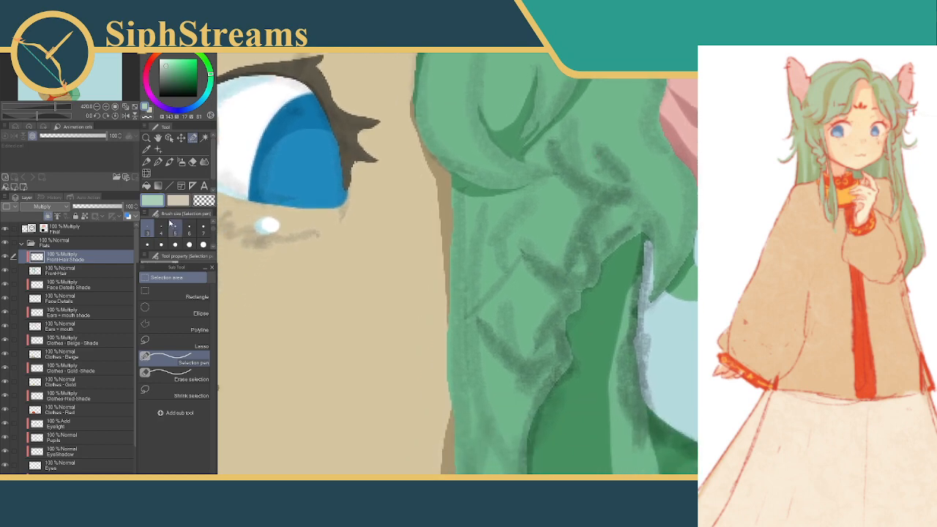
pyautogui.click(161, 244)
pyautogui.moveTo(454, 184); pyautogui.dragTo(451, 269)
pyautogui.moveTo(487, 234)
pyautogui.mouseDown()
pyautogui.moveTo(473, 131)
pyautogui.moveTo(437, 156)
pyautogui.moveTo(427, 245)
pyautogui.mouseUp()
pyautogui.moveTo(438, 142); pyautogui.dragTo(424, 280)
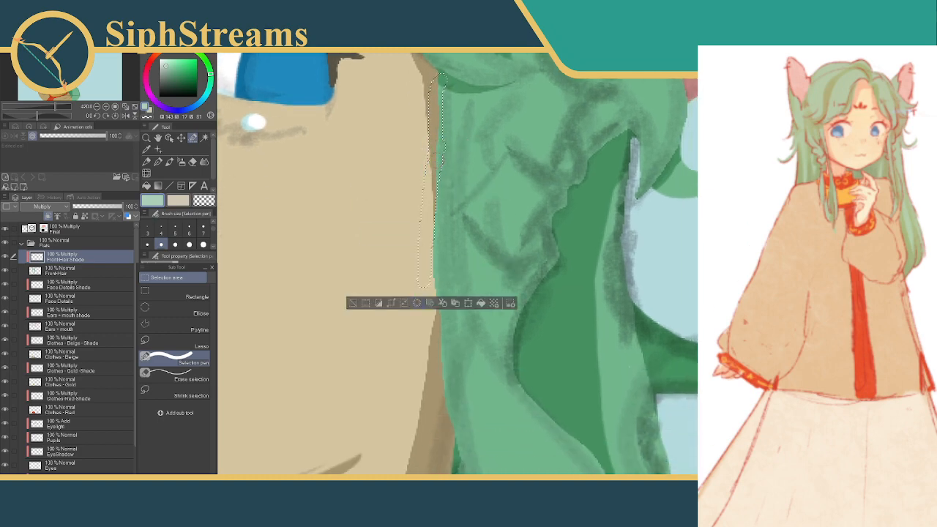
pyautogui.moveTo(435, 162); pyautogui.dragTo(431, 297)
pyautogui.moveTo(434, 229); pyautogui.dragTo(431, 319)
pyautogui.moveTo(433, 278); pyautogui.dragTo(432, 349)
pyautogui.moveTo(436, 211)
pyautogui.mouseDown()
pyautogui.moveTo(444, 380)
pyautogui.moveTo(417, 253)
pyautogui.moveTo(427, 348)
pyautogui.mouseUp()
pyautogui.moveTo(418, 238); pyautogui.dragTo(432, 325)
pyautogui.moveTo(408, 211)
pyautogui.mouseDown()
pyautogui.moveTo(432, 277)
pyautogui.moveTo(450, 393)
pyautogui.mouseUp()
pyautogui.moveTo(485, 294); pyautogui.dragTo(444, 216)
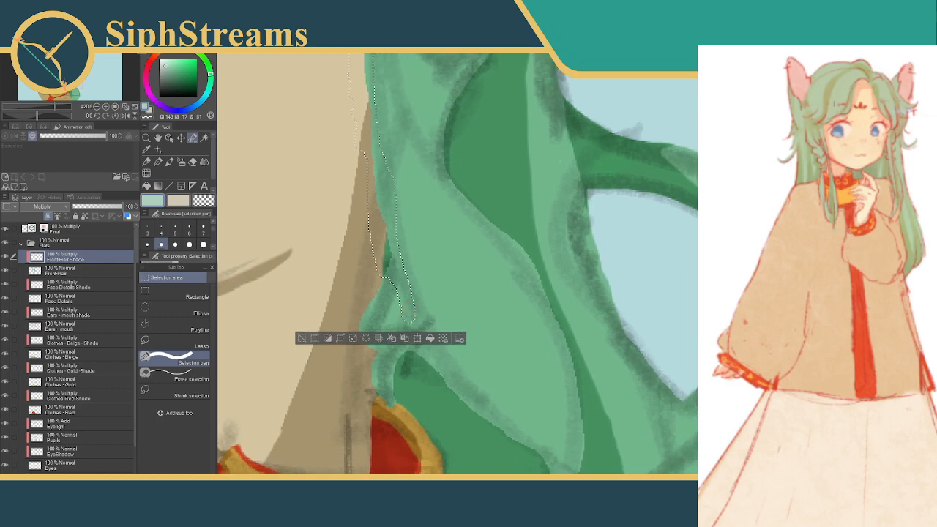
# Try to extend the selection along the underside of the long front strand to its pointed tip
pyautogui.moveTo(402, 281); pyautogui.dragTo(404, 285)
pyautogui.moveTo(422, 342)
pyautogui.mouseDown()
pyautogui.moveTo(443, 395)
pyautogui.moveTo(457, 352)
pyautogui.moveTo(415, 287)
pyautogui.moveTo(411, 336)
pyautogui.mouseUp()
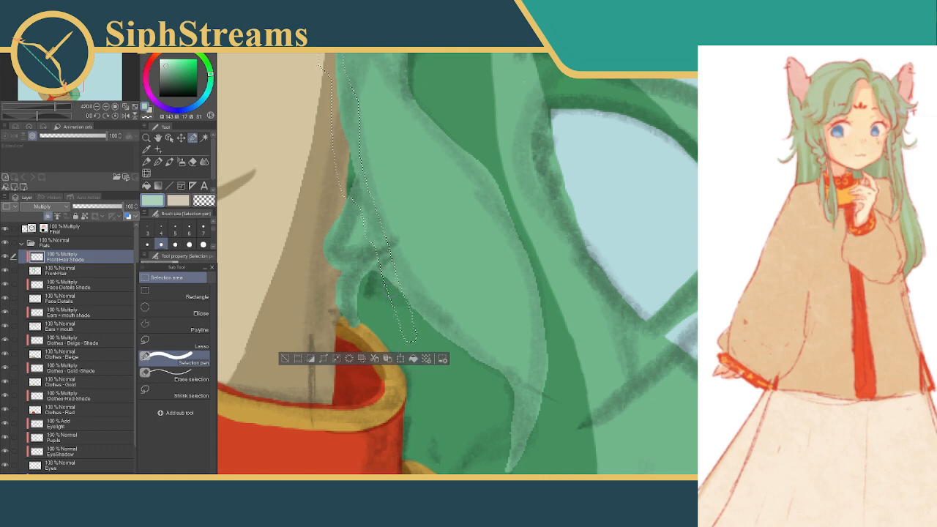
pyautogui.moveTo(387, 275); pyautogui.dragTo(390, 278)
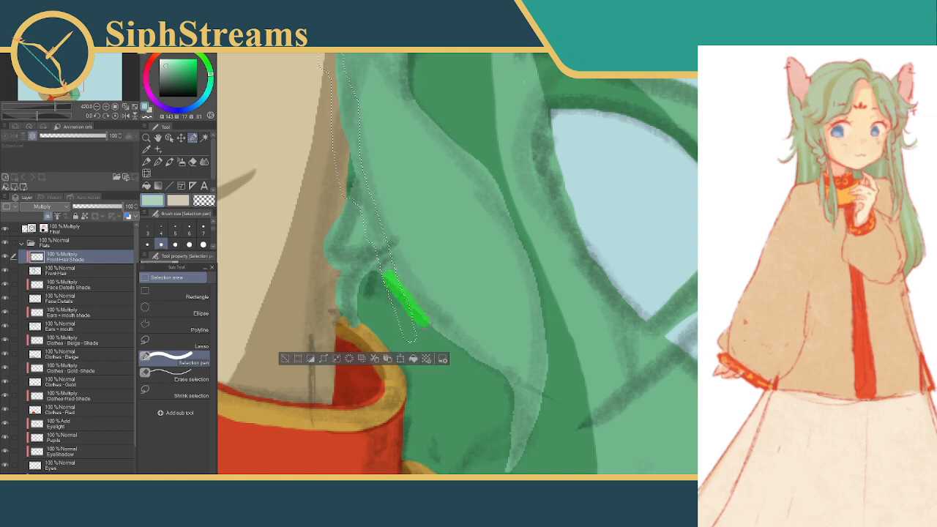
pyautogui.moveTo(475, 359)
pyautogui.mouseDown()
pyautogui.moveTo(509, 396)
pyautogui.moveTo(498, 464)
pyautogui.mouseUp()
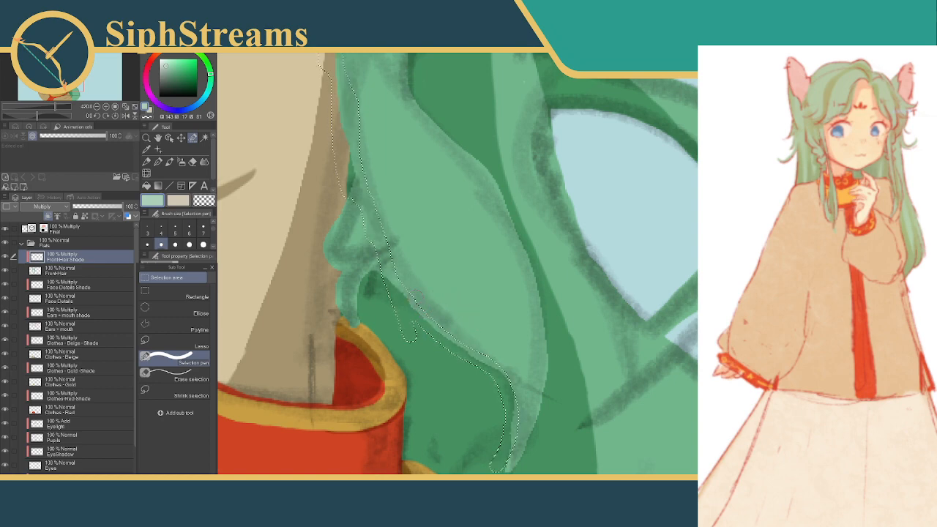
pyautogui.moveTo(402, 232)
pyautogui.mouseDown()
pyautogui.moveTo(415, 255)
pyautogui.moveTo(414, 237)
pyautogui.mouseUp()
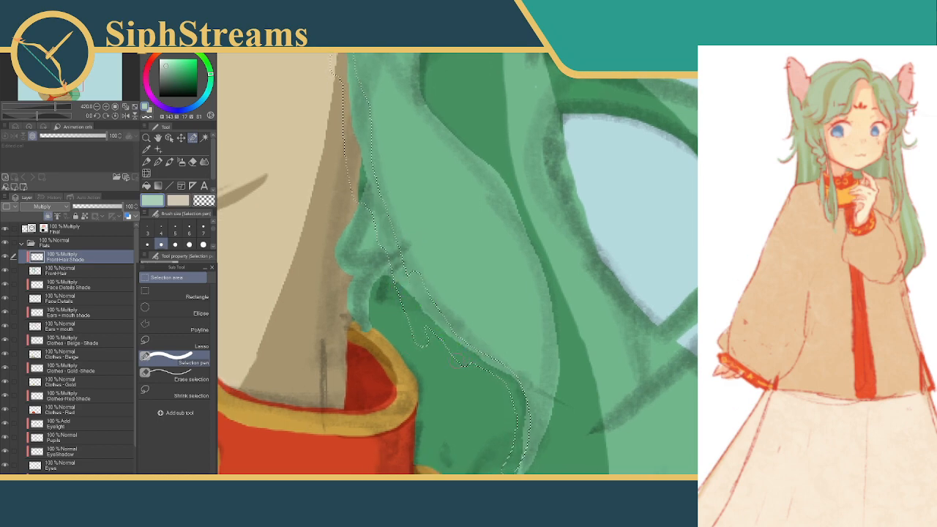
# Trim the strip's lower end with a large Erase selection brush, taper it along the long strand, fill it with shadow and deselect
pyautogui.click(178, 376)
pyautogui.click(203, 245)
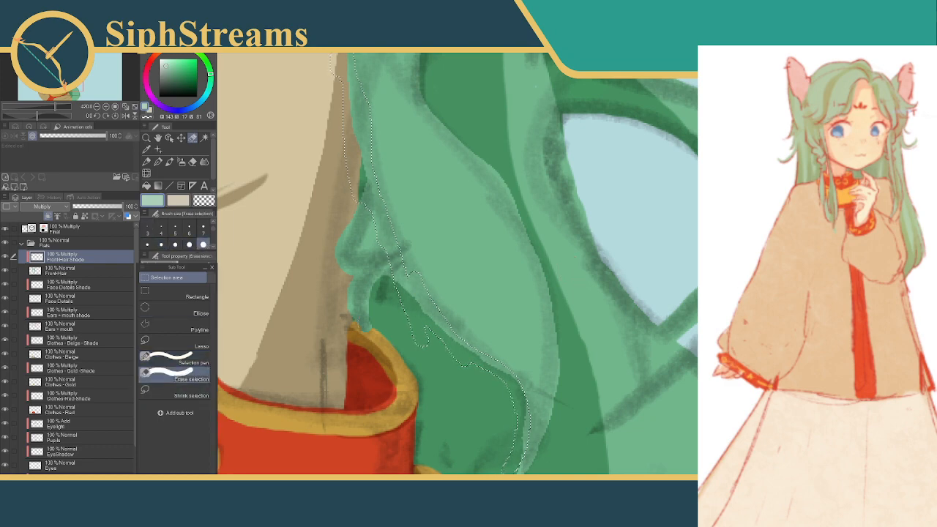
pyautogui.moveTo(521, 410)
pyautogui.mouseDown()
pyautogui.moveTo(513, 460)
pyautogui.moveTo(538, 401)
pyautogui.moveTo(492, 348)
pyautogui.moveTo(439, 401)
pyautogui.mouseUp()
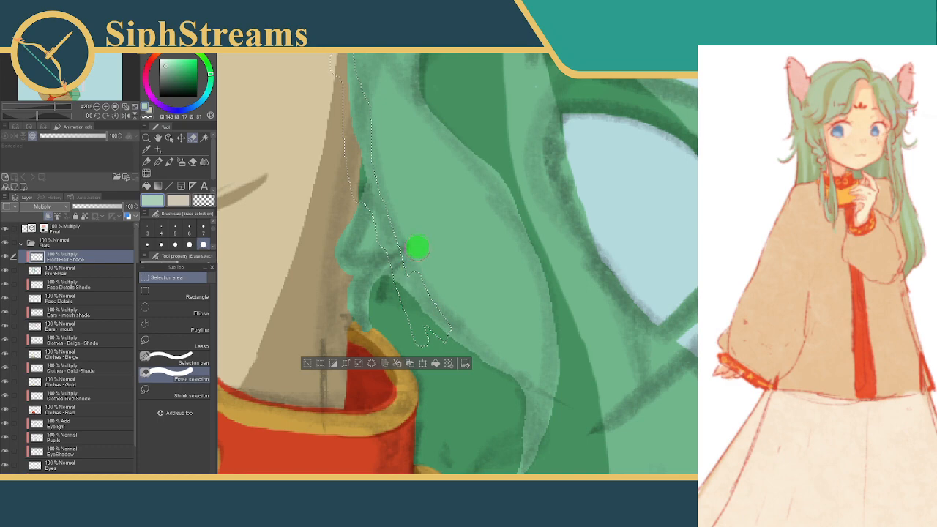
pyautogui.moveTo(445, 334)
pyautogui.mouseDown()
pyautogui.moveTo(419, 339)
pyautogui.moveTo(391, 300)
pyautogui.mouseUp()
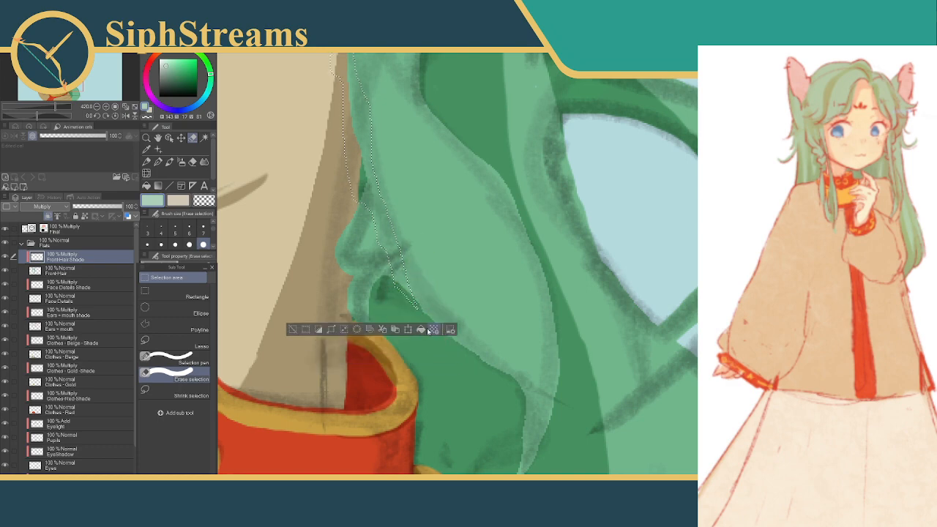
pyautogui.click(176, 358)
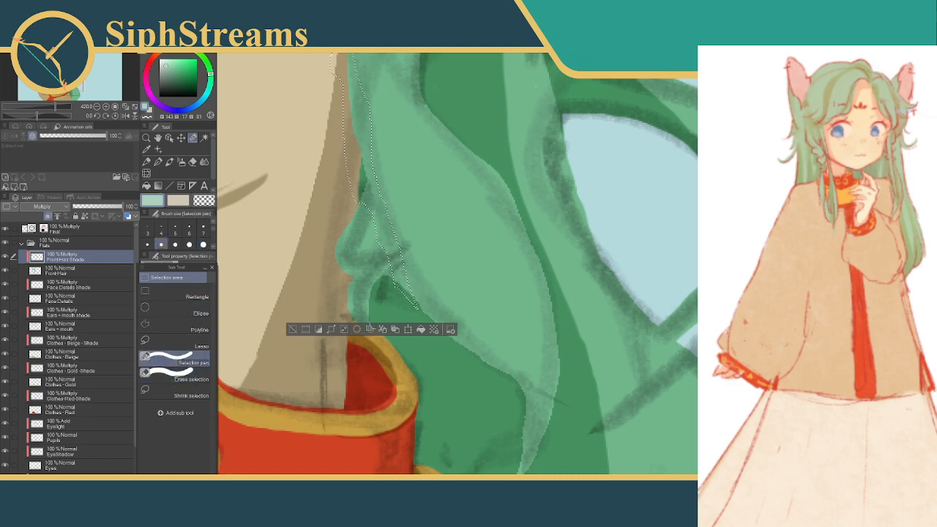
pyautogui.moveTo(400, 283); pyautogui.dragTo(437, 337)
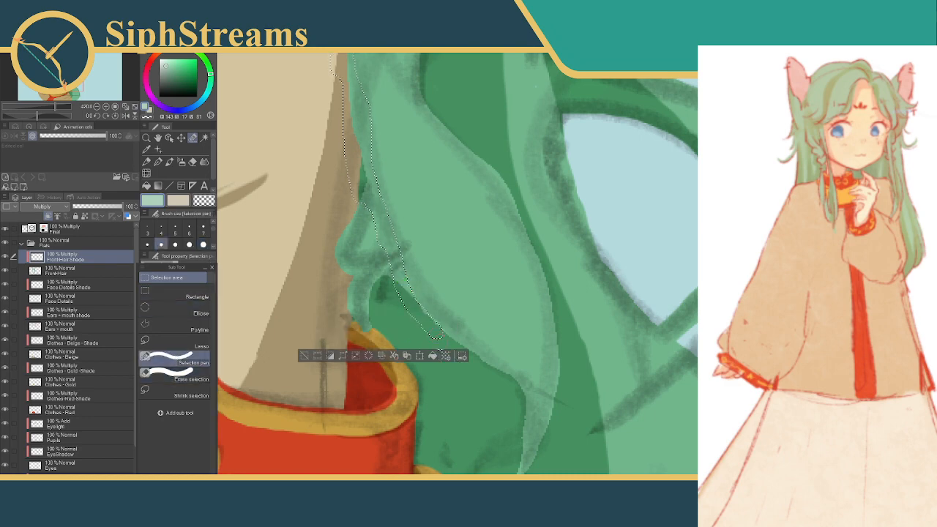
pyautogui.click(308, 357)
# Select the area where the small curled strand above the collar meets the long strand, fill it with shadow and deselect
pyautogui.moveTo(409, 222)
pyautogui.mouseDown()
pyautogui.moveTo(464, 281)
pyautogui.moveTo(494, 443)
pyautogui.moveTo(413, 192)
pyautogui.mouseUp()
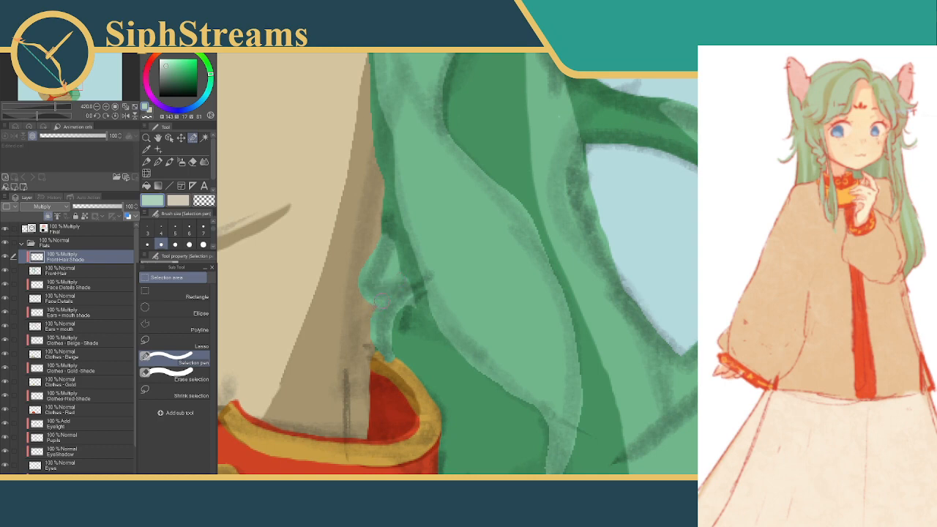
pyautogui.moveTo(404, 280)
pyautogui.mouseDown()
pyautogui.moveTo(419, 320)
pyautogui.moveTo(419, 295)
pyautogui.moveTo(406, 288)
pyautogui.mouseUp()
pyautogui.moveTo(389, 234)
pyautogui.mouseDown()
pyautogui.moveTo(369, 254)
pyautogui.moveTo(399, 278)
pyautogui.moveTo(415, 320)
pyautogui.mouseUp()
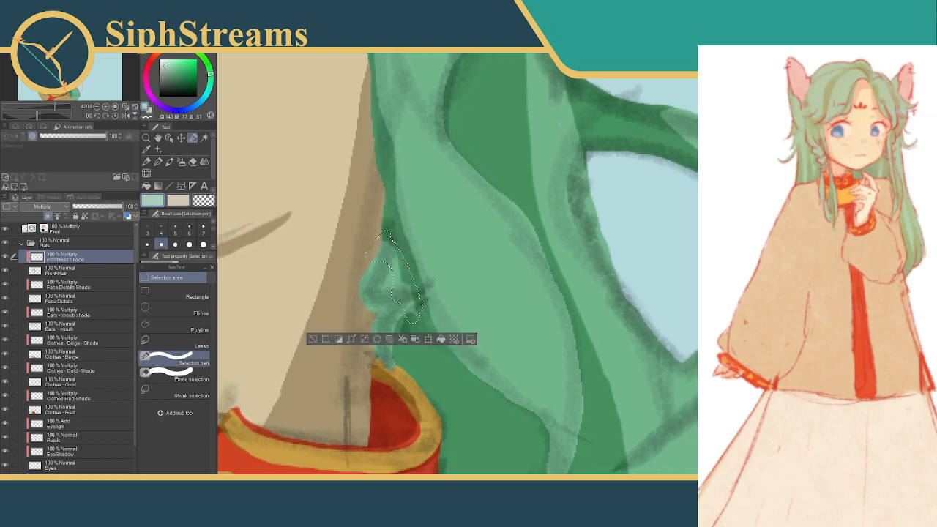
pyautogui.click(315, 338)
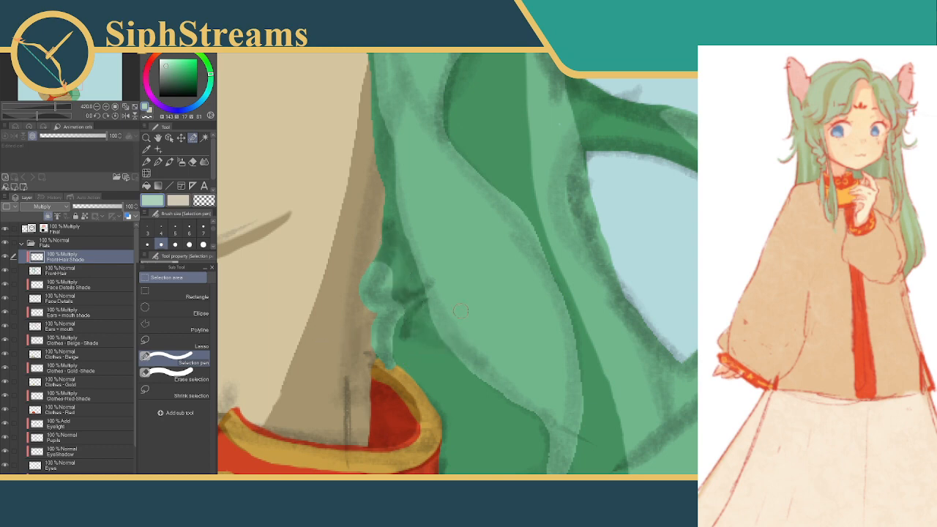
# Select a small notch between the bends of the curled strand at size 3, fill it with shadow and deselect
pyautogui.moveTo(482, 314); pyautogui.dragTo(469, 264)
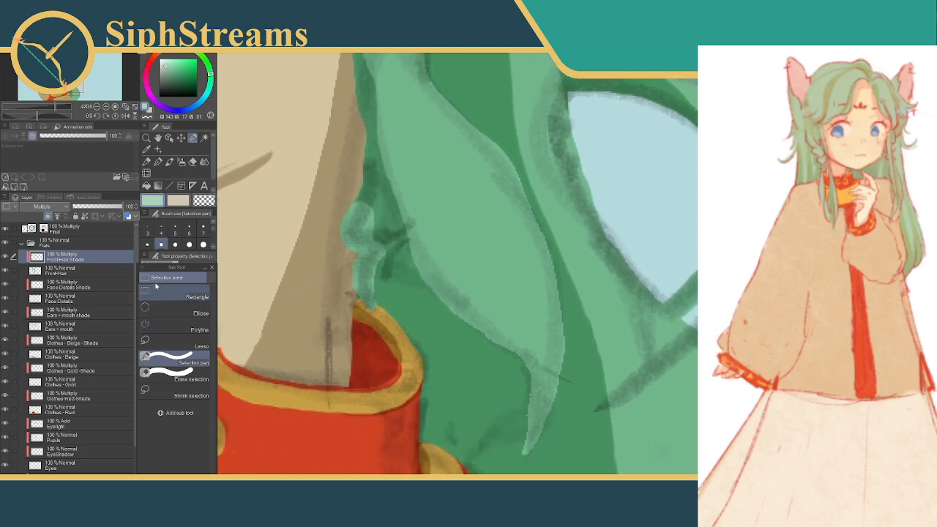
pyautogui.click(148, 230)
pyautogui.moveTo(345, 253); pyautogui.dragTo(355, 257)
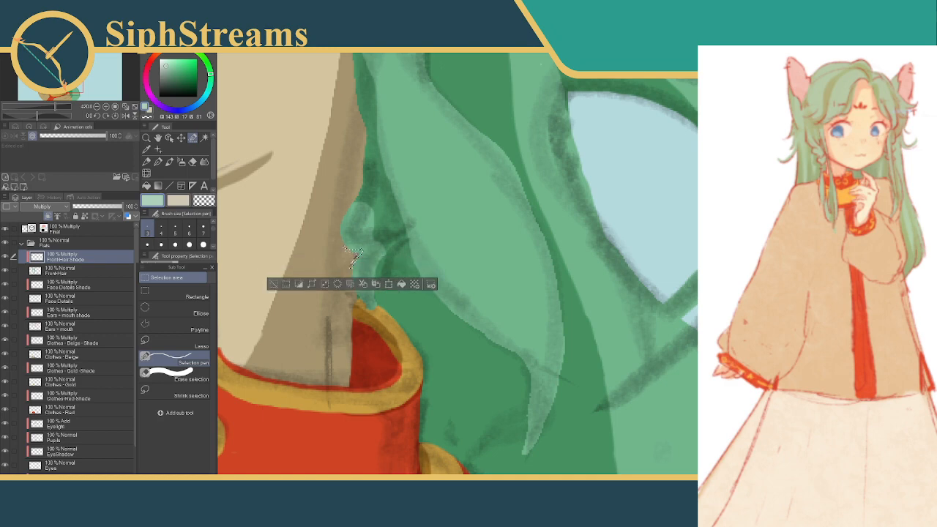
pyautogui.click(402, 285)
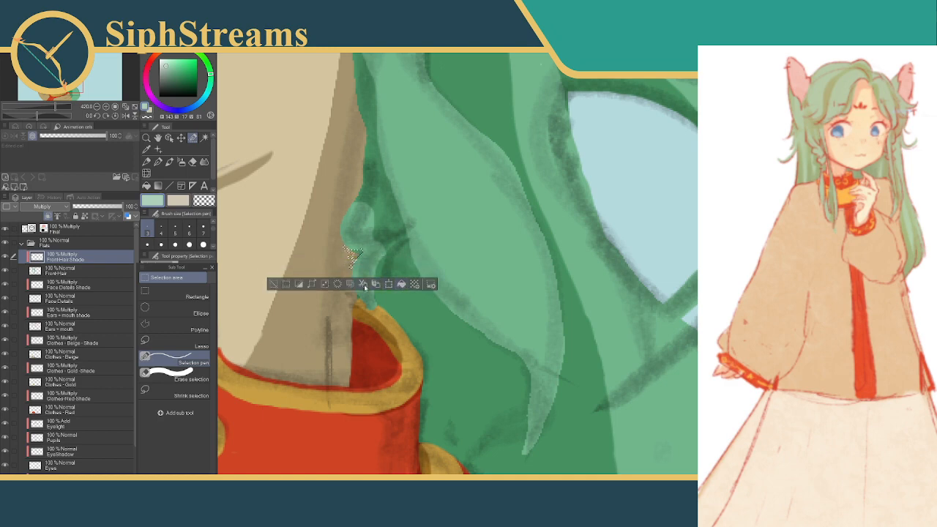
pyautogui.click(273, 284)
# Select a thin curved crease rising from the underside of the long front strand near its tip, fill it with shadow and deselect
pyautogui.moveTo(452, 325)
pyautogui.mouseDown()
pyautogui.moveTo(408, 300)
pyautogui.moveTo(385, 261)
pyautogui.moveTo(406, 266)
pyautogui.moveTo(391, 343)
pyautogui.moveTo(402, 268)
pyautogui.mouseUp()
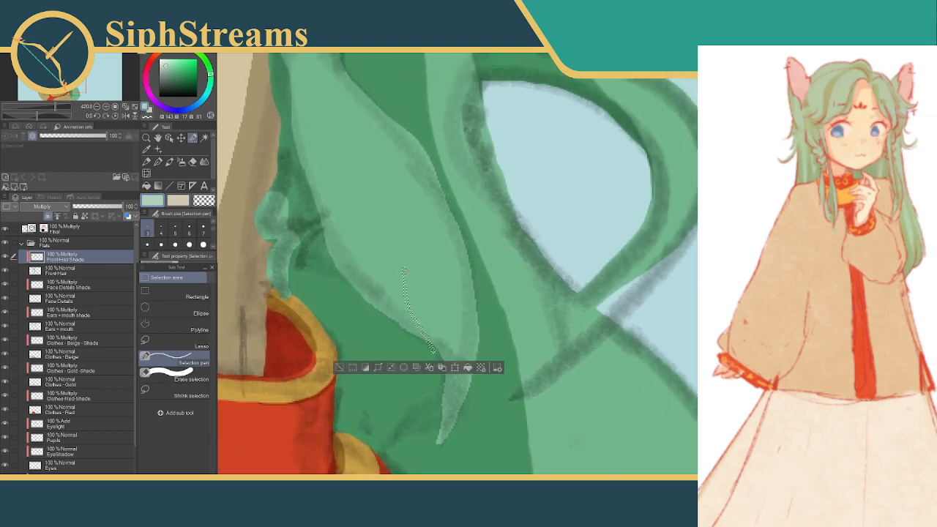
pyautogui.moveTo(404, 274); pyautogui.dragTo(396, 255)
pyautogui.moveTo(414, 324); pyautogui.dragTo(424, 350)
pyautogui.click(463, 367)
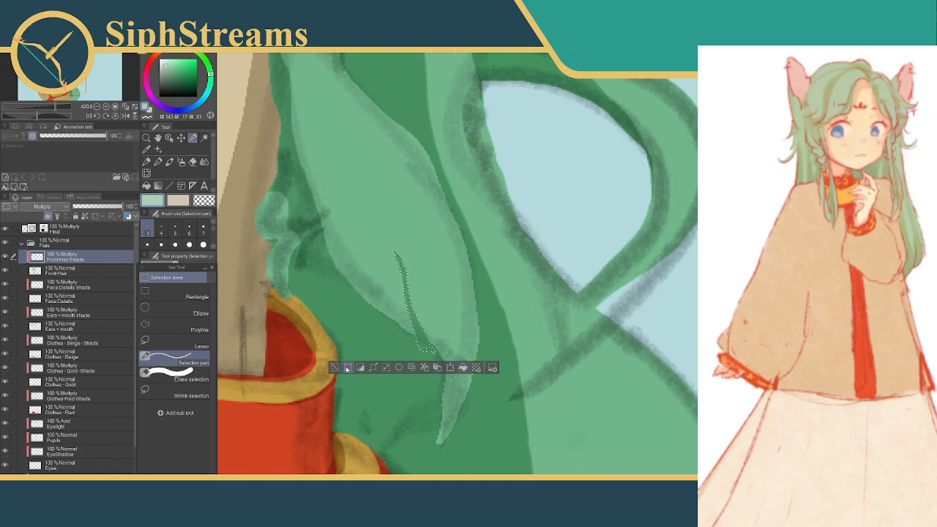
pyautogui.click(335, 367)
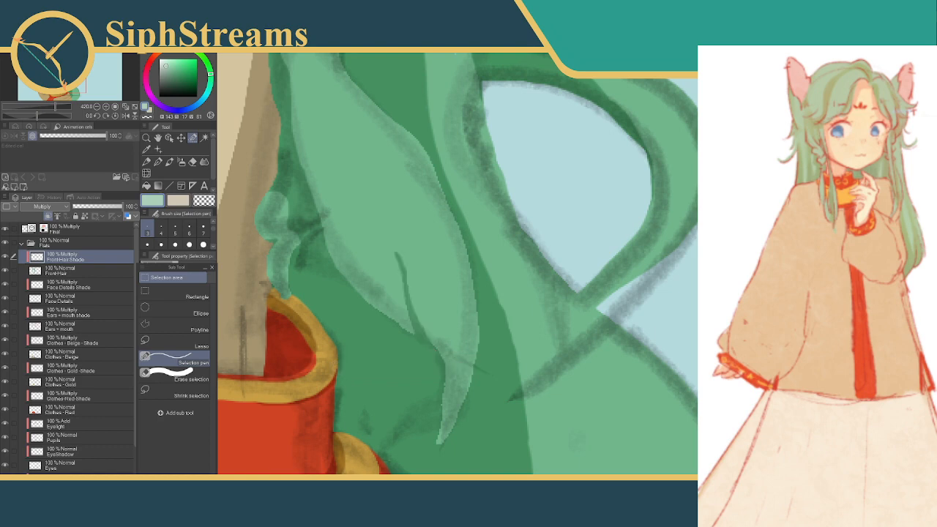
# Clear the shadow in a narrow selection along the thin crease near the long front strand's tip and deselect
pyautogui.scroll(-10, 577, 267)
pyautogui.scroll(4, 577, 267)
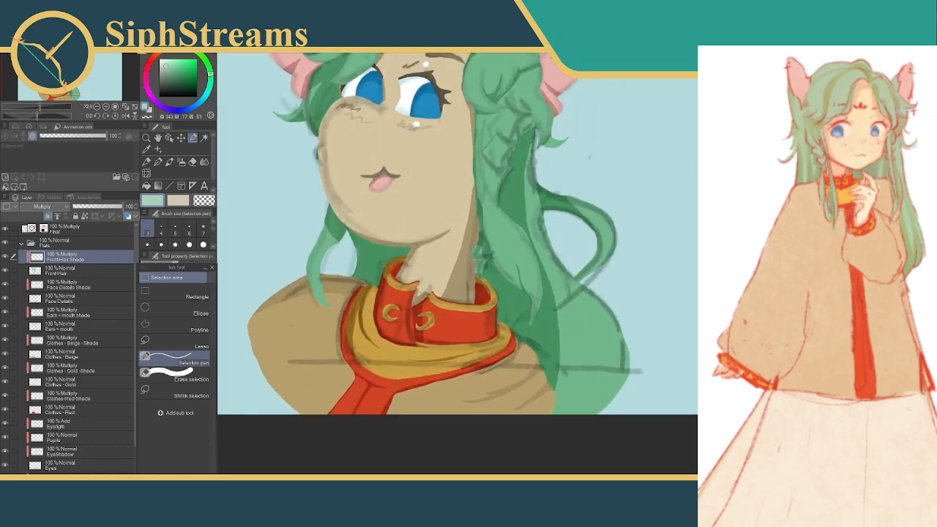
pyautogui.scroll(1, 576, 266)
pyautogui.moveTo(372, 268)
pyautogui.mouseDown()
pyautogui.moveTo(416, 277)
pyautogui.moveTo(420, 332)
pyautogui.mouseUp()
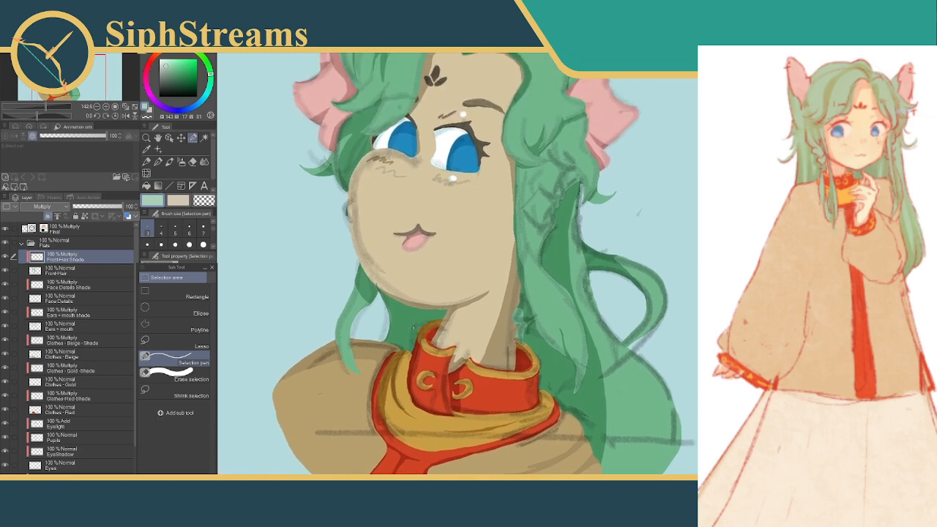
pyautogui.click(174, 375)
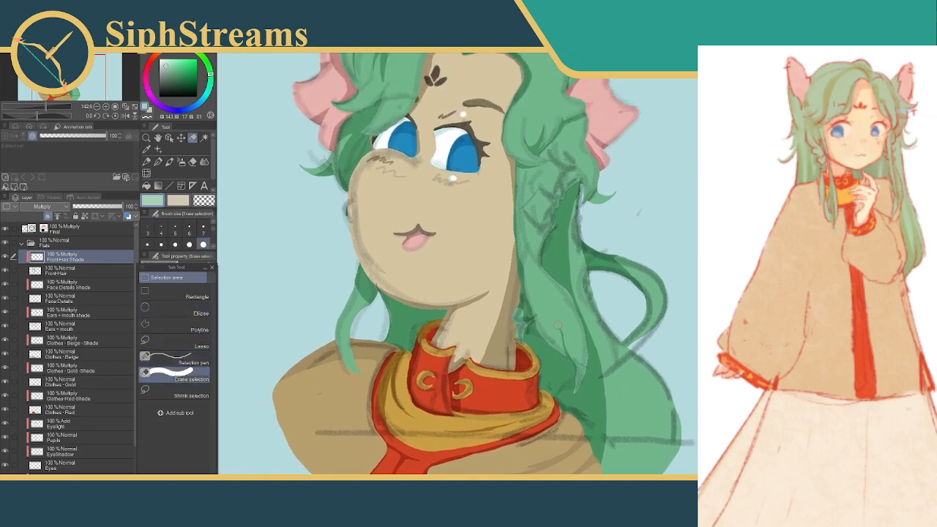
pyautogui.moveTo(567, 364); pyautogui.dragTo(572, 370)
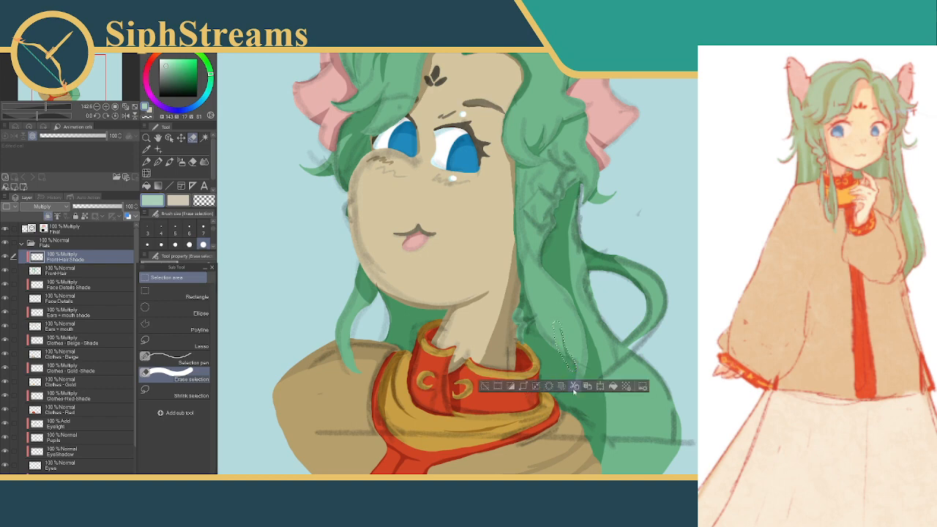
pyautogui.click(549, 386)
pyautogui.click(484, 386)
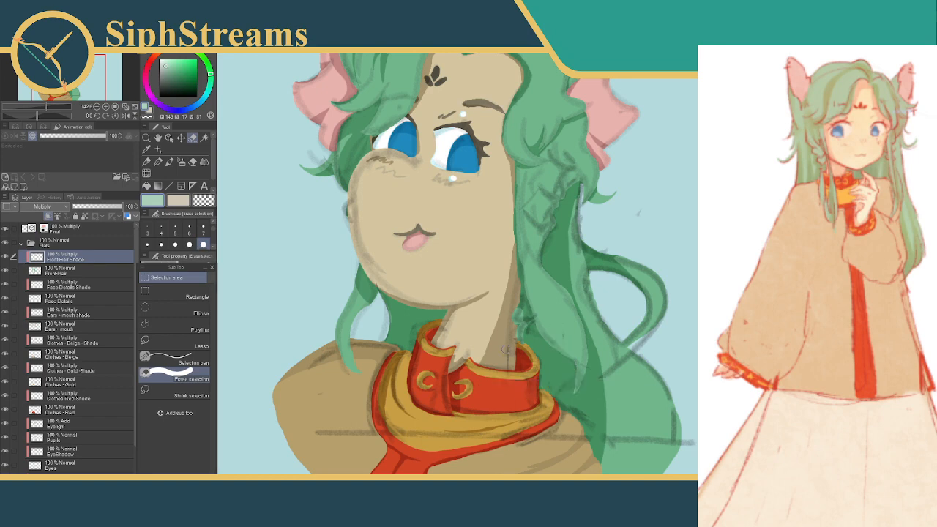
# Clear another short sliver of shadow inside the long front strand just above its tip and deselect
pyautogui.moveTo(565, 328); pyautogui.dragTo(566, 359)
pyautogui.click(550, 376)
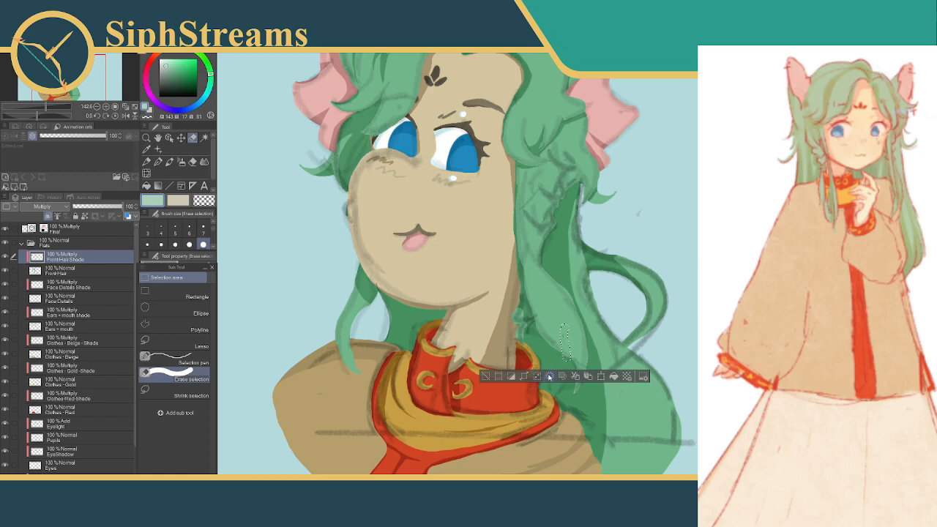
pyautogui.click(485, 377)
# Hide the Final sketch layer, clear the shadow in a long narrow selection along the front strand's inner edge beside the neck, and deselect
pyautogui.moveTo(537, 285); pyautogui.dragTo(531, 314)
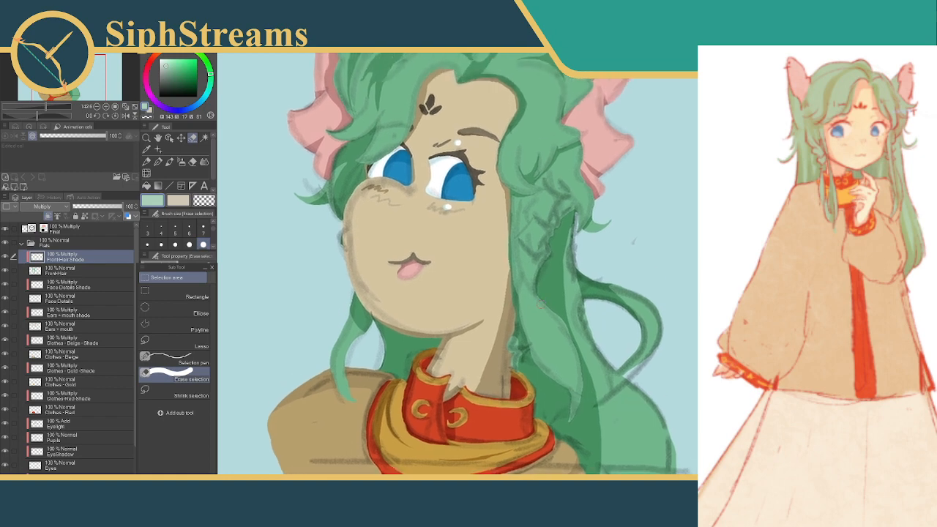
pyautogui.click(10, 229)
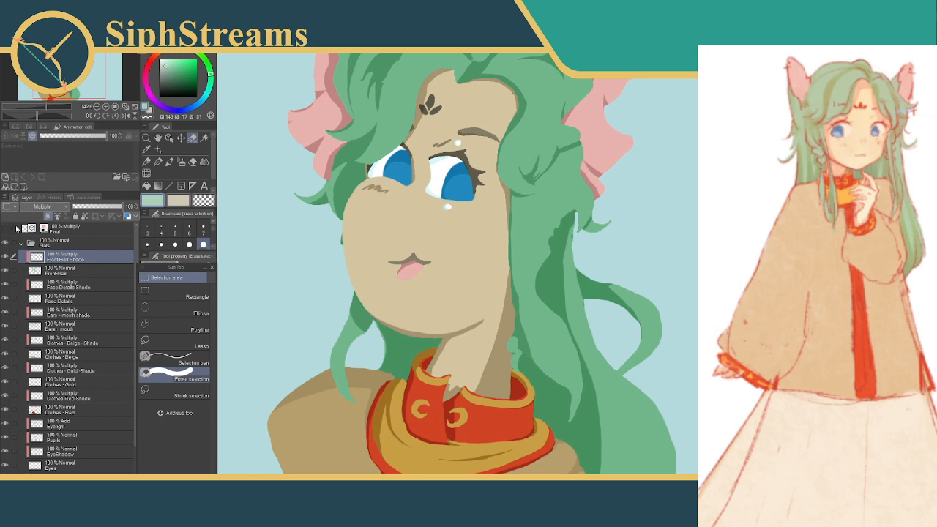
pyautogui.moveTo(562, 158); pyautogui.dragTo(552, 194)
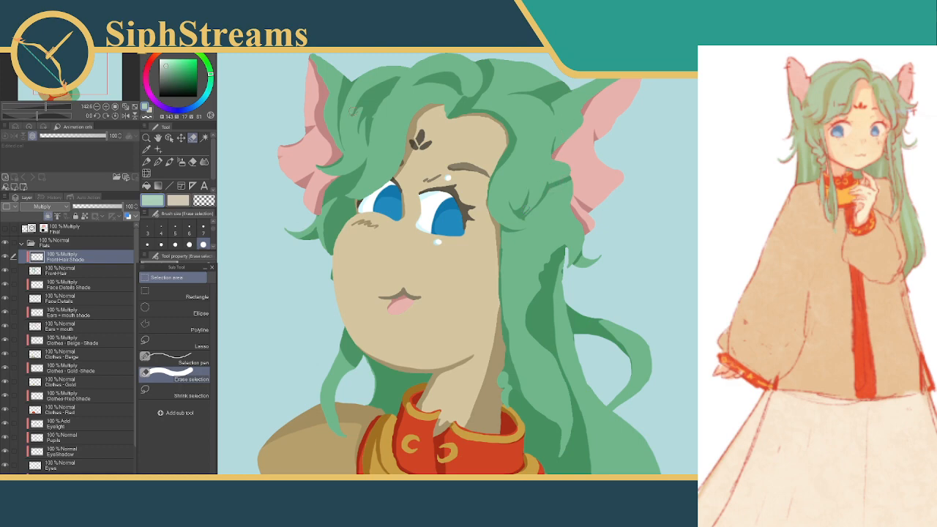
pyautogui.moveTo(515, 241); pyautogui.dragTo(504, 220)
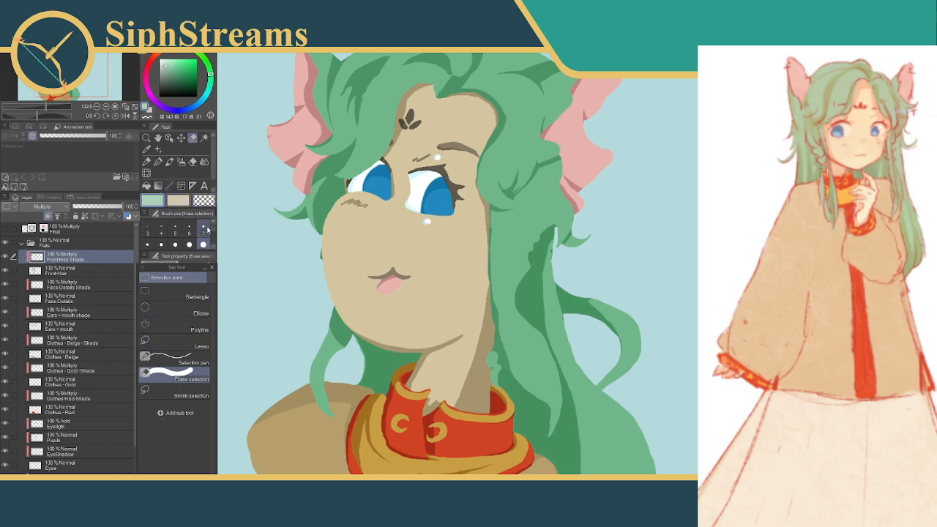
pyautogui.click(498, 302)
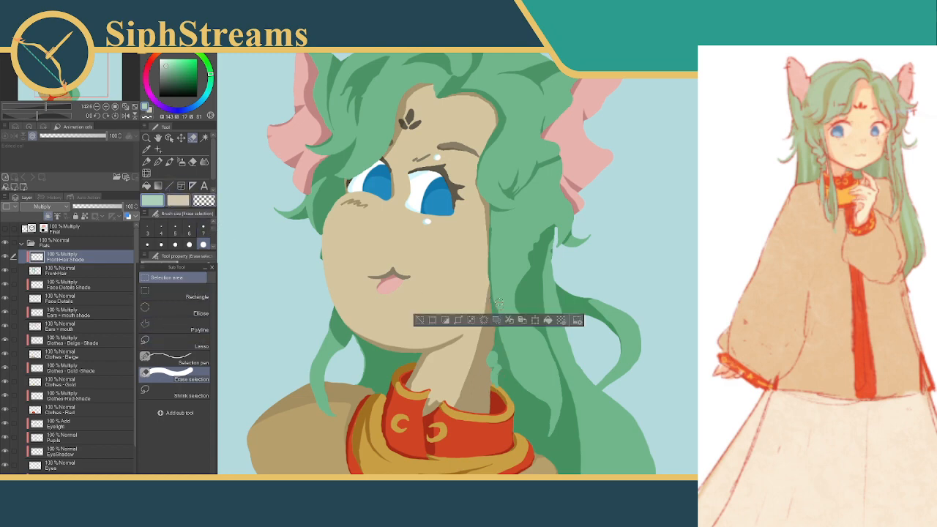
pyautogui.click(420, 321)
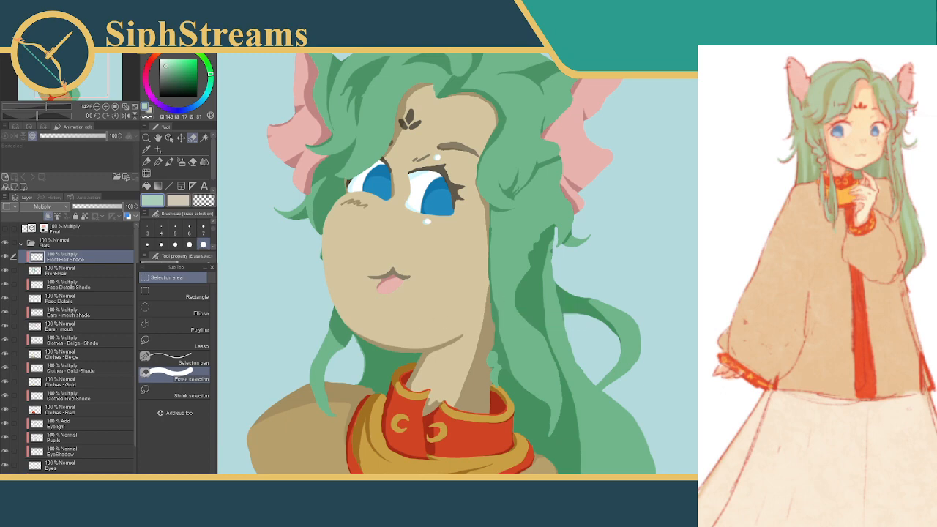
pyautogui.scroll(6, 393, 260)
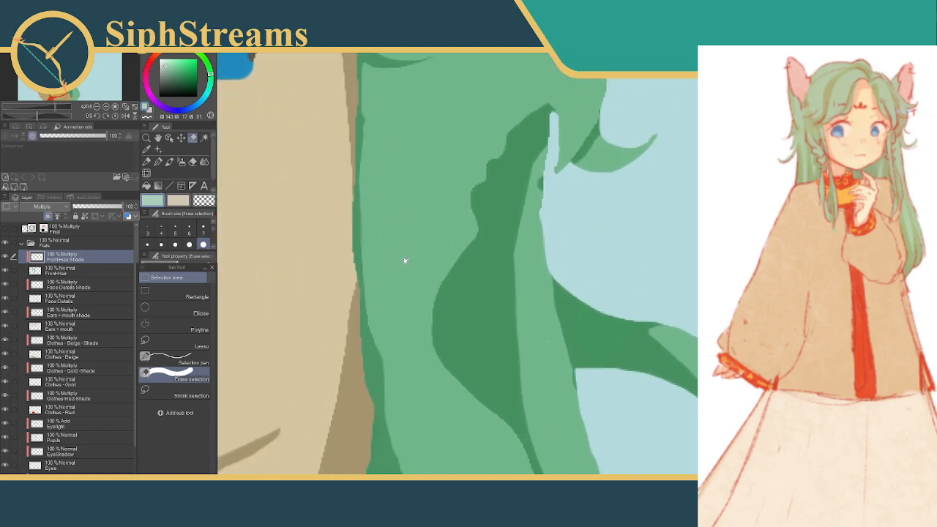
pyautogui.moveTo(393, 269); pyautogui.dragTo(423, 394)
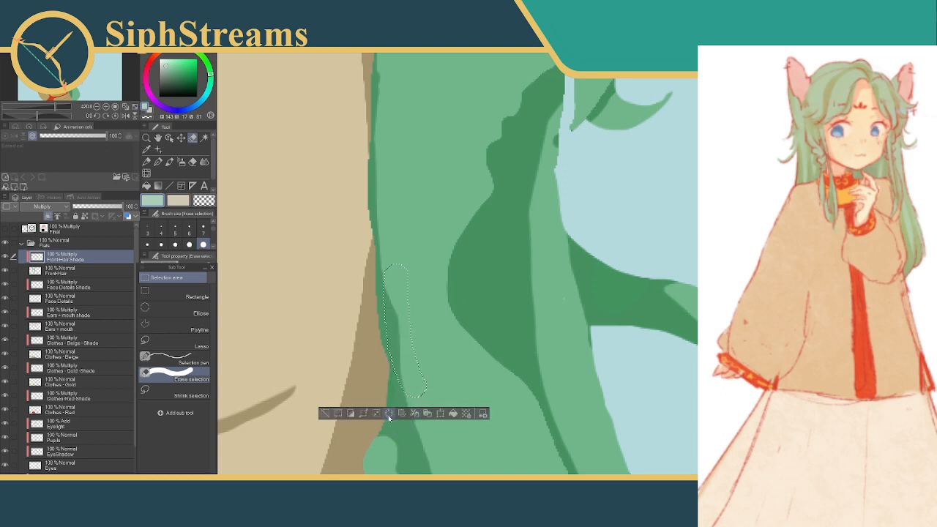
pyautogui.click(327, 415)
# Show the Final sketch layer, trim small slivers off the forked shadow in the hair lock beside the eye at size 5, and deselect
pyautogui.moveTo(337, 399); pyautogui.dragTo(355, 424)
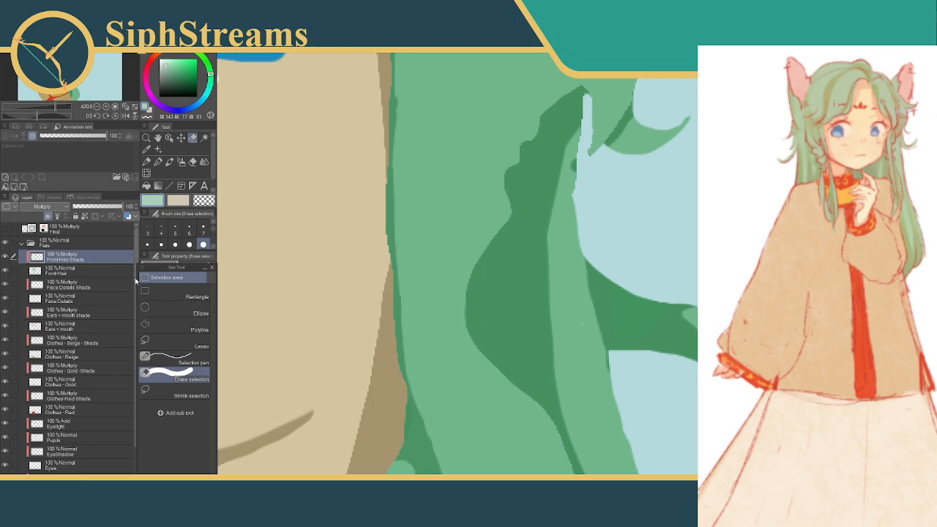
pyautogui.click(5, 230)
pyautogui.moveTo(488, 200); pyautogui.dragTo(493, 293)
pyautogui.moveTo(514, 229)
pyautogui.mouseDown()
pyautogui.moveTo(517, 301)
pyautogui.moveTo(483, 363)
pyautogui.mouseUp()
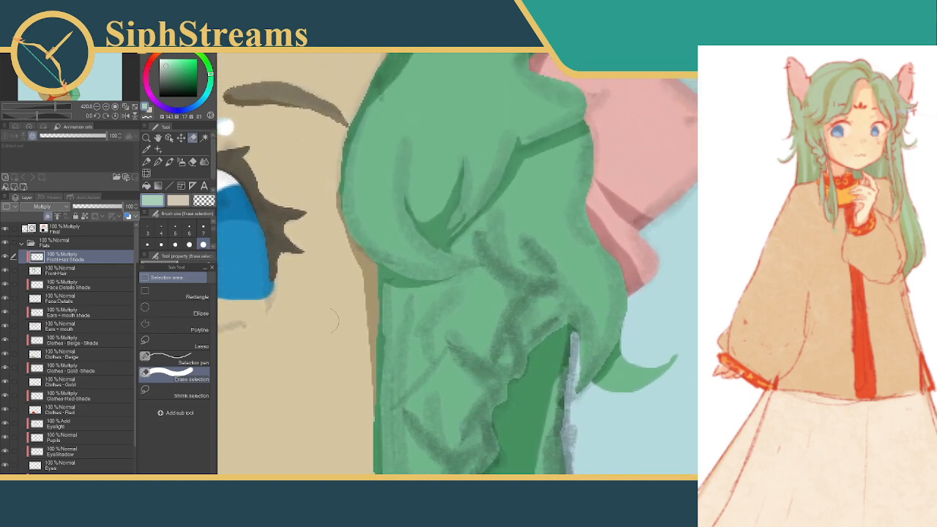
pyautogui.click(175, 230)
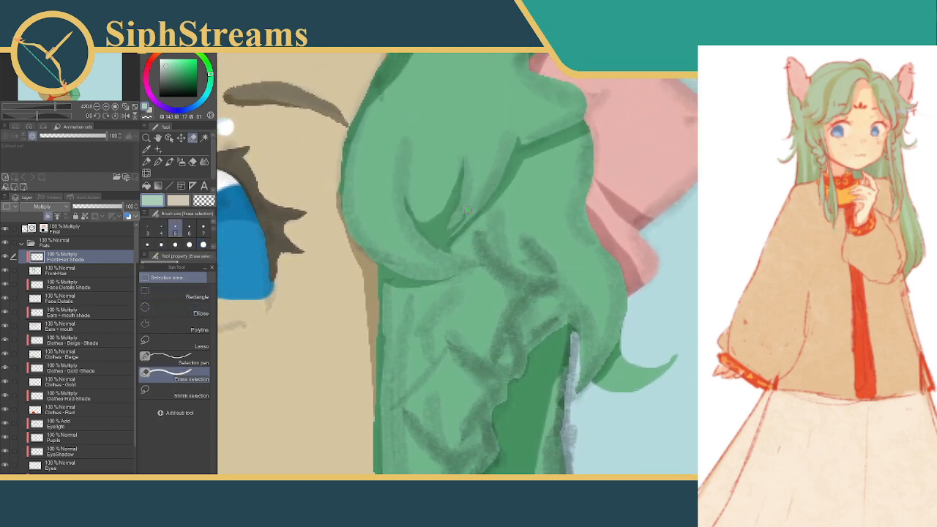
pyautogui.moveTo(464, 214); pyautogui.dragTo(448, 232)
pyautogui.click(441, 253)
pyautogui.click(377, 254)
pyautogui.moveTo(479, 264)
pyautogui.mouseDown()
pyautogui.moveTo(479, 279)
pyautogui.moveTo(500, 210)
pyautogui.mouseUp()
pyautogui.moveTo(481, 95); pyautogui.dragTo(466, 129)
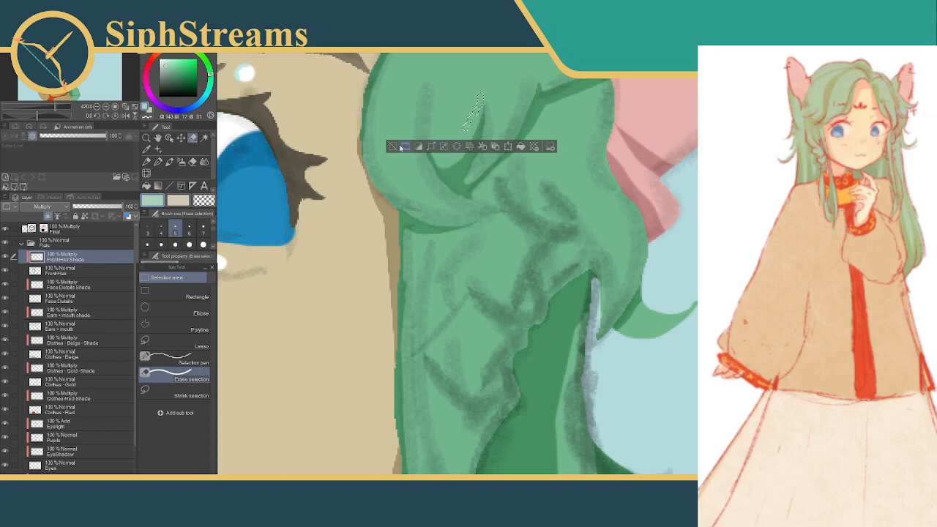
pyautogui.click(393, 146)
pyautogui.moveTo(494, 182); pyautogui.dragTo(471, 112)
pyautogui.moveTo(506, 154); pyautogui.dragTo(551, 137)
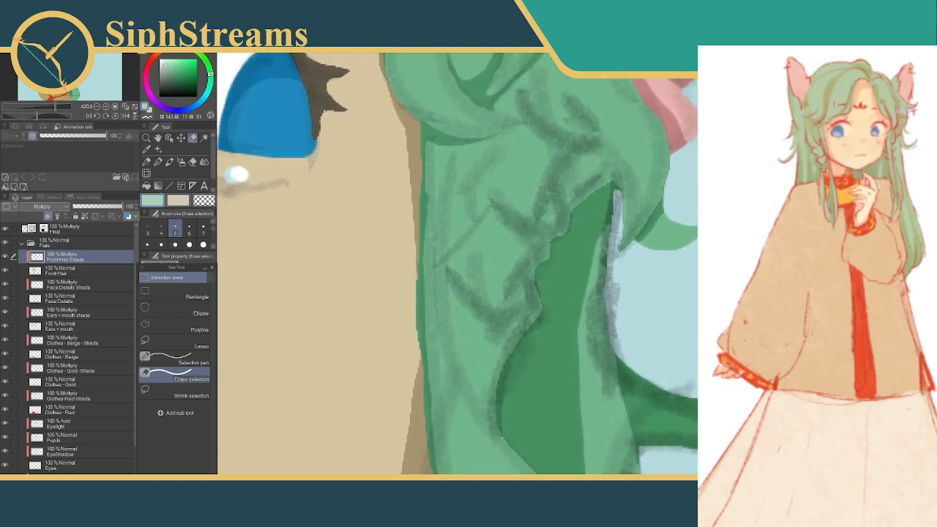
pyautogui.moveTo(542, 179); pyautogui.dragTo(561, 263)
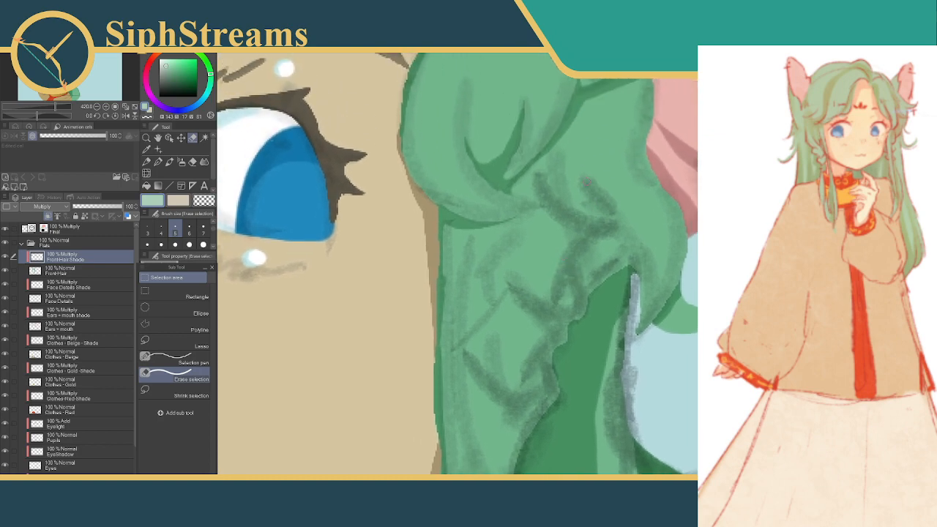
pyautogui.moveTo(579, 195); pyautogui.dragTo(587, 161)
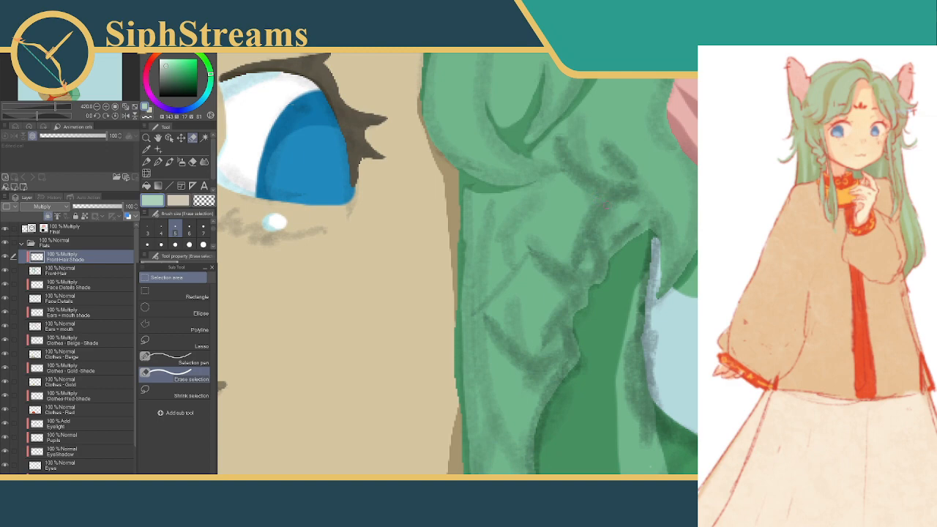
pyautogui.moveTo(618, 206)
pyautogui.mouseDown()
pyautogui.moveTo(598, 220)
pyautogui.moveTo(606, 266)
pyautogui.mouseUp()
pyautogui.click(528, 282)
pyautogui.moveTo(615, 205); pyautogui.dragTo(649, 216)
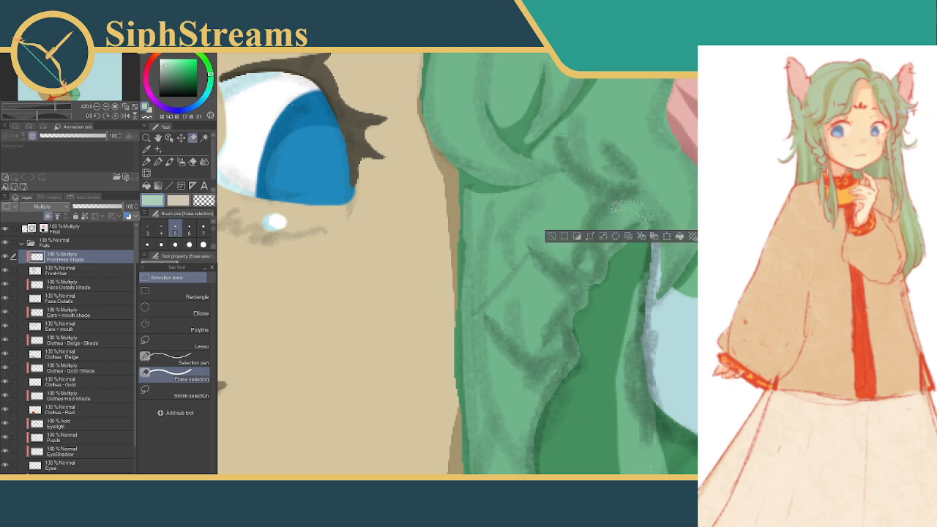
pyautogui.click(553, 236)
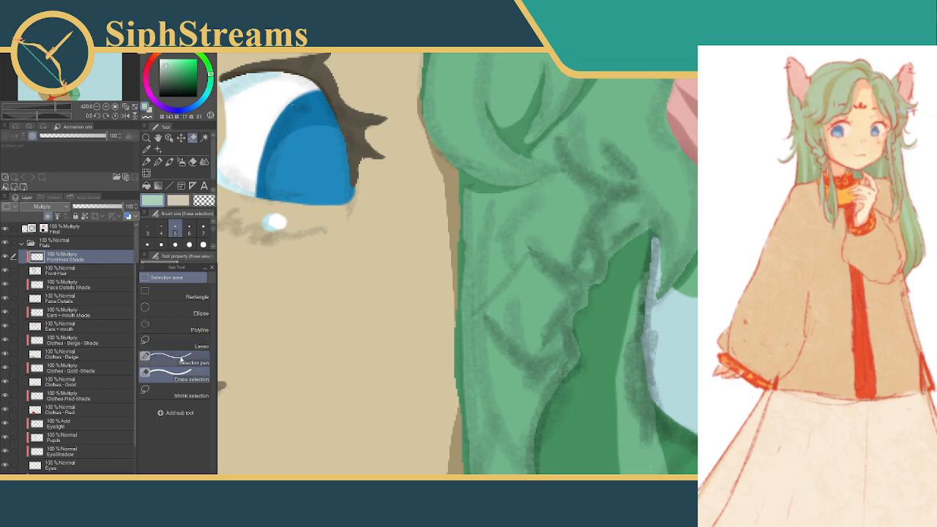
# Select an arched fold above the top of the dark hair gap with the Selection pen at size 6, fill it with shadow and deselect
pyautogui.click(181, 359)
pyautogui.click(189, 230)
pyautogui.moveTo(601, 221)
pyautogui.mouseDown()
pyautogui.moveTo(641, 206)
pyautogui.moveTo(656, 237)
pyautogui.mouseUp()
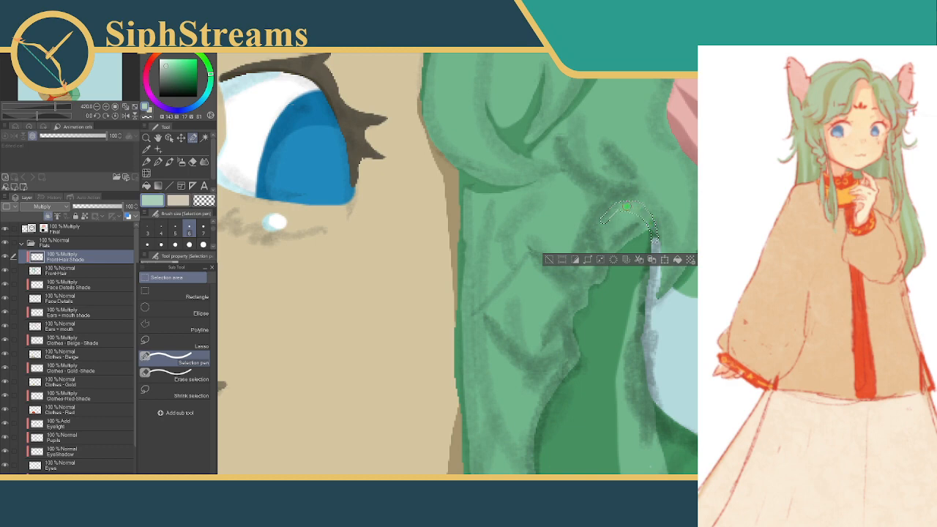
pyautogui.click(675, 260)
pyautogui.click(549, 259)
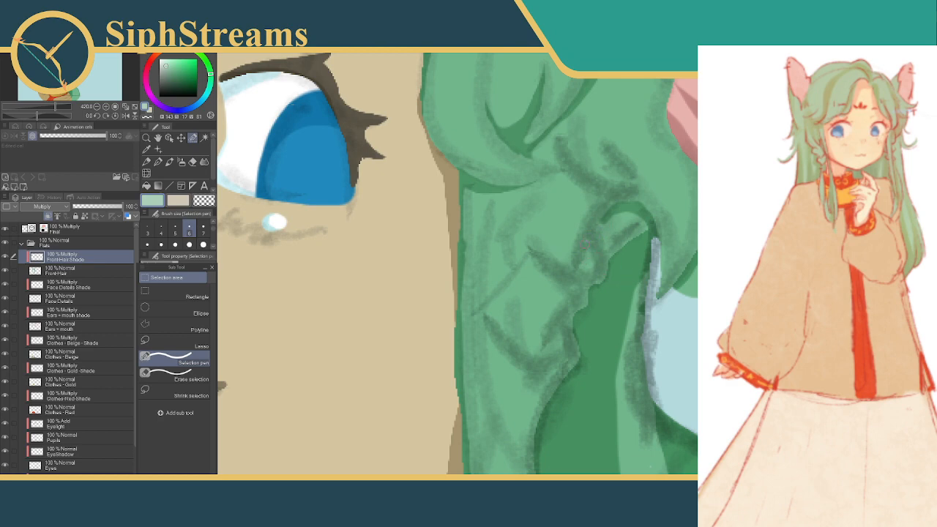
pyautogui.click(593, 229)
pyautogui.moveTo(593, 229); pyautogui.dragTo(582, 260)
pyautogui.click(507, 278)
pyautogui.moveTo(561, 141)
pyautogui.mouseDown()
pyautogui.moveTo(568, 165)
pyautogui.moveTo(591, 181)
pyautogui.moveTo(620, 190)
pyautogui.moveTo(616, 156)
pyautogui.mouseUp()
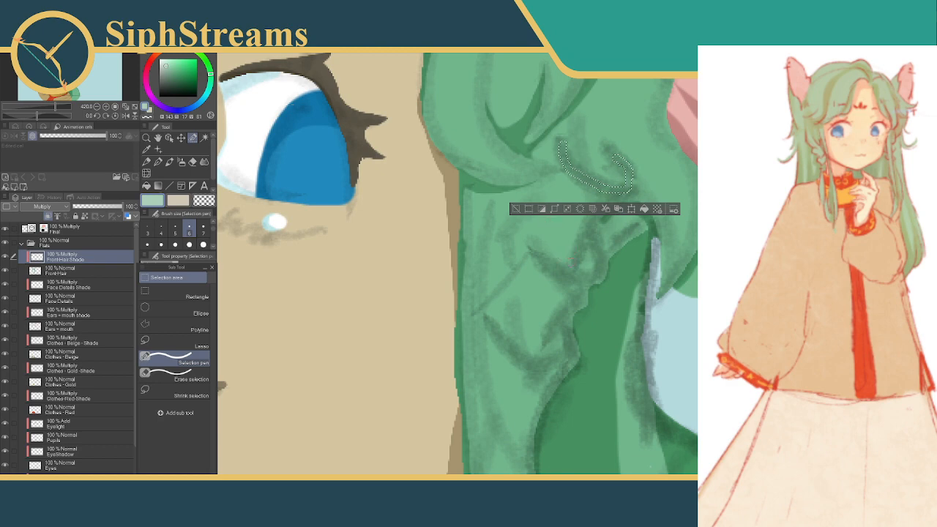
pyautogui.moveTo(586, 215); pyautogui.dragTo(621, 188)
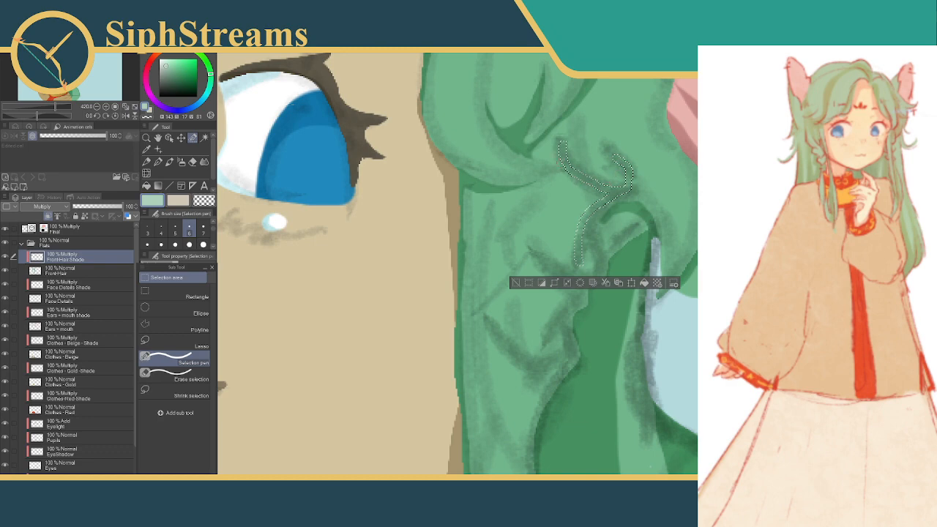
pyautogui.moveTo(530, 240); pyautogui.dragTo(538, 252)
pyautogui.moveTo(595, 231); pyautogui.dragTo(598, 233)
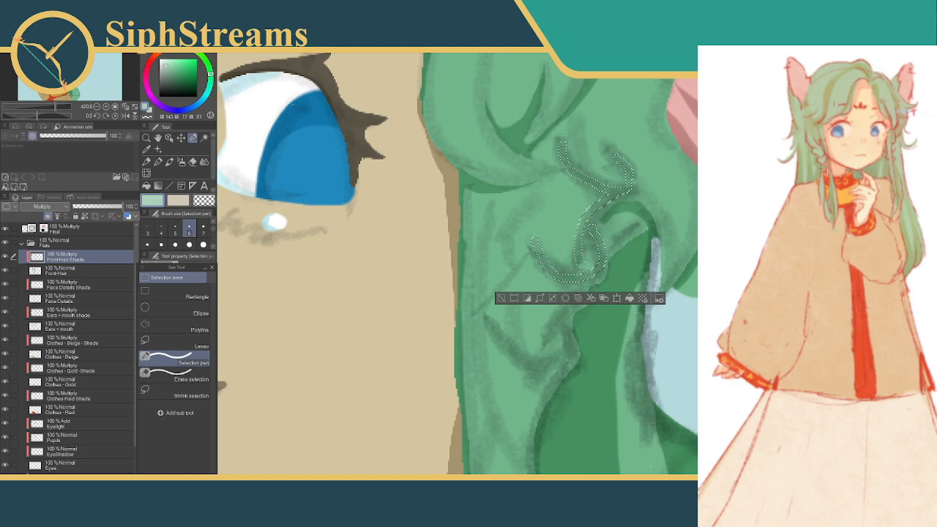
pyautogui.click(501, 299)
# Select a small teardrop fold beside the dark hair gap and a hooked crescent fold above the arch, trimming the crescent's upper edge
pyautogui.moveTo(549, 295); pyautogui.dragTo(532, 330)
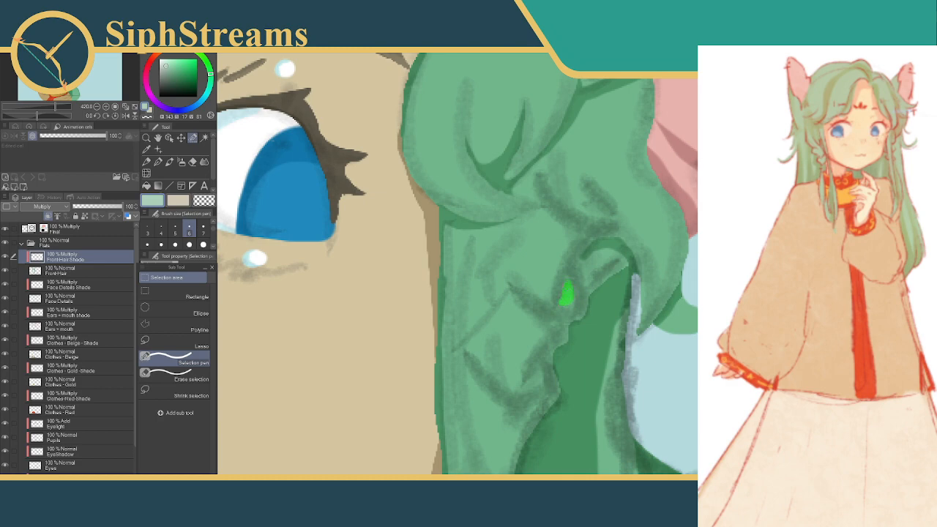
pyautogui.moveTo(567, 296); pyautogui.dragTo(569, 303)
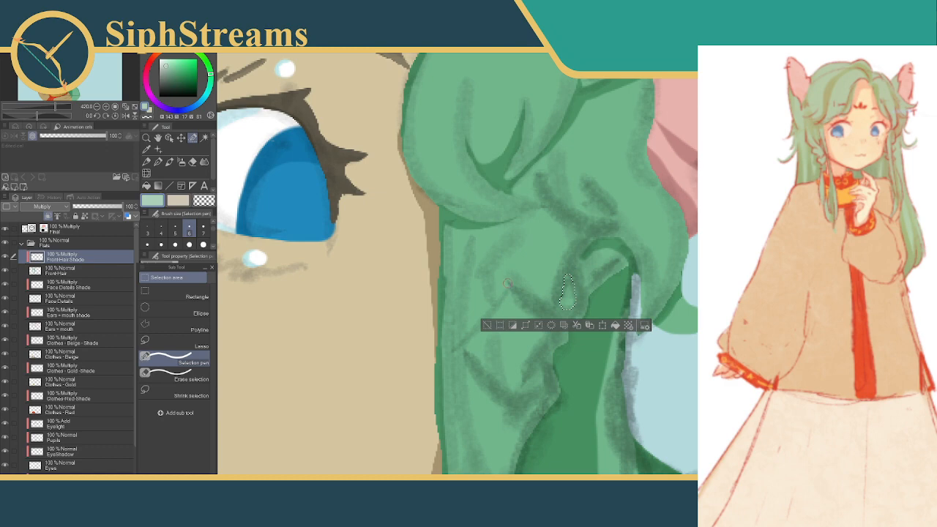
pyautogui.moveTo(588, 186)
pyautogui.mouseDown()
pyautogui.moveTo(602, 218)
pyautogui.moveTo(571, 205)
pyautogui.moveTo(583, 199)
pyautogui.moveTo(604, 219)
pyautogui.moveTo(598, 198)
pyautogui.moveTo(606, 216)
pyautogui.moveTo(583, 218)
pyautogui.moveTo(557, 192)
pyautogui.mouseUp()
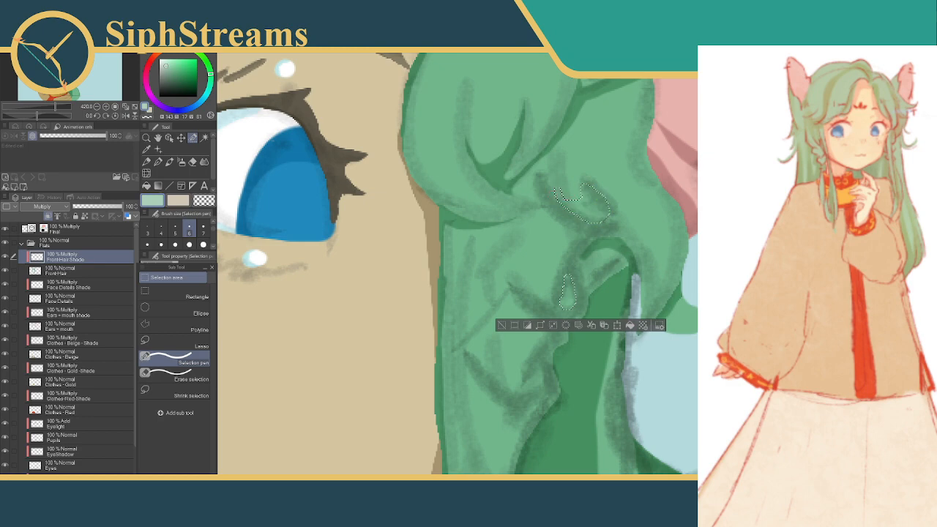
pyautogui.click(176, 375)
pyautogui.click(189, 245)
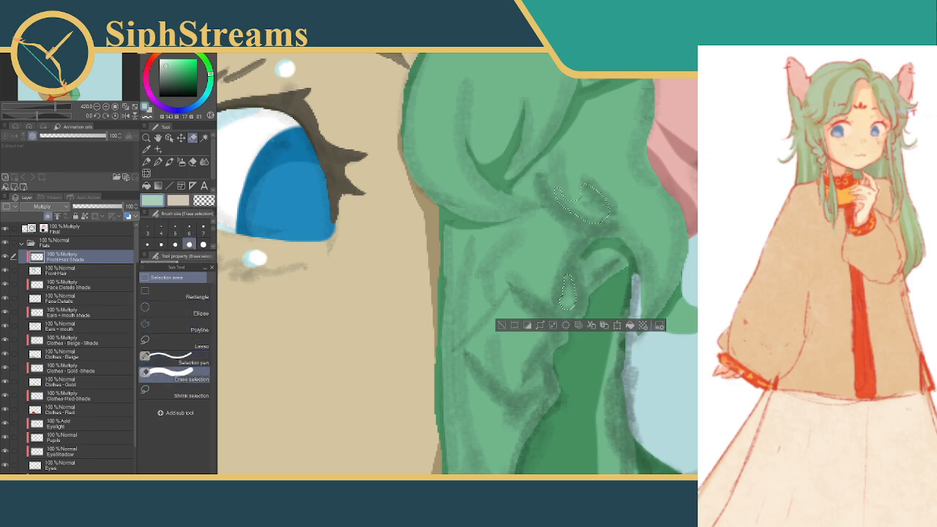
pyautogui.moveTo(564, 181); pyautogui.dragTo(573, 193)
# Add a tick-shaped crease on the front strand beside the cheek to the selection with the Selection pen at size 4
pyautogui.click(176, 359)
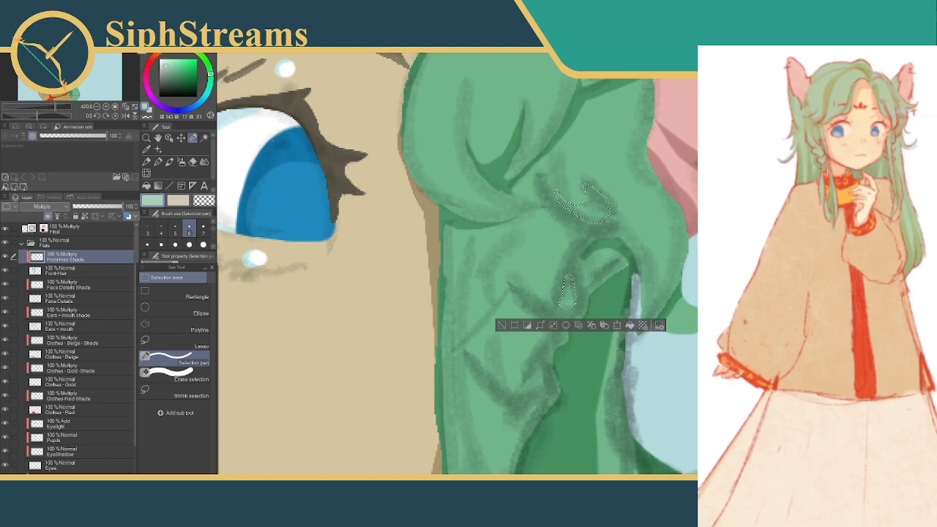
pyautogui.click(161, 229)
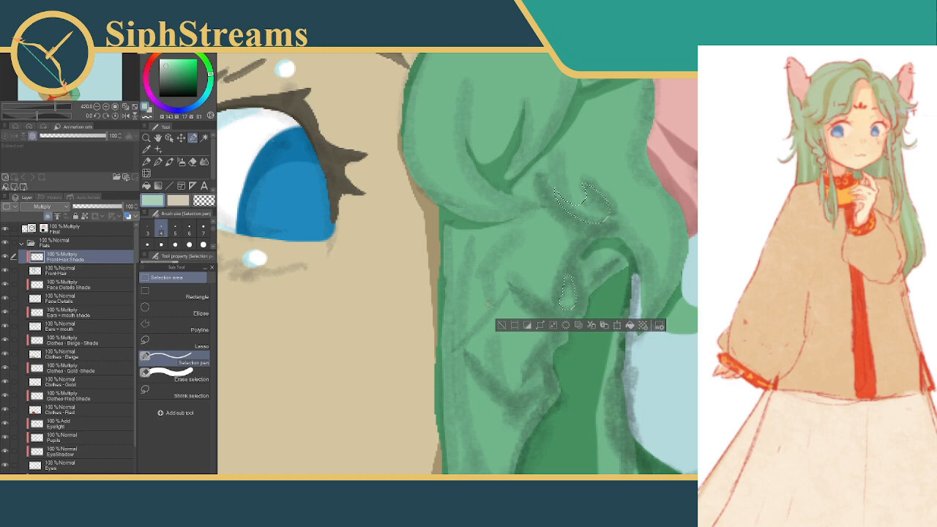
pyautogui.moveTo(464, 330); pyautogui.dragTo(495, 300)
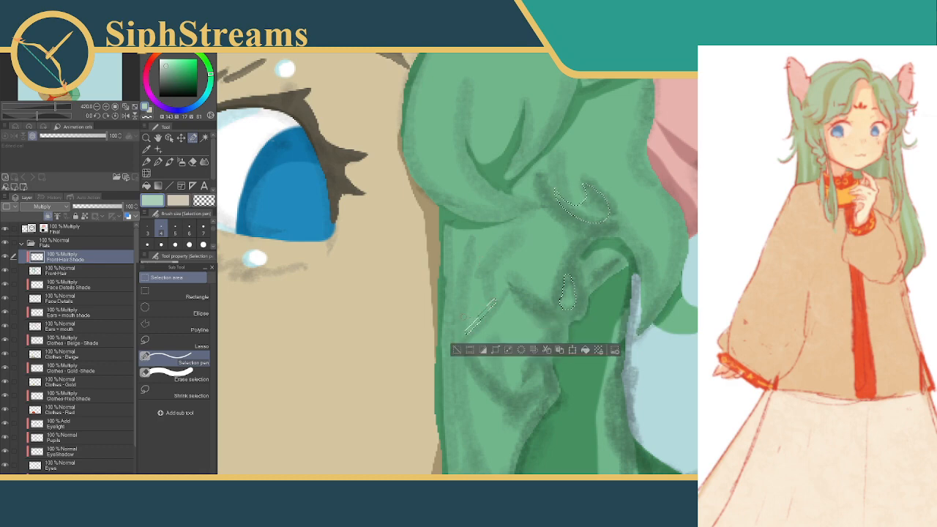
pyautogui.moveTo(467, 312); pyautogui.dragTo(468, 335)
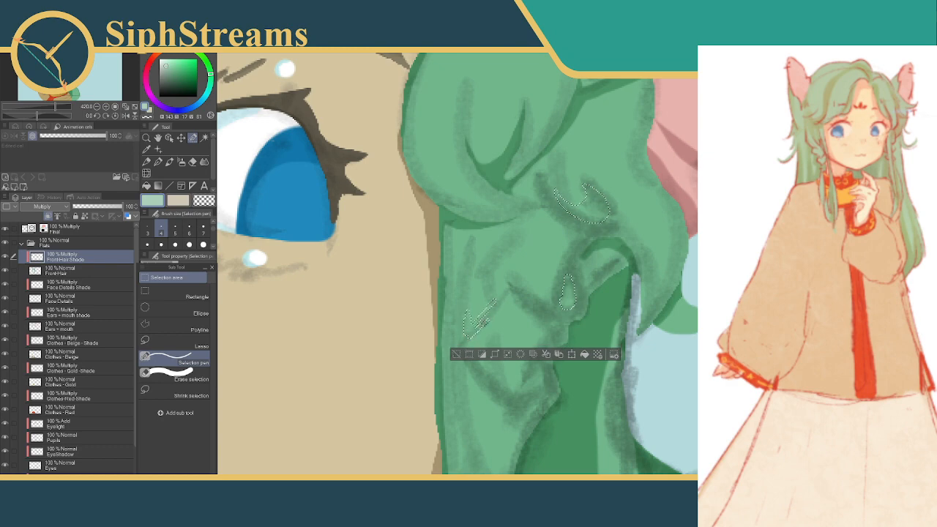
# Trim the underside of the tick-shaped selection, fill all the selected folds with shadow, deselect, and hide the Final sketch layer
pyautogui.hotkey('ctrl', 'd')
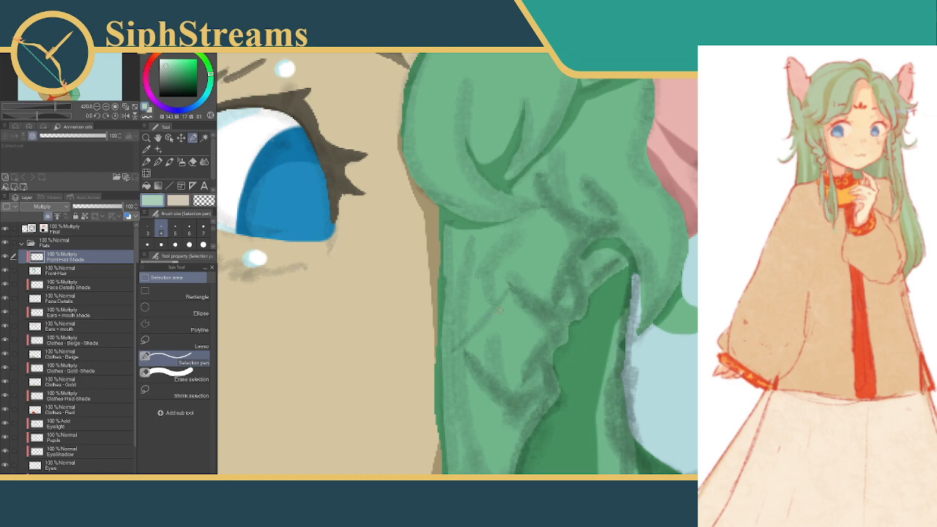
pyautogui.hotkey('ctrl', 'z')
pyautogui.click(192, 375)
pyautogui.moveTo(503, 326); pyautogui.dragTo(475, 341)
pyautogui.click(585, 351)
pyautogui.click(456, 350)
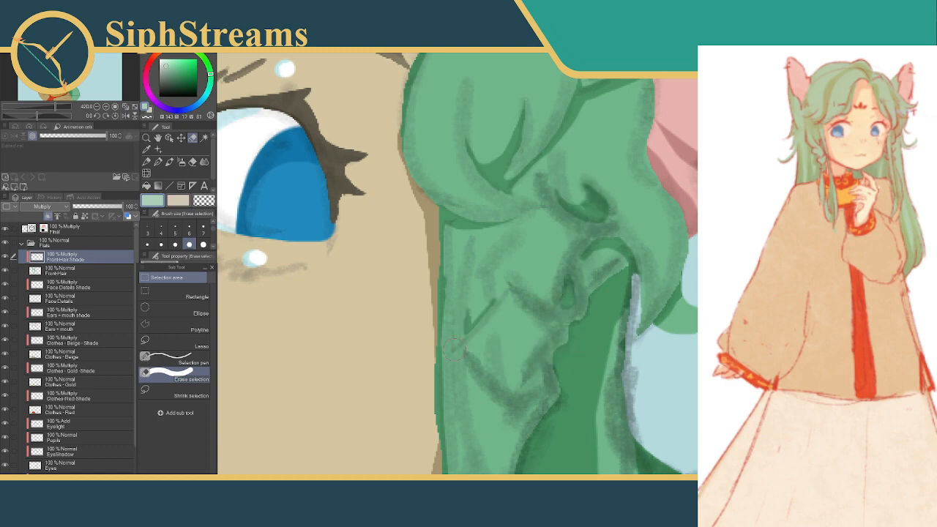
pyautogui.click(5, 229)
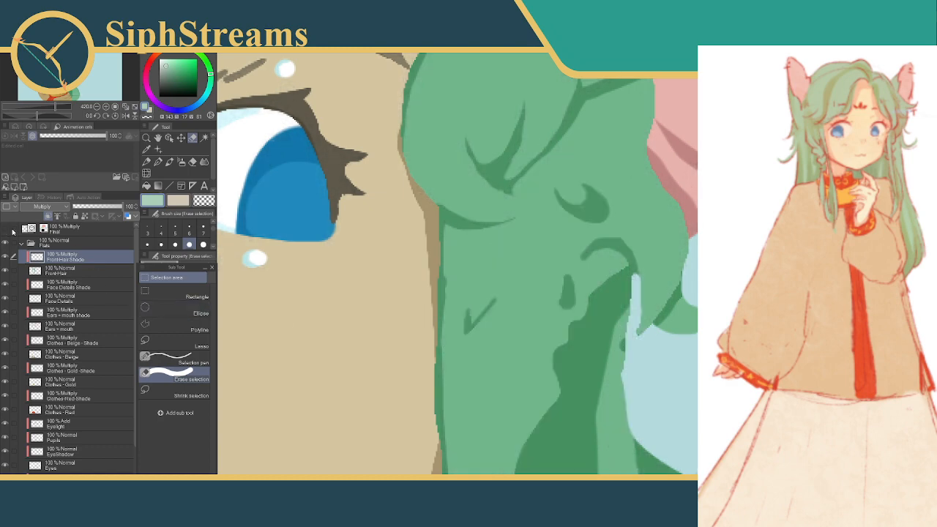
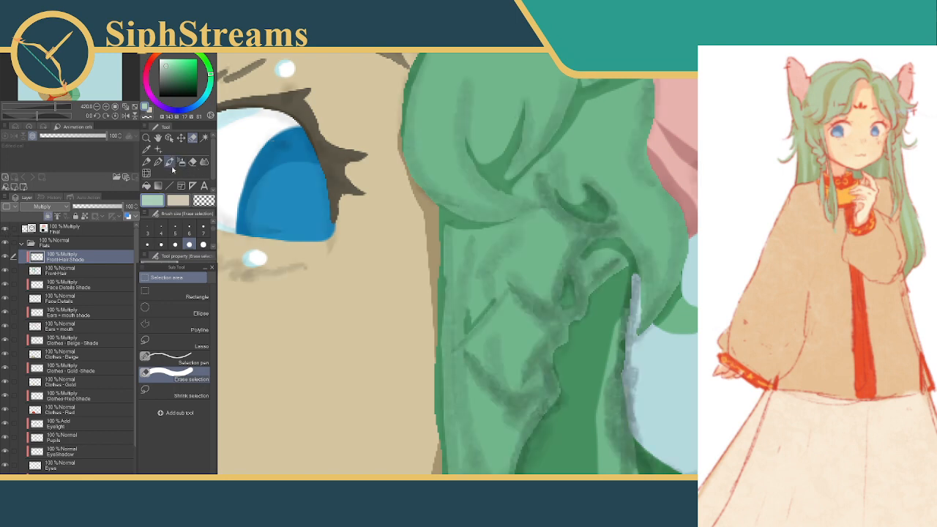
# Select a hooked fold curving from the arch above the dark hair gap toward the cheek with the Selection pen at size 6
pyautogui.click(161, 244)
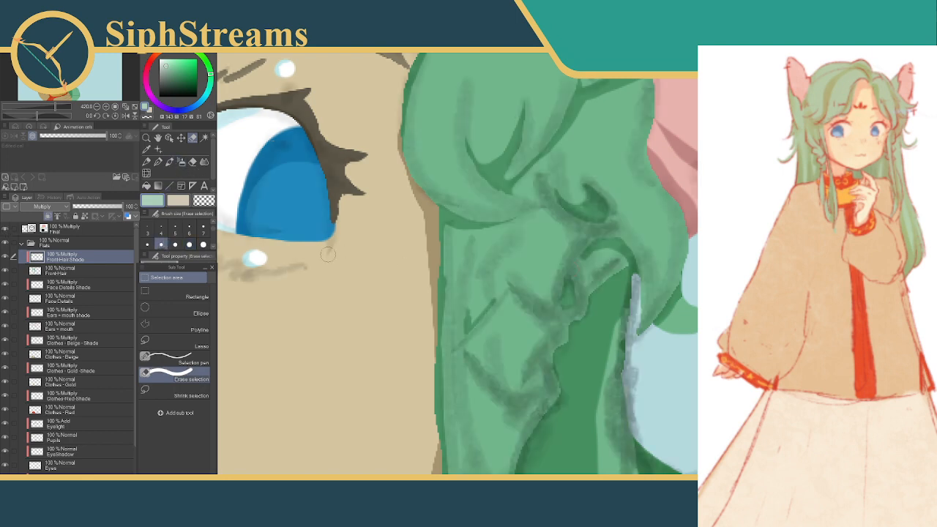
pyautogui.click(148, 244)
pyautogui.click(190, 229)
pyautogui.moveTo(585, 256)
pyautogui.mouseDown()
pyautogui.moveTo(569, 280)
pyautogui.moveTo(580, 265)
pyautogui.mouseUp()
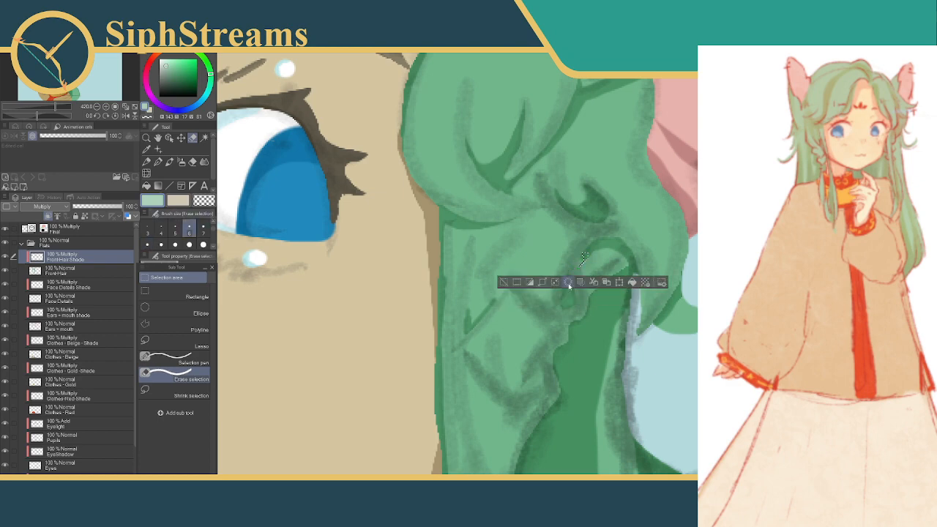
pyautogui.click(568, 284)
pyautogui.click(189, 229)
pyautogui.moveTo(569, 281)
pyautogui.mouseDown()
pyautogui.moveTo(568, 306)
pyautogui.moveTo(540, 308)
pyautogui.moveTo(575, 304)
pyautogui.mouseUp()
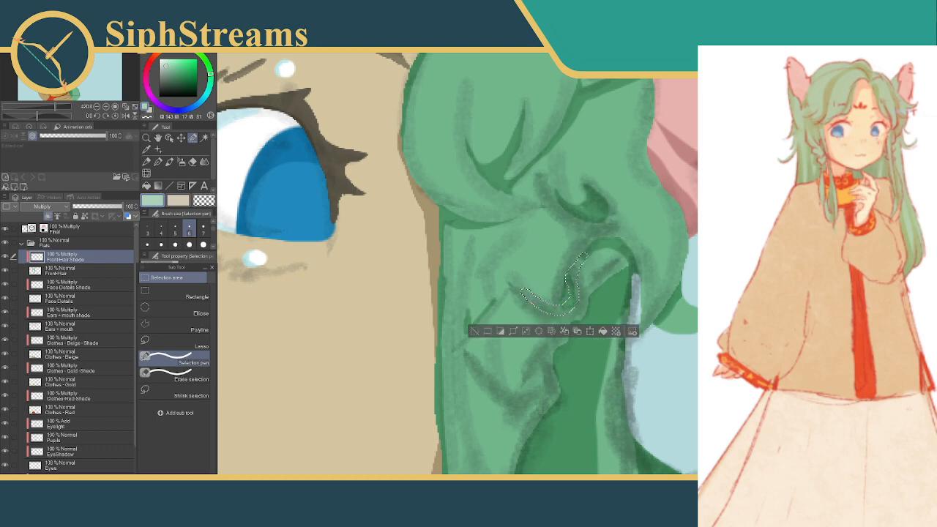
pyautogui.moveTo(525, 292); pyautogui.dragTo(519, 284)
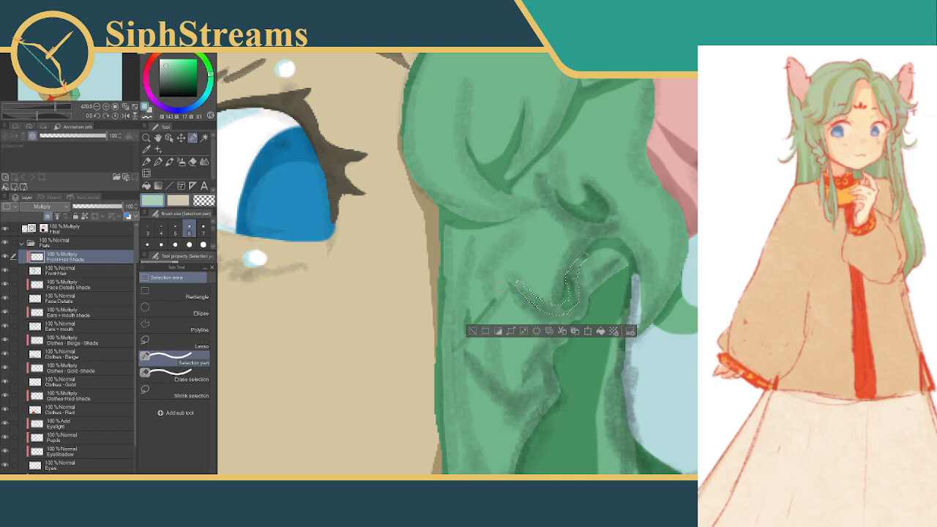
# Trim the inner edge of the hooked selection, fill it with shadow, deselect, and briefly hide the Final sketch layer to check it
pyautogui.click(184, 376)
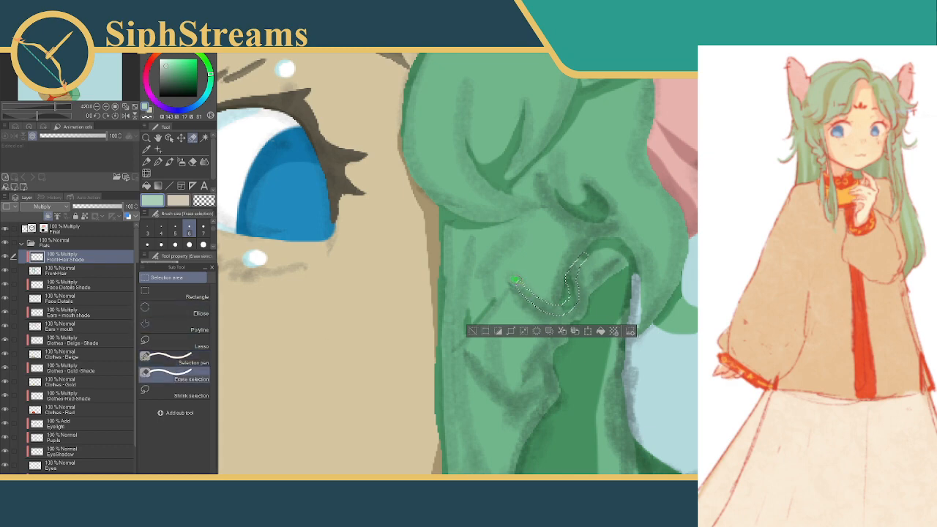
pyautogui.moveTo(514, 281)
pyautogui.mouseDown()
pyautogui.moveTo(563, 304)
pyautogui.moveTo(578, 261)
pyautogui.mouseUp()
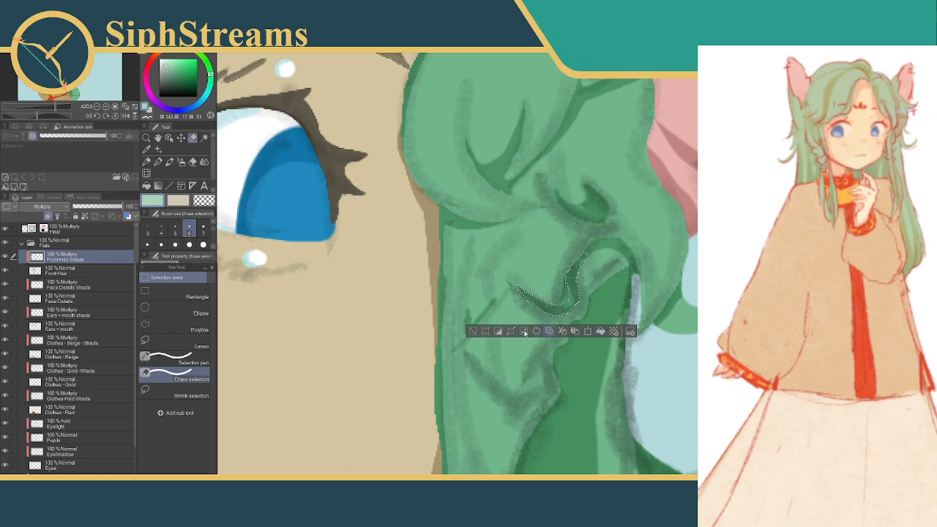
pyautogui.click(472, 332)
pyautogui.click(7, 229)
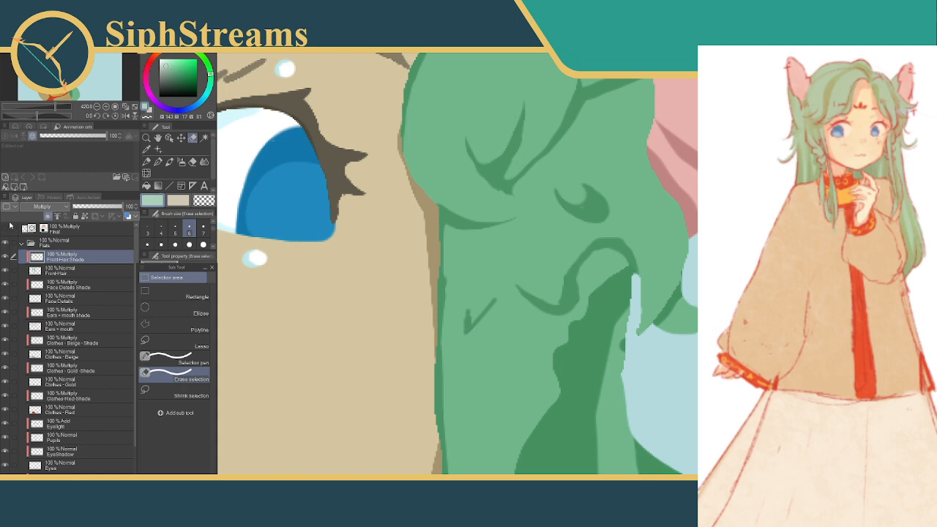
pyautogui.click(9, 230)
pyautogui.click(161, 229)
pyautogui.moveTo(611, 213); pyautogui.dragTo(596, 248)
pyautogui.click(522, 263)
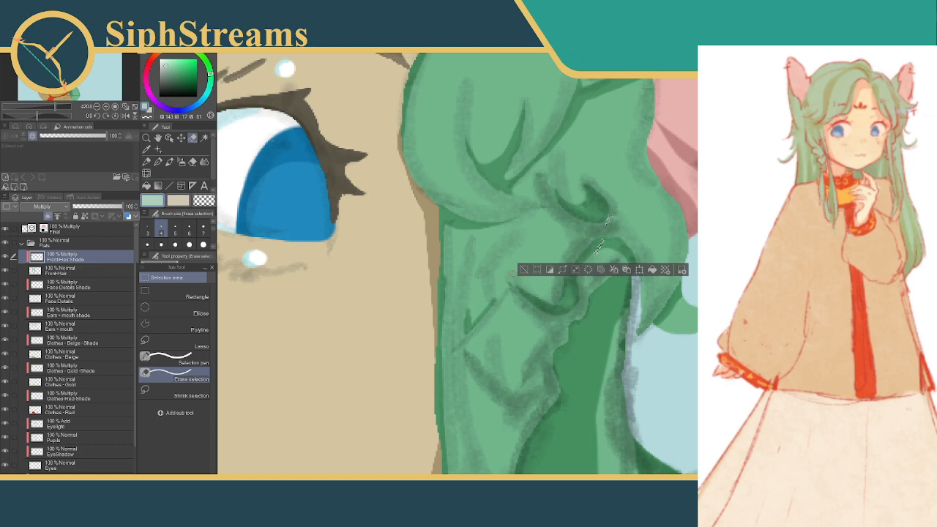
pyautogui.click(523, 269)
# Select a diagonal crease between the crescent fold and the arch with the Selection pen at size 5, fill it with shadow and deselect
pyautogui.click(168, 359)
pyautogui.click(172, 234)
pyautogui.moveTo(612, 211); pyautogui.dragTo(586, 254)
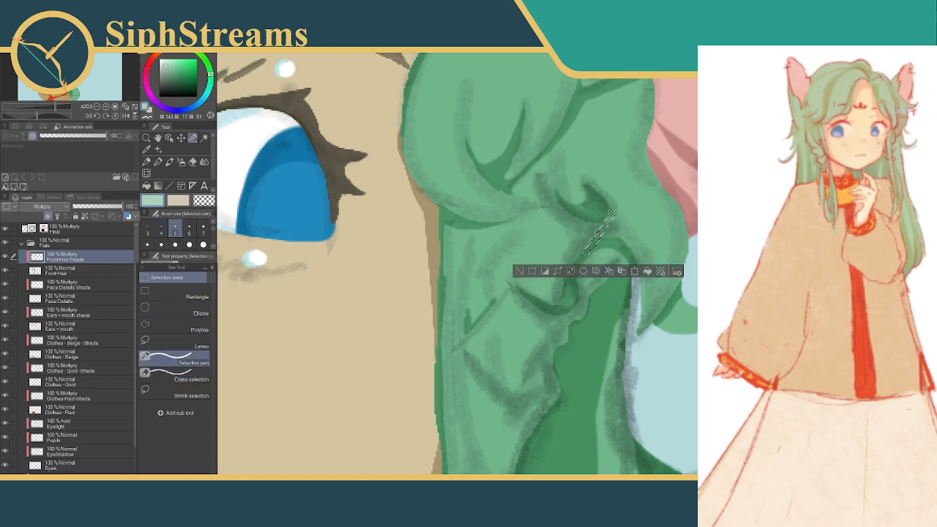
pyautogui.click(648, 272)
pyautogui.click(521, 271)
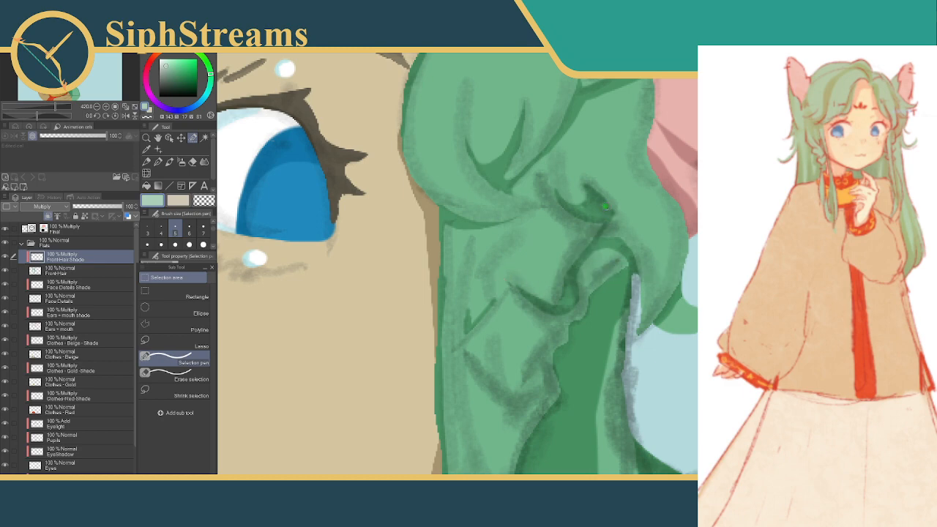
# Select a small patch joining the crescent fold's tip to the diagonal crease, fill it with shadow, deselect, and hide the Final layer
pyautogui.moveTo(603, 203); pyautogui.dragTo(610, 213)
pyautogui.click(655, 229)
pyautogui.click(527, 228)
pyautogui.click(5, 230)
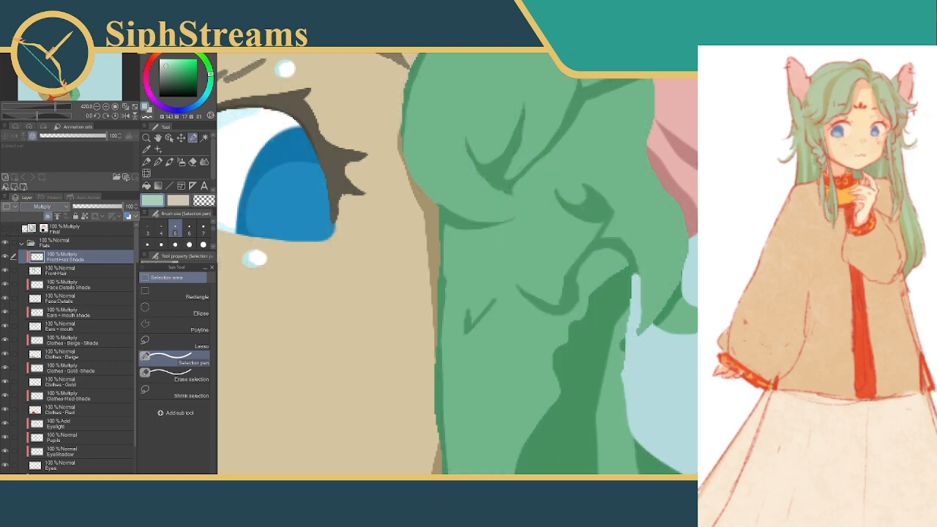
# Clear the stray selection, fill a small sliver of shadow beside the crescent's tip, deselect, and show the Final sketch layer again
pyautogui.click(583, 209)
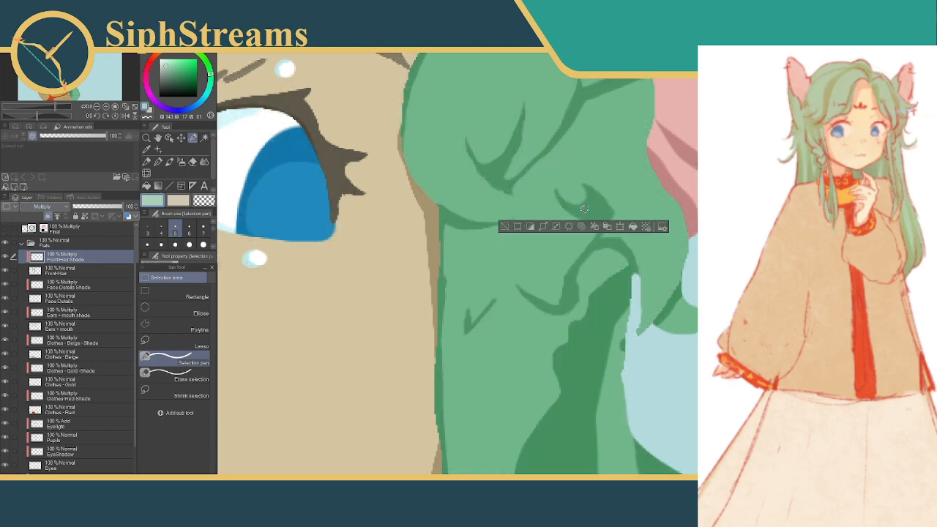
pyautogui.click(508, 227)
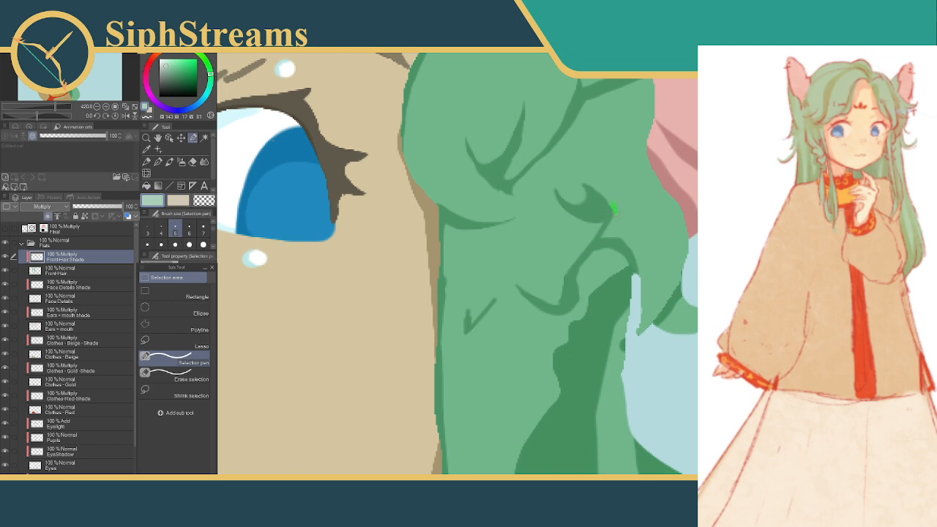
pyautogui.moveTo(616, 213); pyautogui.dragTo(614, 223)
pyautogui.click(601, 240)
pyautogui.click(533, 240)
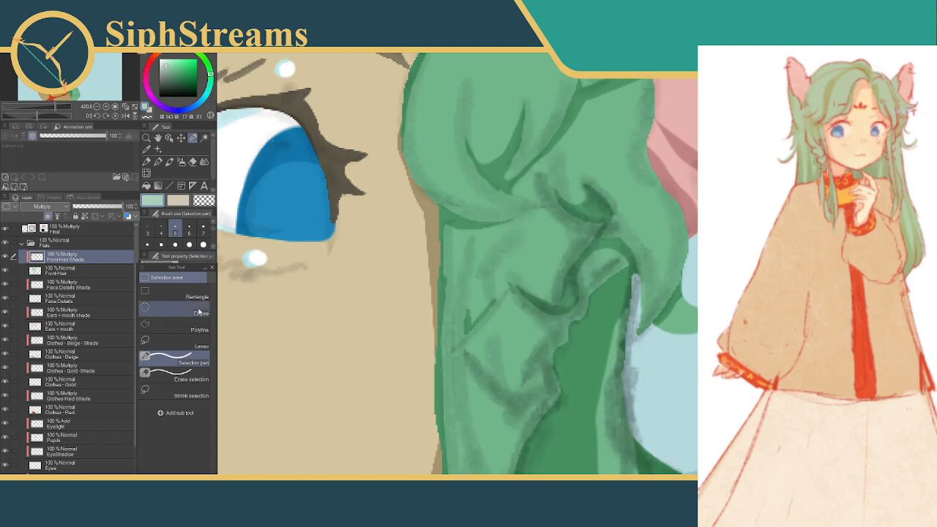
# Select a curved, upturned fold on the lower front strand beside the dark hair gap with the Selection pen at size 5
pyautogui.scroll(-3, 568, 238)
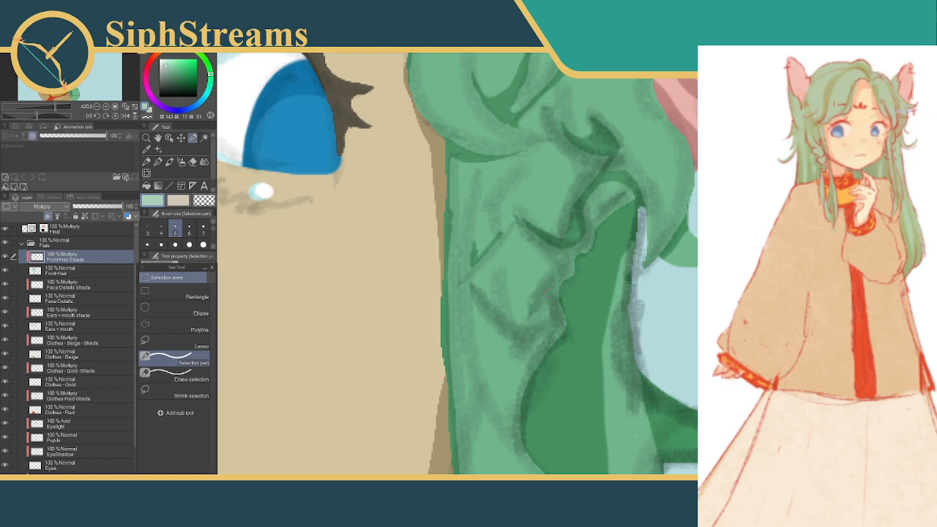
pyautogui.moveTo(479, 288)
pyautogui.mouseDown()
pyautogui.moveTo(498, 315)
pyautogui.moveTo(529, 329)
pyautogui.moveTo(553, 315)
pyautogui.moveTo(551, 300)
pyautogui.moveTo(539, 320)
pyautogui.mouseUp()
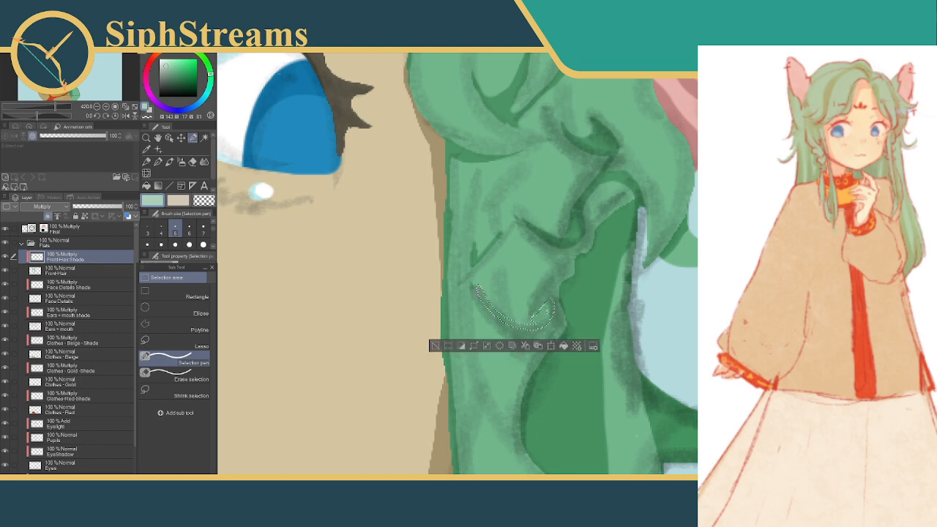
pyautogui.moveTo(478, 287); pyautogui.dragTo(490, 298)
pyautogui.moveTo(535, 323); pyautogui.dragTo(552, 302)
# Trim the edges of the curved fold selection with Erase selection at size 4, fill it with shadow and deselect
pyautogui.click(183, 376)
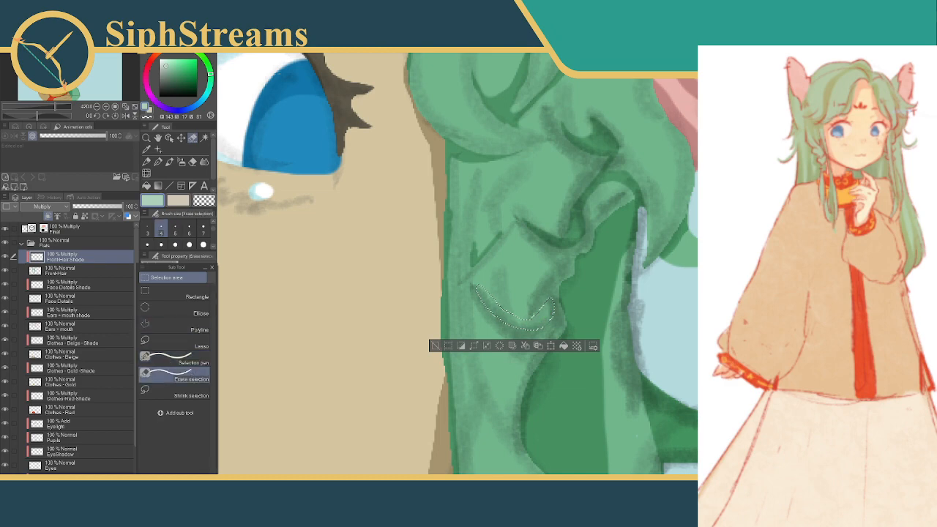
pyautogui.moveTo(472, 282)
pyautogui.mouseDown()
pyautogui.moveTo(517, 301)
pyautogui.moveTo(501, 309)
pyautogui.moveTo(529, 318)
pyautogui.moveTo(514, 315)
pyautogui.mouseUp()
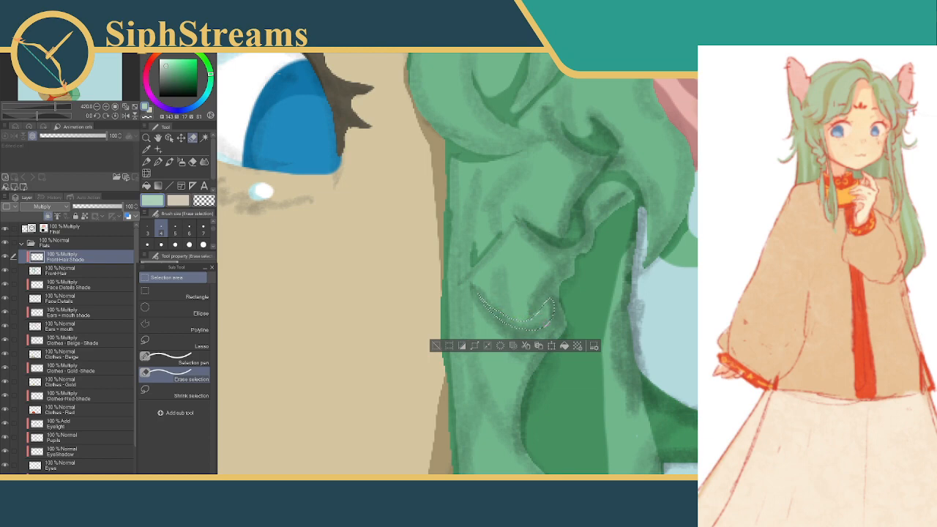
pyautogui.click(564, 346)
pyautogui.click(436, 345)
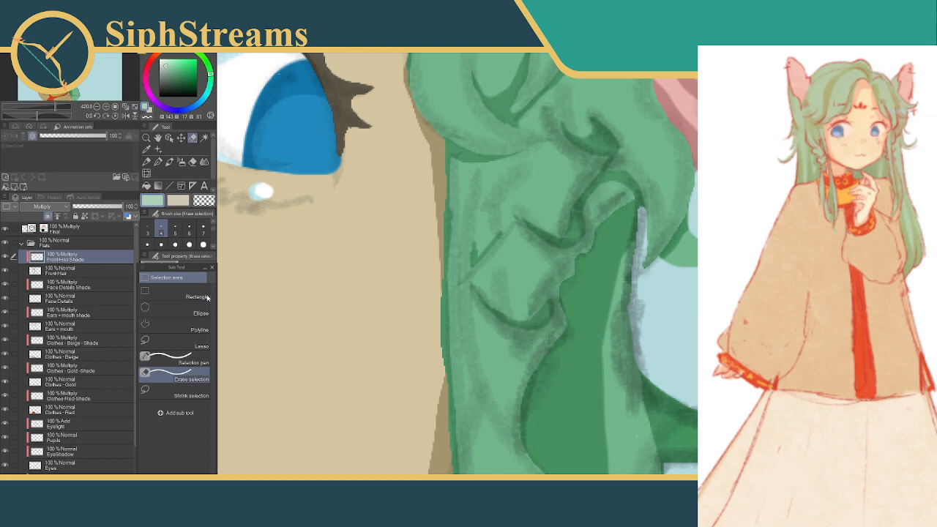
# Select a short slanted patch along the dark hair gap's edge above the curved fold, redoing the first stroke, then fill and deselect
pyautogui.click(167, 358)
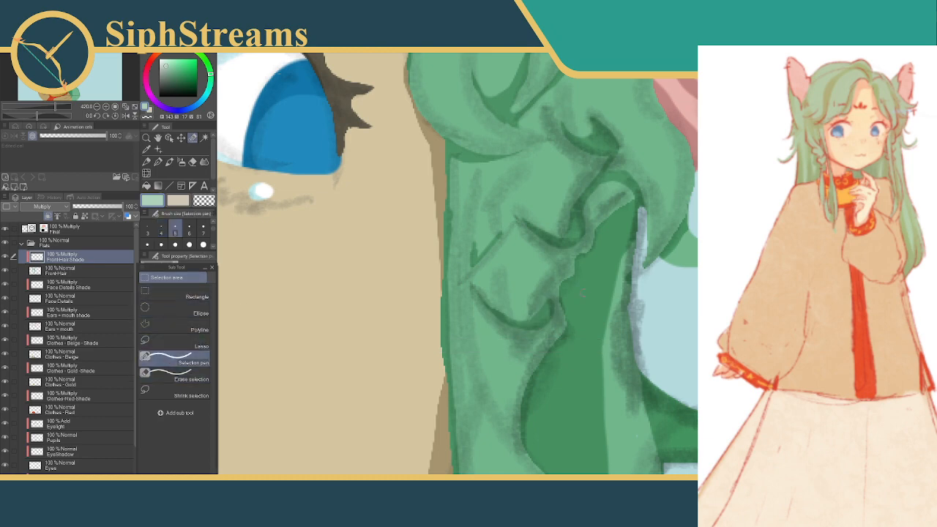
pyautogui.moveTo(581, 260); pyautogui.dragTo(553, 300)
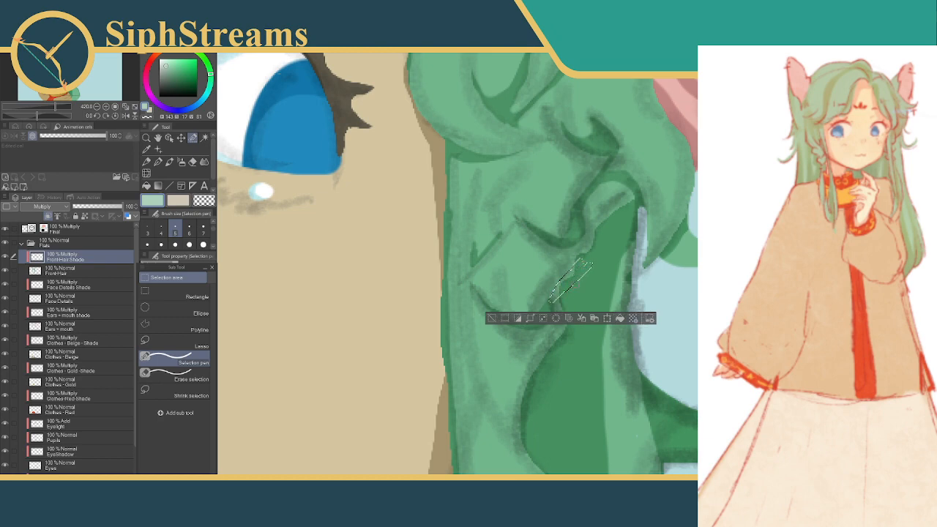
pyautogui.click(492, 318)
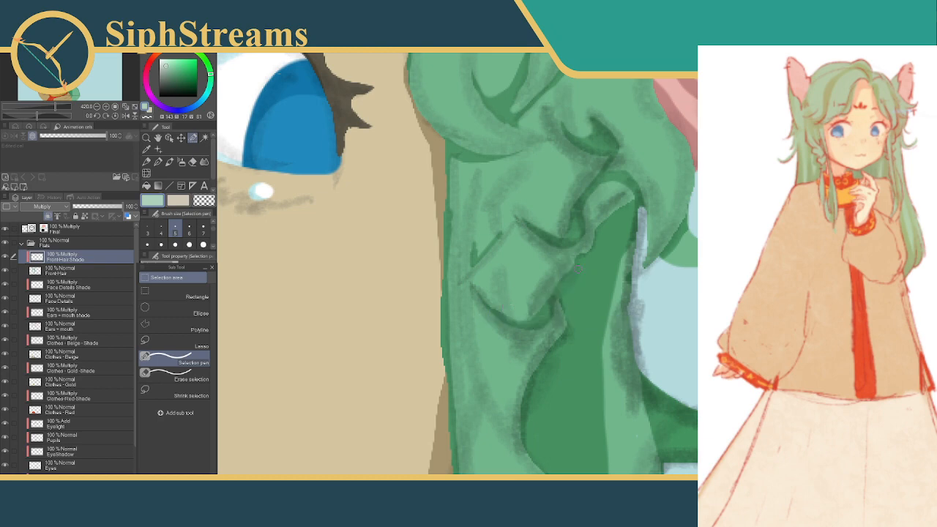
pyautogui.moveTo(579, 260); pyautogui.dragTo(566, 287)
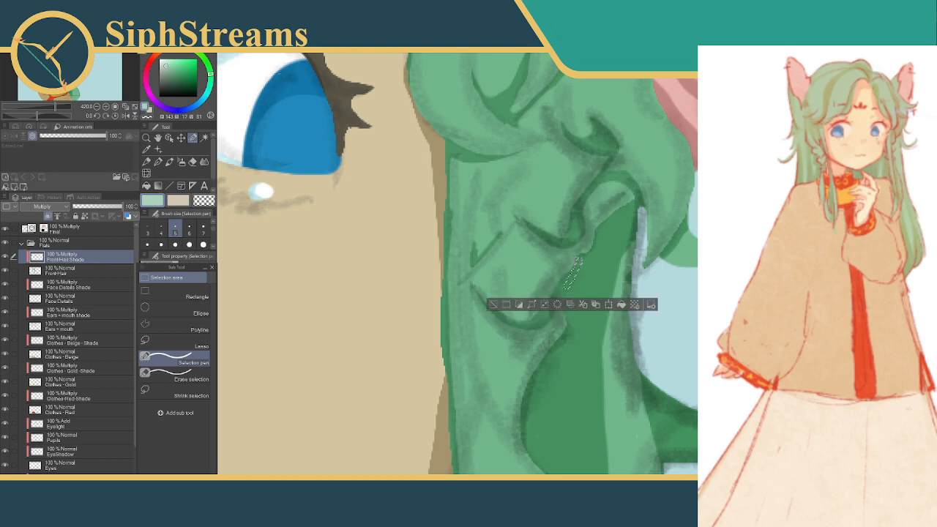
pyautogui.click(621, 306)
pyautogui.click(494, 305)
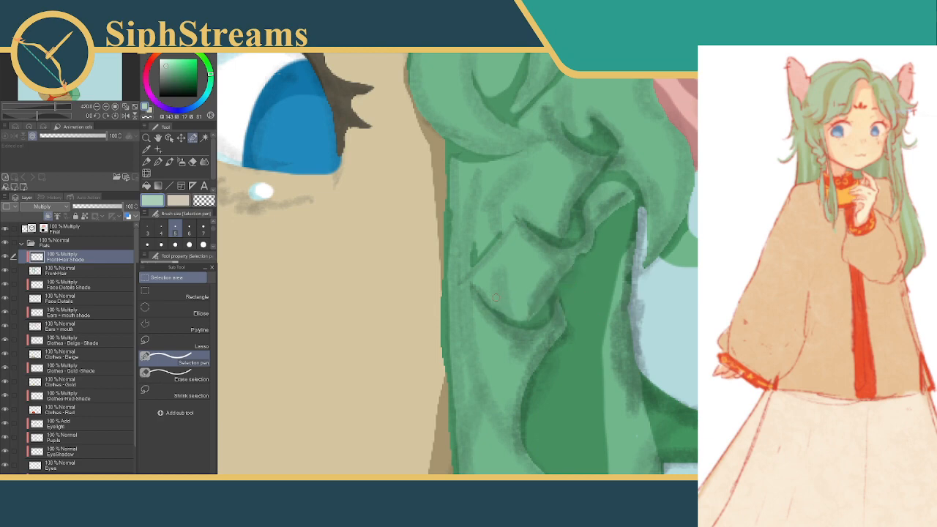
# Select an enlarged V shape over the tick-shaped crease near the cheek, fill it with shadow and deselect
pyautogui.moveTo(599, 240); pyautogui.dragTo(599, 295)
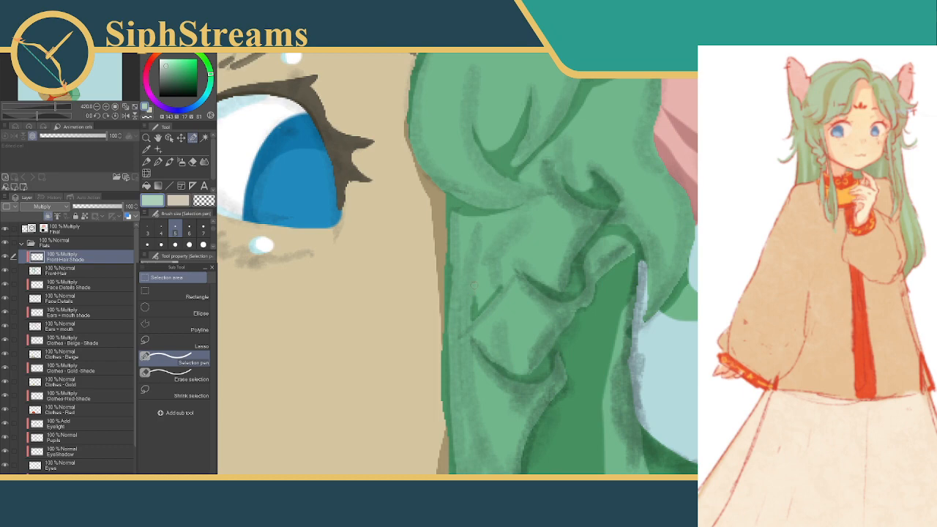
pyautogui.moveTo(477, 258)
pyautogui.mouseDown()
pyautogui.moveTo(468, 308)
pyautogui.moveTo(501, 284)
pyautogui.mouseUp()
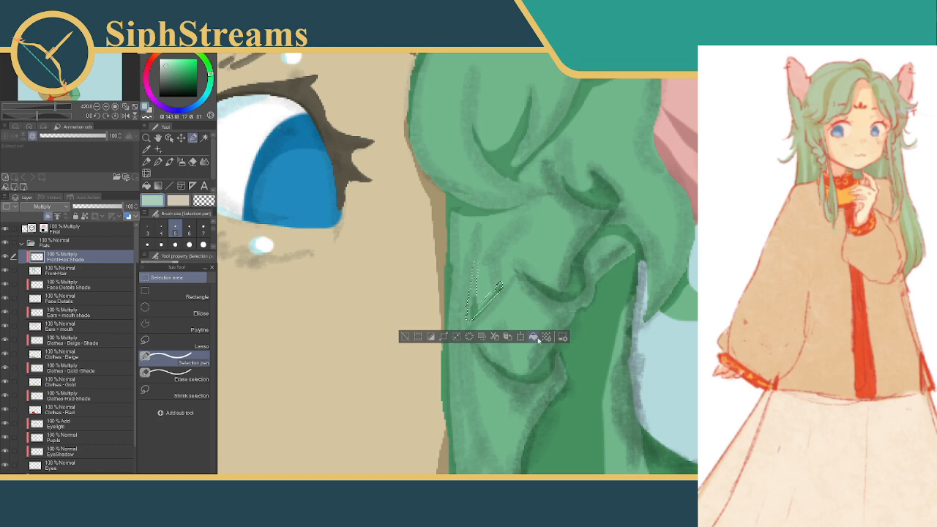
pyautogui.click(406, 337)
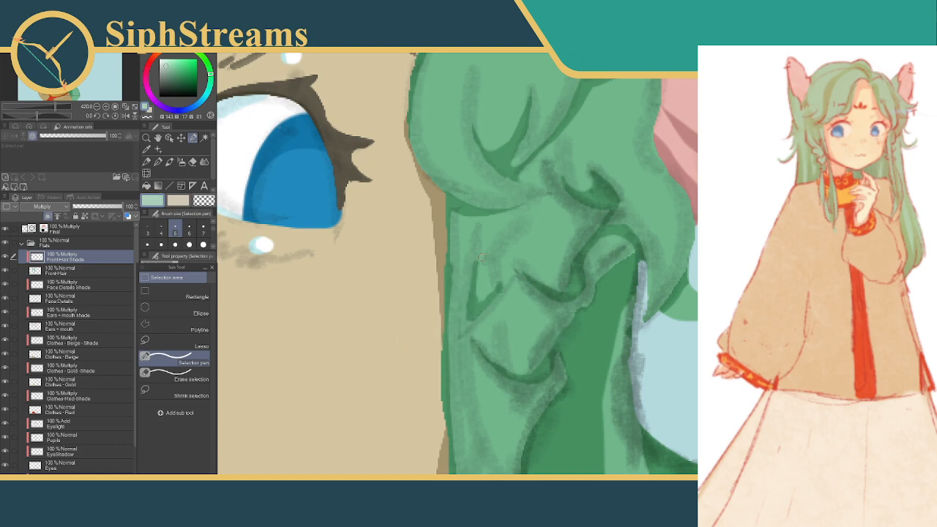
# Extend the tick crease's upright arm upward with a thin selection, trim its edge, fill it with shadow and deselect
pyautogui.moveTo(479, 248); pyautogui.dragTo(475, 268)
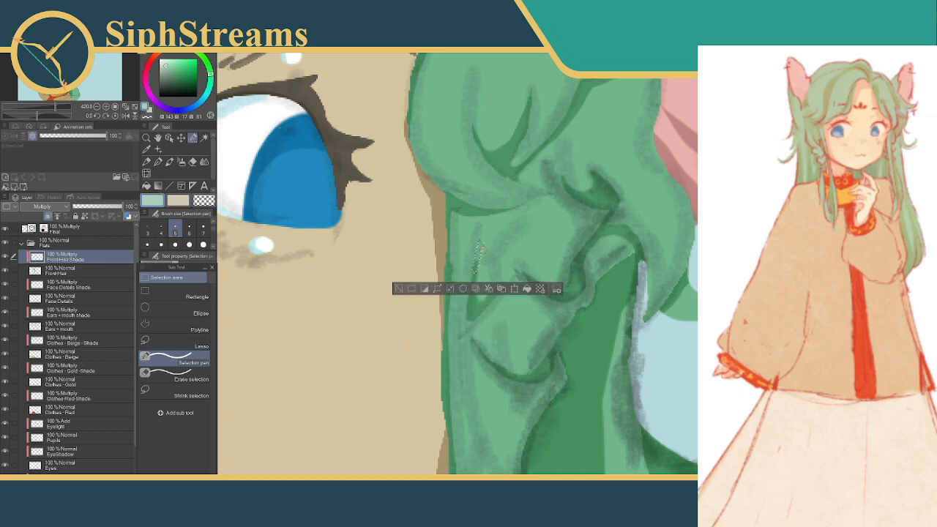
pyautogui.click(176, 375)
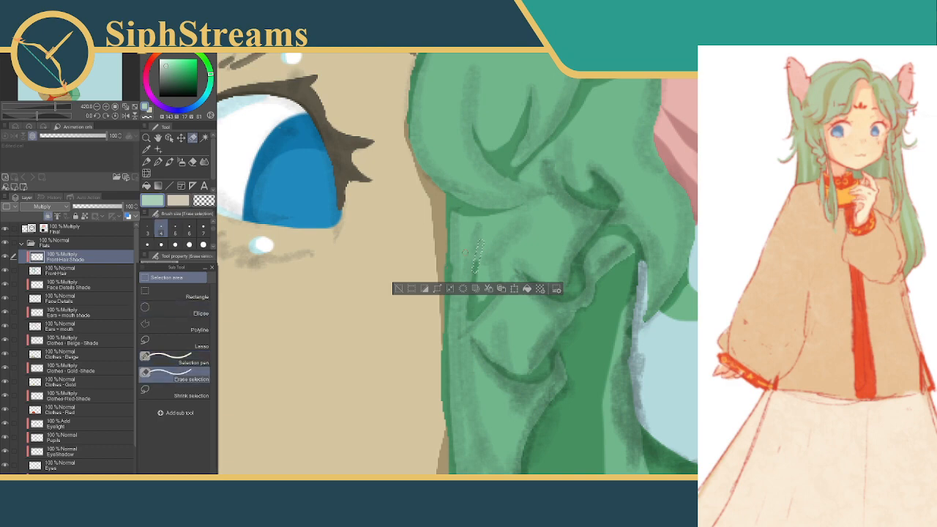
pyautogui.moveTo(484, 240); pyautogui.dragTo(481, 247)
pyautogui.click(523, 291)
pyautogui.click(399, 290)
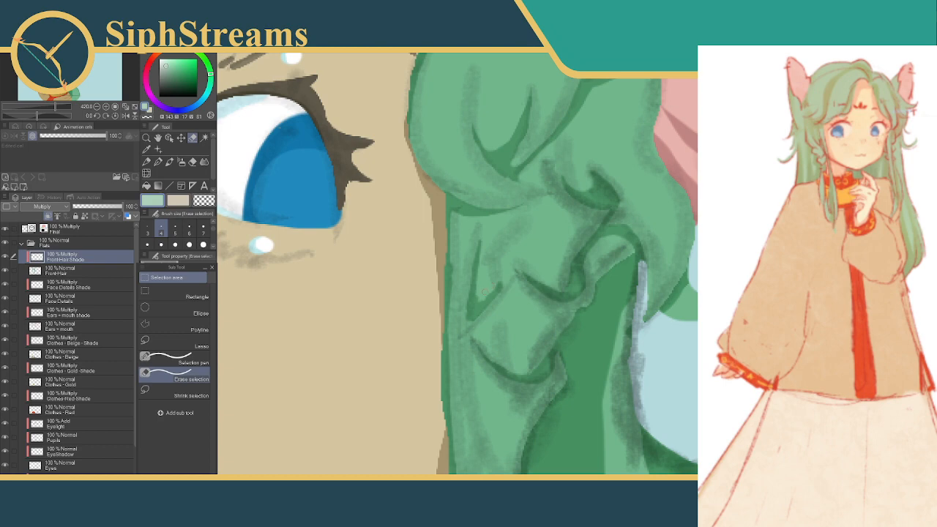
# Extend the tick crease's diagonal arm toward the hooked fold, patch the inside of its corner, filling each selection with shadow and deselecting
pyautogui.moveTo(481, 296); pyautogui.dragTo(514, 268)
pyautogui.click(546, 313)
pyautogui.click(417, 314)
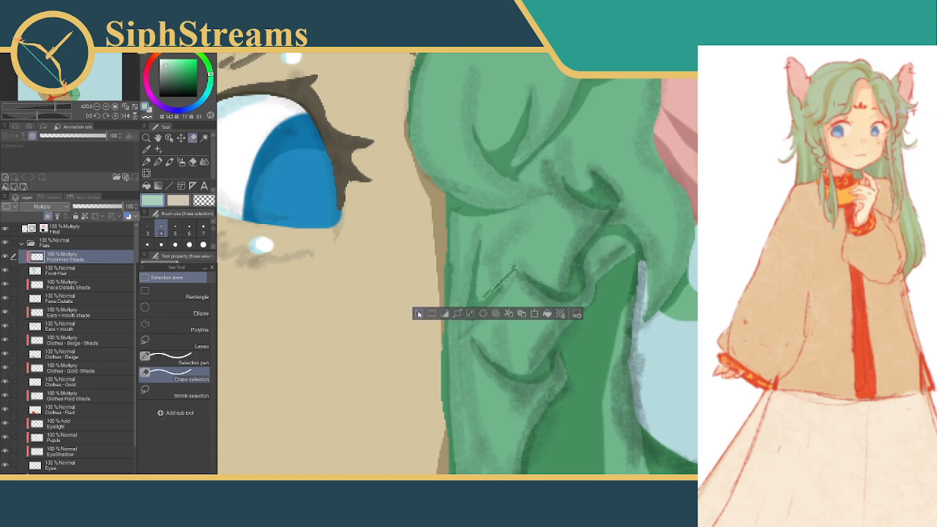
pyautogui.click(484, 314)
pyautogui.click(417, 313)
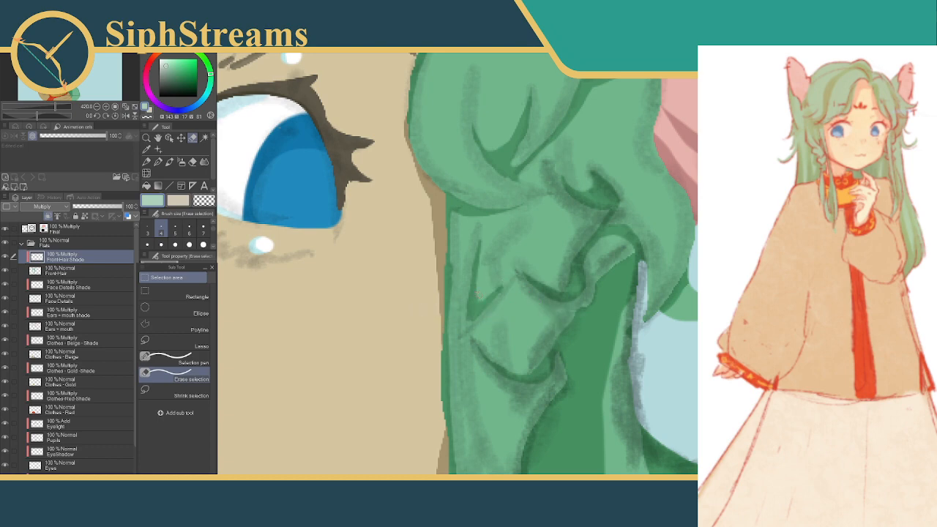
pyautogui.moveTo(476, 303); pyautogui.dragTo(482, 298)
pyautogui.click(527, 317)
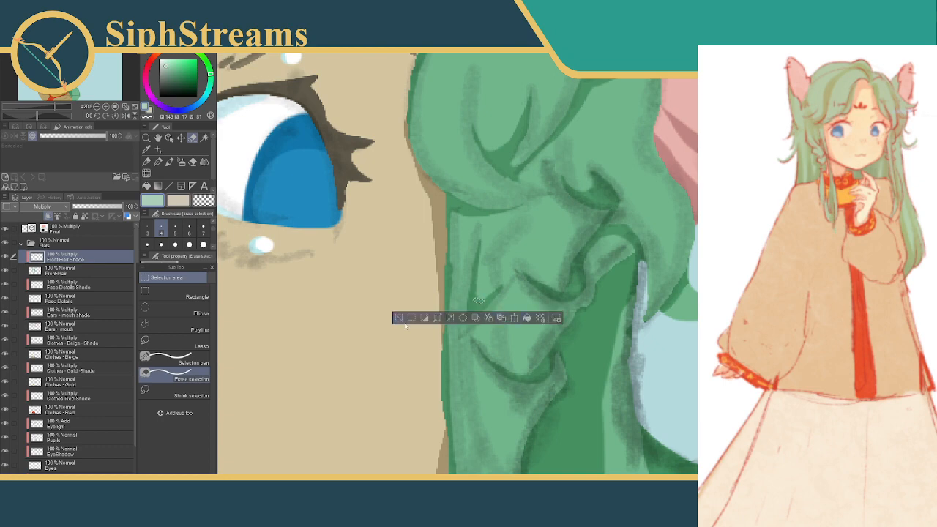
pyautogui.click(398, 317)
# Select a tick-shaped crease where the lower cheek lock meets the dark gap, redoing the first stroke, trim it, fill with shadow and deselect
pyautogui.moveTo(488, 290)
pyautogui.mouseDown()
pyautogui.moveTo(495, 230)
pyautogui.moveTo(470, 205)
pyautogui.mouseUp()
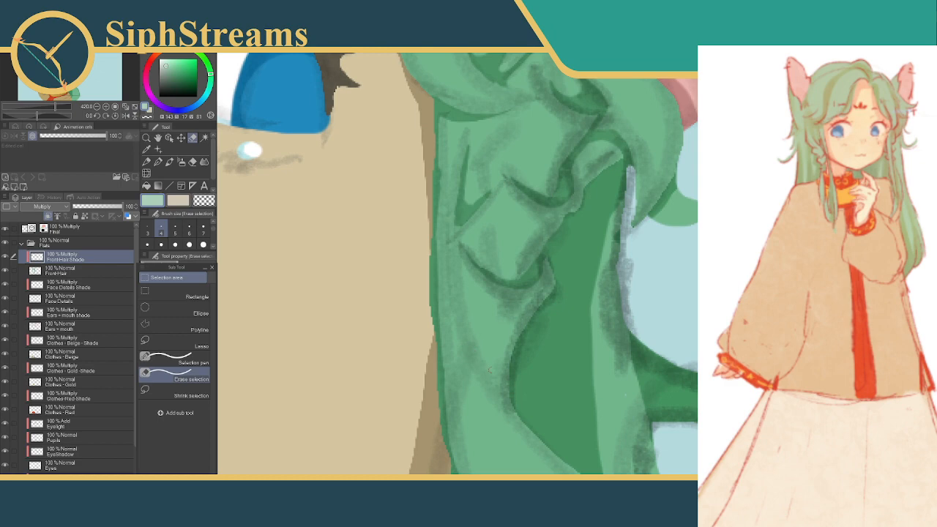
pyautogui.moveTo(470, 332); pyautogui.dragTo(497, 376)
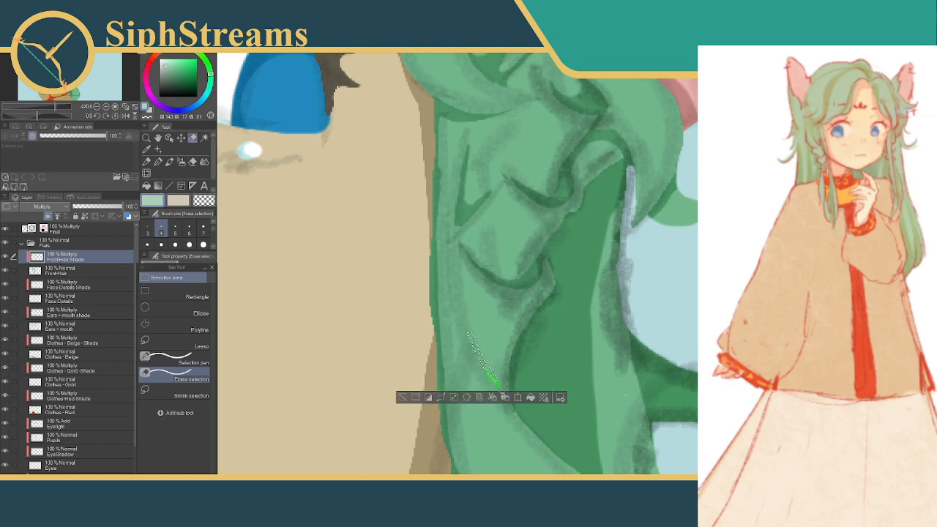
pyautogui.click(404, 397)
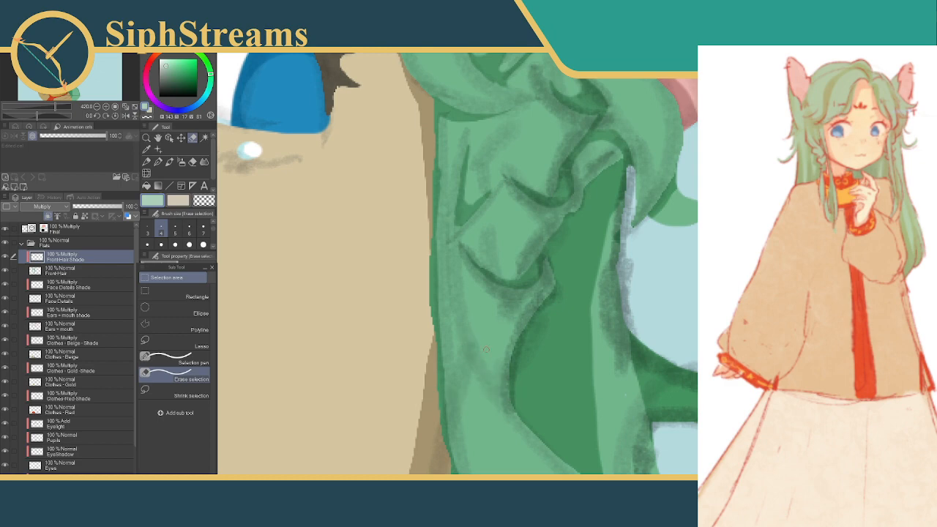
pyautogui.moveTo(500, 382); pyautogui.dragTo(516, 405)
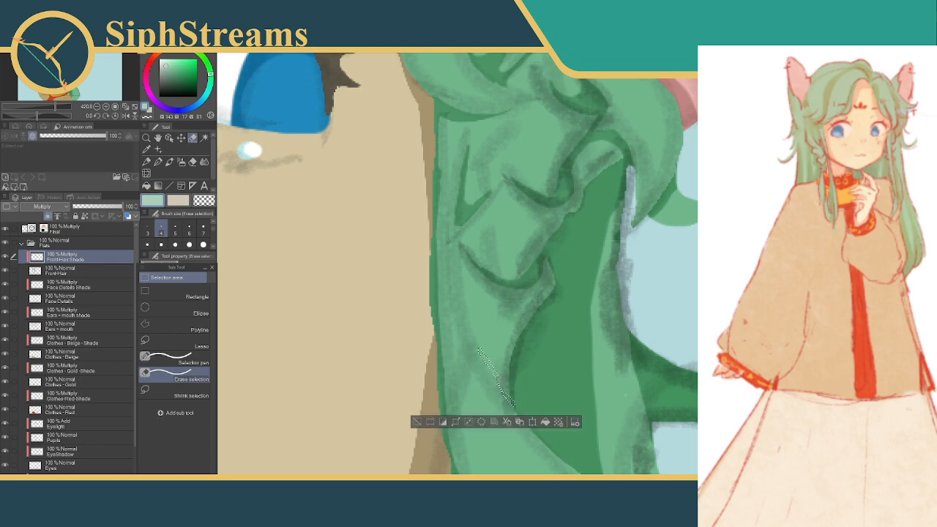
pyautogui.click(175, 359)
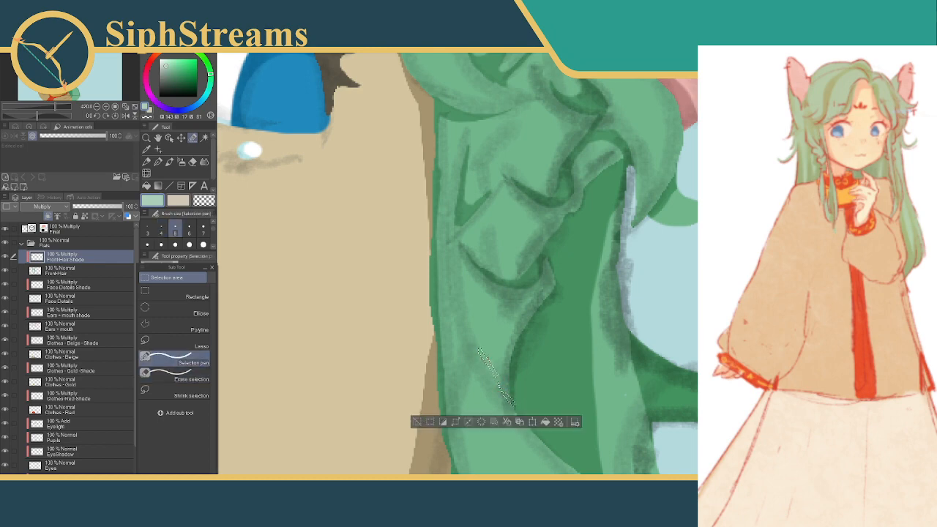
pyautogui.moveTo(516, 404); pyautogui.dragTo(516, 368)
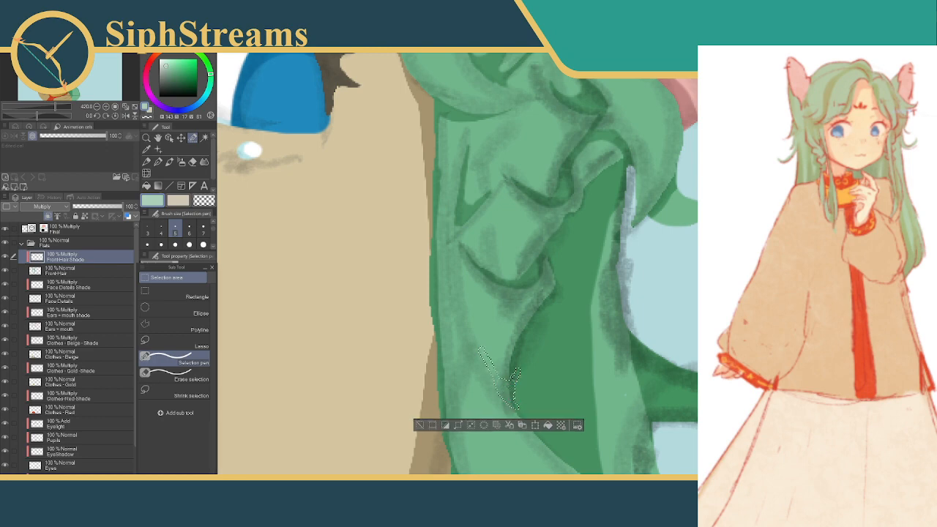
pyautogui.click(181, 377)
pyautogui.moveTo(495, 364)
pyautogui.mouseDown()
pyautogui.moveTo(475, 344)
pyautogui.moveTo(504, 375)
pyautogui.mouseUp()
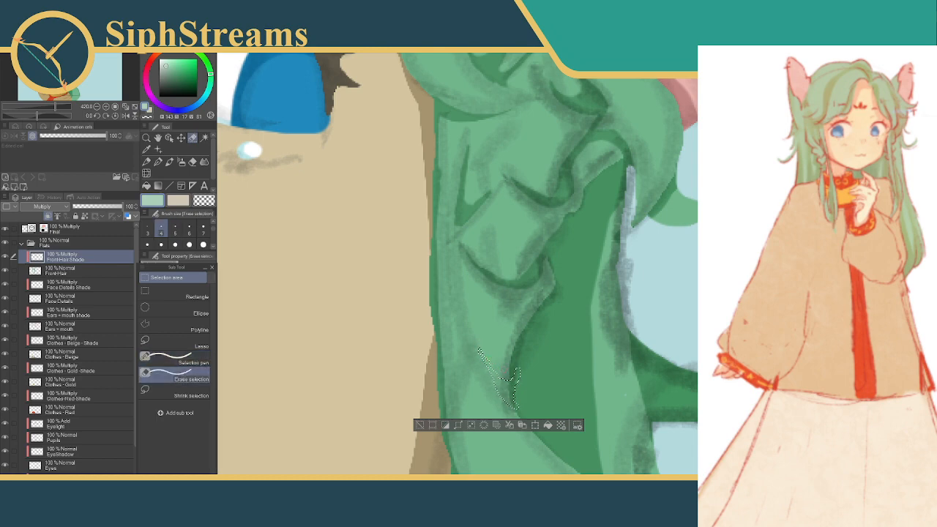
pyautogui.click(548, 426)
pyautogui.click(420, 426)
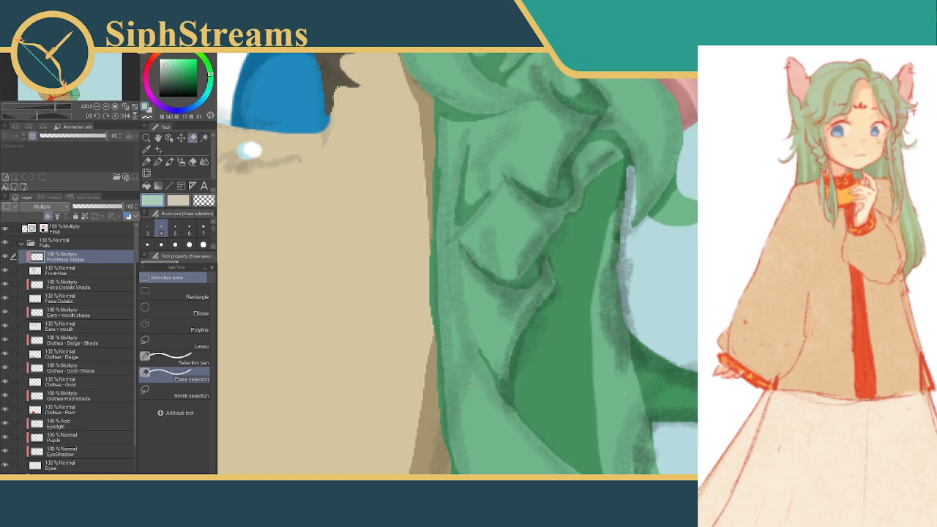
# Select a small patch at the lower end of the hooked fold beside the dark hair gap, fill it with shadow and deselect
pyautogui.moveTo(525, 349); pyautogui.dragTo(481, 443)
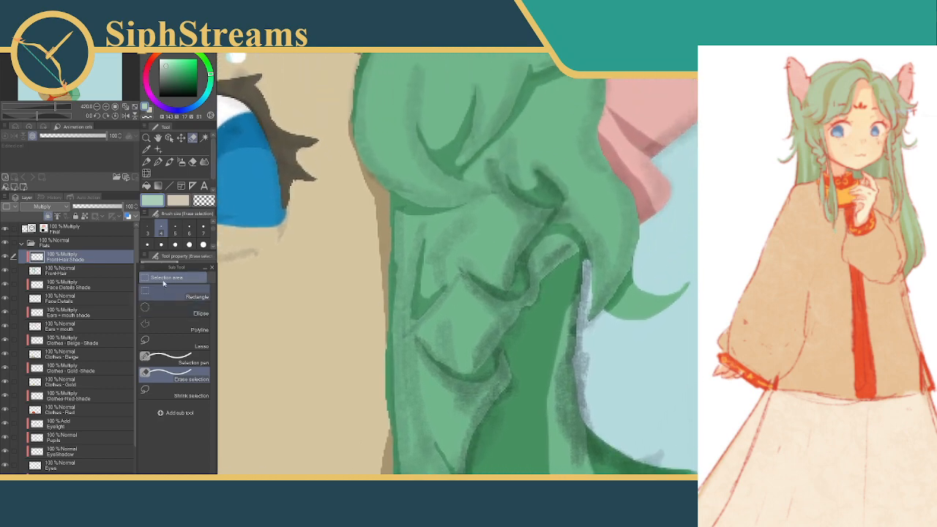
pyautogui.click(172, 359)
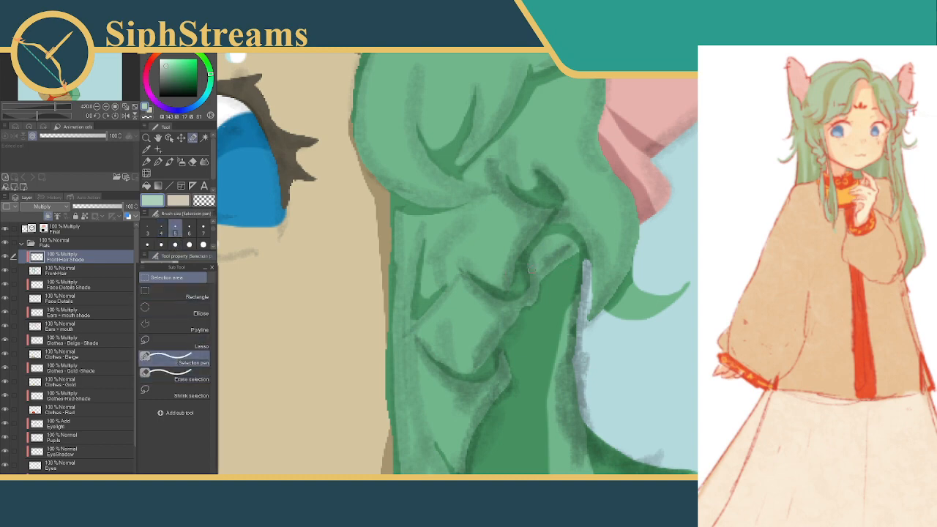
pyautogui.moveTo(544, 285)
pyautogui.mouseDown()
pyautogui.moveTo(541, 273)
pyautogui.moveTo(563, 275)
pyautogui.mouseUp()
pyautogui.click(600, 304)
pyautogui.click(473, 304)
# Review the braid creases and the whole character, and hide the Final layer so only the flats and shading show
pyautogui.moveTo(516, 326)
pyautogui.mouseDown()
pyautogui.moveTo(539, 264)
pyautogui.moveTo(568, 224)
pyautogui.moveTo(556, 129)
pyautogui.mouseUp()
pyautogui.moveTo(534, 256)
pyautogui.mouseDown()
pyautogui.moveTo(543, 195)
pyautogui.moveTo(542, 234)
pyautogui.moveTo(557, 230)
pyautogui.moveTo(556, 261)
pyautogui.mouseUp()
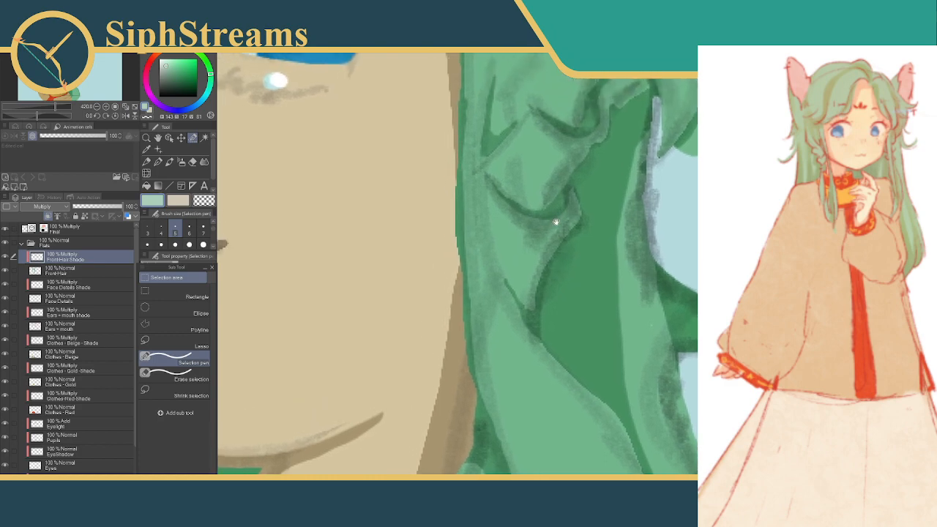
pyautogui.moveTo(554, 215); pyautogui.dragTo(564, 294)
pyautogui.scroll(-6, 557, 253)
pyautogui.scroll(2, 557, 253)
pyautogui.moveTo(551, 253); pyautogui.dragTo(578, 260)
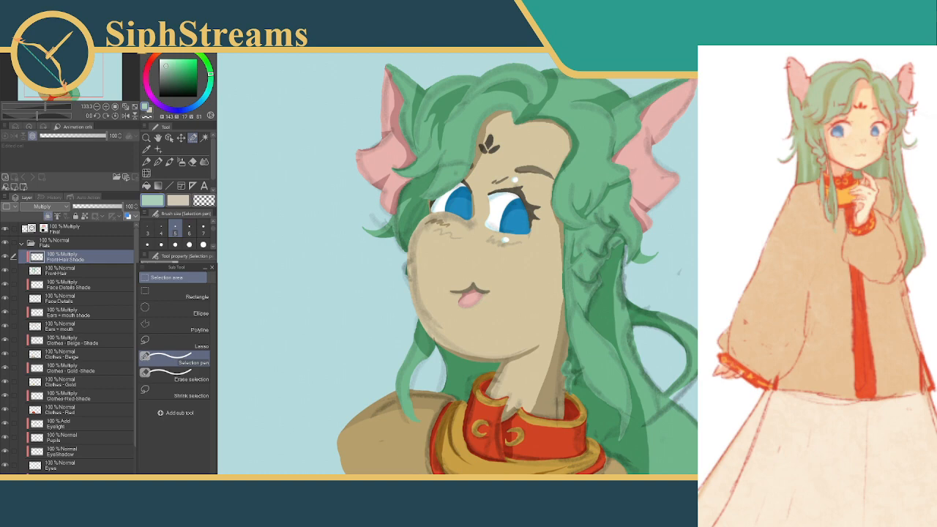
pyautogui.scroll(-3, 655, 320)
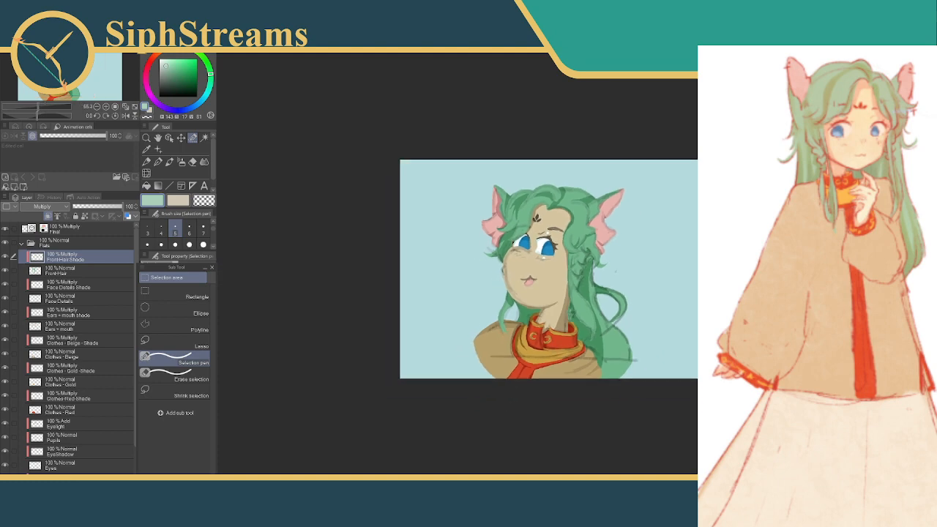
pyautogui.click(6, 230)
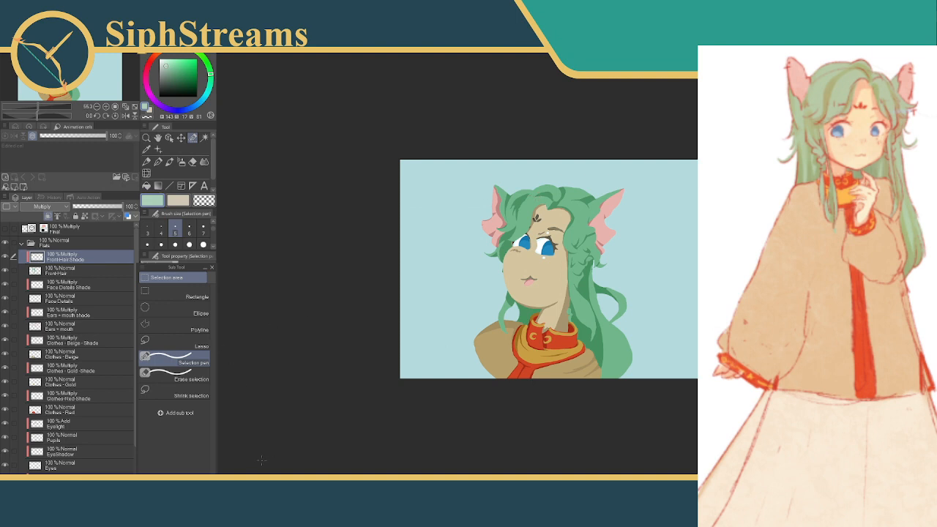
# Select a slanted strand at the hair's edge beside the lower part of the far pink ear, fill it with shadow and deselect
pyautogui.scroll(7, 561, 268)
pyautogui.moveTo(373, 274); pyautogui.dragTo(427, 372)
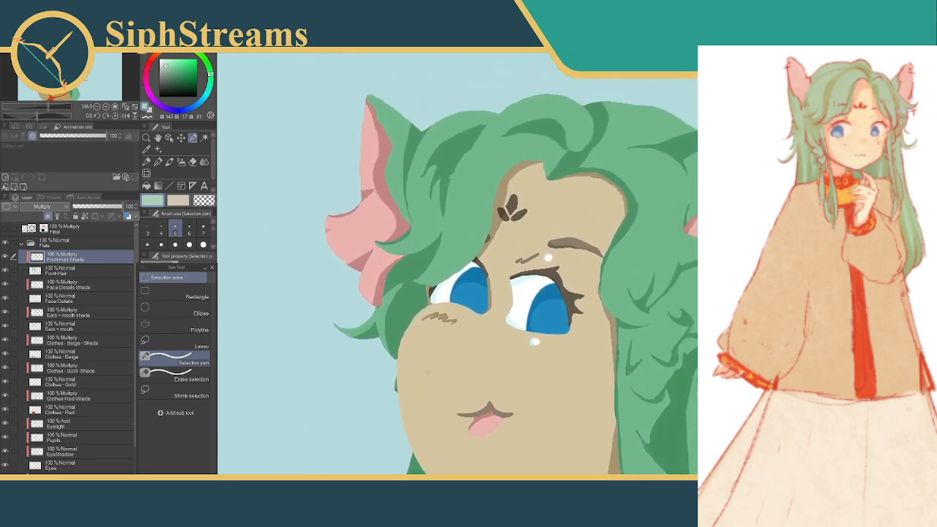
pyautogui.moveTo(400, 208); pyautogui.dragTo(431, 226)
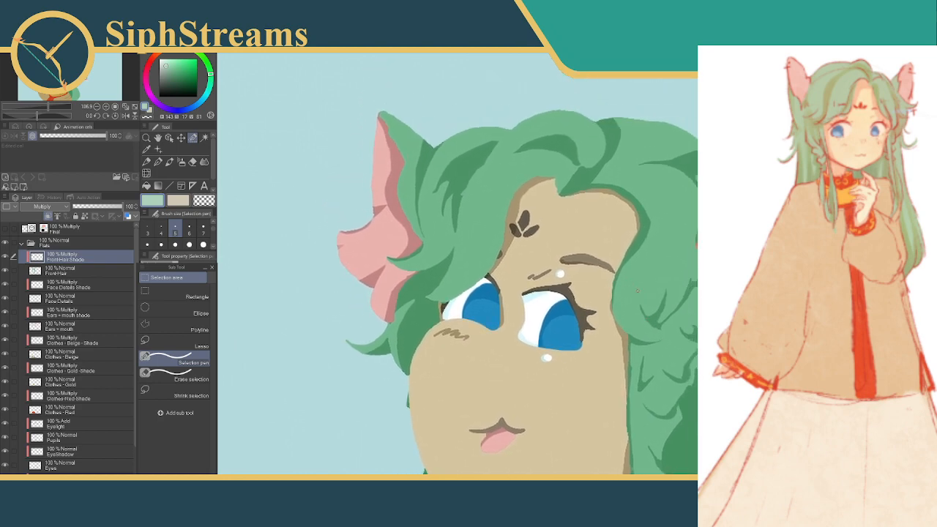
pyautogui.moveTo(575, 165); pyautogui.dragTo(628, 229)
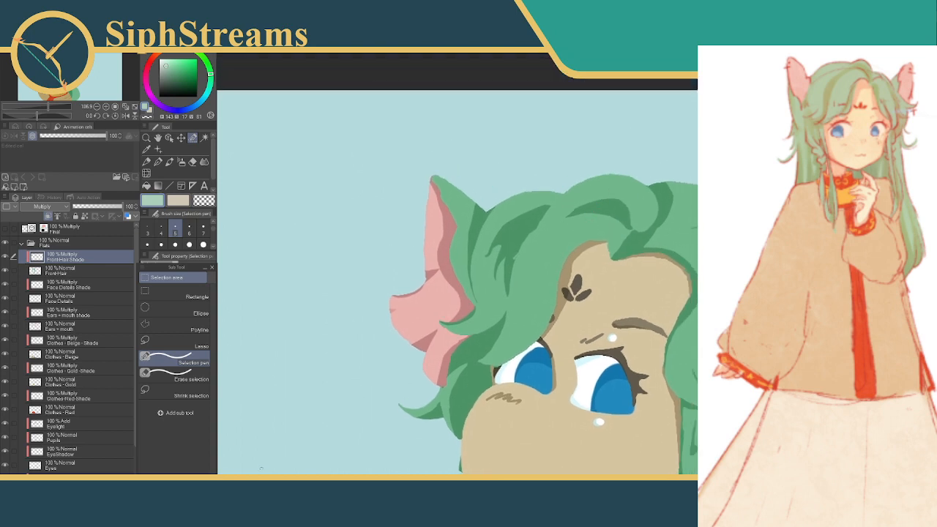
pyautogui.keyDown('ctrl'); pyautogui.moveTo(570, 269); pyautogui.dragTo(677, 269); pyautogui.keyUp('ctrl')
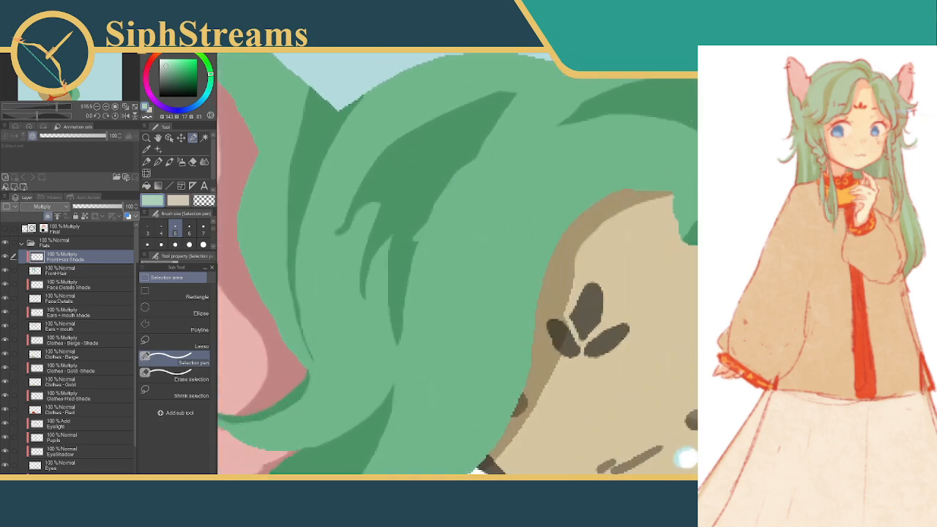
pyautogui.scroll(-6, 572, 268)
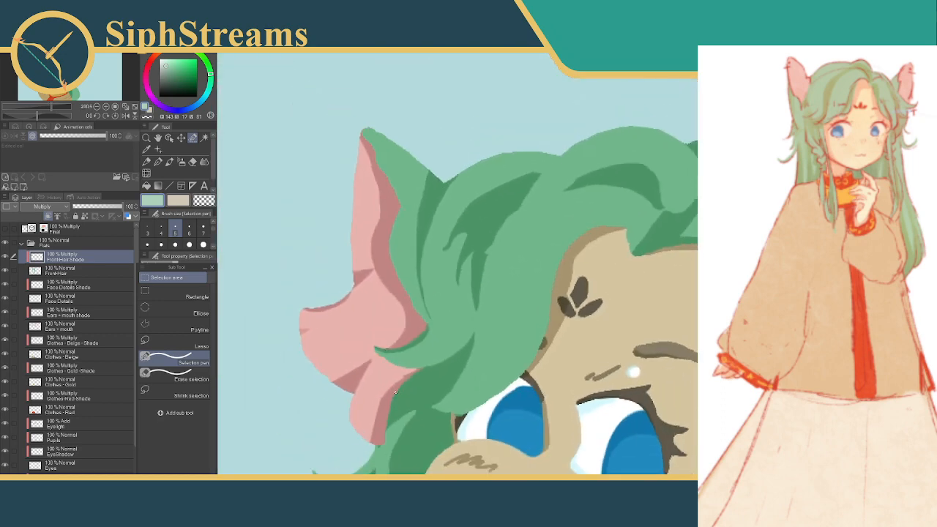
pyautogui.moveTo(396, 392); pyautogui.dragTo(447, 273)
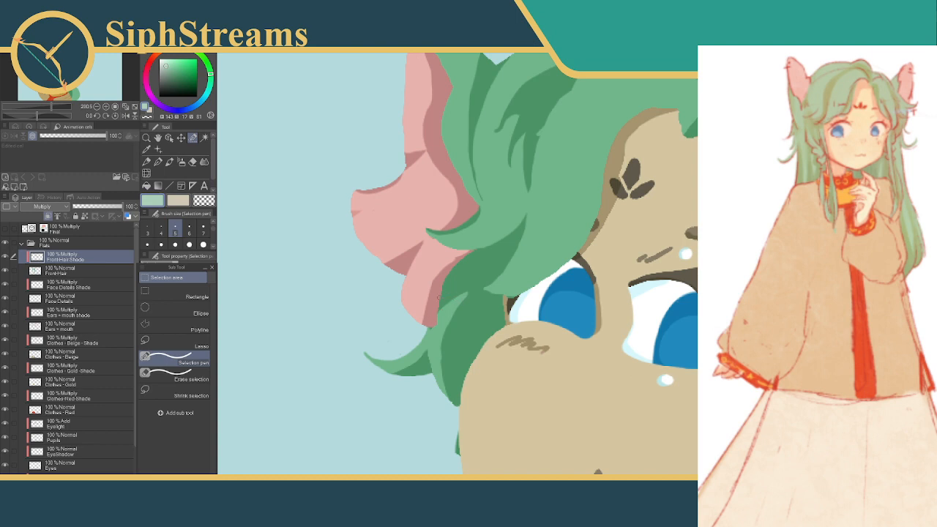
pyautogui.moveTo(437, 304)
pyautogui.mouseDown()
pyautogui.moveTo(477, 268)
pyautogui.moveTo(434, 303)
pyautogui.mouseUp()
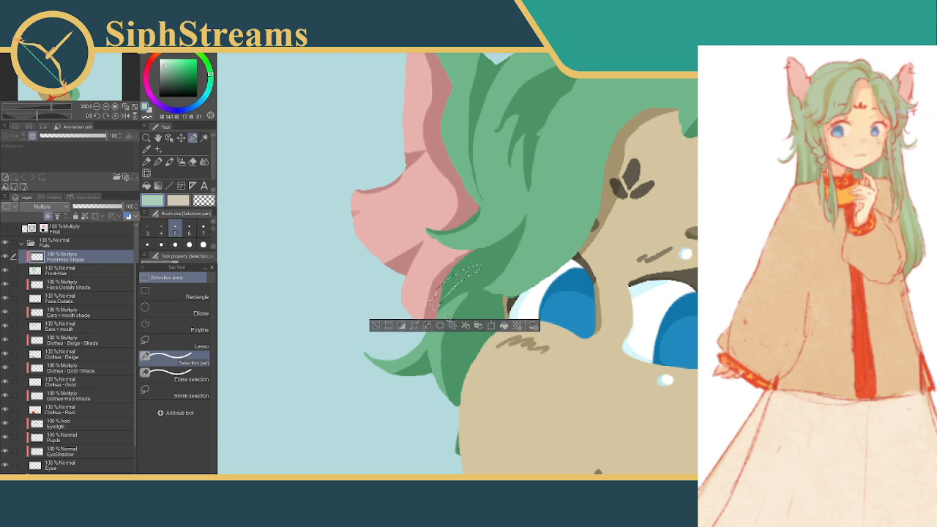
pyautogui.click(378, 327)
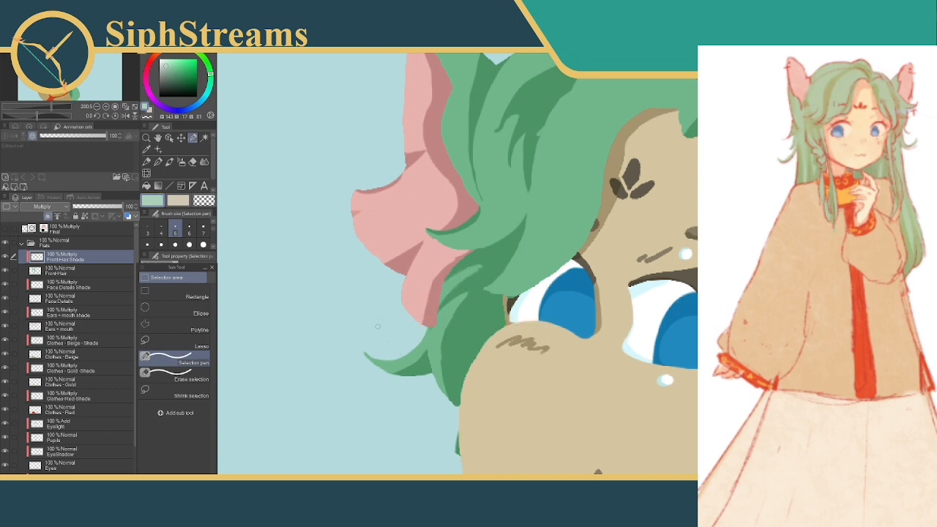
# Add two short slanted shadow spikes at the tip of the front lock beside the far eye, filling and deselecting each
pyautogui.moveTo(532, 237); pyautogui.dragTo(481, 272)
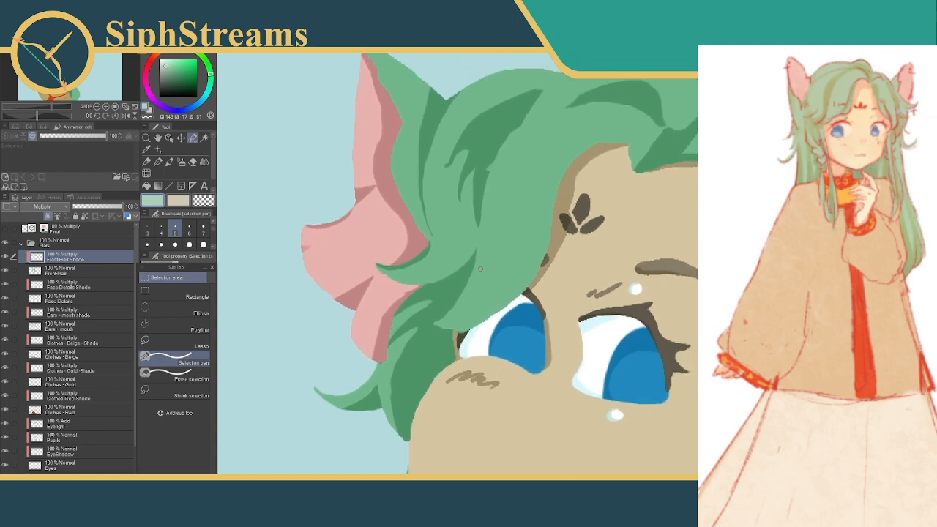
pyautogui.moveTo(441, 332)
pyautogui.mouseDown()
pyautogui.moveTo(473, 314)
pyautogui.moveTo(446, 336)
pyautogui.mouseUp()
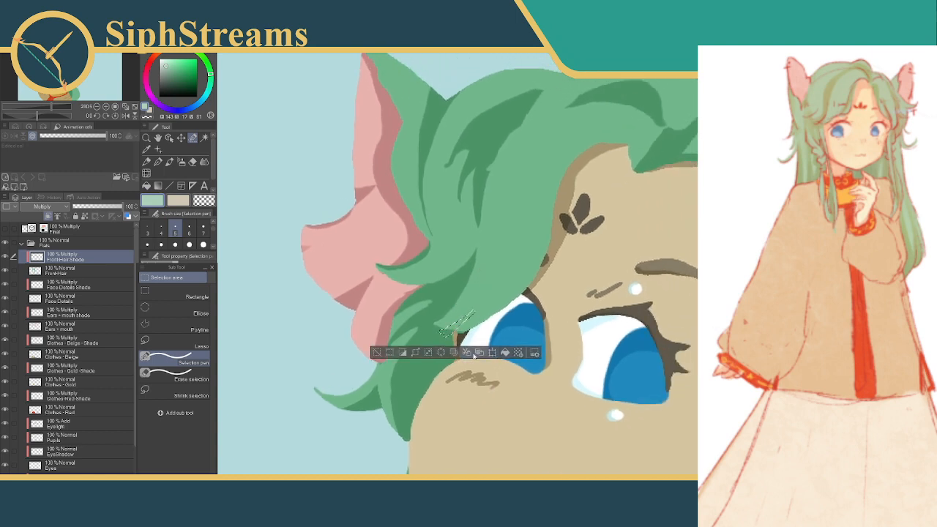
pyautogui.click(376, 352)
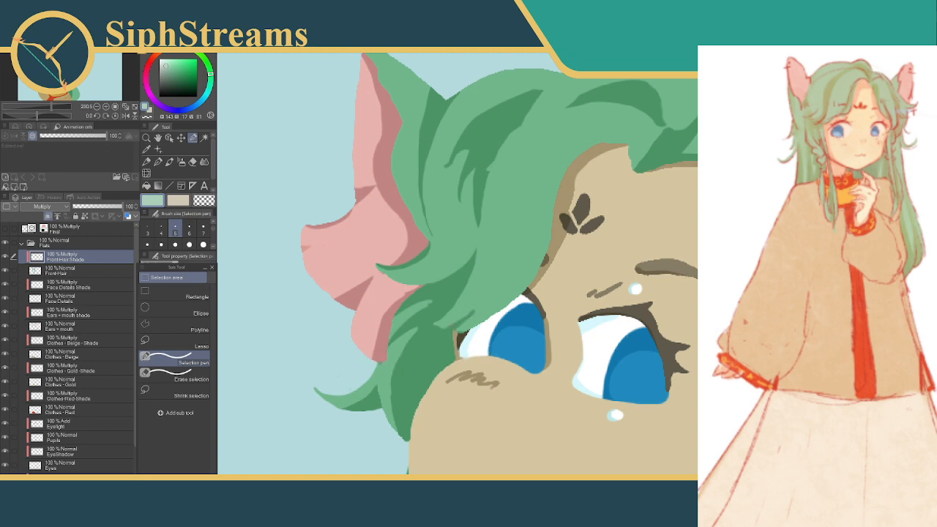
pyautogui.moveTo(431, 329)
pyautogui.mouseDown()
pyautogui.moveTo(457, 324)
pyautogui.moveTo(459, 279)
pyautogui.moveTo(482, 313)
pyautogui.moveTo(467, 327)
pyautogui.mouseUp()
pyautogui.click(495, 347)
pyautogui.click(366, 347)
# Try to add a thin vertical sliver along the long strand shadow beside the far ear, and undo the last change
pyautogui.moveTo(506, 254); pyautogui.dragTo(455, 298)
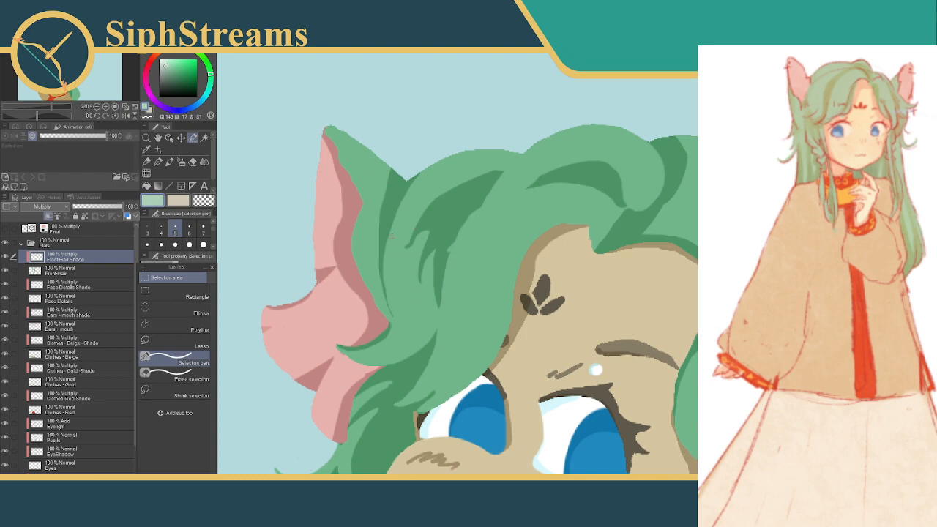
pyautogui.moveTo(390, 215); pyautogui.dragTo(391, 258)
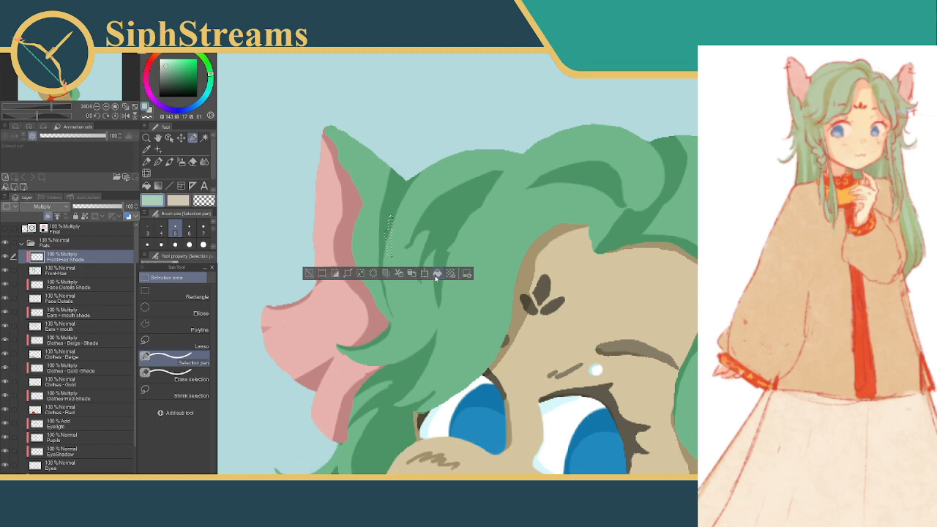
pyautogui.click(309, 273)
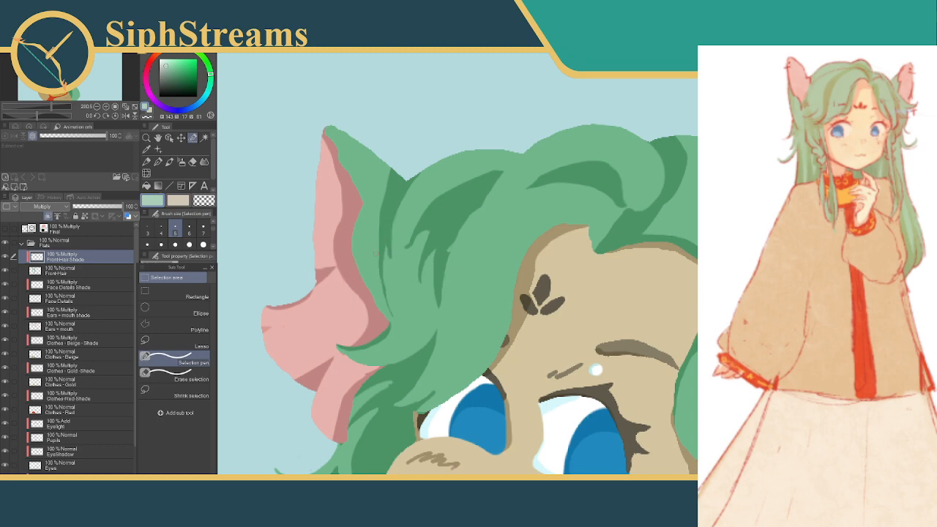
pyautogui.hotkey('ctrl', 'z')
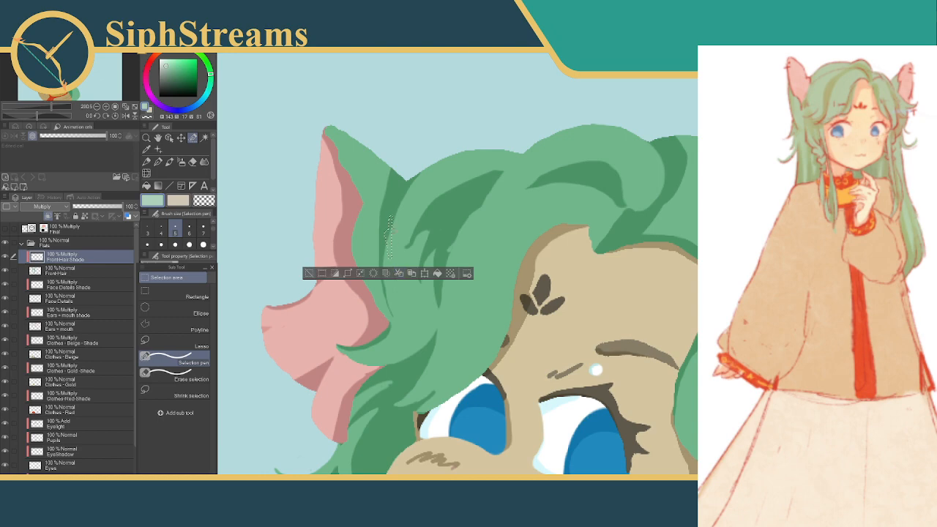
# Try a thin slanted strand selection in the front hair between the forehead and the near ear, and deselect it
pyautogui.moveTo(386, 213); pyautogui.dragTo(391, 187)
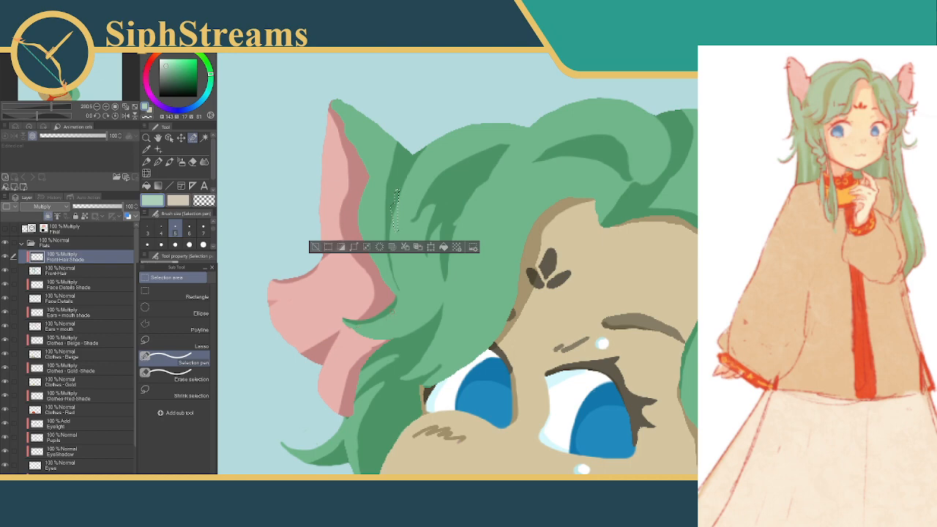
pyautogui.moveTo(379, 293)
pyautogui.mouseDown()
pyautogui.moveTo(385, 262)
pyautogui.moveTo(375, 279)
pyautogui.mouseUp()
pyautogui.moveTo(386, 312); pyautogui.dragTo(240, 200)
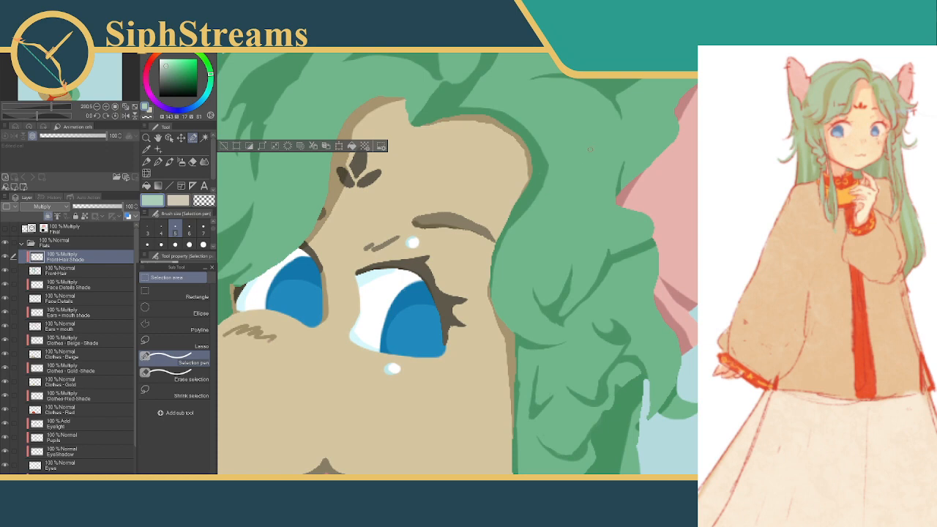
pyautogui.moveTo(591, 150); pyautogui.dragTo(604, 199)
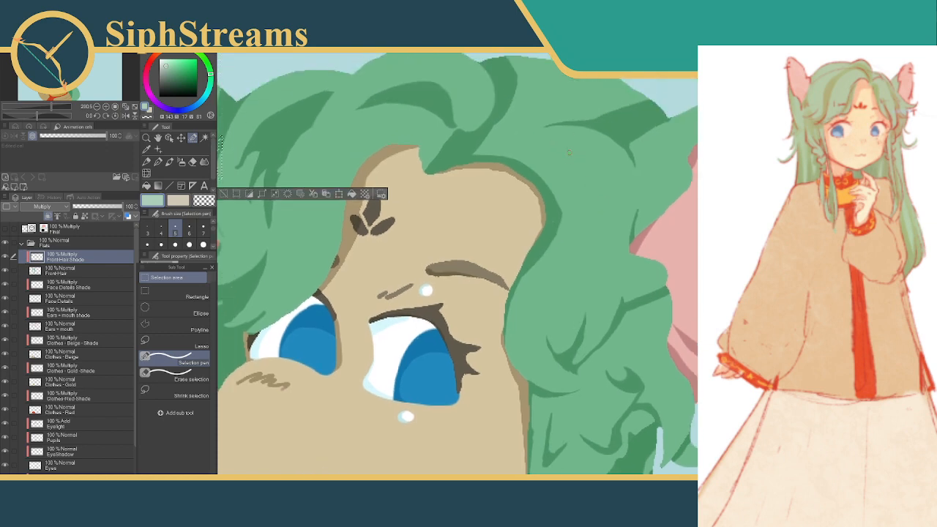
pyautogui.moveTo(568, 152); pyautogui.dragTo(597, 195)
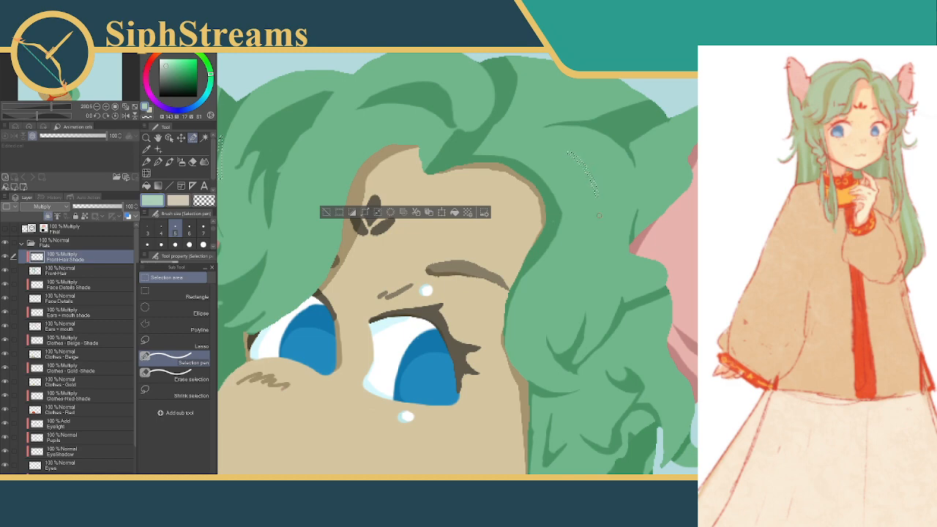
pyautogui.click(326, 213)
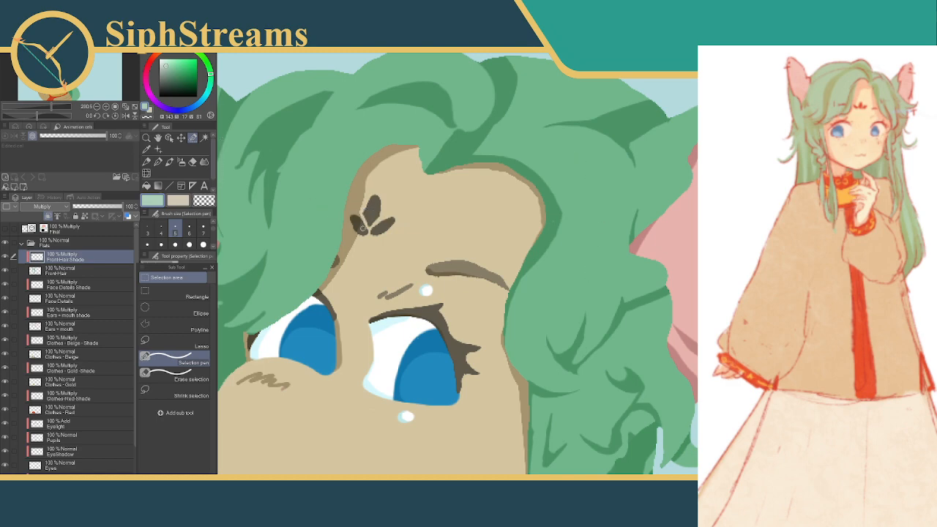
# Try a thin slanted shadow in the front hair between the near eye and near ear, thinning its selection before filling, then deselect
pyautogui.moveTo(583, 317); pyautogui.dragTo(575, 345)
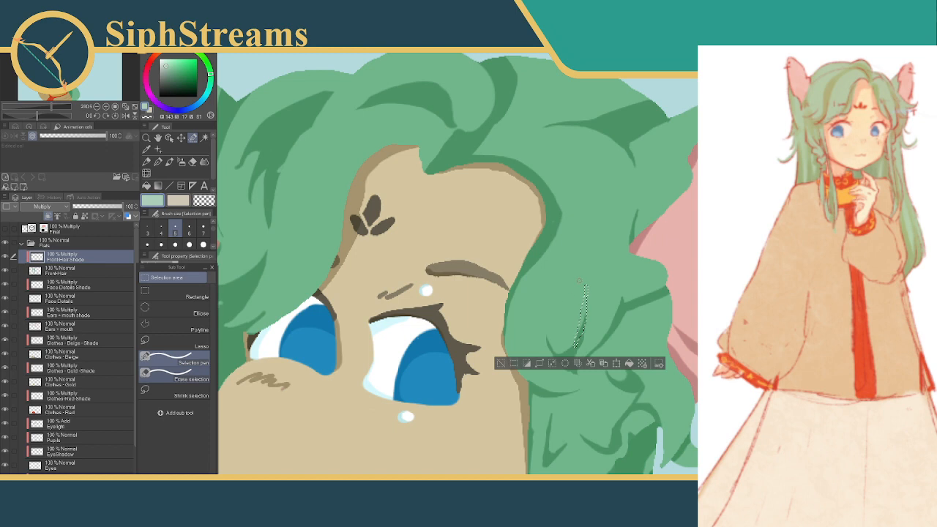
pyautogui.moveTo(582, 304); pyautogui.dragTo(571, 329)
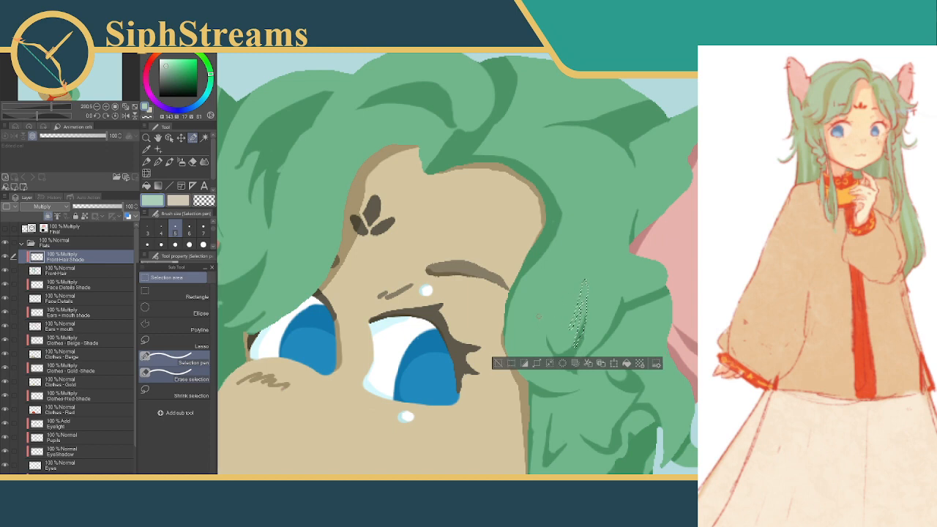
pyautogui.click(183, 377)
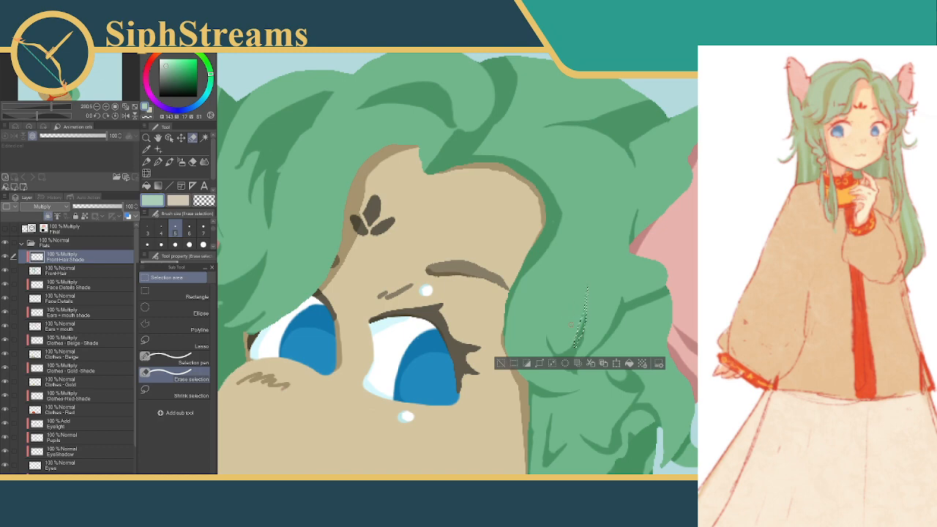
pyautogui.click(630, 363)
pyautogui.click(500, 364)
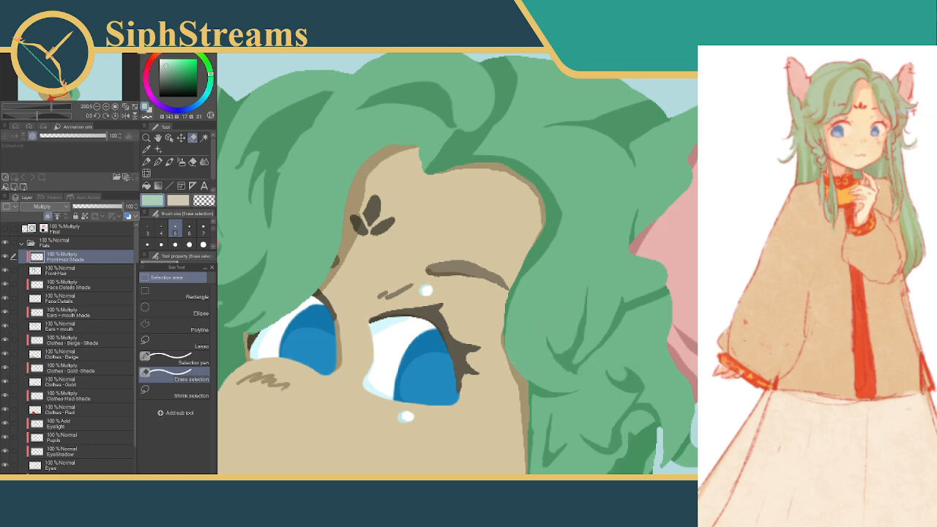
pyautogui.moveTo(548, 278)
pyautogui.mouseDown()
pyautogui.moveTo(553, 254)
pyautogui.moveTo(552, 276)
pyautogui.mouseUp()
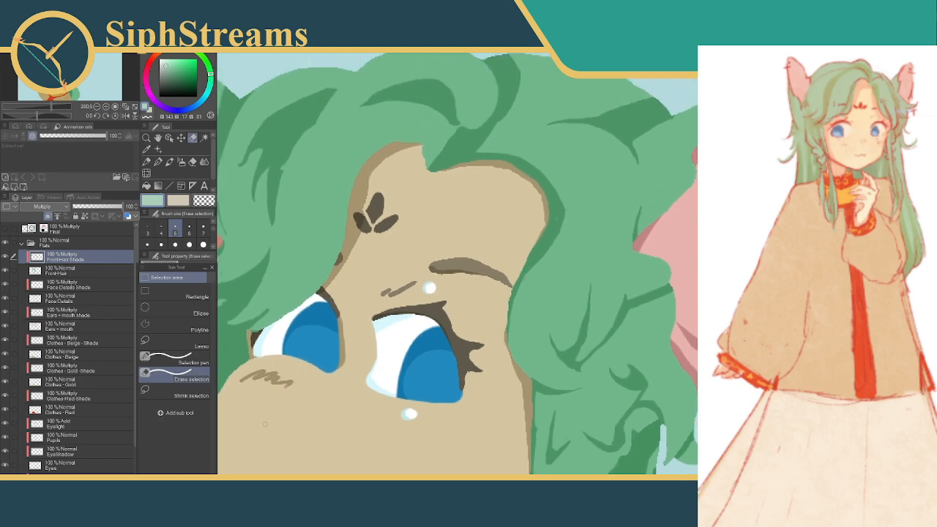
pyautogui.scroll(-9, 560, 270)
pyautogui.scroll(15, 560, 270)
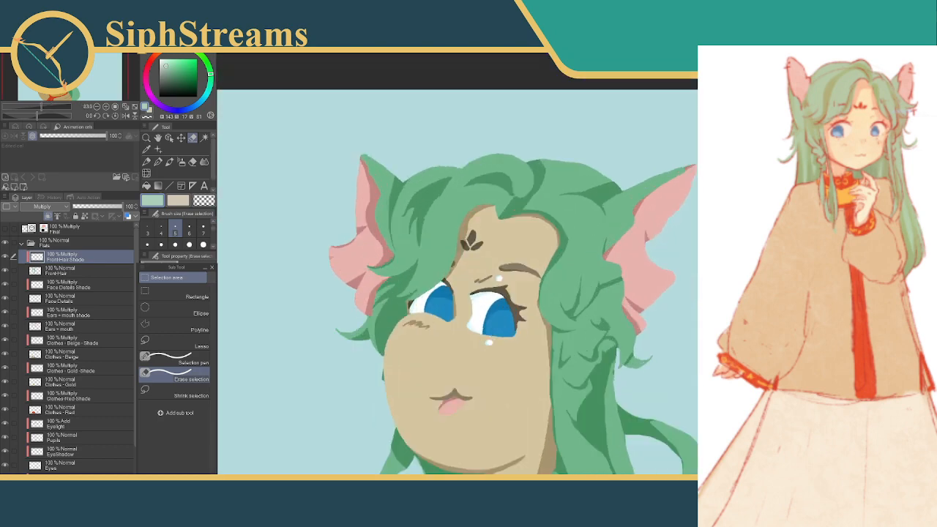
pyautogui.scroll(-8, 520, 265)
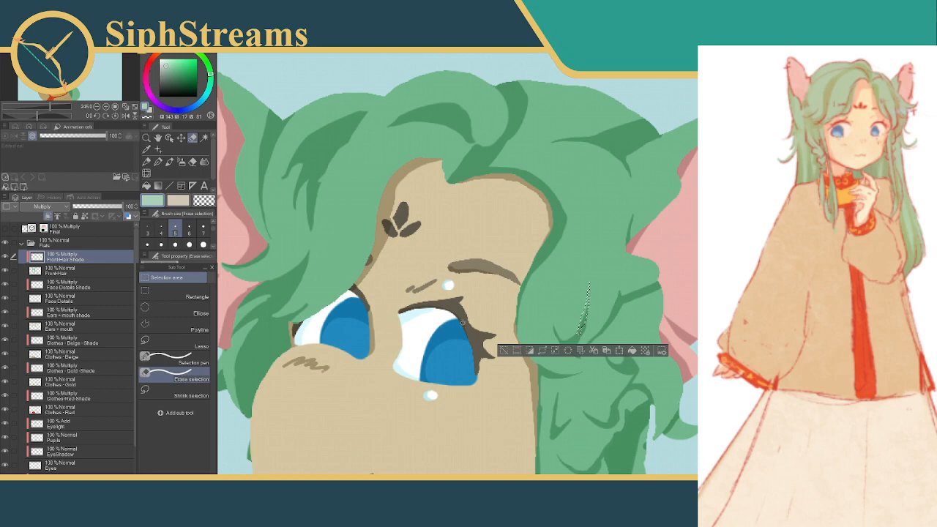
pyautogui.click(502, 351)
pyautogui.moveTo(551, 313); pyautogui.dragTo(524, 201)
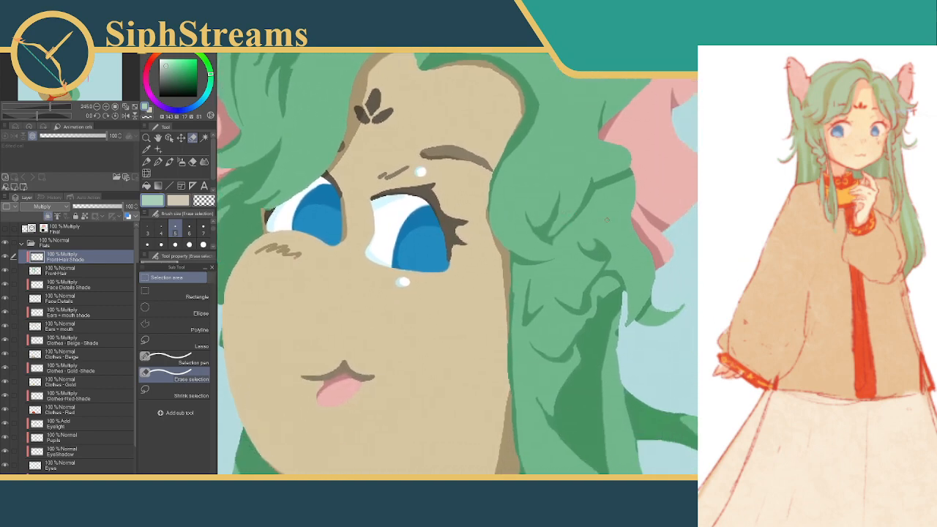
# Clear small shadow slivers along the front hair's edge beside the near pink ear, deselecting after each
pyautogui.moveTo(604, 213); pyautogui.dragTo(570, 258)
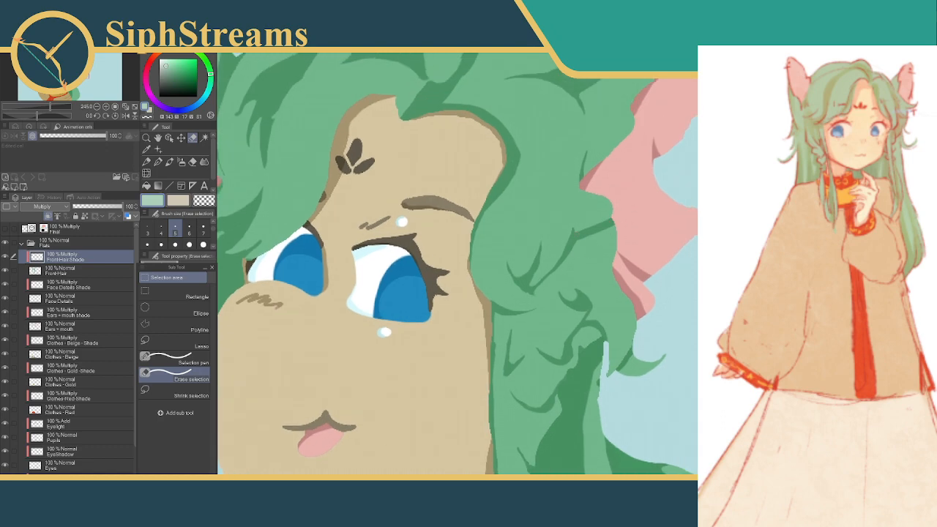
pyautogui.moveTo(616, 220); pyautogui.dragTo(605, 233)
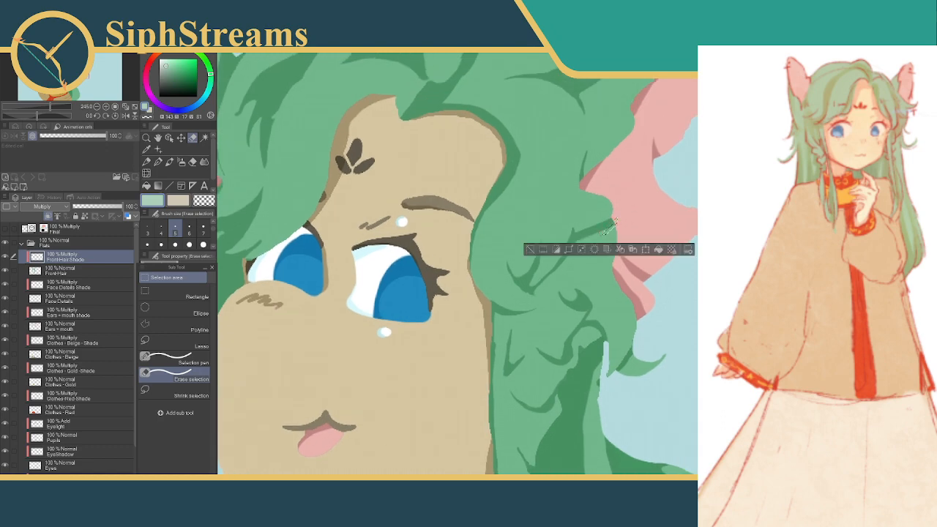
pyautogui.click(530, 250)
pyautogui.moveTo(559, 298); pyautogui.dragTo(532, 231)
pyautogui.click(604, 287)
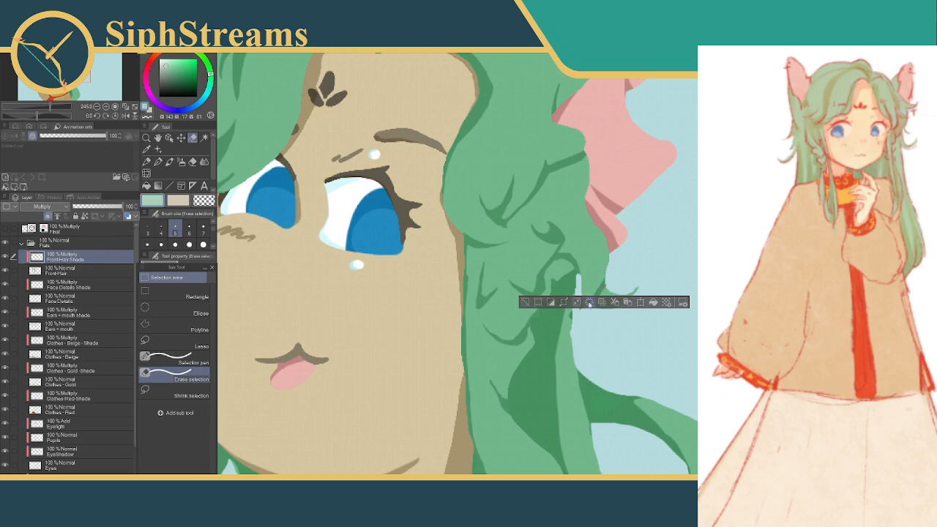
pyautogui.click(525, 301)
pyautogui.moveTo(591, 280); pyautogui.dragTo(599, 243)
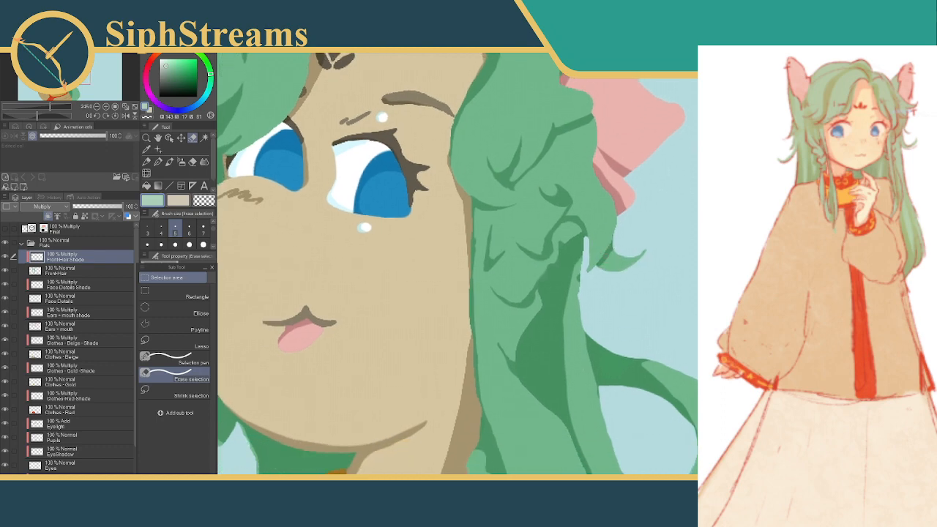
# Make the back hair's shade layer active and choose a larger brush size for the Erase selection tool
pyautogui.moveTo(410, 278); pyautogui.dragTo(476, 273)
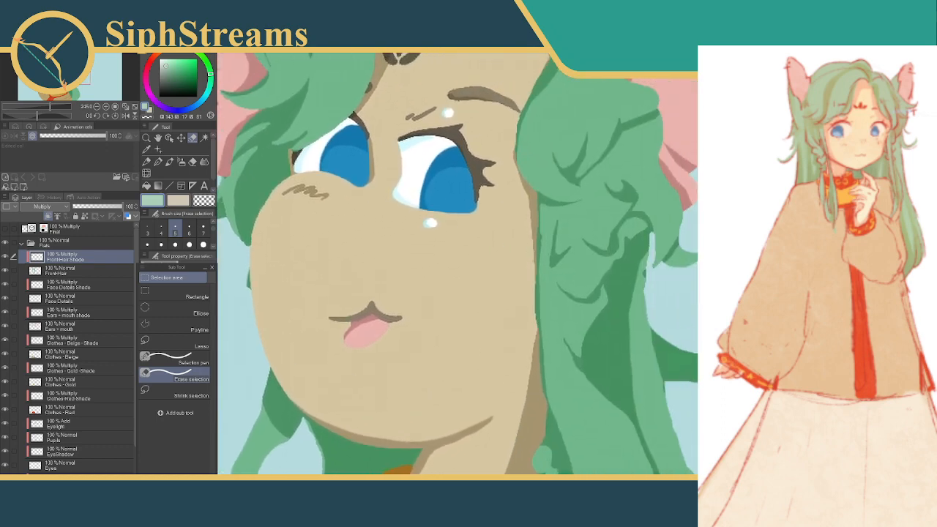
pyautogui.moveTo(684, 232)
pyautogui.mouseDown()
pyautogui.moveTo(656, 265)
pyautogui.moveTo(684, 232)
pyautogui.mouseUp()
pyautogui.hotkey('ctrl', 'd')
pyautogui.keyDown('ctrl'); pyautogui.keyDown('shift'); pyautogui.click(671, 253); pyautogui.keyUp('shift'); pyautogui.keyUp('ctrl')
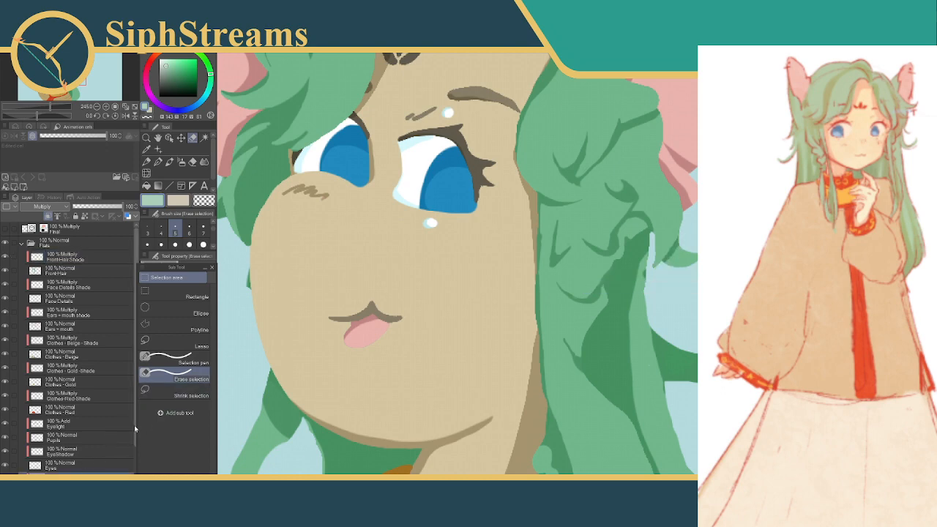
pyautogui.scroll(-2, 132, 448)
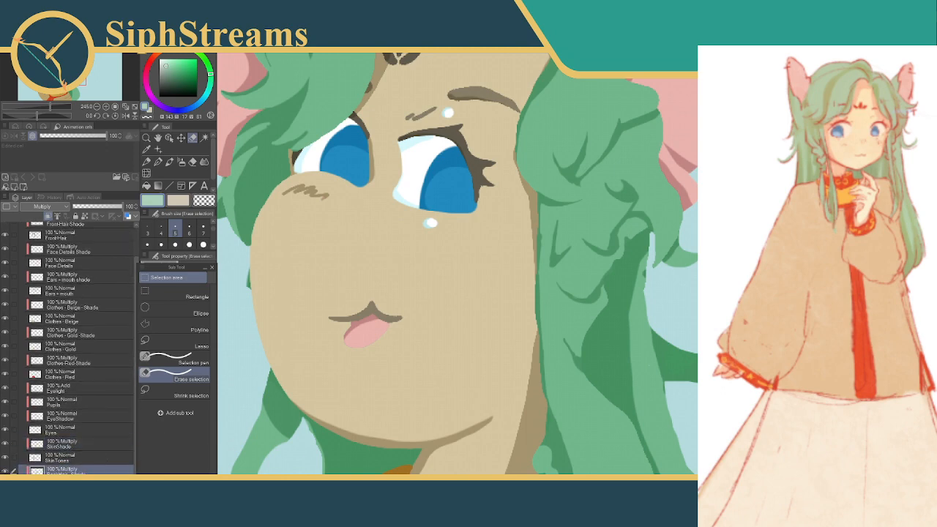
pyautogui.click(189, 244)
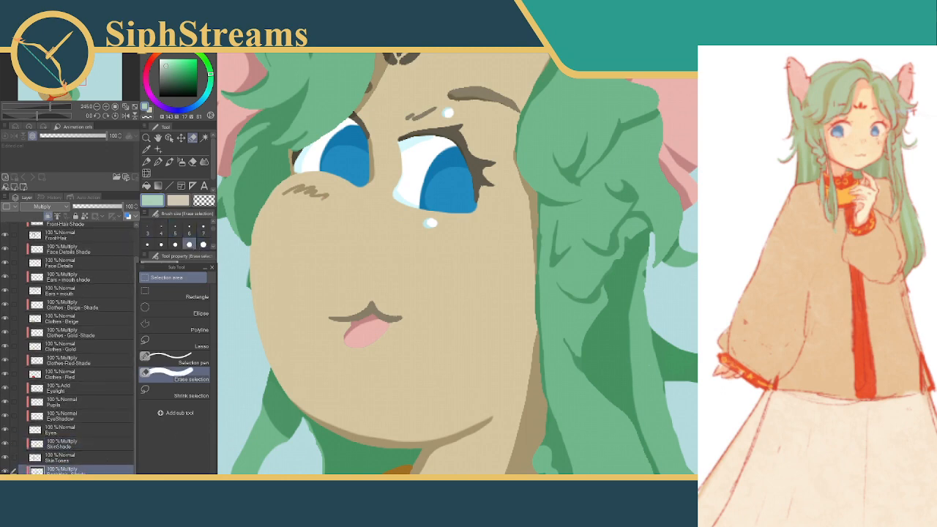
# Clean up the back hair's shadow around the curled tip below the near ear and beside the front lock, deselecting after each patch
pyautogui.moveTo(658, 272)
pyautogui.mouseDown()
pyautogui.moveTo(683, 238)
pyautogui.moveTo(653, 276)
pyautogui.mouseUp()
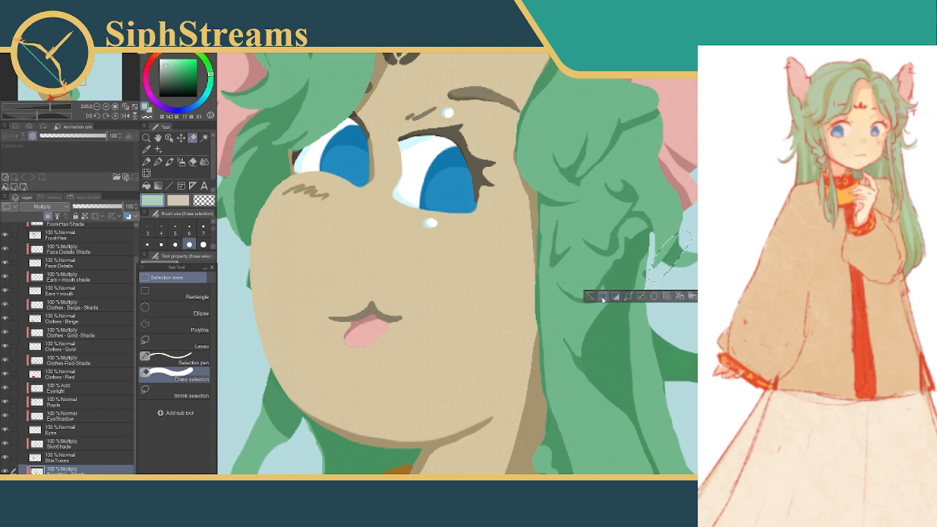
pyautogui.click(652, 298)
pyautogui.click(590, 295)
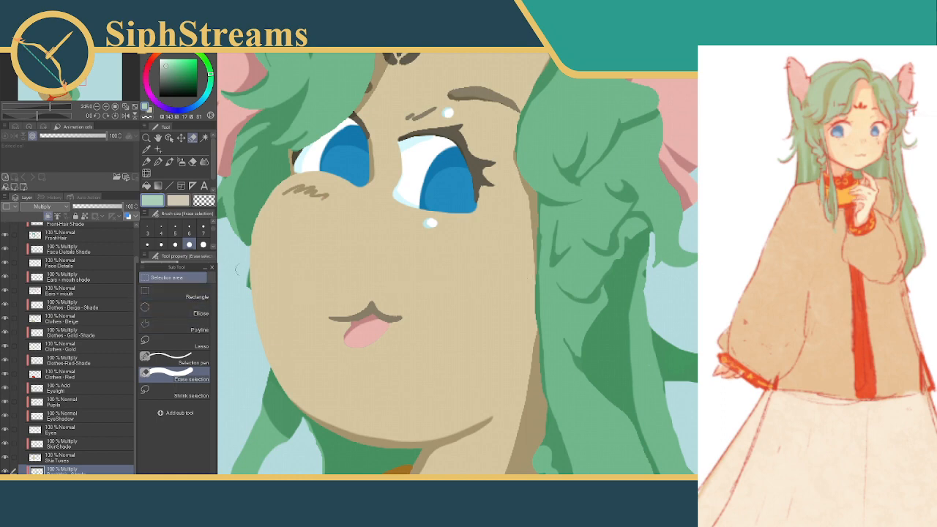
pyautogui.moveTo(663, 247)
pyautogui.mouseDown()
pyautogui.moveTo(666, 272)
pyautogui.moveTo(680, 279)
pyautogui.mouseUp()
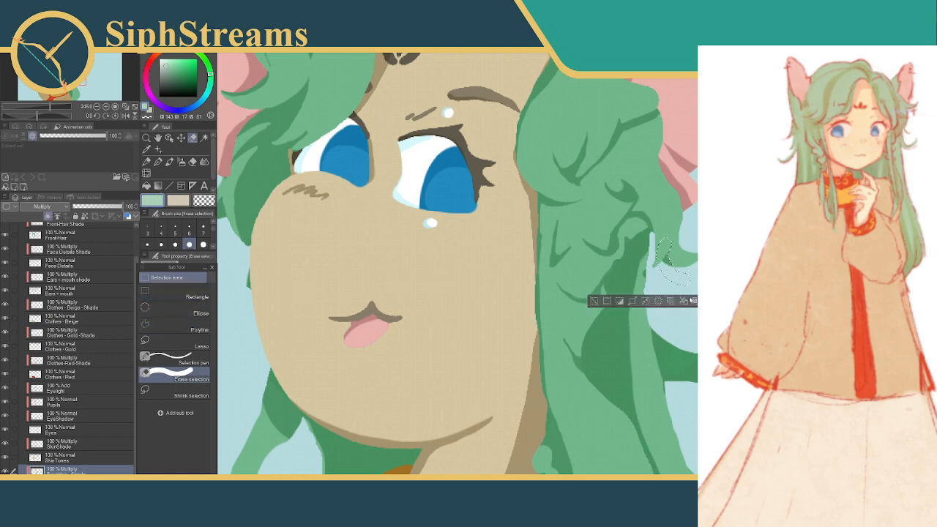
pyautogui.click(595, 301)
pyautogui.moveTo(670, 235); pyautogui.dragTo(668, 278)
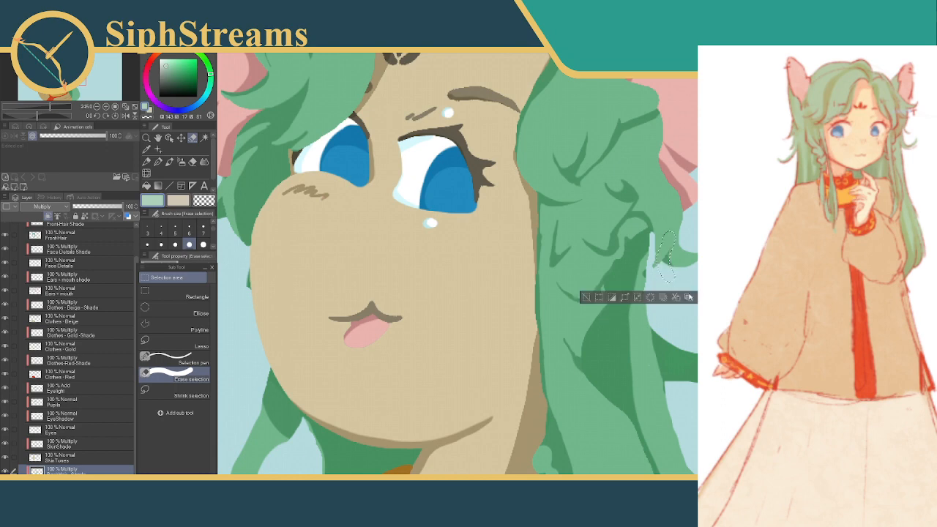
pyautogui.click(593, 297)
pyautogui.moveTo(645, 247); pyautogui.dragTo(688, 344)
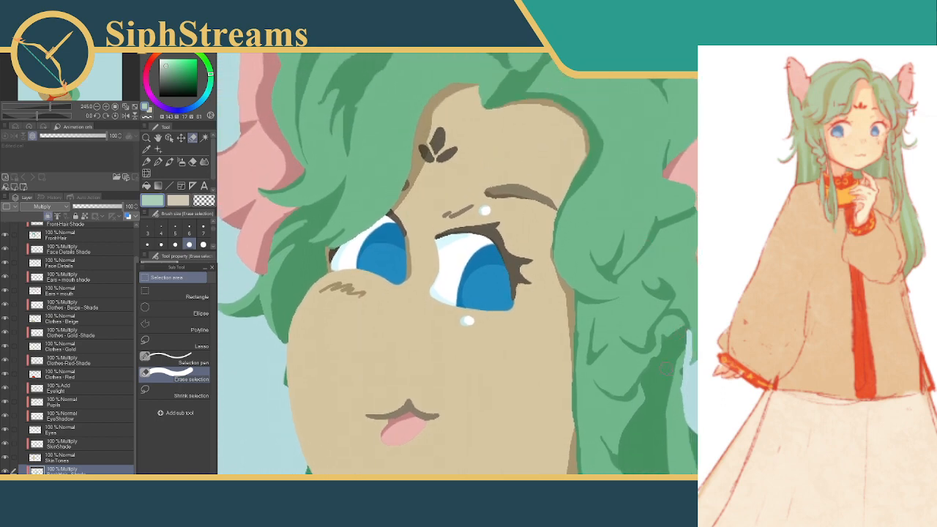
pyautogui.moveTo(684, 363); pyautogui.dragTo(686, 386)
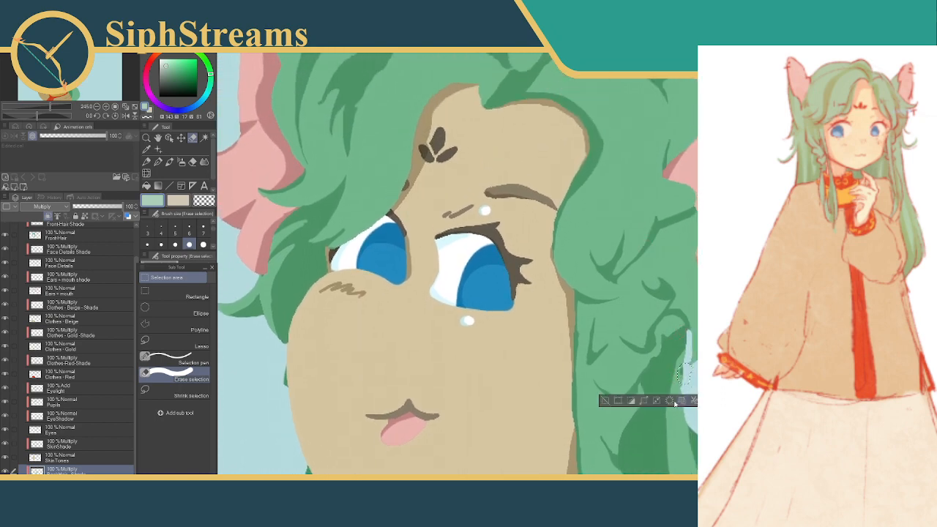
pyautogui.click(605, 400)
# Make the FrontHair Shade layer active again and deselect the narrow patch beside the near side of the forehead
pyautogui.moveTo(600, 340); pyautogui.dragTo(625, 385)
pyautogui.moveTo(637, 274)
pyautogui.mouseDown()
pyautogui.moveTo(641, 312)
pyautogui.moveTo(664, 268)
pyautogui.moveTo(652, 428)
pyautogui.mouseUp()
pyautogui.moveTo(645, 322); pyautogui.dragTo(650, 355)
pyautogui.click(564, 349)
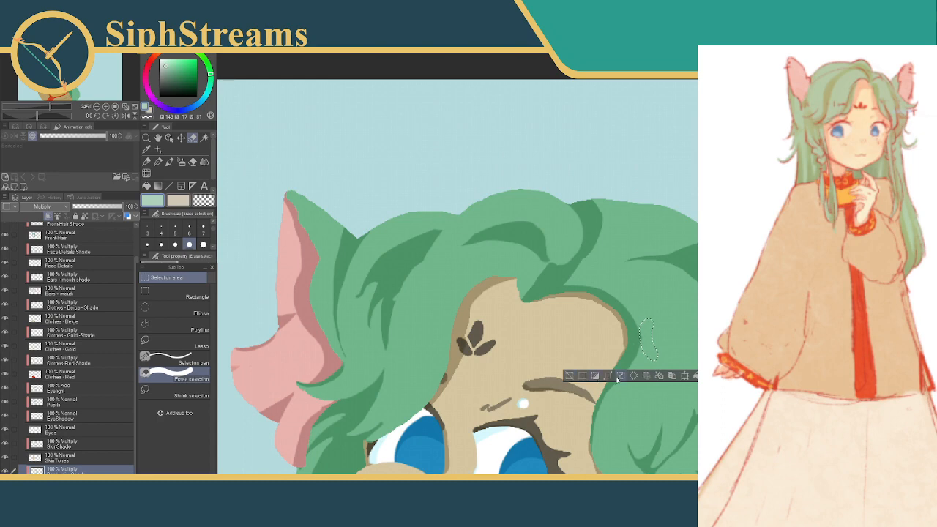
pyautogui.click(132, 310)
pyautogui.moveTo(135, 309); pyautogui.dragTo(144, 309)
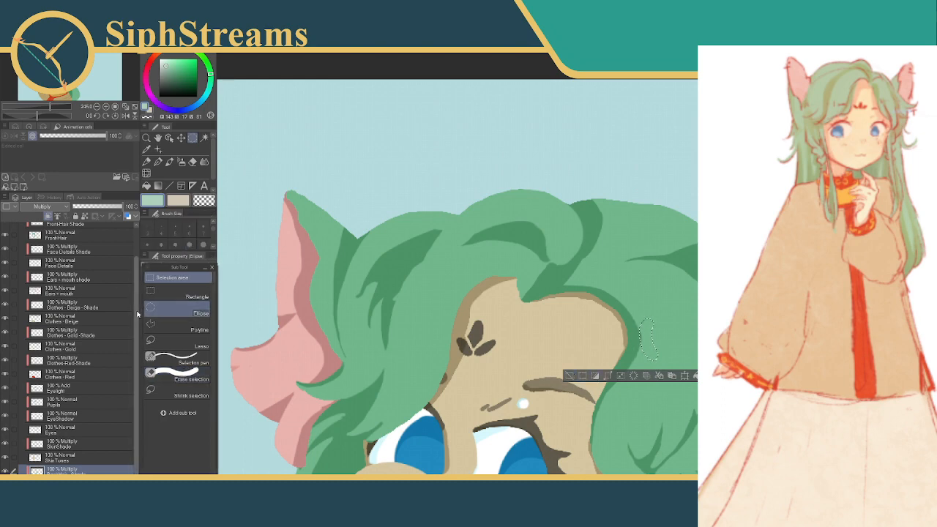
pyautogui.scroll(3, 77, 261)
pyautogui.click(78, 260)
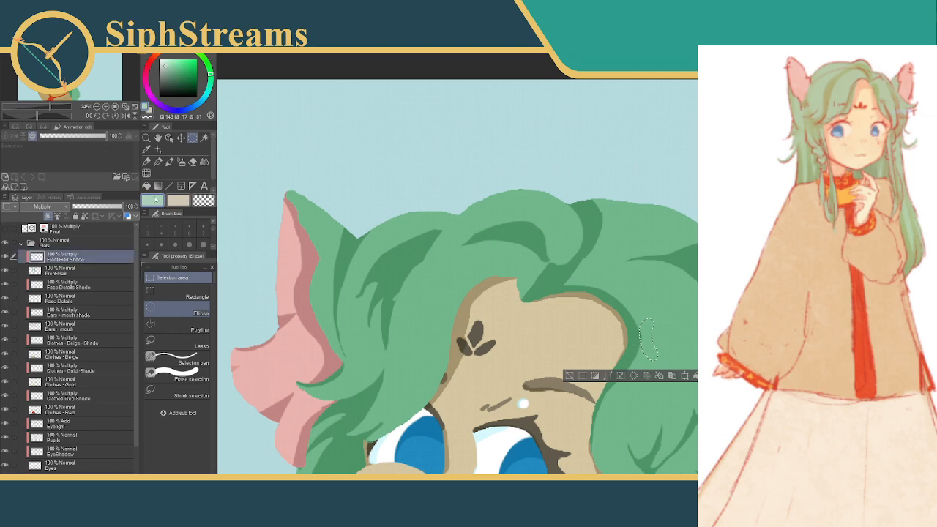
pyautogui.click(572, 376)
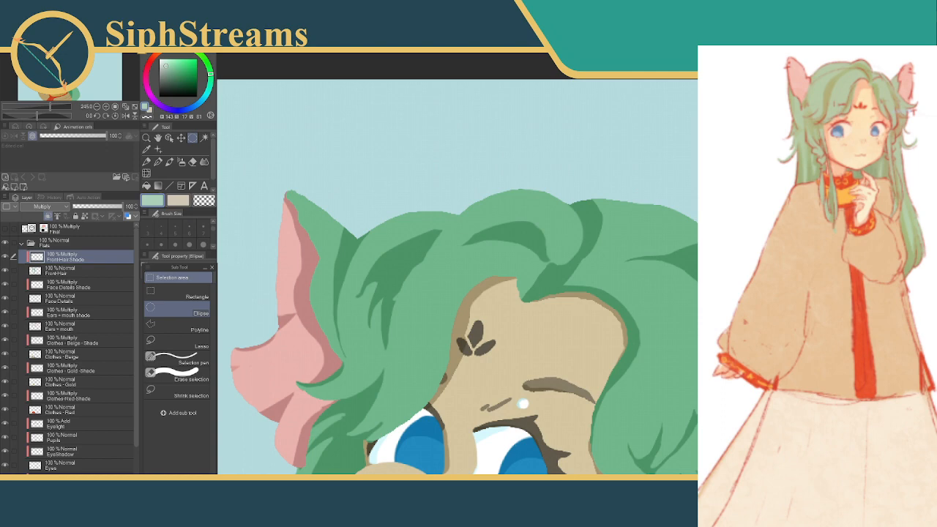
# Try filling a large circular selection over the hair above the forehead mark with shadow, and undo it
pyautogui.moveTo(569, 188); pyautogui.dragTo(639, 141)
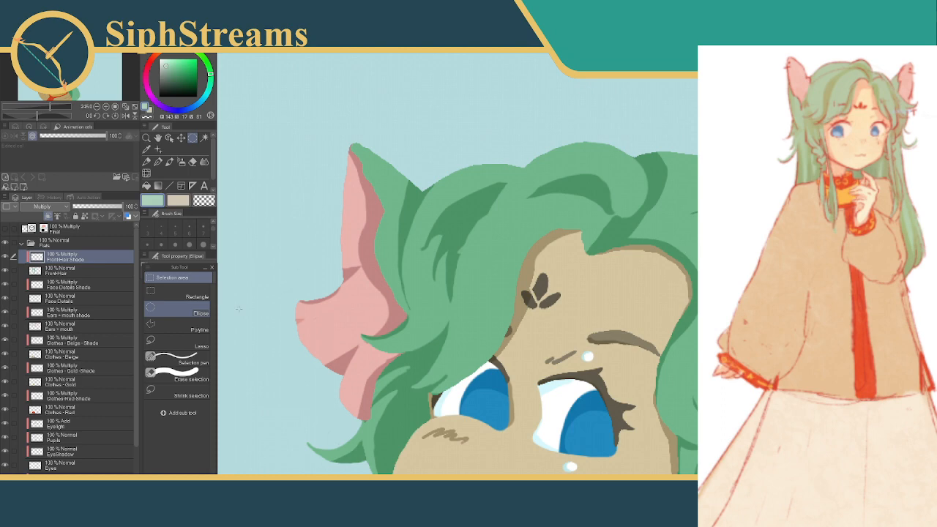
pyautogui.moveTo(482, 168); pyautogui.dragTo(626, 310)
pyautogui.click(607, 326)
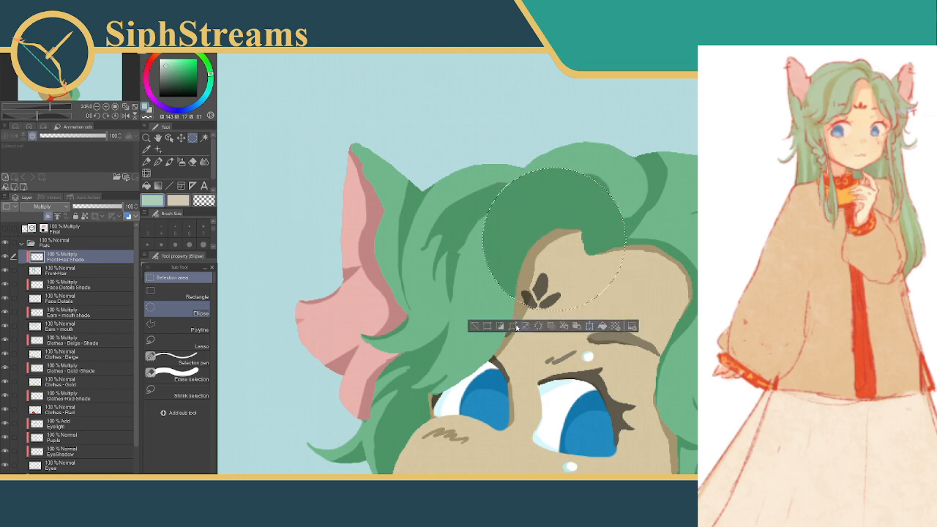
pyautogui.click(472, 326)
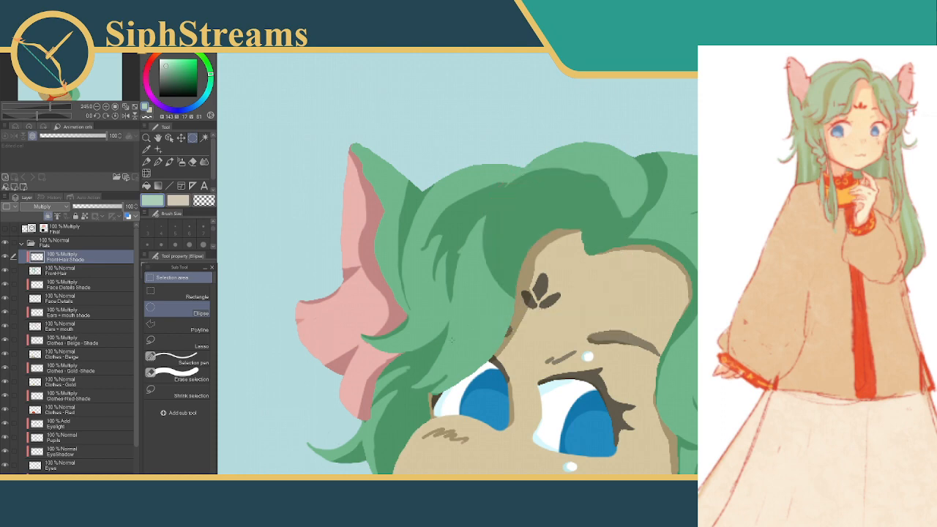
pyautogui.hotkey('ctrl', 'z')
pyautogui.hotkey('ctrl', 'z')
pyautogui.hotkey('ctrl', 'z')
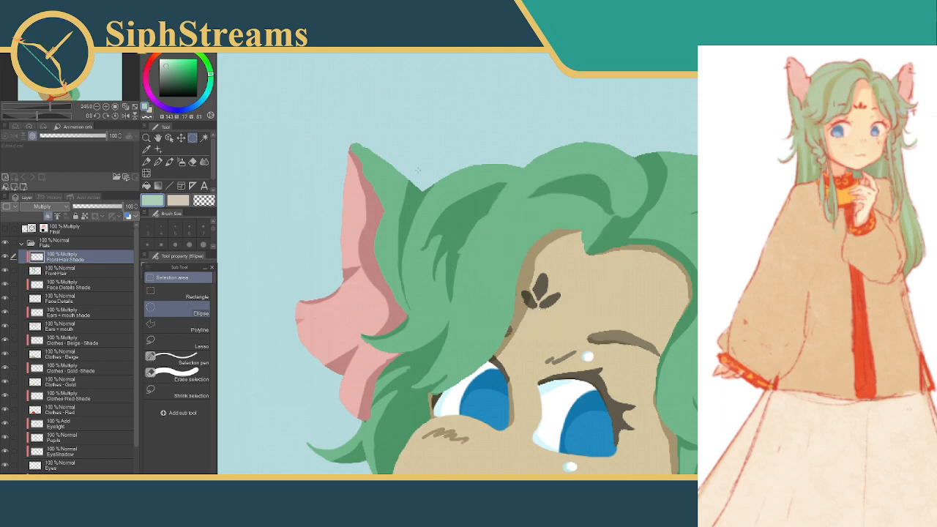
# Using the Selection pen at brush size 4, extend the arched hair shadow above the forehead with a thin strand toward the central shadow
pyautogui.moveTo(507, 207); pyautogui.dragTo(532, 203)
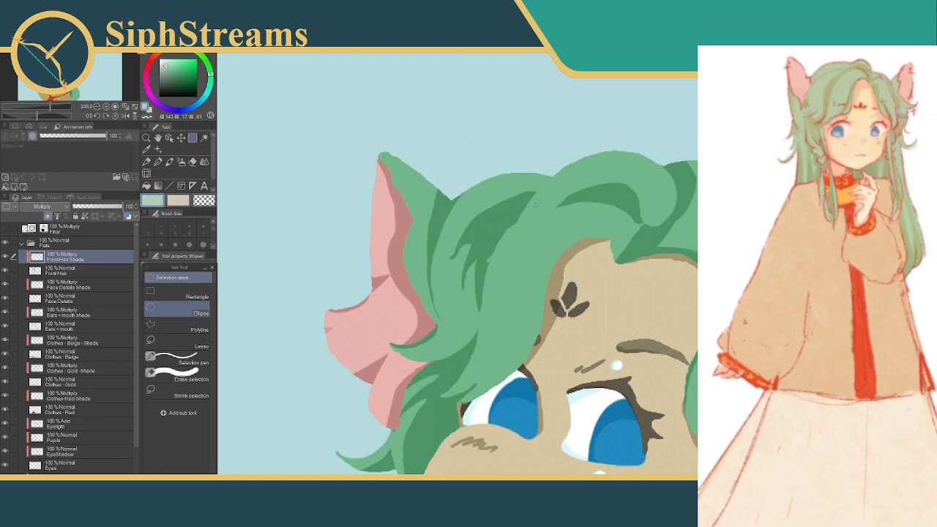
pyautogui.click(167, 358)
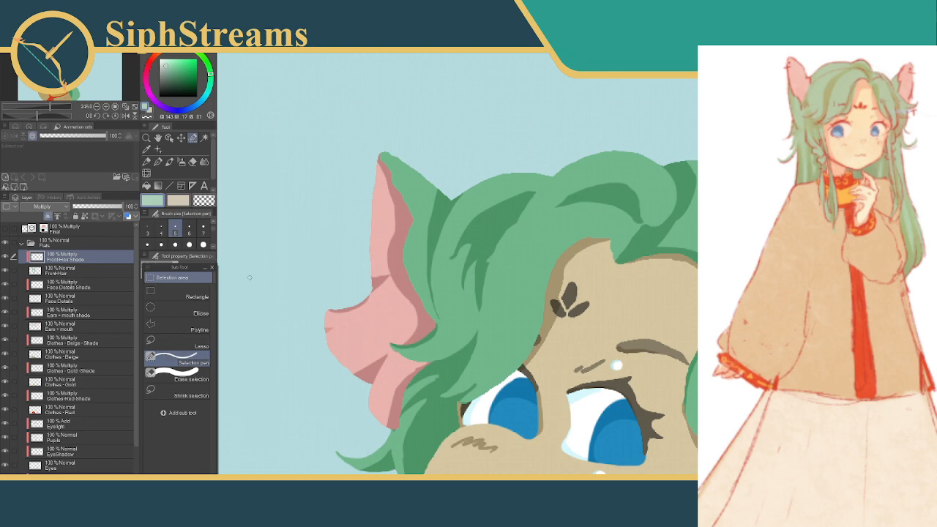
pyautogui.click(161, 228)
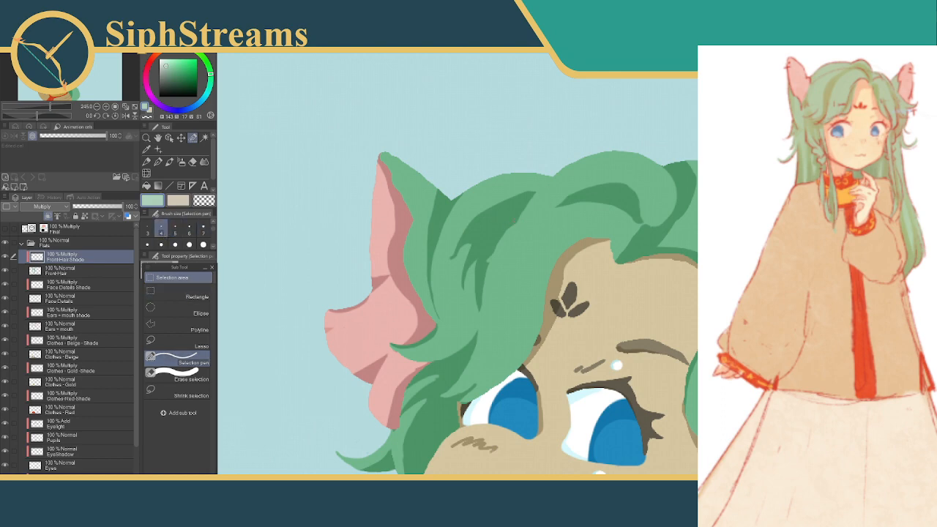
pyautogui.moveTo(560, 205); pyautogui.dragTo(575, 199)
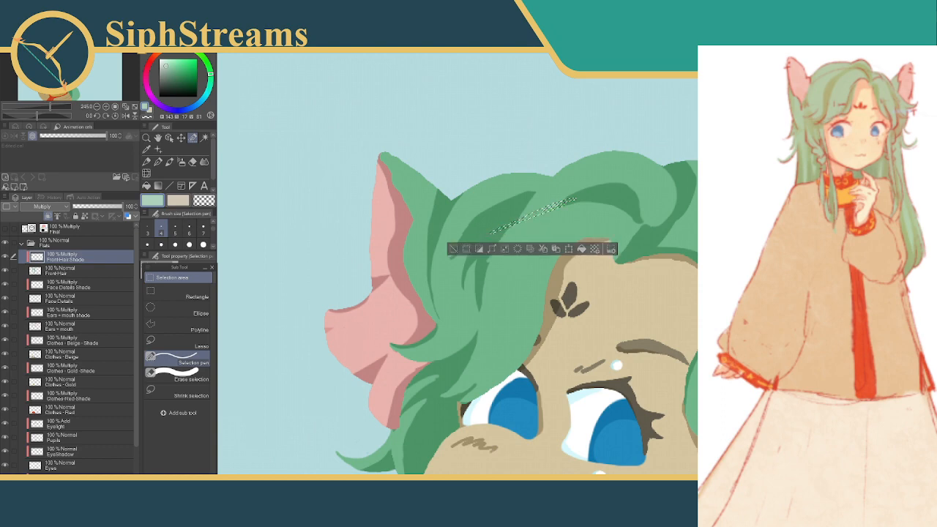
pyautogui.hotkey('ctrl', 'z')
pyautogui.moveTo(510, 227); pyautogui.dragTo(586, 193)
pyautogui.hotkey('ctrl', 'z')
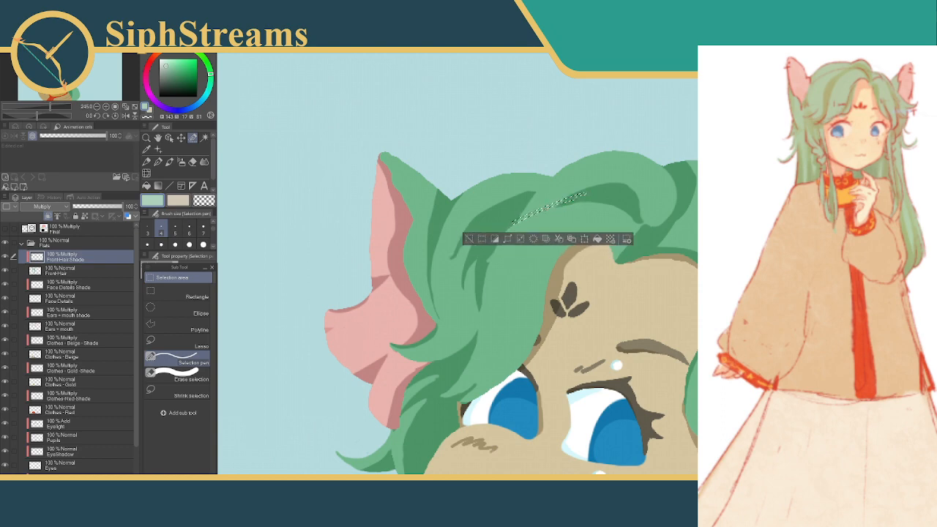
pyautogui.click(469, 238)
pyautogui.moveTo(514, 223); pyautogui.dragTo(497, 239)
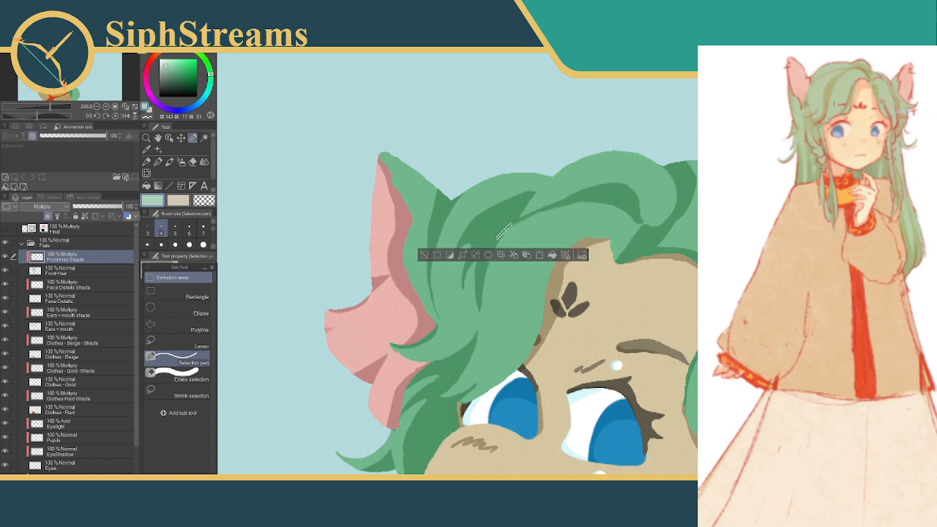
pyautogui.click(540, 255)
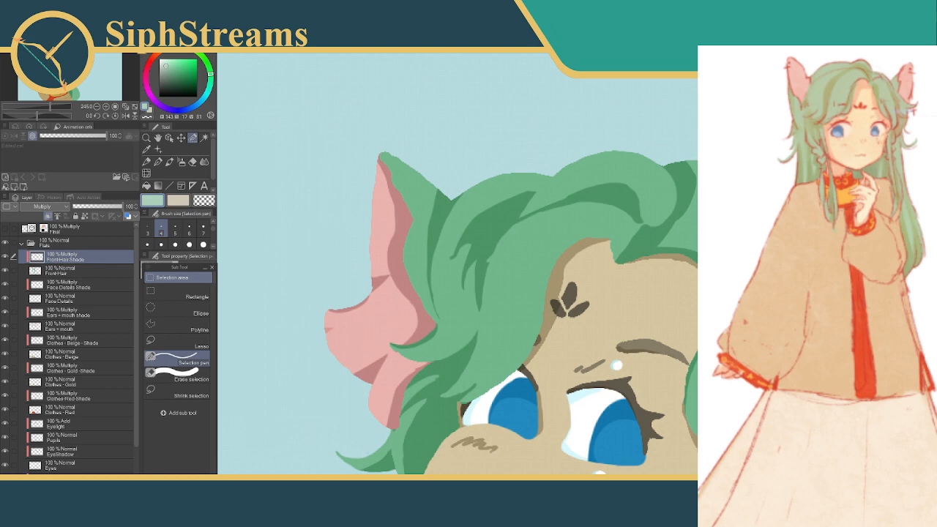
# Try filling several thin selection strokes where the arched and central hair shadows meet above the forehead, and undo them
pyautogui.scroll(-6, 570, 272)
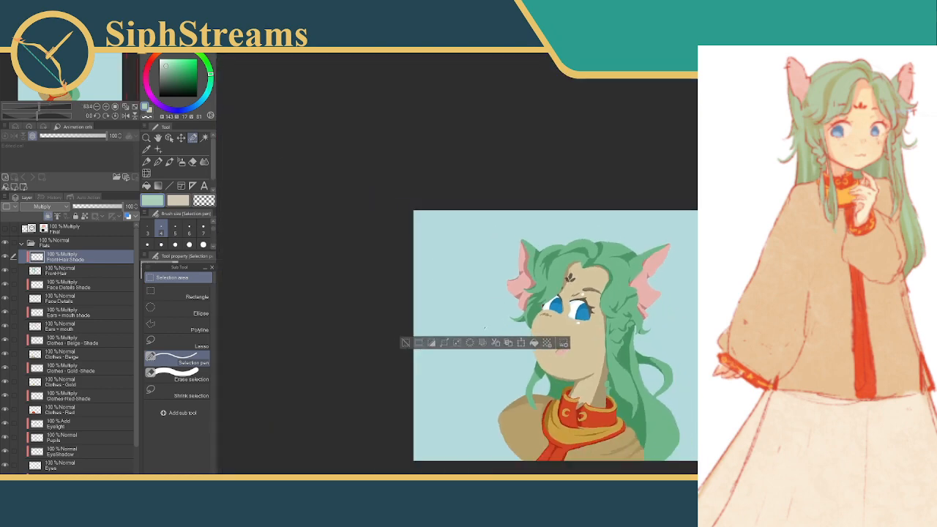
pyautogui.scroll(3, 570, 273)
pyautogui.scroll(4, 534, 215)
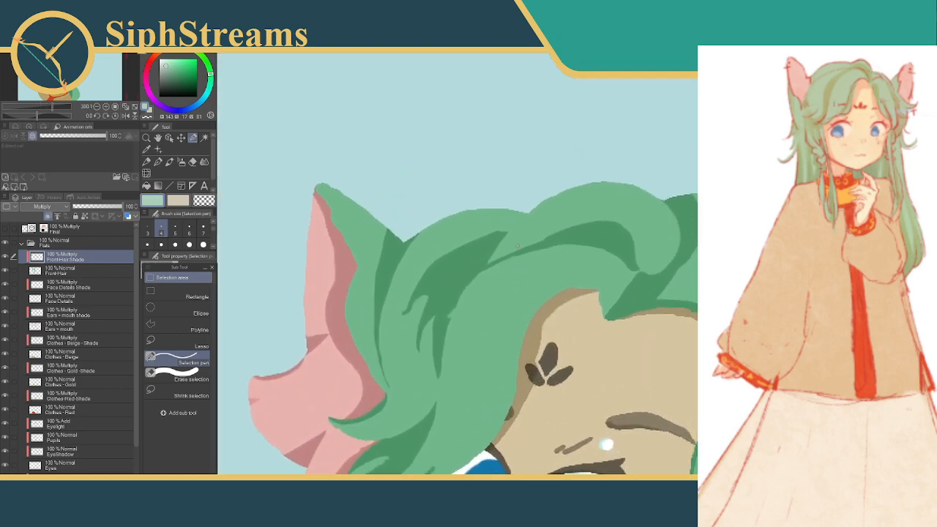
pyautogui.moveTo(491, 263); pyautogui.dragTo(536, 231)
pyautogui.moveTo(489, 264); pyautogui.dragTo(511, 250)
pyautogui.moveTo(525, 249)
pyautogui.mouseDown()
pyautogui.moveTo(588, 226)
pyautogui.moveTo(545, 241)
pyautogui.mouseUp()
pyautogui.hotkey('alt', 'Delete')
pyautogui.hotkey('ctrl', 'd')
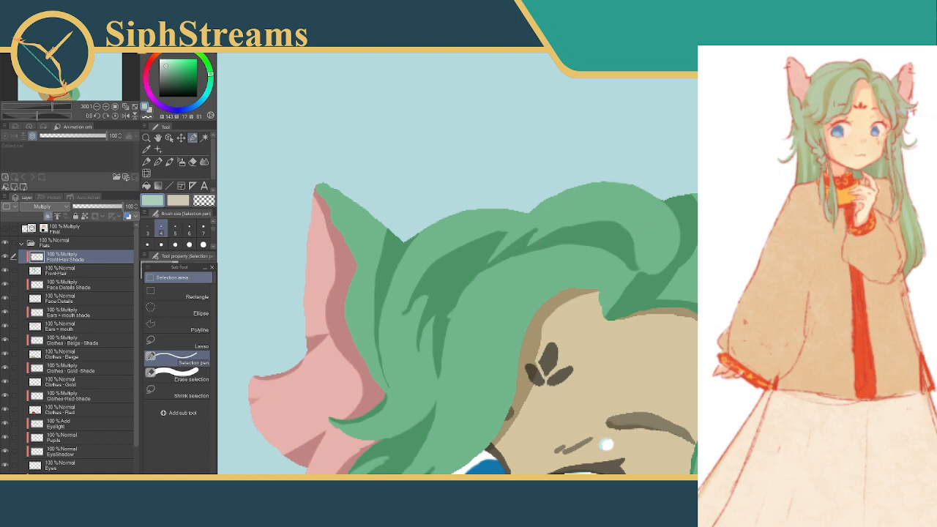
pyautogui.hotkey('ctrl', 'z')
pyautogui.hotkey('ctrl', 'z')
pyautogui.hotkey('ctrl', 'z')
pyautogui.hotkey('ctrl', 'z')
pyautogui.hotkey('ctrl', 'z')
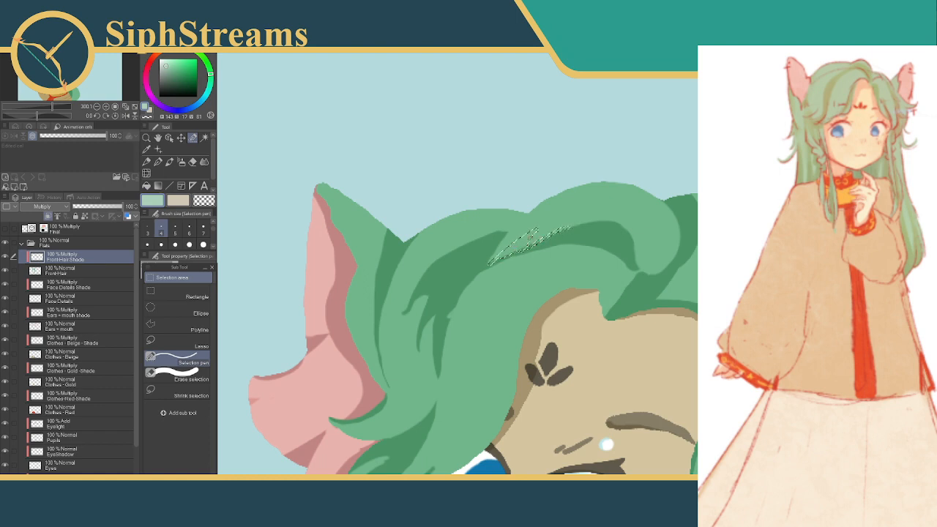
pyautogui.hotkey('ctrl', 'z')
pyautogui.hotkey('ctrl', 'z')
pyautogui.hotkey('ctrl', 'z')
pyautogui.hotkey('ctrl', 'z')
pyautogui.hotkey('ctrl', 'z')
pyautogui.hotkey('ctrl', 'z')
# With a larger Selection pen, clear the forked shadow strands on the ear side of the central hair shadow and deselect
pyautogui.moveTo(505, 260)
pyautogui.mouseDown()
pyautogui.moveTo(461, 98)
pyautogui.moveTo(560, 256)
pyautogui.moveTo(553, 260)
pyautogui.mouseUp()
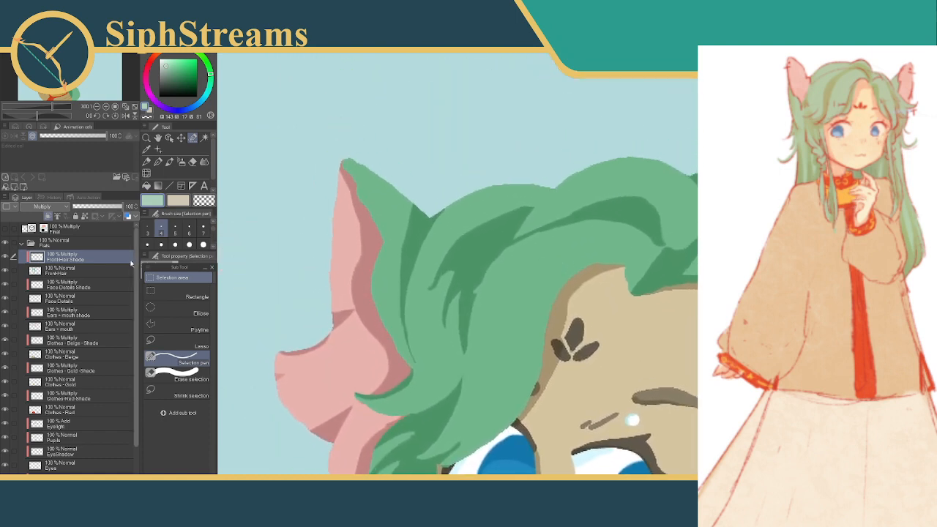
pyautogui.click(188, 232)
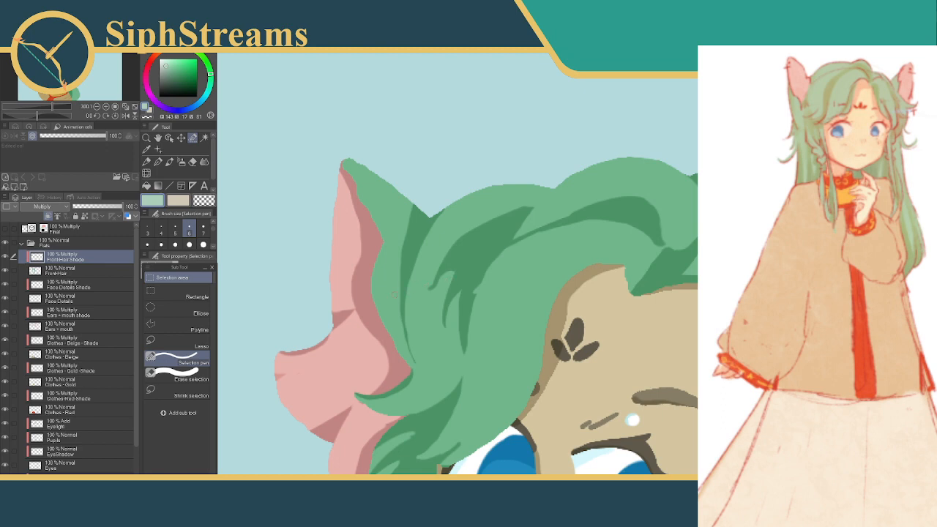
pyautogui.click(202, 244)
pyautogui.moveTo(501, 214)
pyautogui.mouseDown()
pyautogui.moveTo(440, 260)
pyautogui.moveTo(430, 294)
pyautogui.moveTo(462, 250)
pyautogui.moveTo(445, 327)
pyautogui.mouseUp()
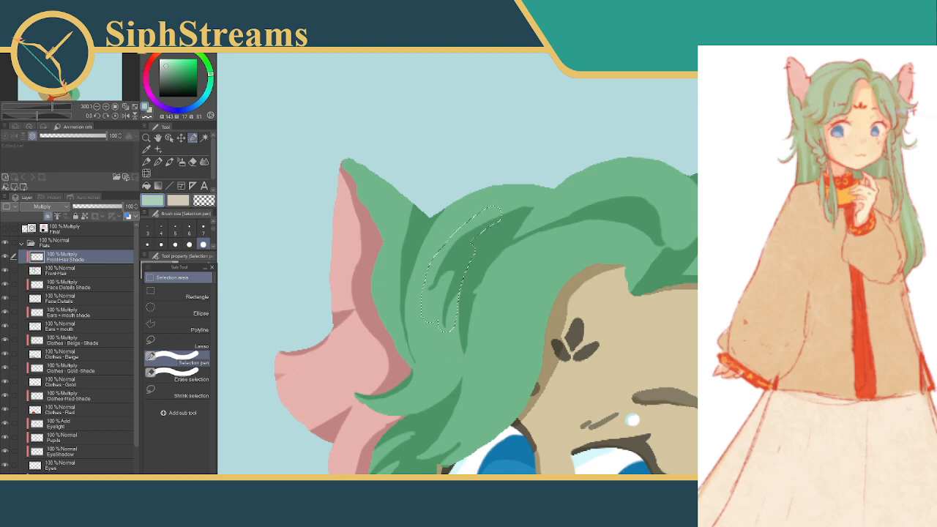
pyautogui.hotkey('ctrl', 'd')
# Trim the ear-side edge of the remaining central hair shadow along its upper part and down its length, deselecting after each patch
pyautogui.moveTo(512, 199); pyautogui.dragTo(454, 257)
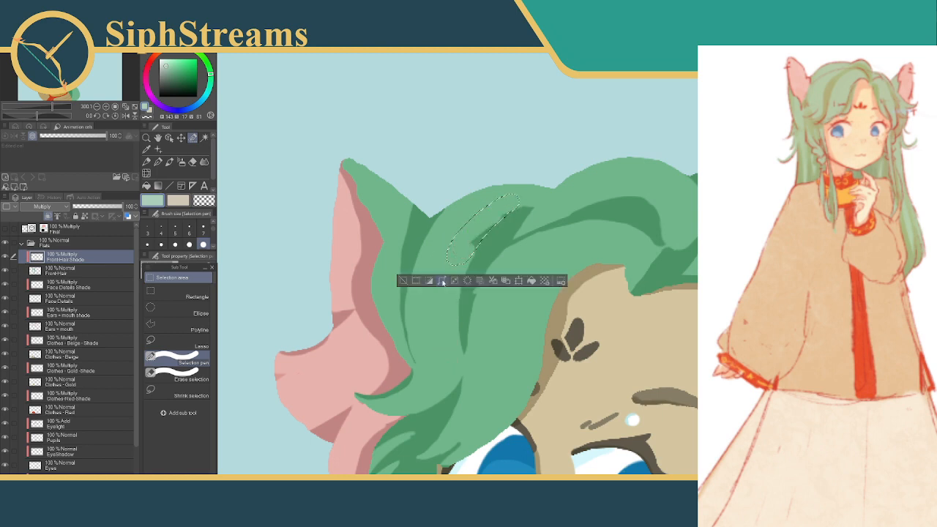
pyautogui.hotkey('ctrl', 'd')
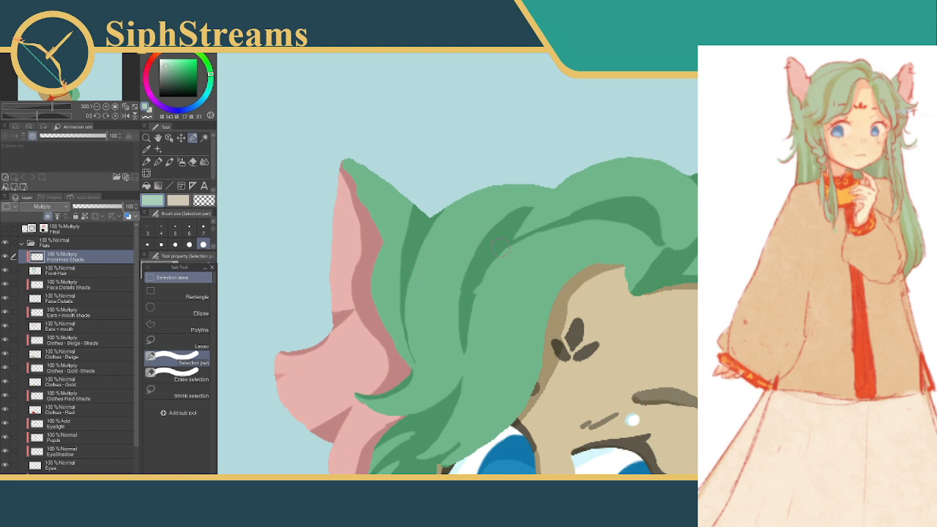
pyautogui.moveTo(470, 326); pyautogui.dragTo(472, 280)
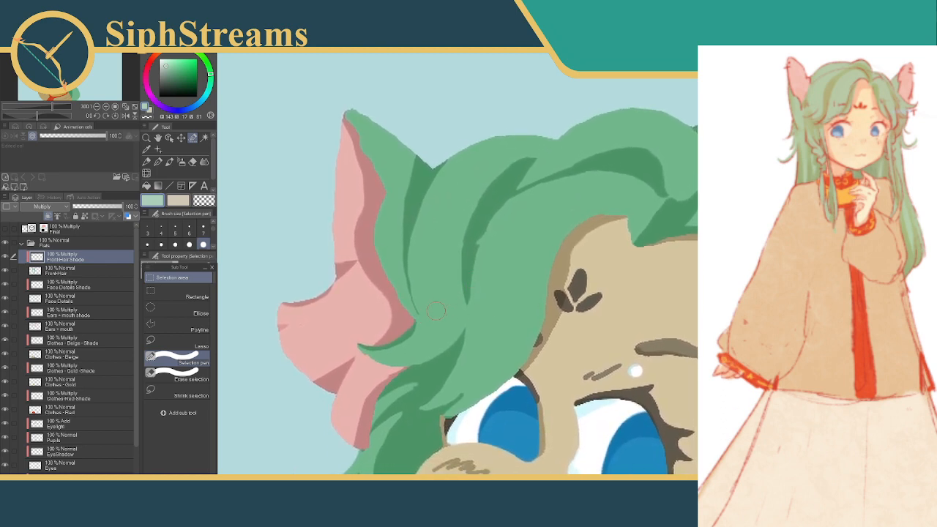
pyautogui.moveTo(474, 316)
pyautogui.mouseDown()
pyautogui.moveTo(465, 236)
pyautogui.moveTo(489, 171)
pyautogui.mouseUp()
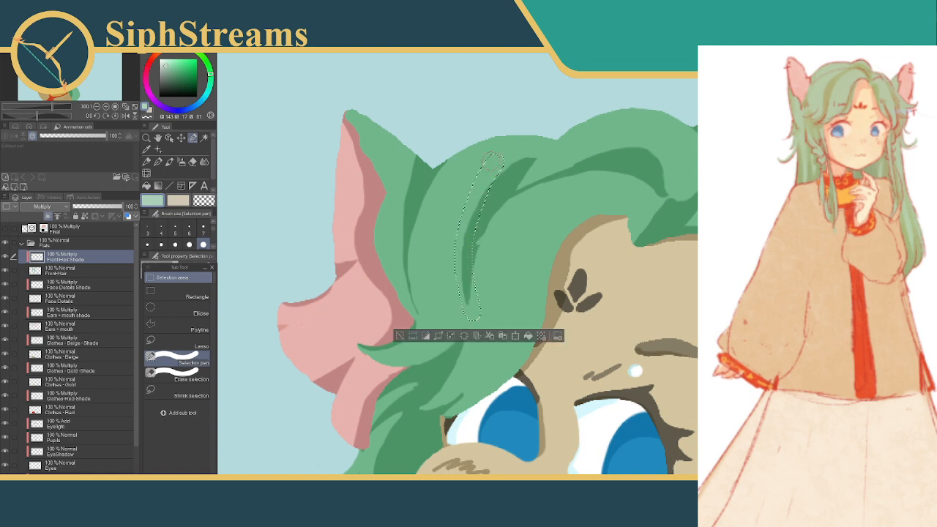
pyautogui.click(401, 337)
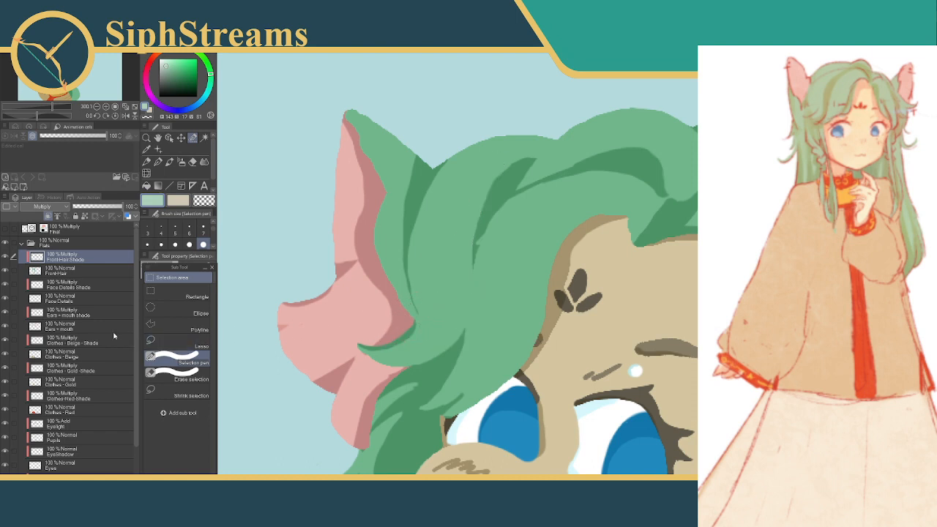
# Set the Selection pen to brush size 5 and try outlining thin strand shadows between the ear-side and central hair shadows
pyautogui.click(173, 231)
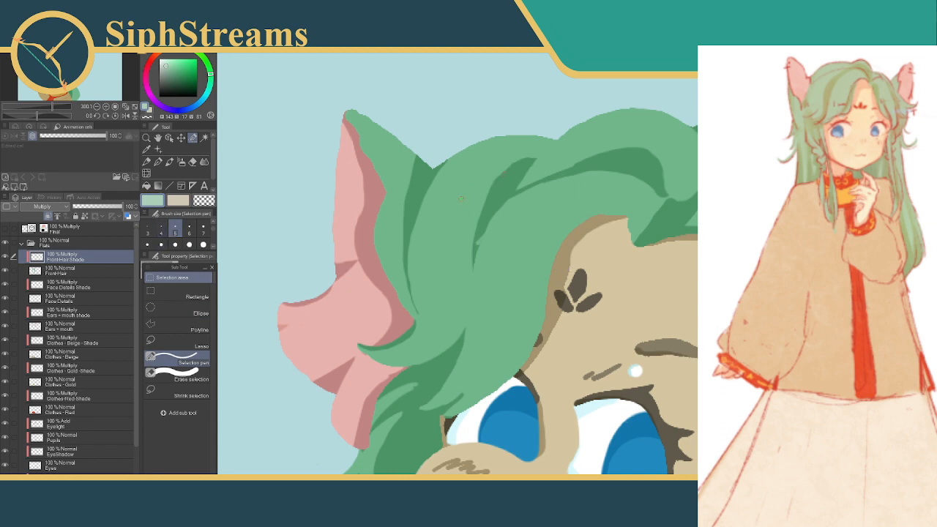
pyautogui.moveTo(462, 199)
pyautogui.mouseDown()
pyautogui.moveTo(438, 273)
pyautogui.moveTo(479, 213)
pyautogui.moveTo(453, 259)
pyautogui.mouseUp()
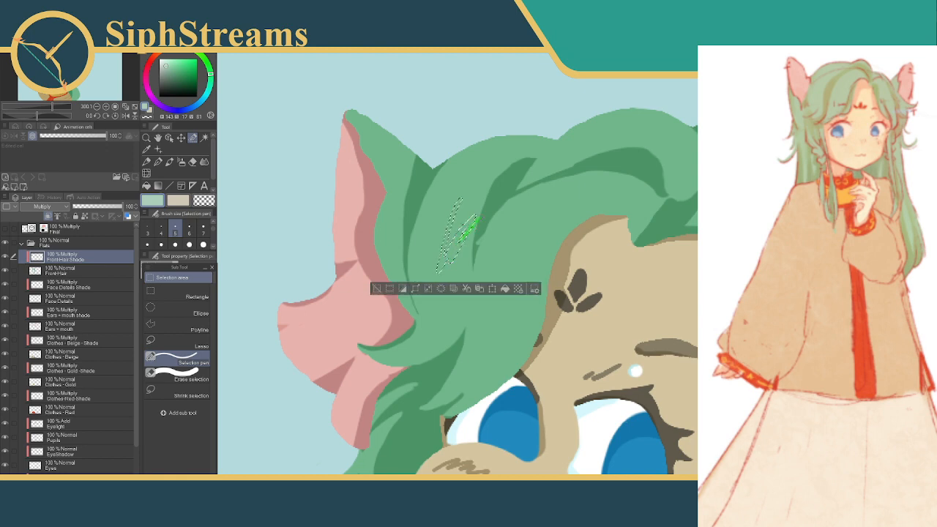
pyautogui.click(388, 289)
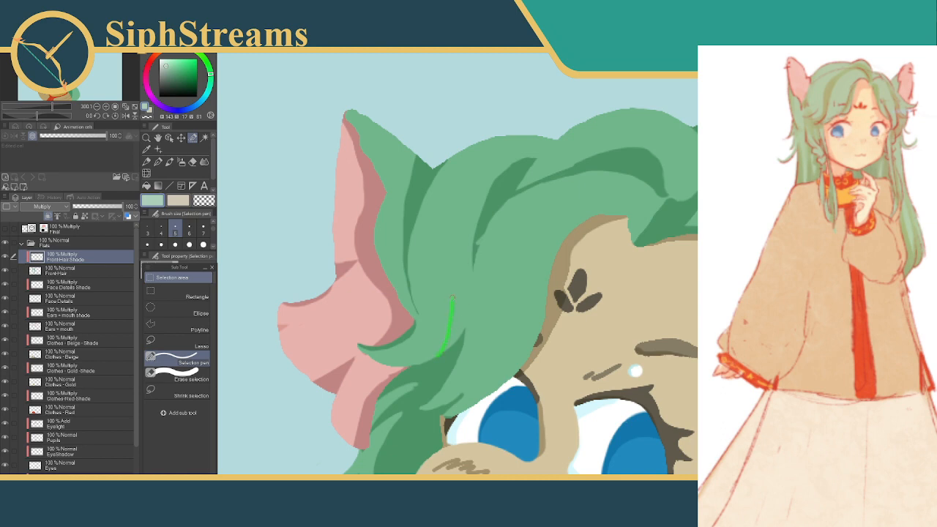
pyautogui.moveTo(447, 276); pyautogui.dragTo(447, 274)
pyautogui.hotkey('ctrl', 'z')
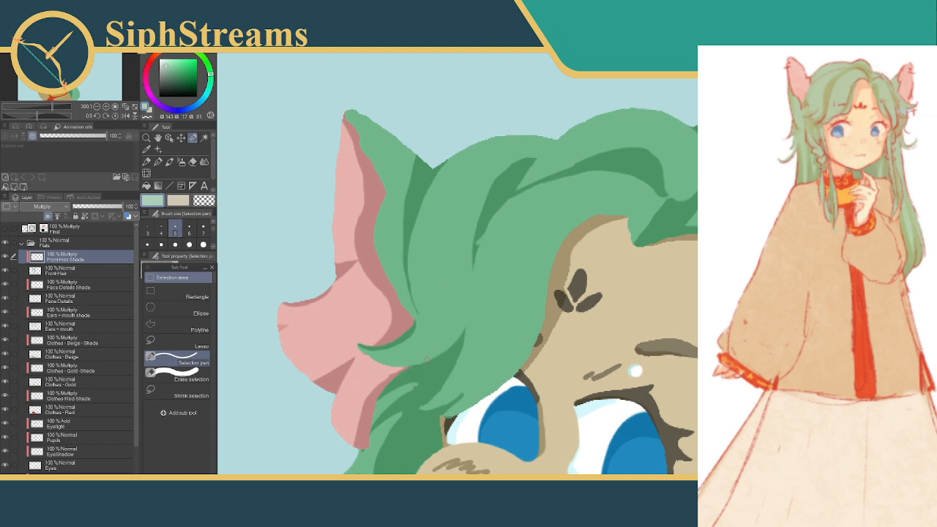
# Add two curved strand shadows rising from the back hair's shadow beside the curl below the near ear
pyautogui.moveTo(417, 364); pyautogui.dragTo(452, 309)
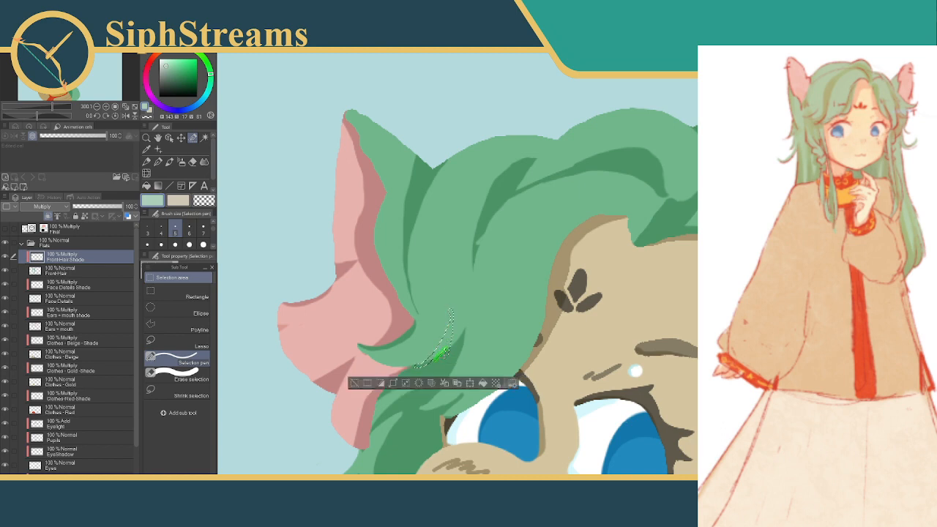
pyautogui.click(353, 383)
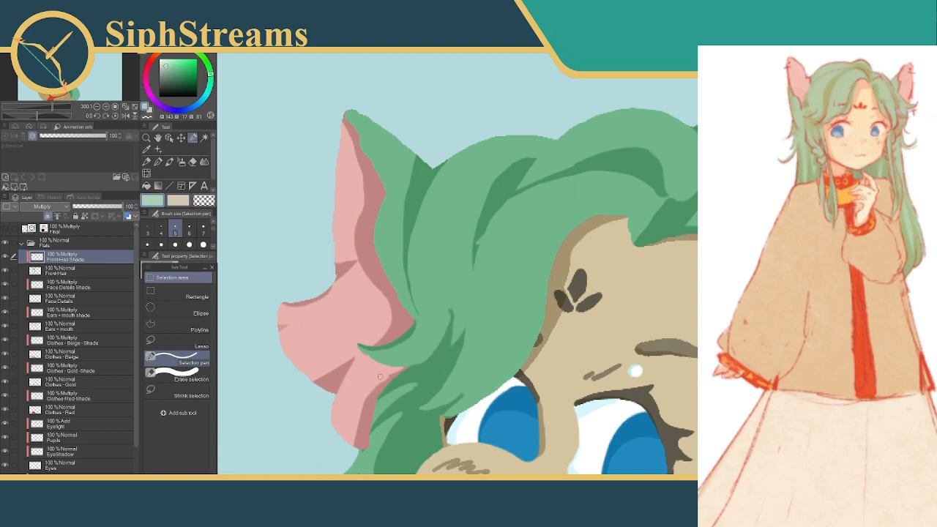
pyautogui.moveTo(413, 367); pyautogui.dragTo(441, 351)
pyautogui.click(475, 386)
pyautogui.click(342, 383)
pyautogui.click(309, 401)
# Reshape the upper tip of the strand shadow nearer the face, beside the curl below the near ear, and deselect
pyautogui.moveTo(396, 326); pyautogui.dragTo(429, 284)
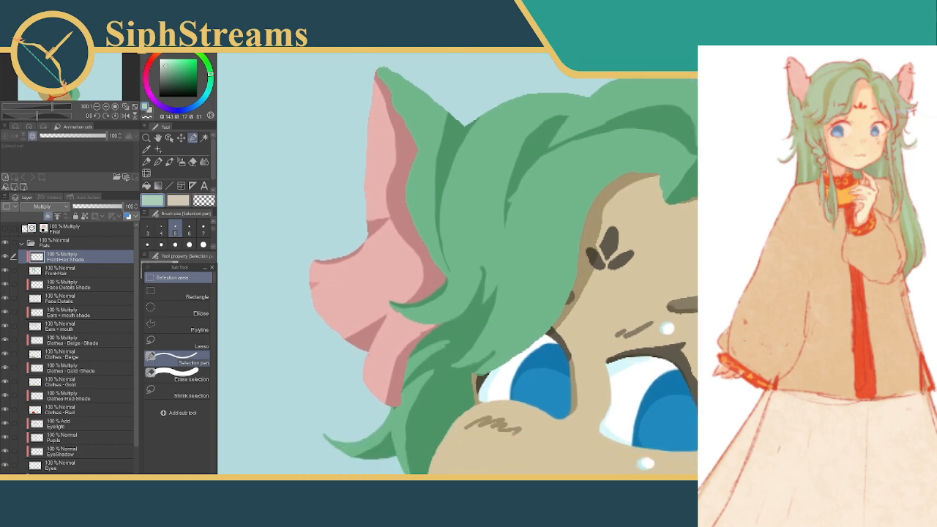
pyautogui.scroll(1, 571, 269)
pyautogui.scroll(-7, 571, 269)
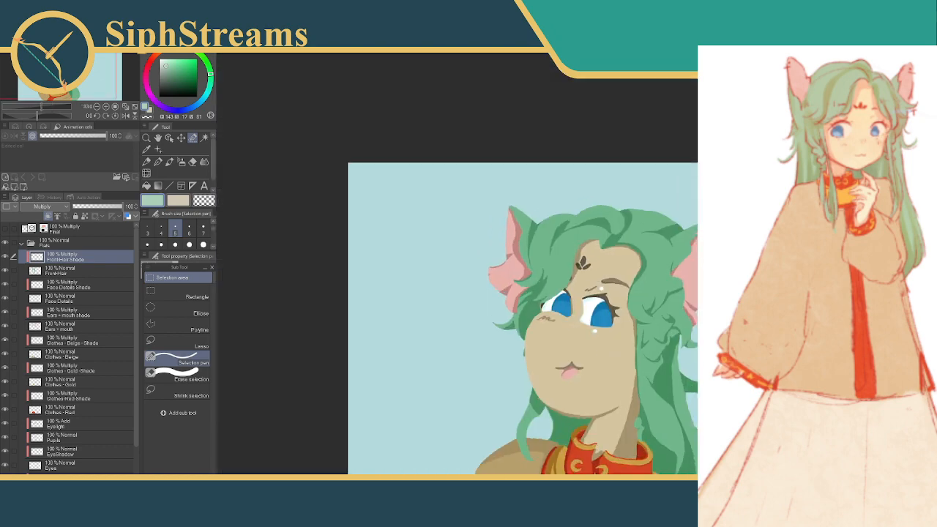
pyautogui.scroll(6, 570, 267)
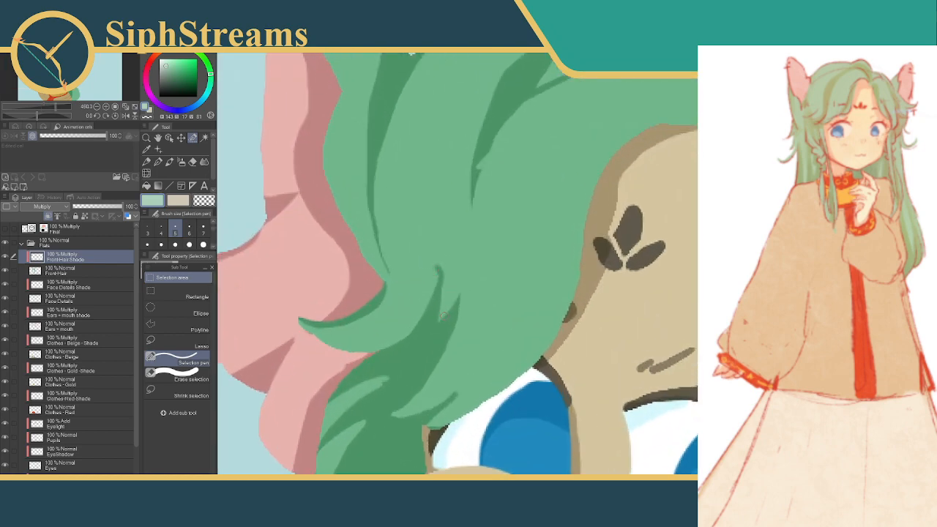
pyautogui.moveTo(443, 318); pyautogui.dragTo(472, 287)
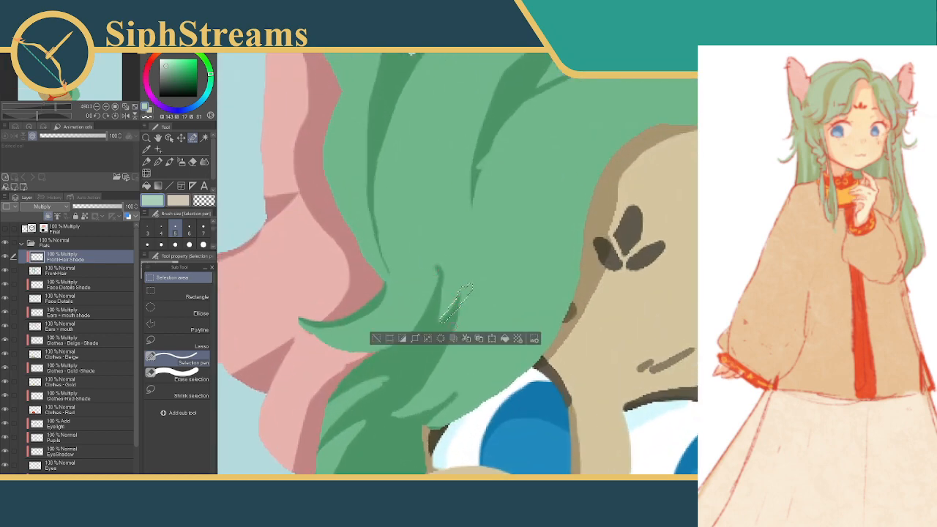
pyautogui.click(377, 339)
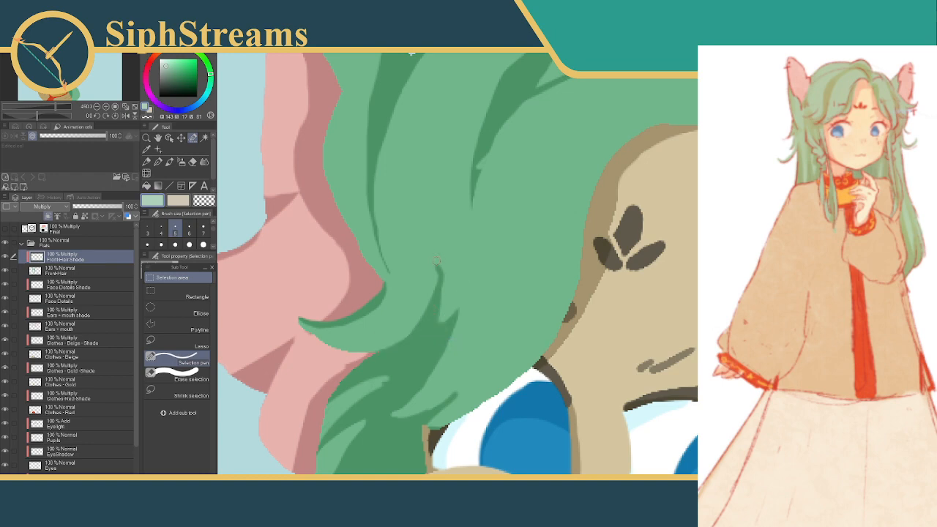
# Refine the curled tip of the taller strand shadow beside the near ear with small selection patches, deselecting after each
pyautogui.moveTo(437, 268); pyautogui.dragTo(440, 293)
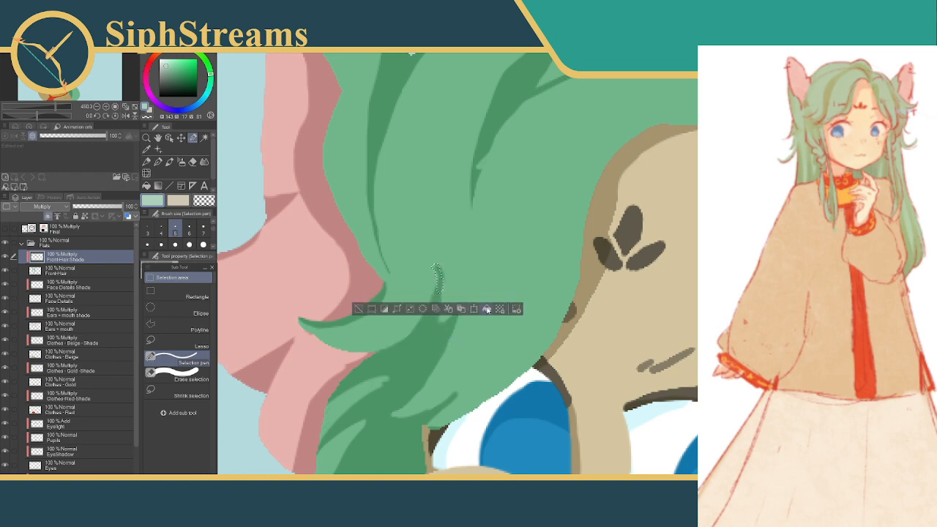
pyautogui.click(360, 309)
pyautogui.click(435, 261)
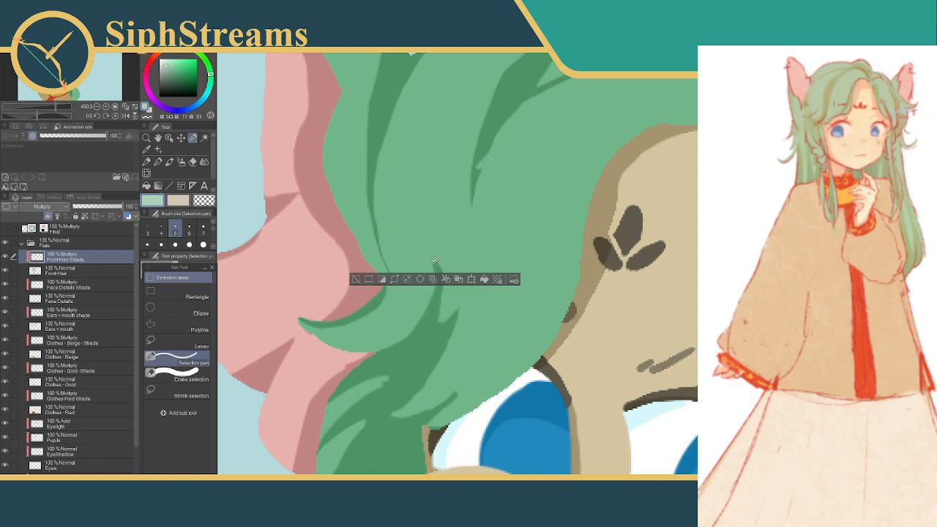
pyautogui.moveTo(436, 261); pyautogui.dragTo(449, 291)
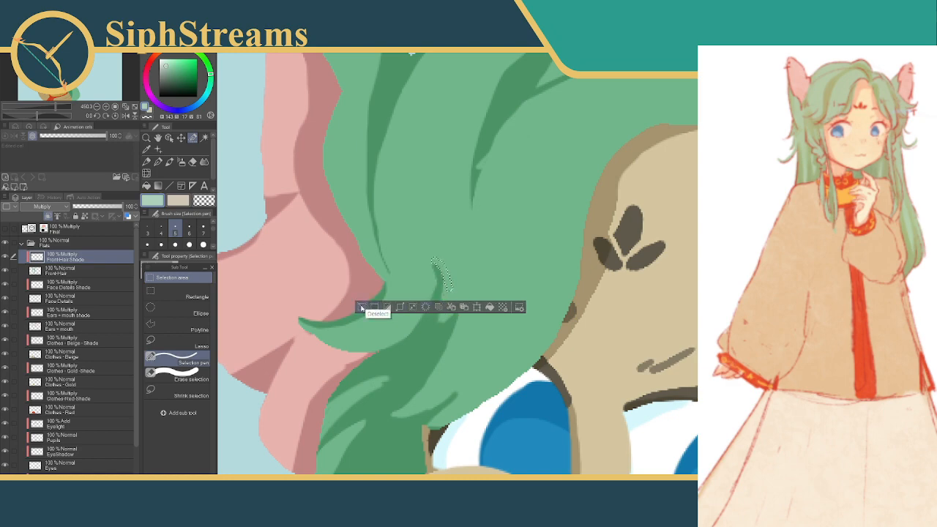
pyautogui.click(362, 307)
# Clean up the notch between the two curved strand shadows with small selection patches, deselecting after each
pyautogui.moveTo(448, 323)
pyautogui.mouseDown()
pyautogui.moveTo(458, 301)
pyautogui.moveTo(447, 315)
pyautogui.mouseUp()
pyautogui.click(389, 343)
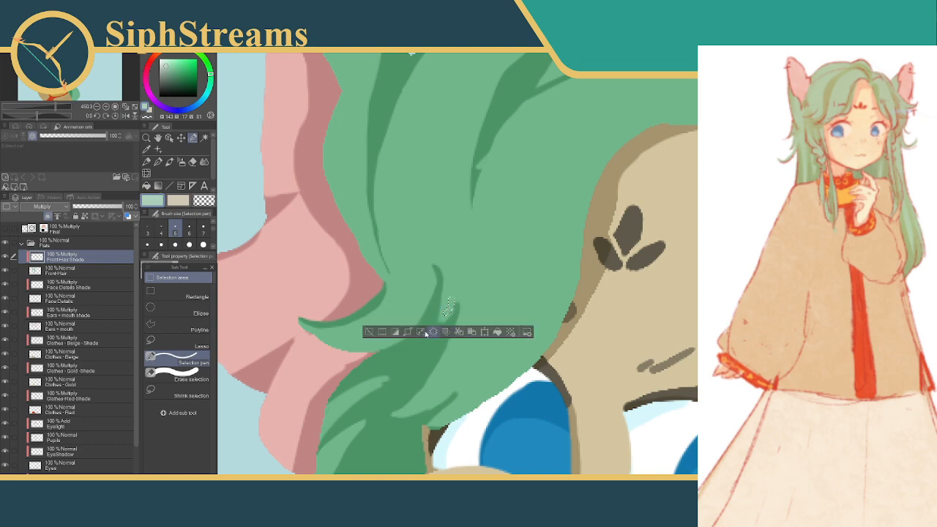
pyautogui.click(375, 333)
pyautogui.click(442, 319)
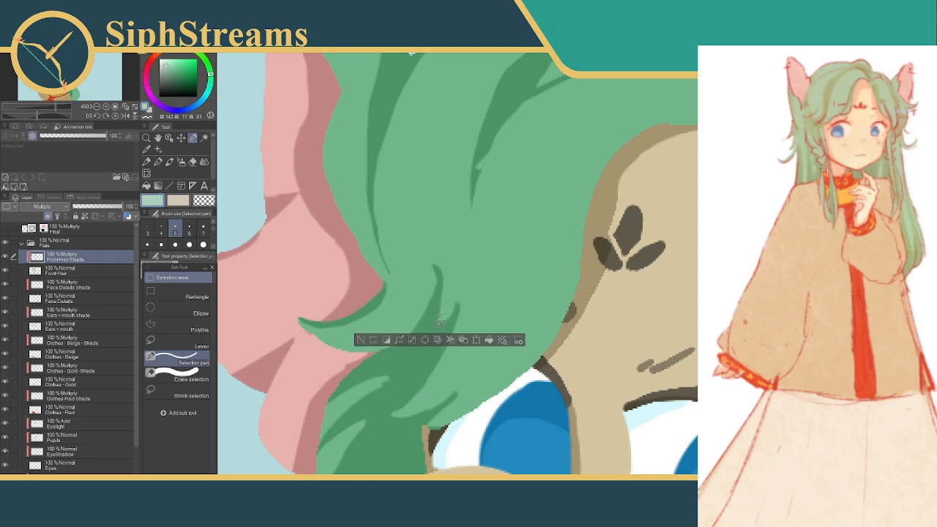
pyautogui.click(376, 339)
pyautogui.moveTo(465, 298); pyautogui.dragTo(475, 364)
pyautogui.moveTo(488, 174); pyautogui.dragTo(467, 210)
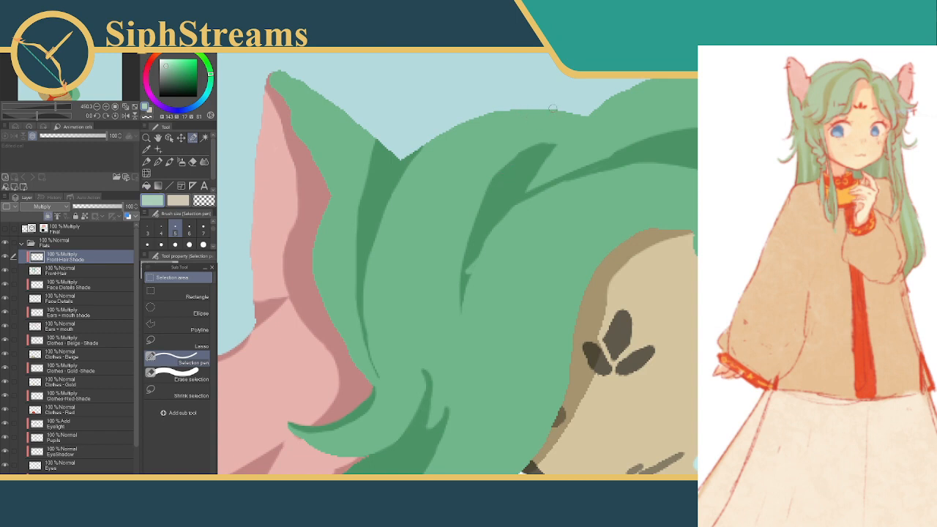
# Extend the upper tip of the strand shadow above the forehead toward the crown with a filled selection patch, and deselect
pyautogui.moveTo(574, 125); pyautogui.dragTo(537, 160)
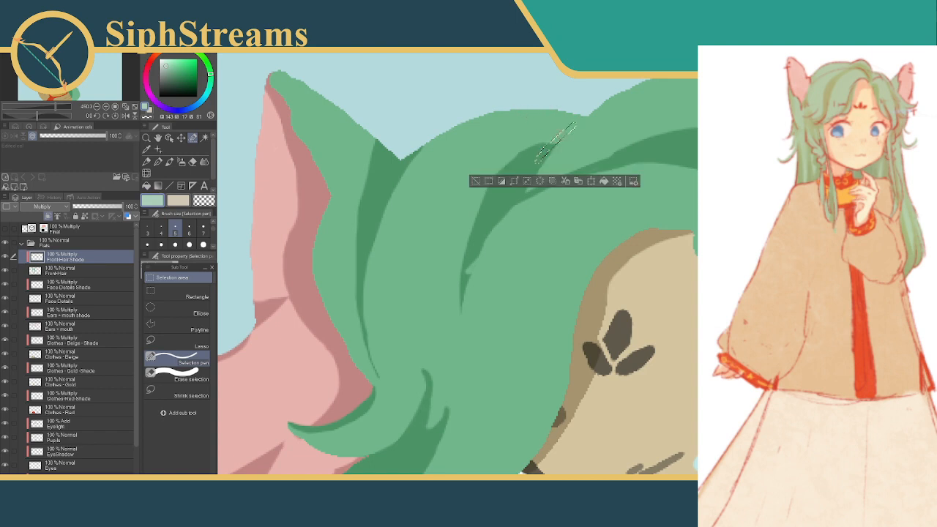
pyautogui.click(477, 179)
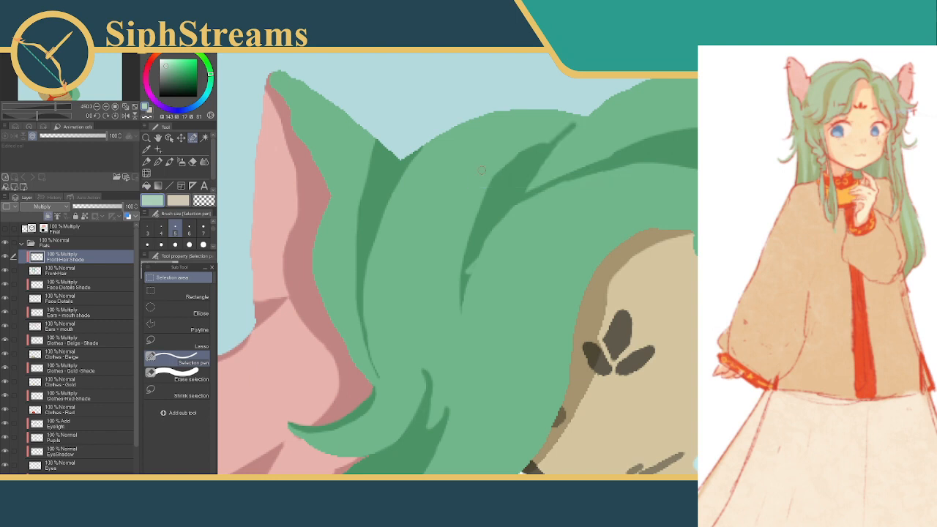
# Try a second strand shadow branching from the extended tip toward the near ear, and touch up its junction with the strand below
pyautogui.click(569, 127)
pyautogui.moveTo(570, 127); pyautogui.dragTo(571, 127)
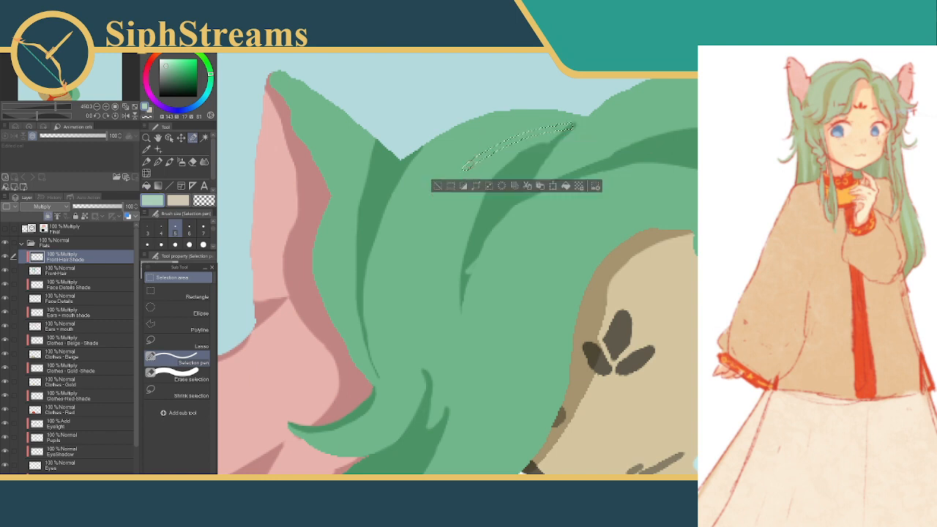
pyautogui.moveTo(516, 145); pyautogui.dragTo(570, 128)
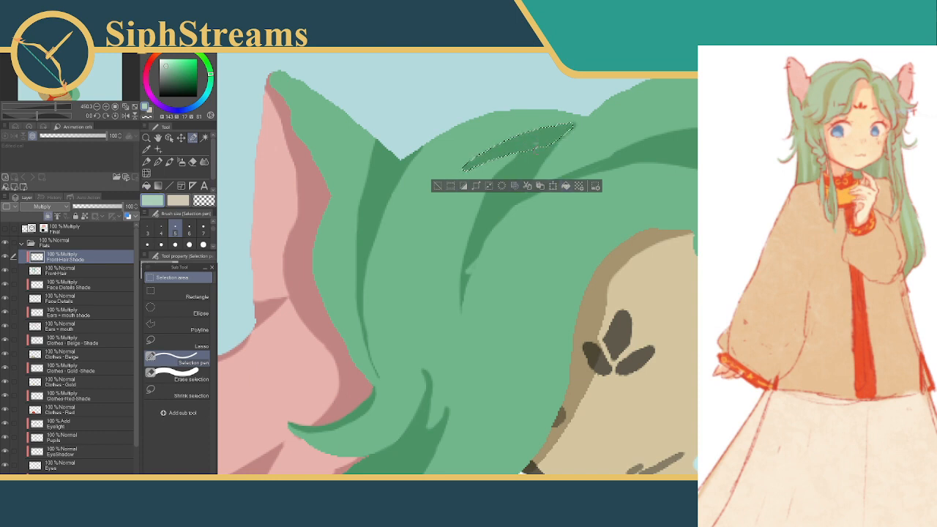
pyautogui.click(437, 185)
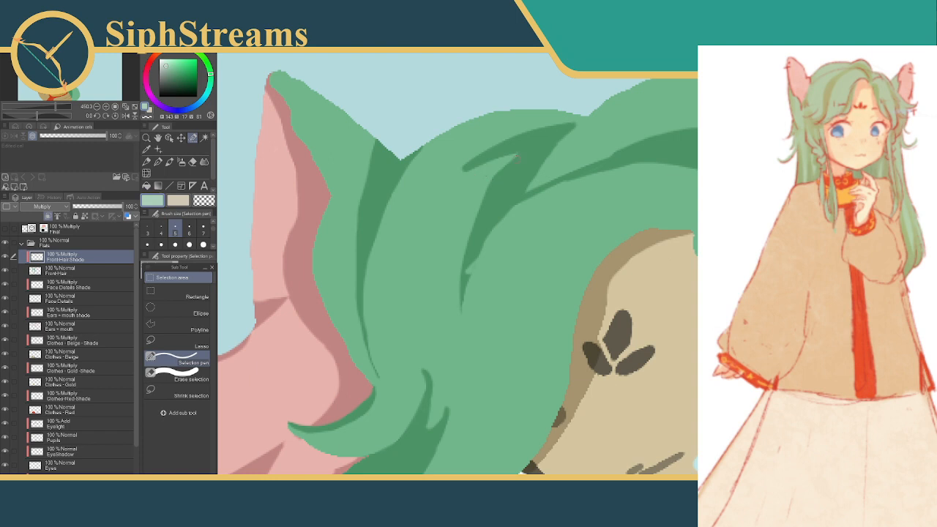
pyautogui.moveTo(492, 175); pyautogui.dragTo(495, 196)
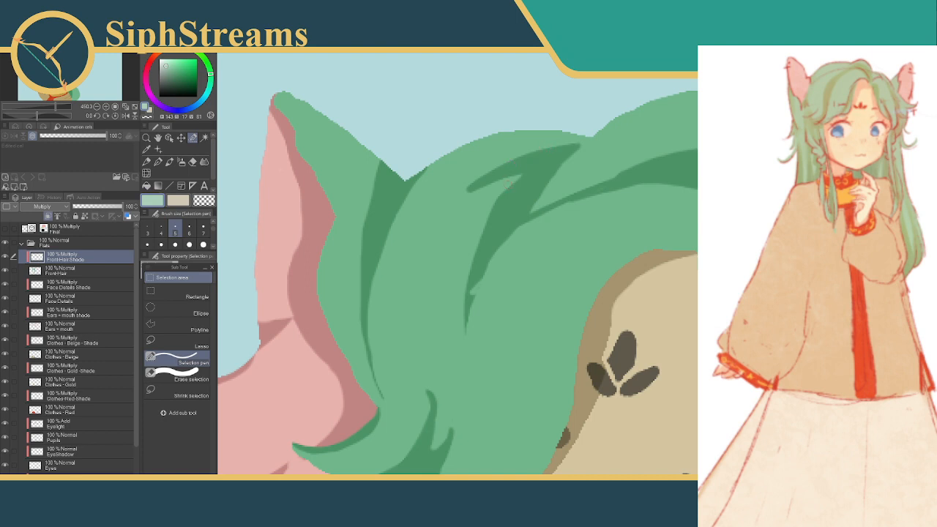
pyautogui.moveTo(524, 178); pyautogui.dragTo(514, 222)
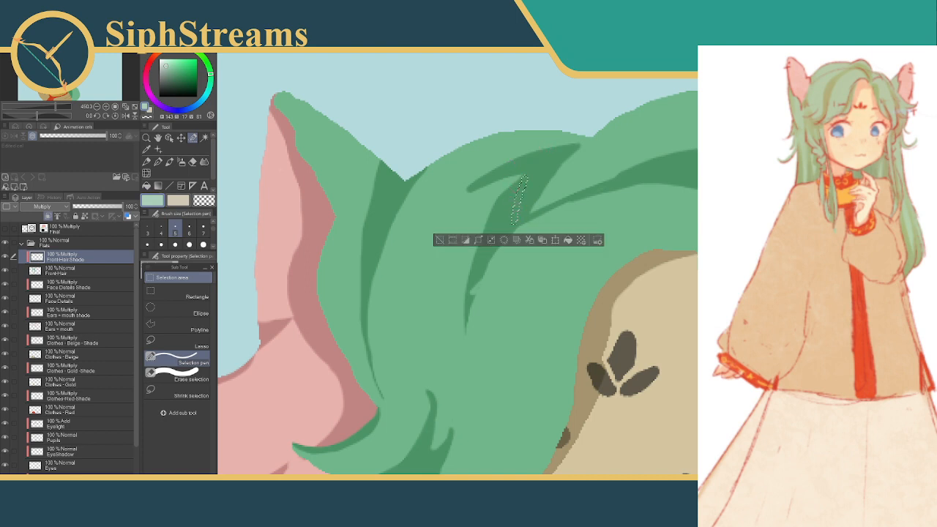
pyautogui.click(439, 241)
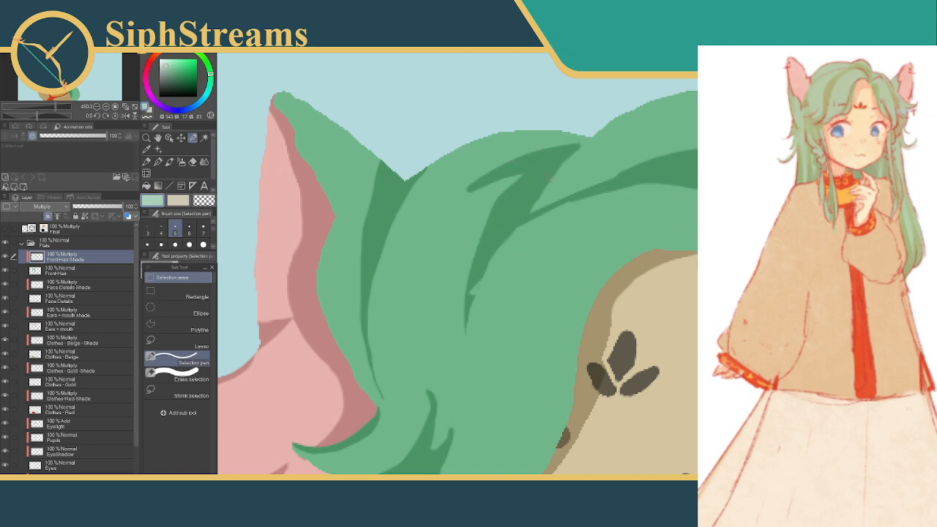
# Try carving a light gap between the new branch and the original strand shadow with thin selection patches
pyautogui.moveTo(485, 203); pyautogui.dragTo(560, 164)
pyautogui.click(506, 221)
pyautogui.hotkey('ctrl', 'd')
pyautogui.moveTo(561, 165); pyautogui.dragTo(563, 166)
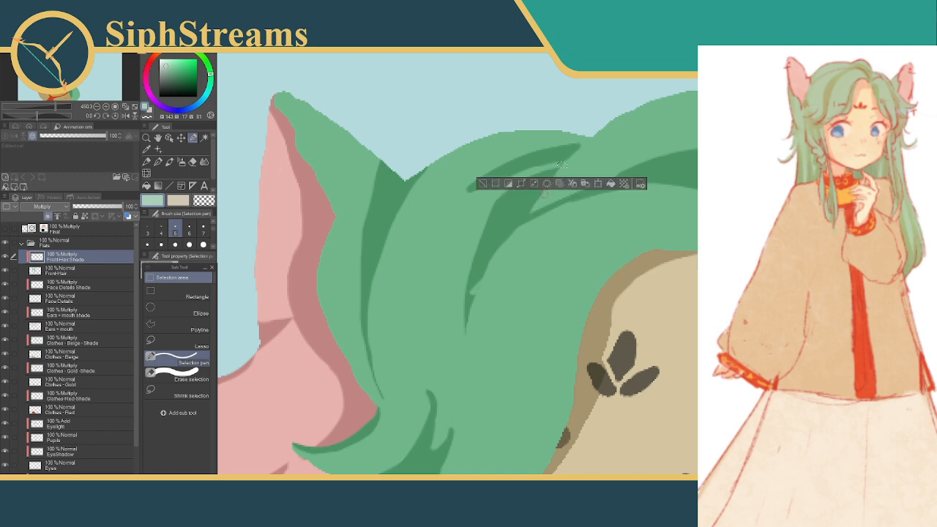
pyautogui.click(548, 185)
pyautogui.hotkey('ctrl', 'd')
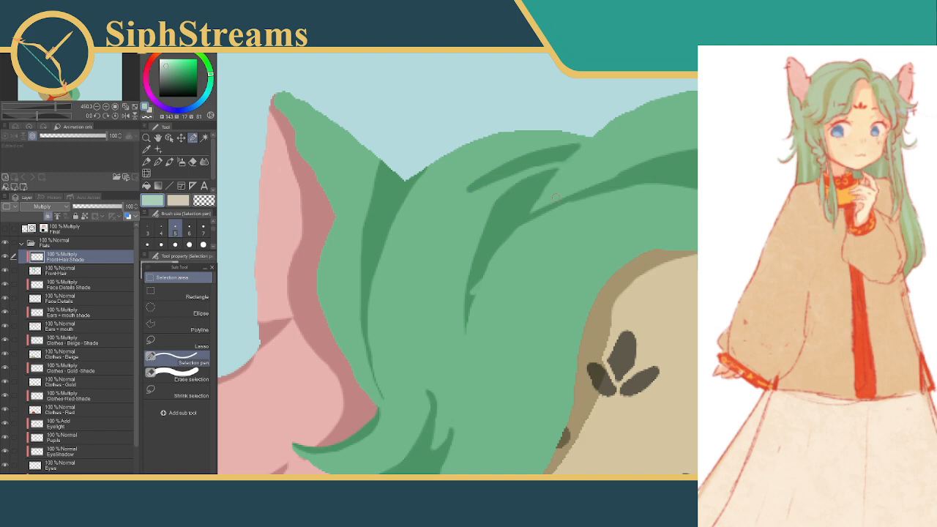
# Undo the branching strand shadow together with its touch-ups, back to the extended tip of the original strand
pyautogui.hotkey('ctrl', 'z')
pyautogui.hotkey('ctrl', 'z')
pyautogui.hotkey('ctrl', 'z')
pyautogui.hotkey('ctrl', 'z')
pyautogui.hotkey('ctrl', 'z')
pyautogui.hotkey('ctrl', 'z')
pyautogui.hotkey('ctrl', 'z')
pyautogui.hotkey('ctrl', 'z')
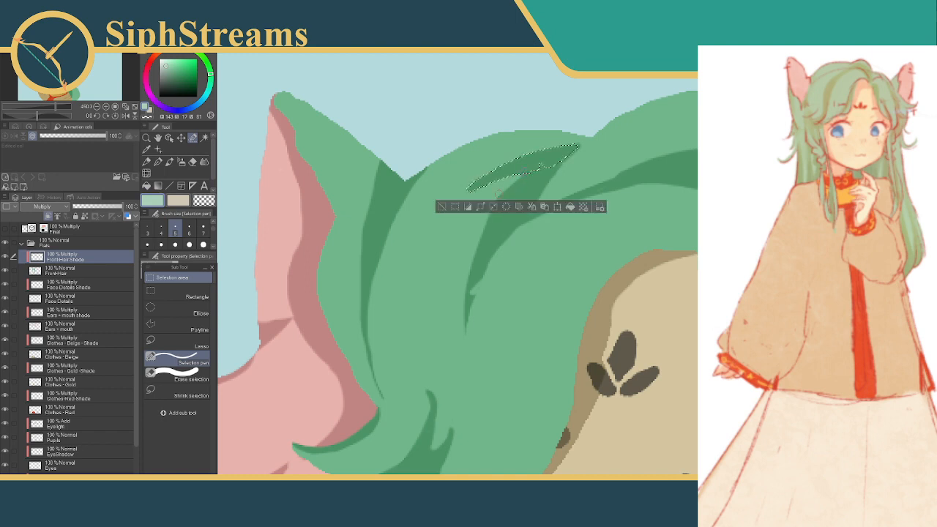
pyautogui.hotkey('ctrl', 'z')
pyautogui.hotkey('ctrl', 'z')
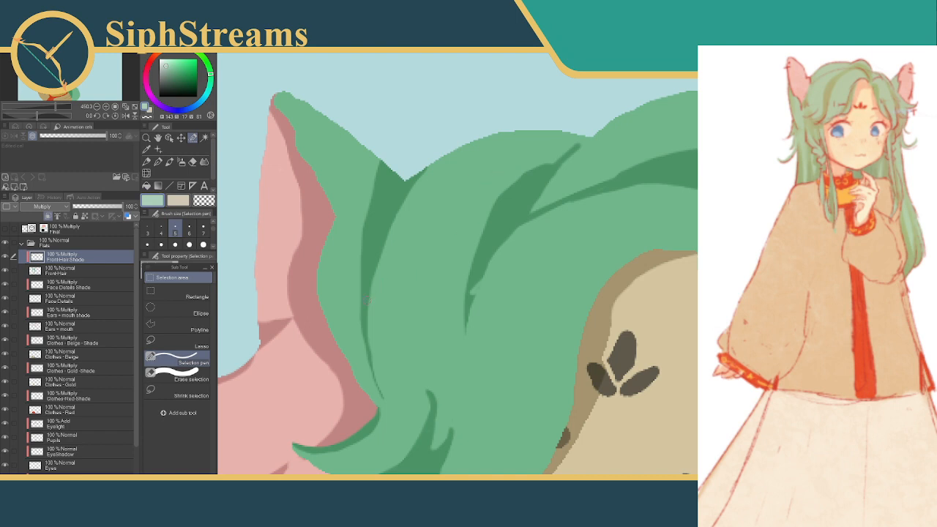
pyautogui.moveTo(366, 302); pyautogui.dragTo(428, 236)
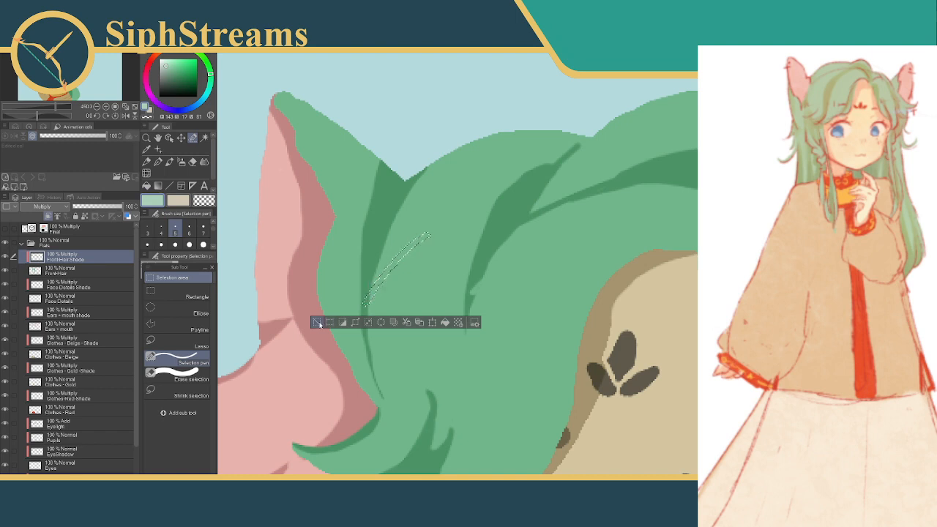
pyautogui.hotkey('ctrl', 'd')
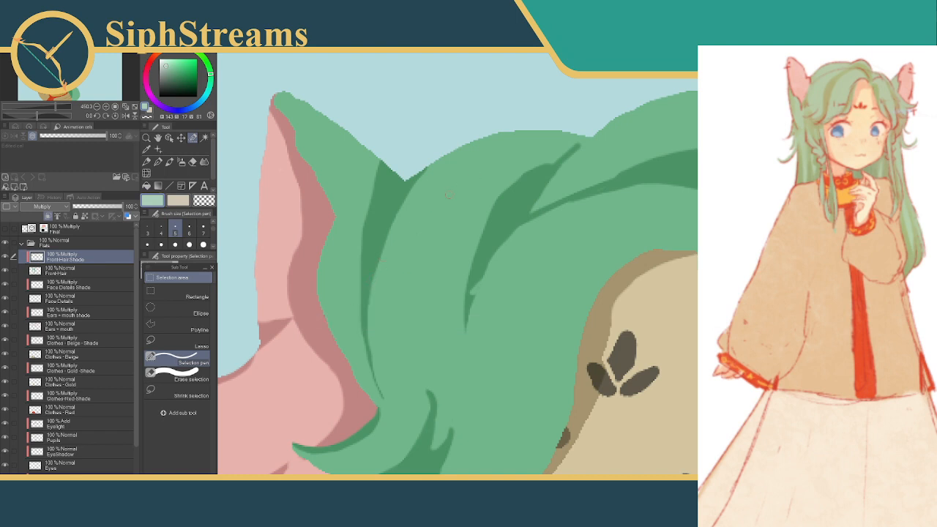
pyautogui.moveTo(530, 261); pyautogui.dragTo(481, 168)
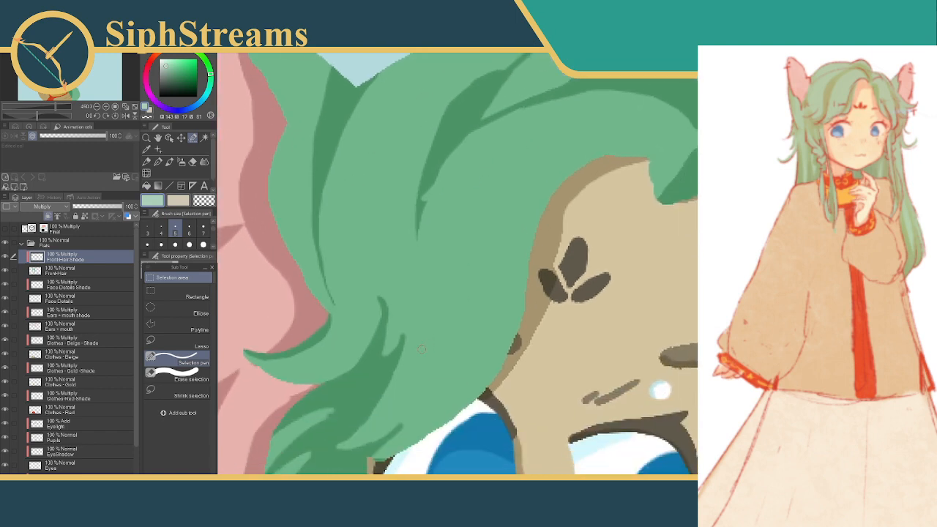
pyautogui.moveTo(413, 147); pyautogui.dragTo(471, 215)
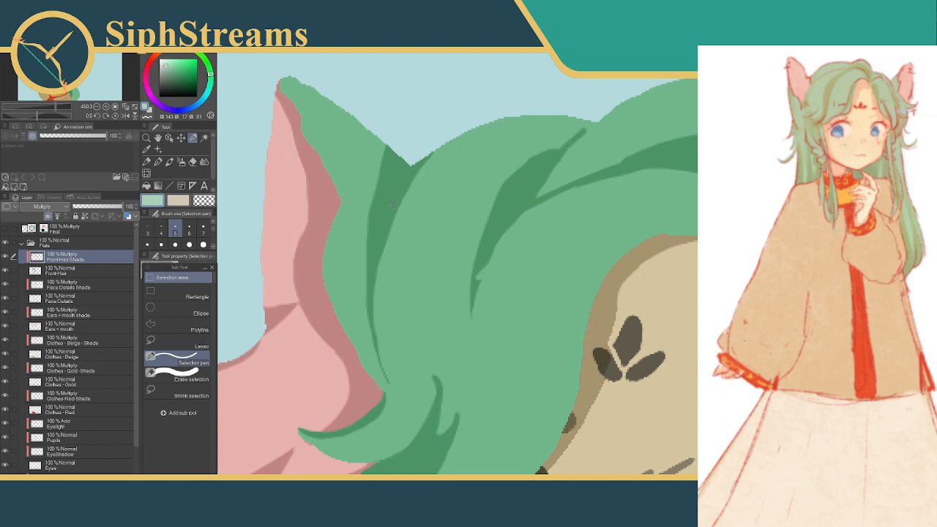
# Add a thin shadow along the upper edge of the front hair, from the notch beside the near ear toward the crown
pyautogui.moveTo(395, 204); pyautogui.dragTo(512, 119)
pyautogui.moveTo(456, 145); pyautogui.dragTo(559, 118)
pyautogui.moveTo(522, 120); pyautogui.dragTo(584, 117)
pyautogui.moveTo(434, 155)
pyautogui.mouseDown()
pyautogui.moveTo(517, 115)
pyautogui.moveTo(551, 112)
pyautogui.mouseUp()
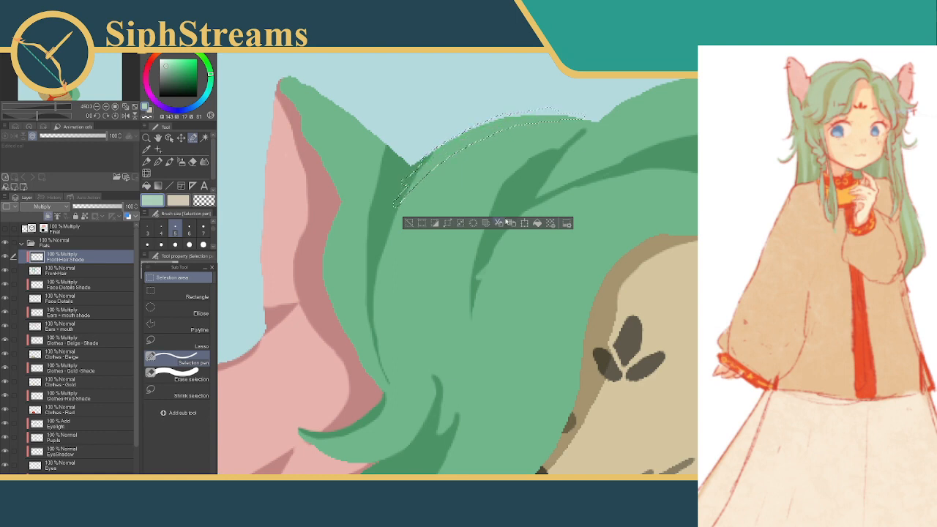
pyautogui.click(537, 224)
pyautogui.click(415, 223)
pyautogui.moveTo(432, 156); pyautogui.dragTo(453, 142)
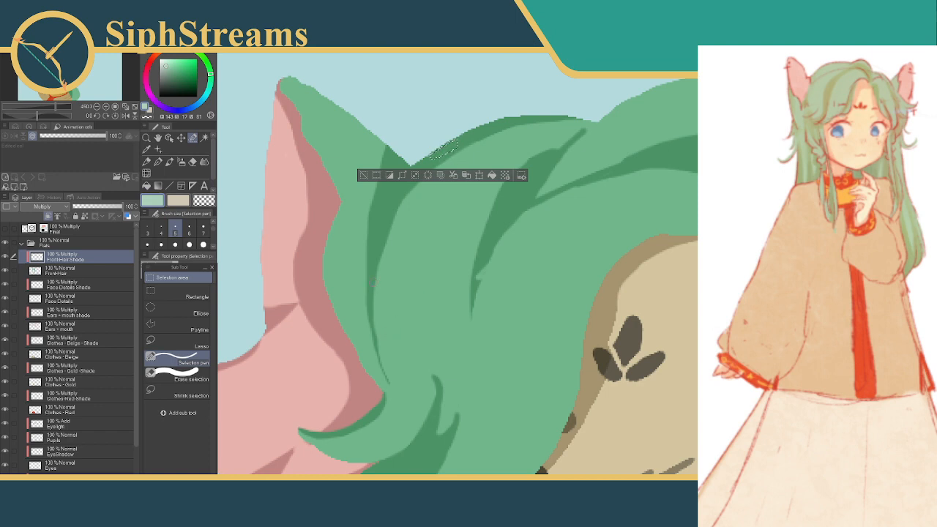
# Smooth the inner side of the edge shadow where it joins the strand beside the ear, using a larger selection brush for the last patch
pyautogui.moveTo(374, 288)
pyautogui.mouseDown()
pyautogui.moveTo(376, 268)
pyautogui.moveTo(465, 138)
pyautogui.mouseUp()
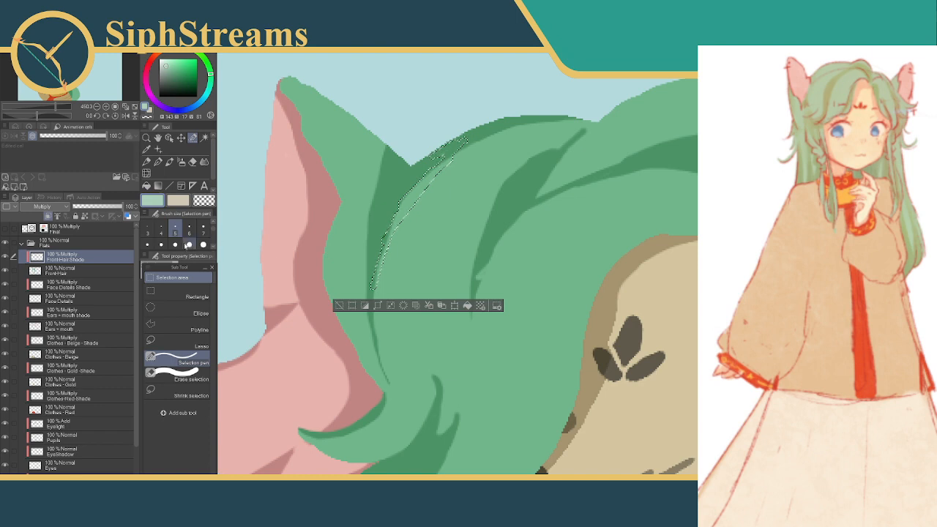
pyautogui.click(175, 245)
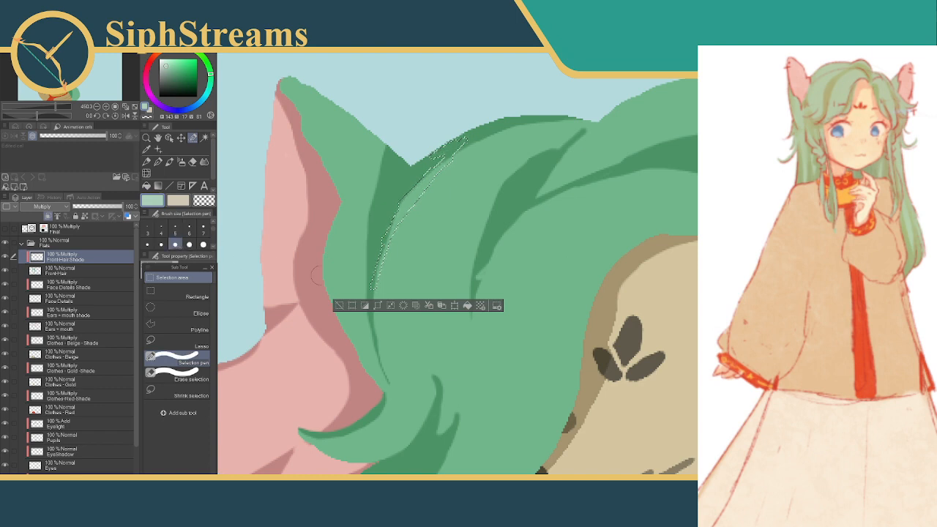
pyautogui.click(339, 305)
pyautogui.moveTo(411, 183)
pyautogui.mouseDown()
pyautogui.moveTo(393, 209)
pyautogui.moveTo(449, 139)
pyautogui.moveTo(476, 126)
pyautogui.mouseUp()
pyautogui.click(517, 233)
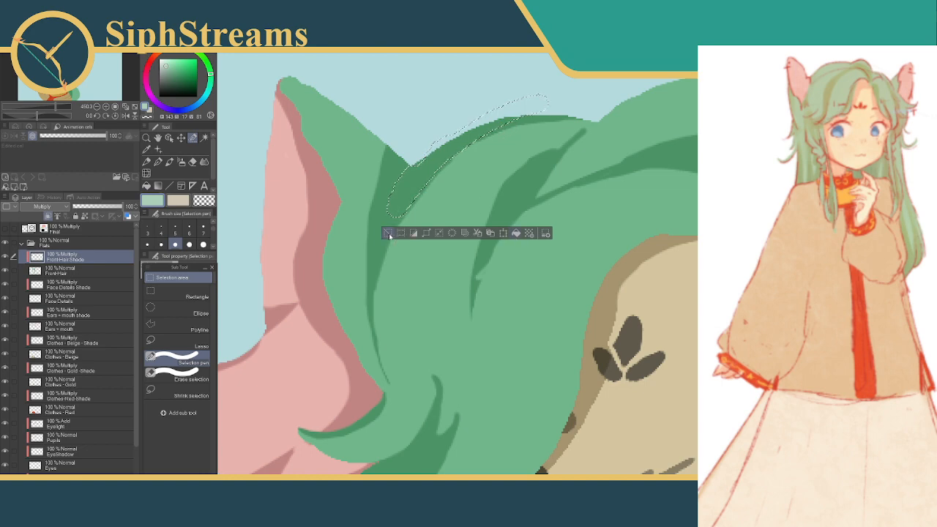
pyautogui.click(389, 232)
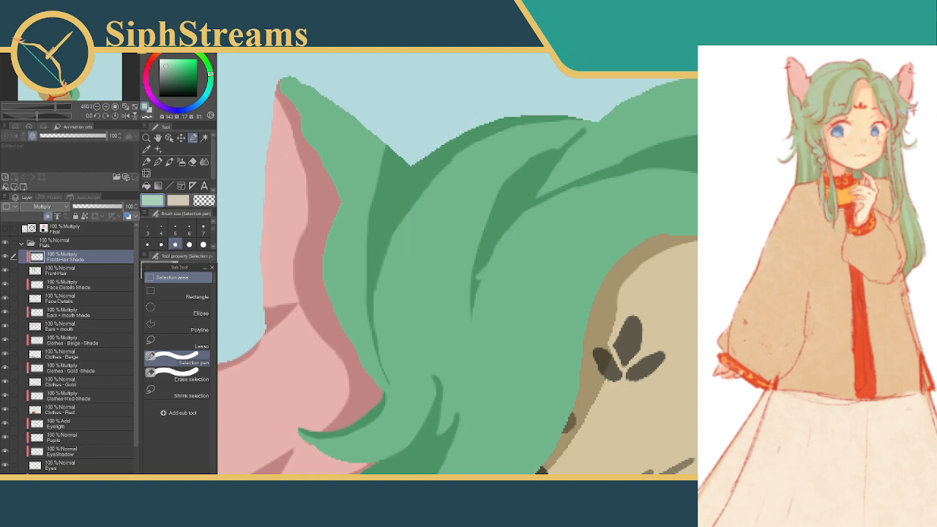
pyautogui.scroll(-5, 366, 294)
pyautogui.moveTo(366, 295); pyautogui.dragTo(347, 290)
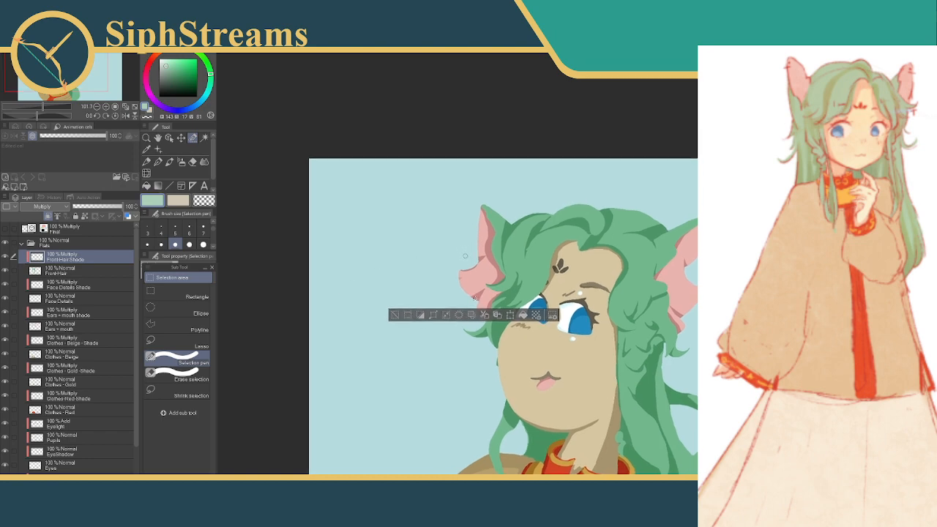
pyautogui.click(396, 316)
pyautogui.moveTo(455, 289); pyautogui.dragTo(418, 293)
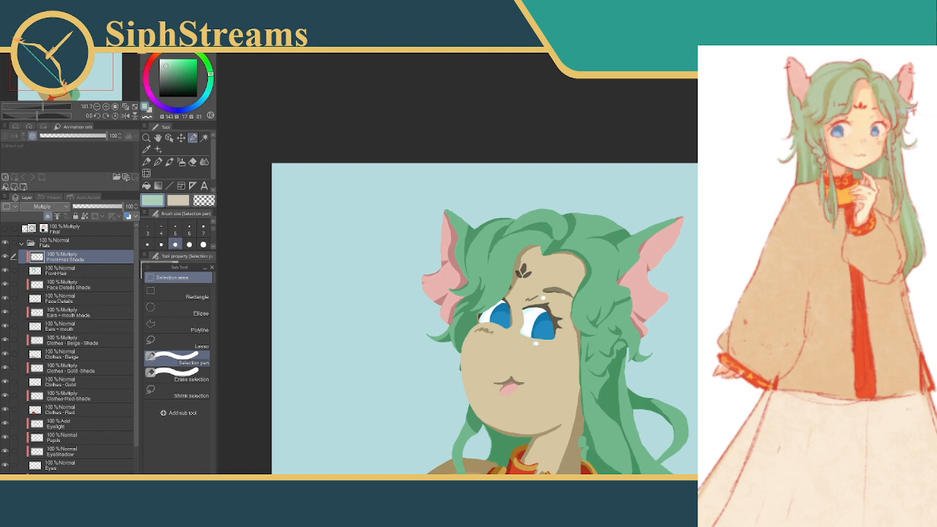
pyautogui.scroll(6, 454, 296)
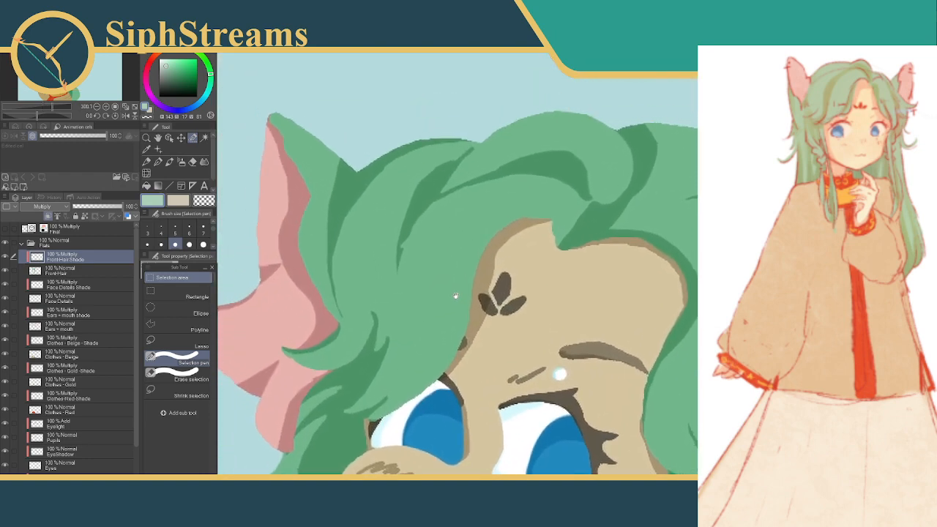
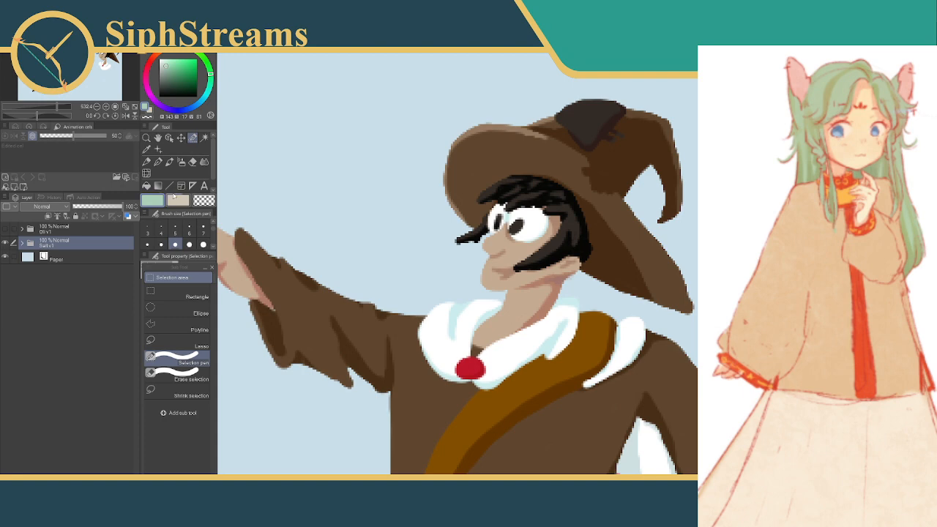
pyautogui.click(510, 174)
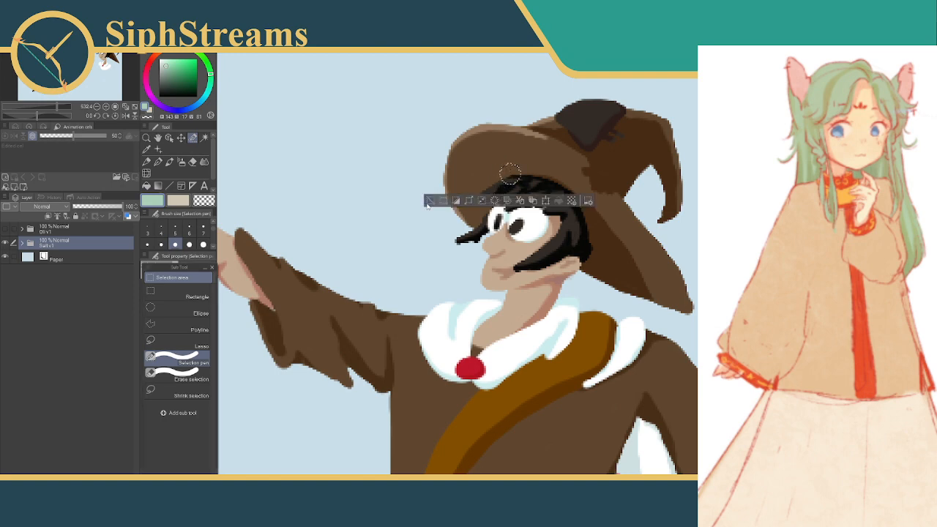
pyautogui.click(430, 200)
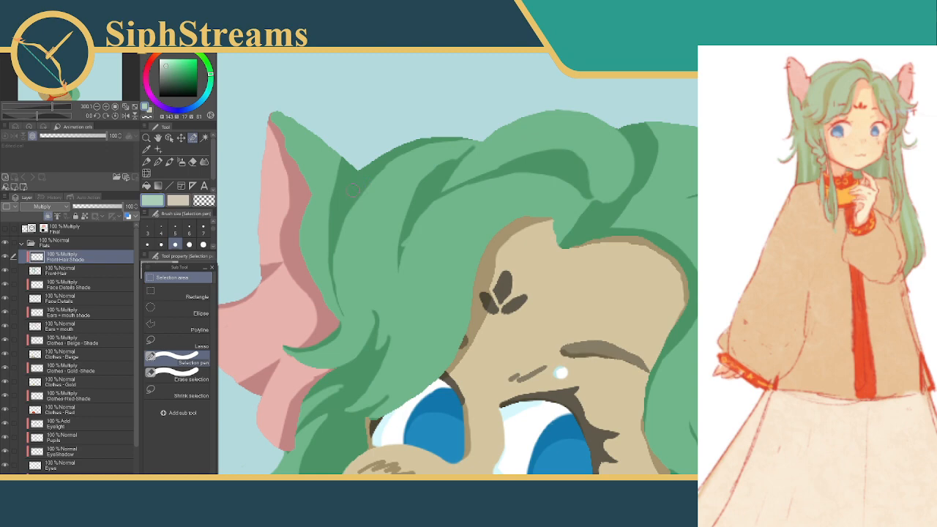
# Select the upper part of the green hair strand beside the ear with a larger selection pen and fill it with shade colour
pyautogui.click(189, 246)
pyautogui.moveTo(213, 230); pyautogui.dragTo(213, 238)
pyautogui.click(176, 229)
pyautogui.click(176, 242)
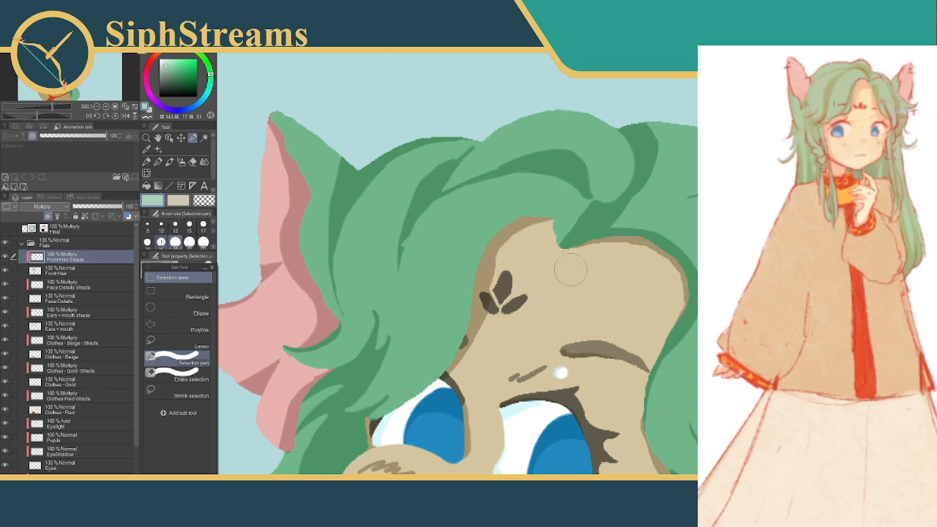
pyautogui.moveTo(344, 222)
pyautogui.mouseDown()
pyautogui.moveTo(457, 150)
pyautogui.moveTo(480, 153)
pyautogui.moveTo(469, 130)
pyautogui.moveTo(444, 158)
pyautogui.moveTo(388, 170)
pyautogui.moveTo(353, 219)
pyautogui.moveTo(373, 235)
pyautogui.moveTo(413, 206)
pyautogui.moveTo(388, 233)
pyautogui.mouseUp()
pyautogui.click(326, 254)
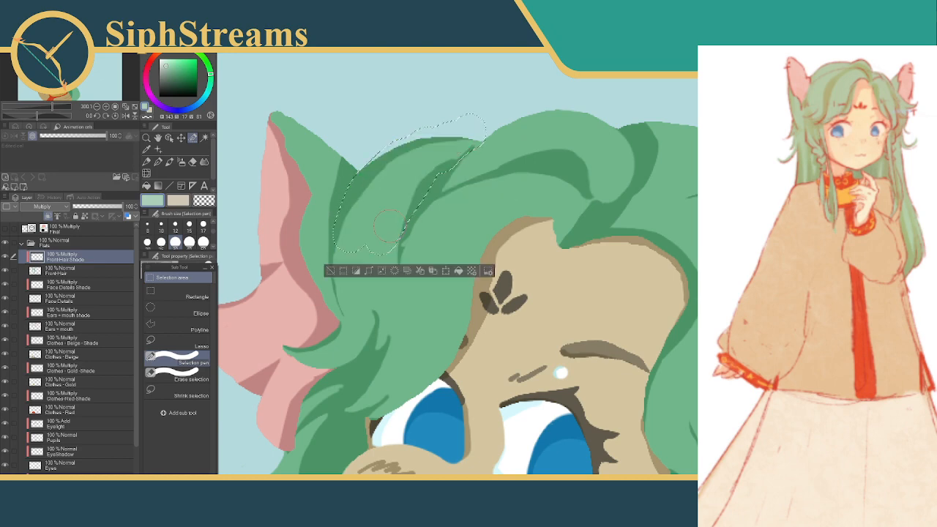
pyautogui.click(458, 271)
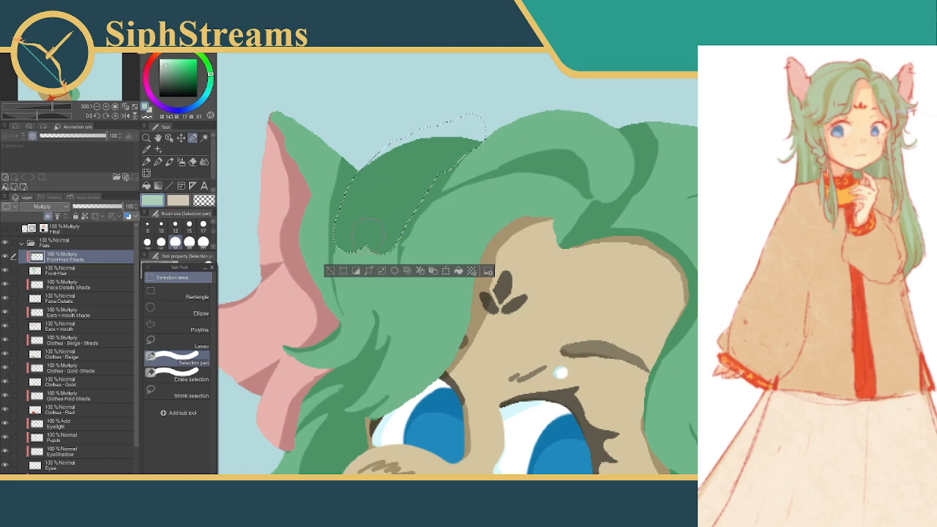
# Extend the selection down to the strand's lower end, fill it with the same shade, and deselect
pyautogui.moveTo(353, 233)
pyautogui.mouseDown()
pyautogui.moveTo(345, 255)
pyautogui.moveTo(353, 288)
pyautogui.moveTo(395, 249)
pyautogui.moveTo(394, 271)
pyautogui.moveTo(380, 277)
pyautogui.mouseUp()
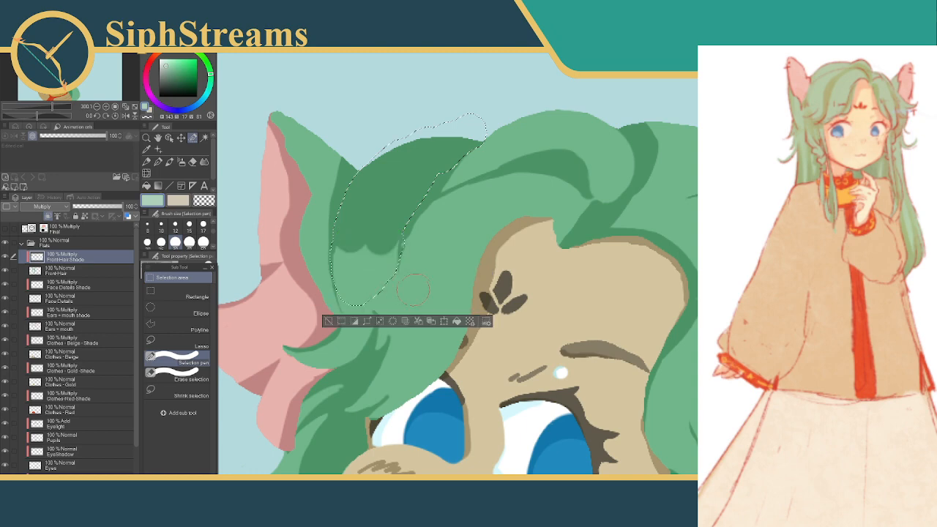
pyautogui.click(457, 321)
pyautogui.click(328, 321)
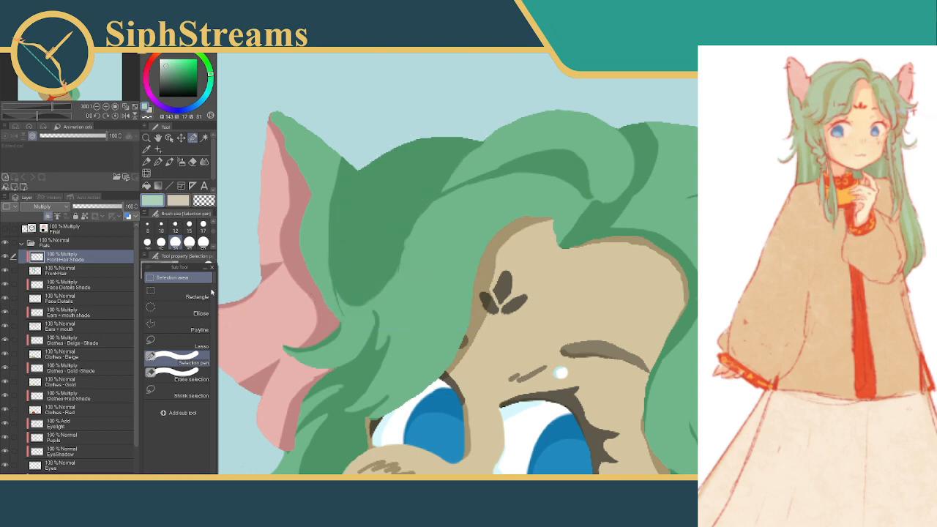
# Mark thin curved streaks inside the shaded strand with the selection pen at brush size 8, reaching up to the crown
pyautogui.click(147, 224)
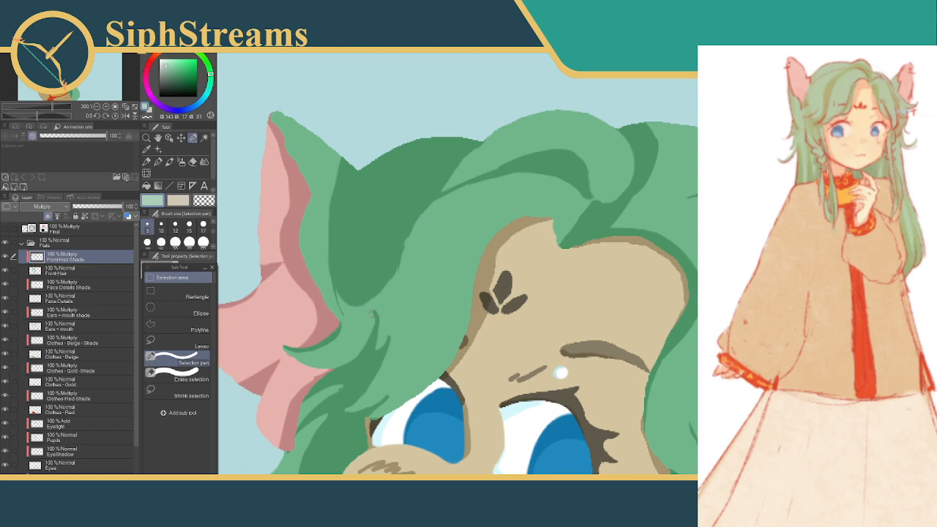
pyautogui.click(374, 312)
pyautogui.click(295, 331)
pyautogui.moveTo(398, 264); pyautogui.dragTo(390, 321)
pyautogui.click(319, 339)
pyautogui.moveTo(339, 293); pyautogui.dragTo(350, 233)
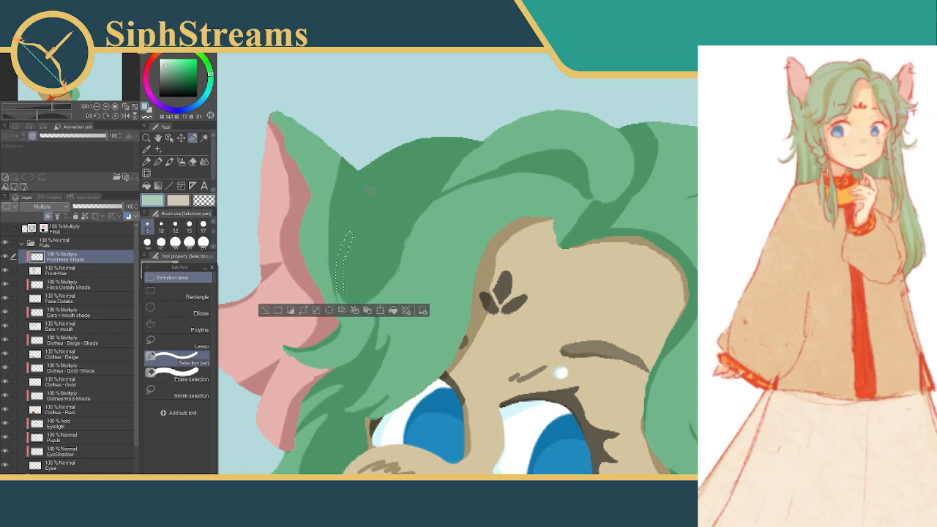
pyautogui.moveTo(371, 189); pyautogui.dragTo(349, 242)
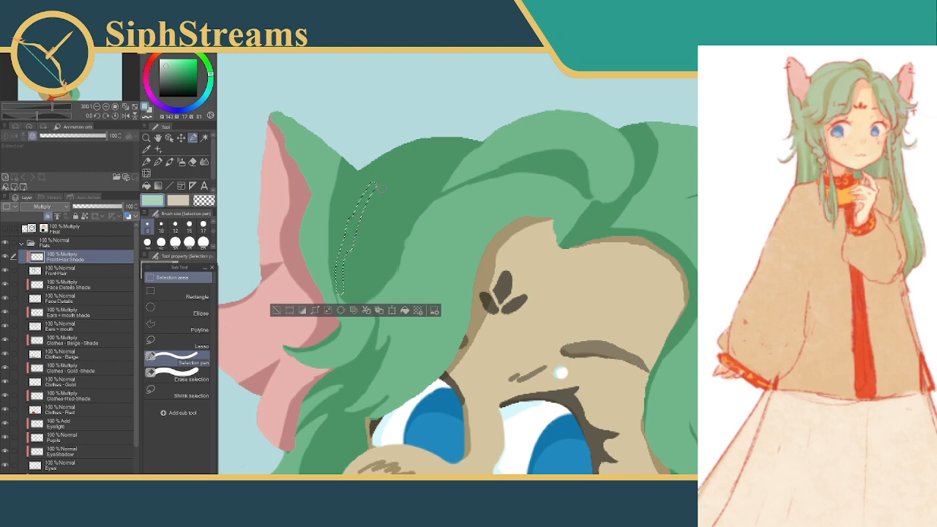
pyautogui.moveTo(380, 188)
pyautogui.mouseDown()
pyautogui.moveTo(371, 201)
pyautogui.moveTo(375, 293)
pyautogui.moveTo(356, 317)
pyautogui.moveTo(372, 260)
pyautogui.moveTo(397, 256)
pyautogui.moveTo(402, 240)
pyautogui.mouseUp()
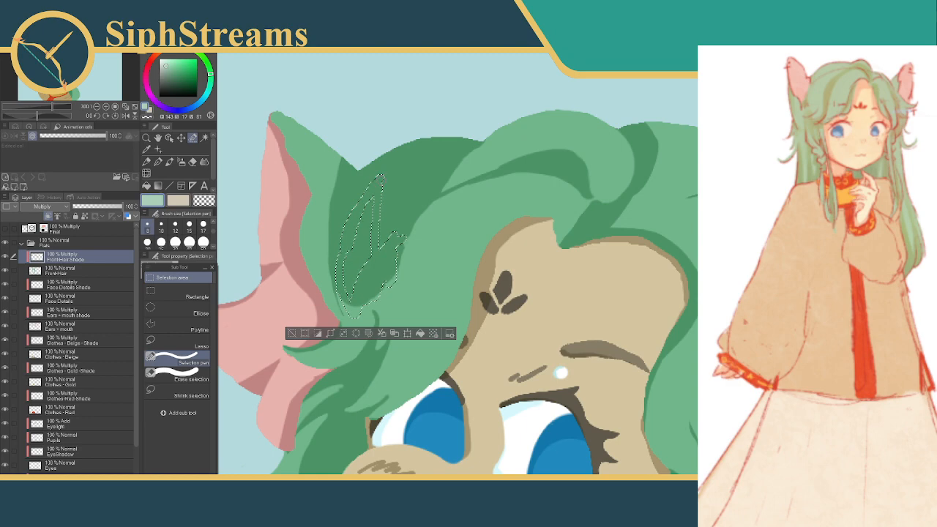
pyautogui.moveTo(379, 180); pyautogui.dragTo(462, 148)
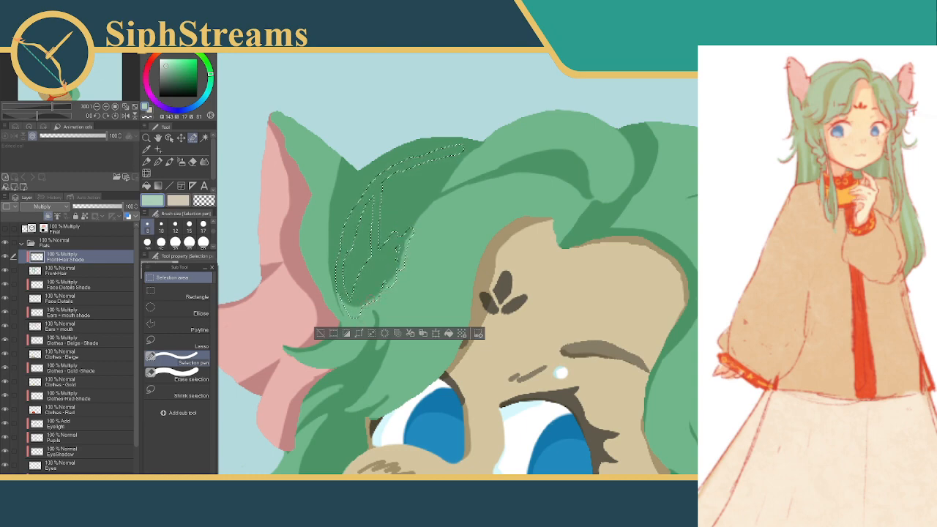
# Refine the streak selection by trimming its edge with Erase selection and widening it toward the strand's upper tip
pyautogui.click(178, 375)
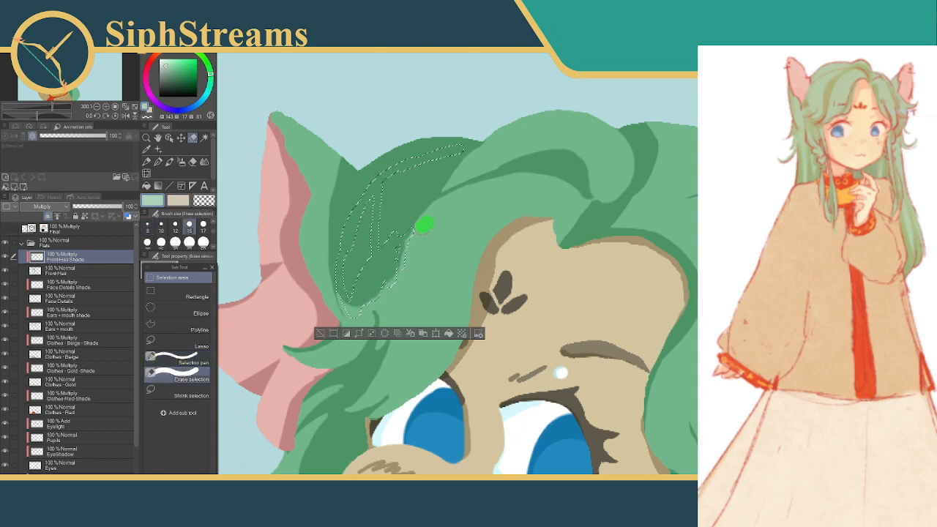
pyautogui.moveTo(402, 265); pyautogui.dragTo(402, 270)
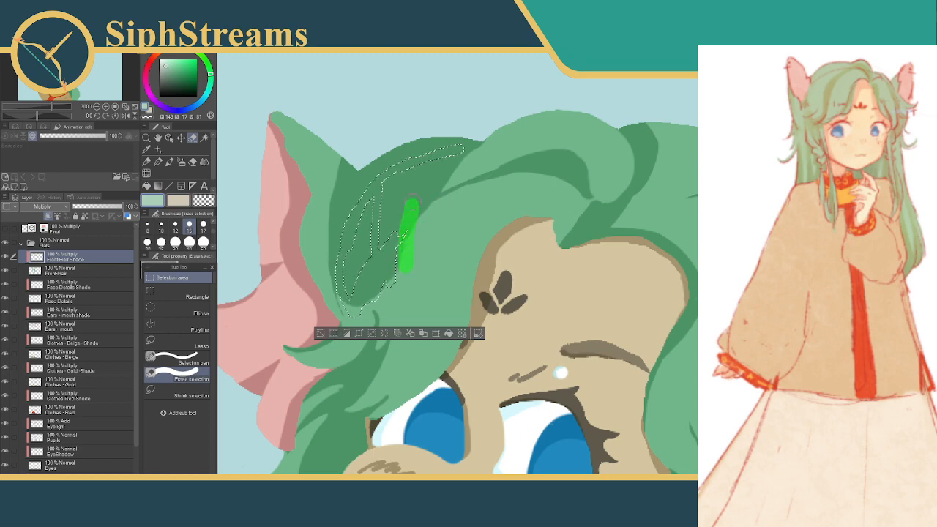
pyautogui.click(193, 359)
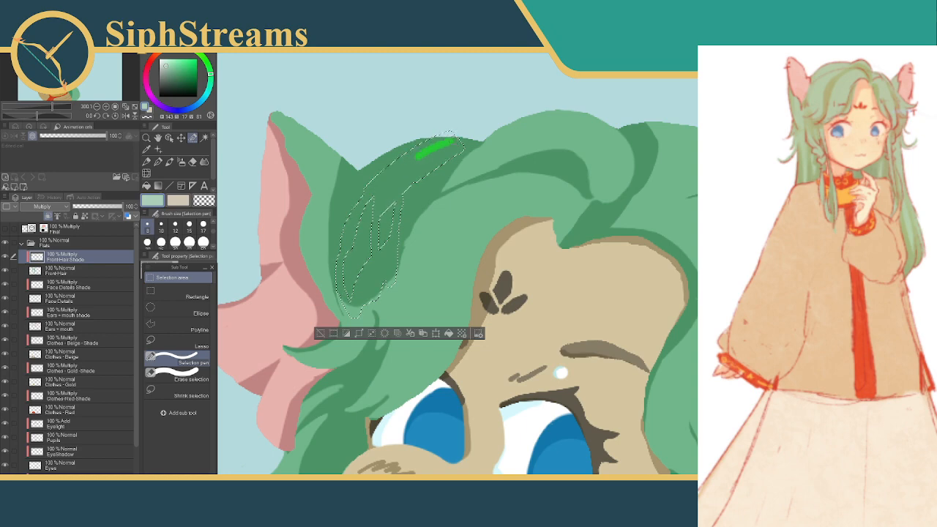
pyautogui.moveTo(448, 139); pyautogui.dragTo(464, 146)
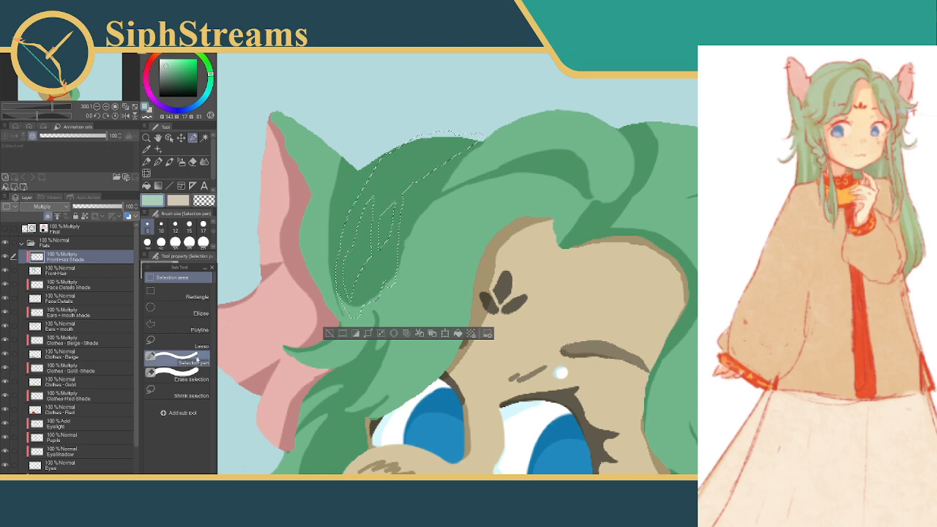
pyautogui.click(176, 377)
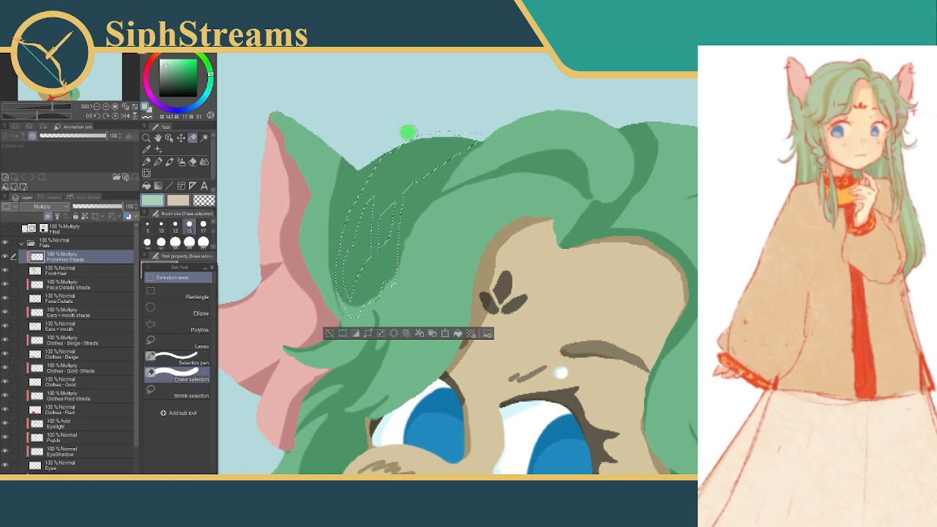
pyautogui.moveTo(409, 132); pyautogui.dragTo(415, 131)
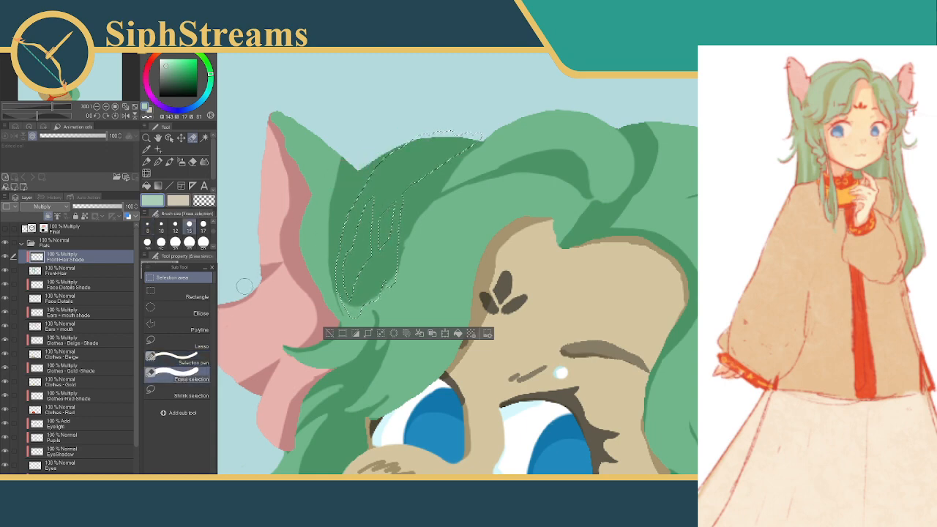
# Reshape the pointed gaps in the selection, clear the shade inside the selected streaks, and deselect
pyautogui.click(165, 362)
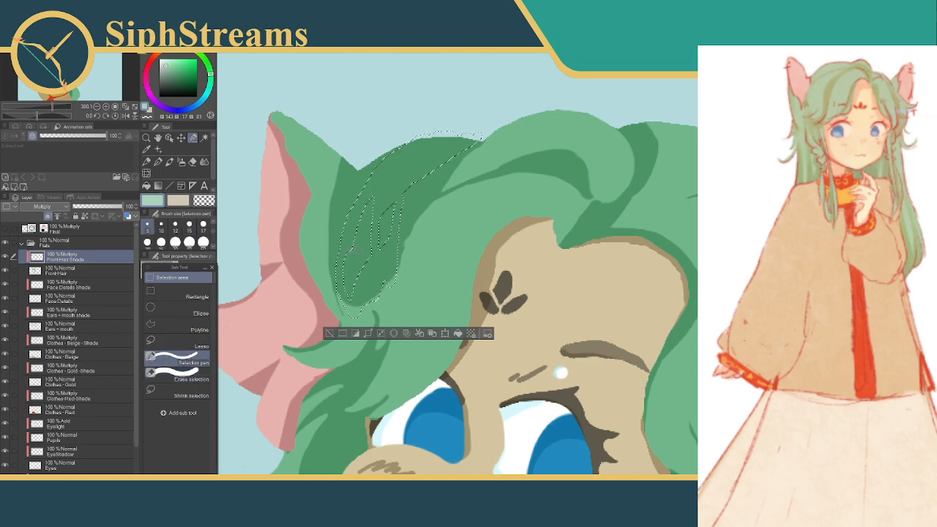
pyautogui.click(175, 377)
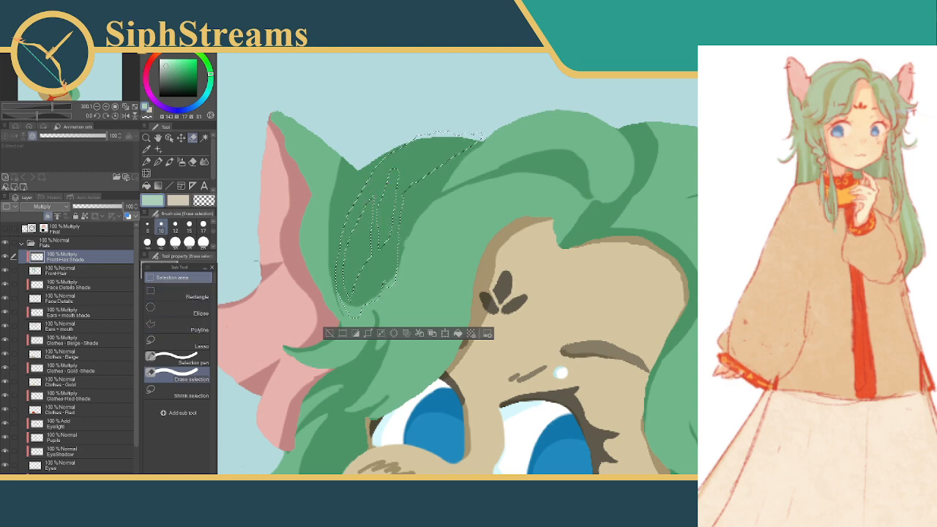
pyautogui.click(183, 361)
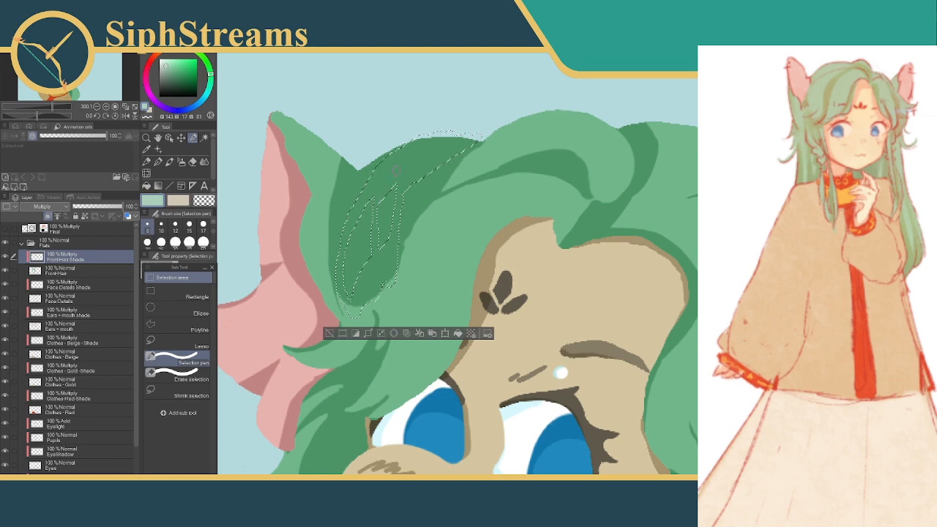
pyautogui.click(183, 375)
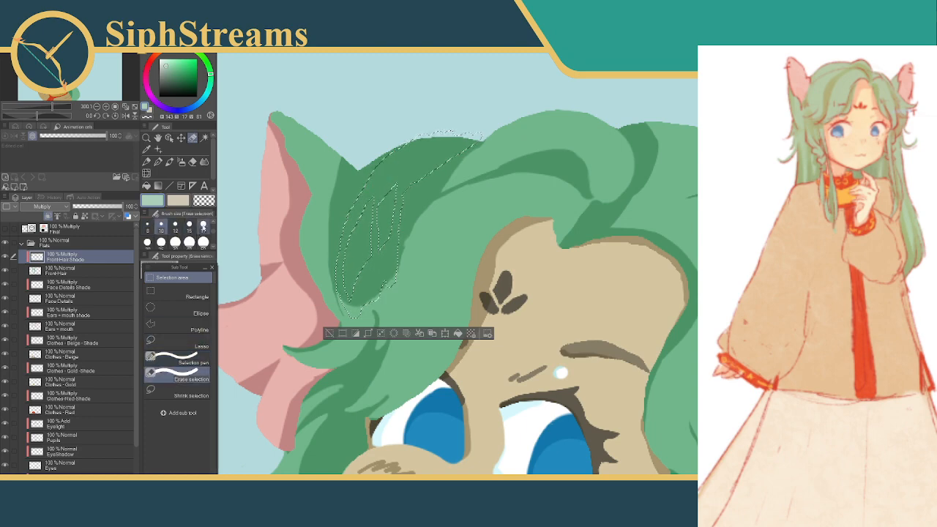
pyautogui.click(148, 224)
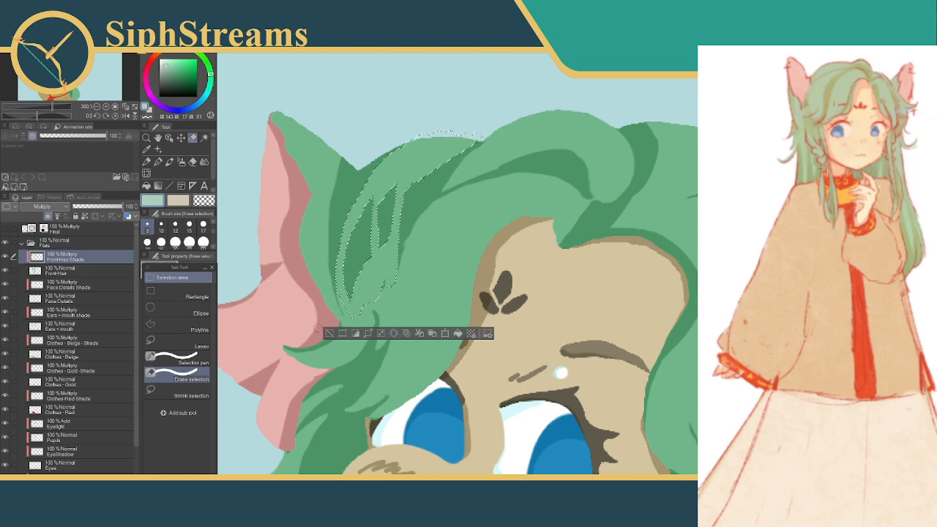
pyautogui.click(330, 335)
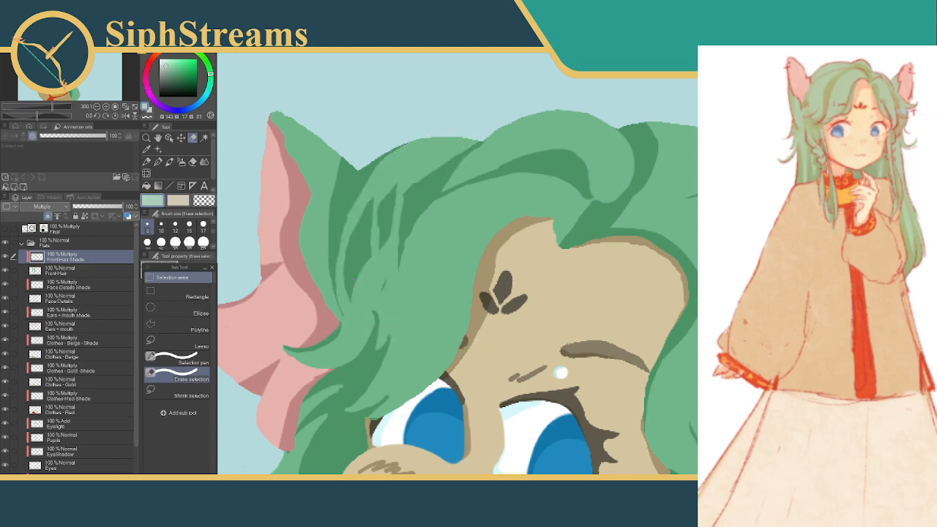
# Undo the cleared streaks, the selection edits and the shade fills on the hair strand beside the ear
pyautogui.moveTo(424, 184)
pyautogui.mouseDown()
pyautogui.moveTo(423, 211)
pyautogui.moveTo(429, 182)
pyautogui.moveTo(418, 174)
pyautogui.mouseUp()
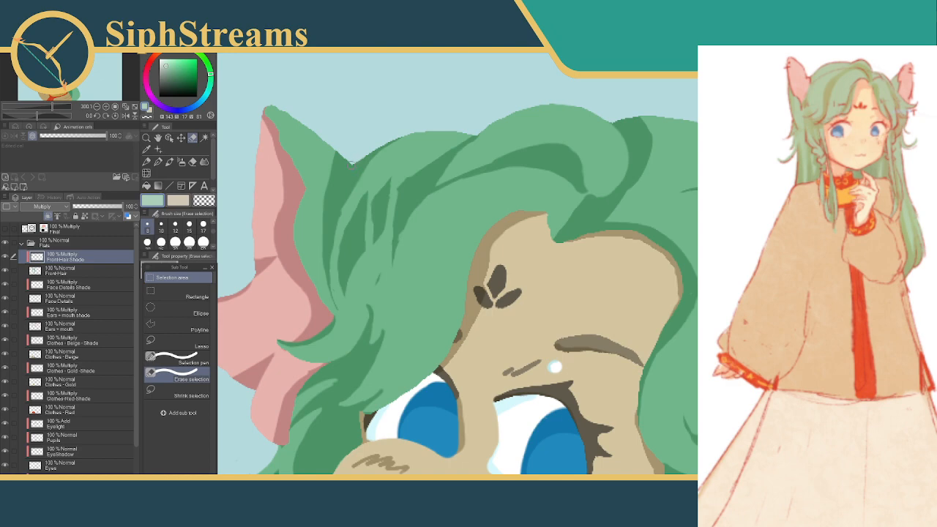
pyautogui.hotkey('ctrl', 'z')
pyautogui.hotkey('ctrl', 'z')
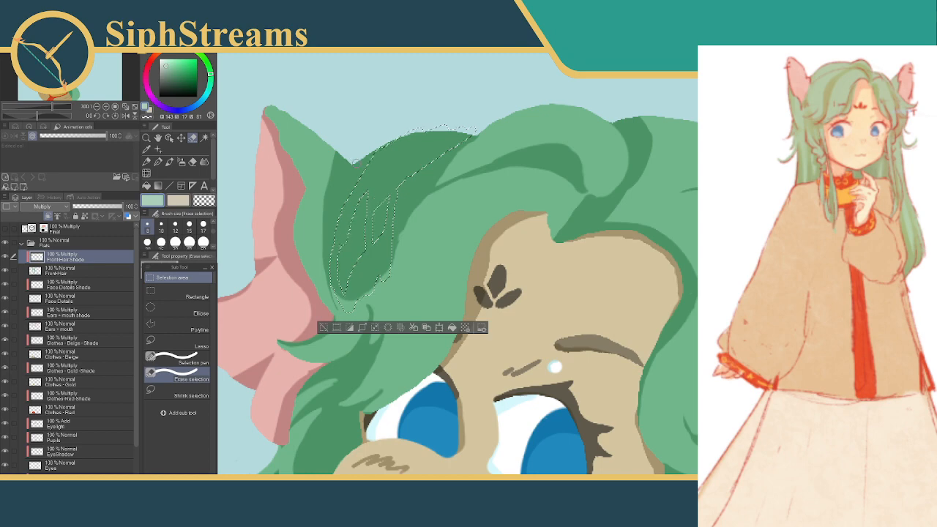
pyautogui.hotkey('ctrl', 'z')
pyautogui.hotkey('ctrl', 'z')
pyautogui.hotkey('ctrl', 'z')
pyautogui.hotkey('ctrl', 'z')
pyautogui.hotkey('ctrl', 'z')
pyautogui.hotkey('ctrl', 'z')
pyautogui.hotkey('ctrl', 'z')
pyautogui.hotkey('ctrl', 'z')
pyautogui.hotkey('ctrl', 'z')
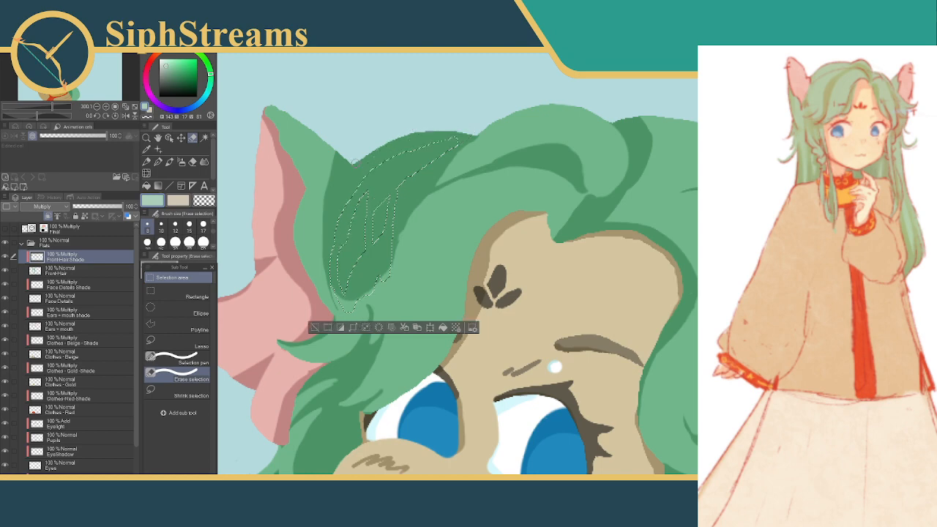
pyautogui.hotkey('ctrl', 'z')
pyautogui.hotkey('ctrl', 'z')
pyautogui.hotkey('ctrl', 'z')
pyautogui.hotkey('ctrl', 'z')
pyautogui.hotkey('ctrl', 'z')
pyautogui.hotkey('ctrl', 'z')
pyautogui.hotkey('ctrl', 'z')
pyautogui.hotkey('ctrl', 'z')
pyautogui.hotkey('ctrl', 'z')
pyautogui.hotkey('ctrl', 'z')
pyautogui.hotkey('ctrl', 'z')
pyautogui.hotkey('ctrl', 'z')
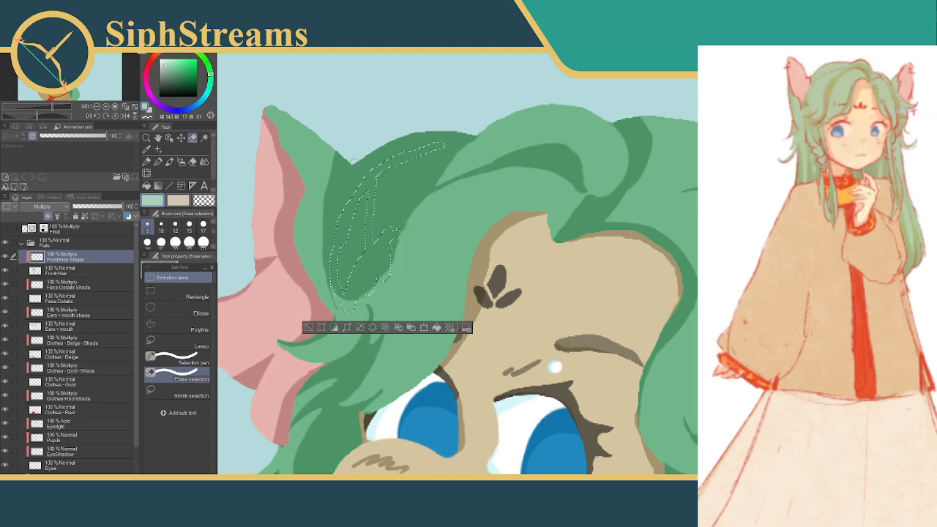
pyautogui.hotkey('ctrl', 'z')
pyautogui.hotkey('ctrl', 'z')
pyautogui.hotkey('ctrl', 'z')
pyautogui.hotkey('ctrl', 'z')
pyautogui.hotkey('ctrl', 'z')
pyautogui.hotkey('ctrl', 'z')
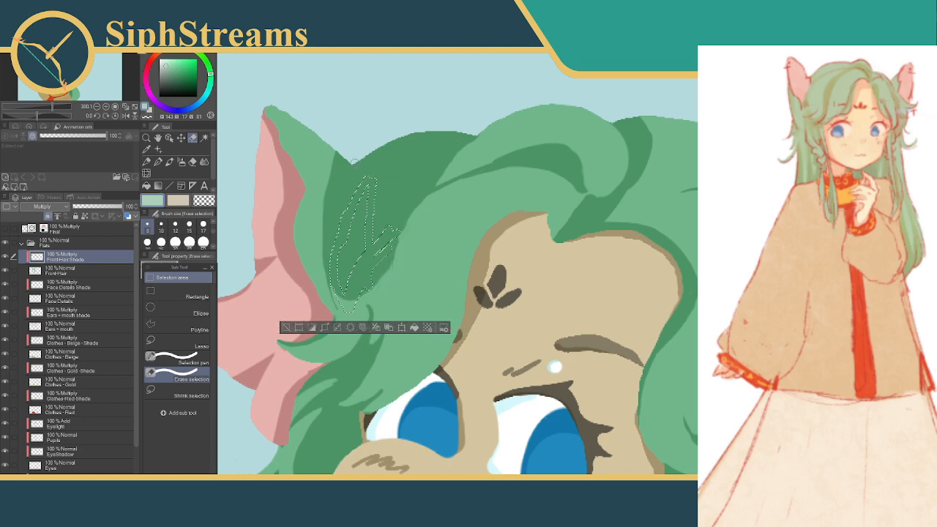
pyautogui.hotkey('ctrl', 'z')
pyautogui.hotkey('ctrl', 'z')
pyautogui.hotkey('ctrl', 'z')
pyautogui.hotkey('ctrl', 'z')
pyautogui.hotkey('ctrl', 'z')
pyautogui.hotkey('ctrl', 'z')
pyautogui.hotkey('ctrl', 'z')
pyautogui.hotkey('ctrl', 'z')
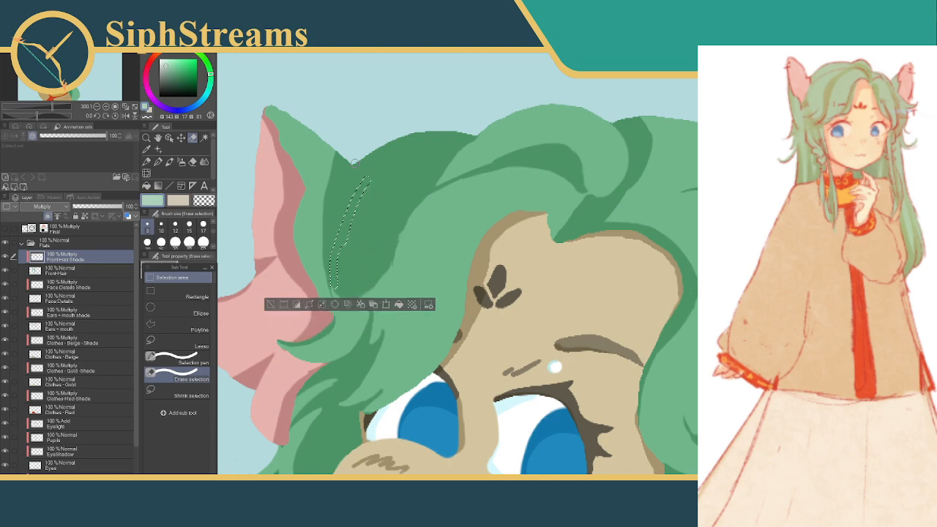
pyautogui.hotkey('ctrl', 'y')
pyautogui.hotkey('ctrl', 'y')
pyautogui.hotkey('ctrl', 'y')
pyautogui.hotkey('ctrl', 'y')
pyautogui.hotkey('ctrl', 'y')
pyautogui.hotkey('ctrl', 'y')
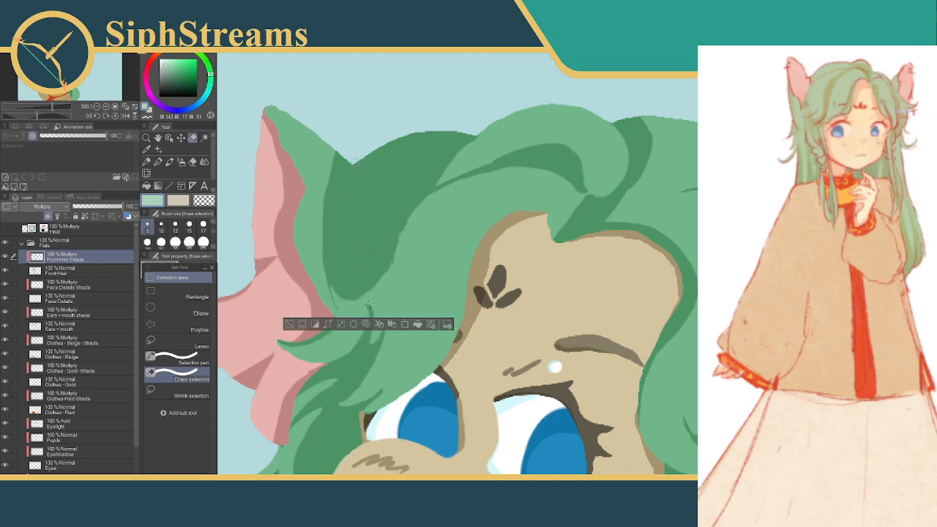
pyautogui.hotkey('ctrl', 'z')
pyautogui.hotkey('ctrl', 'z')
pyautogui.hotkey('ctrl', 'z')
pyautogui.hotkey('ctrl', 'z')
pyautogui.hotkey('ctrl', 'z')
pyautogui.hotkey('ctrl', 'z')
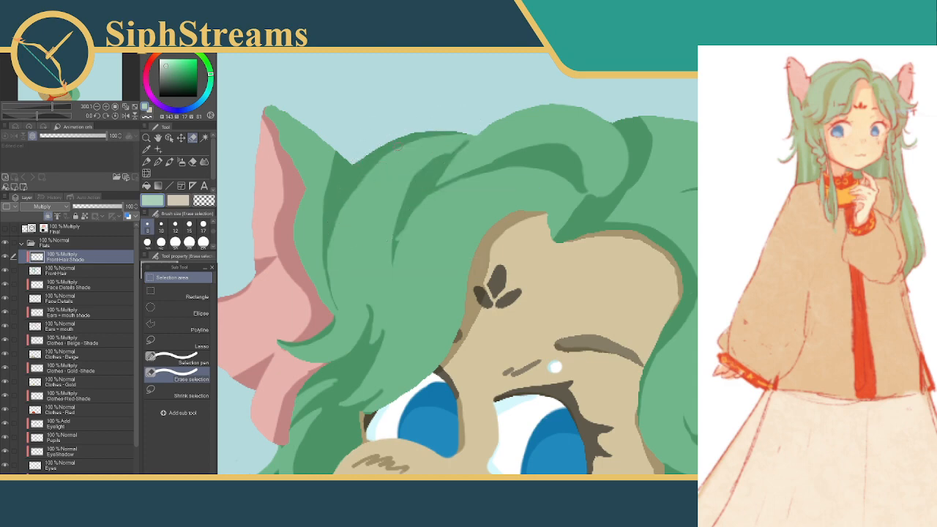
# Shade a curved band along the crown's rim beside the ear using freehand selections for its lower and outer edges, and deselect
pyautogui.moveTo(332, 211)
pyautogui.mouseDown()
pyautogui.moveTo(361, 188)
pyautogui.moveTo(427, 175)
pyautogui.mouseUp()
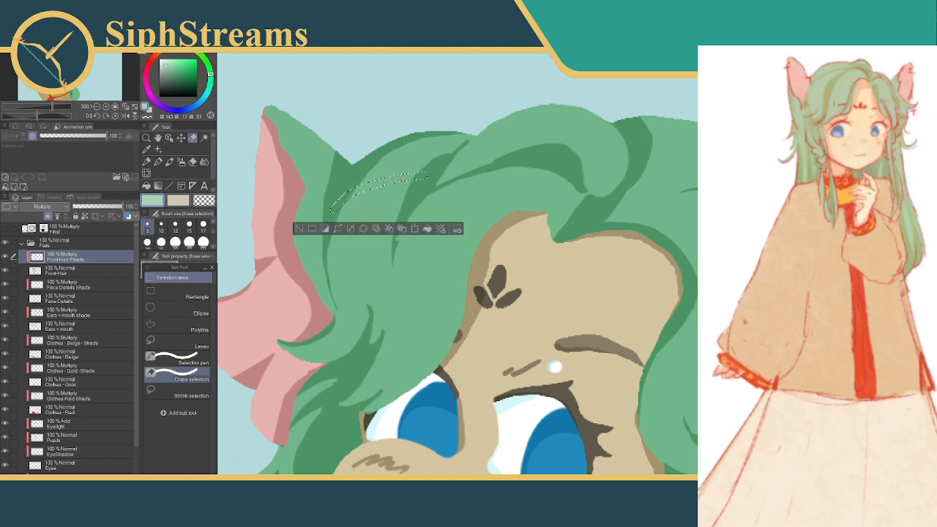
pyautogui.hotkey('ctrl', 'z')
pyautogui.moveTo(336, 208); pyautogui.dragTo(439, 155)
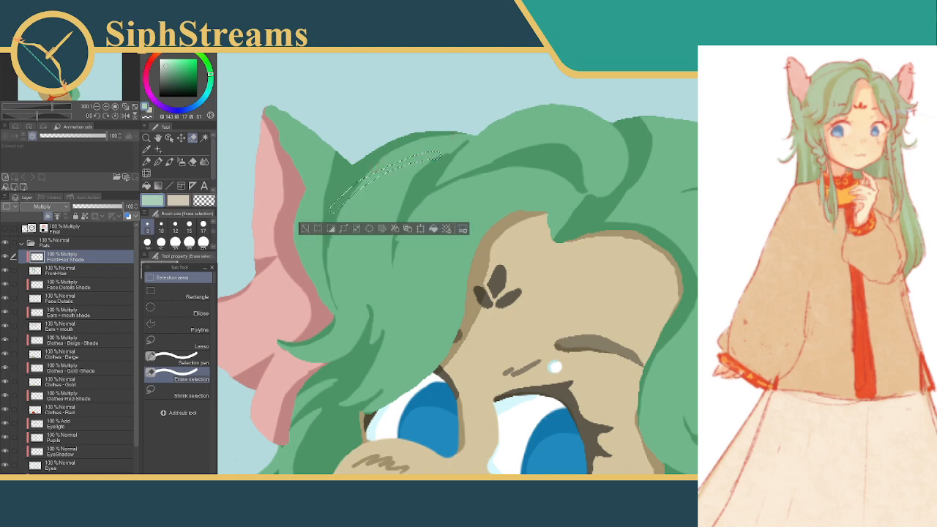
pyautogui.click(176, 361)
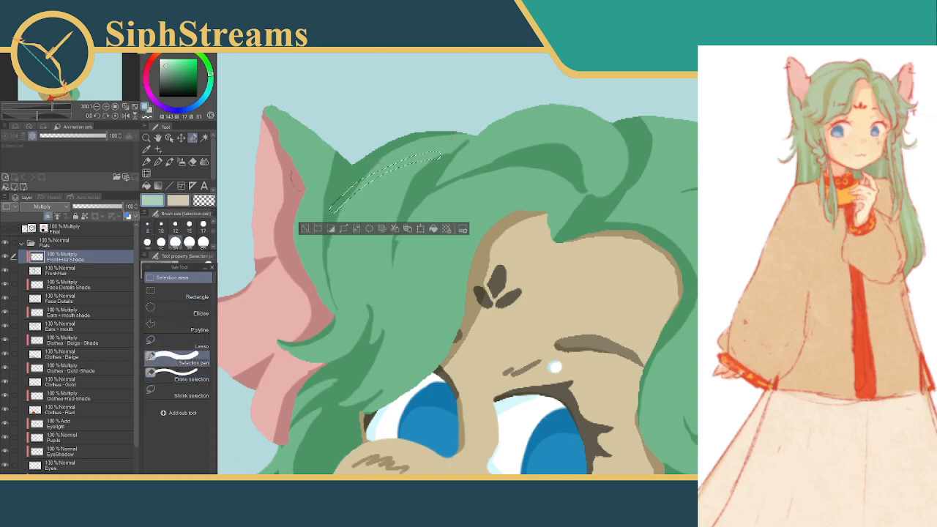
pyautogui.moveTo(365, 161); pyautogui.dragTo(473, 119)
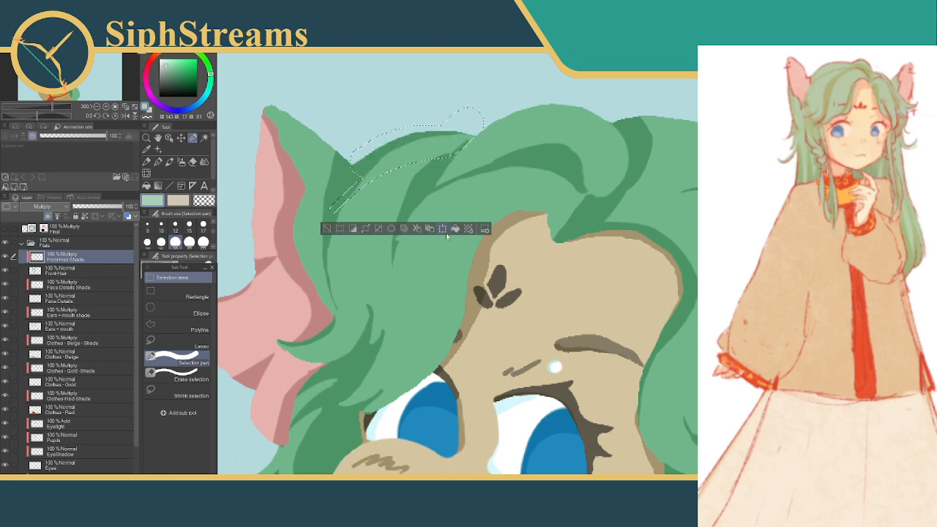
pyautogui.click(330, 229)
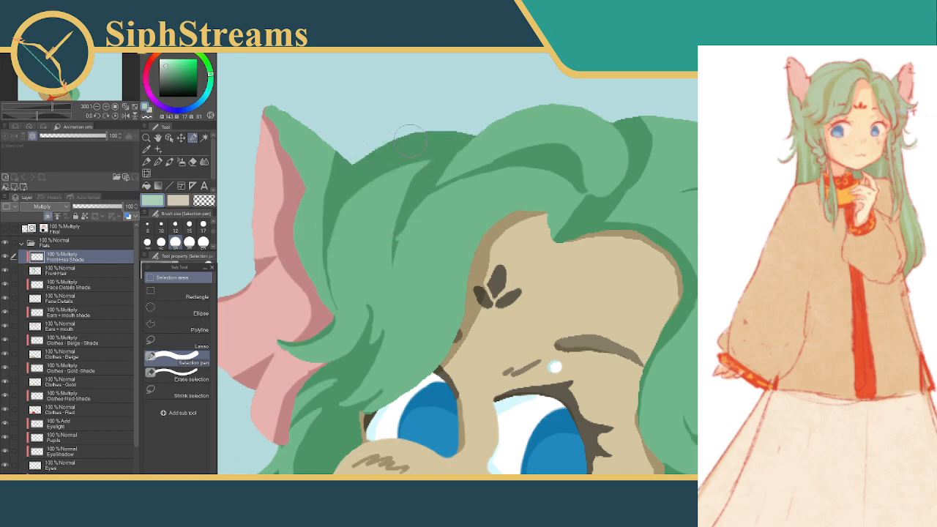
pyautogui.moveTo(418, 133)
pyautogui.mouseDown()
pyautogui.moveTo(362, 167)
pyautogui.moveTo(370, 170)
pyautogui.mouseUp()
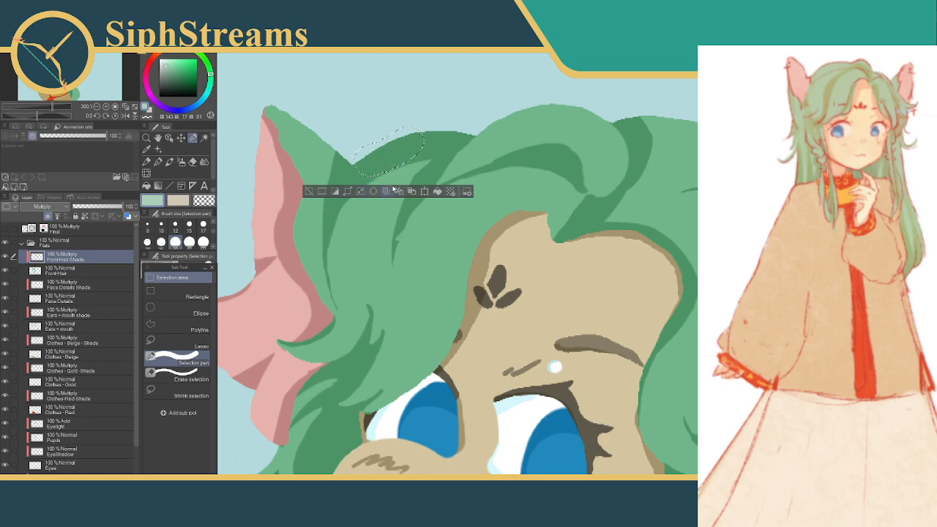
pyautogui.click(309, 191)
# Shade a tapering band along the crown's outer edge on the far side of the parting with freehand selections, and deselect
pyautogui.moveTo(418, 176); pyautogui.dragTo(331, 179)
pyautogui.moveTo(559, 129); pyautogui.dragTo(545, 143)
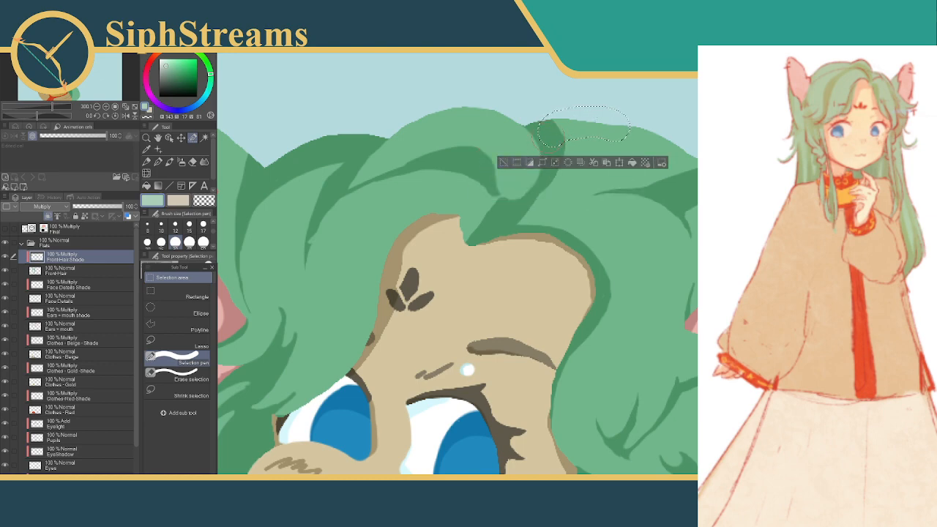
pyautogui.click(503, 164)
pyautogui.moveTo(555, 132); pyautogui.dragTo(624, 126)
pyautogui.hotkey('ctrl', 'z')
pyautogui.moveTo(545, 134); pyautogui.dragTo(670, 115)
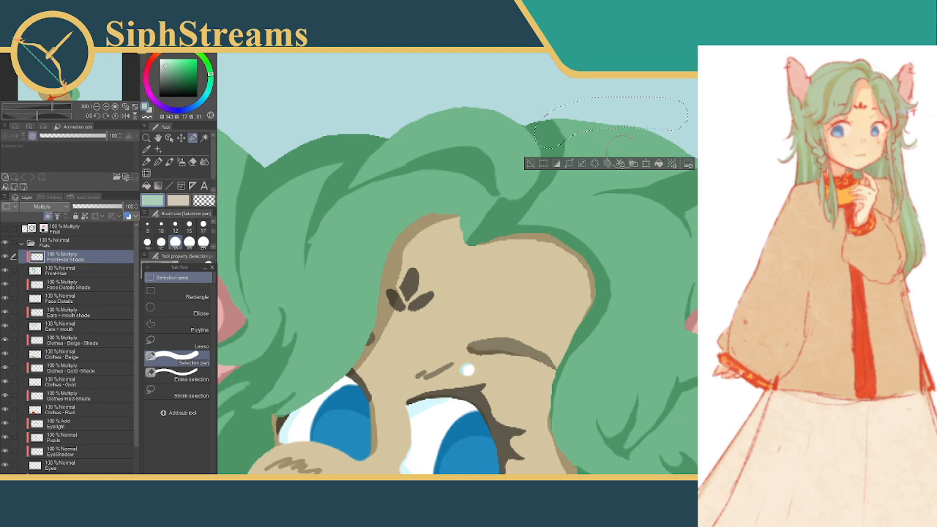
pyautogui.click(529, 161)
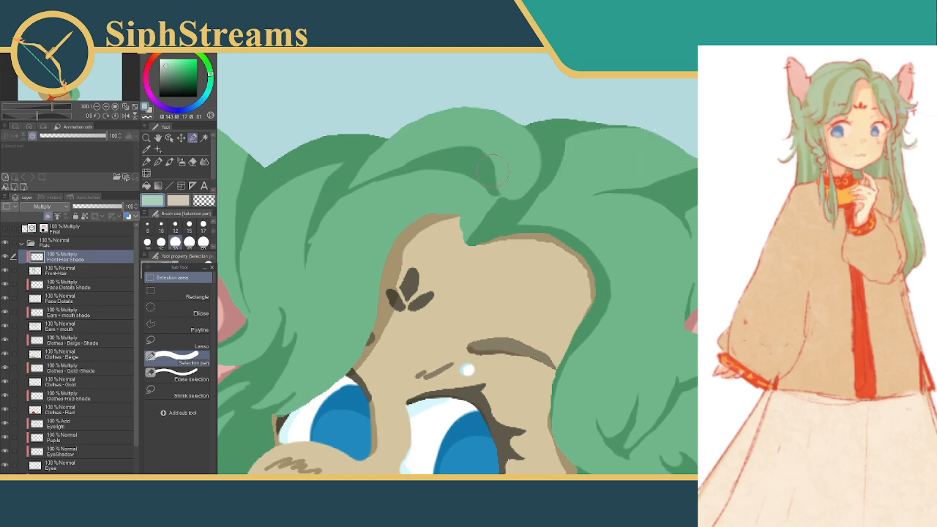
# Clear the dark strand below the crown near the ear and the shade tip reaching in from the curl, and deselect
pyautogui.moveTo(507, 158); pyautogui.dragTo(601, 116)
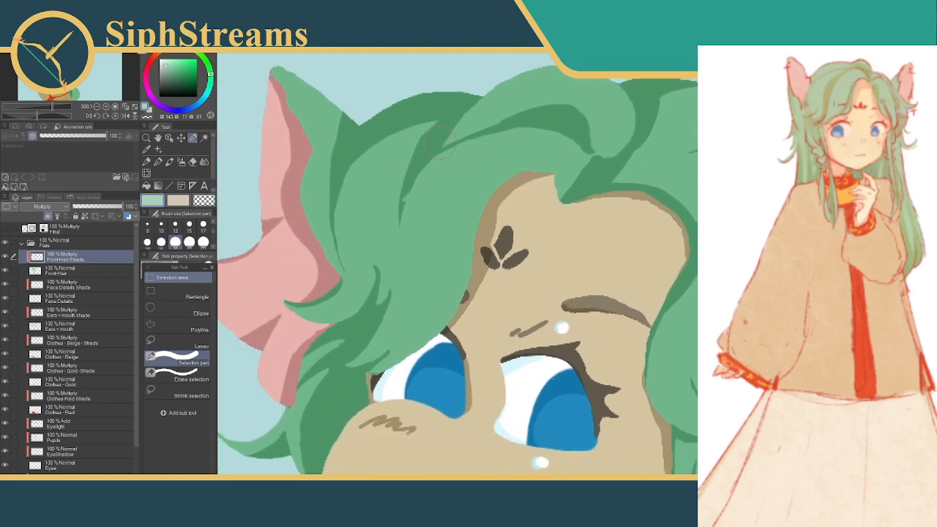
pyautogui.moveTo(438, 134); pyautogui.dragTo(382, 218)
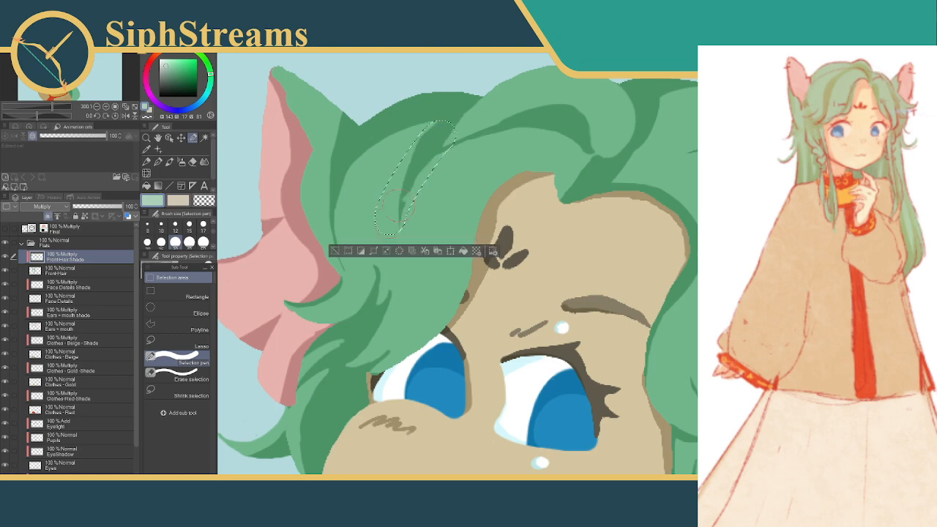
pyautogui.click(399, 253)
pyautogui.click(336, 253)
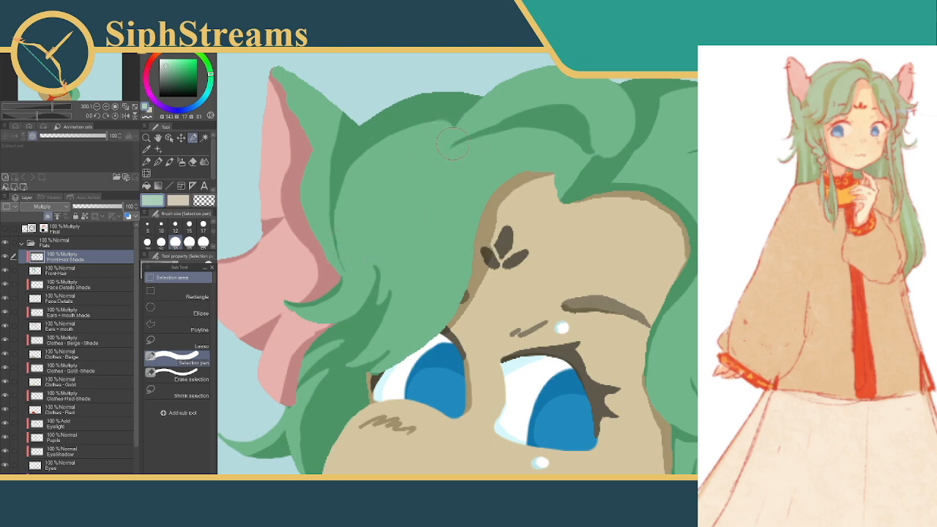
pyautogui.moveTo(370, 167)
pyautogui.mouseDown()
pyautogui.moveTo(441, 125)
pyautogui.moveTo(435, 139)
pyautogui.moveTo(461, 126)
pyautogui.moveTo(505, 139)
pyautogui.mouseUp()
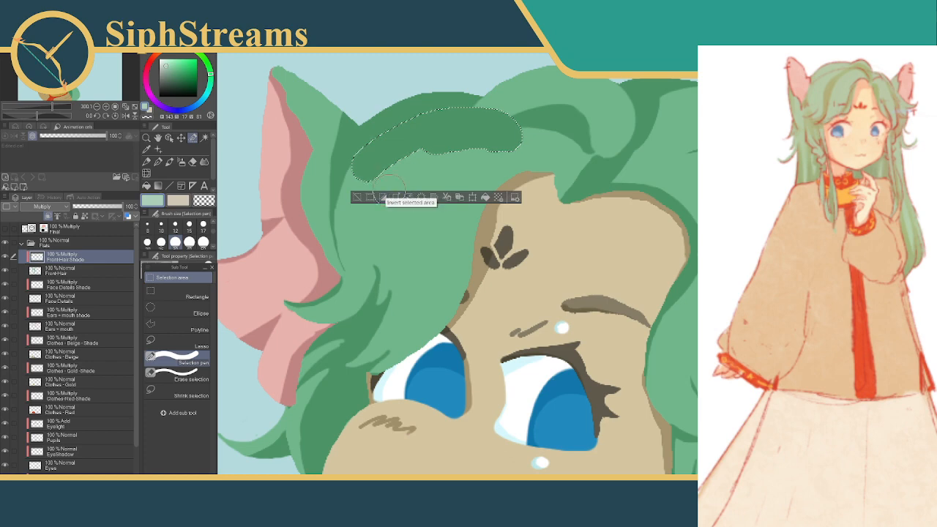
pyautogui.click(358, 197)
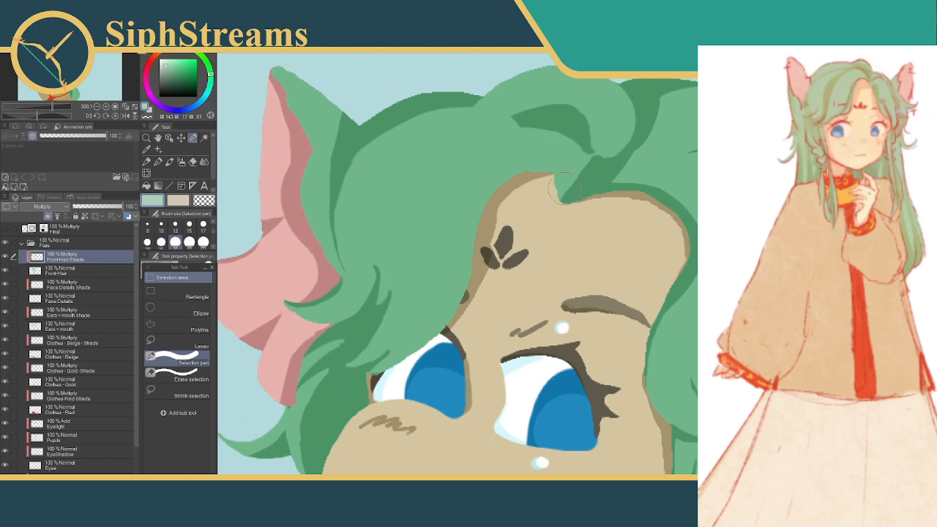
# Fill the pointed base of the parting with shade, then clear a narrow gap below the curl at brush size 10
pyautogui.moveTo(563, 189); pyautogui.dragTo(597, 156)
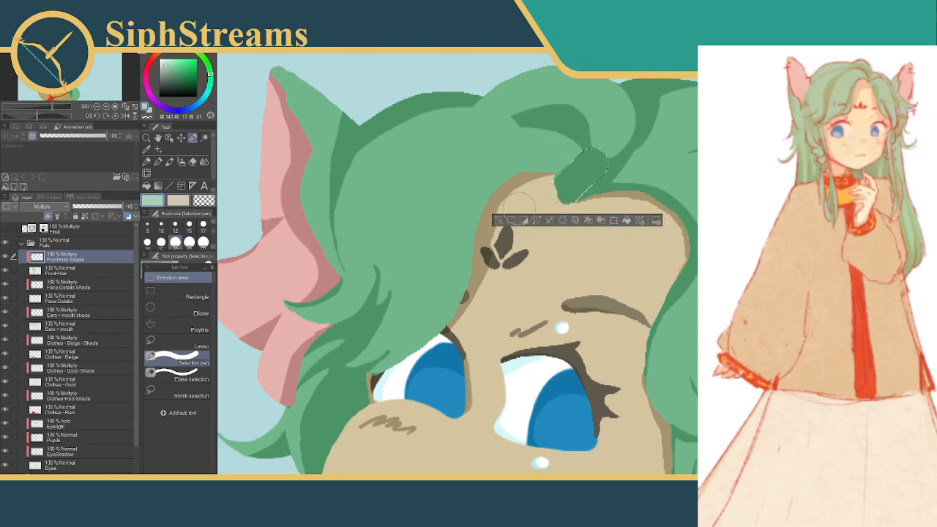
pyautogui.hotkey('ctrl', 'd')
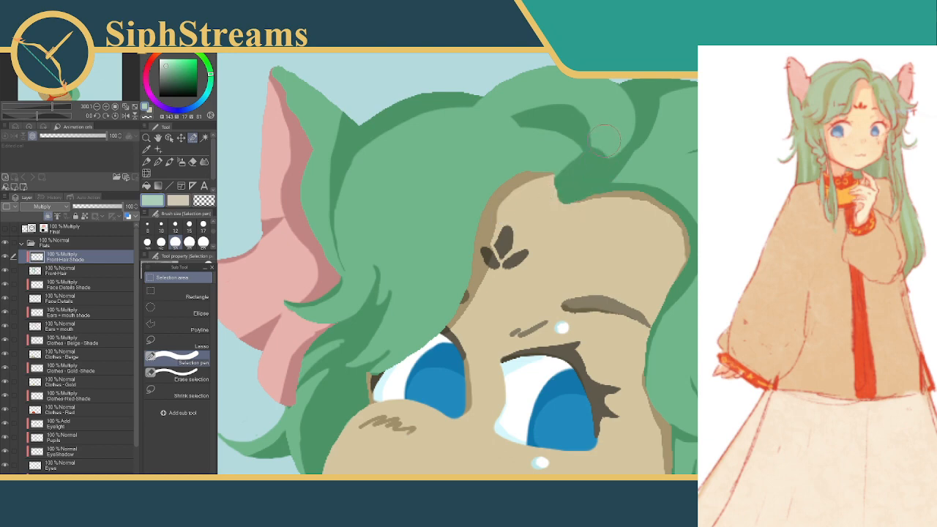
pyautogui.click(161, 228)
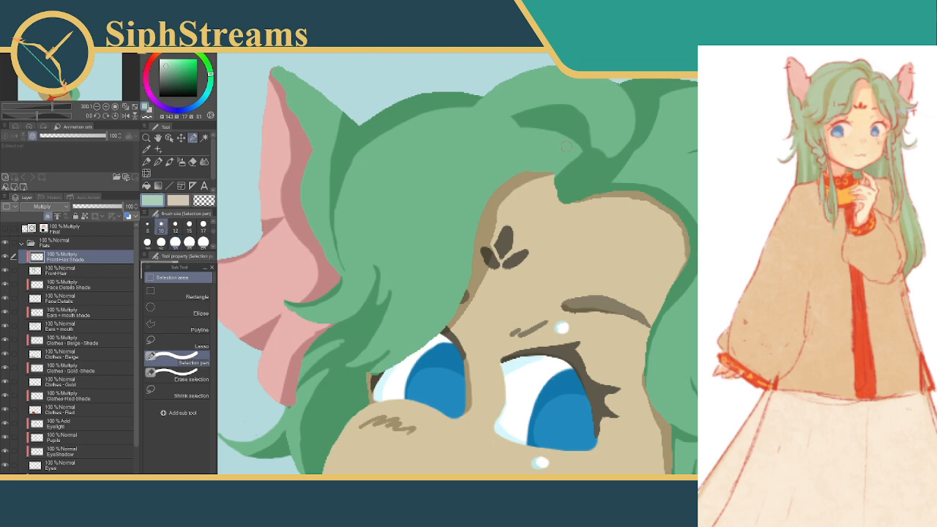
pyautogui.moveTo(595, 140); pyautogui.dragTo(585, 167)
pyautogui.moveTo(596, 139); pyautogui.dragTo(612, 142)
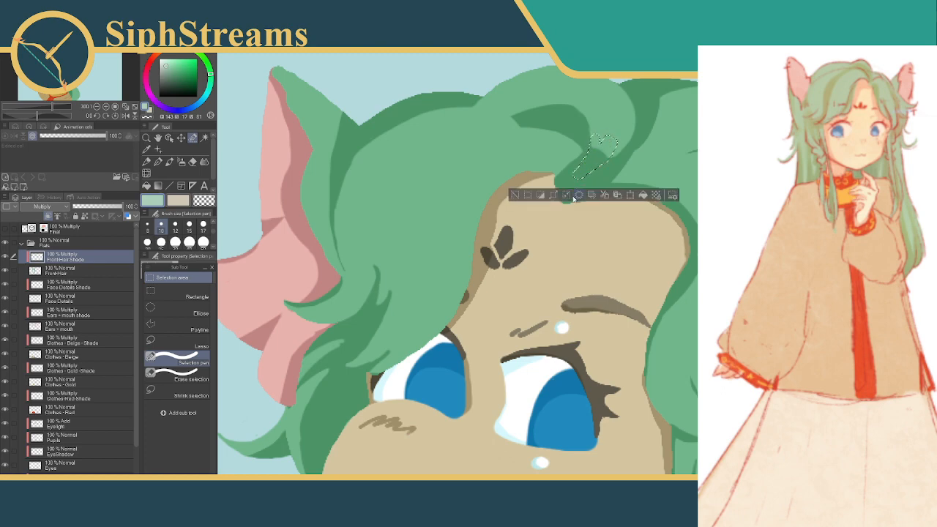
pyautogui.click(516, 196)
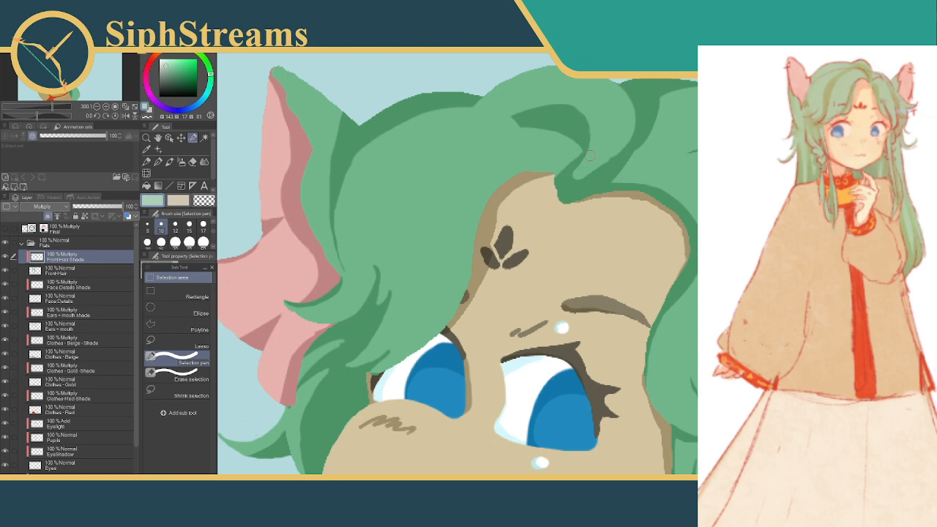
pyautogui.moveTo(588, 132); pyautogui.dragTo(585, 129)
pyautogui.moveTo(583, 128); pyautogui.dragTo(568, 180)
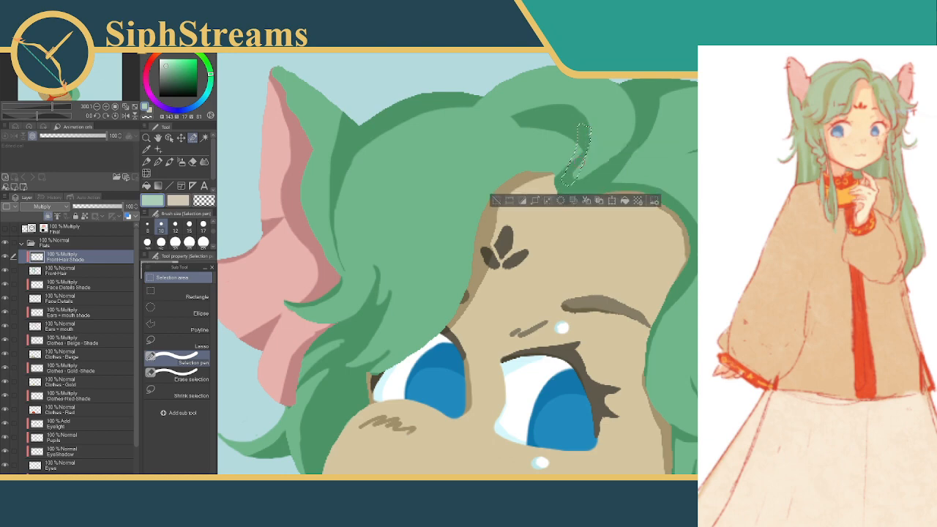
pyautogui.click(562, 199)
pyautogui.hotkey('ctrl', 'z')
pyautogui.click(494, 201)
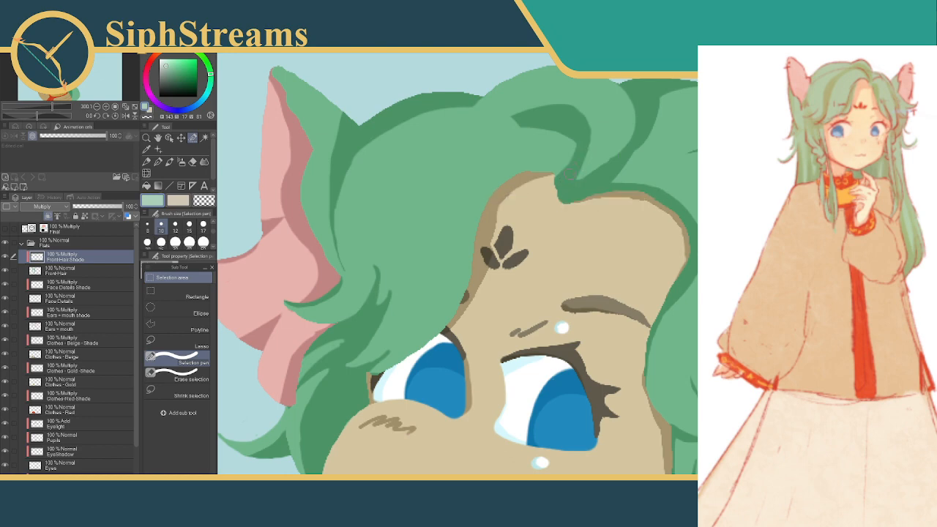
# Fill a narrow shade strip from the parting up the curl's inner edge, and fill a small patch at the crown's rim notch
pyautogui.moveTo(568, 178)
pyautogui.mouseDown()
pyautogui.moveTo(586, 155)
pyautogui.moveTo(584, 124)
pyautogui.mouseUp()
pyautogui.click(629, 197)
pyautogui.click(501, 196)
pyautogui.moveTo(379, 121); pyautogui.dragTo(366, 138)
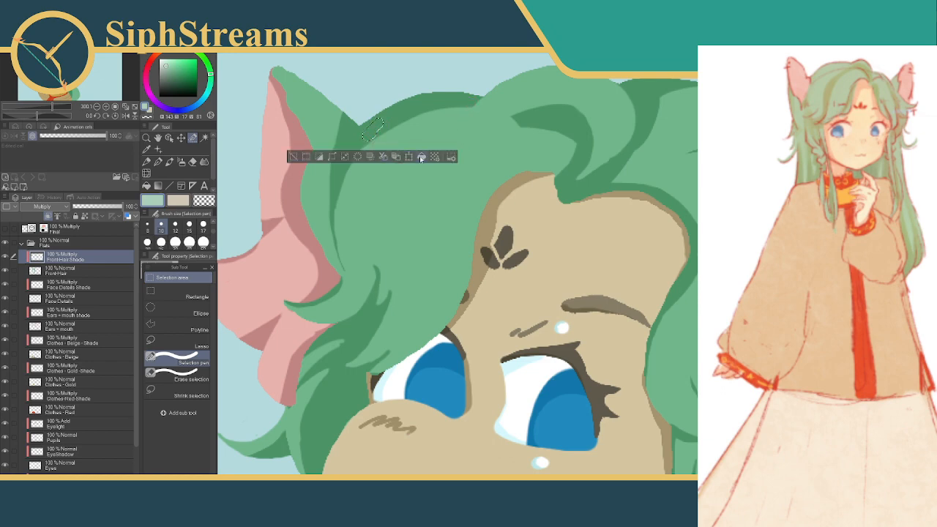
pyautogui.click(294, 157)
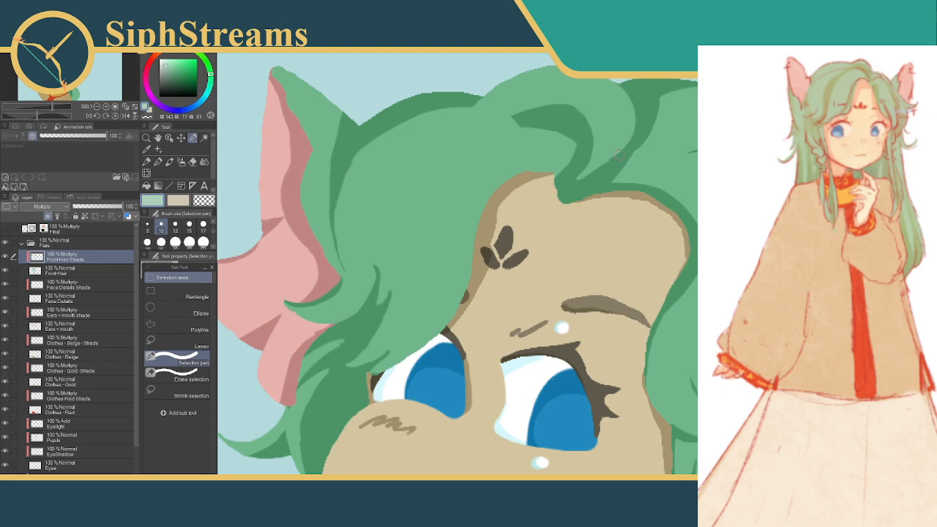
# Shade a thin tapered streak beyond the parting, trimming its selection with Erase selection, and touch up the streak's upper edge
pyautogui.moveTo(610, 176); pyautogui.dragTo(664, 142)
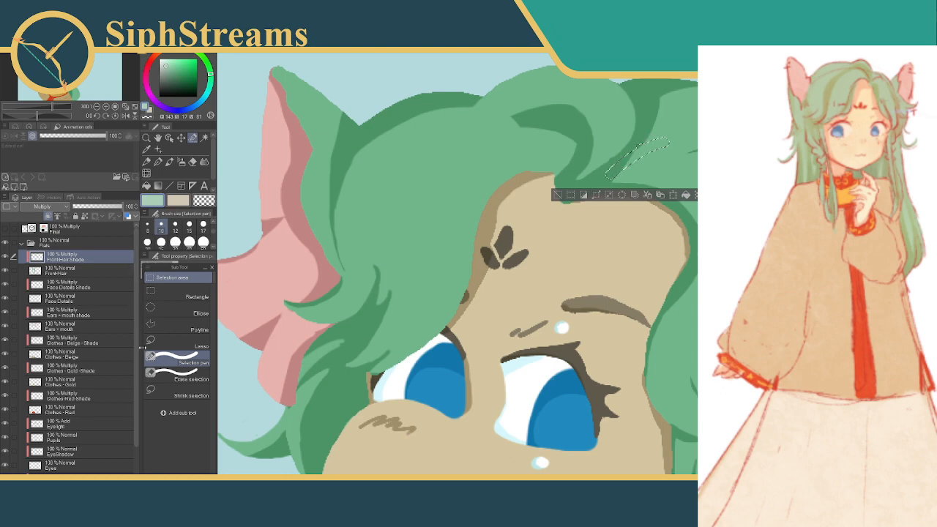
pyautogui.click(167, 378)
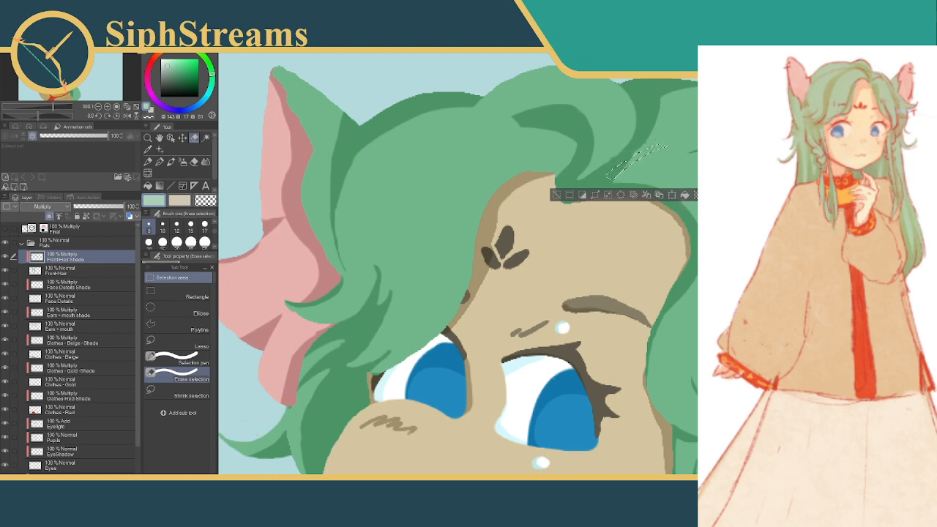
pyautogui.click(571, 197)
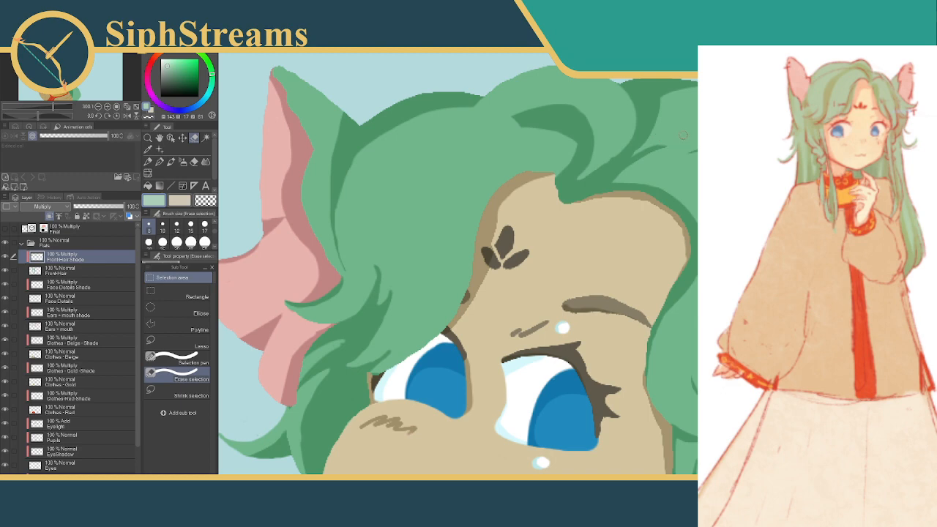
pyautogui.moveTo(626, 156); pyautogui.dragTo(652, 139)
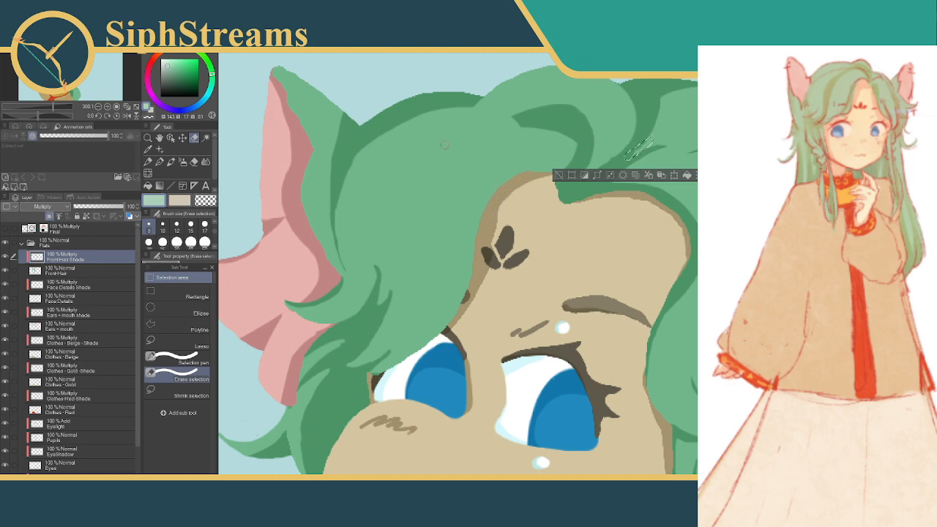
pyautogui.moveTo(638, 151); pyautogui.dragTo(590, 171)
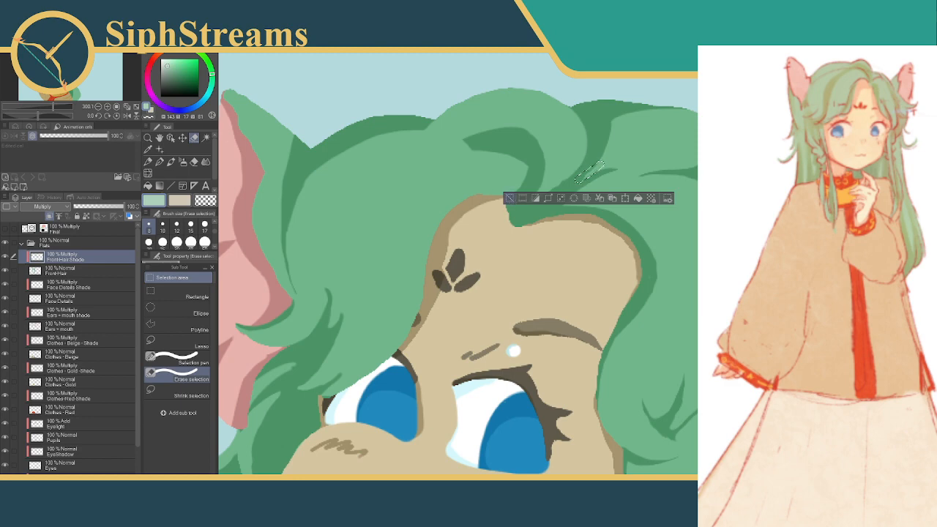
pyautogui.click(510, 198)
# Touch up a tiny spot farther along the hair beyond the parting with a trimmed selection, and deselect
pyautogui.click(189, 357)
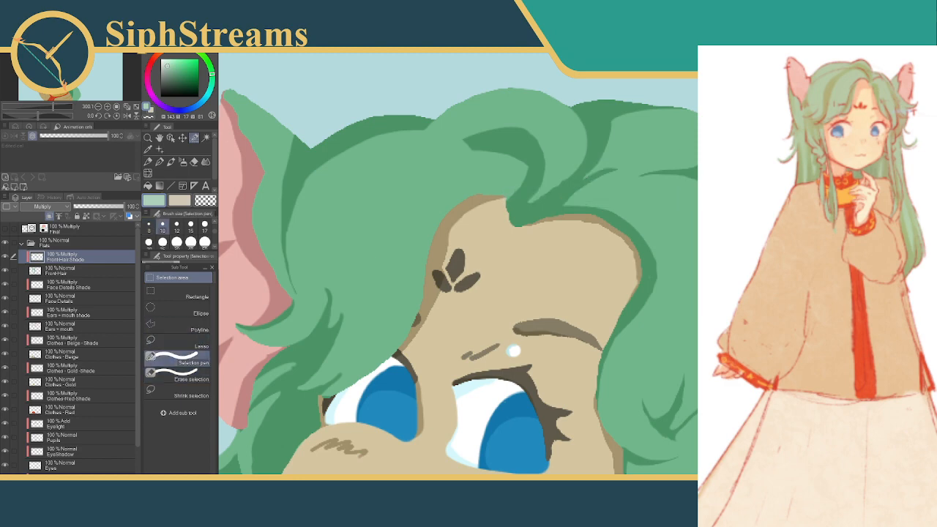
pyautogui.click(183, 378)
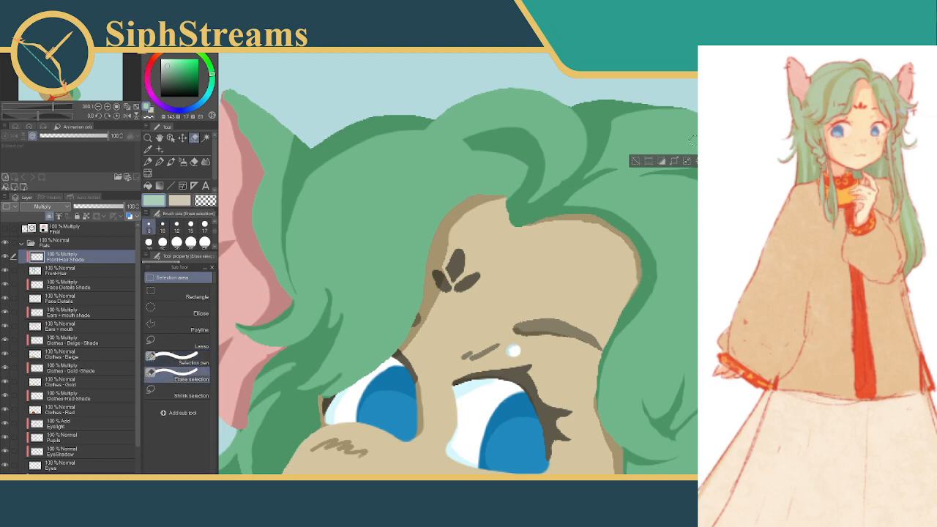
pyautogui.moveTo(691, 142); pyautogui.dragTo(695, 144)
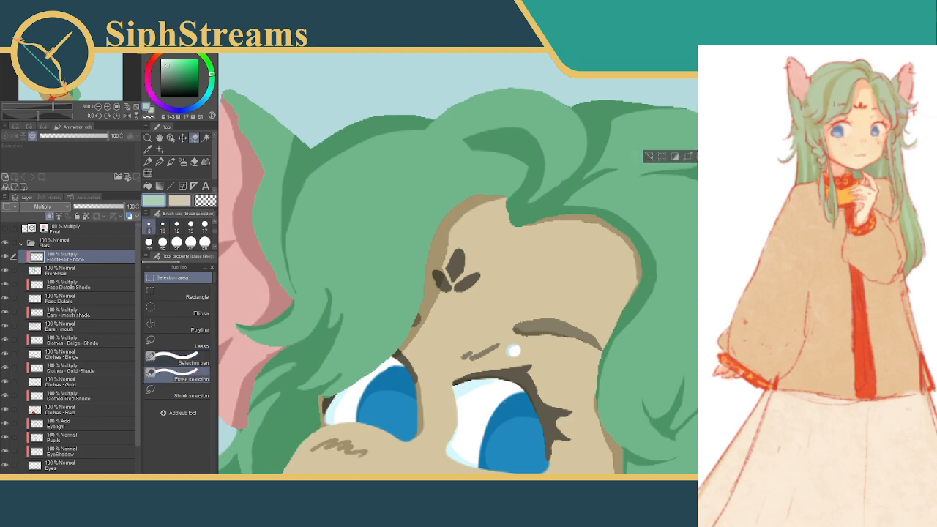
pyautogui.click(649, 155)
# Touch up the far end of the hair streak beyond the parting with three small freehand selections, deselecting after each
pyautogui.moveTo(591, 159)
pyautogui.mouseDown()
pyautogui.moveTo(608, 144)
pyautogui.moveTo(599, 167)
pyautogui.mouseUp()
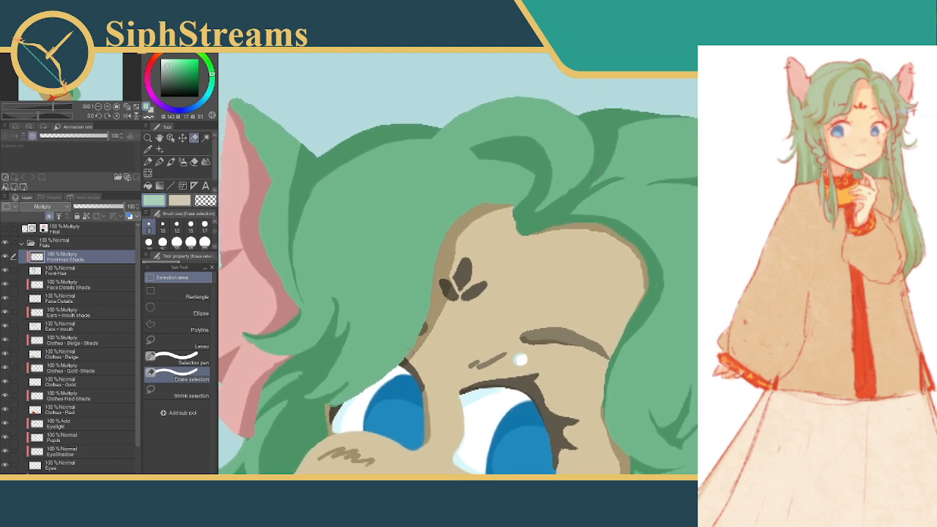
pyautogui.scroll(-7, 572, 269)
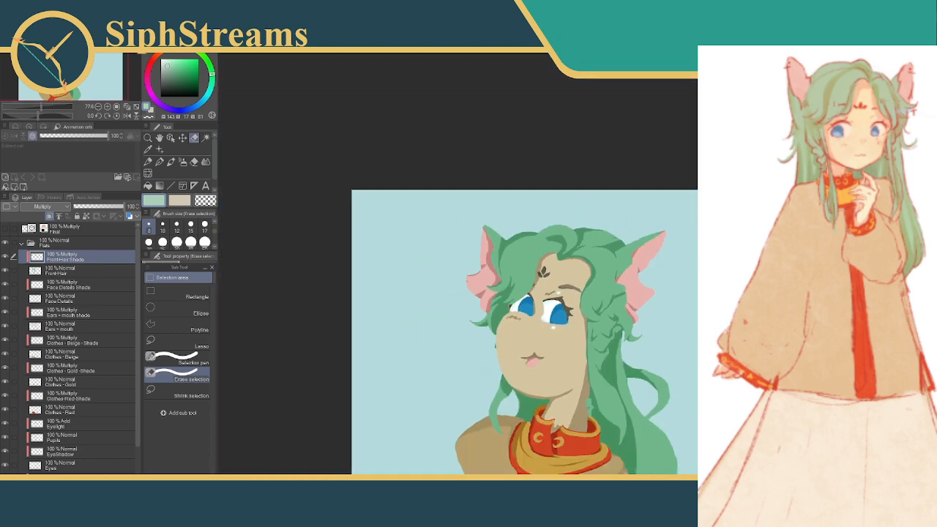
pyautogui.scroll(5, 571, 269)
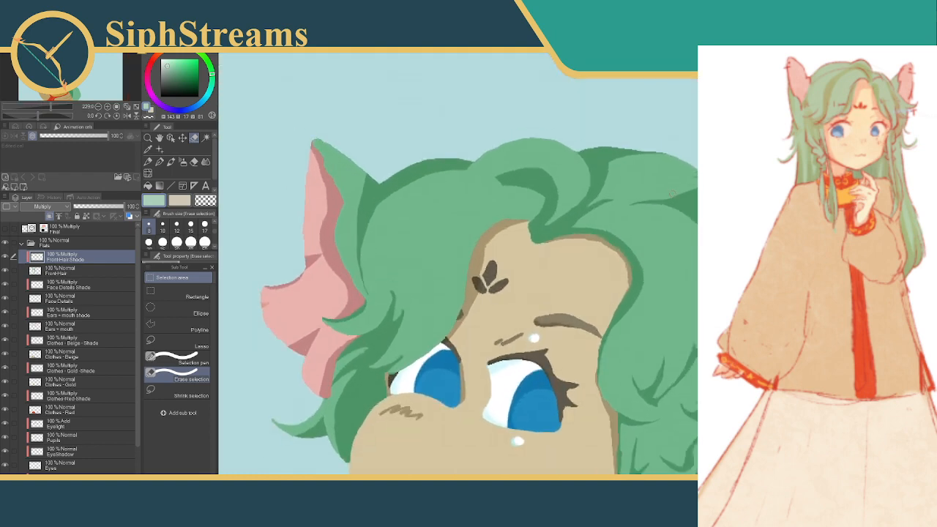
pyautogui.moveTo(672, 196); pyautogui.dragTo(697, 189)
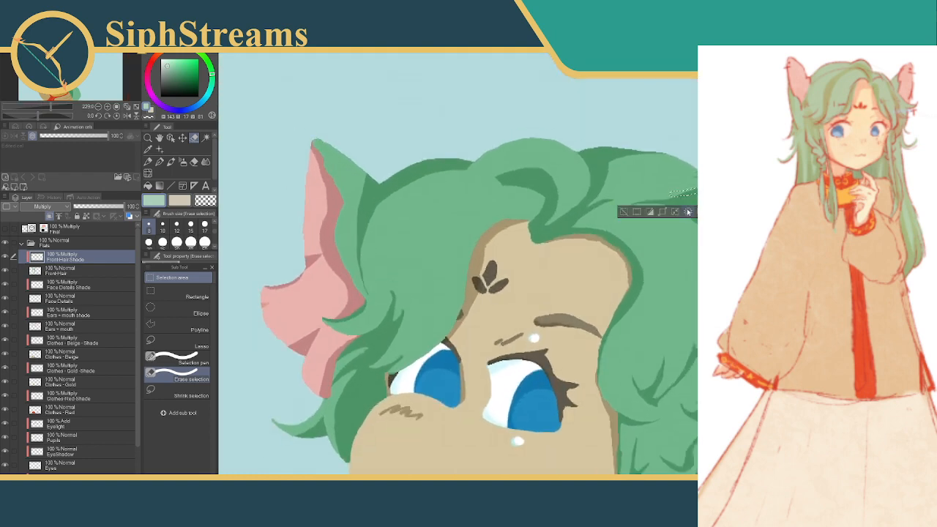
pyautogui.click(625, 213)
pyautogui.moveTo(689, 178); pyautogui.dragTo(697, 173)
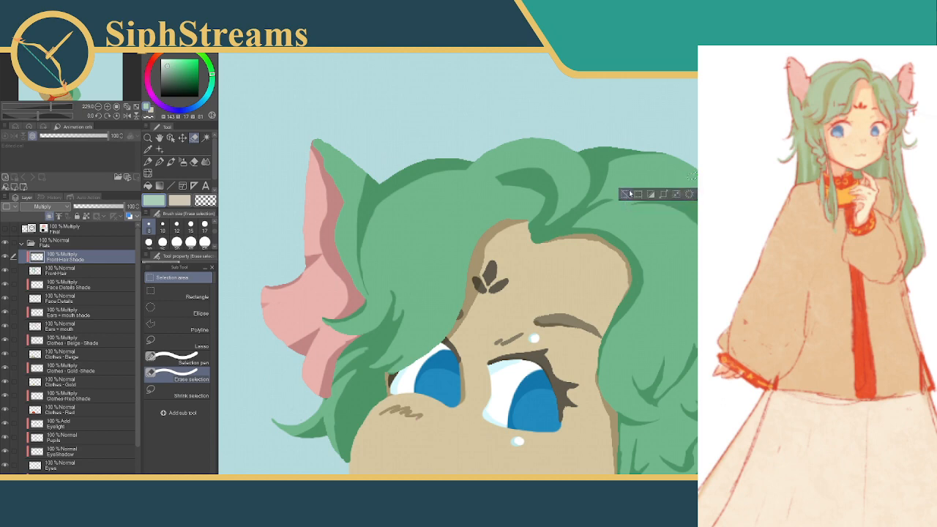
pyautogui.click(629, 194)
pyautogui.moveTo(691, 191); pyautogui.dragTo(694, 185)
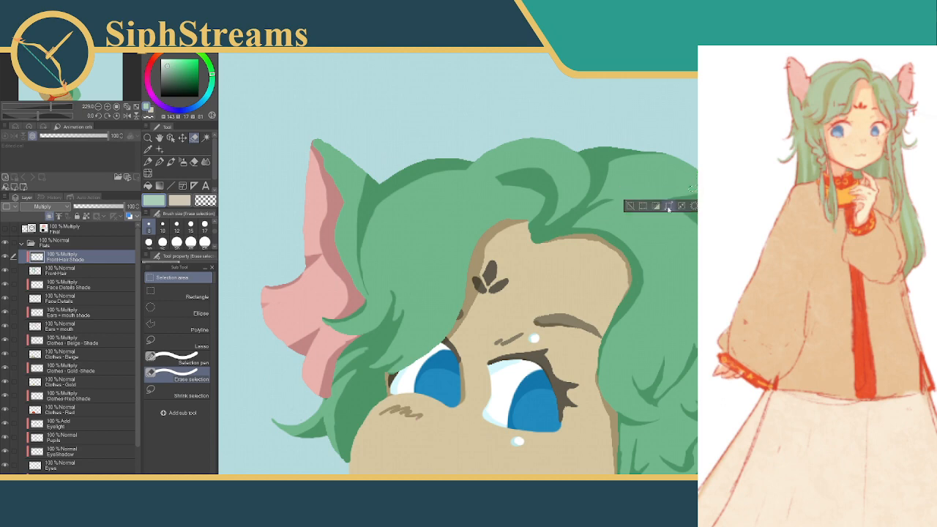
pyautogui.click(629, 205)
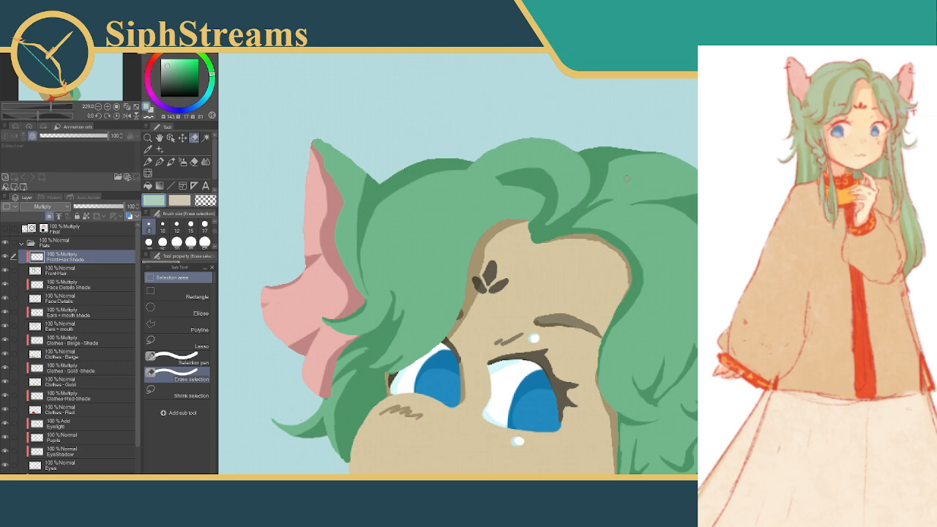
# Show the Final layer over the flat colours to compare the hair shading, and hide it again
pyautogui.moveTo(540, 178)
pyautogui.mouseDown()
pyautogui.moveTo(559, 157)
pyautogui.moveTo(574, 173)
pyautogui.moveTo(565, 180)
pyautogui.mouseUp()
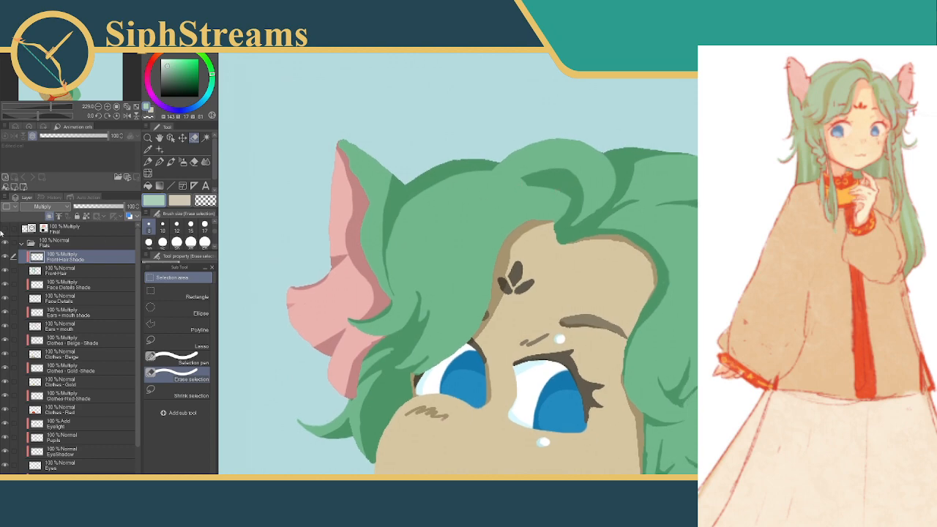
pyautogui.click(6, 229)
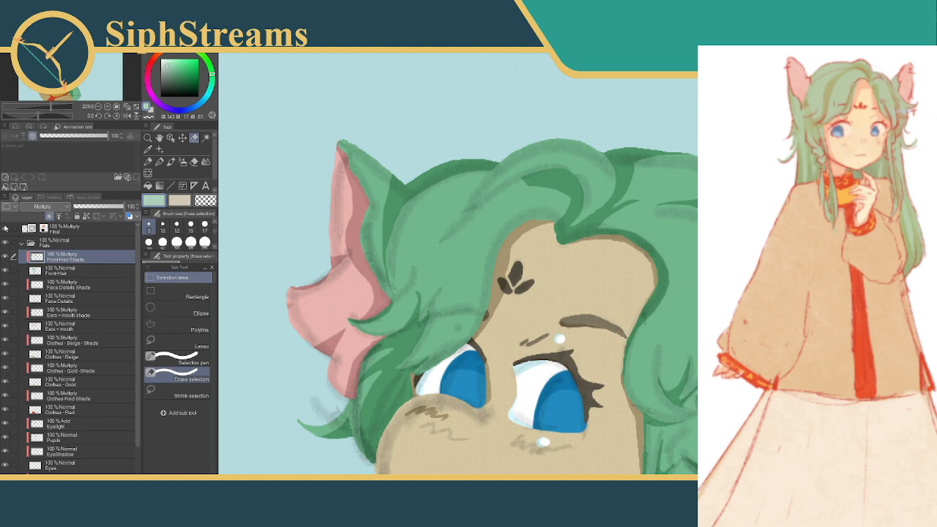
pyautogui.click(6, 231)
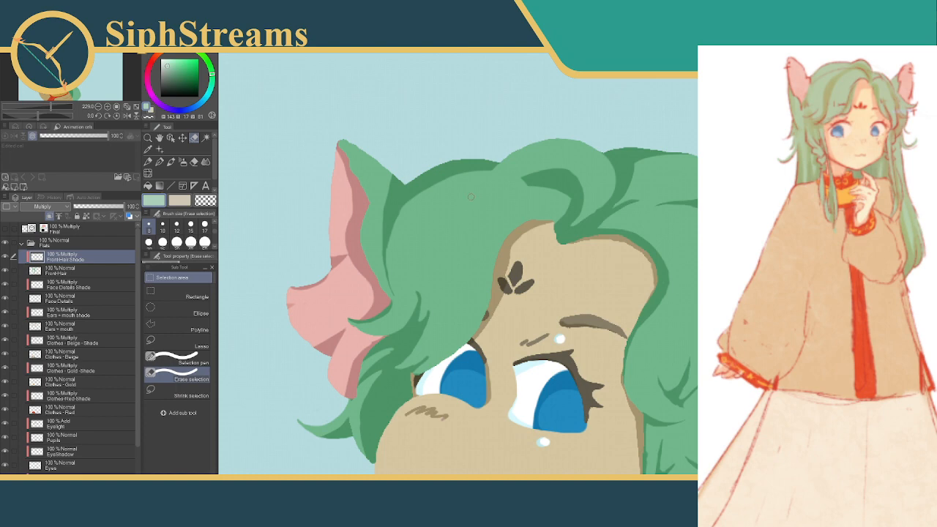
pyautogui.hotkey('ctrl', '+')
pyautogui.hotkey('ctrl', '+')
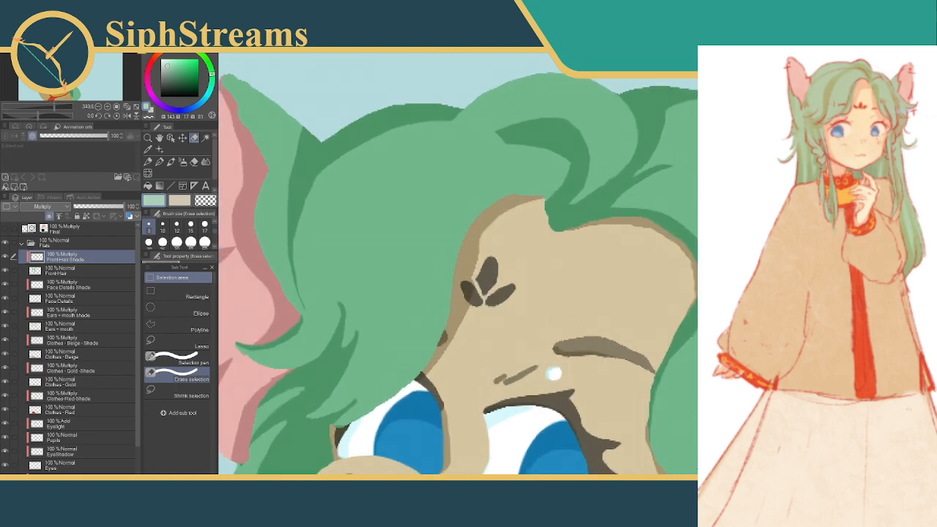
pyautogui.moveTo(425, 186); pyautogui.dragTo(502, 242)
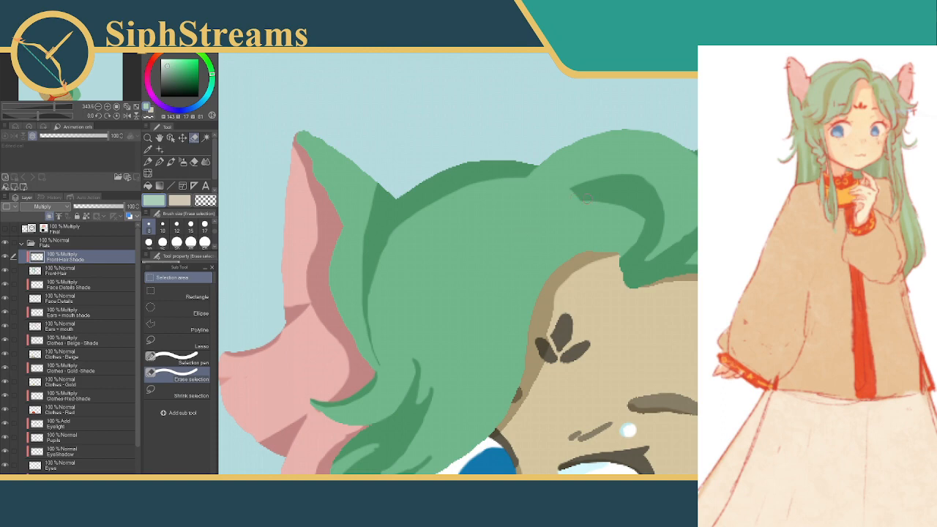
pyautogui.moveTo(603, 197); pyautogui.dragTo(534, 221)
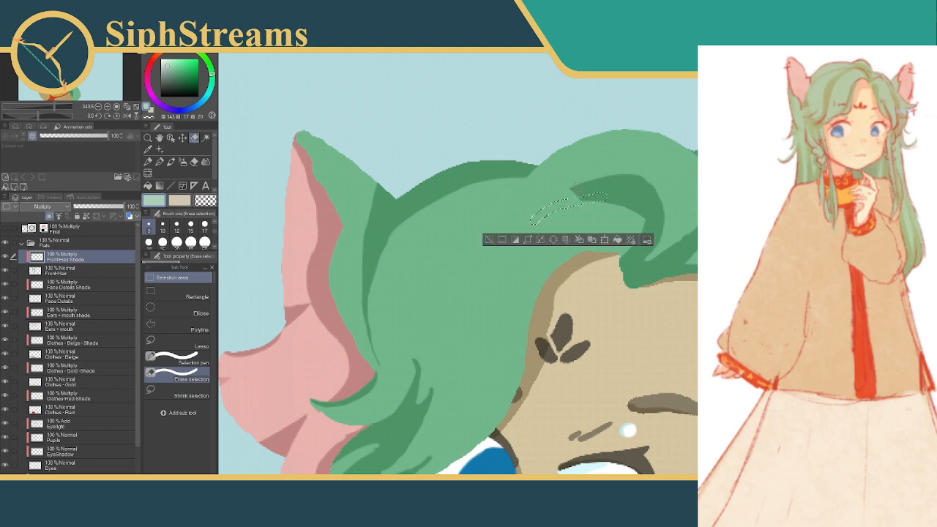
pyautogui.moveTo(578, 187); pyautogui.dragTo(532, 219)
pyautogui.click(489, 239)
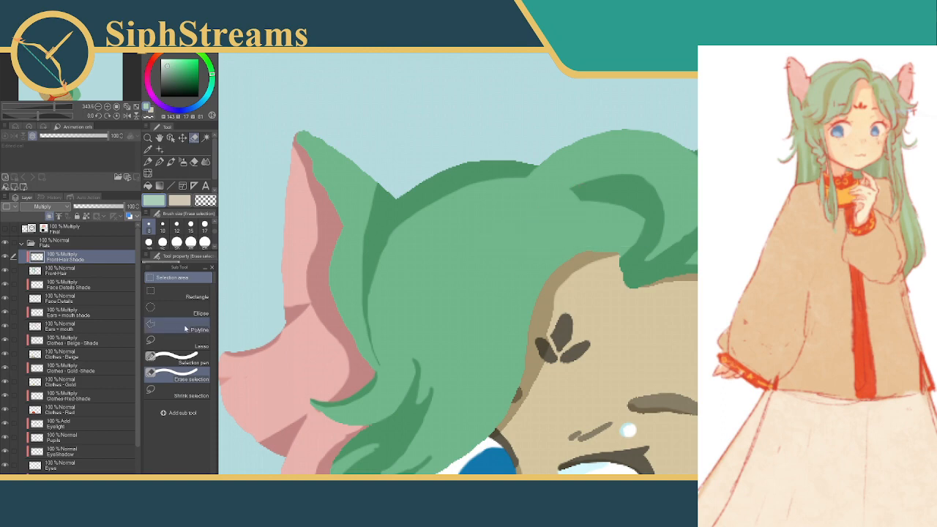
# Switch to the Selection pen, discard a few trial selections beside the curl's pointed tip, and set its brush size to 5
pyautogui.click(155, 363)
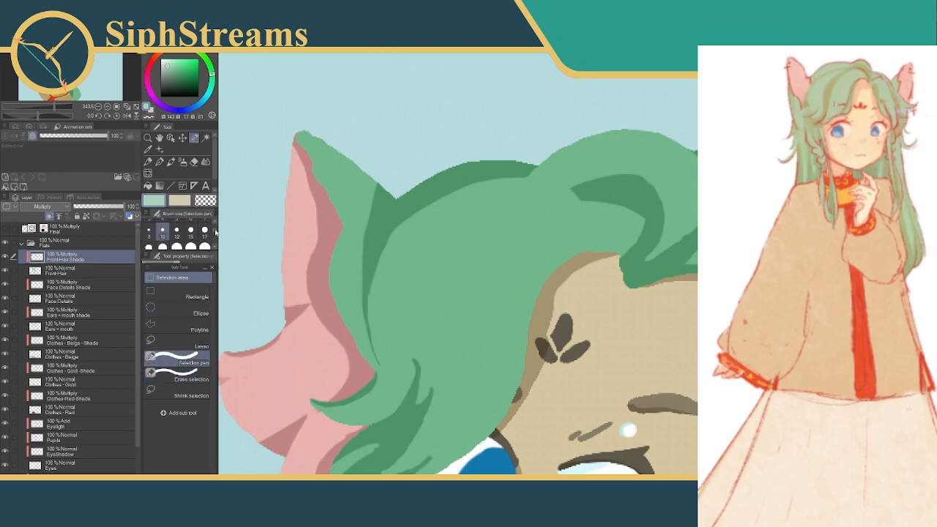
pyautogui.scroll(-3, 186, 238)
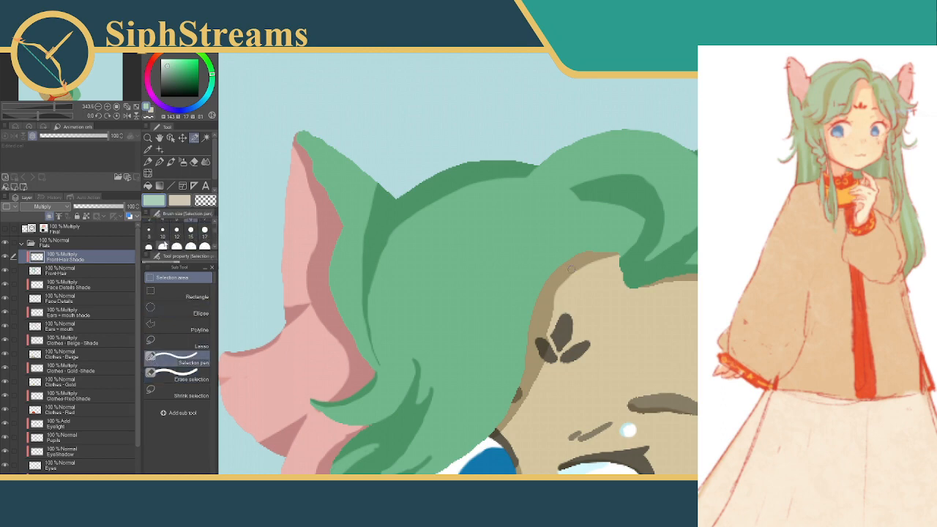
pyautogui.moveTo(553, 205); pyautogui.dragTo(554, 205)
pyautogui.click(469, 223)
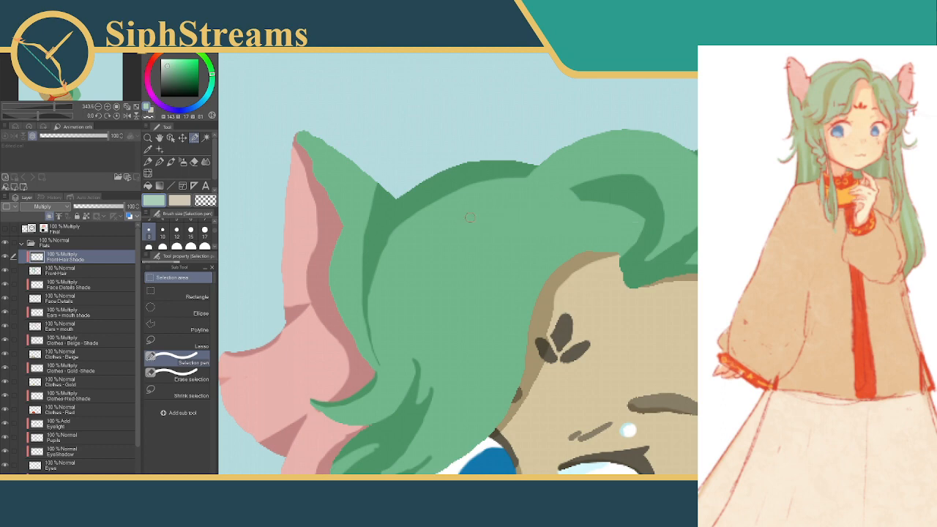
pyautogui.click(556, 205)
pyautogui.click(478, 226)
pyautogui.moveTo(584, 194); pyautogui.dragTo(532, 211)
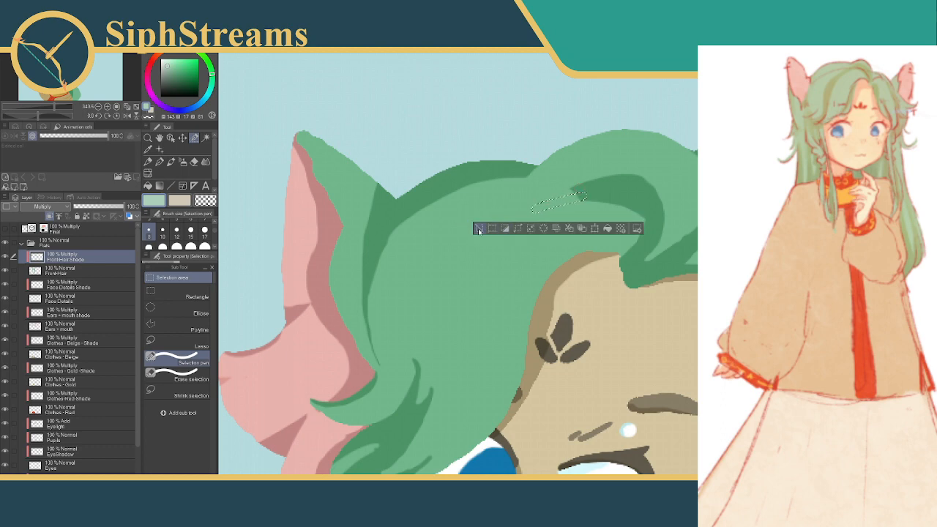
pyautogui.click(478, 229)
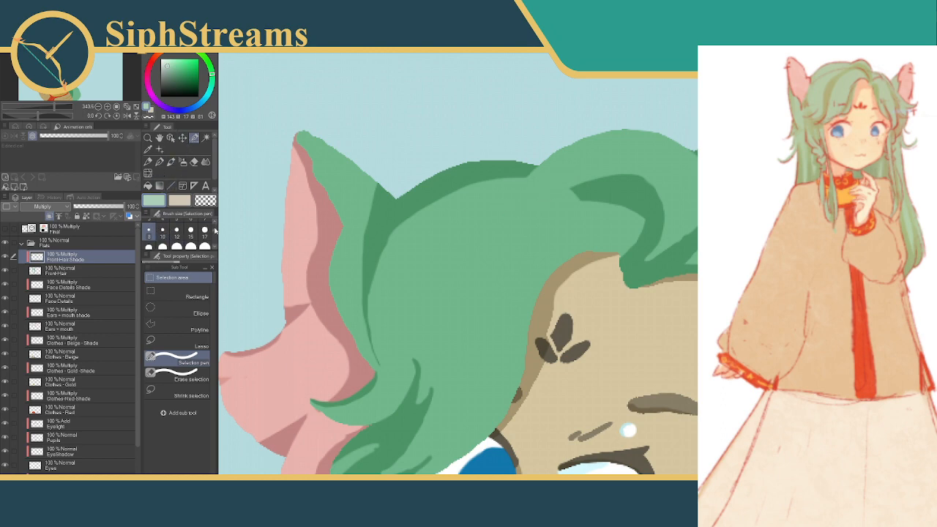
pyautogui.moveTo(214, 230); pyautogui.dragTo(215, 228)
pyautogui.click(177, 231)
# With the Final layer shown as a guide, fill two thin converging strand shadows from the curl tip and crown notch, then hide that layer
pyautogui.click(5, 229)
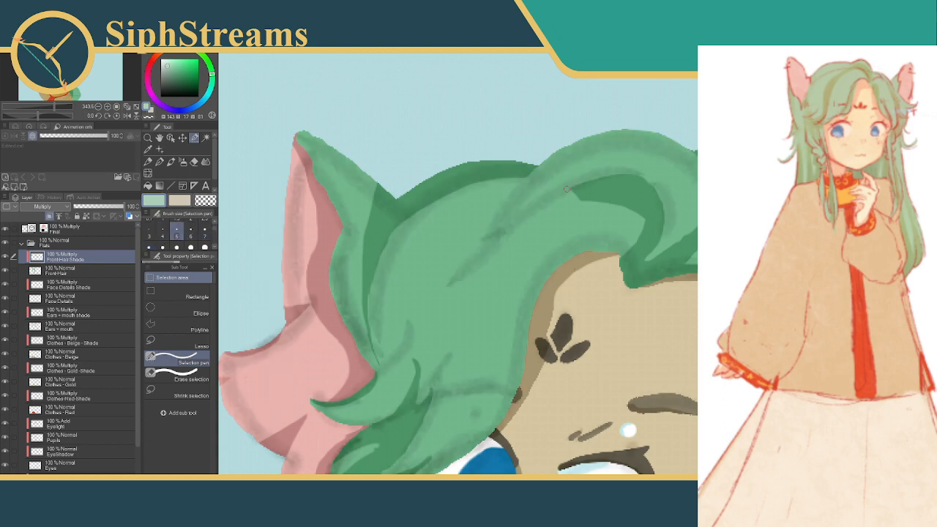
pyautogui.moveTo(568, 188)
pyautogui.mouseDown()
pyautogui.moveTo(501, 233)
pyautogui.moveTo(468, 271)
pyautogui.mouseUp()
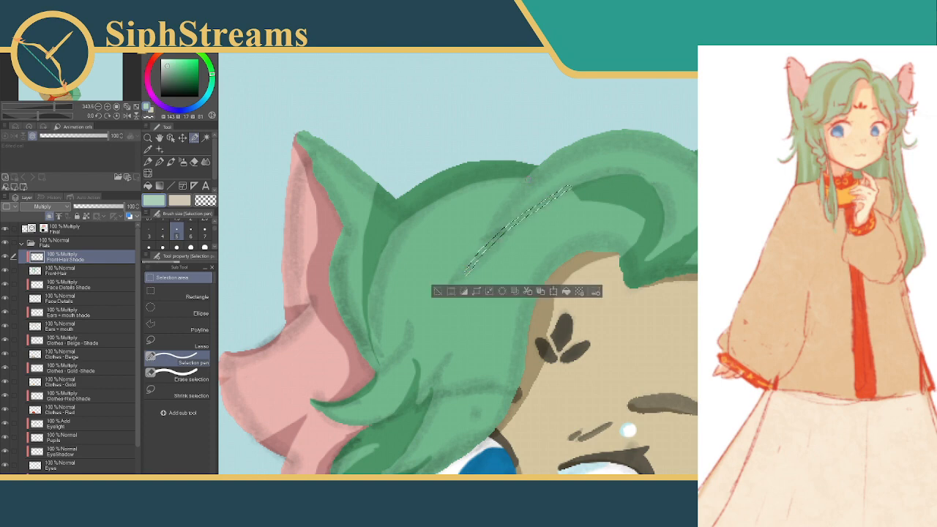
pyautogui.moveTo(527, 178)
pyautogui.mouseDown()
pyautogui.moveTo(459, 284)
pyautogui.moveTo(445, 289)
pyautogui.mouseUp()
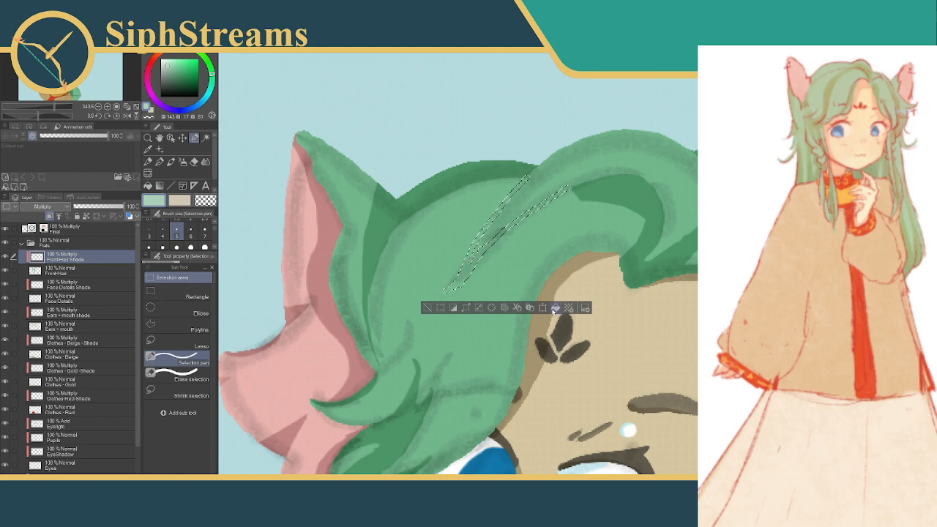
pyautogui.click(554, 308)
pyautogui.hotkey('ctrl', 'd')
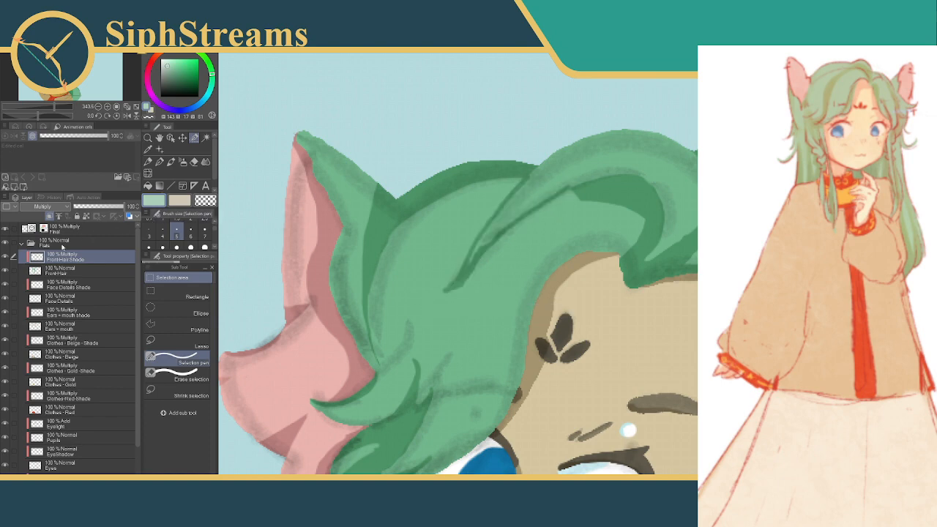
pyautogui.click(5, 229)
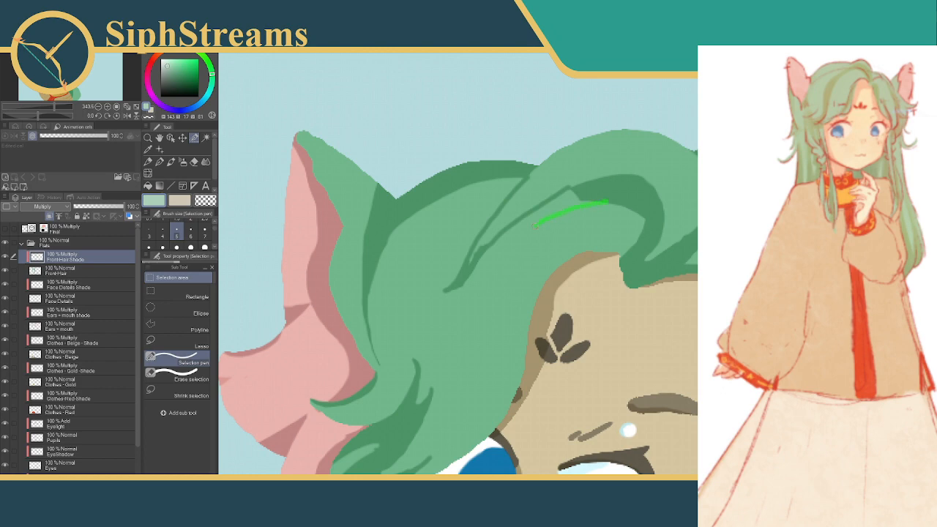
# Fill a thin tapered strand shadow below the curl's tip and a small patch joining it to the curl's shade, and deselect
pyautogui.moveTo(607, 203); pyautogui.dragTo(607, 203)
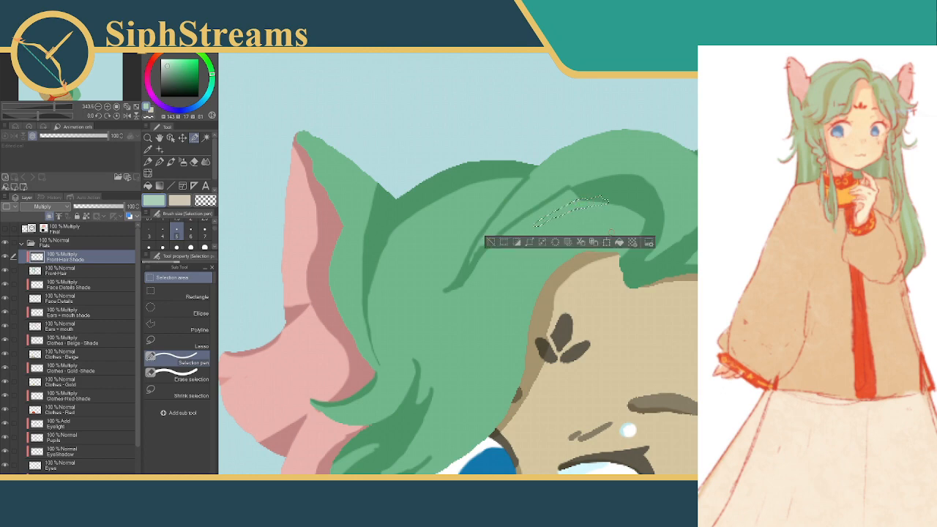
pyautogui.click(619, 242)
pyautogui.click(491, 241)
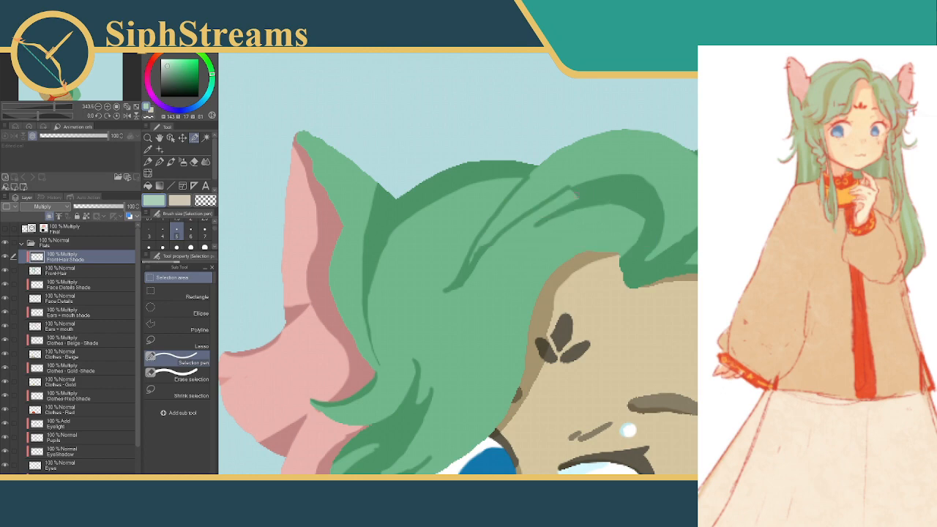
pyautogui.moveTo(577, 194); pyautogui.dragTo(566, 207)
pyautogui.click(621, 223)
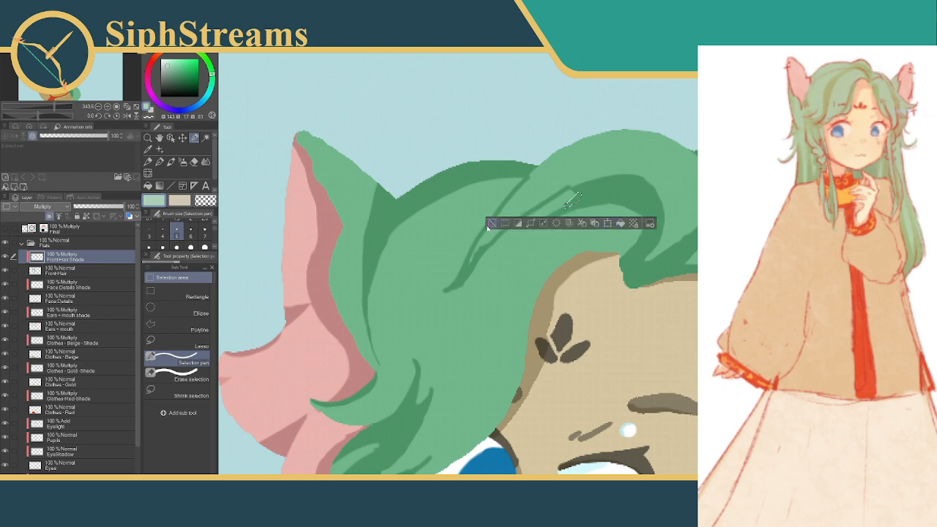
pyautogui.click(489, 225)
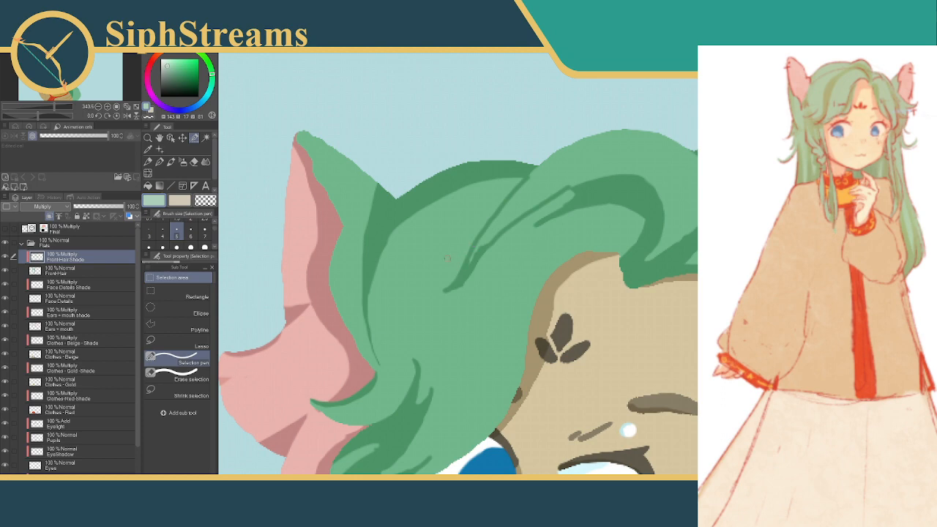
# Select overlapping tapered strokes running down from the crown notch beside the thin strands, fill them with shade, and deselect
pyautogui.moveTo(435, 264); pyautogui.dragTo(470, 159)
pyautogui.moveTo(438, 287); pyautogui.dragTo(429, 361)
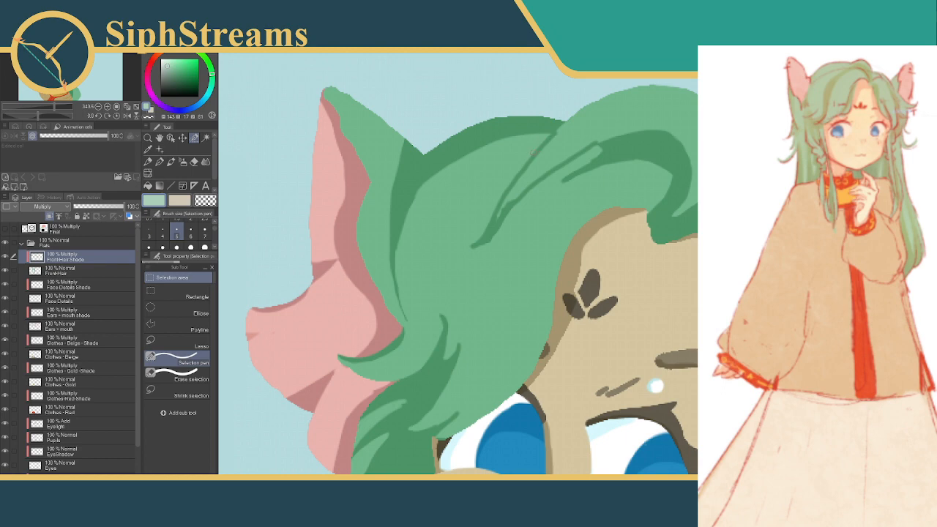
pyautogui.moveTo(533, 152); pyautogui.dragTo(467, 219)
pyautogui.moveTo(515, 181)
pyautogui.mouseDown()
pyautogui.moveTo(472, 215)
pyautogui.moveTo(476, 226)
pyautogui.mouseUp()
pyautogui.moveTo(502, 190); pyautogui.dragTo(465, 259)
pyautogui.moveTo(482, 217); pyautogui.dragTo(460, 281)
pyautogui.moveTo(465, 259); pyautogui.dragTo(461, 279)
pyautogui.moveTo(487, 218)
pyautogui.mouseDown()
pyautogui.moveTo(475, 244)
pyautogui.moveTo(479, 238)
pyautogui.mouseUp()
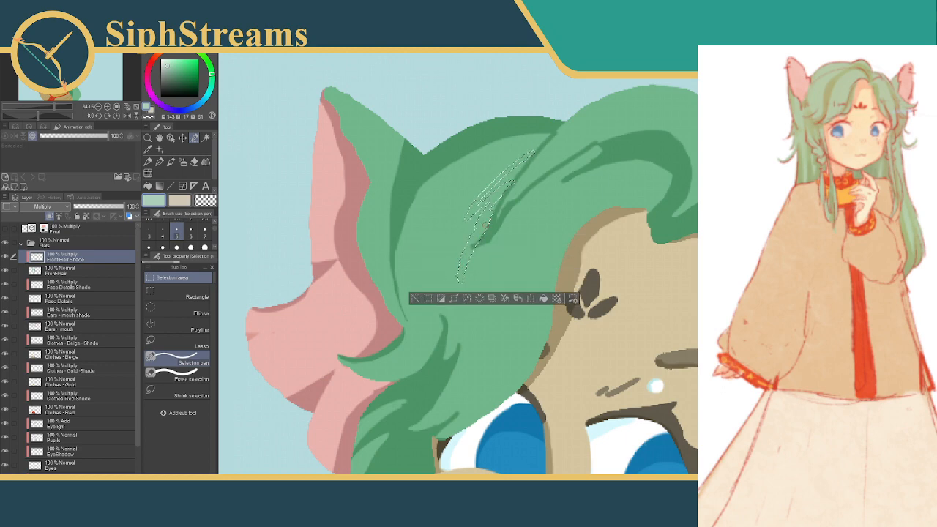
pyautogui.moveTo(511, 183); pyautogui.dragTo(492, 211)
pyautogui.moveTo(525, 168); pyautogui.dragTo(506, 194)
pyautogui.moveTo(527, 163)
pyautogui.mouseDown()
pyautogui.moveTo(490, 192)
pyautogui.moveTo(503, 181)
pyautogui.mouseUp()
pyautogui.click(544, 299)
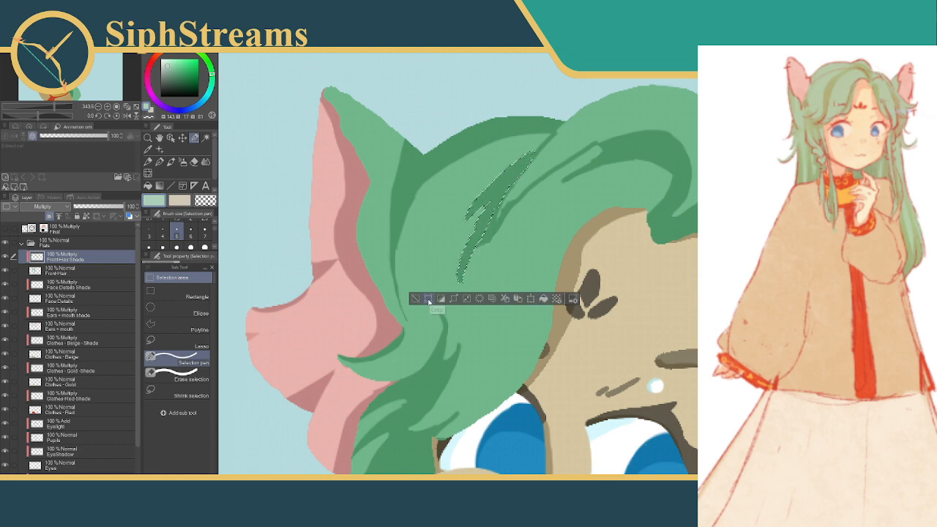
pyautogui.click(429, 299)
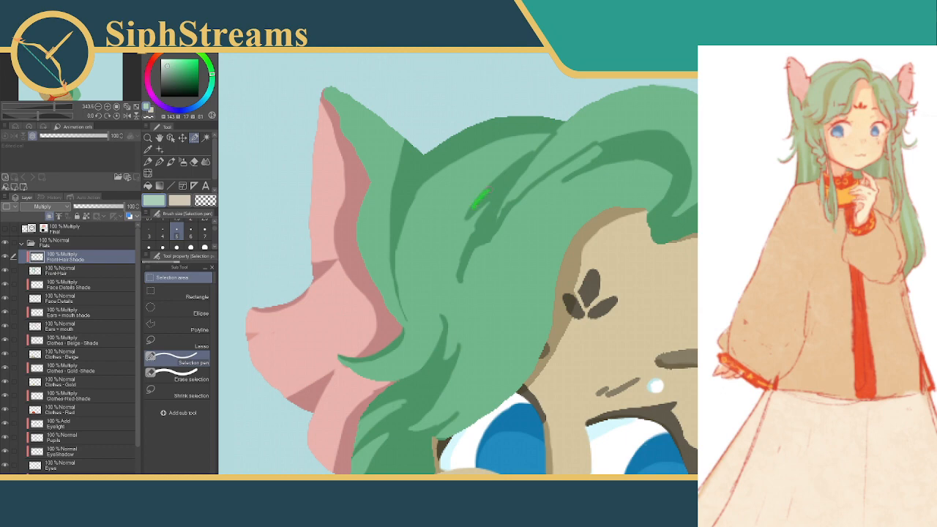
# Select overlapping strokes along the tapered strand shadow below the crown notch, fill them with shade, and deselect
pyautogui.moveTo(489, 190); pyautogui.dragTo(518, 166)
pyautogui.moveTo(474, 207); pyautogui.dragTo(490, 220)
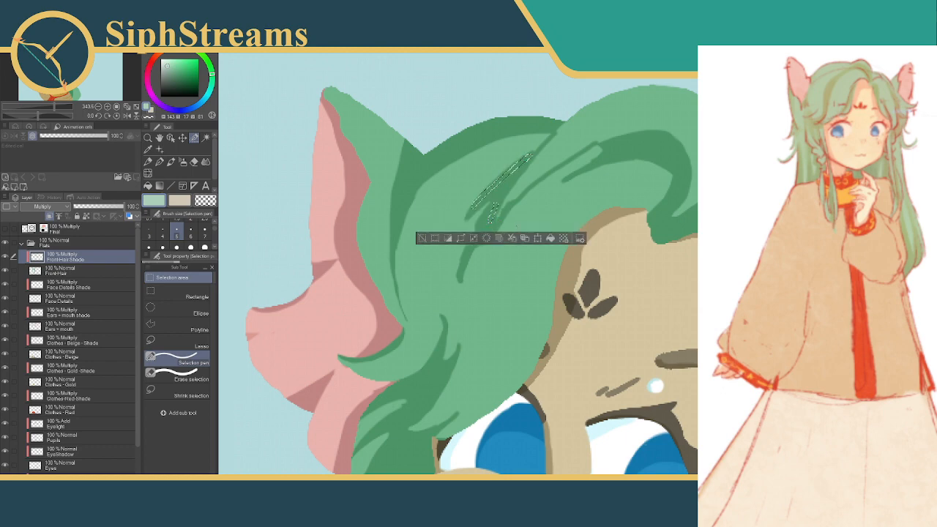
pyautogui.click(551, 239)
pyautogui.click(434, 239)
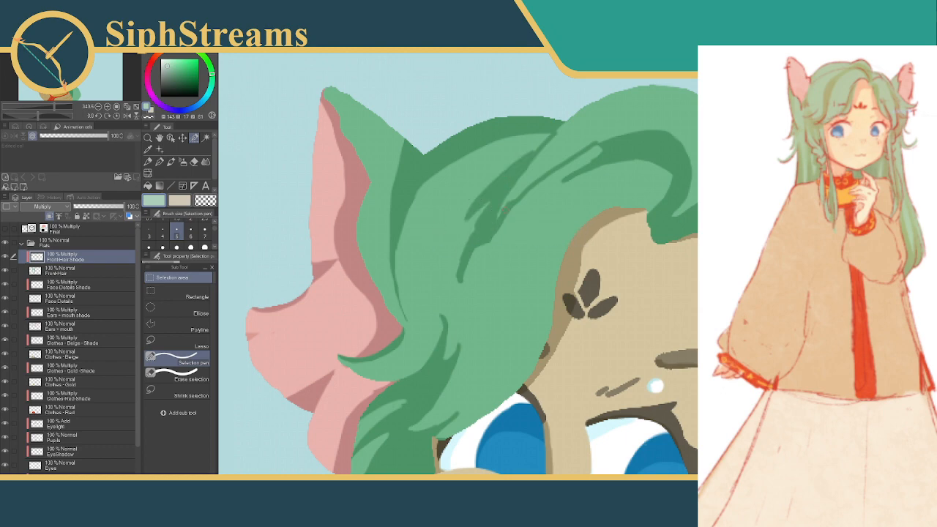
pyautogui.click(479, 203)
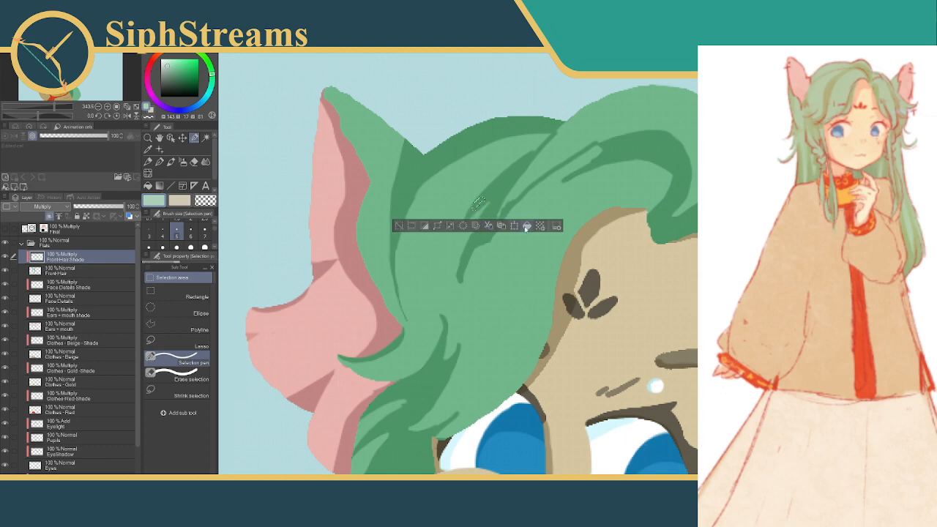
pyautogui.click(406, 228)
# Extend the lower tip of the crown-notch strand shadow with short tapered selection strokes filled with shade, and deselect
pyautogui.moveTo(480, 224); pyautogui.dragTo(473, 242)
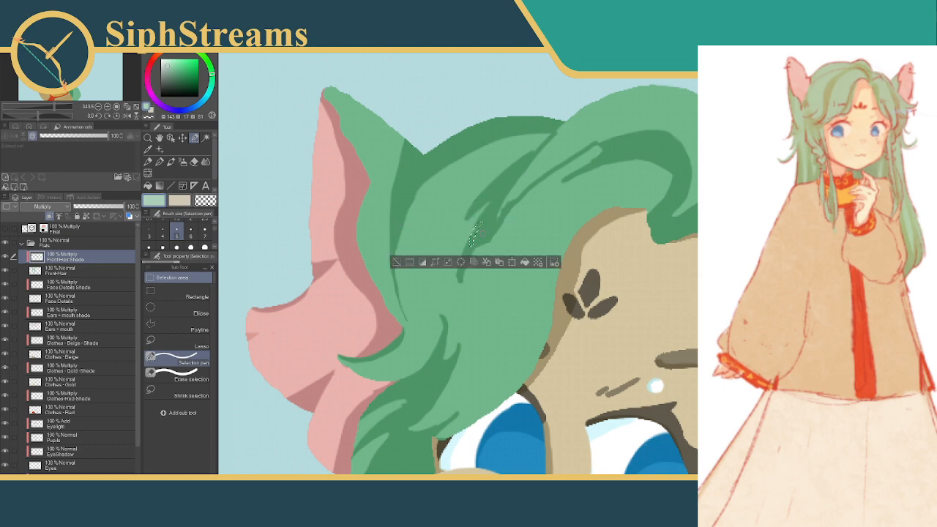
pyautogui.click(527, 263)
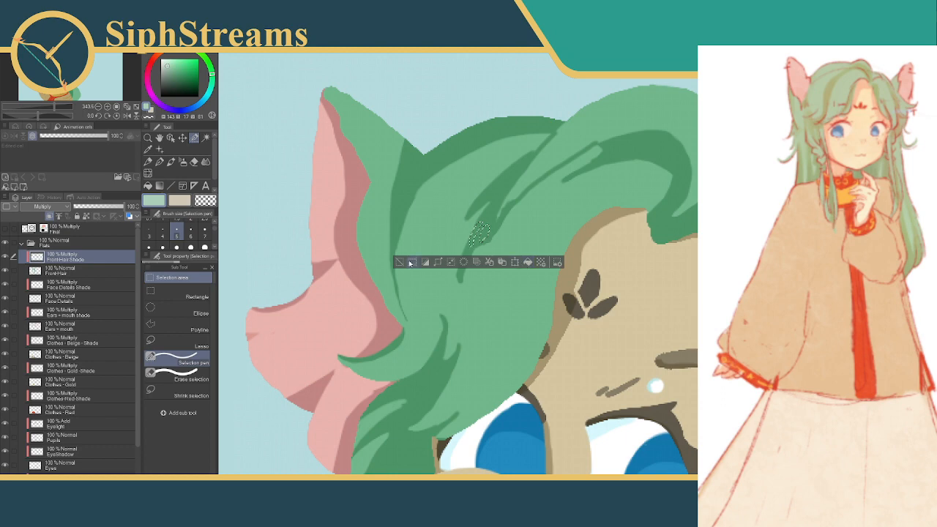
pyautogui.click(401, 263)
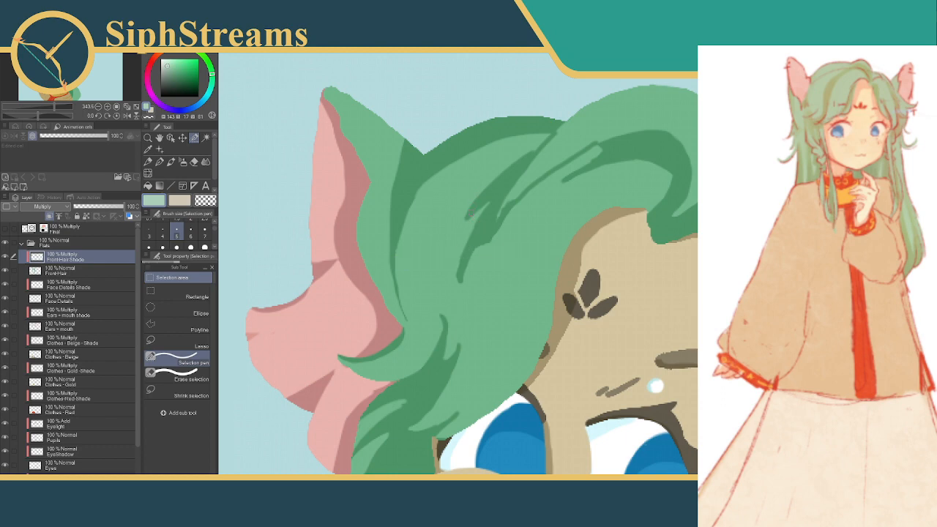
pyautogui.moveTo(464, 216); pyautogui.dragTo(461, 233)
pyautogui.click(446, 249)
pyautogui.click(387, 248)
pyautogui.click(522, 250)
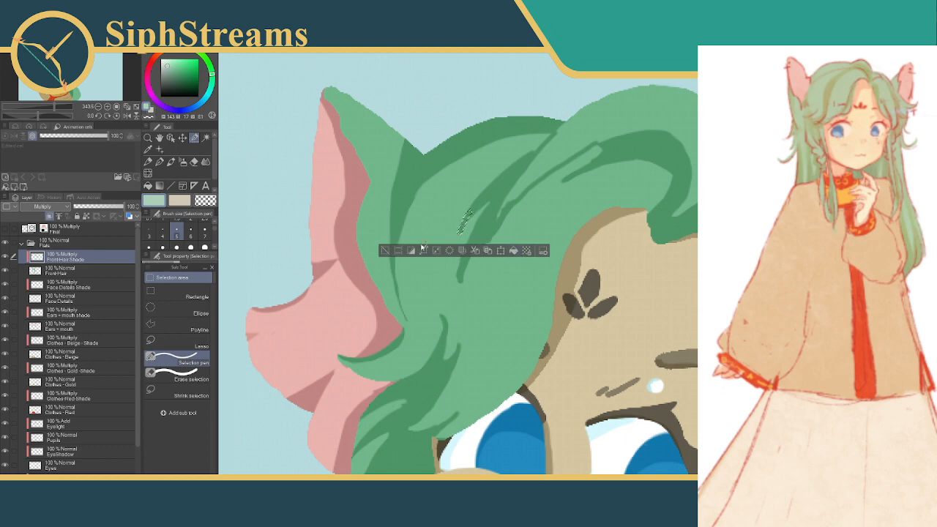
pyautogui.click(385, 249)
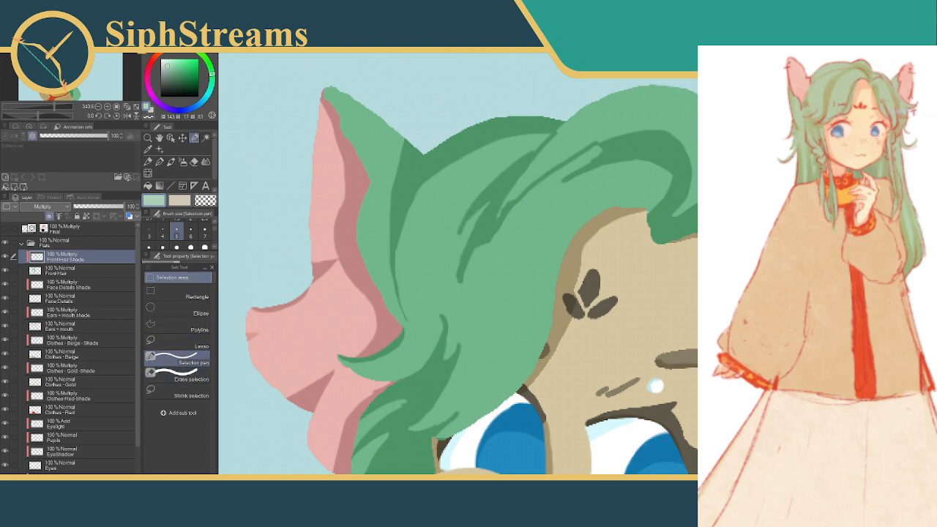
pyautogui.moveTo(467, 223); pyautogui.dragTo(459, 238)
pyautogui.click(433, 268)
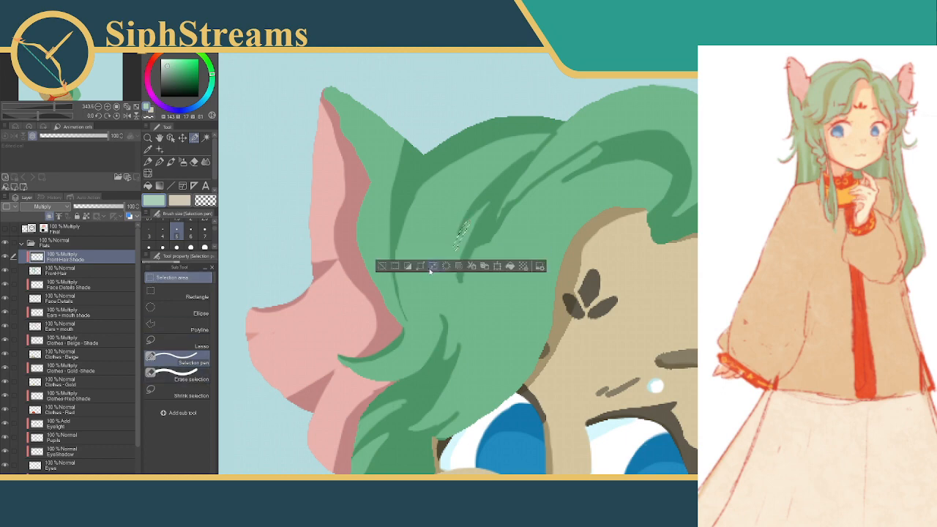
pyautogui.click(383, 268)
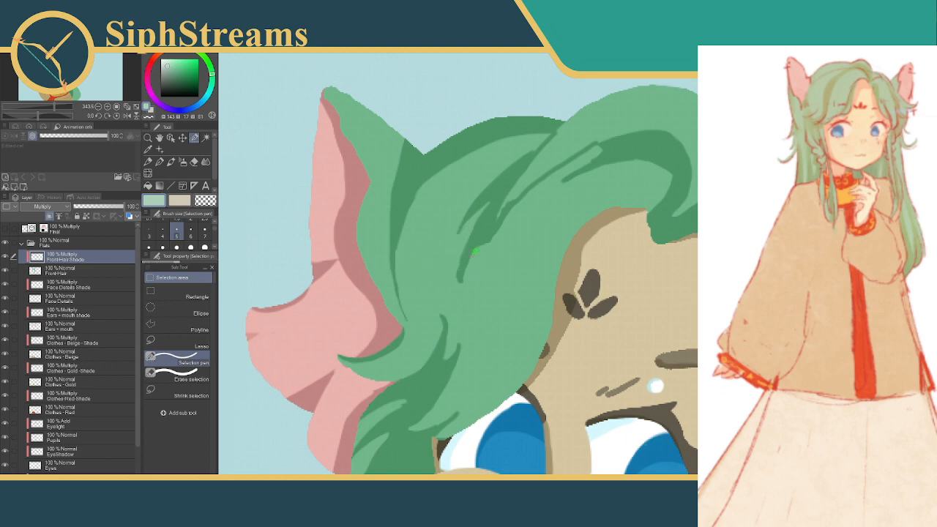
pyautogui.moveTo(476, 251); pyautogui.dragTo(462, 285)
pyautogui.click(453, 313)
pyautogui.click(393, 313)
pyautogui.moveTo(533, 193); pyautogui.dragTo(503, 232)
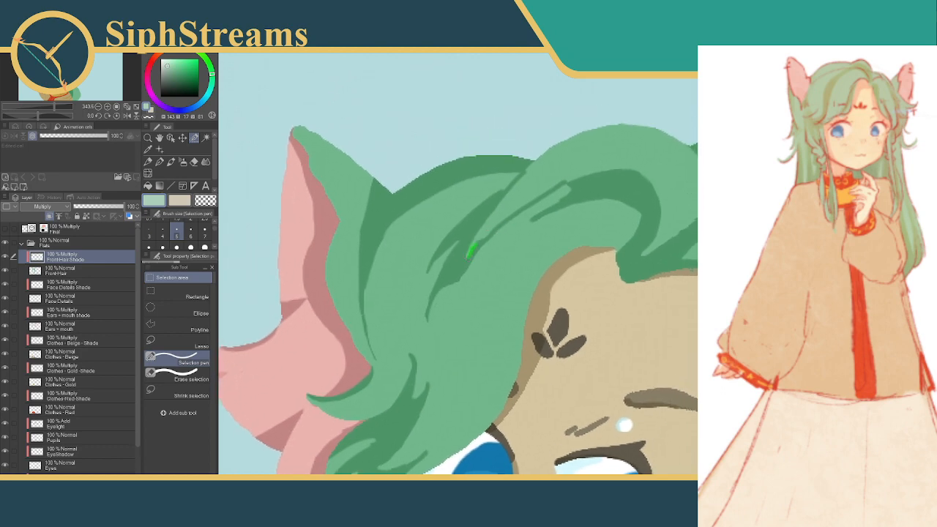
pyautogui.moveTo(464, 281); pyautogui.dragTo(464, 282)
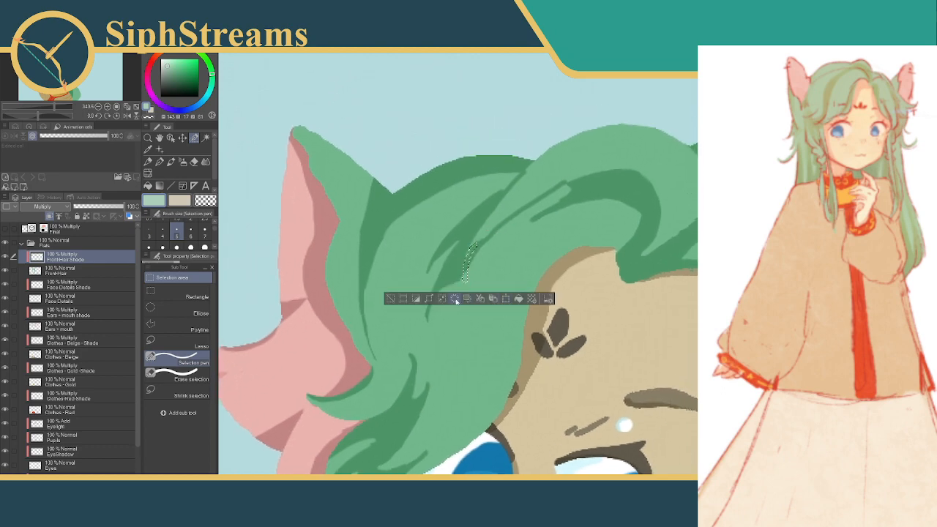
pyautogui.click(408, 298)
pyautogui.moveTo(489, 237); pyautogui.dragTo(470, 261)
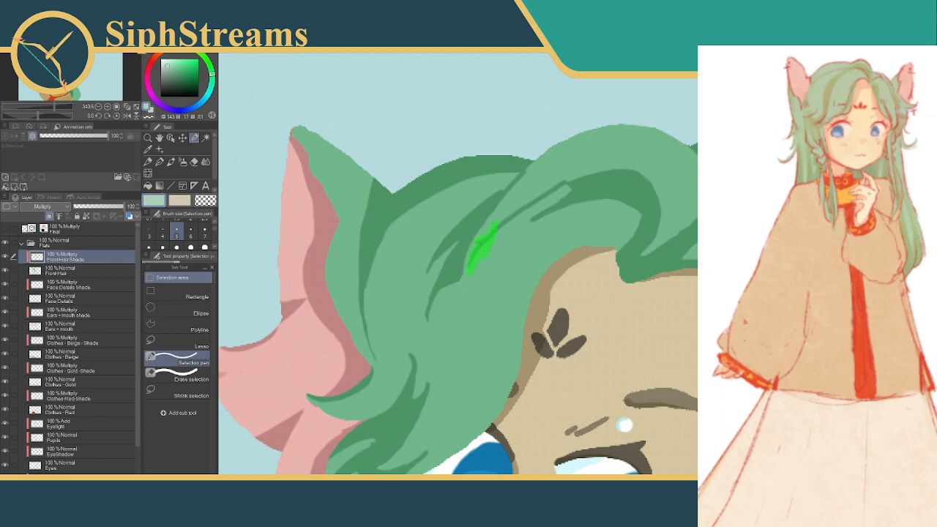
pyautogui.moveTo(496, 226); pyautogui.dragTo(526, 199)
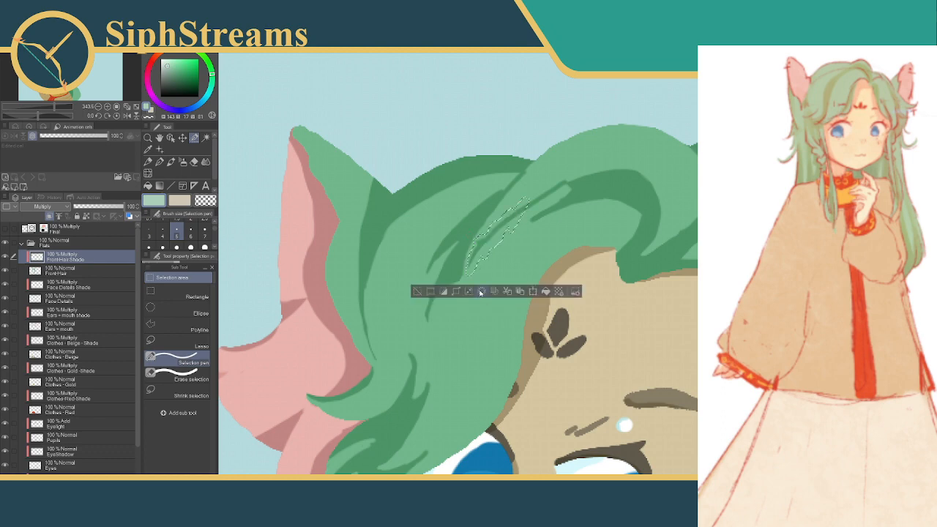
pyautogui.hotkey('ctrl', 'd')
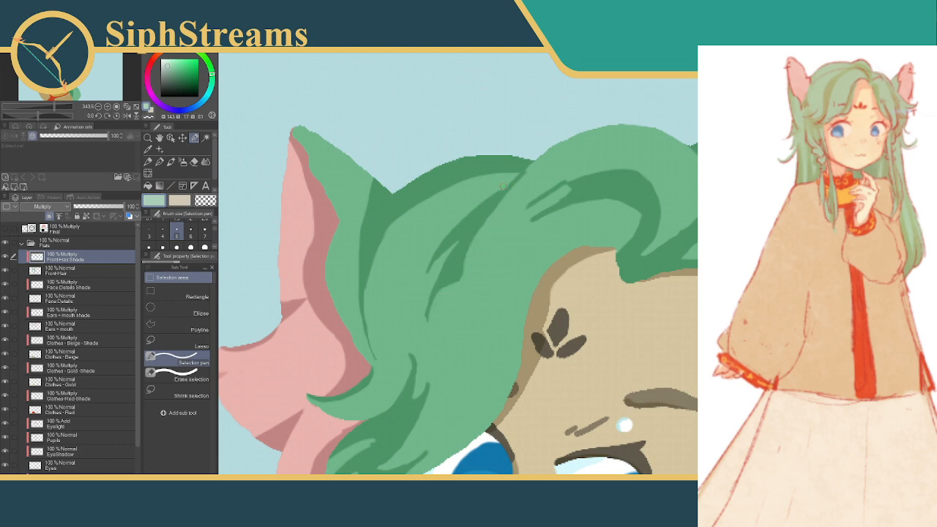
pyautogui.moveTo(527, 173); pyautogui.dragTo(528, 173)
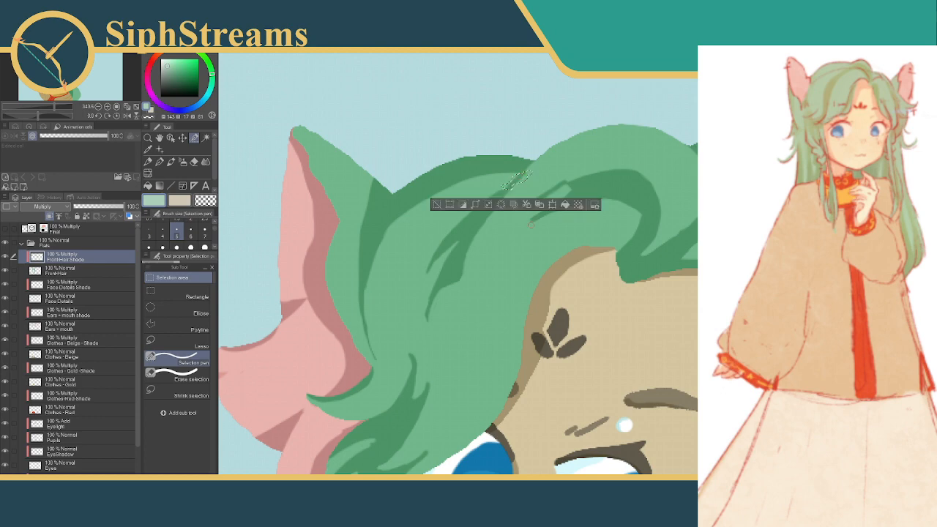
pyautogui.hotkey('ctrl', 'd')
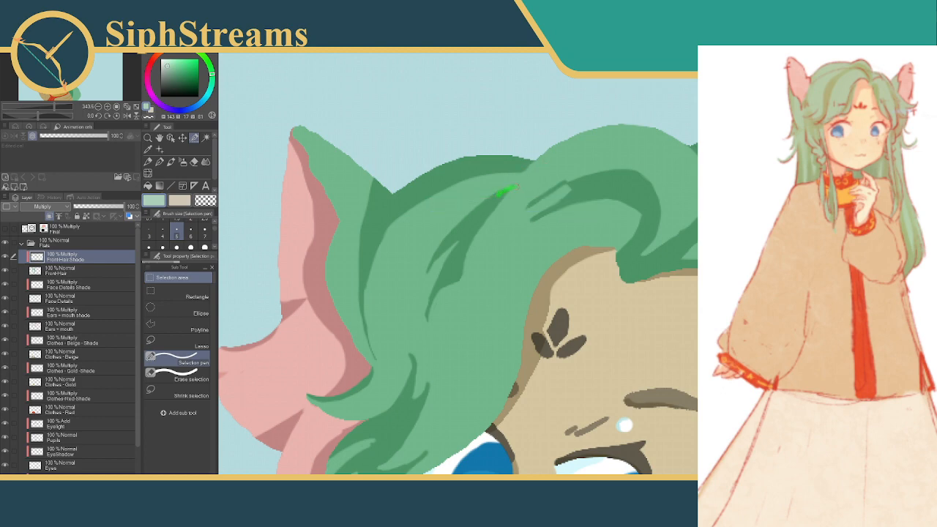
# Extend the upper end of the strand shadow toward the crown notch with two short filled selections, and deselect
pyautogui.moveTo(516, 186); pyautogui.dragTo(518, 186)
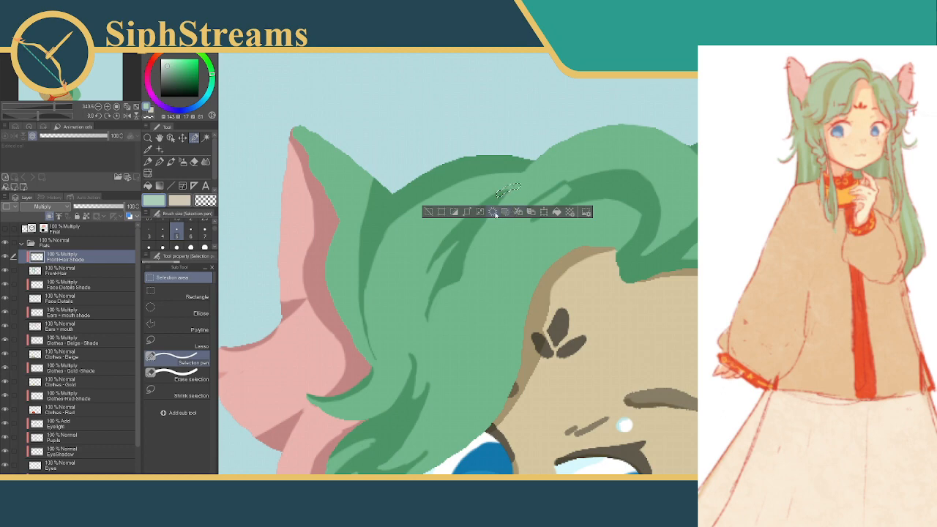
pyautogui.click(432, 214)
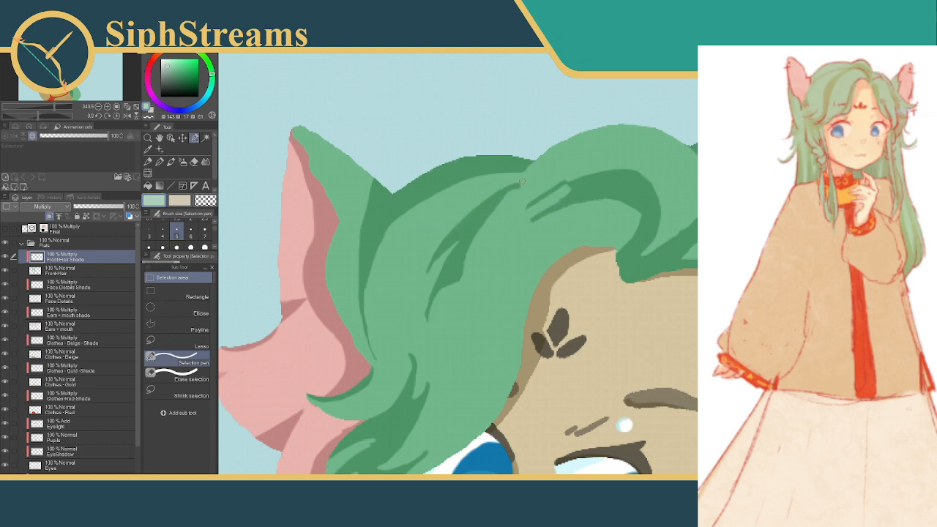
pyautogui.moveTo(521, 182); pyautogui.dragTo(508, 205)
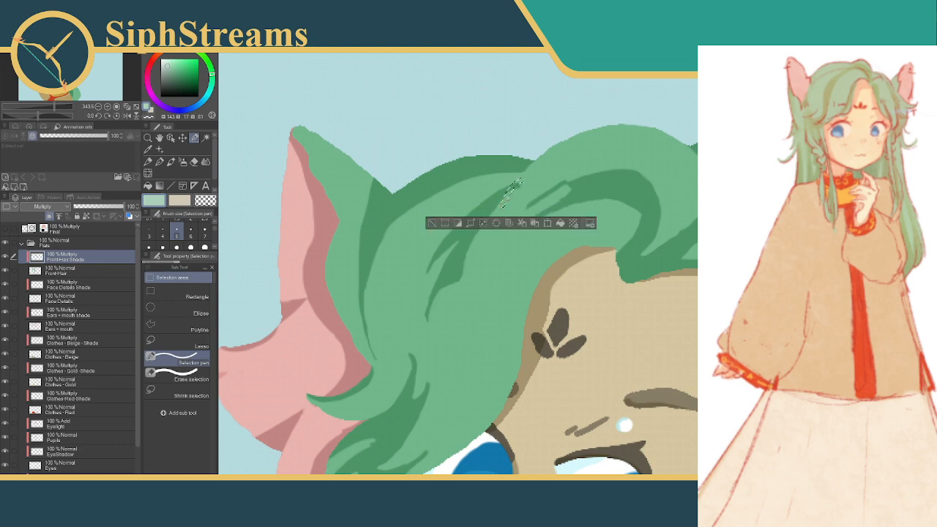
pyautogui.click(494, 225)
pyautogui.click(434, 223)
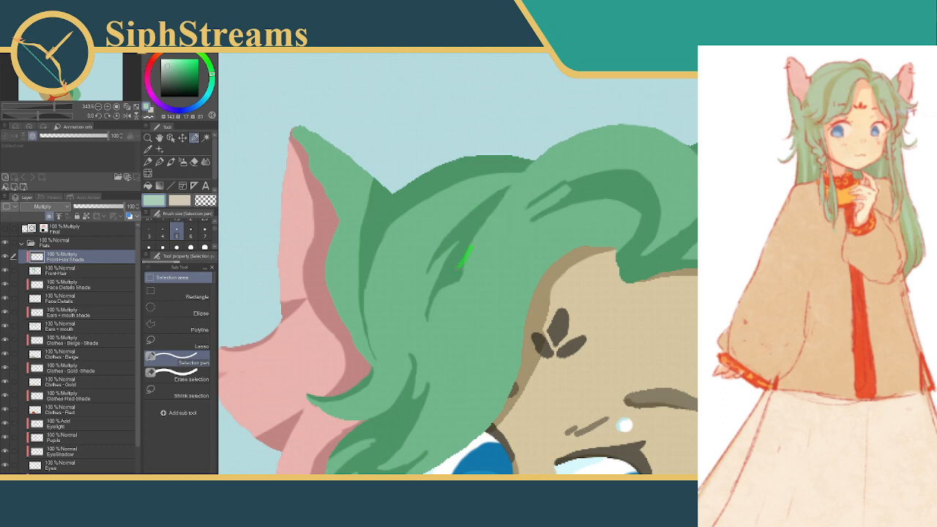
pyautogui.moveTo(467, 262); pyautogui.dragTo(468, 256)
pyautogui.click(449, 285)
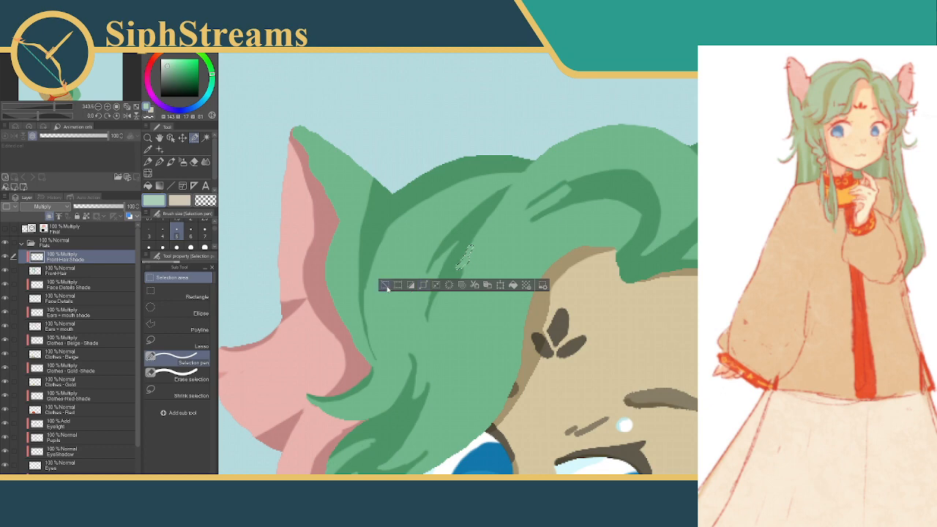
pyautogui.click(387, 286)
pyautogui.moveTo(473, 260); pyautogui.dragTo(495, 243)
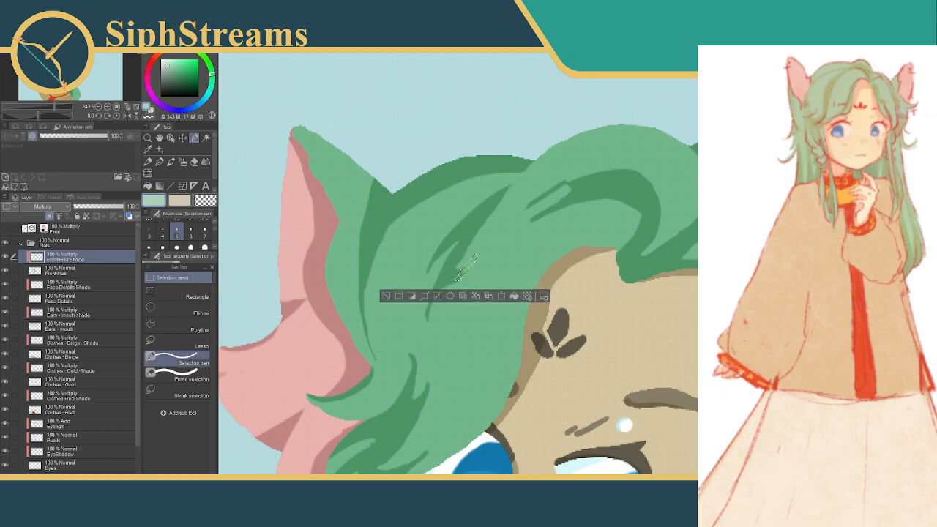
pyautogui.moveTo(535, 216); pyautogui.dragTo(502, 250)
pyautogui.click(418, 298)
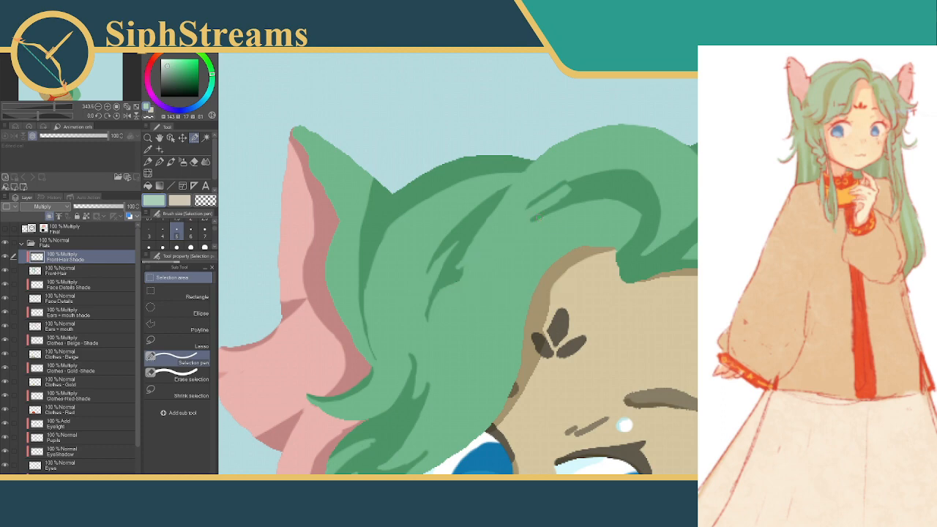
# Select a long thin strand running from the curl's tip down toward the neighbouring strand shadow, fill it with shade, and deselect
pyautogui.moveTo(540, 218); pyautogui.dragTo(456, 279)
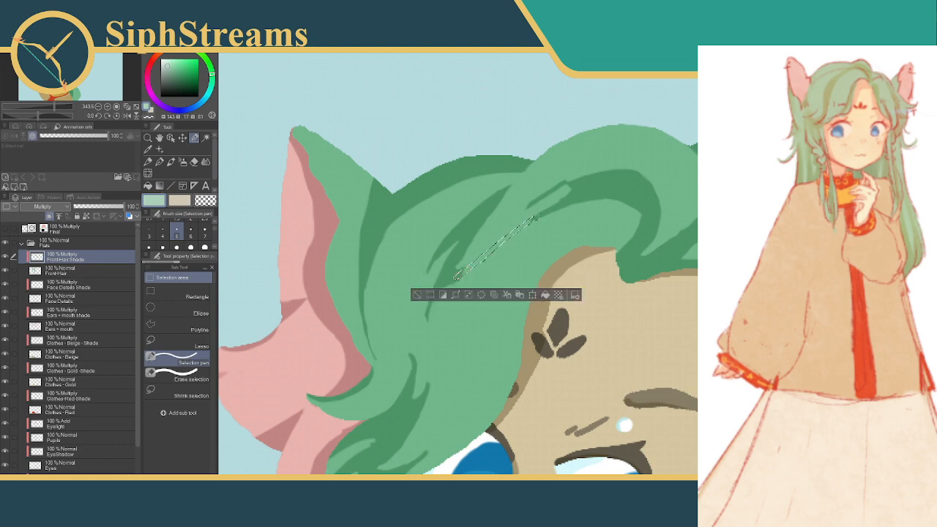
pyautogui.click(557, 295)
pyautogui.click(569, 241)
pyautogui.click(418, 295)
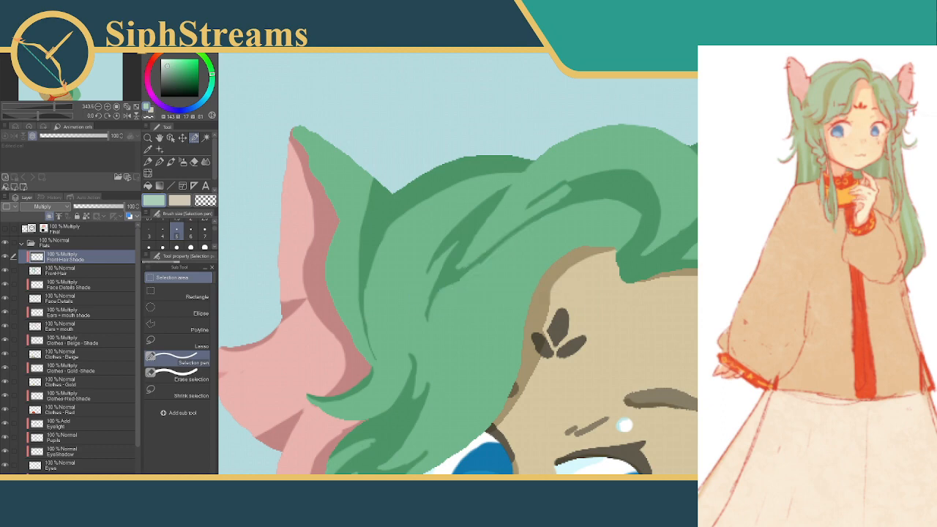
pyautogui.moveTo(461, 268); pyautogui.dragTo(514, 218)
pyautogui.click(429, 284)
# Show the Final layer as a guide, fill a wider tapered selection over the curl-tip strand shadow, and deselect
pyautogui.click(8, 229)
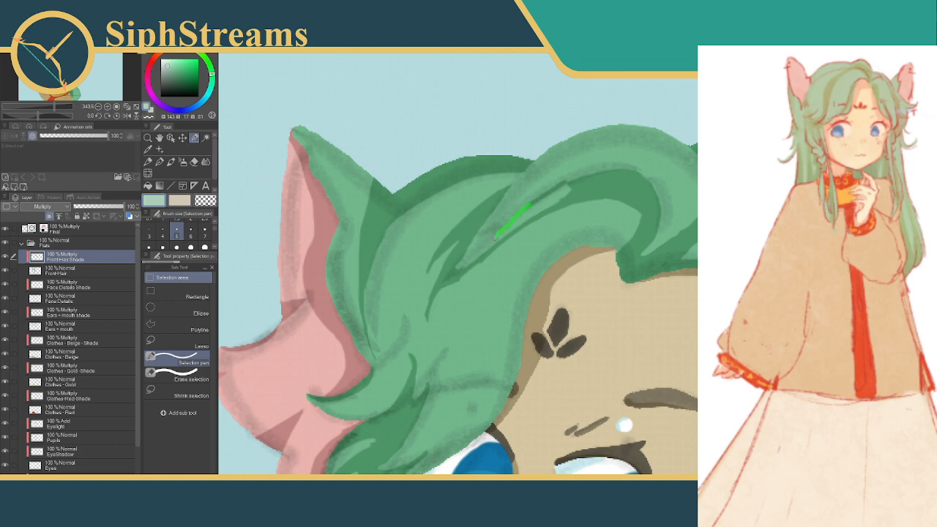
pyautogui.moveTo(481, 252)
pyautogui.mouseDown()
pyautogui.moveTo(452, 272)
pyautogui.moveTo(531, 207)
pyautogui.moveTo(574, 188)
pyautogui.mouseUp()
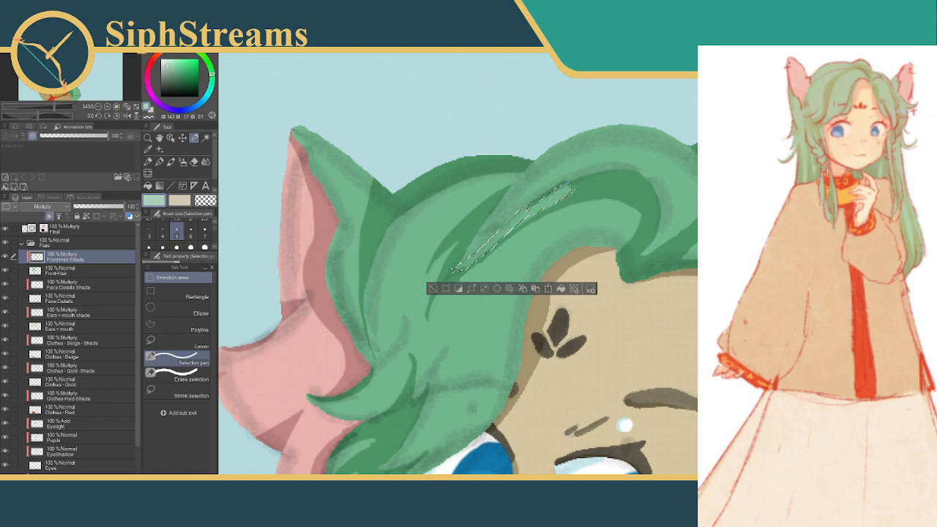
pyautogui.click(558, 295)
pyautogui.click(558, 315)
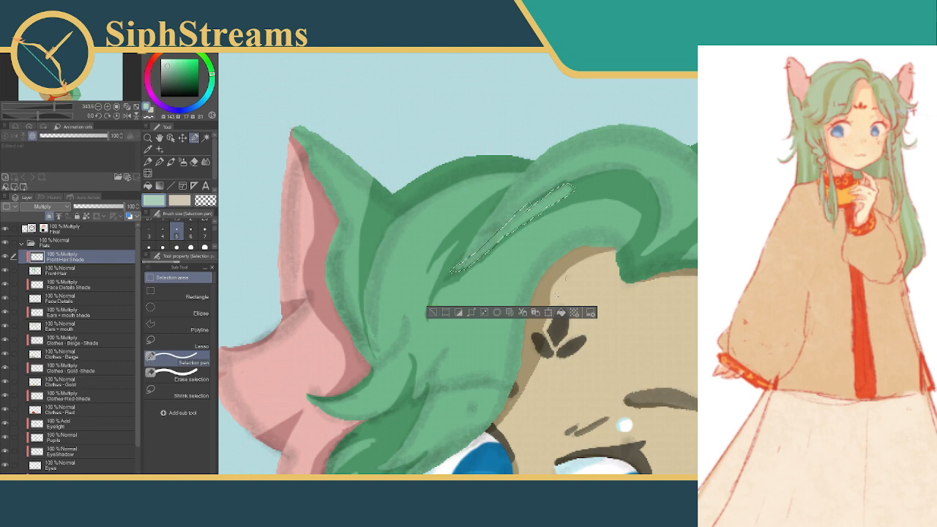
pyautogui.hotkey('ctrl', 'z')
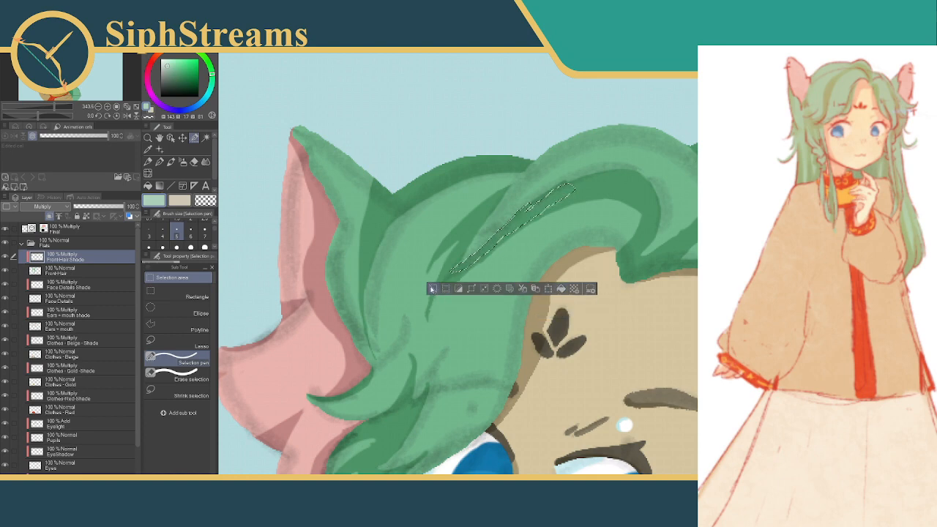
pyautogui.click(433, 289)
# Fill a thin curved selection continuing the curl-tip strand shadow downward from its lower end, and deselect
pyautogui.moveTo(558, 204)
pyautogui.mouseDown()
pyautogui.moveTo(519, 214)
pyautogui.moveTo(545, 206)
pyautogui.moveTo(469, 267)
pyautogui.moveTo(444, 313)
pyautogui.mouseUp()
pyautogui.click(451, 260)
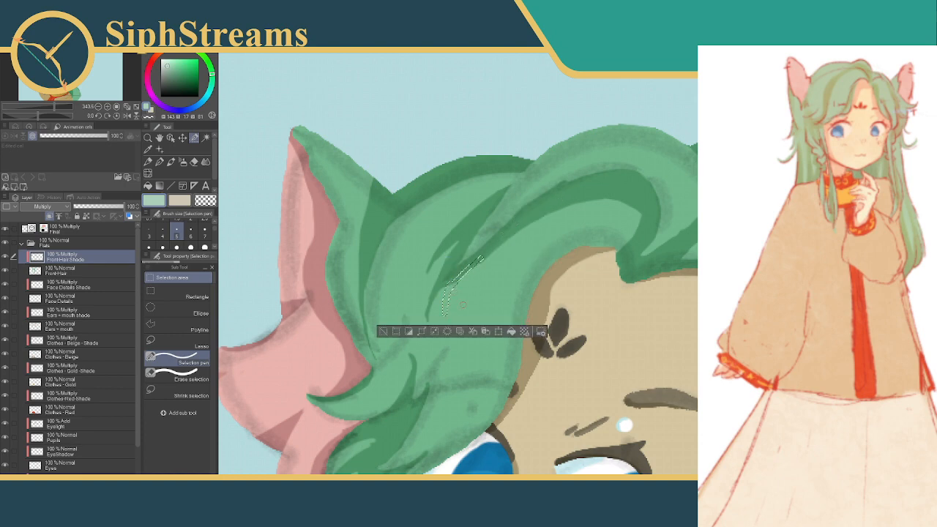
pyautogui.click(382, 332)
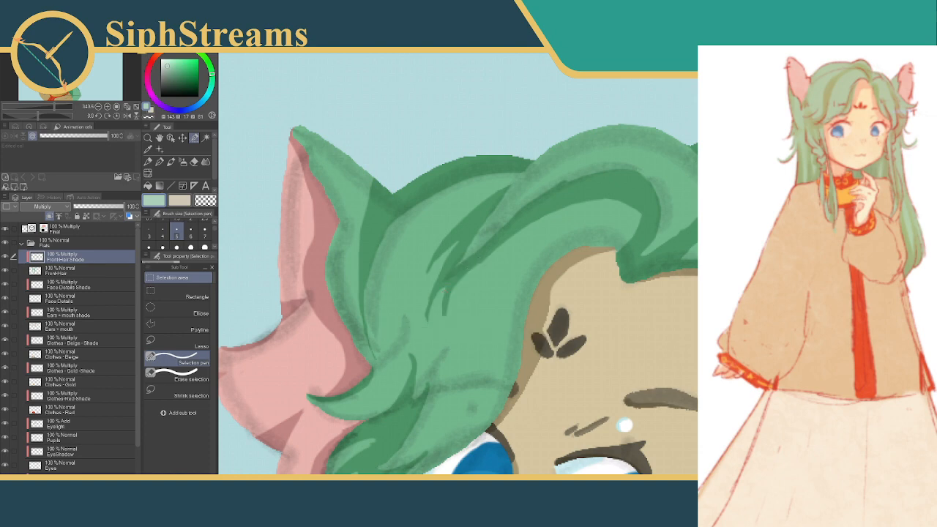
# Select a short thin strand branching down from the crown strand shadow, trim its lower tip, fill it with shade, and deselect
pyautogui.moveTo(483, 274); pyautogui.dragTo(446, 291)
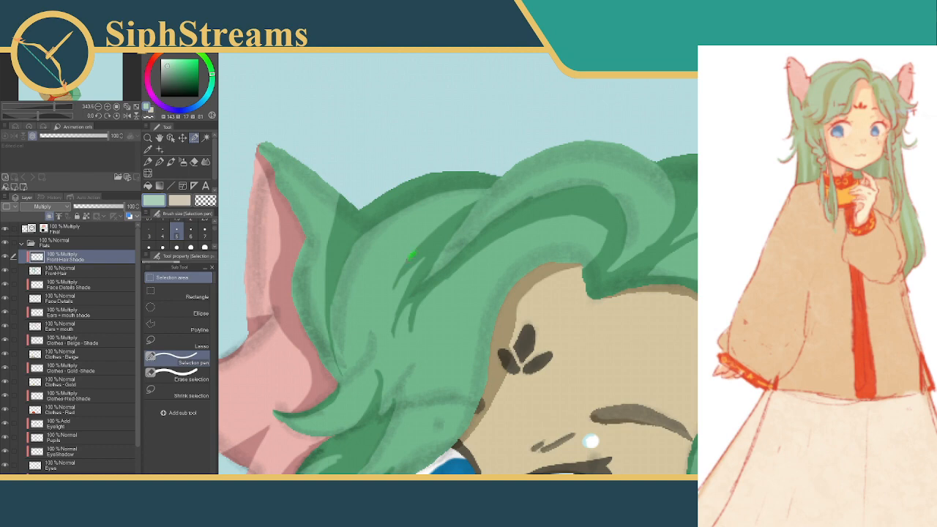
pyautogui.moveTo(412, 254); pyautogui.dragTo(384, 290)
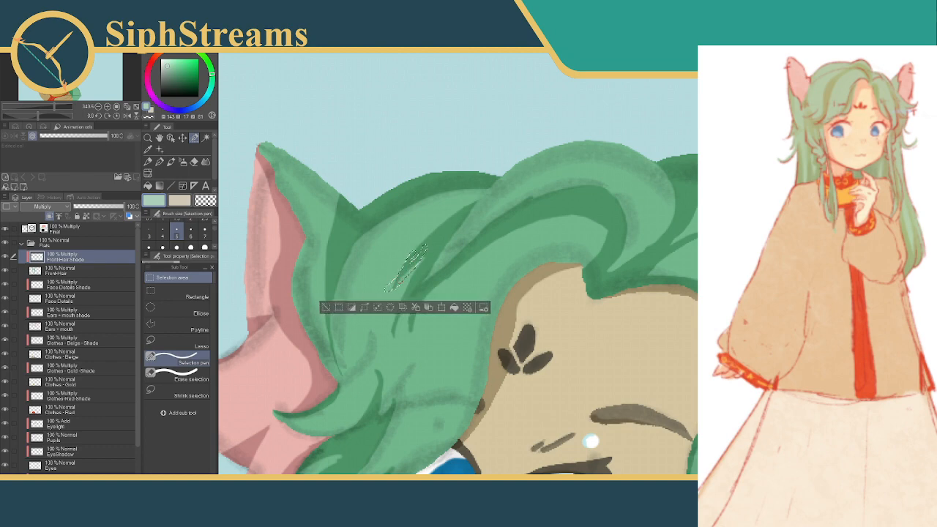
pyautogui.moveTo(380, 290); pyautogui.dragTo(380, 291)
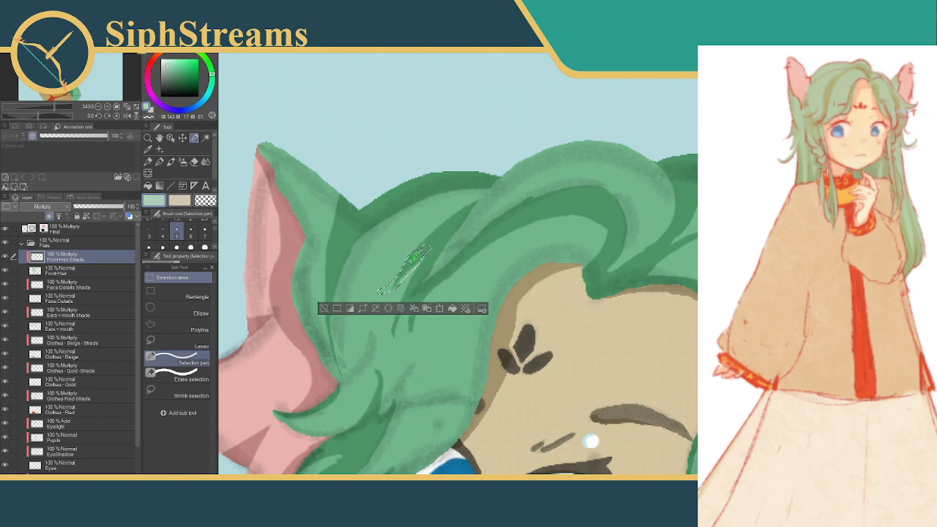
pyautogui.click(183, 375)
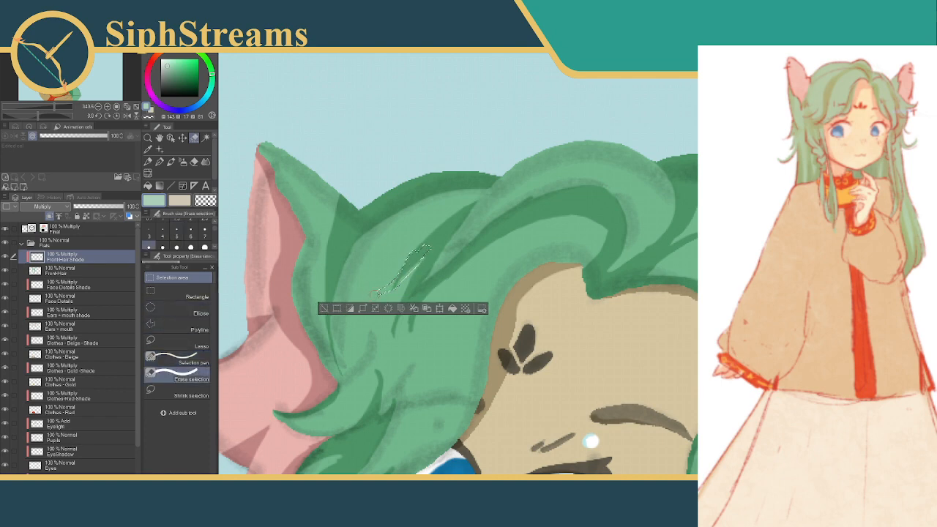
pyautogui.moveTo(376, 296); pyautogui.dragTo(381, 295)
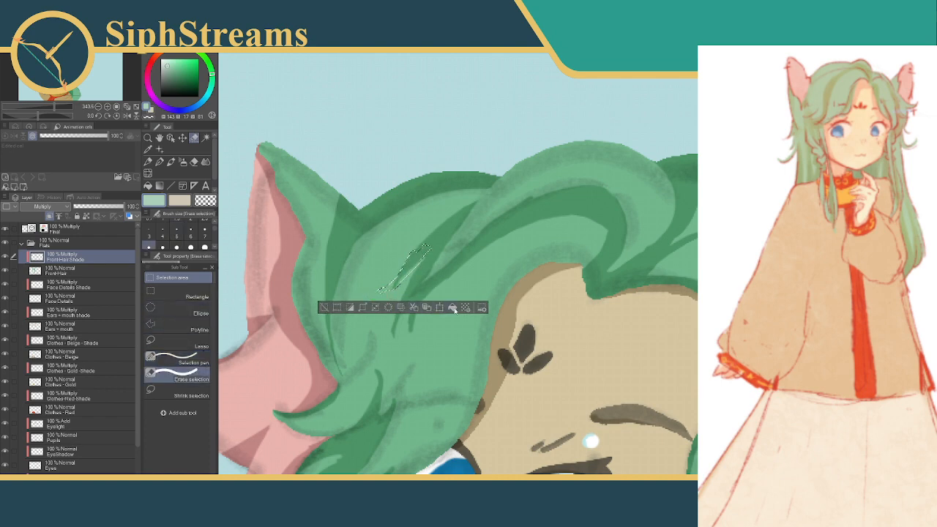
pyautogui.click(453, 309)
pyautogui.click(325, 309)
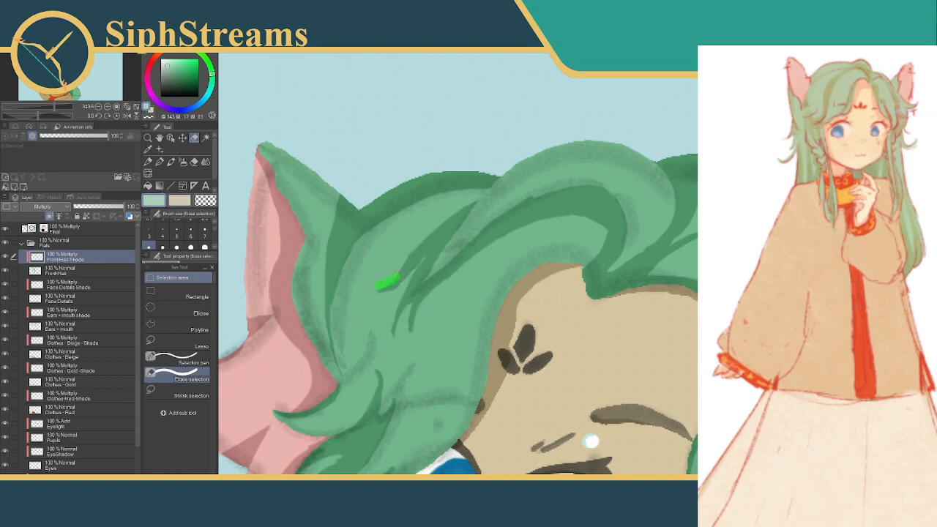
# Undo the first trim selection, clear a thin sliver along the upper edge of the new strand shadow, and deselect
pyautogui.moveTo(407, 254); pyautogui.dragTo(429, 232)
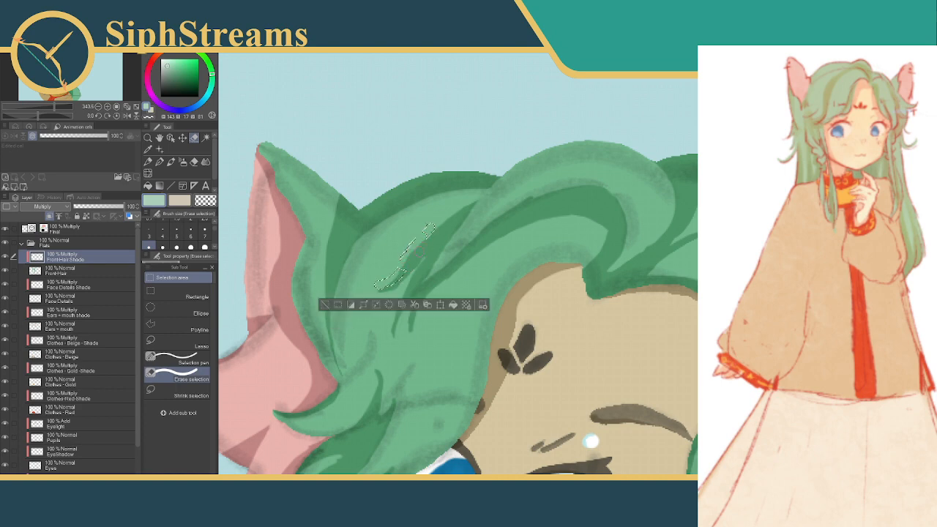
pyautogui.hotkey('ctrl', 'z')
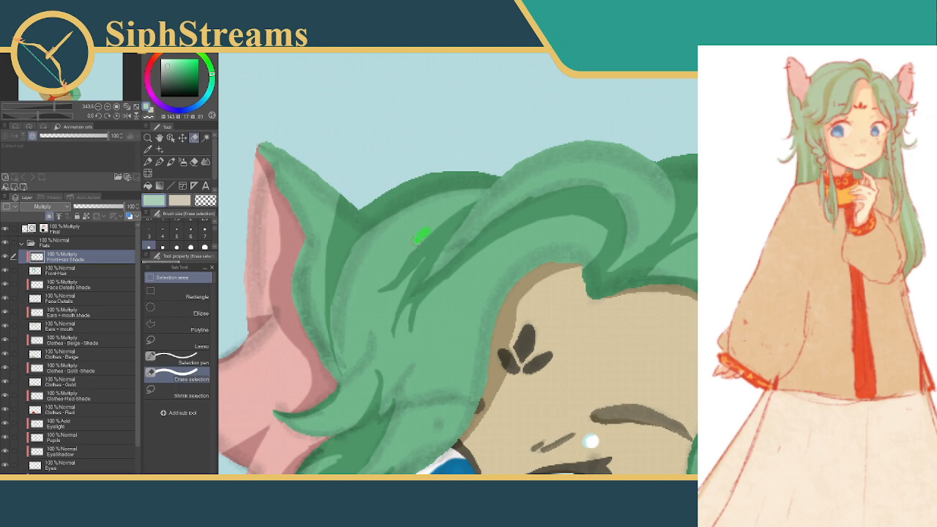
pyautogui.moveTo(420, 236)
pyautogui.mouseDown()
pyautogui.moveTo(401, 268)
pyautogui.moveTo(382, 279)
pyautogui.mouseUp()
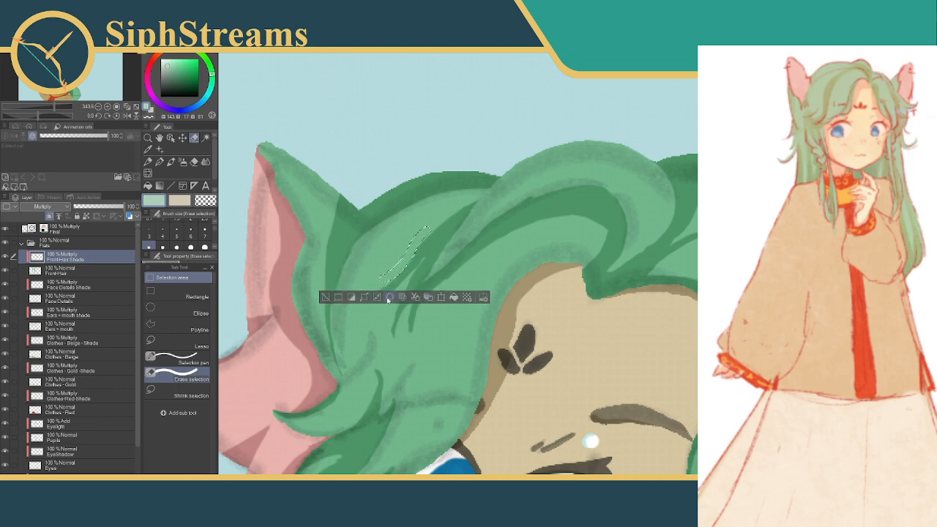
pyautogui.click(327, 297)
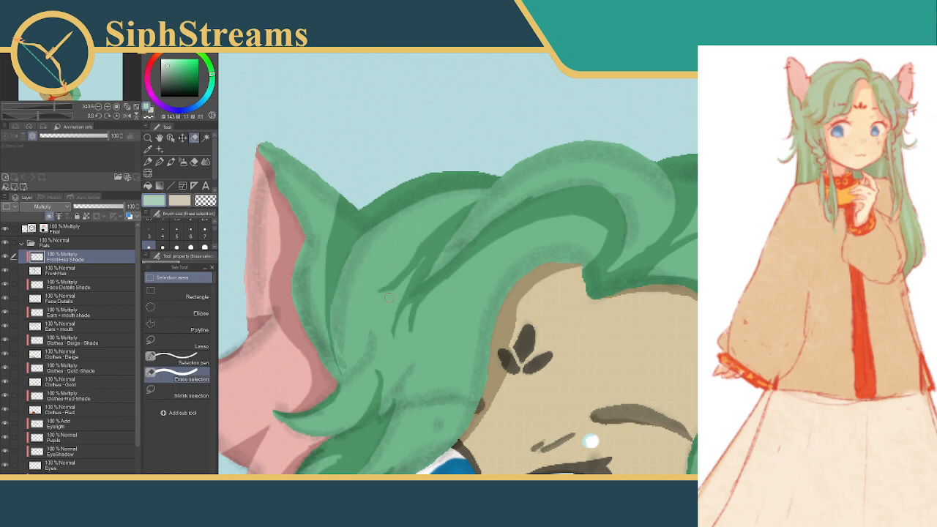
# Touch up the edge of the curved band shadow above the forehead with a short selection, and deselect
pyautogui.moveTo(471, 237); pyautogui.dragTo(404, 268)
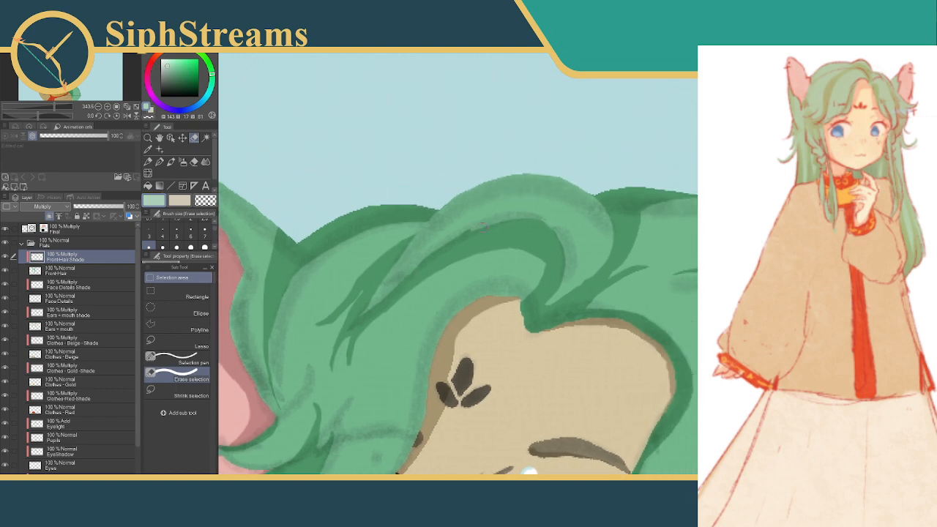
pyautogui.moveTo(469, 234); pyautogui.dragTo(528, 229)
pyautogui.click(417, 253)
# Shade the hair edge beside the forehead notch with two small selections, switching to the Selection pen for the wider one, and deselect
pyautogui.moveTo(522, 265); pyautogui.dragTo(529, 210)
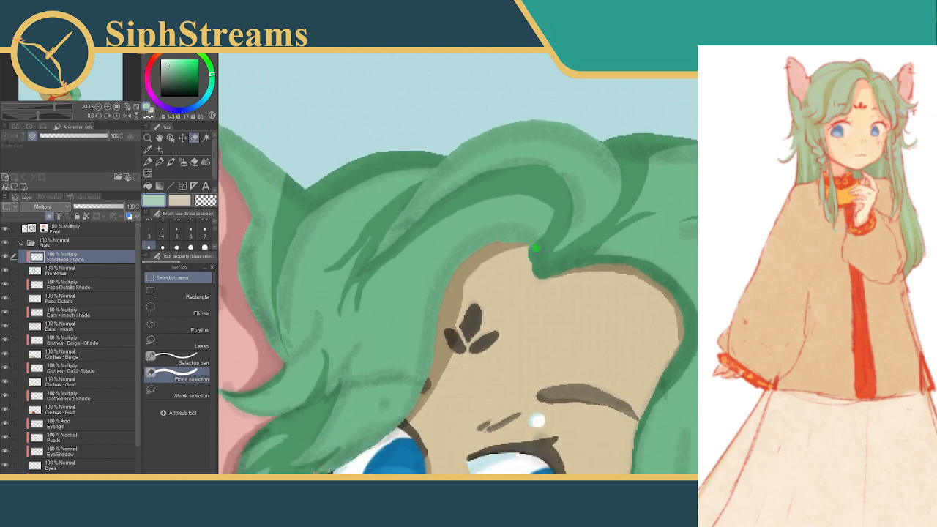
pyautogui.moveTo(536, 247)
pyautogui.mouseDown()
pyautogui.moveTo(498, 244)
pyautogui.moveTo(512, 242)
pyautogui.mouseUp()
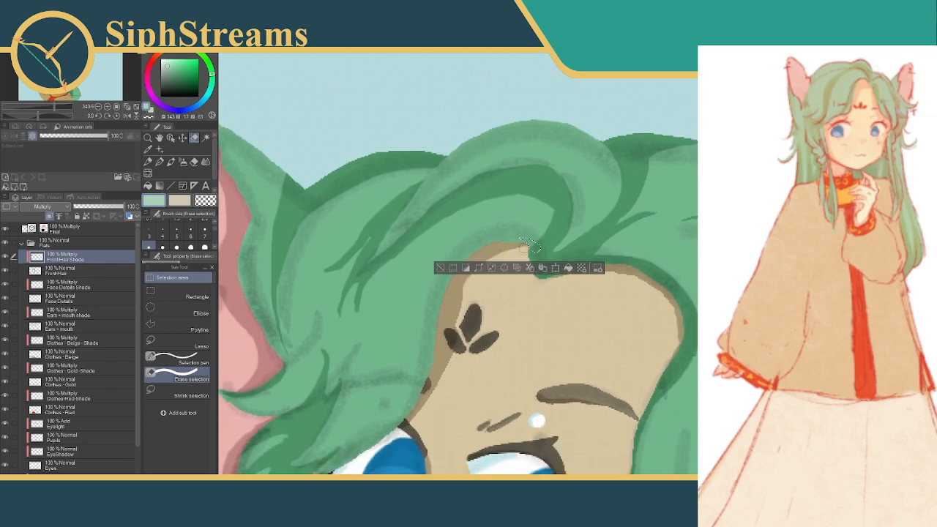
pyautogui.click(440, 269)
pyautogui.click(176, 359)
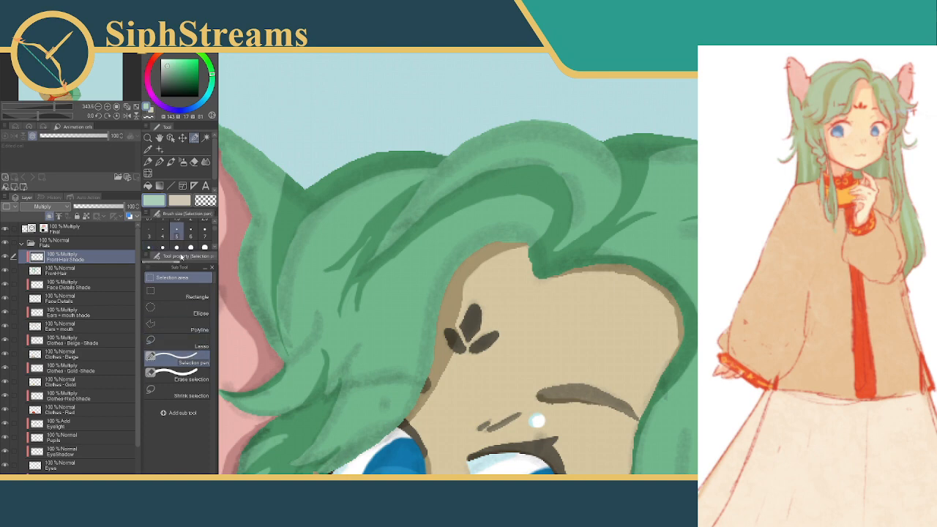
pyautogui.moveTo(502, 249); pyautogui.dragTo(541, 243)
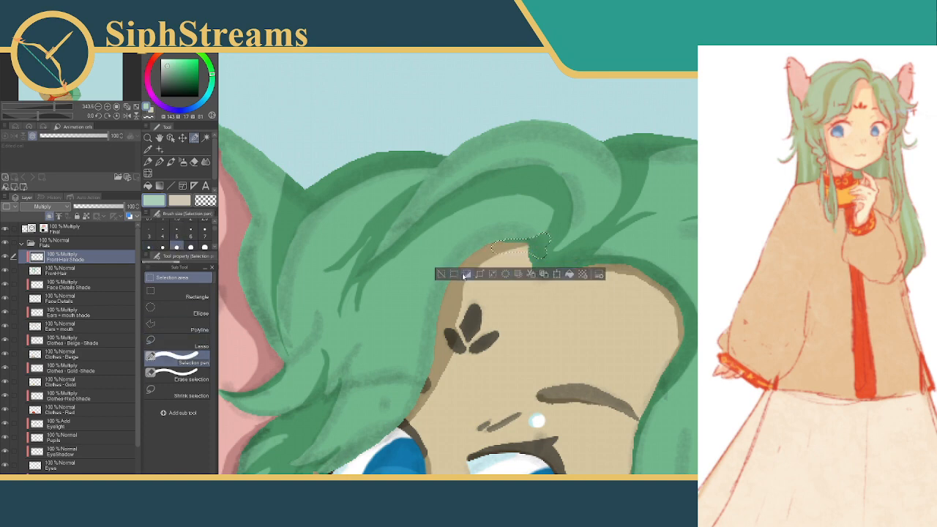
pyautogui.hotkey('ctrl', 'd')
# Fill a curved selection along the inner edge of the band shadow down toward the forehead notch, and deselect
pyautogui.moveTo(505, 188)
pyautogui.mouseDown()
pyautogui.moveTo(528, 192)
pyautogui.moveTo(552, 217)
pyautogui.moveTo(554, 241)
pyautogui.mouseUp()
pyautogui.click(578, 261)
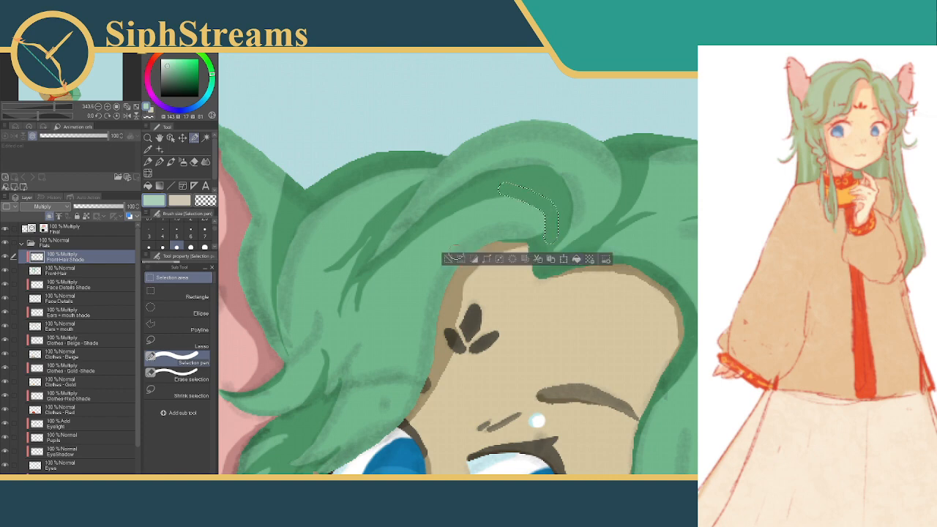
pyautogui.hotkey('ctrl', 'd')
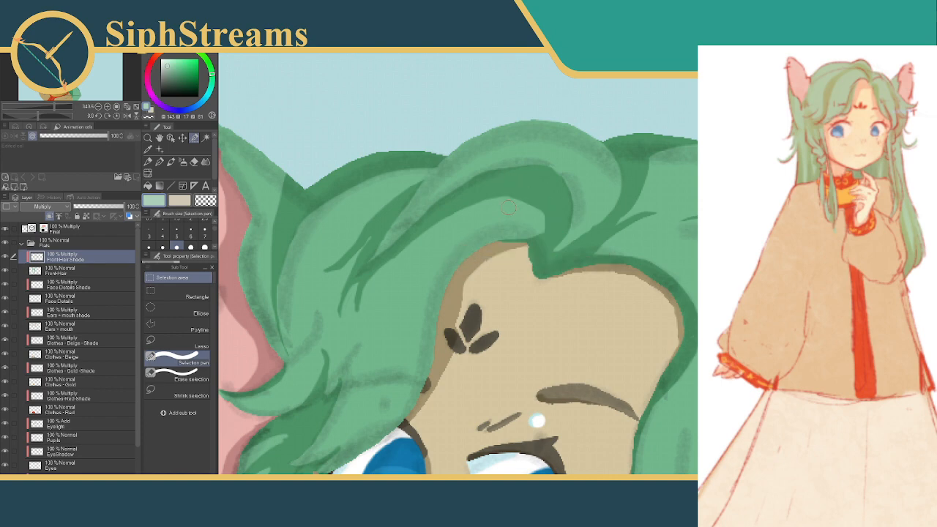
# Hide the Final layer to check the flat hair shading on the whole character and around the forehead notch
pyautogui.moveTo(497, 219); pyautogui.dragTo(510, 186)
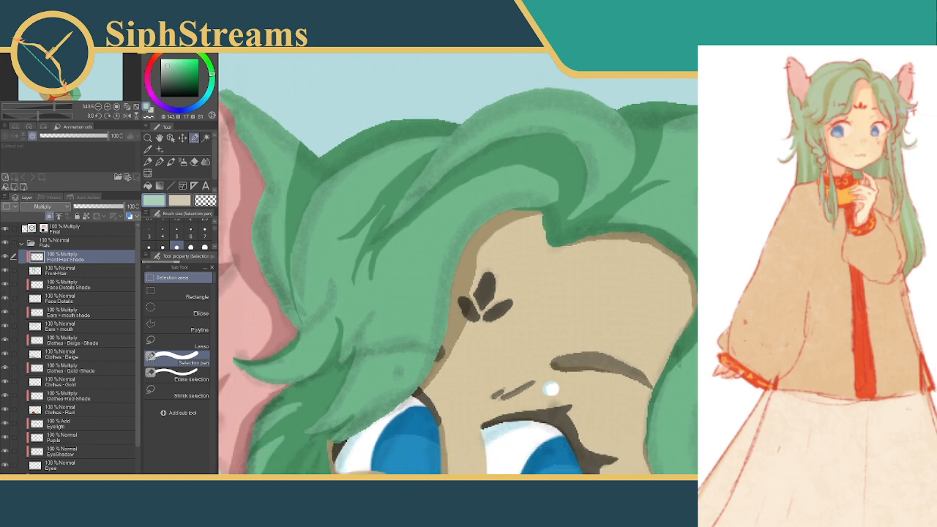
pyautogui.moveTo(571, 272); pyautogui.dragTo(492, 278)
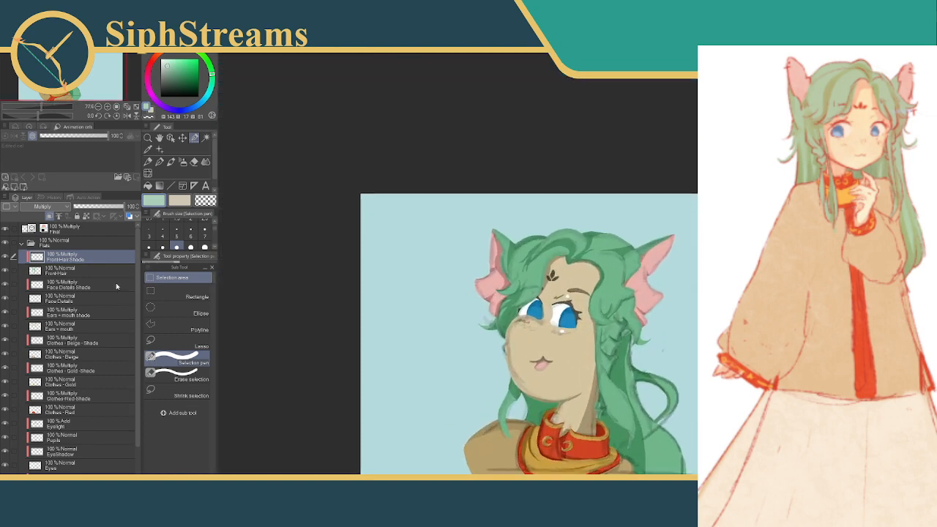
pyautogui.click(66, 228)
pyautogui.click(6, 229)
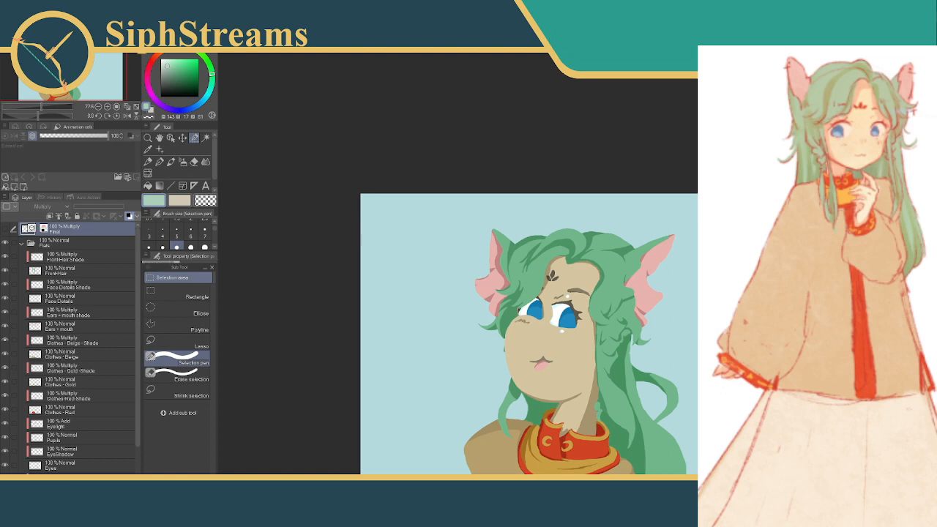
pyautogui.moveTo(571, 267); pyautogui.dragTo(659, 265)
pyautogui.moveTo(590, 205); pyautogui.dragTo(608, 268)
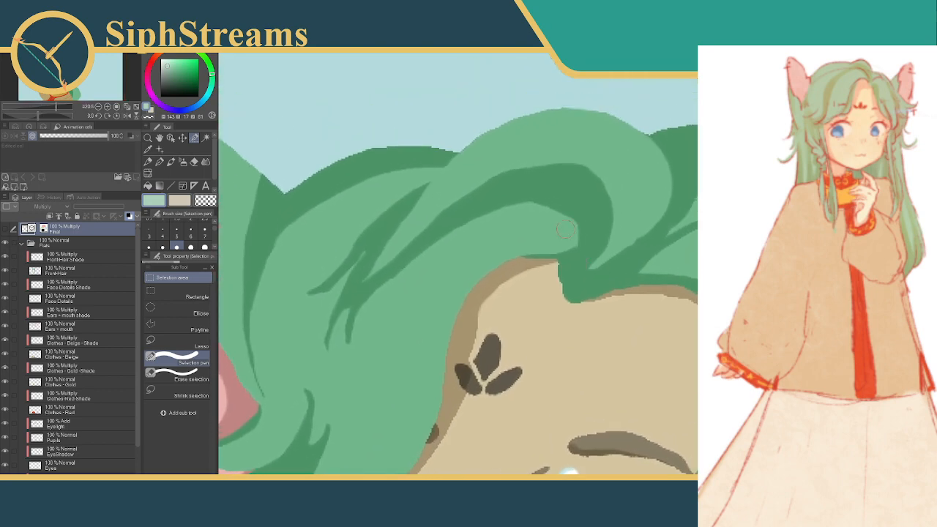
# Clear the lower inner end of the curved band shadow on the Front Hair Shade layer so it tapers, and deselect
pyautogui.moveTo(539, 214)
pyautogui.mouseDown()
pyautogui.moveTo(582, 222)
pyautogui.moveTo(598, 243)
pyautogui.moveTo(590, 259)
pyautogui.moveTo(552, 244)
pyautogui.mouseUp()
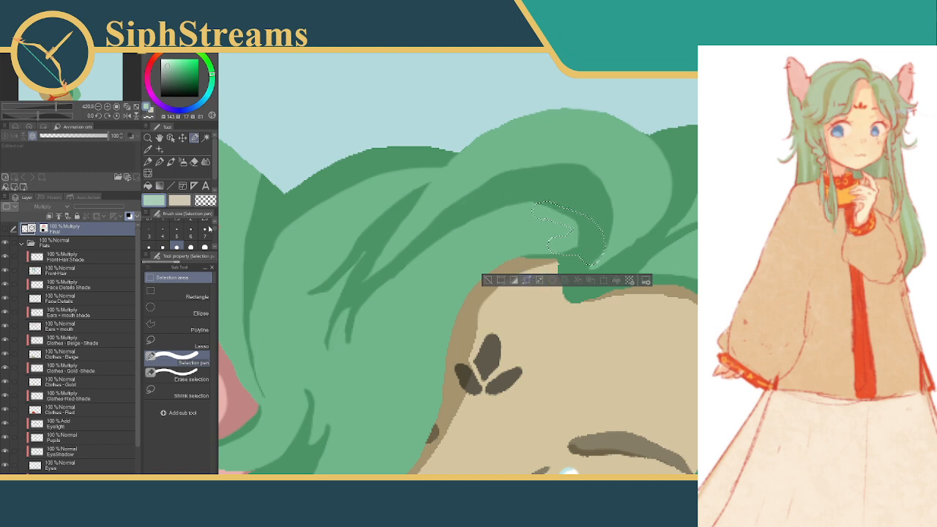
pyautogui.click(59, 256)
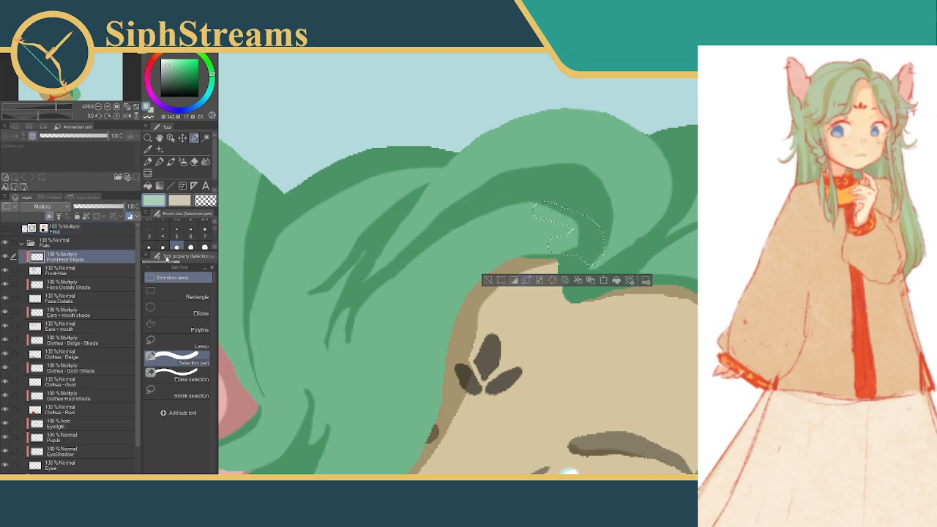
pyautogui.click(552, 284)
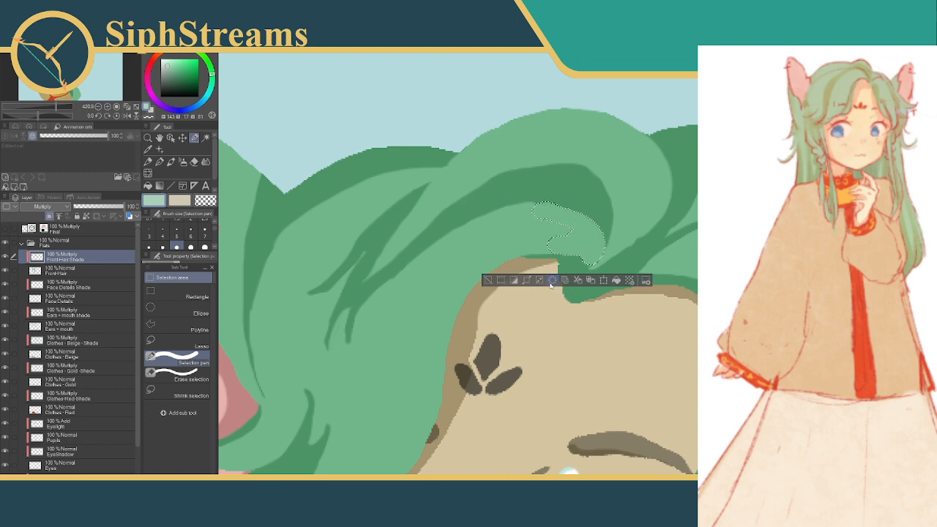
pyautogui.click(489, 282)
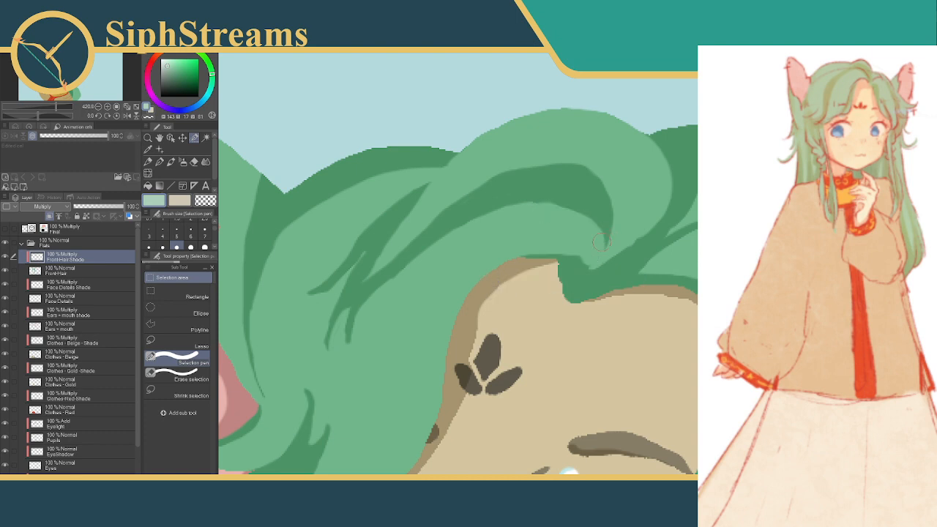
# Clear the leftover shade around the forehead notch, refill a thin sliver along the hair edge beside it, and deselect
pyautogui.moveTo(549, 244)
pyautogui.mouseDown()
pyautogui.moveTo(577, 270)
pyautogui.moveTo(587, 262)
pyautogui.moveTo(556, 283)
pyautogui.moveTo(551, 270)
pyautogui.moveTo(512, 260)
pyautogui.mouseUp()
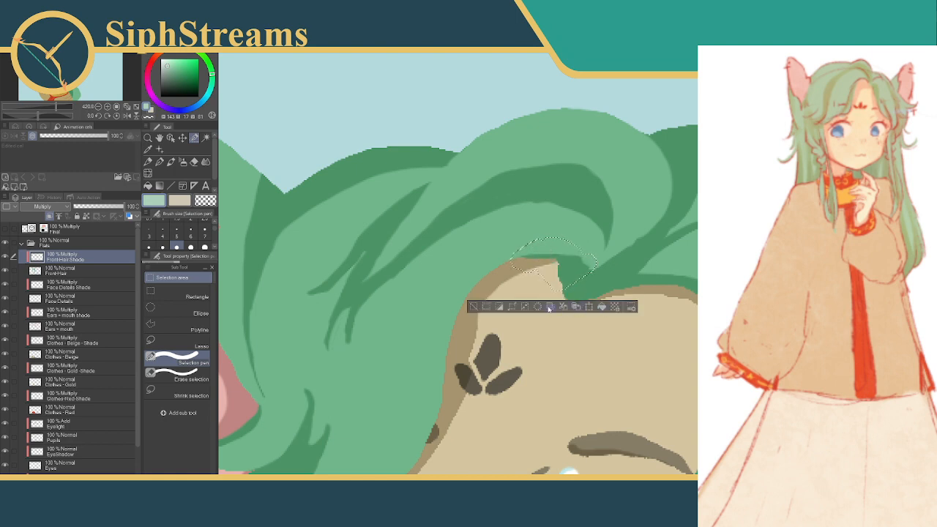
pyautogui.click(472, 306)
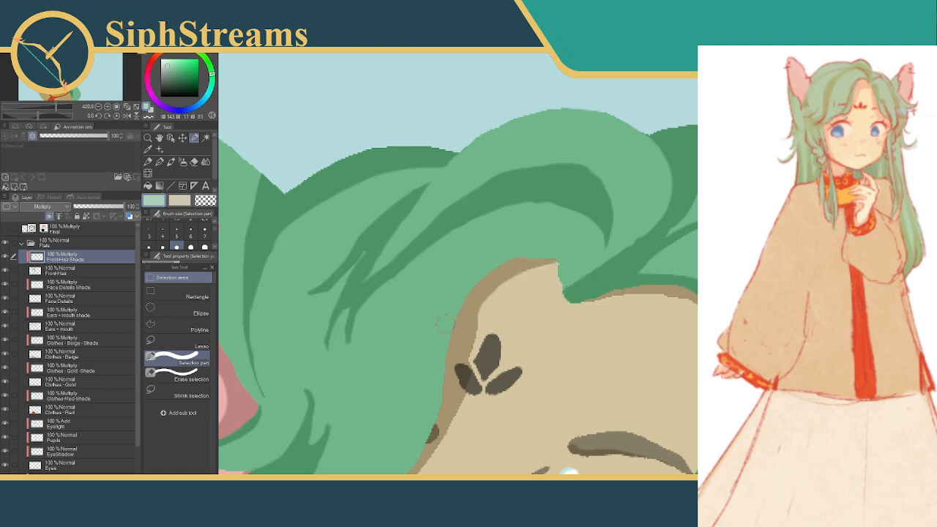
pyautogui.moveTo(525, 265)
pyautogui.mouseDown()
pyautogui.moveTo(557, 265)
pyautogui.moveTo(544, 297)
pyautogui.mouseUp()
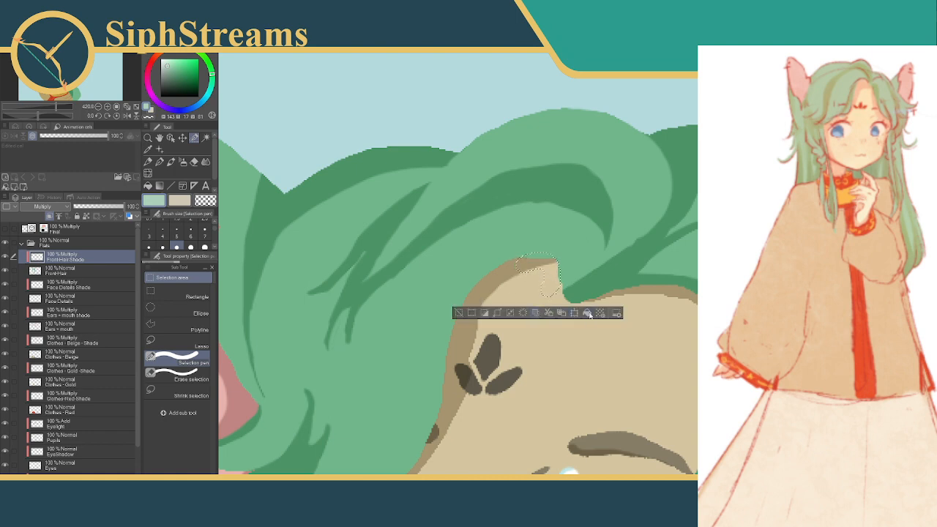
pyautogui.click(458, 312)
pyautogui.moveTo(551, 263)
pyautogui.mouseDown()
pyautogui.moveTo(558, 287)
pyautogui.moveTo(548, 300)
pyautogui.mouseUp()
pyautogui.click(475, 314)
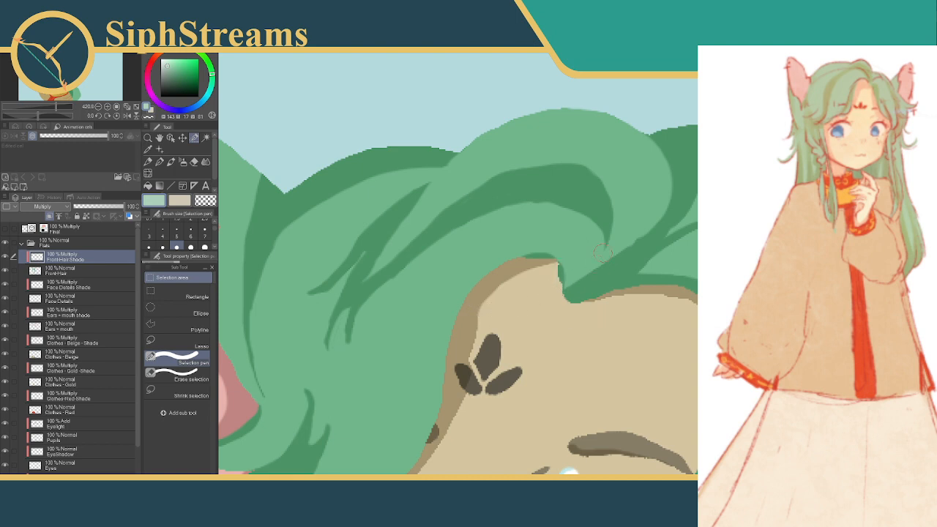
# Clear two diagonal selections along the upper edge of the shadow rising from the forehead notch, and deselect
pyautogui.moveTo(634, 231); pyautogui.dragTo(575, 281)
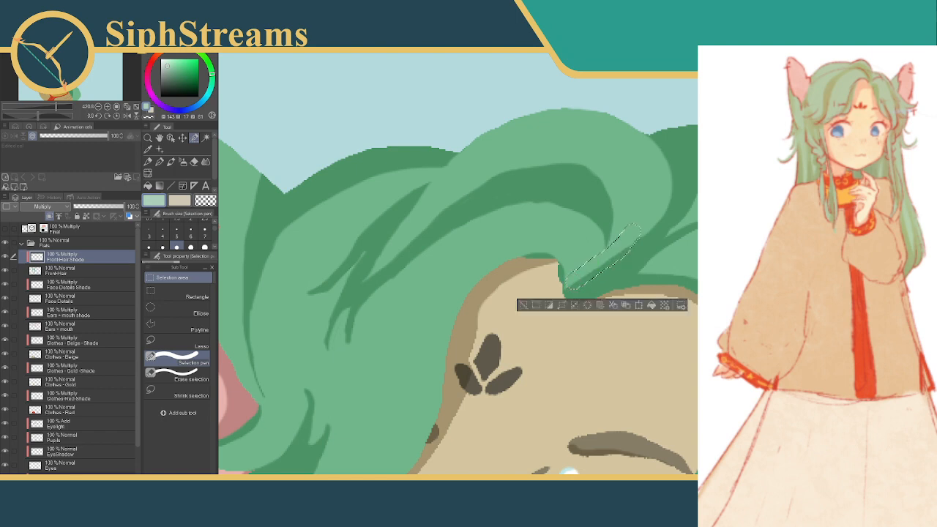
pyautogui.click(521, 304)
pyautogui.moveTo(639, 227); pyautogui.dragTo(619, 249)
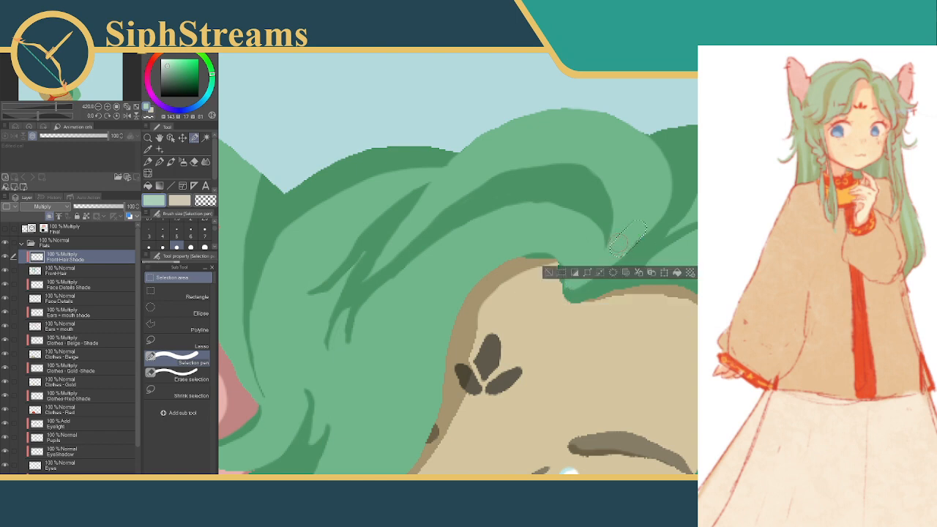
pyautogui.click(549, 273)
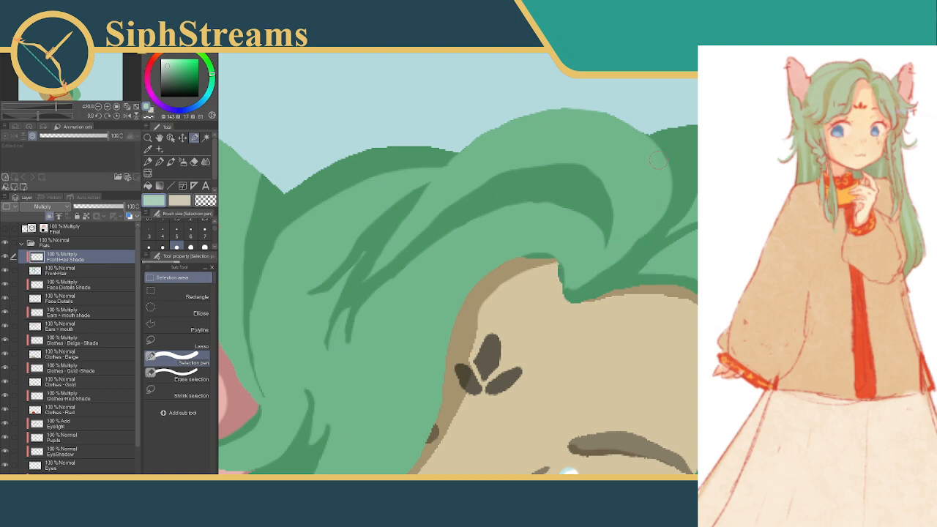
# Fill a thin tapered shade strip along the outer top edge of the large hair wave, and deselect
pyautogui.moveTo(551, 102)
pyautogui.mouseDown()
pyautogui.moveTo(605, 104)
pyautogui.moveTo(683, 167)
pyautogui.moveTo(681, 149)
pyautogui.mouseUp()
pyautogui.moveTo(612, 107)
pyautogui.mouseDown()
pyautogui.moveTo(620, 115)
pyautogui.moveTo(532, 92)
pyautogui.mouseUp()
pyautogui.moveTo(614, 111)
pyautogui.mouseDown()
pyautogui.moveTo(539, 100)
pyautogui.moveTo(603, 109)
pyautogui.moveTo(517, 111)
pyautogui.mouseUp()
pyautogui.click(517, 191)
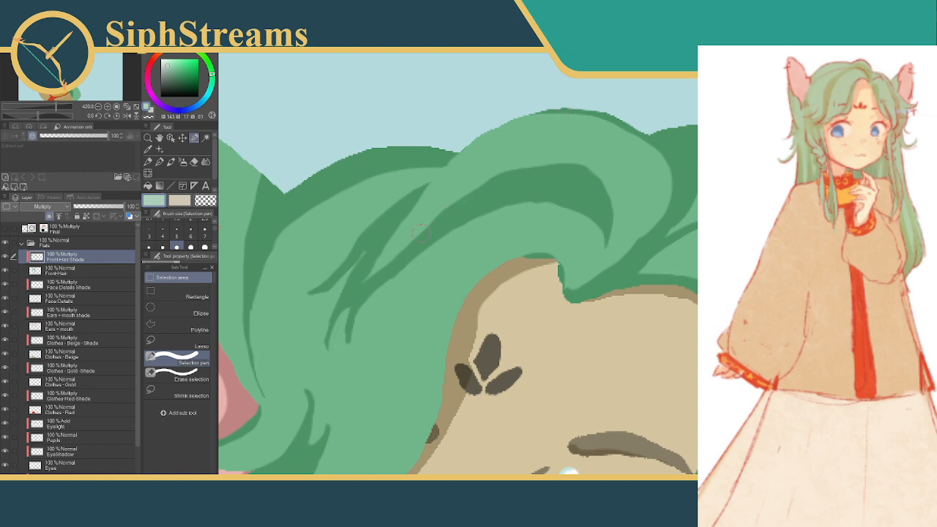
pyautogui.moveTo(421, 233); pyautogui.dragTo(469, 176)
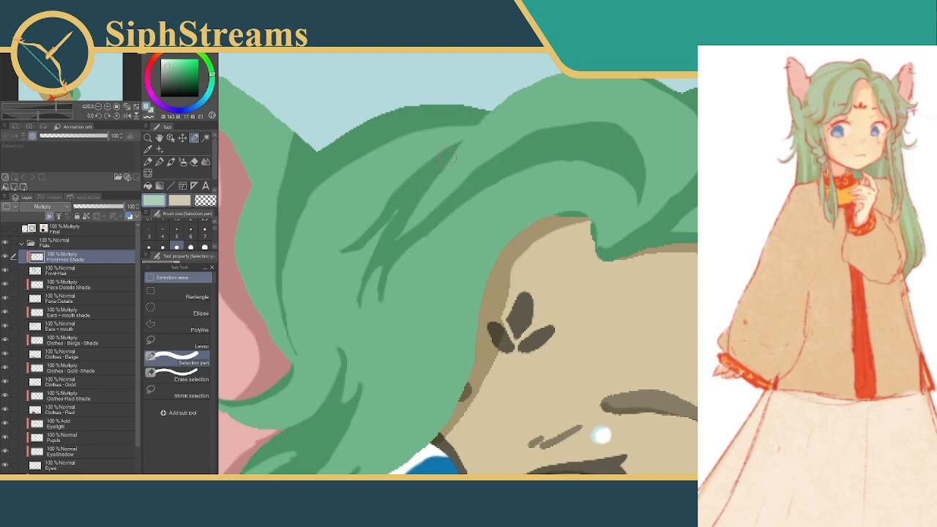
pyautogui.moveTo(407, 207); pyautogui.dragTo(428, 222)
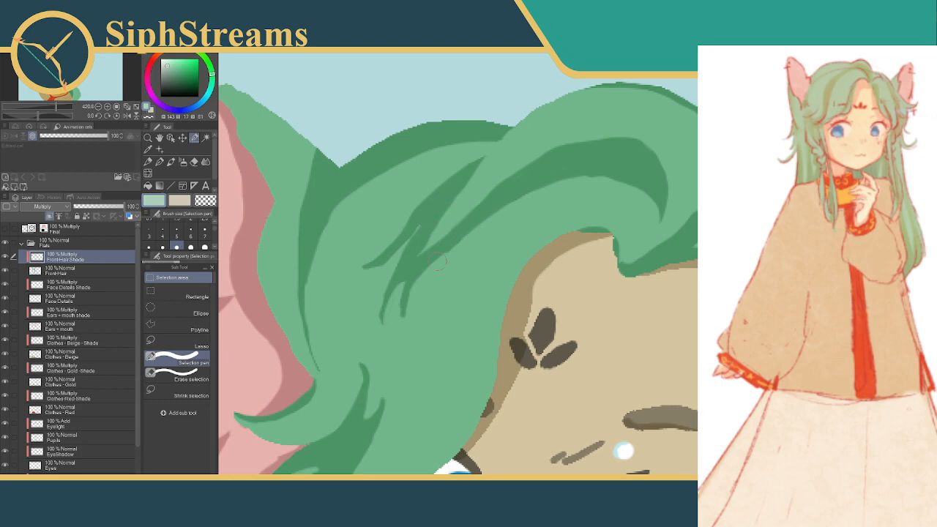
pyautogui.click(176, 232)
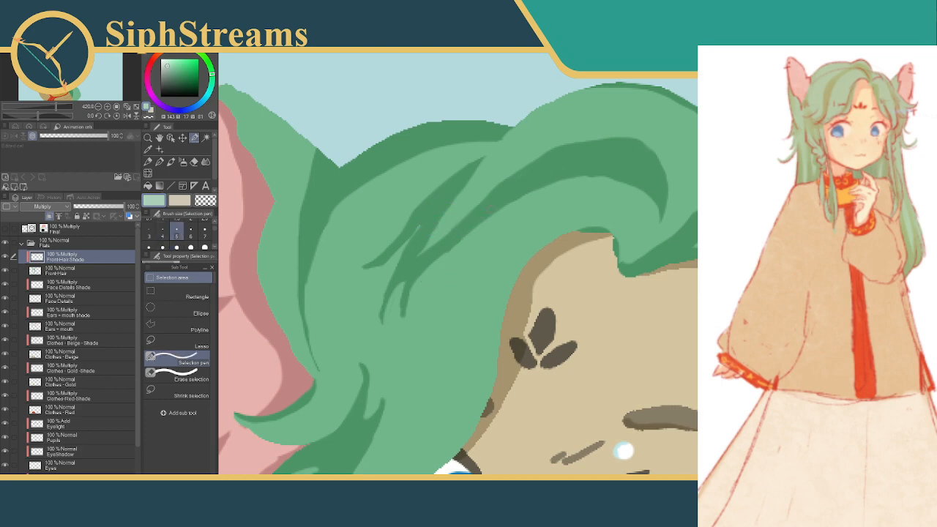
pyautogui.moveTo(492, 208)
pyautogui.mouseDown()
pyautogui.moveTo(469, 233)
pyautogui.moveTo(462, 287)
pyautogui.mouseUp()
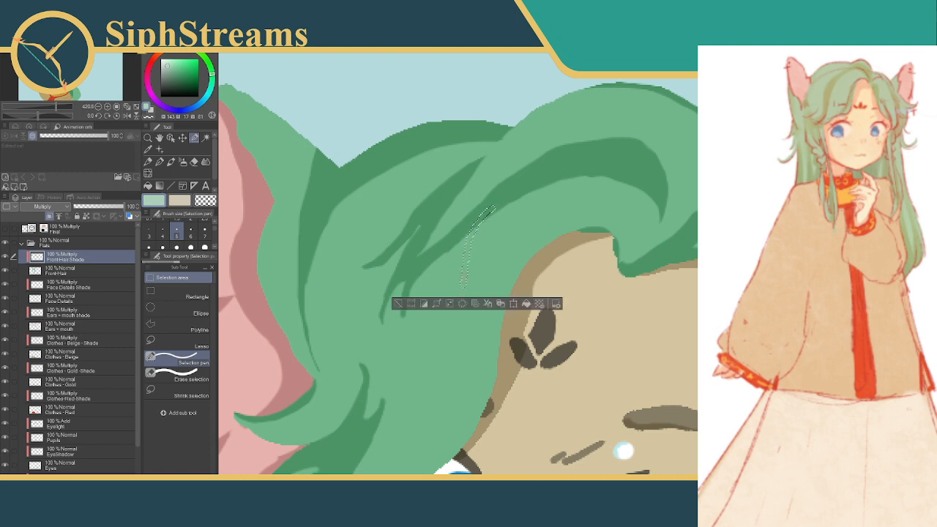
pyautogui.moveTo(462, 240); pyautogui.dragTo(480, 187)
pyautogui.hotkey('ctrl', 'd')
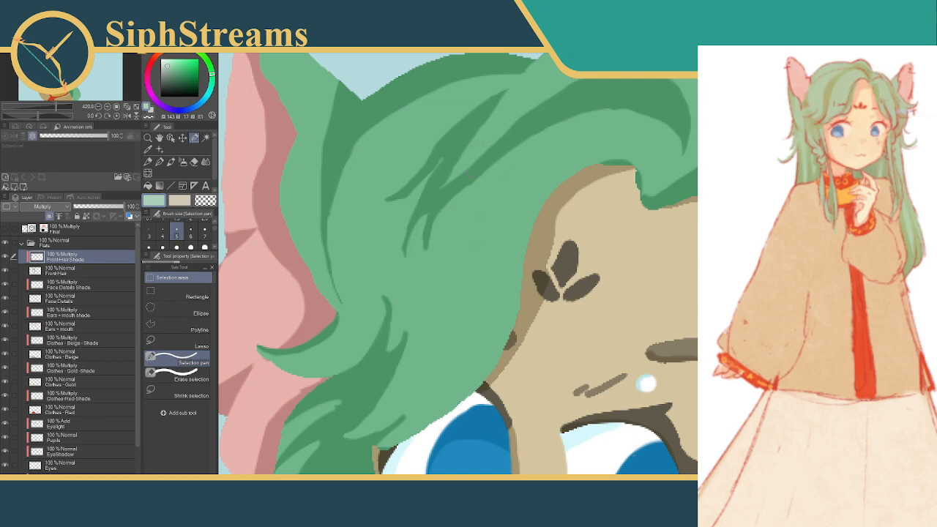
pyautogui.moveTo(474, 176); pyautogui.dragTo(478, 252)
pyautogui.moveTo(495, 190); pyautogui.dragTo(517, 180)
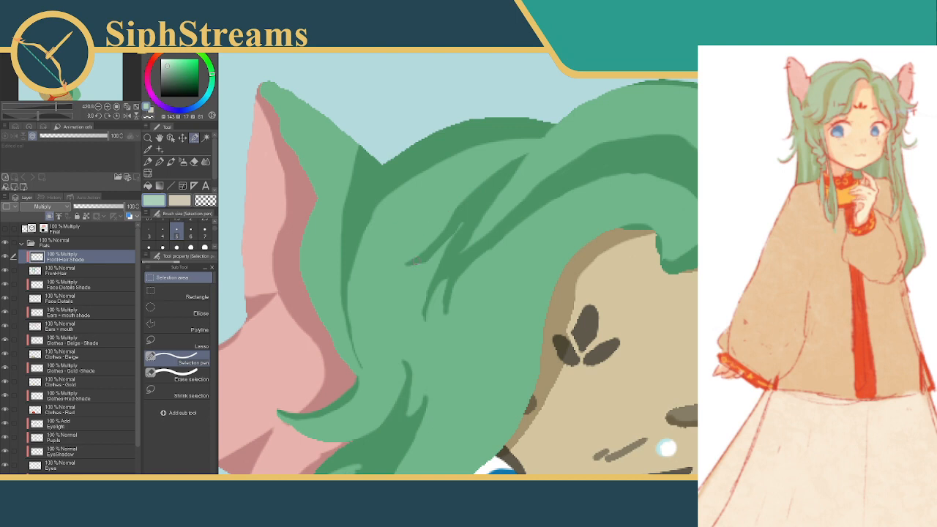
pyautogui.moveTo(414, 260); pyautogui.dragTo(398, 299)
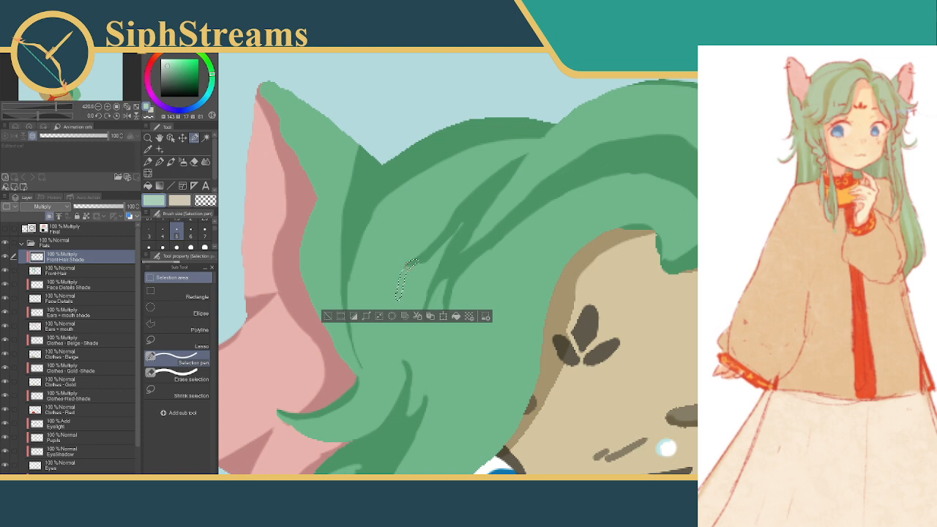
pyautogui.click(383, 317)
pyautogui.click(328, 317)
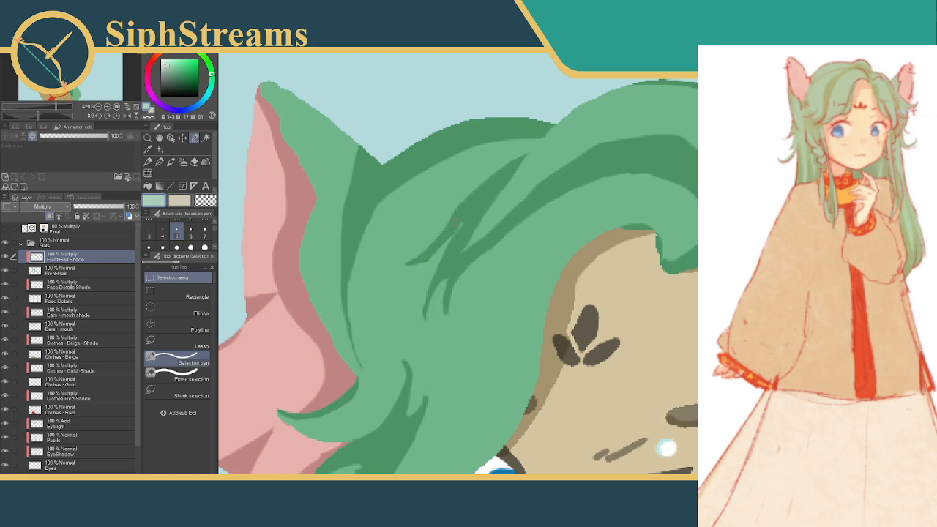
# Fill a thin curved strand shadow tapering down from the diagonal strand above the forehead, fill the spot where they join, and deselect
pyautogui.moveTo(459, 214); pyautogui.dragTo(387, 300)
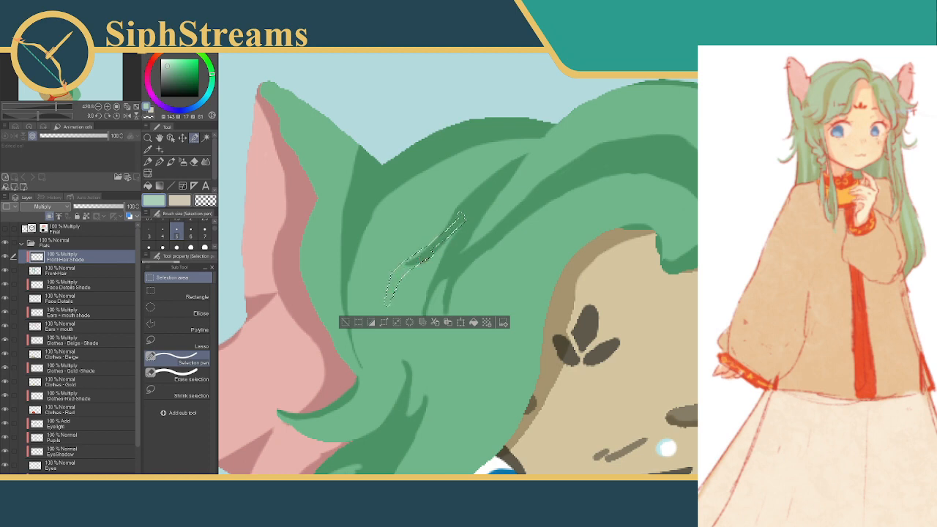
pyautogui.moveTo(455, 232); pyautogui.dragTo(438, 255)
pyautogui.moveTo(443, 224); pyautogui.dragTo(478, 196)
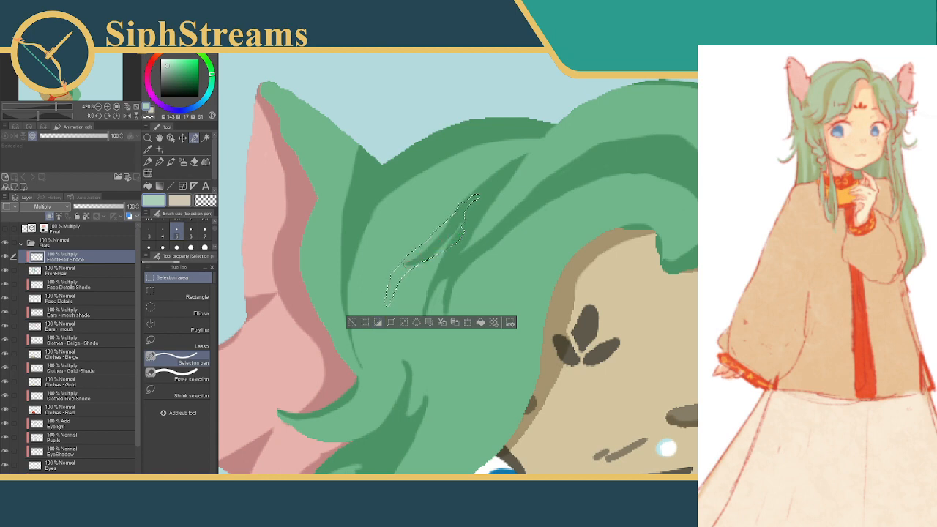
pyautogui.click(176, 377)
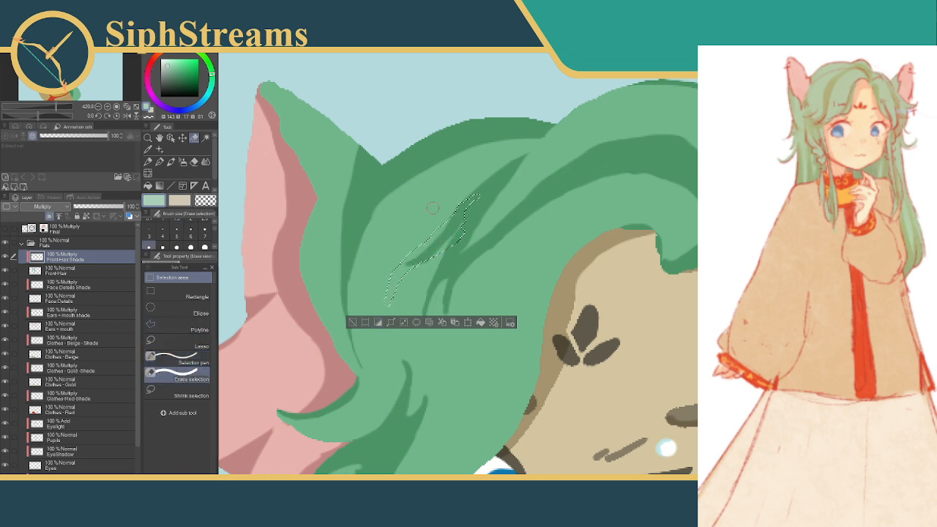
pyautogui.moveTo(418, 235); pyautogui.dragTo(406, 244)
pyautogui.click(481, 324)
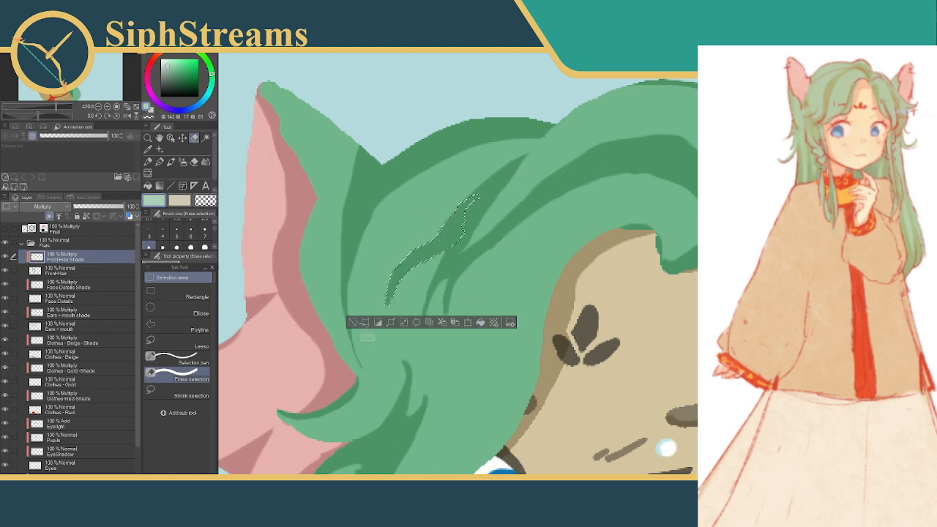
pyautogui.click(353, 323)
pyautogui.moveTo(470, 214); pyautogui.dragTo(456, 234)
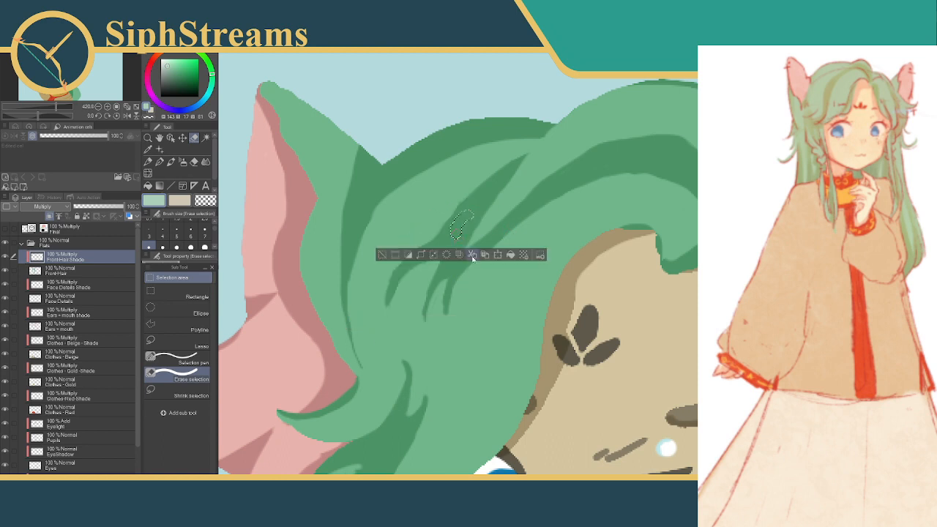
pyautogui.click(511, 255)
pyautogui.click(382, 256)
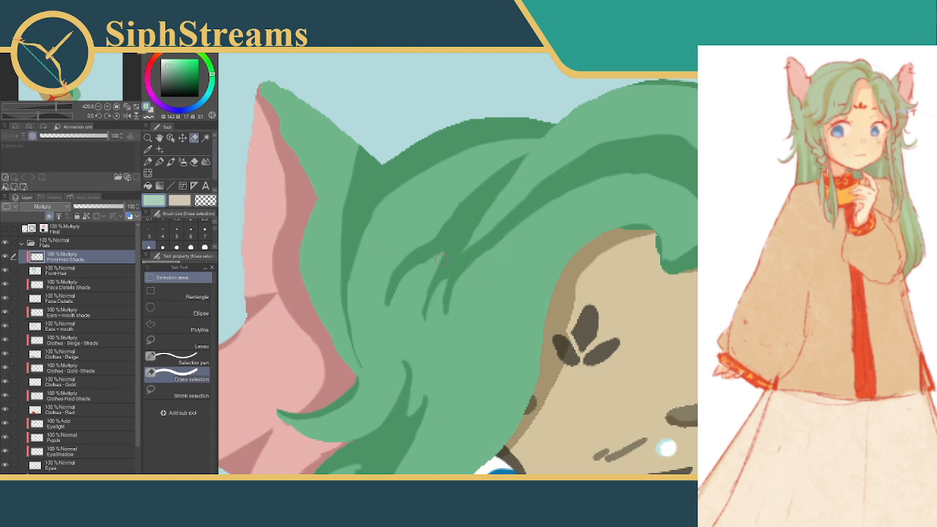
# Fill a thin shade sliver beside the middle prong below the diagonal strand shadow, and deselect
pyautogui.moveTo(442, 258); pyautogui.dragTo(424, 291)
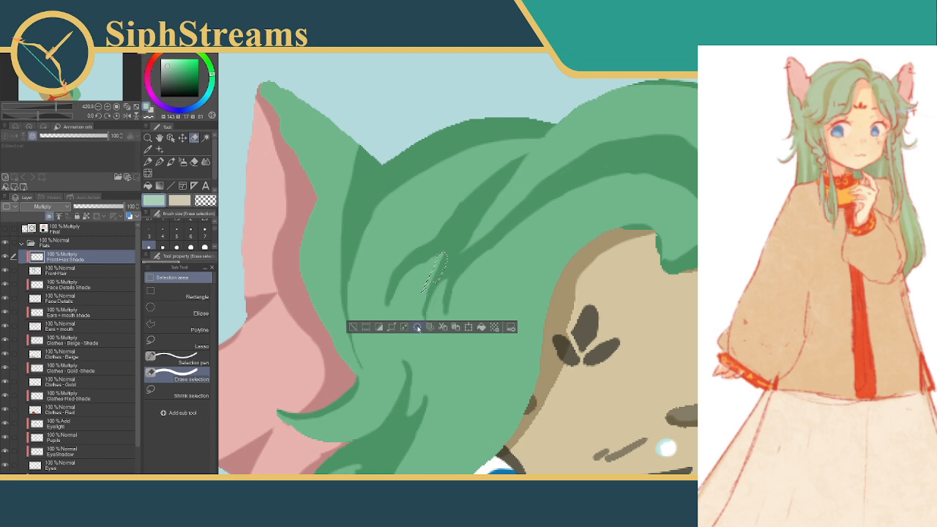
pyautogui.click(481, 326)
pyautogui.click(353, 327)
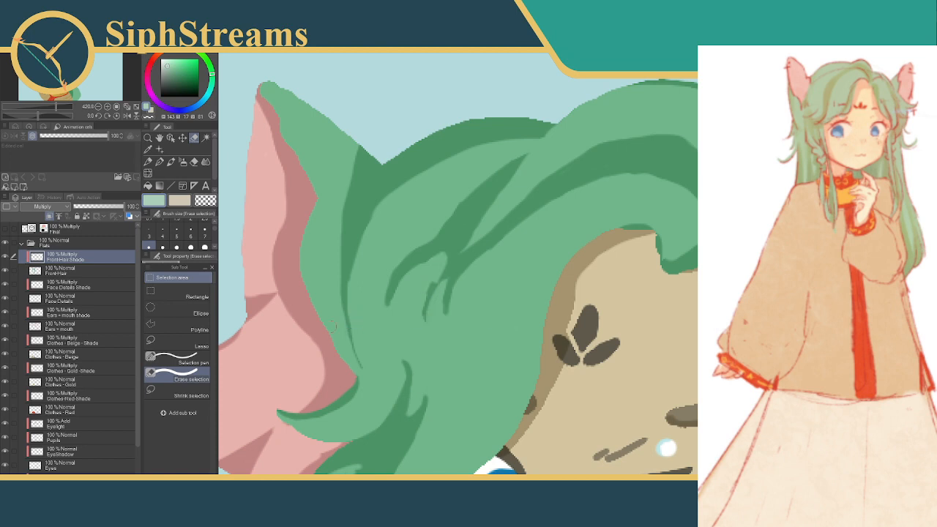
# Clear the short middle prong below the diagonal strand shadow with the Selection pen, leaving the prongs on either side, and deselect
pyautogui.click(190, 362)
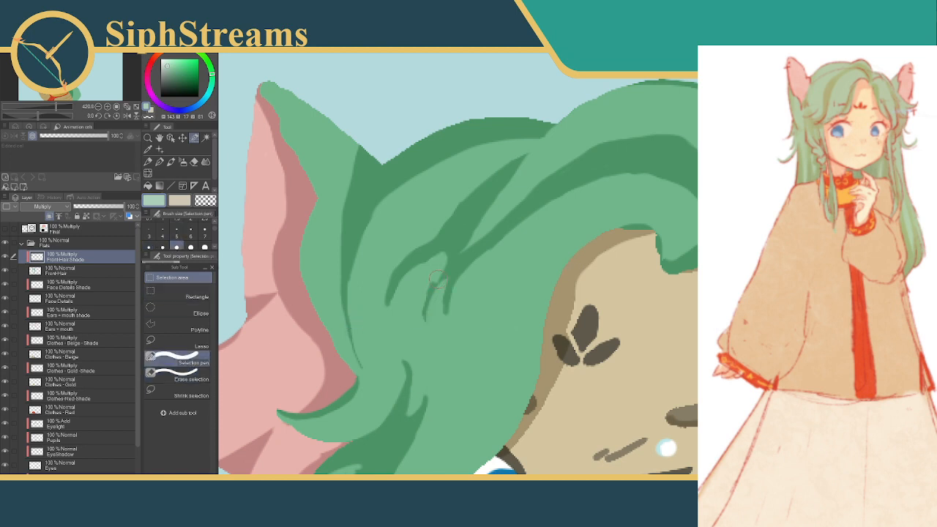
pyautogui.moveTo(437, 279); pyautogui.dragTo(410, 325)
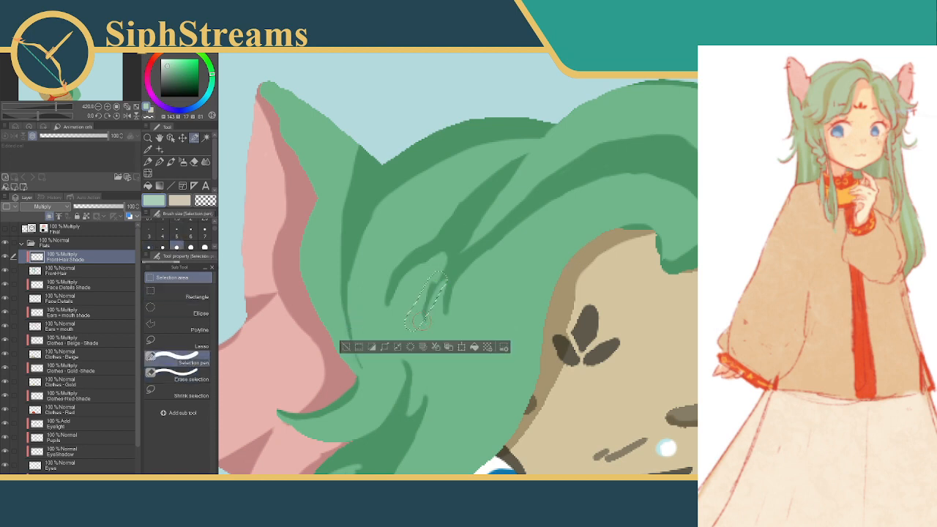
pyautogui.click(346, 348)
pyautogui.moveTo(440, 264); pyautogui.dragTo(414, 331)
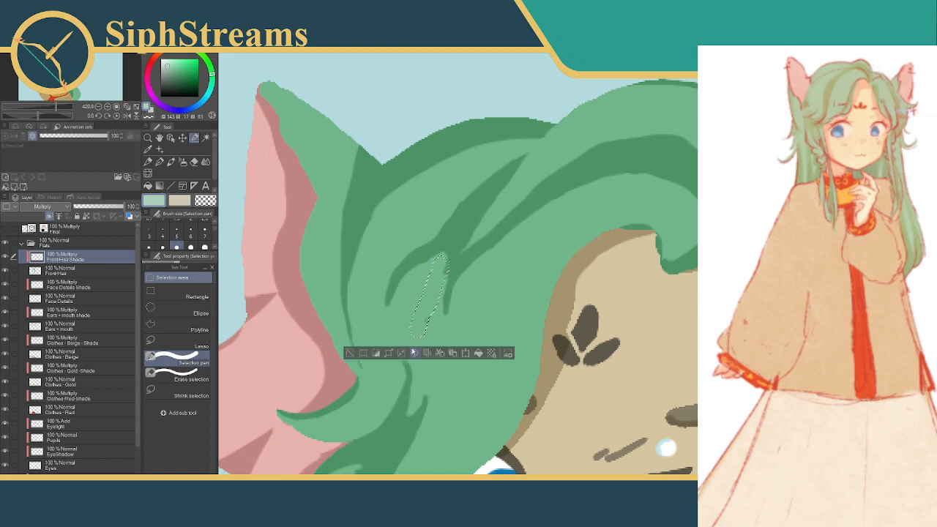
pyautogui.click(344, 353)
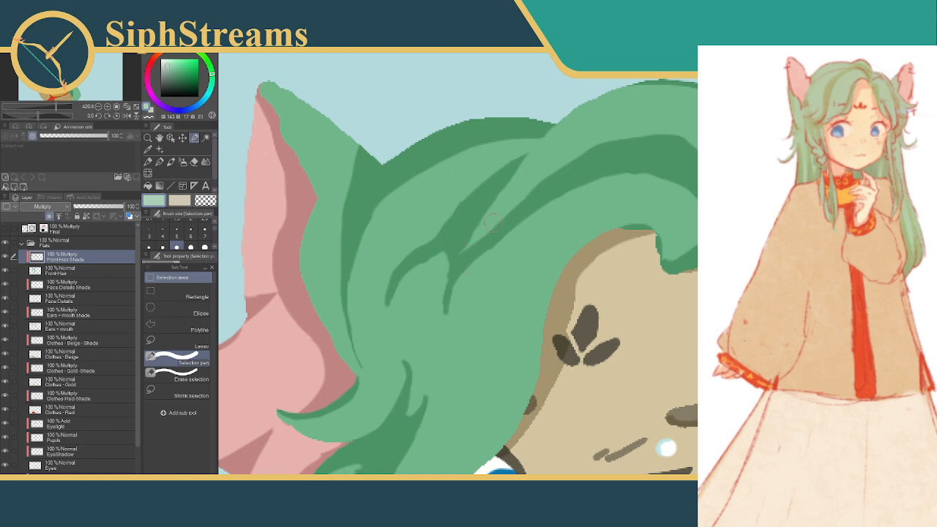
pyautogui.click(453, 264)
pyautogui.moveTo(449, 258); pyautogui.dragTo(445, 322)
pyautogui.click(370, 347)
pyautogui.click(192, 378)
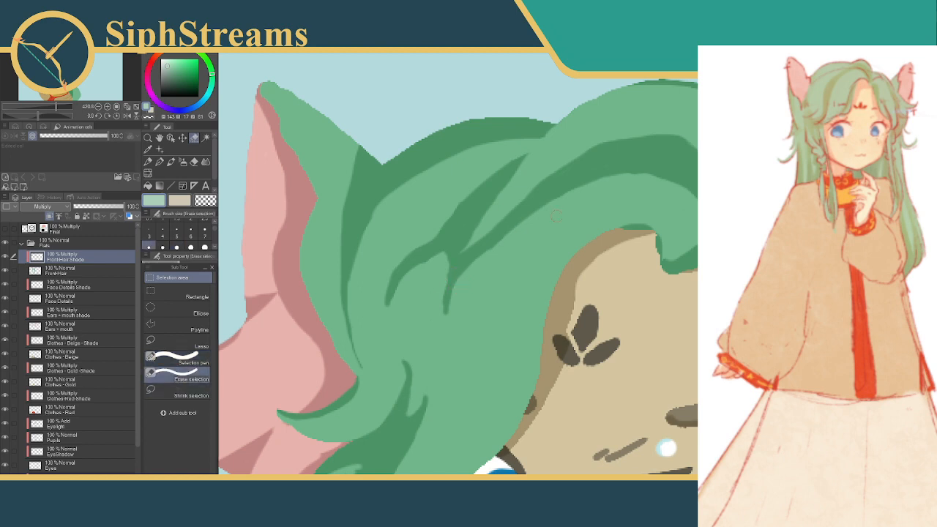
pyautogui.moveTo(574, 168); pyautogui.dragTo(551, 186)
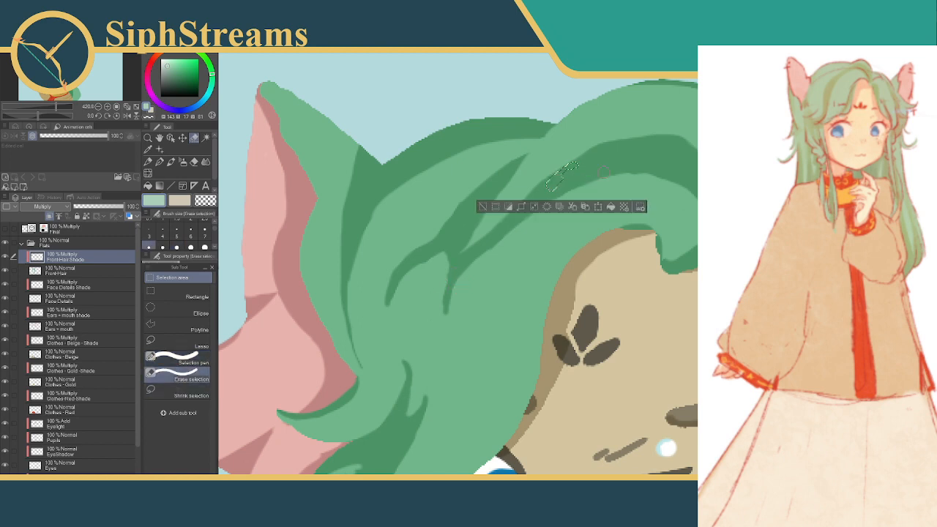
pyautogui.click(493, 207)
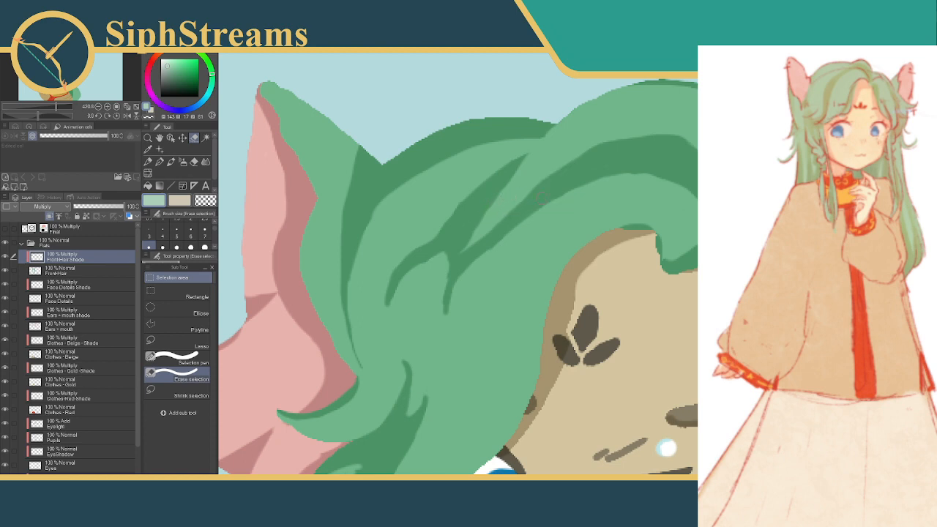
pyautogui.moveTo(578, 177)
pyautogui.mouseDown()
pyautogui.moveTo(518, 256)
pyautogui.moveTo(512, 282)
pyautogui.mouseUp()
pyautogui.click(467, 304)
pyautogui.moveTo(581, 177); pyautogui.dragTo(519, 296)
pyautogui.moveTo(547, 201); pyautogui.dragTo(515, 277)
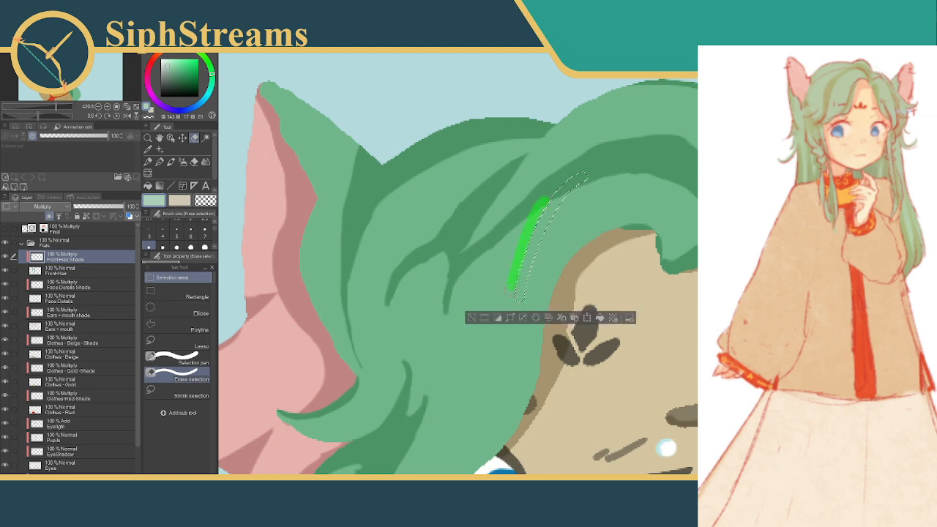
pyautogui.click(176, 358)
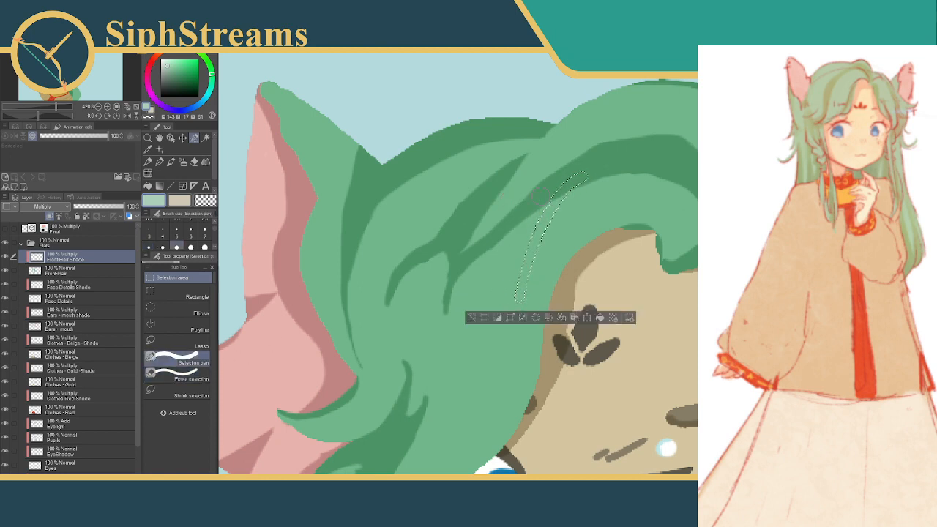
pyautogui.moveTo(555, 192)
pyautogui.mouseDown()
pyautogui.moveTo(503, 285)
pyautogui.moveTo(518, 253)
pyautogui.moveTo(509, 312)
pyautogui.mouseUp()
pyautogui.moveTo(513, 277); pyautogui.dragTo(510, 326)
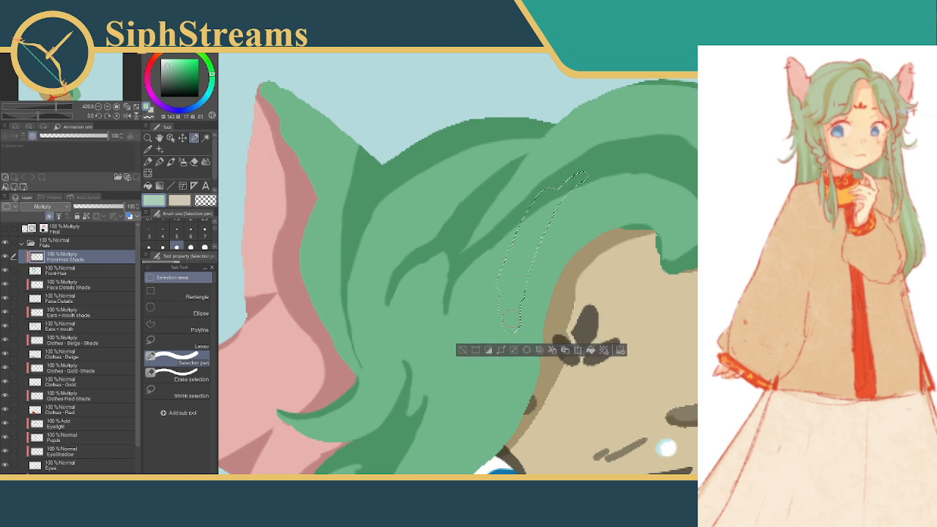
pyautogui.click(462, 350)
# Fill a thick curved shade strand dropping from the large band shadow beside the forehead hair edge, and deselect
pyautogui.moveTo(595, 171); pyautogui.dragTo(514, 312)
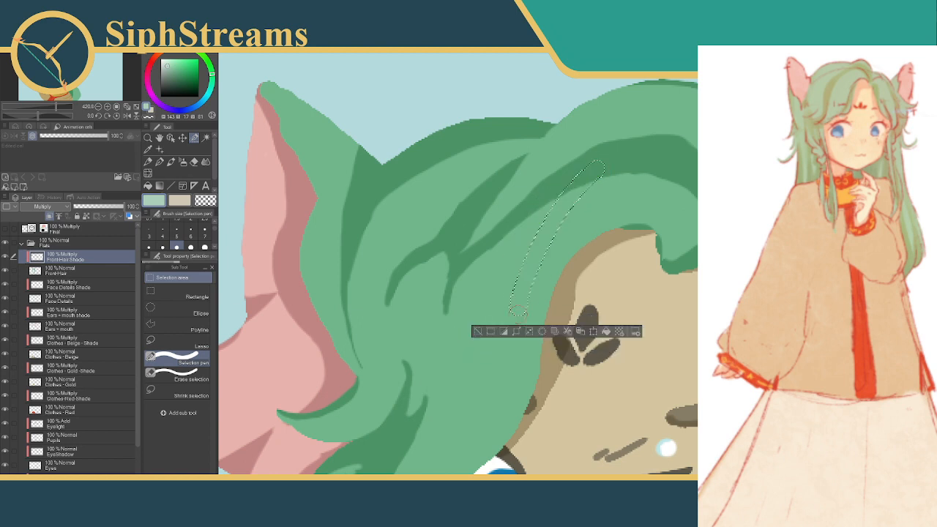
pyautogui.moveTo(562, 193)
pyautogui.mouseDown()
pyautogui.moveTo(530, 262)
pyautogui.moveTo(541, 213)
pyautogui.mouseUp()
pyautogui.click(605, 333)
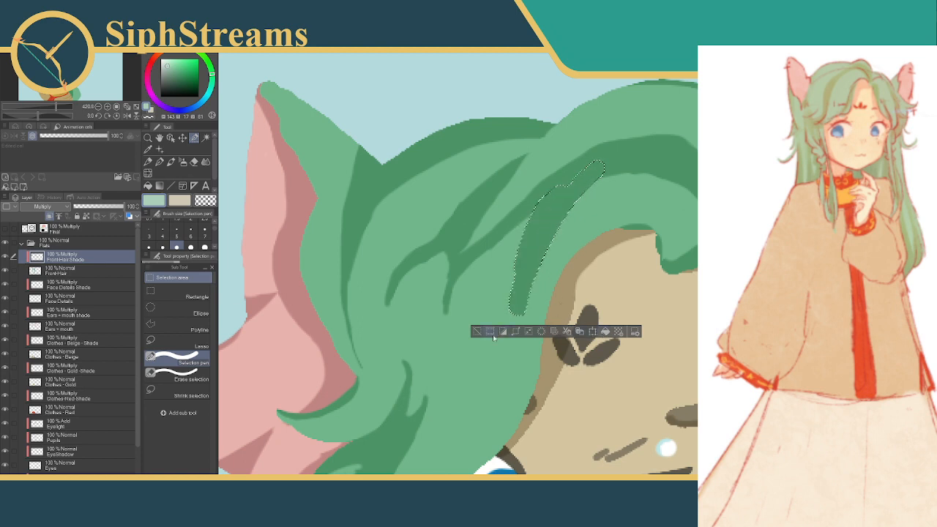
pyautogui.click(477, 331)
# Clear the thick strand shadow hanging from the large band beside the forehead, and deselect
pyautogui.moveTo(542, 260); pyautogui.dragTo(558, 236)
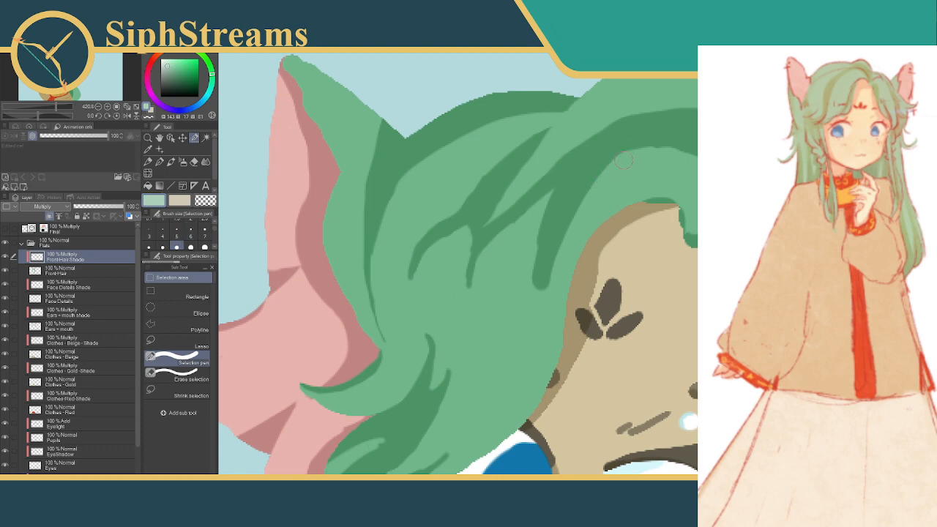
pyautogui.moveTo(623, 160)
pyautogui.mouseDown()
pyautogui.moveTo(562, 193)
pyautogui.moveTo(522, 276)
pyautogui.moveTo(529, 294)
pyautogui.moveTo(542, 298)
pyautogui.moveTo(608, 183)
pyautogui.mouseUp()
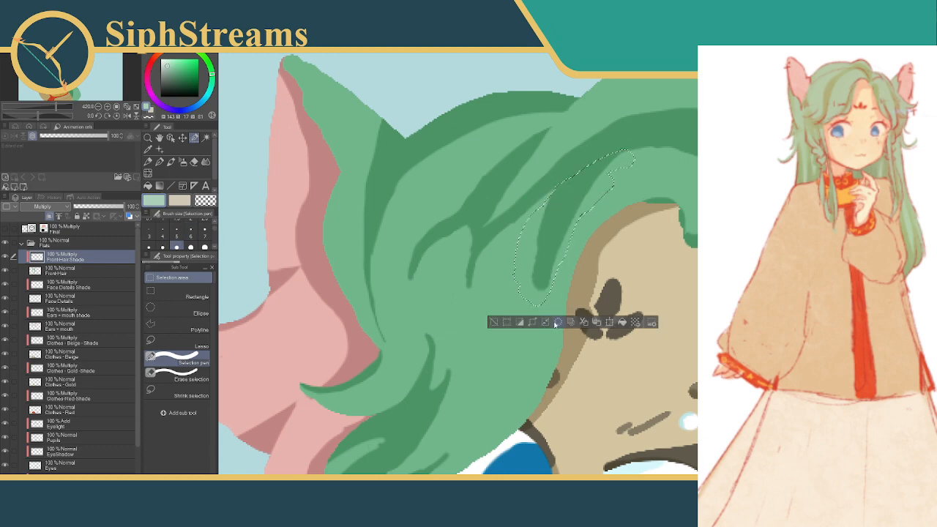
pyautogui.click(556, 324)
pyautogui.click(496, 323)
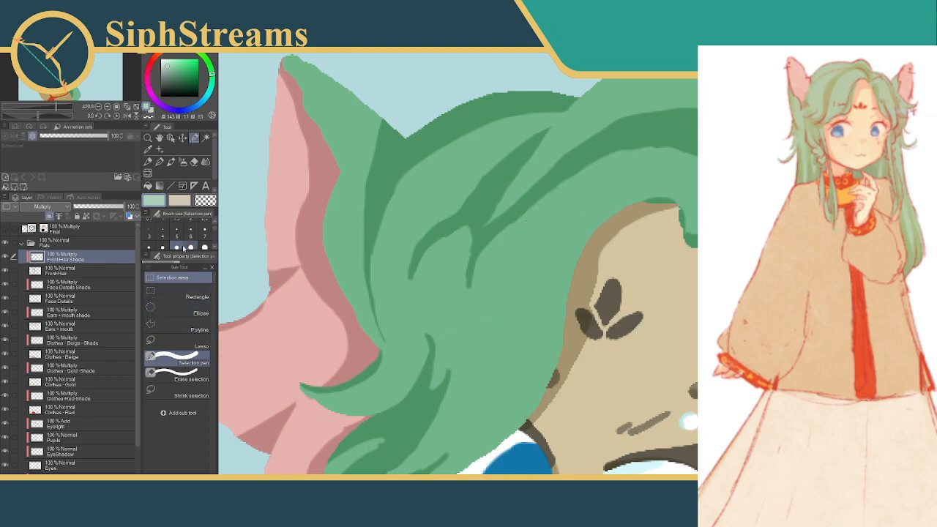
# Fill a thin crescent shadow sweeping from the large band down along the forehead hair edge, using a smaller Selection pen, and deselect
pyautogui.click(163, 247)
pyautogui.click(150, 247)
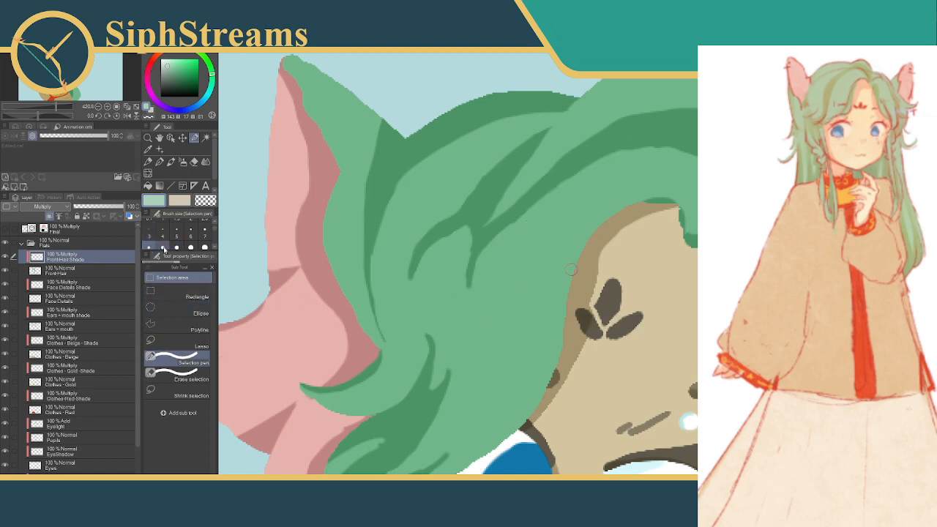
pyautogui.moveTo(674, 140)
pyautogui.mouseDown()
pyautogui.moveTo(621, 158)
pyautogui.moveTo(590, 192)
pyautogui.moveTo(575, 224)
pyautogui.moveTo(571, 288)
pyautogui.mouseUp()
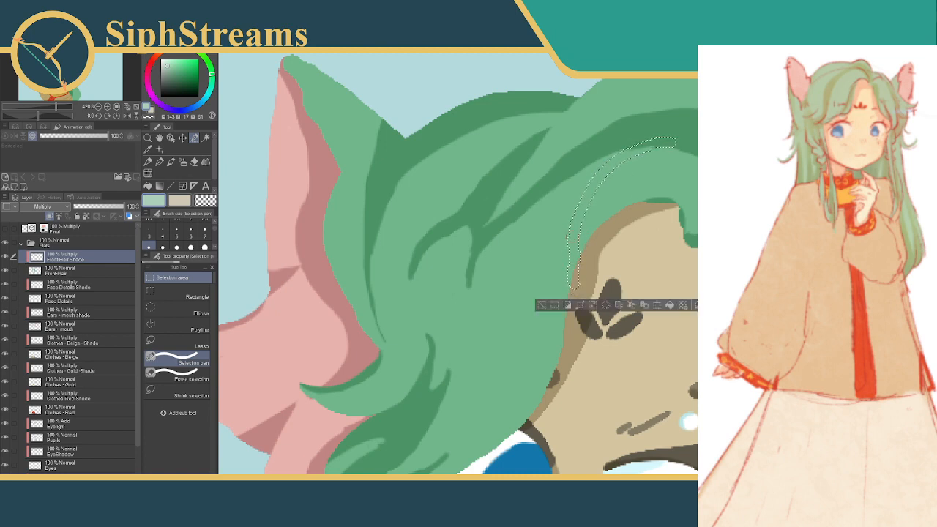
pyautogui.moveTo(642, 148)
pyautogui.mouseDown()
pyautogui.moveTo(614, 156)
pyautogui.moveTo(576, 202)
pyautogui.mouseUp()
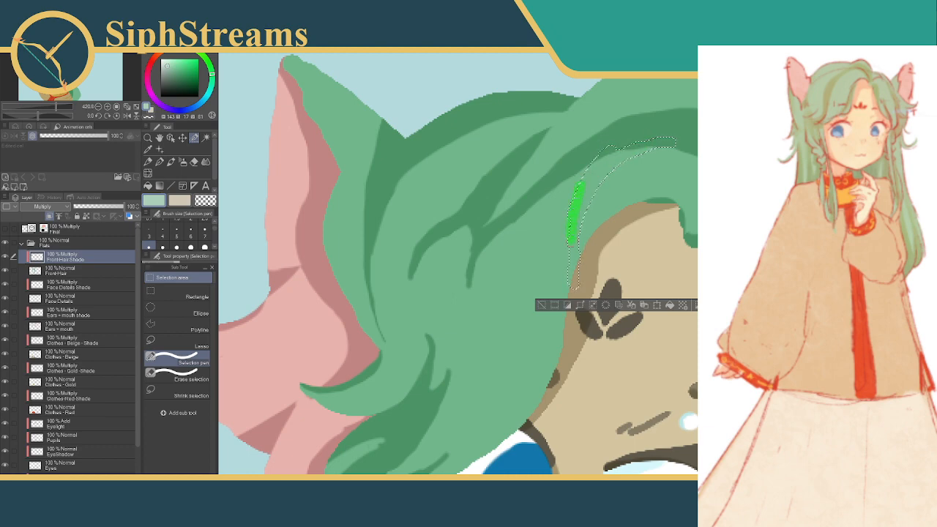
pyautogui.moveTo(571, 243); pyautogui.dragTo(571, 253)
pyautogui.moveTo(600, 150); pyautogui.dragTo(578, 184)
pyautogui.moveTo(648, 136); pyautogui.dragTo(597, 161)
pyautogui.click(669, 305)
pyautogui.click(541, 305)
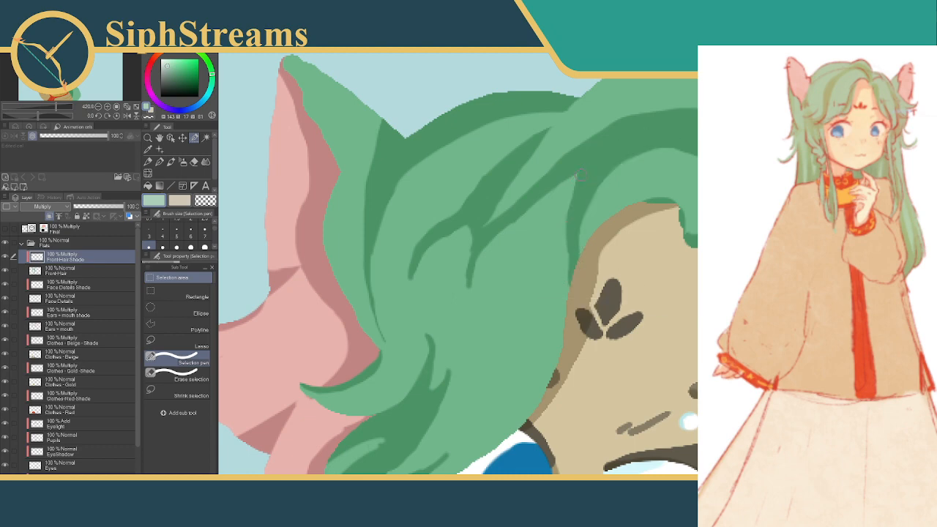
# Reshape the notch between the diagonal band shadow and the forehead-edge crescent by clearing and refilling small selections, and deselect
pyautogui.moveTo(576, 174)
pyautogui.mouseDown()
pyautogui.moveTo(568, 206)
pyautogui.moveTo(579, 187)
pyautogui.mouseUp()
pyautogui.moveTo(578, 188)
pyautogui.mouseDown()
pyautogui.moveTo(565, 227)
pyautogui.moveTo(574, 216)
pyautogui.mouseUp()
pyautogui.click(561, 244)
pyautogui.click(493, 246)
pyautogui.moveTo(573, 173); pyautogui.dragTo(554, 185)
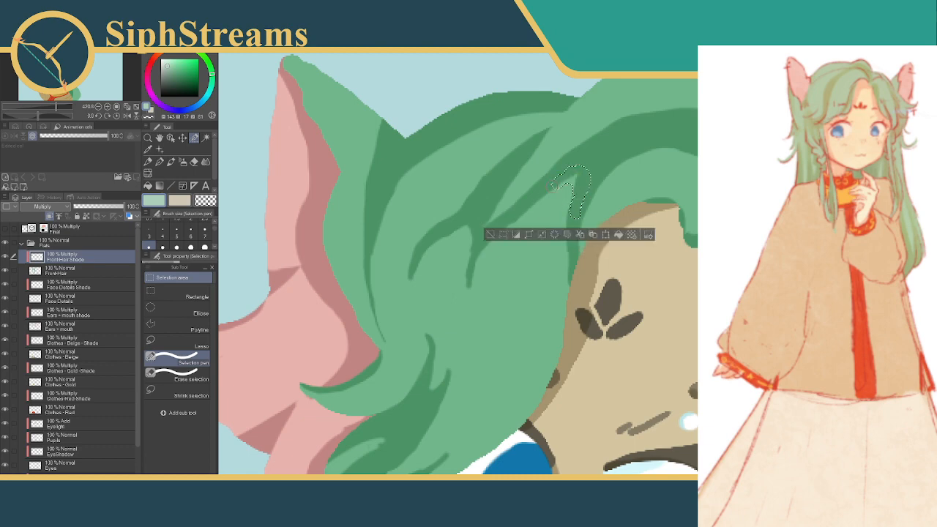
pyautogui.click(618, 235)
pyautogui.click(489, 235)
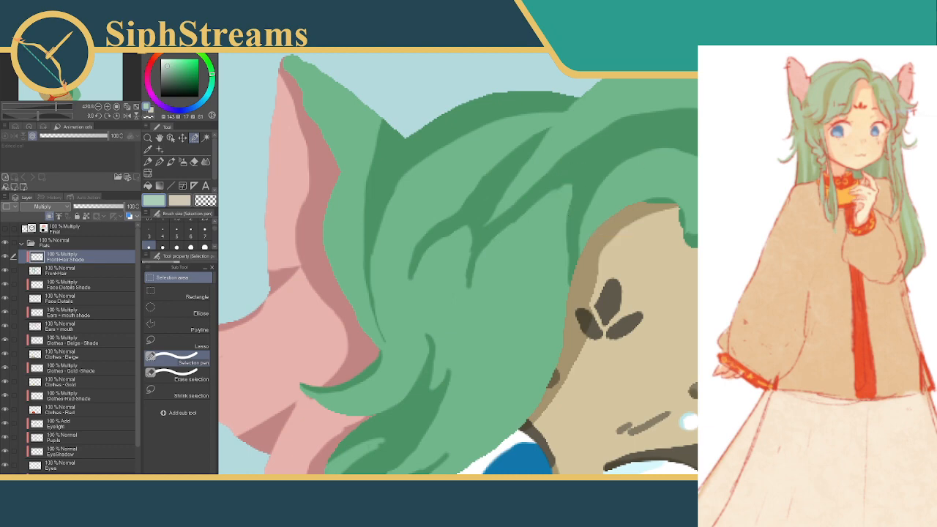
# Fill a narrow curved selection along the lower diagonal strand shadow between the large band and its hanging tip, and deselect
pyautogui.moveTo(570, 179)
pyautogui.mouseDown()
pyautogui.moveTo(509, 217)
pyautogui.moveTo(469, 287)
pyautogui.mouseUp()
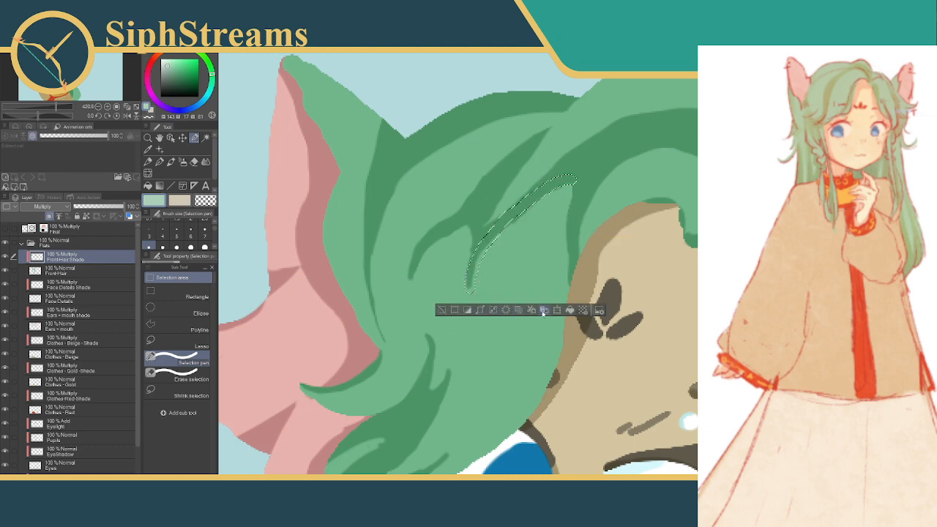
pyautogui.click(570, 309)
pyautogui.click(442, 309)
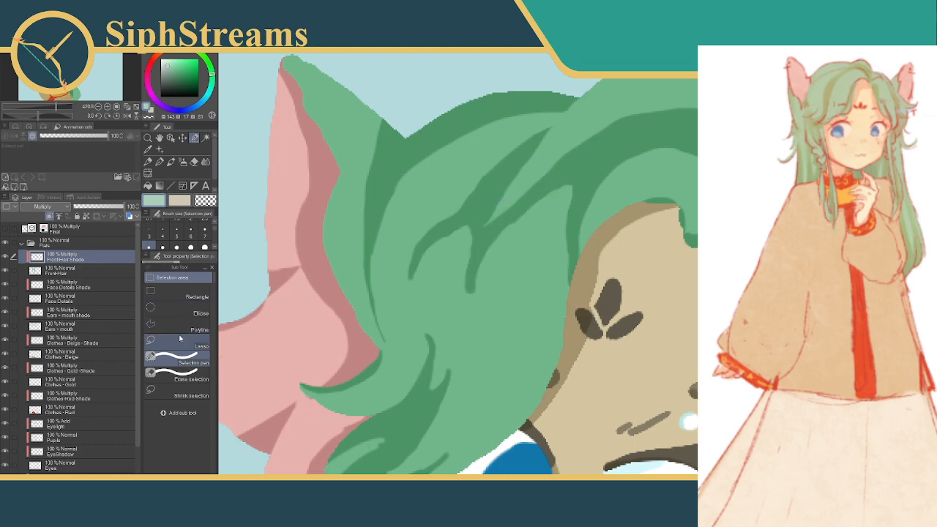
# Refine the long lower edge of the upper diagonal band shadow with a size 4 Selection pen, and deselect
pyautogui.click(163, 232)
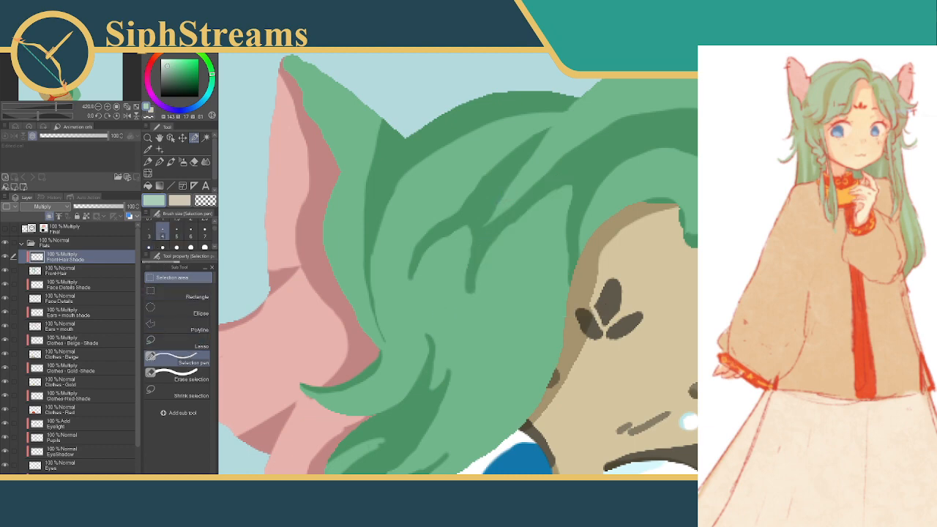
pyautogui.click(552, 131)
pyautogui.click(533, 149)
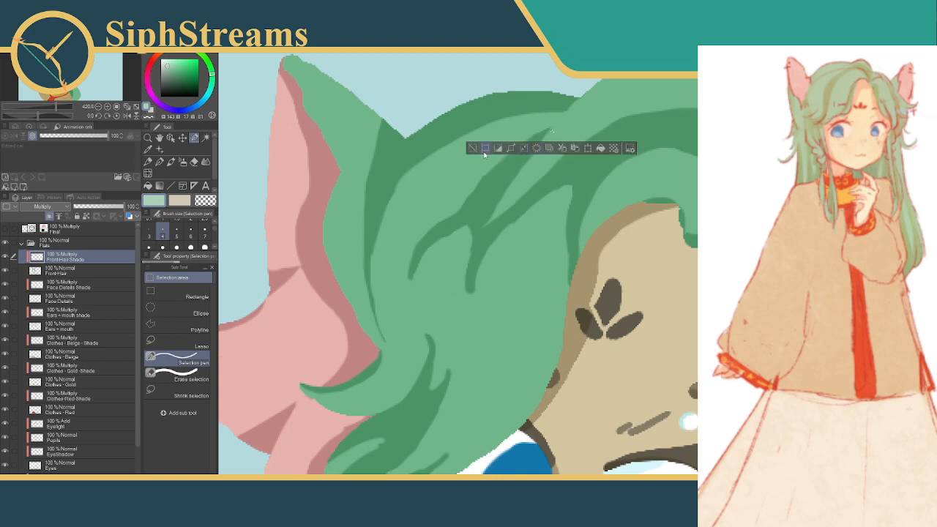
pyautogui.click(475, 149)
pyautogui.moveTo(542, 137); pyautogui.dragTo(488, 210)
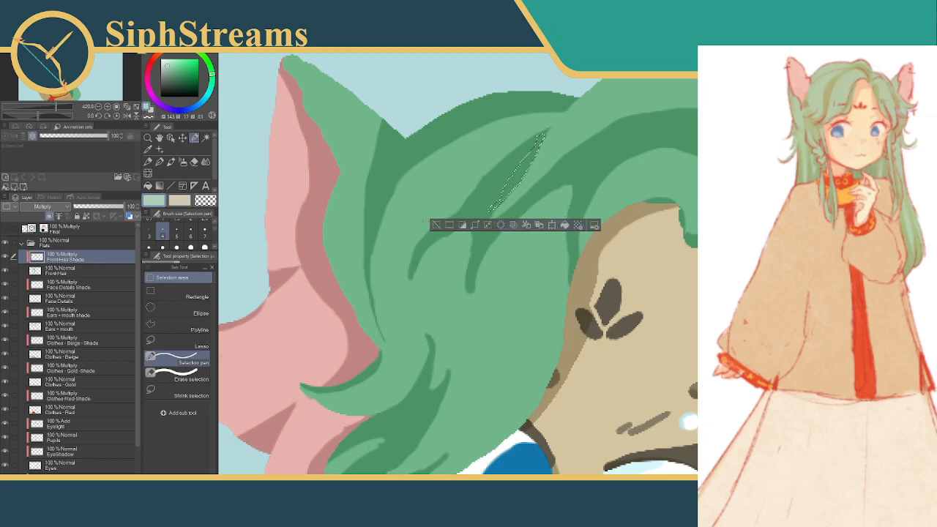
pyautogui.hotkey('ctrl', 'd')
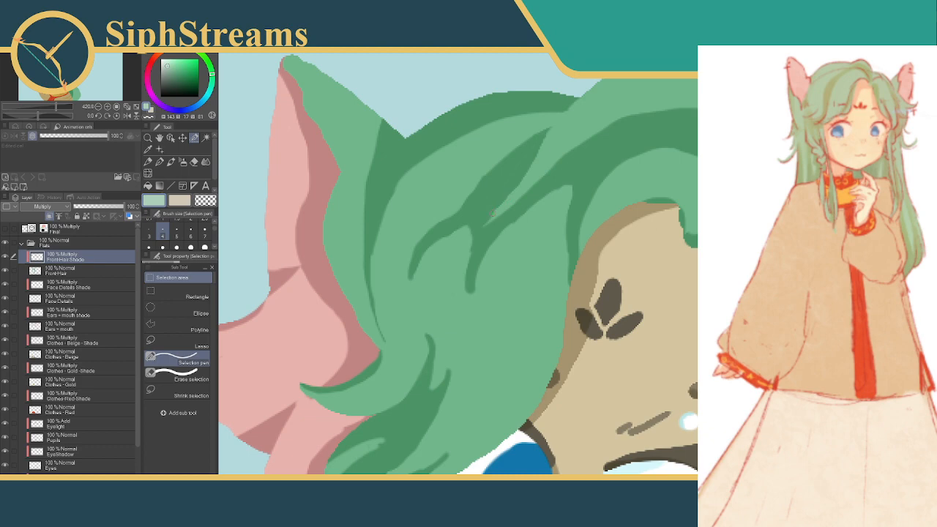
# Smooth the notch where the two diagonal band shadows meet by filling small selections along its edges, and deselect
pyautogui.moveTo(492, 214)
pyautogui.mouseDown()
pyautogui.moveTo(506, 213)
pyautogui.moveTo(480, 231)
pyautogui.mouseUp()
pyautogui.click(545, 241)
pyautogui.hotkey('ctrl', 'd')
pyautogui.click(410, 246)
pyautogui.moveTo(510, 196); pyautogui.dragTo(495, 203)
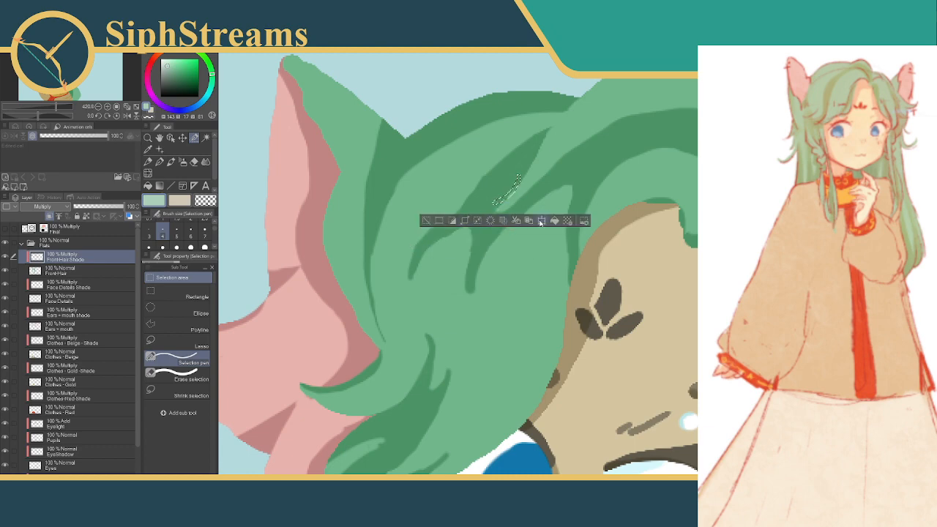
pyautogui.click(554, 222)
pyautogui.click(425, 221)
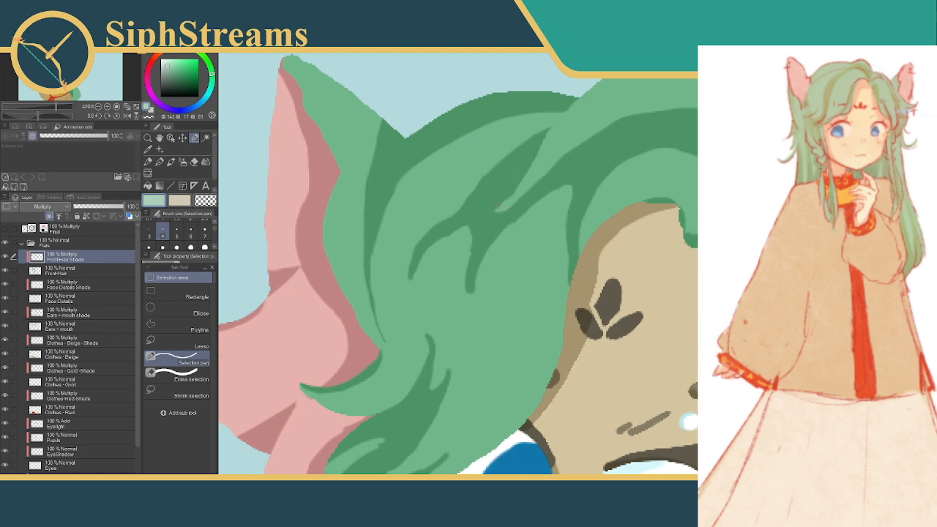
pyautogui.moveTo(511, 198); pyautogui.dragTo(513, 180)
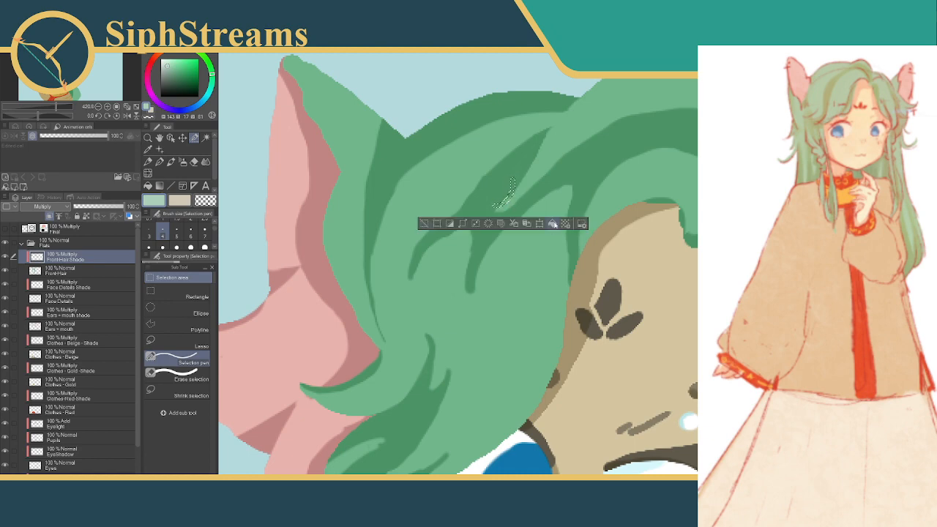
pyautogui.click(426, 224)
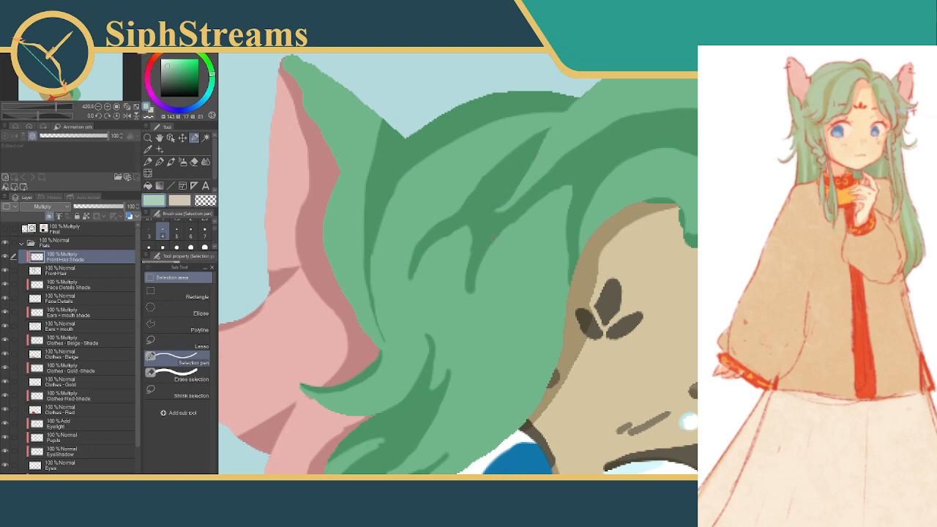
# Extend the lower strand shadow downward into a wavy tapered tip using a larger Selection pen, trimming the selection before filling, and deselect
pyautogui.click(176, 234)
pyautogui.click(177, 246)
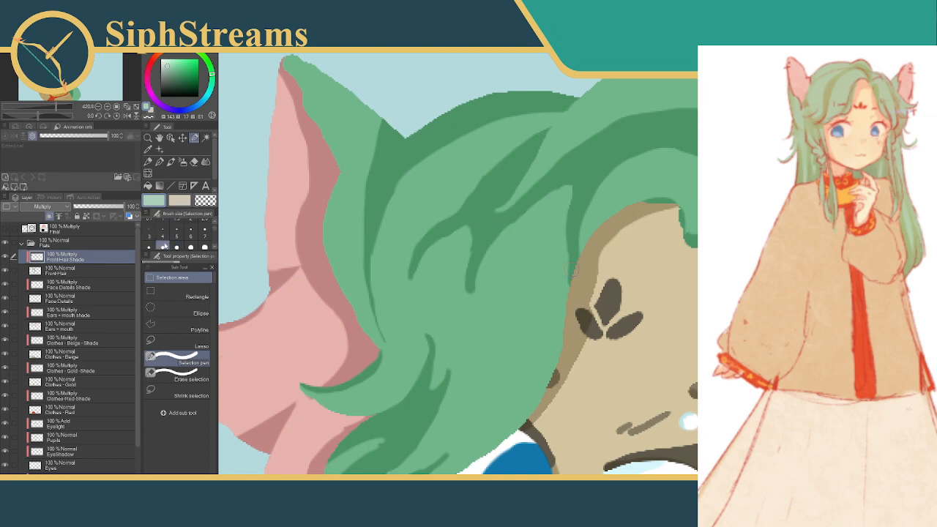
pyautogui.moveTo(508, 216)
pyautogui.mouseDown()
pyautogui.moveTo(486, 243)
pyautogui.moveTo(503, 223)
pyautogui.moveTo(484, 245)
pyautogui.moveTo(457, 350)
pyautogui.mouseUp()
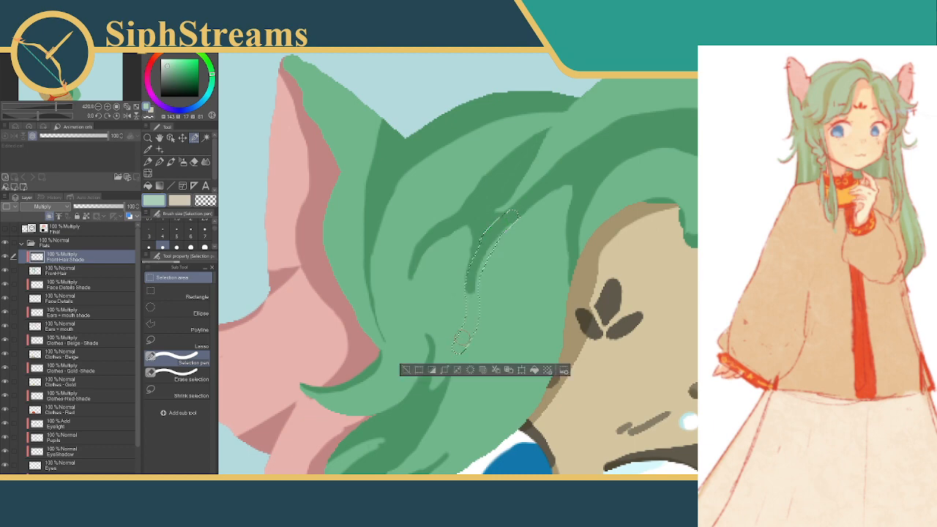
pyautogui.click(180, 375)
pyautogui.moveTo(451, 355); pyautogui.dragTo(460, 339)
pyautogui.moveTo(456, 295); pyautogui.dragTo(461, 334)
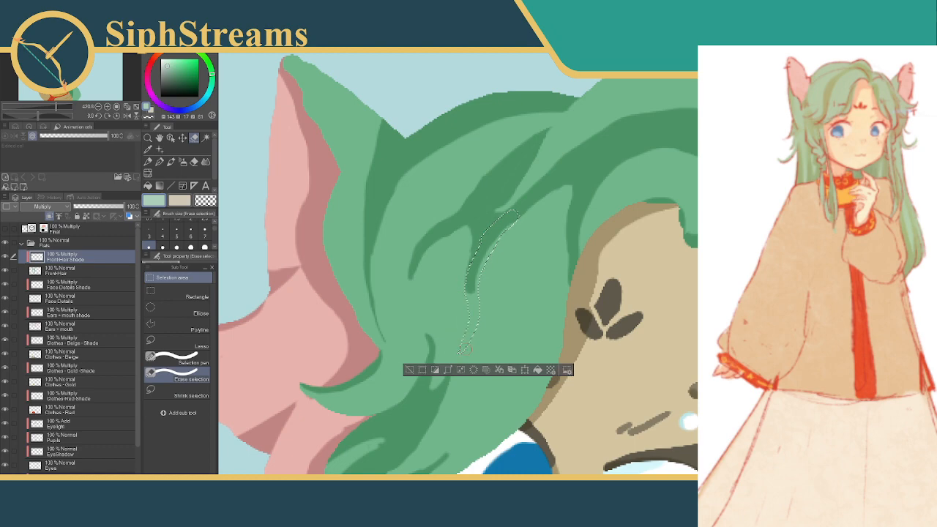
pyautogui.click(407, 370)
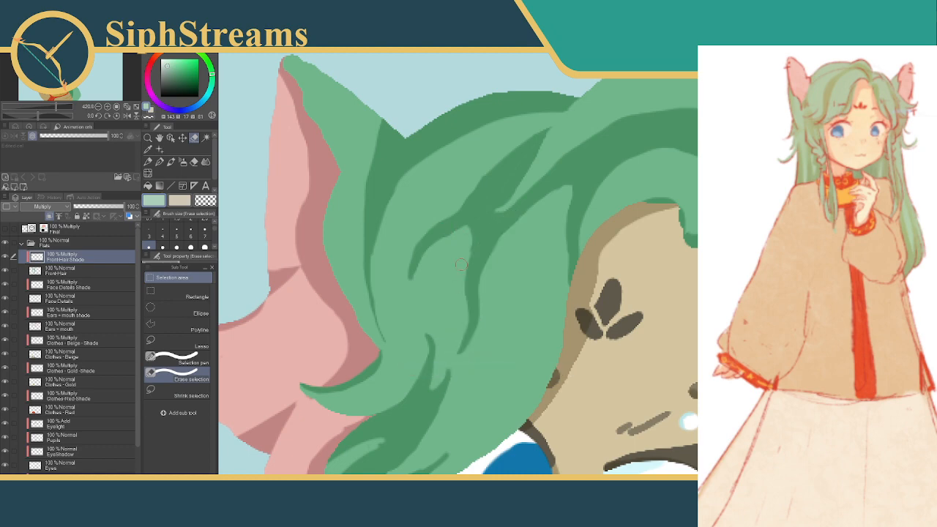
# Fill a thin hooked strand shadow branching from the upper diagonal band toward the ear, and deselect
pyautogui.moveTo(462, 264); pyautogui.dragTo(419, 324)
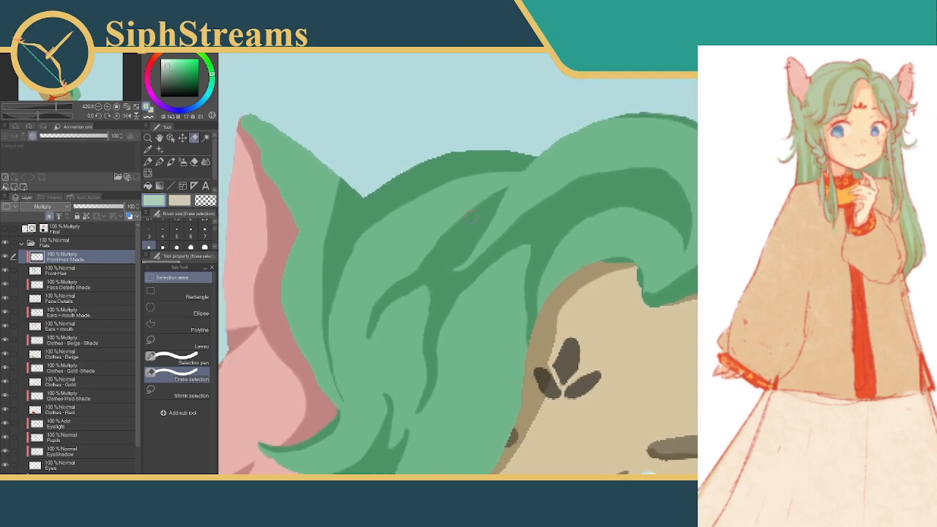
pyautogui.moveTo(484, 206); pyautogui.dragTo(436, 221)
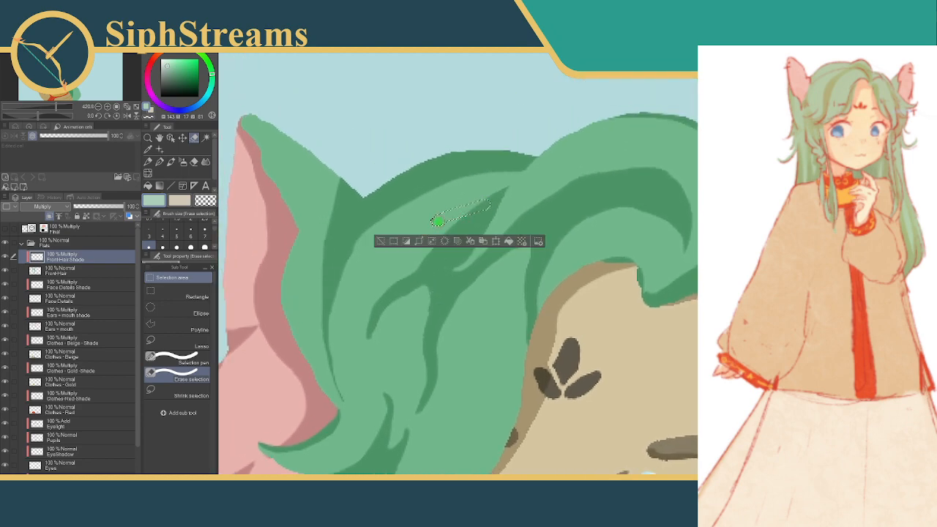
pyautogui.click(509, 242)
pyautogui.click(383, 241)
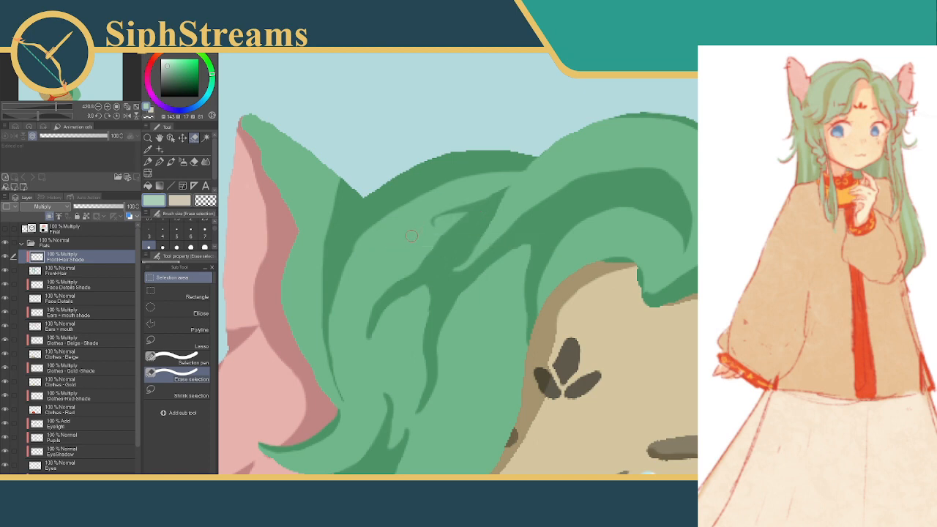
pyautogui.moveTo(411, 236); pyautogui.dragTo(473, 121)
pyautogui.scroll(-5, 574, 268)
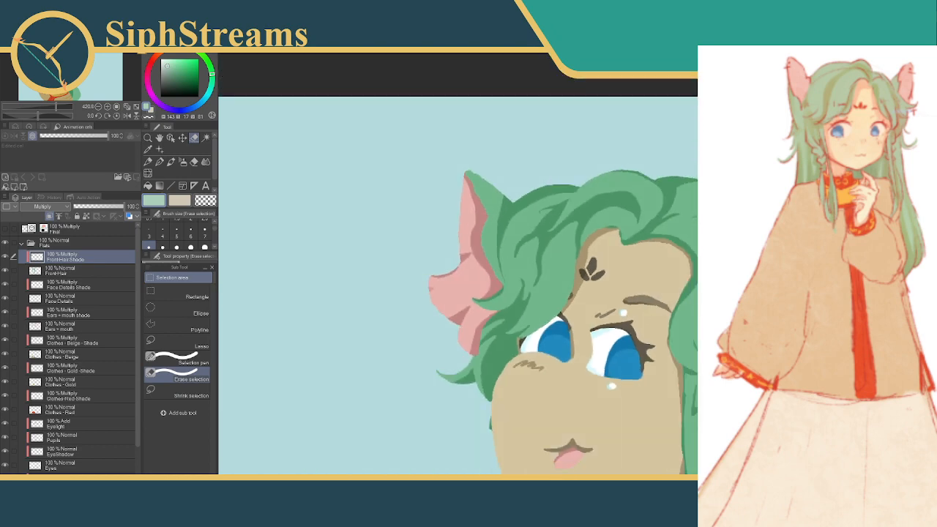
pyautogui.scroll(-8, 413, 261)
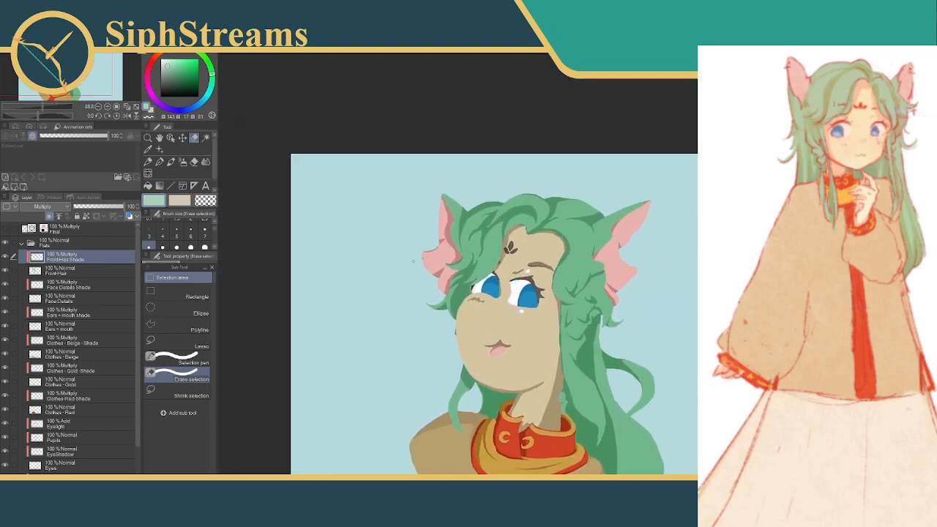
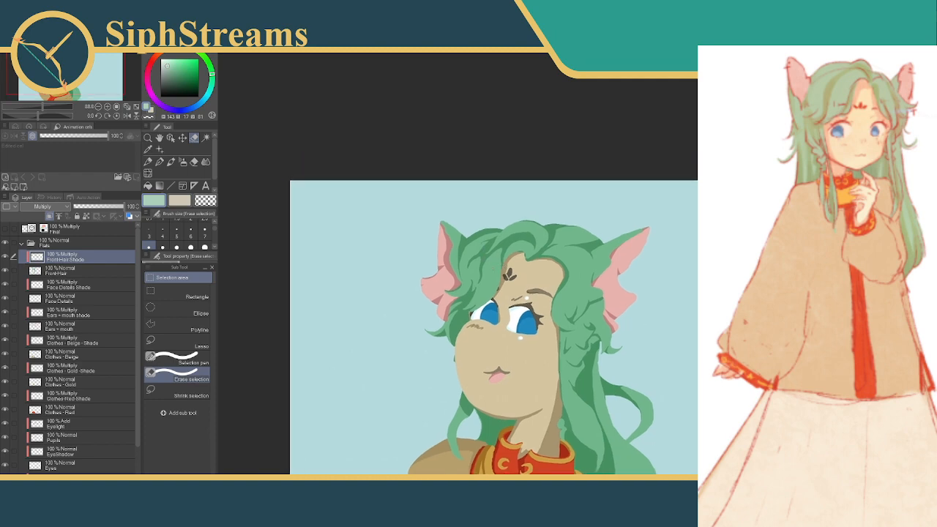
# Clear the thin shadow along the top outline of the central hair tuft using the Selection pen, and deselect
pyautogui.scroll(6, 571, 269)
pyautogui.scroll(-1, 571, 269)
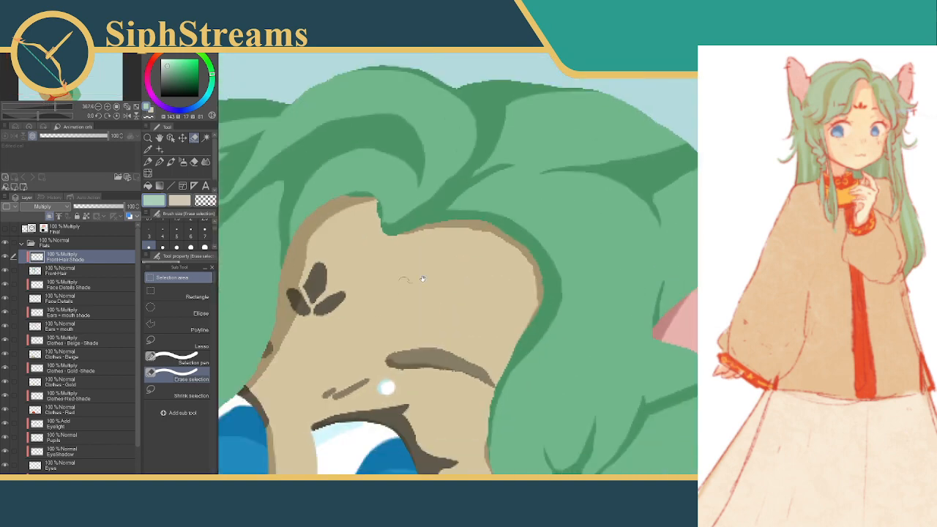
pyautogui.moveTo(421, 276); pyautogui.dragTo(611, 379)
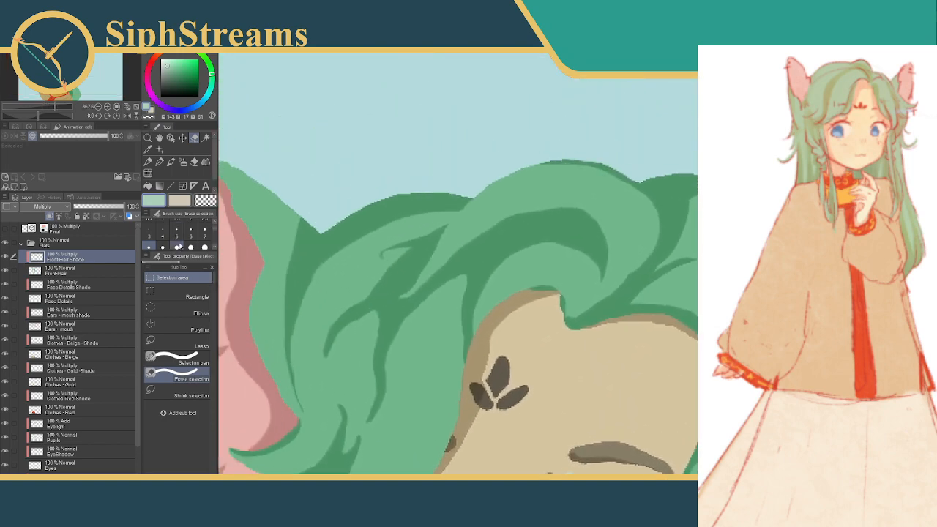
pyautogui.click(176, 246)
pyautogui.click(175, 359)
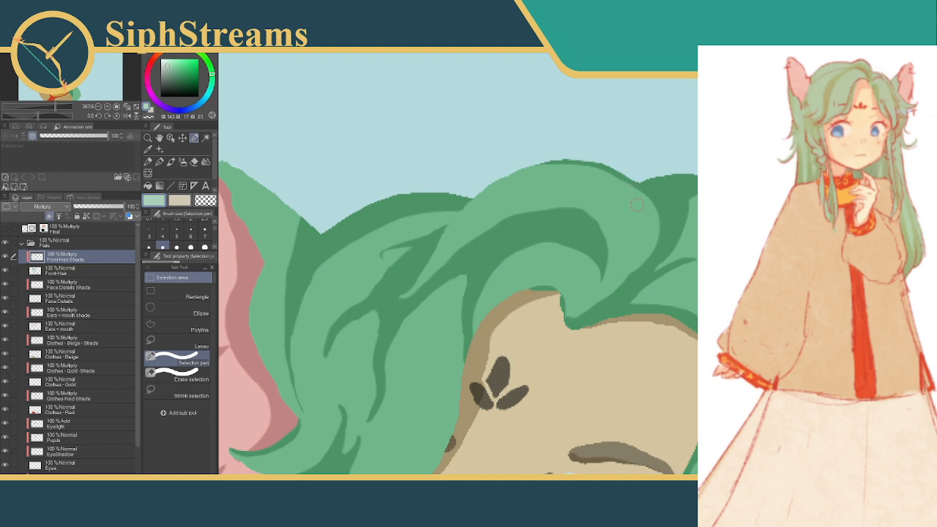
pyautogui.moveTo(645, 207)
pyautogui.mouseDown()
pyautogui.moveTo(606, 174)
pyautogui.moveTo(542, 160)
pyautogui.mouseUp()
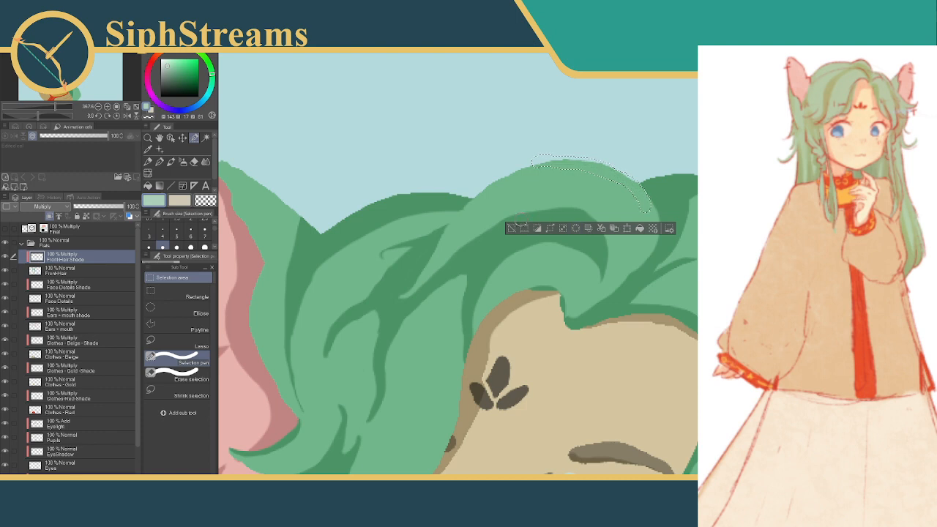
pyautogui.click(511, 229)
# Trim the shadow along the upper outline of the lock beside the pink ear with two curved selections, and deselect
pyautogui.moveTo(516, 183); pyautogui.dragTo(607, 133)
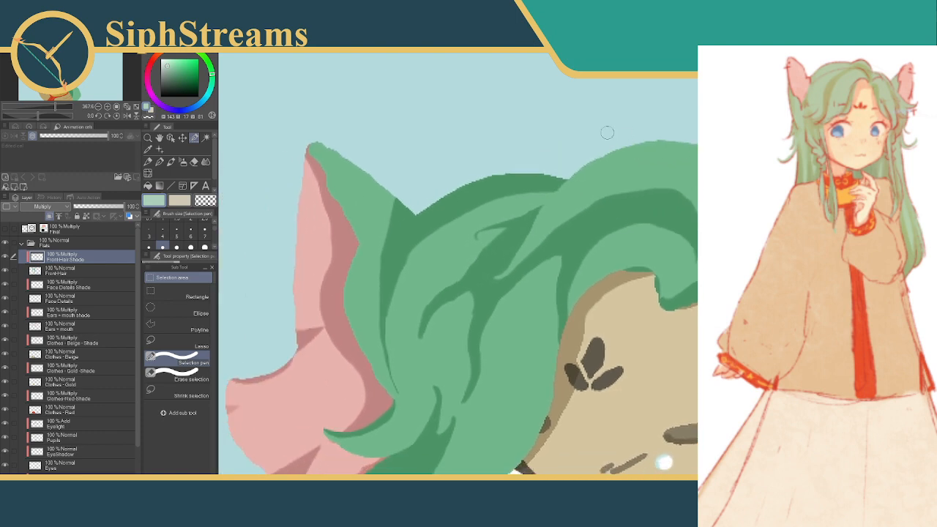
pyautogui.moveTo(417, 251)
pyautogui.mouseDown()
pyautogui.moveTo(444, 222)
pyautogui.moveTo(489, 199)
pyautogui.moveTo(582, 191)
pyautogui.mouseUp()
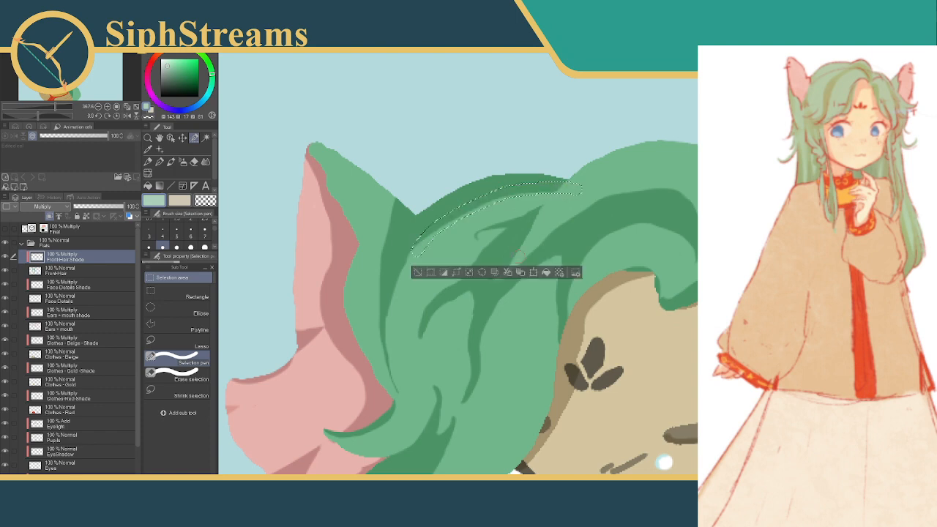
pyautogui.click(416, 272)
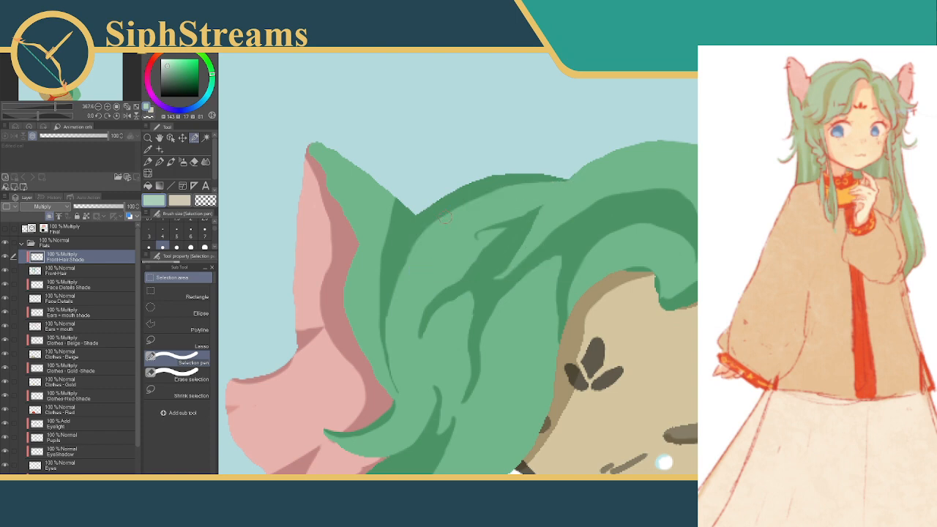
pyautogui.moveTo(423, 235)
pyautogui.mouseDown()
pyautogui.moveTo(471, 200)
pyautogui.moveTo(583, 176)
pyautogui.mouseUp()
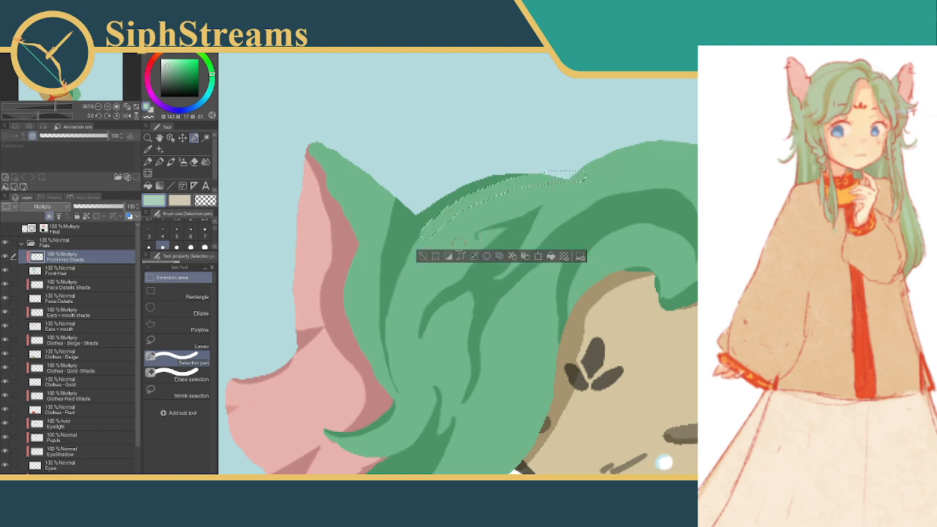
pyautogui.click(422, 255)
# Clear the thin shadow strip along the top outline of the hair just past the central tuft, and deselect
pyautogui.moveTo(619, 207); pyautogui.dragTo(529, 217)
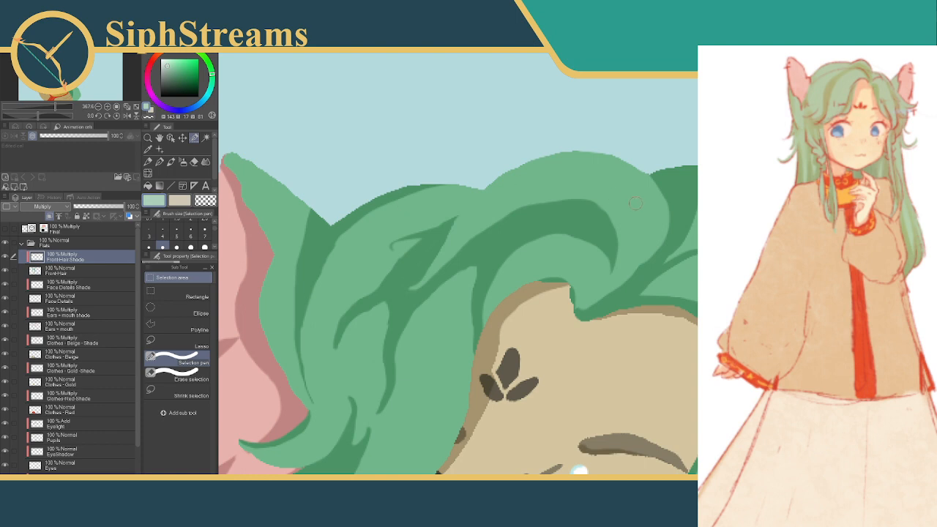
pyautogui.moveTo(635, 203); pyautogui.dragTo(473, 188)
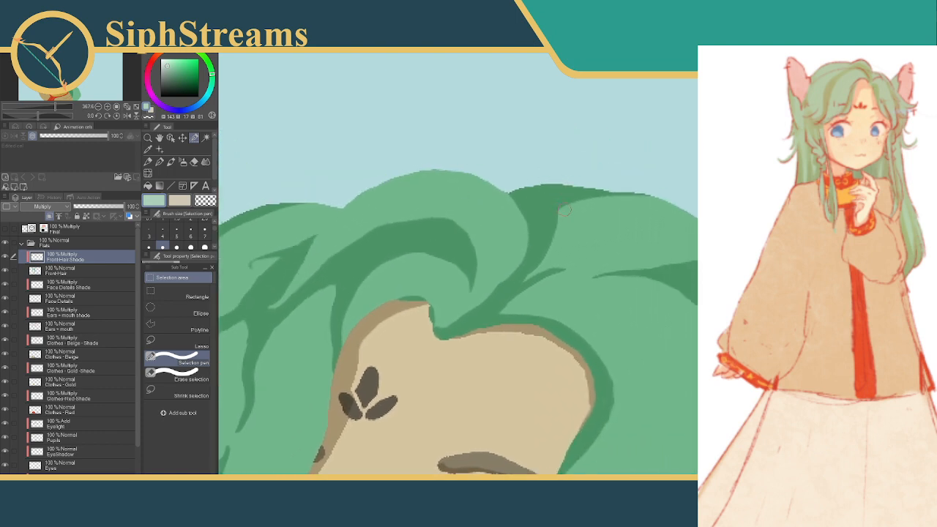
pyautogui.moveTo(565, 210)
pyautogui.mouseDown()
pyautogui.moveTo(597, 195)
pyautogui.moveTo(662, 204)
pyautogui.mouseUp()
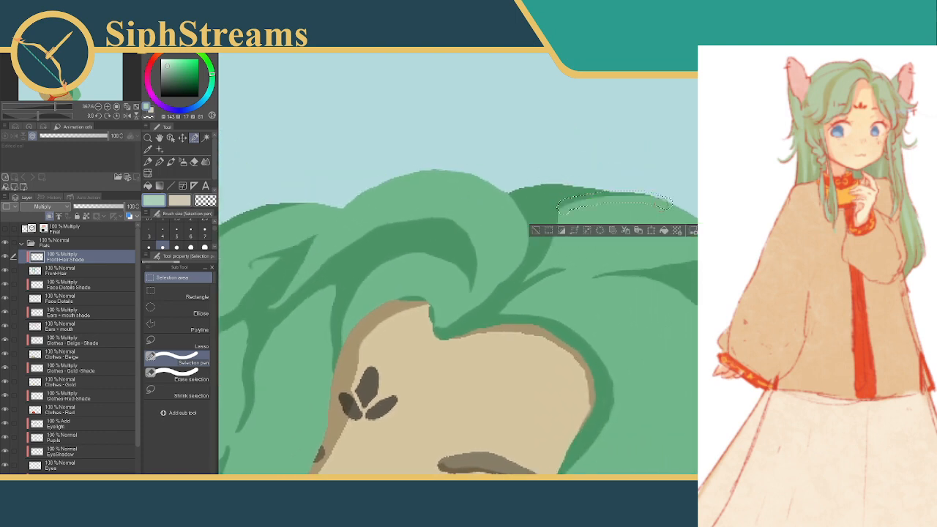
pyautogui.moveTo(558, 207)
pyautogui.mouseDown()
pyautogui.moveTo(613, 203)
pyautogui.moveTo(578, 196)
pyautogui.moveTo(619, 198)
pyautogui.mouseUp()
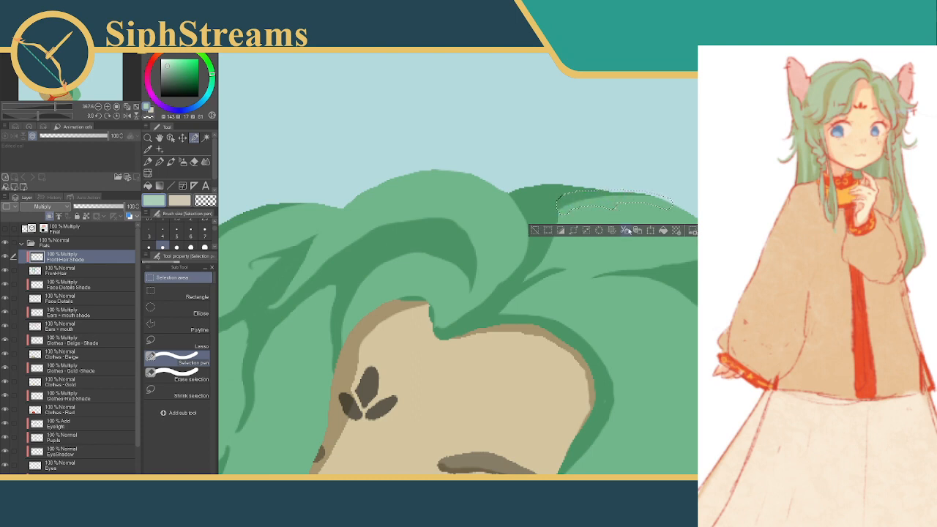
pyautogui.click(600, 230)
pyautogui.click(535, 230)
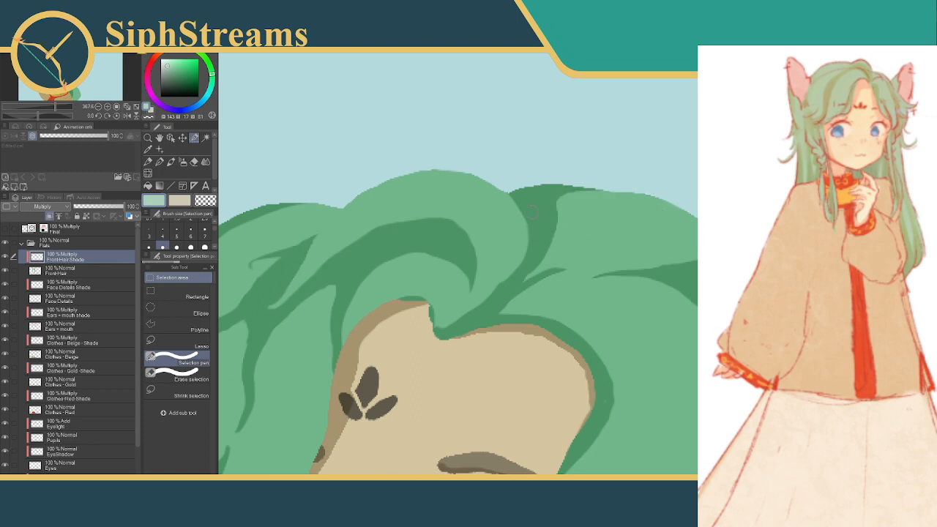
# Fill a small shadow in the notch where the hair over the ear meets the neighbouring lock, and deselect
pyautogui.moveTo(515, 198)
pyautogui.mouseDown()
pyautogui.moveTo(580, 167)
pyautogui.moveTo(736, 194)
pyautogui.moveTo(727, 192)
pyautogui.mouseUp()
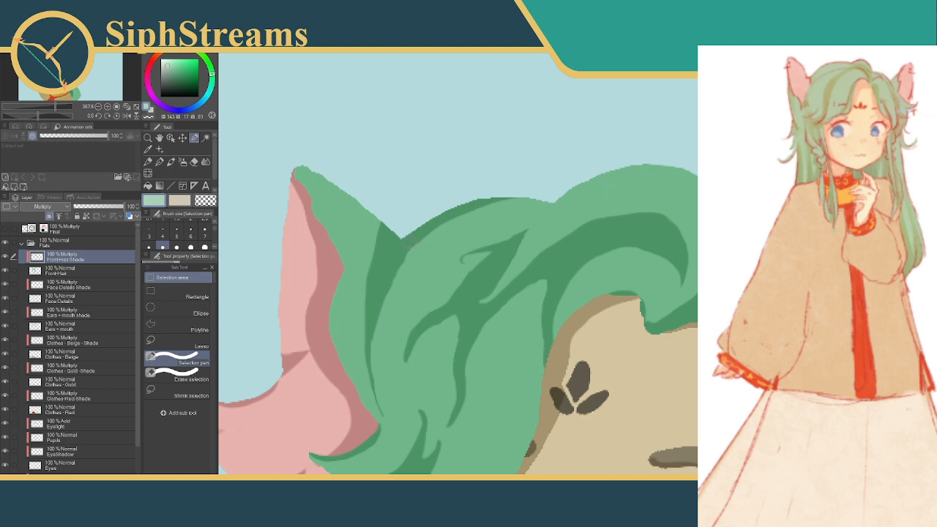
pyautogui.moveTo(414, 236); pyautogui.dragTo(396, 255)
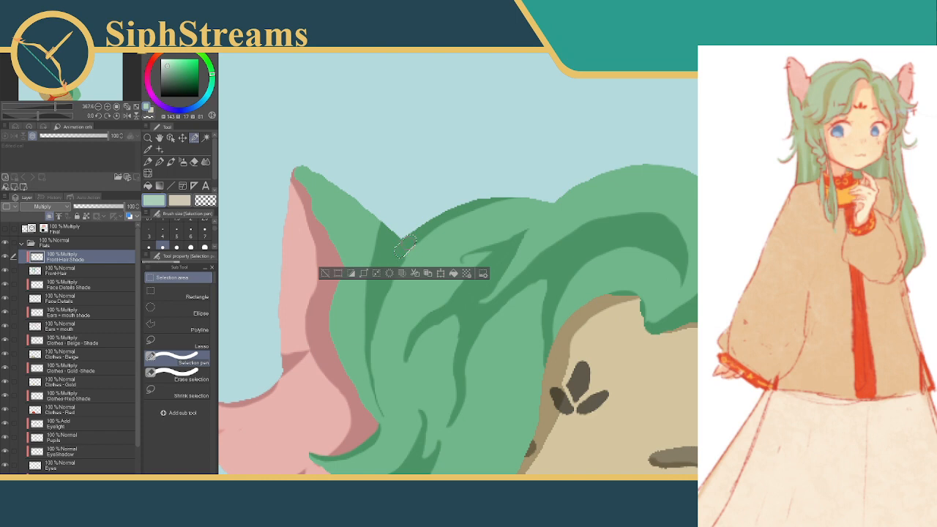
pyautogui.click(453, 274)
pyautogui.click(325, 274)
# Slim the outer edge of the lower strand shadow's curved tip by clearing a narrow selection, and deselect
pyautogui.moveTo(464, 284); pyautogui.dragTo(351, 258)
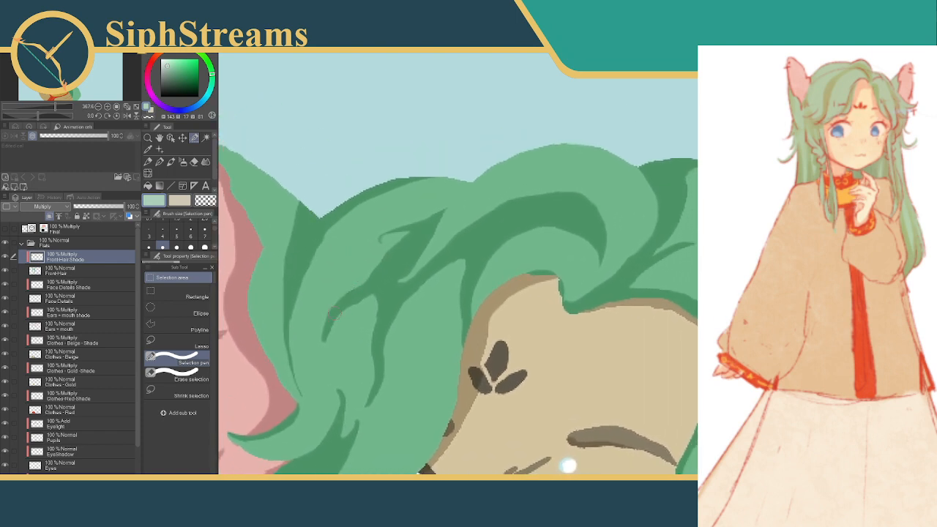
pyautogui.moveTo(323, 306); pyautogui.dragTo(326, 358)
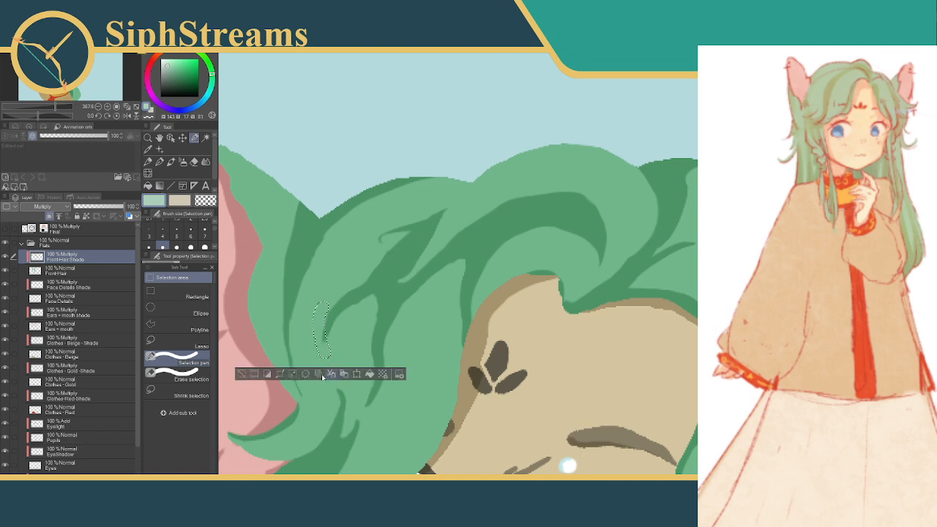
pyautogui.click(258, 376)
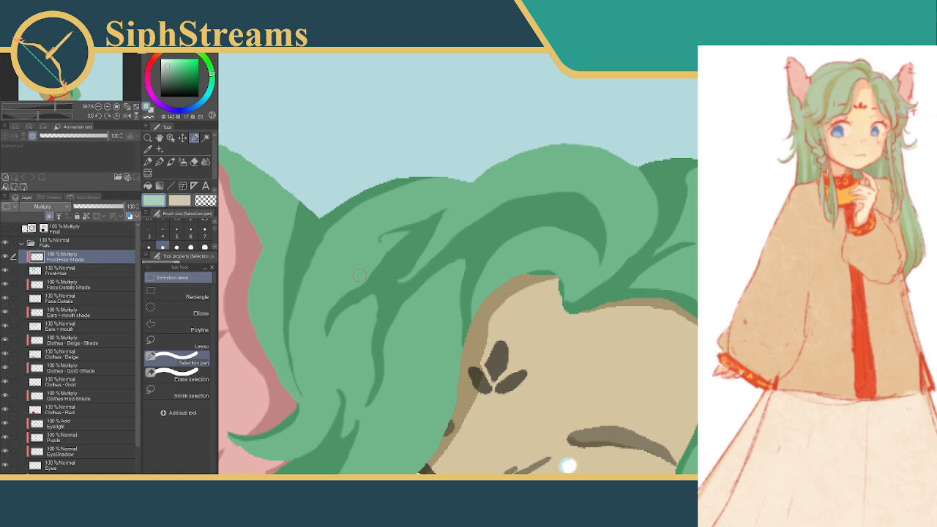
# Trim the edge of the diagonal band shadow beneath the hooked strand with narrow selections, and deselect
pyautogui.moveTo(363, 275); pyautogui.dragTo(413, 234)
pyautogui.click(369, 297)
pyautogui.click(304, 297)
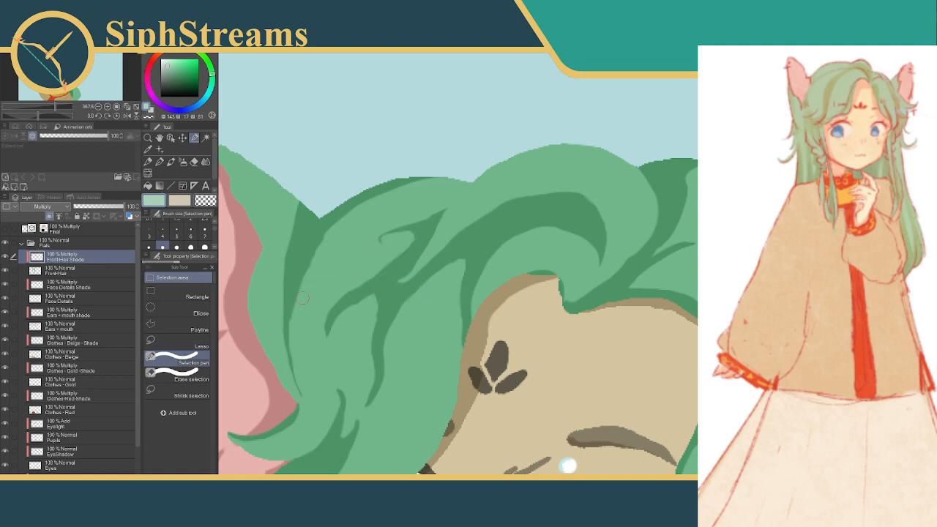
pyautogui.moveTo(366, 275); pyautogui.dragTo(410, 242)
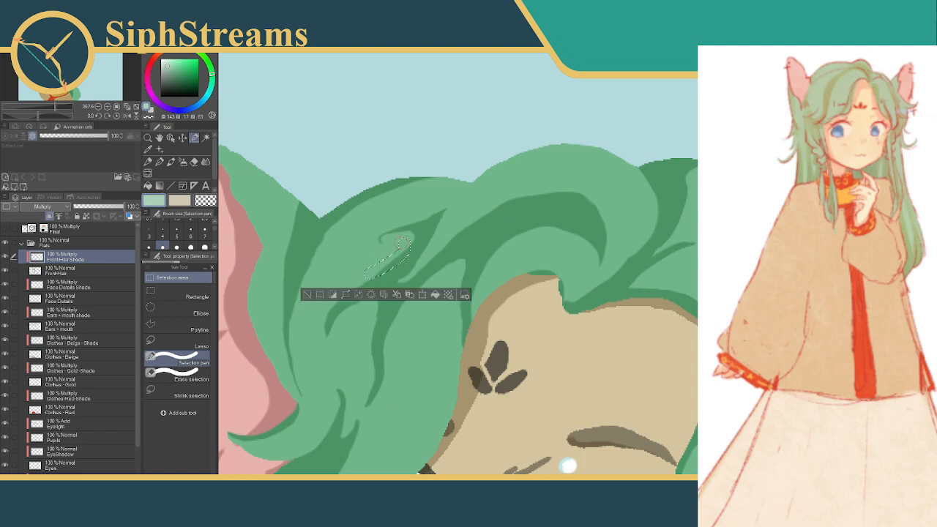
pyautogui.click(375, 294)
pyautogui.click(307, 294)
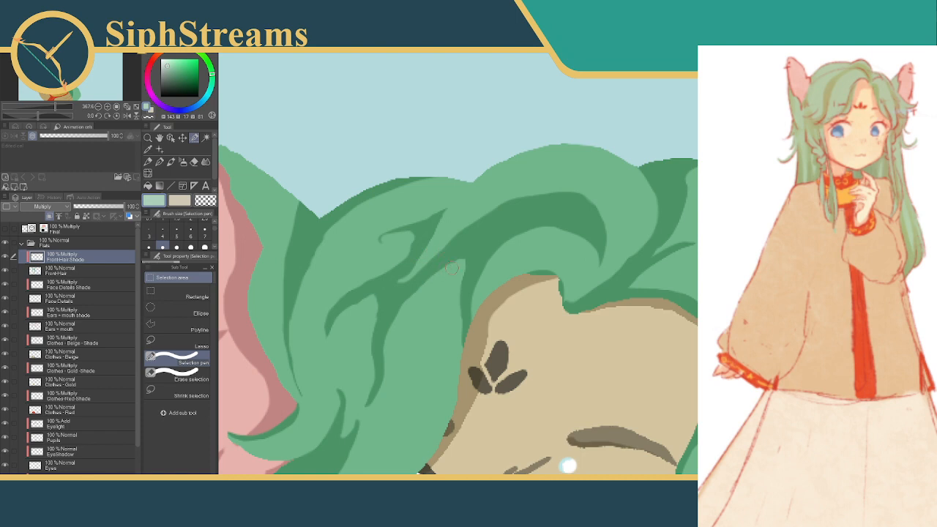
# Refine the lower edge of the diagonal band shadow with a curved selection, reverting the accidental crop, and deselect
pyautogui.moveTo(456, 265)
pyautogui.mouseDown()
pyautogui.moveTo(432, 275)
pyautogui.moveTo(401, 312)
pyautogui.mouseUp()
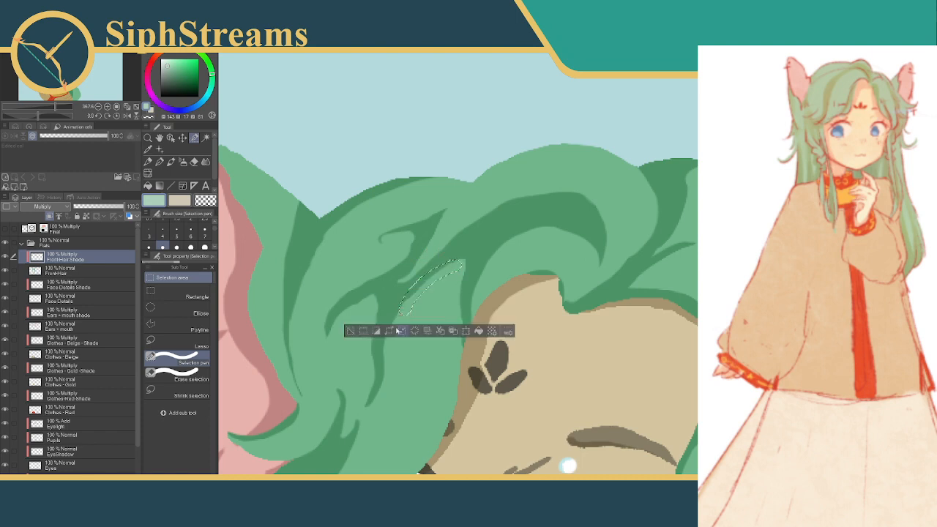
pyautogui.click(364, 331)
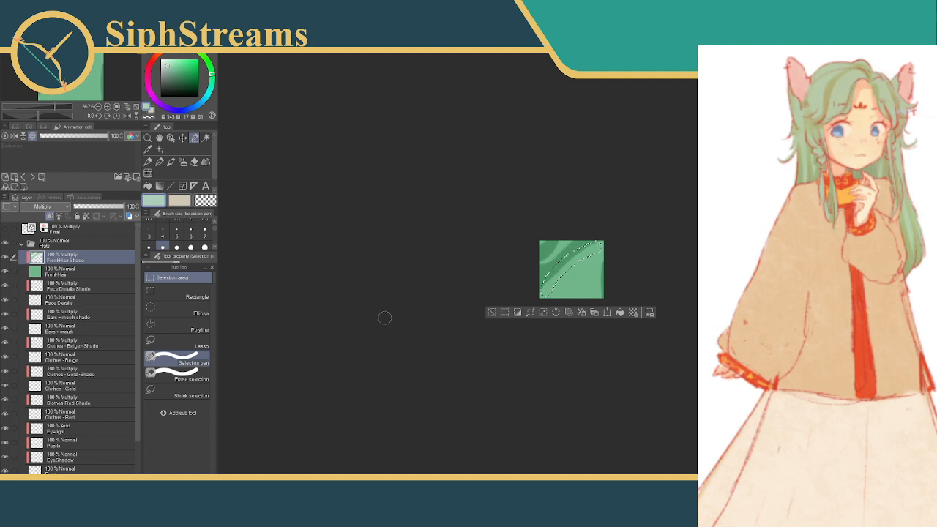
pyautogui.hotkey('ctrl', 'z')
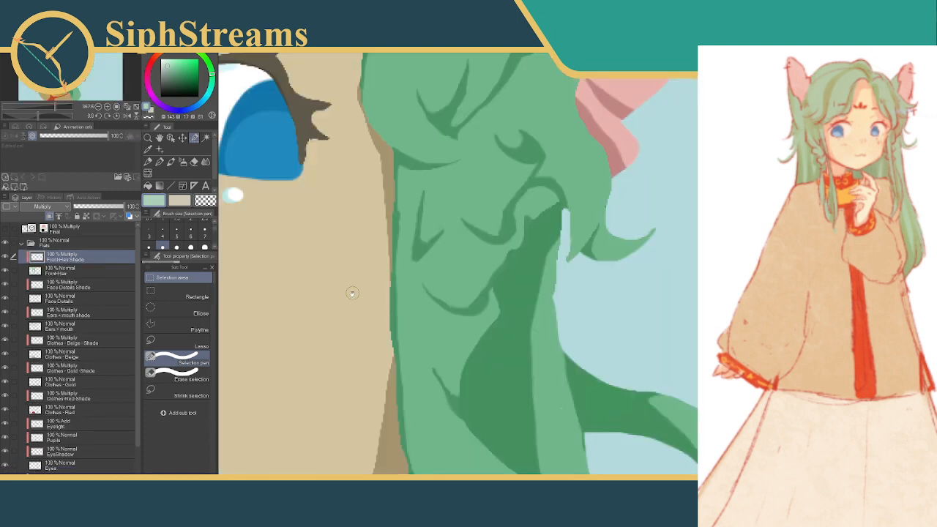
pyautogui.moveTo(284, 253); pyautogui.dragTo(618, 483)
pyautogui.moveTo(432, 104); pyautogui.dragTo(388, 284)
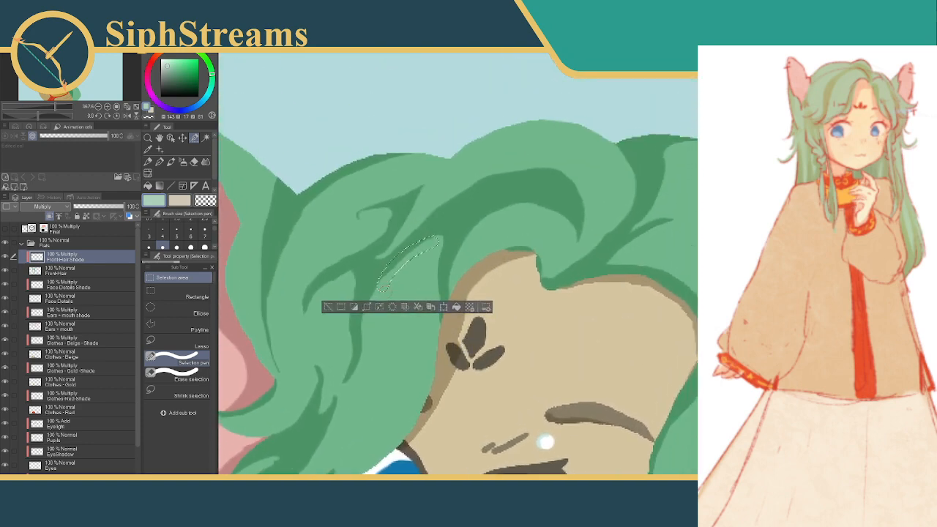
pyautogui.hotkey('ctrl', 'd')
pyautogui.moveTo(436, 213)
pyautogui.mouseDown()
pyautogui.moveTo(464, 238)
pyautogui.moveTo(463, 258)
pyautogui.moveTo(428, 279)
pyautogui.mouseUp()
pyautogui.click(351, 297)
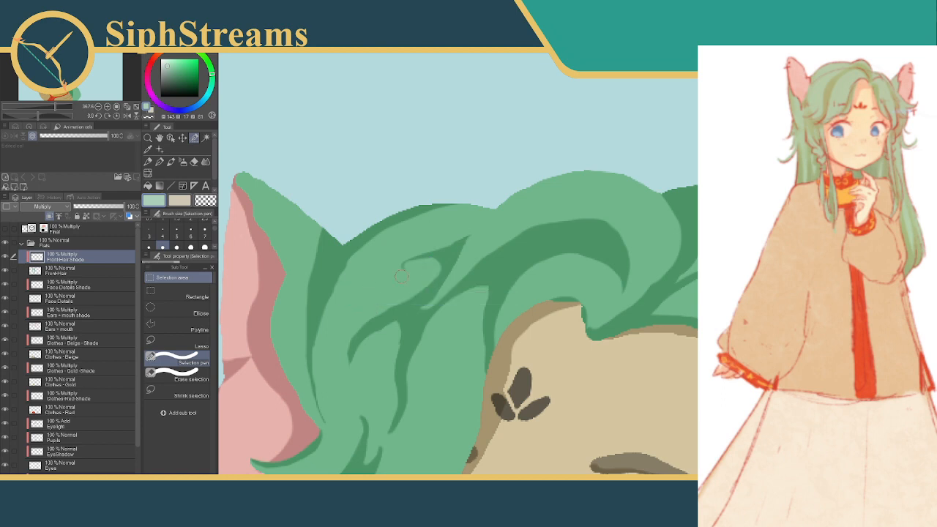
# Refine the inner edge of the hooked strand shadow near the diagonal band using a size 4 Selection pen, and deselect
pyautogui.click(163, 232)
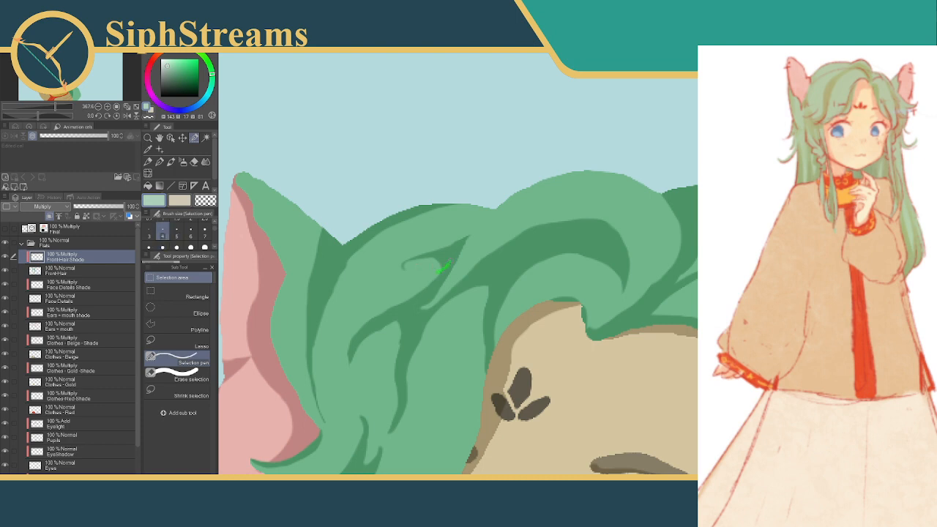
pyautogui.moveTo(448, 259); pyautogui.dragTo(454, 253)
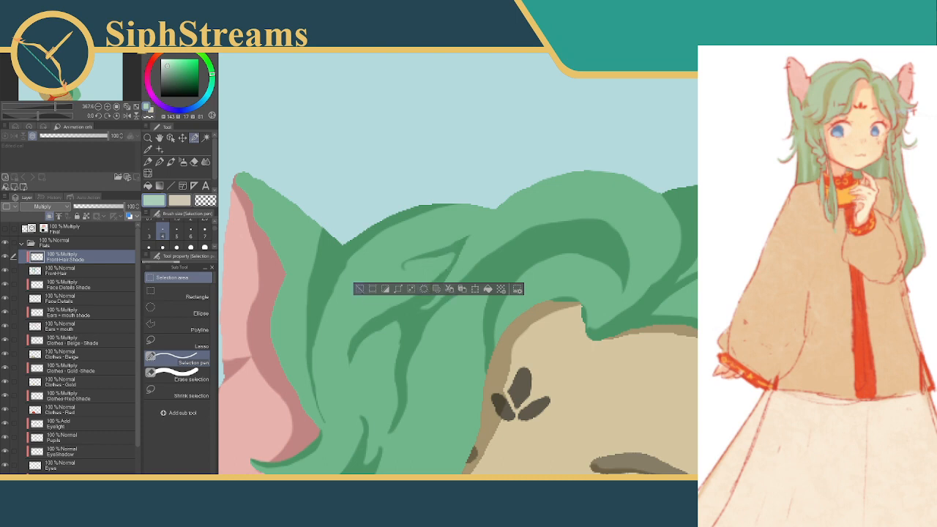
pyautogui.click(360, 289)
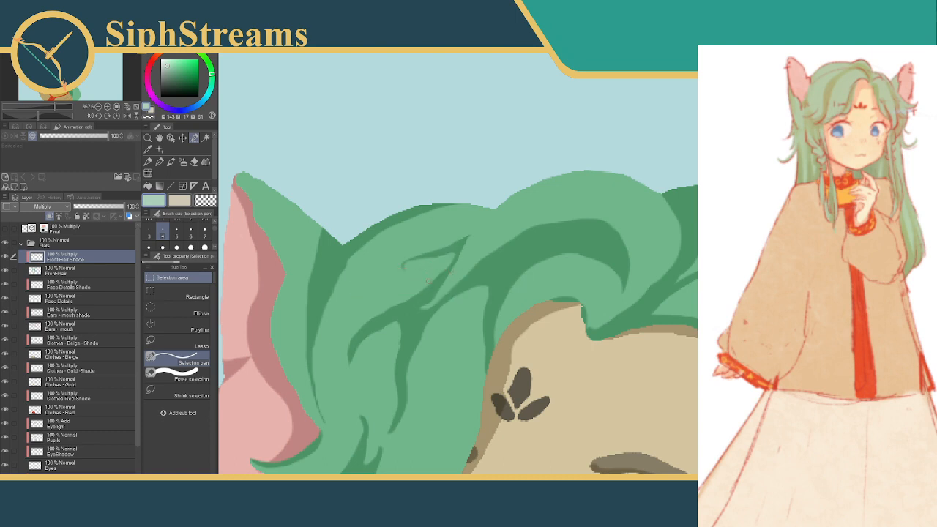
pyautogui.moveTo(429, 286); pyautogui.dragTo(455, 270)
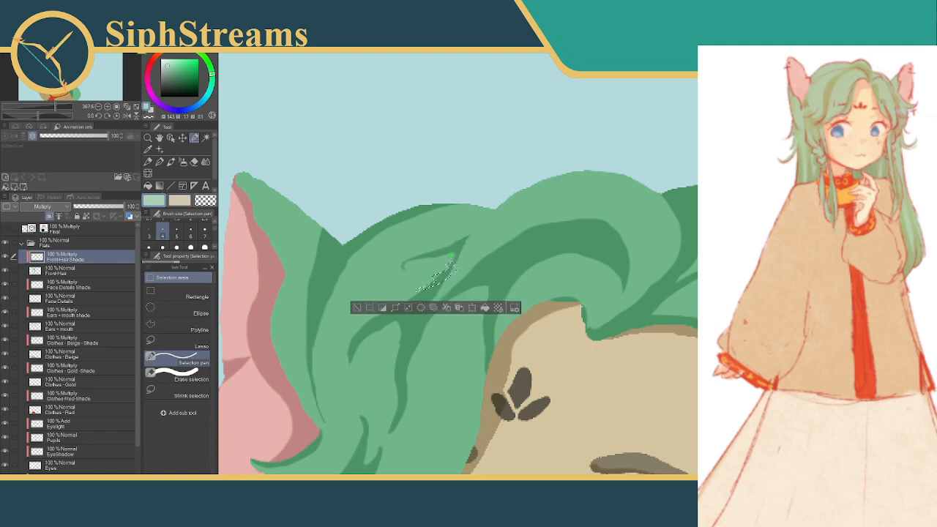
pyautogui.click(408, 290)
pyautogui.moveTo(448, 273); pyautogui.dragTo(423, 282)
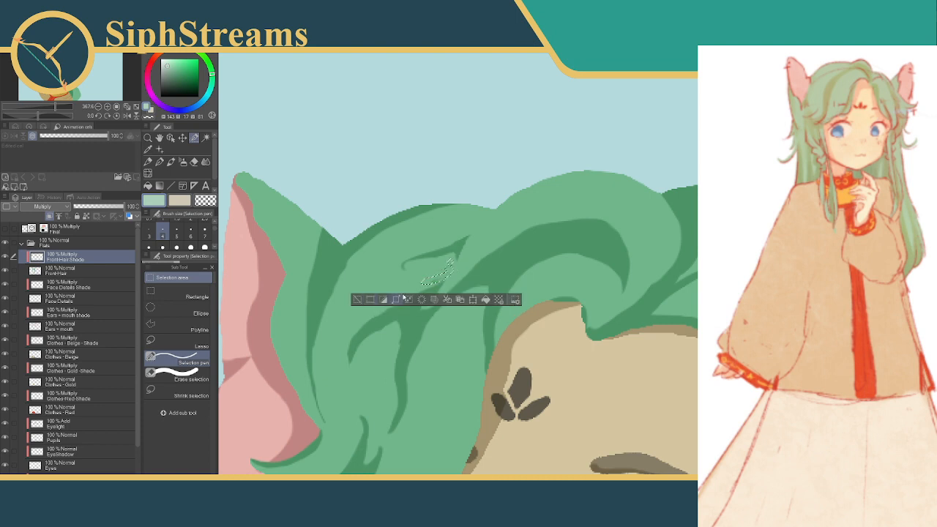
pyautogui.click(356, 298)
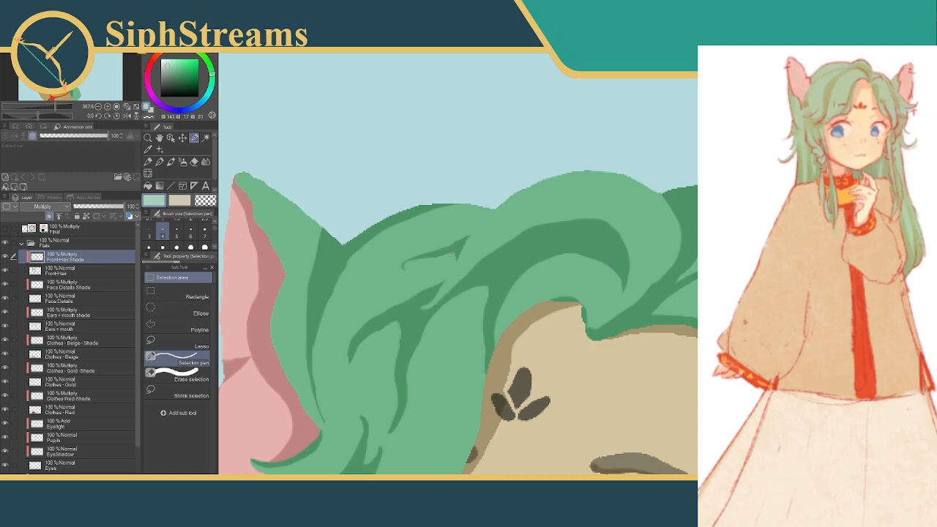
# Try to adjust the point where the hooked strand shadow meets the diagonal band with a tiny selection
pyautogui.moveTo(458, 255); pyautogui.dragTo(441, 254)
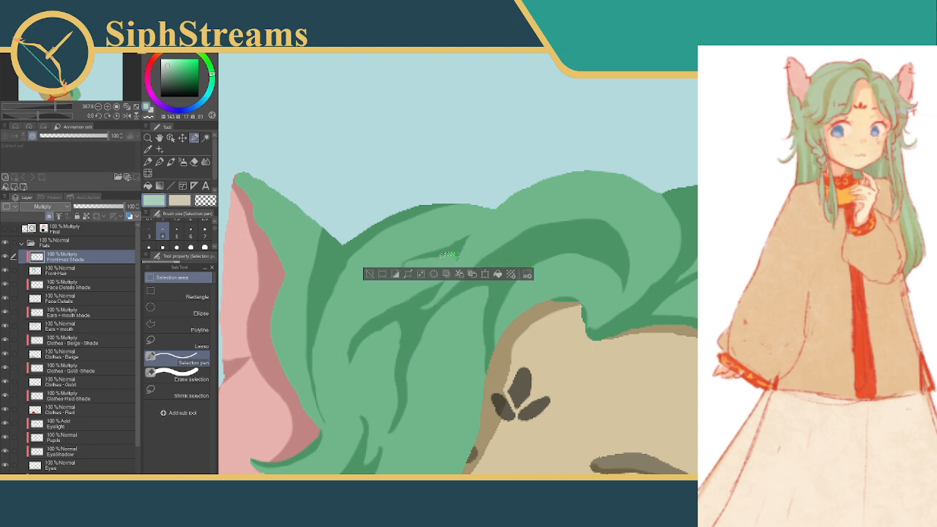
pyautogui.hotkey('ctrl', 'z')
pyautogui.hotkey('ctrl', 'z')
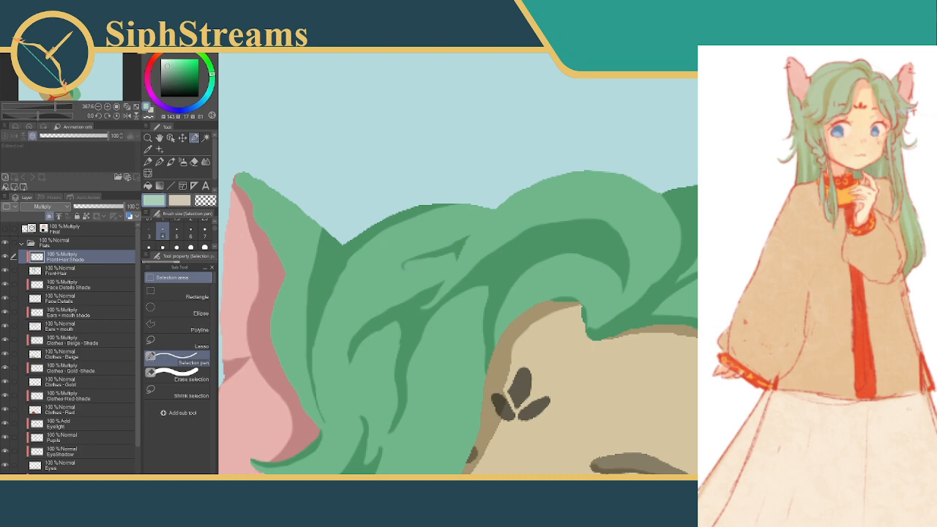
pyautogui.scroll(1, 575, 271)
pyautogui.scroll(-10, 575, 271)
pyautogui.scroll(3, 575, 271)
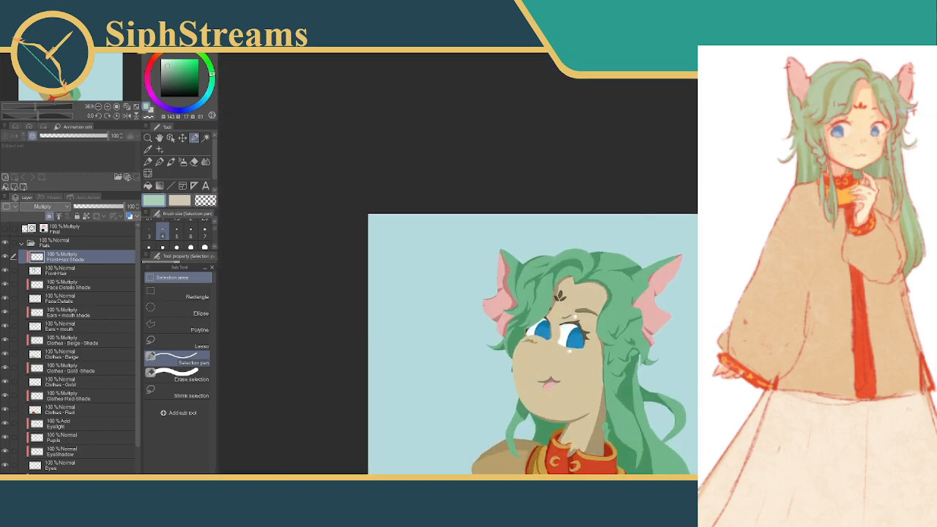
# Refine the upper edge of the diagonal band shadow beneath the small notch-shaped shadow with repeated thin curved selections, and deselect
pyautogui.scroll(2, 575, 271)
pyautogui.scroll(2, 575, 271)
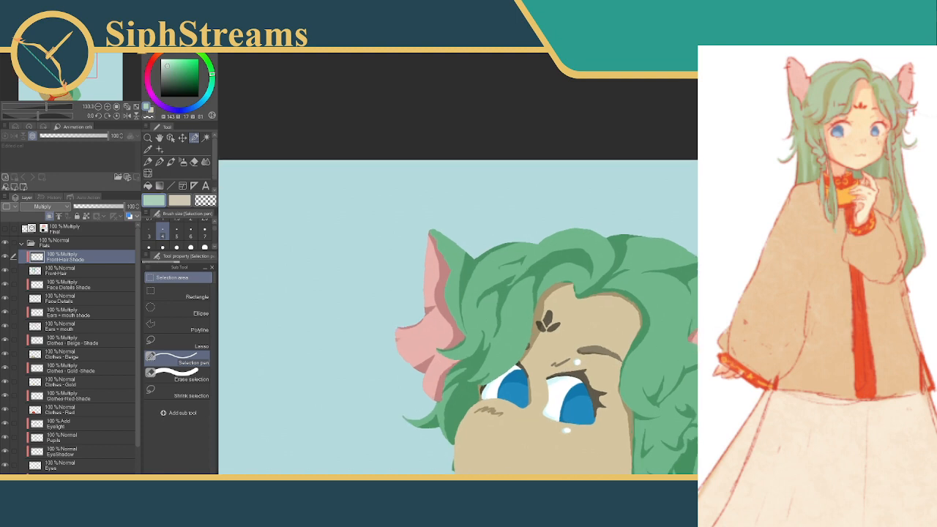
pyautogui.scroll(3, 564, 278)
pyautogui.moveTo(582, 465); pyautogui.dragTo(612, 469)
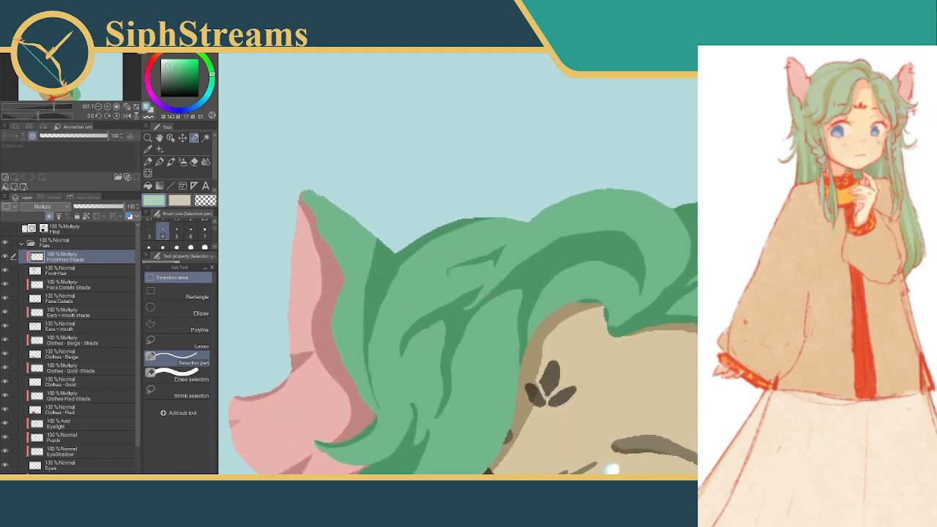
pyautogui.click(475, 283)
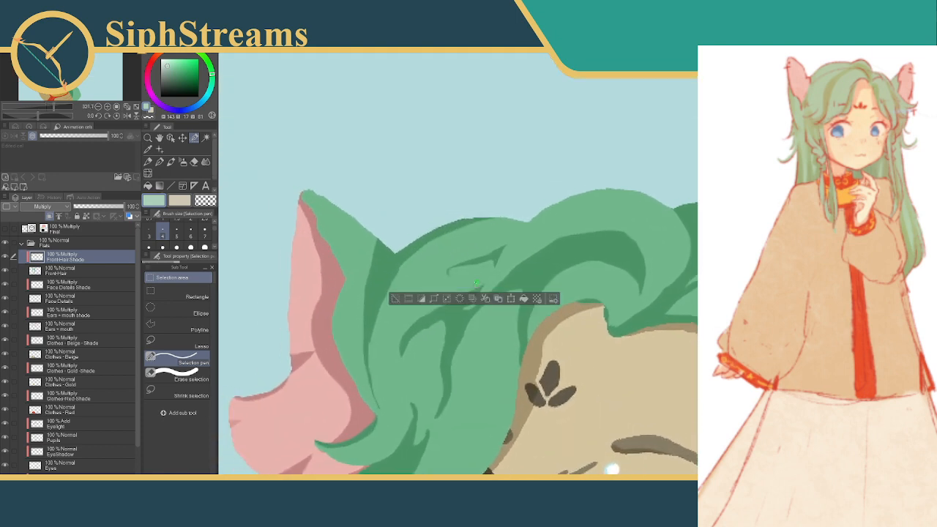
pyautogui.moveTo(476, 282); pyautogui.dragTo(434, 301)
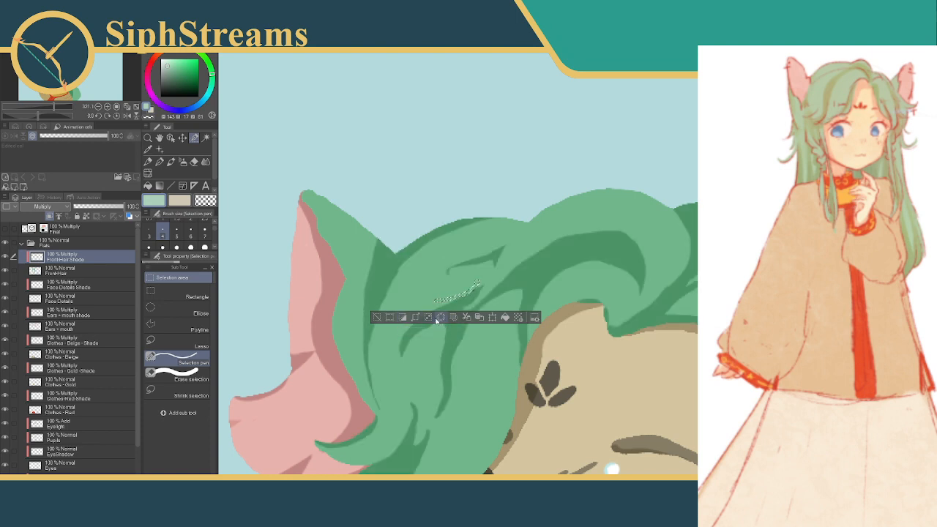
pyautogui.click(377, 318)
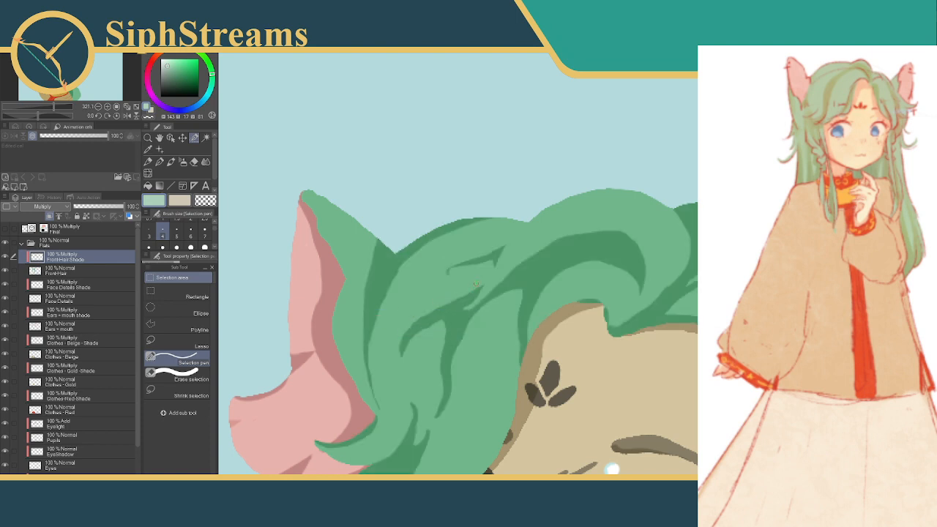
pyautogui.moveTo(476, 284); pyautogui.dragTo(440, 301)
pyautogui.click(443, 318)
pyautogui.click(378, 317)
pyautogui.moveTo(477, 287); pyautogui.dragTo(432, 303)
pyautogui.click(378, 317)
# Reshape the outer and inner edges of the curved shadow branching from the diagonal band toward the ear, and deselect
pyautogui.moveTo(431, 330)
pyautogui.mouseDown()
pyautogui.moveTo(407, 340)
pyautogui.moveTo(405, 359)
pyautogui.mouseUp()
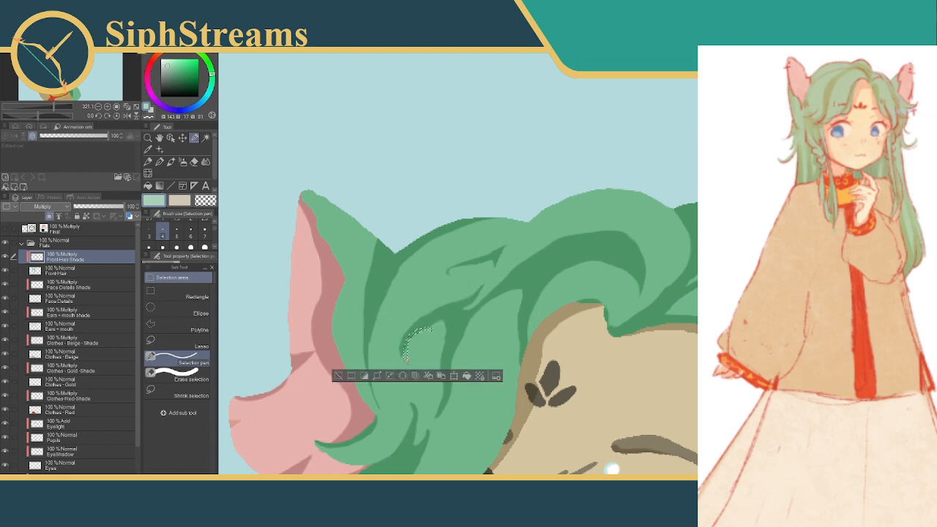
pyautogui.click(388, 376)
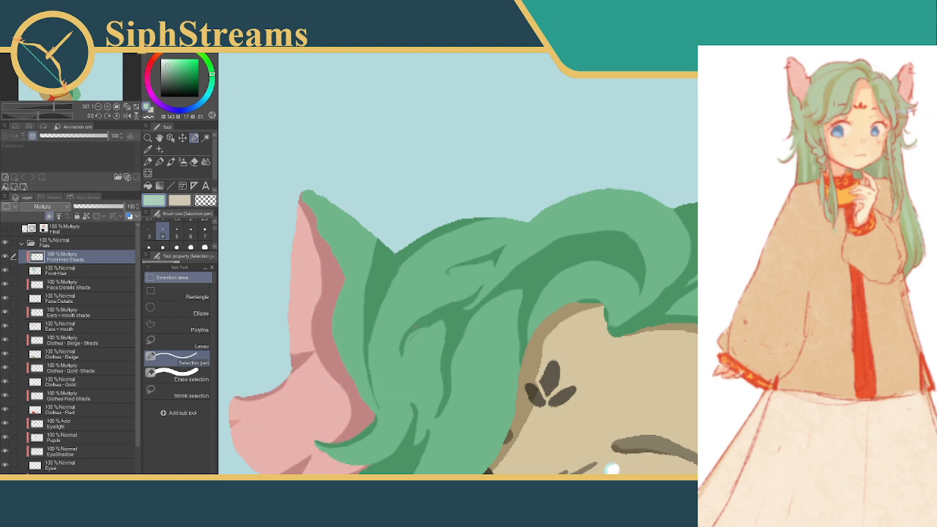
pyautogui.moveTo(412, 337); pyautogui.dragTo(435, 326)
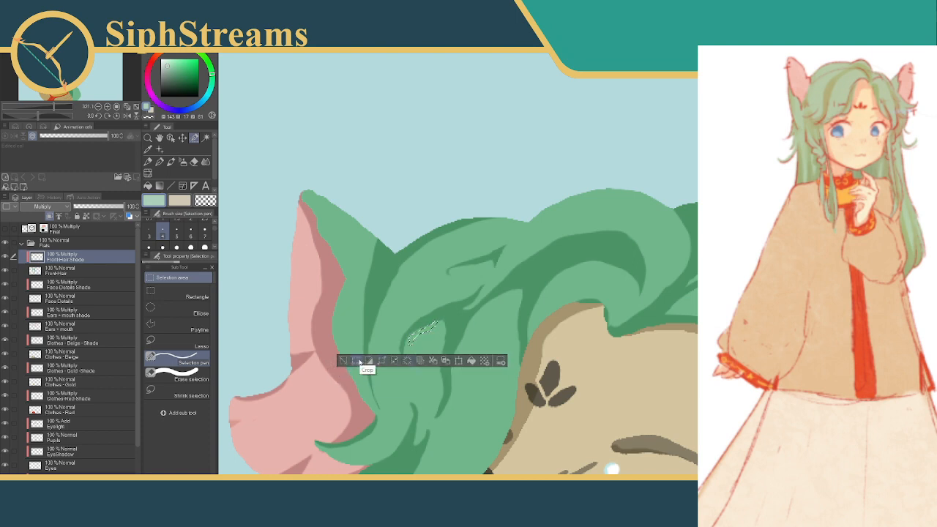
pyautogui.click(343, 362)
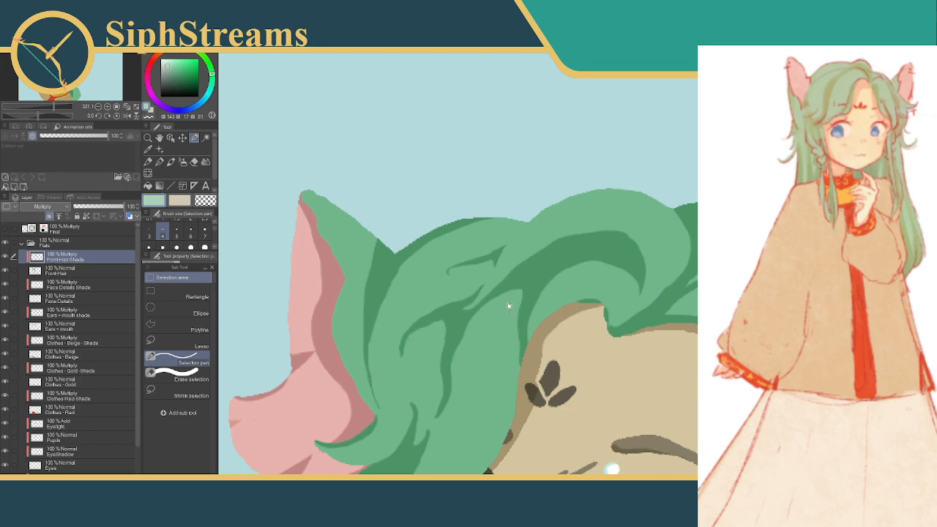
# Smooth the upper inner edge of the long vertical strand shadow where it leaves the diagonal band, using small selections, and deselect
pyautogui.moveTo(510, 307); pyautogui.dragTo(380, 24)
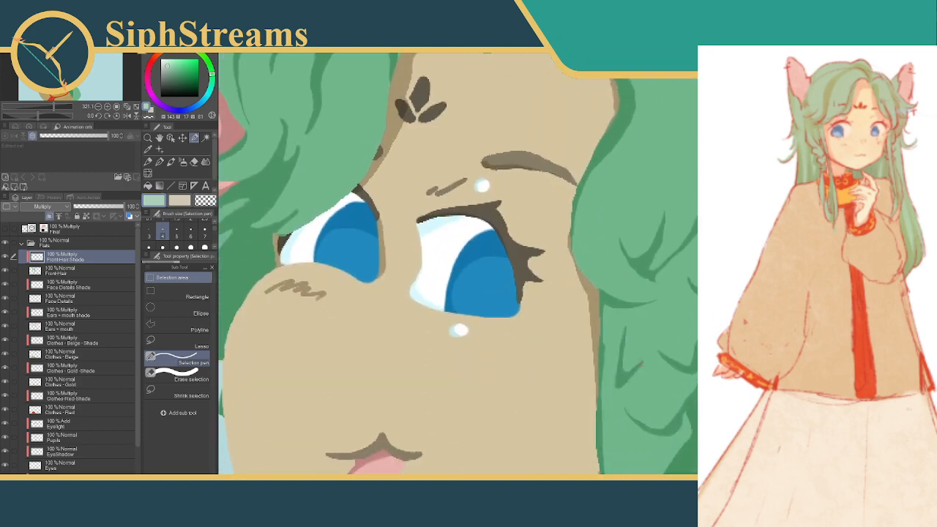
pyautogui.moveTo(396, 219); pyautogui.dragTo(601, 385)
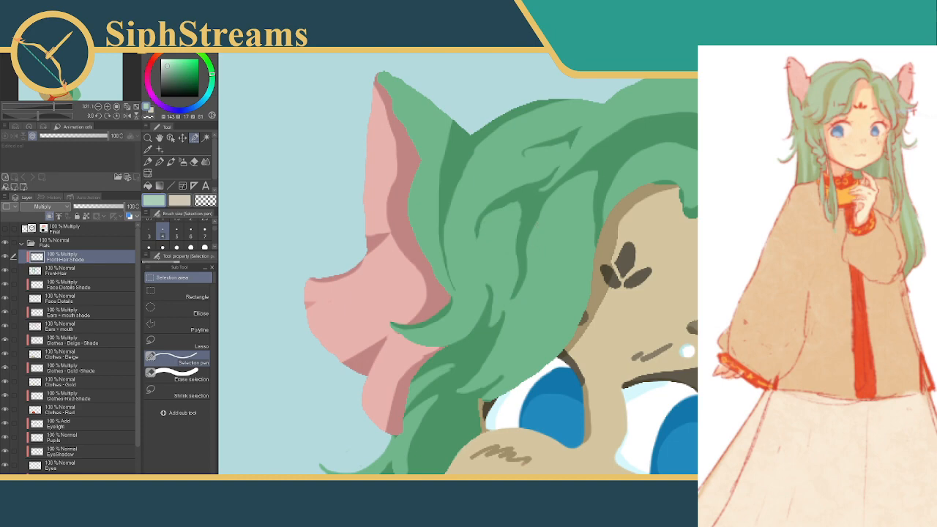
pyautogui.click(518, 226)
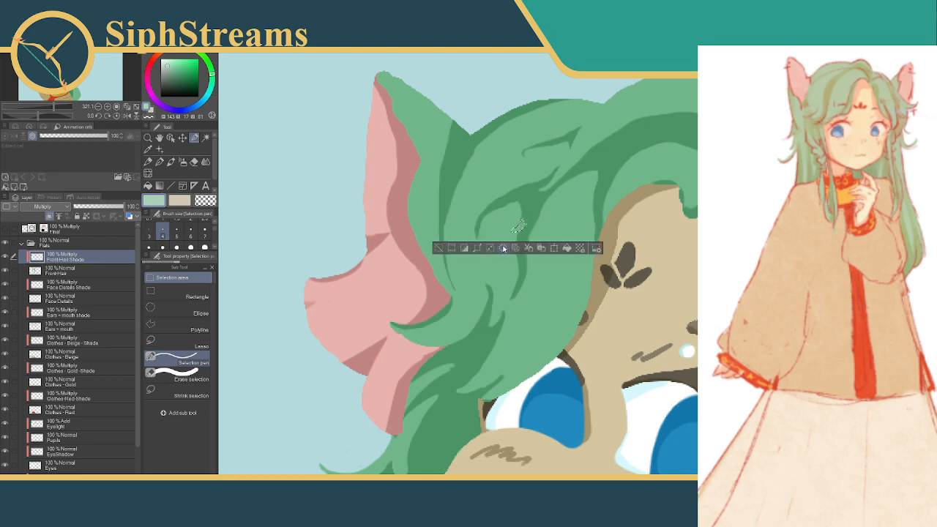
pyautogui.click(565, 249)
pyautogui.click(441, 248)
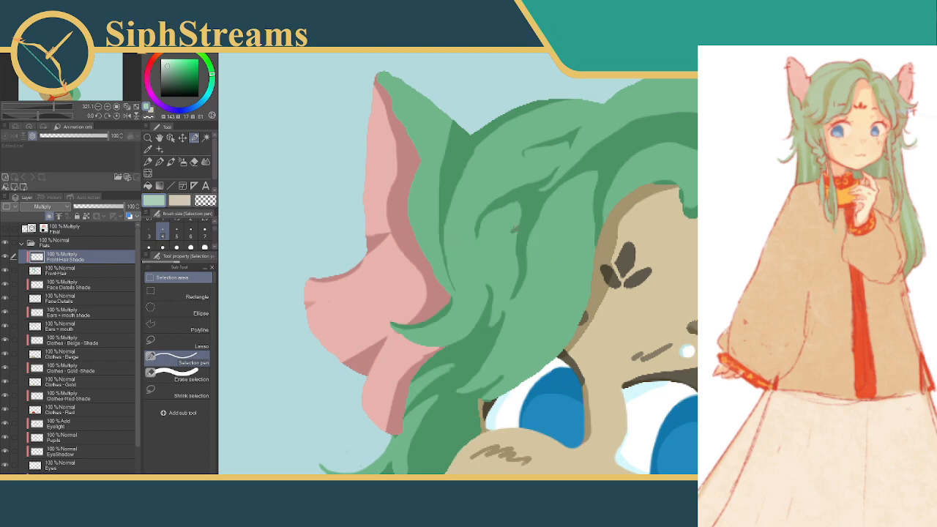
pyautogui.moveTo(527, 219); pyautogui.dragTo(520, 231)
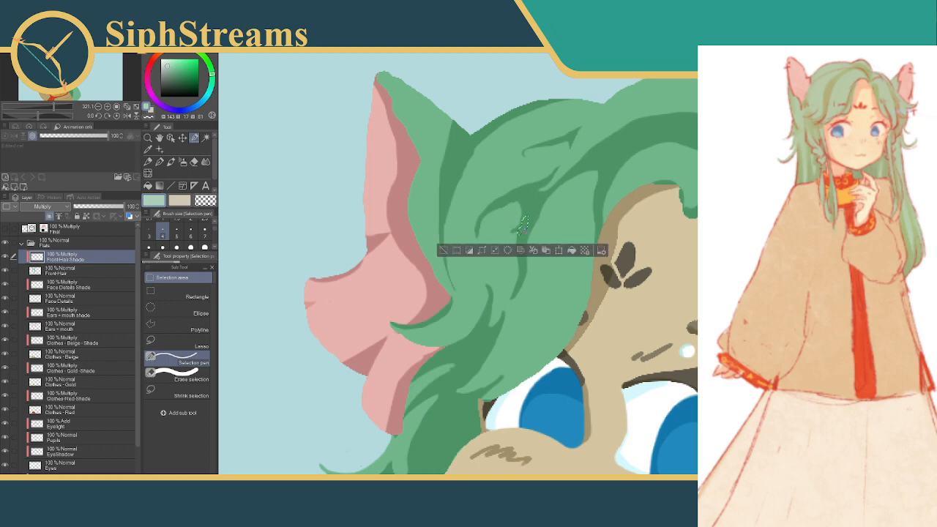
pyautogui.click(572, 251)
pyautogui.click(442, 250)
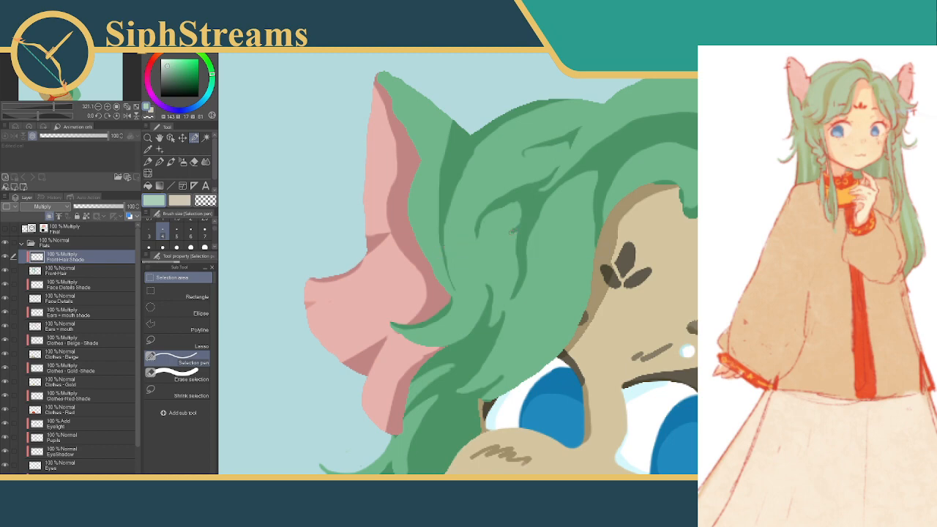
pyautogui.moveTo(510, 233); pyautogui.dragTo(513, 234)
pyautogui.click(497, 251)
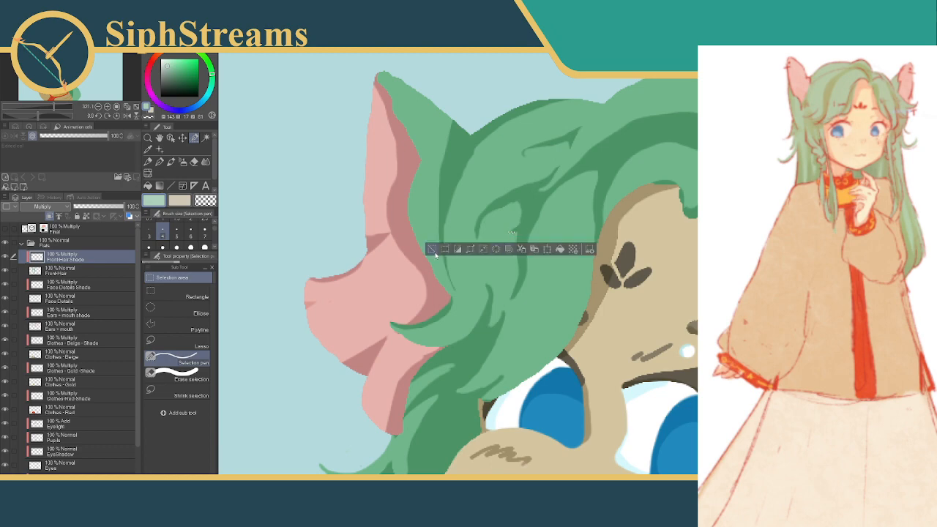
pyautogui.click(433, 251)
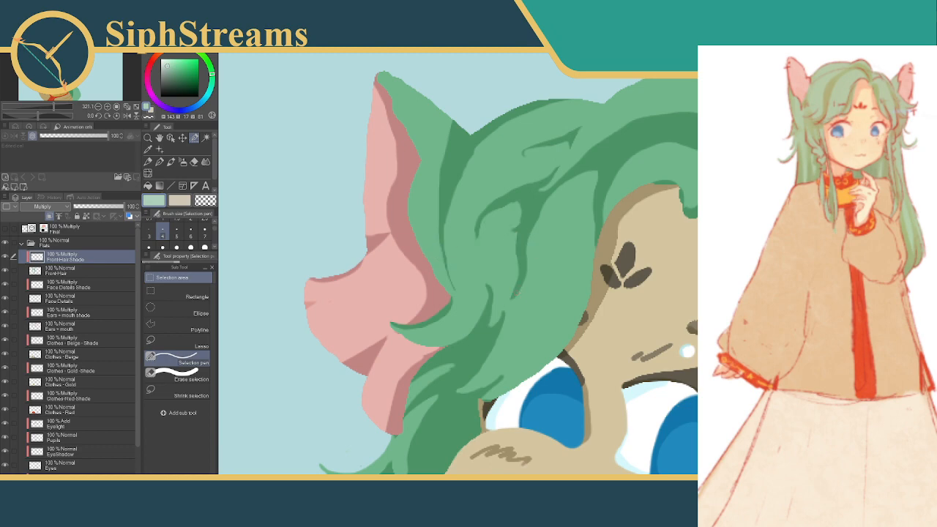
# Shape the lower tip of the long vertical strand shadow into a tapered hook with tiny selections, and deselect
pyautogui.moveTo(510, 295); pyautogui.dragTo(512, 294)
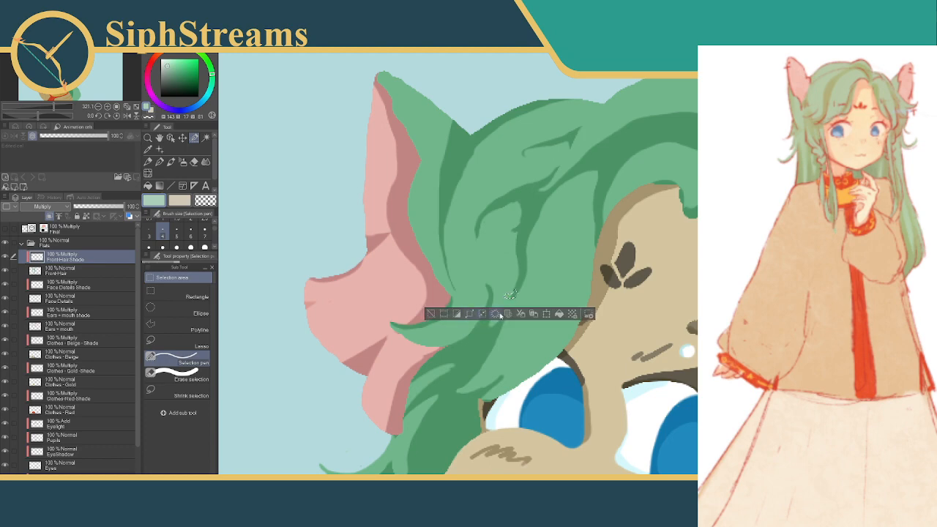
pyautogui.click(432, 313)
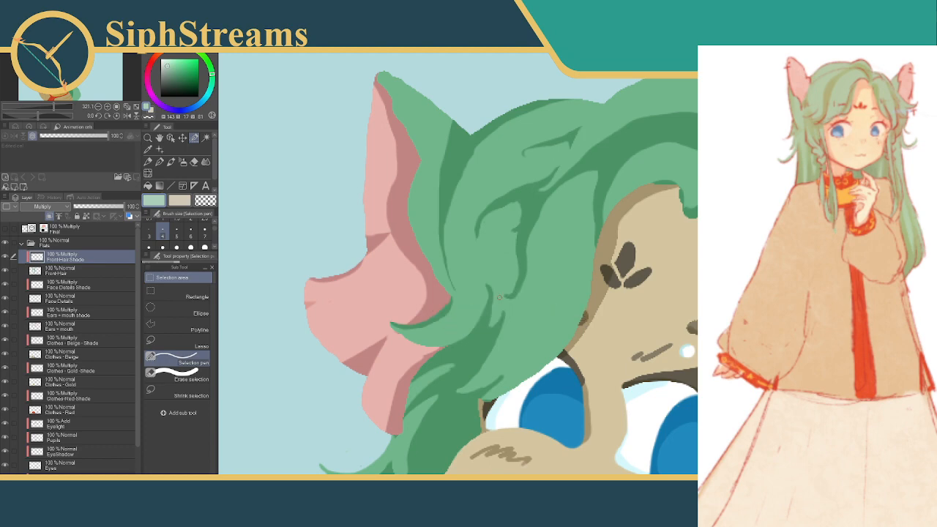
pyautogui.moveTo(501, 296); pyautogui.dragTo(503, 296)
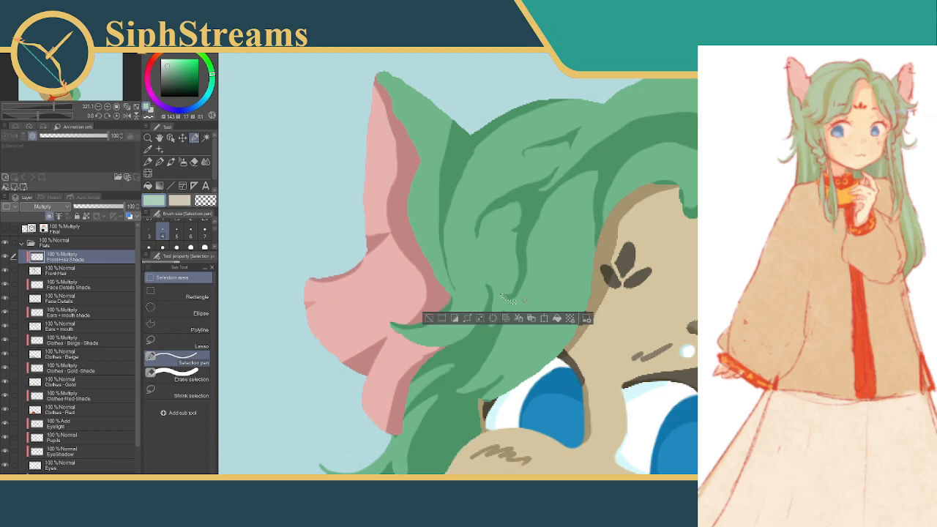
pyautogui.click(432, 318)
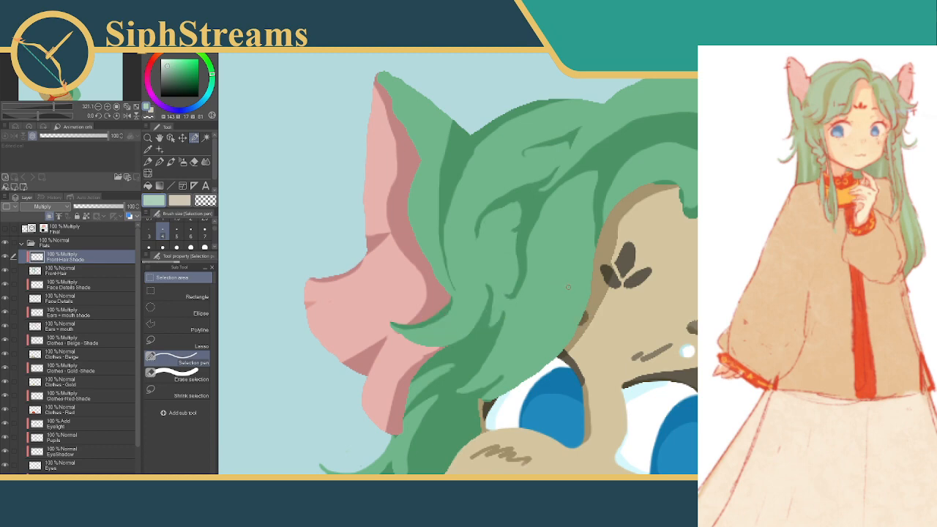
pyautogui.moveTo(514, 295); pyautogui.dragTo(507, 296)
pyautogui.hotkey('ctrl', 'z')
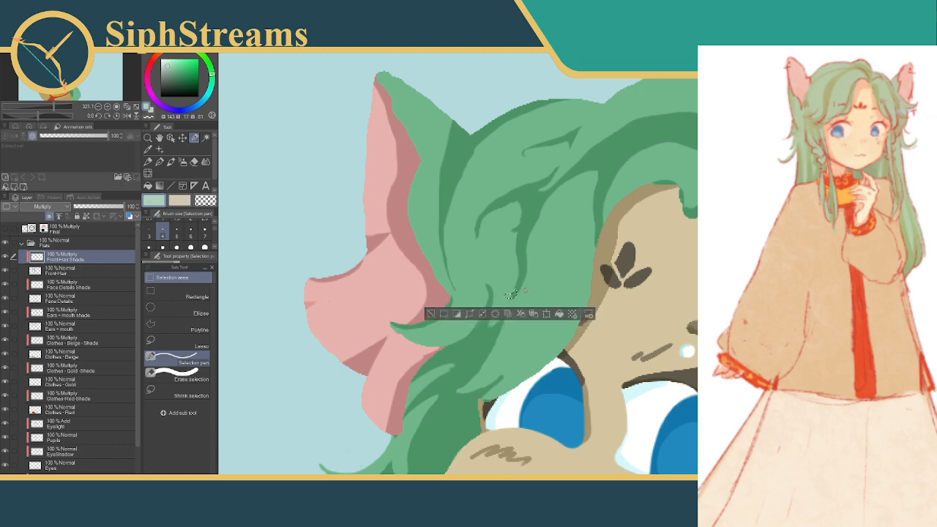
pyautogui.click(431, 313)
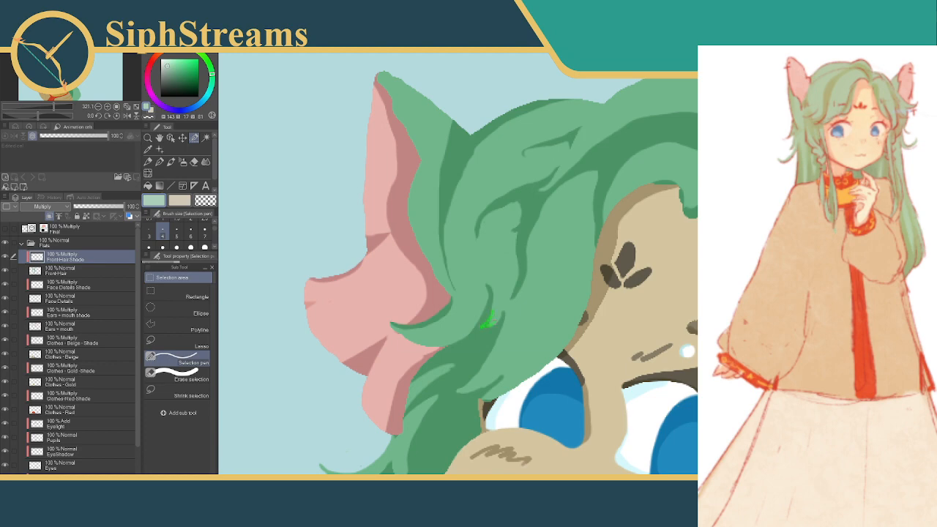
# Refine the lower end of the small curved shadow beside the vertical strand's tip by editing tiny selections, and deselect
pyautogui.moveTo(489, 316); pyautogui.dragTo(490, 318)
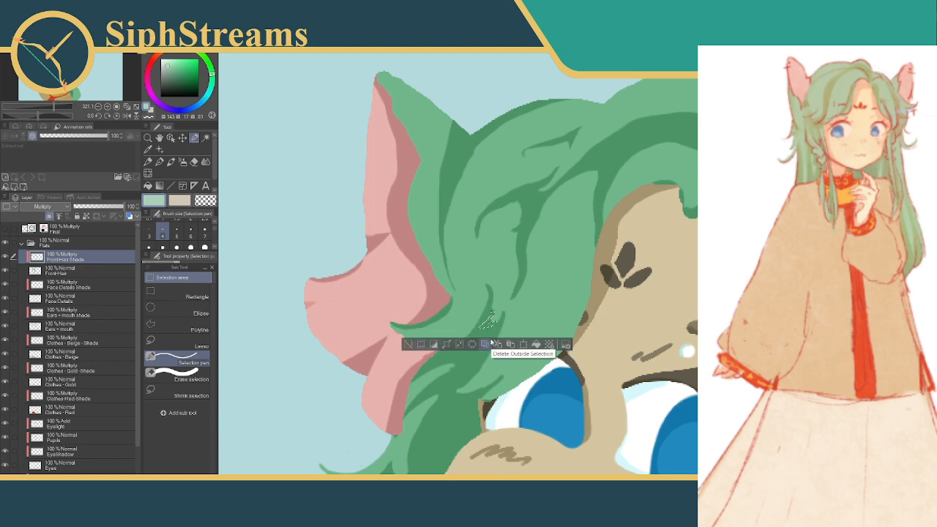
pyautogui.click(408, 344)
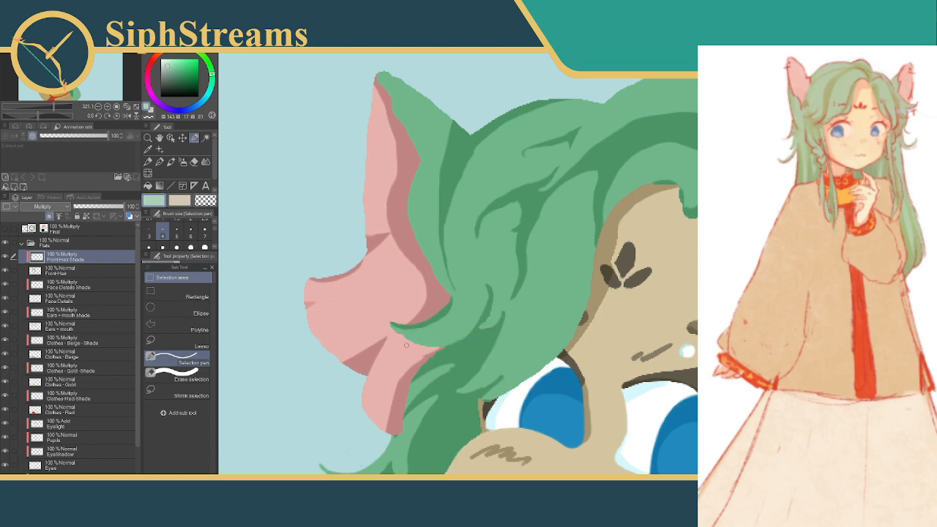
pyautogui.moveTo(490, 320); pyautogui.dragTo(492, 322)
pyautogui.click(476, 340)
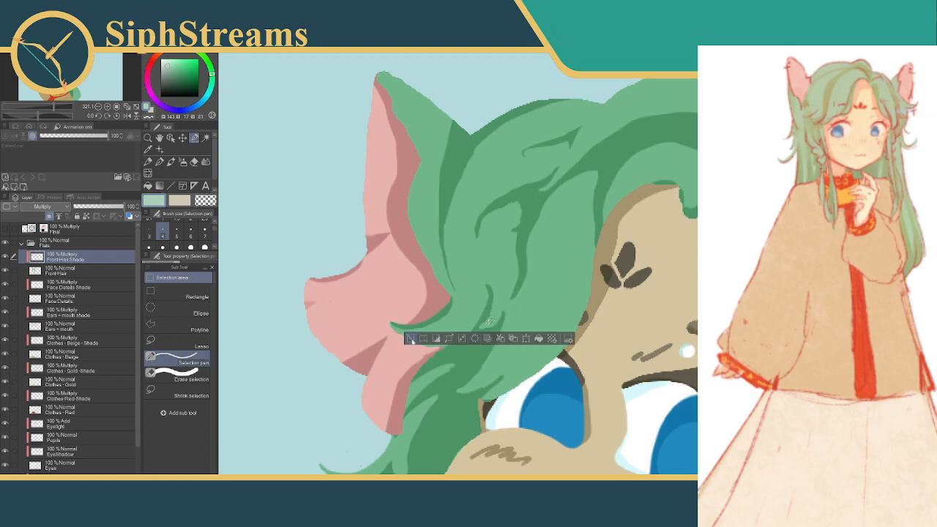
pyautogui.click(411, 339)
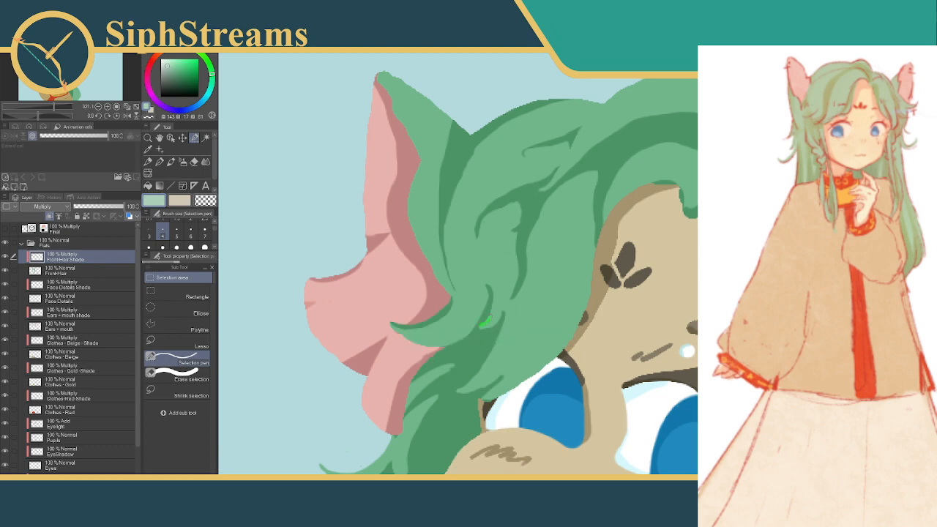
pyautogui.moveTo(487, 322); pyautogui.dragTo(489, 317)
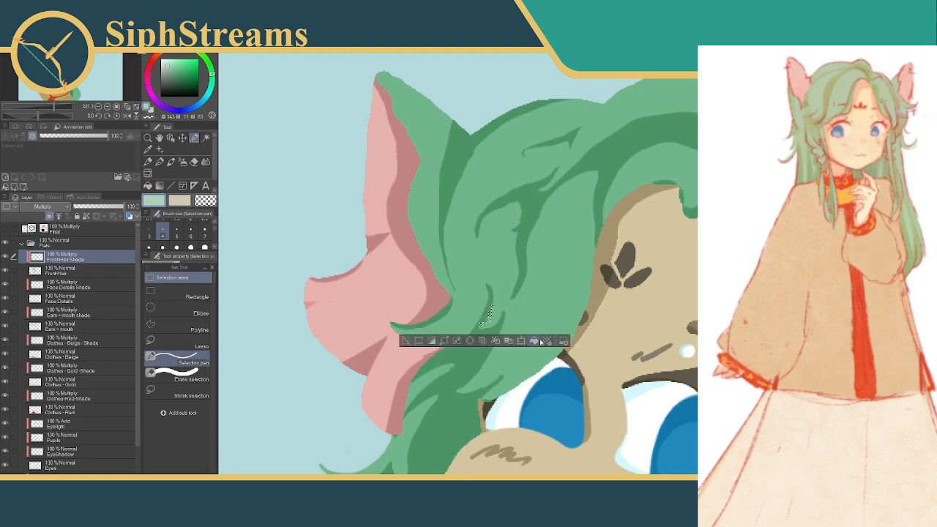
pyautogui.click(416, 344)
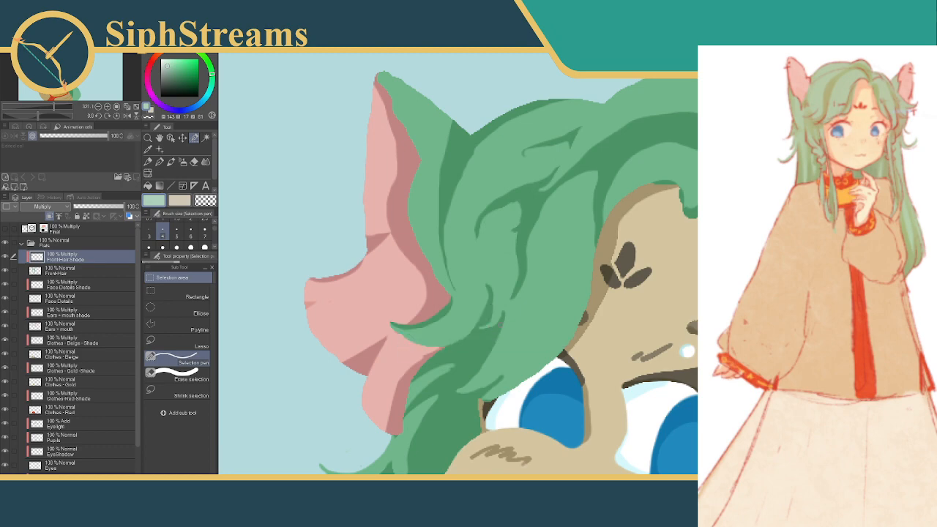
pyautogui.moveTo(486, 318); pyautogui.dragTo(487, 320)
pyautogui.click(536, 337)
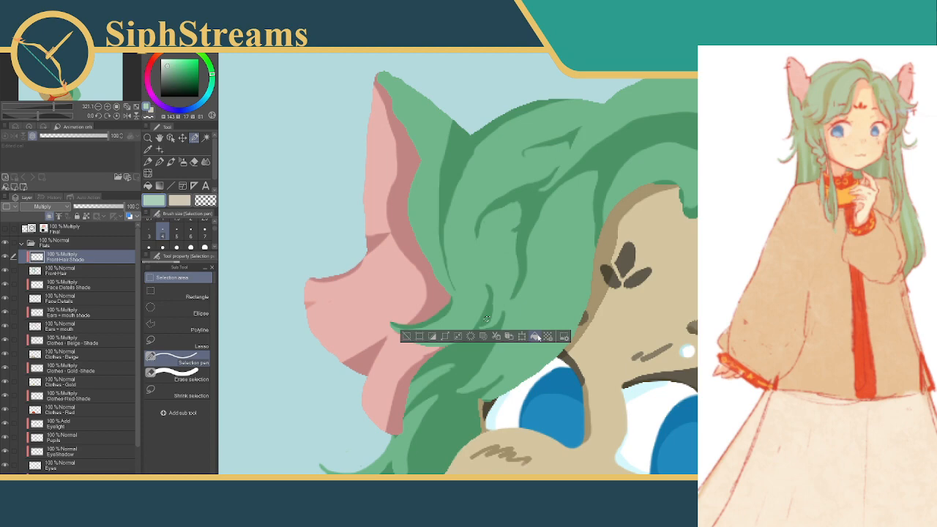
pyautogui.click(408, 339)
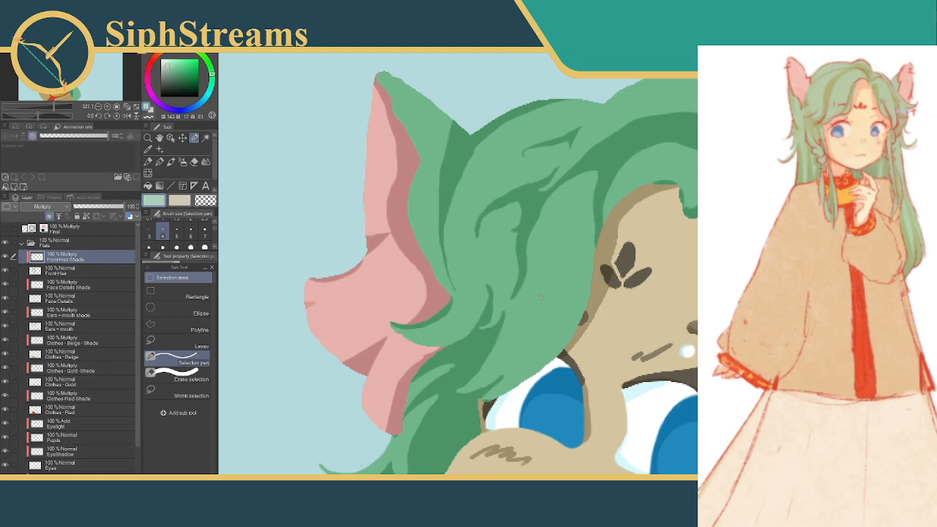
# Adjust the ear-side edge of the long vertical strand shadow below the diagonal band with a short selection, and deselect
pyautogui.moveTo(593, 272); pyautogui.dragTo(539, 344)
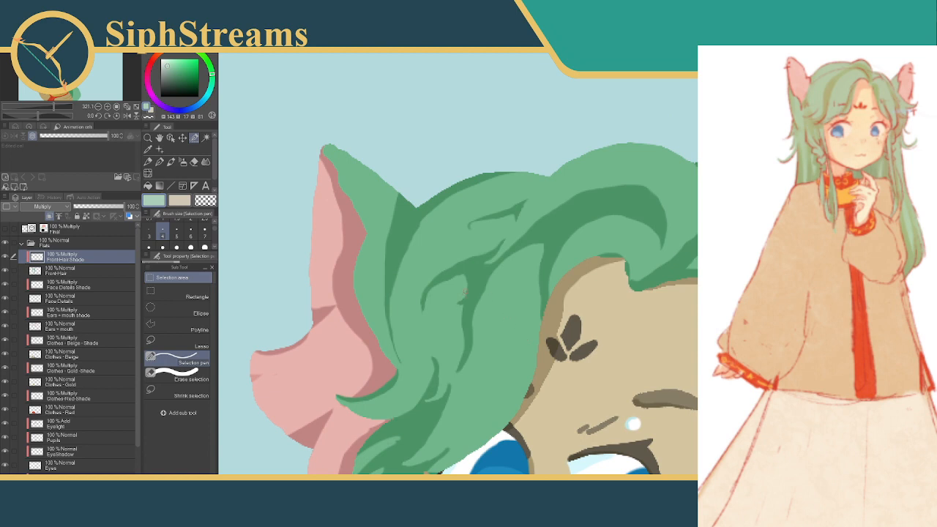
pyautogui.moveTo(462, 296); pyautogui.dragTo(457, 313)
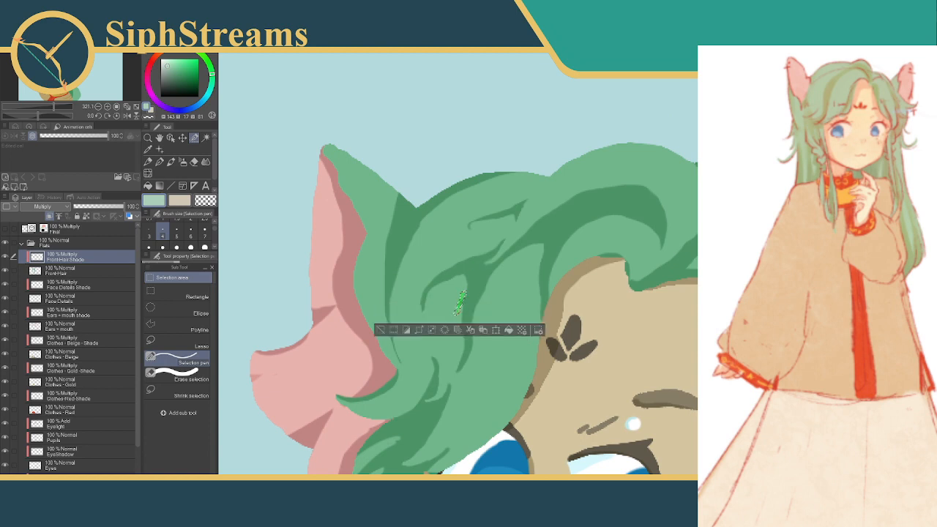
pyautogui.hotkey('ctrl', 'd')
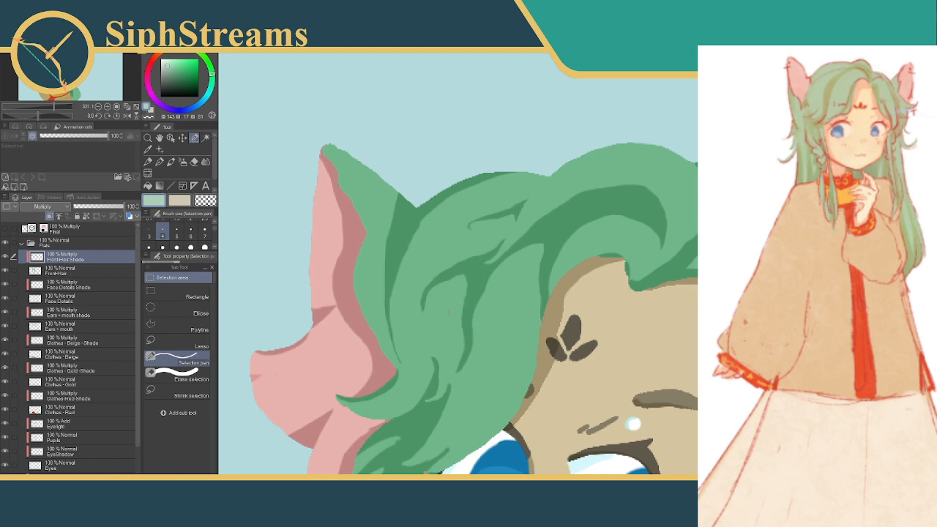
pyautogui.moveTo(524, 277); pyautogui.dragTo(505, 315)
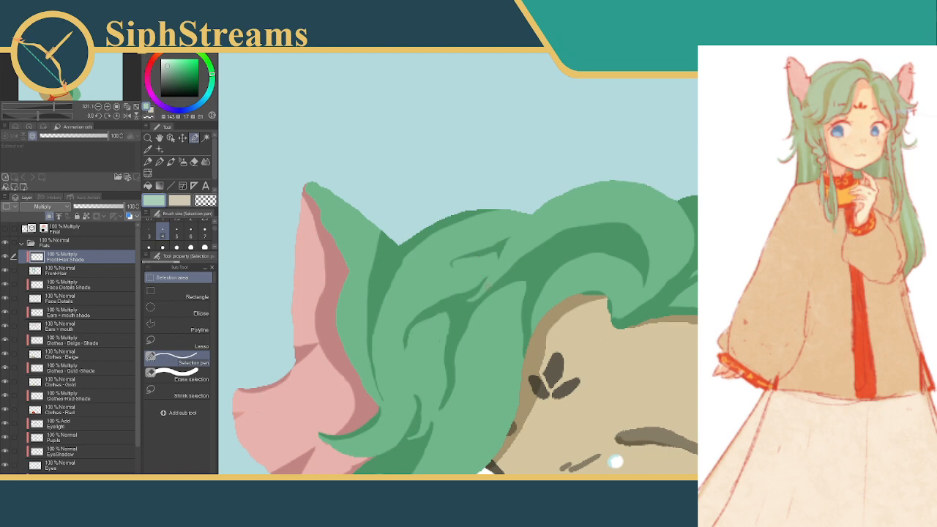
# Examine the front hair shading up close around the ear and face, and in the full portrait
pyautogui.moveTo(483, 291); pyautogui.dragTo(508, 189)
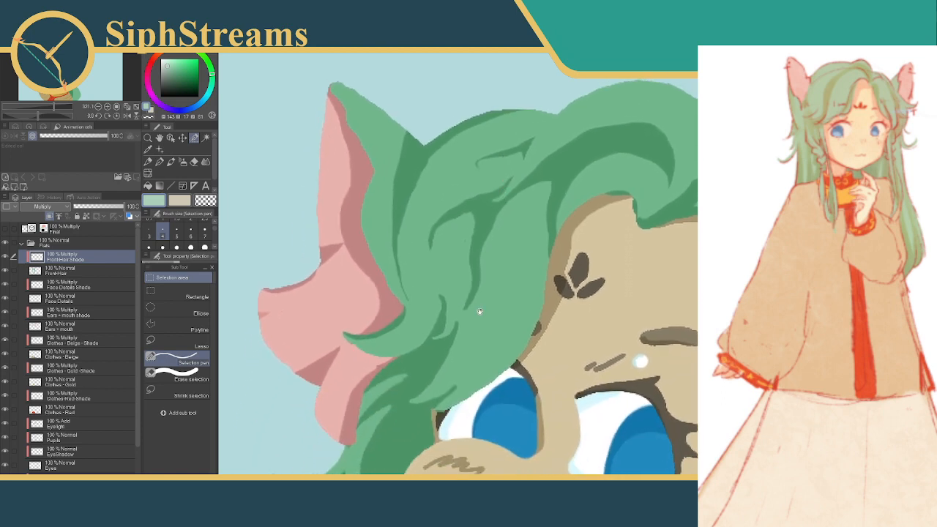
pyautogui.moveTo(478, 311); pyautogui.dragTo(476, 220)
pyautogui.moveTo(564, 247); pyautogui.dragTo(512, 202)
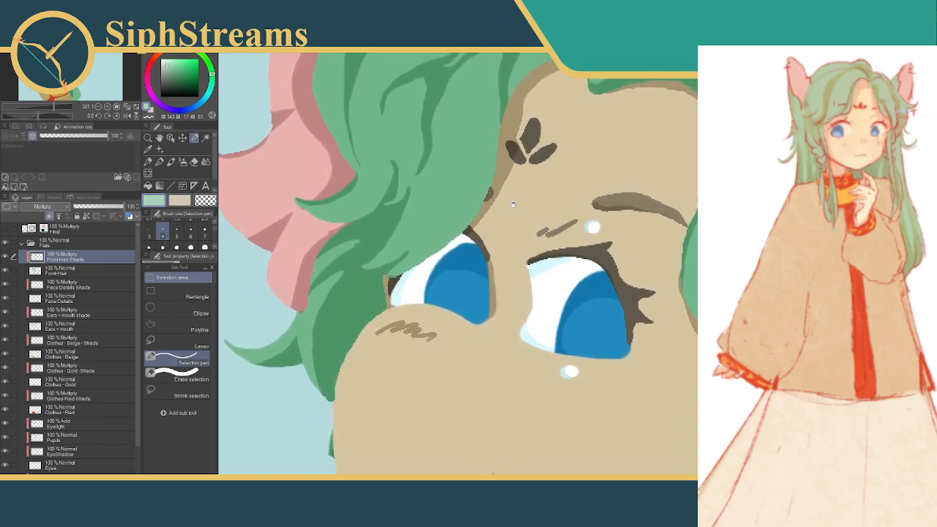
pyautogui.moveTo(512, 206); pyautogui.dragTo(540, 325)
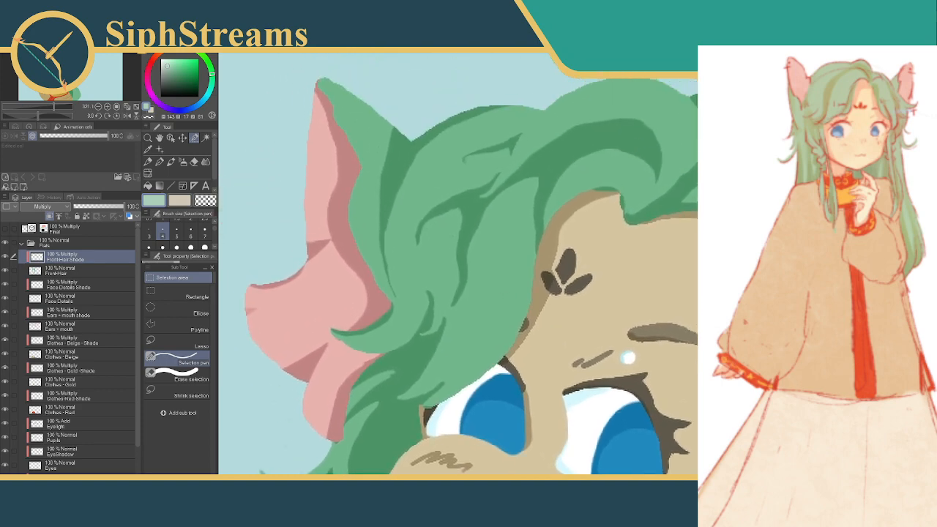
pyautogui.scroll(-8, 574, 270)
pyautogui.scroll(-2, 573, 273)
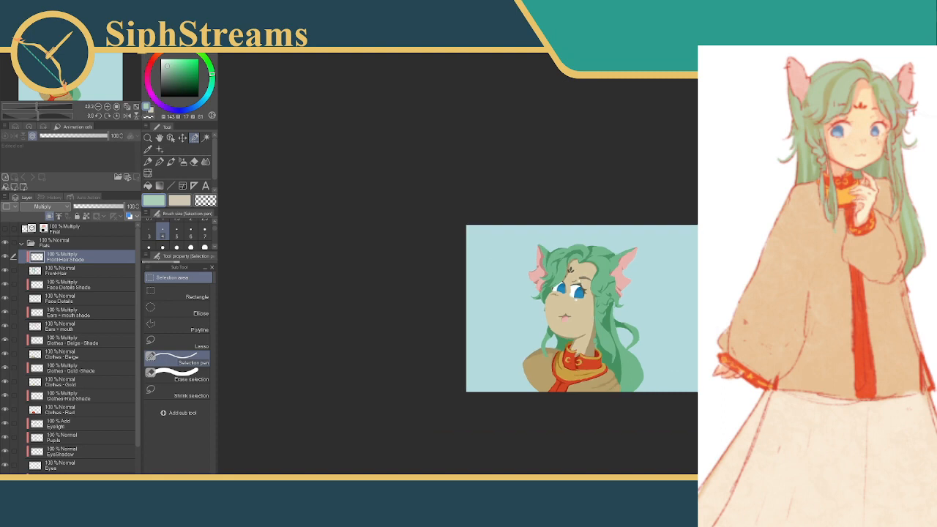
pyautogui.scroll(-1, 567, 271)
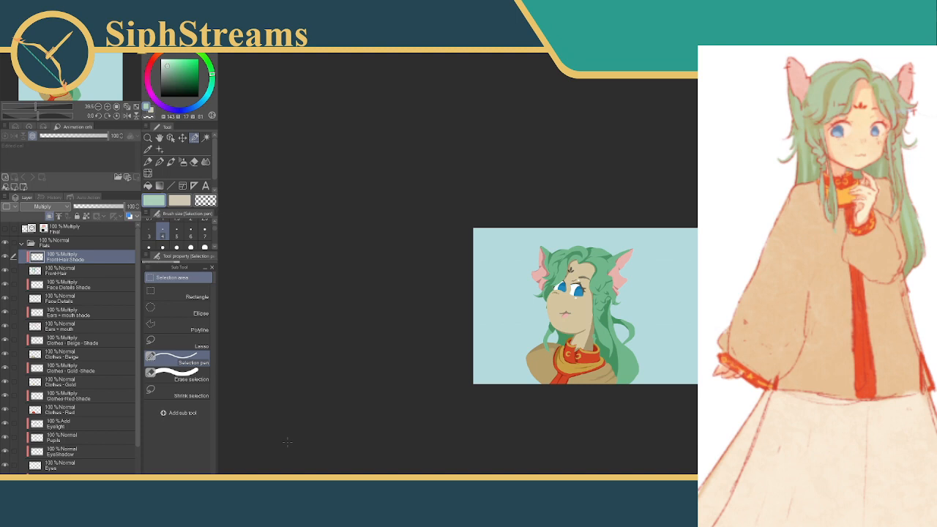
pyautogui.scroll(5, 487, 306)
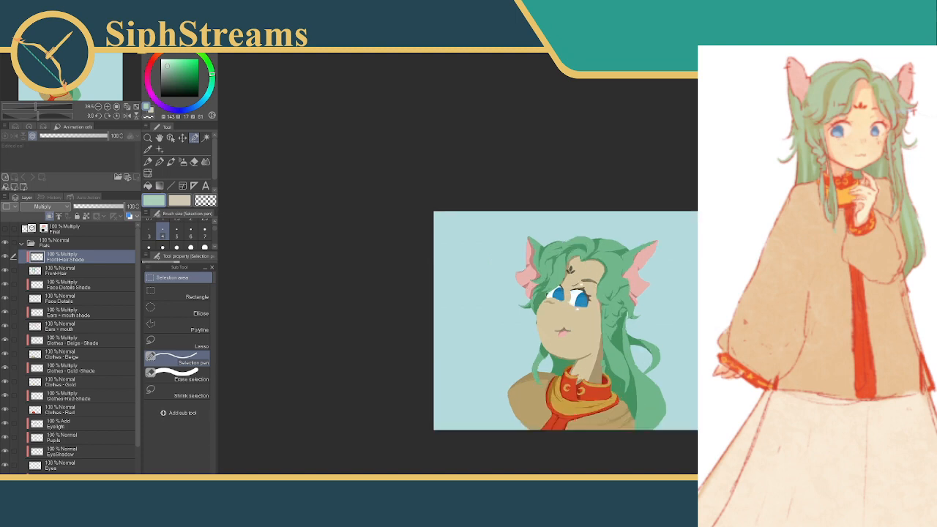
pyautogui.moveTo(490, 424); pyautogui.dragTo(461, 278)
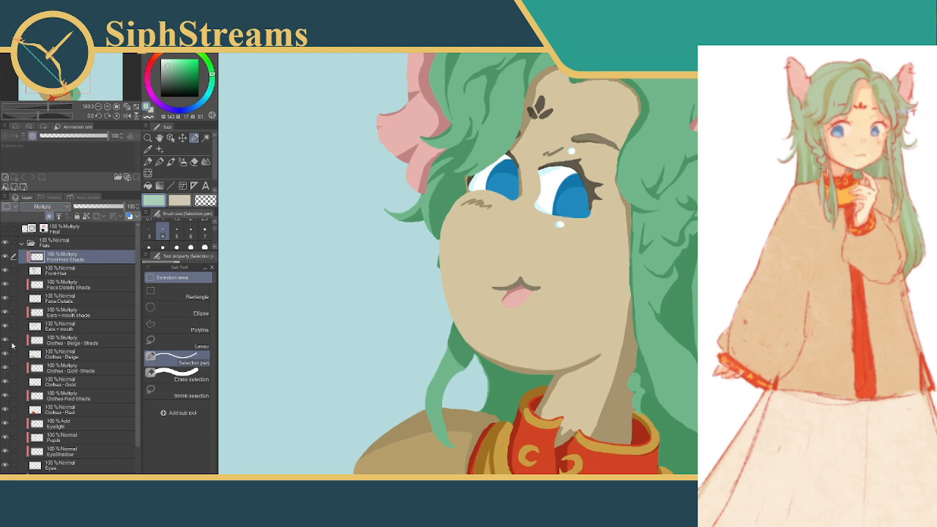
# Add a layer above the Front Hair Shade layer, name it "FrontHair highlight", and set its blending mode to Screen
pyautogui.hotkey('ctrl', 'shift', 'n')
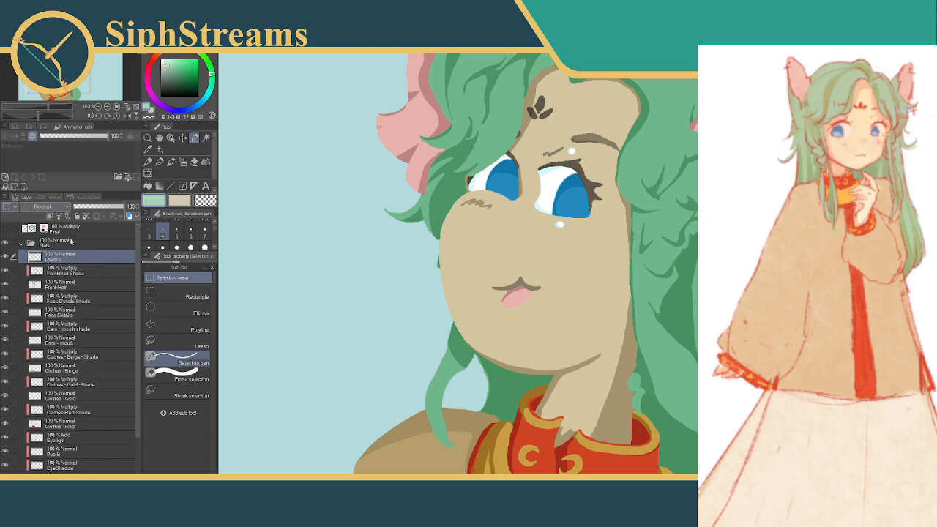
pyautogui.click(62, 271)
pyautogui.click(58, 259)
pyautogui.doubleClick(58, 258)
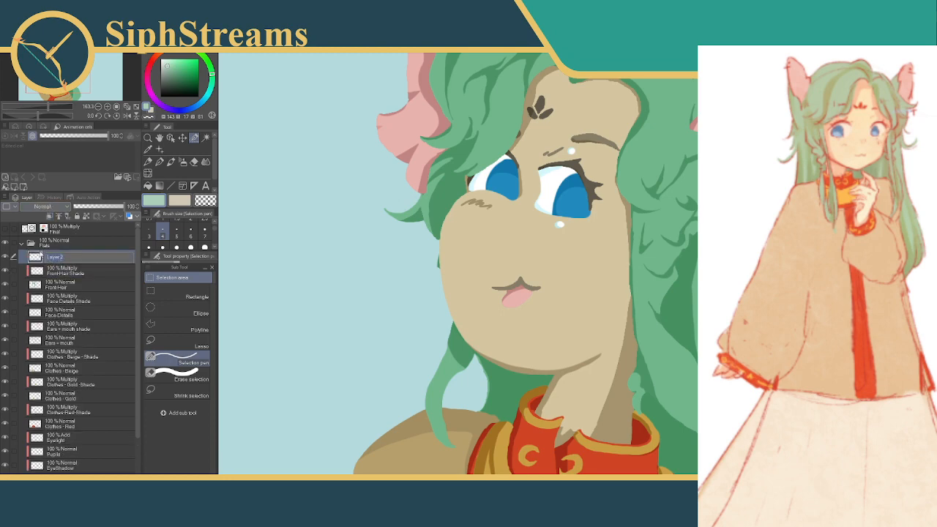
pyautogui.write('FrontHair highlight')
pyautogui.press('Return')
pyautogui.click(51, 207)
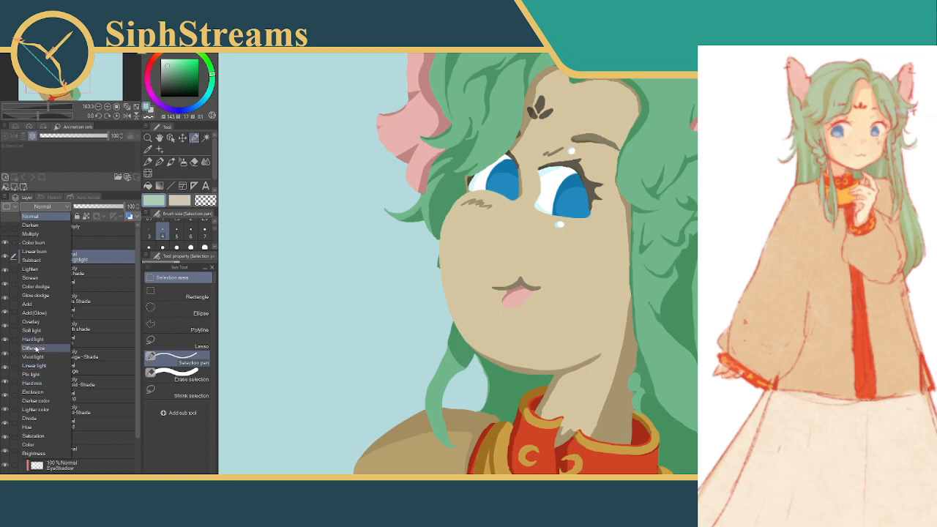
pyautogui.click(43, 280)
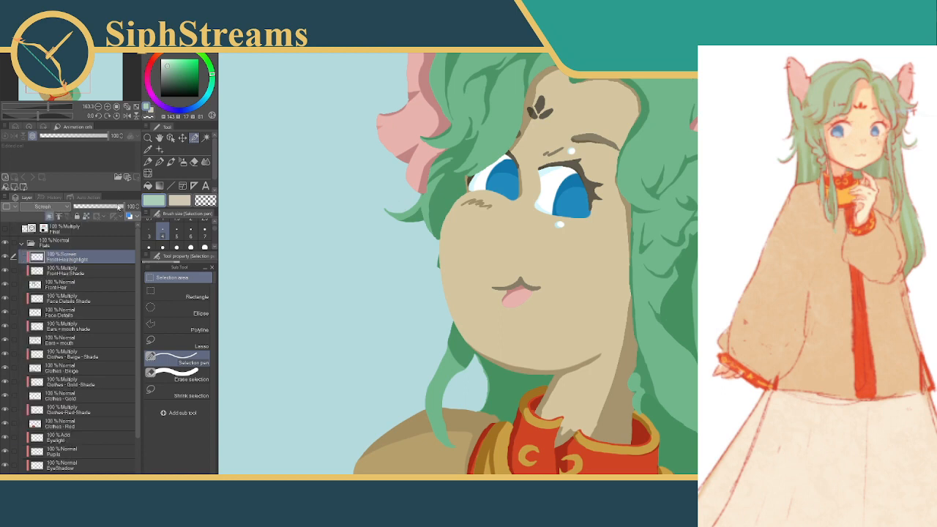
# Choose a mid green for the highlights, discard a short test selection, and enlarge the selection pen
pyautogui.click(186, 73)
pyautogui.moveTo(494, 131); pyautogui.dragTo(483, 155)
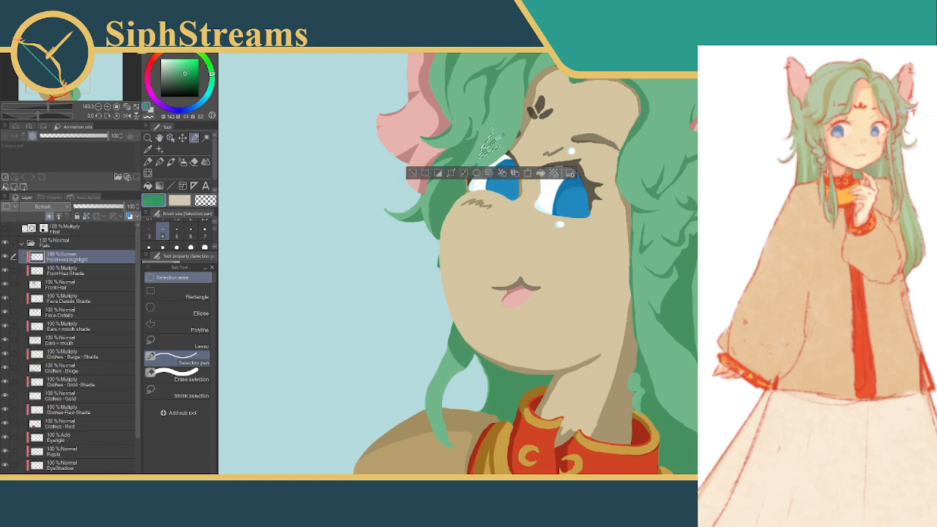
pyautogui.click(412, 175)
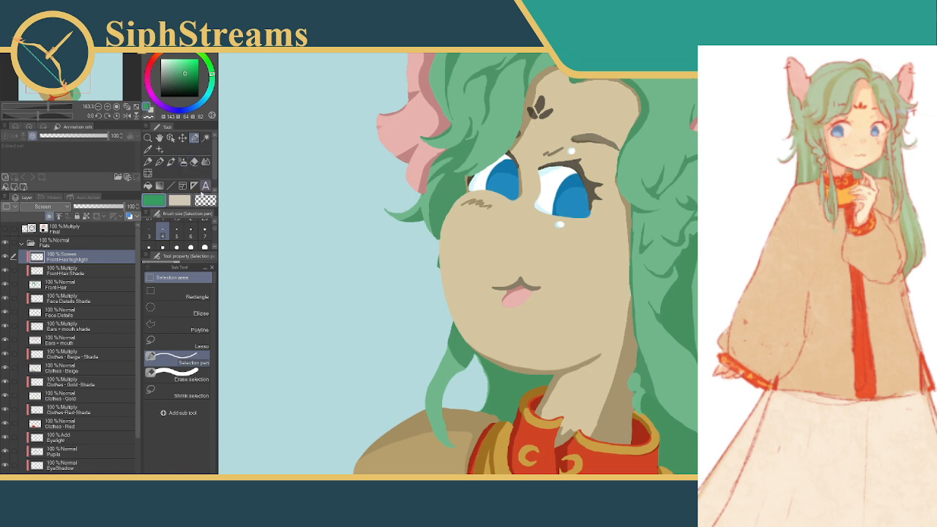
pyautogui.click(191, 247)
# Try two filled highlight strokes on the hair beside the forehead and near the ear, undo them, and deselect
pyautogui.moveTo(508, 121); pyautogui.dragTo(493, 140)
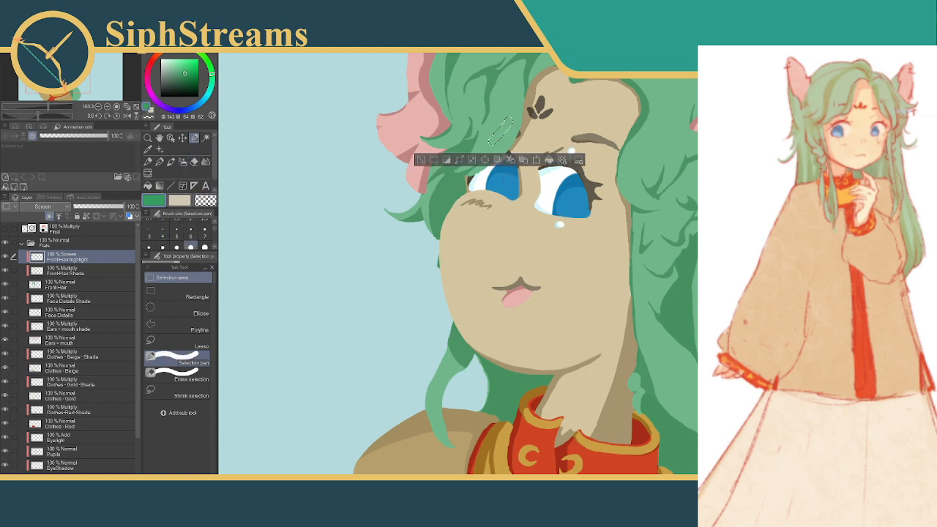
pyautogui.click(550, 161)
pyautogui.click(419, 159)
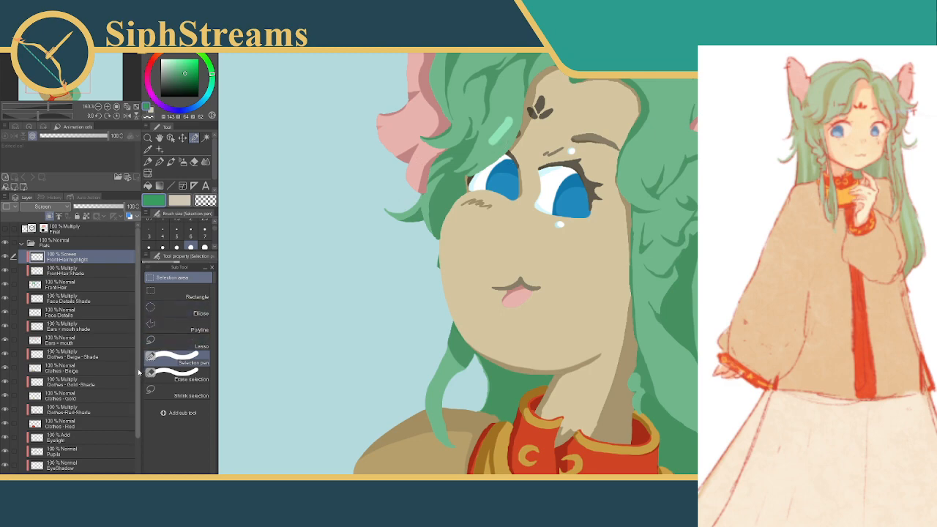
pyautogui.moveTo(138, 372)
pyautogui.mouseDown()
pyautogui.moveTo(139, 382)
pyautogui.moveTo(141, 371)
pyautogui.mouseUp()
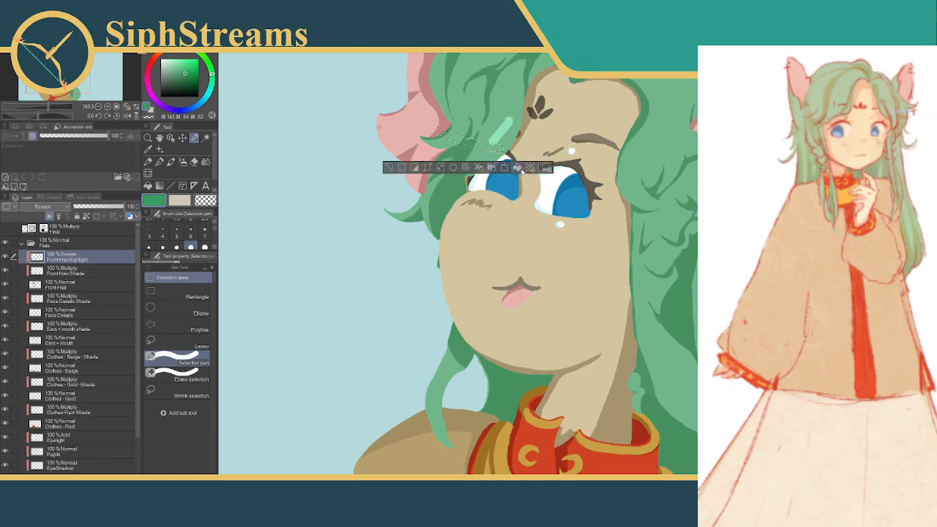
pyautogui.click(518, 168)
pyautogui.click(391, 167)
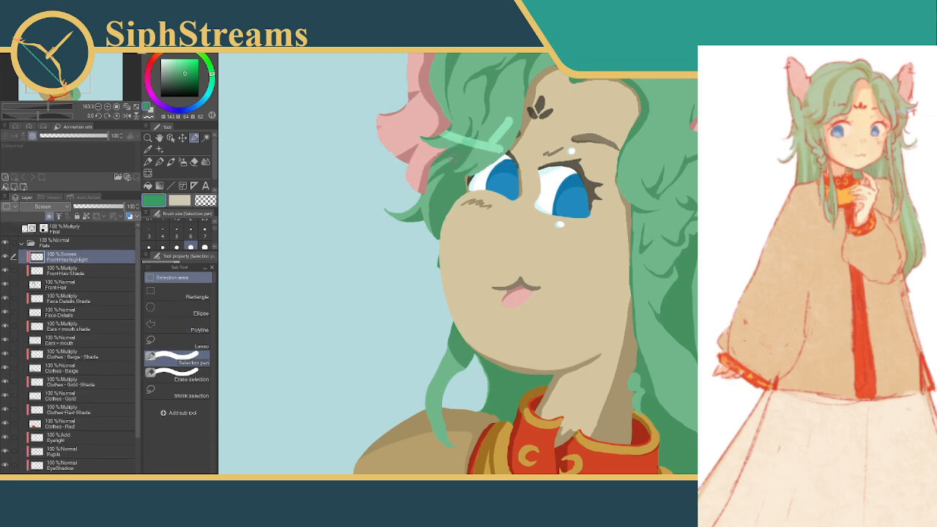
pyautogui.hotkey('ctrl', 'z')
pyautogui.hotkey('ctrl', 'z')
pyautogui.hotkey('ctrl', 'z')
pyautogui.hotkey('ctrl', 'z')
pyautogui.hotkey('ctrl', 'z')
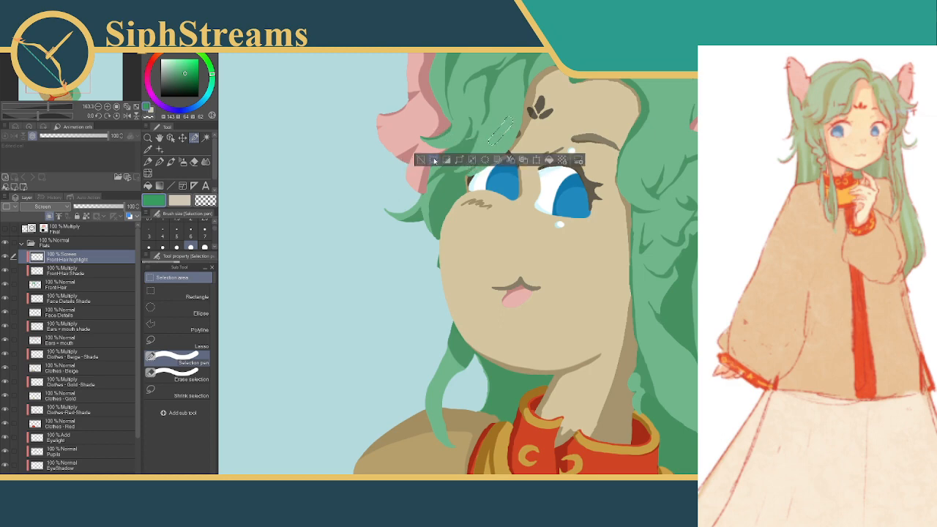
pyautogui.click(421, 159)
# Sample the light green of the wavy lock beside the neck as the highlight color and return to the selection pen
pyautogui.moveTo(555, 223); pyautogui.dragTo(374, 94)
pyautogui.moveTo(569, 276); pyautogui.dragTo(488, 293)
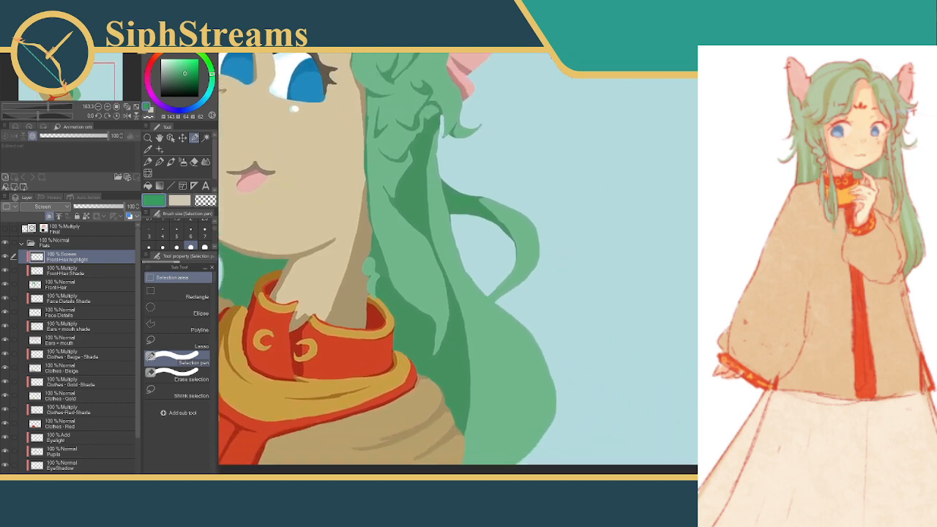
pyautogui.scroll(-3, 515, 283)
pyautogui.scroll(7, 516, 283)
pyautogui.moveTo(442, 253); pyautogui.dragTo(505, 294)
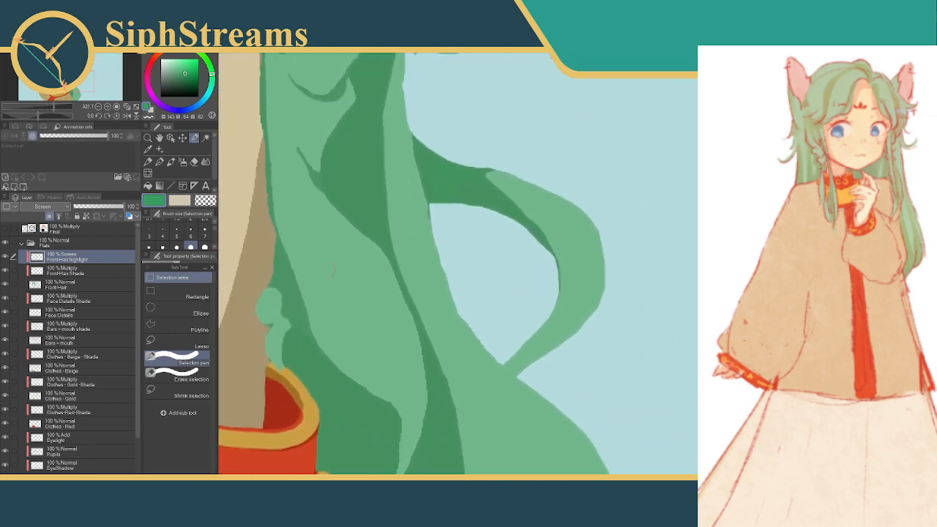
pyautogui.moveTo(185, 72); pyautogui.dragTo(183, 71)
pyautogui.click(148, 150)
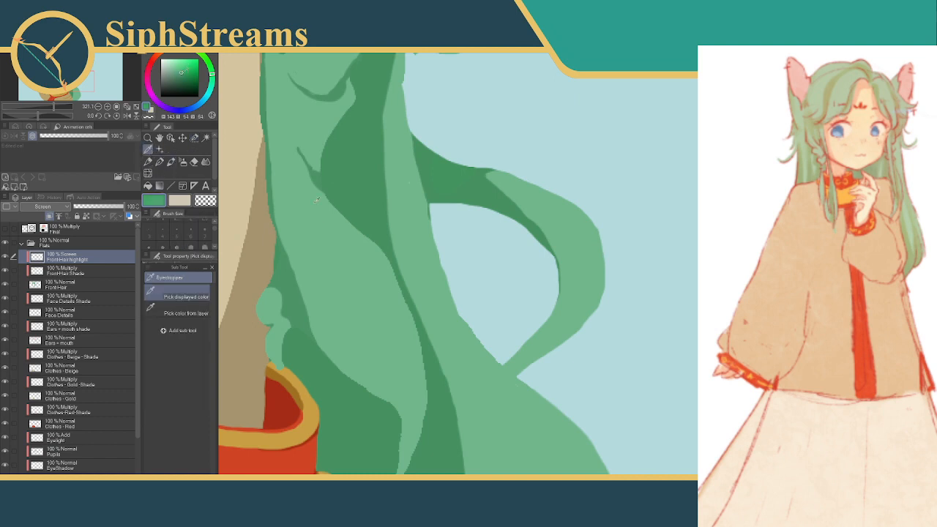
pyautogui.click(319, 238)
pyautogui.click(194, 137)
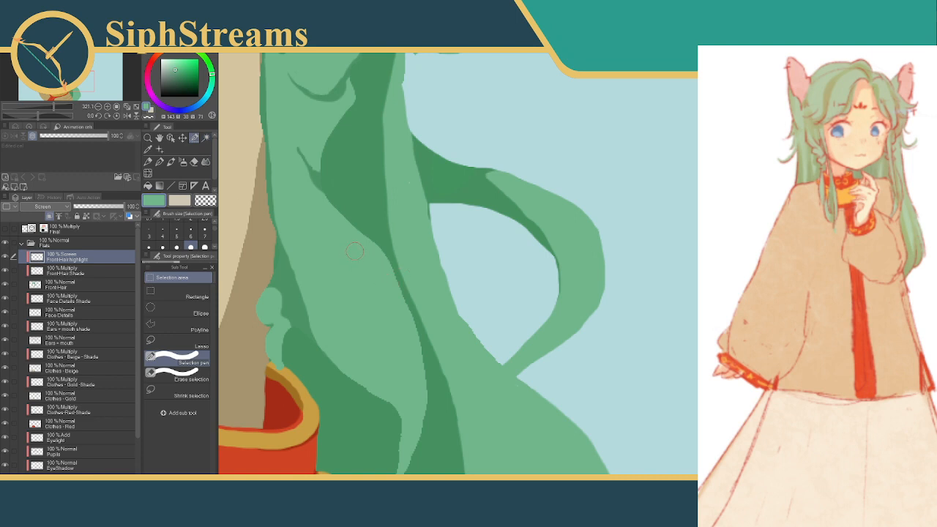
# Outline a curved highlight on the wavy lock beside the collar, test a fill in it, and undo the fill
pyautogui.moveTo(357, 253); pyautogui.dragTo(385, 334)
pyautogui.hotkey('ctrl', 'z')
pyautogui.moveTo(398, 278)
pyautogui.mouseDown()
pyautogui.moveTo(378, 217)
pyautogui.moveTo(358, 223)
pyautogui.moveTo(383, 298)
pyautogui.mouseUp()
pyautogui.click(415, 317)
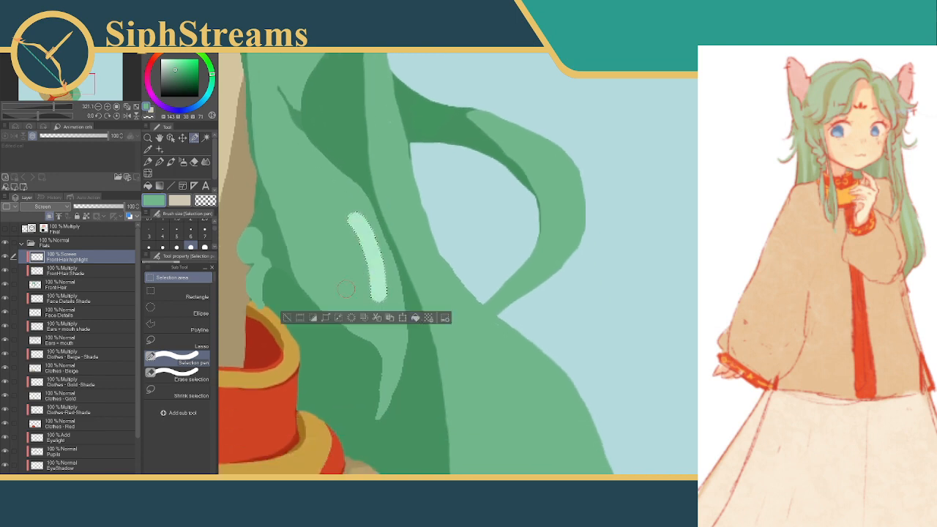
pyautogui.hotkey('ctrl', 'd')
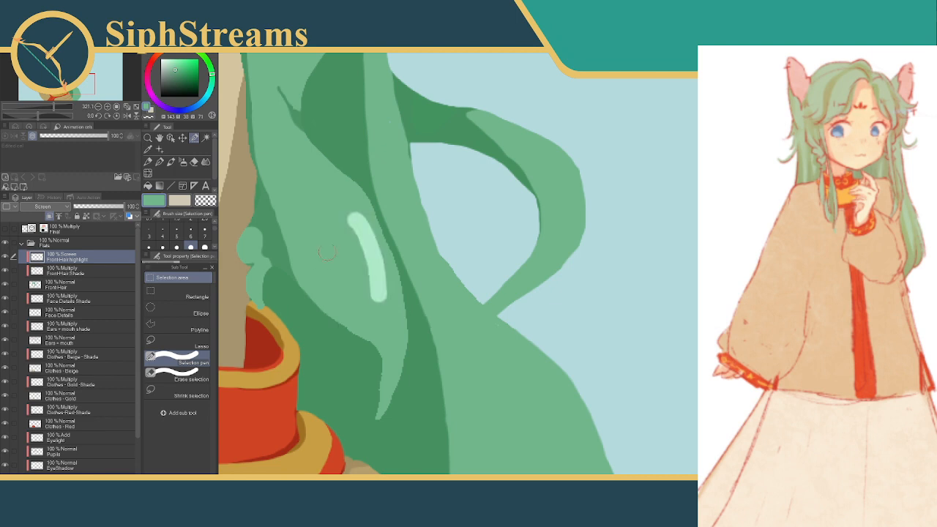
pyautogui.click(337, 213)
pyautogui.click(258, 235)
pyautogui.hotkey('ctrl', 'z')
pyautogui.hotkey('ctrl', 'z')
pyautogui.hotkey('ctrl', 'z')
pyautogui.hotkey('ctrl', 'z')
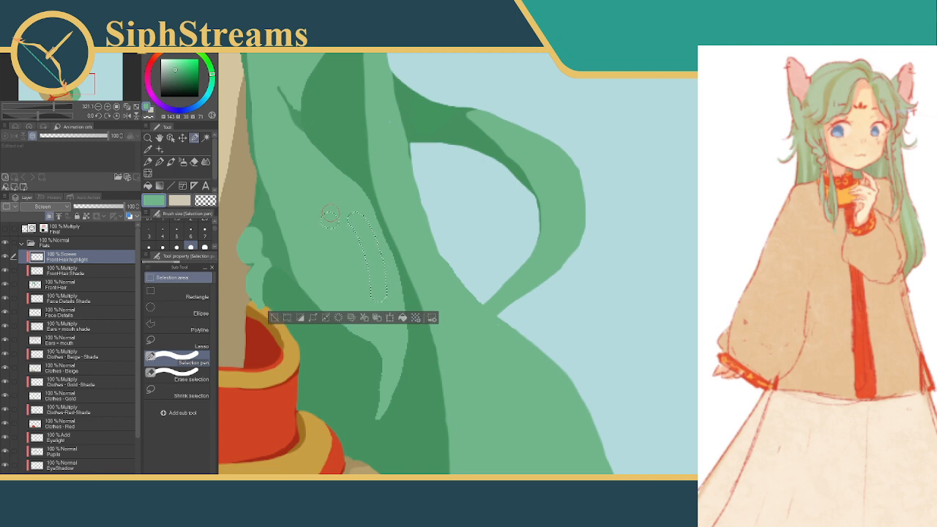
# Trim the curved selection on the wavy lock to a thin crescent, fill it with the sampled green, and deselect
pyautogui.moveTo(379, 227)
pyautogui.mouseDown()
pyautogui.moveTo(391, 272)
pyautogui.moveTo(362, 320)
pyautogui.mouseUp()
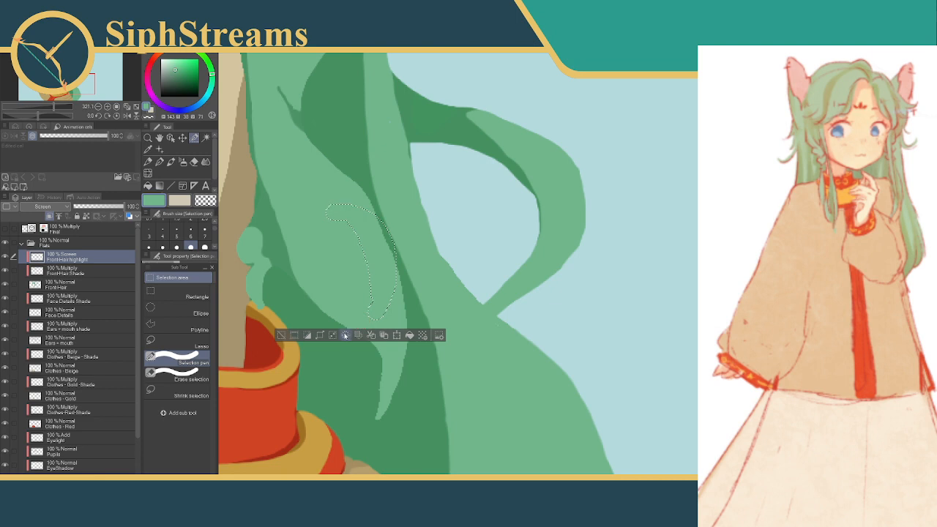
pyautogui.click(183, 380)
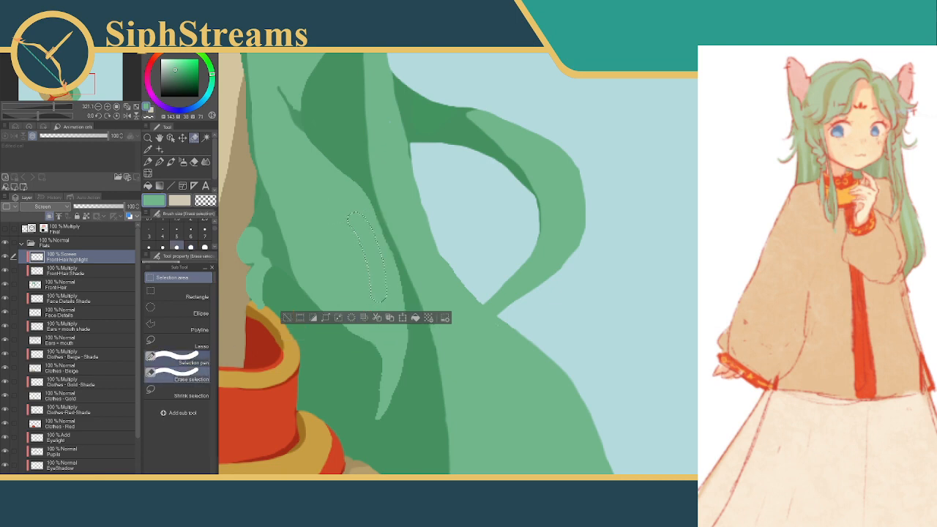
pyautogui.moveTo(337, 211)
pyautogui.mouseDown()
pyautogui.moveTo(377, 246)
pyautogui.moveTo(381, 296)
pyautogui.moveTo(382, 287)
pyautogui.mouseUp()
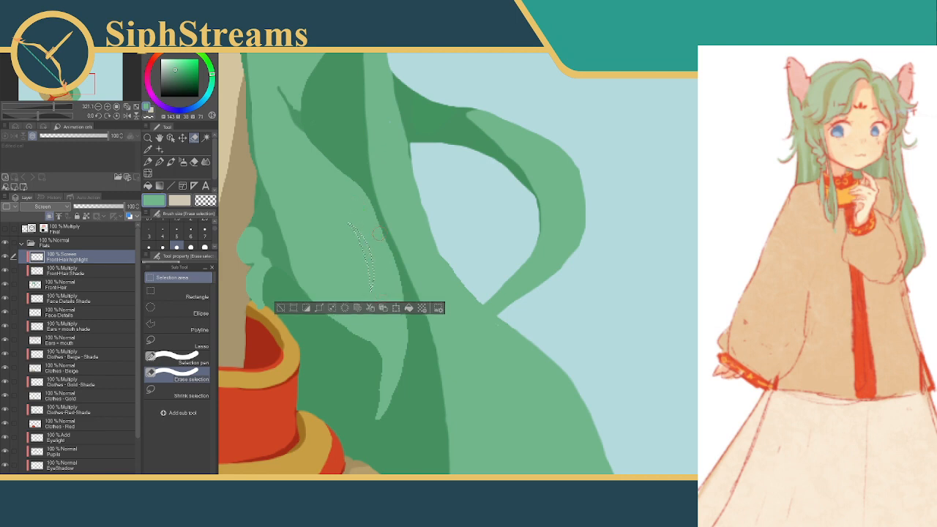
pyautogui.click(409, 308)
pyautogui.click(281, 309)
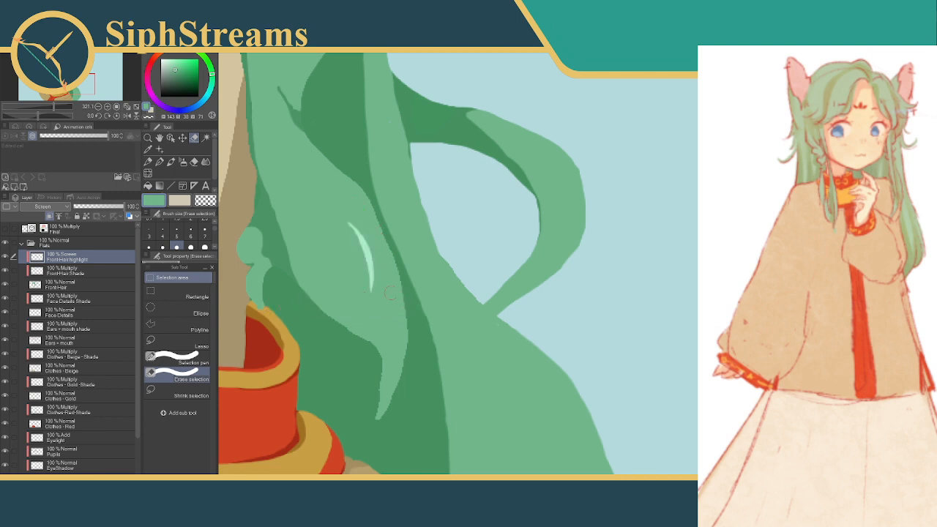
# Reselect the crescent highlight, recolor it with a darker, more saturated green, and deselect
pyautogui.moveTo(433, 257); pyautogui.dragTo(513, 286)
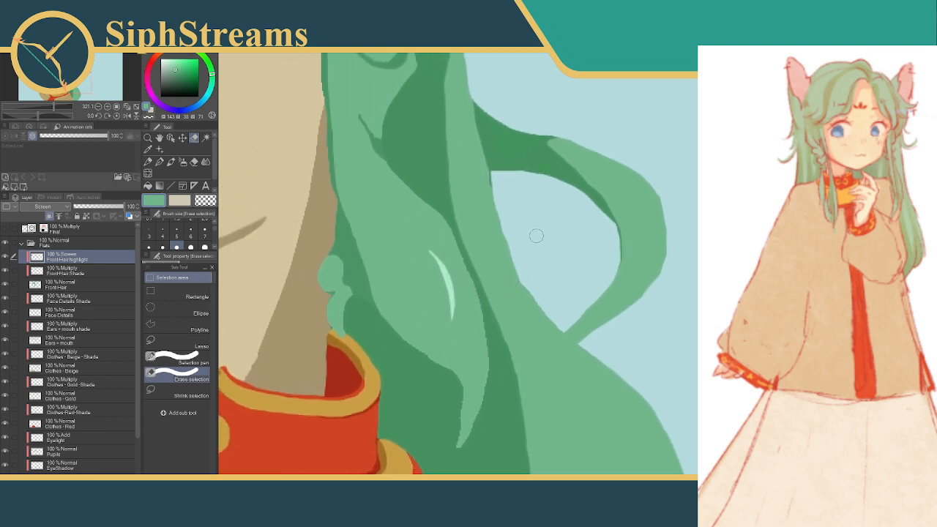
pyautogui.hotkey('ctrl', 'shift', 'd')
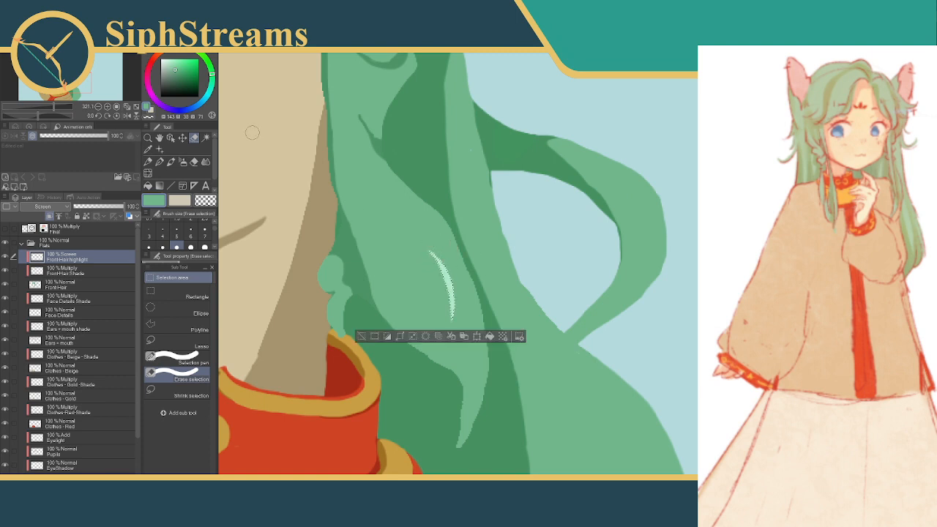
pyautogui.moveTo(175, 71); pyautogui.dragTo(185, 76)
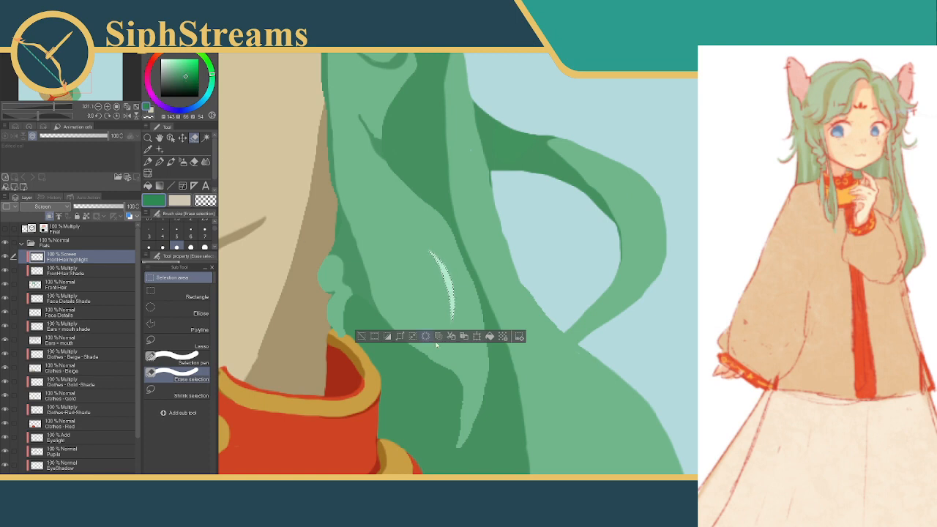
pyautogui.click(361, 336)
# Outline a long curved highlight selection on the large bulging hair lock beside the sleeve and widen it along its inner edge
pyautogui.moveTo(503, 279); pyautogui.dragTo(368, 66)
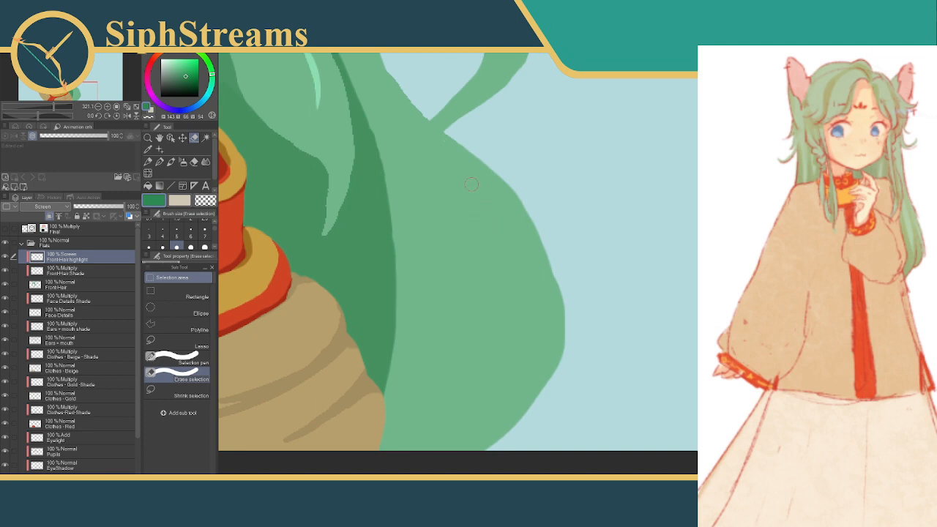
pyautogui.moveTo(471, 184)
pyautogui.mouseDown()
pyautogui.moveTo(532, 284)
pyautogui.moveTo(540, 314)
pyautogui.moveTo(526, 368)
pyautogui.mouseUp()
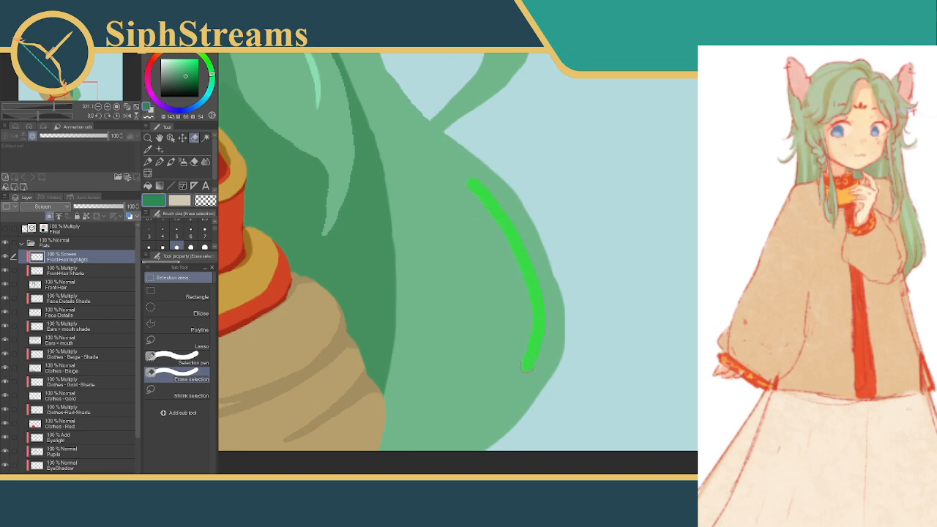
pyautogui.moveTo(466, 188); pyautogui.dragTo(514, 269)
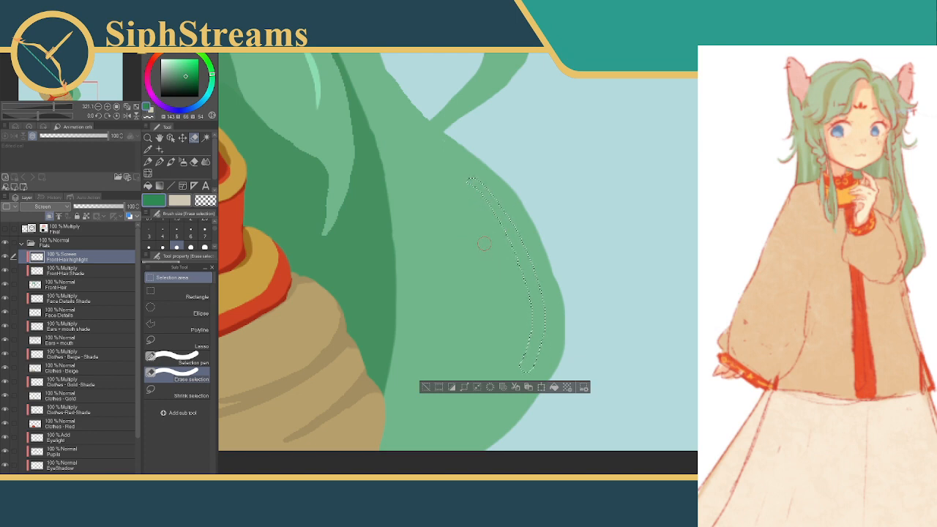
pyautogui.click(208, 359)
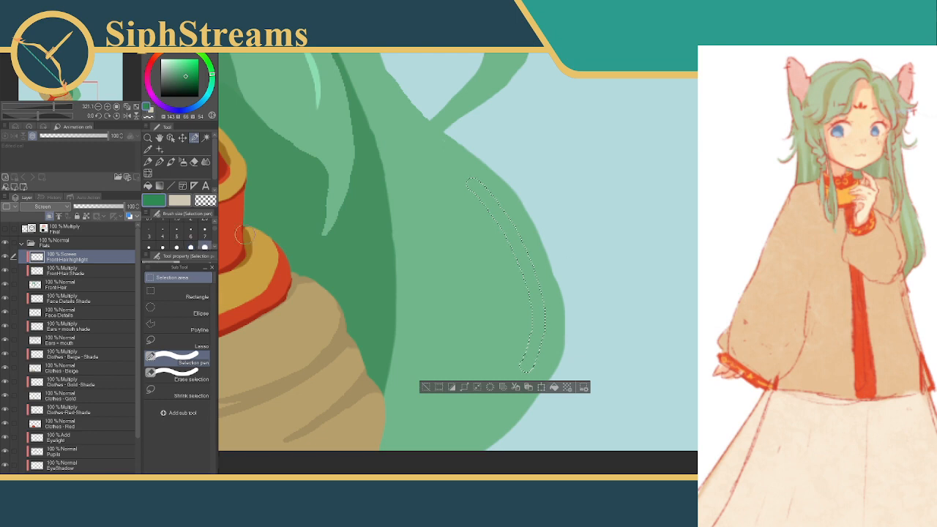
pyautogui.moveTo(469, 183)
pyautogui.mouseDown()
pyautogui.moveTo(494, 205)
pyautogui.moveTo(535, 287)
pyautogui.moveTo(520, 362)
pyautogui.moveTo(507, 382)
pyautogui.mouseUp()
# Enlarge the selection eraser and trim the selection on the bulging lock to a thin tapered crescent
pyautogui.click(183, 375)
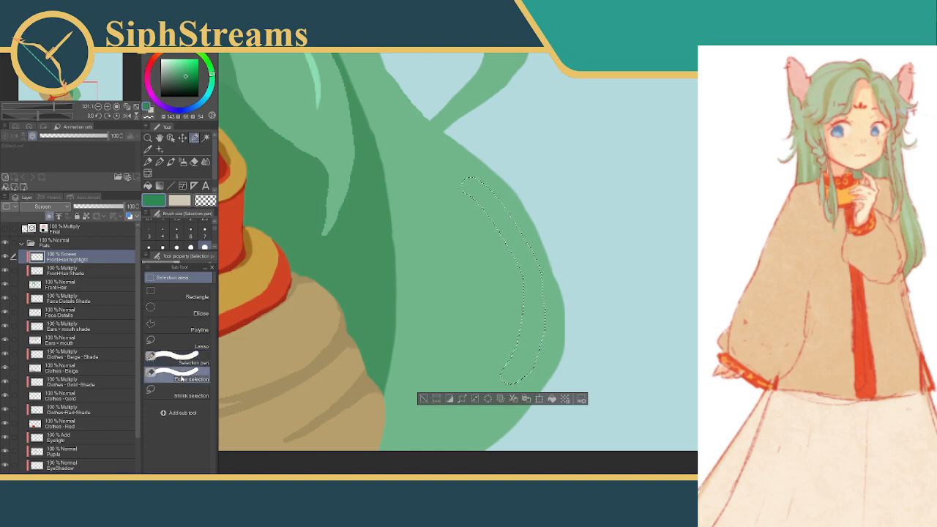
pyautogui.click(205, 247)
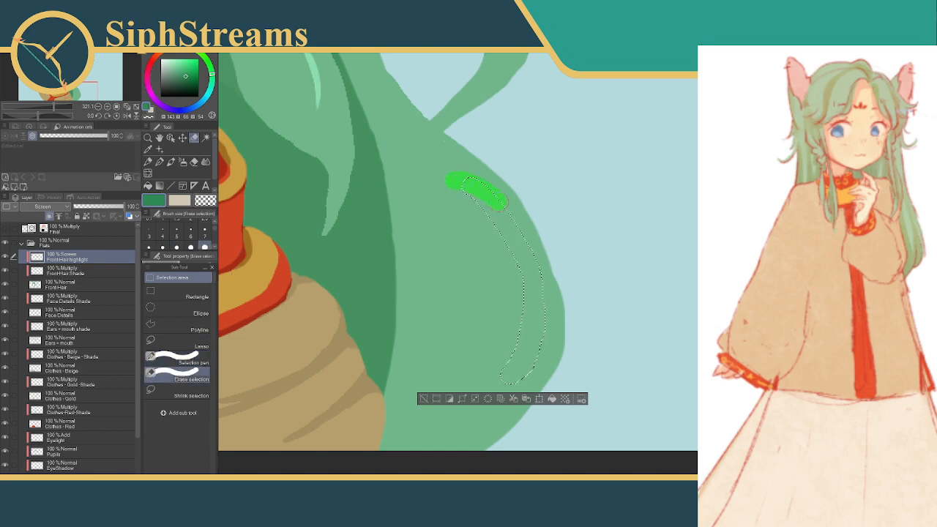
pyautogui.moveTo(555, 273); pyautogui.dragTo(554, 276)
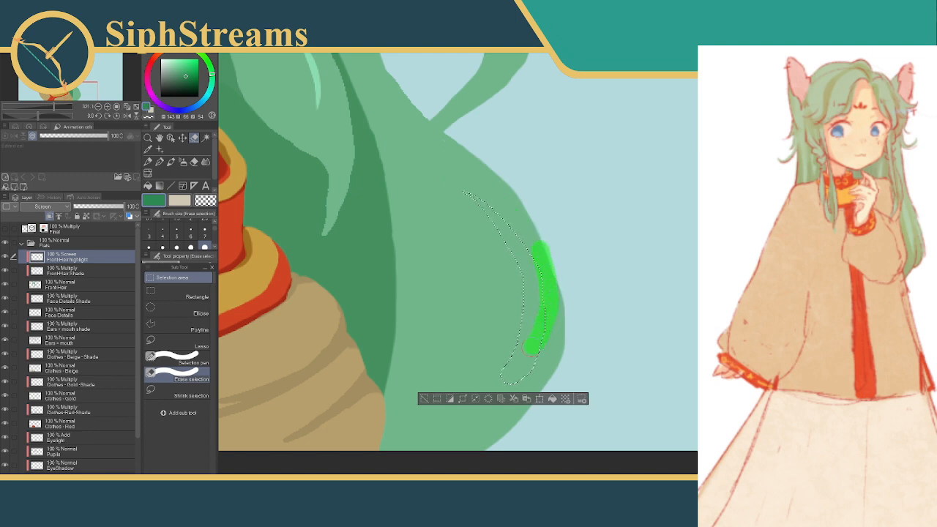
pyautogui.moveTo(532, 347); pyautogui.dragTo(488, 380)
pyautogui.moveTo(538, 355); pyautogui.dragTo(514, 387)
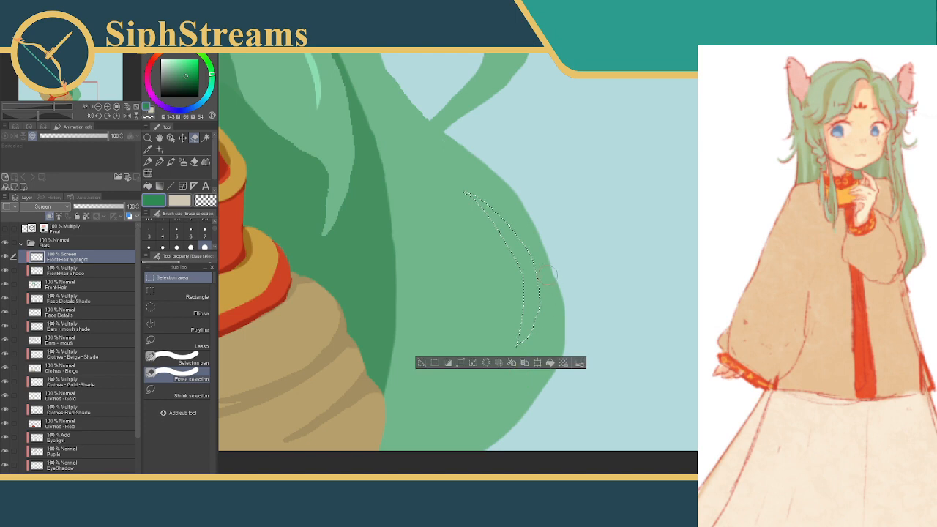
pyautogui.moveTo(529, 342); pyautogui.dragTo(525, 345)
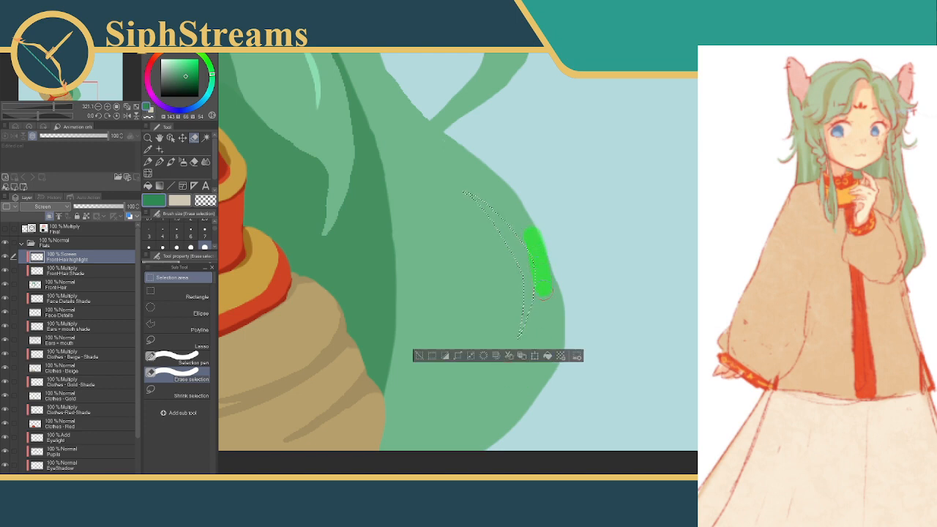
pyautogui.moveTo(546, 292); pyautogui.dragTo(546, 295)
pyautogui.hotkey('ctrl', 'z')
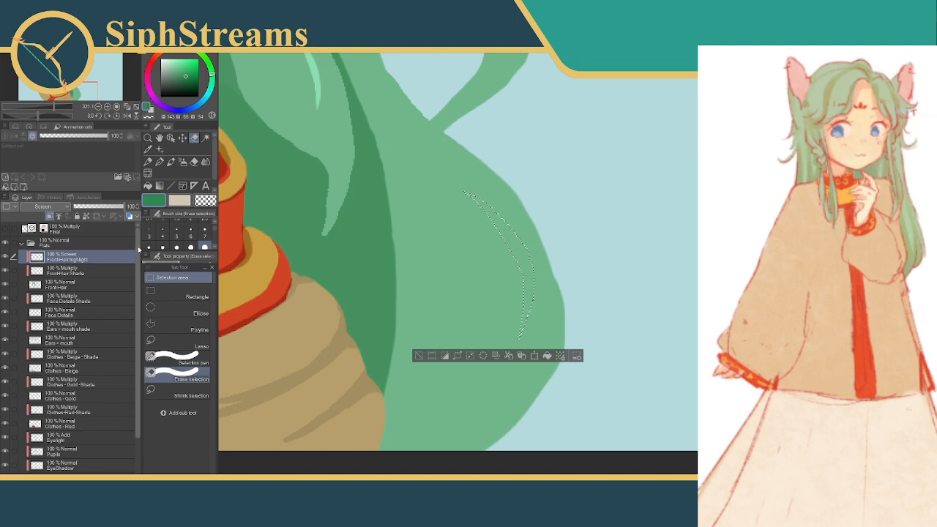
# Add a clipped Screen-mode layer named BackHair - Light above BackHair - Shade, and fill the crescent selection on it with the dark green
pyautogui.scroll(-5, 76, 416)
pyautogui.click(65, 452)
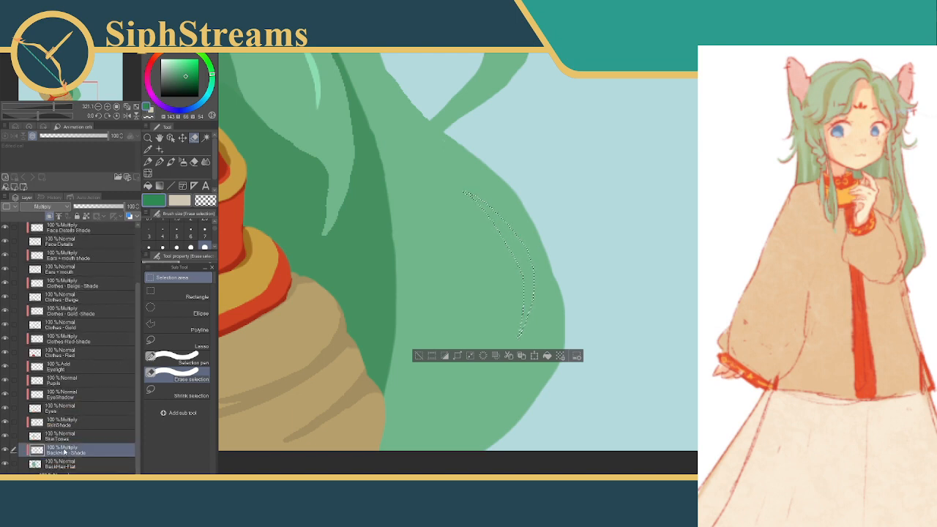
pyautogui.hotkey('ctrl', 'shift', 'n')
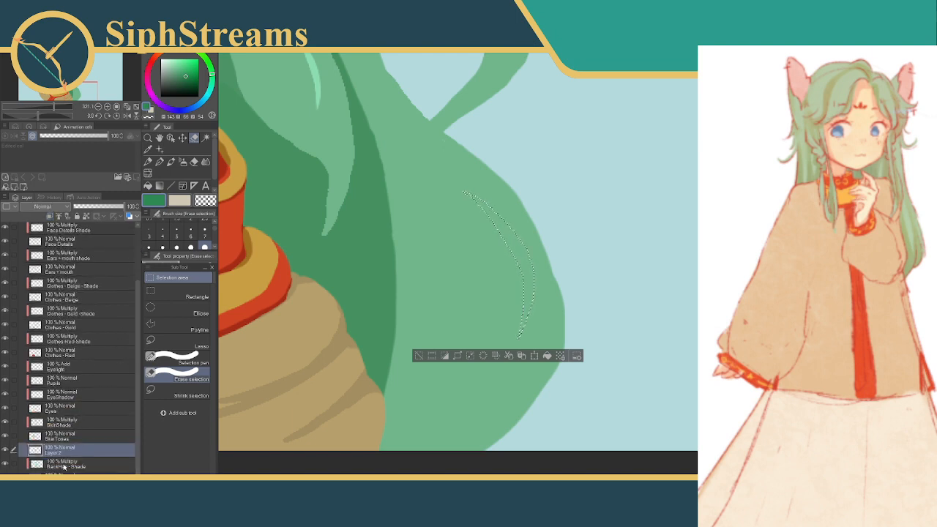
pyautogui.doubleClick(60, 454)
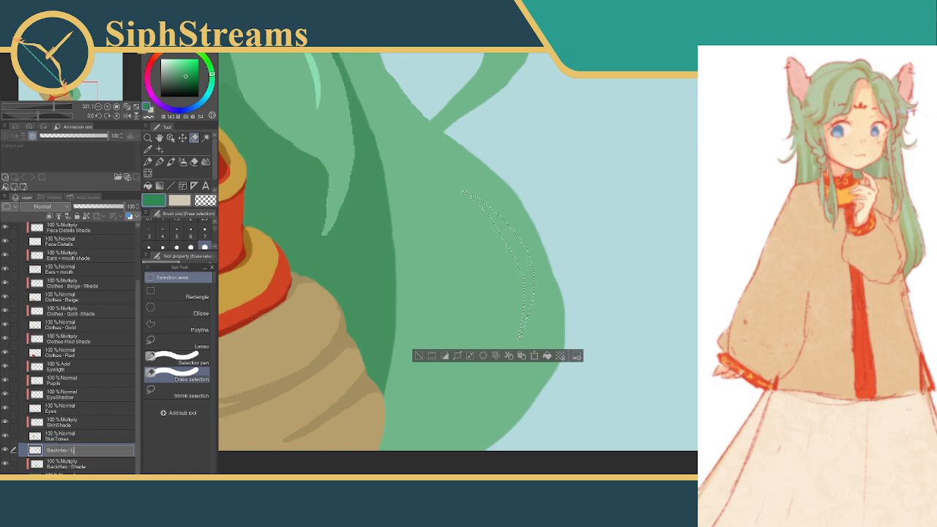
pyautogui.press('Return')
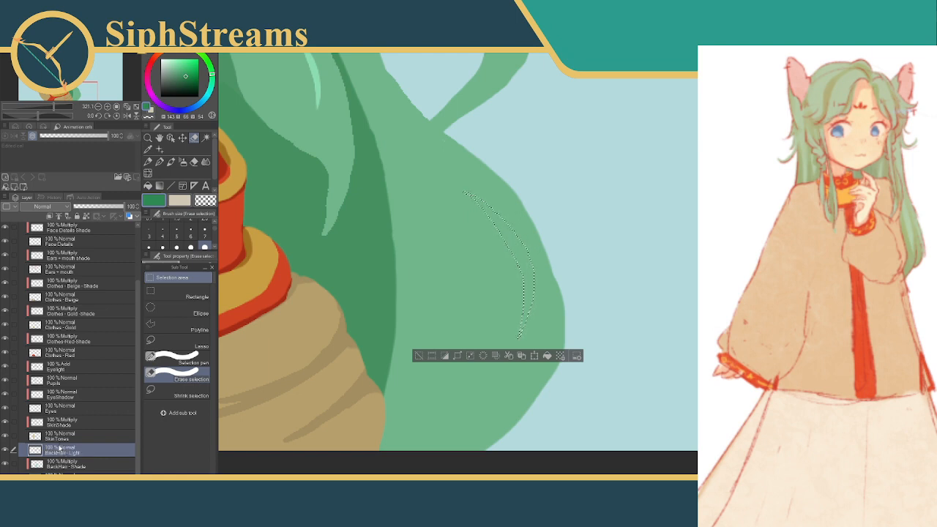
pyautogui.click(48, 211)
pyautogui.click(41, 272)
pyautogui.click(49, 217)
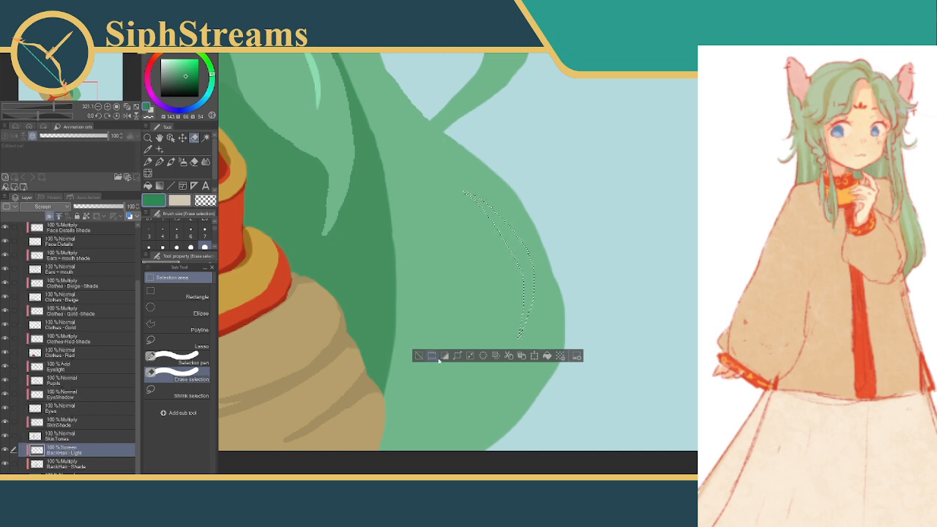
pyautogui.click(419, 356)
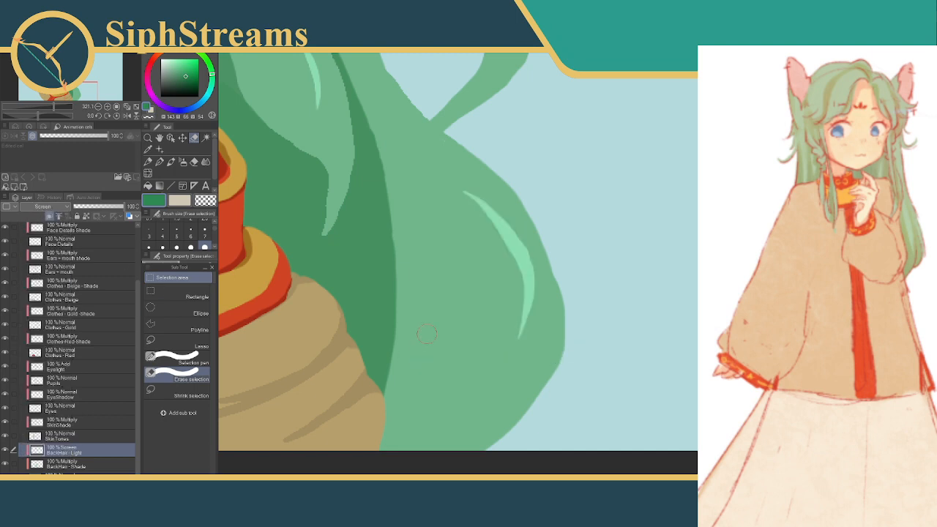
# Outline a short curved highlight selection along the outer bend of the looping back hair strand with a resized selection pen
pyautogui.moveTo(479, 159); pyautogui.dragTo(423, 380)
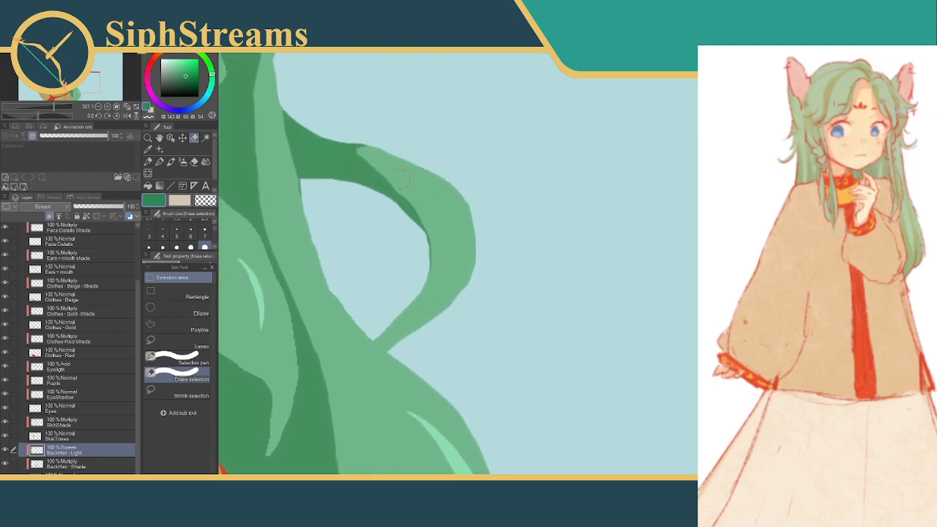
pyautogui.click(175, 359)
pyautogui.click(176, 229)
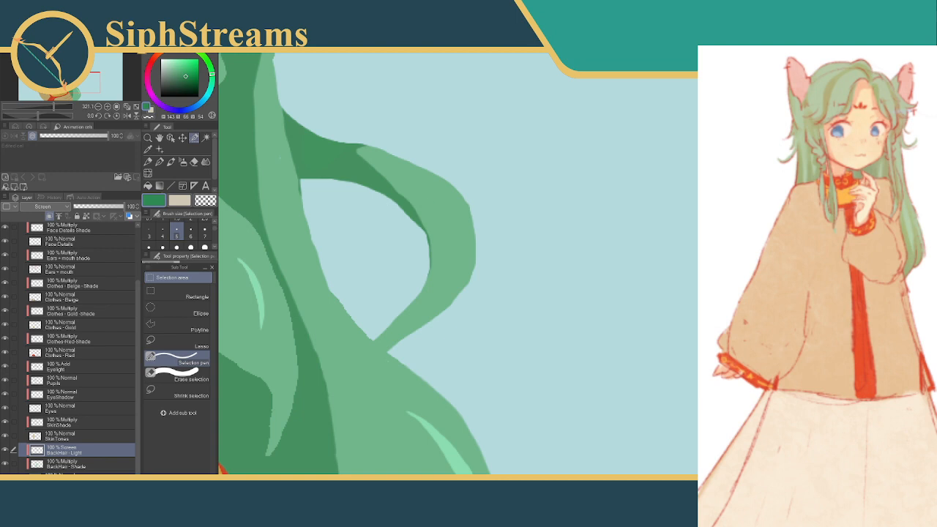
pyautogui.click(176, 247)
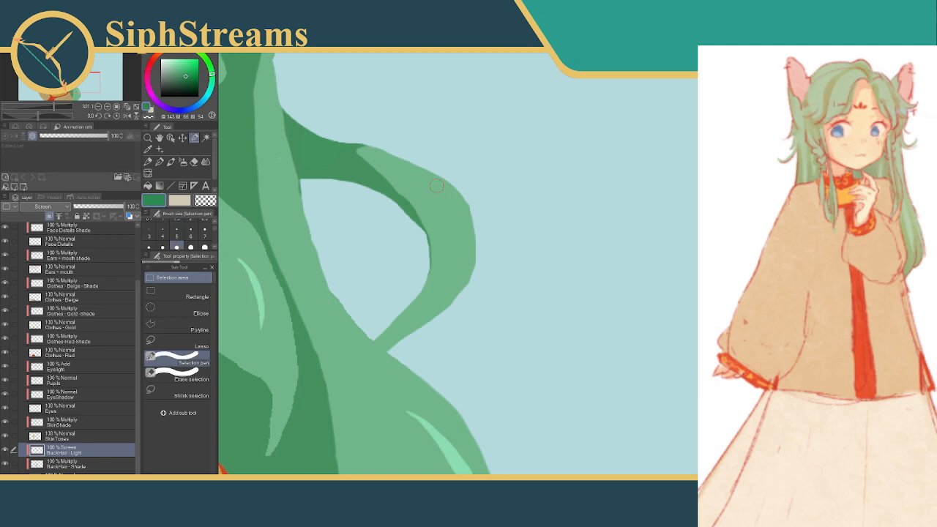
pyautogui.moveTo(439, 186); pyautogui.dragTo(472, 239)
pyautogui.hotkey('ctrl', 'z')
pyautogui.hotkey('ctrl', 'z')
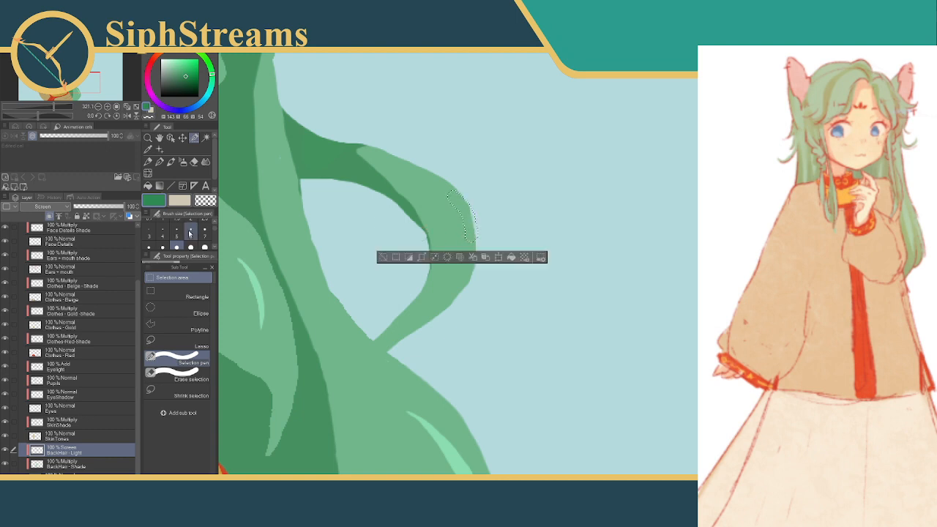
# Trim the selection on the looping strand to a thin crescent, fill it with the green, and deselect
pyautogui.click(179, 375)
pyautogui.moveTo(429, 195)
pyautogui.mouseDown()
pyautogui.moveTo(443, 204)
pyautogui.moveTo(460, 246)
pyautogui.mouseUp()
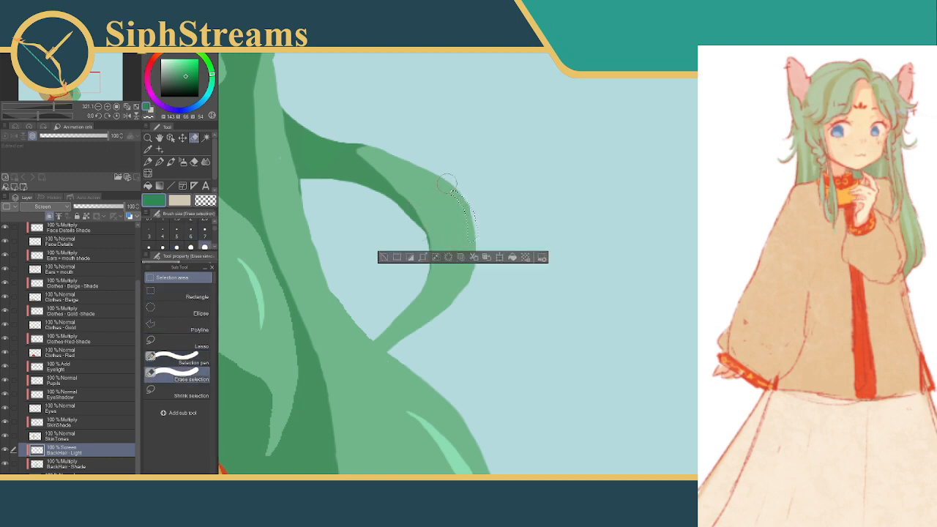
pyautogui.moveTo(445, 180)
pyautogui.mouseDown()
pyautogui.moveTo(484, 207)
pyautogui.moveTo(475, 199)
pyautogui.moveTo(480, 230)
pyautogui.moveTo(484, 255)
pyautogui.mouseUp()
pyautogui.click(510, 248)
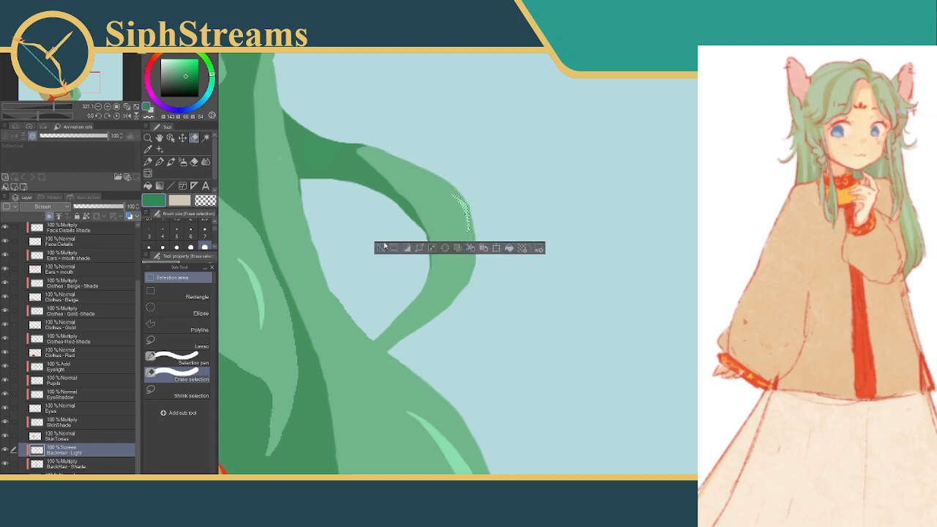
pyautogui.click(383, 247)
# Select a small crescent on the curled lock below the ear and fill it on the FrontHair highlight layer
pyautogui.moveTo(378, 106); pyautogui.dragTo(609, 356)
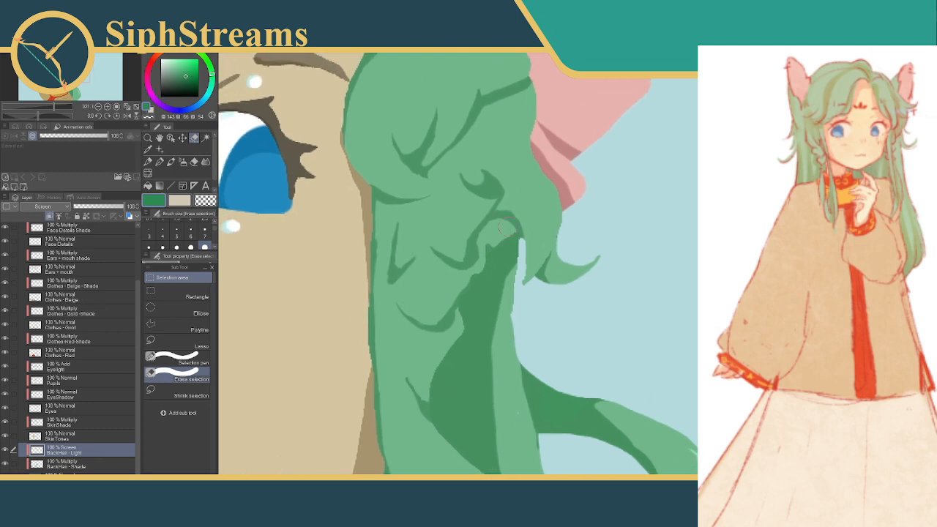
pyautogui.moveTo(360, 181); pyautogui.dragTo(348, 220)
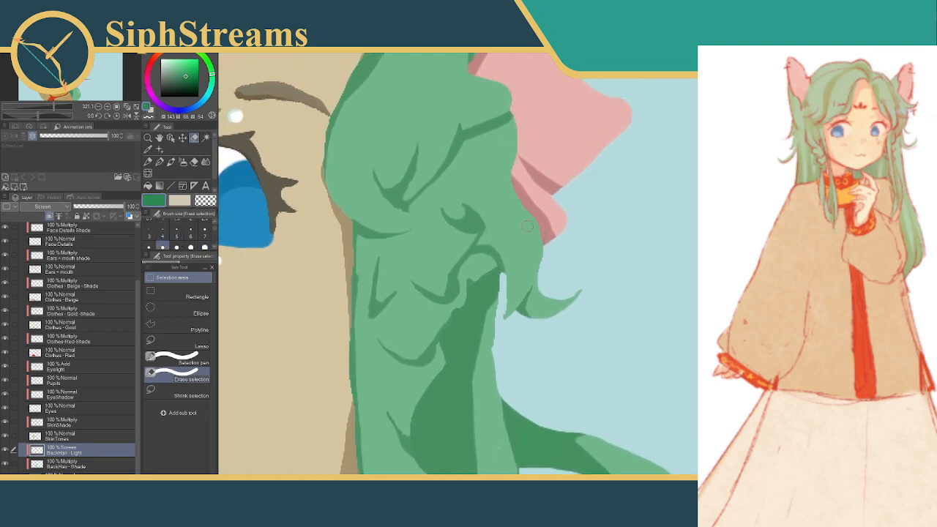
pyautogui.moveTo(528, 225); pyautogui.dragTo(533, 256)
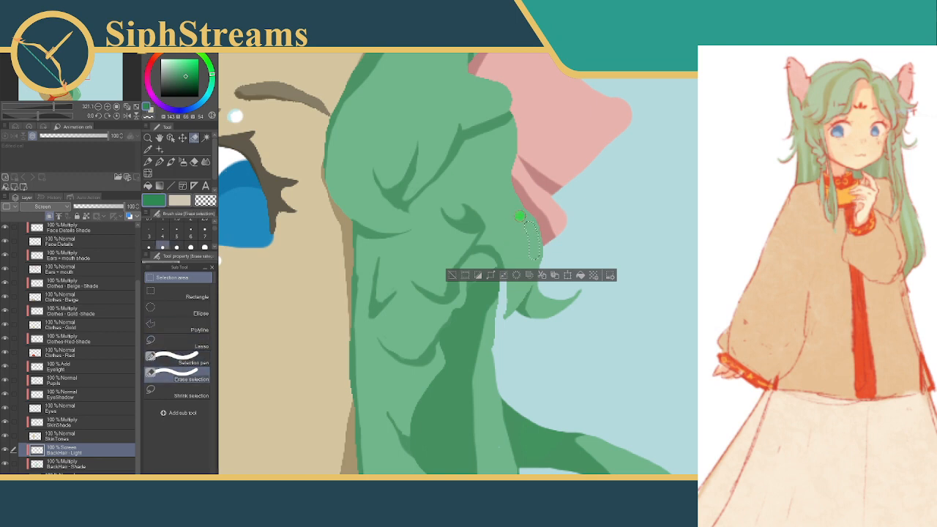
pyautogui.moveTo(540, 248); pyautogui.dragTo(537, 261)
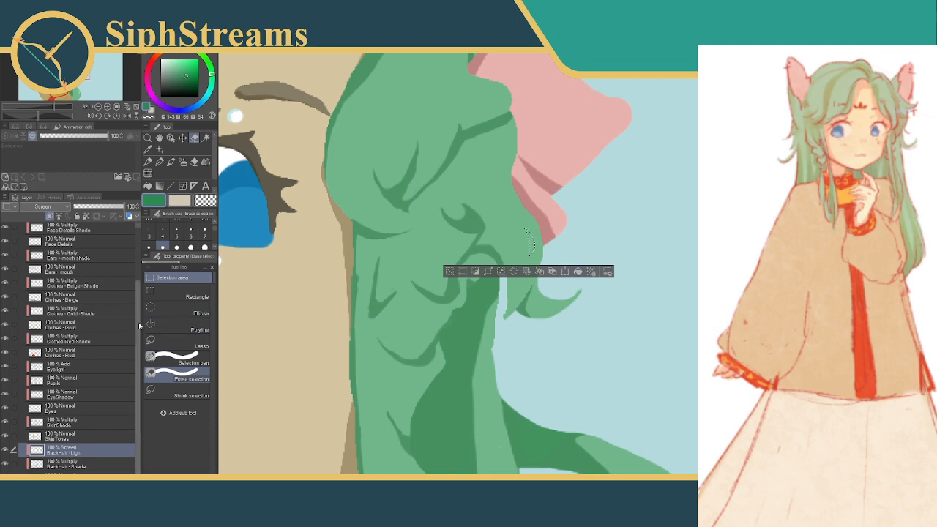
pyautogui.scroll(3, 139, 326)
pyautogui.click(86, 258)
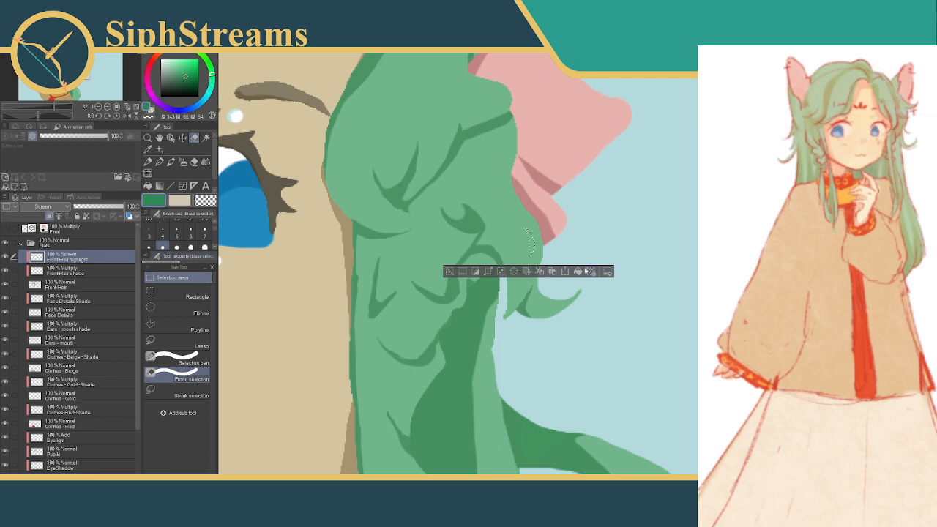
pyautogui.click(448, 271)
# Fill a thin highlight along the upper edge of the crease beside the ear, and try another small selection on the fold below
pyautogui.moveTo(478, 169); pyautogui.dragTo(505, 312)
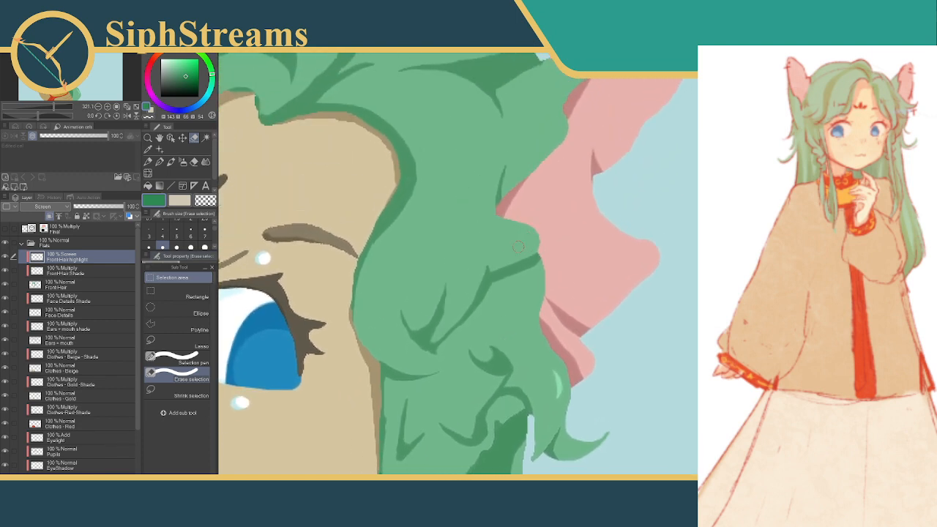
pyautogui.moveTo(494, 258); pyautogui.dragTo(536, 245)
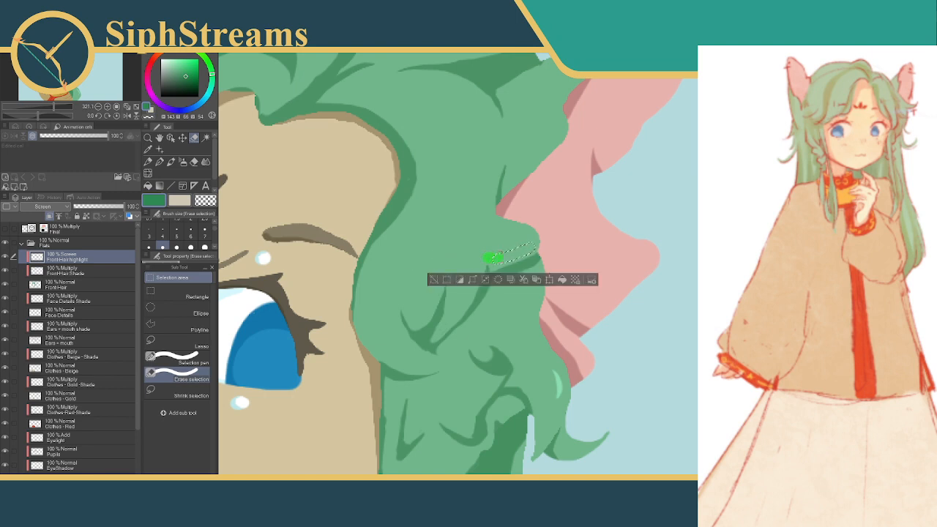
pyautogui.moveTo(536, 243); pyautogui.dragTo(539, 241)
pyautogui.click(564, 280)
pyautogui.click(435, 279)
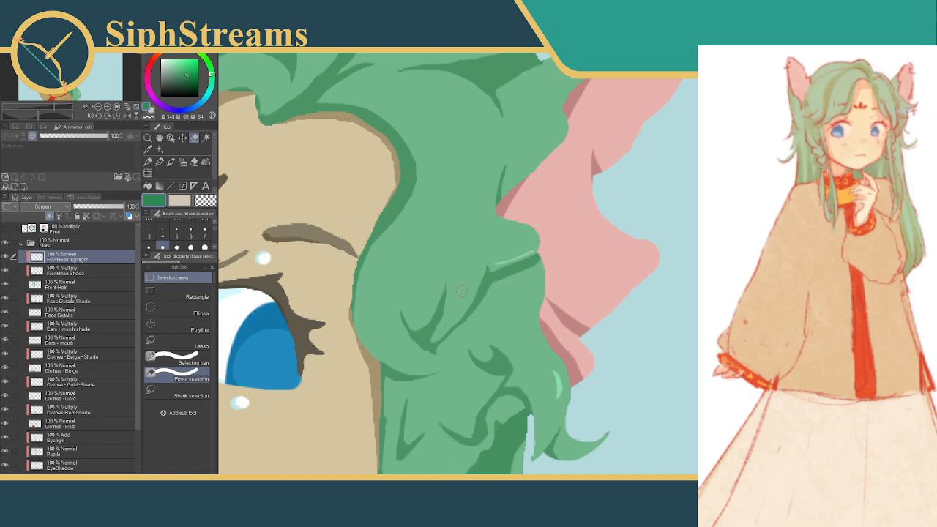
pyautogui.moveTo(473, 278); pyautogui.dragTo(460, 299)
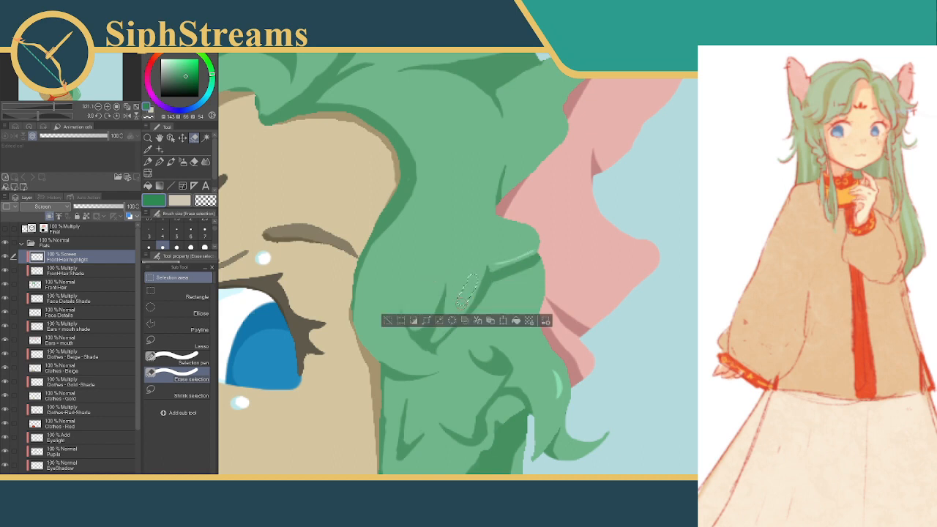
pyautogui.click(387, 320)
# Outline a curved highlight selection on the broad front lock between the forehead and the ear, redrawing the first attempt
pyautogui.moveTo(472, 213)
pyautogui.mouseDown()
pyautogui.moveTo(481, 218)
pyautogui.moveTo(412, 373)
pyautogui.mouseUp()
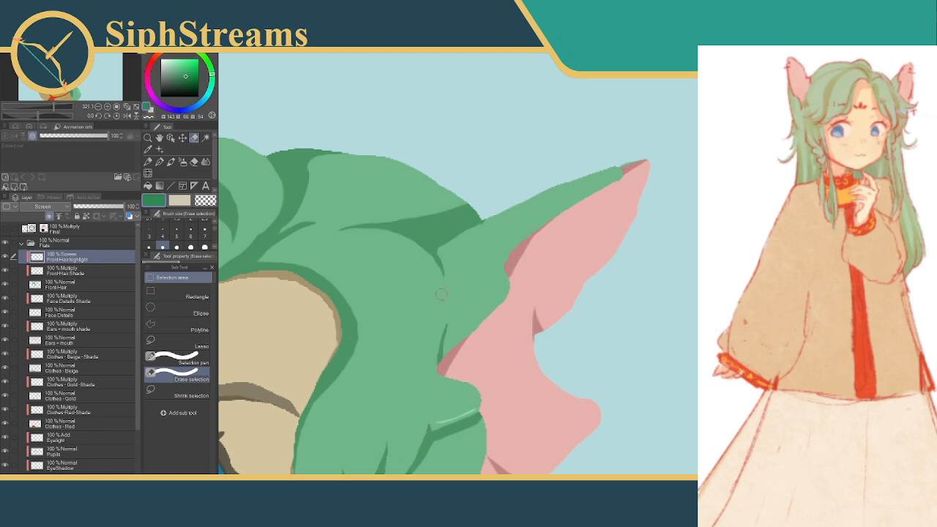
pyautogui.moveTo(440, 294); pyautogui.dragTo(528, 241)
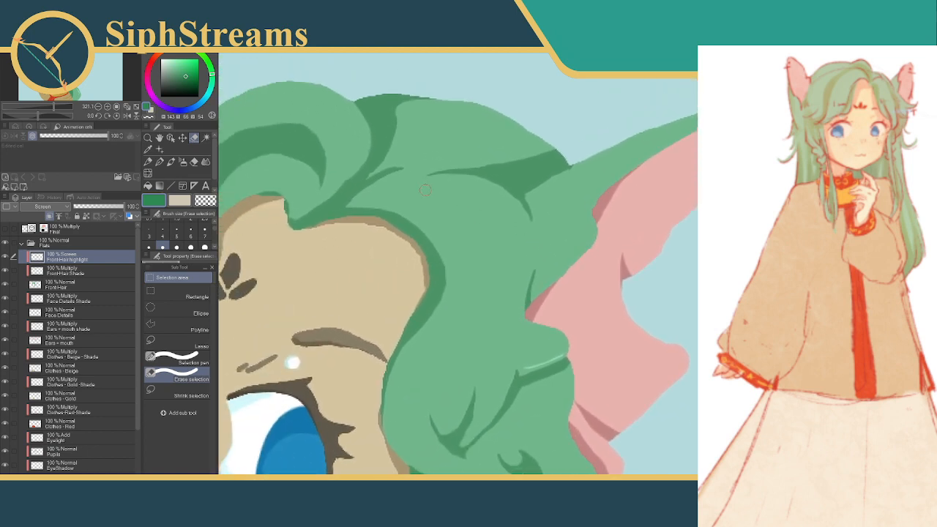
pyautogui.click(191, 247)
pyautogui.moveTo(436, 189)
pyautogui.mouseDown()
pyautogui.moveTo(486, 212)
pyautogui.moveTo(497, 271)
pyautogui.mouseUp()
pyautogui.hotkey('ctrl', 'z')
pyautogui.moveTo(463, 193); pyautogui.dragTo(497, 248)
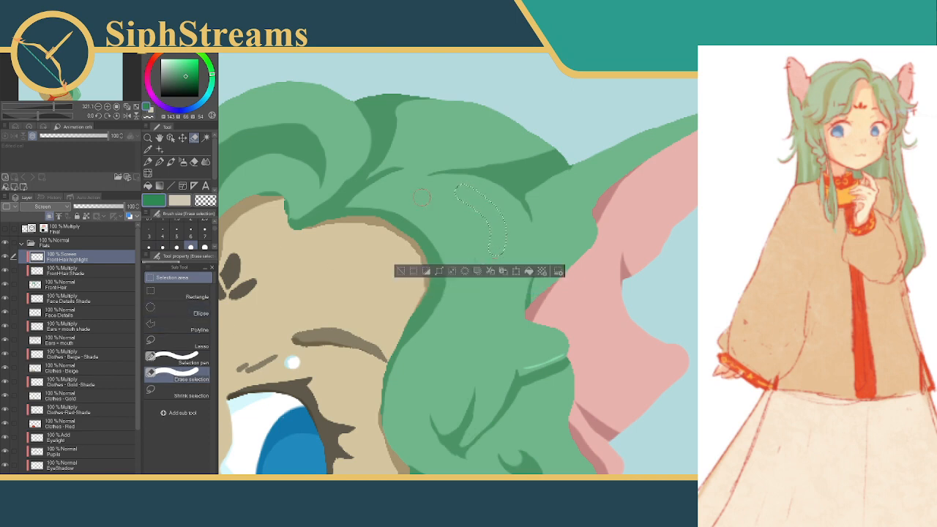
# Trim the selection on the broad front lock to a short thin crescent, fill it with the green, and deselect
pyautogui.moveTo(450, 186)
pyautogui.mouseDown()
pyautogui.moveTo(477, 193)
pyautogui.moveTo(502, 217)
pyautogui.moveTo(510, 244)
pyautogui.mouseUp()
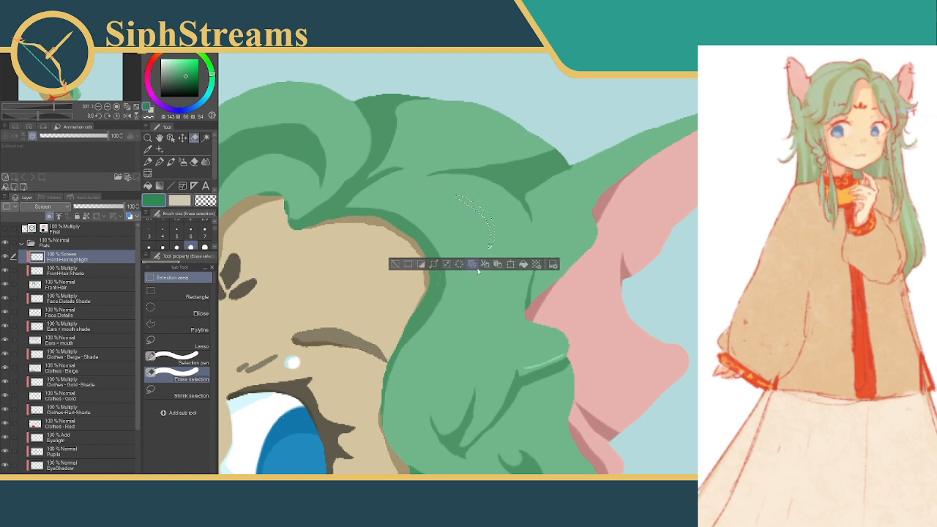
pyautogui.moveTo(450, 191); pyautogui.dragTo(460, 196)
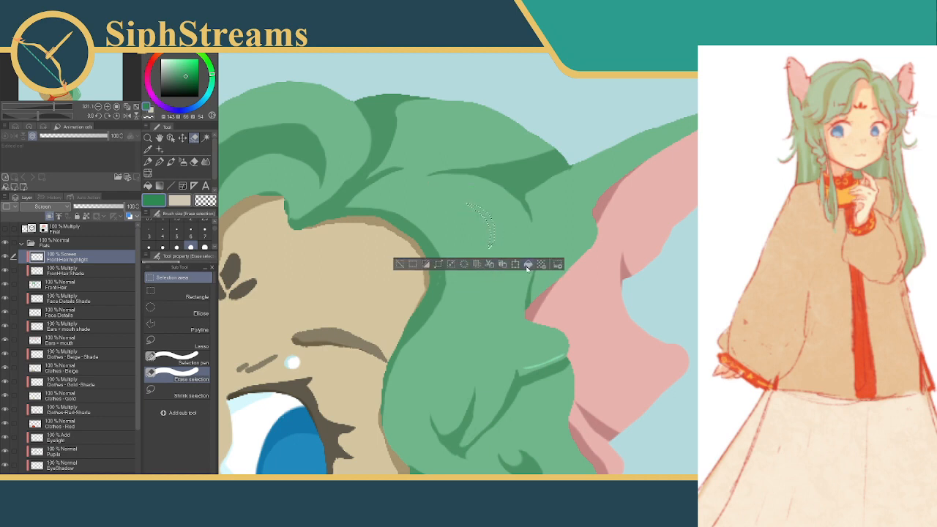
pyautogui.click(529, 265)
pyautogui.click(401, 264)
# Outline a crescent on the upper lock between the crown and the ear, trim it thin, fill it green, and deselect
pyautogui.moveTo(598, 170)
pyautogui.mouseDown()
pyautogui.moveTo(635, 219)
pyautogui.moveTo(588, 232)
pyautogui.moveTo(569, 256)
pyautogui.mouseUp()
pyautogui.moveTo(587, 181); pyautogui.dragTo(624, 216)
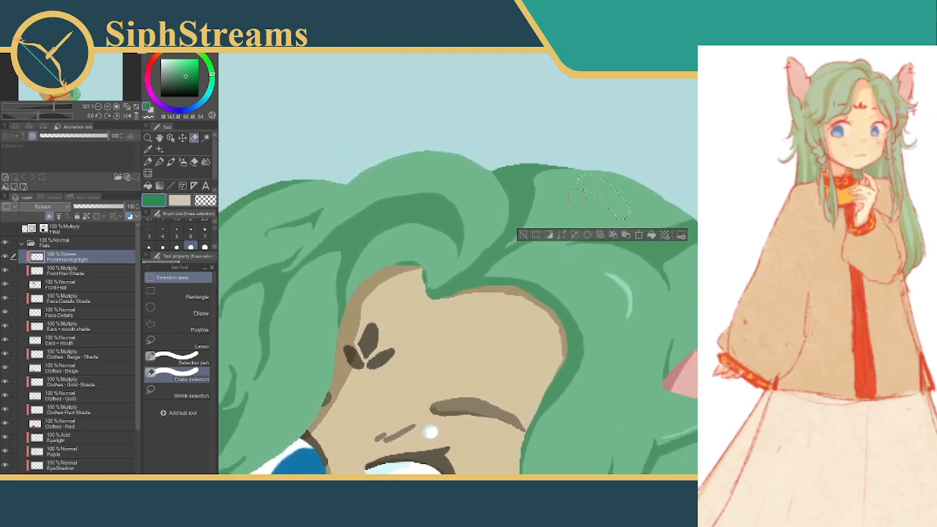
pyautogui.moveTo(575, 180)
pyautogui.mouseDown()
pyautogui.moveTo(602, 178)
pyautogui.moveTo(624, 216)
pyautogui.moveTo(620, 208)
pyautogui.mouseUp()
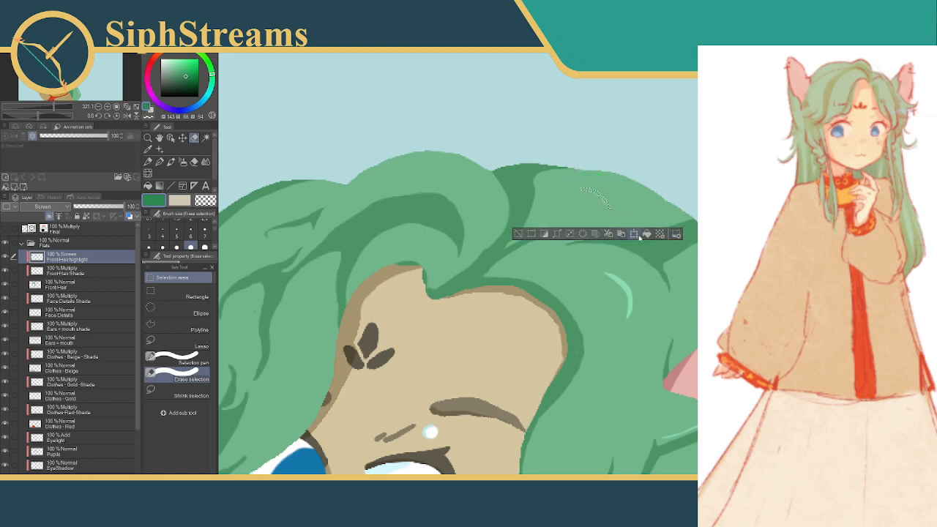
pyautogui.click(519, 235)
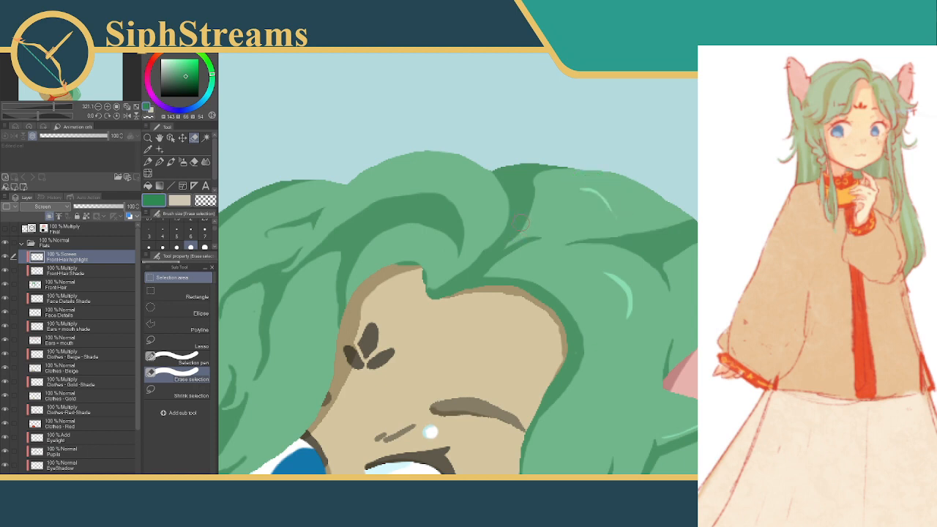
pyautogui.hotkey('ctrl', 'z')
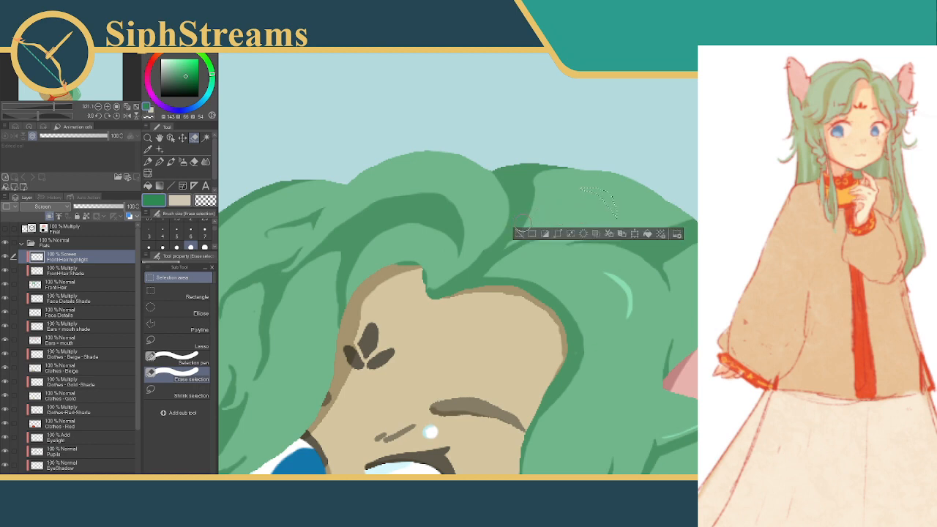
pyautogui.click(518, 234)
# Select a curved strip along the top of the rounded lock above the forehead, trim it, fill it green, and deselect
pyautogui.moveTo(492, 216); pyautogui.dragTo(610, 243)
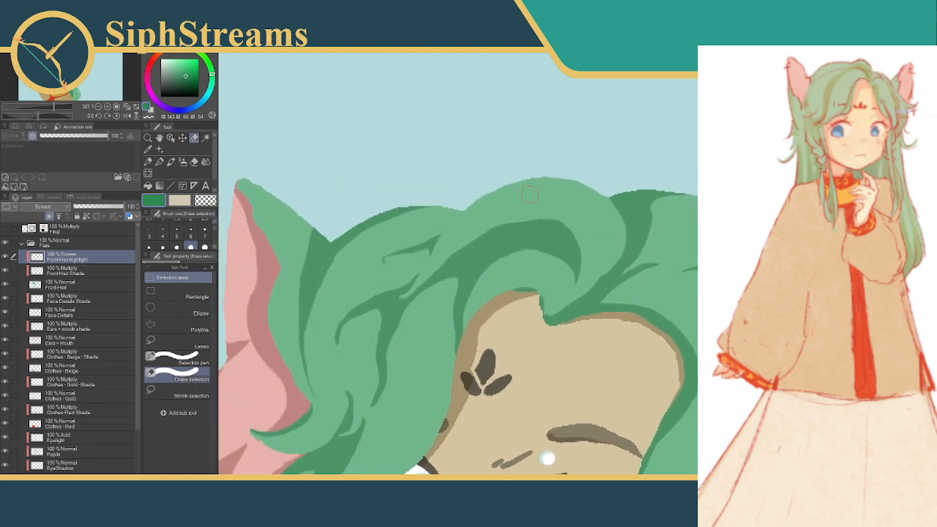
pyautogui.moveTo(530, 194)
pyautogui.mouseDown()
pyautogui.moveTo(586, 208)
pyautogui.moveTo(525, 199)
pyautogui.moveTo(560, 194)
pyautogui.moveTo(585, 208)
pyautogui.mouseUp()
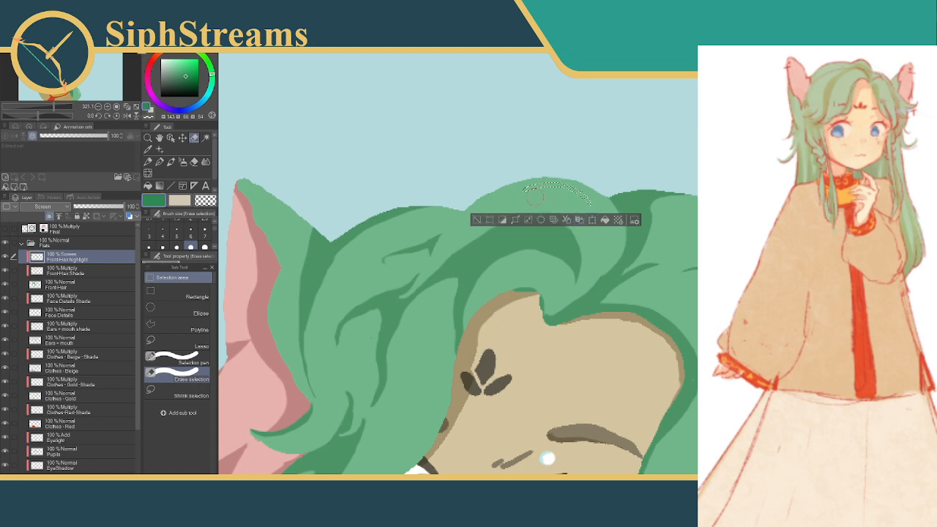
pyautogui.moveTo(546, 174); pyautogui.dragTo(510, 192)
pyautogui.moveTo(576, 175); pyautogui.dragTo(586, 201)
pyautogui.click(602, 210)
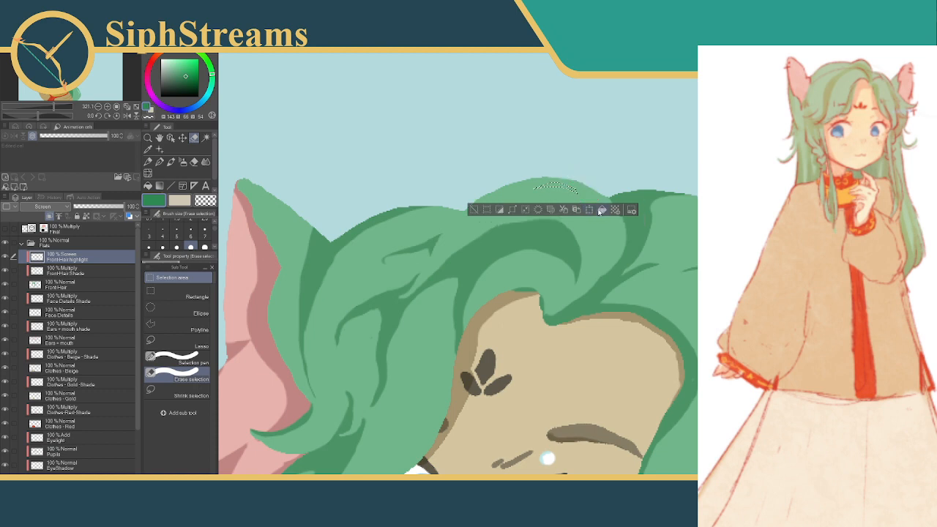
pyautogui.click(474, 210)
# Fill a thin crescent highlight along the edge of the front lock beside the forehead mark and deselect
pyautogui.moveTo(498, 192); pyautogui.dragTo(327, 150)
pyautogui.moveTo(252, 346)
pyautogui.mouseDown()
pyautogui.moveTo(338, 264)
pyautogui.moveTo(495, 200)
pyautogui.moveTo(463, 247)
pyautogui.moveTo(471, 261)
pyautogui.mouseUp()
pyautogui.click(535, 268)
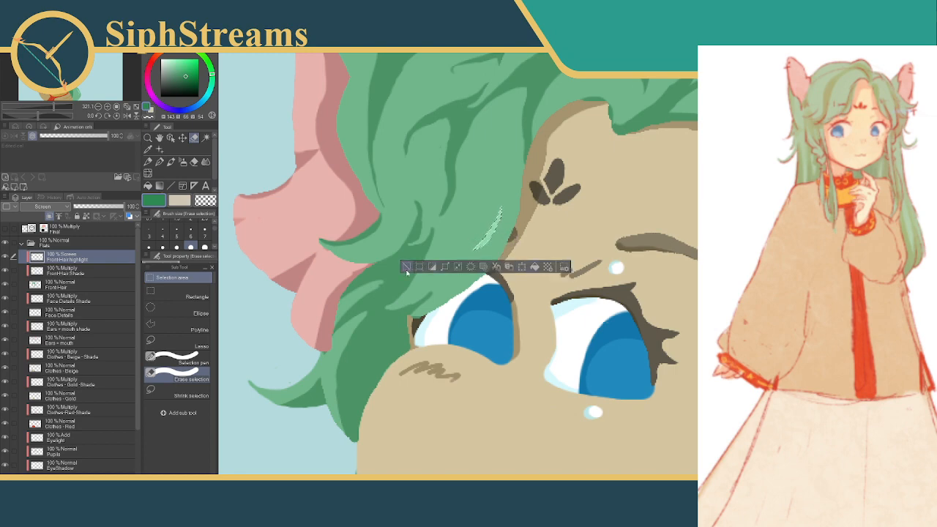
pyautogui.click(408, 268)
pyautogui.moveTo(464, 213); pyautogui.dragTo(459, 277)
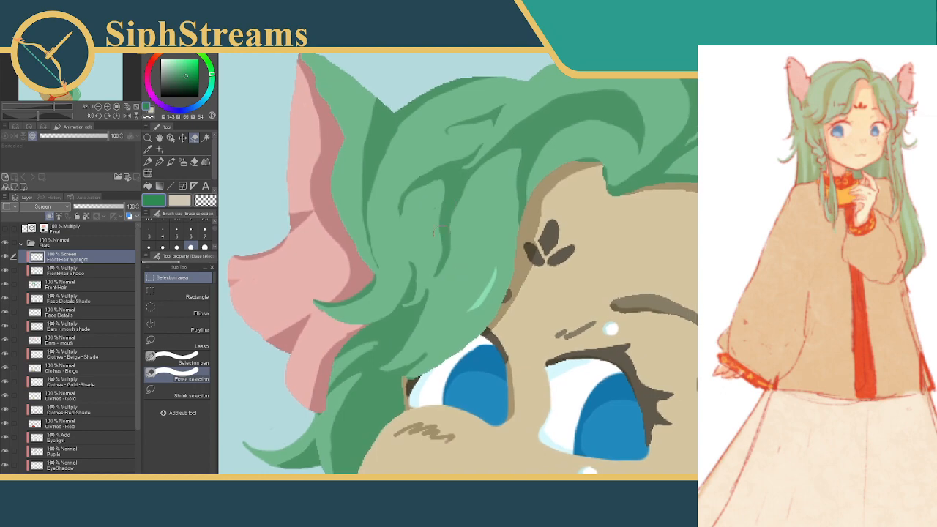
# Add a thin curved highlight to the bend of the narrow strand hanging below the chin, using a trimmed, filled selection
pyautogui.scroll(1, 487, 294)
pyautogui.scroll(-10, 486, 294)
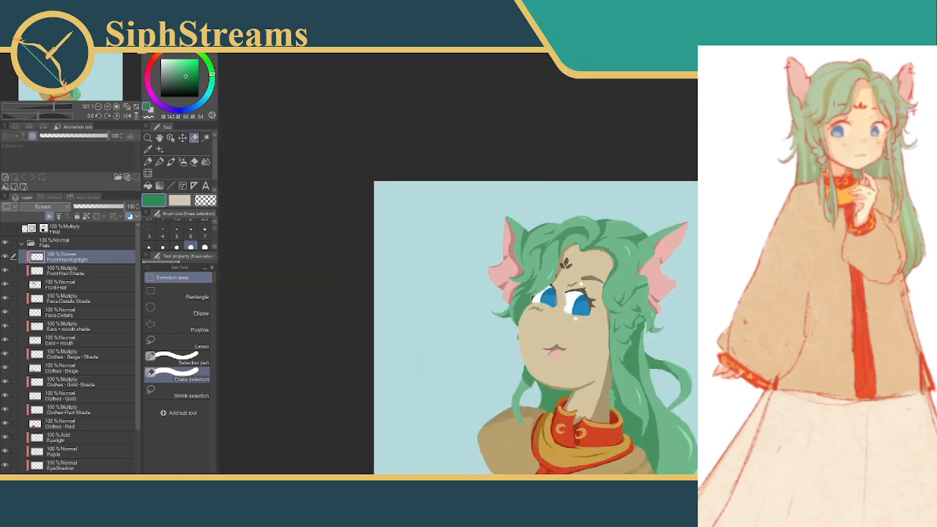
pyautogui.moveTo(488, 311); pyautogui.dragTo(459, 265)
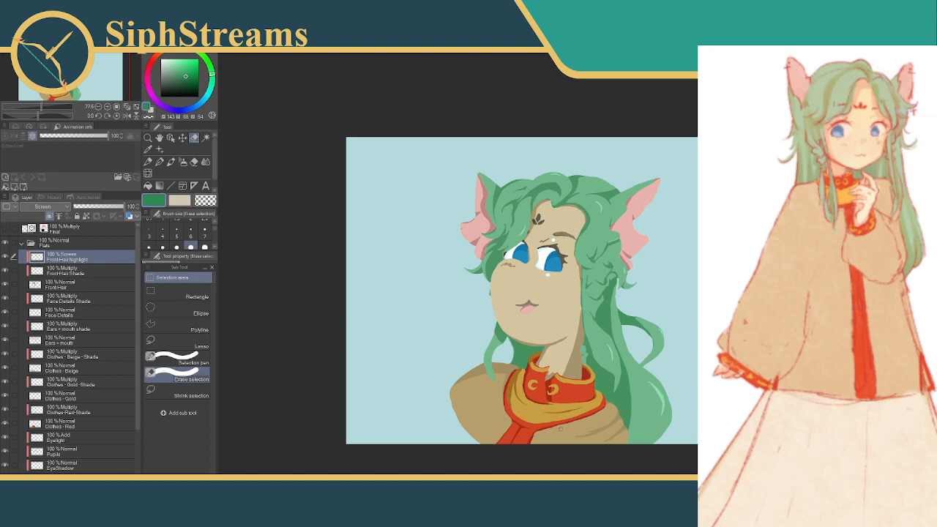
pyautogui.scroll(5, 540, 147)
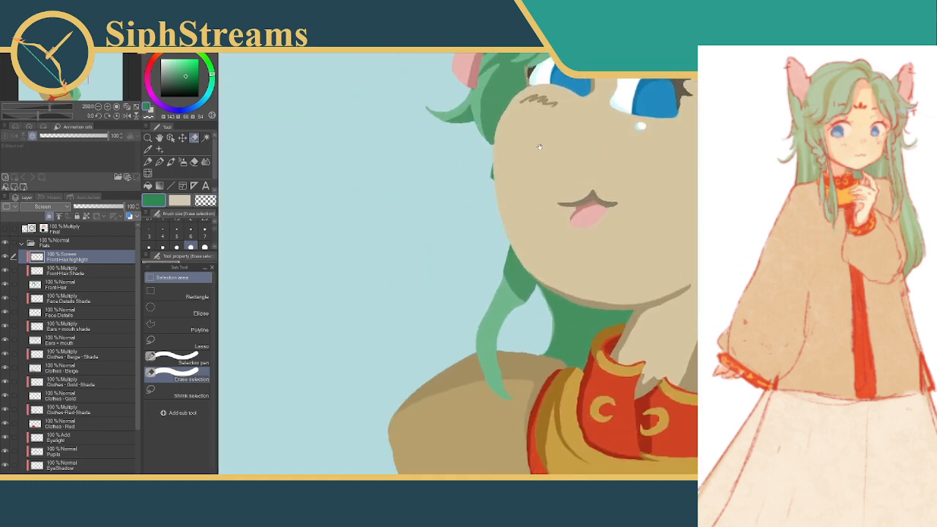
pyautogui.moveTo(540, 147); pyautogui.dragTo(545, 128)
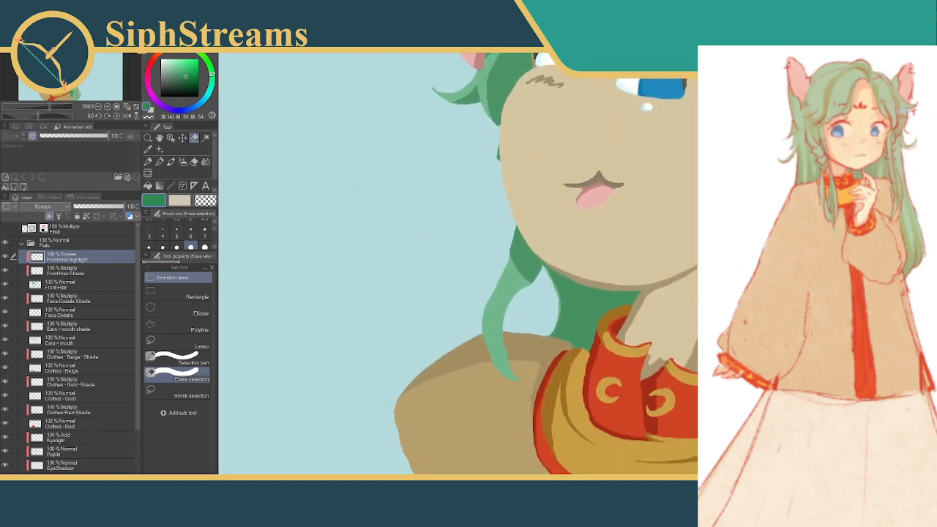
pyautogui.scroll(5, 464, 223)
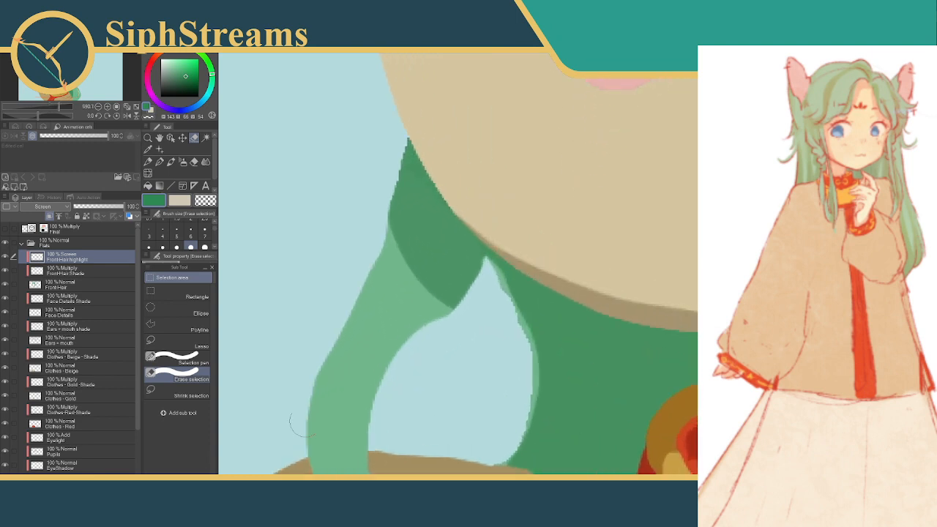
pyautogui.moveTo(397, 275); pyautogui.dragTo(385, 325)
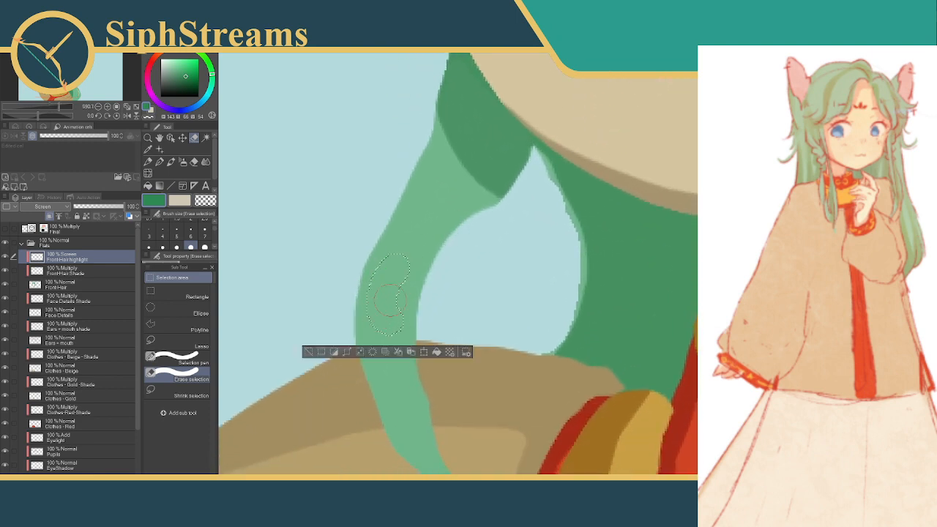
pyautogui.moveTo(398, 268)
pyautogui.mouseDown()
pyautogui.moveTo(385, 287)
pyautogui.moveTo(387, 320)
pyautogui.moveTo(410, 329)
pyautogui.mouseUp()
pyautogui.click(423, 336)
pyautogui.click(295, 336)
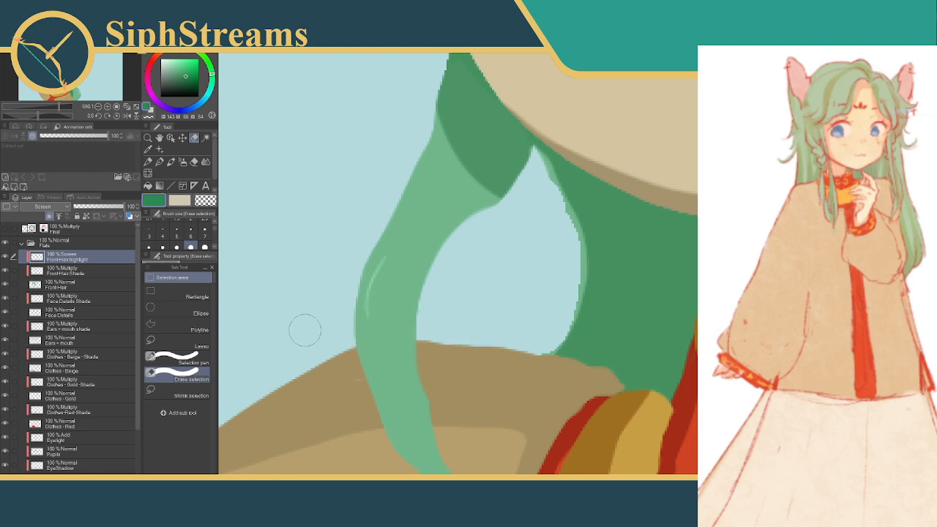
# Clear a small area along the upper edge of the highlight on the rounded lock above the forehead, and deselect
pyautogui.scroll(-2, 456, 266)
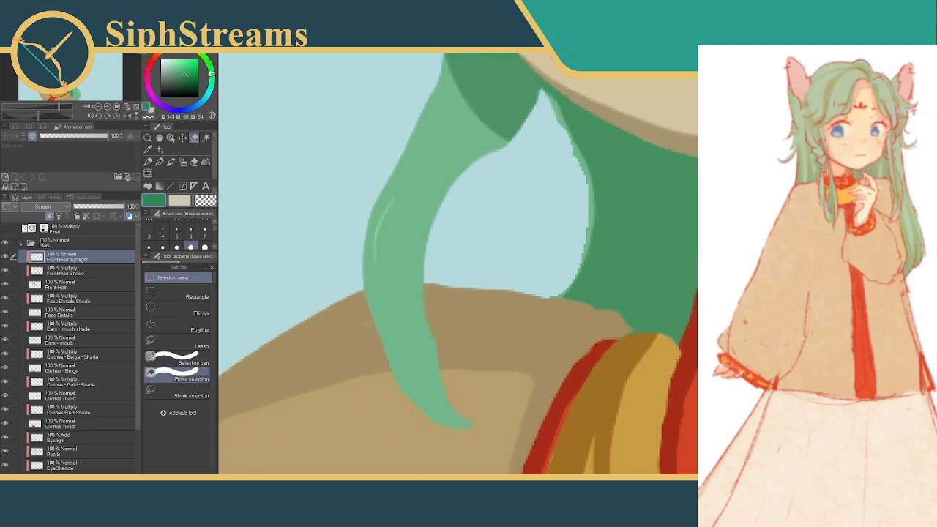
pyautogui.scroll(-10, 493, 370)
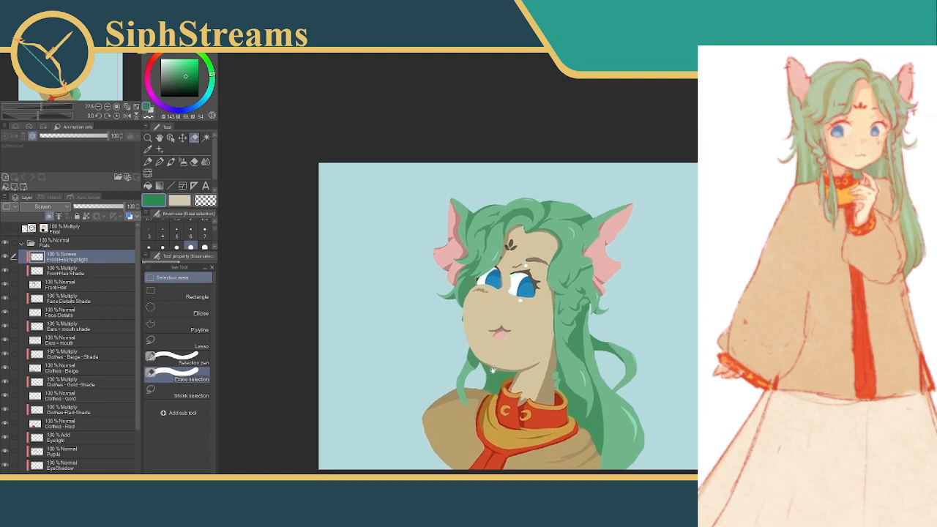
pyautogui.moveTo(493, 371); pyautogui.dragTo(499, 362)
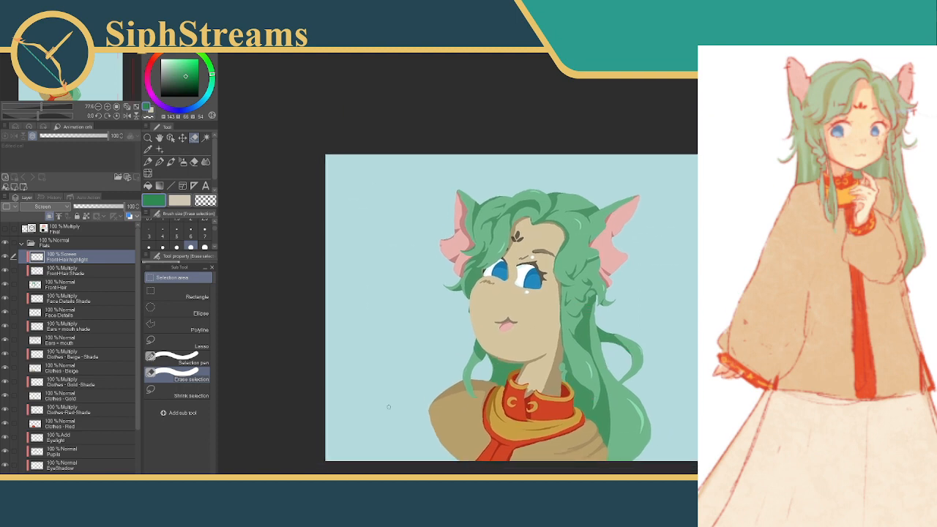
pyautogui.scroll(5, 569, 270)
pyautogui.scroll(-9, 569, 271)
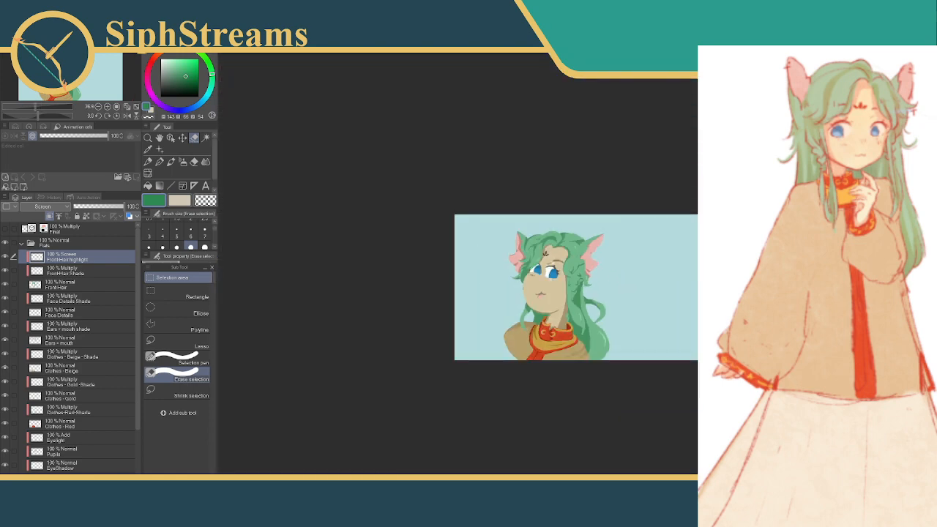
pyautogui.scroll(2, 570, 269)
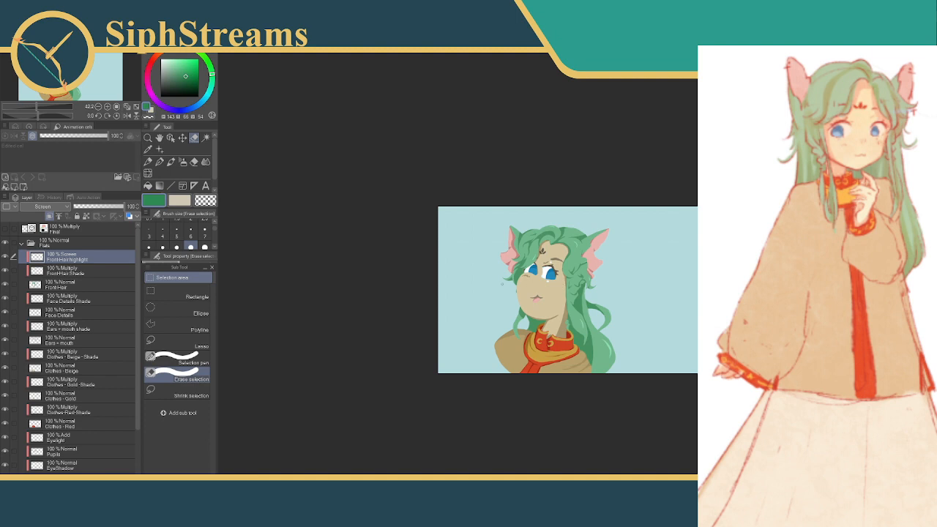
pyautogui.scroll(10, 571, 271)
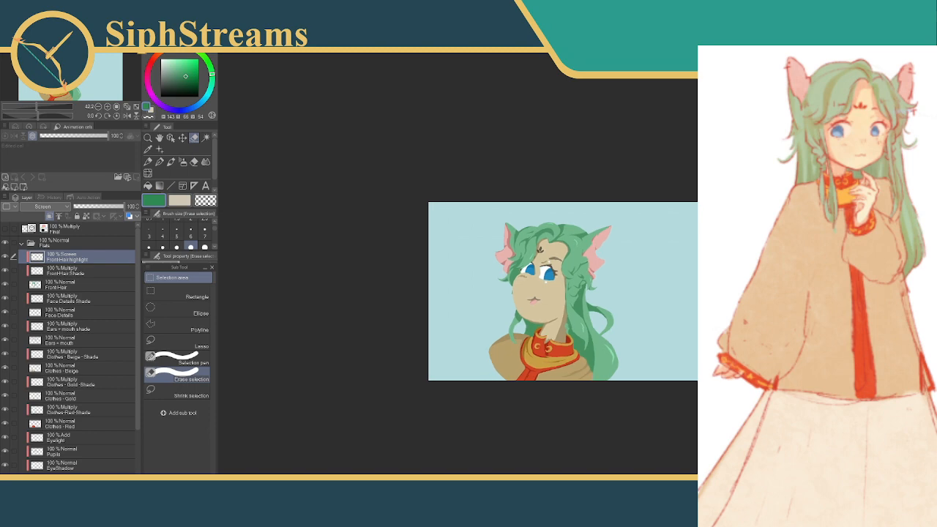
pyautogui.moveTo(524, 213); pyautogui.dragTo(674, 351)
pyautogui.moveTo(625, 156); pyautogui.dragTo(632, 264)
pyautogui.moveTo(584, 223); pyautogui.dragTo(609, 224)
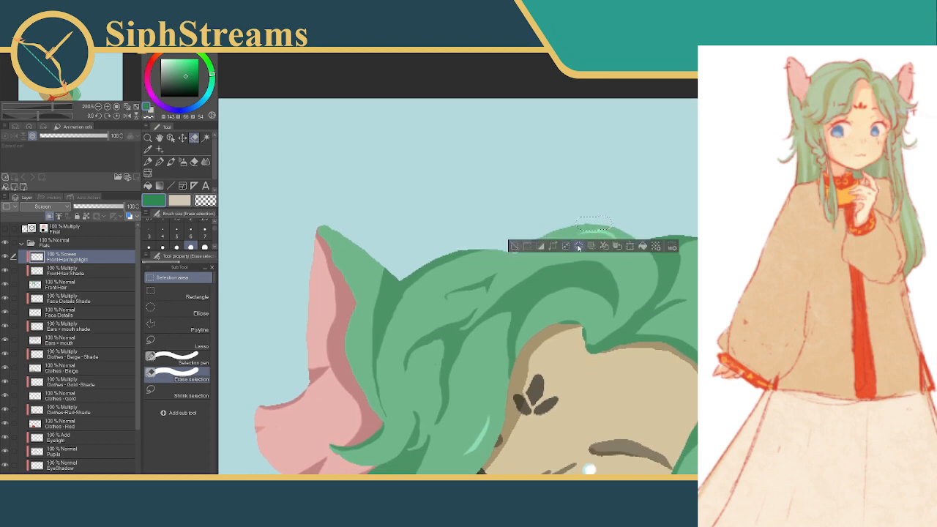
pyautogui.click(514, 246)
# Select and clear a small part of the highlight on the curled lock below the ear, and deselect
pyautogui.moveTo(688, 260); pyautogui.dragTo(598, 132)
pyautogui.moveTo(636, 239)
pyautogui.mouseDown()
pyautogui.moveTo(622, 224)
pyautogui.moveTo(583, 110)
pyautogui.mouseUp()
pyautogui.moveTo(672, 267); pyautogui.dragTo(650, 181)
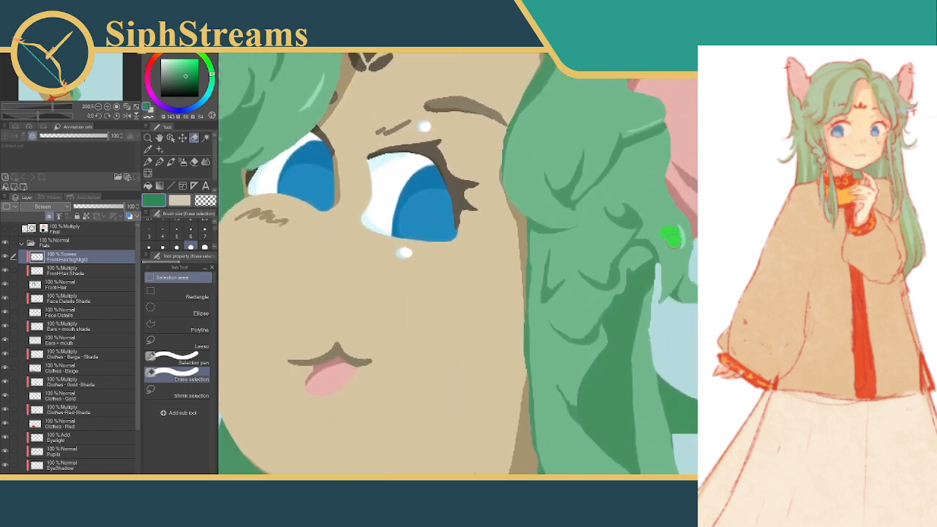
pyautogui.moveTo(673, 239); pyautogui.dragTo(675, 241)
pyautogui.click(592, 267)
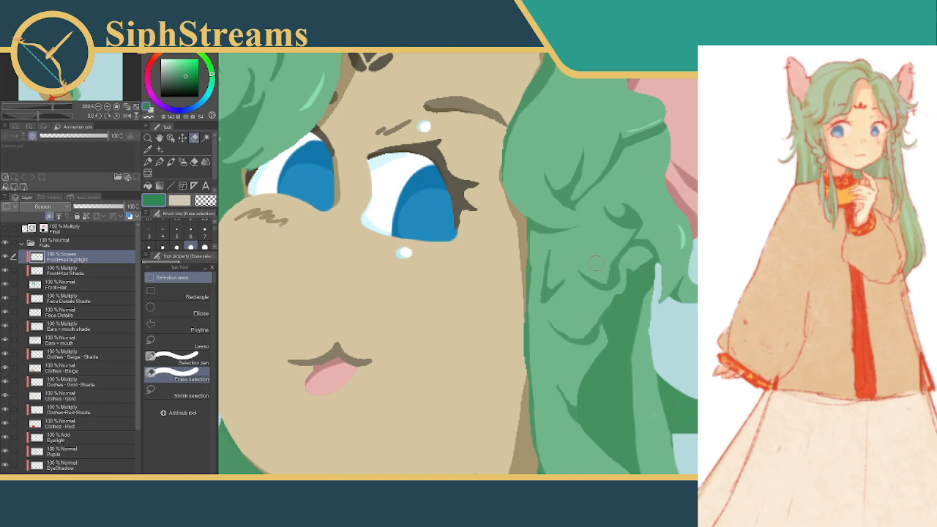
# Trim the outer upper edge of the highlight on the long lock beside the neck by clearing a selected area
pyautogui.moveTo(622, 350); pyautogui.dragTo(575, 119)
pyautogui.moveTo(638, 306); pyautogui.dragTo(608, 206)
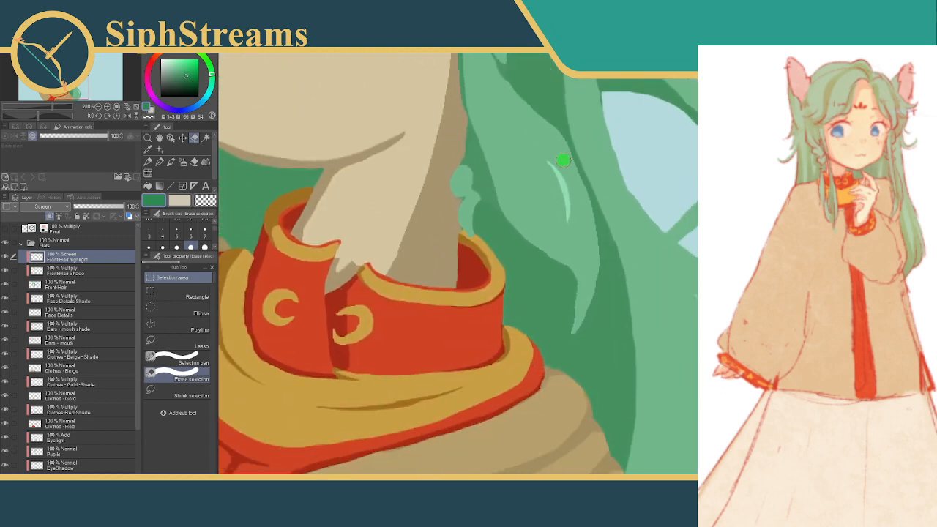
pyautogui.moveTo(563, 161); pyautogui.dragTo(568, 163)
pyautogui.moveTo(636, 220); pyautogui.dragTo(634, 208)
pyautogui.click(483, 176)
# Try to trim the inner edge of the large back-hair highlight by clearing a curved selection, redrawing it once, and deselect
pyautogui.moveTo(665, 263); pyautogui.dragTo(613, 198)
pyautogui.moveTo(649, 245)
pyautogui.mouseDown()
pyautogui.moveTo(681, 282)
pyautogui.moveTo(675, 306)
pyautogui.mouseUp()
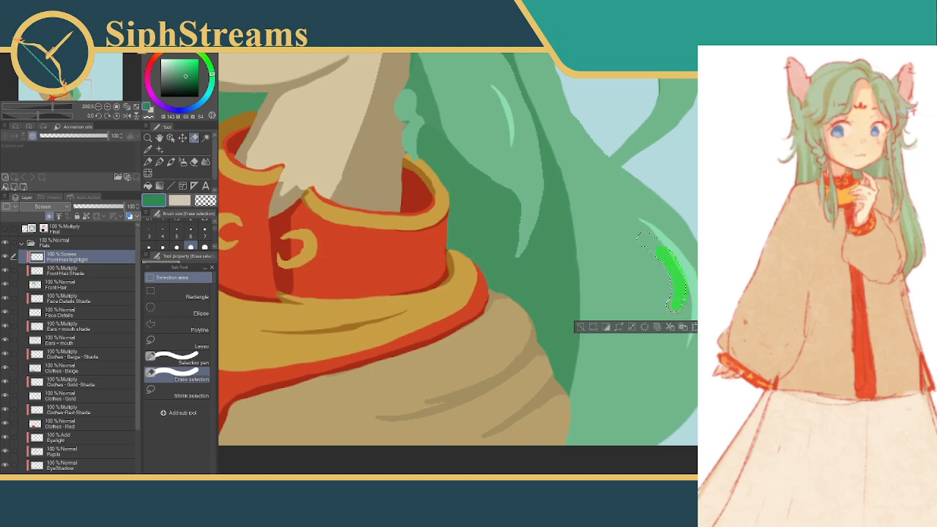
pyautogui.click(573, 321)
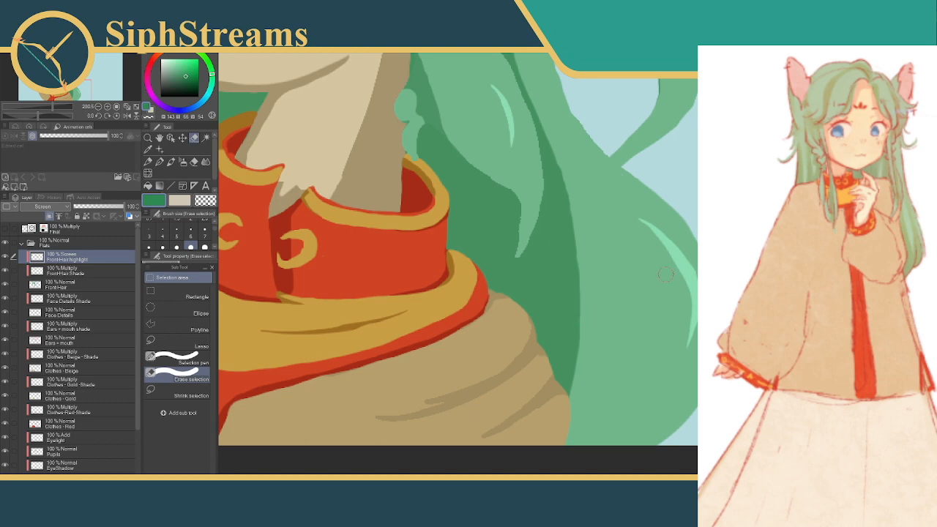
pyautogui.moveTo(648, 245)
pyautogui.mouseDown()
pyautogui.moveTo(664, 260)
pyautogui.moveTo(671, 313)
pyautogui.mouseUp()
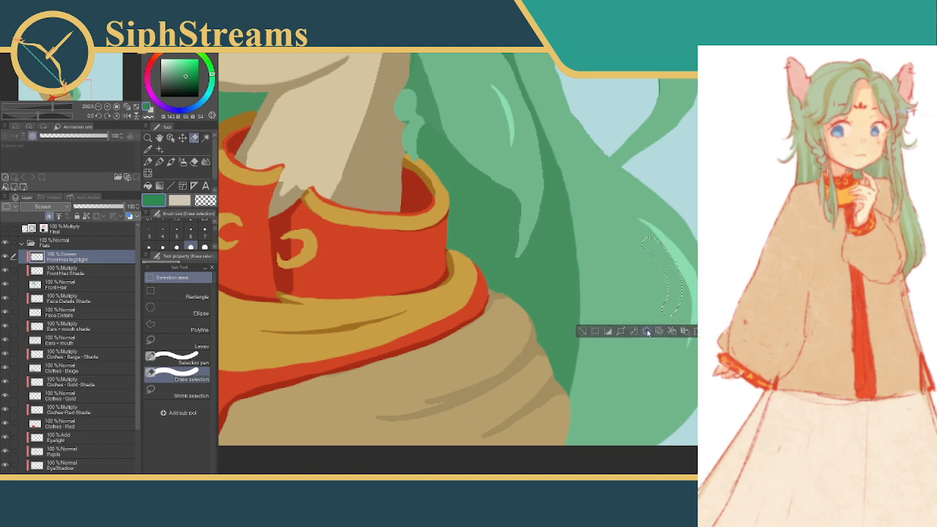
pyautogui.click(584, 331)
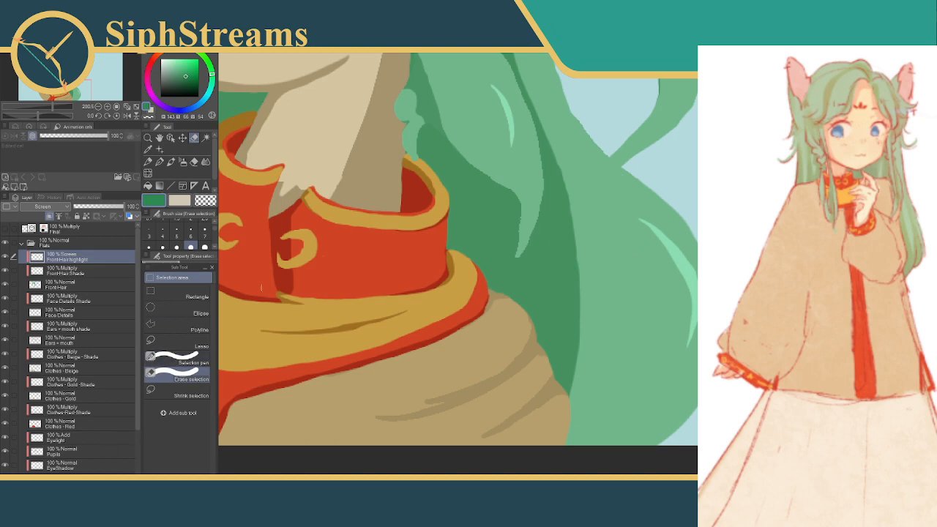
pyautogui.moveTo(497, 195); pyautogui.dragTo(466, 341)
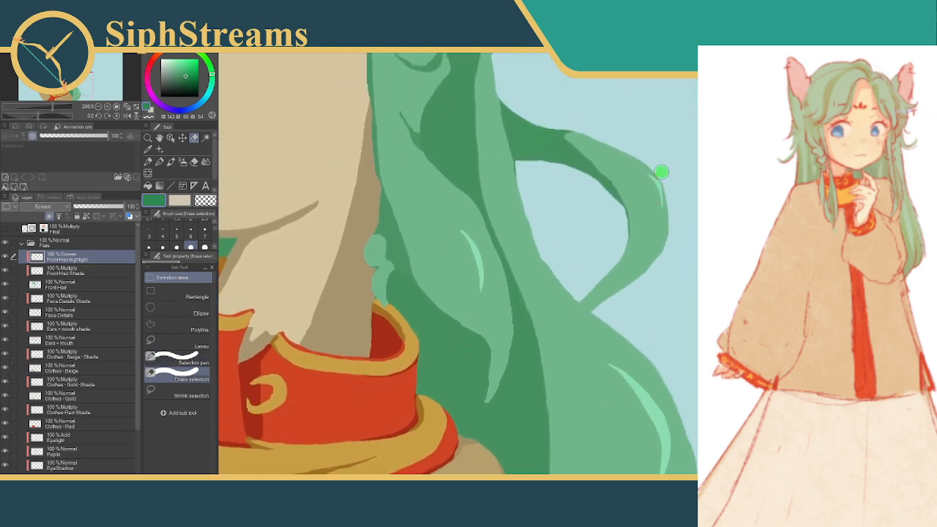
pyautogui.moveTo(662, 176); pyautogui.dragTo(665, 178)
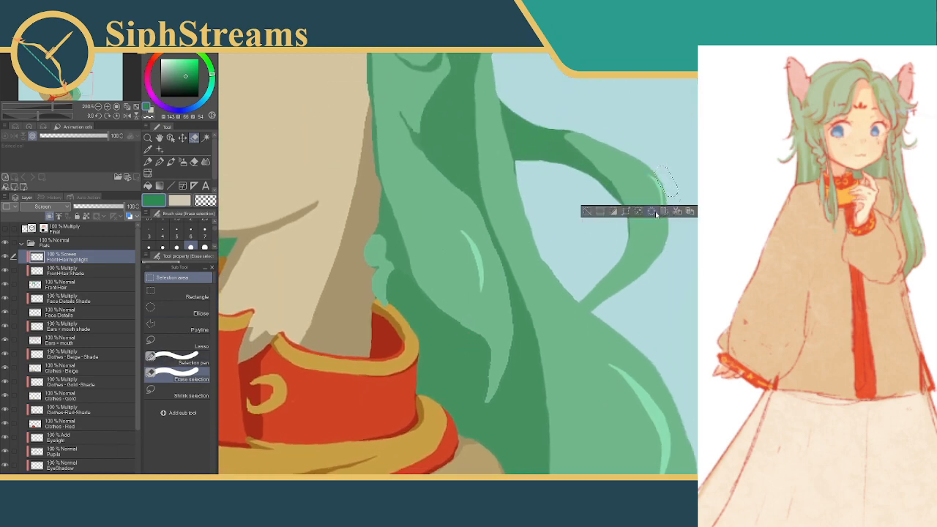
pyautogui.click(587, 212)
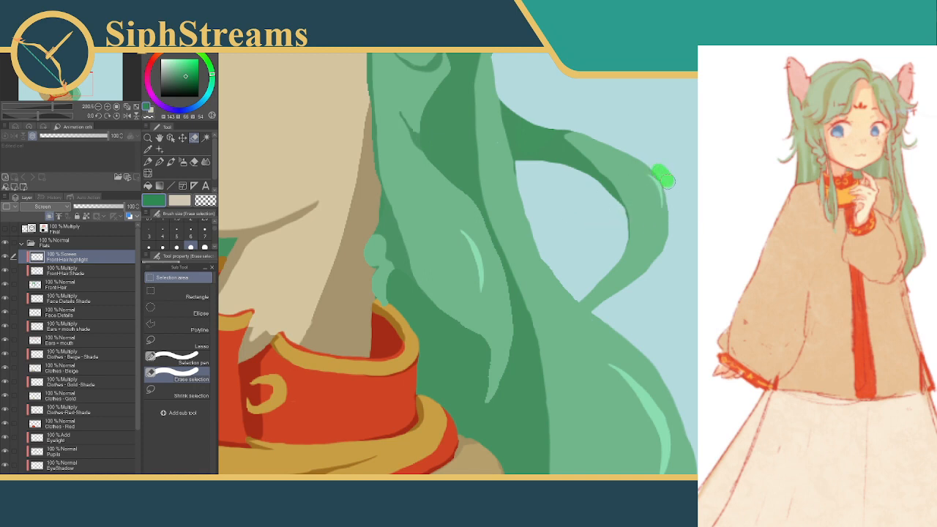
pyautogui.moveTo(663, 176); pyautogui.dragTo(673, 194)
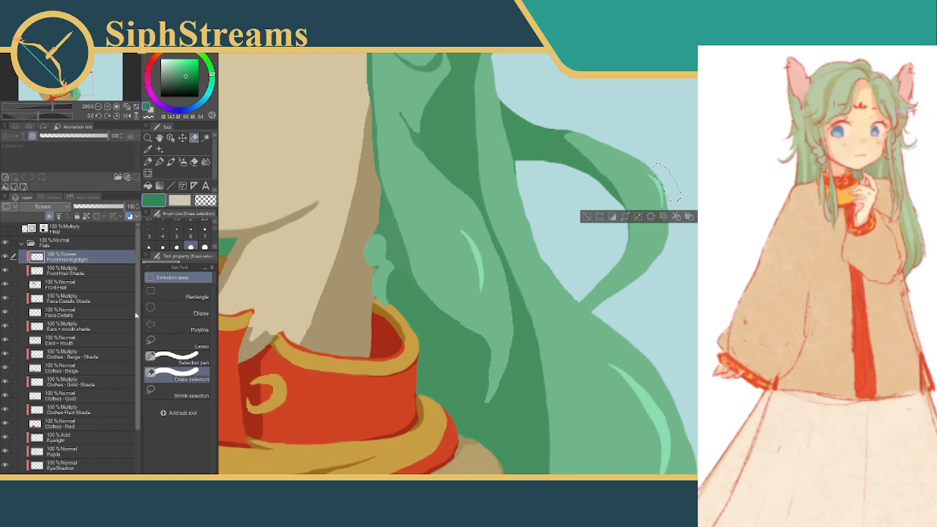
# Activate the BackHair-Light layer and trim the outer edge of the highlight on the looped lock by clearing small selections, and deselect
pyautogui.moveTo(137, 315); pyautogui.dragTo(137, 383)
pyautogui.click(80, 450)
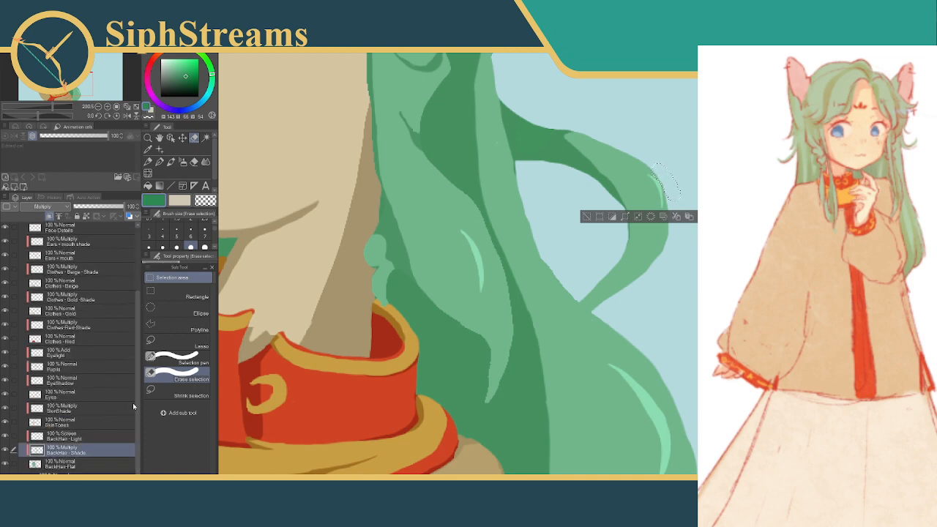
pyautogui.click(67, 437)
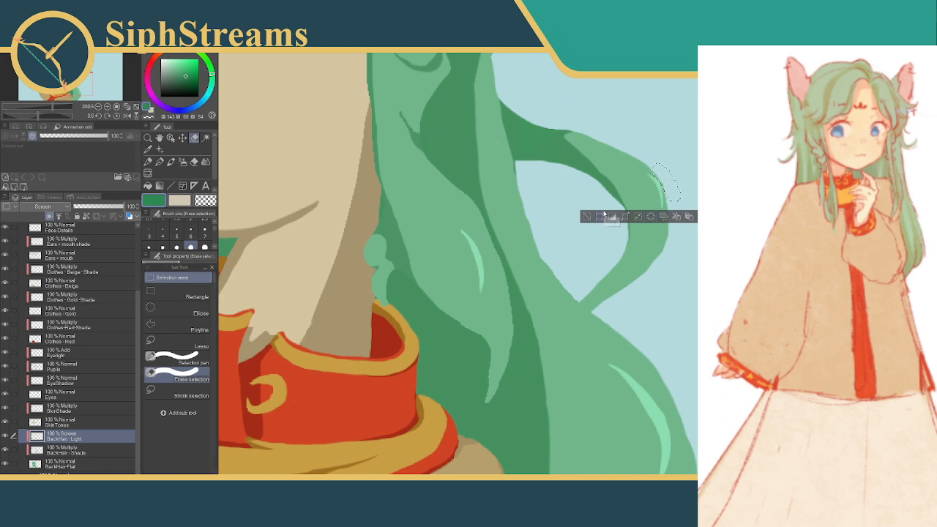
pyautogui.hotkey('ctrl', 'd')
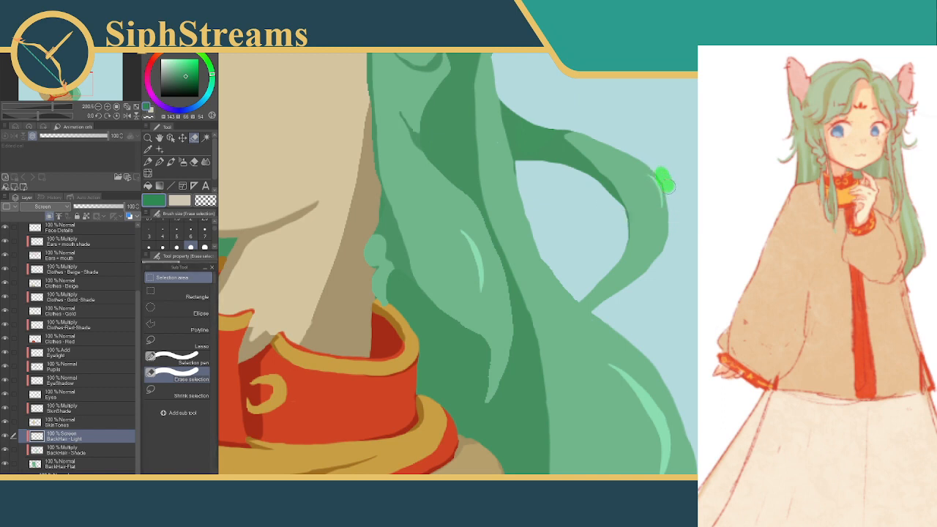
pyautogui.moveTo(667, 185); pyautogui.dragTo(676, 196)
pyautogui.hotkey('ctrl', 'd')
pyautogui.moveTo(672, 194); pyautogui.dragTo(673, 206)
pyautogui.click(638, 227)
pyautogui.click(586, 227)
# Clear curved selections along the outer and inner edges of the large back-hair highlight, and deselect
pyautogui.moveTo(656, 391)
pyautogui.mouseDown()
pyautogui.moveTo(623, 268)
pyautogui.moveTo(640, 303)
pyautogui.mouseUp()
pyautogui.click(624, 342)
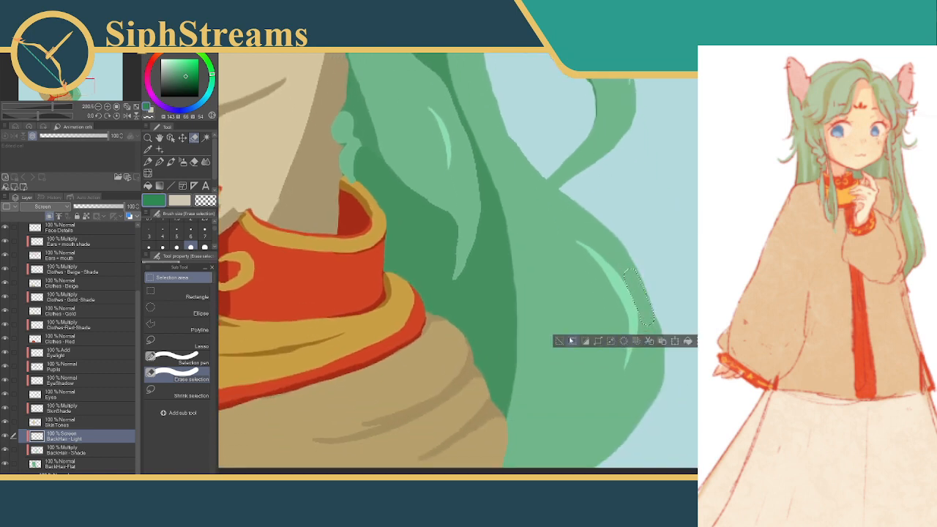
pyautogui.click(570, 341)
pyautogui.moveTo(594, 271)
pyautogui.mouseDown()
pyautogui.moveTo(614, 321)
pyautogui.moveTo(608, 288)
pyautogui.moveTo(617, 315)
pyautogui.mouseUp()
pyautogui.click(523, 345)
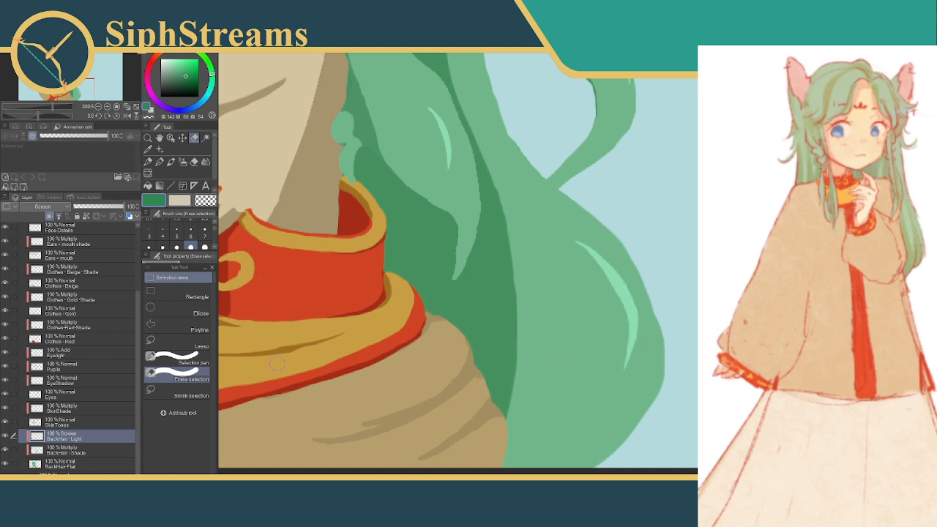
# Using the Selection pen, thin the middle of the large back-hair highlight's inner edge by clearing two curved selections
pyautogui.click(176, 358)
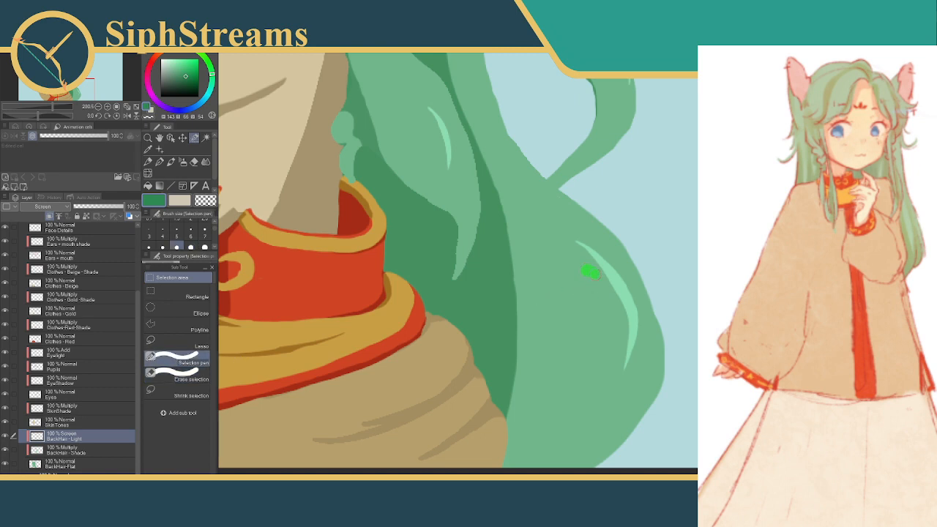
pyautogui.moveTo(615, 302); pyautogui.dragTo(622, 326)
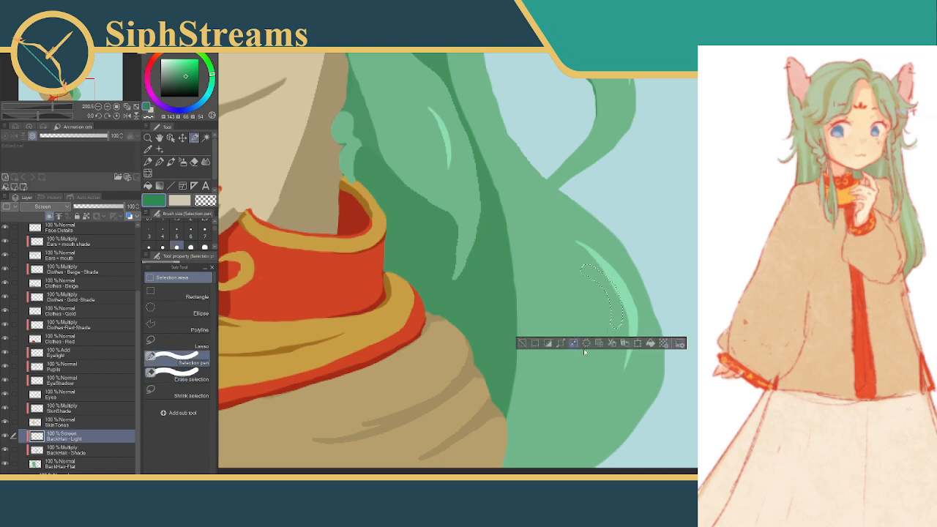
pyautogui.click(523, 343)
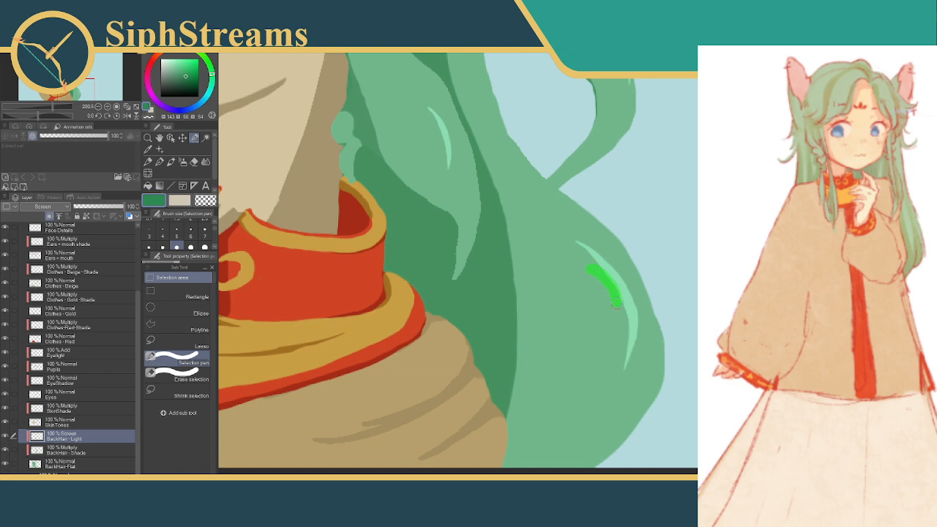
pyautogui.moveTo(618, 306); pyautogui.dragTo(615, 331)
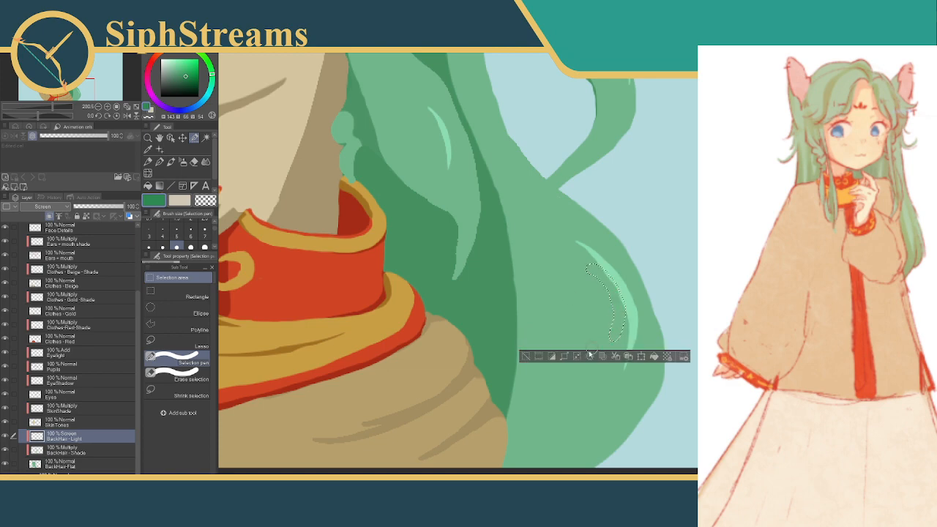
pyautogui.click(524, 356)
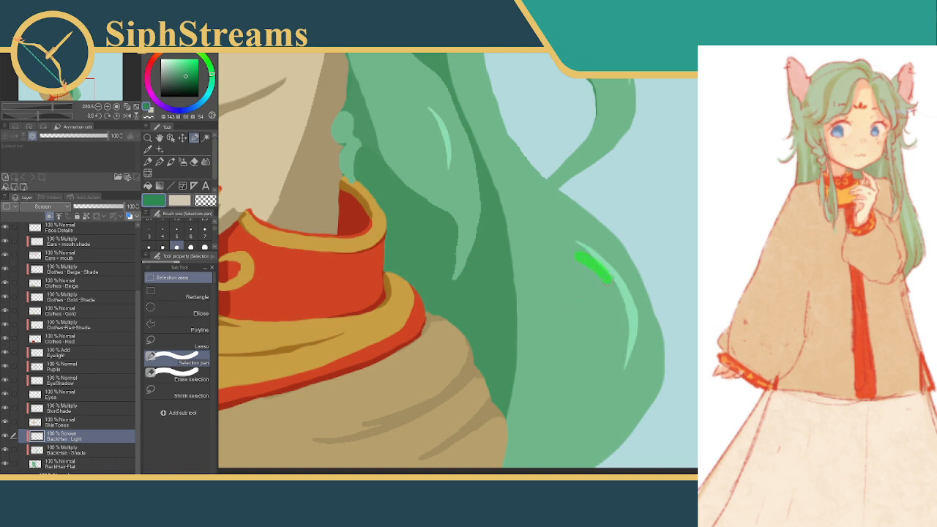
# Clear two longer curved selections along the inner side of the large back-hair highlight to slim it further, and deselect
pyautogui.moveTo(621, 349); pyautogui.dragTo(604, 376)
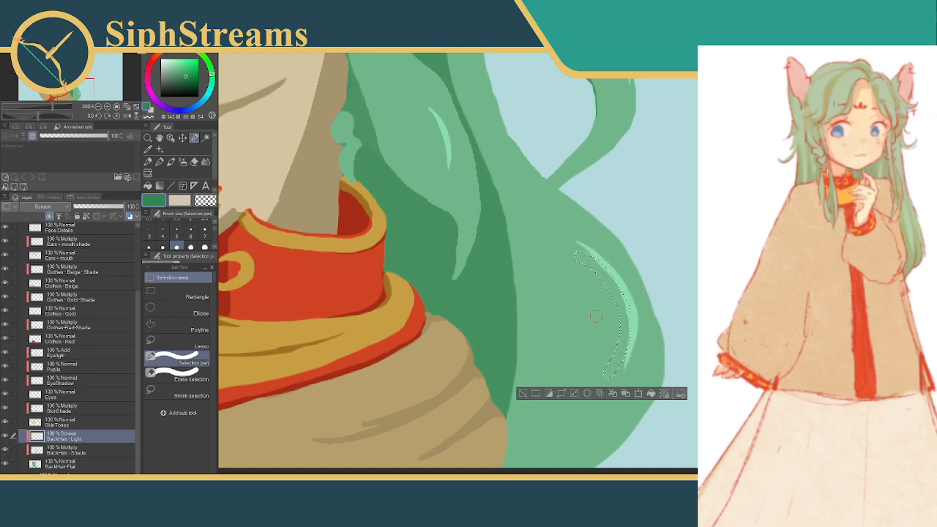
pyautogui.hotkey('ctrl', 'd')
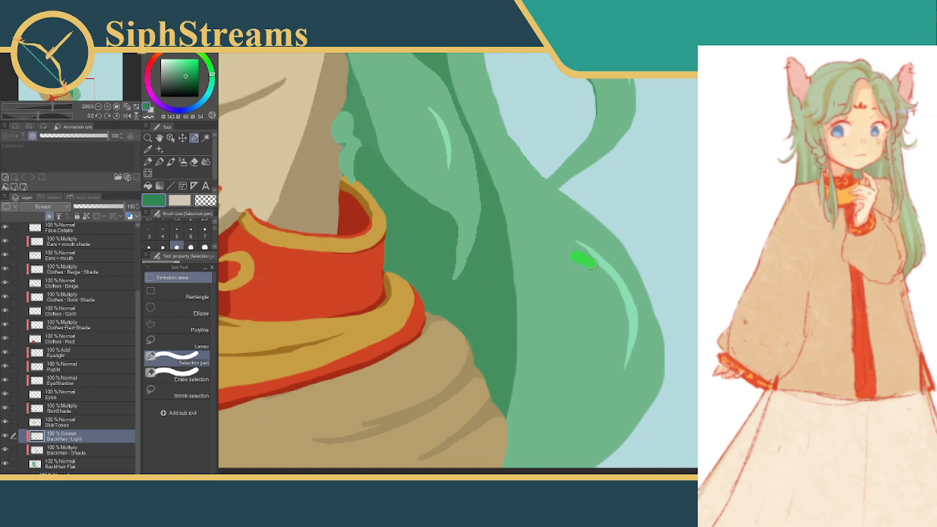
pyautogui.moveTo(616, 311); pyautogui.dragTo(618, 331)
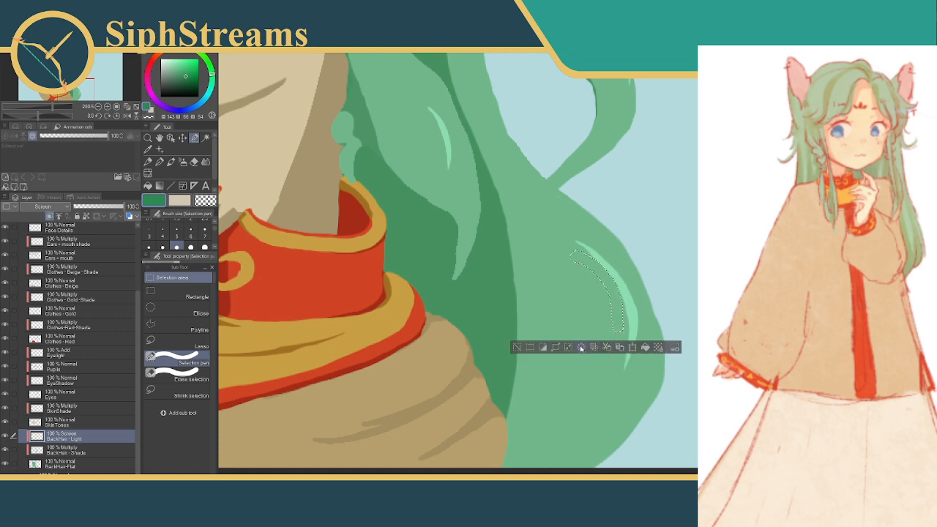
pyautogui.click(507, 346)
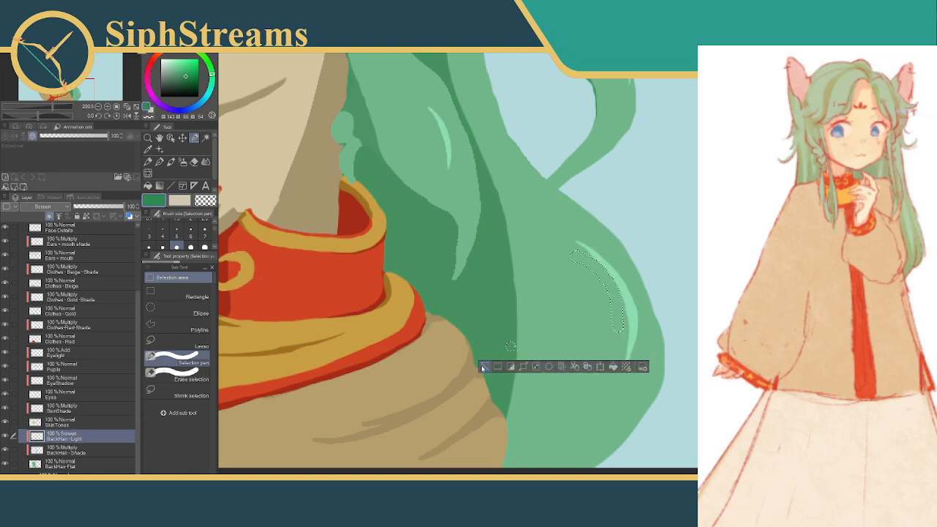
pyautogui.click(484, 367)
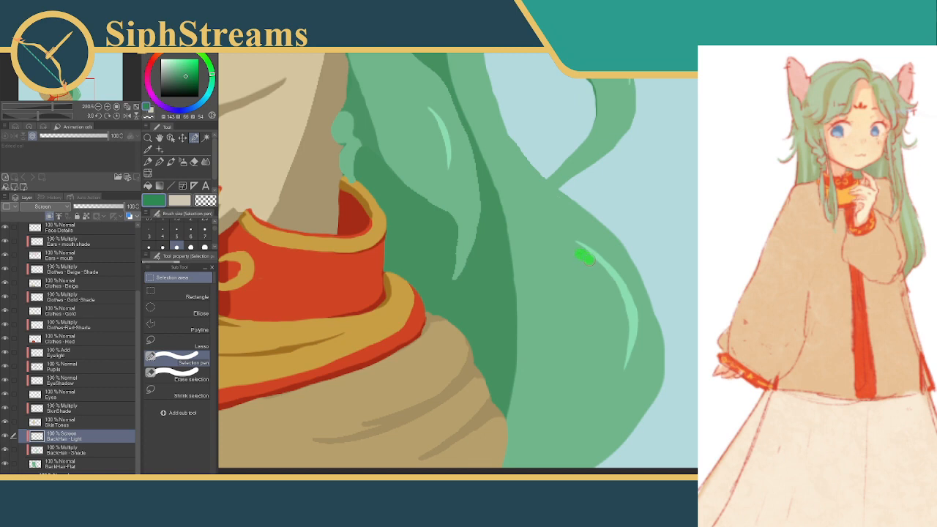
# Select and clear a small area beside the upper tip of the large back-hair highlight, and deselect
pyautogui.moveTo(591, 261); pyautogui.dragTo(594, 275)
pyautogui.click(573, 292)
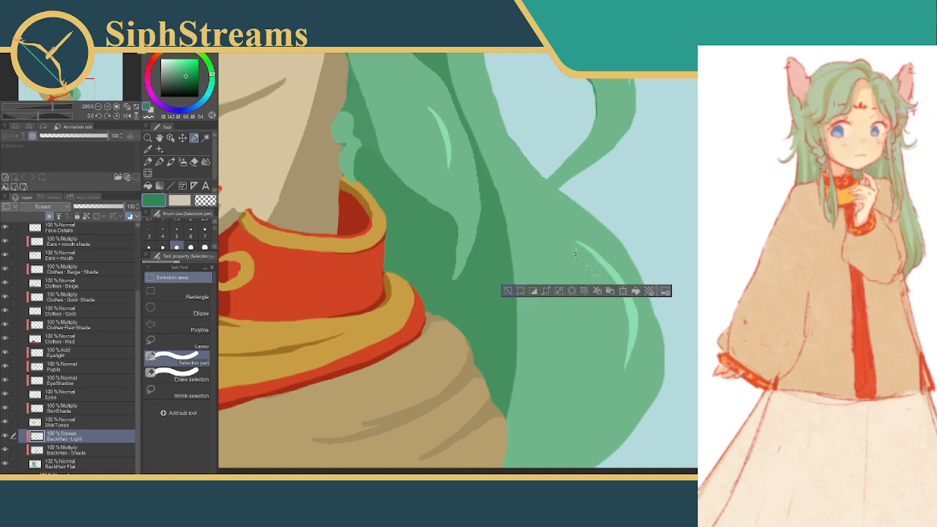
pyautogui.click(508, 291)
# Activate the FrontHair-highlight layer and trim the inner edge of the crescent highlight in the hair above the eyebrow by clearing a curved selection
pyautogui.moveTo(505, 293); pyautogui.dragTo(676, 321)
pyautogui.moveTo(548, 165); pyautogui.dragTo(638, 274)
pyautogui.moveTo(563, 201); pyautogui.dragTo(637, 359)
pyautogui.moveTo(627, 284); pyautogui.dragTo(567, 380)
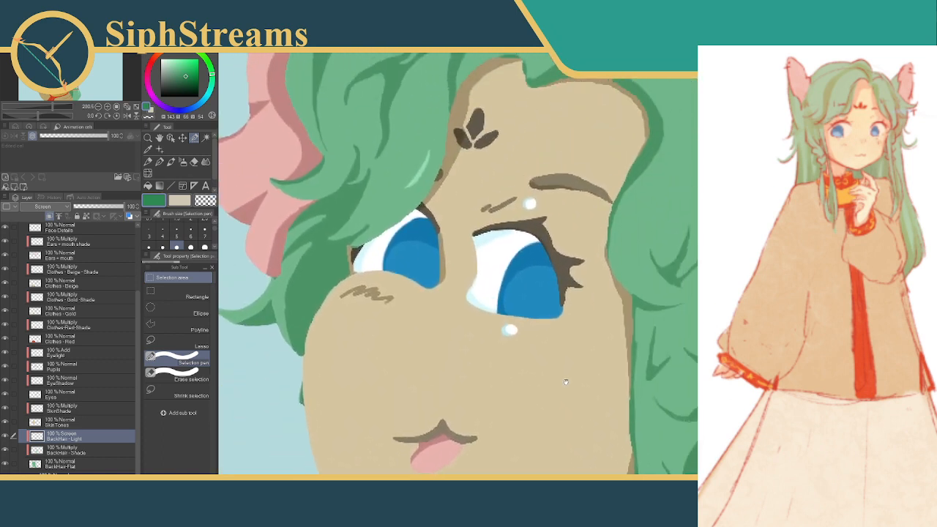
pyautogui.moveTo(631, 247); pyautogui.dragTo(569, 347)
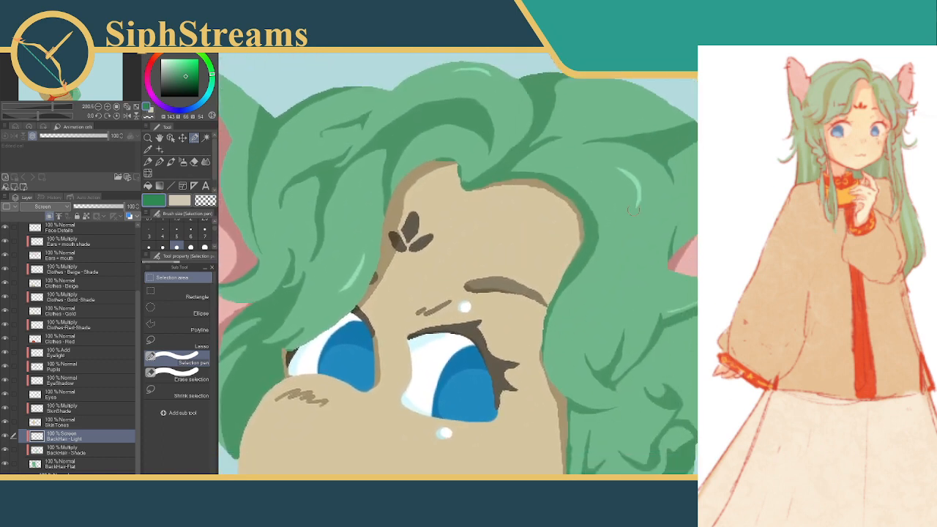
pyautogui.click(611, 162)
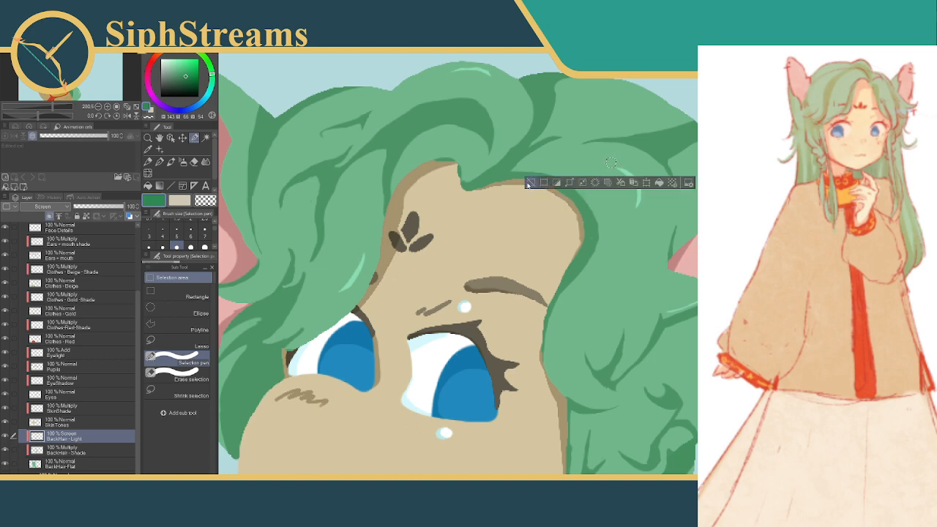
pyautogui.scroll(5, 74, 329)
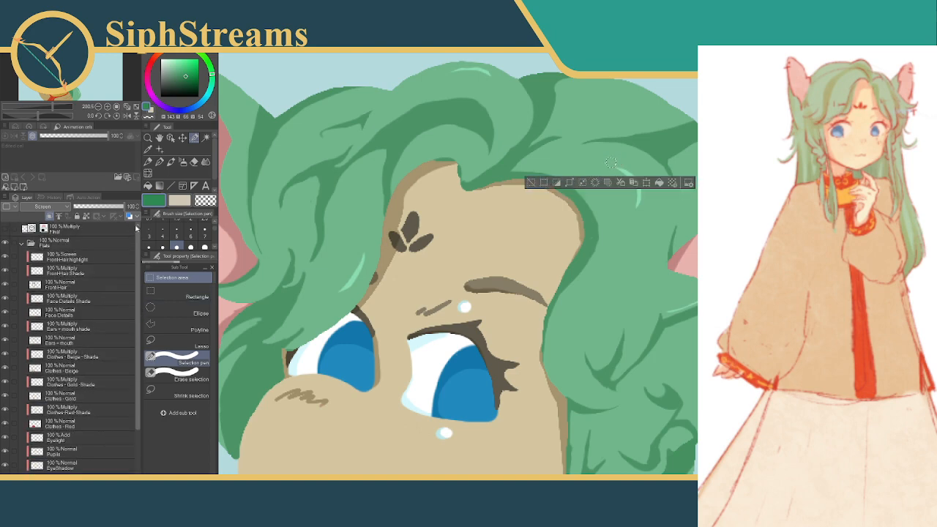
pyautogui.click(76, 271)
pyautogui.click(80, 258)
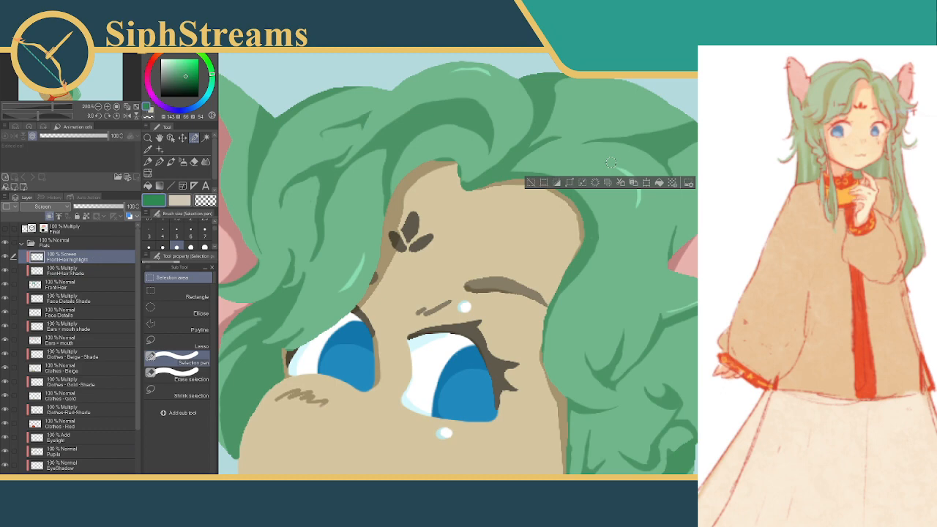
pyautogui.click(531, 183)
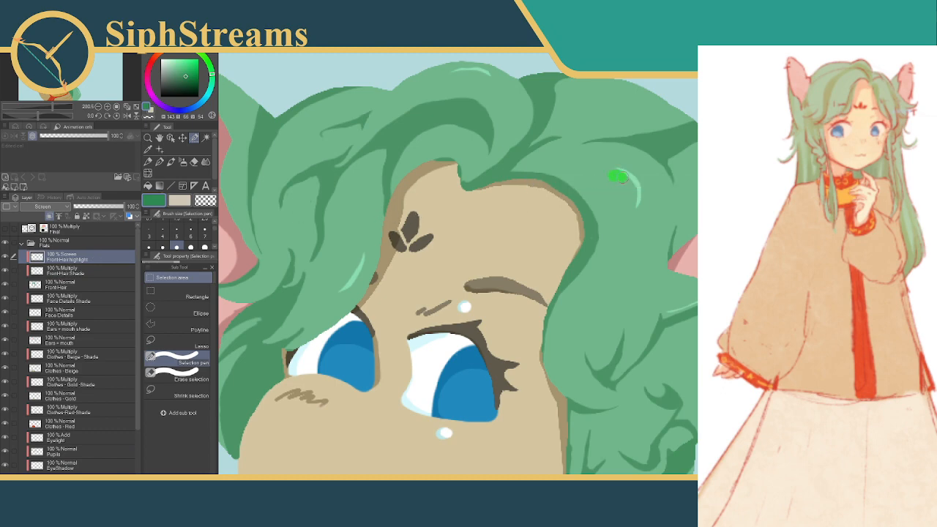
pyautogui.moveTo(618, 178); pyautogui.dragTo(636, 205)
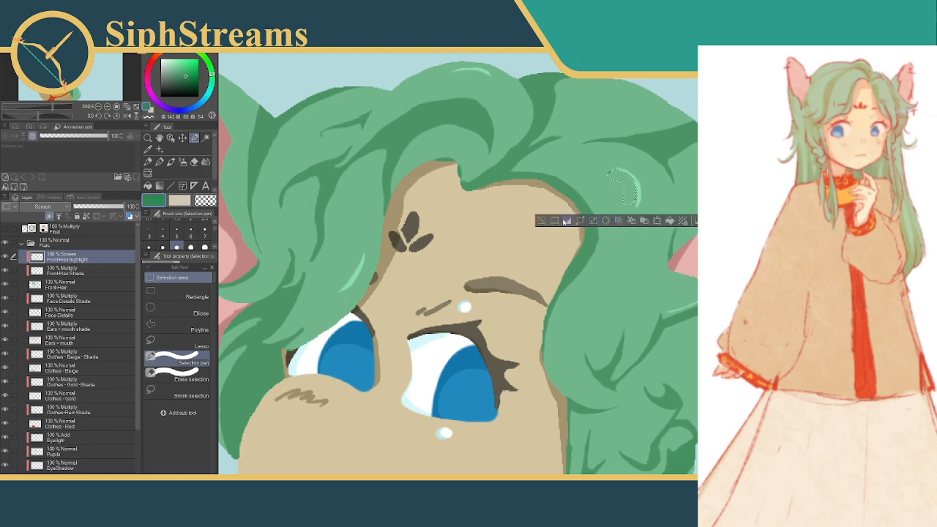
pyautogui.click(541, 221)
# Trim the inner and lower outer edges of the highlight on the front lock beside the forehead by clearing two selections, and deselect
pyautogui.moveTo(581, 180); pyautogui.dragTo(714, 145)
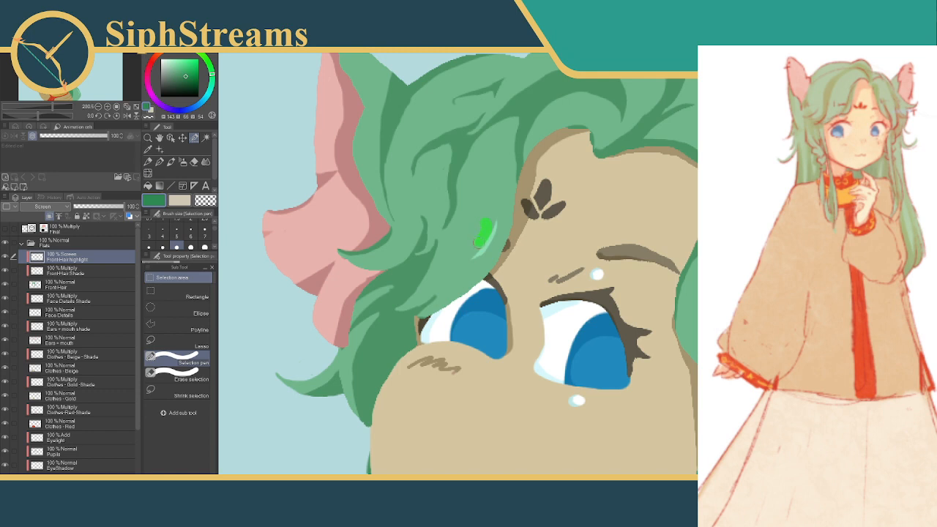
pyautogui.moveTo(479, 242)
pyautogui.mouseDown()
pyautogui.moveTo(475, 249)
pyautogui.moveTo(494, 252)
pyautogui.mouseUp()
pyautogui.click(461, 272)
pyautogui.click(397, 272)
pyautogui.click(471, 284)
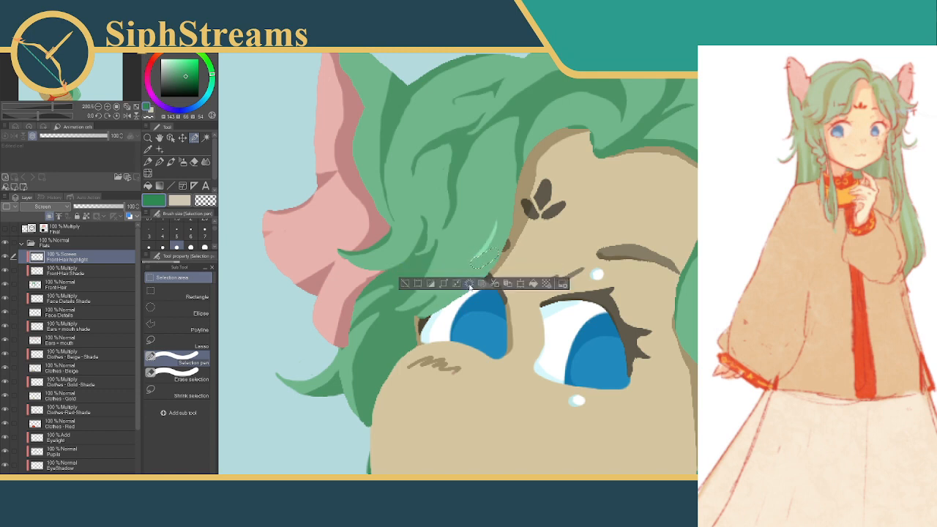
pyautogui.click(406, 284)
# Clear another curved selection along the inner side of the highlight on the front lock beside the forehead, and deselect
pyautogui.moveTo(579, 246); pyautogui.dragTo(553, 242)
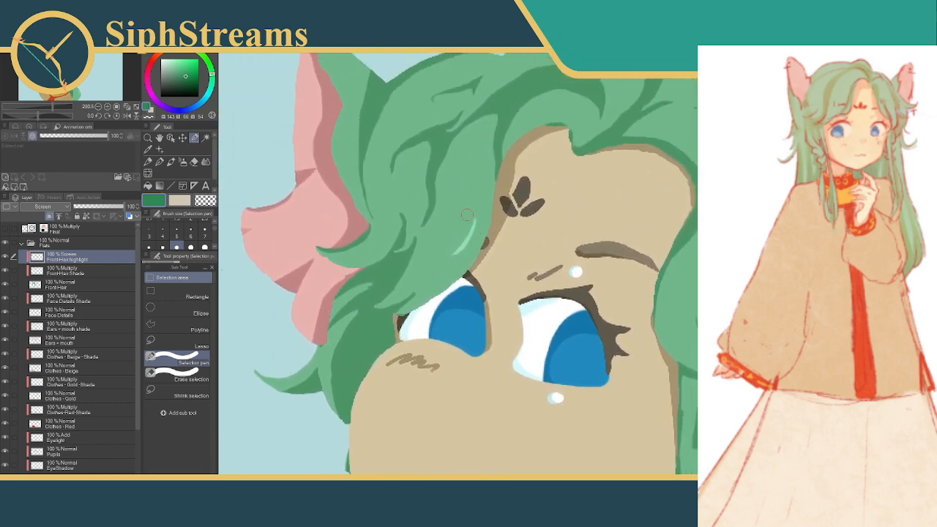
pyautogui.moveTo(465, 219)
pyautogui.mouseDown()
pyautogui.moveTo(455, 240)
pyautogui.moveTo(469, 214)
pyautogui.mouseUp()
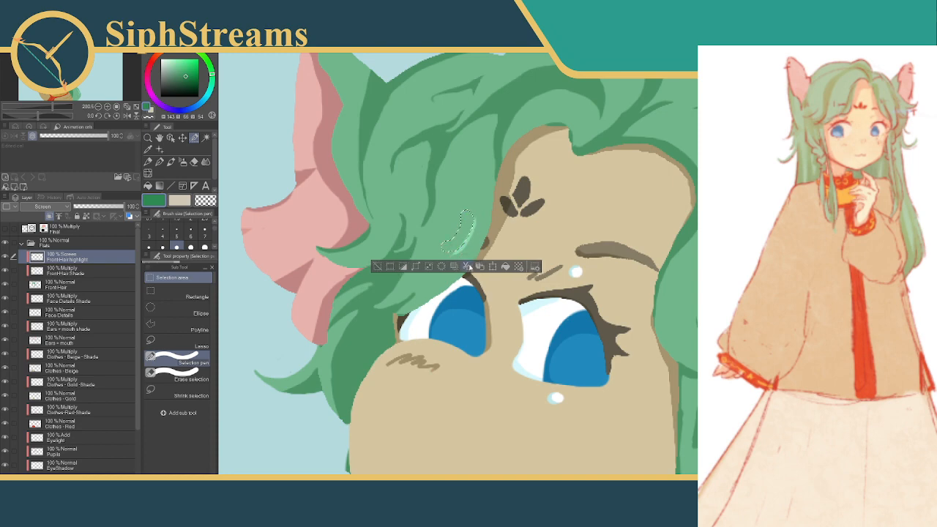
pyautogui.click(378, 267)
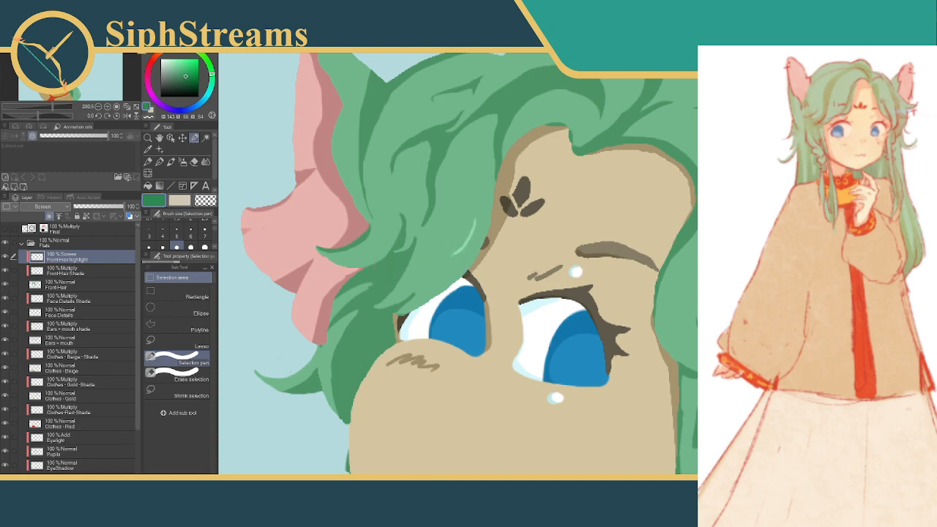
pyautogui.moveTo(542, 315); pyautogui.dragTo(420, 188)
pyautogui.moveTo(530, 402); pyautogui.dragTo(567, 130)
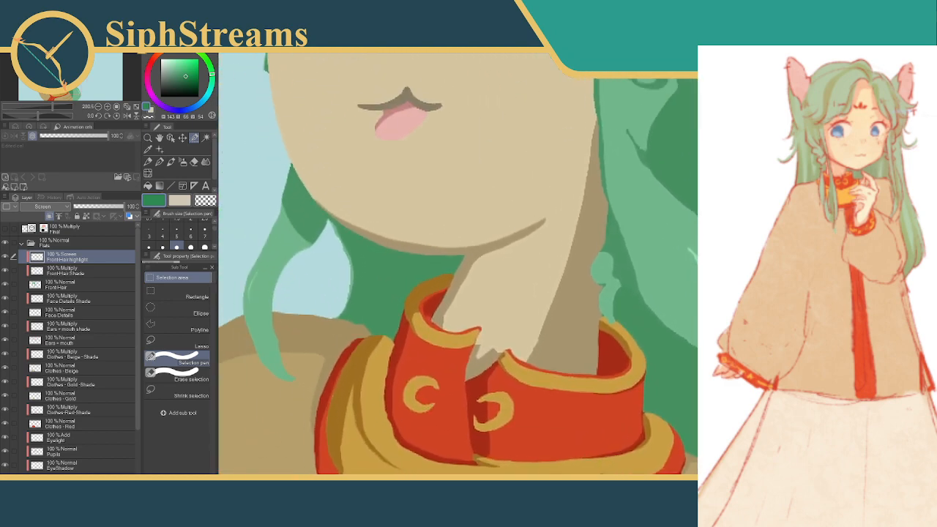
pyautogui.scroll(-5, 570, 272)
pyautogui.moveTo(494, 250); pyautogui.dragTo(483, 291)
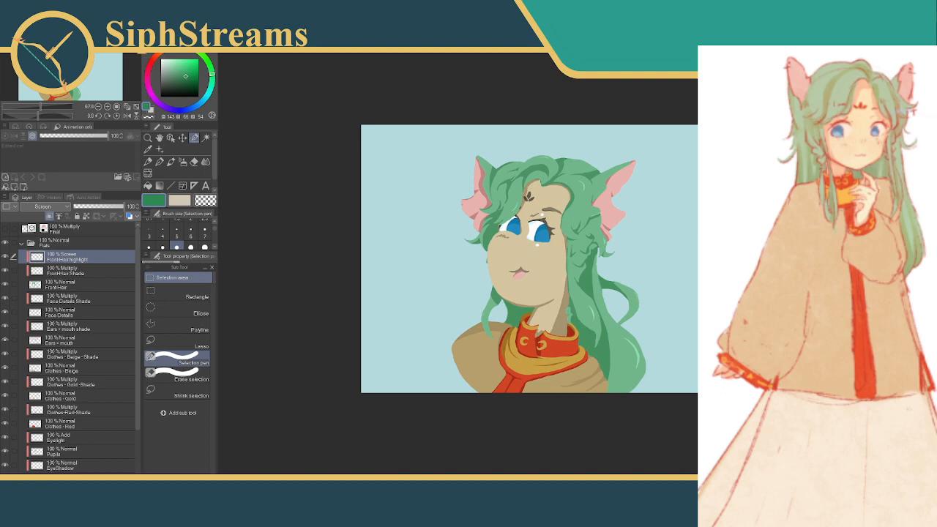
pyautogui.scroll(3, 613, 227)
pyautogui.moveTo(432, 340); pyautogui.dragTo(467, 260)
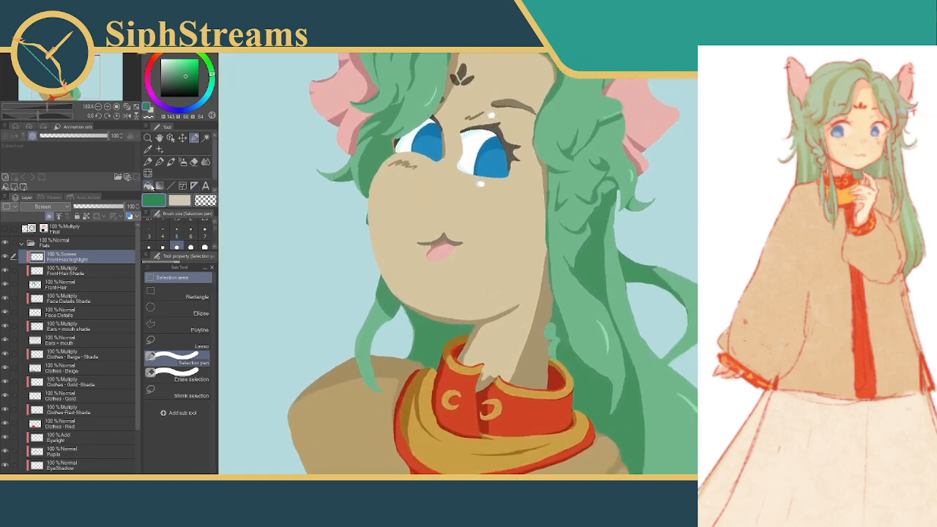
# Set a darker, more saturated green and fill the front-hair highlights at the crown and above the brow using the Fill tool
pyautogui.click(149, 186)
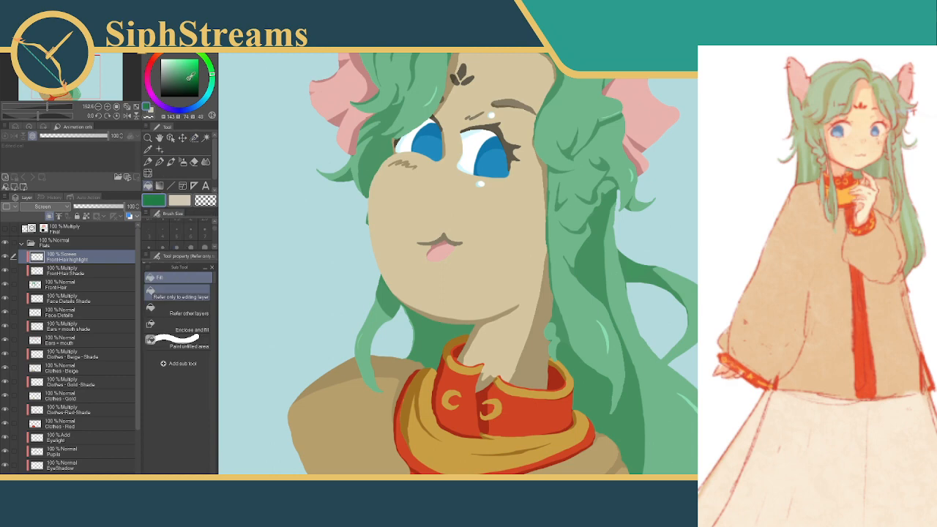
pyautogui.moveTo(188, 79); pyautogui.dragTo(195, 81)
pyautogui.moveTo(451, 88); pyautogui.dragTo(407, 248)
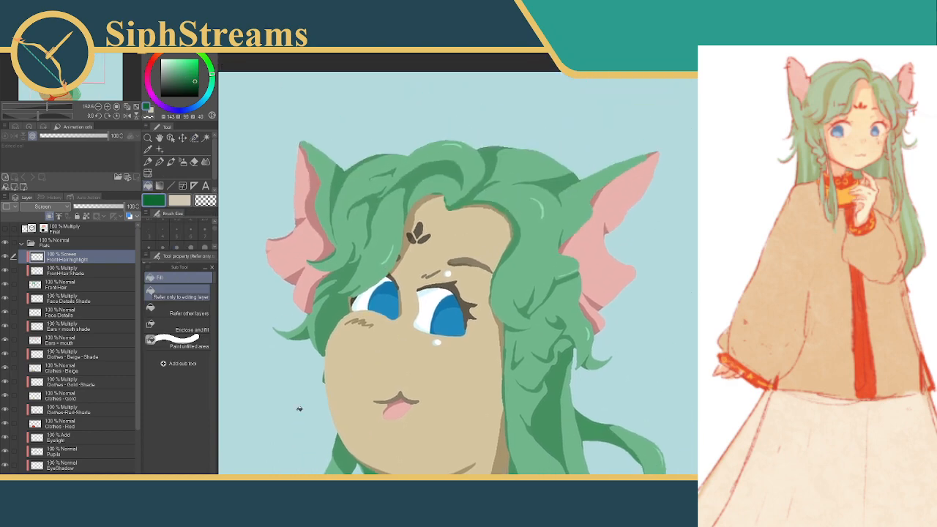
pyautogui.scroll(6, 571, 270)
pyautogui.moveTo(456, 181); pyautogui.dragTo(489, 279)
pyautogui.click(524, 194)
pyautogui.moveTo(460, 196); pyautogui.dragTo(734, 200)
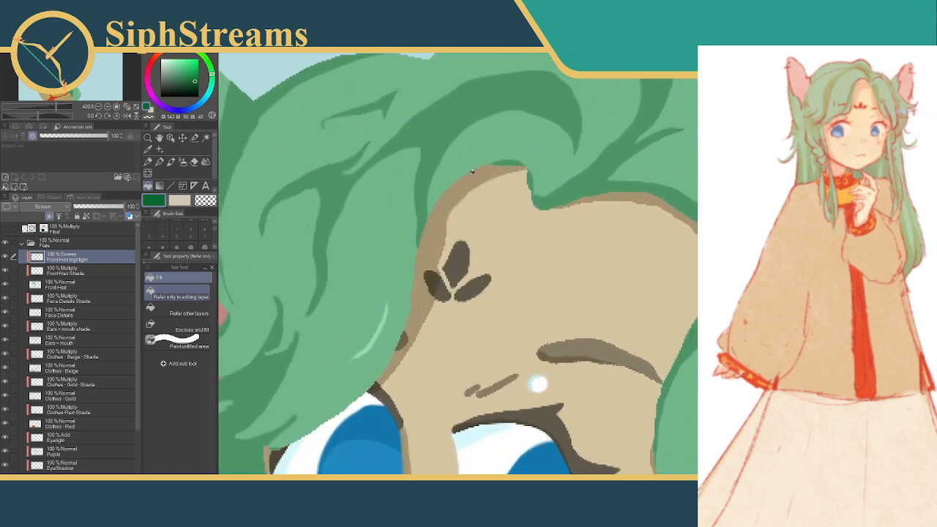
pyautogui.click(378, 335)
# Try filling the thin highlight on the front curl beside the ear with the new green, and undo the fill
pyautogui.moveTo(546, 268); pyautogui.dragTo(497, 95)
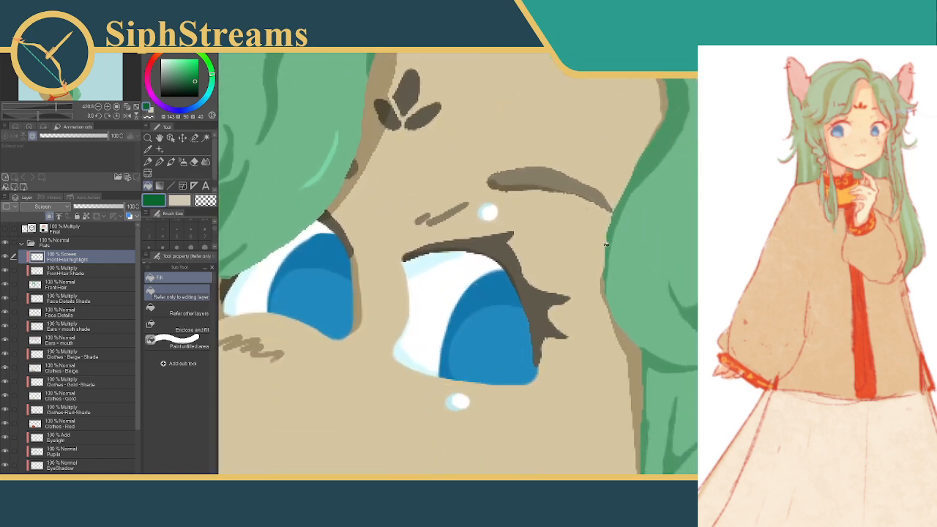
pyautogui.moveTo(607, 265); pyautogui.dragTo(439, 220)
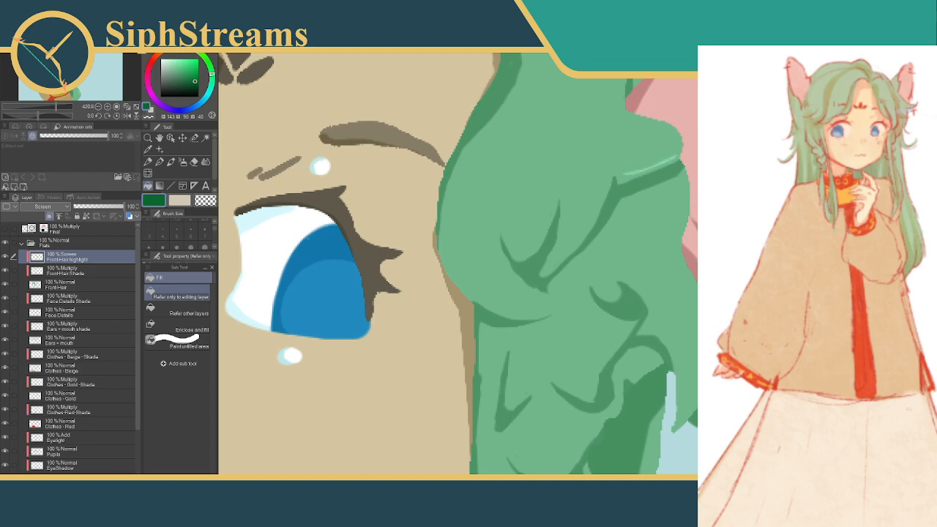
pyautogui.click(651, 168)
pyautogui.hotkey('ctrl', 'z')
# Fill the highlight on the thin front lock below the cheek with the darker green
pyautogui.moveTo(506, 419); pyautogui.dragTo(565, 210)
pyautogui.moveTo(387, 284); pyautogui.dragTo(673, 177)
pyautogui.moveTo(516, 252); pyautogui.dragTo(551, 128)
pyautogui.click(340, 350)
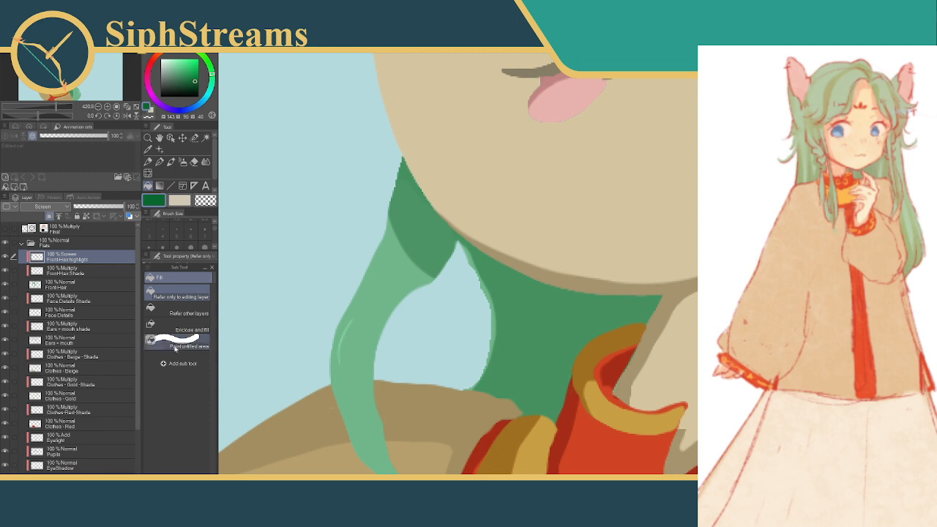
# Activate the BackHair-Light layer, try filling the highlight on the thin lock below the cheek, and undo the fill
pyautogui.scroll(-3, 110, 402)
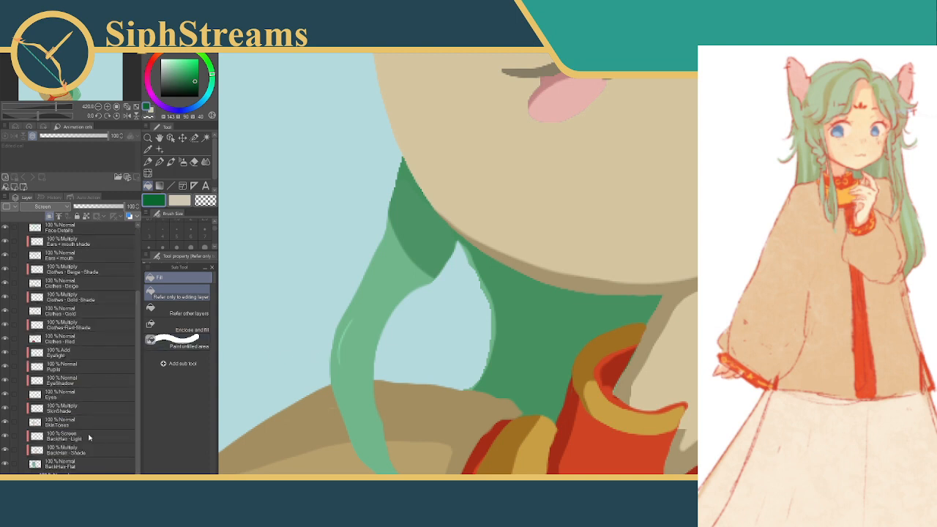
pyautogui.click(82, 438)
pyautogui.click(342, 337)
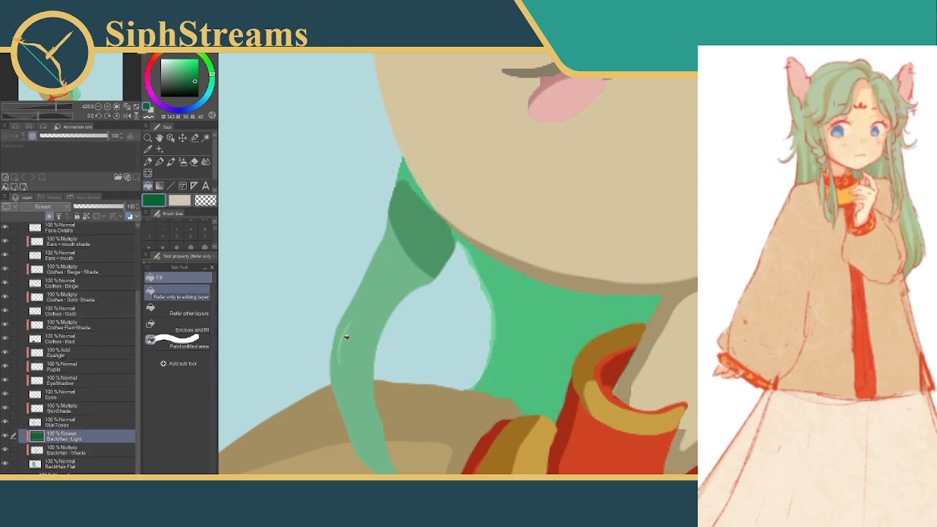
pyautogui.hotkey('ctrl', 'z')
# Try filling the large crescent highlight on the hair beside the neck twice, undoing each fill
pyautogui.moveTo(580, 271); pyautogui.dragTo(325, 164)
pyautogui.moveTo(587, 226); pyautogui.dragTo(456, 226)
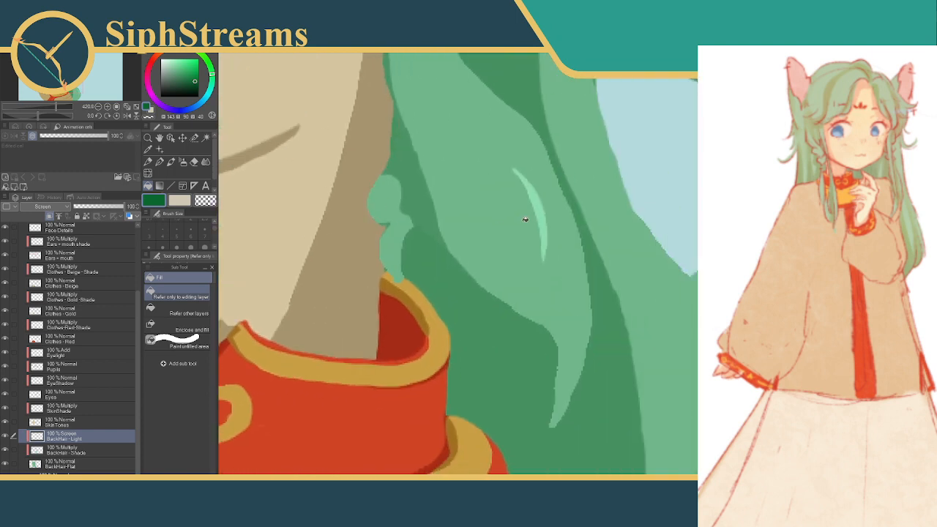
pyautogui.click(545, 209)
pyautogui.hotkey('ctrl', 'z')
pyautogui.click(539, 204)
pyautogui.hotkey('ctrl', 'z')
# Fill the highlight farther down the back hair with the darker green
pyautogui.moveTo(680, 247); pyautogui.dragTo(571, 139)
pyautogui.click(682, 309)
pyautogui.moveTo(635, 275); pyautogui.dragTo(636, 473)
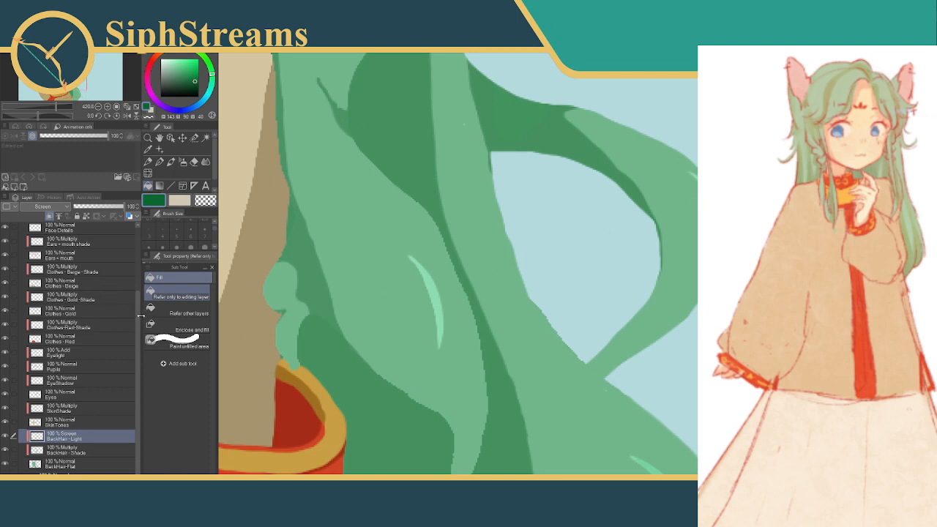
# Activate the FrontHair-highlight layer, try filling the highlight on the thin lock below the cheek, and undo the fill
pyautogui.scroll(3, 129, 251)
pyautogui.click(115, 259)
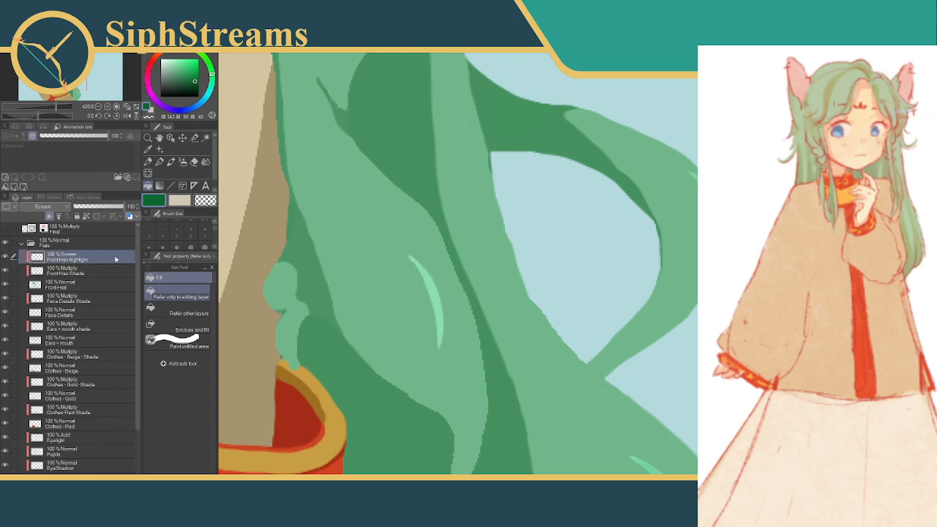
pyautogui.click(431, 284)
pyautogui.moveTo(353, 230); pyautogui.dragTo(645, 214)
pyautogui.moveTo(396, 243); pyautogui.dragTo(653, 170)
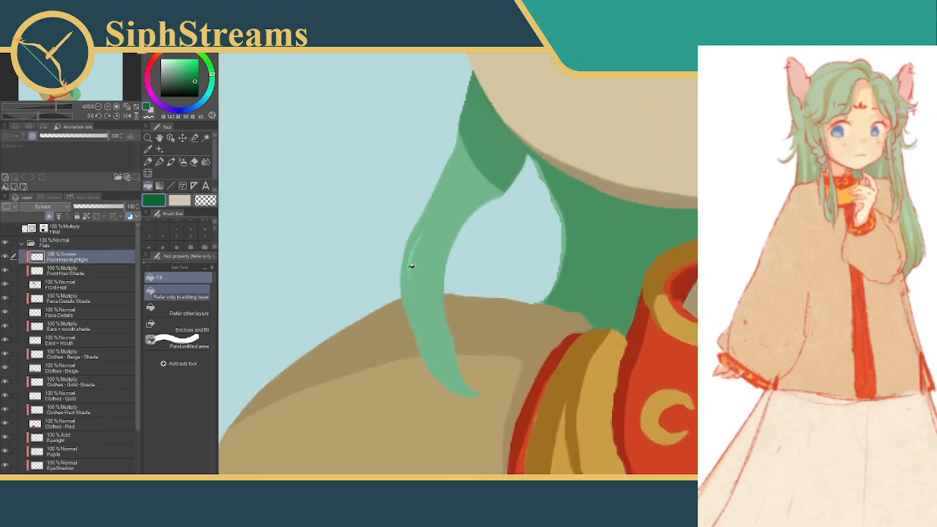
pyautogui.moveTo(411, 267); pyautogui.dragTo(417, 248)
pyautogui.hotkey('ctrl', 'z')
# Examine the hair highlights and shading from the collar up to the ear and crown
pyautogui.moveTo(598, 261); pyautogui.dragTo(434, 267)
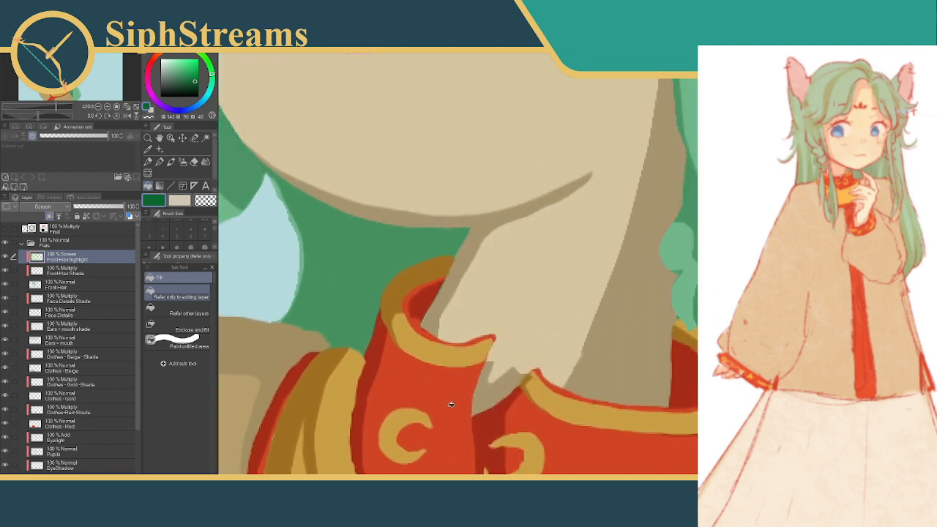
pyautogui.scroll(2, 570, 274)
pyautogui.scroll(-8, 568, 278)
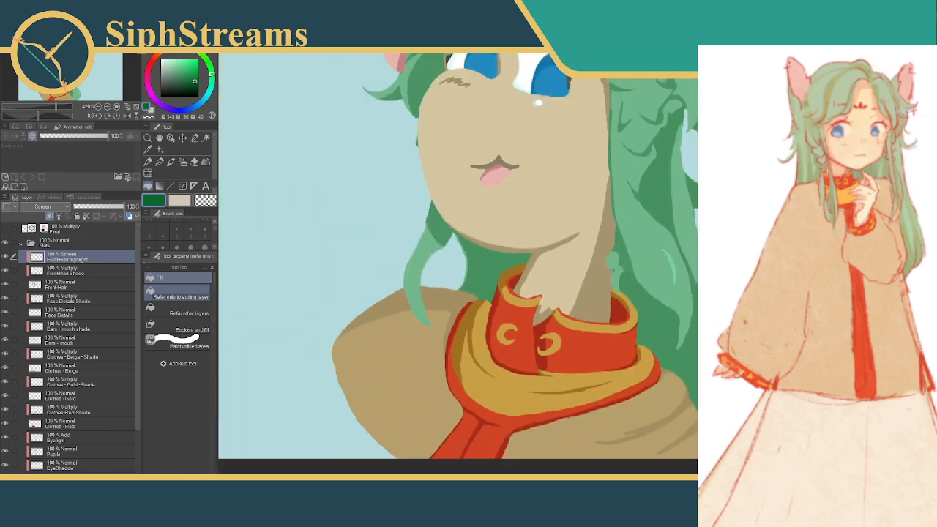
pyautogui.scroll(2, 574, 264)
pyautogui.scroll(4, 450, 291)
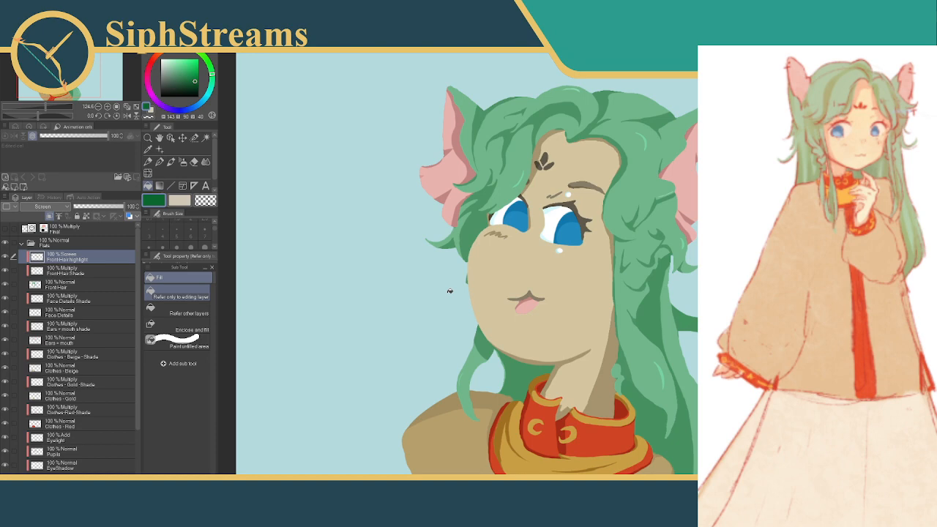
pyautogui.moveTo(452, 142)
pyautogui.mouseDown()
pyautogui.moveTo(502, 148)
pyautogui.moveTo(466, 184)
pyautogui.mouseUp()
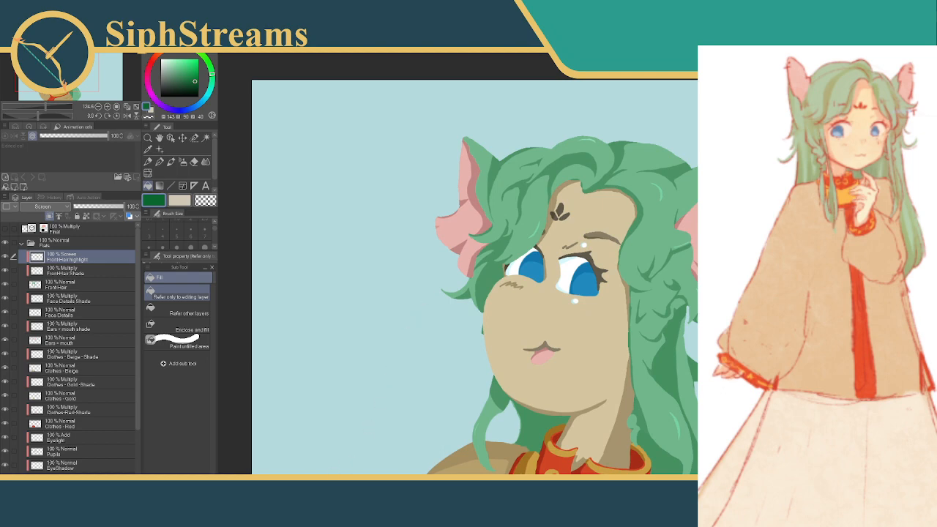
pyautogui.scroll(4, 574, 262)
pyautogui.moveTo(433, 211)
pyautogui.mouseDown()
pyautogui.moveTo(448, 260)
pyautogui.moveTo(441, 313)
pyautogui.mouseUp()
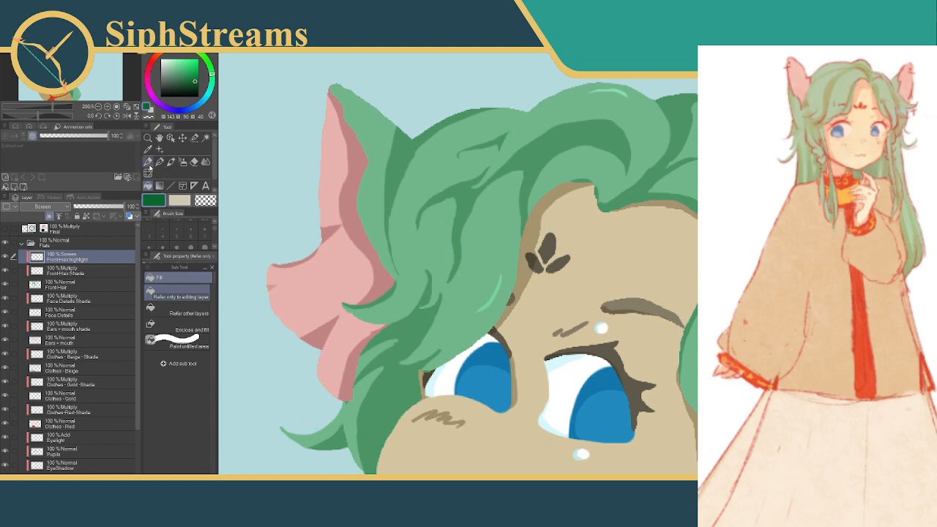
# Select an oval area at the shading curl between ear and forehead with the Selection pen, clear it on the FrontHair Shade layer, and deselect
pyautogui.click(148, 161)
pyautogui.click(194, 137)
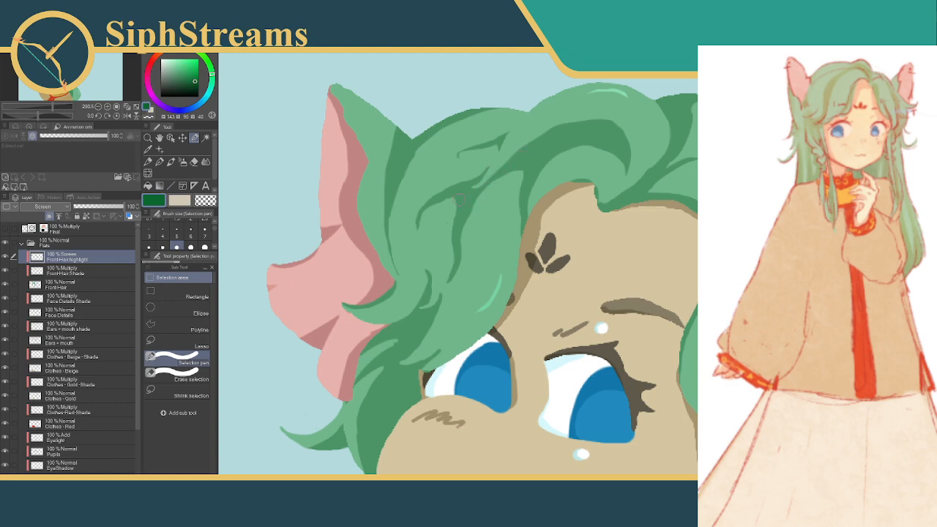
pyautogui.moveTo(452, 200); pyautogui.dragTo(429, 219)
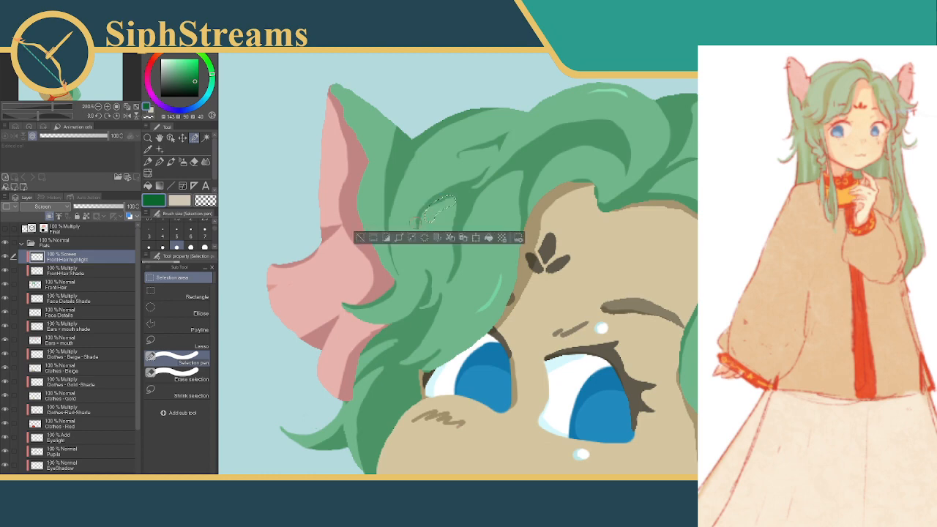
pyautogui.click(64, 271)
pyautogui.click(424, 238)
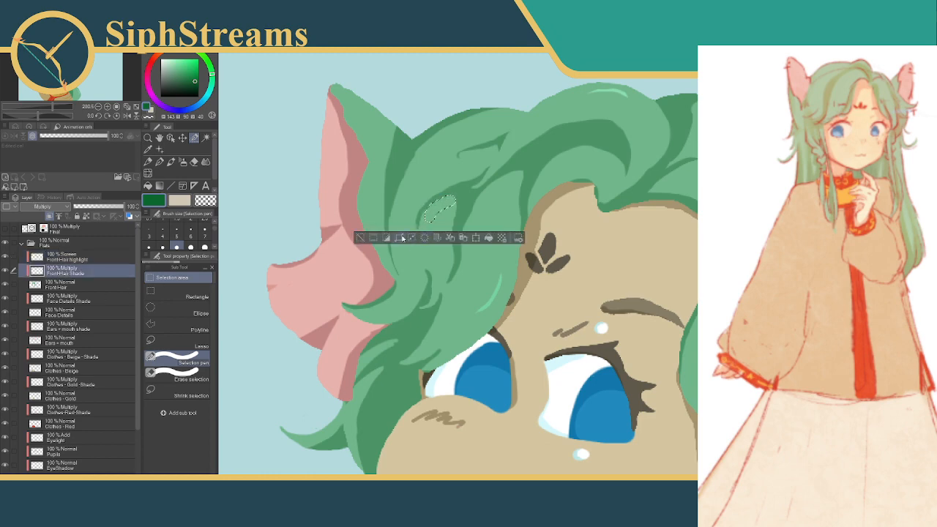
pyautogui.click(360, 238)
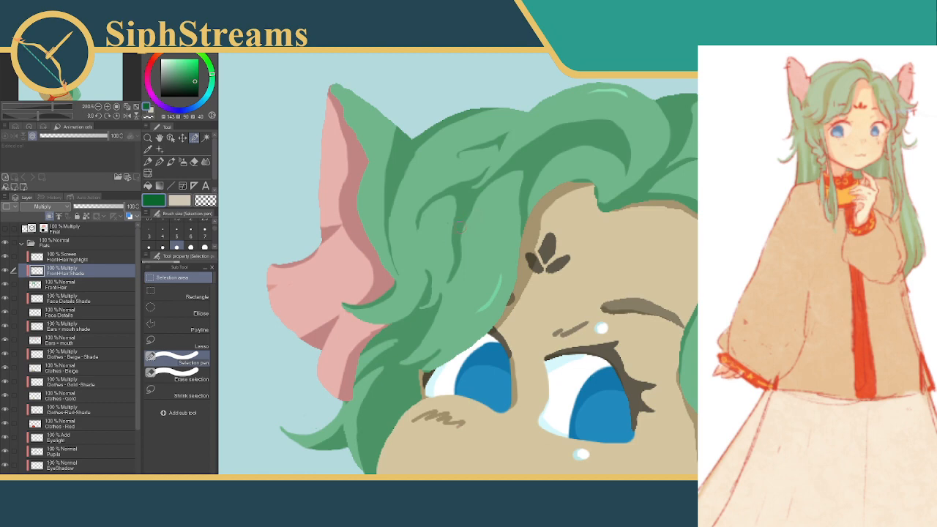
# Trim the shading stroke between the ear and forehead by clearing two long curved selections along its side, and deselect
pyautogui.moveTo(451, 200); pyautogui.dragTo(447, 251)
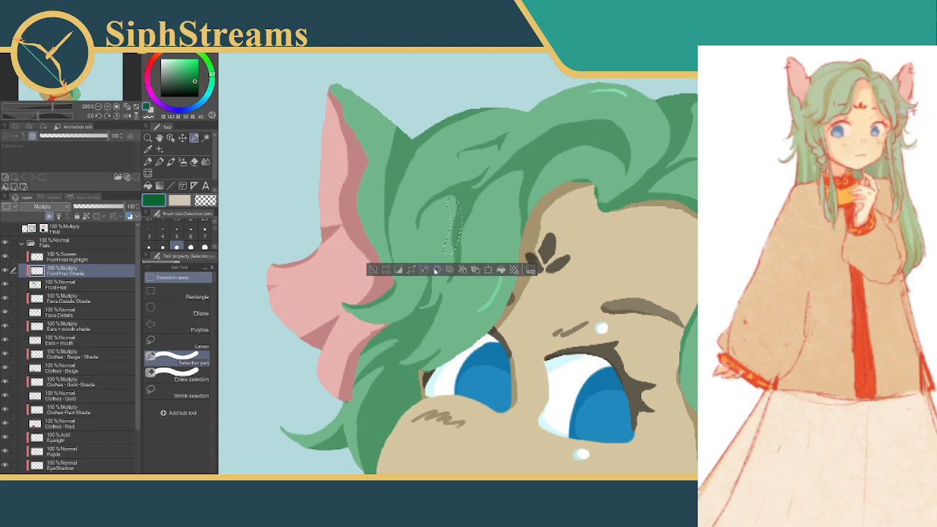
pyautogui.click(435, 269)
pyautogui.click(372, 269)
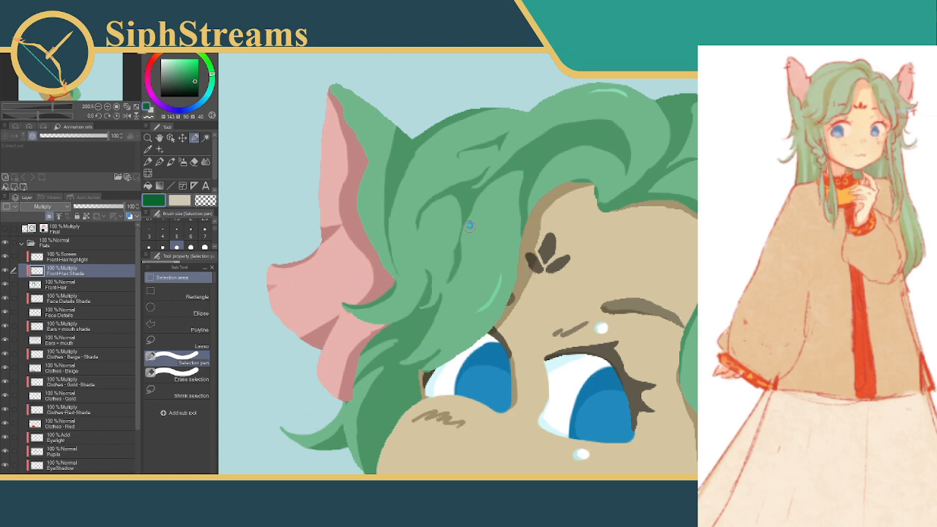
pyautogui.moveTo(465, 233); pyautogui.dragTo(445, 289)
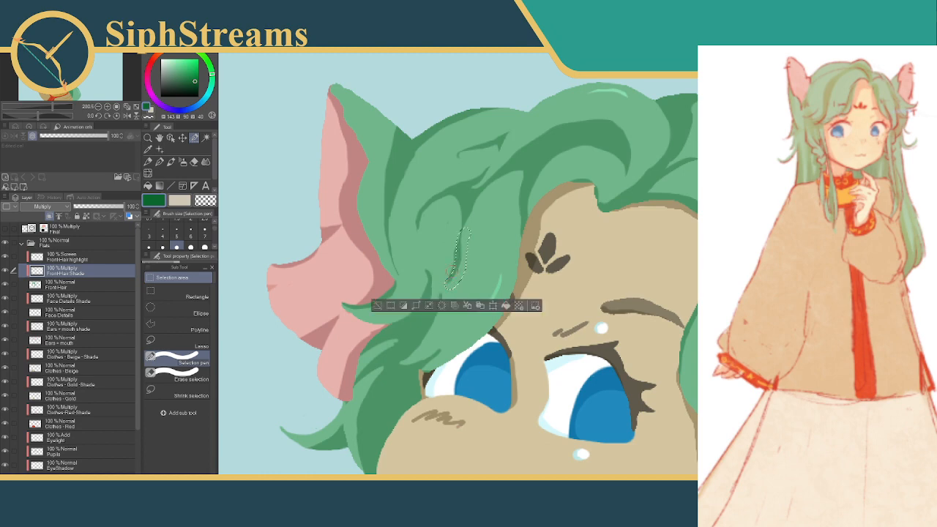
pyautogui.hotkey('ctrl', 'd')
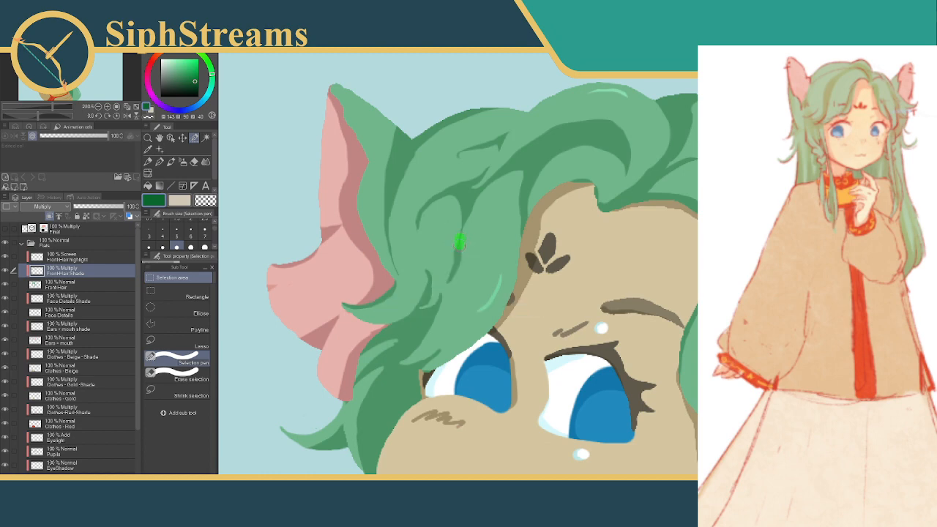
# Trim the lower end of the shading stroke between the ear and forehead with two narrow cleared selections, and deselect
pyautogui.moveTo(463, 258); pyautogui.dragTo(461, 289)
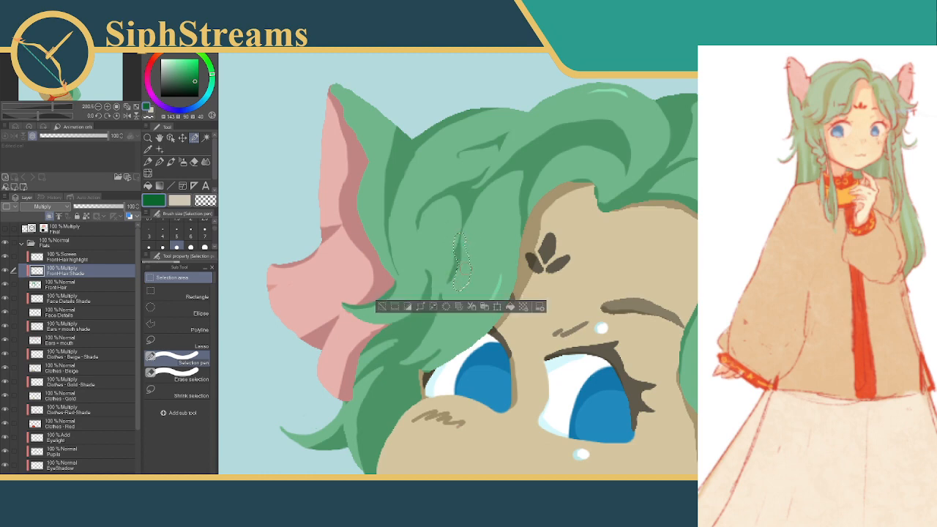
pyautogui.click(381, 306)
pyautogui.moveTo(462, 259); pyautogui.dragTo(460, 284)
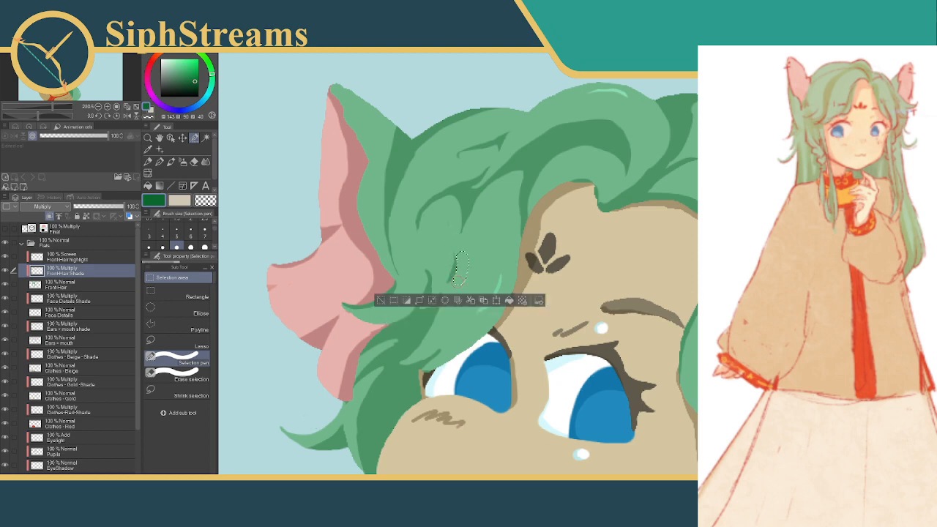
pyautogui.click(381, 301)
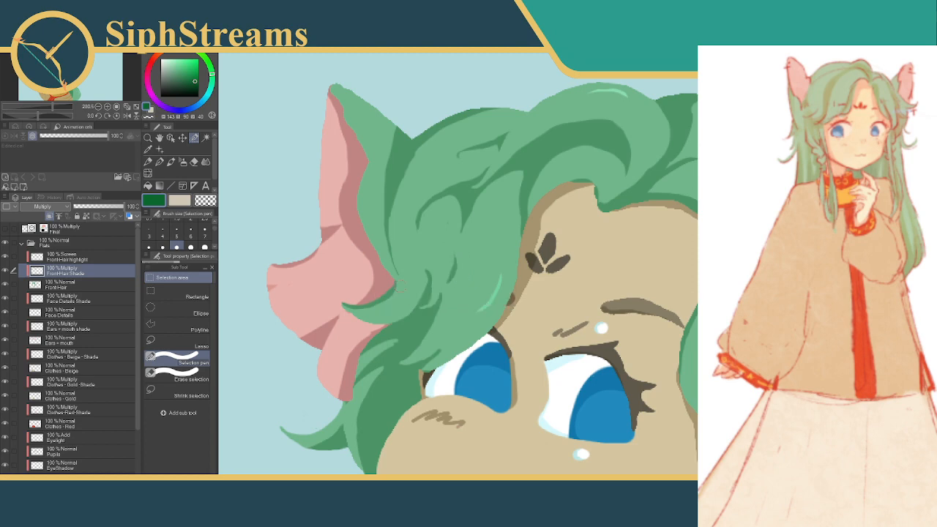
# Trim the upper part of the shading curl between the ear and forehead with an oval and a slanted cleared selection, and deselect
pyautogui.moveTo(447, 219); pyautogui.dragTo(447, 235)
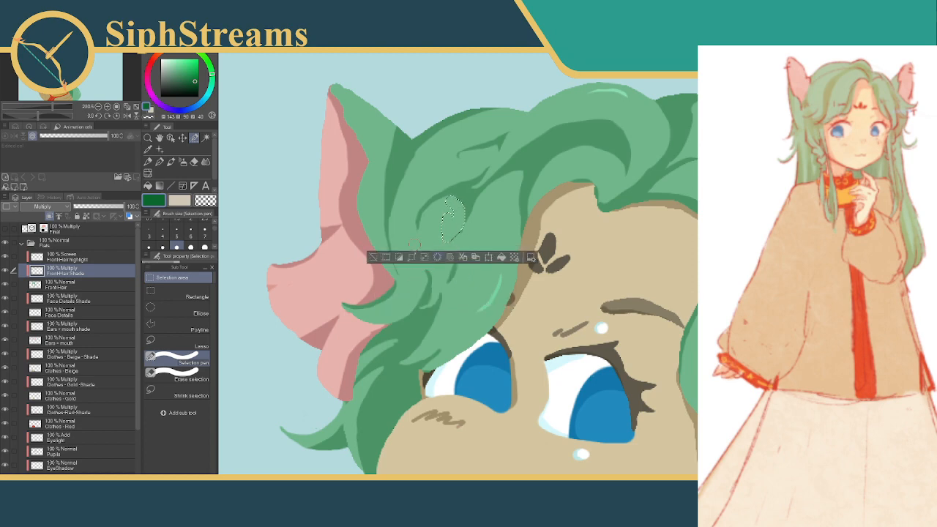
pyautogui.click(373, 253)
pyautogui.moveTo(480, 207); pyautogui.dragTo(450, 235)
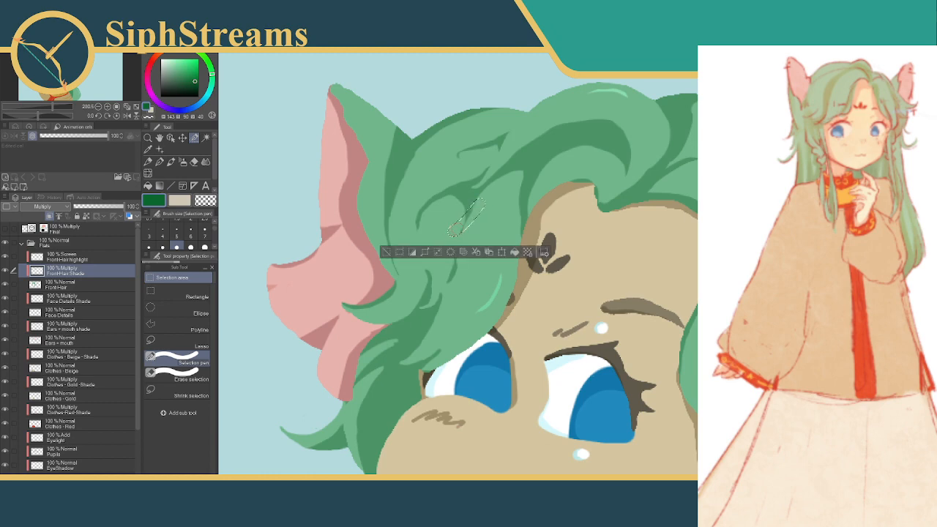
pyautogui.click(386, 251)
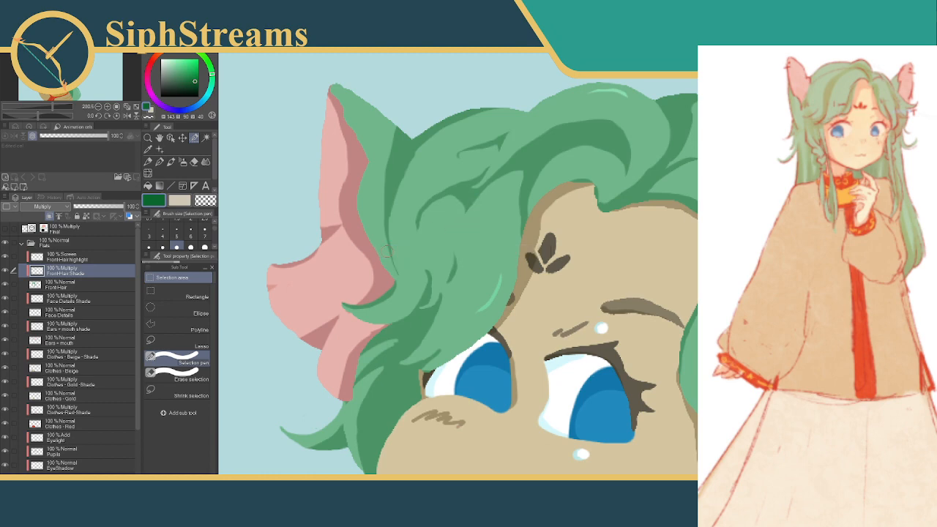
# Refine the arched top of the shading curl between the ear and forehead with two curved cleared selections, and deselect
pyautogui.moveTo(475, 217); pyautogui.dragTo(491, 264)
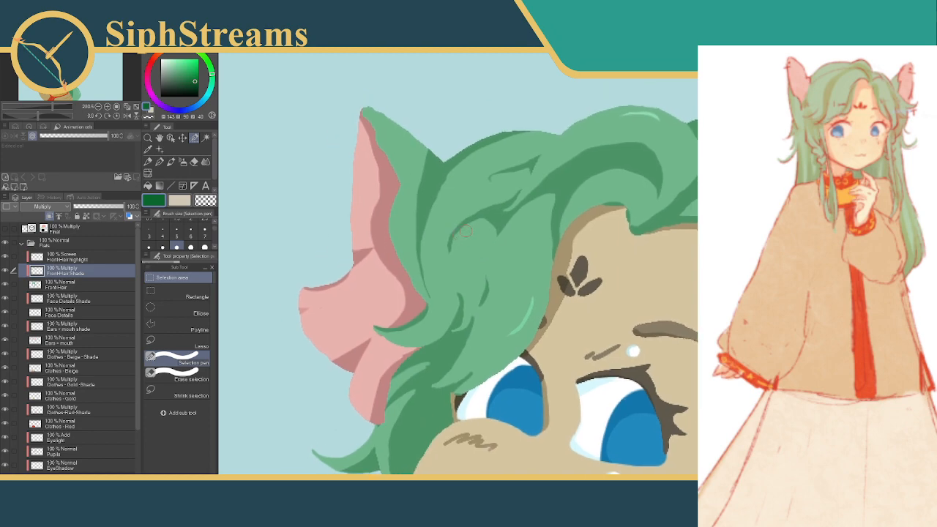
pyautogui.moveTo(474, 227); pyautogui.dragTo(443, 255)
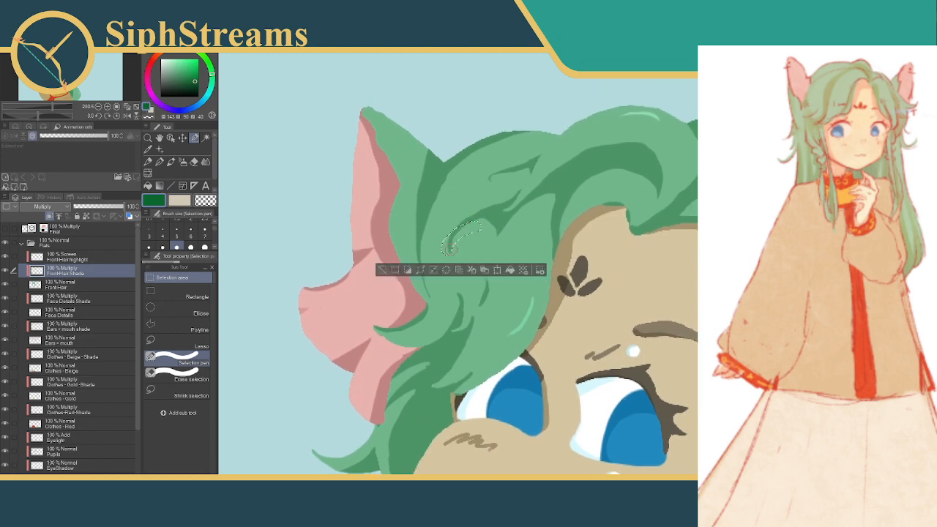
pyautogui.hotkey('ctrl', 'd')
pyautogui.moveTo(479, 227)
pyautogui.mouseDown()
pyautogui.moveTo(466, 229)
pyautogui.moveTo(446, 257)
pyautogui.mouseUp()
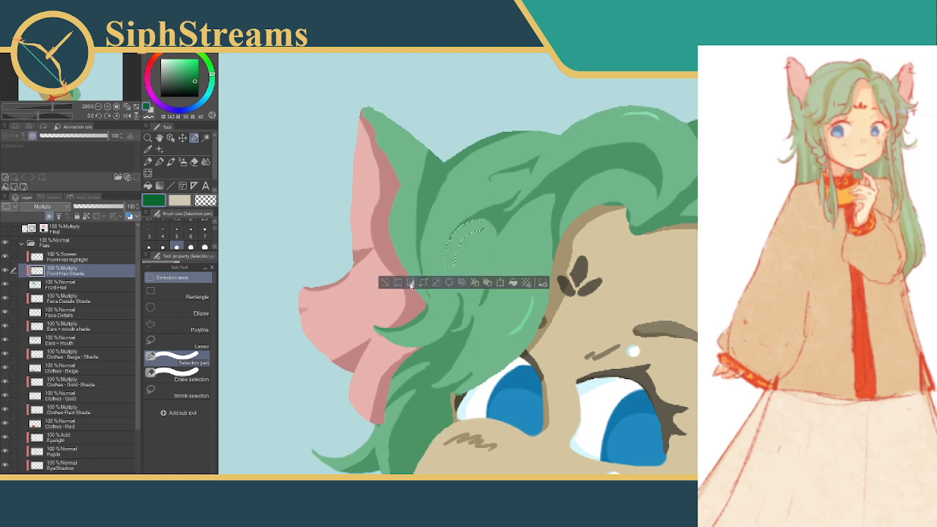
pyautogui.click(386, 283)
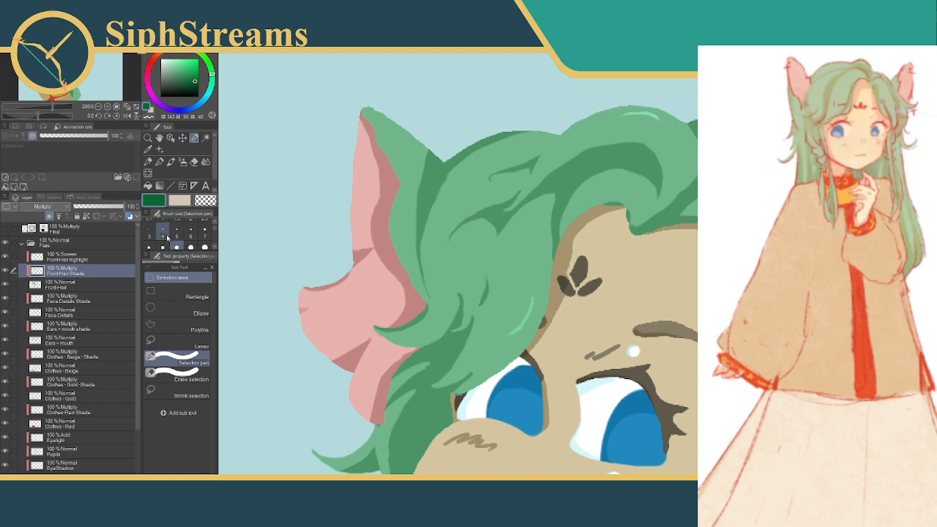
# Mark a short slanted selection below the arched shading curl with the selection pen at size 6, and undo the layer copy
pyautogui.click(163, 231)
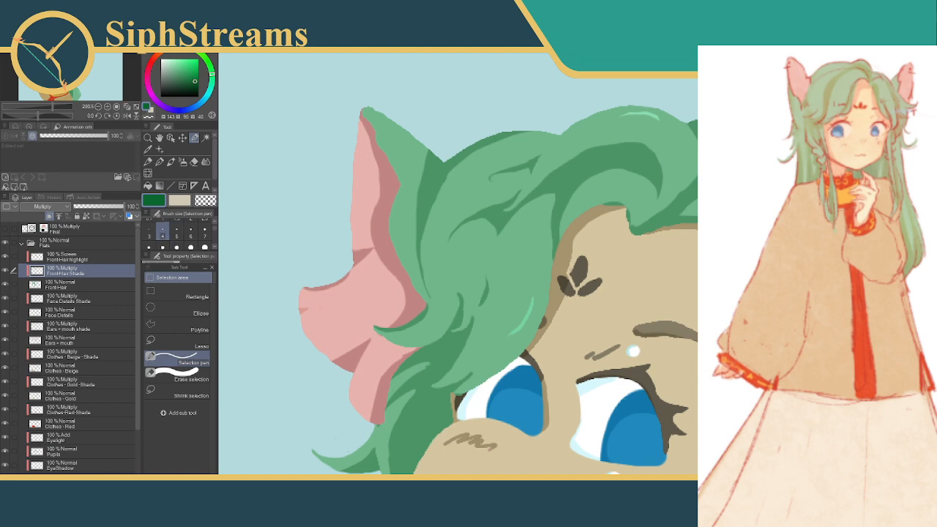
pyautogui.click(191, 233)
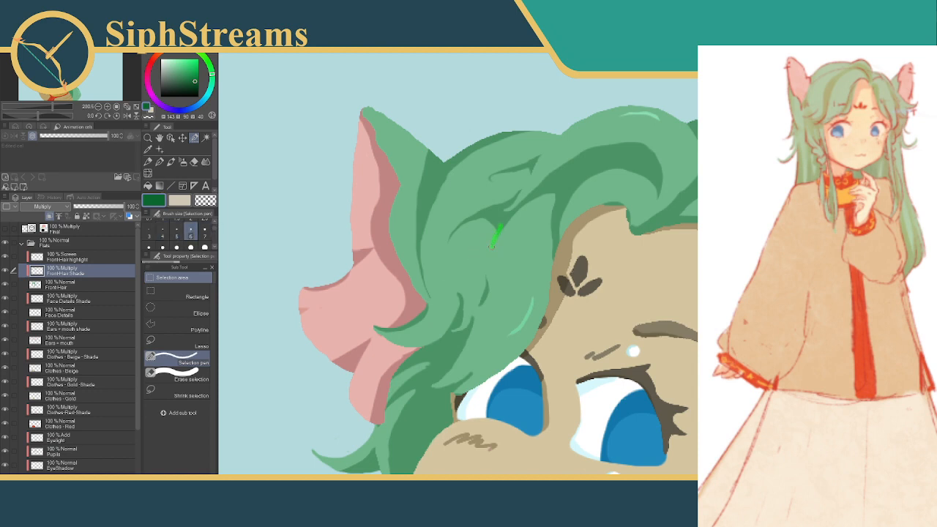
pyautogui.moveTo(496, 232); pyautogui.dragTo(496, 230)
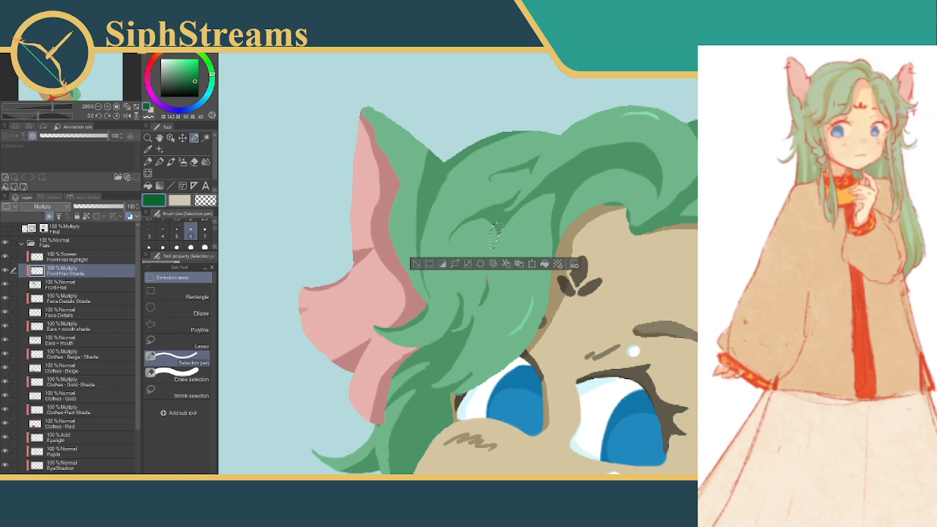
pyautogui.click(519, 263)
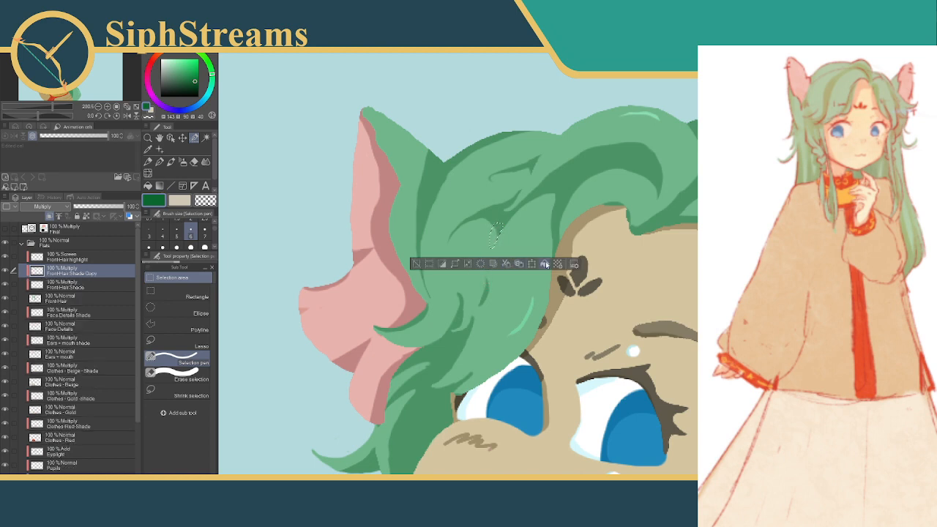
pyautogui.click(544, 264)
pyautogui.hotkey('ctrl', 'z')
pyautogui.hotkey('ctrl', 'z')
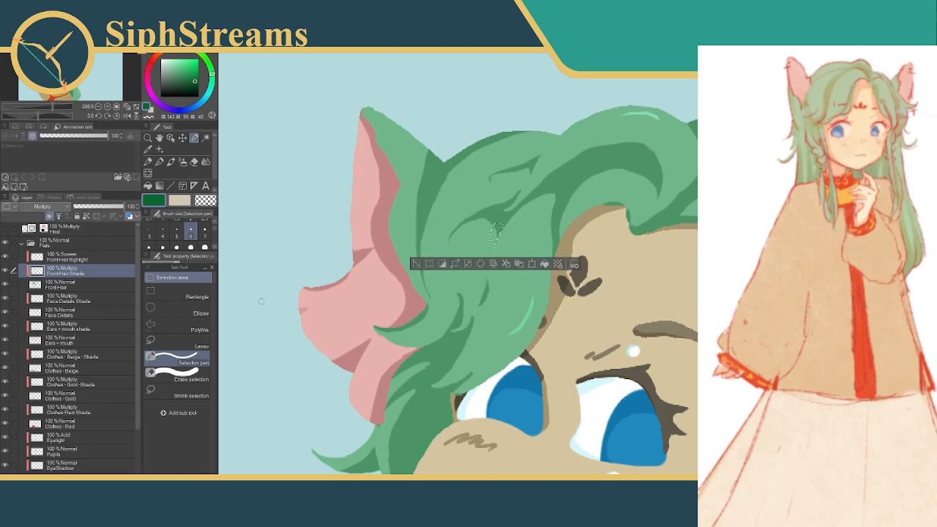
# Try filling the short slanted selection with dark green on the FrontHair Shade layer, and deselect
pyautogui.click(91, 258)
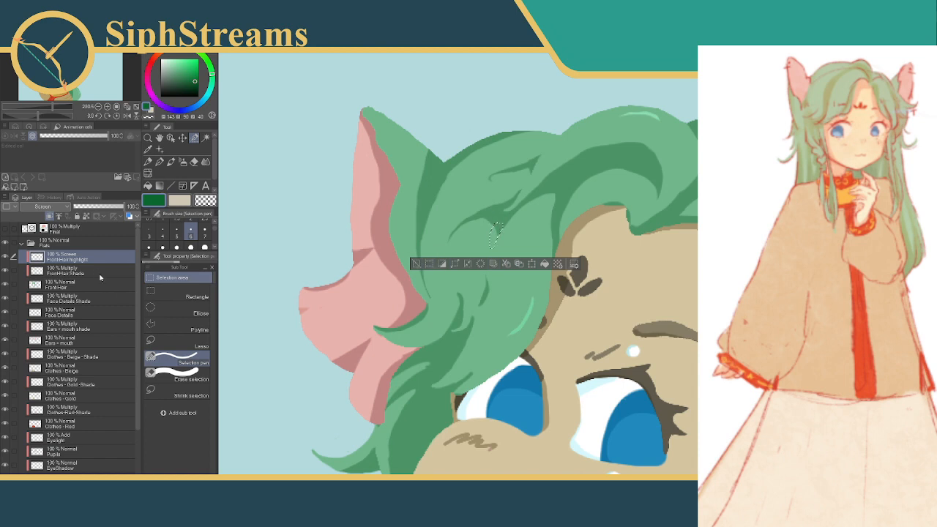
pyautogui.click(95, 272)
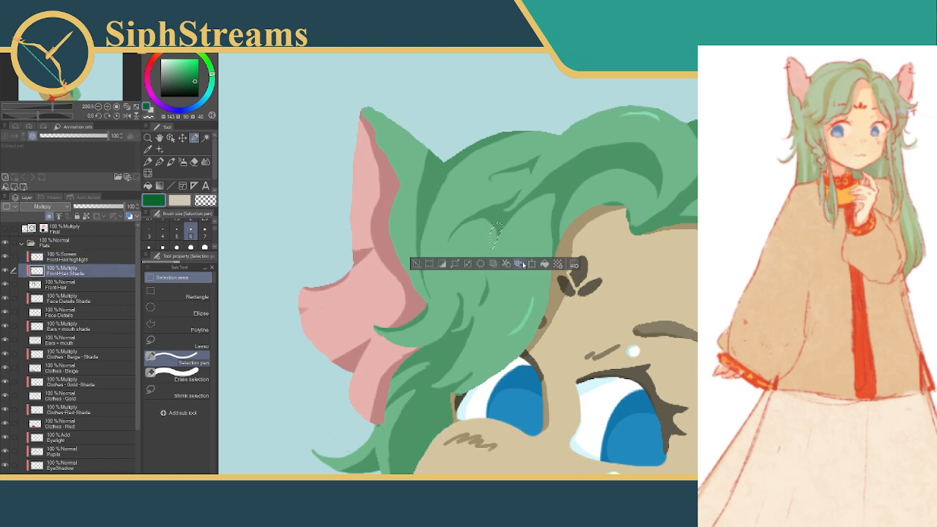
pyautogui.click(545, 263)
pyautogui.click(418, 264)
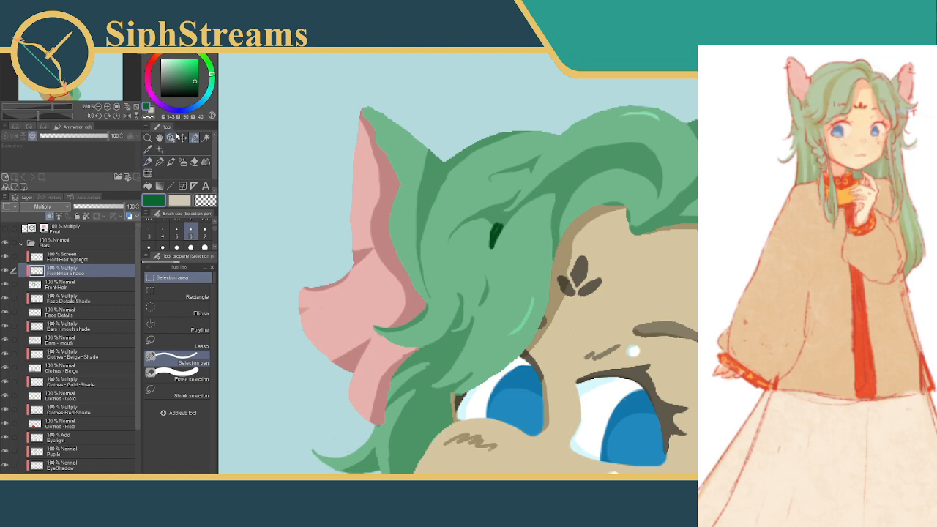
# Pick the hair's displayed green and lighten it, then undo the dark fill to restore the slanted selection
pyautogui.click(159, 162)
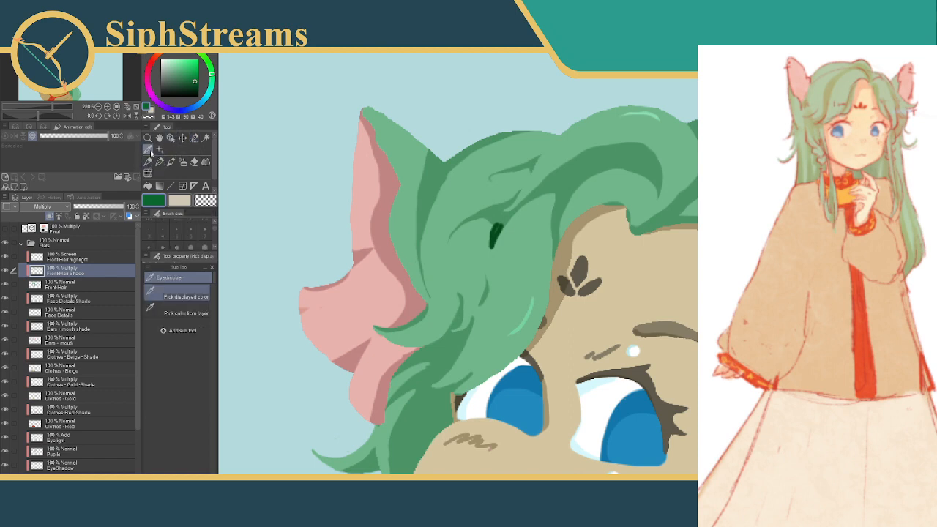
pyautogui.click(462, 192)
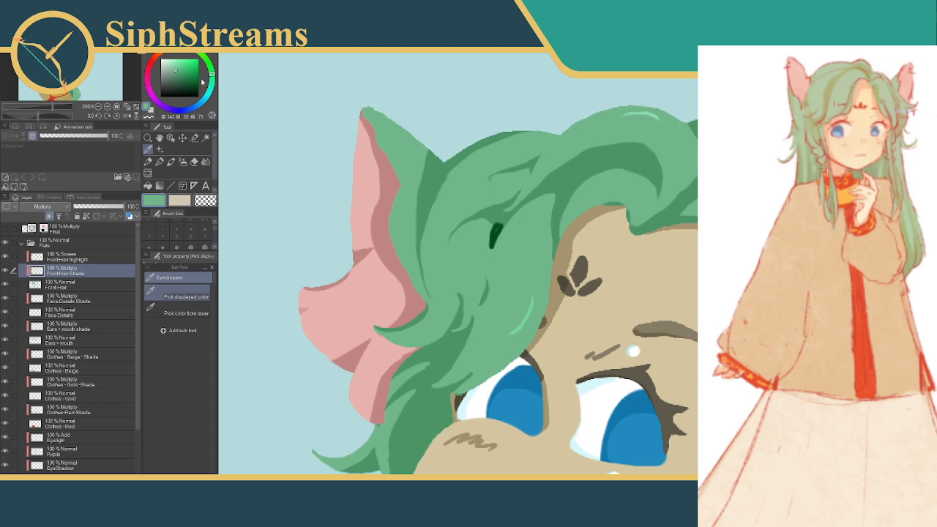
pyautogui.moveTo(175, 70); pyautogui.dragTo(168, 65)
pyautogui.hotkey('ctrl', 'z')
pyautogui.hotkey('ctrl', 'z')
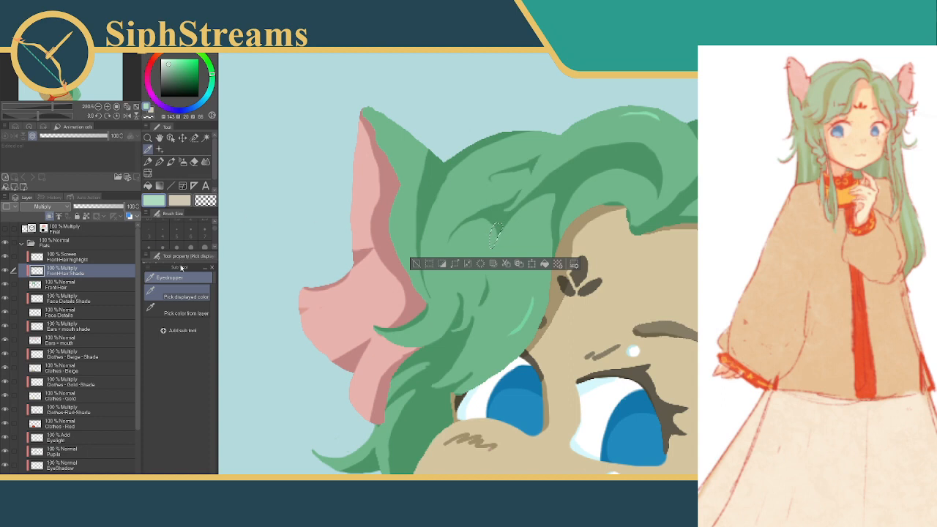
pyautogui.hotkey('ctrl', 'd')
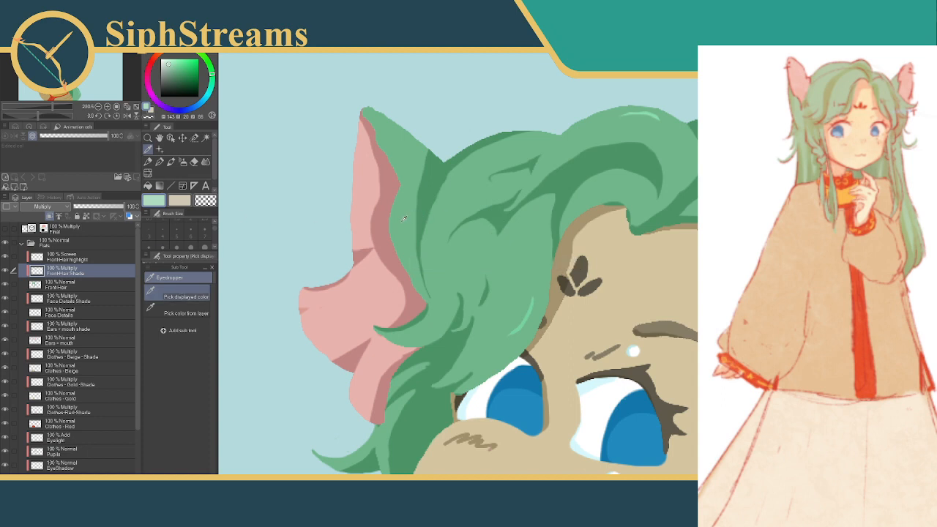
pyautogui.hotkey('ctrl', 'z')
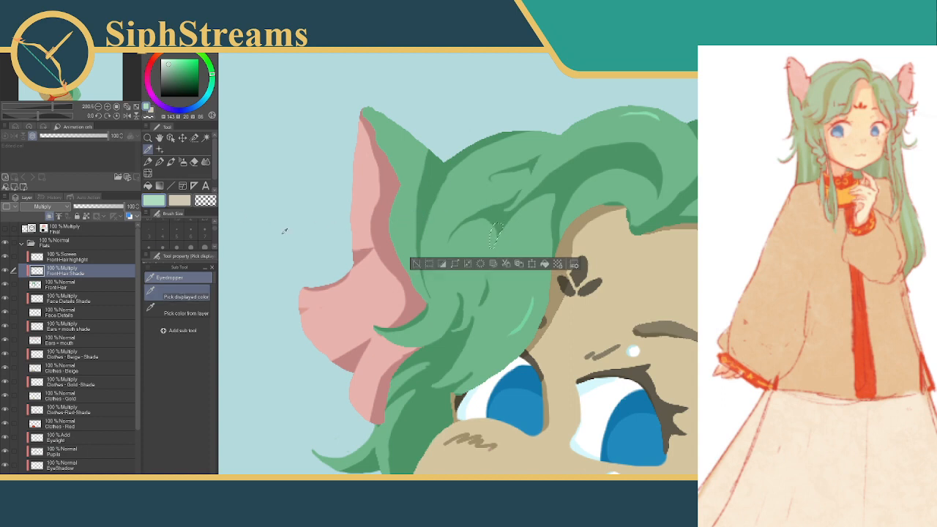
# Pick the shading colour directly from the FrontHair Shade layer, fill the slanted selection with it, and deselect
pyautogui.click(169, 312)
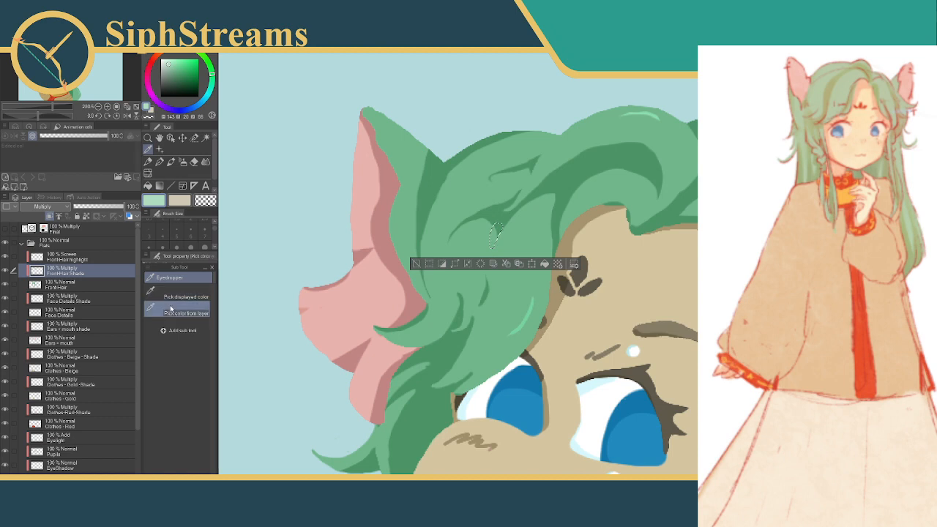
pyautogui.click(439, 157)
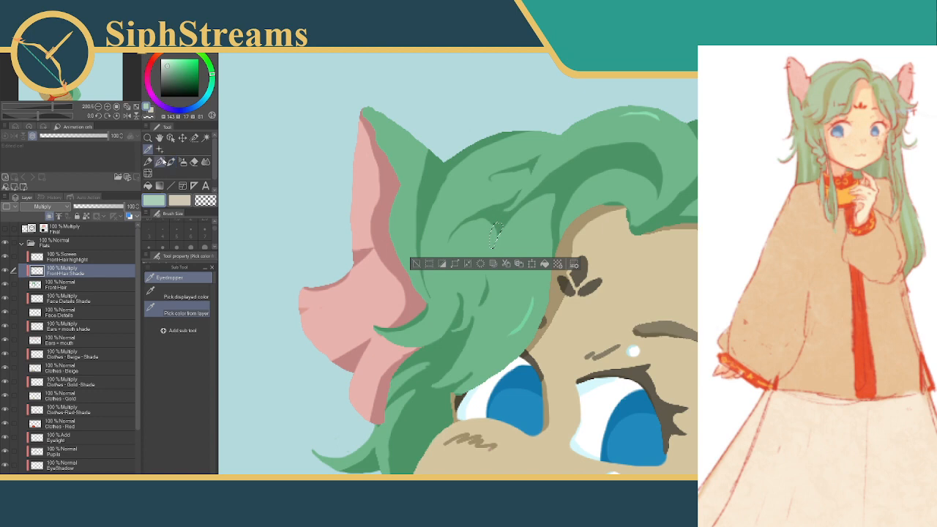
pyautogui.click(194, 138)
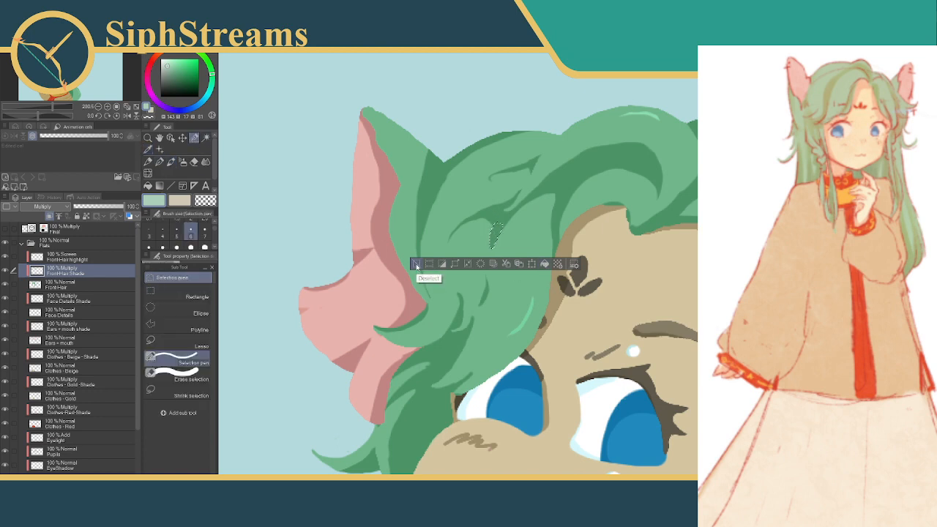
pyautogui.click(417, 265)
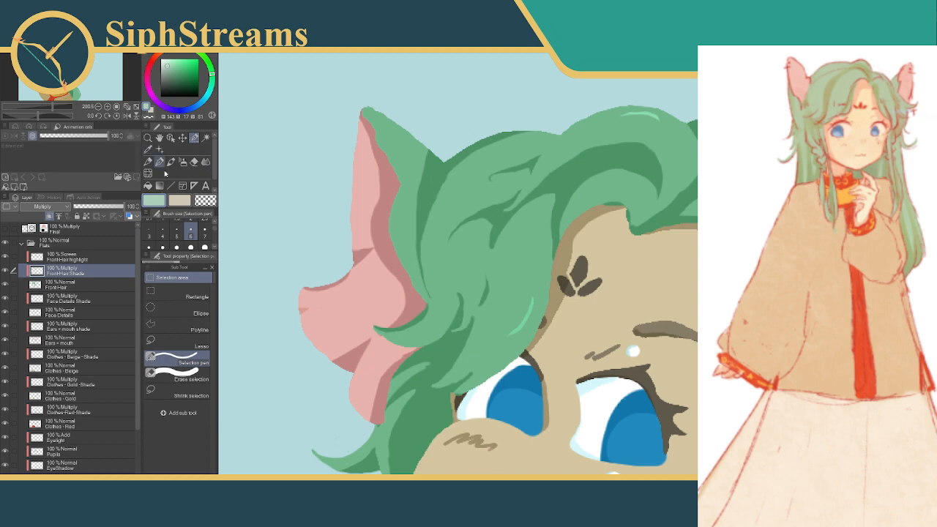
# Try several small selection strokes around the new shading mark with the selection pen at size 5, and undo them
pyautogui.click(176, 230)
pyautogui.click(496, 228)
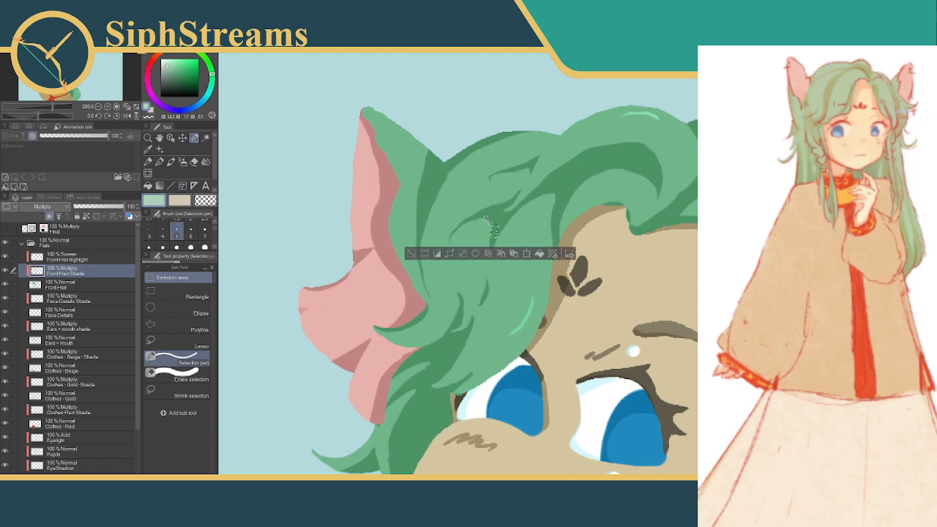
pyautogui.click(405, 251)
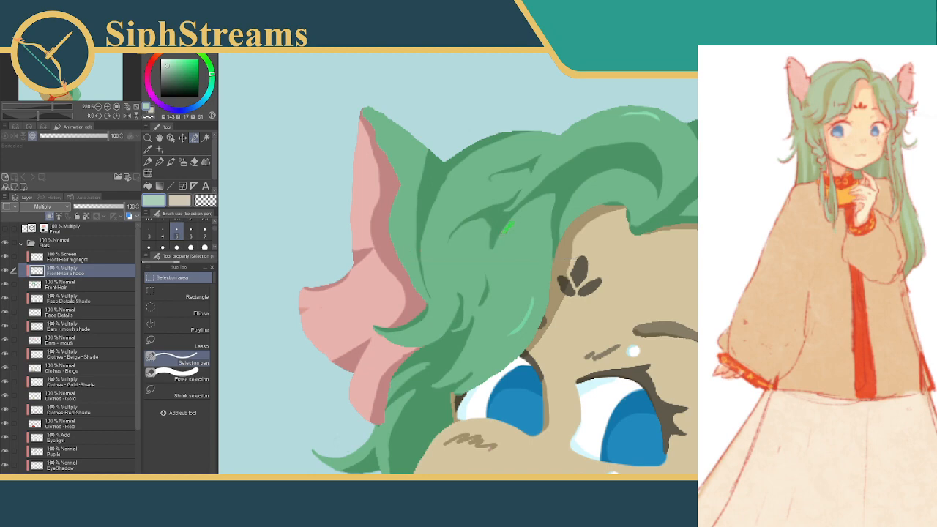
pyautogui.hotkey('ctrl', 'z')
pyautogui.click(490, 230)
pyautogui.hotkey('ctrl', 'z')
pyautogui.hotkey('ctrl', 'z')
pyautogui.moveTo(488, 233); pyautogui.dragTo(490, 260)
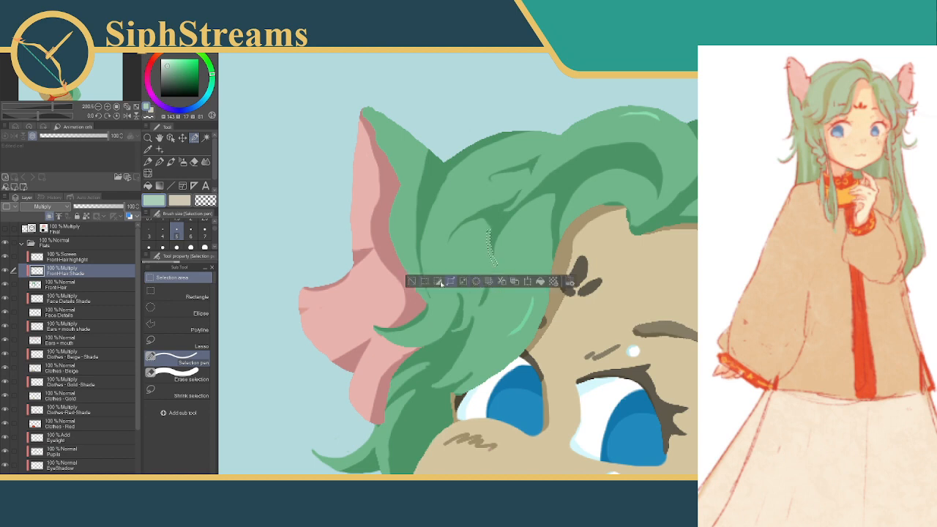
pyautogui.hotkey('ctrl', 'z')
# Refine the arched end of the shading curl between the ear and forehead with a small cleared selection, and deselect
pyautogui.moveTo(585, 253)
pyautogui.mouseDown()
pyautogui.moveTo(473, 183)
pyautogui.moveTo(516, 188)
pyautogui.mouseUp()
pyautogui.moveTo(548, 234)
pyautogui.mouseDown()
pyautogui.moveTo(539, 208)
pyautogui.moveTo(621, 245)
pyautogui.mouseUp()
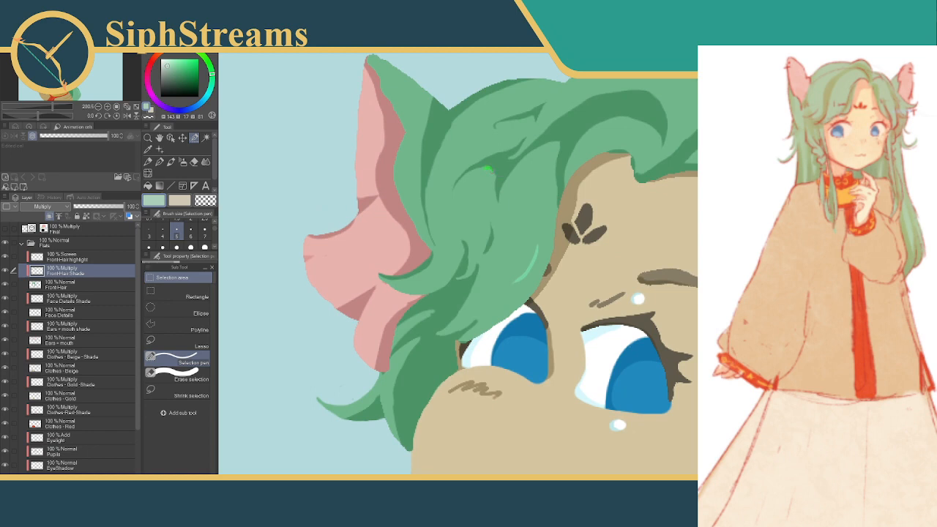
pyautogui.moveTo(492, 176); pyautogui.dragTo(501, 185)
pyautogui.click(487, 193)
pyautogui.click(411, 193)
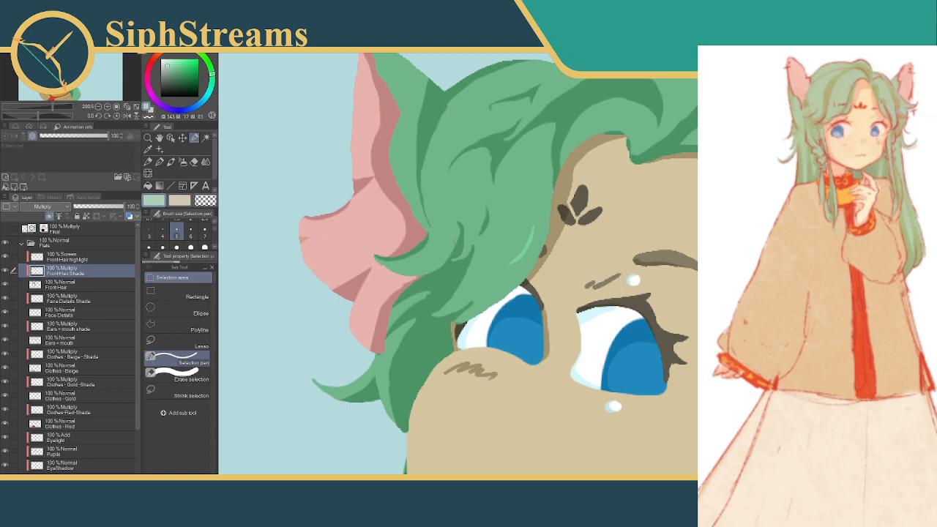
# Fill a narrow curved selection along the front hair's edge beside the forehead with the shading colour, and deselect
pyautogui.moveTo(489, 233); pyautogui.dragTo(506, 243)
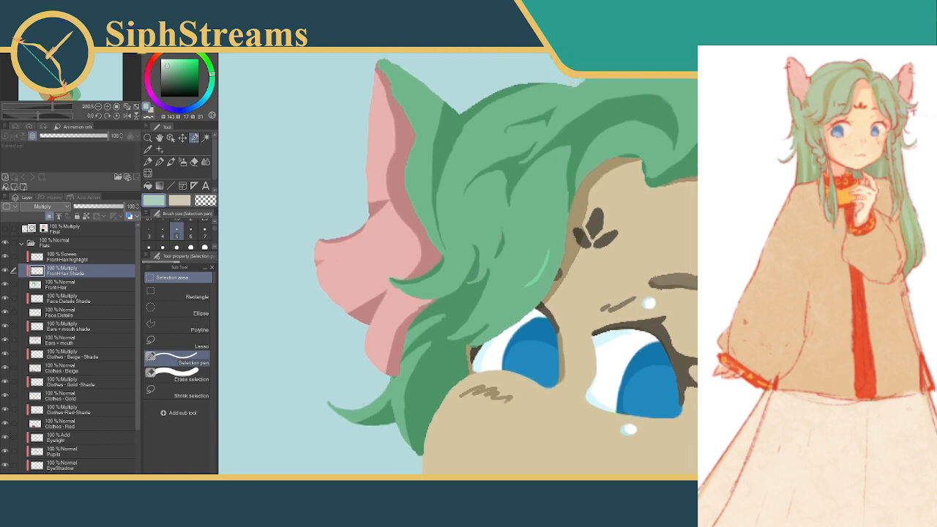
pyautogui.scroll(-15, 573, 268)
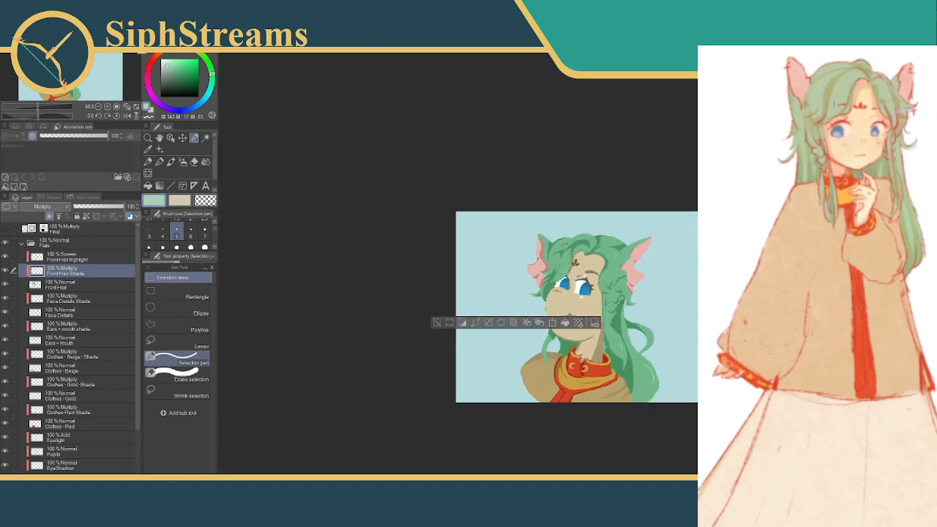
pyautogui.scroll(4, 574, 268)
pyautogui.scroll(8, 574, 256)
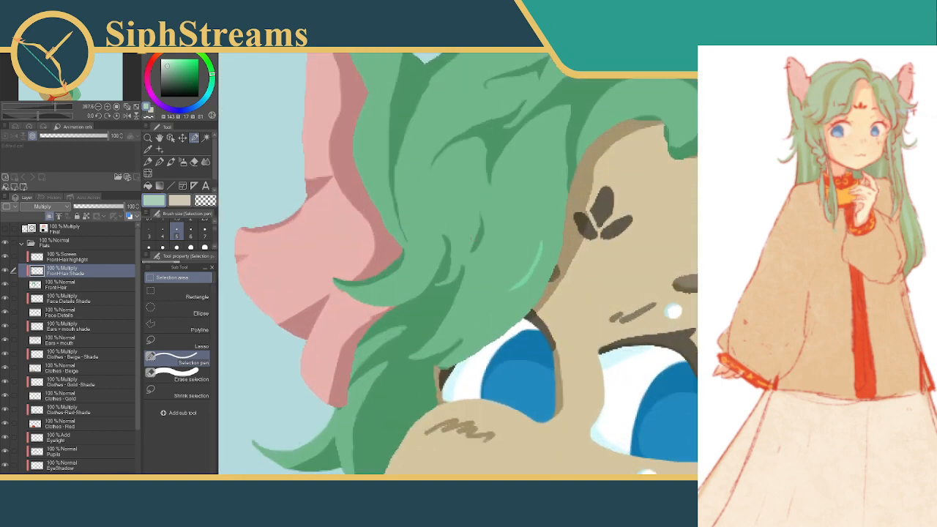
pyautogui.moveTo(581, 206)
pyautogui.mouseDown()
pyautogui.moveTo(550, 250)
pyautogui.moveTo(541, 296)
pyautogui.mouseUp()
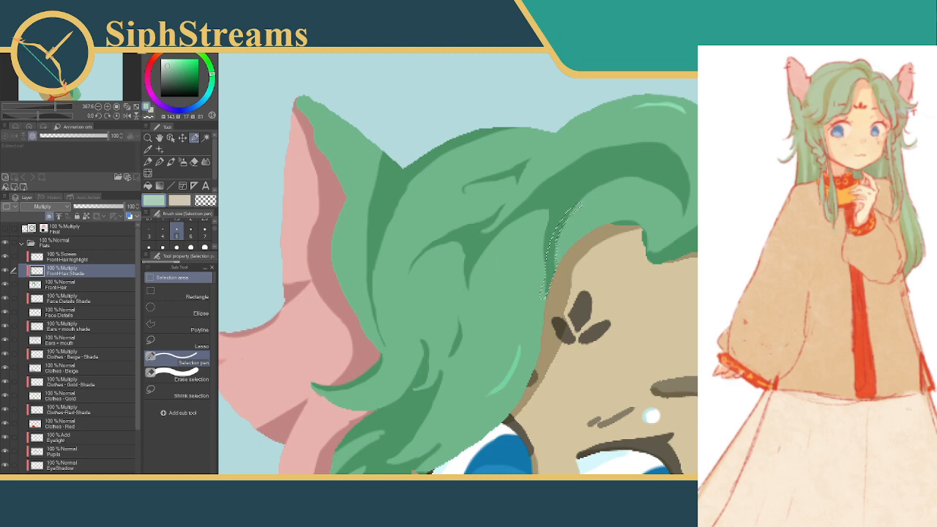
pyautogui.hotkey('ctrl', 'd')
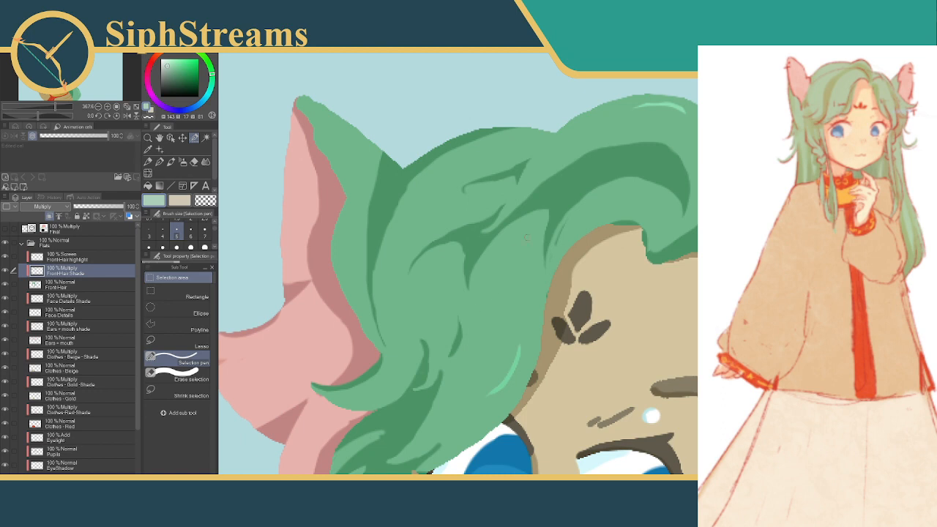
pyautogui.hotkey('alt', 'Delete')
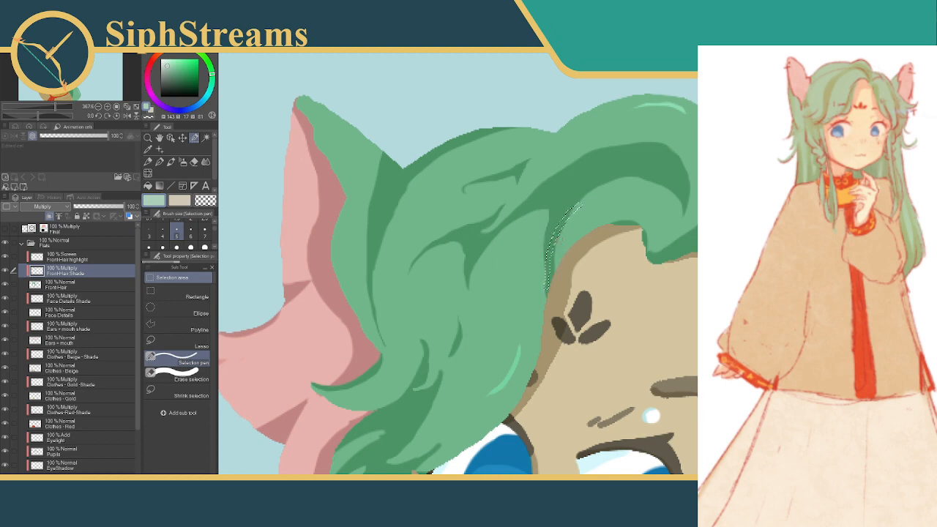
pyautogui.hotkey('ctrl', 'd')
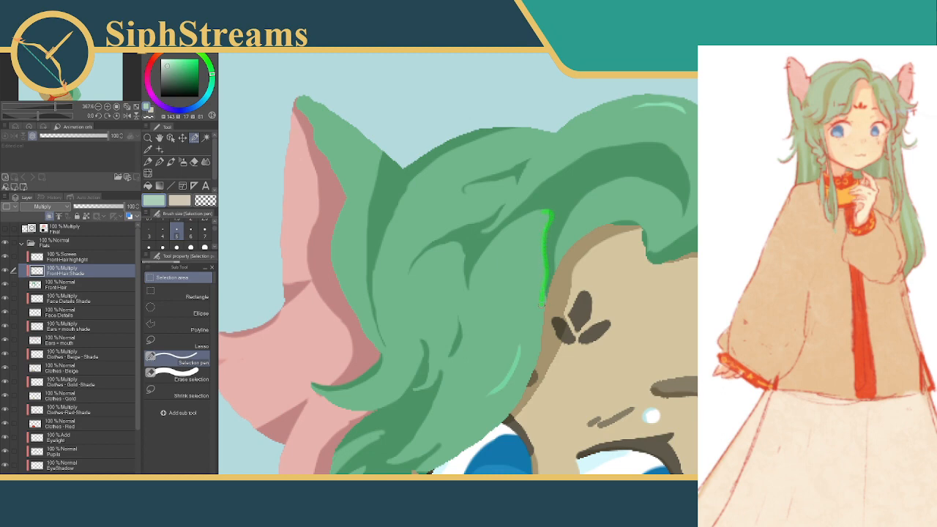
# Refine the narrow shading strip beside the forehead with thin pen selections, clear excess colour at its arched upper end, and deselect
pyautogui.moveTo(542, 304); pyautogui.dragTo(542, 306)
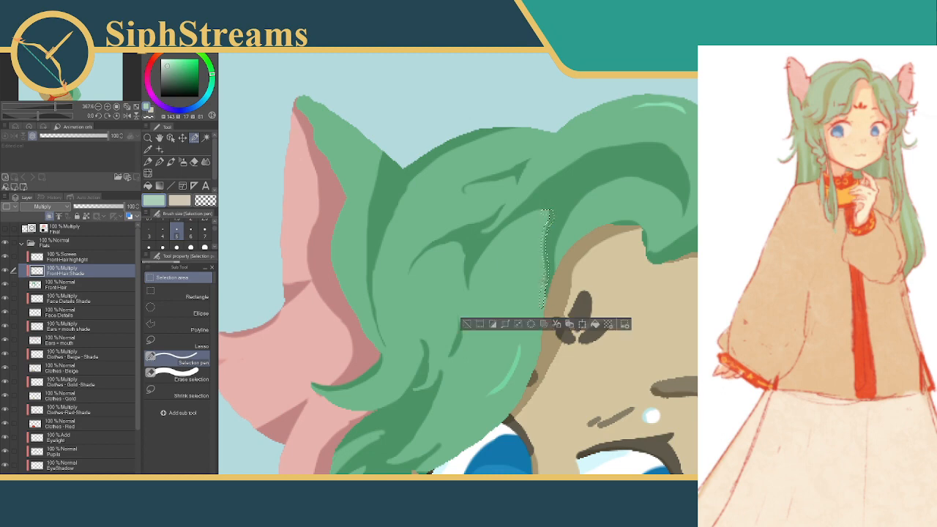
pyautogui.click(466, 323)
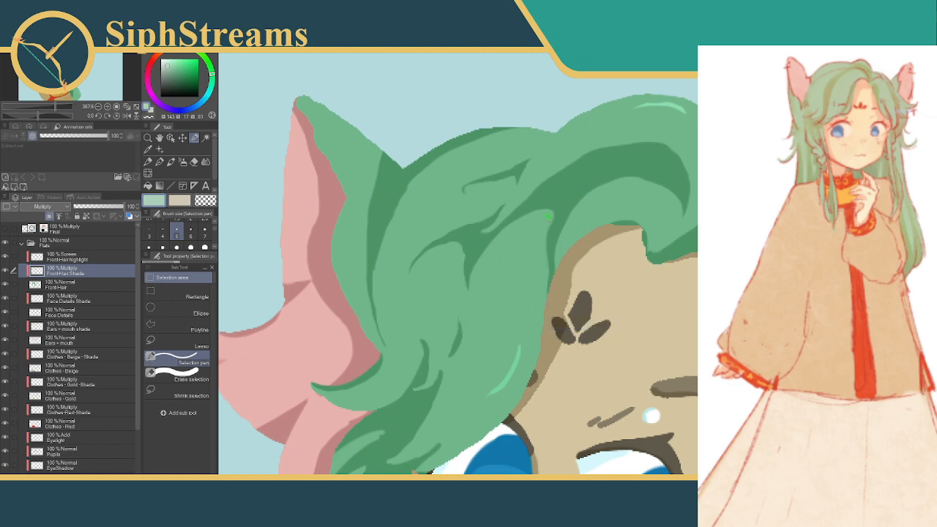
pyautogui.moveTo(549, 217)
pyautogui.mouseDown()
pyautogui.moveTo(503, 210)
pyautogui.moveTo(550, 163)
pyautogui.moveTo(505, 212)
pyautogui.moveTo(516, 180)
pyautogui.mouseUp()
pyautogui.click(532, 238)
pyautogui.click(470, 237)
# Trim the lower part of the shading strip at the hair's edge with small cleared pen selections, and deselect
pyautogui.moveTo(573, 250)
pyautogui.mouseDown()
pyautogui.moveTo(546, 154)
pyautogui.moveTo(565, 229)
pyautogui.moveTo(542, 243)
pyautogui.mouseUp()
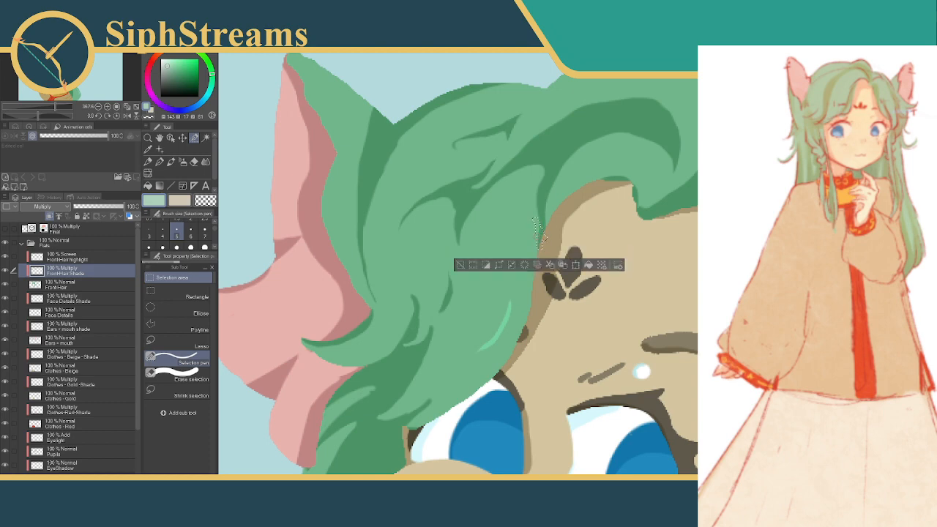
pyautogui.click(524, 270)
pyautogui.click(460, 268)
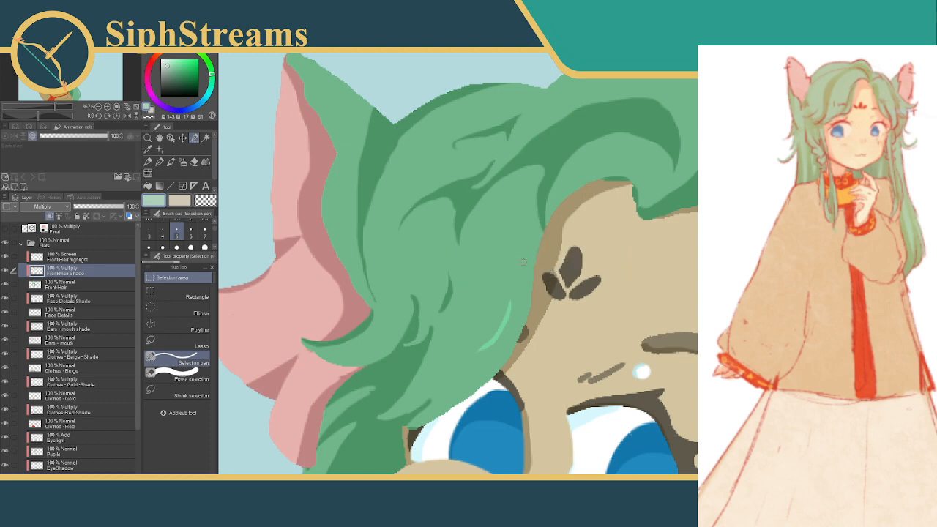
pyautogui.moveTo(543, 226); pyautogui.dragTo(544, 242)
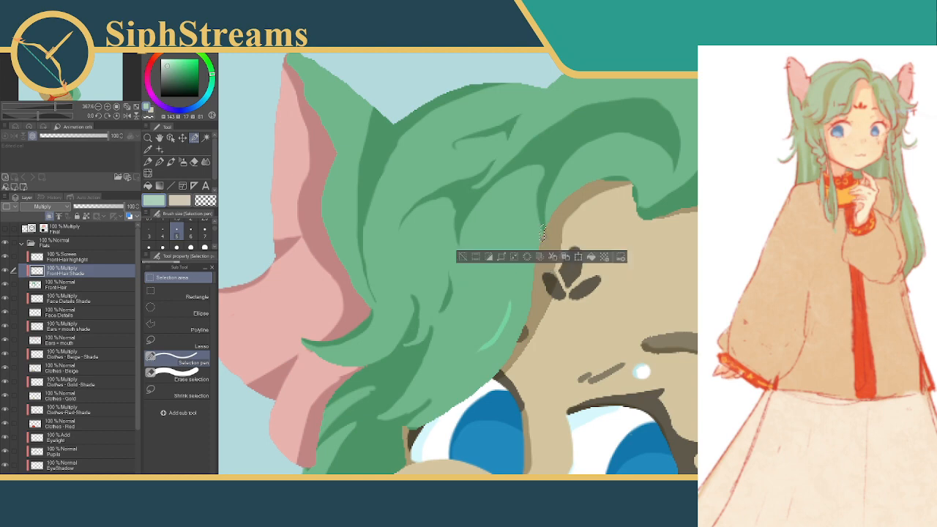
pyautogui.click(463, 255)
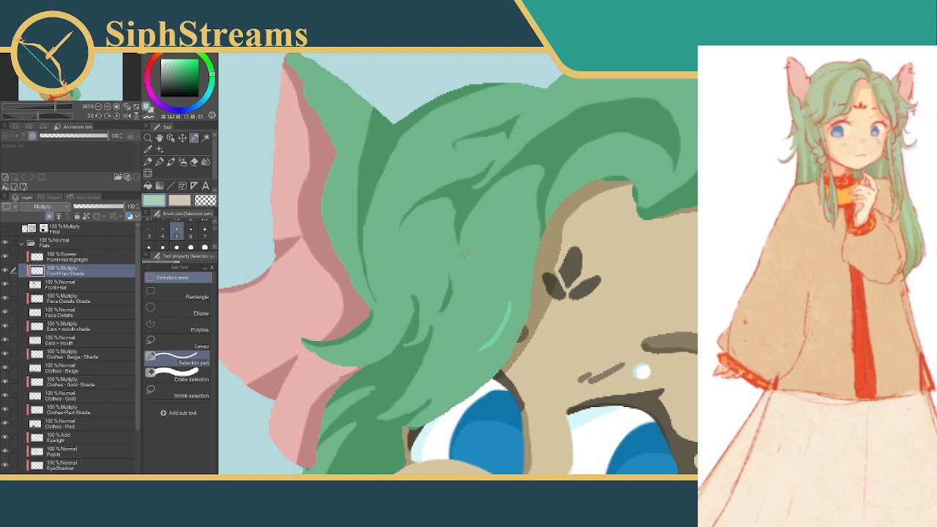
# Try a broad curved selection along the arched lock above the forehead with the selection pen at size 20, and deselect
pyautogui.scroll(-10, 570, 269)
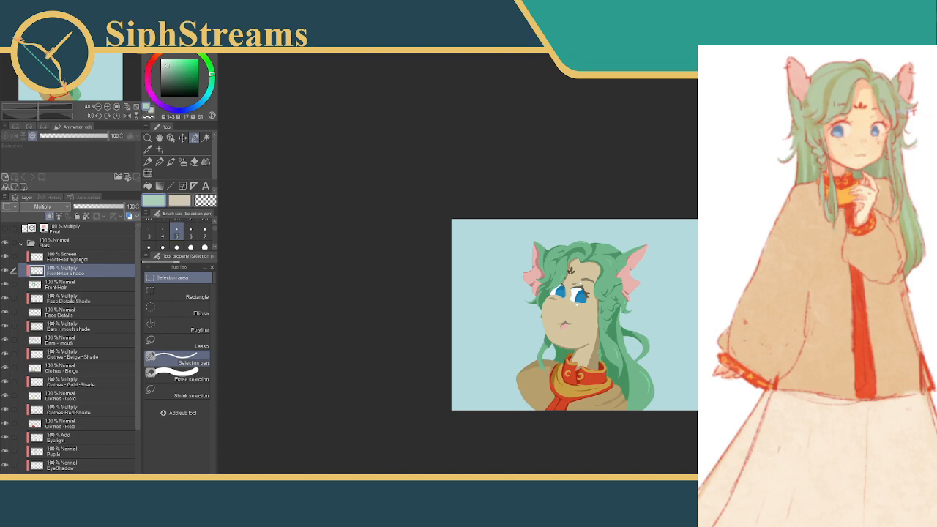
pyautogui.scroll(10, 570, 278)
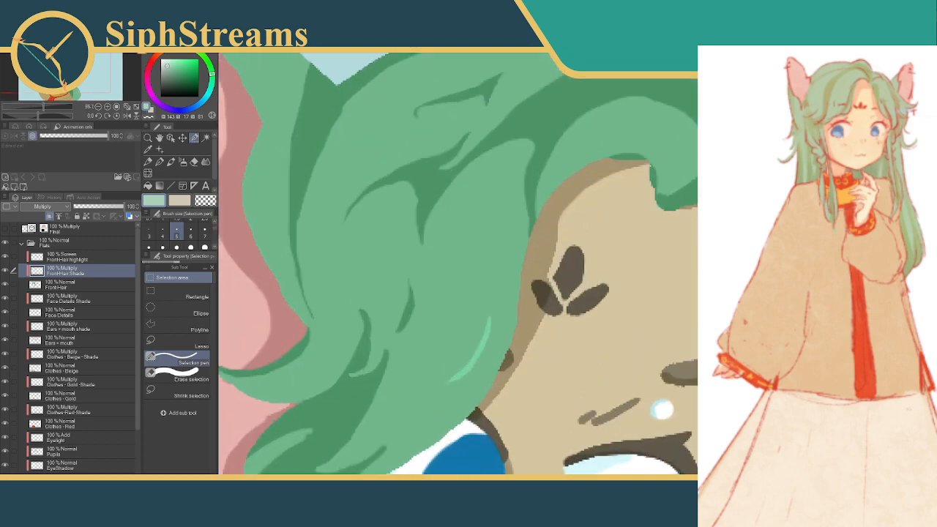
pyautogui.moveTo(593, 163)
pyautogui.mouseDown()
pyautogui.moveTo(569, 220)
pyautogui.moveTo(571, 271)
pyautogui.mouseUp()
pyautogui.click(191, 232)
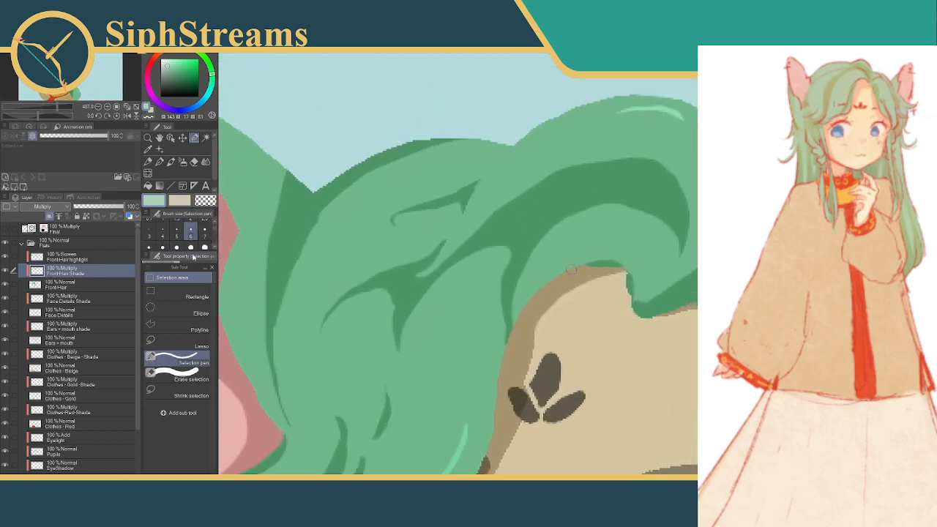
pyautogui.click(191, 247)
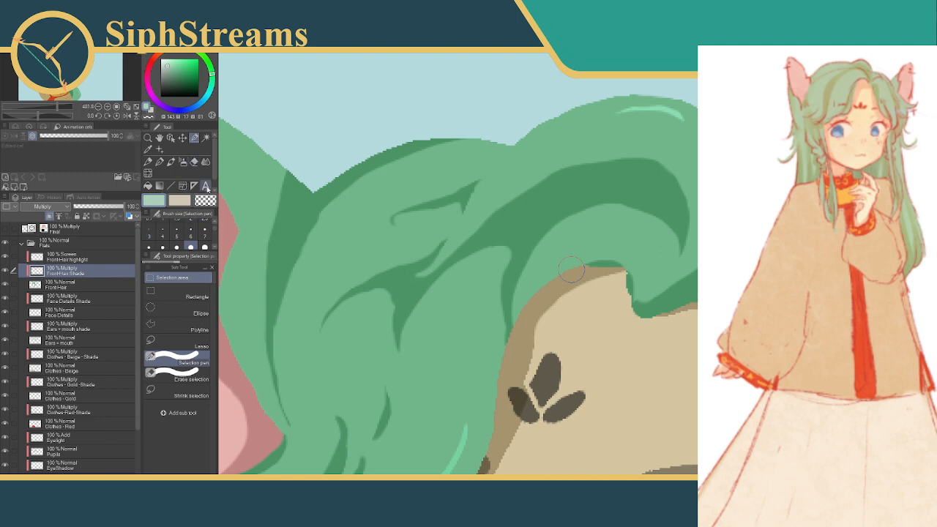
pyautogui.scroll(-5, 167, 234)
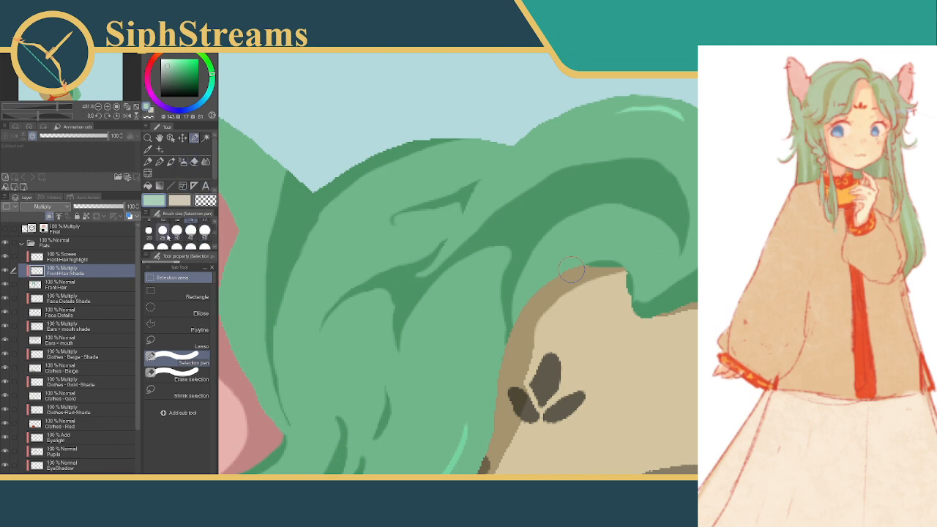
pyautogui.click(149, 231)
pyautogui.moveTo(658, 252)
pyautogui.mouseDown()
pyautogui.moveTo(667, 240)
pyautogui.moveTo(661, 224)
pyautogui.moveTo(614, 207)
pyautogui.moveTo(578, 213)
pyautogui.moveTo(534, 264)
pyautogui.moveTo(529, 328)
pyautogui.mouseUp()
pyautogui.moveTo(533, 293)
pyautogui.mouseDown()
pyautogui.moveTo(523, 278)
pyautogui.moveTo(530, 341)
pyautogui.mouseUp()
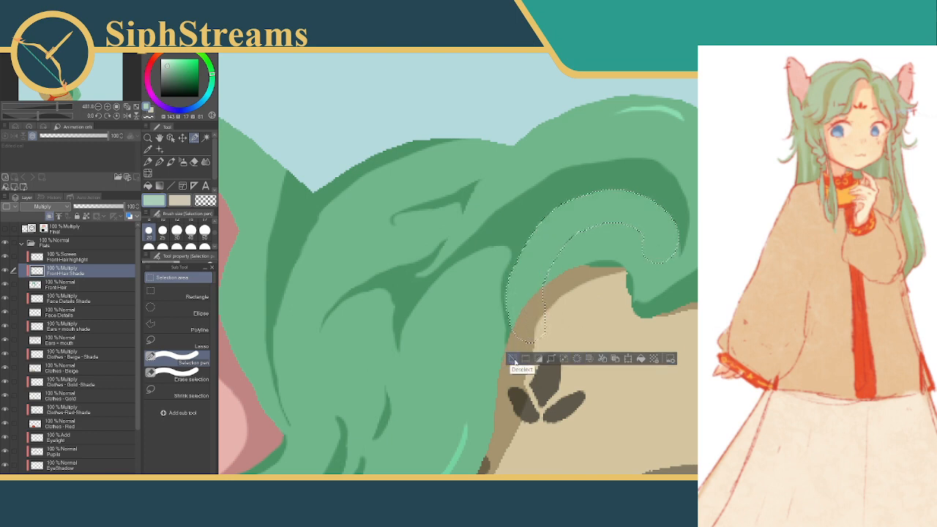
pyautogui.click(562, 359)
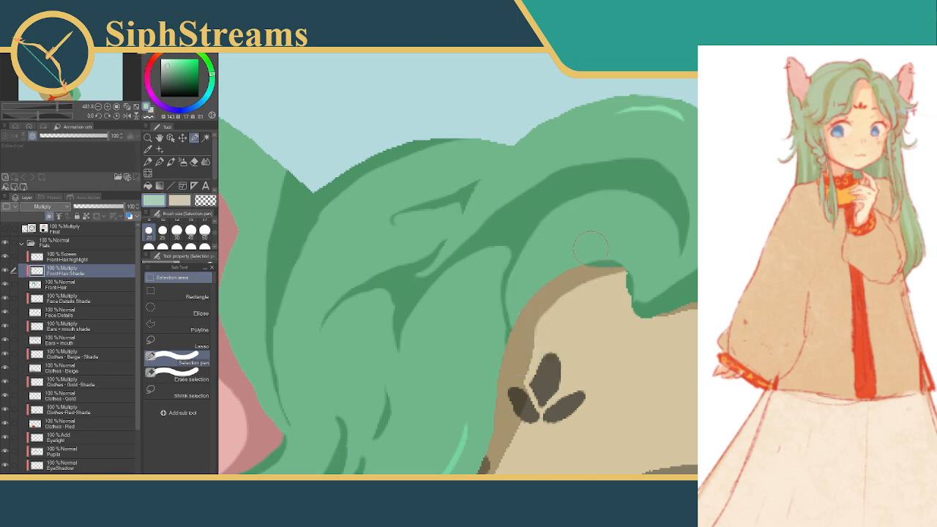
# Try the broad curved selection over the arched lock again, and trim its outer edge and lower end with Erase selection
pyautogui.moveTo(584, 252); pyautogui.dragTo(598, 204)
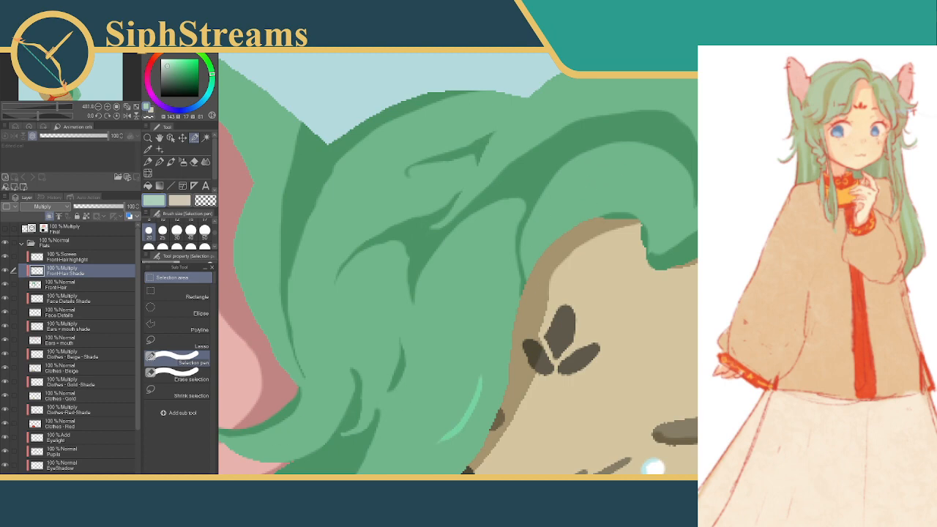
pyautogui.scroll(-10, 571, 260)
pyautogui.scroll(8, 573, 265)
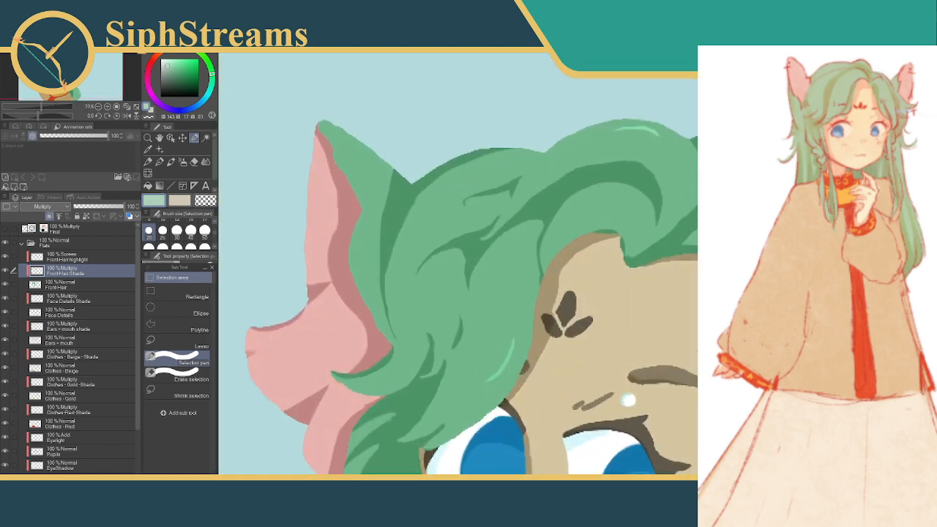
pyautogui.scroll(4, 594, 236)
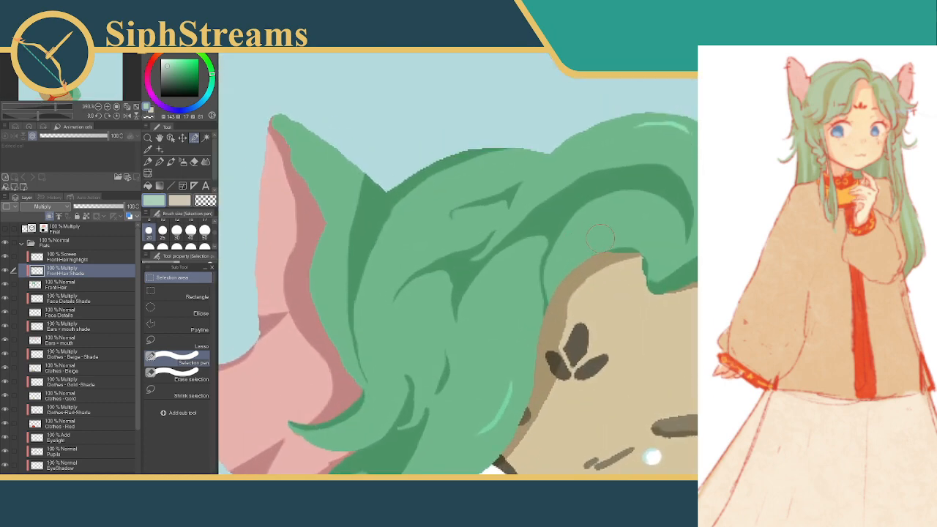
pyautogui.moveTo(601, 235); pyautogui.dragTo(631, 232)
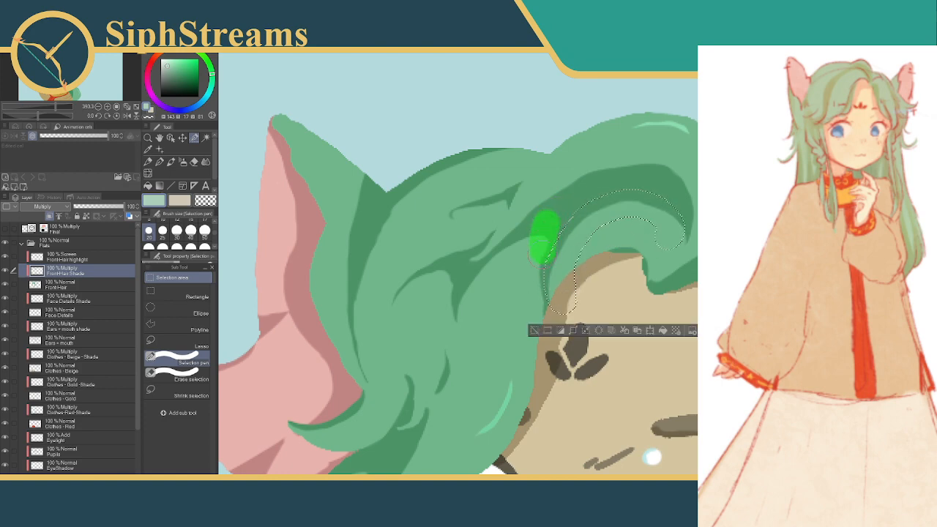
pyautogui.click(183, 379)
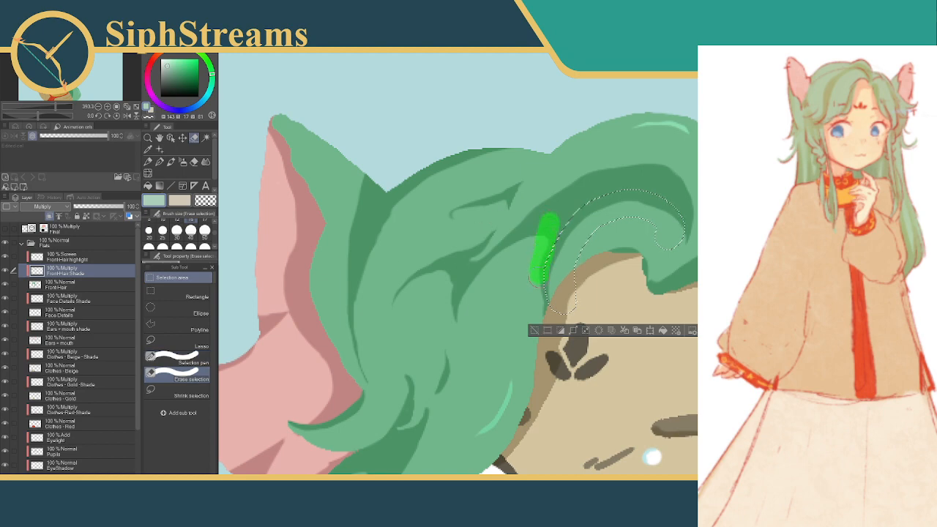
pyautogui.moveTo(540, 296); pyautogui.dragTo(562, 300)
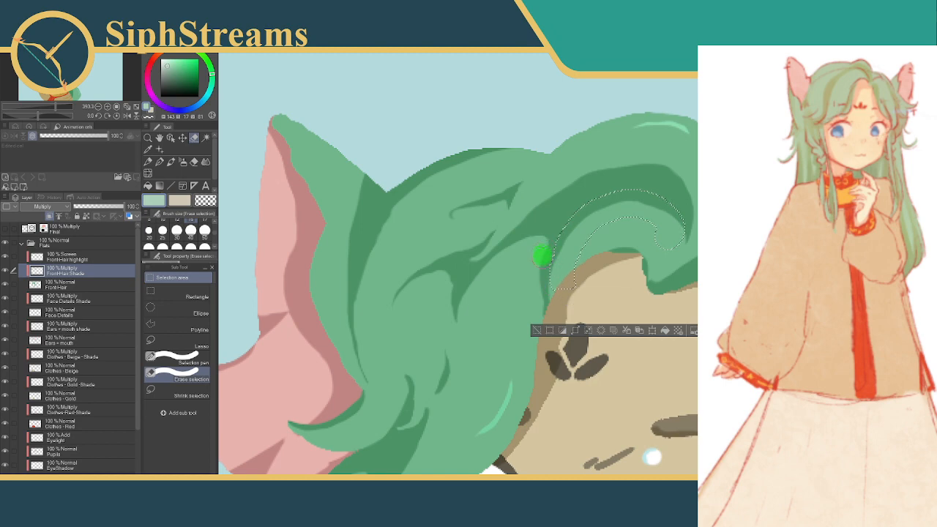
pyautogui.moveTo(542, 271); pyautogui.dragTo(522, 307)
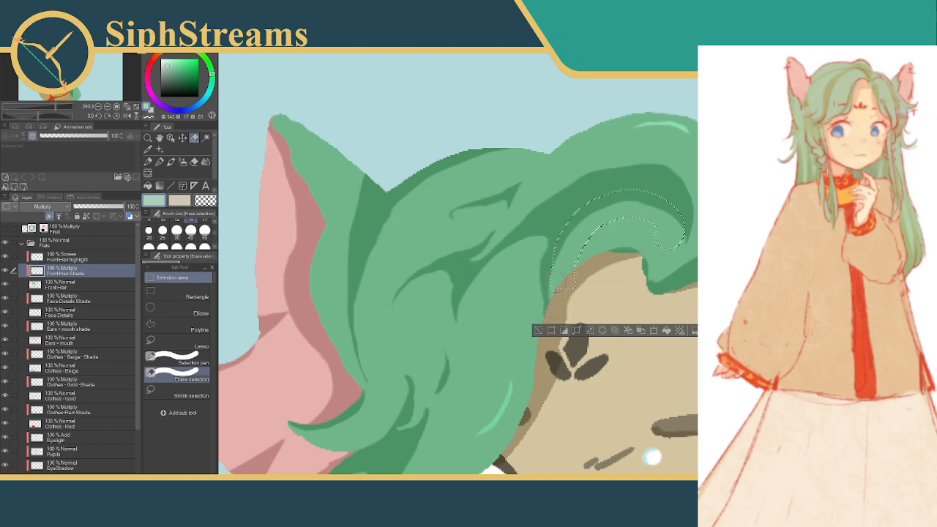
# Extend the trimmed selection along the arched lock's inner edge and curled tip with the selection pen, and deselect
pyautogui.click(183, 359)
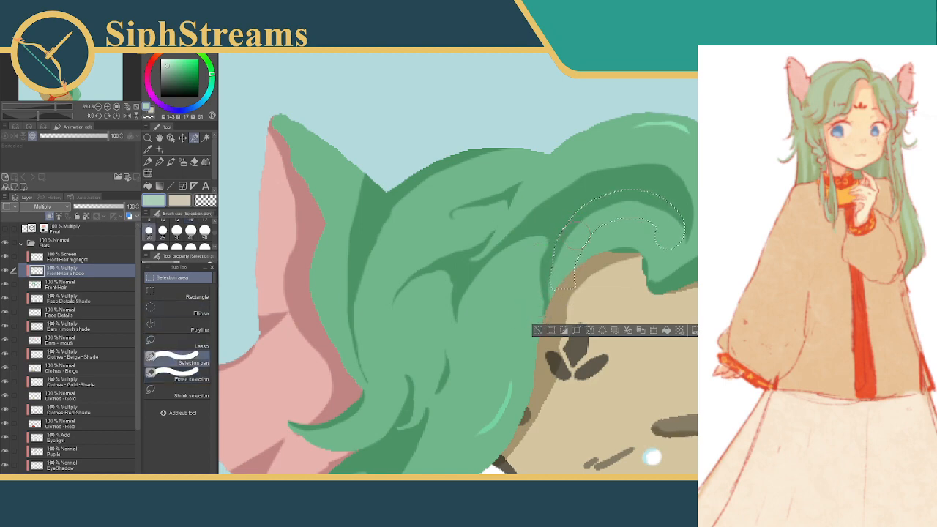
pyautogui.moveTo(569, 246); pyautogui.dragTo(569, 248)
pyautogui.moveTo(592, 213)
pyautogui.mouseDown()
pyautogui.moveTo(652, 198)
pyautogui.moveTo(677, 216)
pyautogui.moveTo(666, 237)
pyautogui.mouseUp()
pyautogui.moveTo(667, 214); pyautogui.dragTo(670, 238)
pyautogui.moveTo(586, 218)
pyautogui.mouseDown()
pyautogui.moveTo(566, 254)
pyautogui.moveTo(565, 289)
pyautogui.mouseUp()
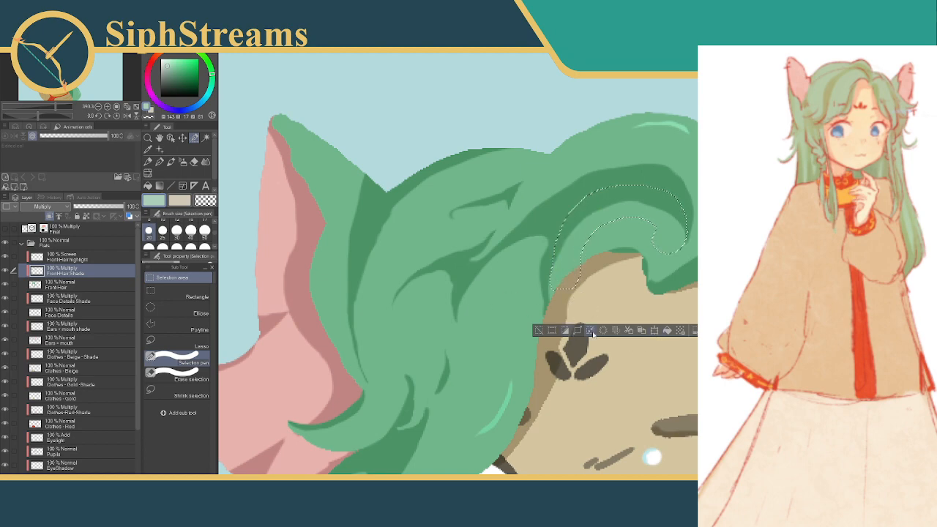
pyautogui.click(539, 330)
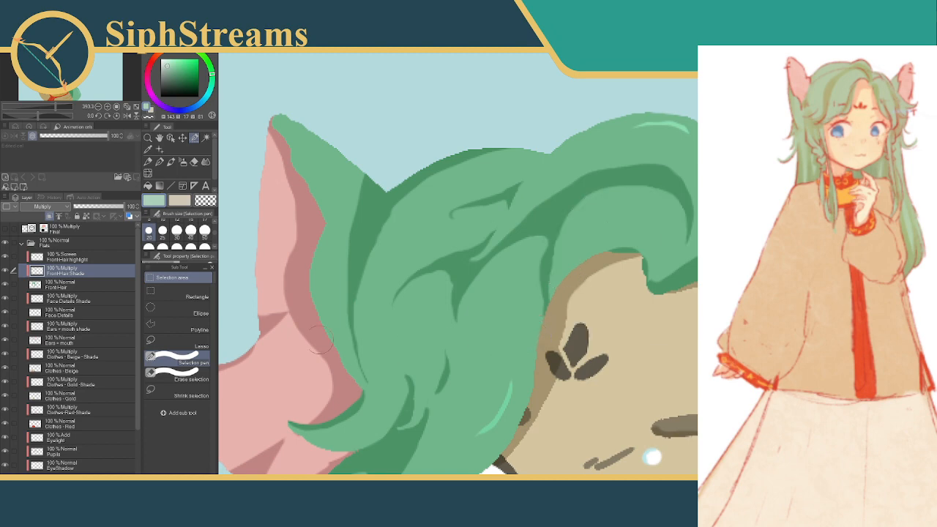
# Refine the shading edge where the arched lock meets the hair beside the forehead with thin pen selections at a smaller brush size, and deselect
pyautogui.click(180, 376)
pyautogui.click(179, 359)
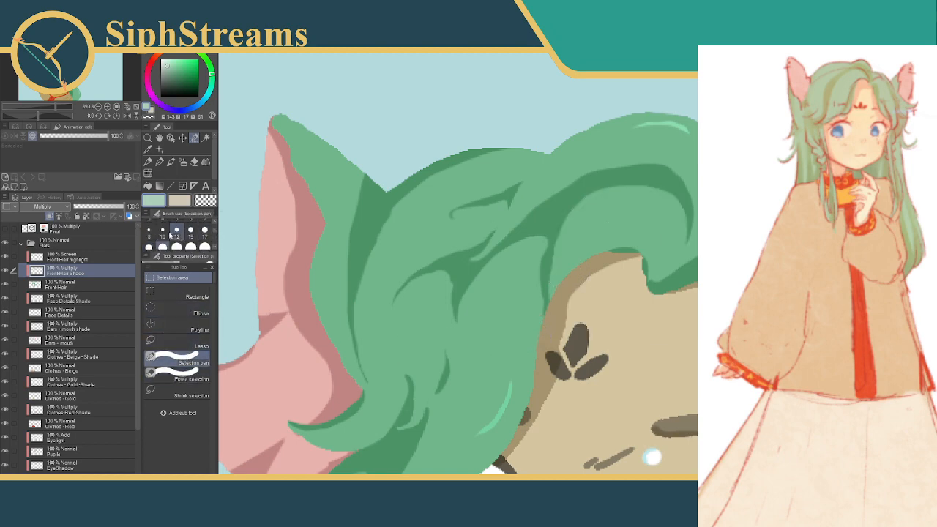
pyautogui.click(163, 230)
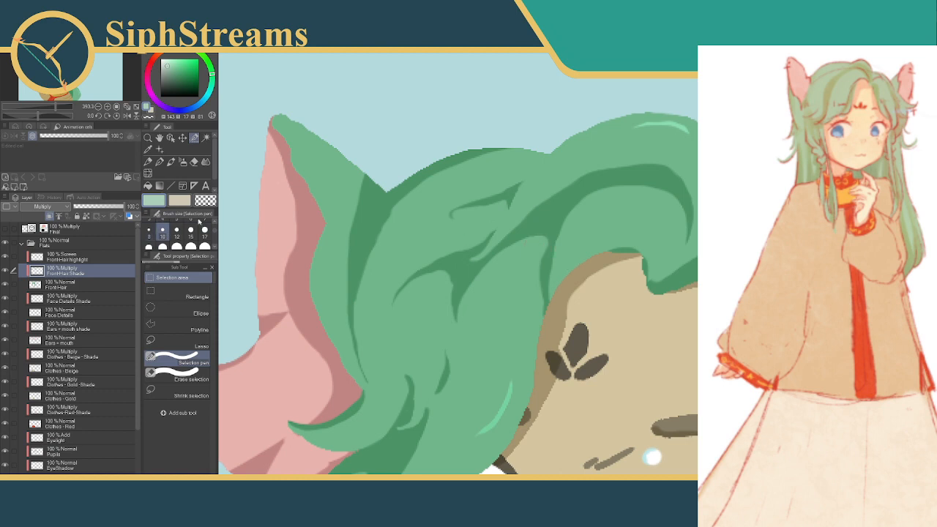
pyautogui.click(192, 222)
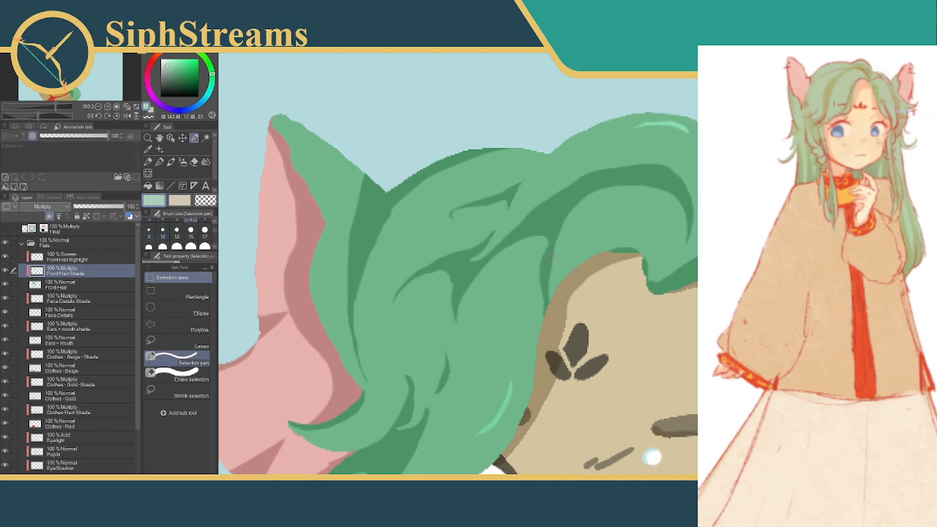
pyautogui.moveTo(549, 256)
pyautogui.mouseDown()
pyautogui.moveTo(568, 215)
pyautogui.moveTo(597, 189)
pyautogui.mouseUp()
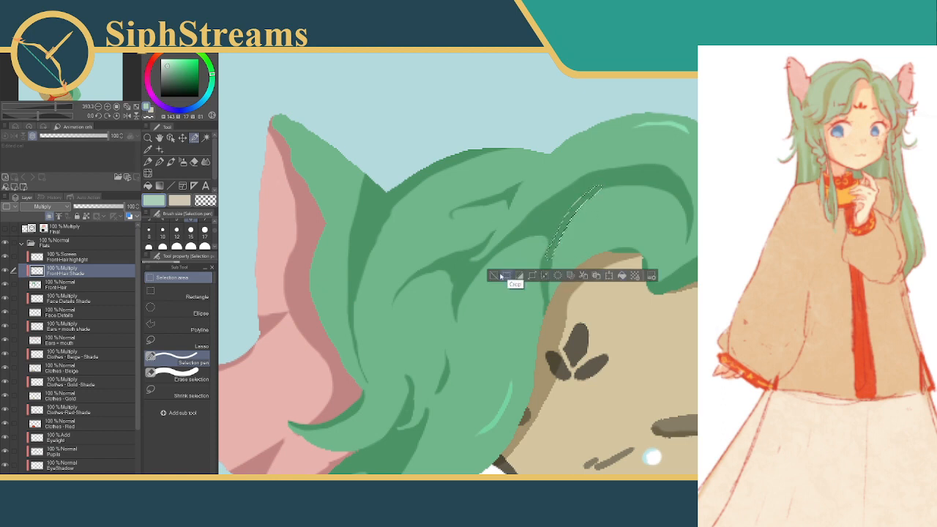
pyautogui.hotkey('ctrl', 'd')
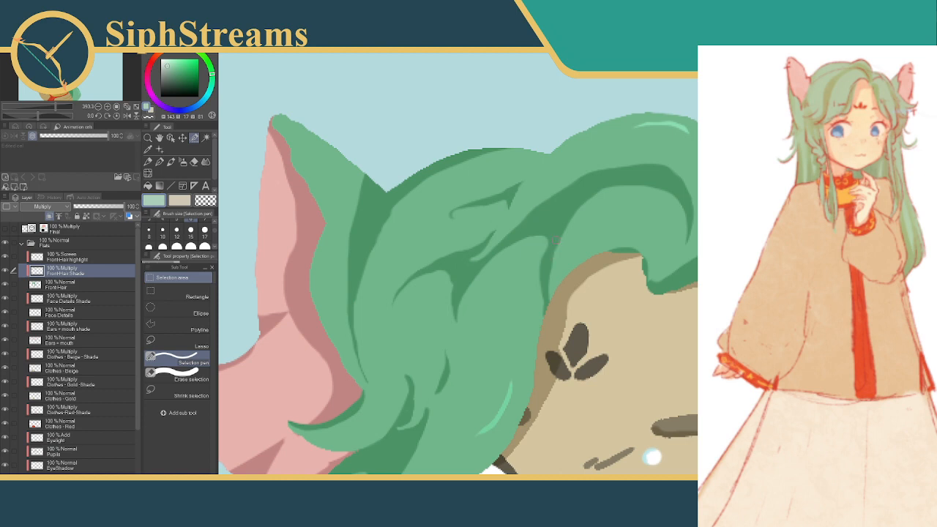
pyautogui.moveTo(558, 232); pyautogui.dragTo(551, 253)
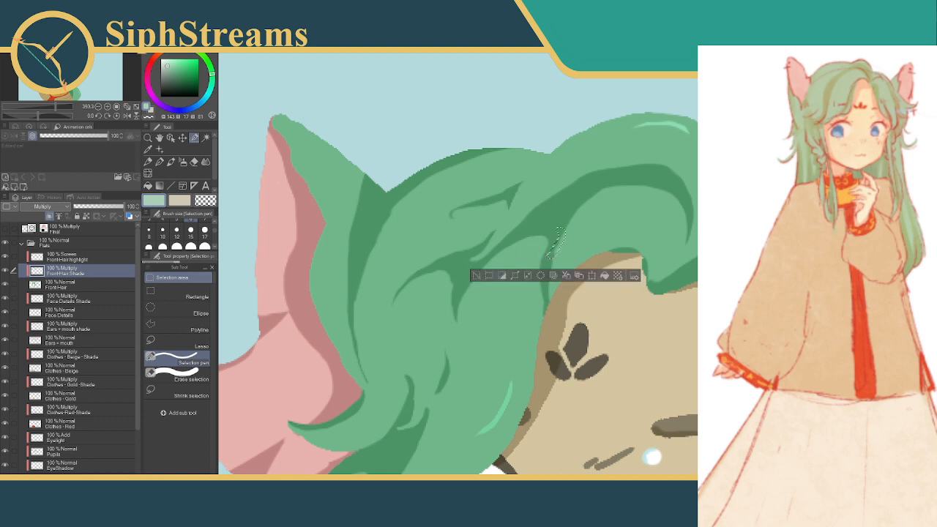
pyautogui.click(477, 276)
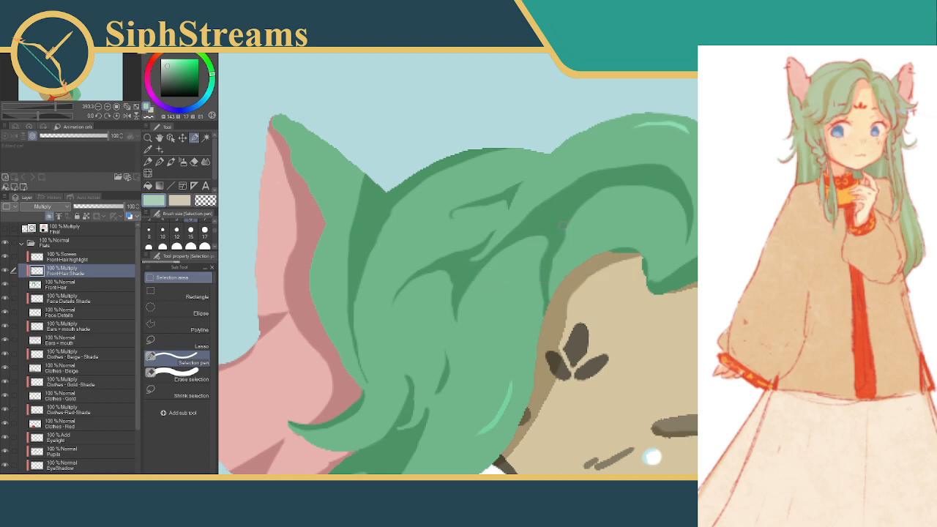
pyautogui.scroll(-10, 571, 269)
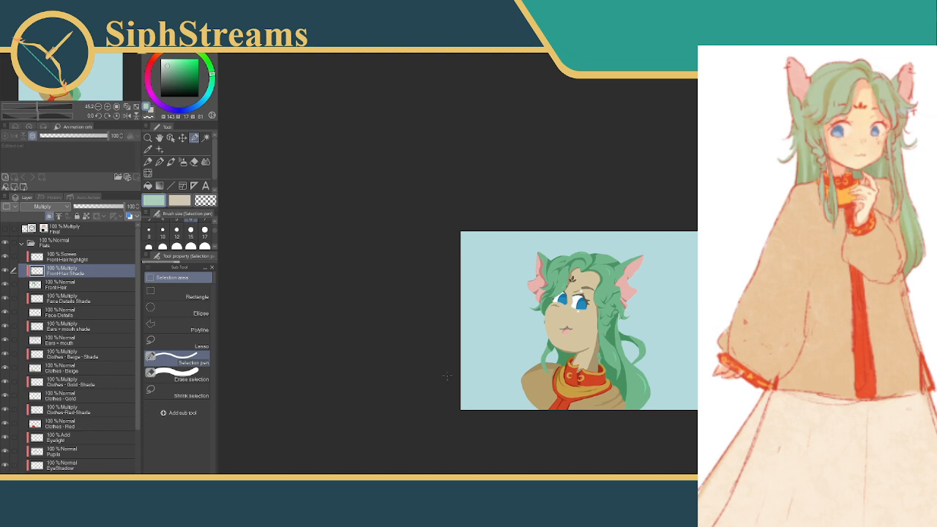
pyautogui.scroll(5, 580, 276)
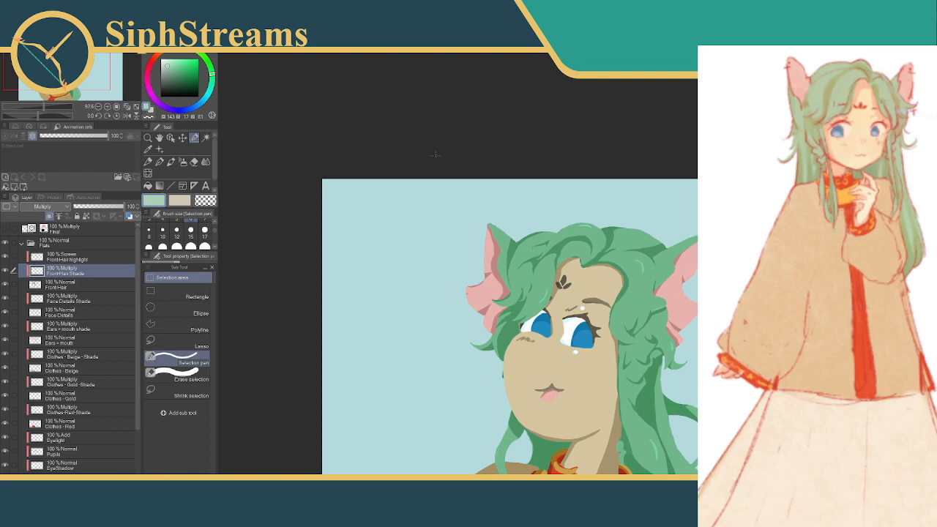
pyautogui.moveTo(289, 462); pyautogui.dragTo(257, 422)
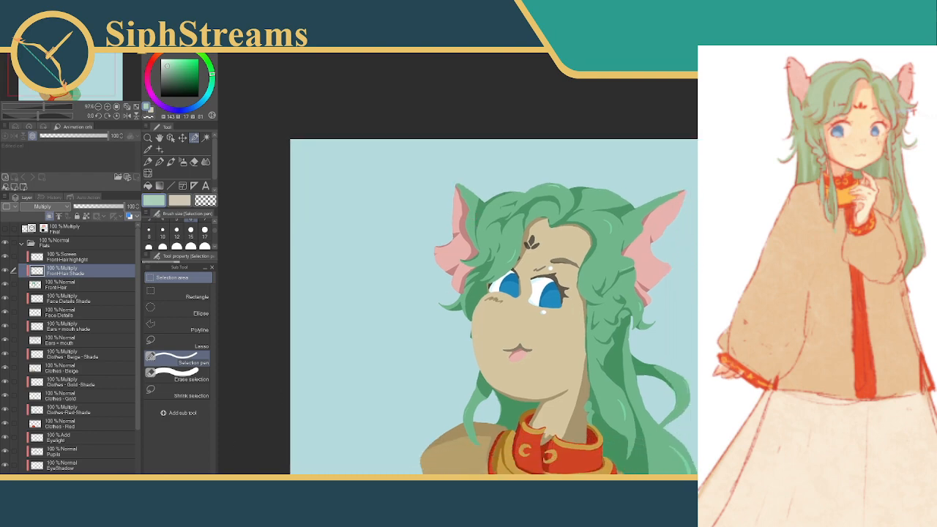
pyautogui.moveTo(43, 106); pyautogui.dragTo(35, 107)
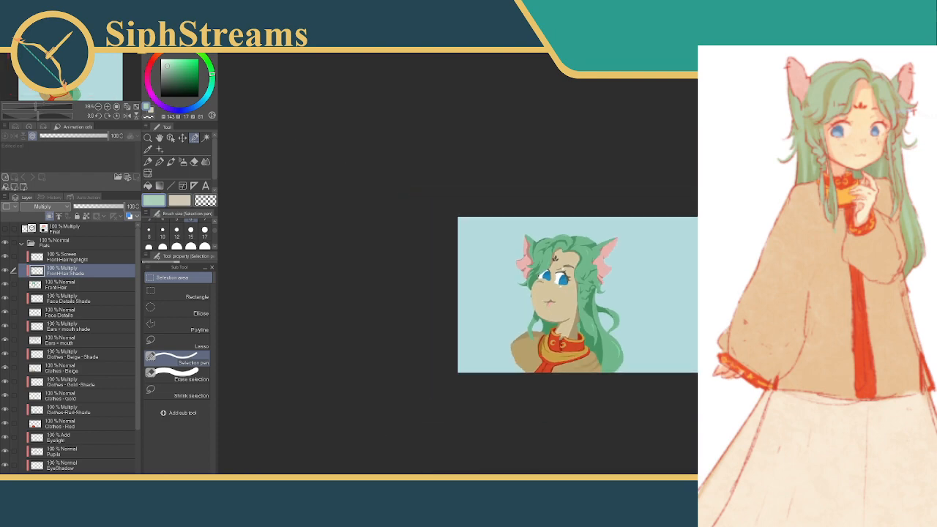
pyautogui.moveTo(519, 276); pyautogui.dragTo(538, 282)
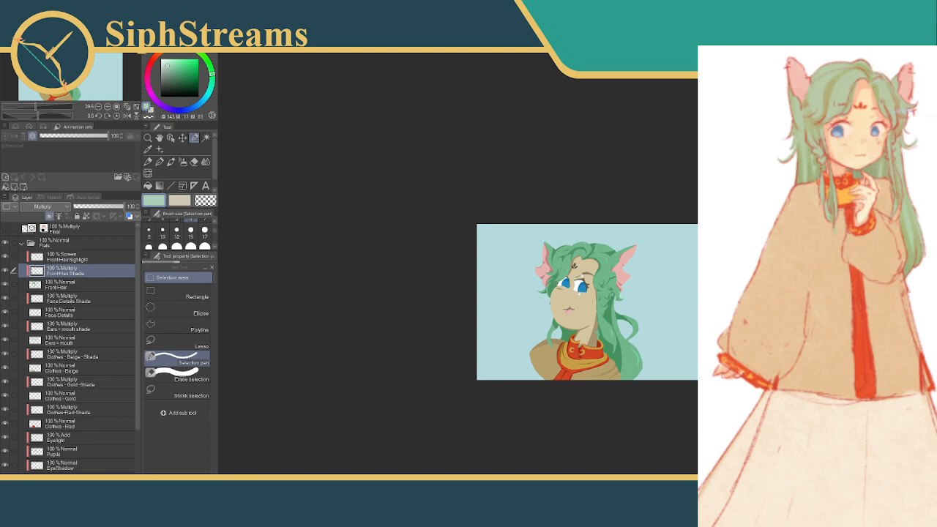
# Switch to a new Firefox window and open the Art Fight home page
pyautogui.moveTo(676, 228); pyautogui.dragTo(549, 193)
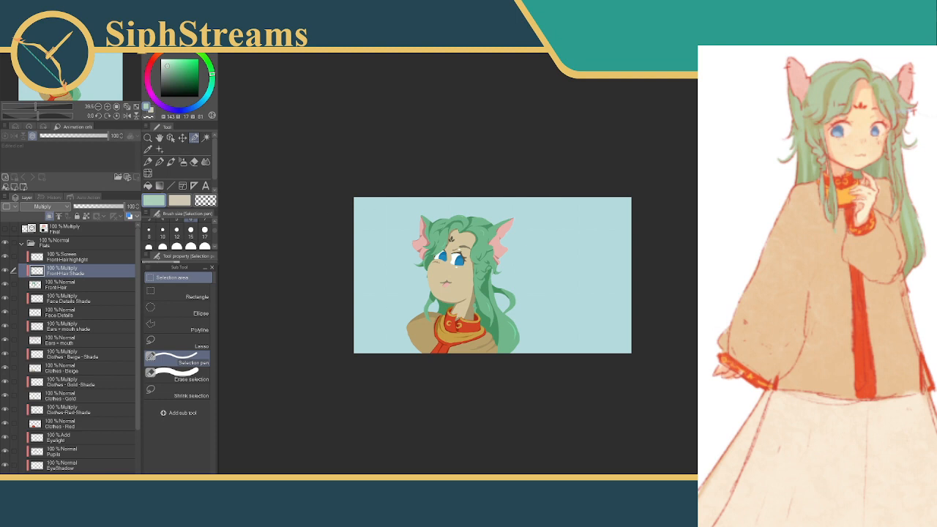
pyautogui.rightClick(260, 517)
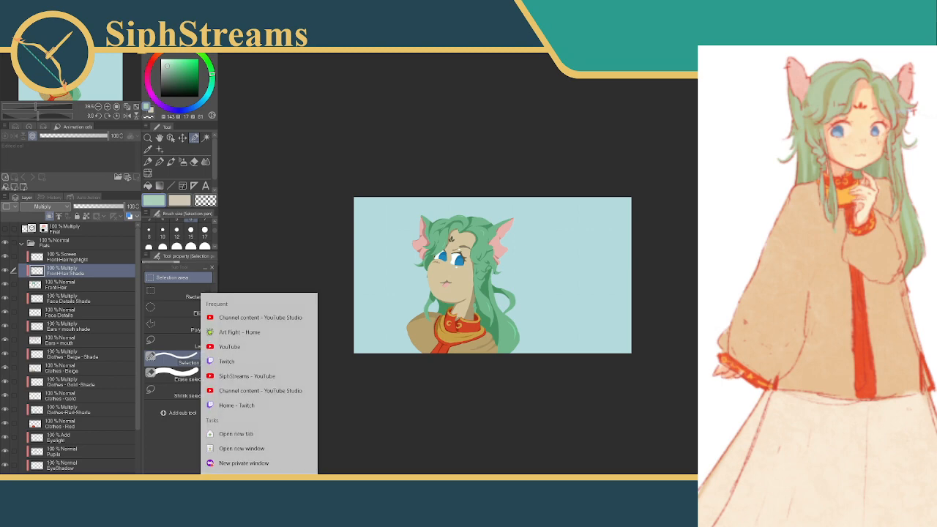
pyautogui.click(242, 447)
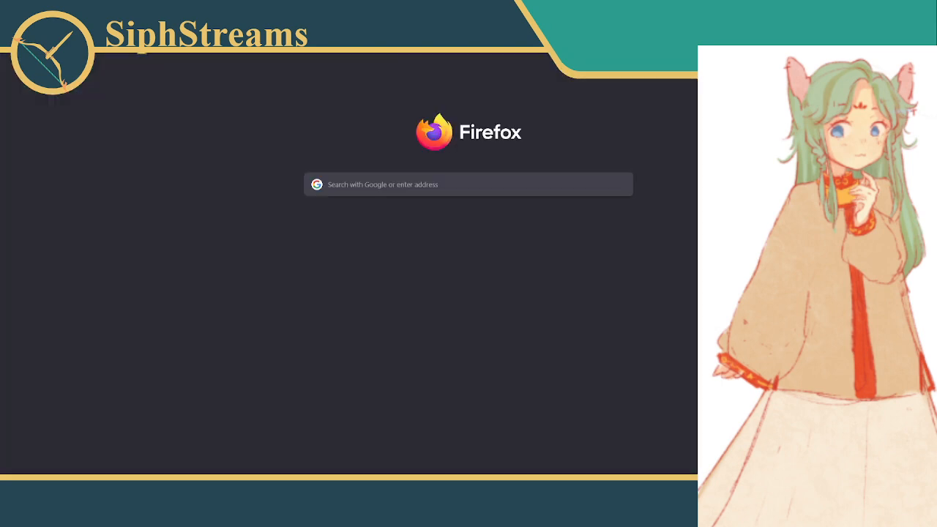
pyautogui.click(293, 32)
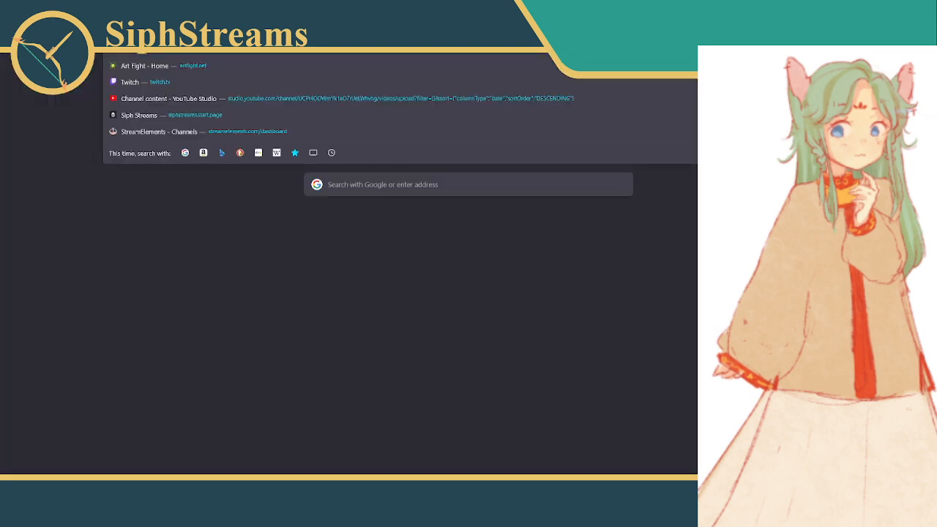
pyautogui.write('art')
pyautogui.press('Return')
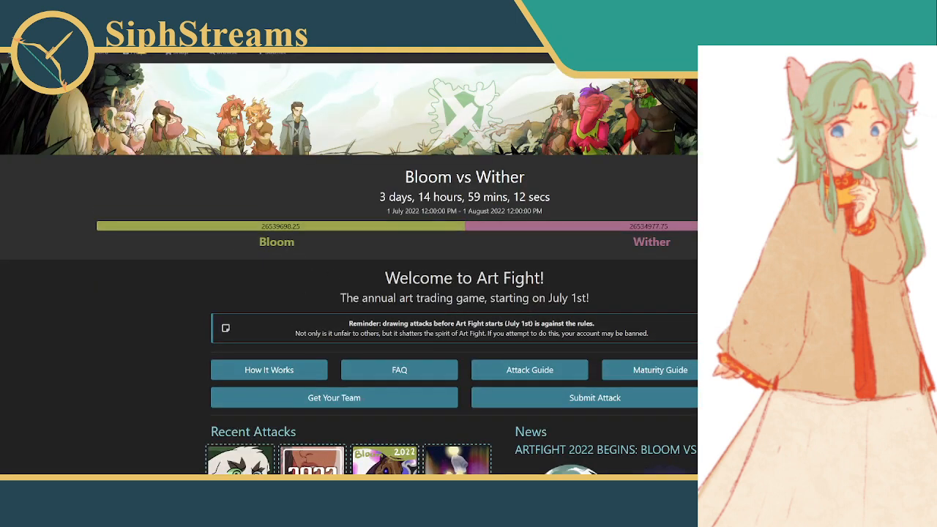
# Open the green-haired character's page from the character bookmarks and read through its reference sheet and permissions
pyautogui.click(827, 52)
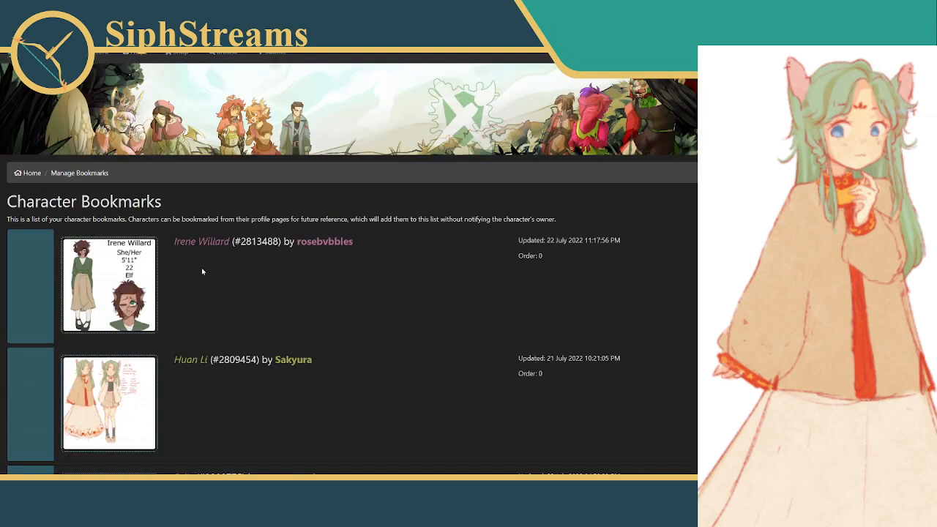
pyautogui.scroll(-1, 199, 287)
pyautogui.click(194, 311)
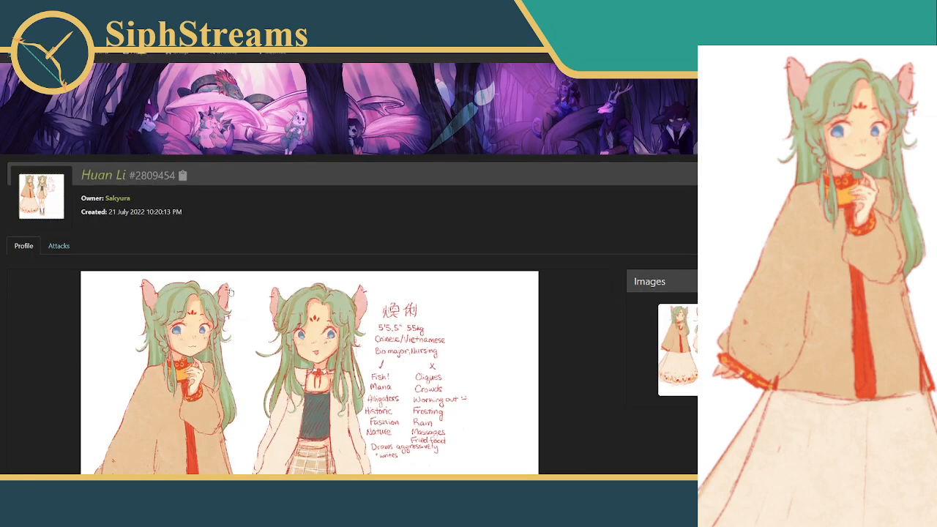
pyautogui.scroll(-6, 235, 292)
pyautogui.scroll(-4, 235, 291)
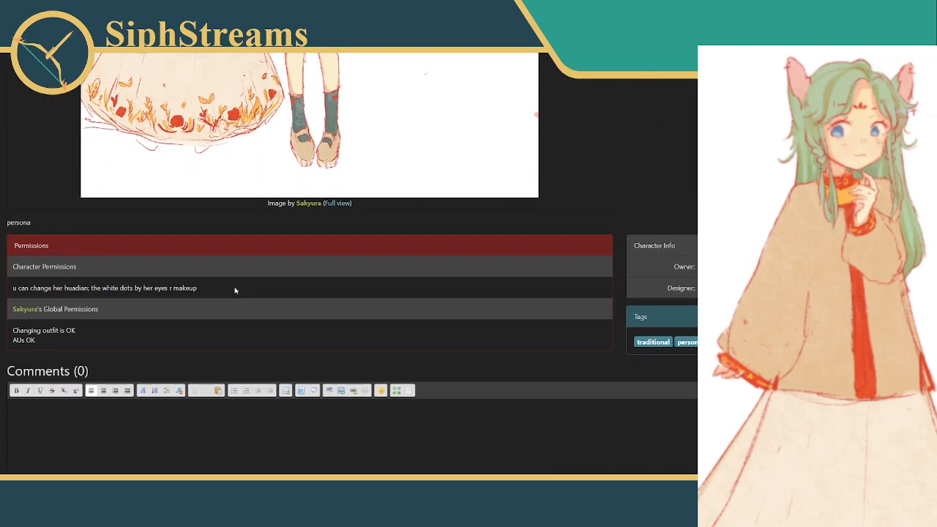
pyautogui.scroll(10, 235, 291)
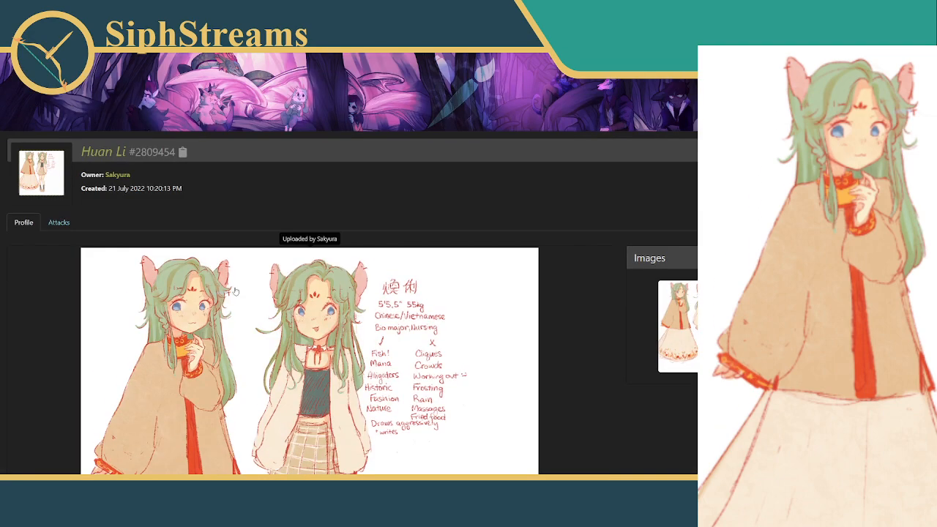
# Check the attacks made on the green-haired character, and reread the full profile with its outfit reference and permissions
pyautogui.click(60, 221)
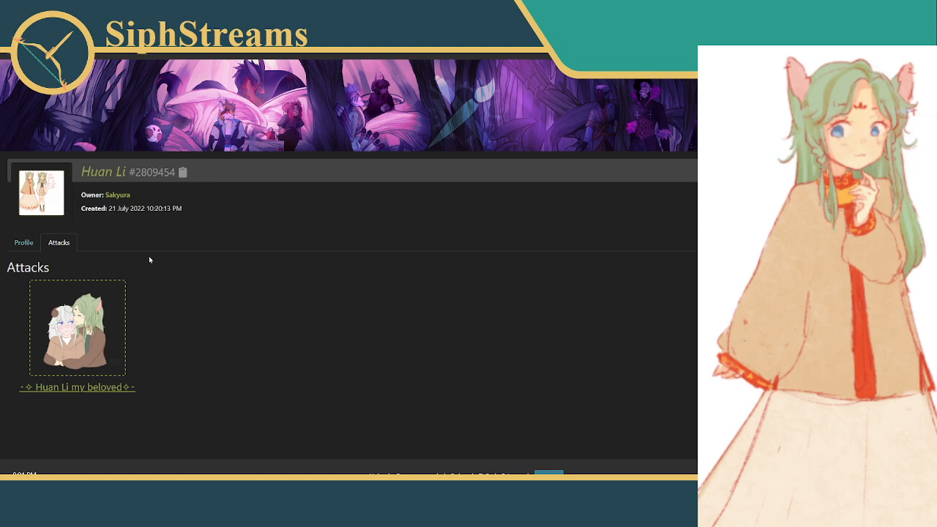
pyautogui.click(23, 245)
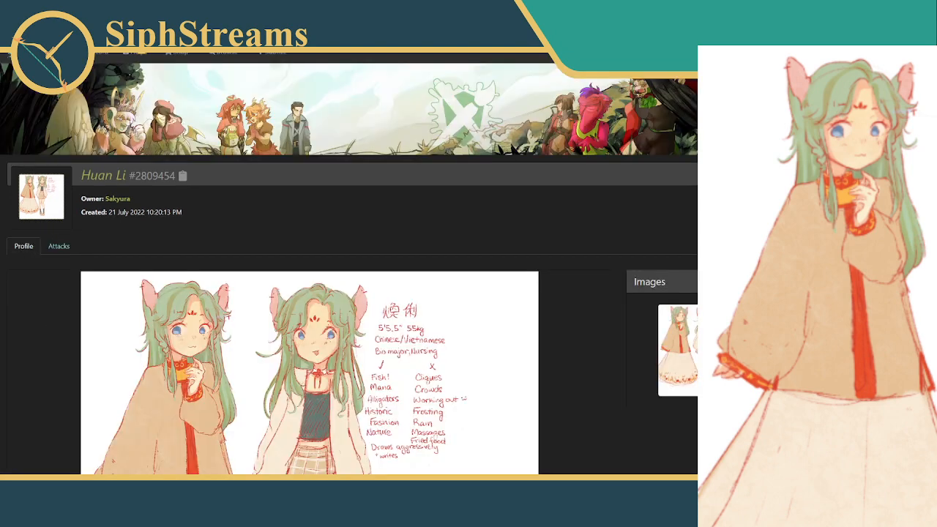
pyautogui.scroll(-6, 117, 227)
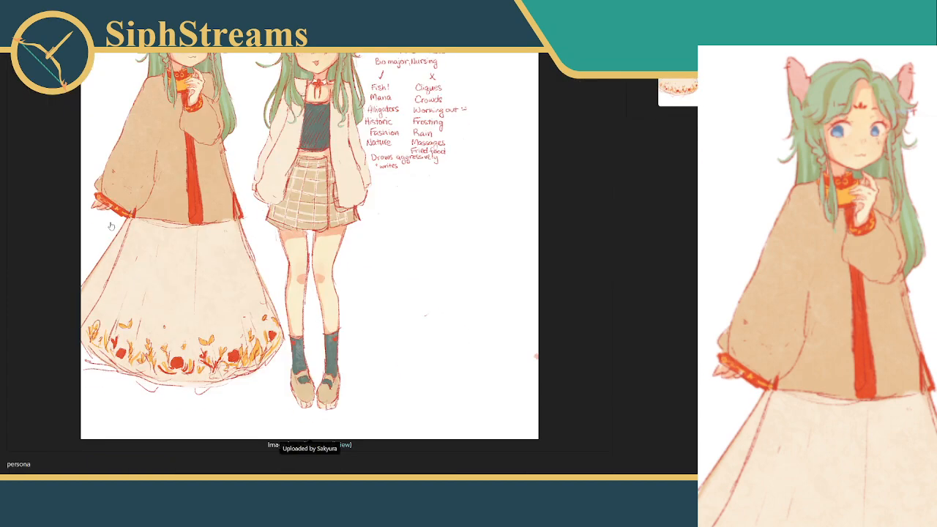
pyautogui.scroll(-1, 117, 268)
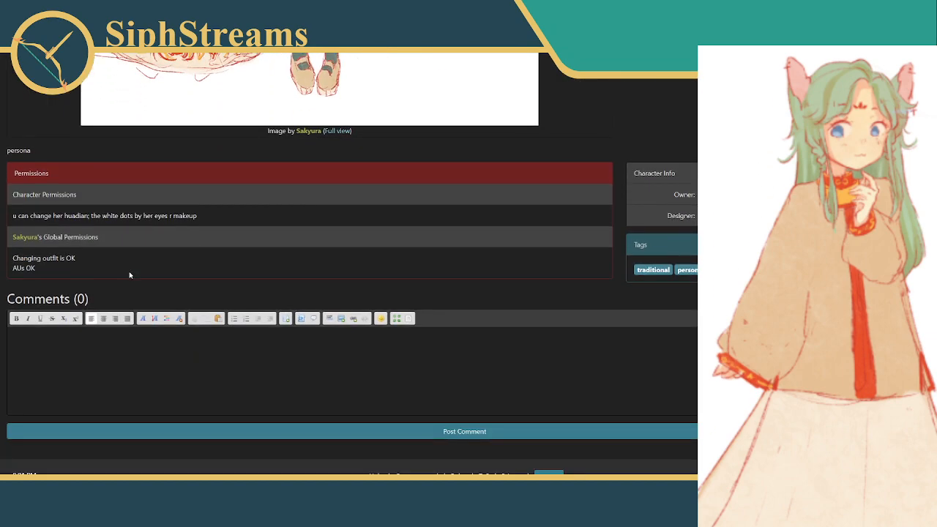
pyautogui.scroll(3, 130, 275)
pyautogui.scroll(-1, 130, 272)
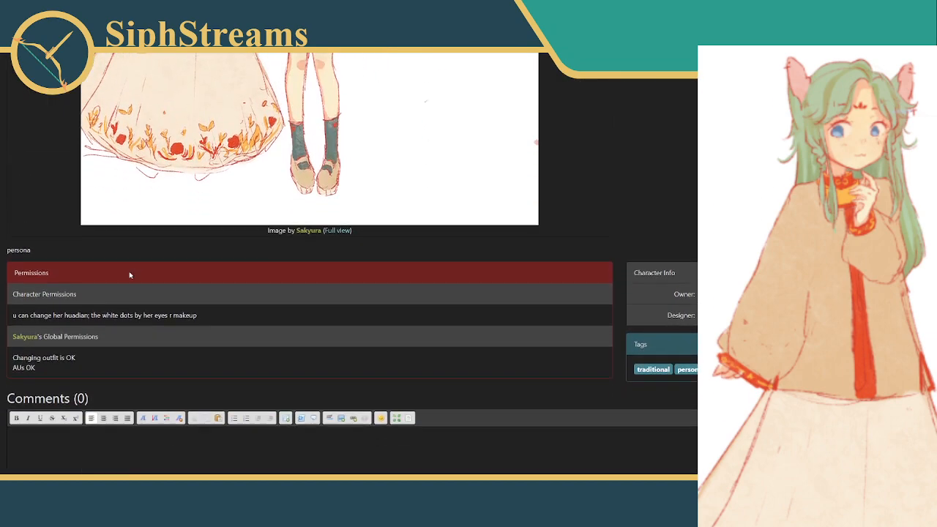
pyautogui.scroll(7, 120, 275)
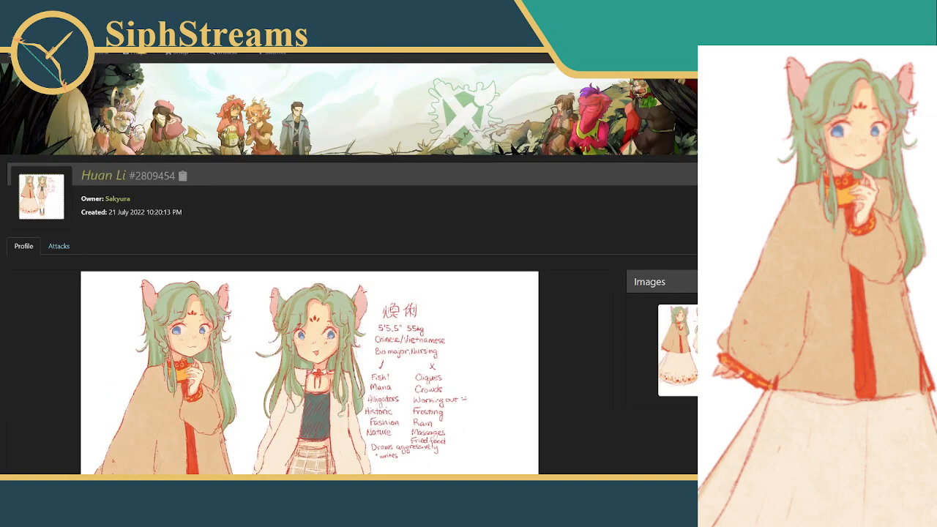
# Review the own account's attack list, profile settings page, and profile page with its attacks, defenses and characters sections
pyautogui.hotkey('ctrl', 'Tab')
pyautogui.click(146, 251)
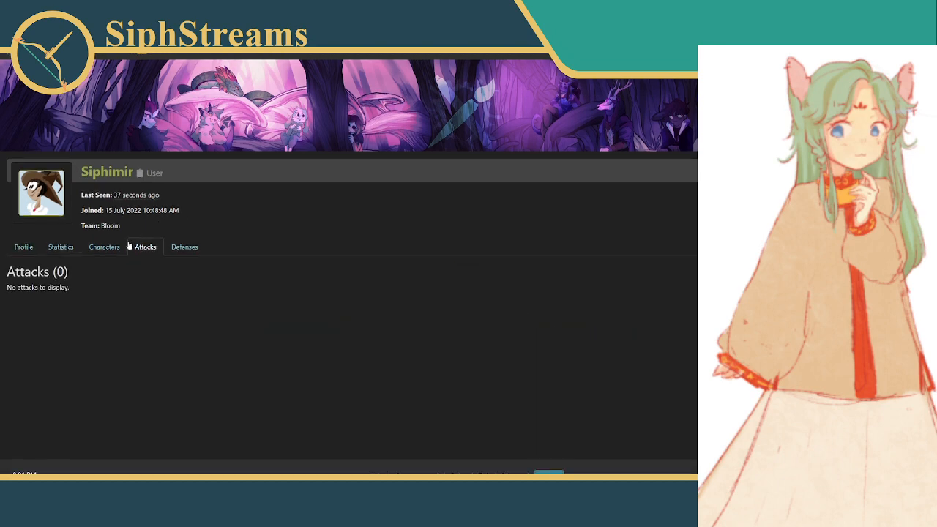
pyautogui.hotkey('ctrl', 'Tab')
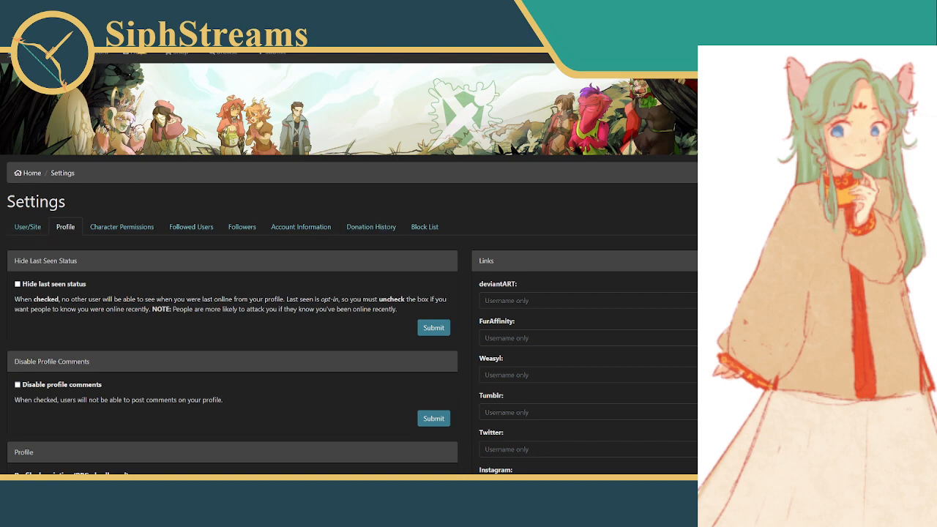
pyautogui.hotkey('ctrl', 'shift', 'Tab')
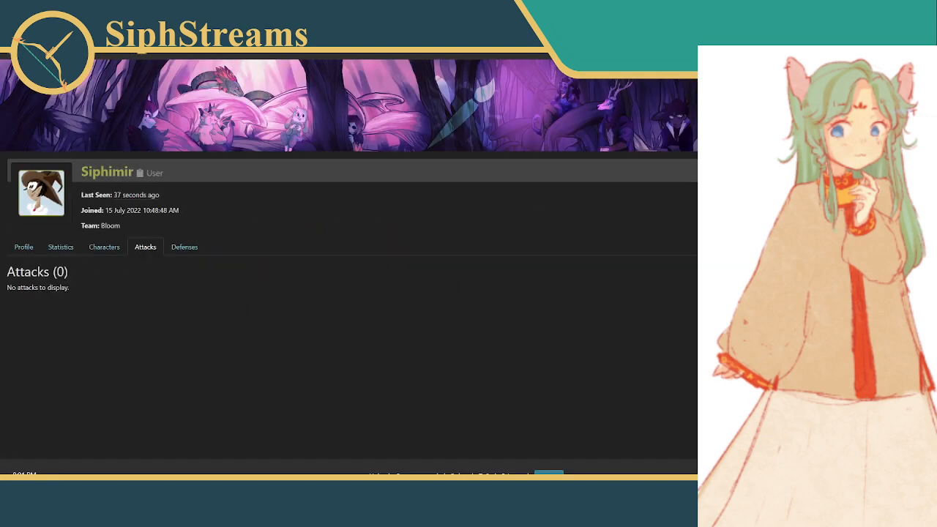
pyautogui.click(24, 249)
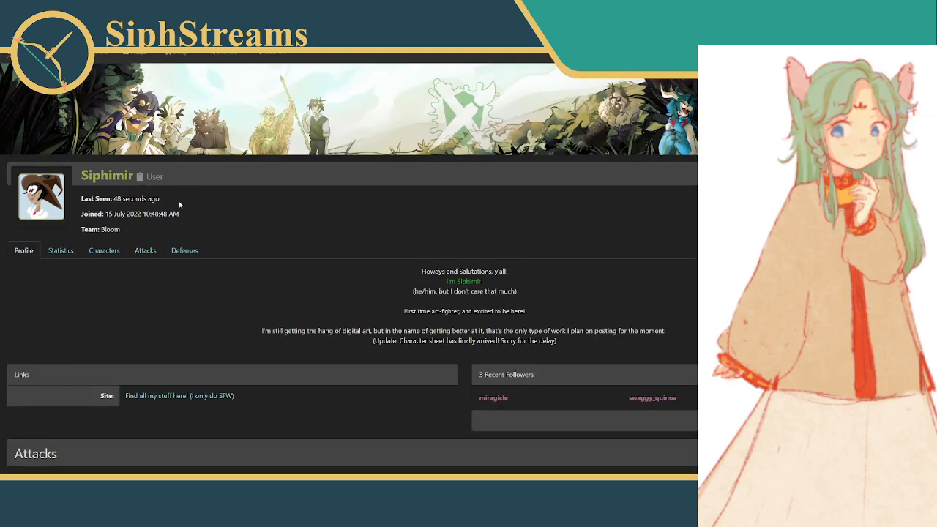
pyautogui.scroll(-3, 198, 205)
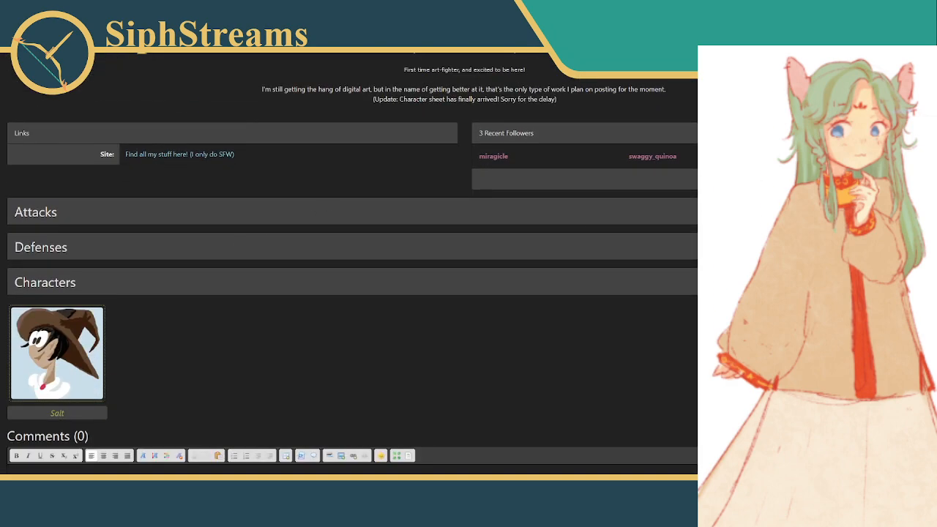
pyautogui.scroll(-2, 332, 250)
pyautogui.scroll(5, 387, 253)
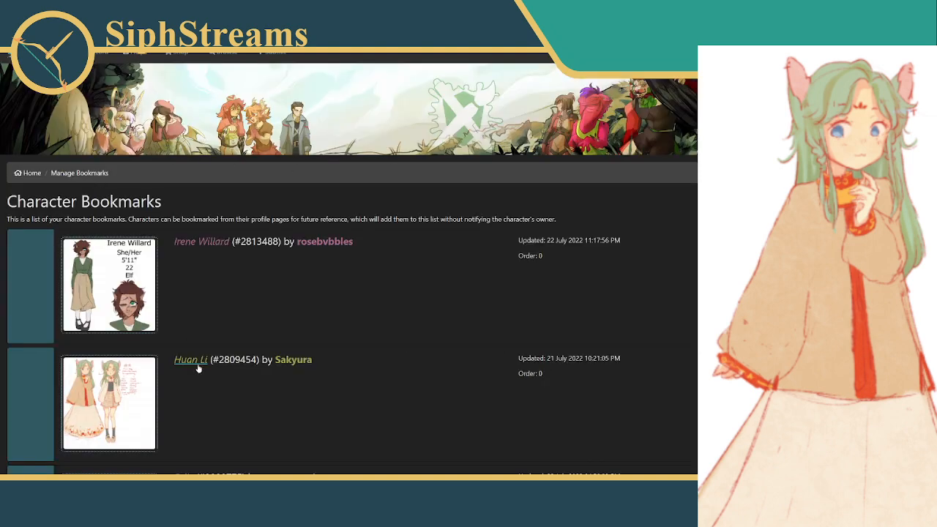
# Open the profile of the green-haired character's owner from the character bookmarks and follow that user
pyautogui.click(296, 360)
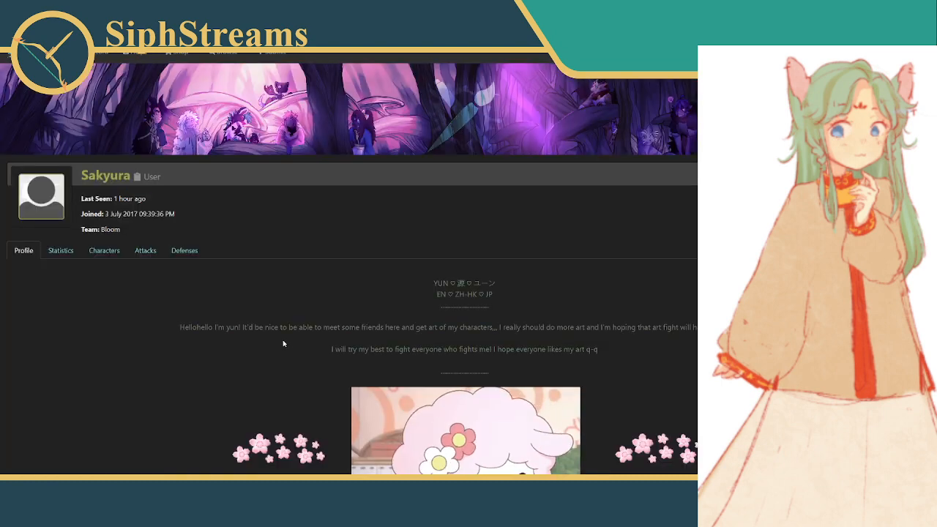
pyautogui.click(630, 220)
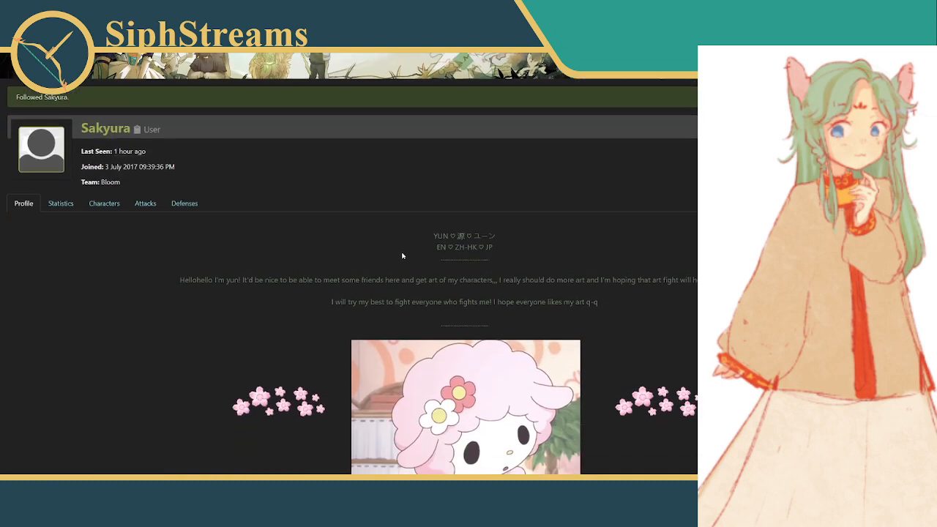
# Look through the followed owner's profile, including the introduction, recent followers, attacks, defenses and characters
pyautogui.scroll(-1, 310, 254)
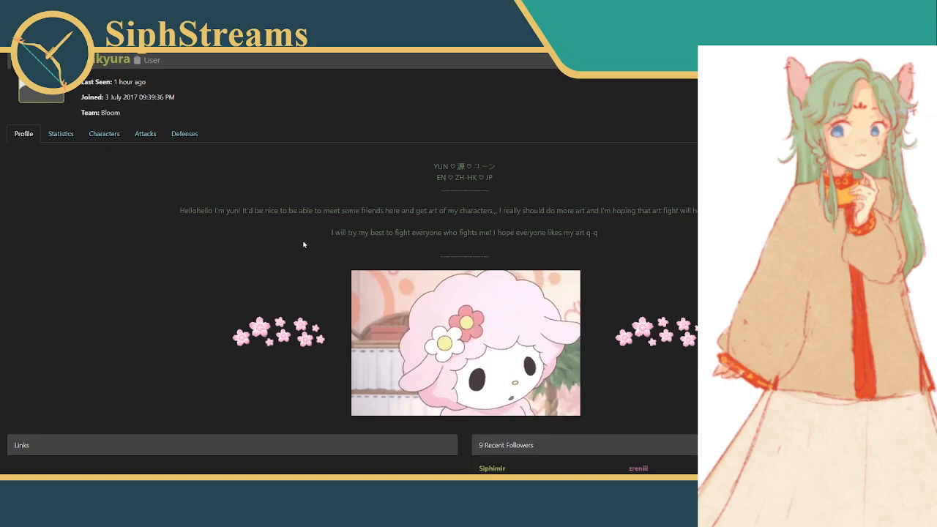
pyautogui.scroll(-5, 304, 244)
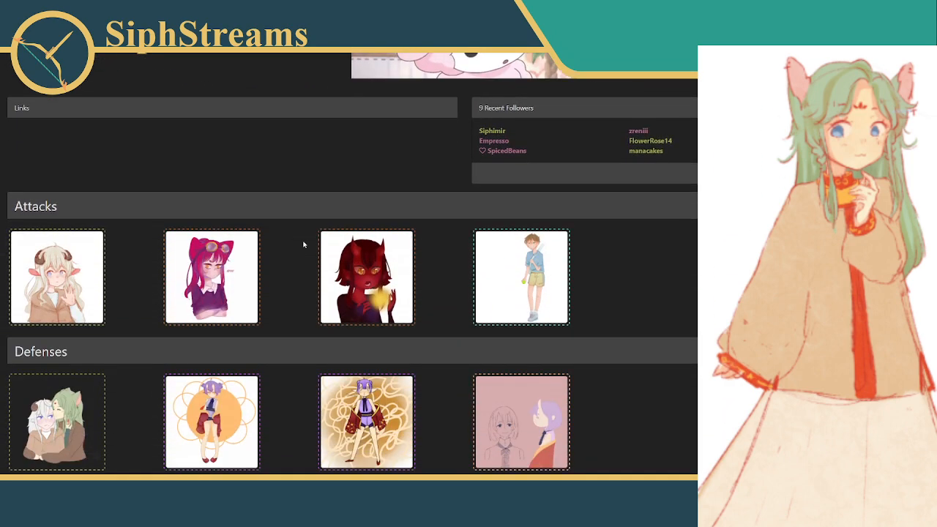
pyautogui.scroll(-3, 304, 245)
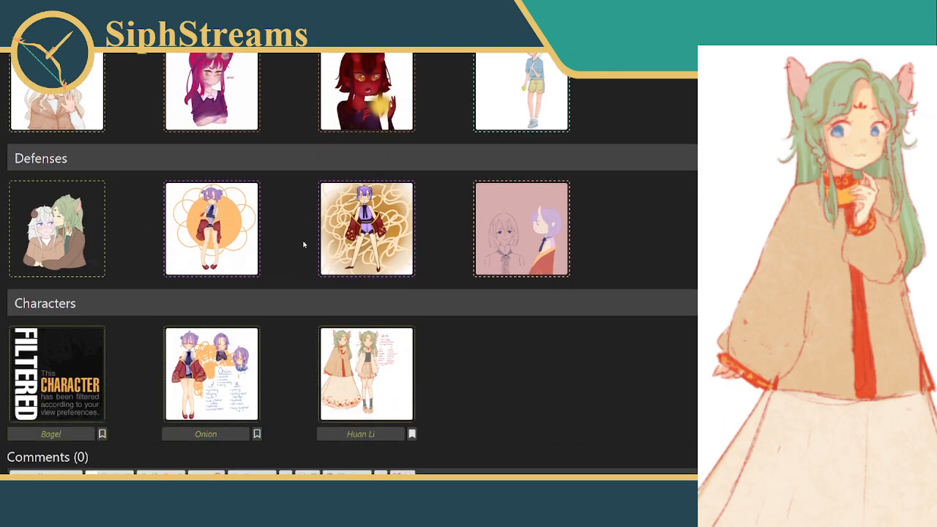
pyautogui.scroll(-2, 304, 245)
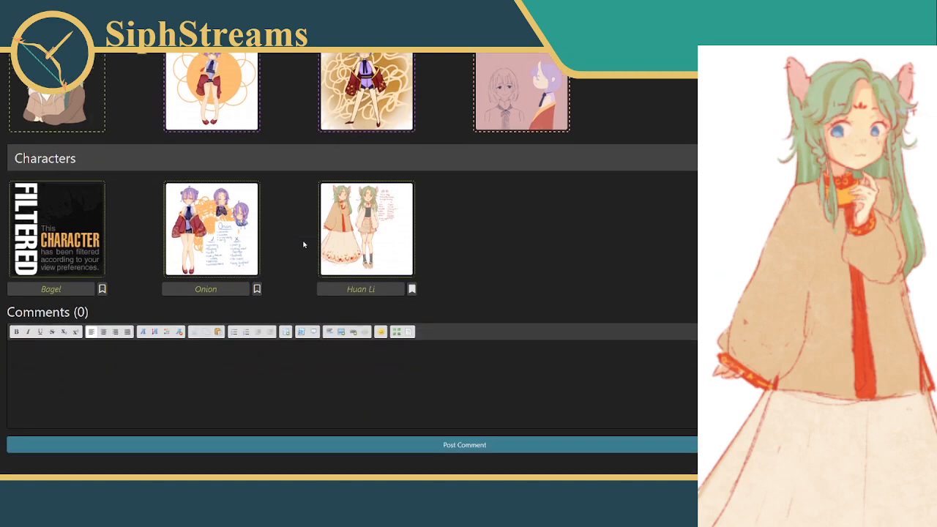
pyautogui.scroll(-1, 304, 244)
pyautogui.scroll(10, 304, 244)
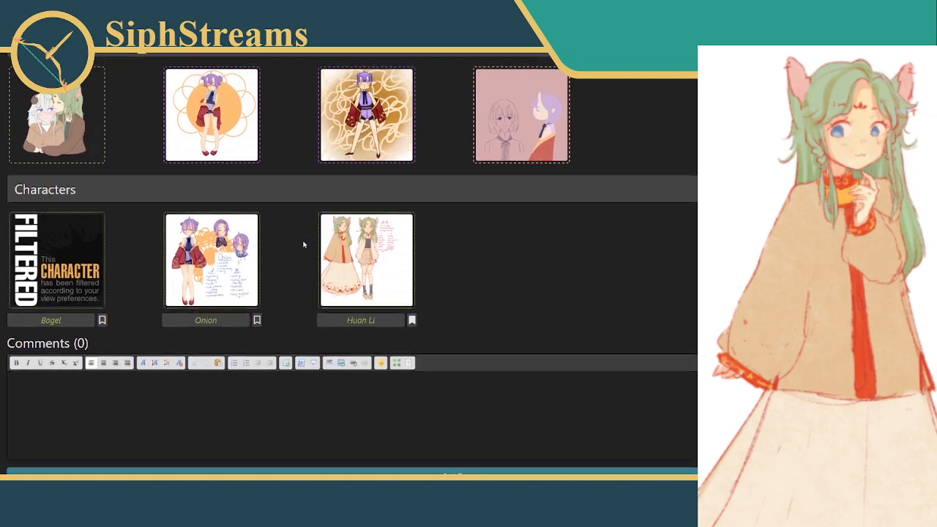
pyautogui.scroll(2, 304, 244)
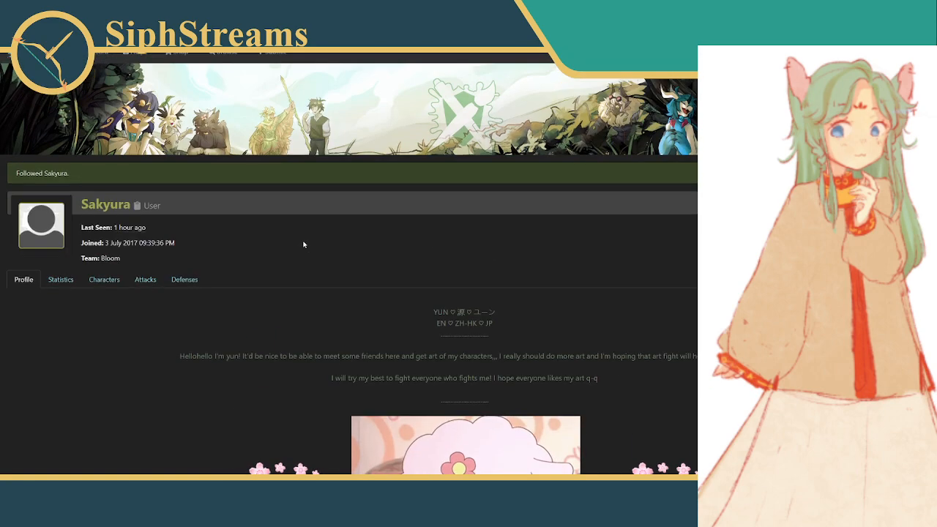